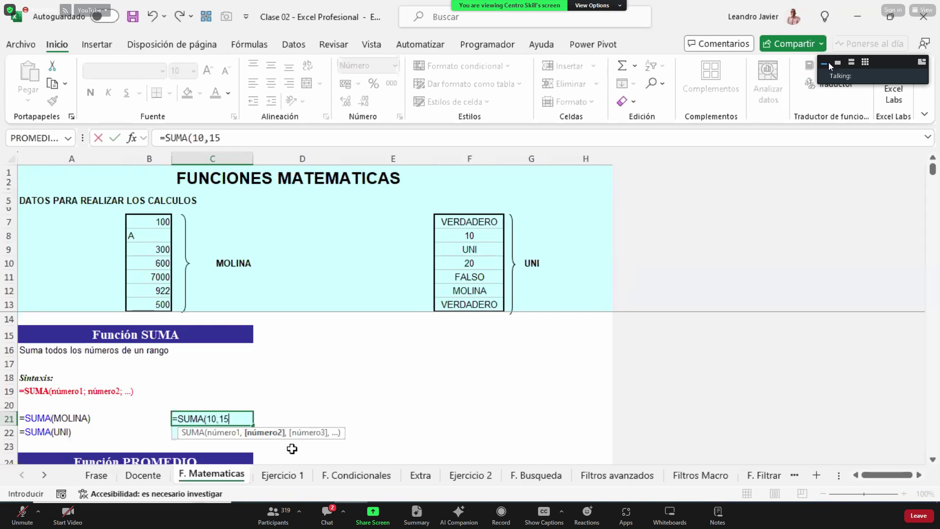
Remove the hard-coded 10,15,20 arguments from C21's SUMA formula and begin the B7:B13 range.
click(837, 62)
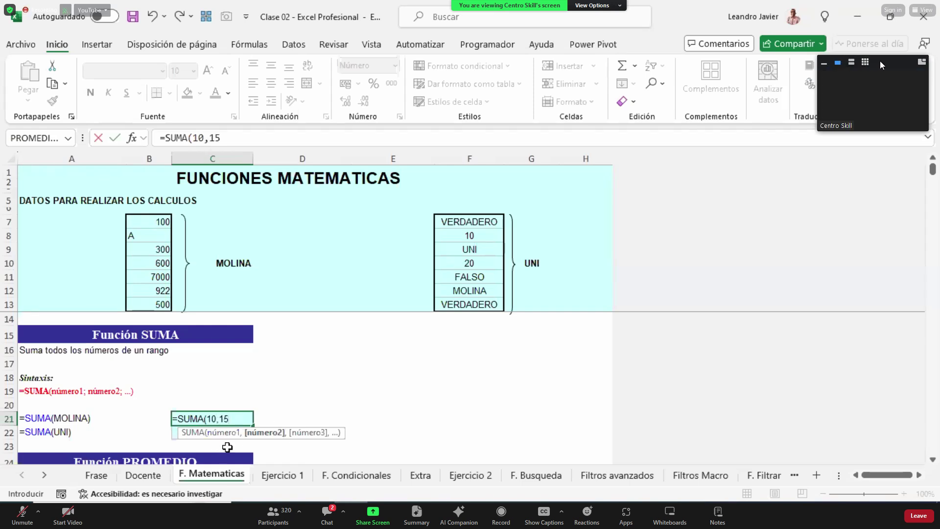
drag(880, 61, 930, 5)
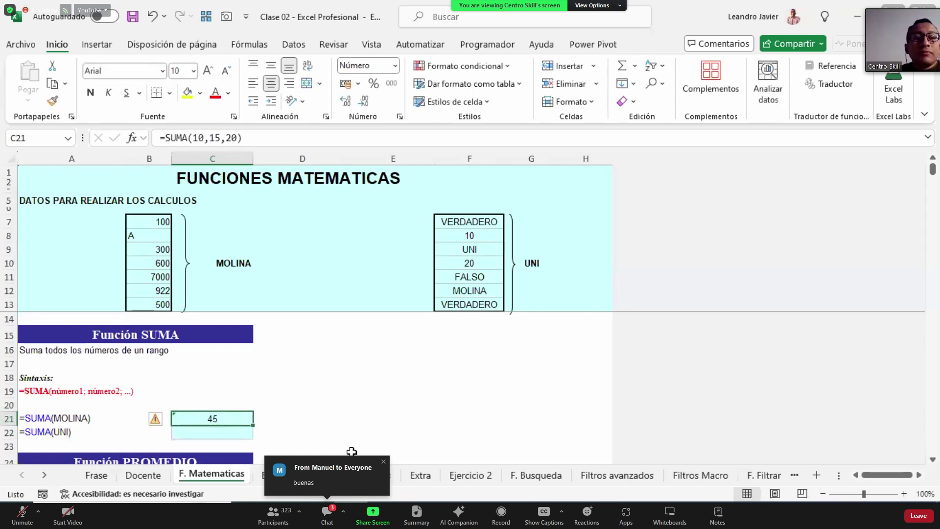
drag(194, 138, 326, 131)
key(BackSpace)
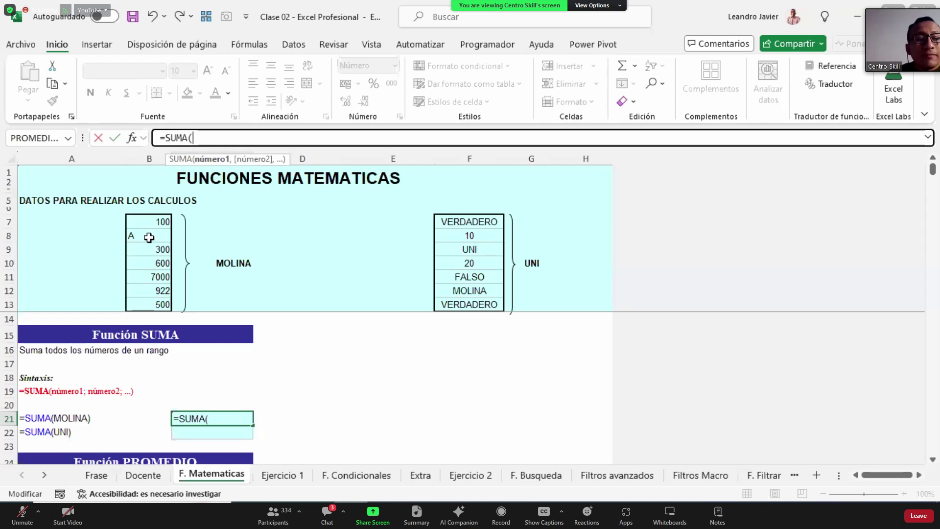
drag(156, 219, 165, 297)
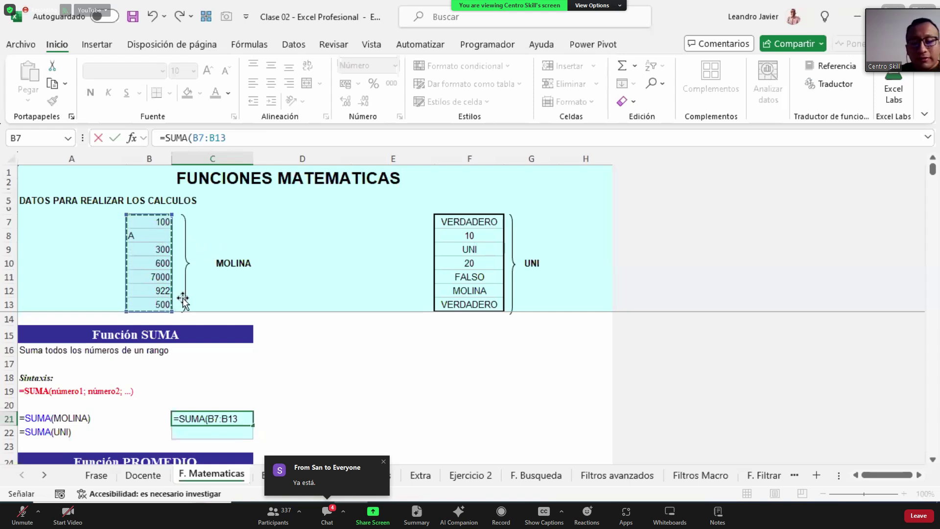
Confirm C21 as =SUMA(B7:B13), which returns 9422, and check the count and sum of B7:B13.
key(ctrl+Return)
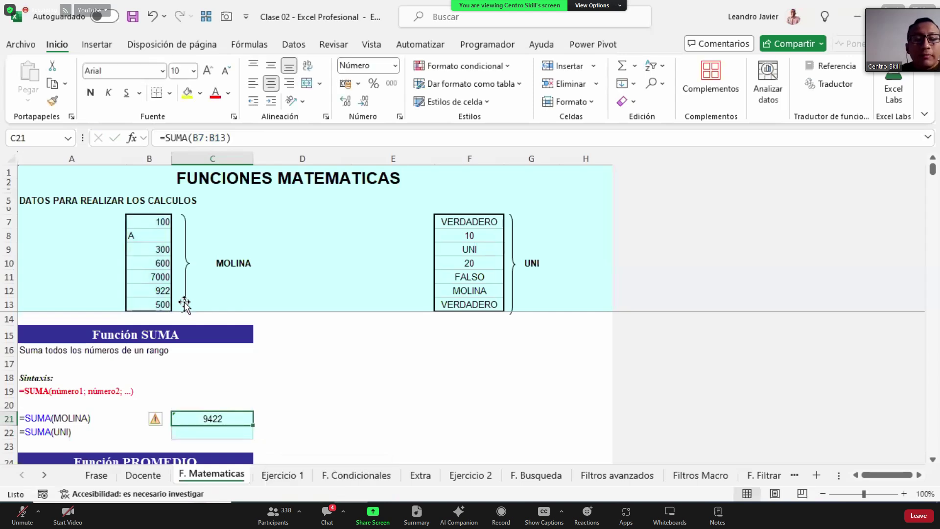
click(152, 225)
drag(156, 251, 161, 303)
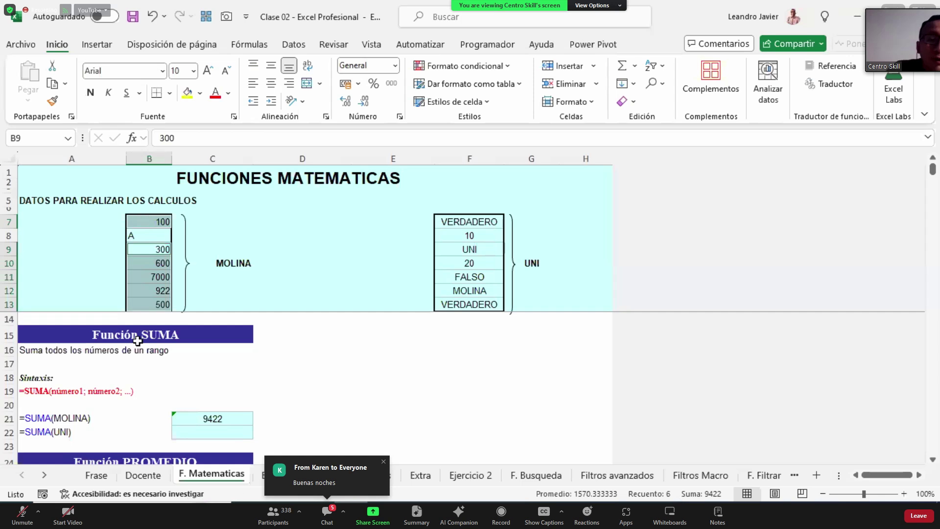
click(283, 381)
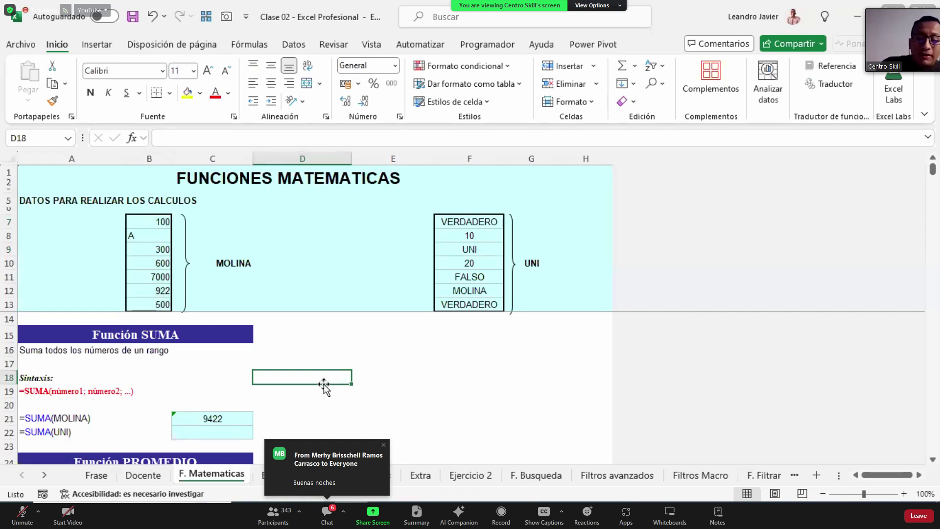
Start an addition formula in D18 as =B7+B8+B9+B10.
text(=)
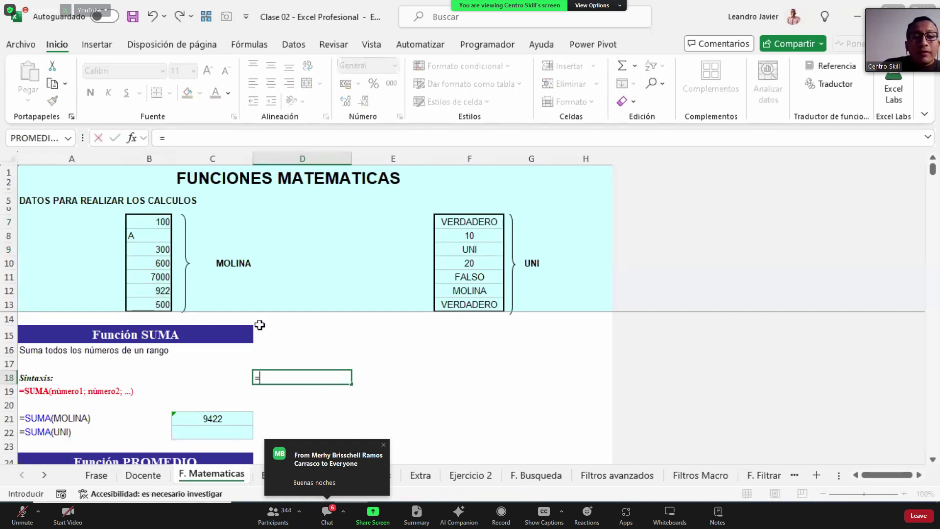
click(143, 226)
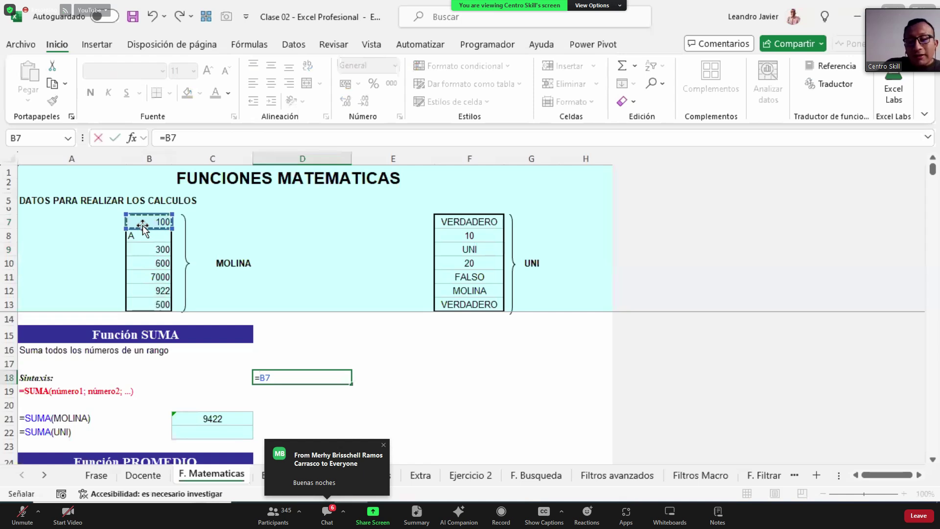
text(+)
click(148, 236)
text(+)
click(158, 250)
text(+)
click(157, 263)
Add B11, B12 and B13 and commit D18, which returns #¡VALOR!
text(+)
click(164, 277)
text(+)
click(164, 291)
text(+)
click(164, 305)
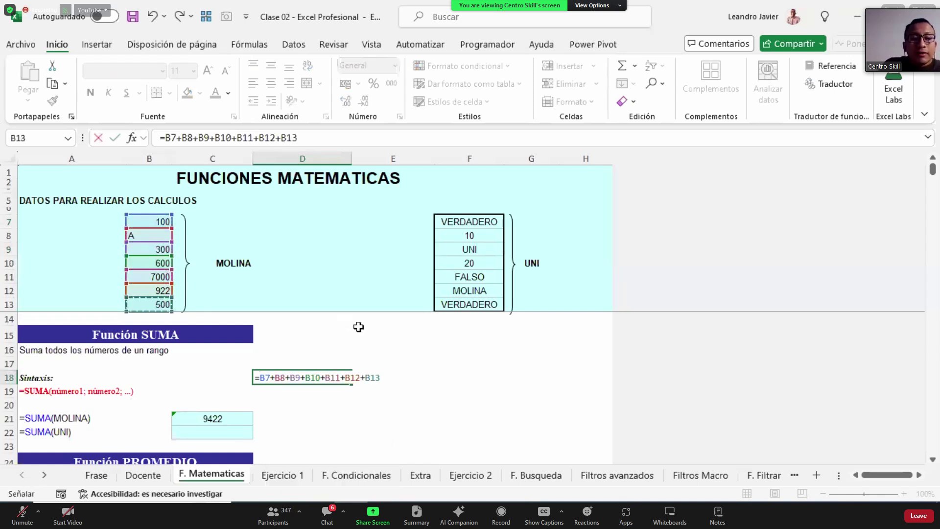
key(Return)
key(Up)
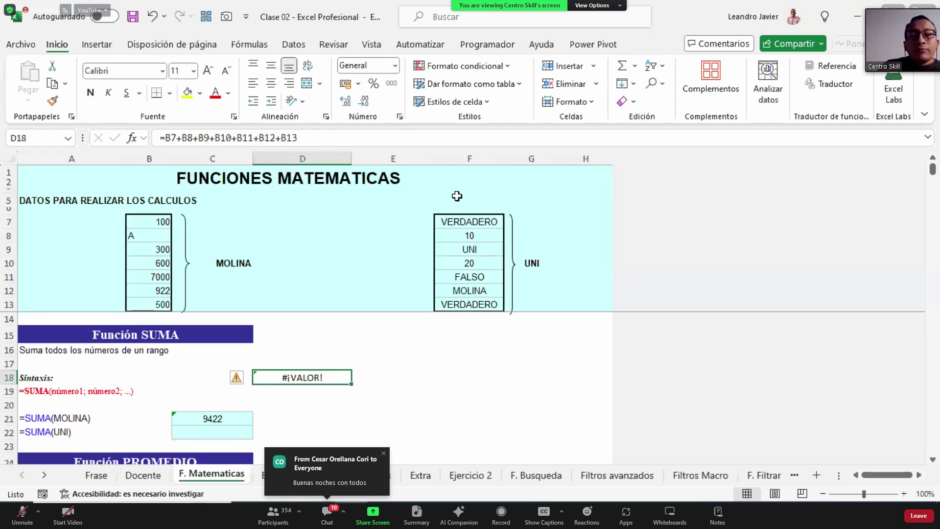
click(468, 338)
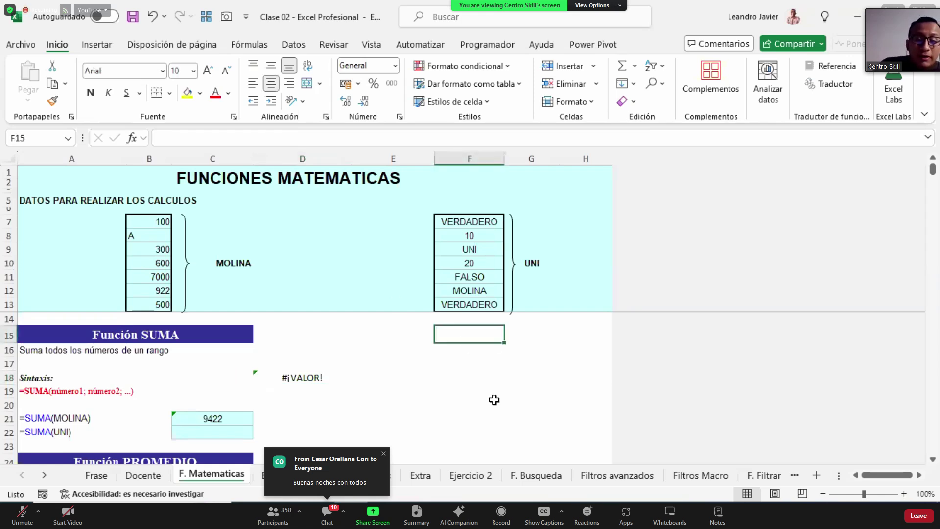
Enter =SUMA(F7:F13) in C22, returning 30, and check the numeric values 10 and 20.
text(=)
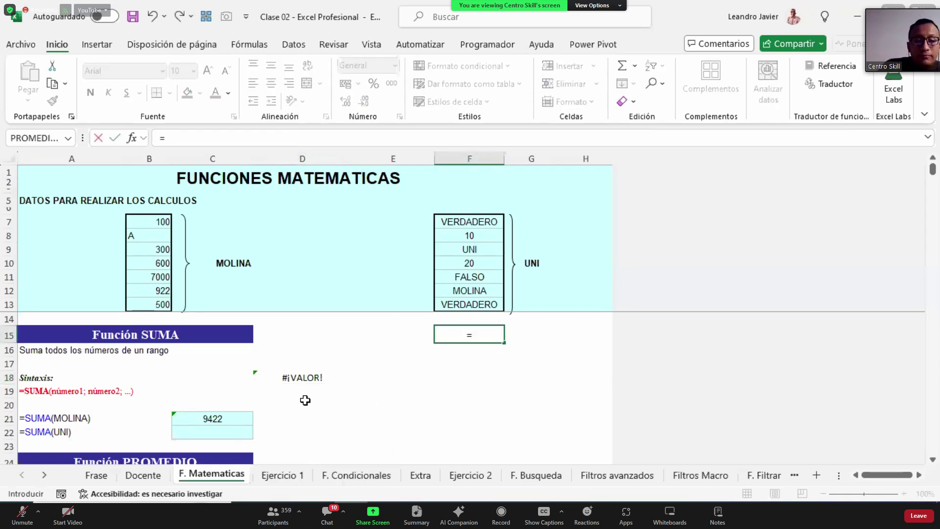
key(Escape)
click(225, 430)
text(=SUMA()
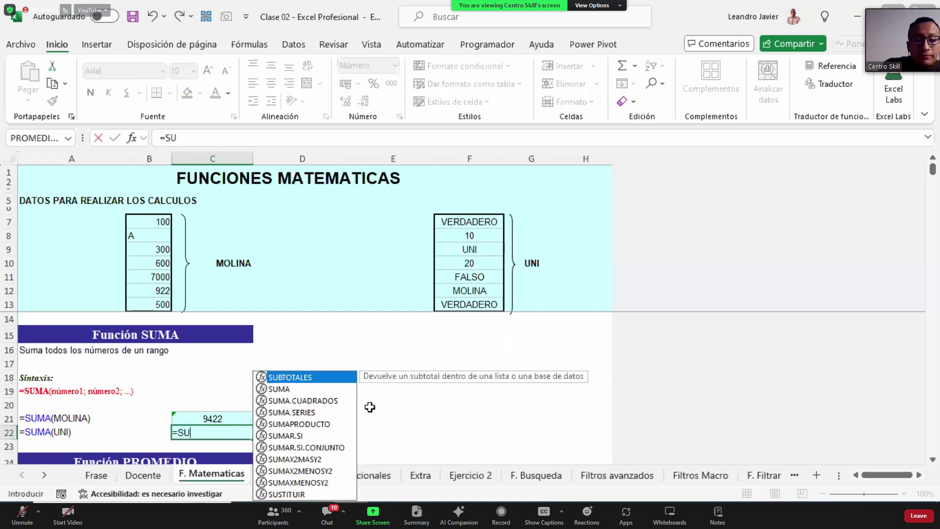
drag(466, 220, 475, 304)
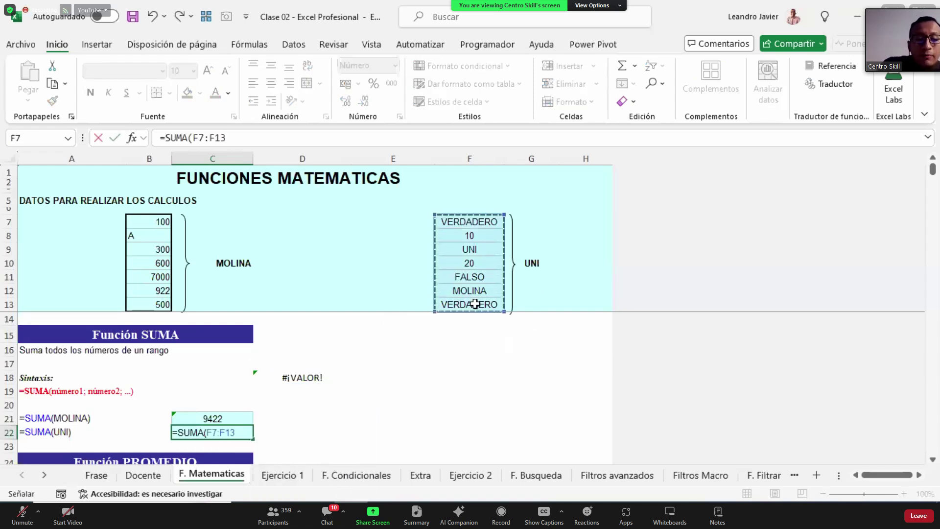
key(Return)
key(Up)
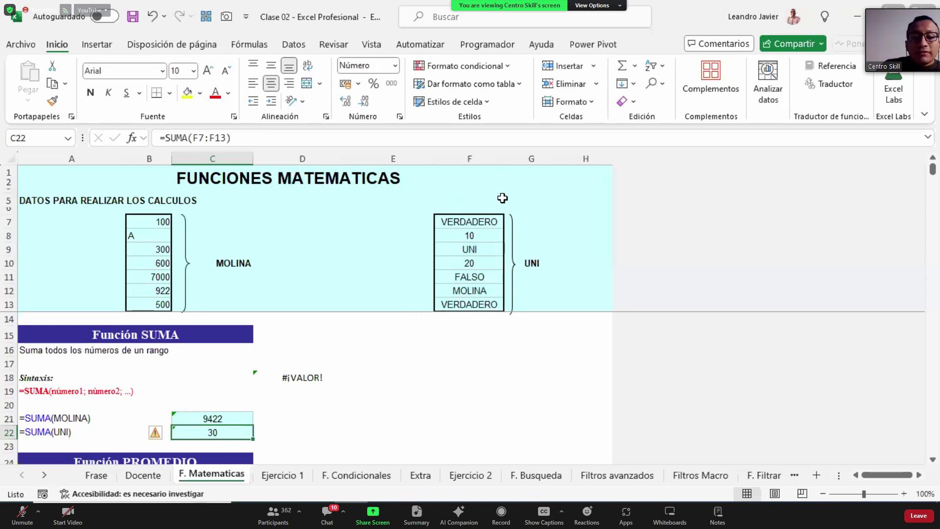
click(485, 237)
click(485, 262)
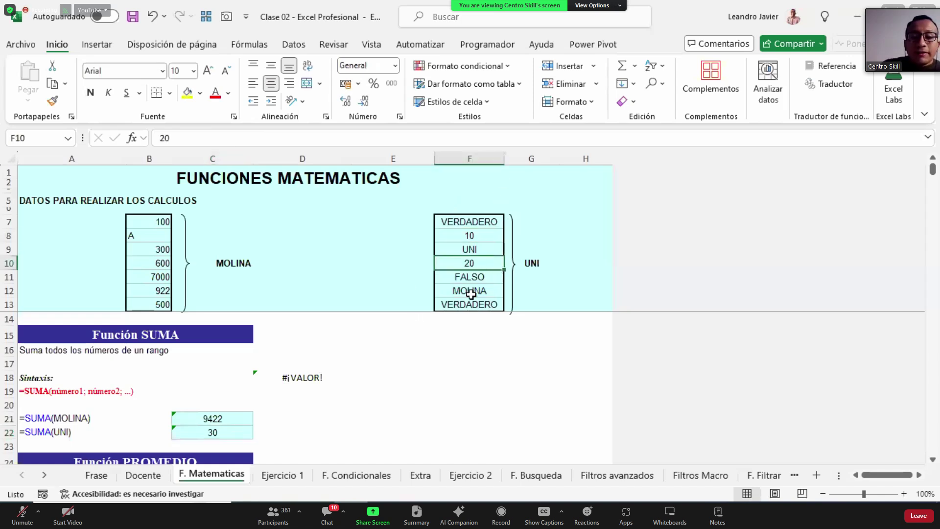
click(462, 362)
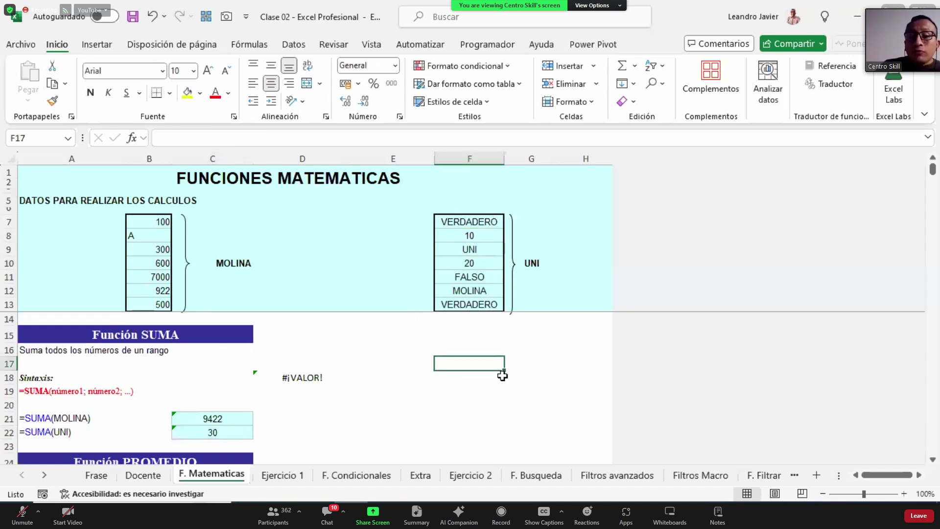
Enter =F7+F8+F10+F11+F13 in F17, which returns 32 by counting the logical values too.
text(=)
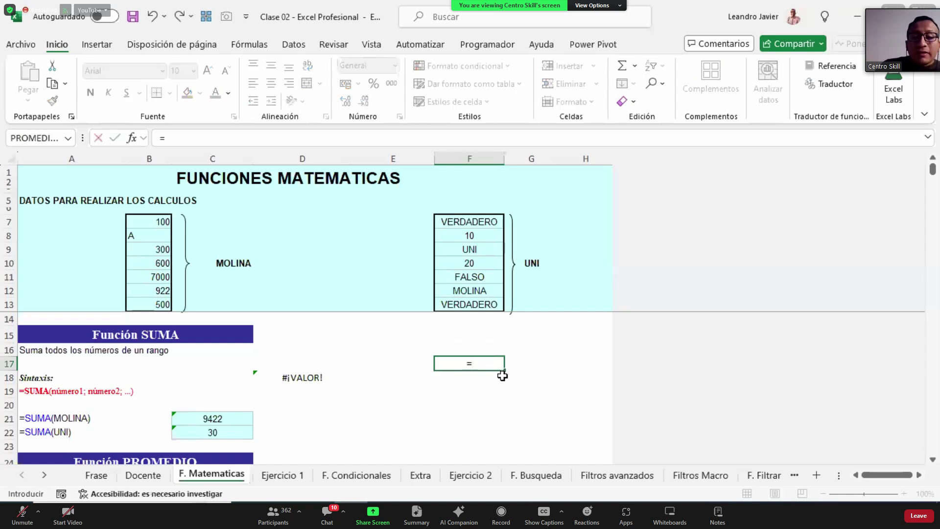
click(486, 225)
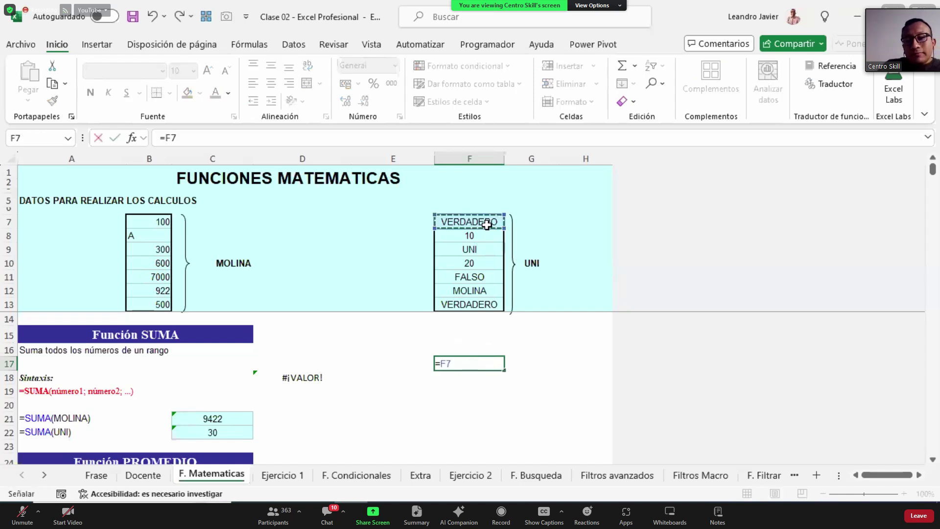
text(+)
click(478, 235)
text(+)
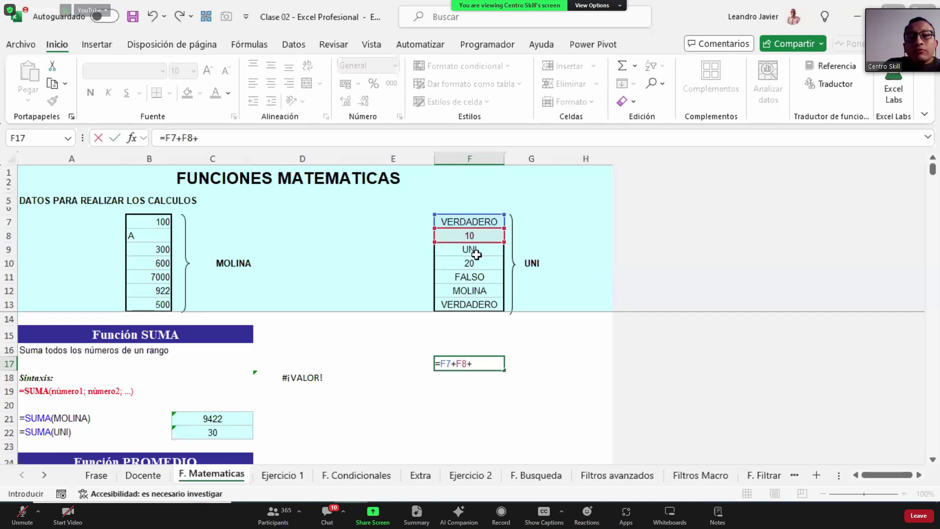
click(476, 263)
text(+)
click(488, 282)
text(+)
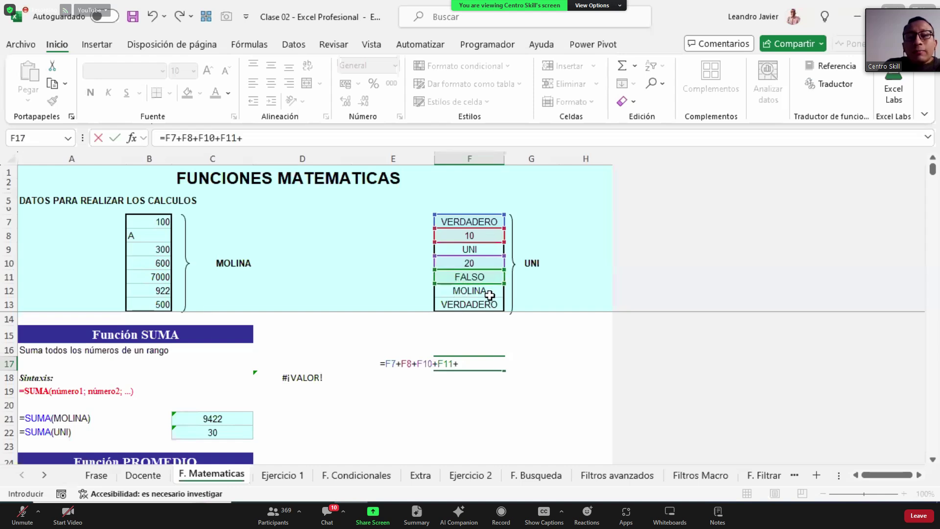
click(479, 306)
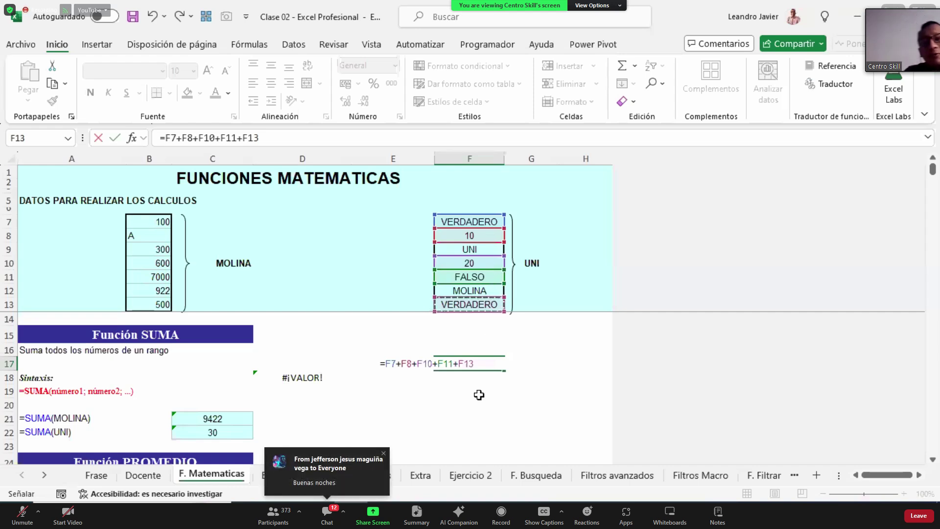
key(Return)
key(Up)
key(Up)
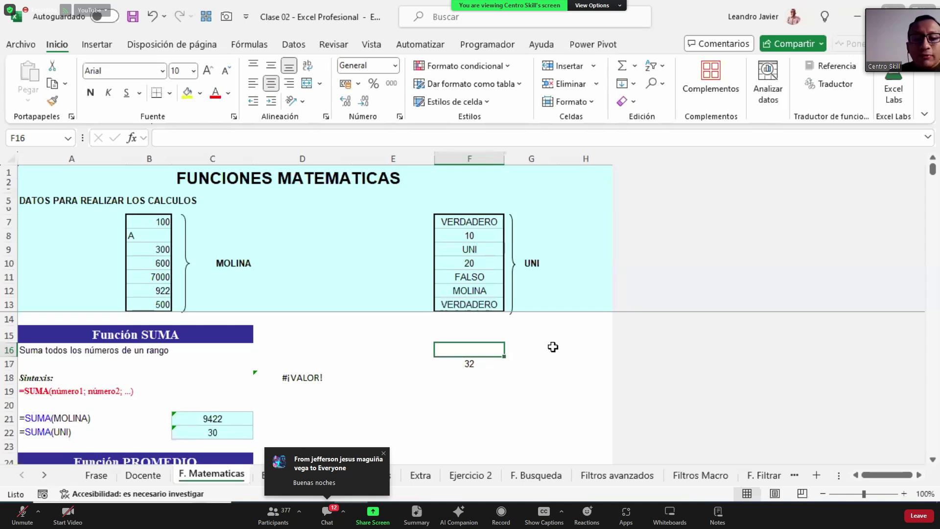
key(Down)
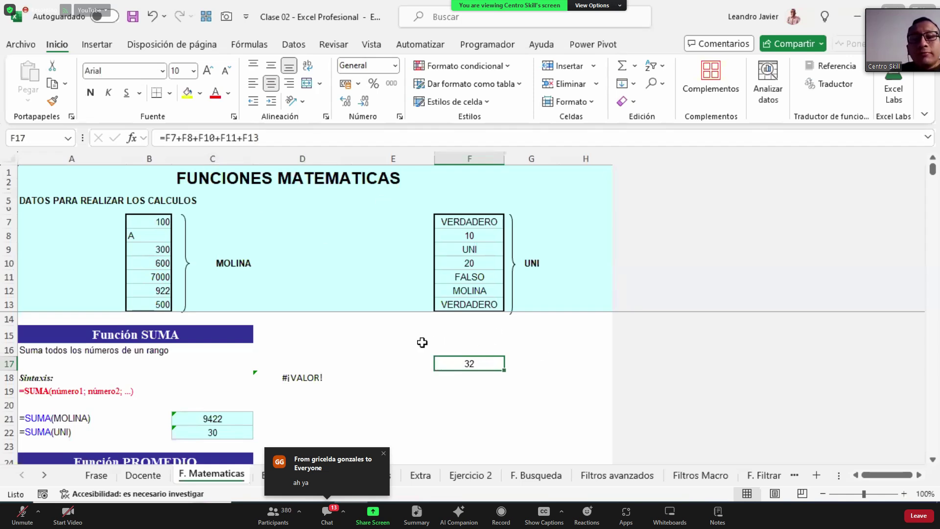
Clear the scratch results 32 and #¡VALOR! from the helper cells.
drag(473, 376, 481, 376)
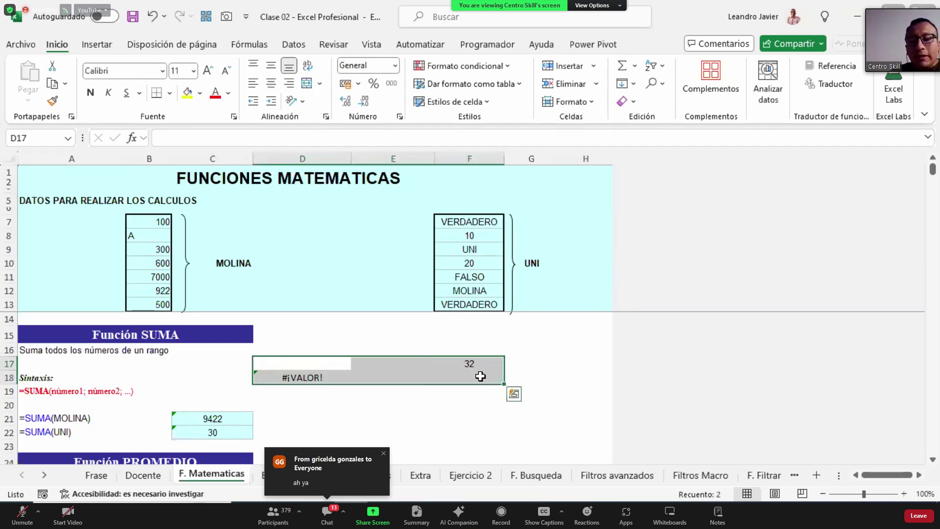
key(Delete)
click(226, 415)
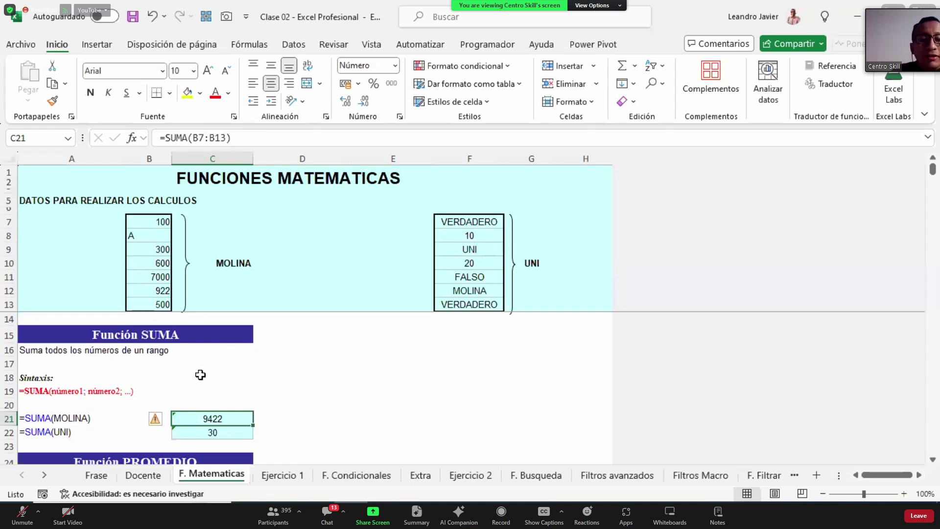
Replace the range reference in C21's SUMA formula with MOLINA and confirm it.
drag(193, 138, 341, 138)
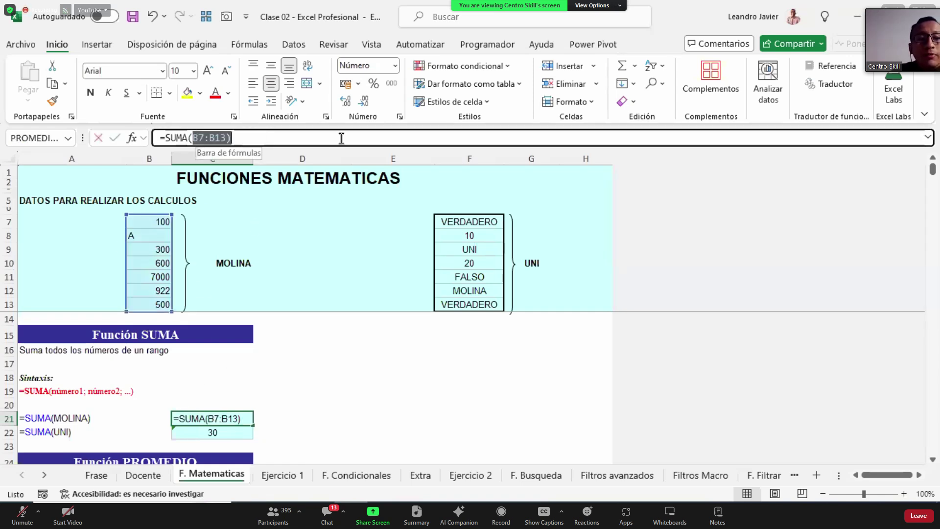
text(MOLINA))
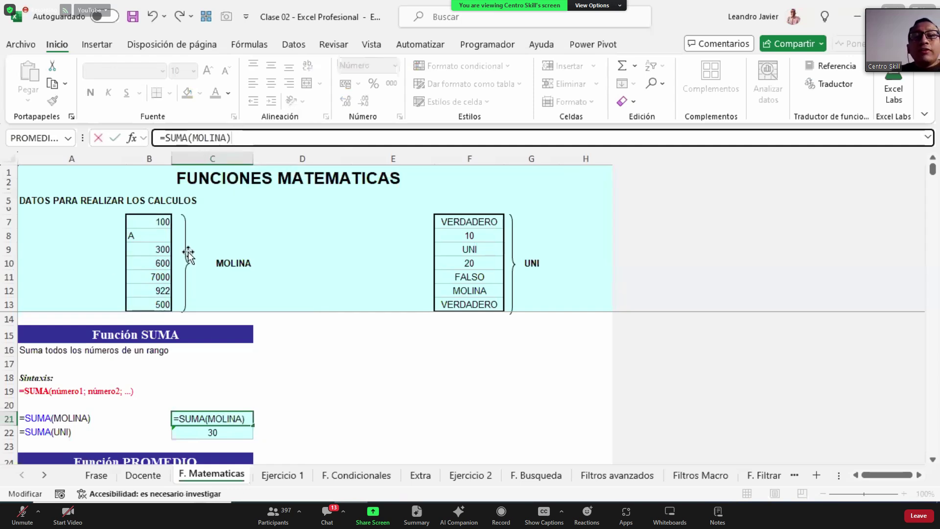
key(ctrl+Return)
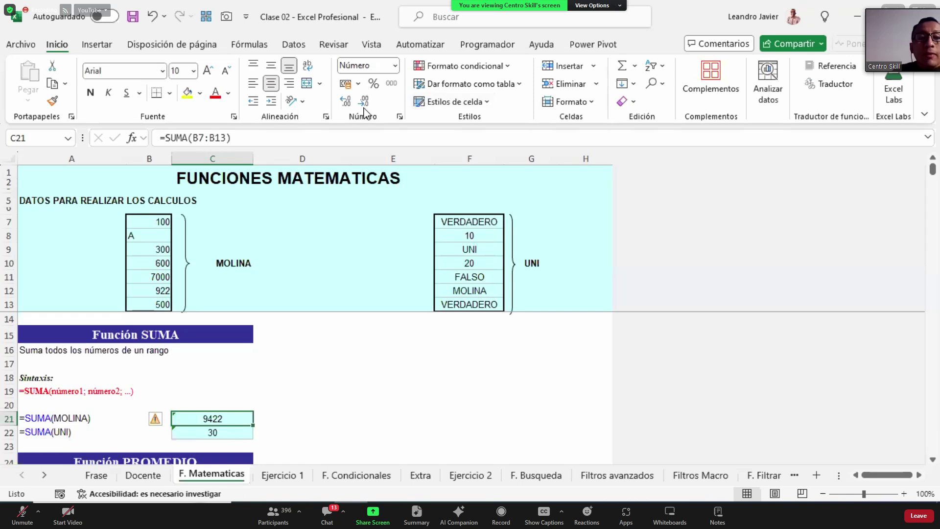
click(253, 45)
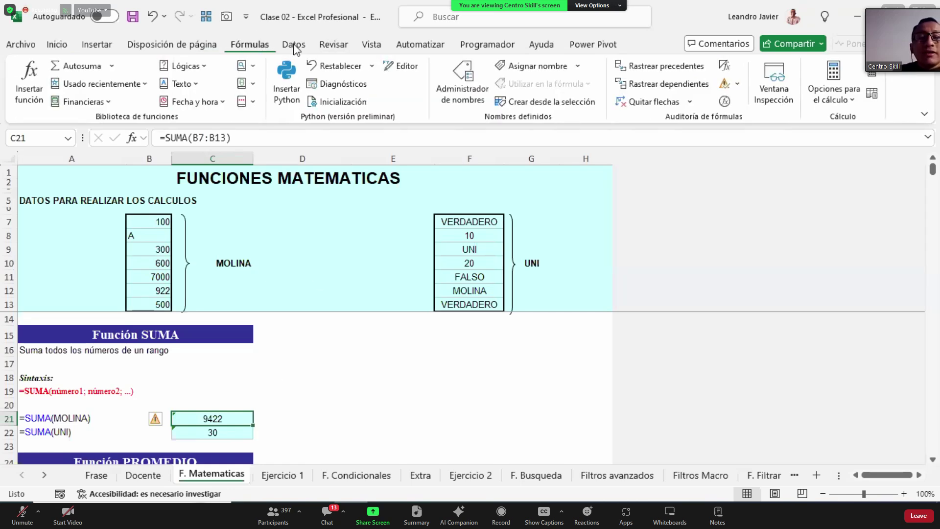
Define the name MOLINA referring to B7:B13 in the Name Manager.
click(467, 88)
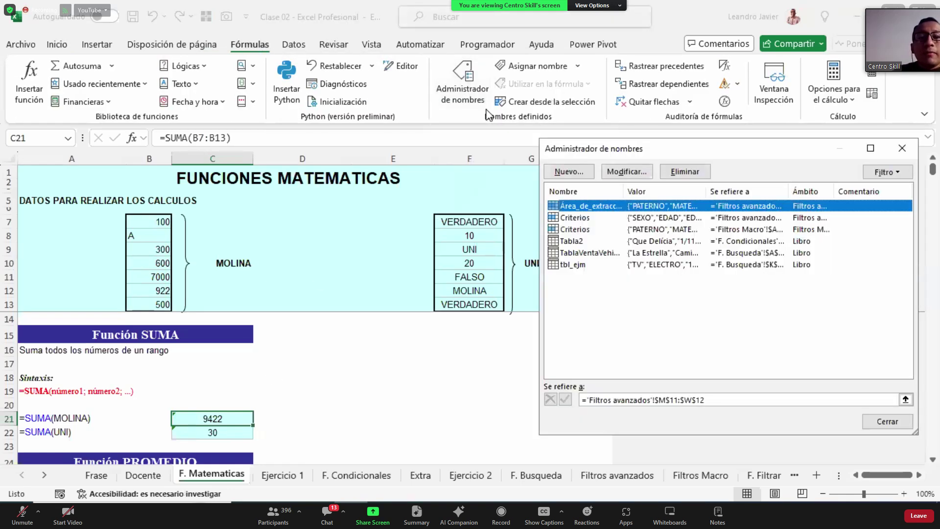
click(579, 173)
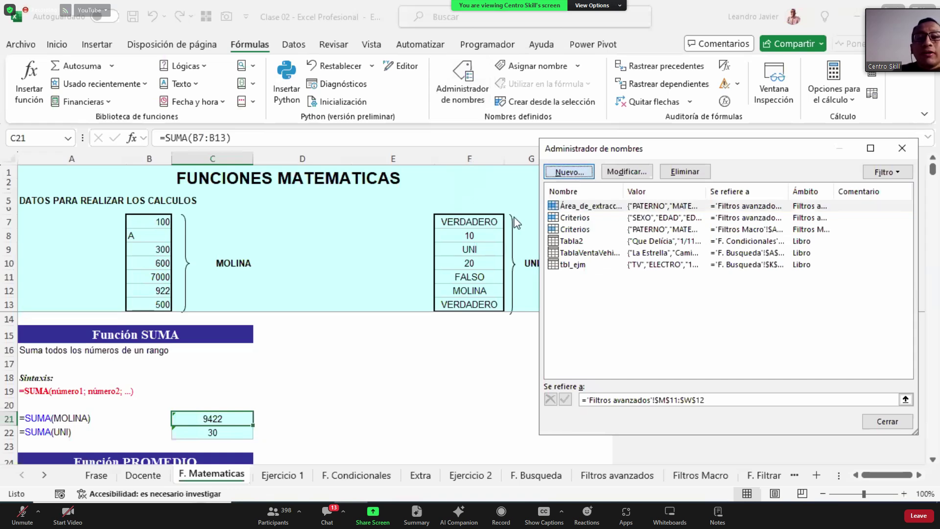
text(MOLINA)
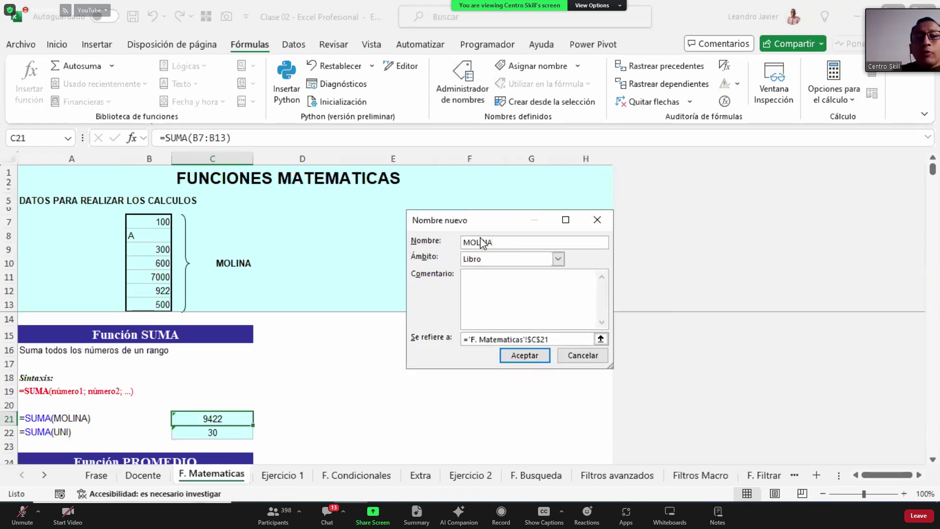
click(601, 339)
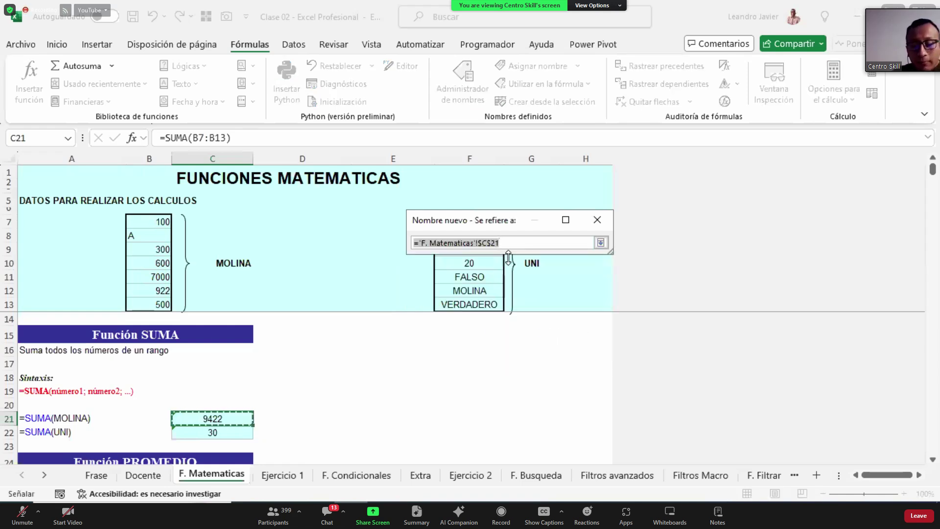
key(BackSpace)
drag(157, 218, 162, 304)
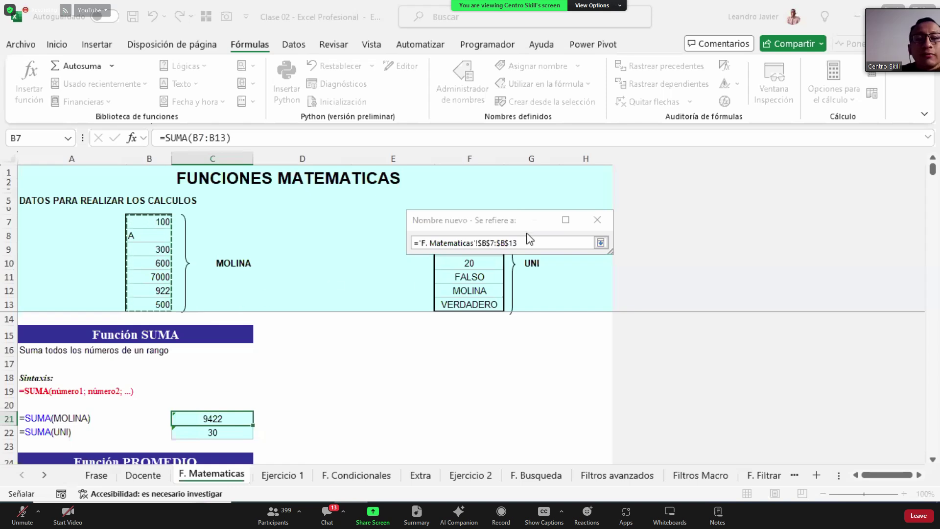
click(527, 219)
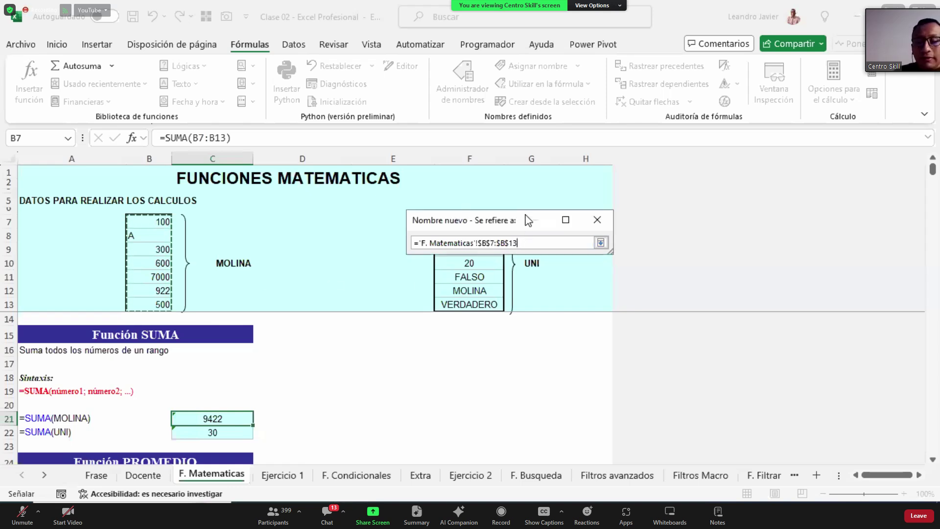
key(Return)
click(527, 354)
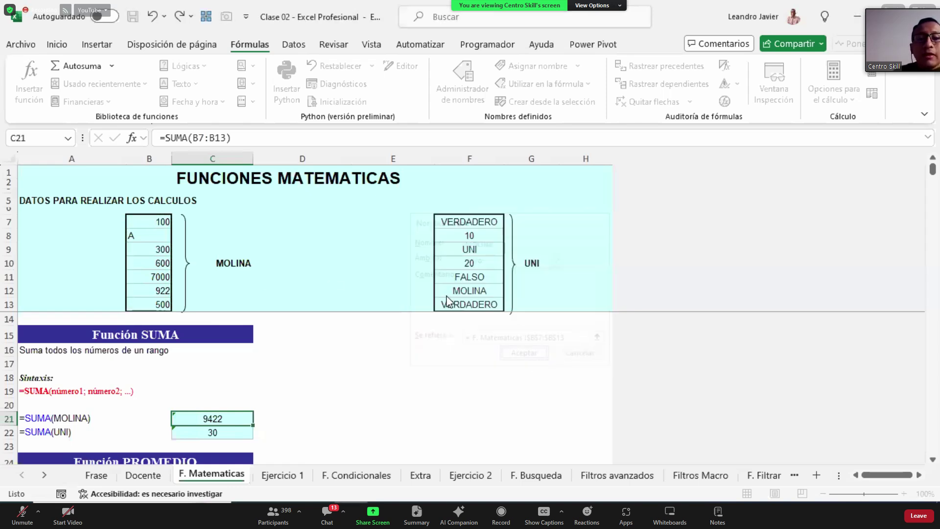
Define the name UNI referring to F7:F13 and close the Name Manager.
click(361, 175)
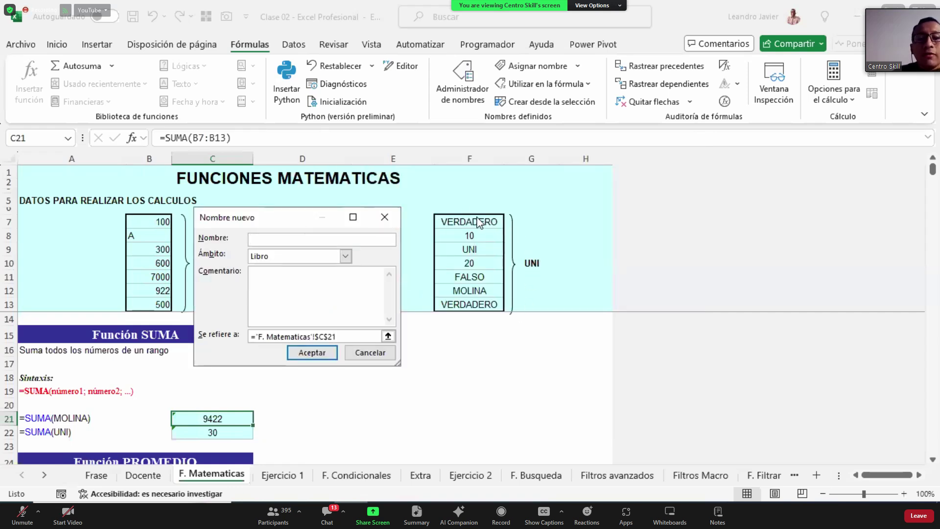
text(UNI)
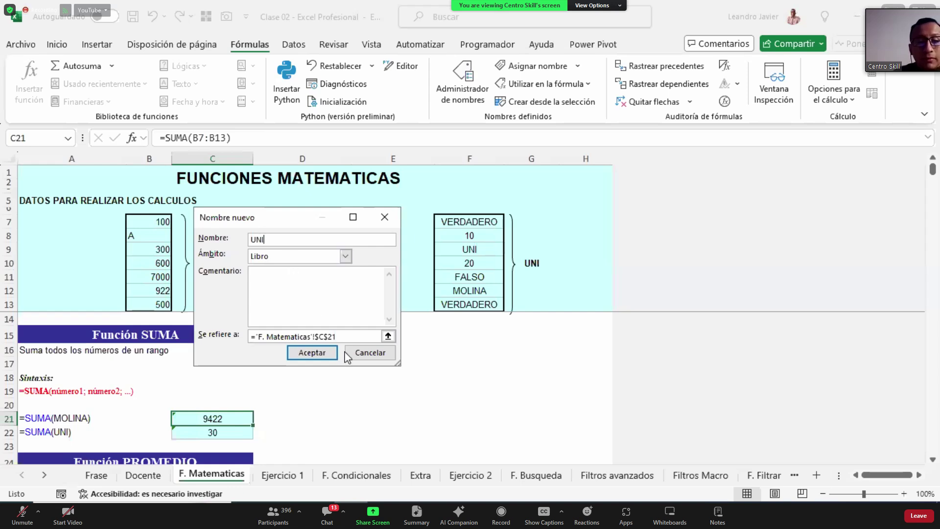
click(388, 336)
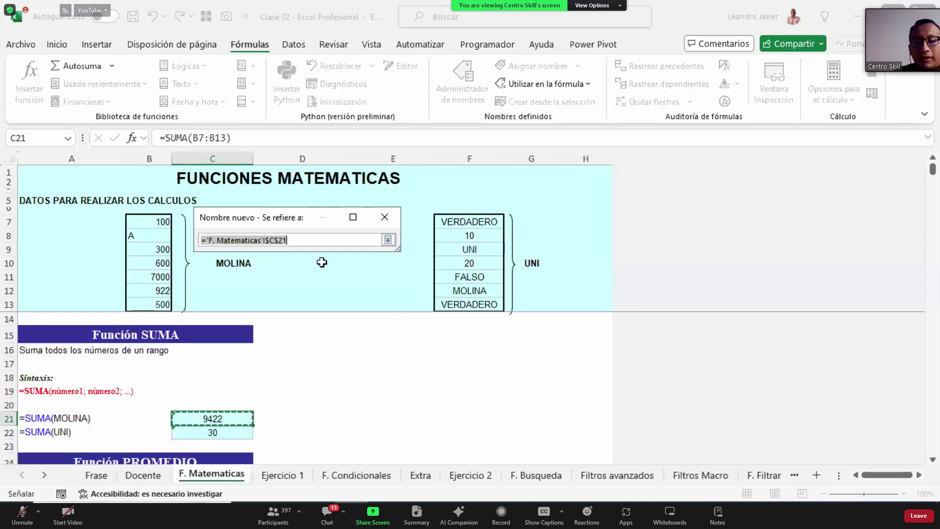
key(BackSpace)
drag(485, 223, 479, 304)
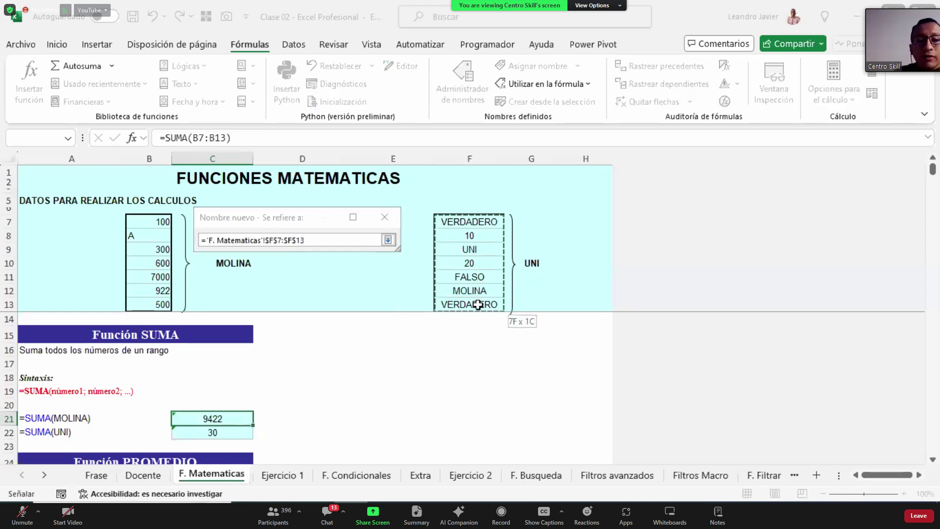
click(388, 240)
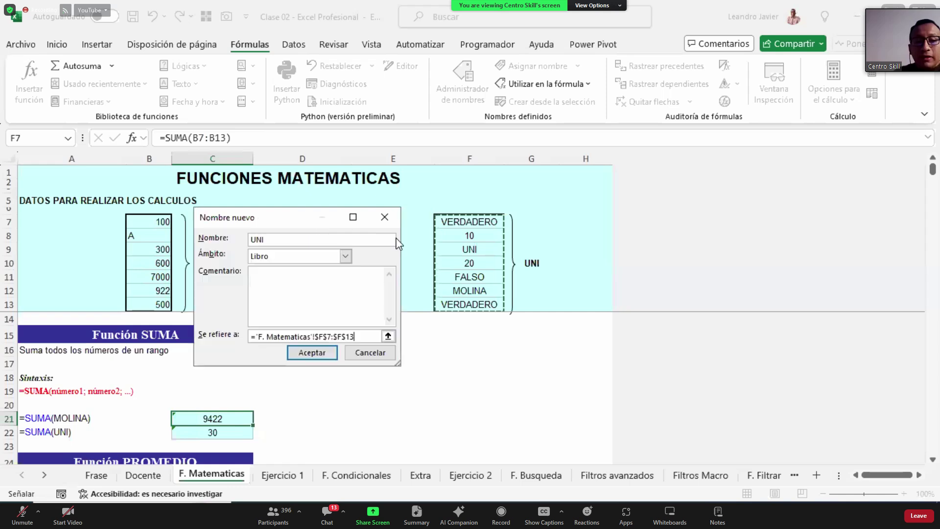
click(322, 353)
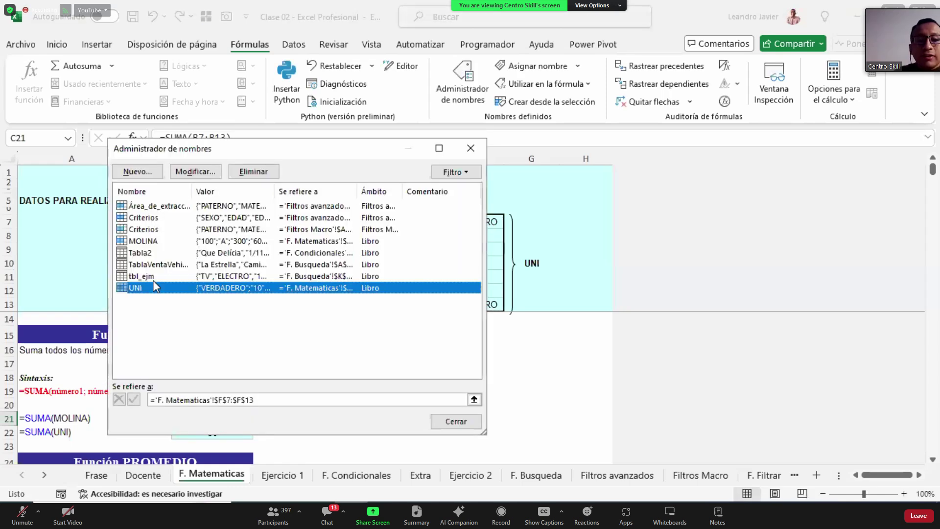
click(148, 242)
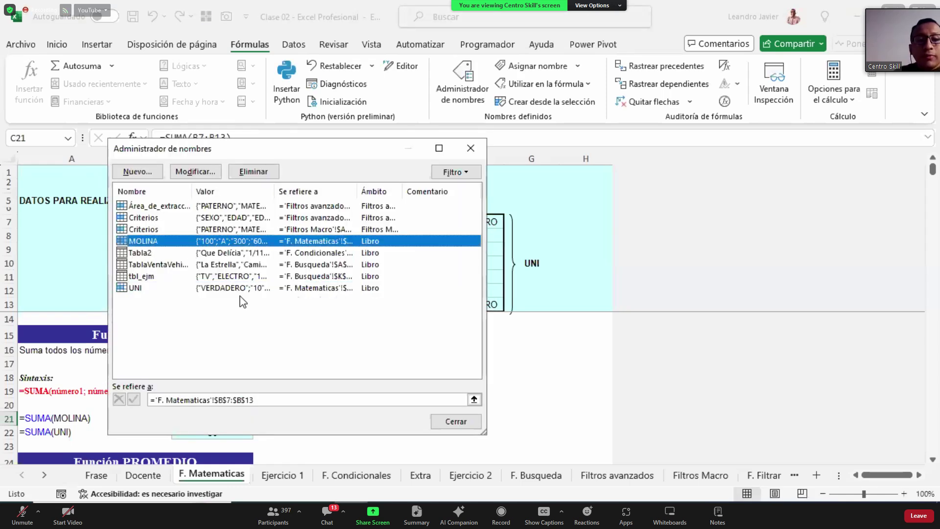
click(460, 422)
key(Escape)
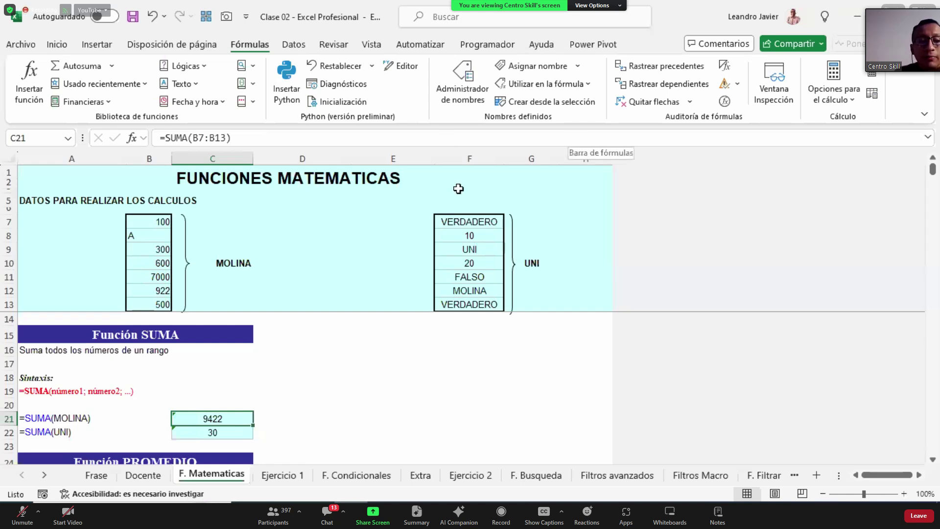
Enter =SUMA(MOLINA) in C21 using autocomplete, returning 9422.
text(=SUMAR)
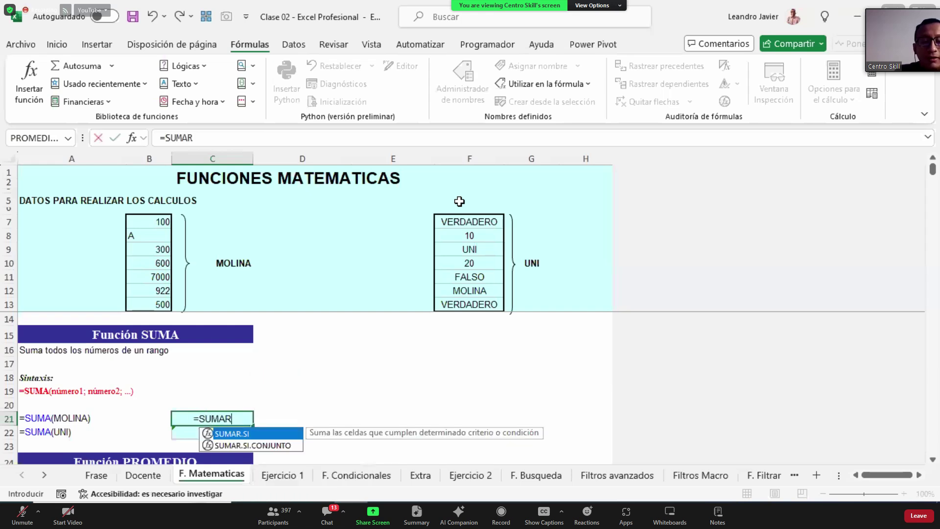
key(BackSpace)
text(()
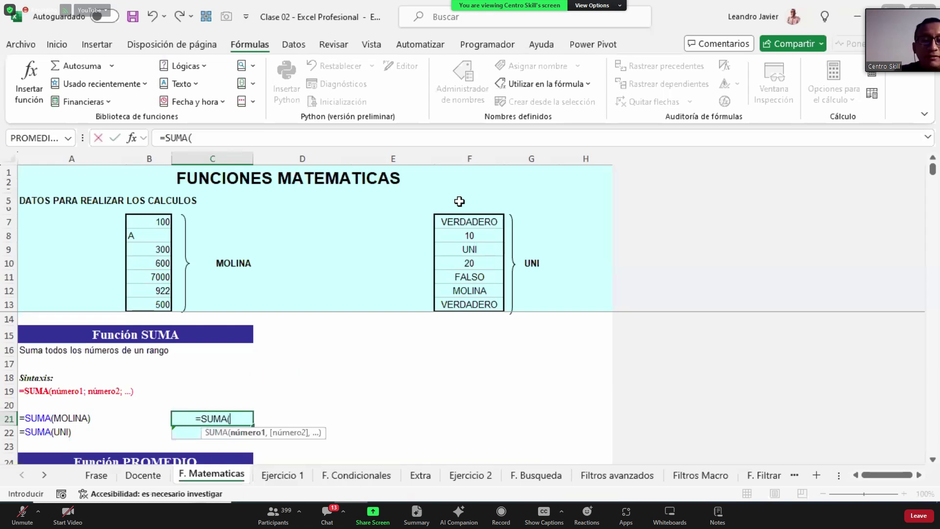
text(MOL)
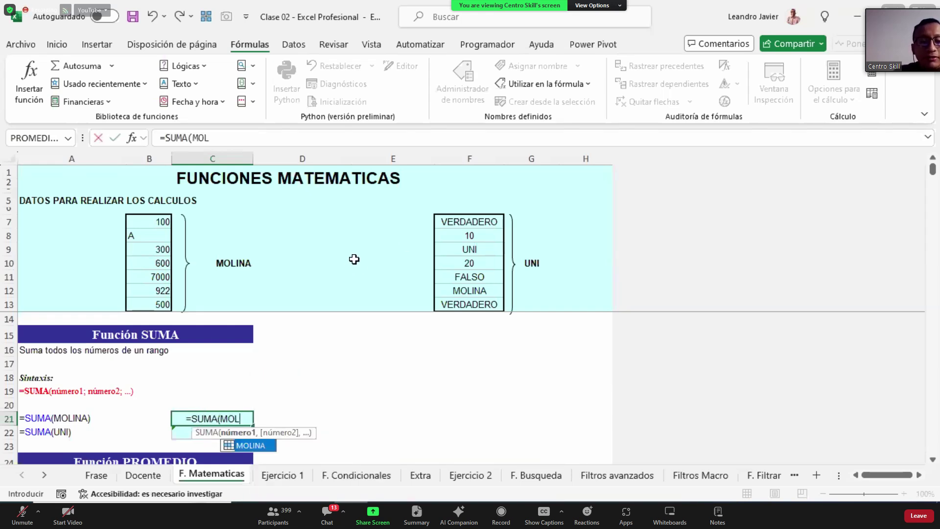
double_click(258, 446)
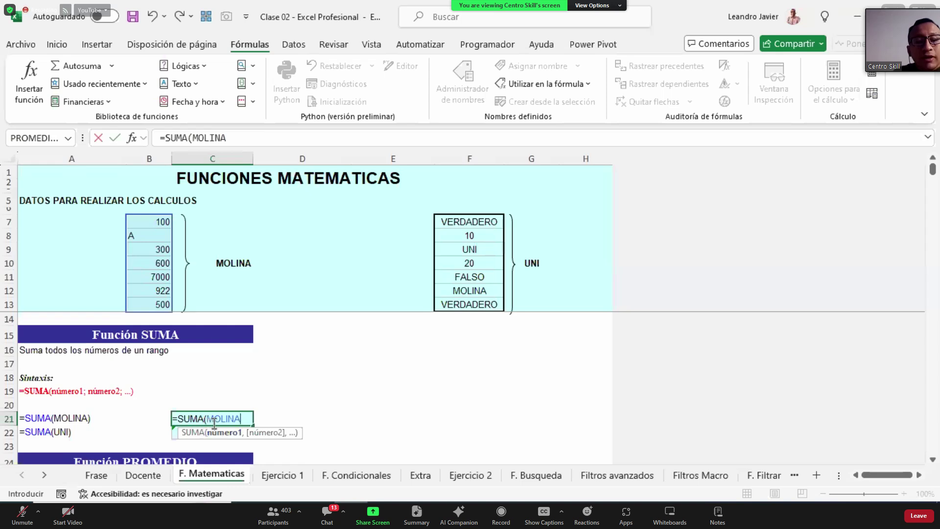
text())
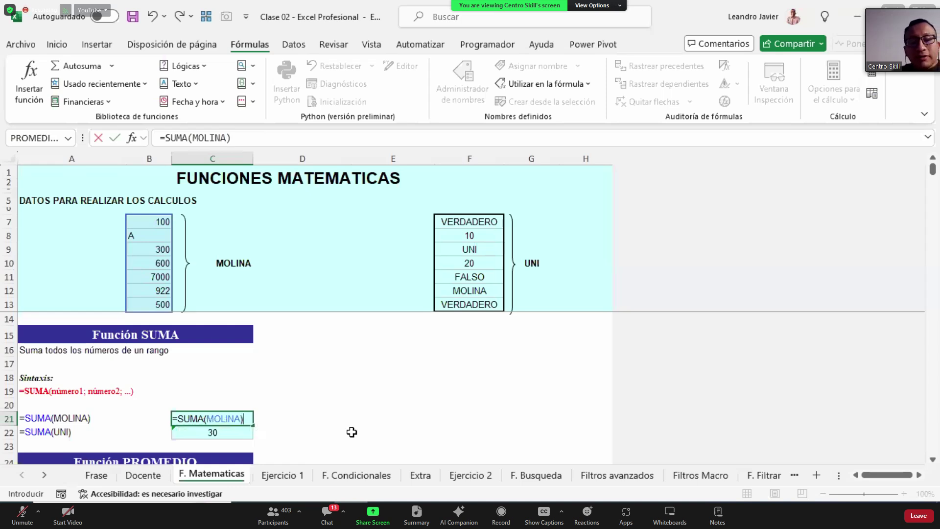
key(ctrl+Return)
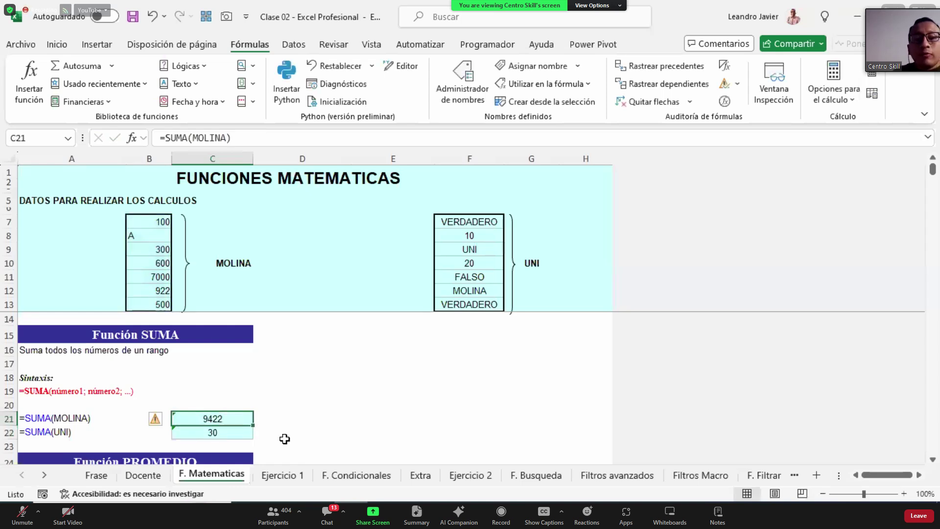
Enter =SUMA(UNI) in C22, returning 30.
click(237, 430)
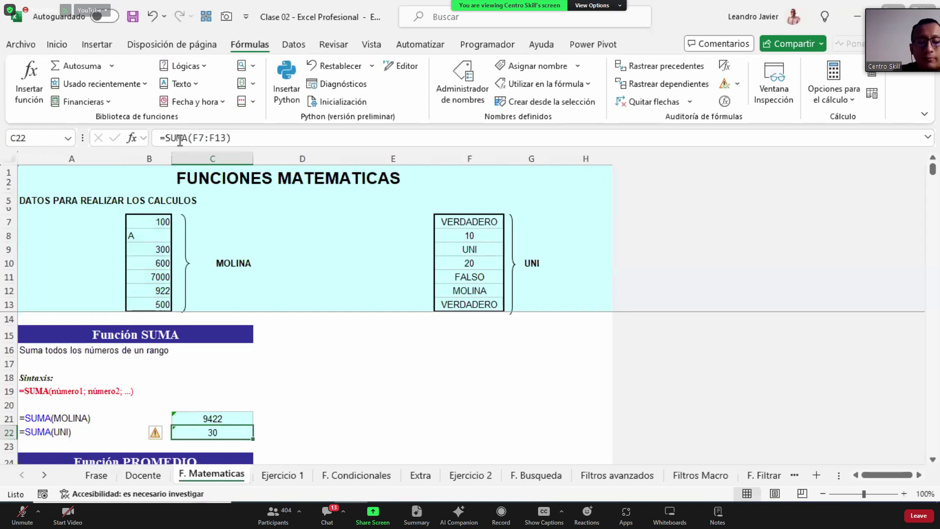
text(=SUMA(U)
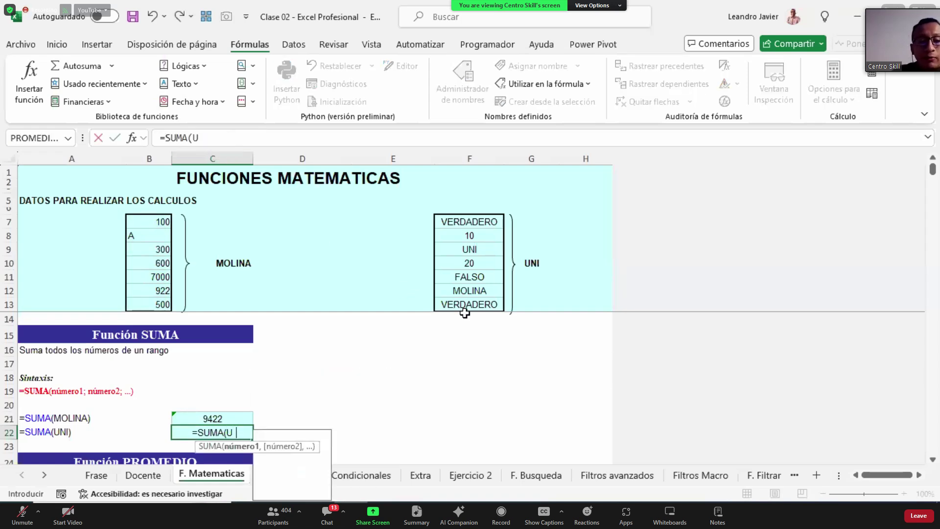
text(NI)
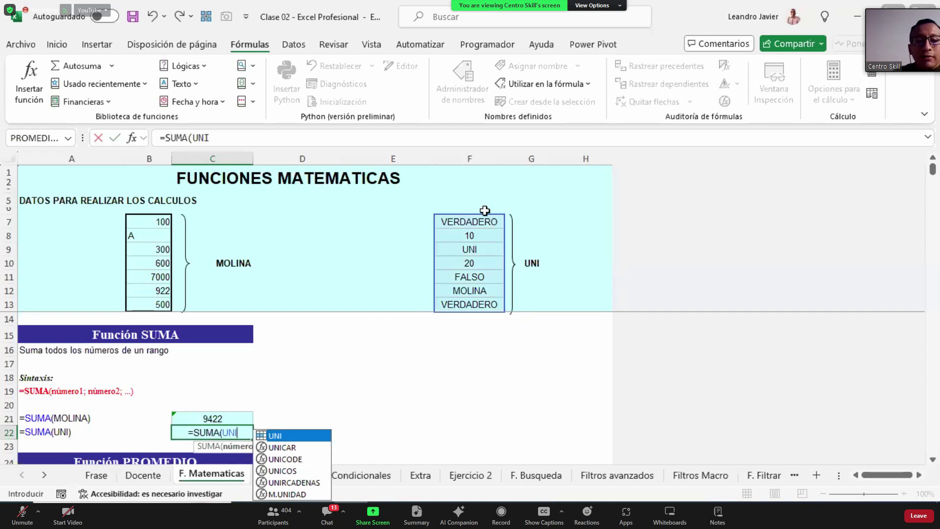
text())
key(ctrl+Return)
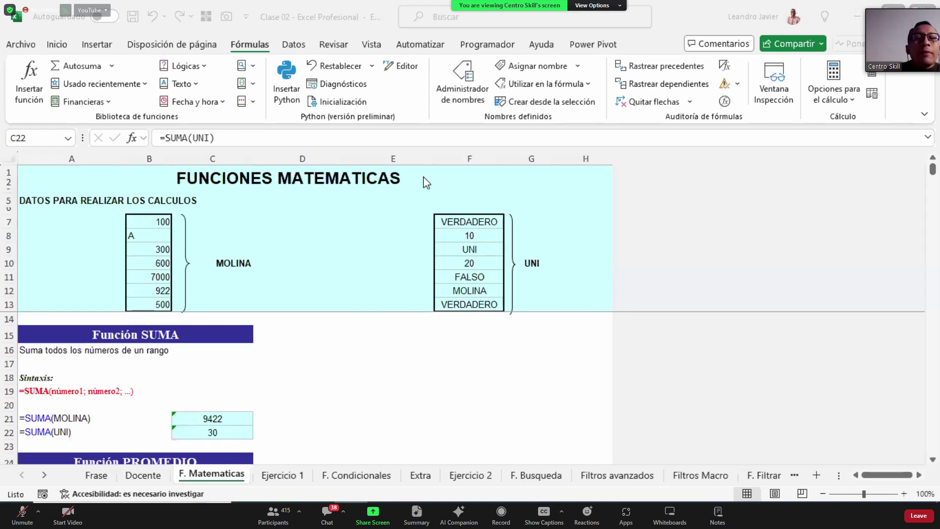
Delete the MOLINA and UNI names and check the #¿NOMBRE? errors in C21 and C22.
click(57, 44)
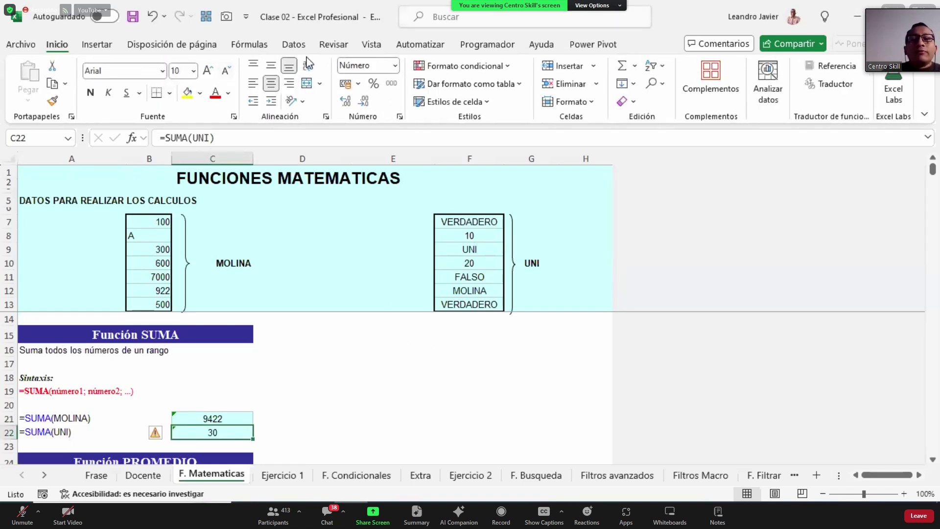
click(249, 44)
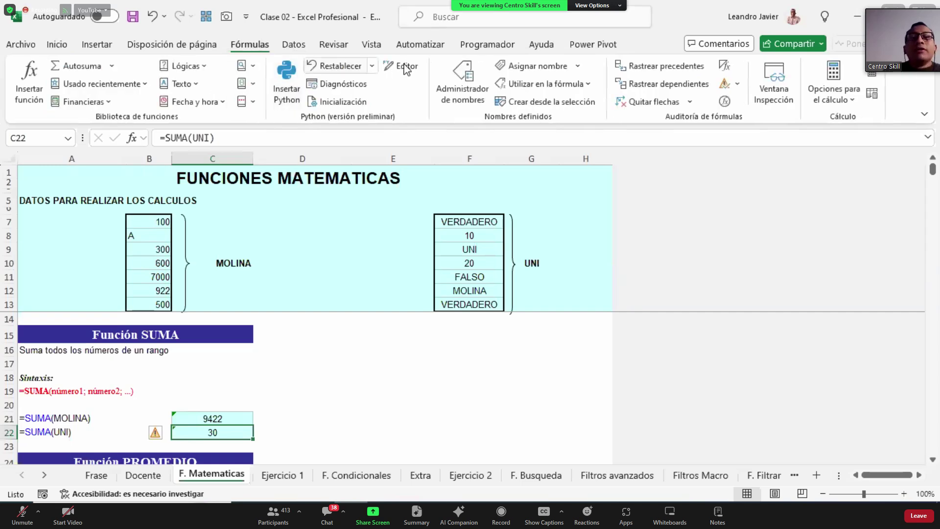
click(463, 83)
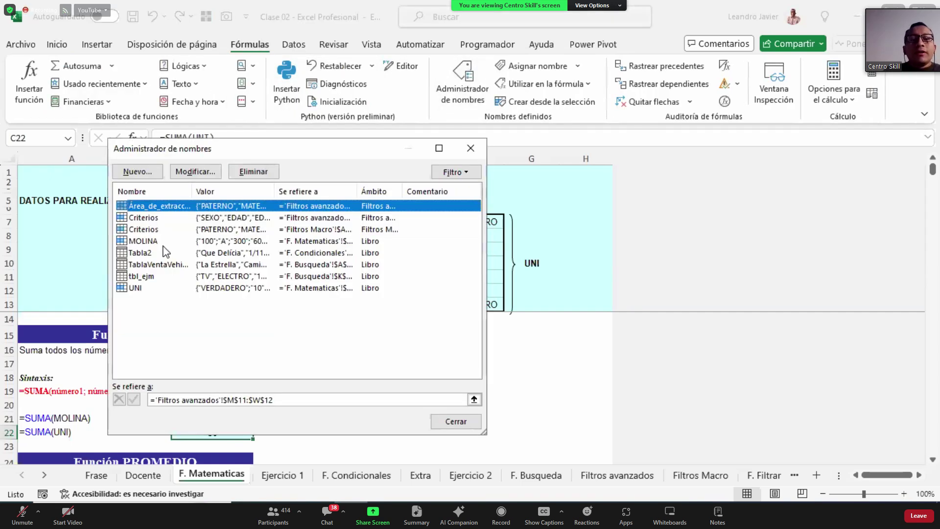
click(144, 244)
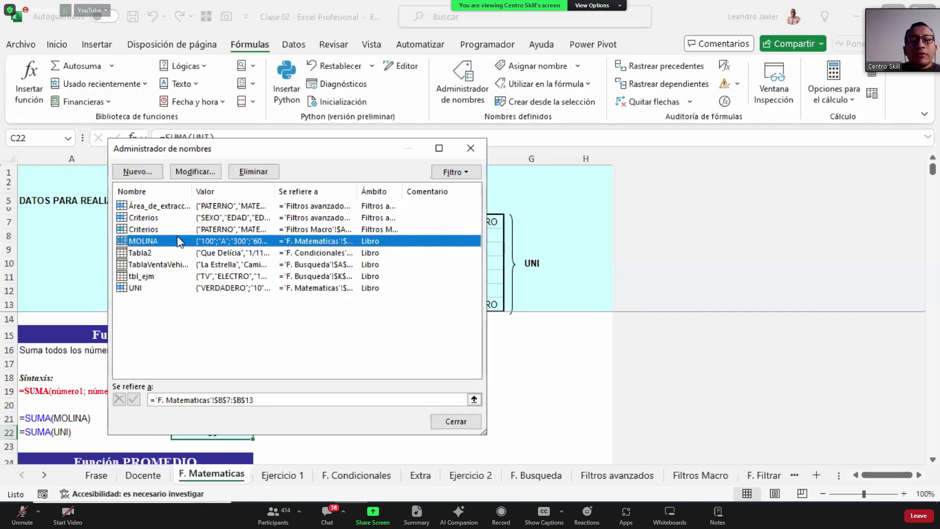
click(243, 173)
click(325, 330)
click(254, 171)
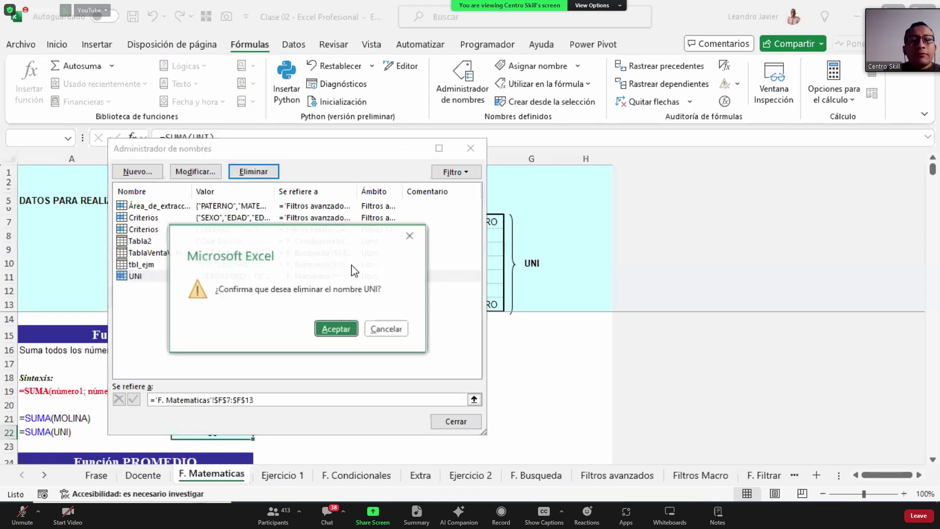
click(336, 329)
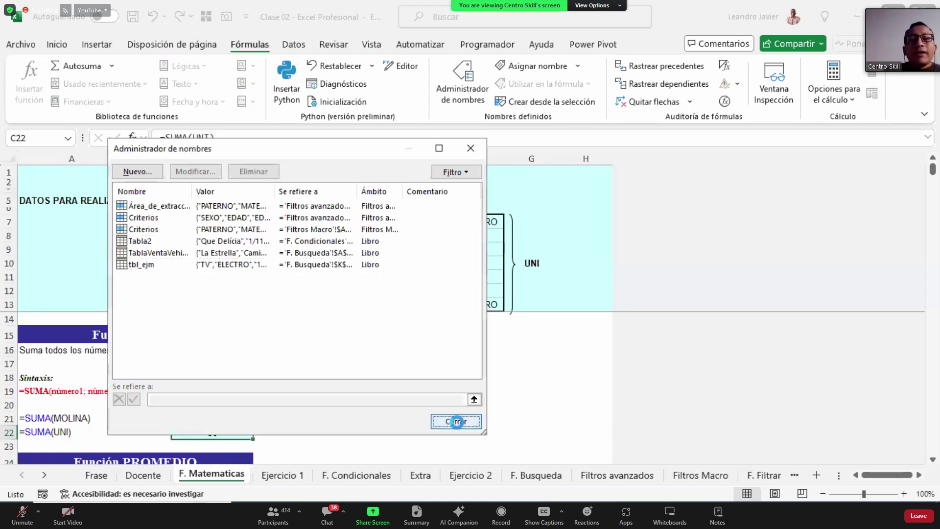
click(456, 421)
click(213, 419)
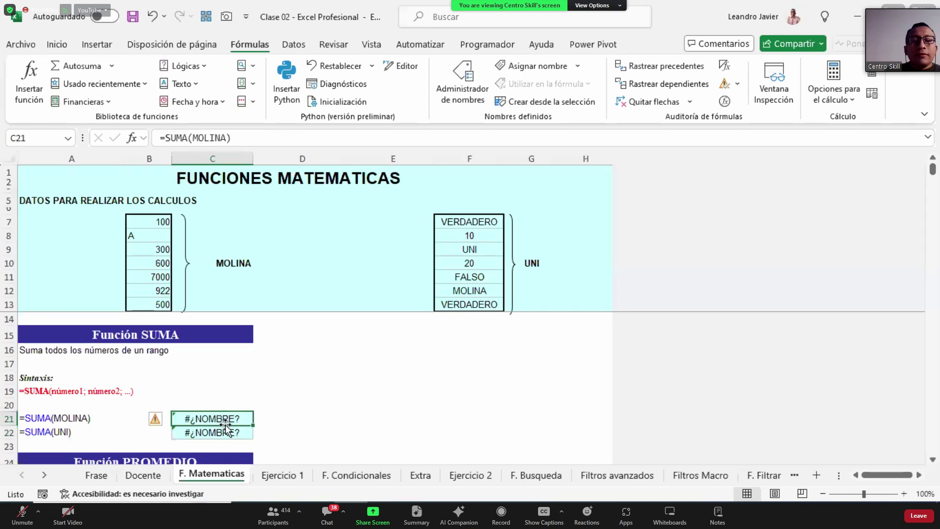
click(223, 431)
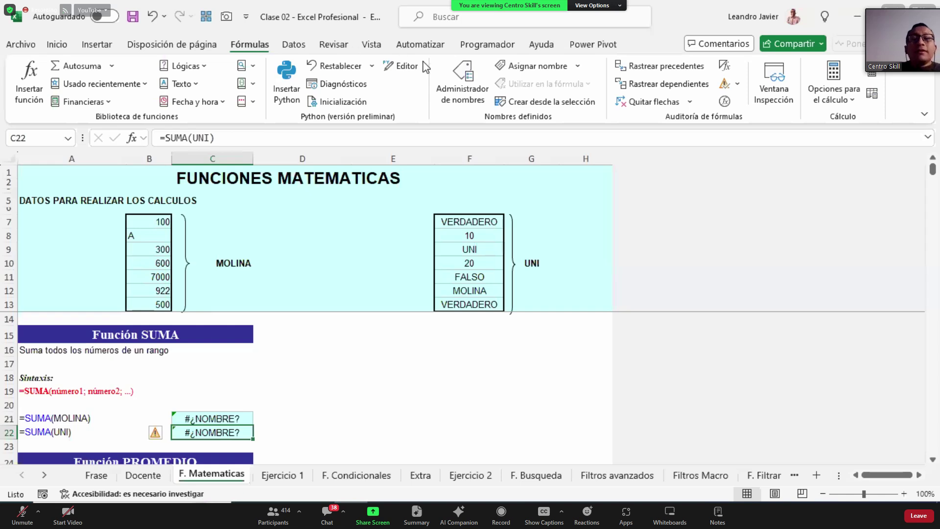
Recreate the name MOLINA referring to B7:B13.
click(473, 88)
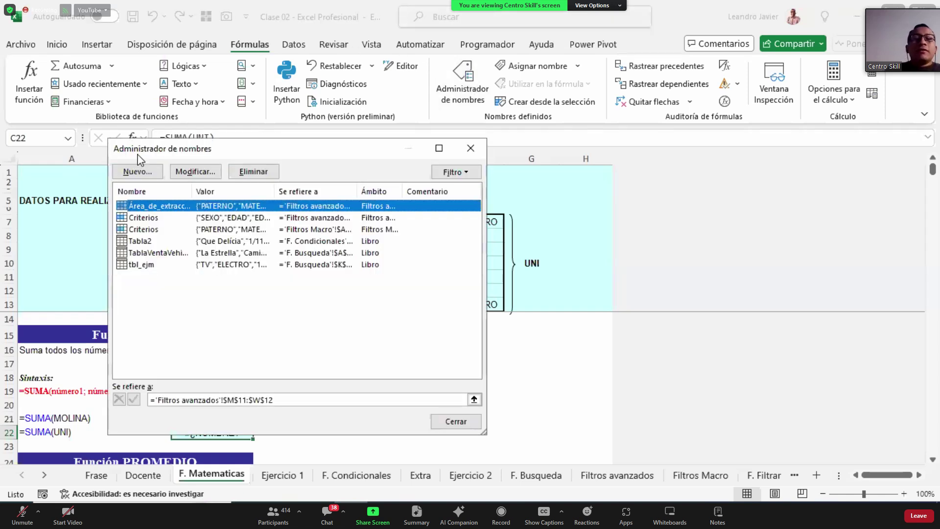
click(137, 172)
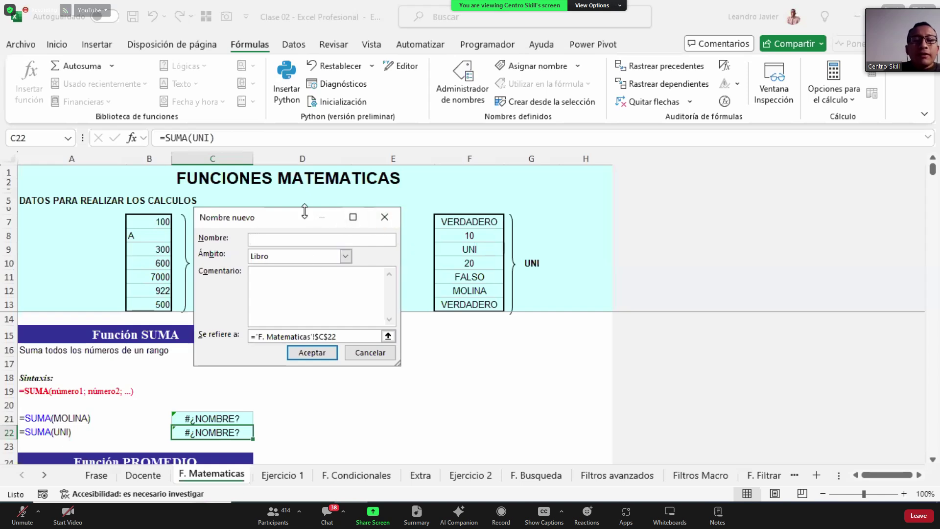
drag(305, 211, 305, 218)
text(MOLINA)
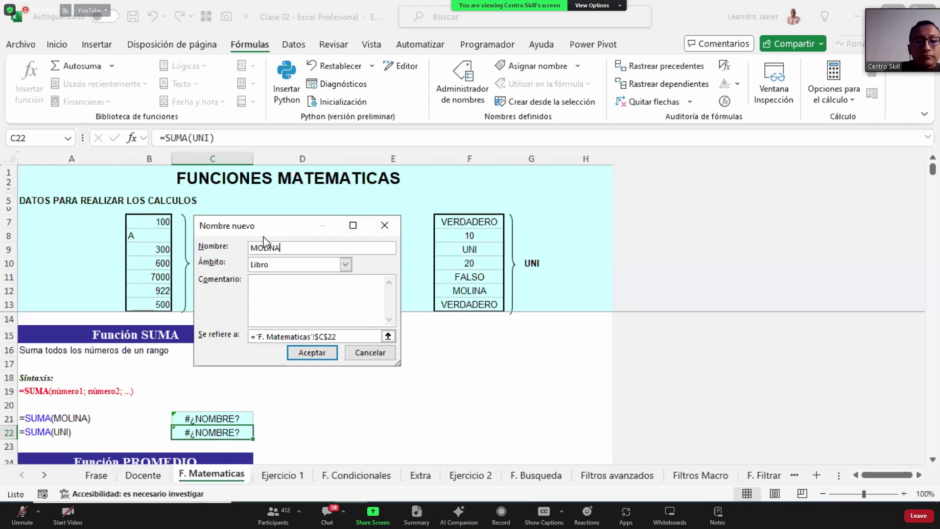
click(387, 336)
key(BackSpace)
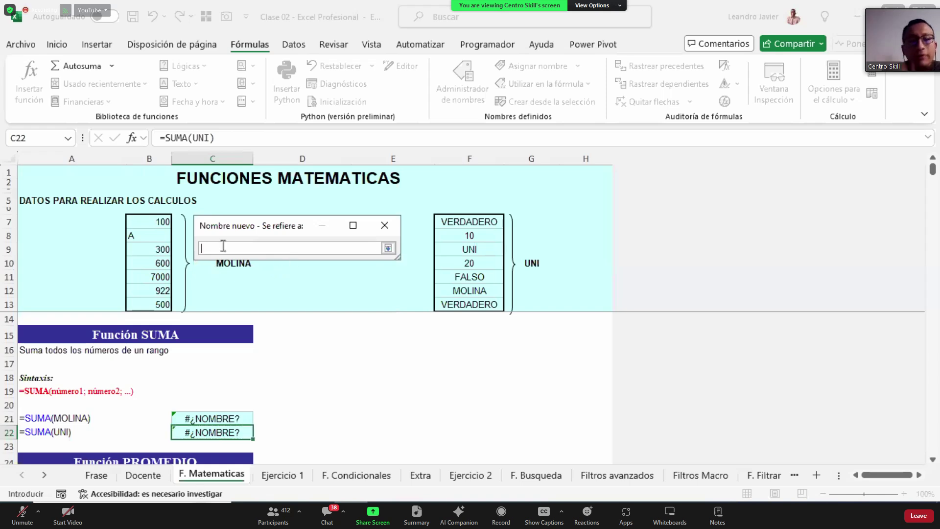
drag(157, 222, 163, 299)
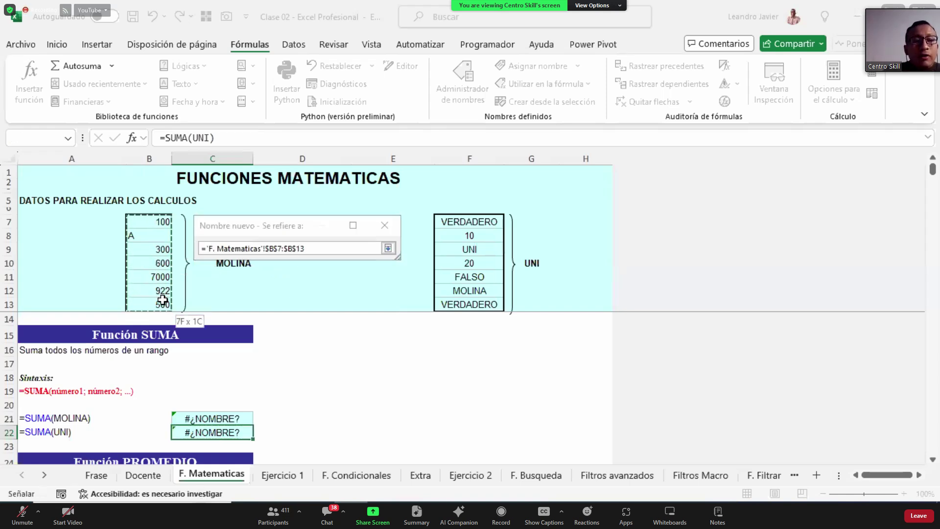
click(295, 230)
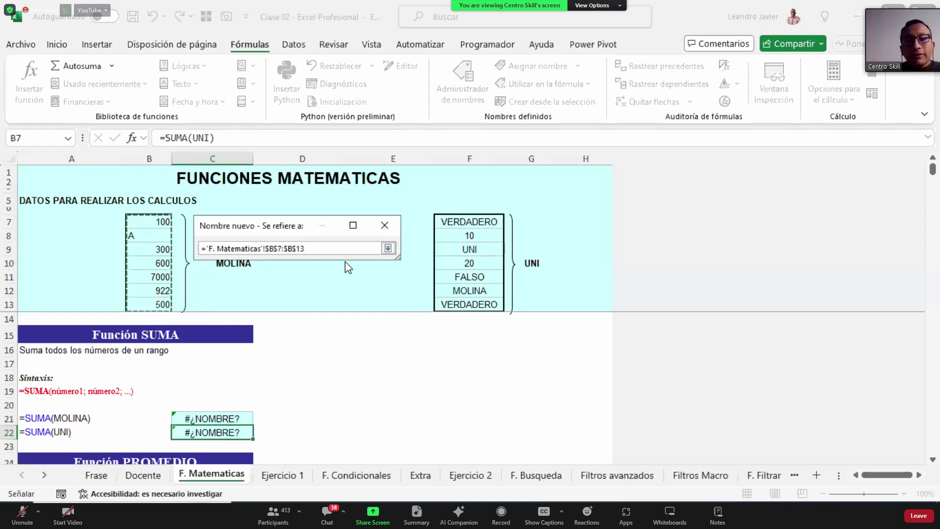
click(388, 248)
click(315, 353)
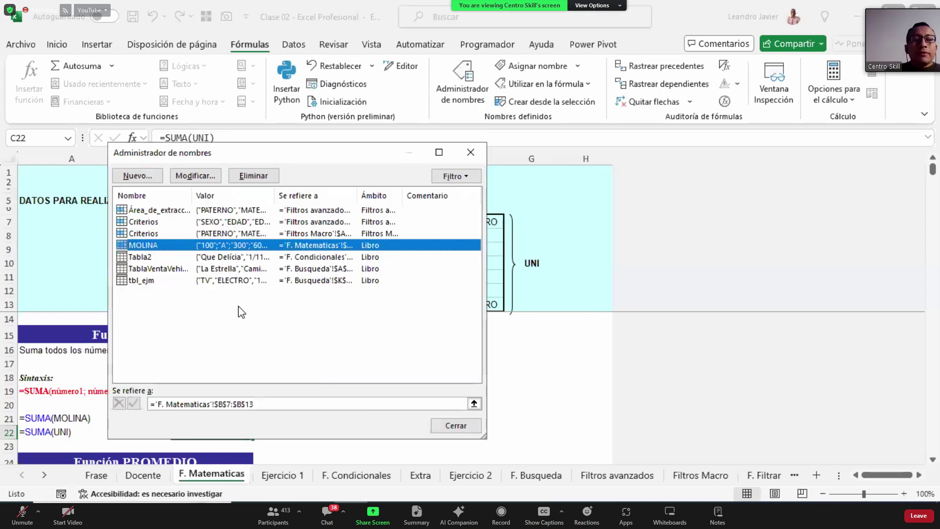
Recreate UNI referring to F7:F13 and verify C21 shows 9422 and C22 shows 30.
drag(297, 154, 721, 179)
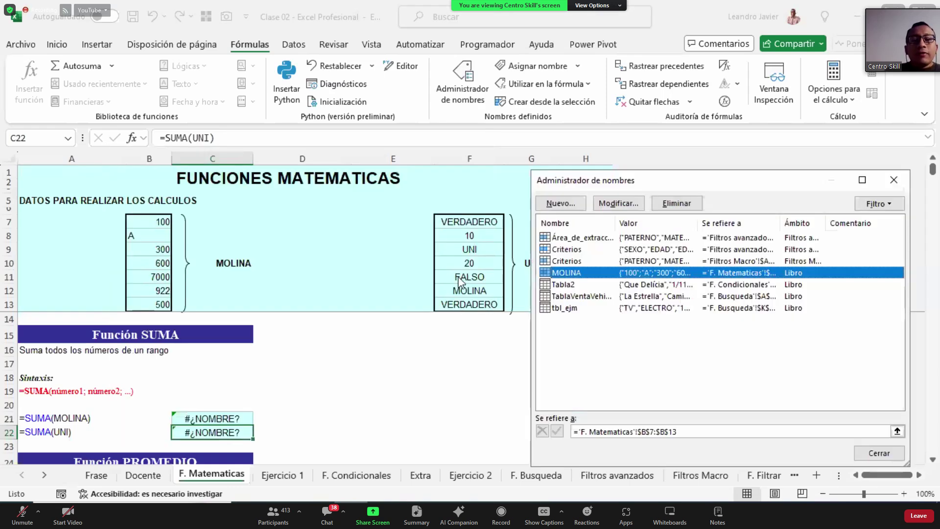
click(580, 203)
text(UNI)
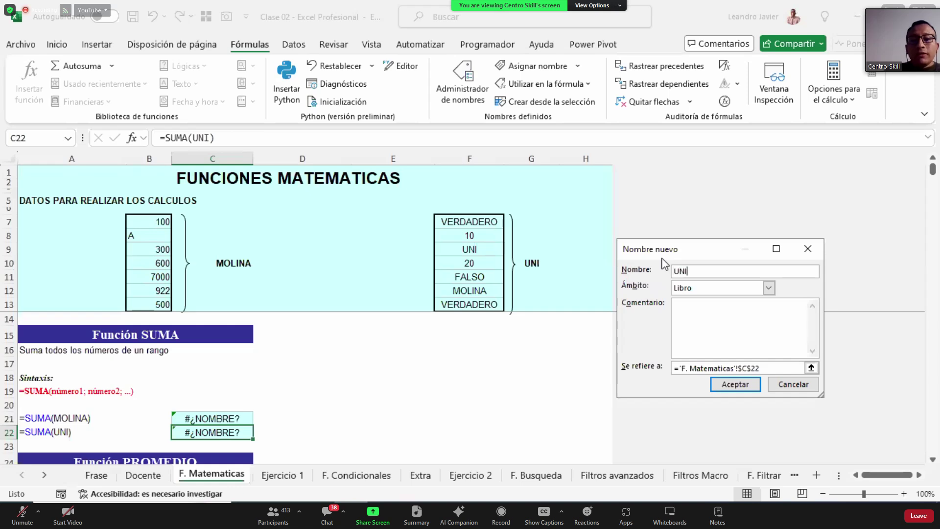
click(811, 367)
key(BackSpace)
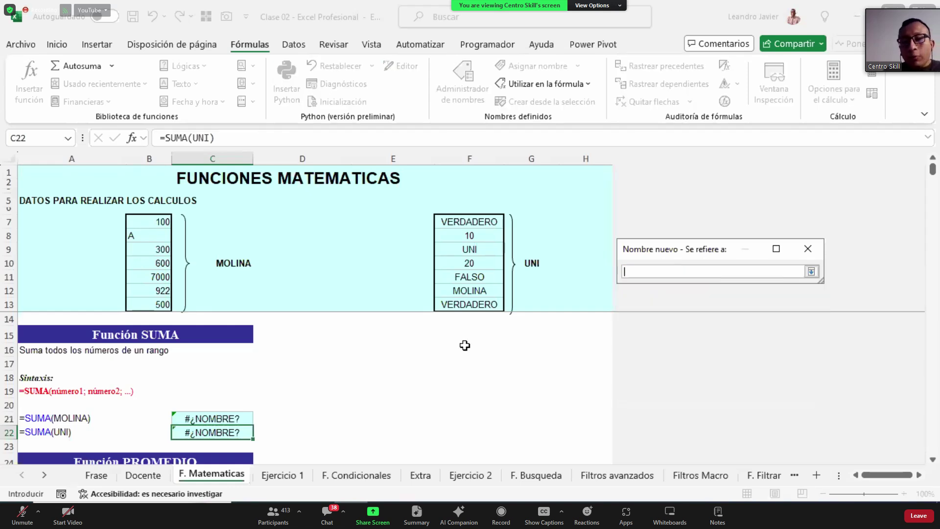
drag(478, 222, 487, 304)
click(678, 261)
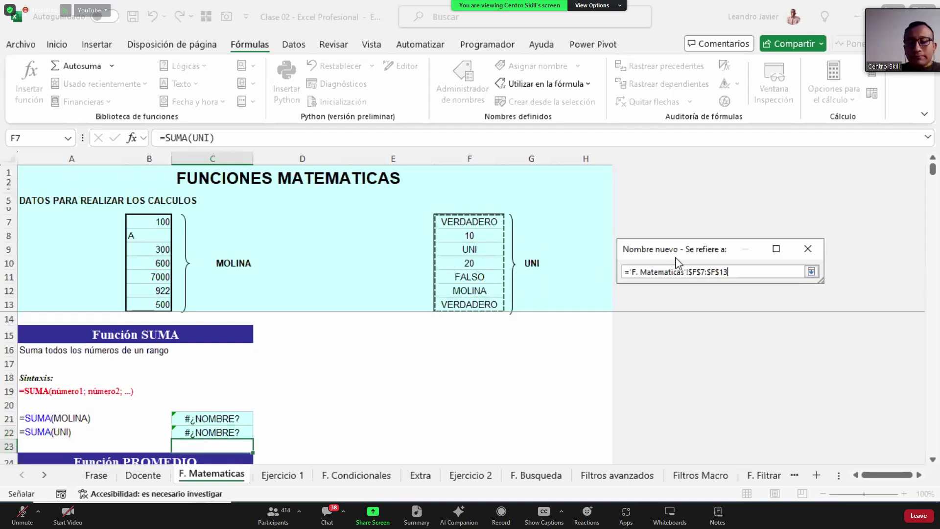
key(Return)
click(735, 387)
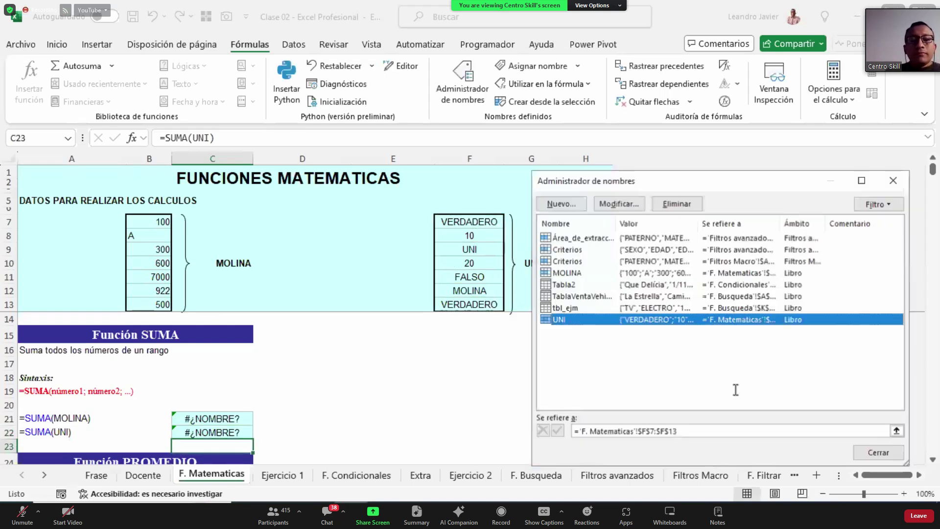
click(886, 453)
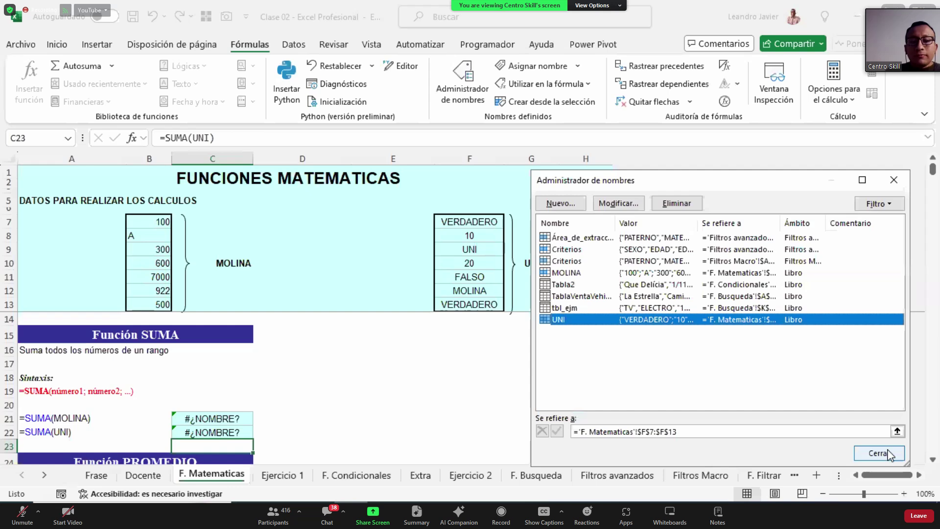
click(227, 418)
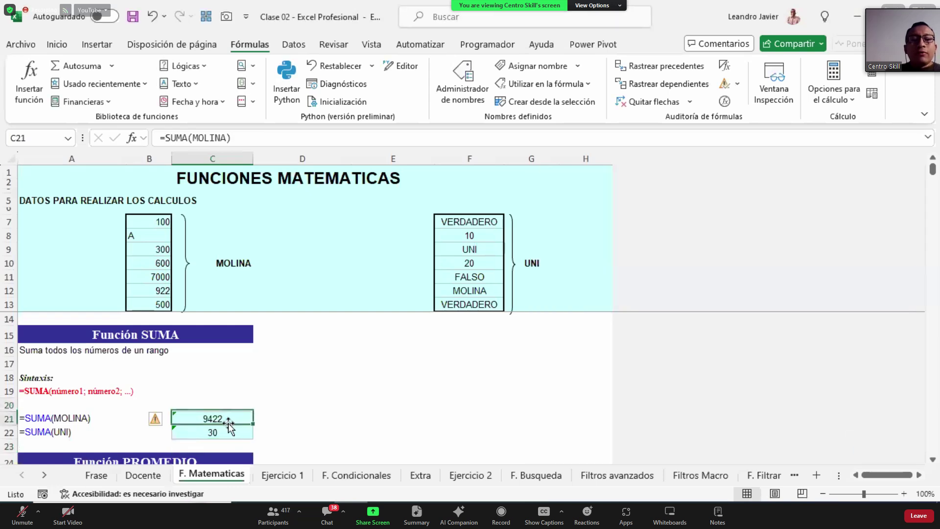
click(223, 434)
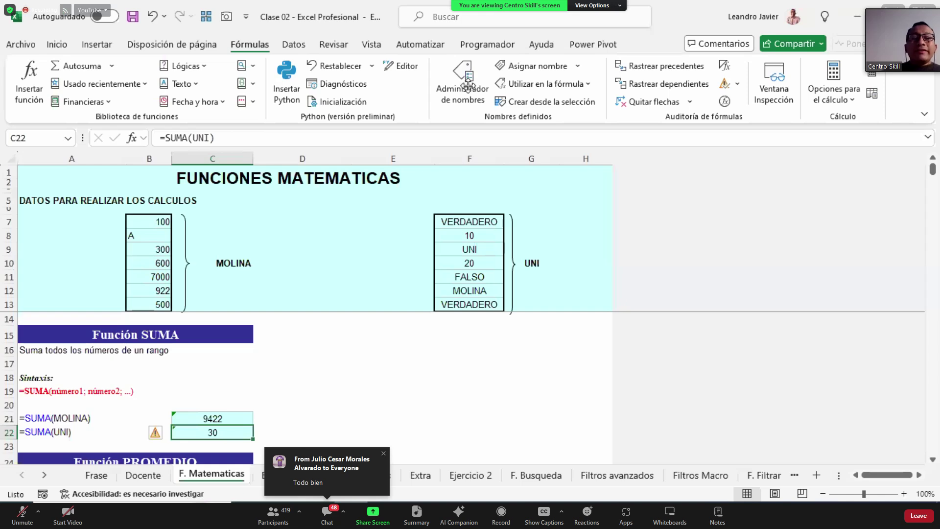
Go from Inicio back to the Fórmulas tab to reach Administrador de nombres.
click(57, 44)
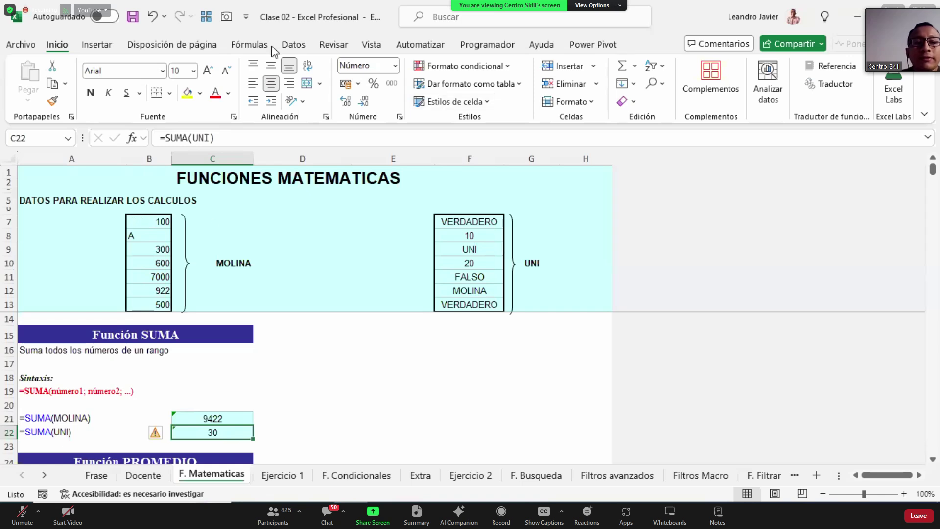
click(250, 44)
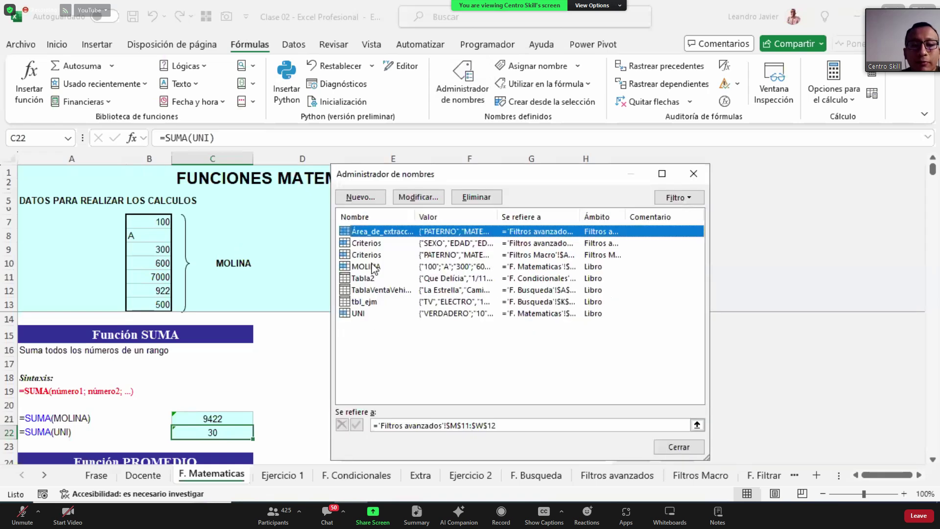
Select MOLINA, widen the Se refiere a column to read its reference, then close the names list.
click(376, 267)
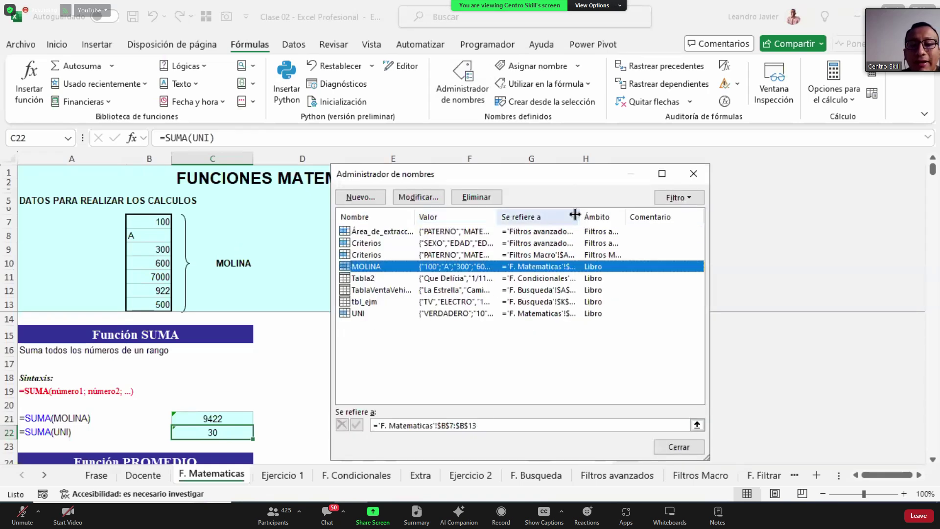
drag(580, 217, 641, 227)
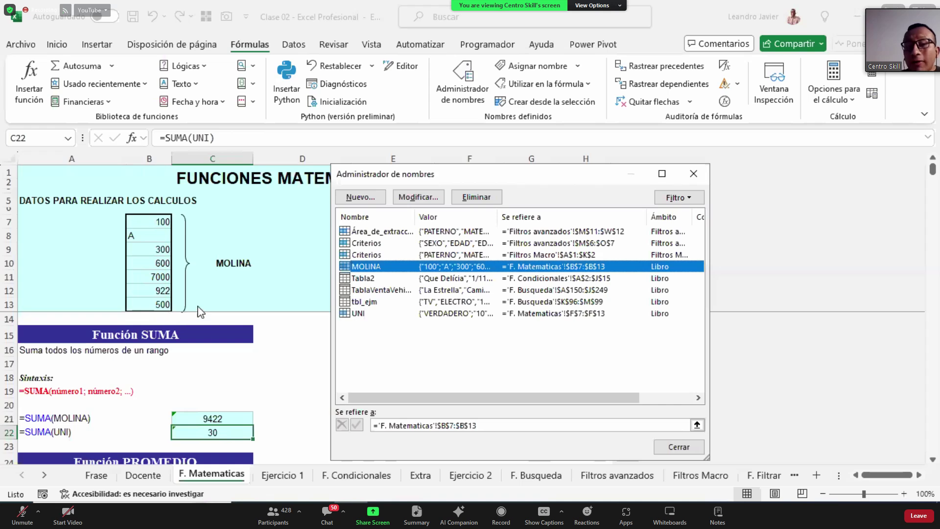
click(698, 176)
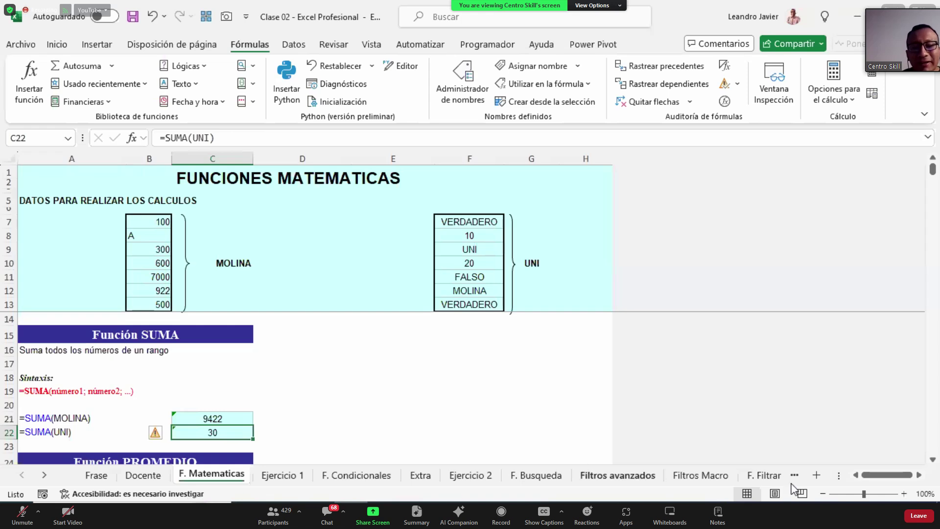
Add a new sheet Hoja1 and paste the MOLINA values from B7:B13 into B2:B8.
click(816, 475)
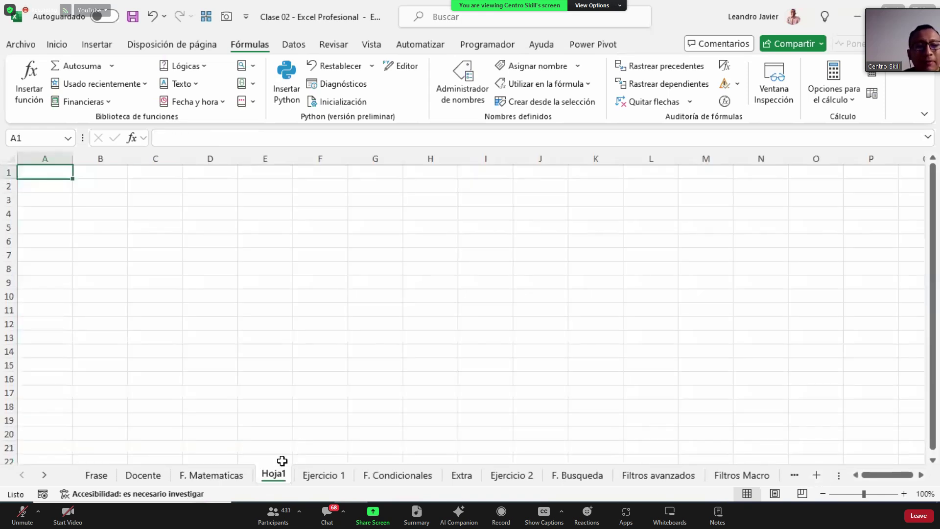
click(211, 475)
drag(149, 222, 149, 296)
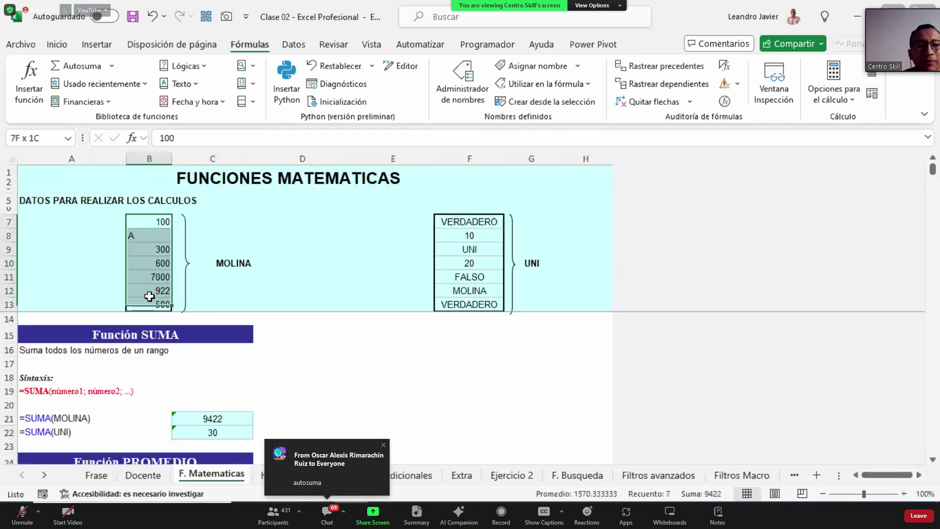
key(ctrl+c)
key(ctrl+Page_Down)
click(100, 188)
key(ctrl+v)
click(118, 172)
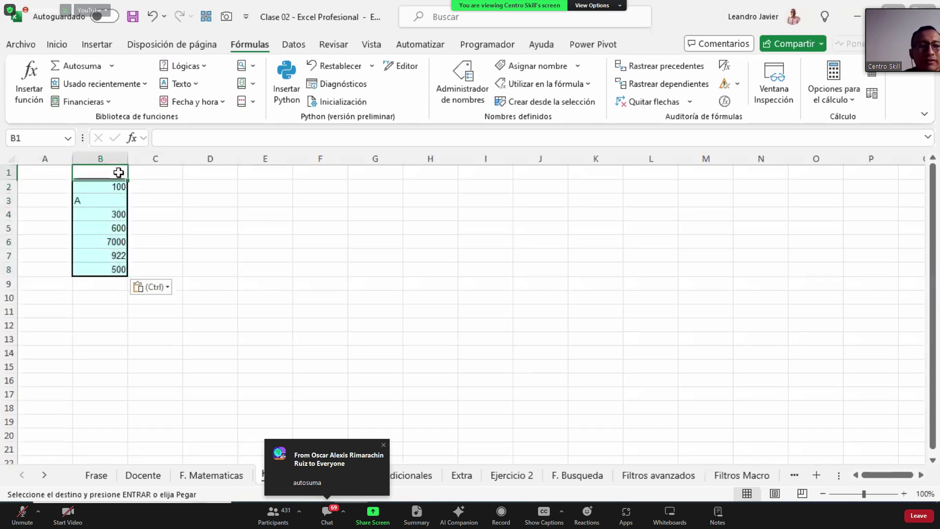
Head column B with SUMAR and format B1:B8 as a table.
text(SUMAR)
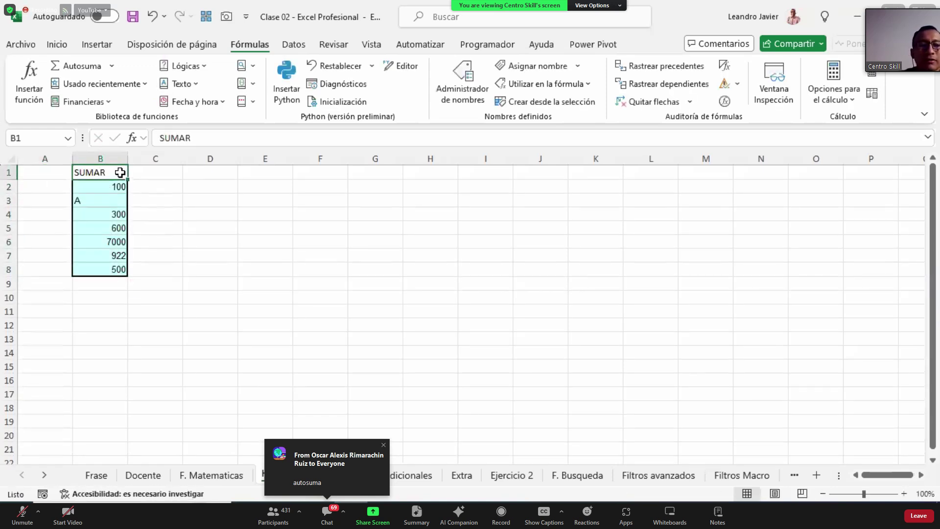
key(ctrl+shift+Down)
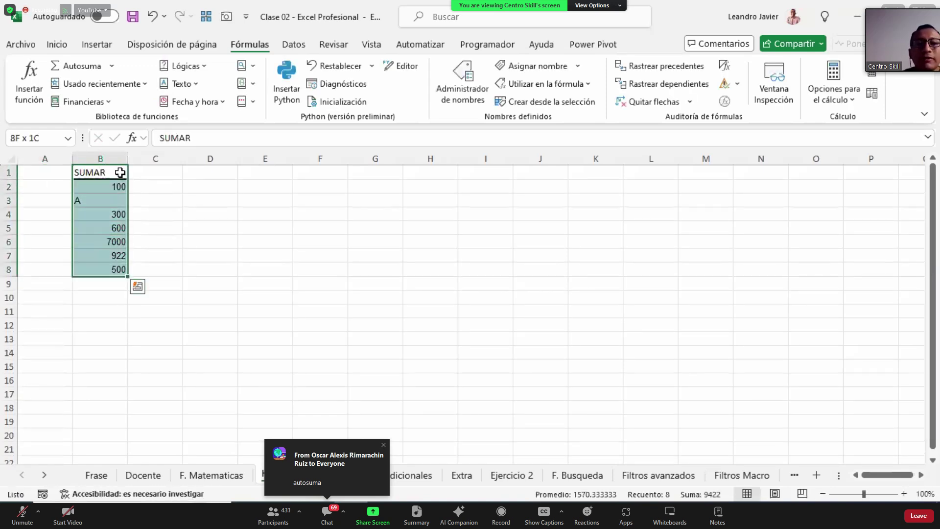
click(57, 44)
click(511, 84)
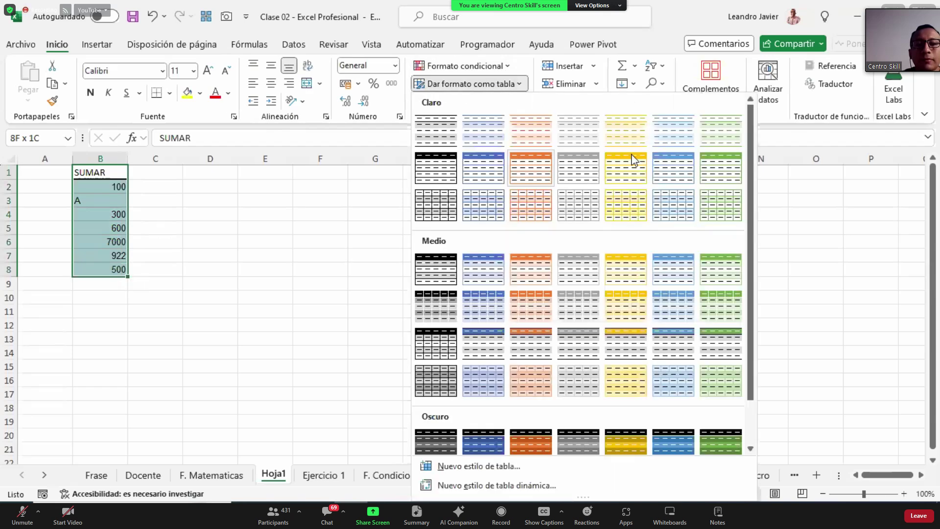
click(676, 167)
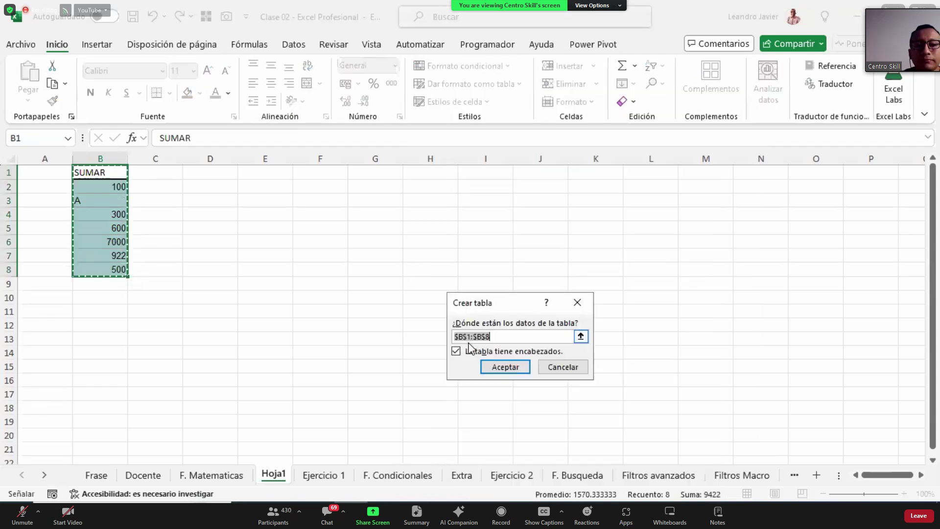
click(505, 366)
click(223, 201)
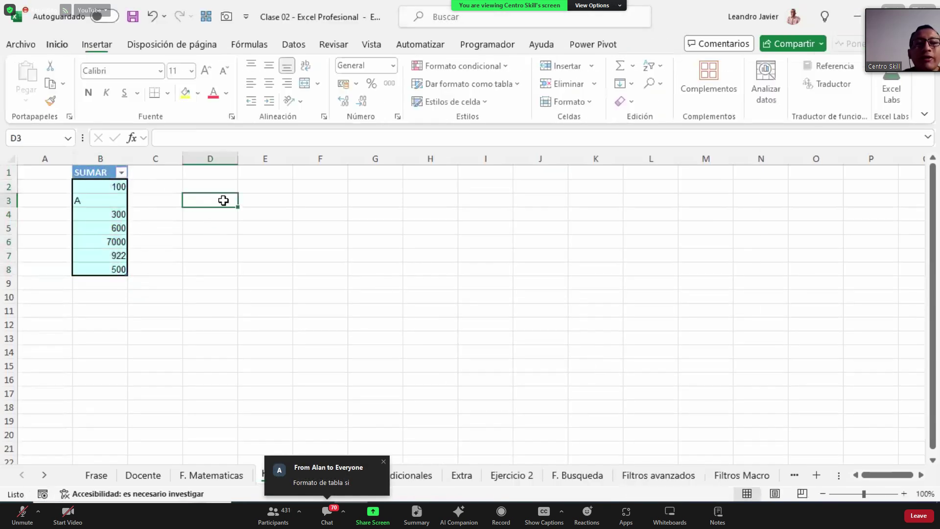
Total the table's SUMAR column in D2 with =SUMA(Tabla1[SUMAR]).
click(208, 186)
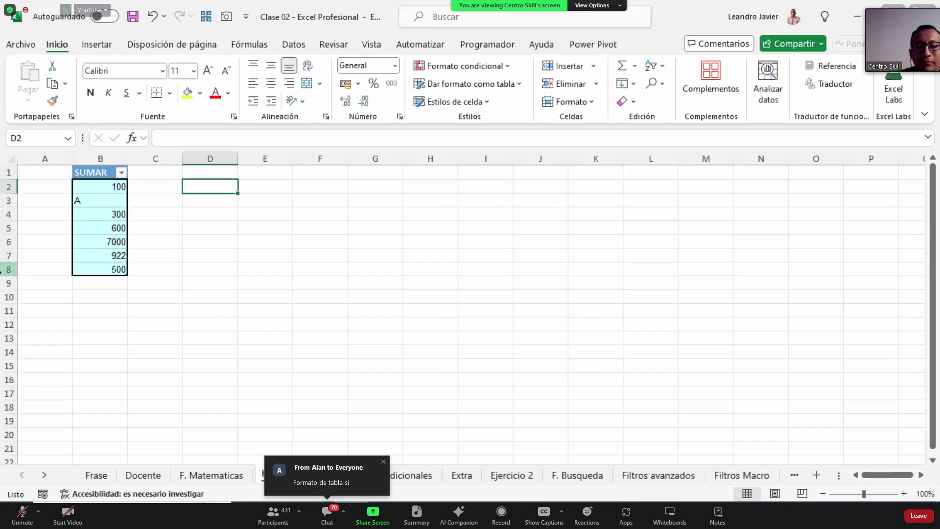
text(=SUMA()
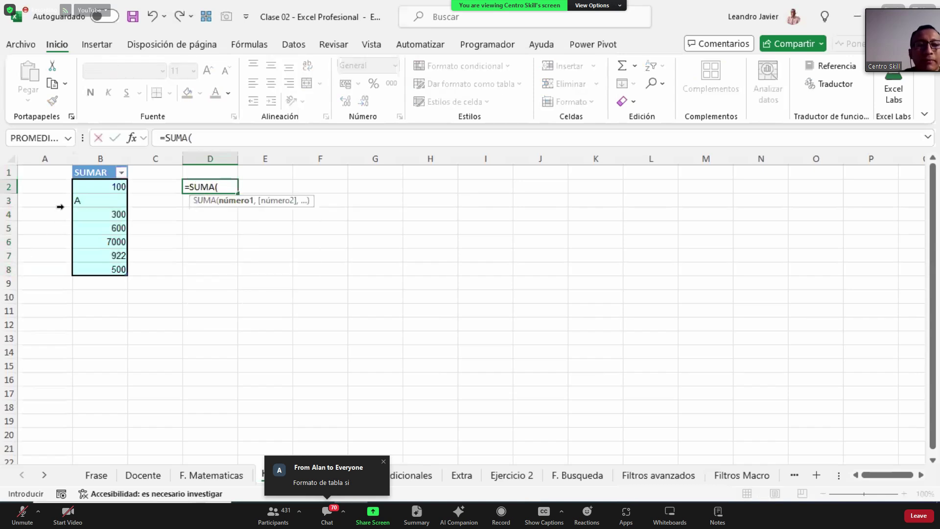
click(101, 168)
key(Return)
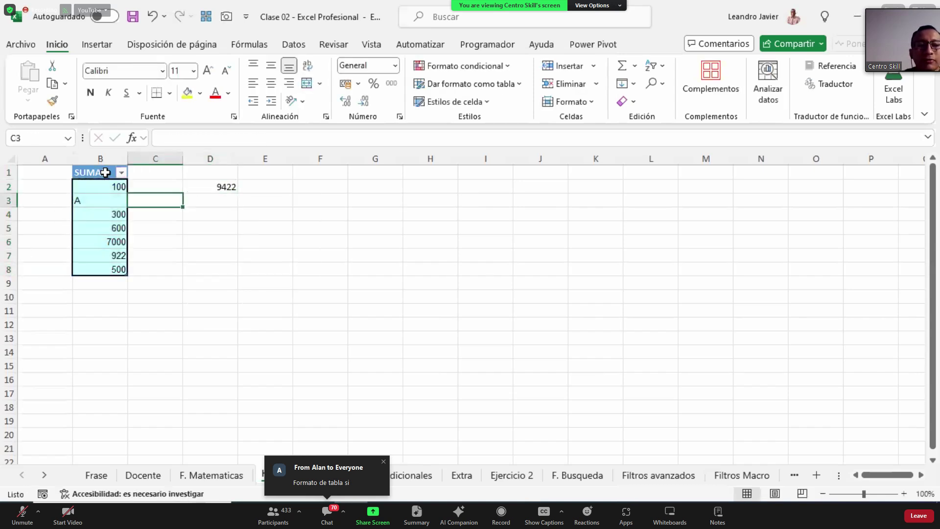
Append 30, 50, 30, 50, 50, 30, 30, 30, 30 below the table so D2 reaches 9752.
key(Left)
key(Down)
key(Down)
key(Down)
key(Down)
key(Down)
key(Down)
key(F2)
text(30)
key(Return)
text(50)
key(Return)
text(30)
key(Return)
text(50)
key(Return)
text(50)
key(Return)
text(30)
key(Return)
text(30)
key(Return)
text(30)
key(Return)
text(30)
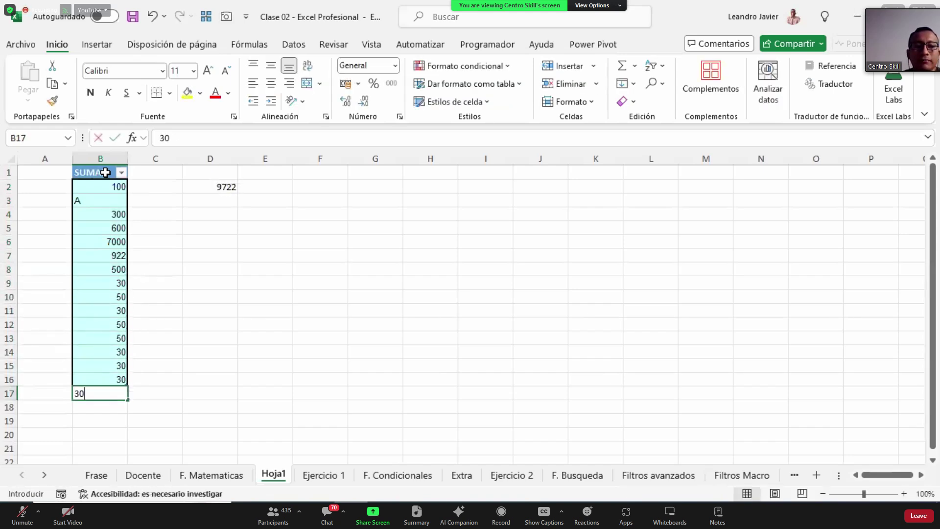
key(Return)
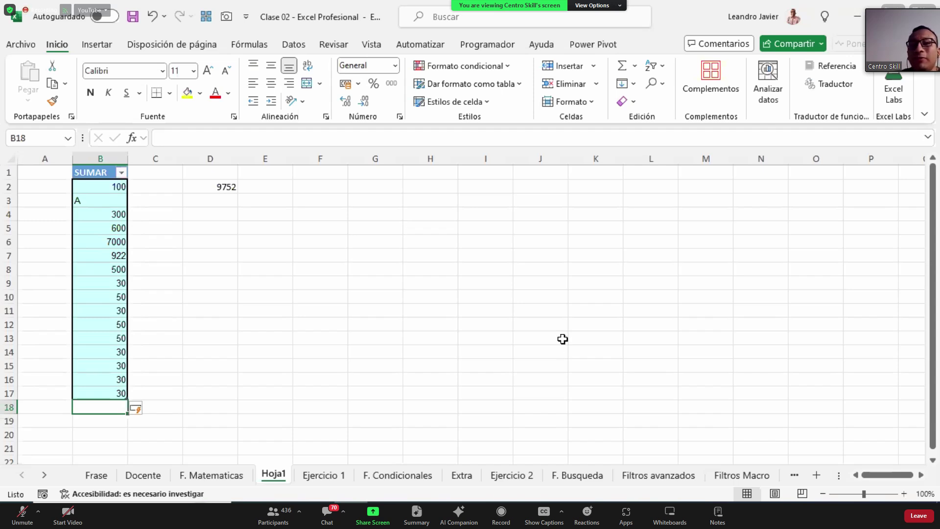
click(105, 198)
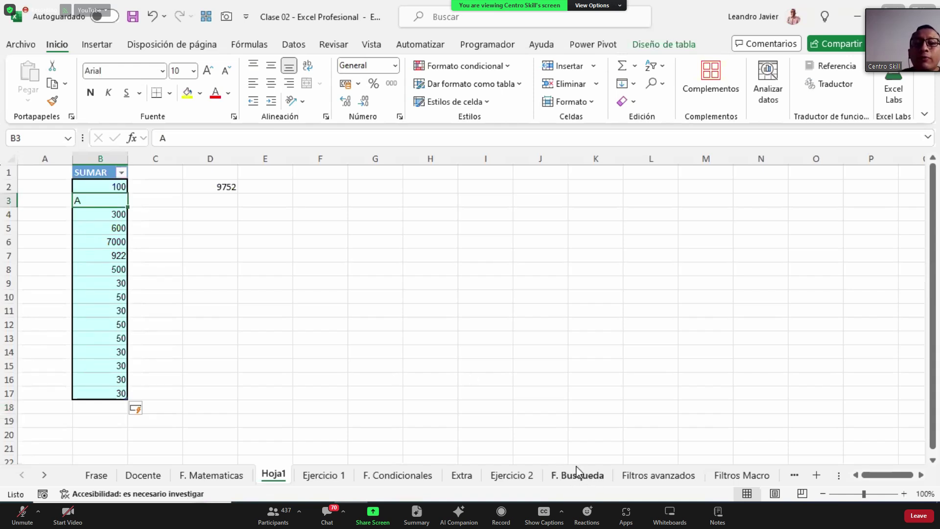
right_click(277, 476)
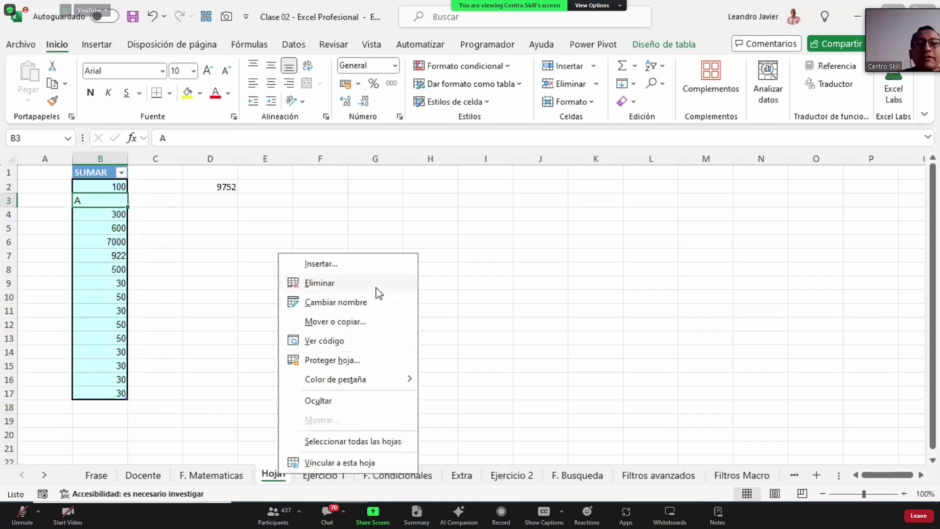
Delete the Hoja1 sheet and return to F. Matematicas to check the UNI sum.
click(380, 293)
click(510, 291)
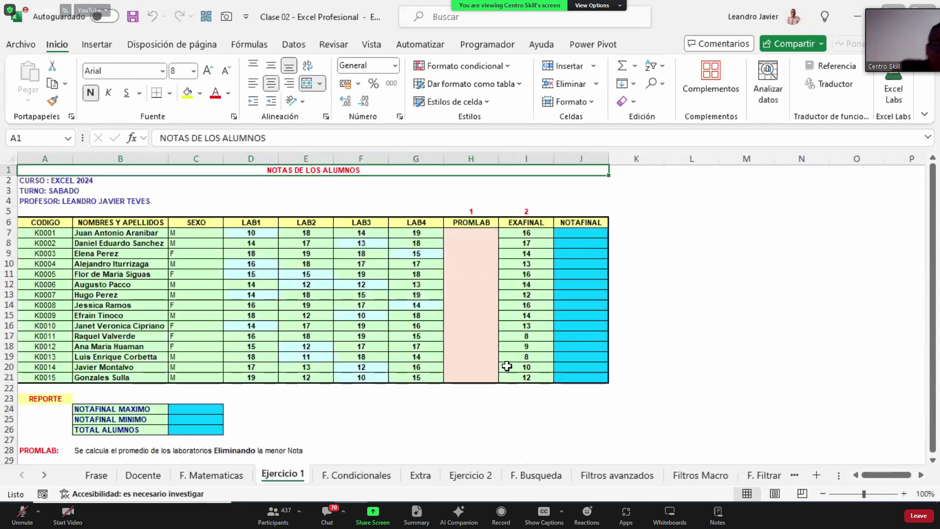
click(235, 476)
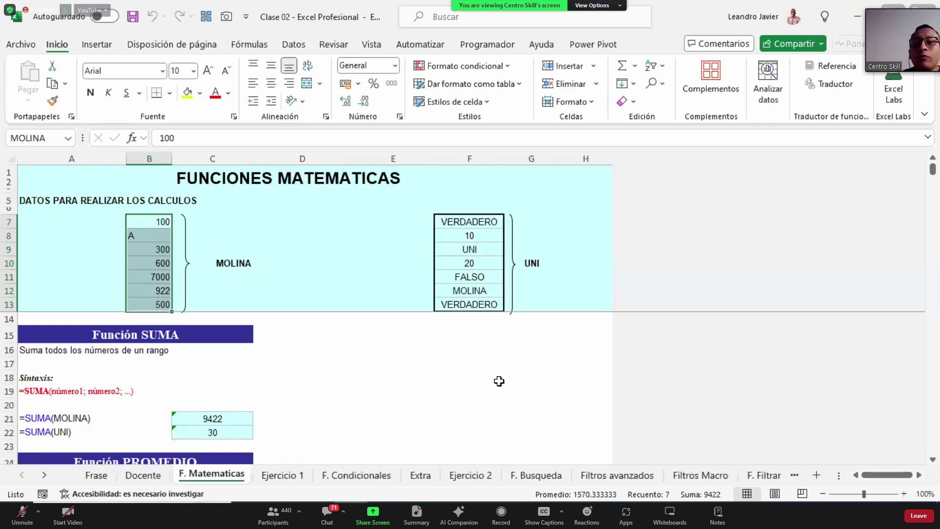
click(217, 431)
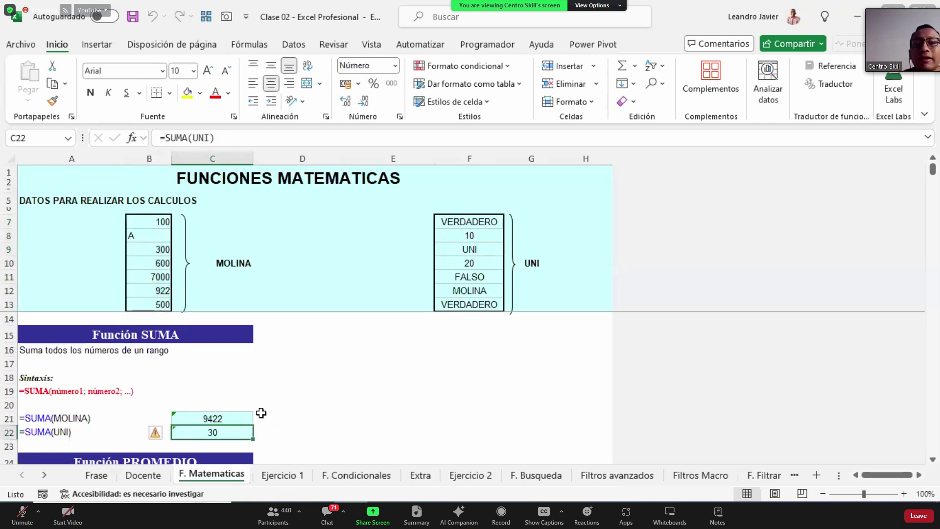
drag(479, 221, 483, 305)
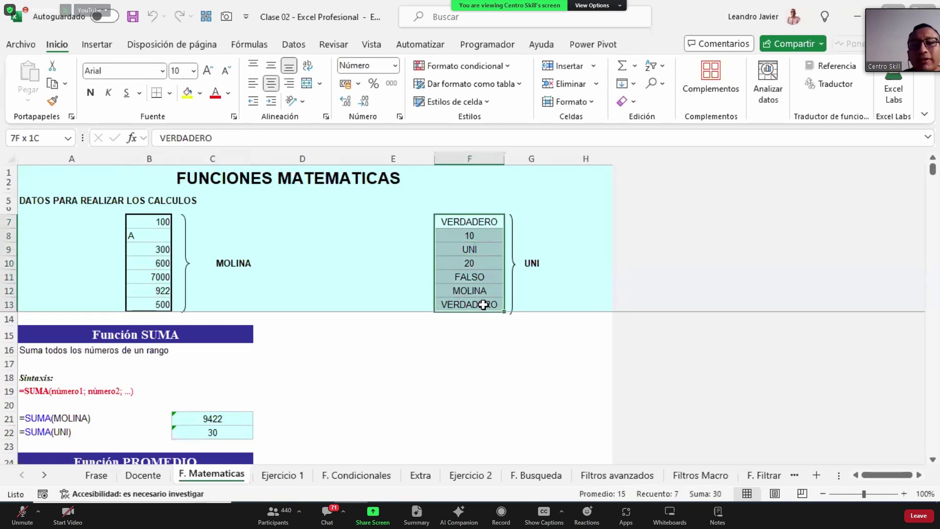
click(478, 236)
click(477, 264)
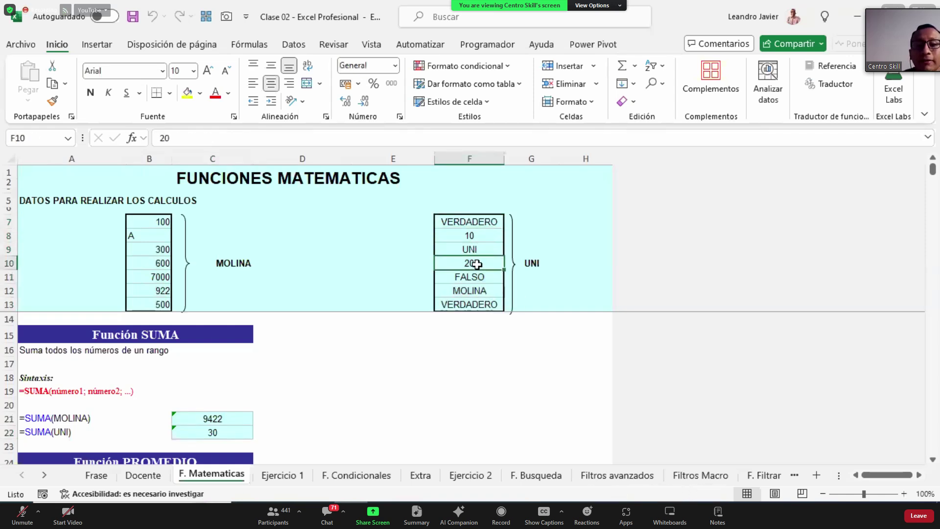
click(480, 222)
click(480, 307)
click(484, 284)
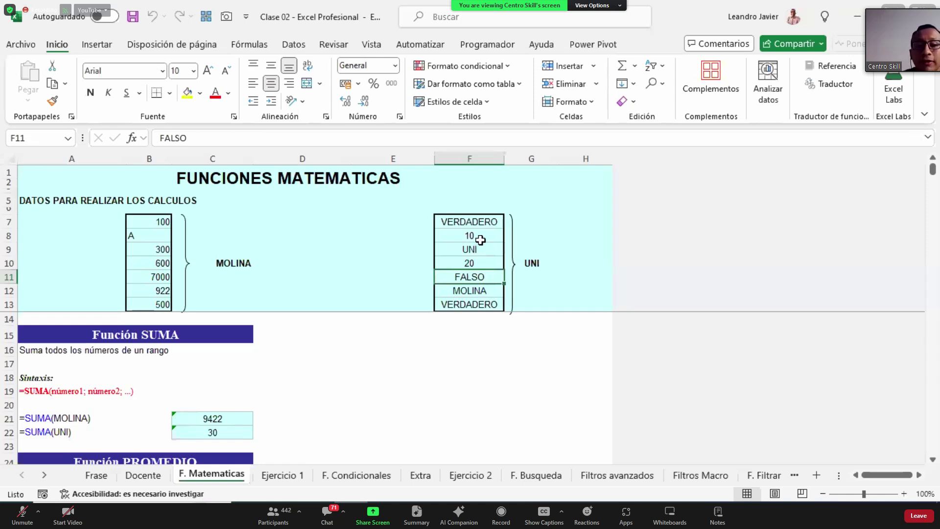
click(481, 289)
click(482, 253)
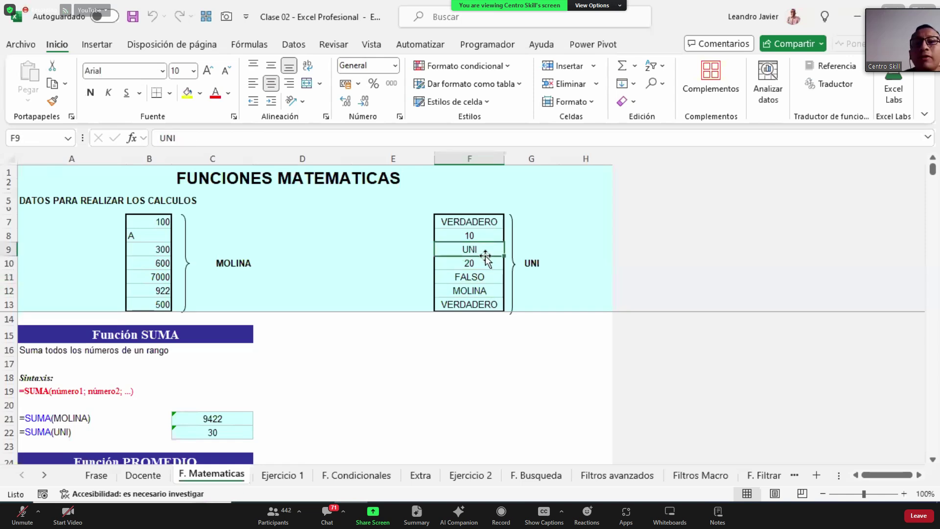
click(238, 435)
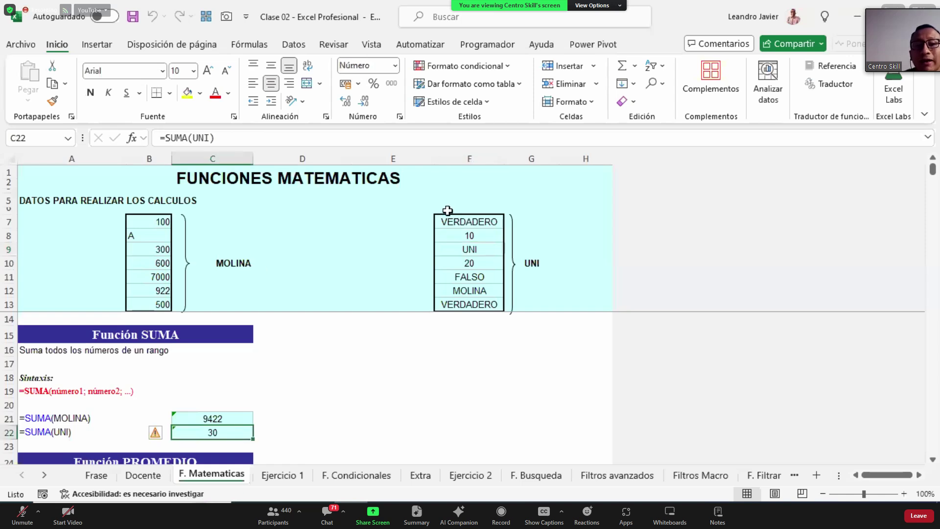
click(482, 264)
click(472, 236)
click(477, 342)
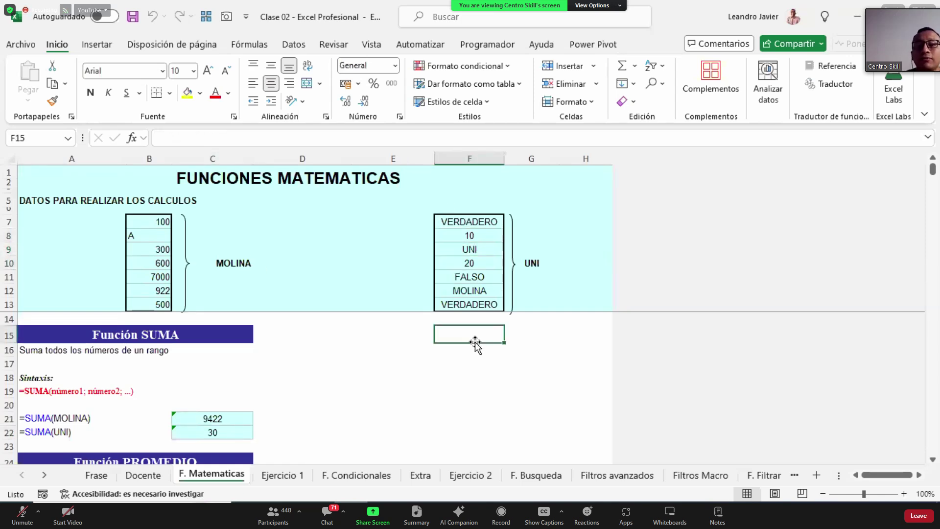
text(=)
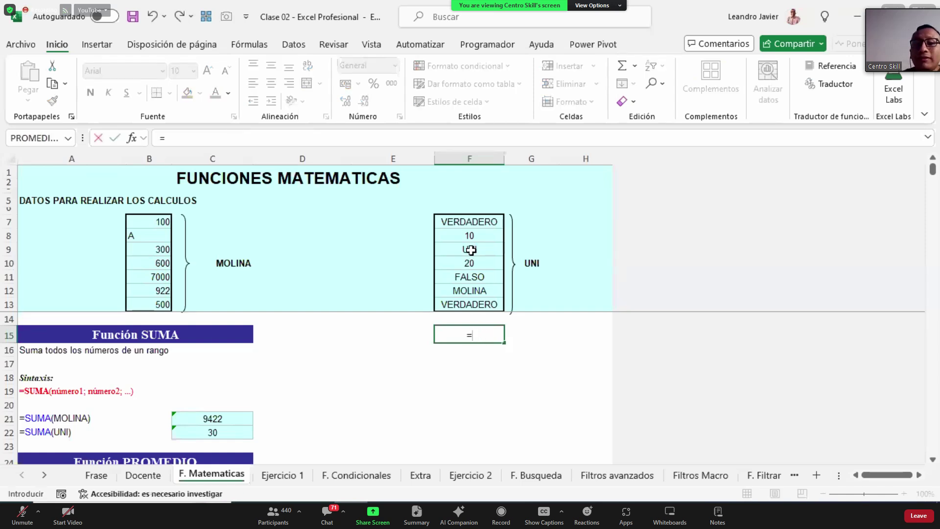
click(480, 222)
text(+)
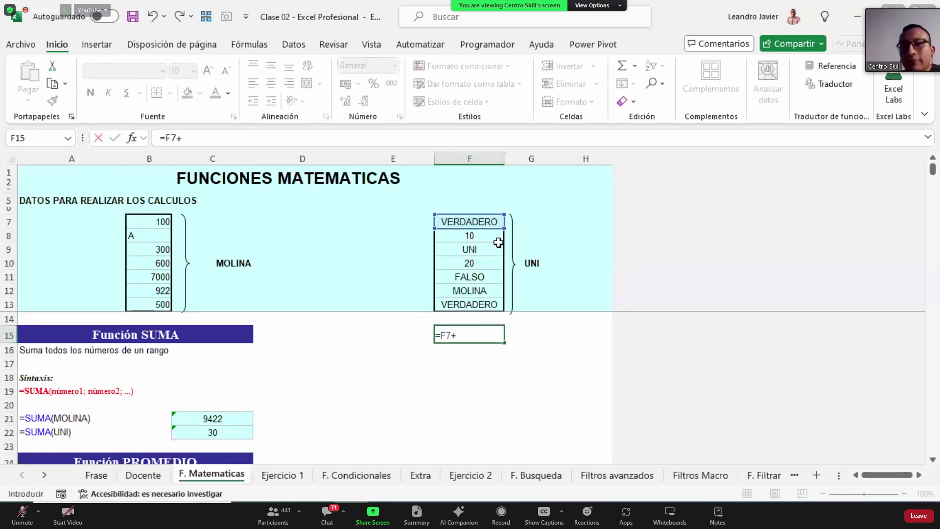
click(489, 235)
text(+)
click(485, 249)
text(+)
click(491, 263)
text(+)
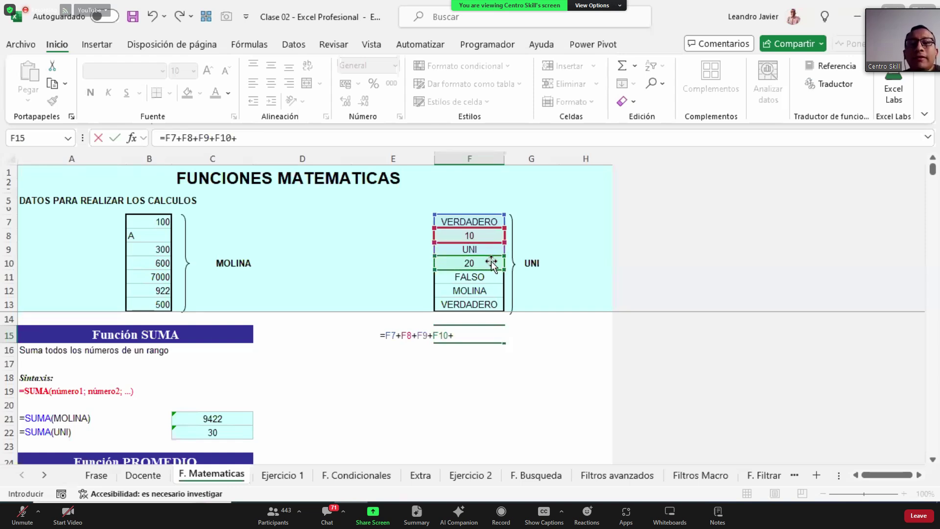
double_click(420, 335)
key(Delete)
key(Delete)
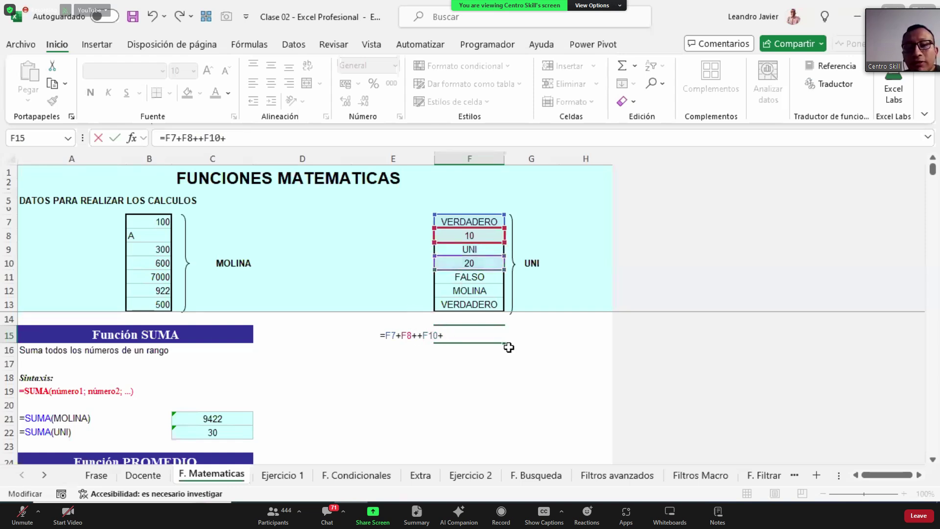
click(464, 335)
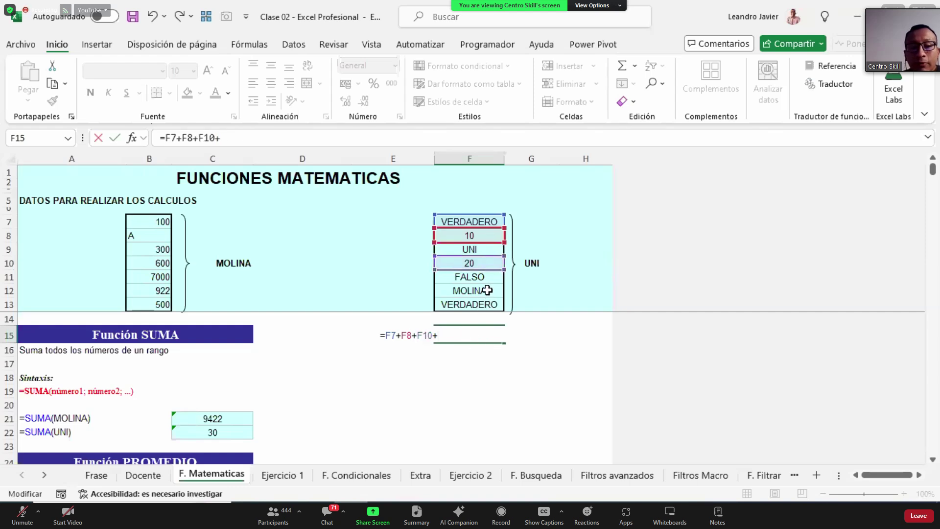
click(487, 276)
text(+)
click(482, 303)
key(ctrl+Return)
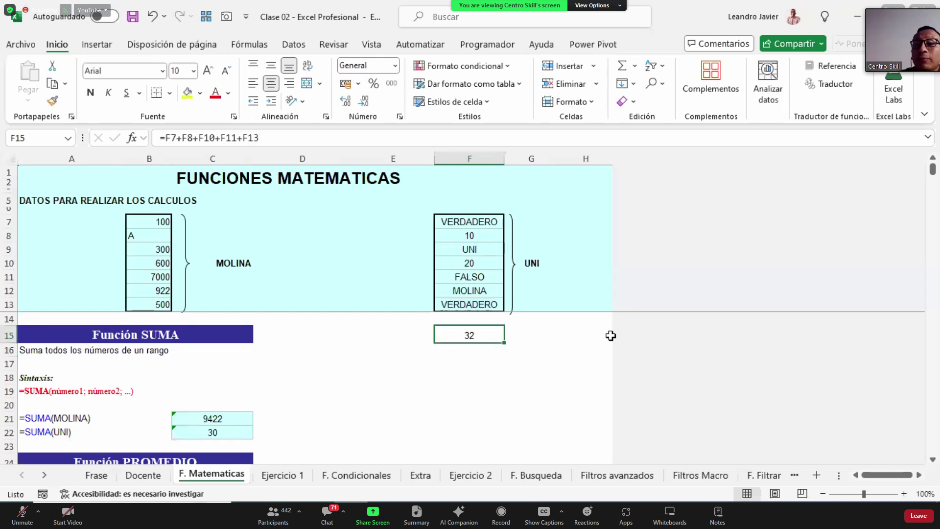
click(483, 225)
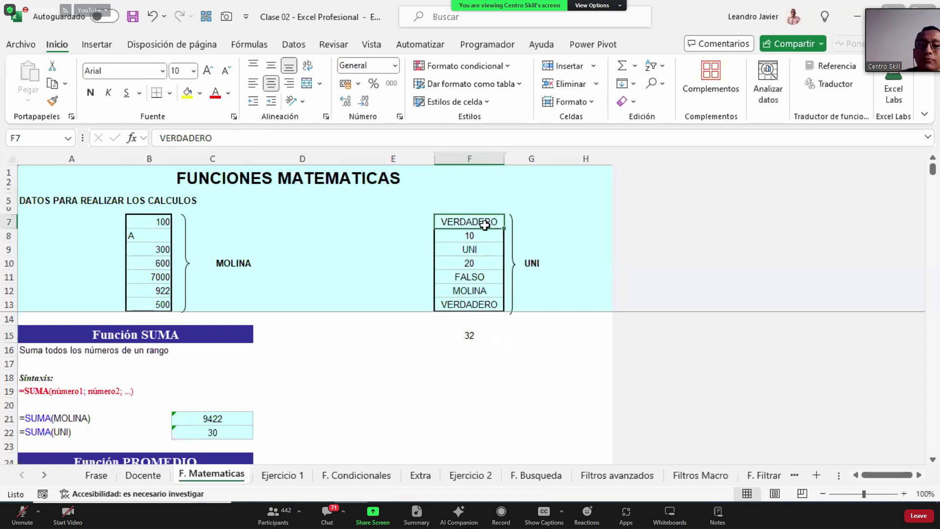
click(484, 334)
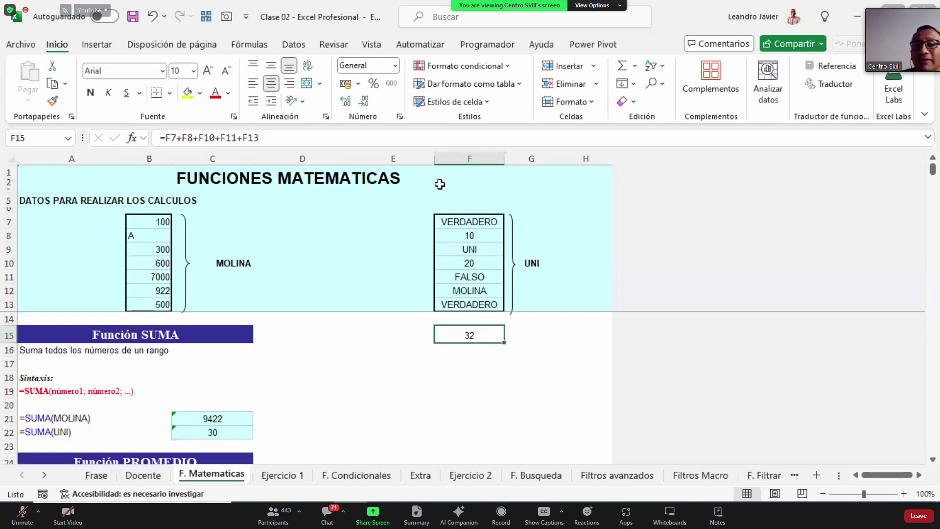
click(323, 139)
key(Return)
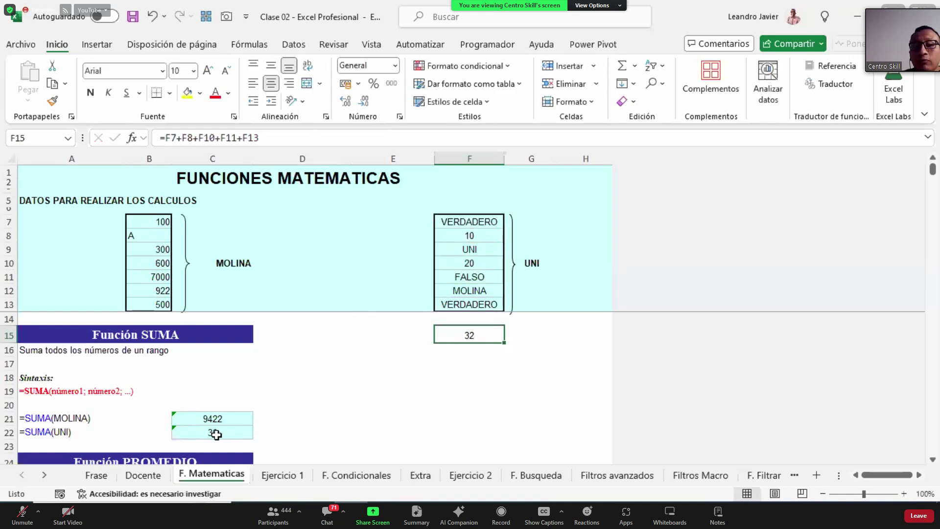
click(216, 434)
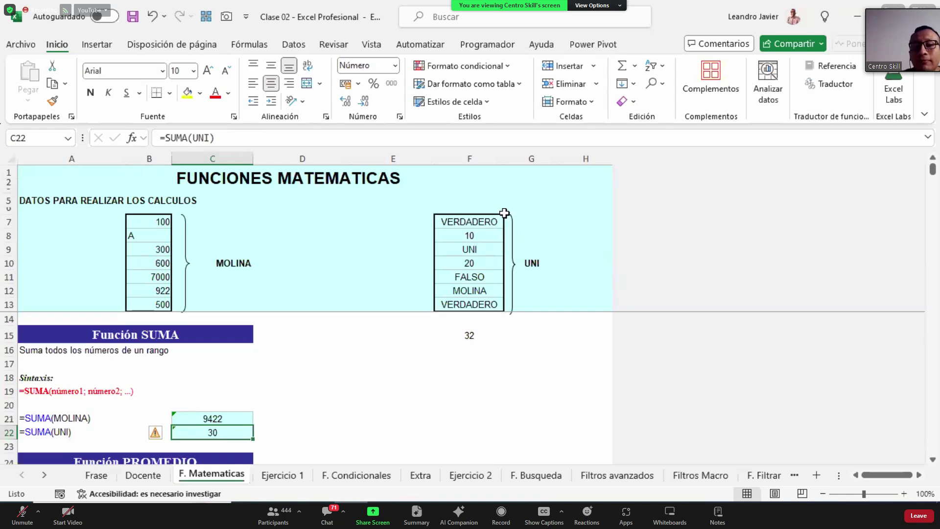
click(482, 337)
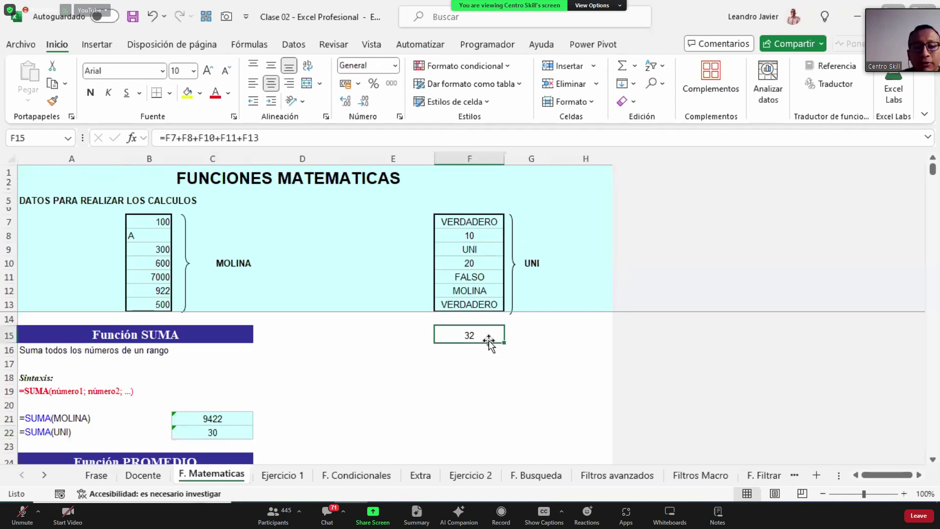
key(Delete)
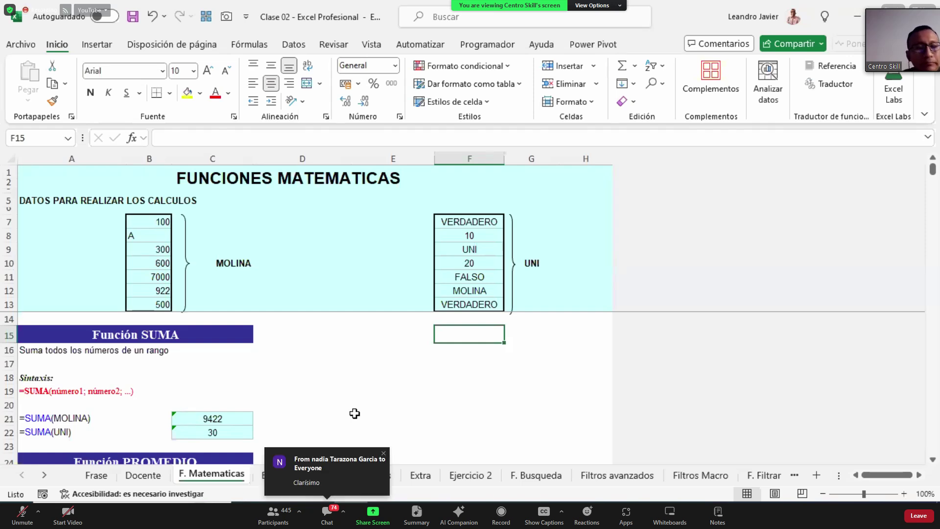
Scroll down to Función PROMEDIO and enter a test =PROMEDIO(10,20) in E30.
scroll(354, 413, down, 2)
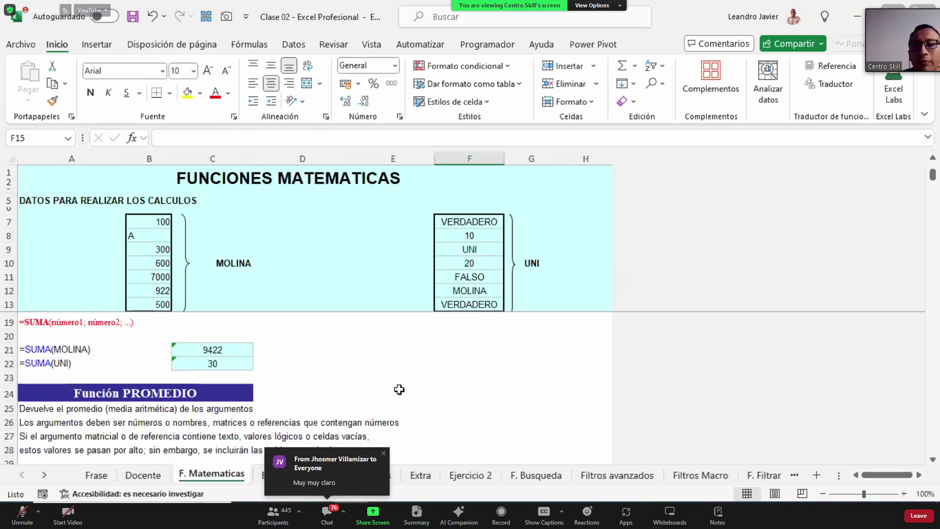
scroll(442, 387, down, 2)
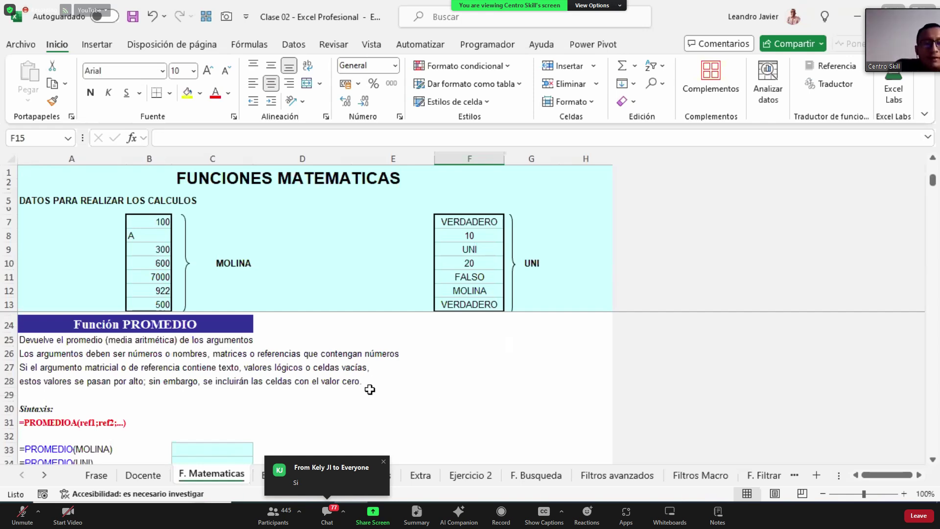
scroll(370, 389, down, 3)
scroll(370, 389, up, 3)
click(933, 461)
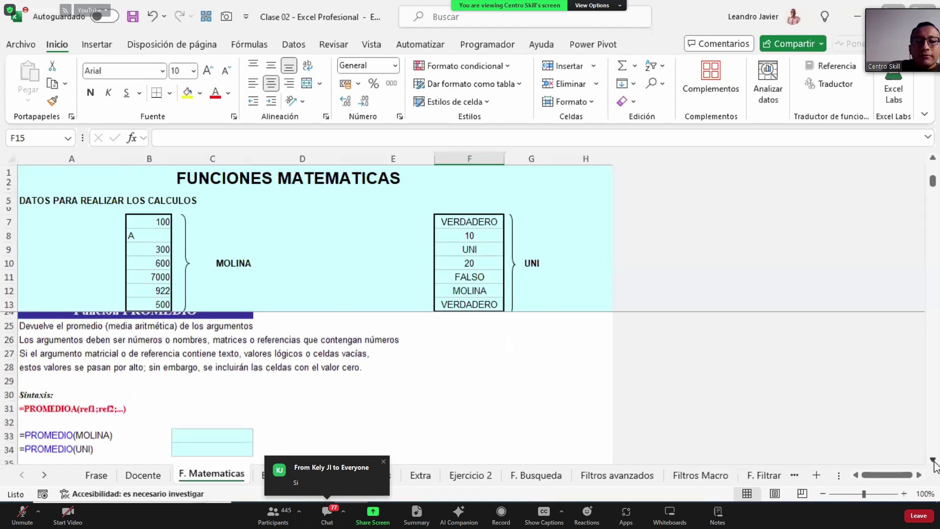
click(351, 387)
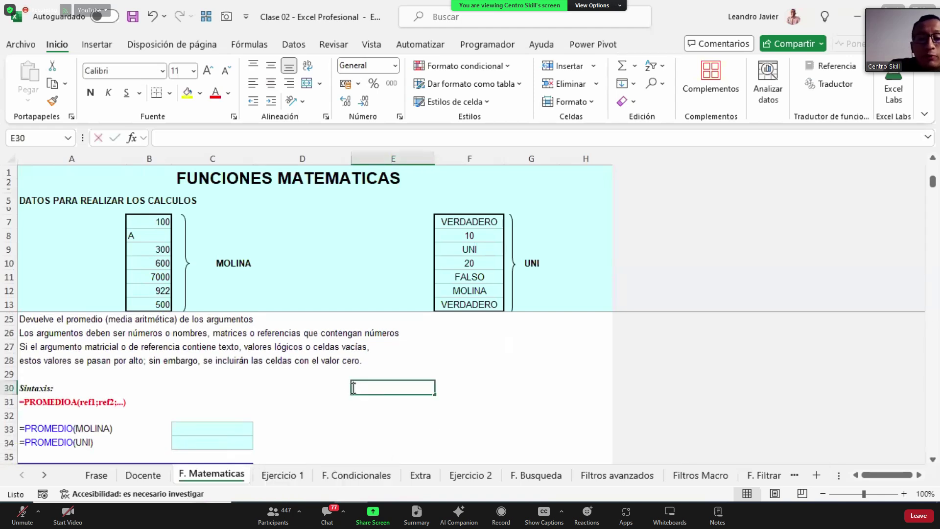
text(=PROMEDI)
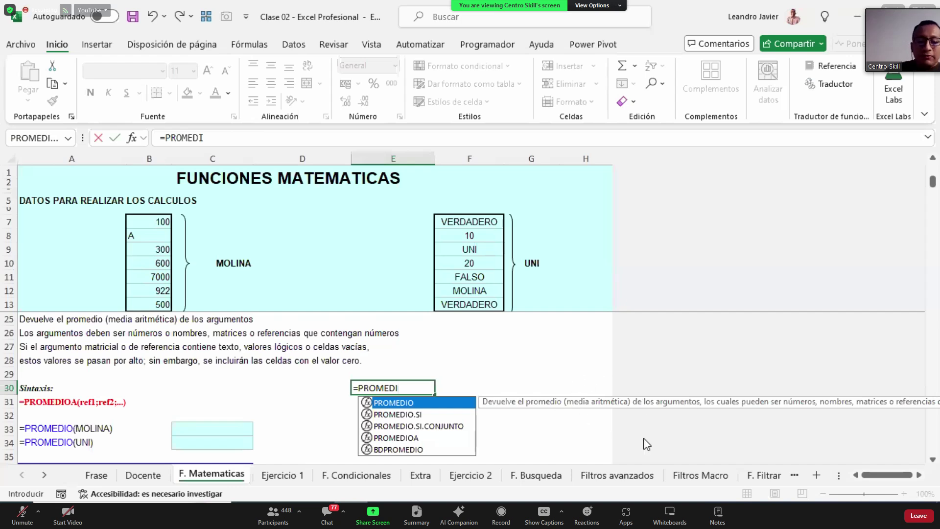
key(Tab)
text(10,20()
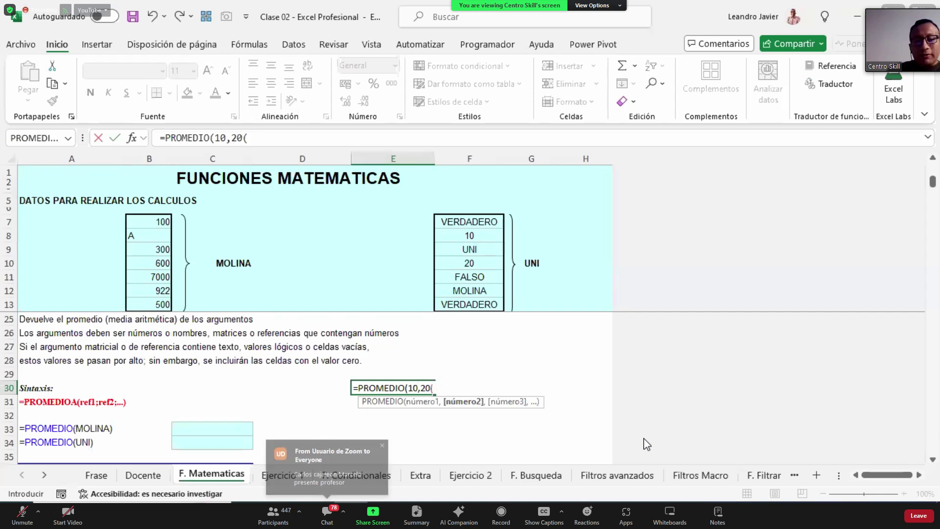
key(BackSpace)
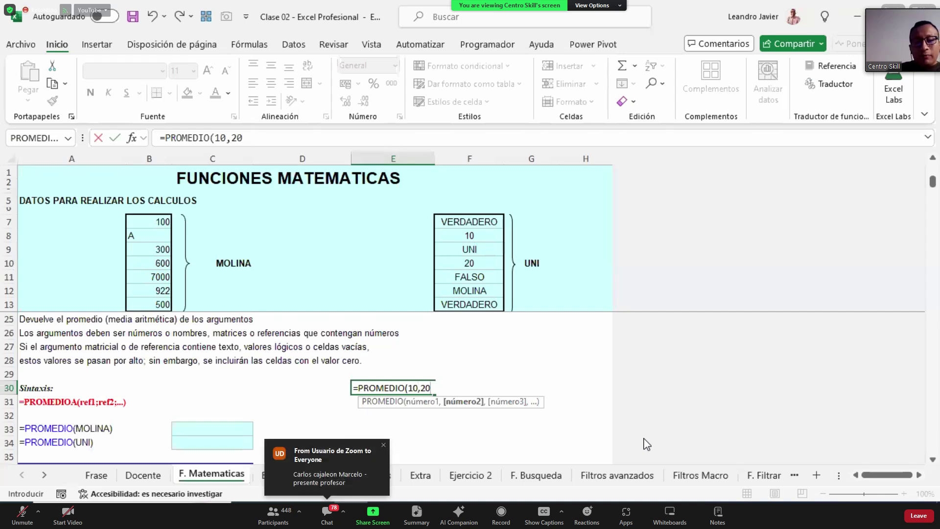
text())
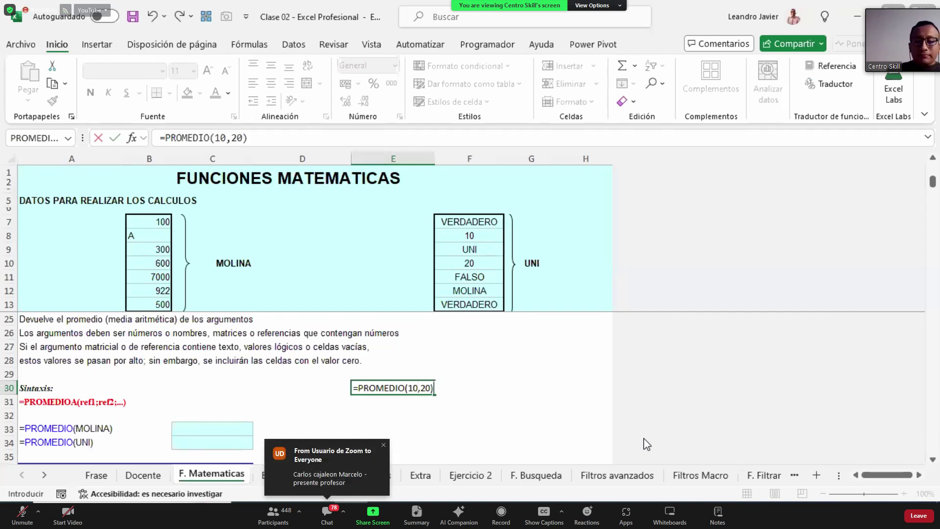
key(Return)
Delete the test average from E30 and move to the PROMEDIO(MOLINA) cell C33.
key(Up)
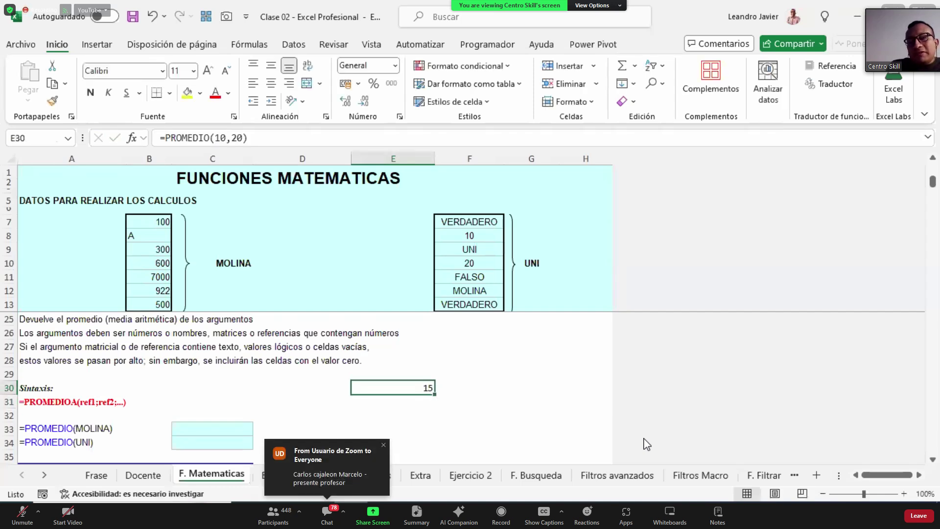
key(Delete)
key(Down)
key(Down)
key(Left)
key(Left)
key(Down)
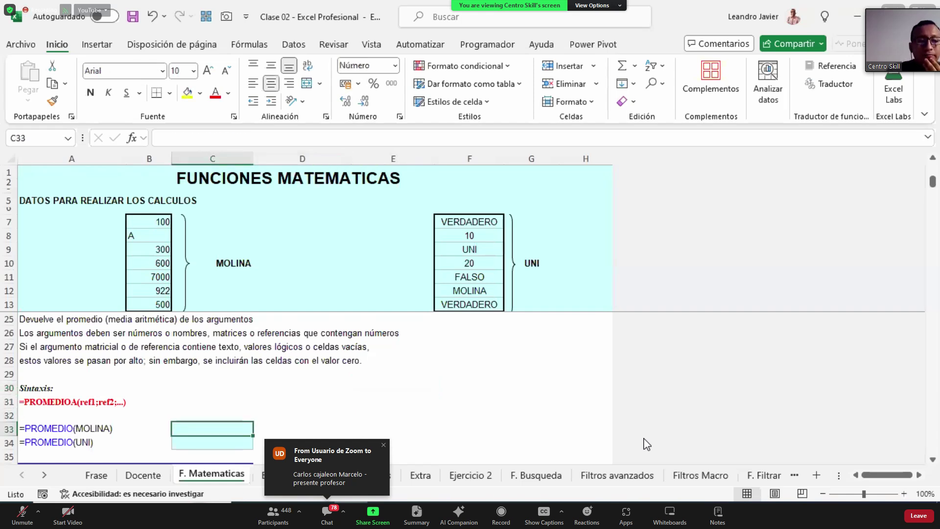
click(163, 225)
Select B7:B13 to read its status-bar statistics, then cancel an unfinished PROMEDIO test formula.
drag(162, 226, 165, 307)
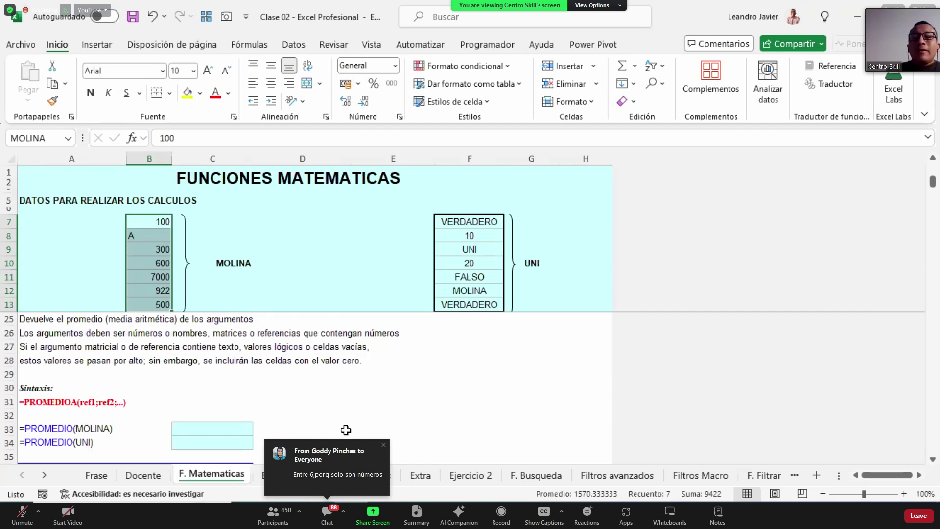
click(329, 405)
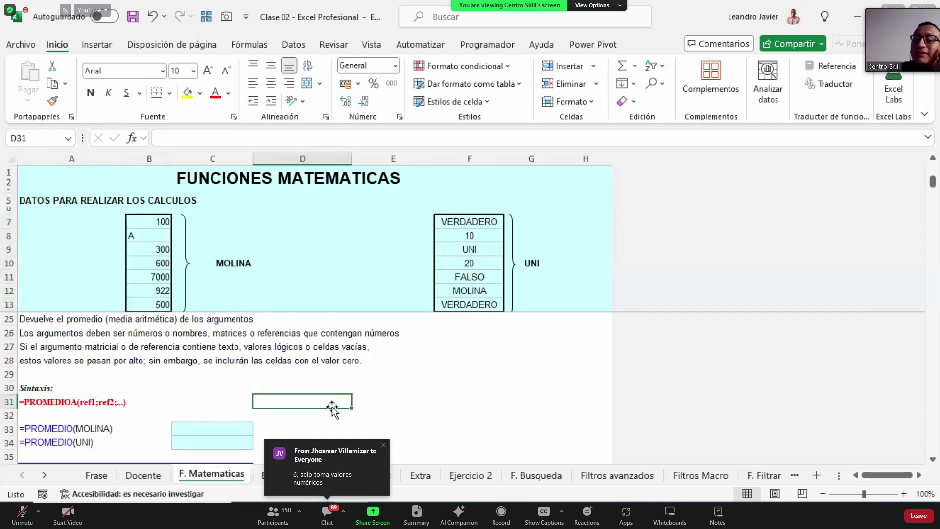
text(=PROMED)
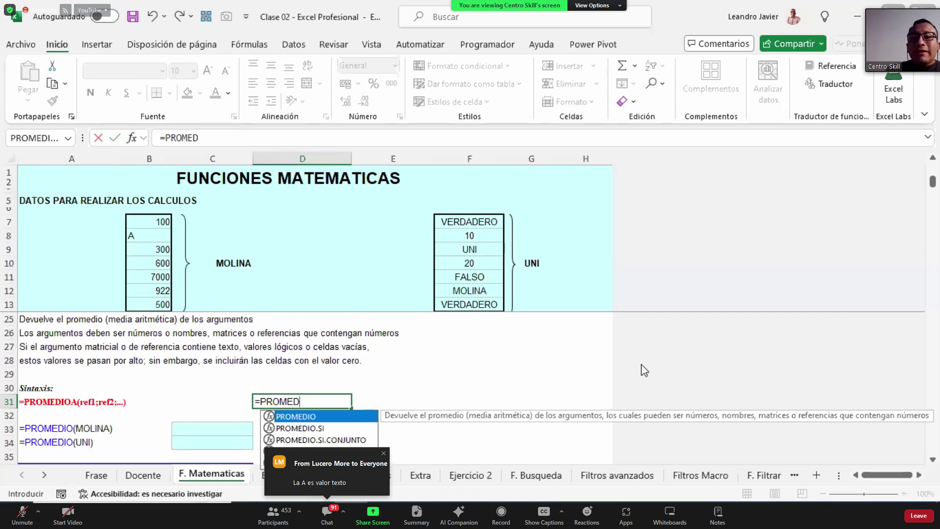
key(Escape)
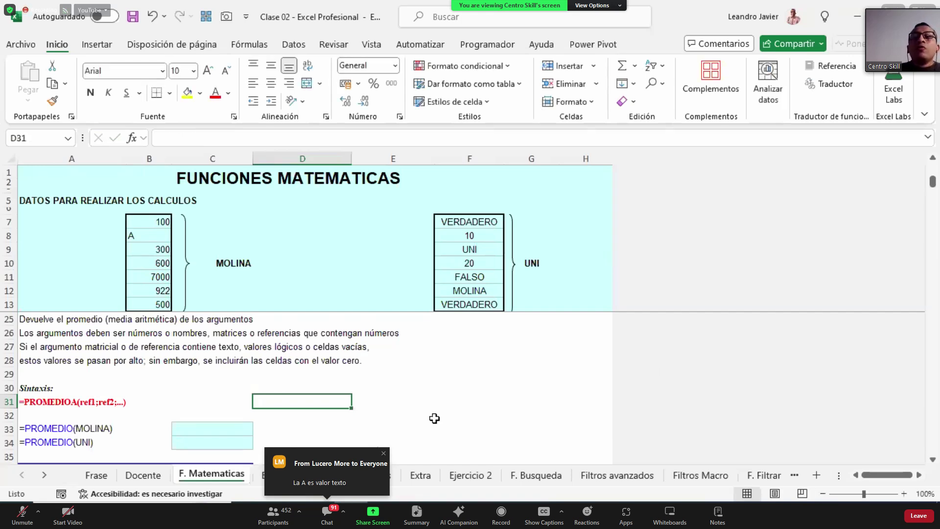
click(145, 240)
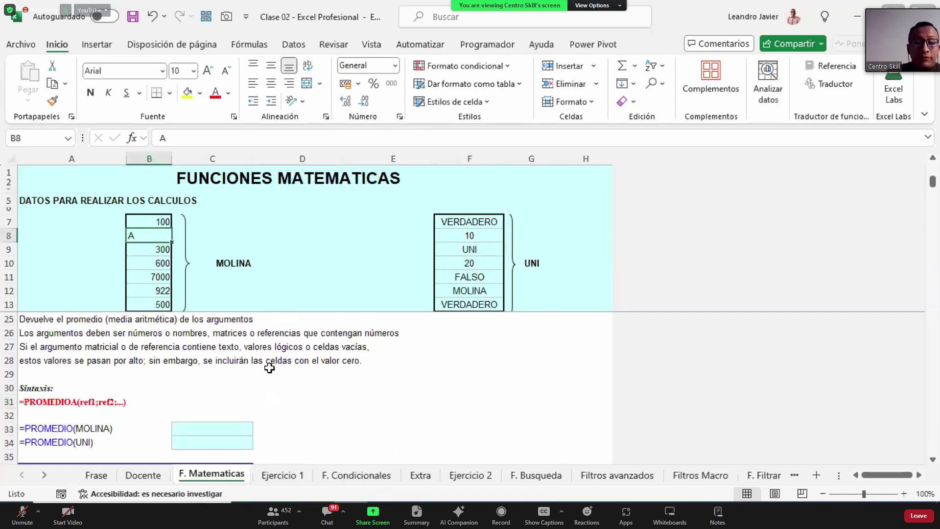
In D33 beside PROMEDIO(MOLINA), type the check formula =SUMA(MOLINA)/6.
click(237, 432)
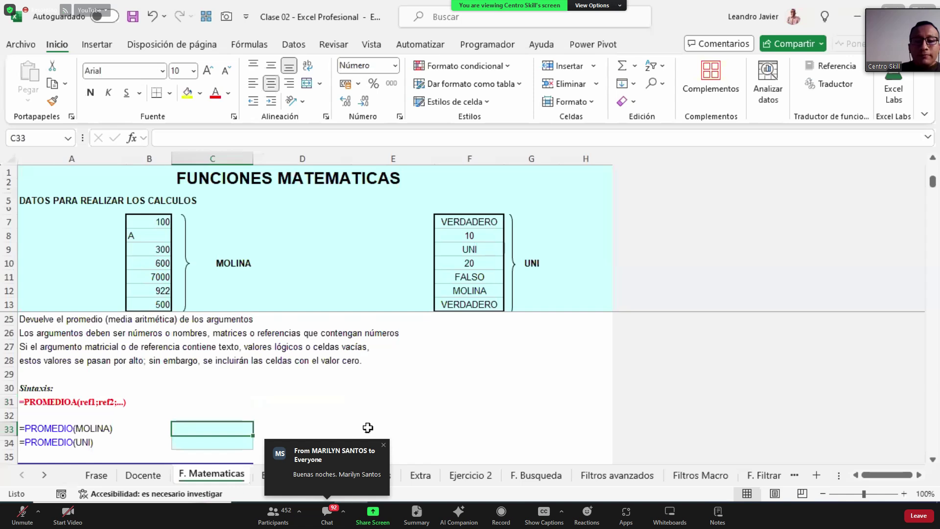
click(340, 429)
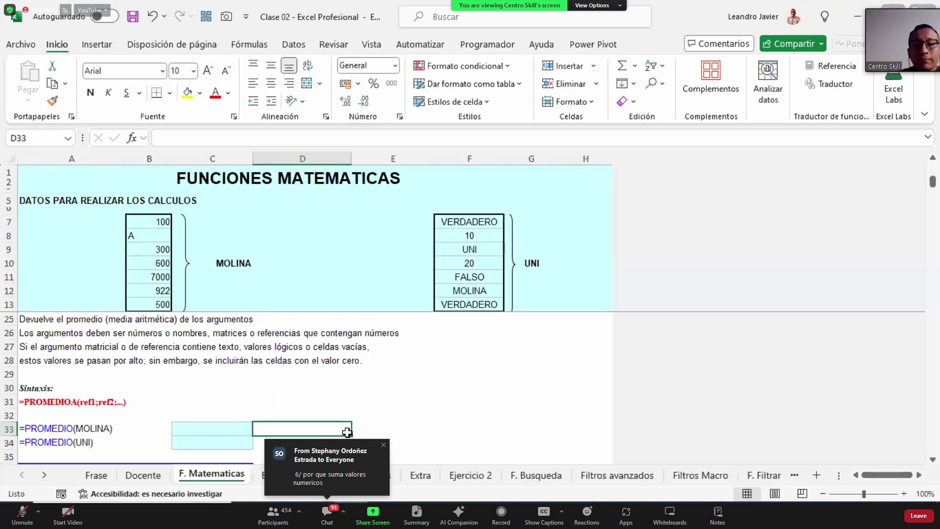
text(=SUMA()
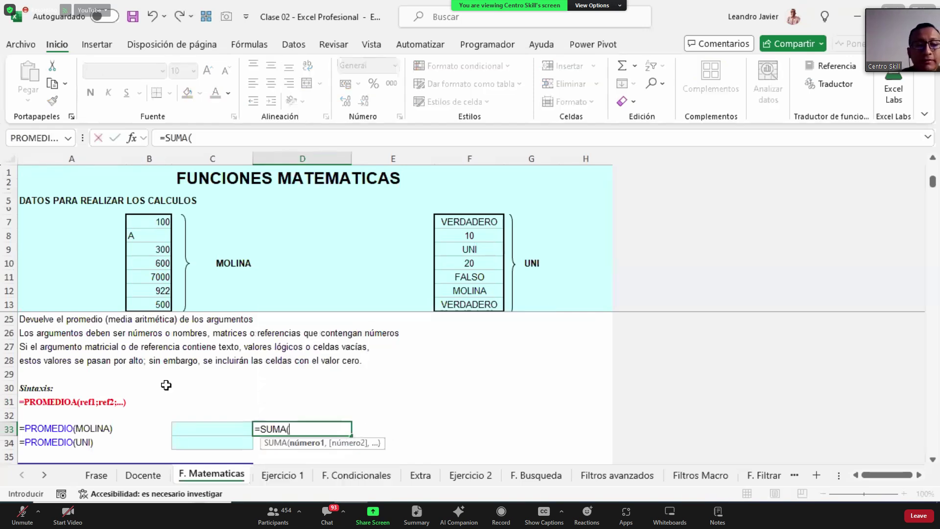
drag(149, 224, 157, 300)
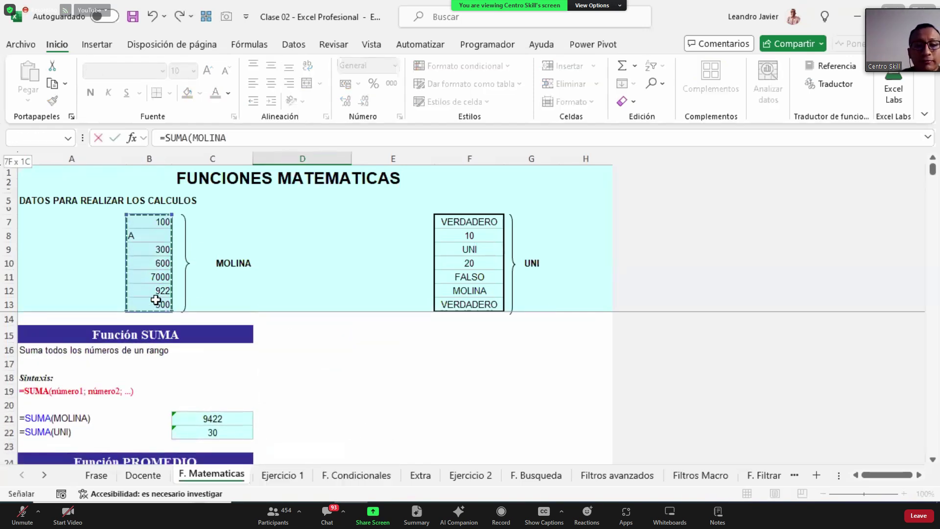
scroll(344, 377, down, 9)
scroll(345, 377, up, 5)
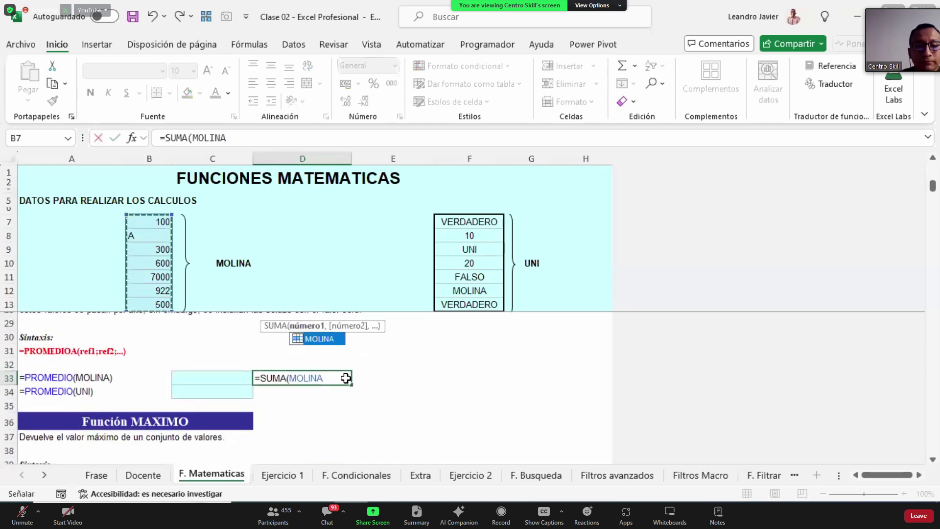
text())
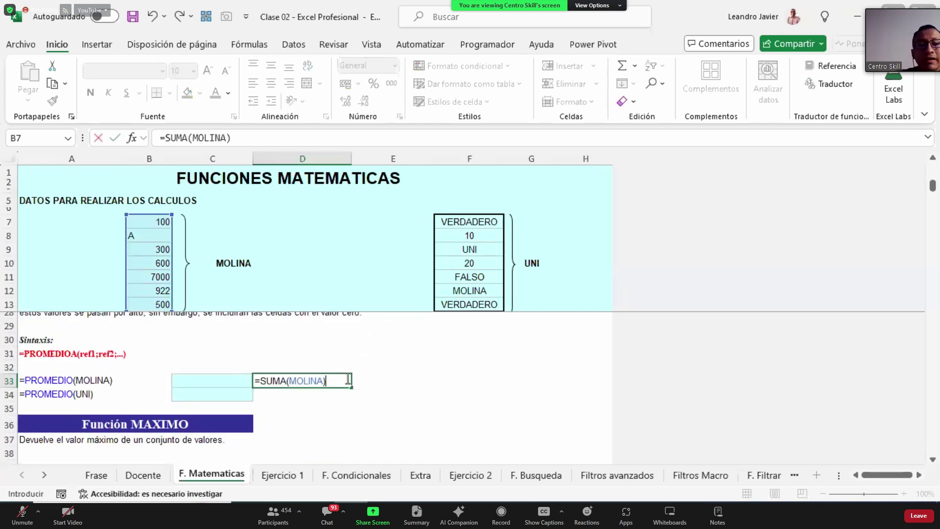
text(/6)
Commit the D33 check formula and select the numeric MOLINA cells.
key(ctrl+Return)
double_click(346, 379)
key(Escape)
click(154, 223)
drag(157, 250, 163, 299)
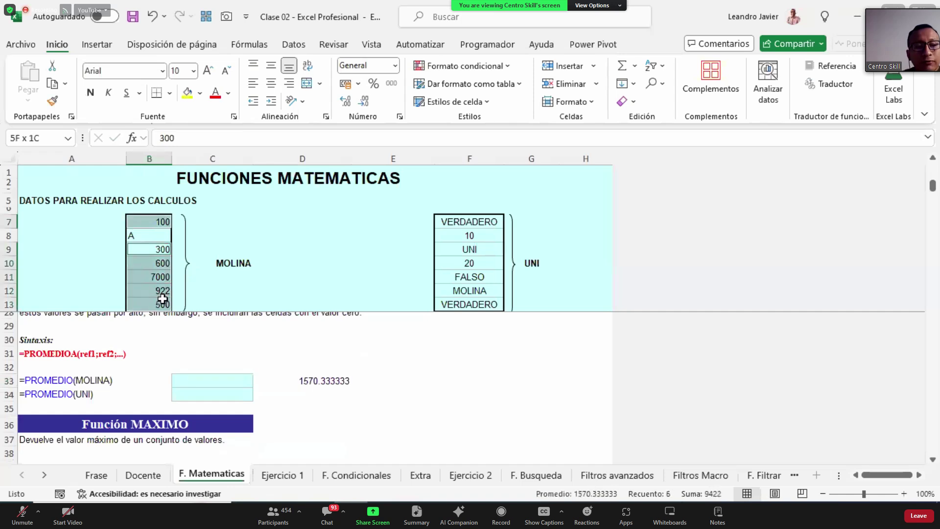
Enter =PROMEDIO(MOLINA) in C33, giving 1570, and compare it with D33.
click(228, 385)
text(=PROMEDIO()
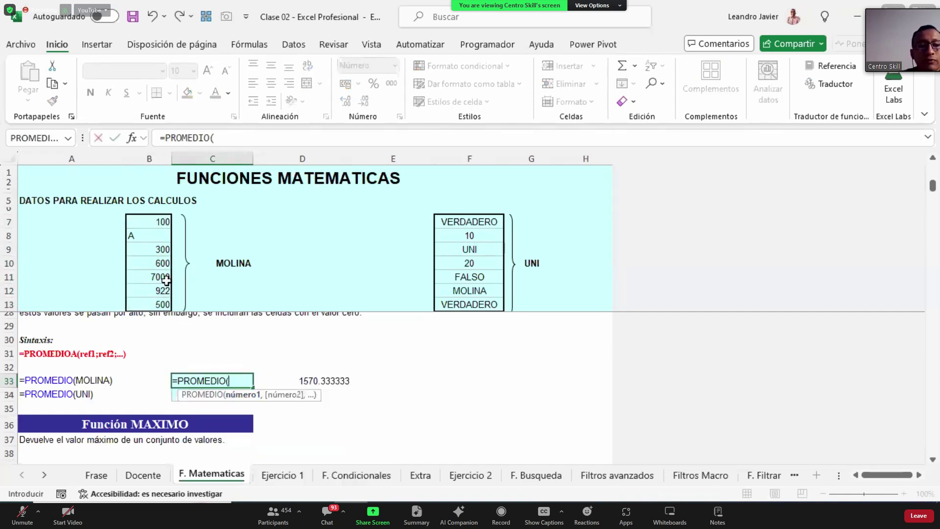
text(MOL)
key(Tab)
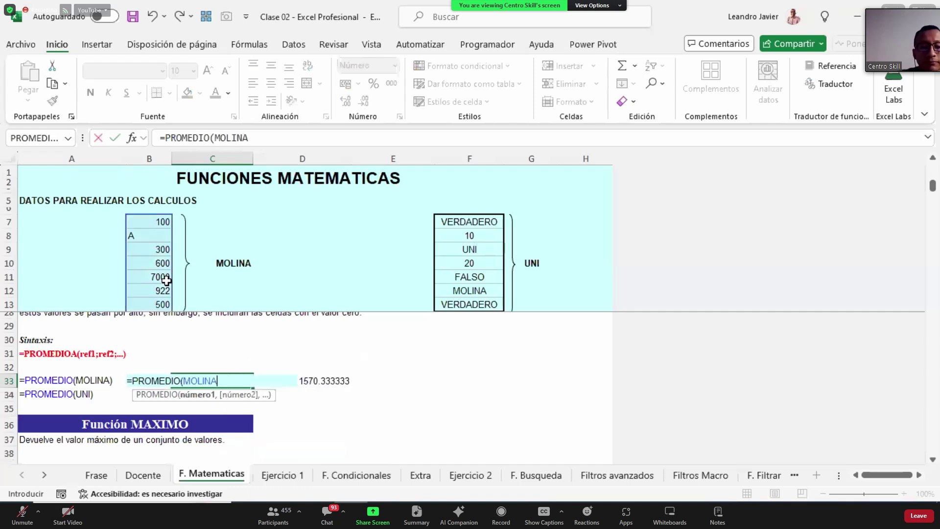
key(Return)
key(Up)
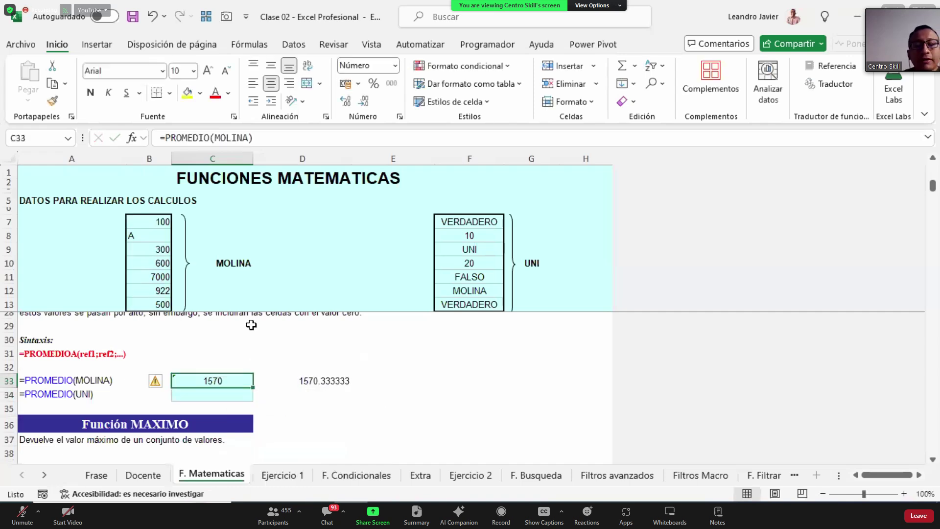
click(268, 385)
click(243, 382)
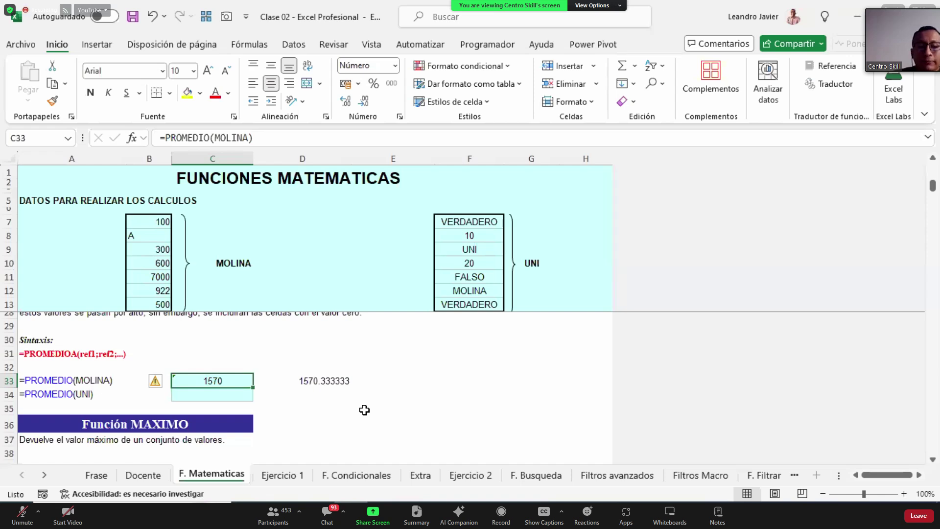
key(Down)
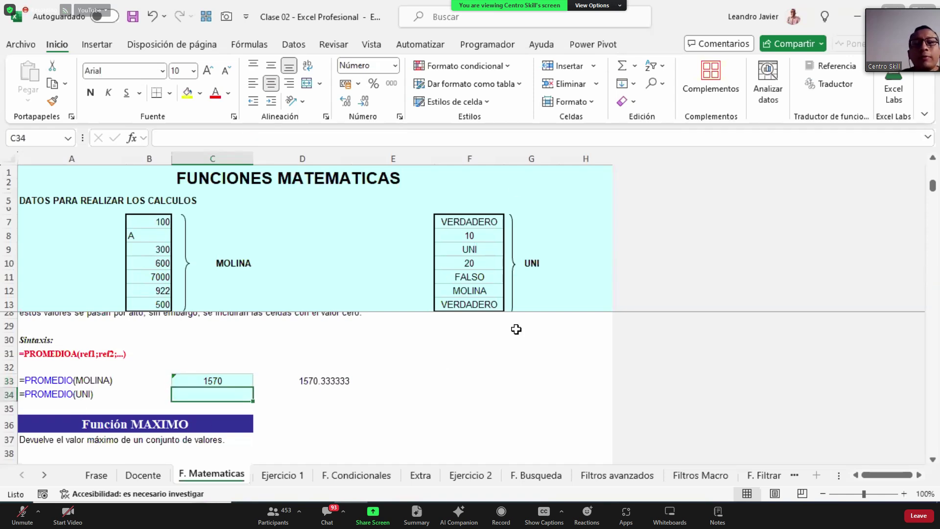
Enter =PROMEDIO(UNI) in C34, returning 15.
text(=PROME)
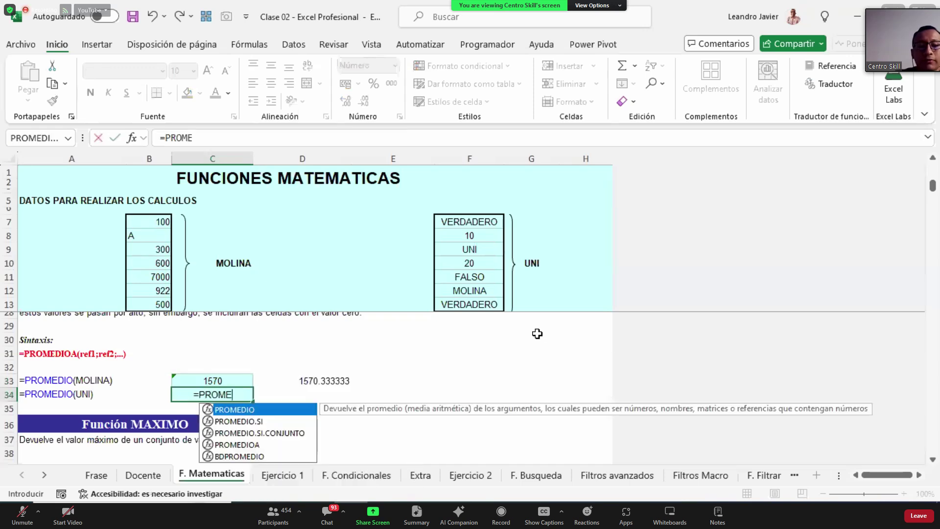
key(Tab)
text(UNI))
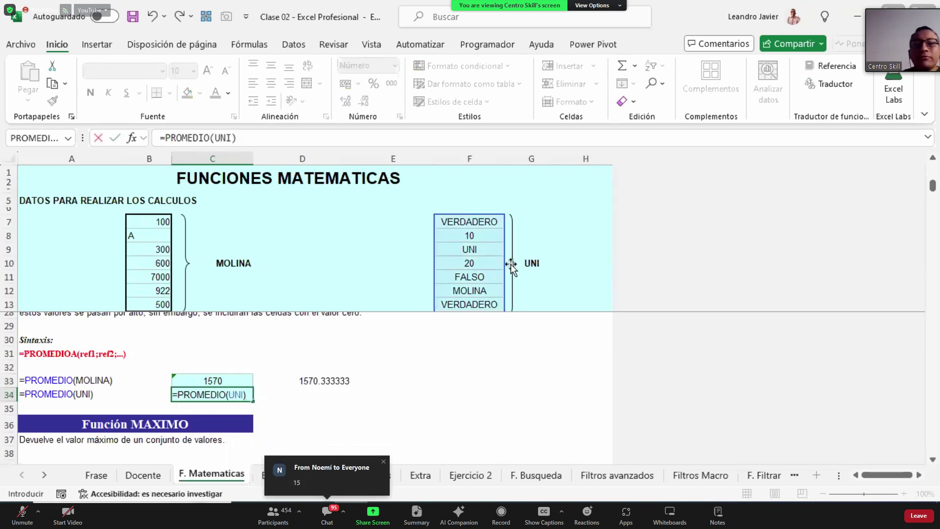
key(Return)
Clear the 1570.333333 check value from D33 and select E32:E34.
key(Up)
key(Up)
key(Right)
key(Right)
key(Left)
key(Delete)
key(Right)
key(Up)
key(shift+Down)
key(shift+Down)
key(shift+Down)
key(shift+Up)
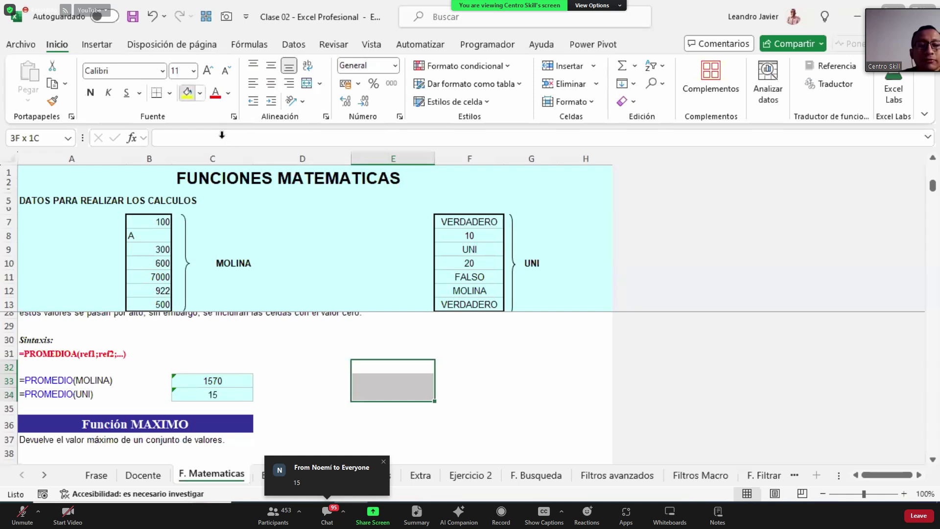
Fill E31:E34 yellow and enter 20, 30 and 10 in E31, E33 and E34.
click(187, 93)
click(382, 353)
click(189, 98)
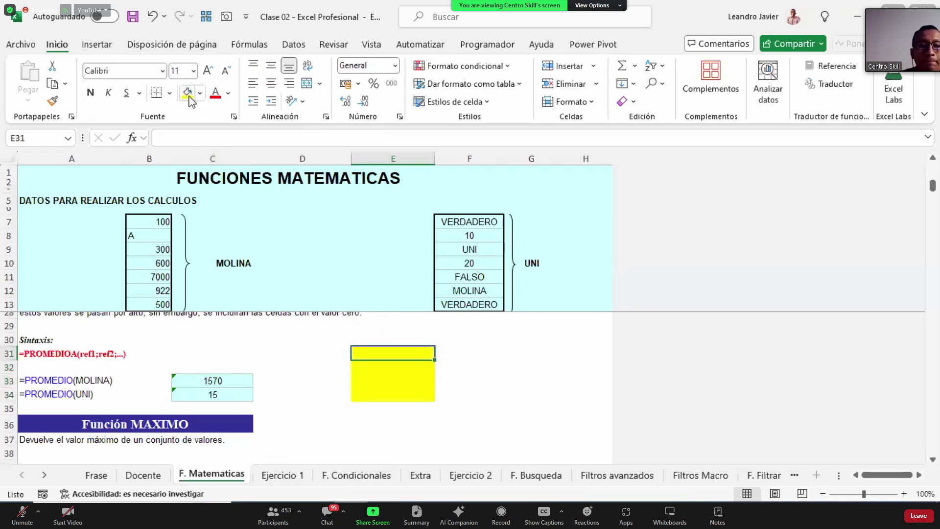
text(20)
key(Return)
key(Return)
text(30)
key(Return)
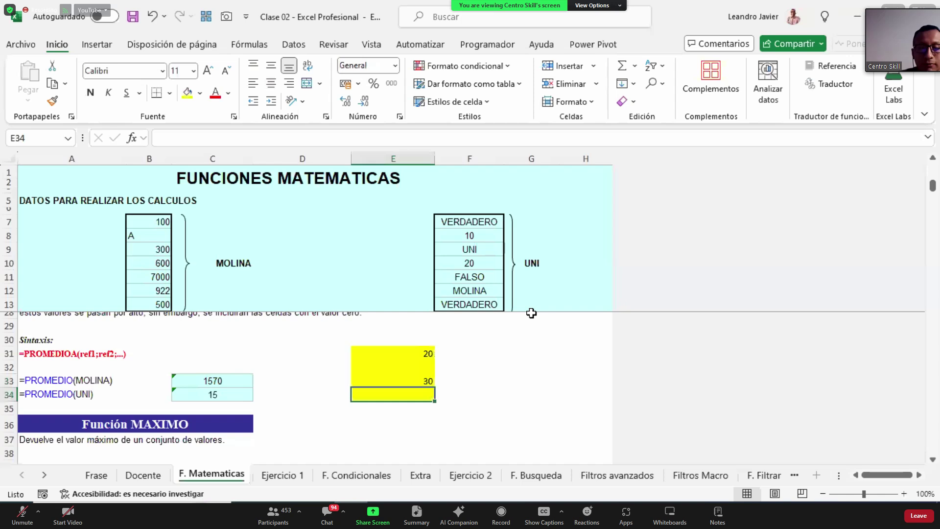
text(10)
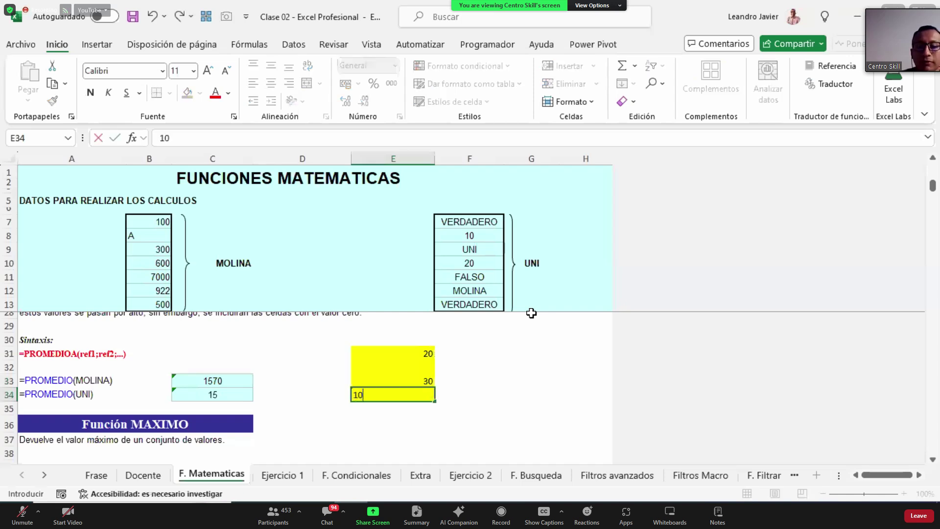
key(Tab)
key(Tab)
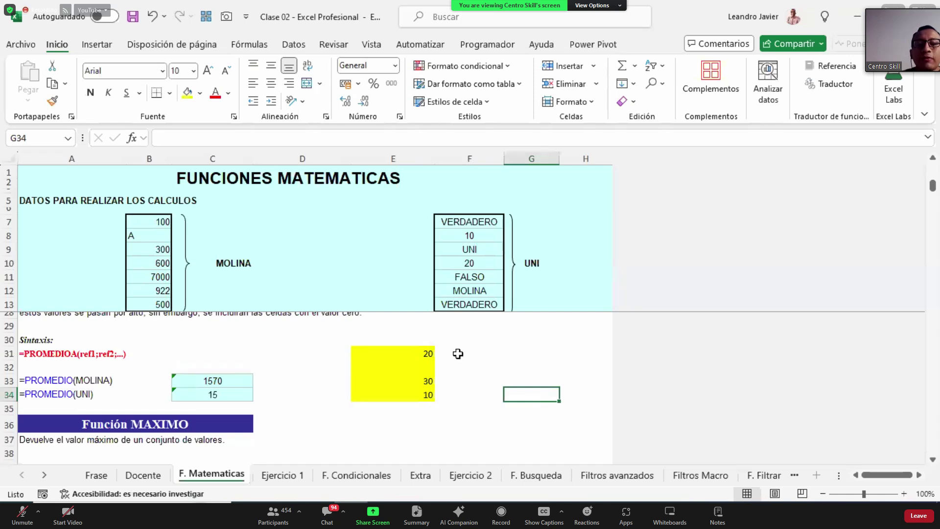
Enter 15, 0, 15.0 and 30 in G31:G34, briefly adding then removing a decimal.
click(518, 340)
click(524, 353)
text(1)
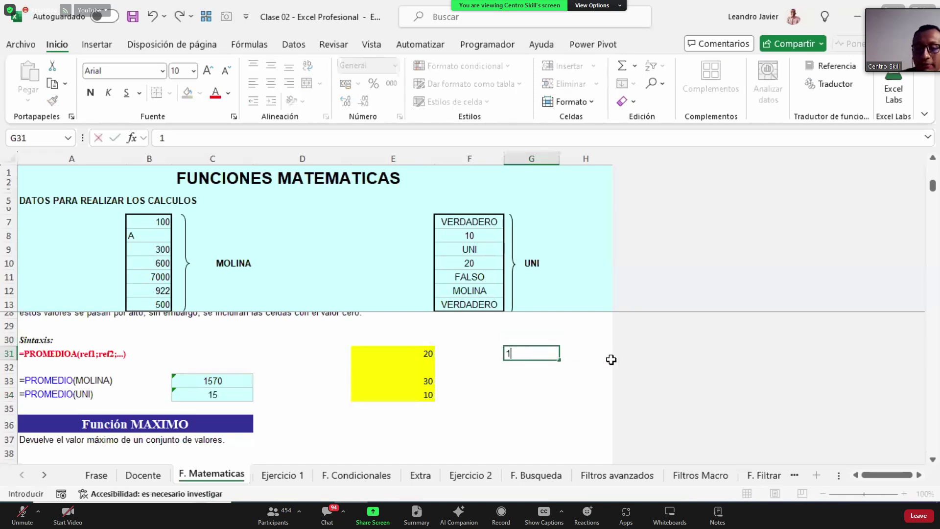
text(5)
key(Return)
text(0)
key(Return)
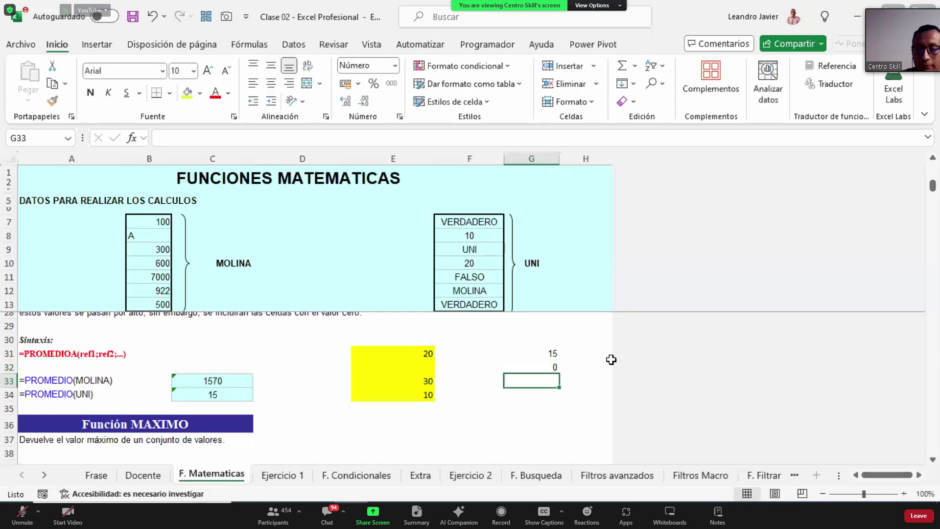
text(15.0)
key(Return)
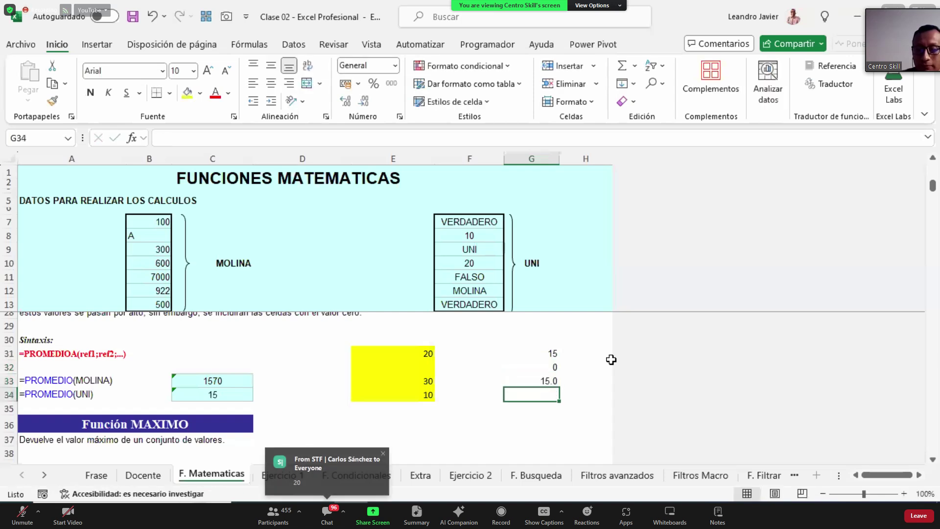
text(3)
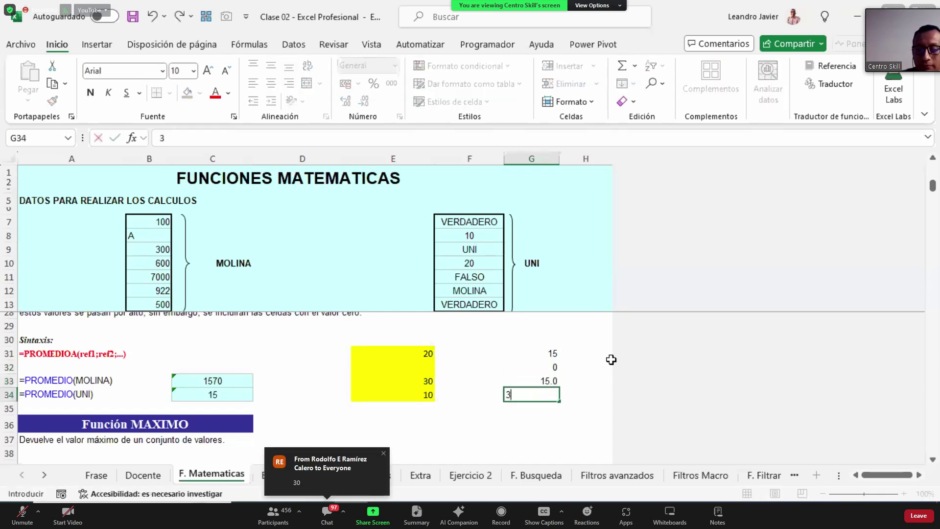
text(0)
key(Return)
key(Up)
key(shift+Up)
key(shift+Up)
key(shift+Up)
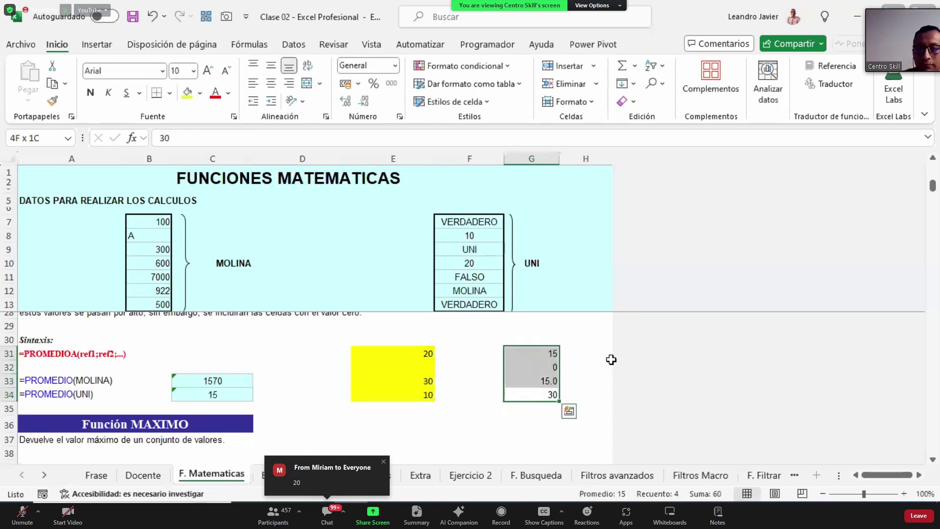
click(346, 102)
click(363, 101)
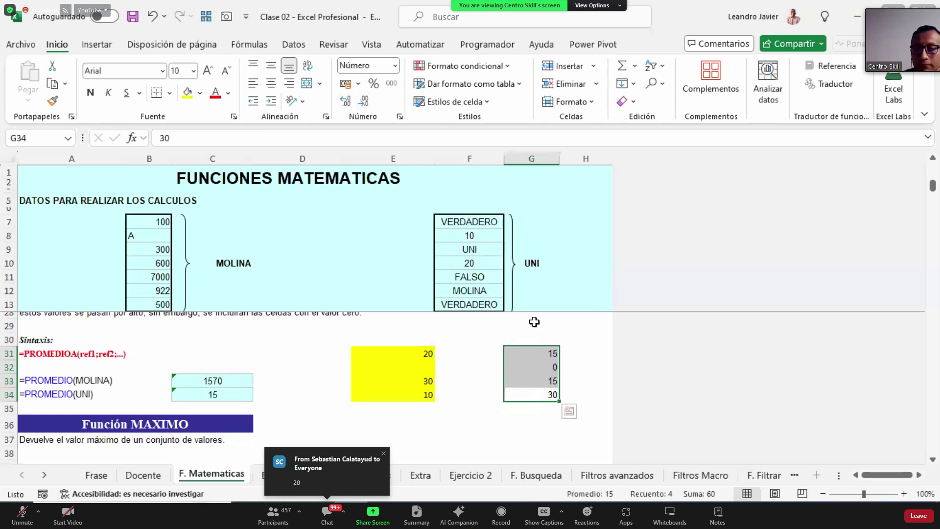
Step through E30:E34 to check the sample values, including the blank E32.
click(414, 339)
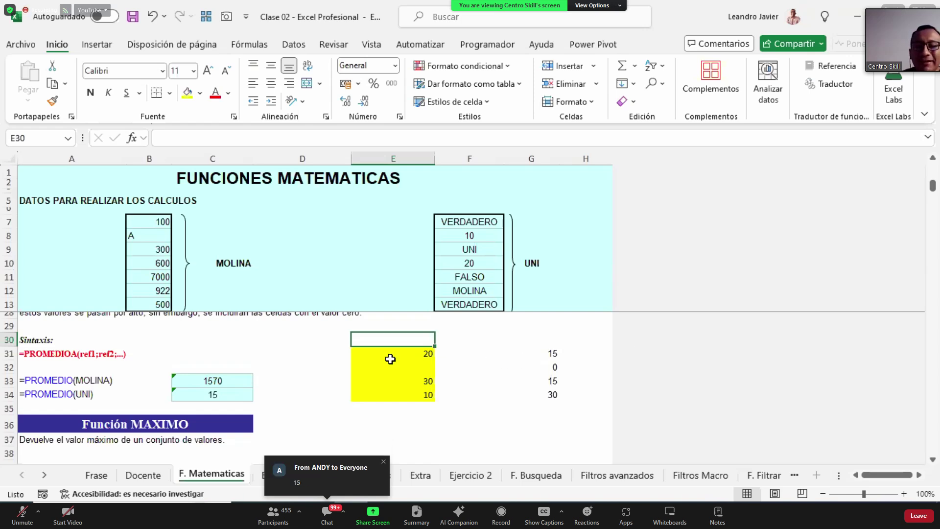
click(370, 358)
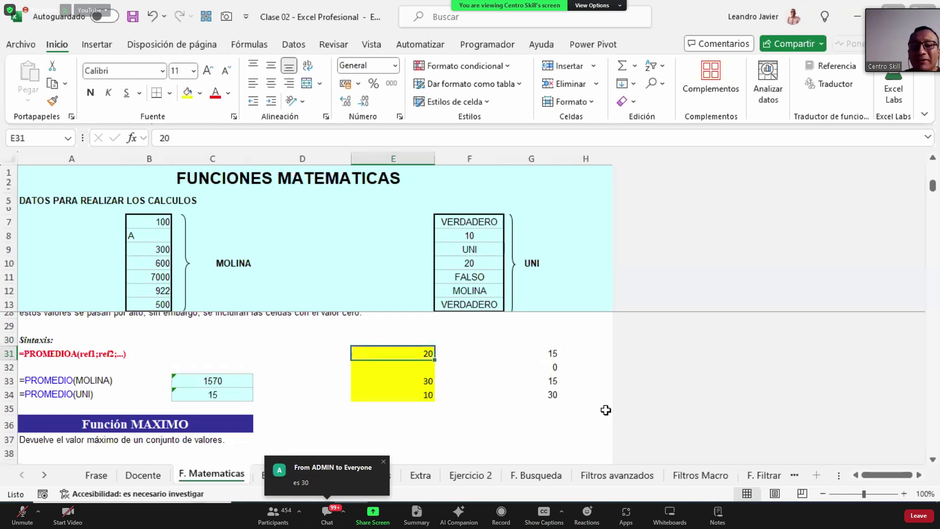
key(Down)
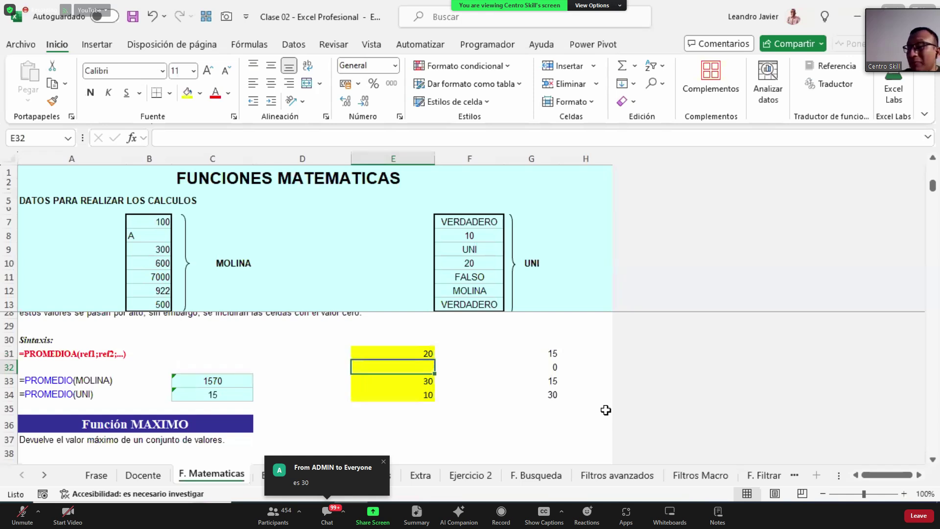
key(Down)
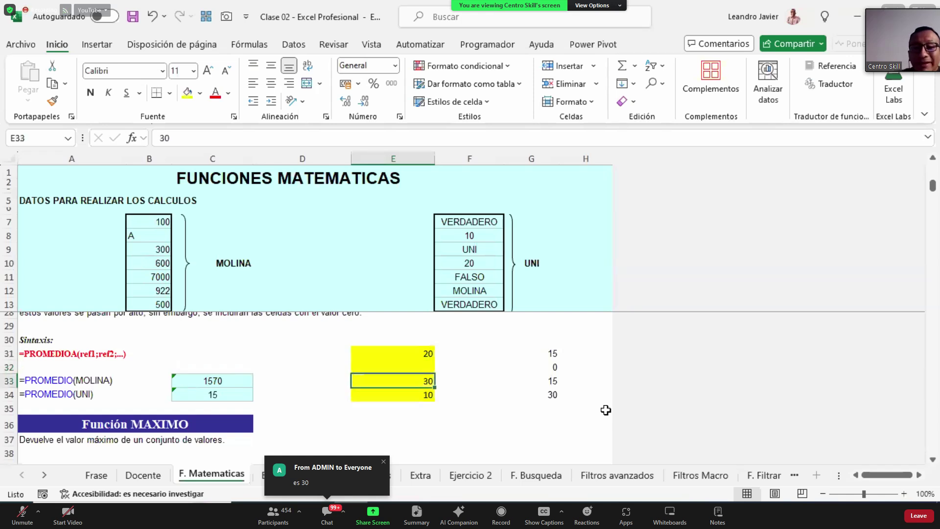
key(Down)
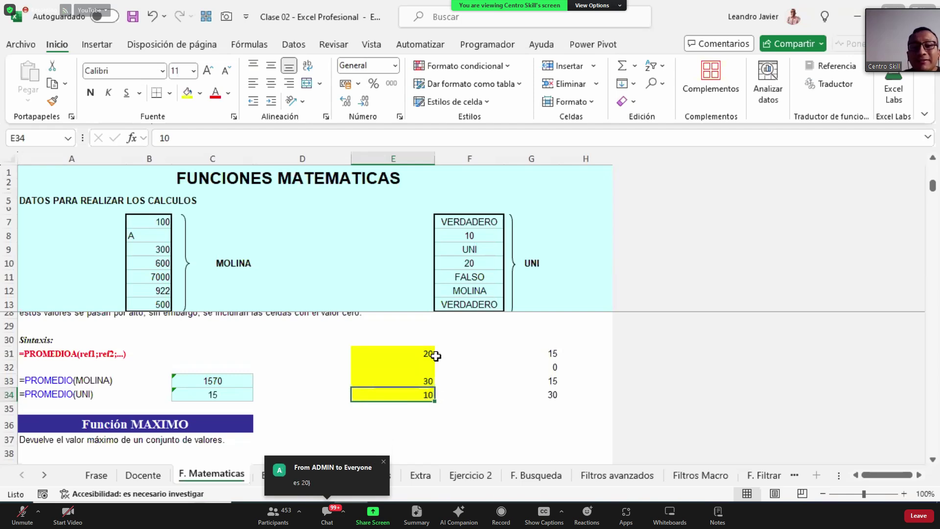
click(428, 335)
text(=PROMEDIO()
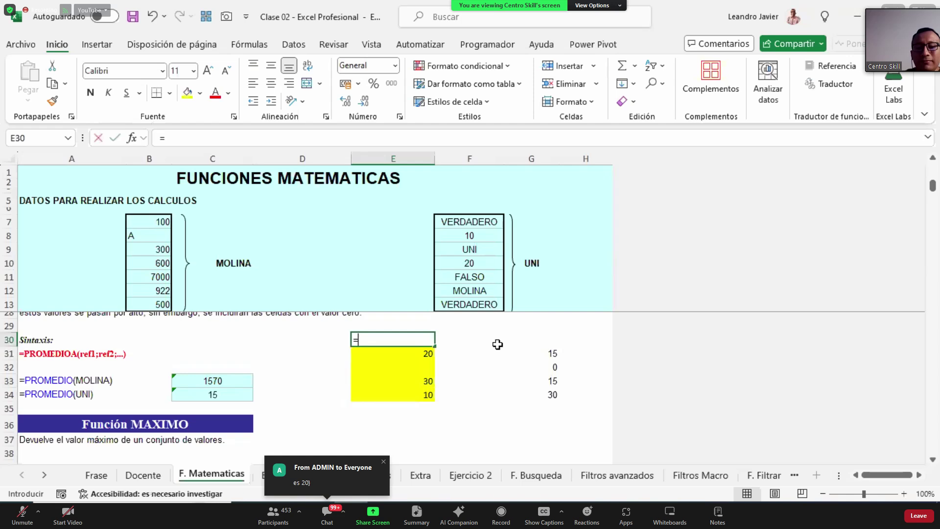
key(Down)
key(shift+Down)
key(shift+Down)
key(shift+Down)
key(Return)
key(Up)
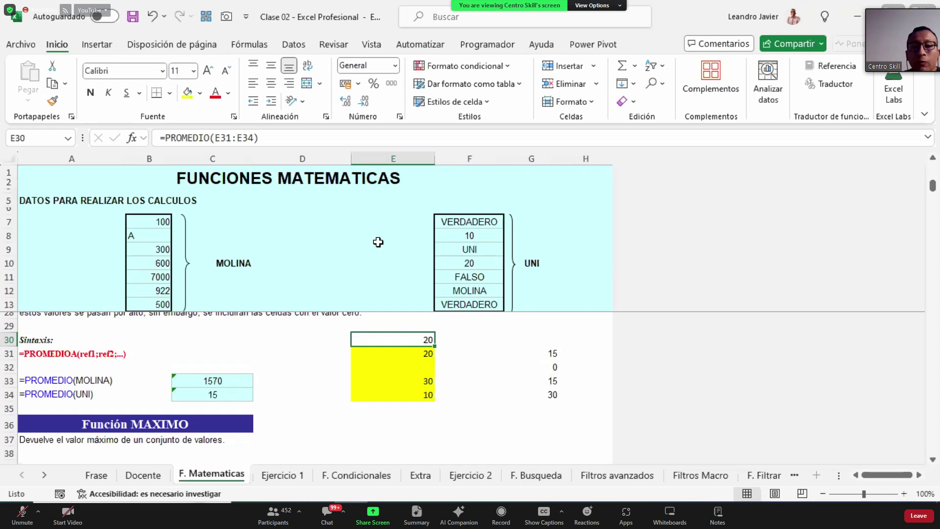
key(F2)
key(Escape)
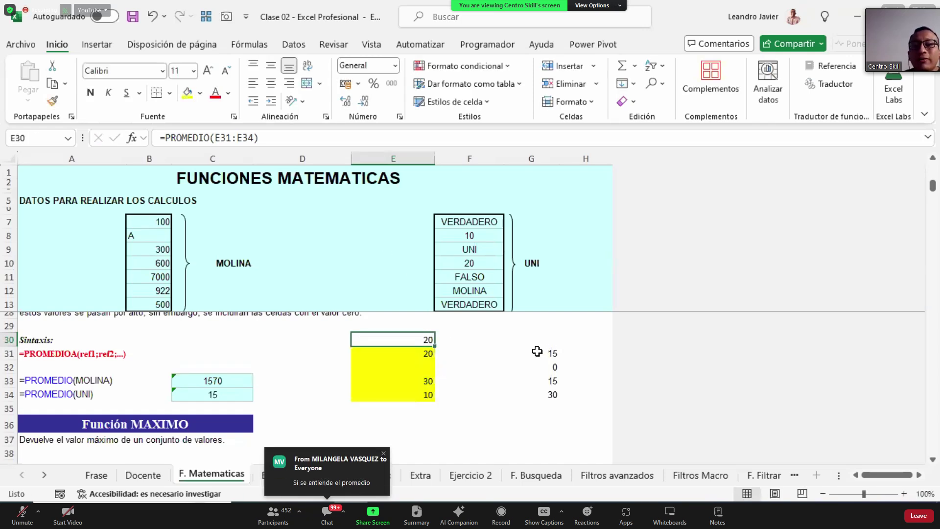
drag(530, 351, 528, 395)
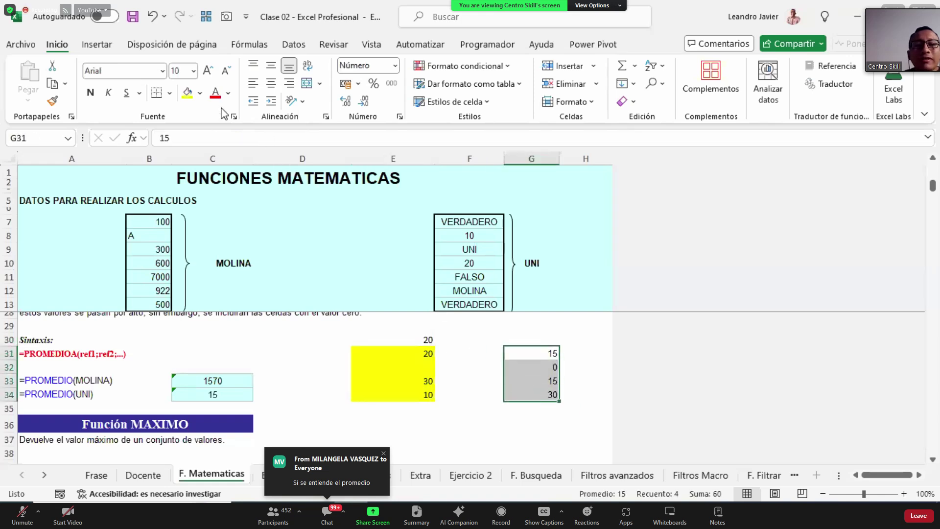
click(200, 94)
click(291, 206)
click(598, 355)
click(564, 329)
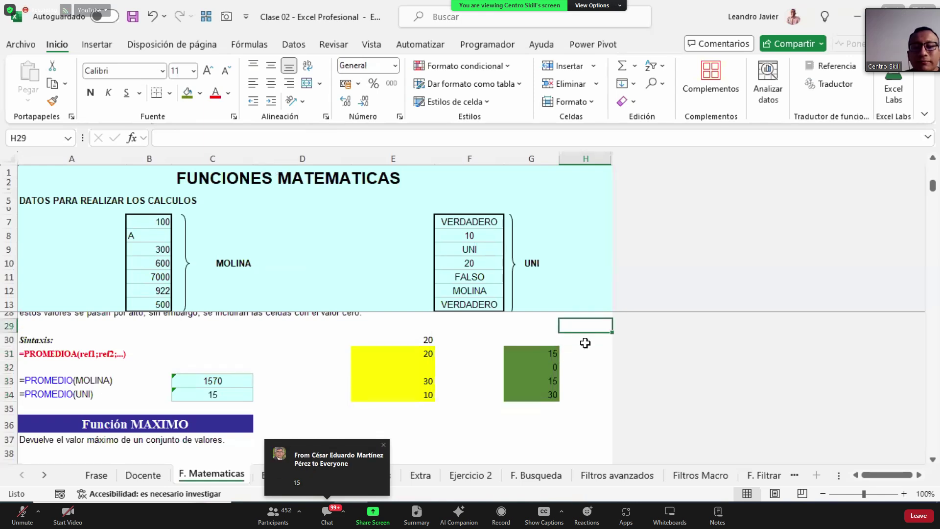
click(543, 340)
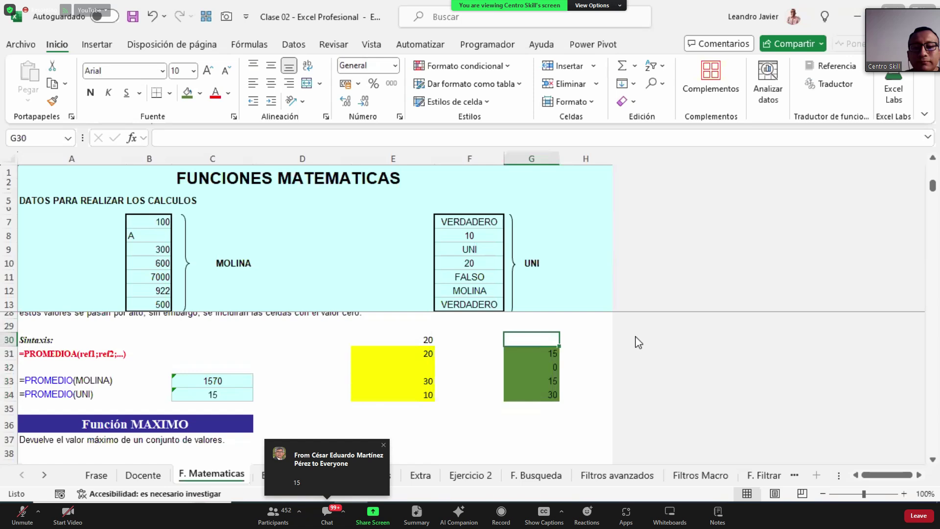
text(=PROMEDIO()
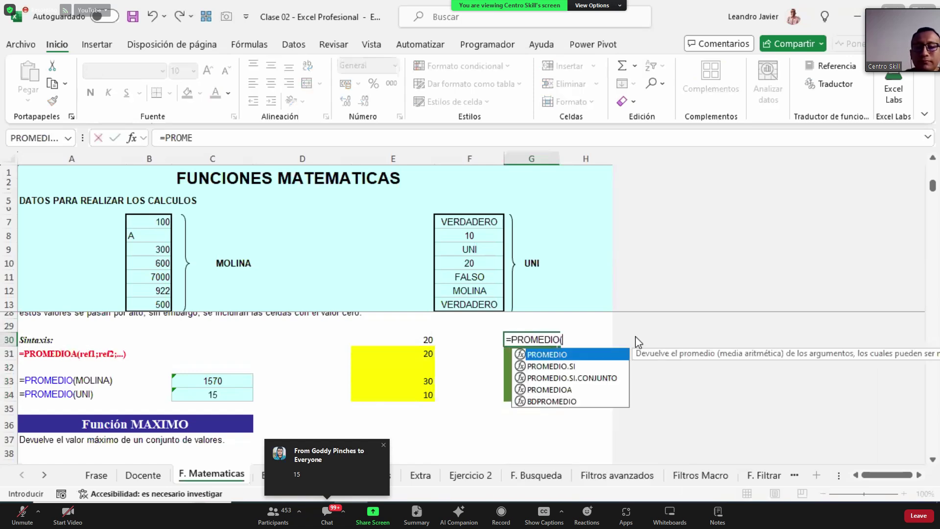
key(Down)
key(shift+Down)
key(shift+Down)
key(shift+Down)
key(Return)
key(Up)
key(F2)
key(Escape)
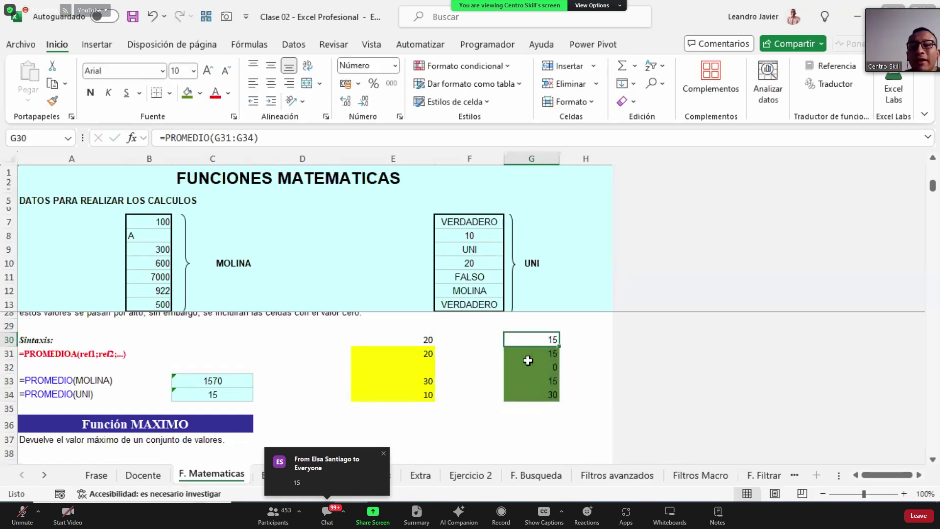
click(516, 355)
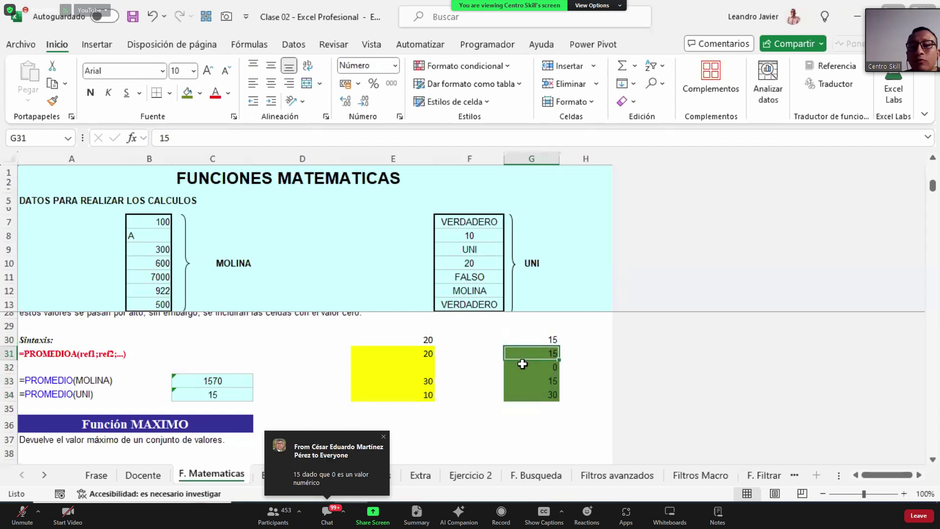
click(520, 367)
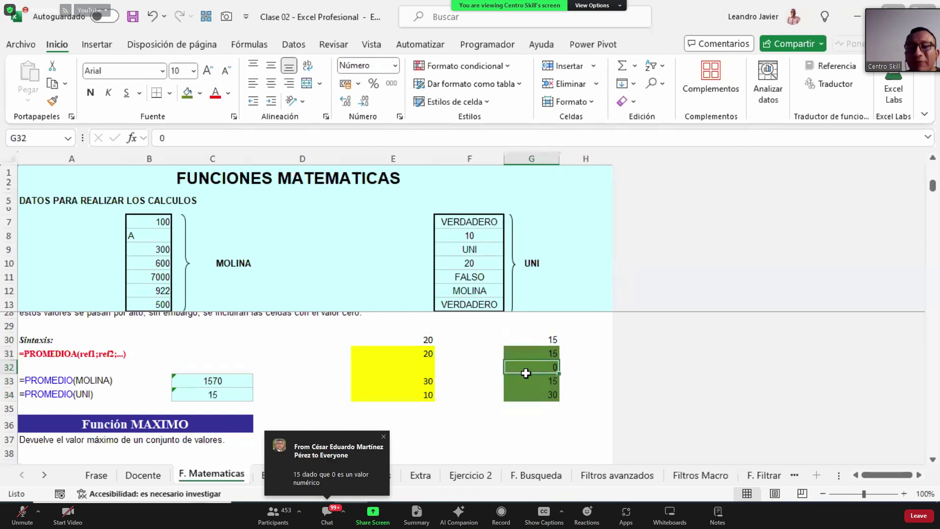
click(528, 380)
click(533, 394)
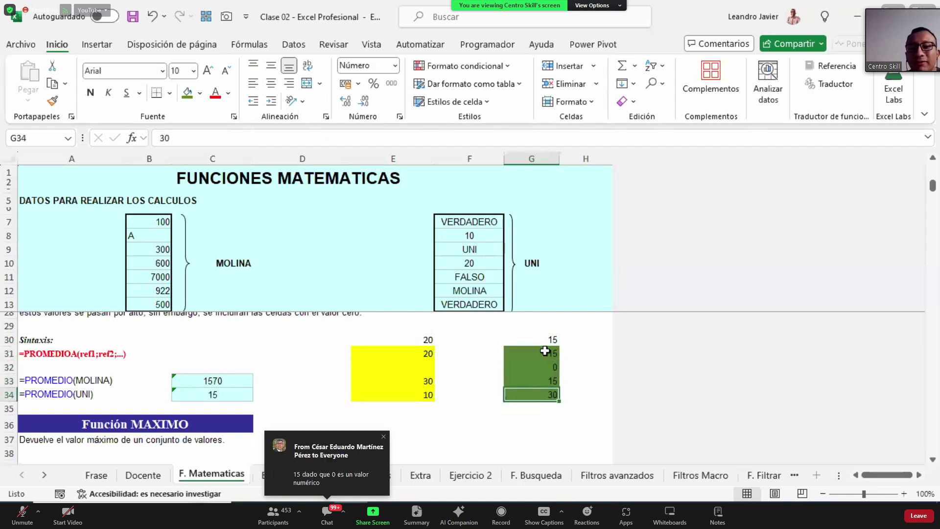
click(543, 353)
drag(543, 352, 545, 394)
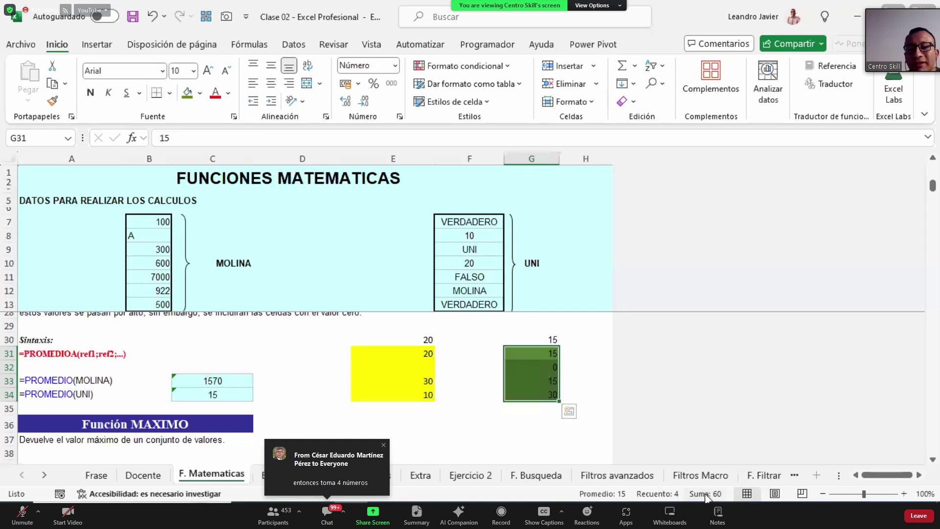
click(549, 341)
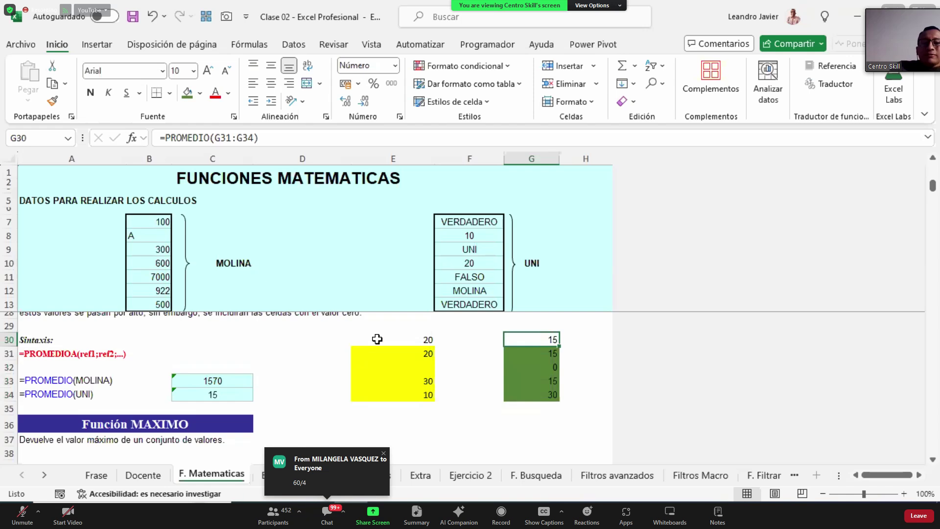
drag(403, 338, 509, 393)
Delete the E30:G34 values and set that block's fill to Sin relleno.
key(Delete)
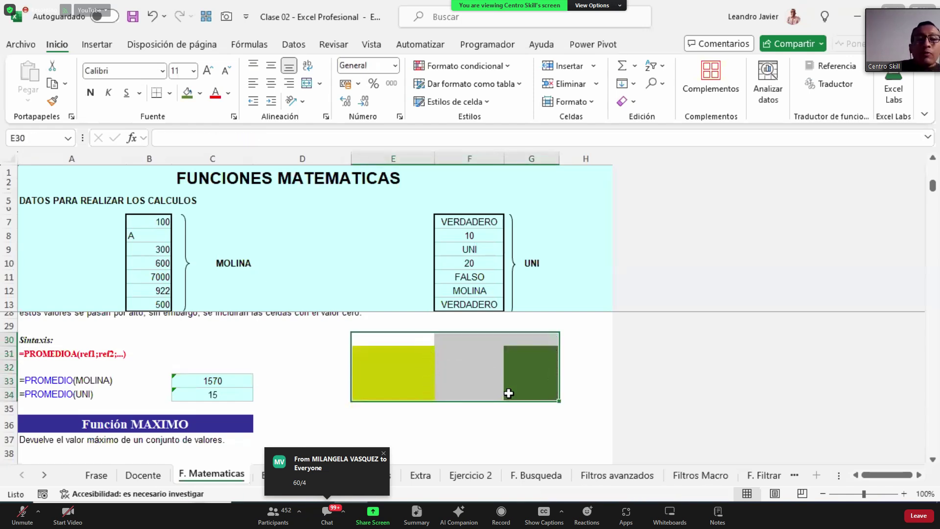
click(200, 93)
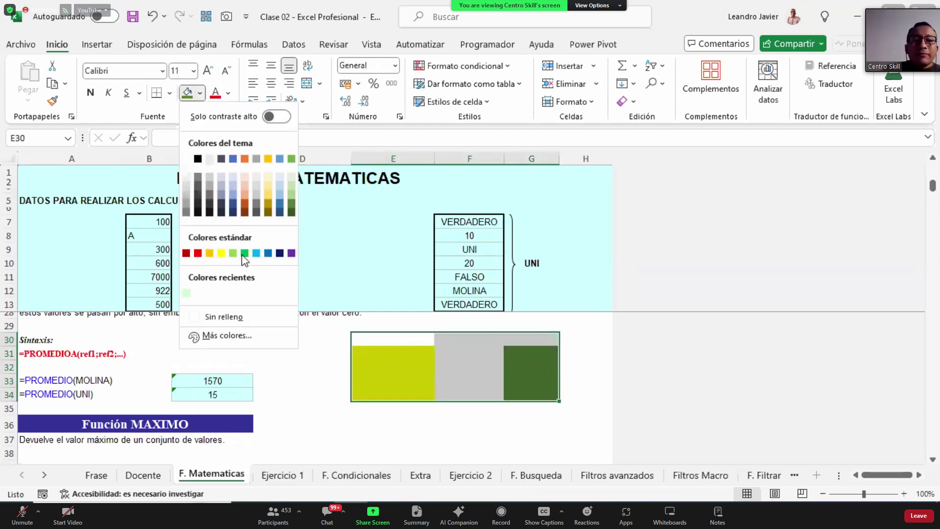
click(237, 316)
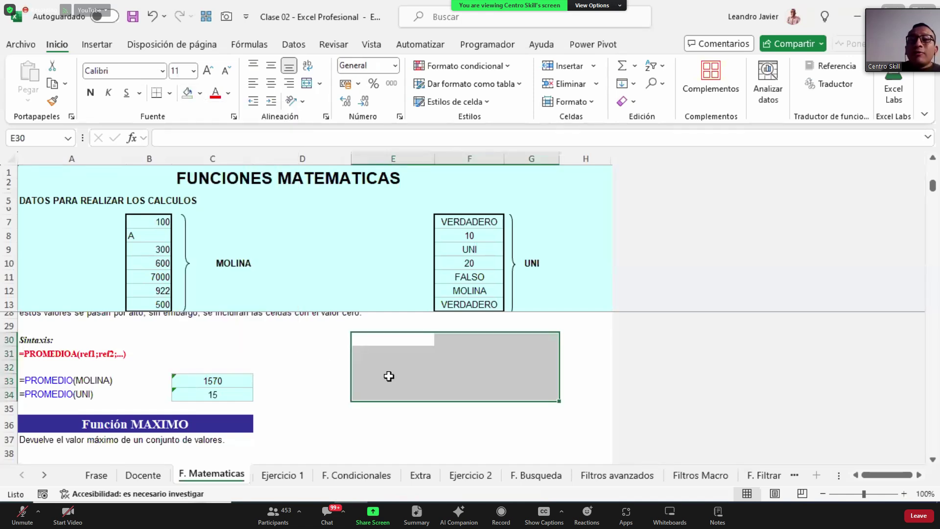
click(389, 378)
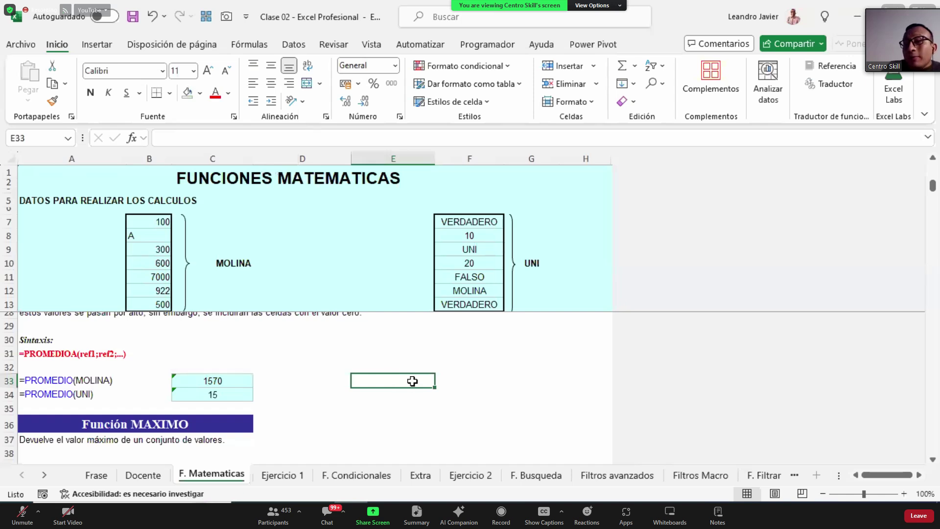
scroll(413, 381, down, 2)
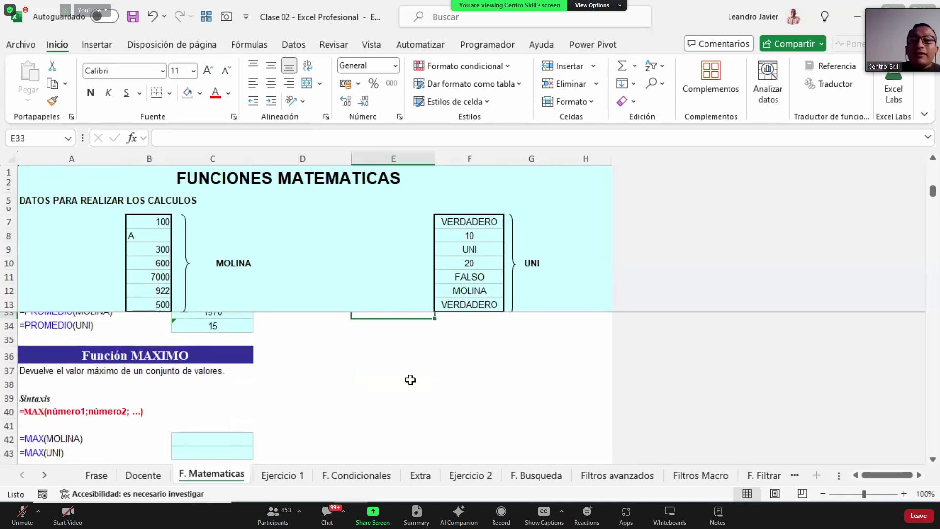
Enter =MAX(MOLINA) in C42 of Función MAXIMO, returning 7,000.
click(358, 359)
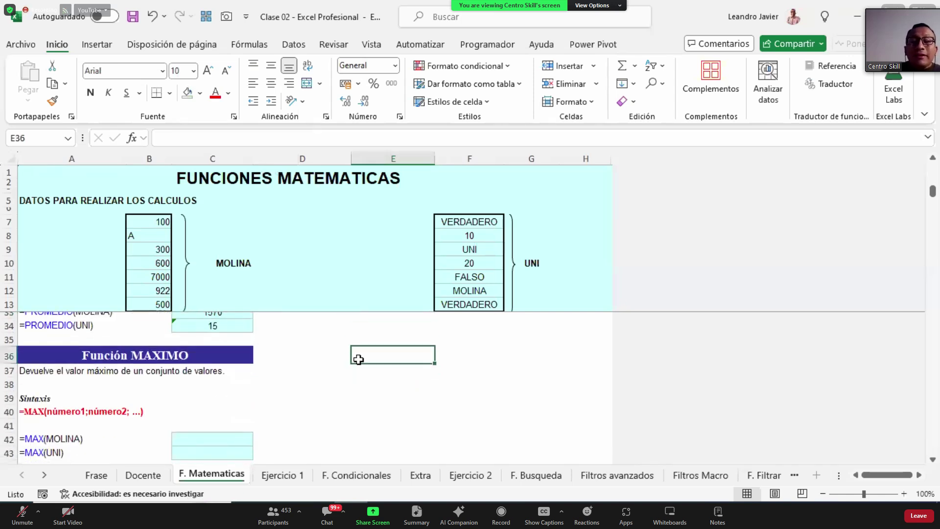
click(377, 377)
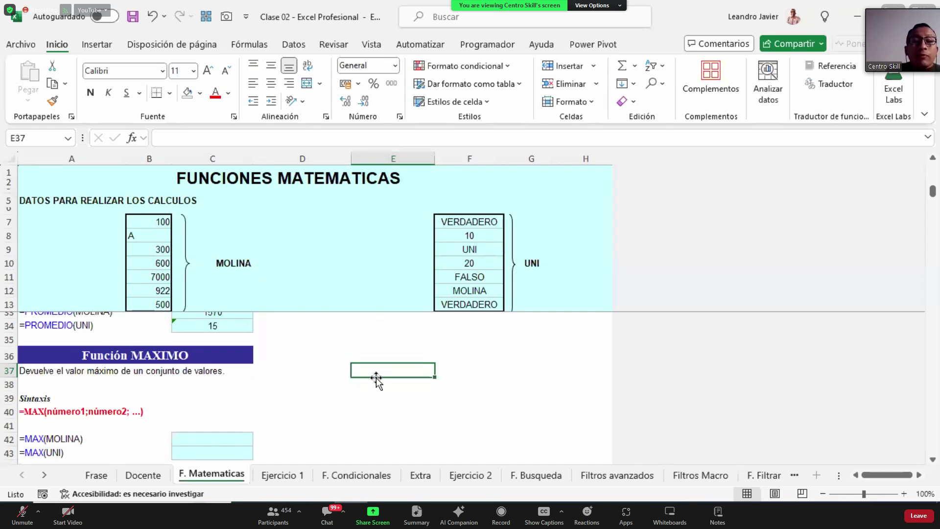
key(Down)
key(Down)
key(Down)
key(Down)
key(Down)
key(Down)
key(Down)
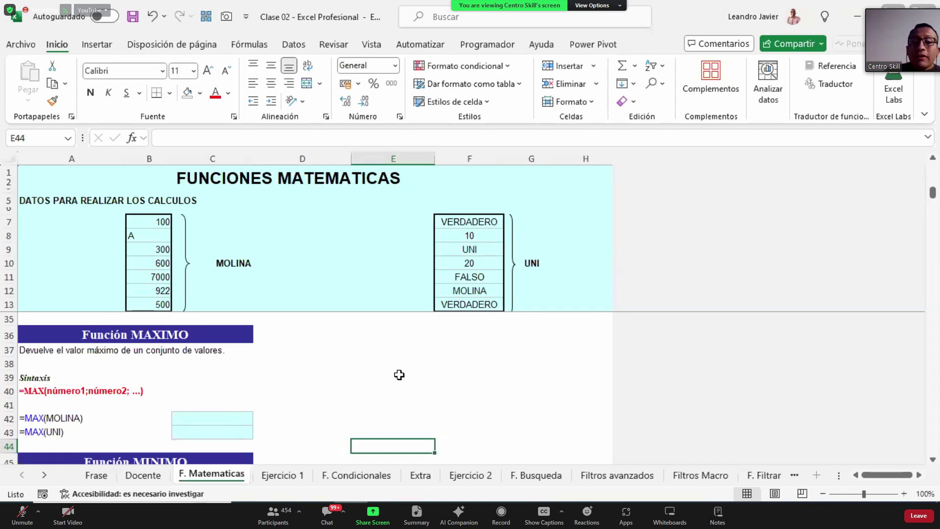
click(202, 419)
text(=MAX)
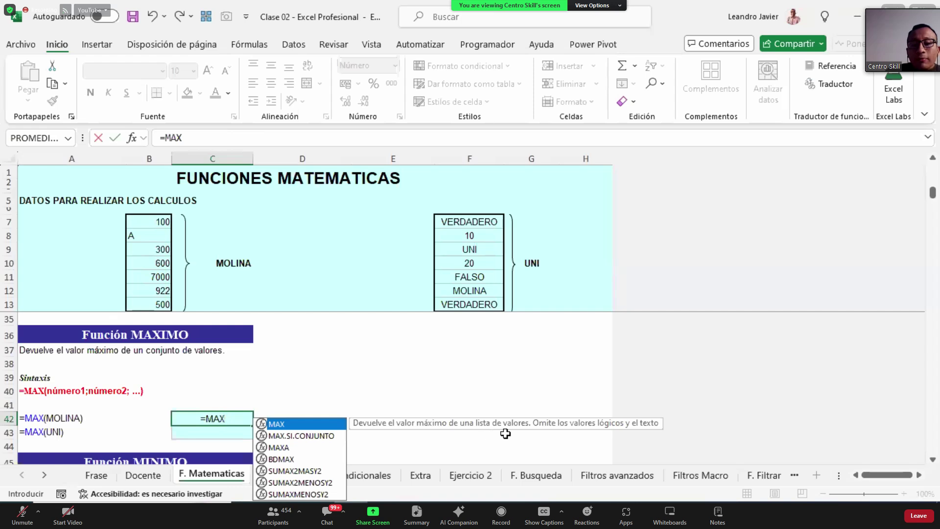
text(()
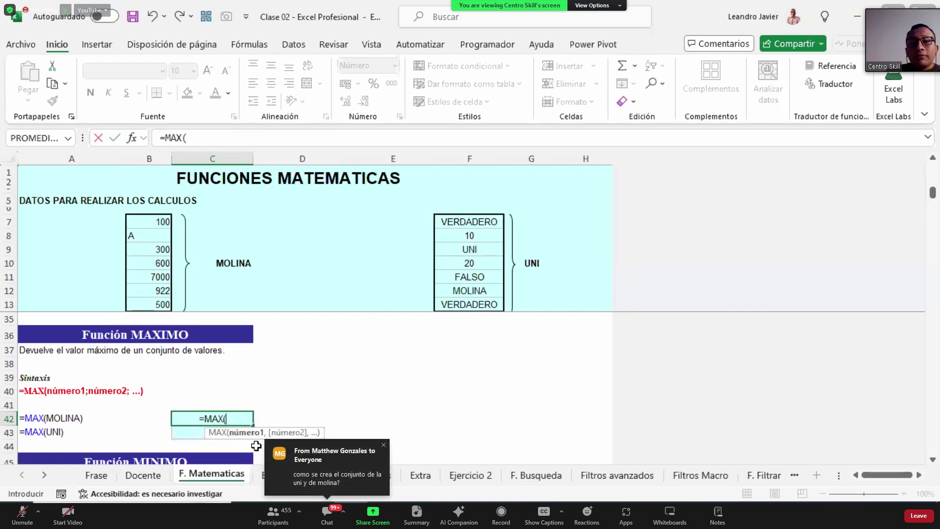
text(MOLIN)
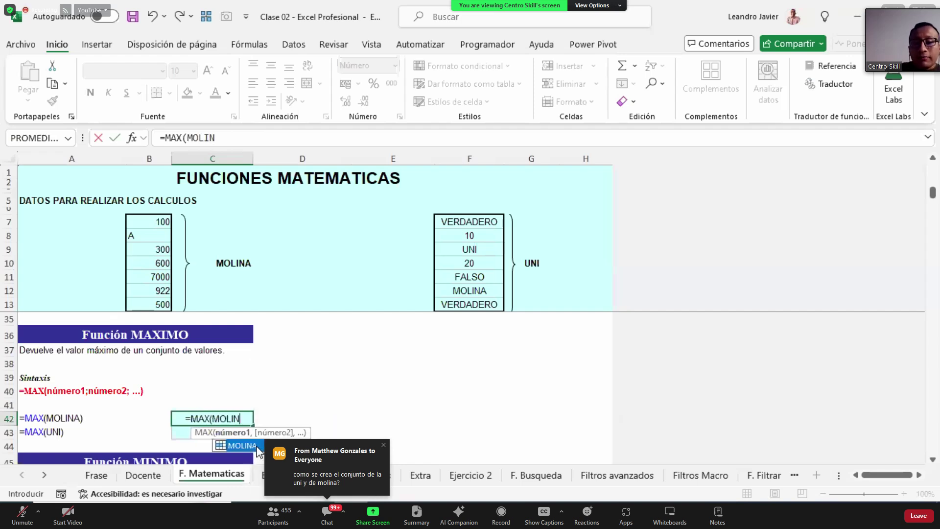
text(A))
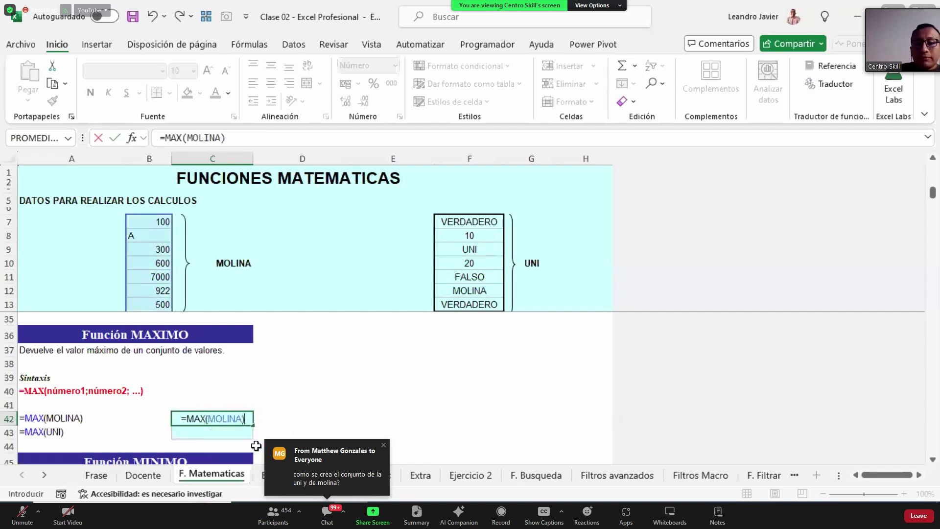
key(ctrl+Return)
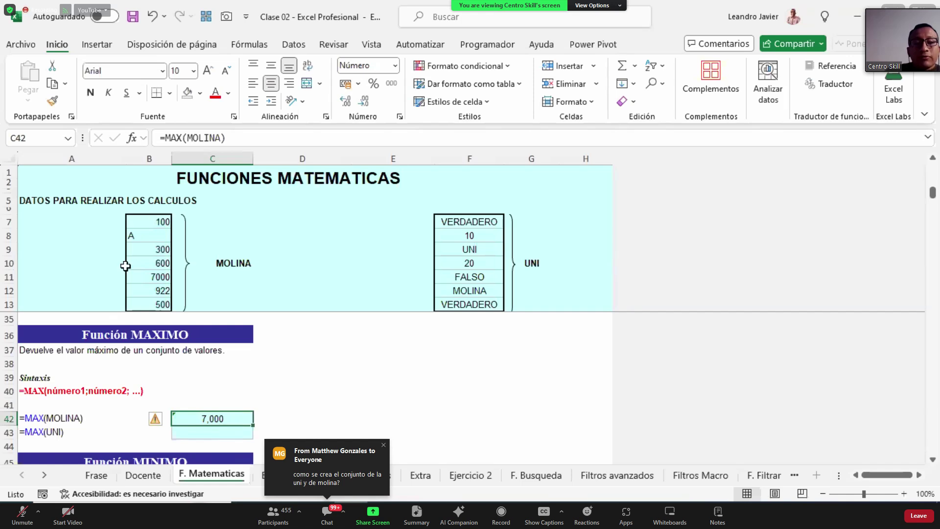
click(176, 274)
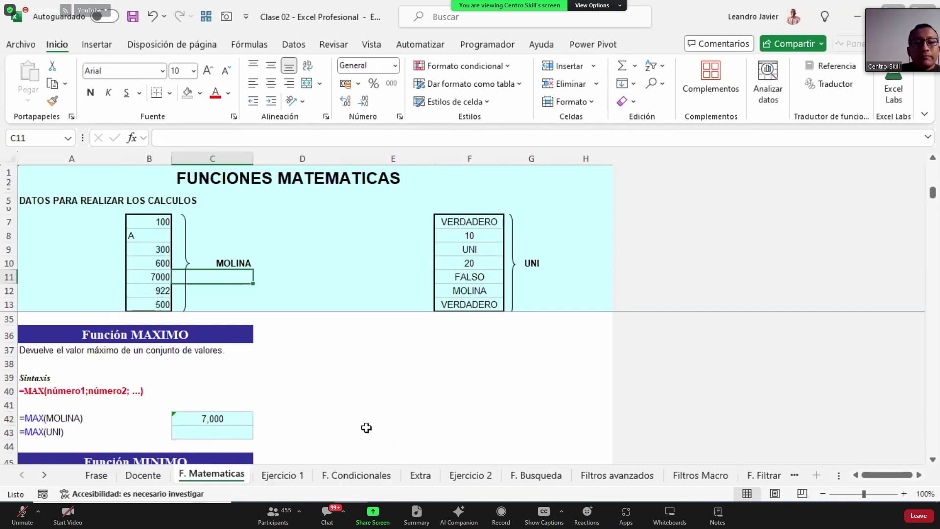
Enter =MAX(UNI) in C43, returning UNI's largest value 20.
click(240, 432)
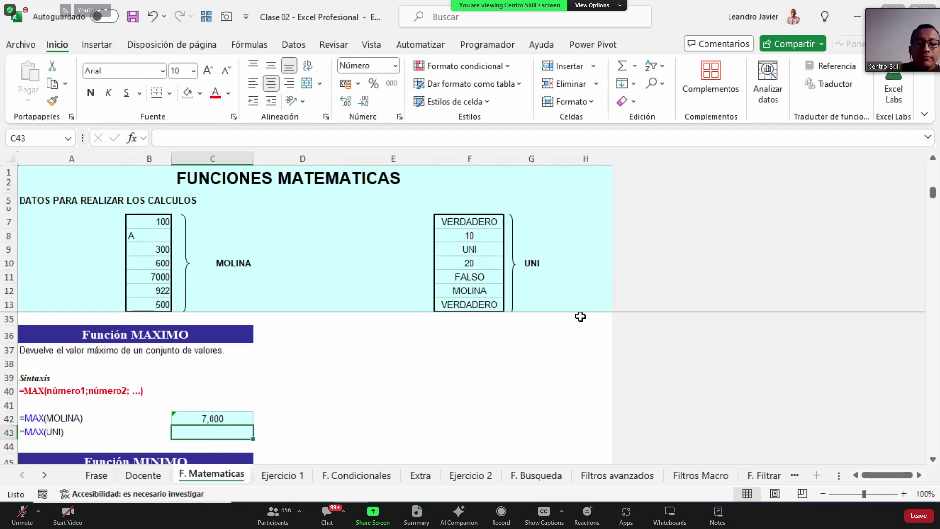
text(=MAX)
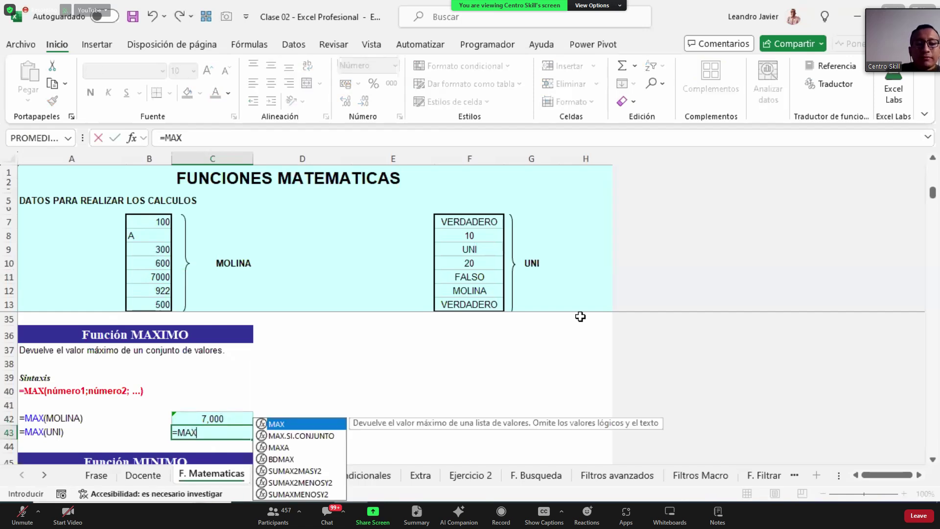
text((UNI))
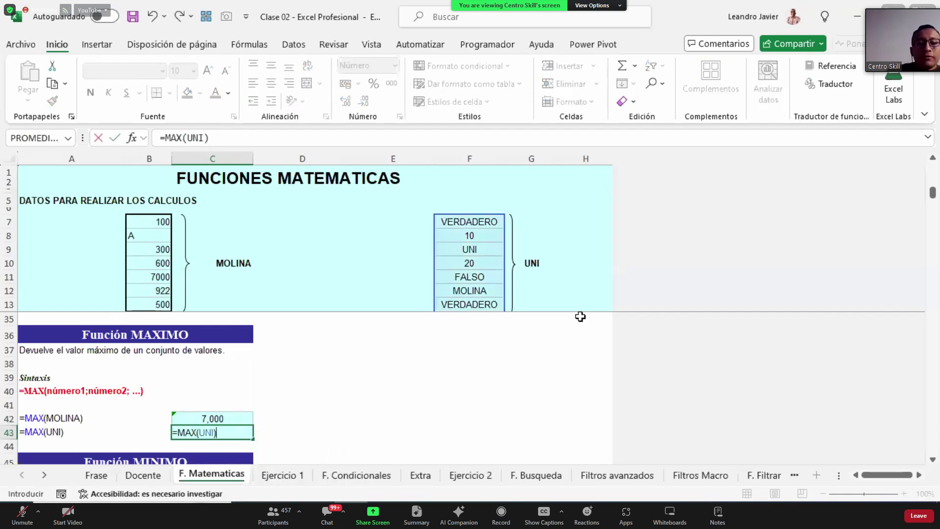
key(ctrl+Return)
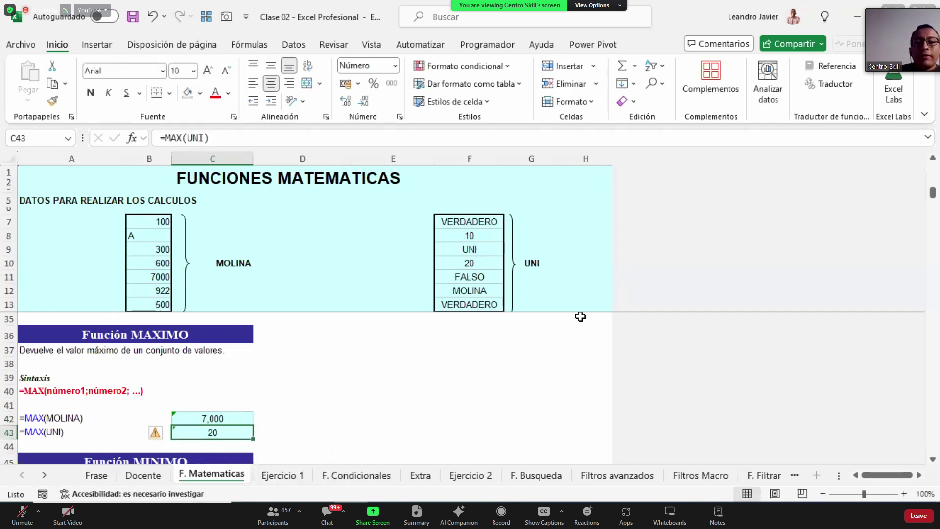
click(469, 259)
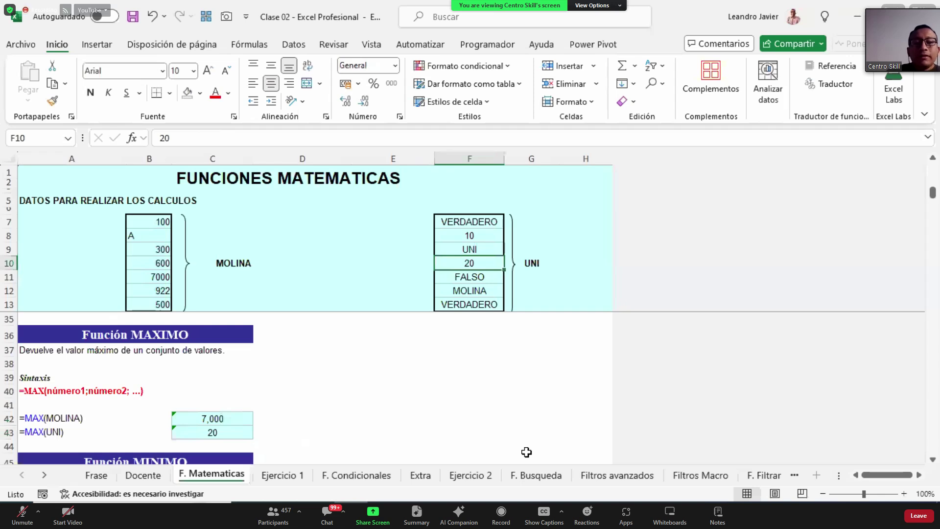
Enter =MIN(MOLINA) in C51 using the MOLINA range suggestion, returning 100.
scroll(315, 341, down, 3)
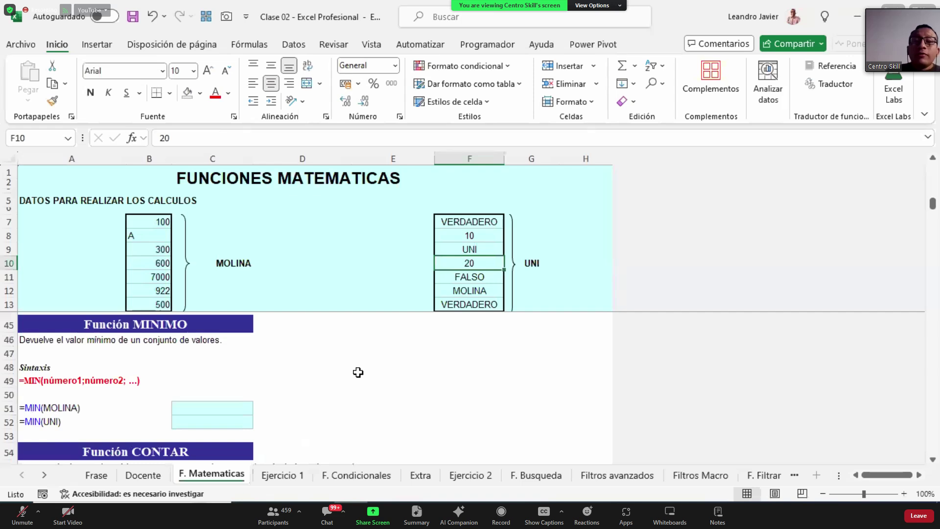
click(248, 409)
text(=MI)
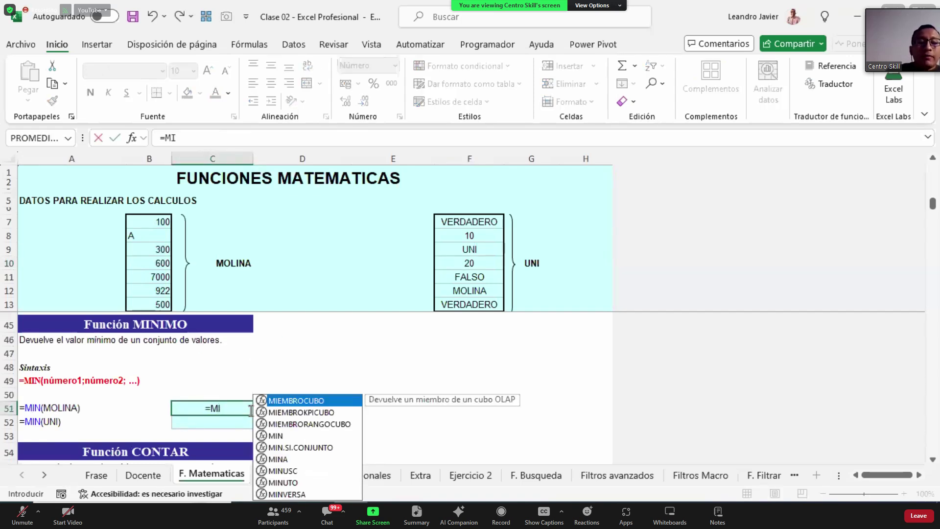
text(N(MOL)
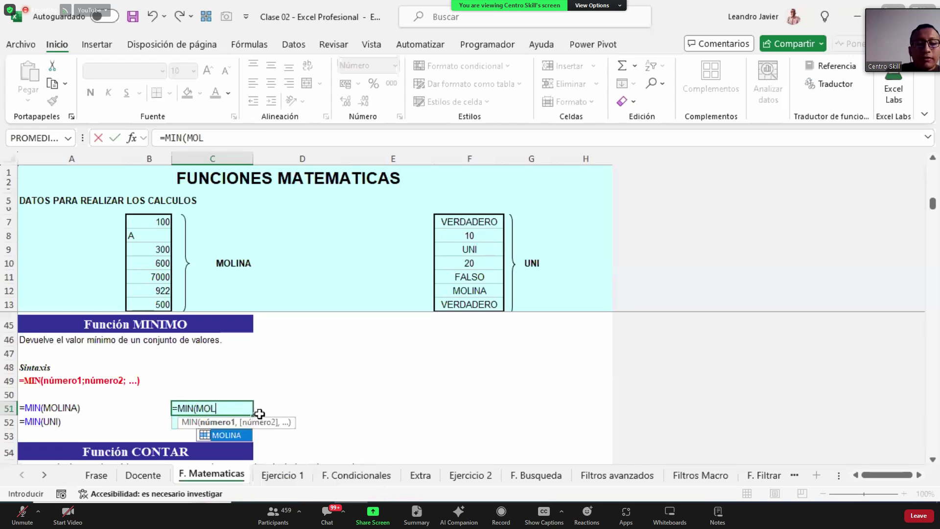
key(Tab)
text(()
key(BackSpace)
text())
key(Return)
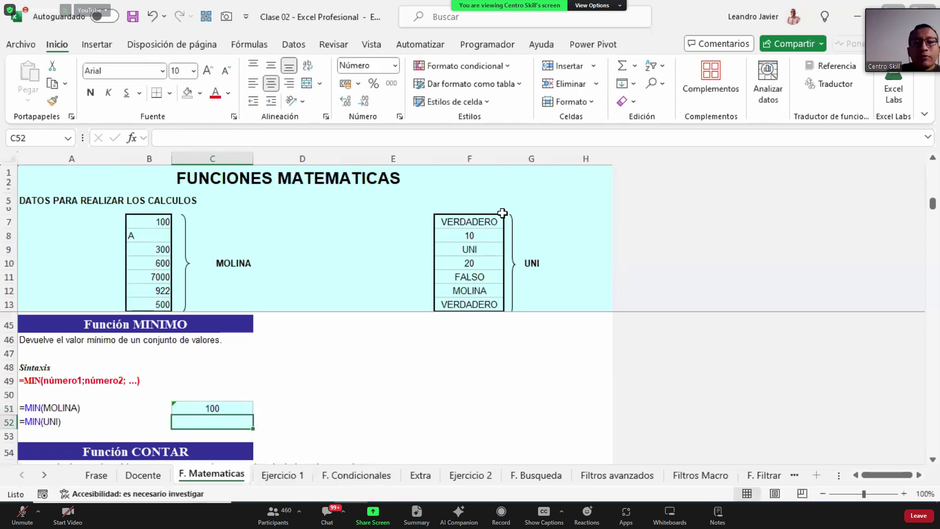
Enter =MIN(UNI) in C52, returning 10.
key(F2)
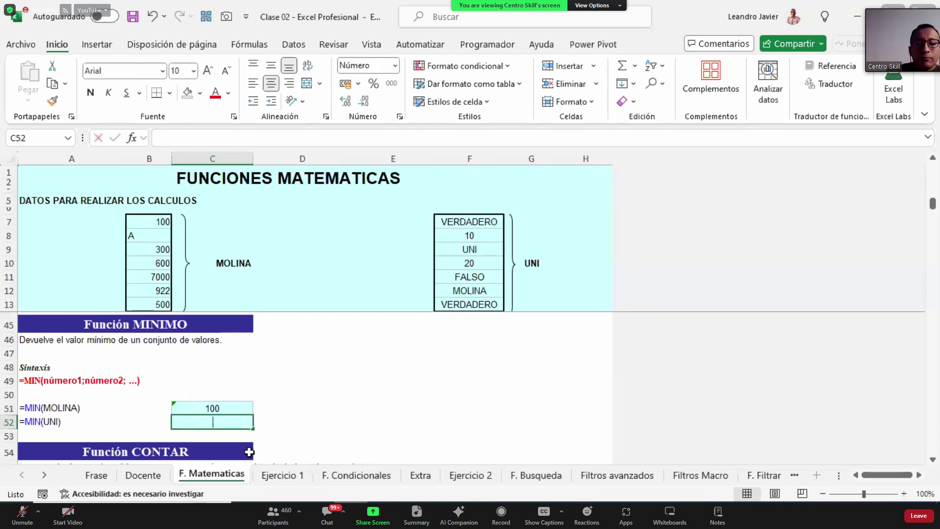
text(=MIN()
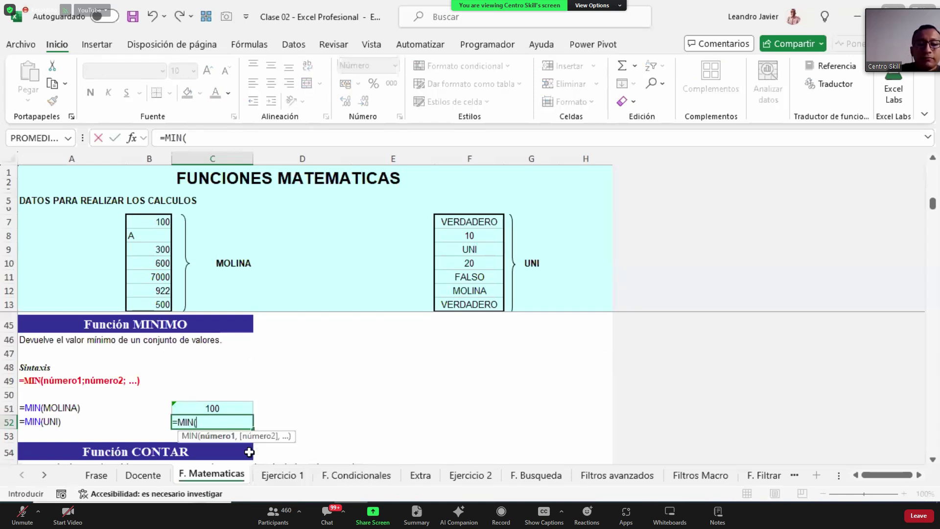
text(UNI))
key(Return)
key(Up)
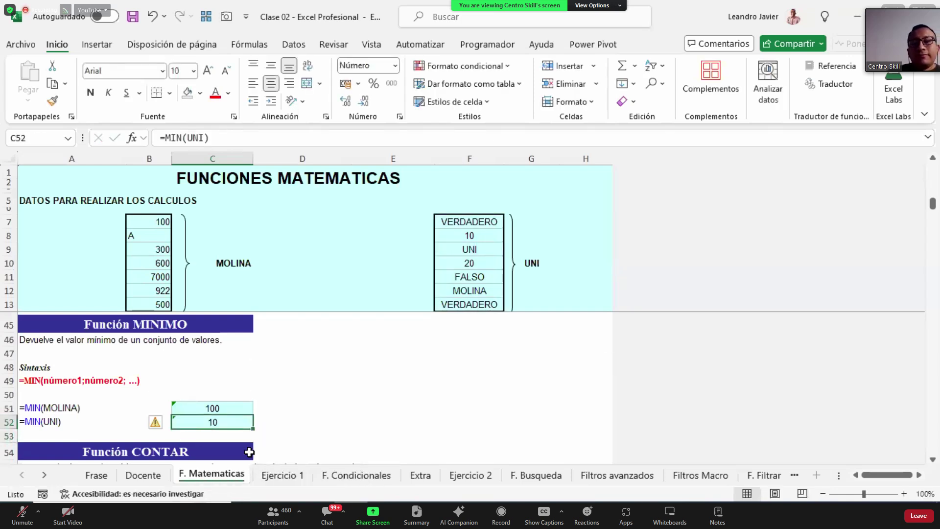
click(302, 394)
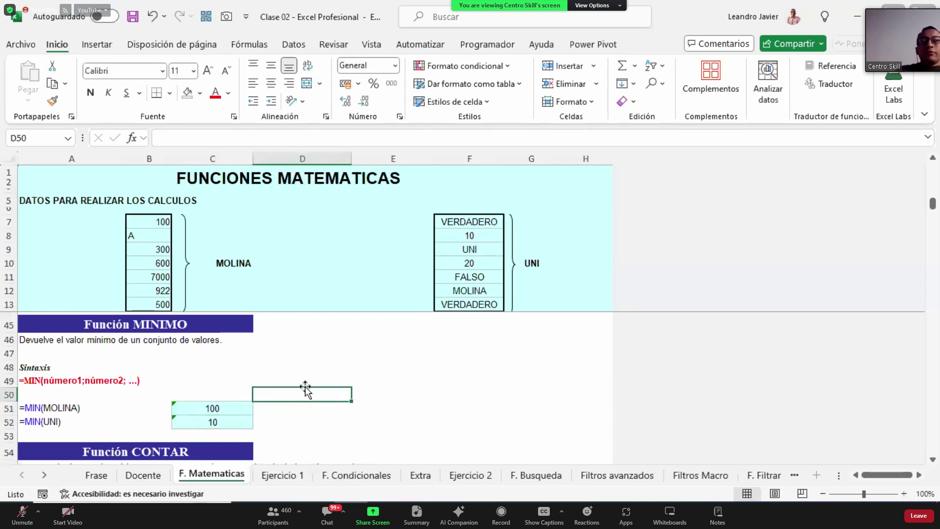
Scroll the lower pane down to the Función CONTAR section below the MINIMO results.
scroll(353, 343, down, 3)
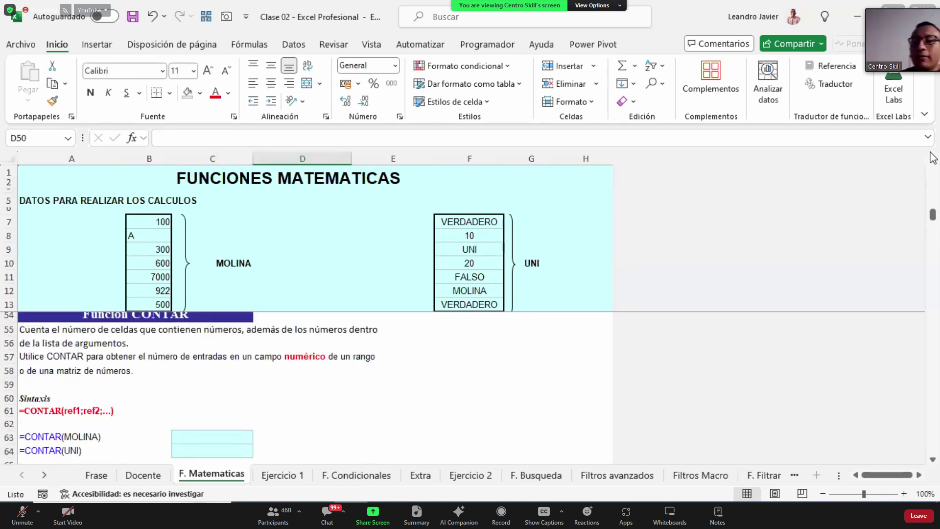
scroll(935, 167, up, 1)
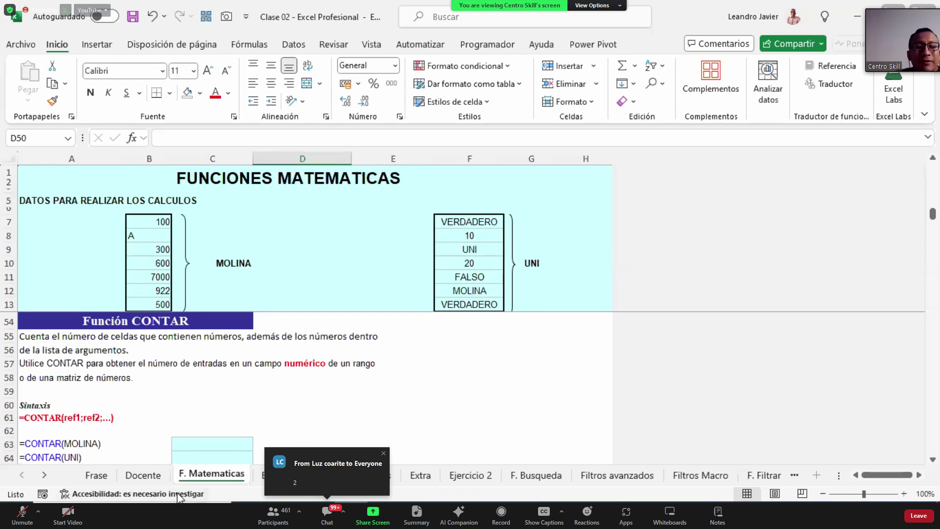
click(225, 443)
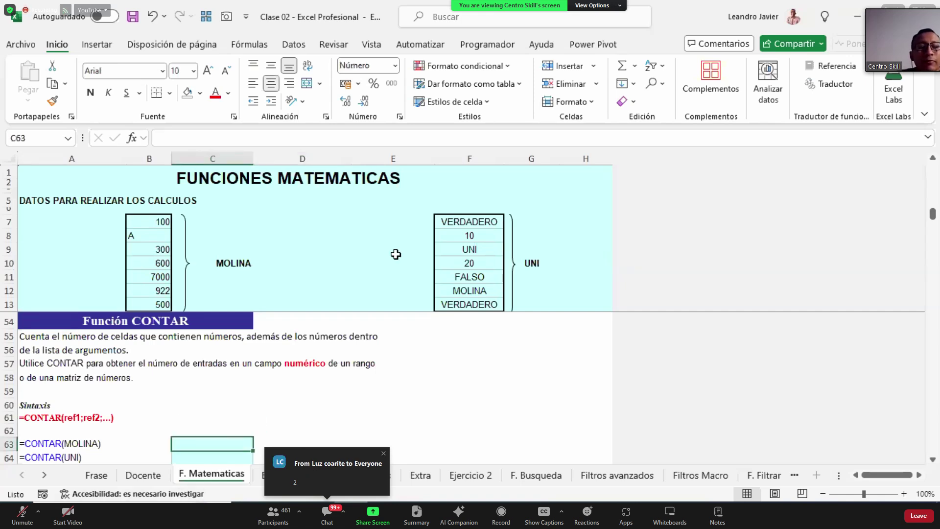
Enter =CONTAR(MOLINA) in C63, fixing the typo and extra parenthesis, returning 6.
text(=CONTR)
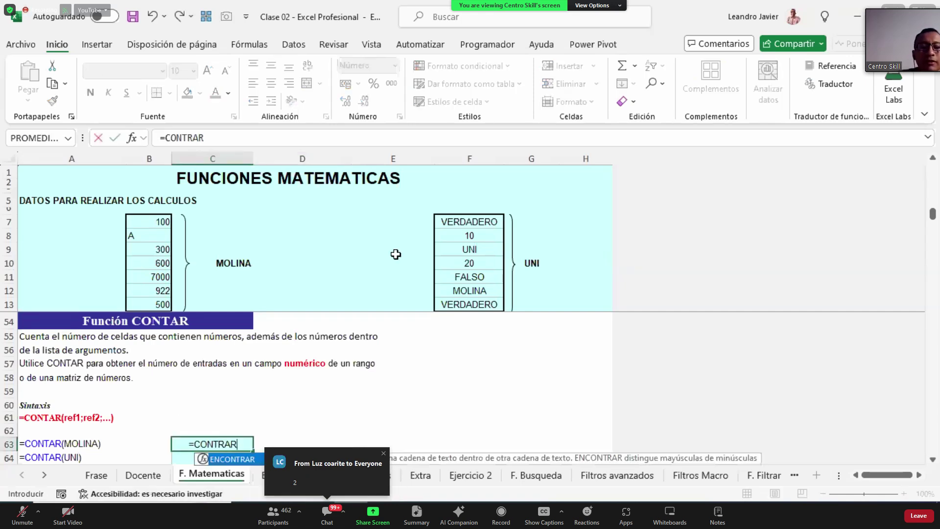
key(BackSpace)
text(AR)
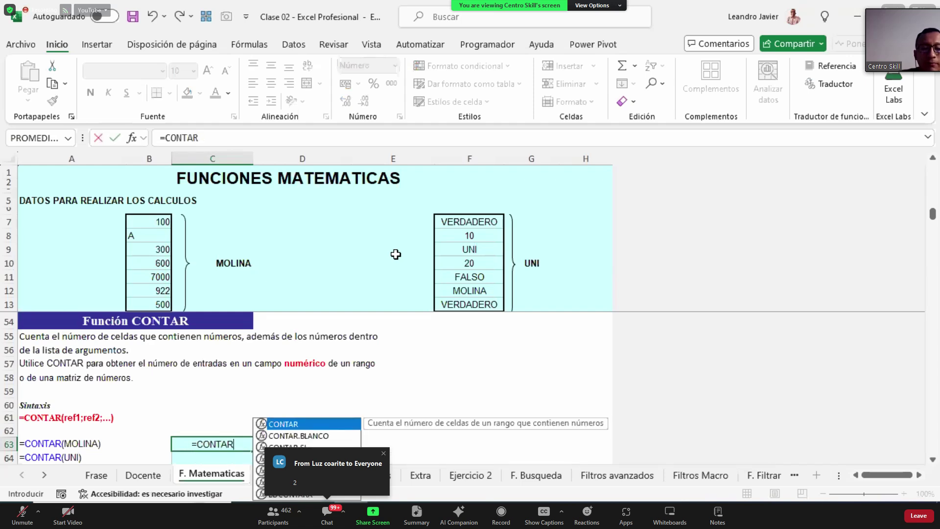
text((MOLINA()
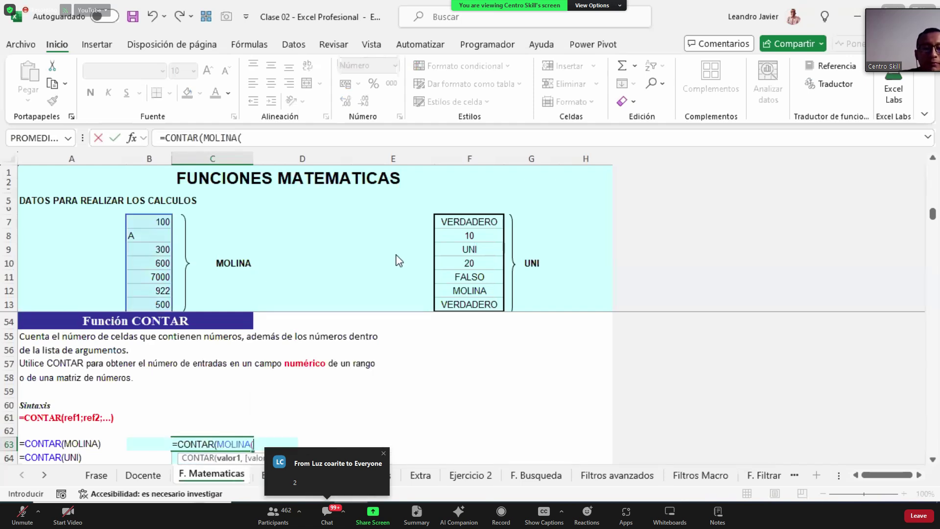
key(Return)
key(Return)
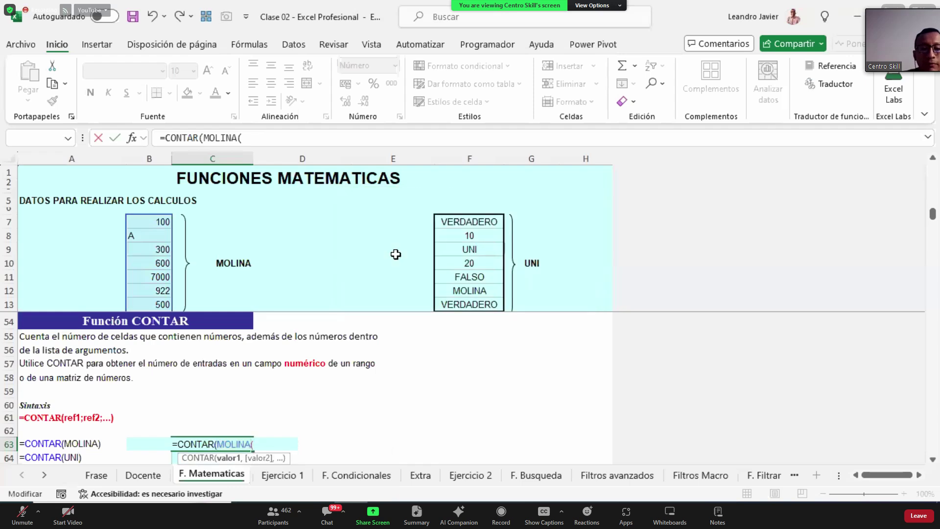
key(BackSpace)
text())
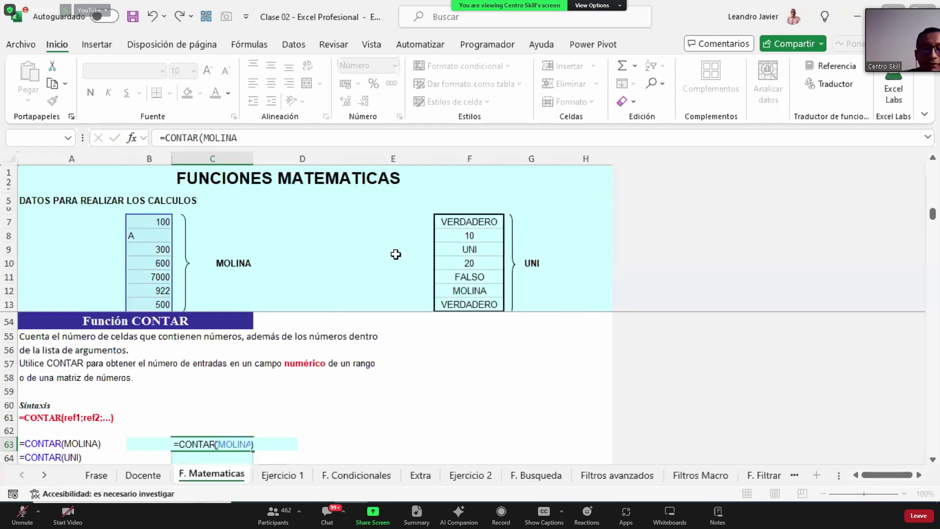
key(Return)
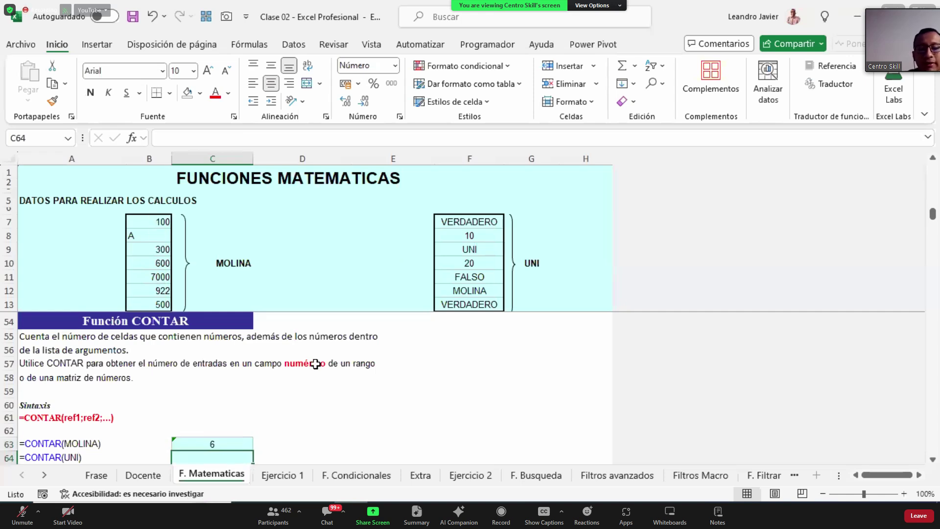
Enter =CONTAR(UNI) in C64, returning 2.
text(=CONTAR(UNI)
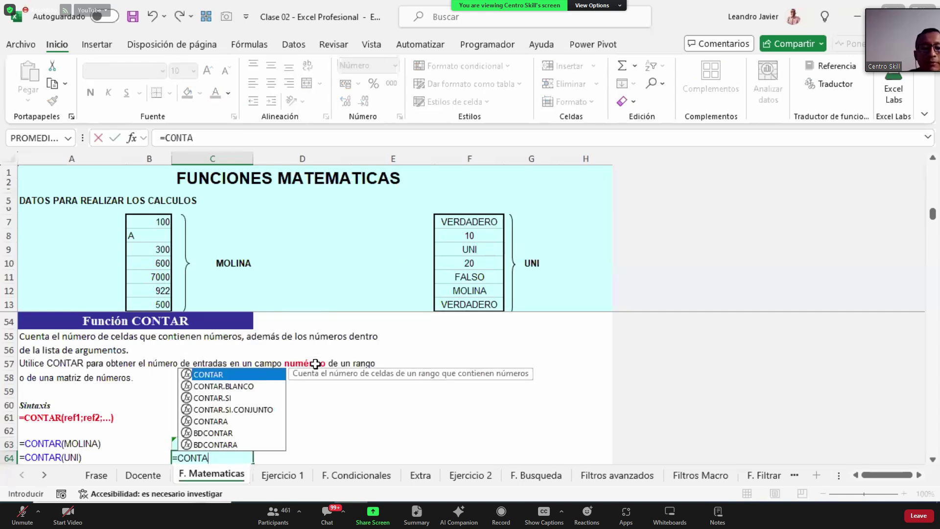
key(Tab)
text(UNI))
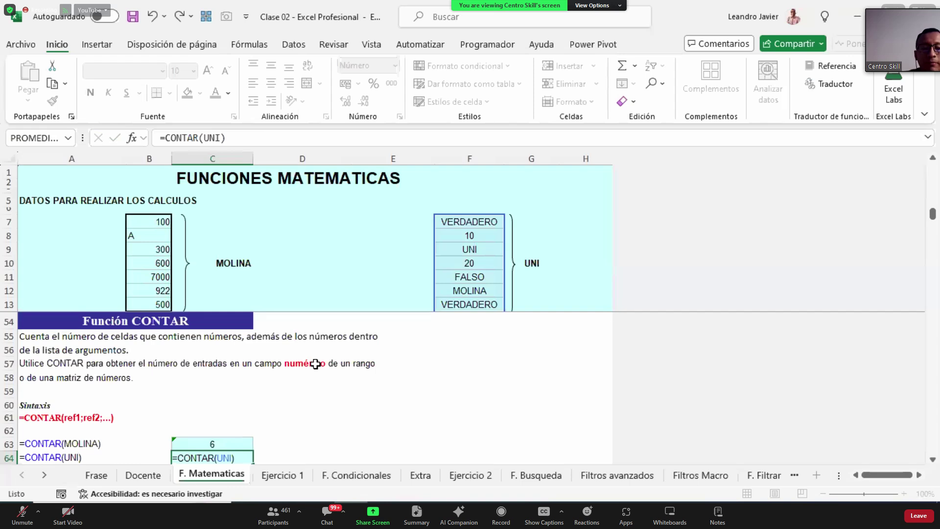
key(Return)
key(Up)
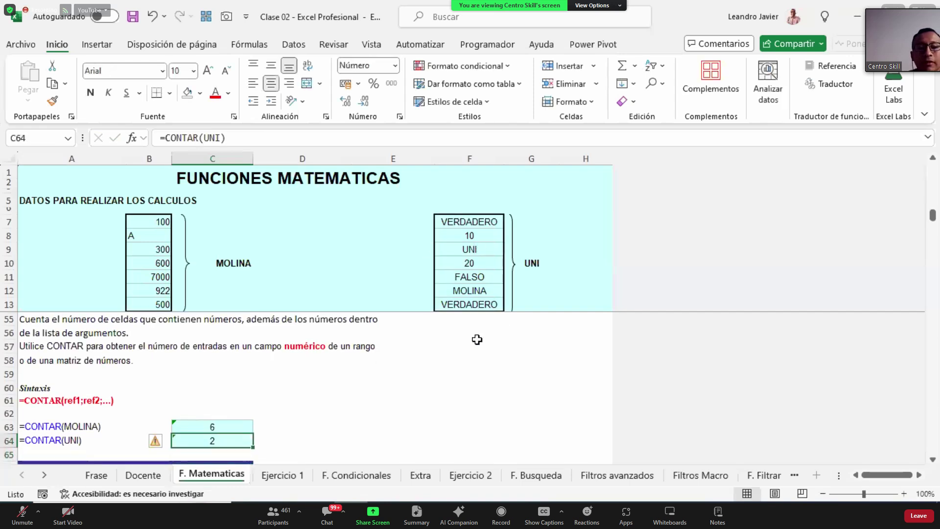
Enter =CONTARA(MOLINA) in C73 and =CONTARA(UNI) in C74, both returning 7.
scroll(236, 415, down, 3)
click(228, 431)
text(=CONTARA()
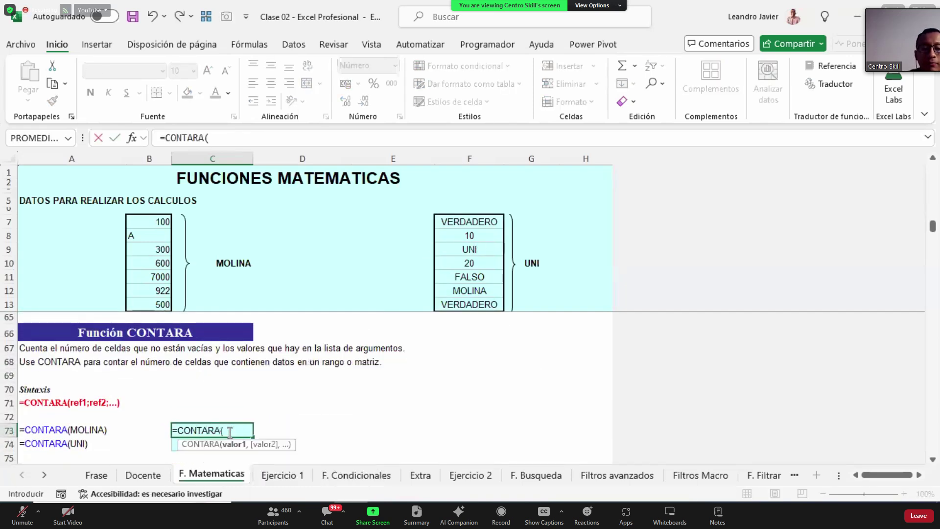
text(MOLINA))
key(Return)
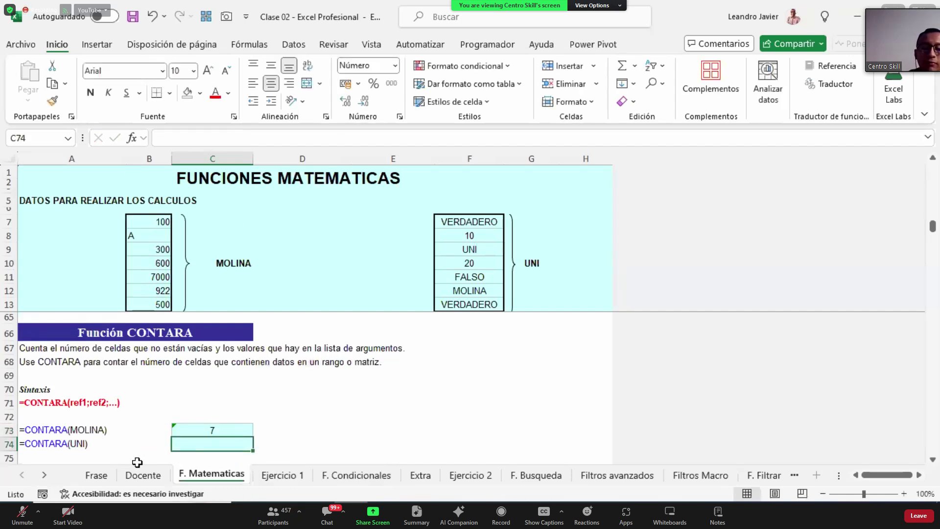
text(=CONTARA(UN)
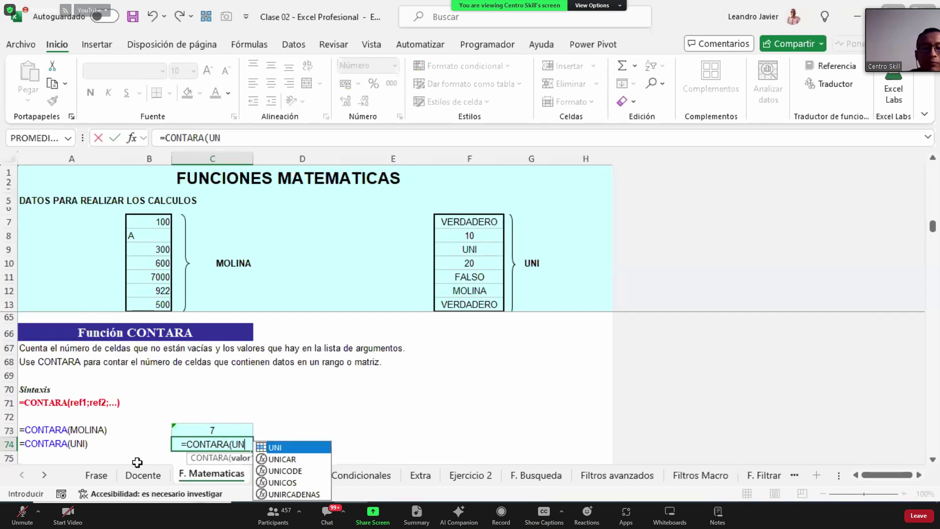
text(I))
key(ctrl+Return)
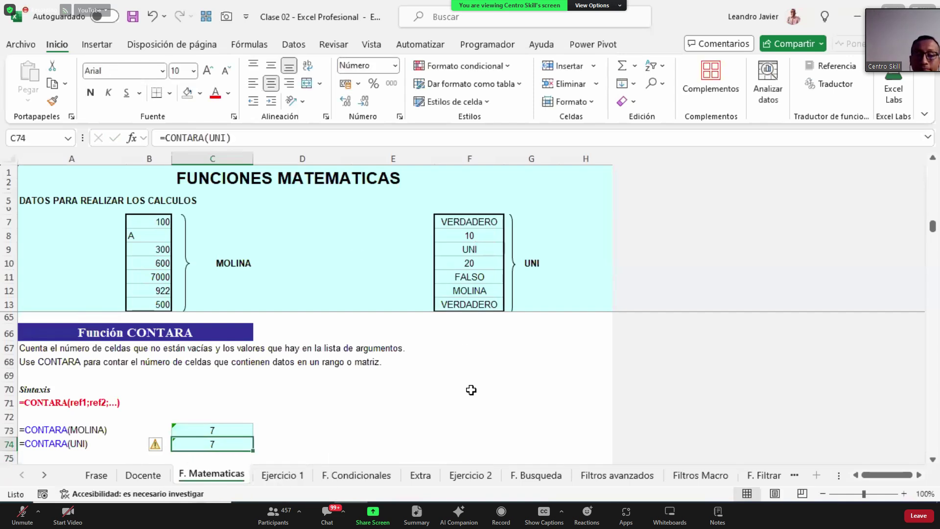
click(438, 391)
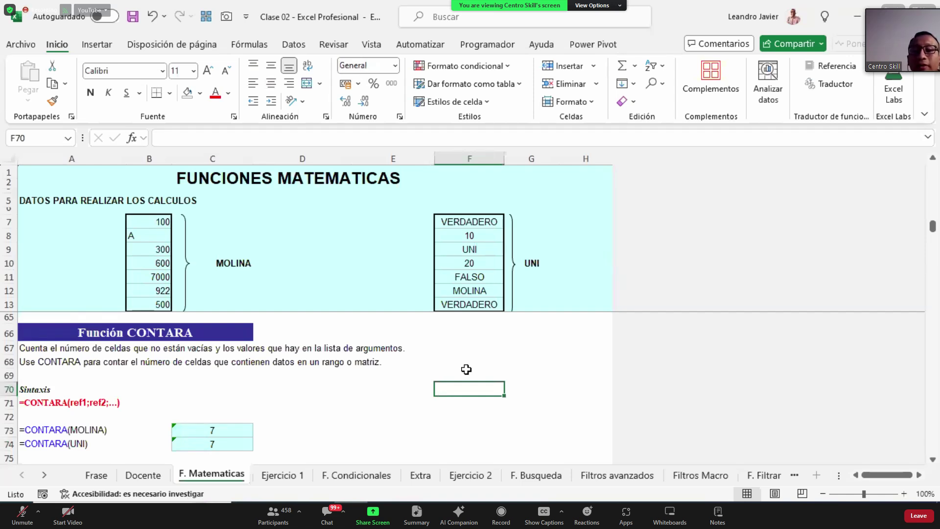
Enter =CONTAR.BLANCO(F67:F69) in F70, returning 3 blank cells.
text(=CONT)
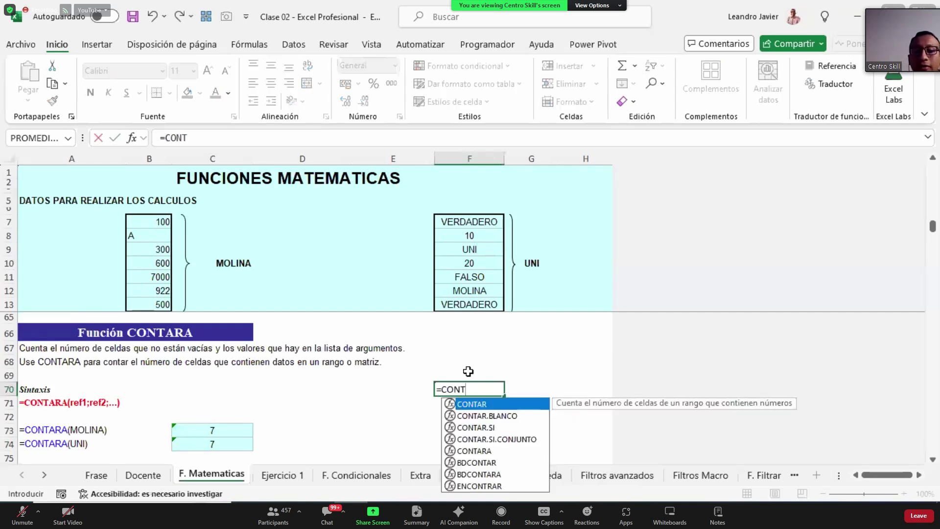
key(Down)
key(Tab)
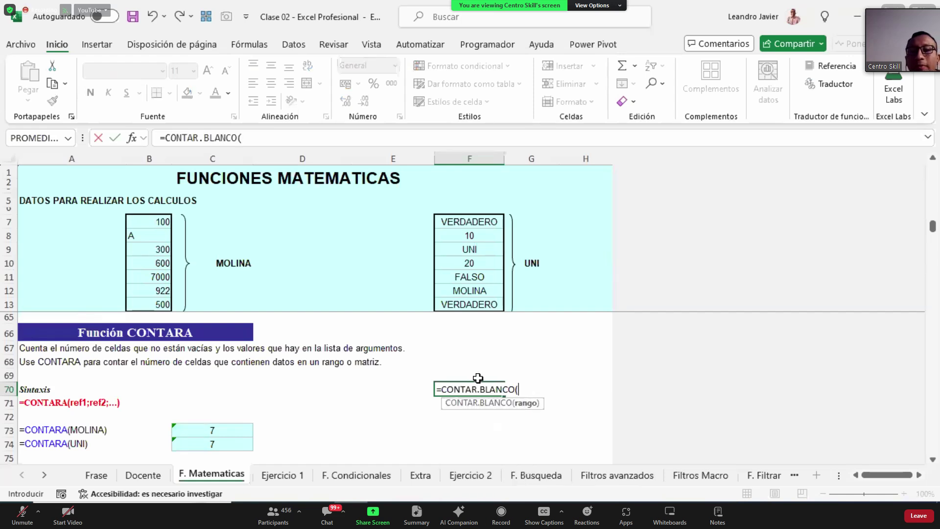
drag(487, 349, 504, 374)
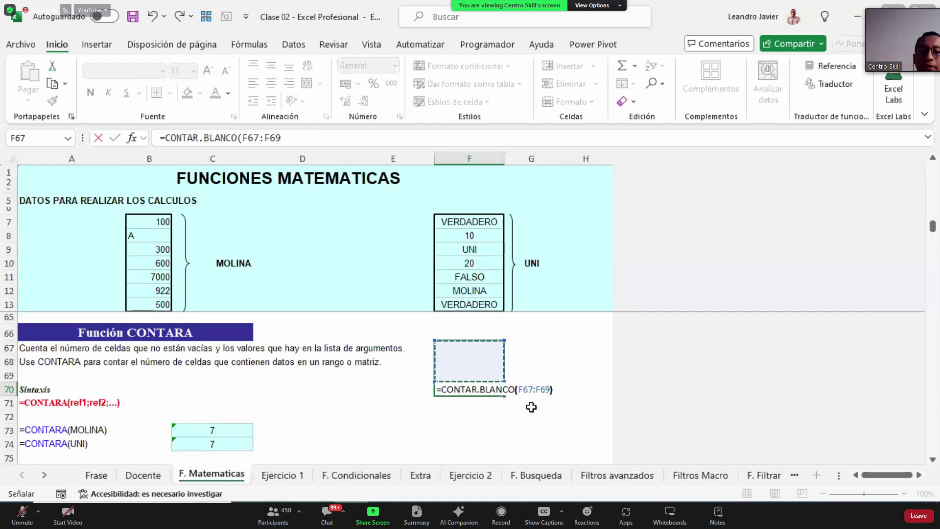
text())
key(Return)
key(Up)
Review the F70 formula's F67:F69 range, then scroll down to Función K.ESIMO.MENOR.
key(F2)
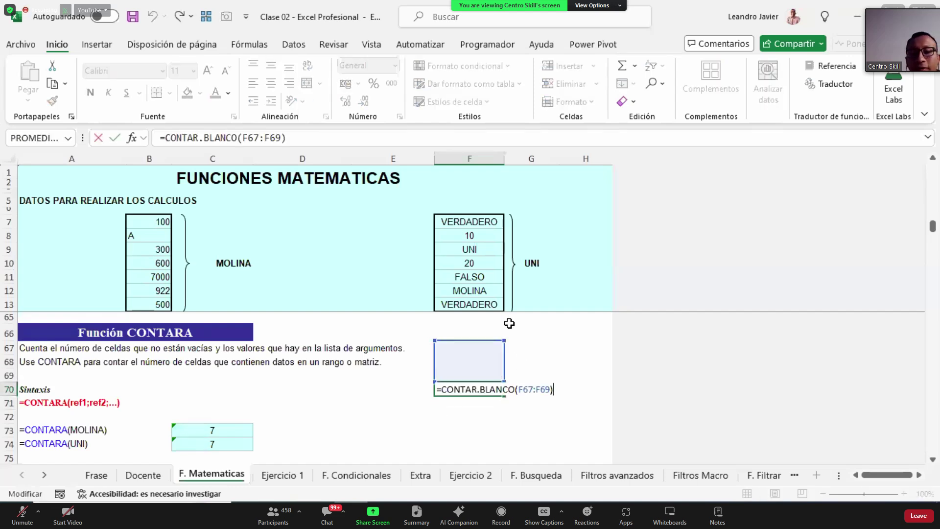
key(Escape)
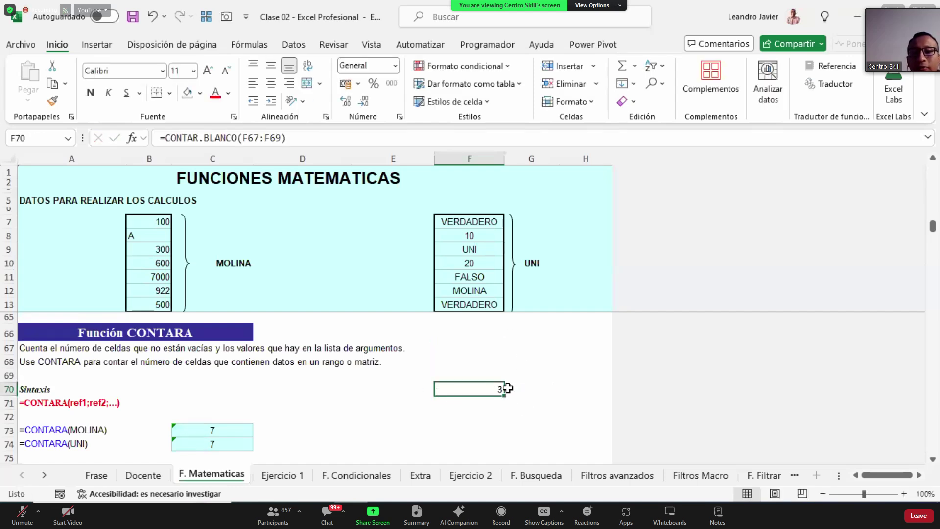
key(F2)
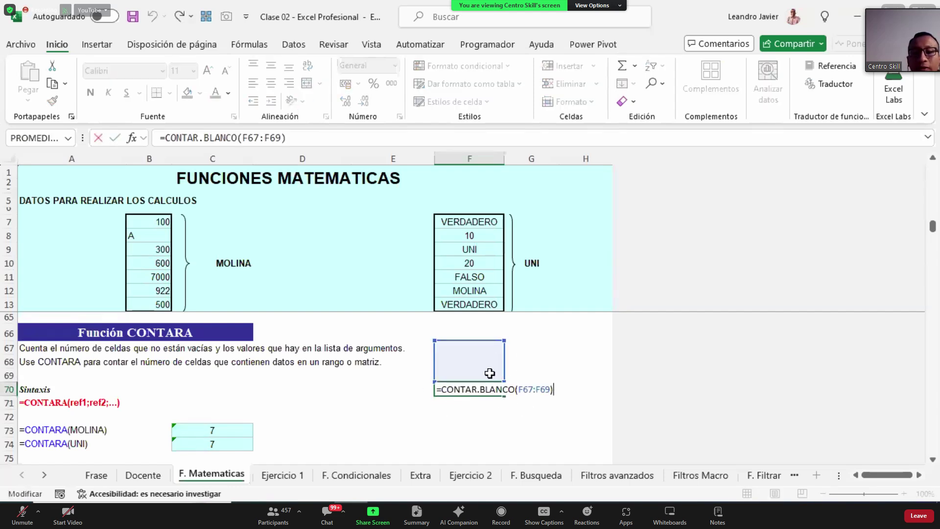
key(Escape)
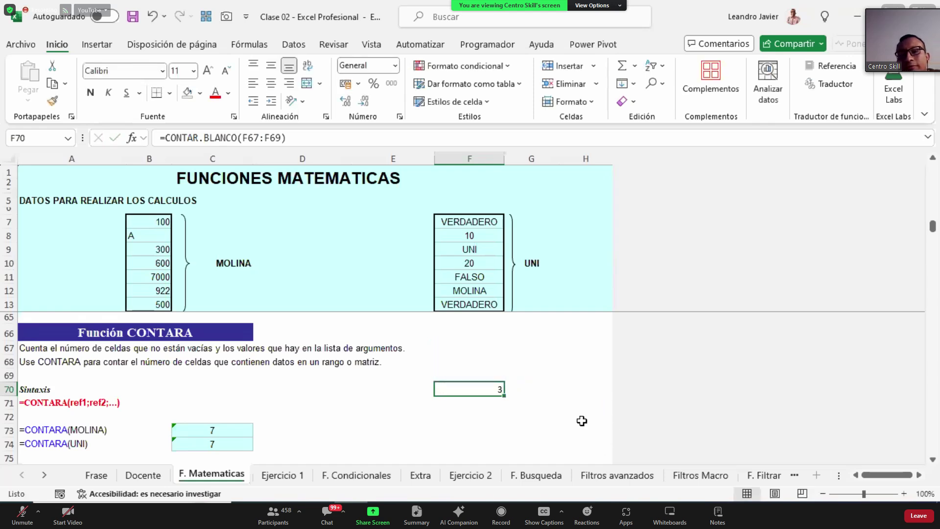
click(353, 408)
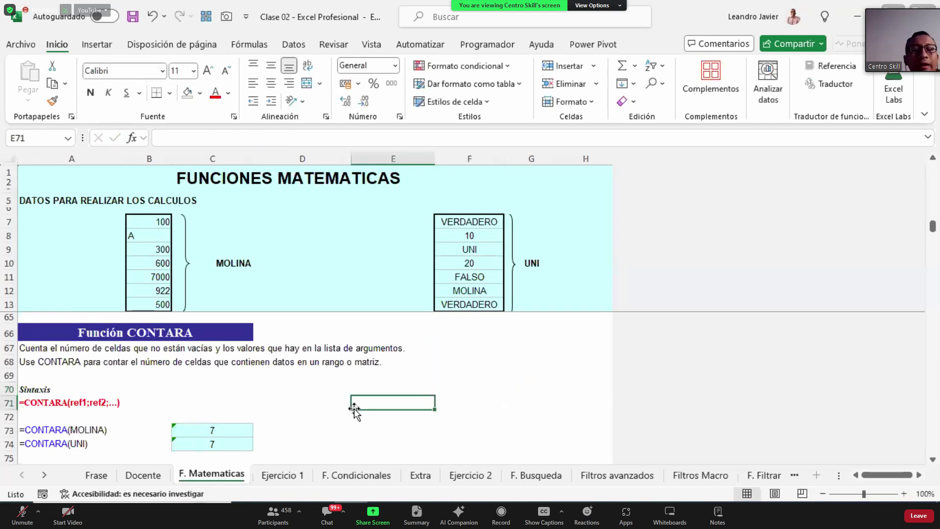
scroll(355, 409, down, 3)
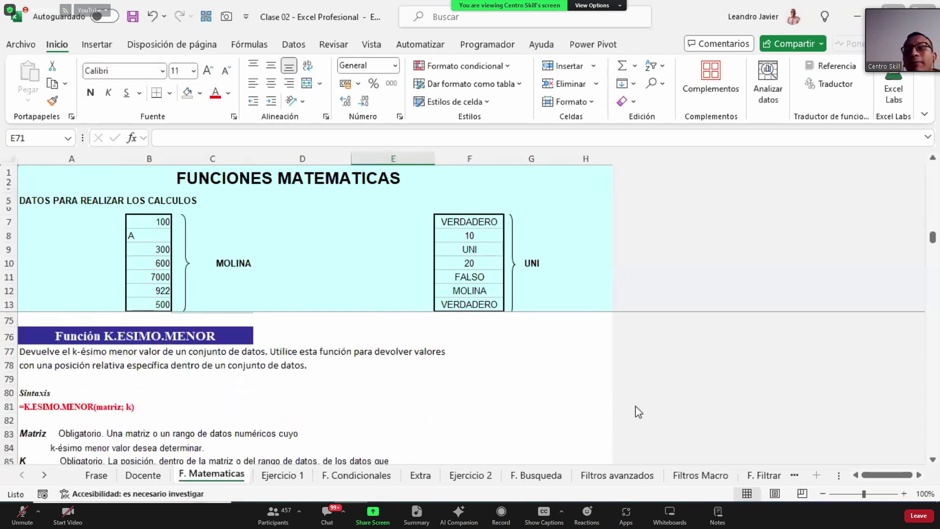
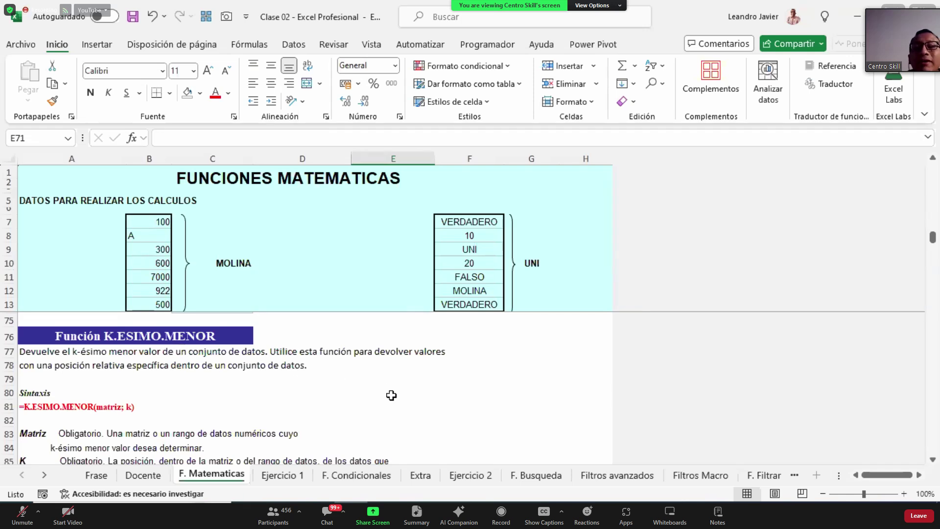
Select C89 and scroll so the K.ESIMO.MENOR practice rows 89–90 are visible.
click(423, 396)
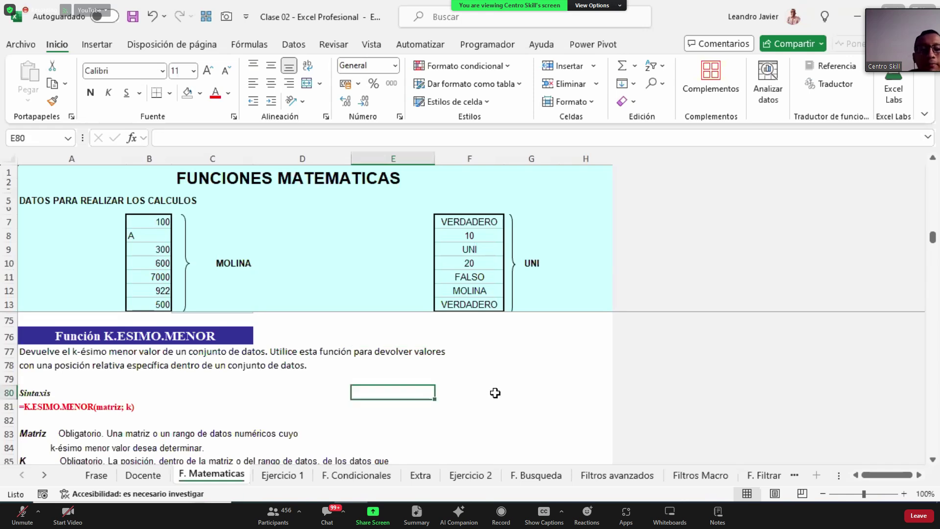
scroll(495, 393, down, 3)
scroll(497, 394, up, 1)
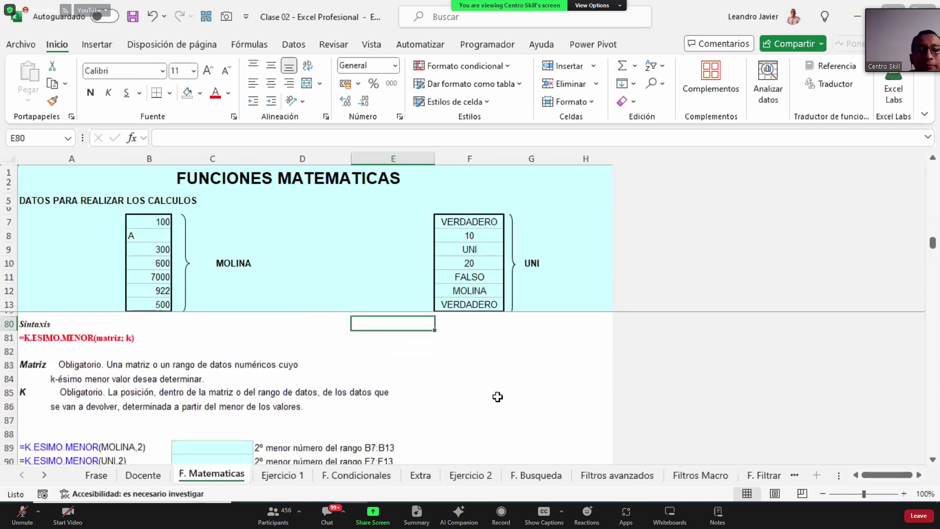
click(250, 446)
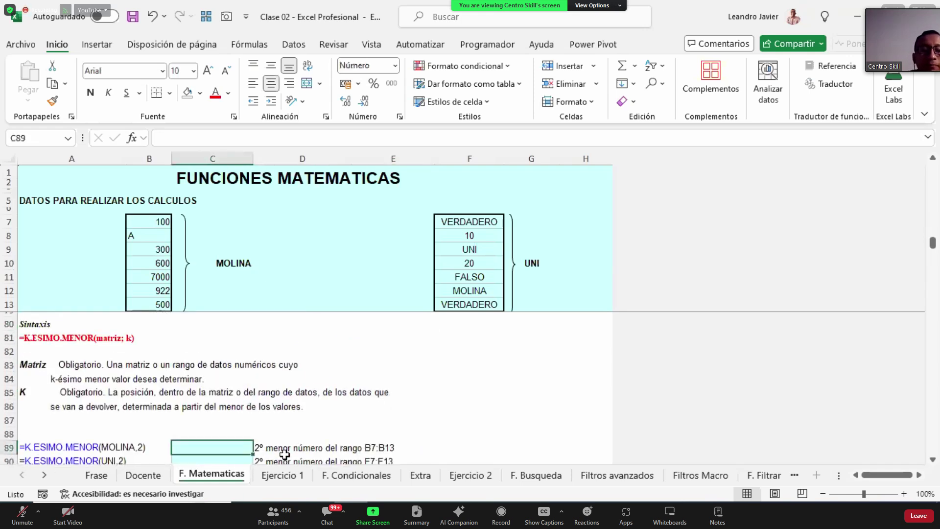
scroll(935, 458, down, 1)
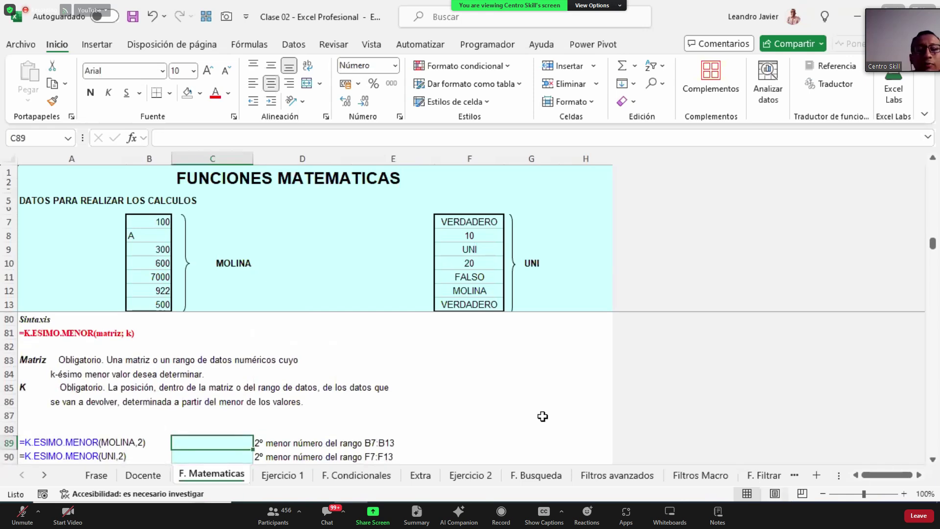
click(932, 459)
click(932, 460)
Enter =K.ESIMO.MENOR(MOLINA,1) in C89 after comparing the K.ESIMO.MENOR and K.ESIMO.MAYOR descriptions.
text(=K)
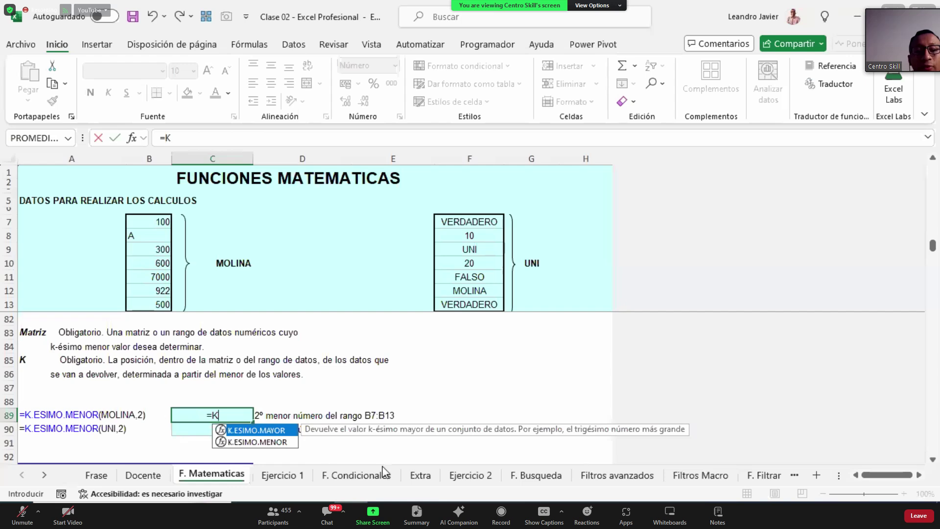
click(282, 442)
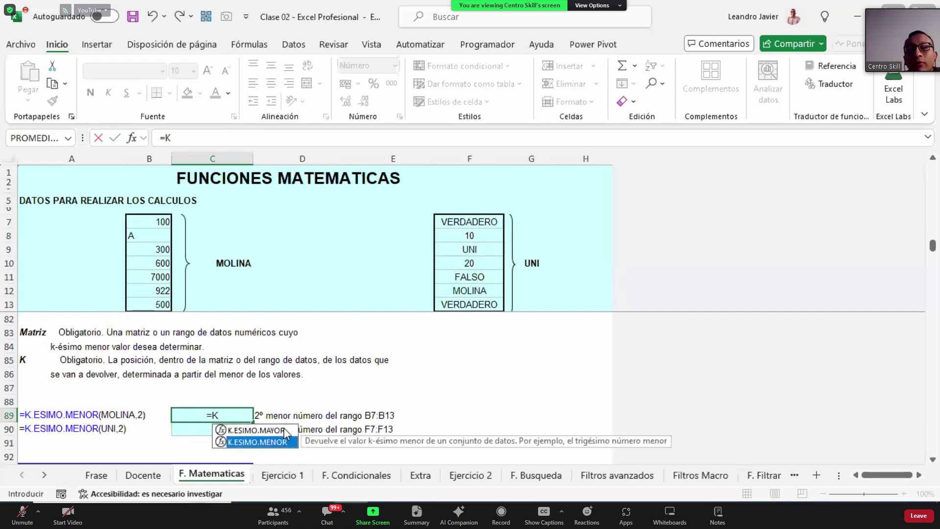
click(279, 431)
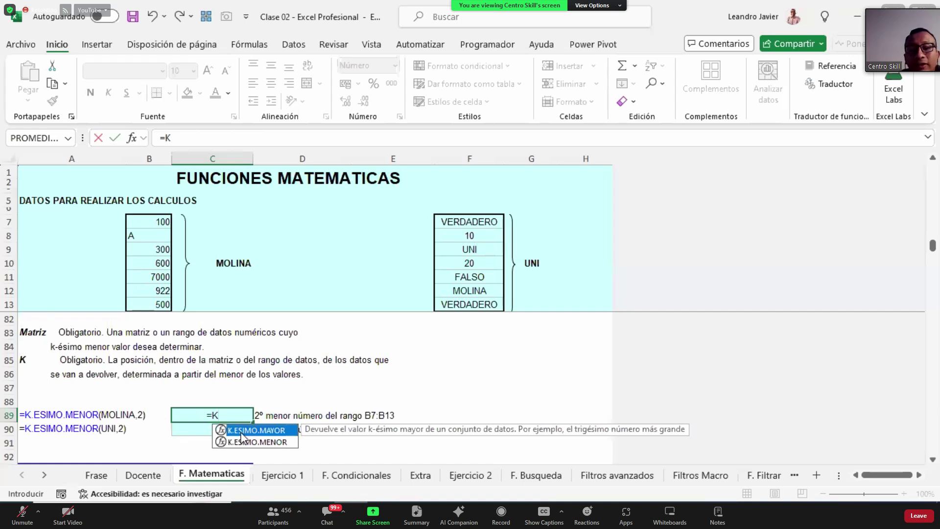
click(274, 444)
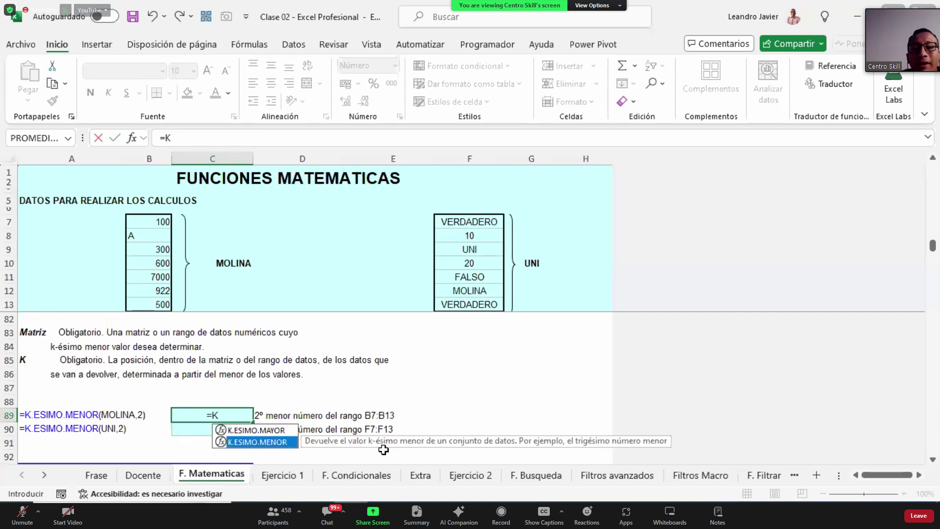
double_click(285, 443)
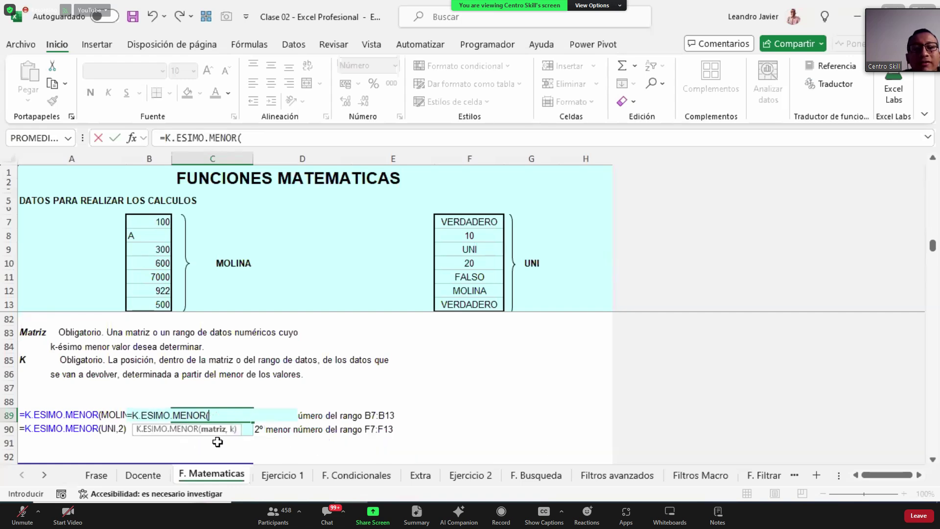
text(MO)
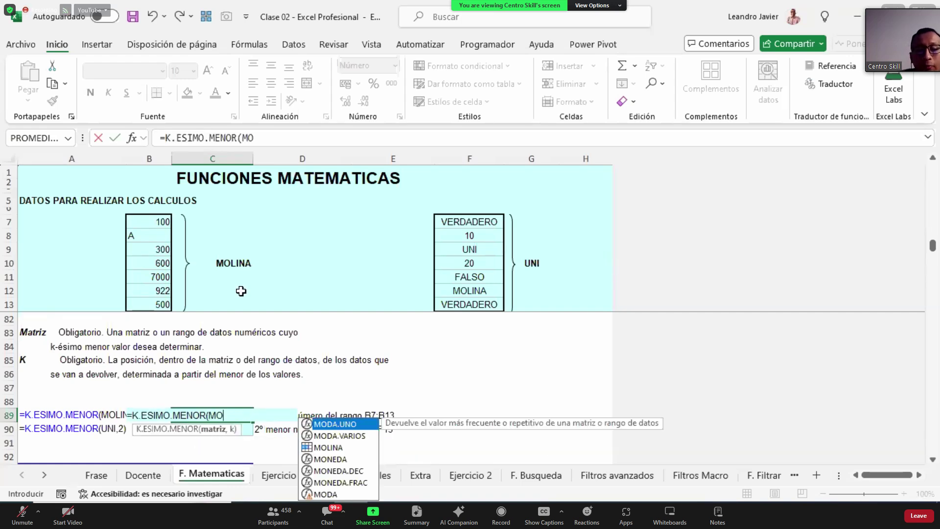
text(LINA,)
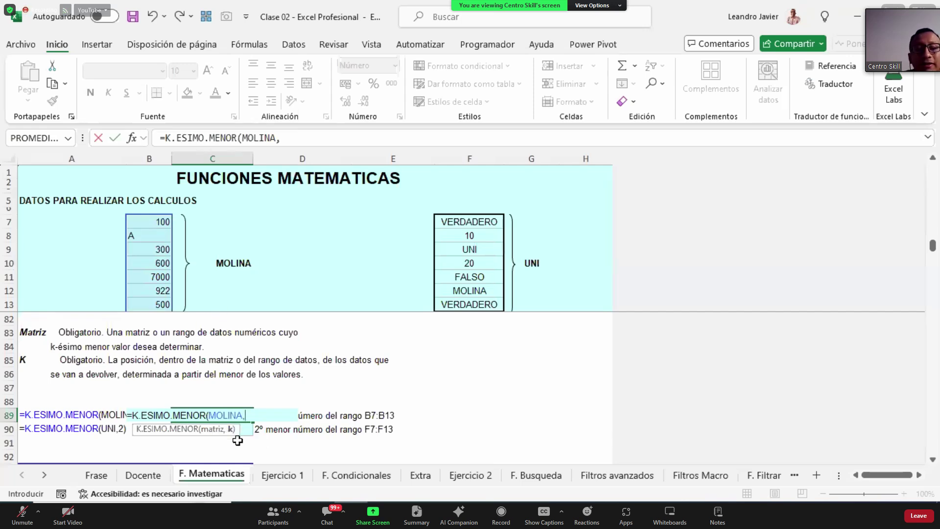
text(1)
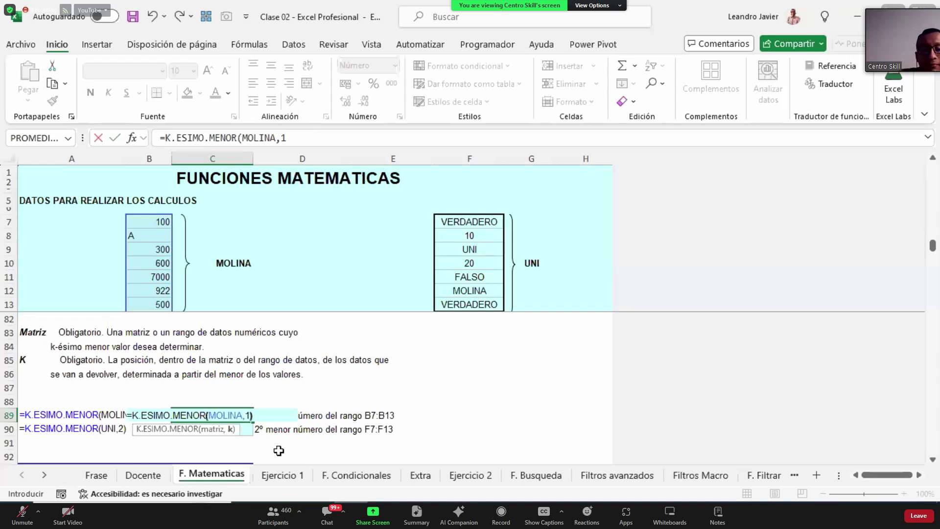
key(ctrl+Return)
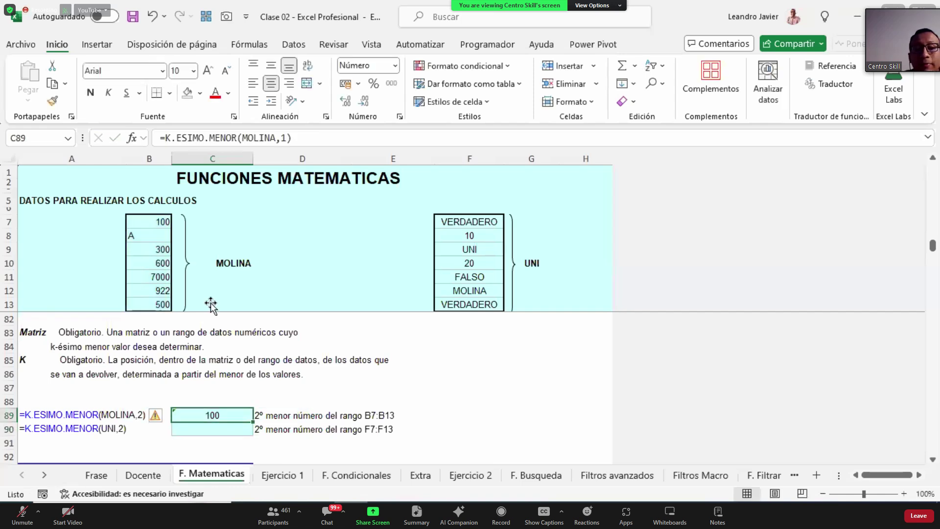
Change the k argument in C89 to 3 and check the resulting MOLINA value 500.
click(283, 138)
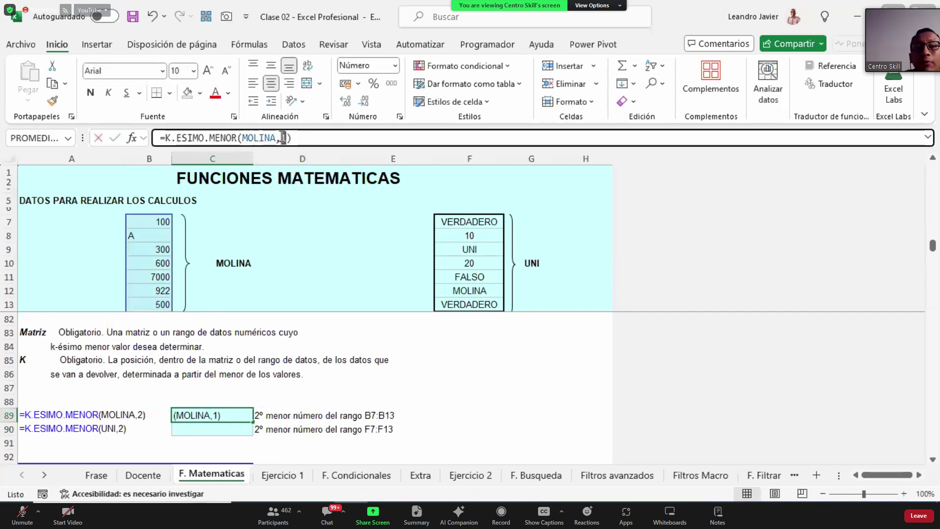
text(3)
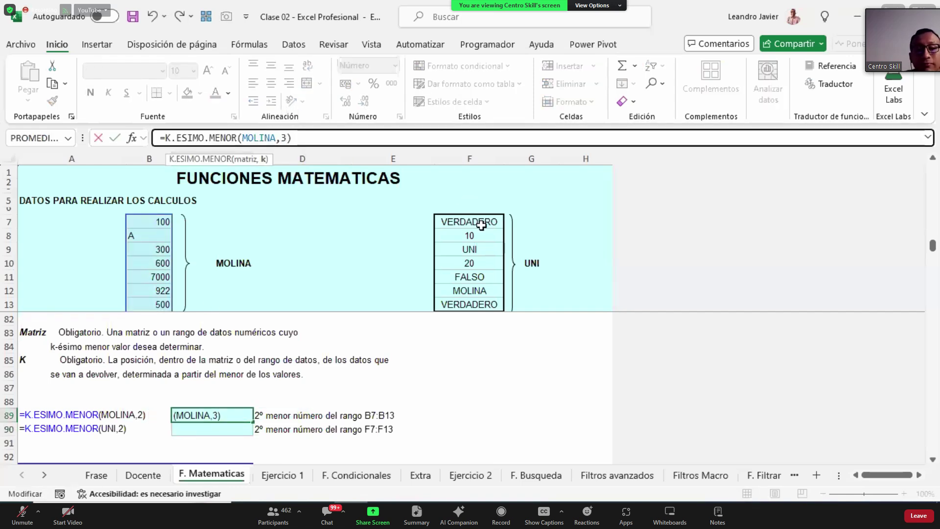
key(Return)
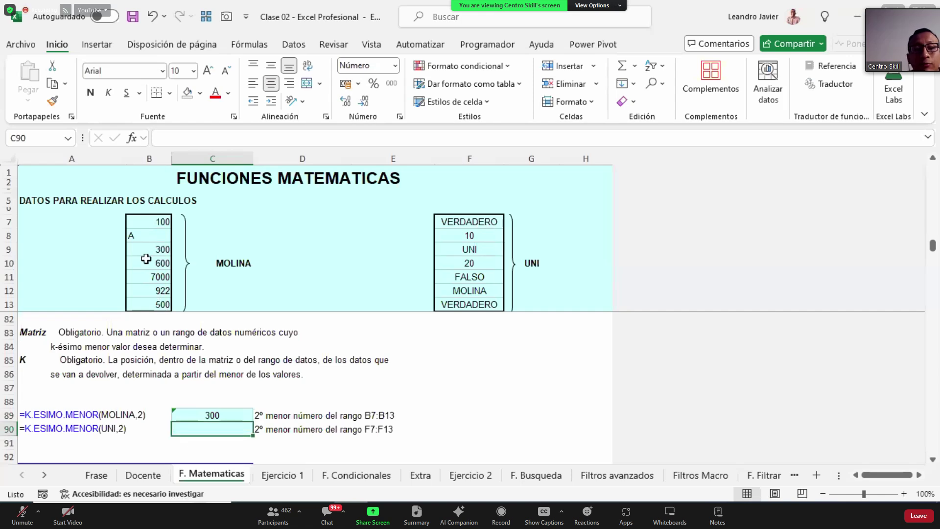
click(218, 416)
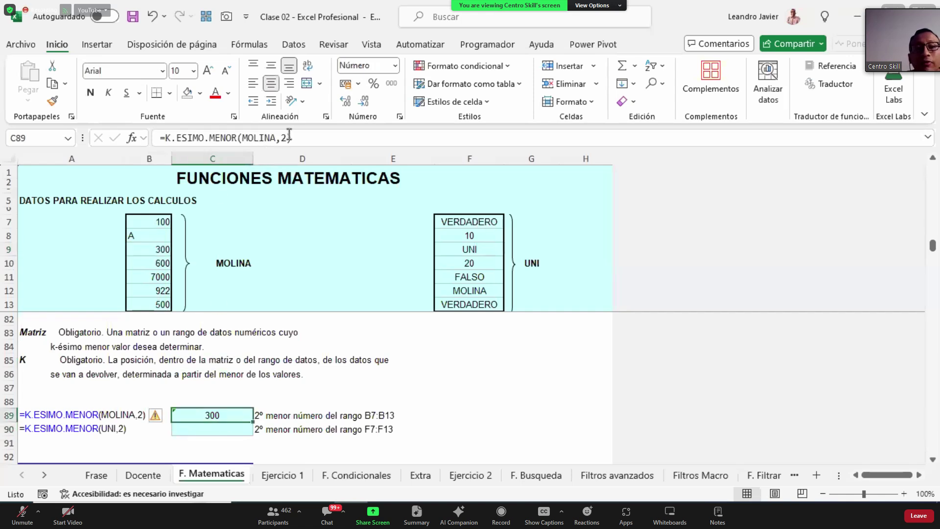
click(317, 138)
key(BackSpace)
key(BackSpace)
text(3))
key(ctrl+Return)
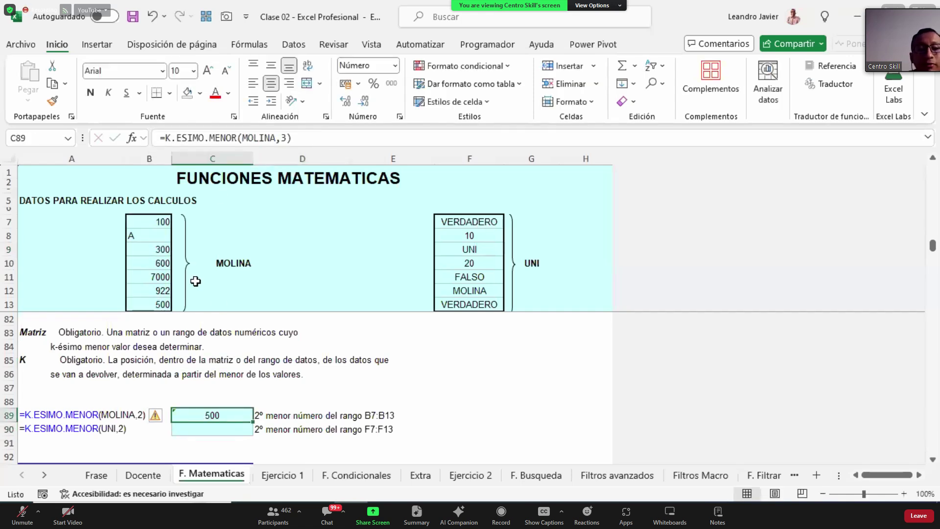
click(164, 304)
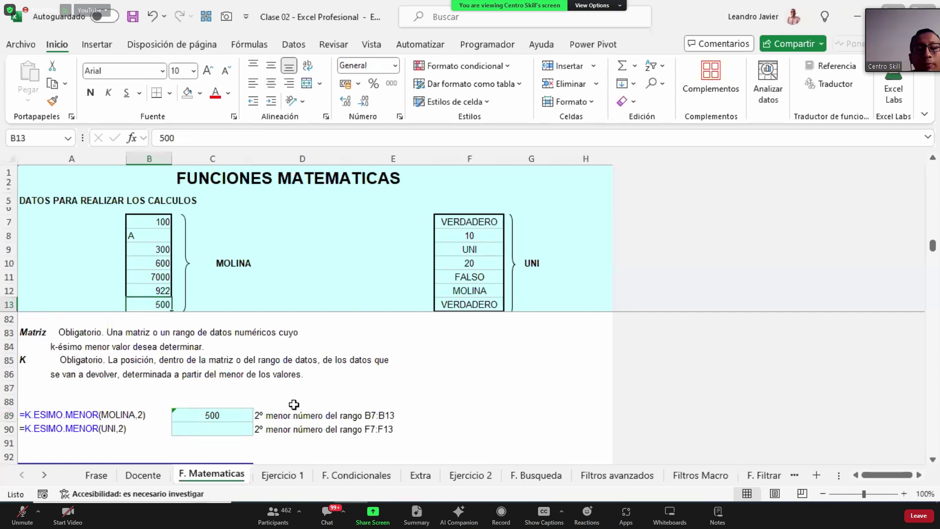
Set C89's k argument to 2 so it returns 300.
click(221, 418)
click(287, 138)
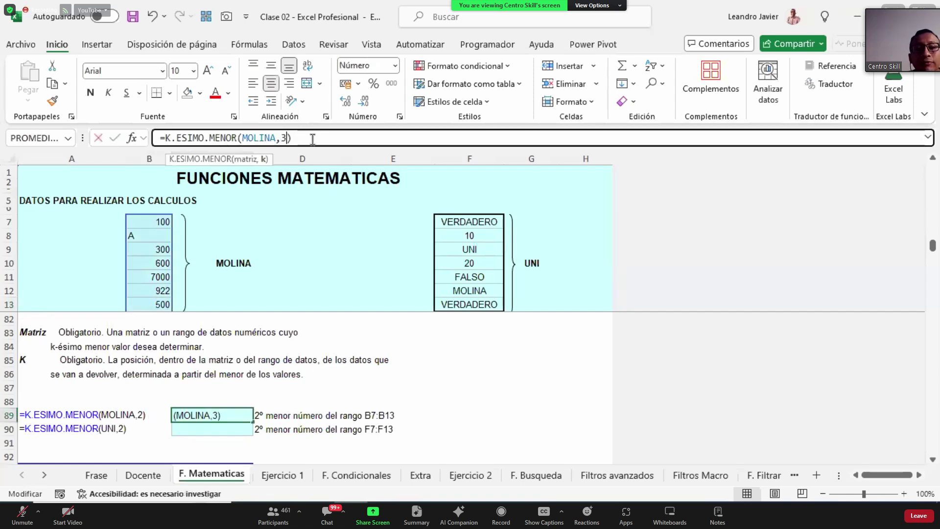
key(BackSpace)
text(2)
key(Return)
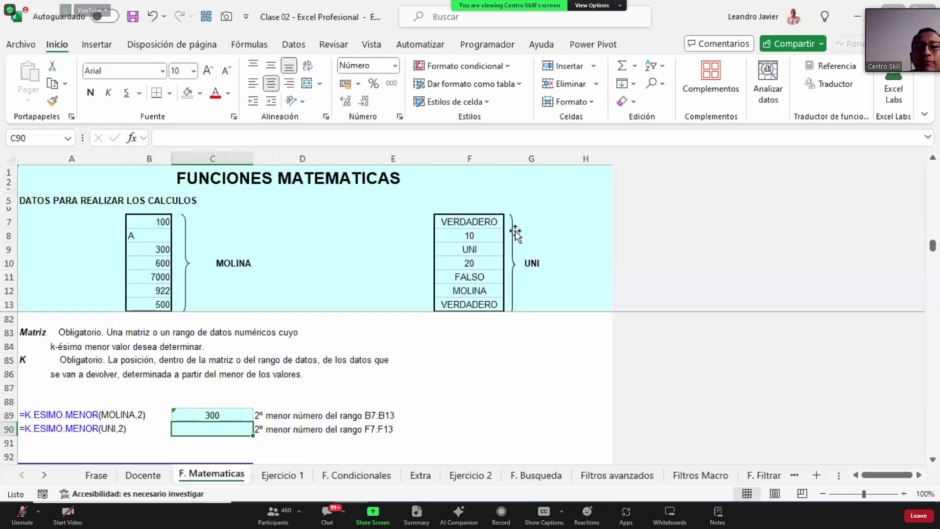
Enter =K.ESIMO.MENOR(UNI,2) in C90 and confirm it returns 20 from the UNI list.
click(486, 237)
click(497, 265)
click(233, 431)
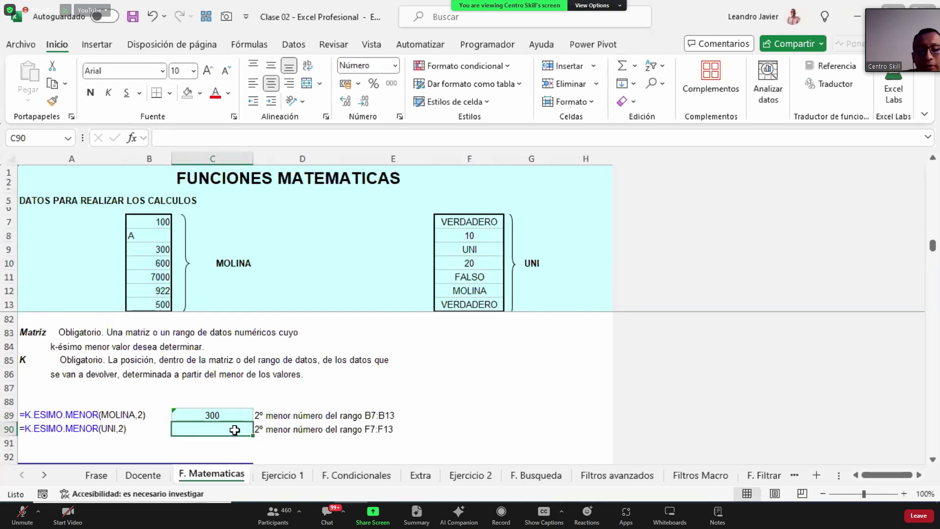
text(=K)
key(Down)
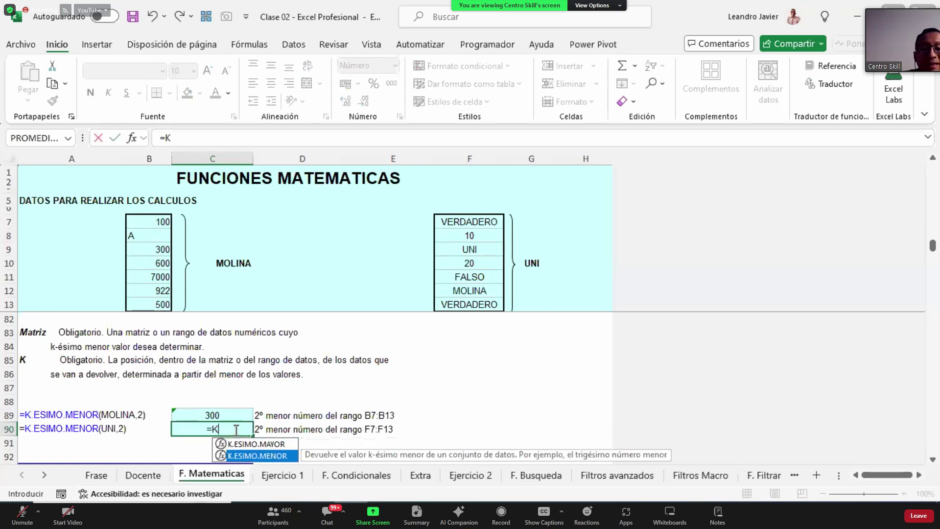
key(Tab)
text(UNI)
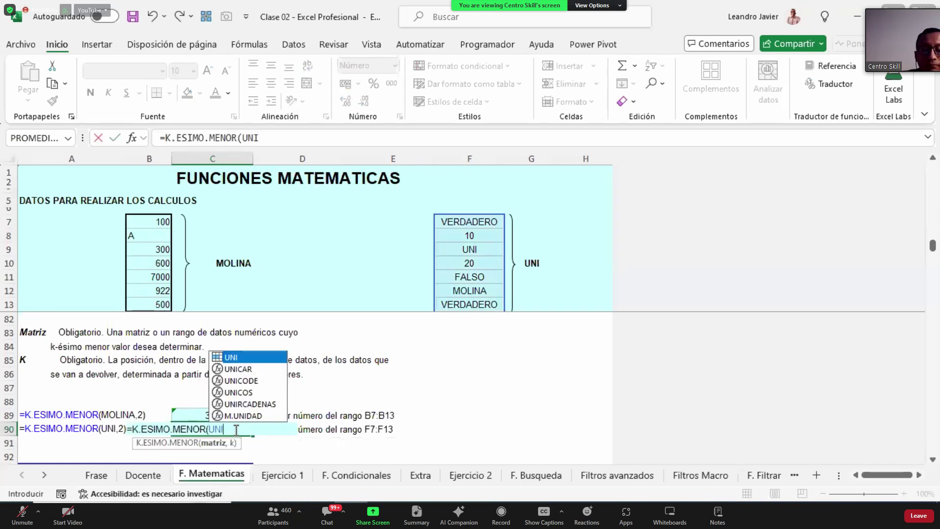
key(Return)
key(Return)
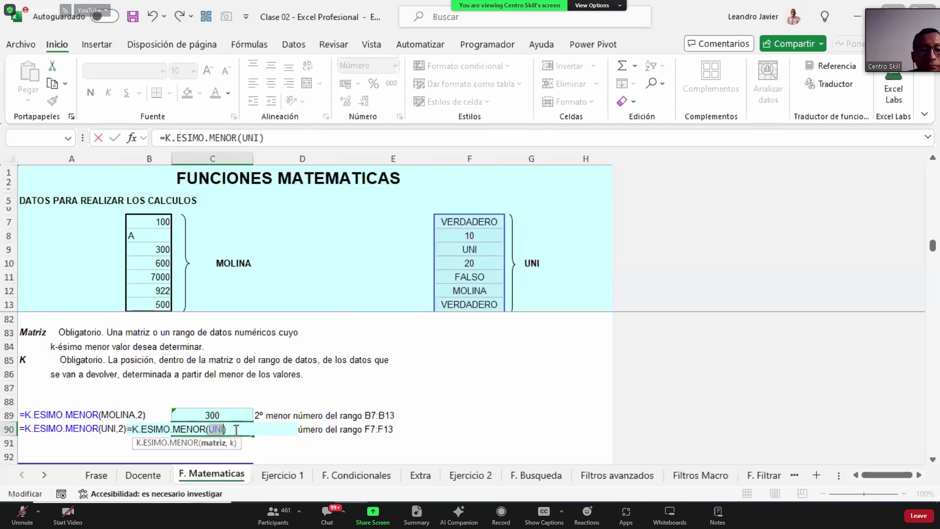
key(Right)
text(,2)
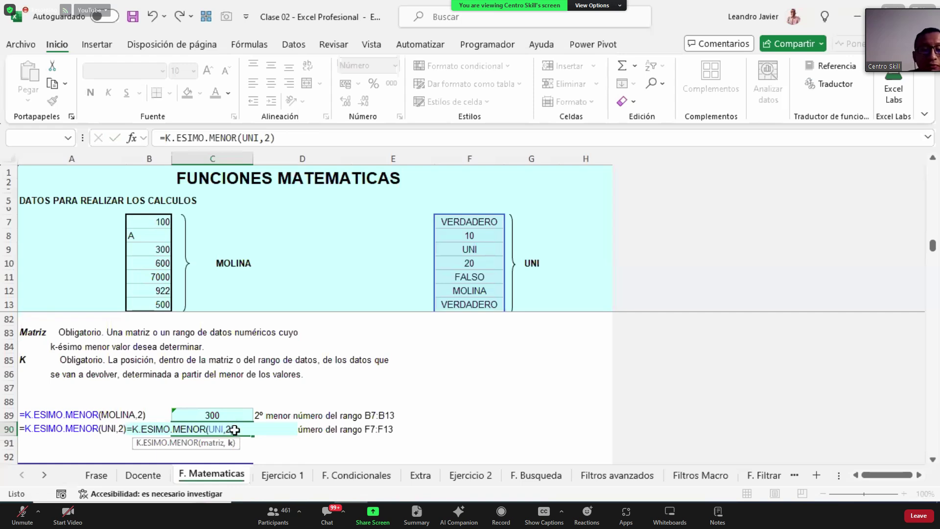
key(ctrl+Return)
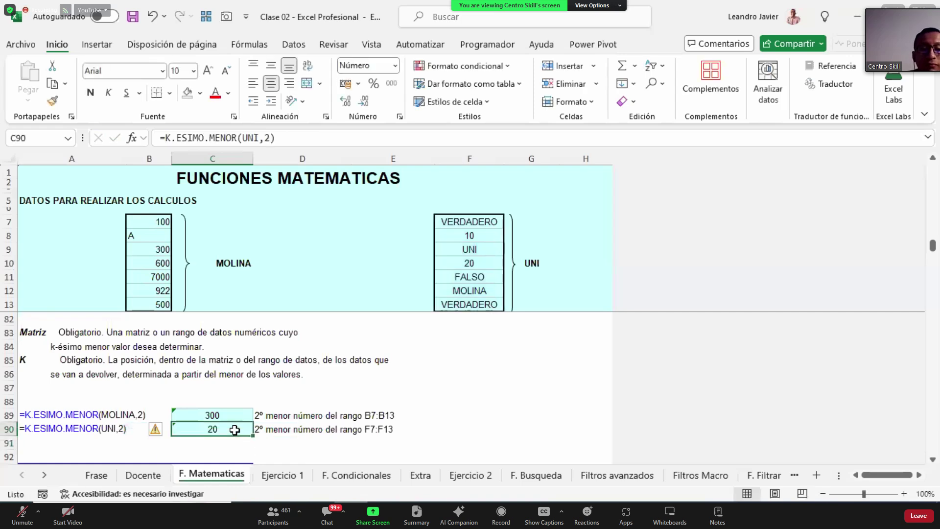
click(489, 261)
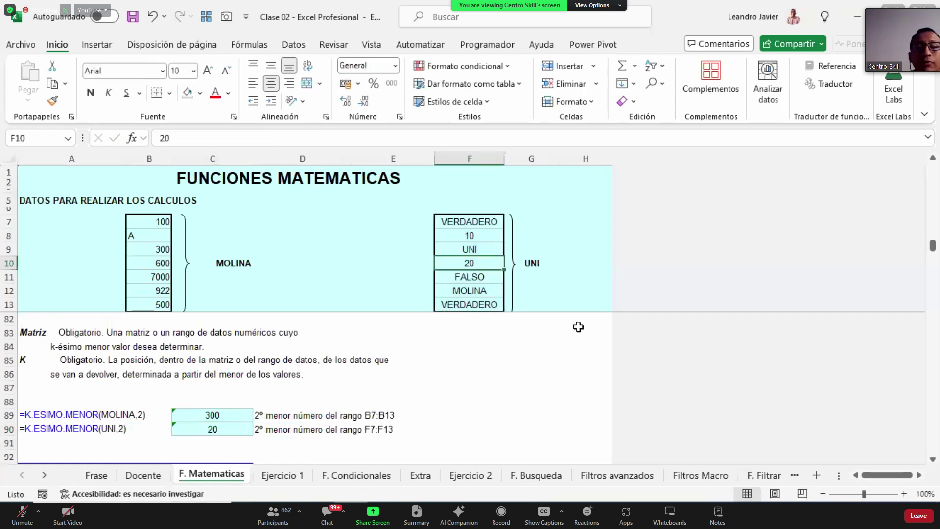
Enter =K.ESIMO.MAYOR(MOLINA,4) in C108, returning 500 as the fourth-largest MOLINA value.
scroll(405, 388, down, 3)
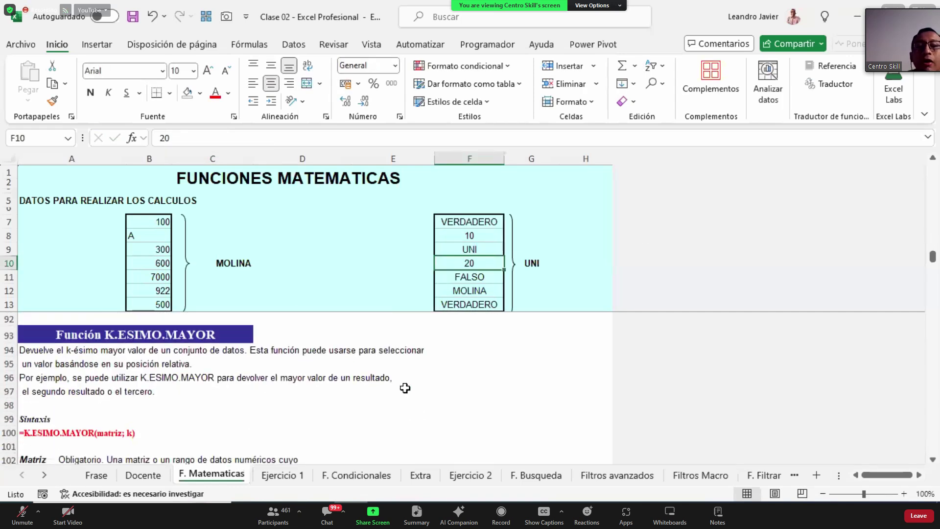
scroll(405, 388, down, 1)
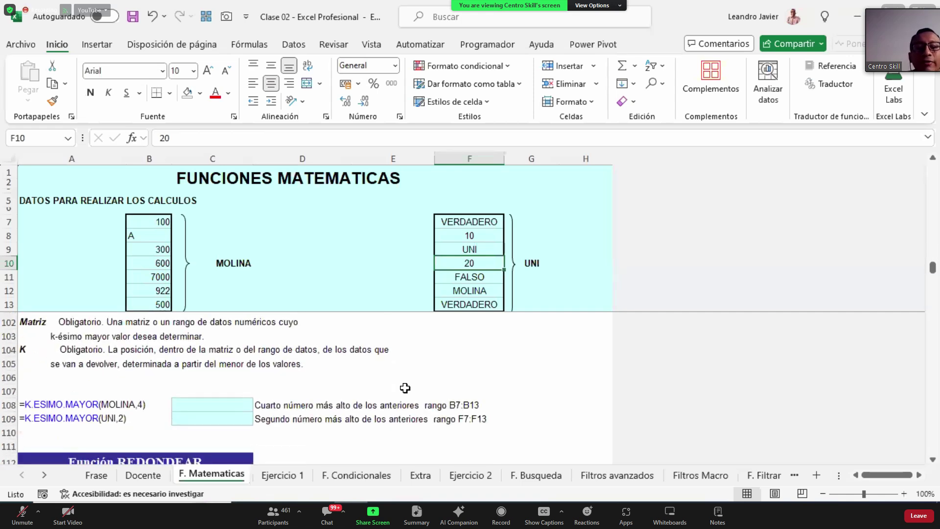
click(234, 409)
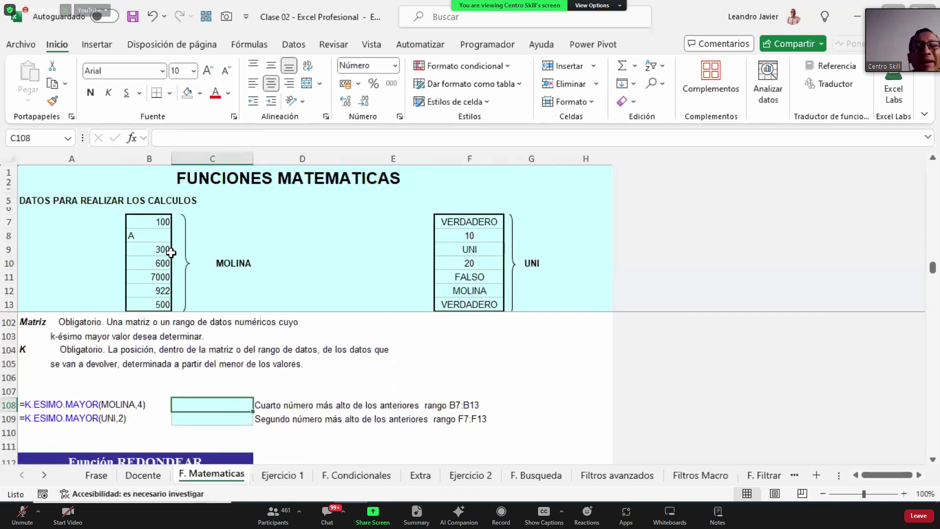
click(136, 279)
click(136, 293)
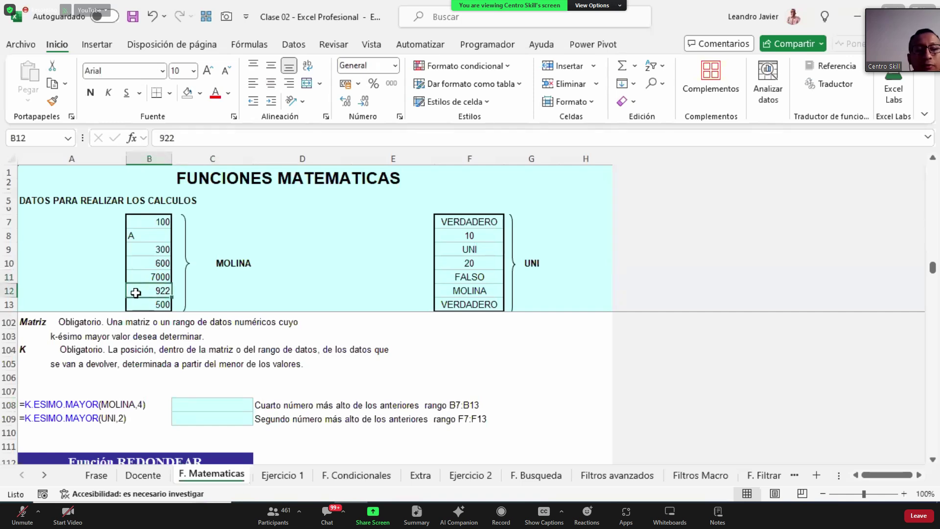
click(141, 265)
click(152, 304)
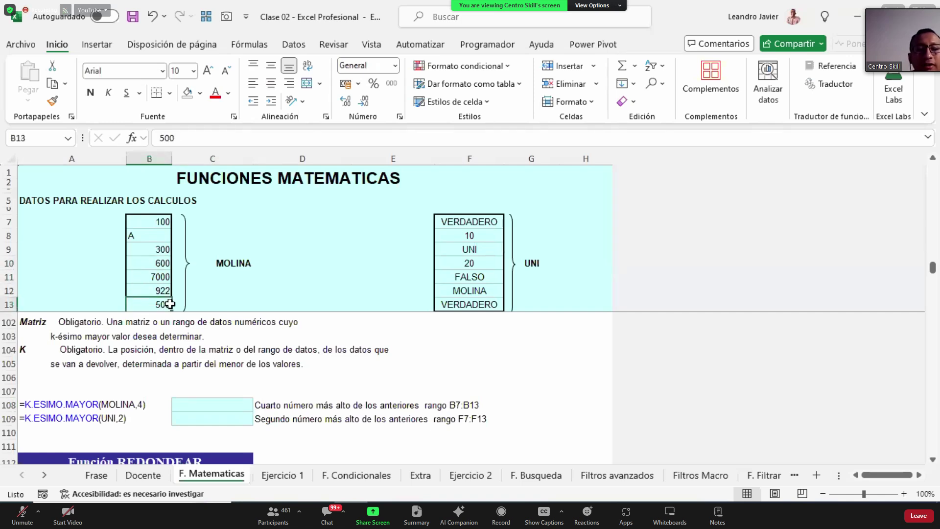
click(215, 404)
text(=K)
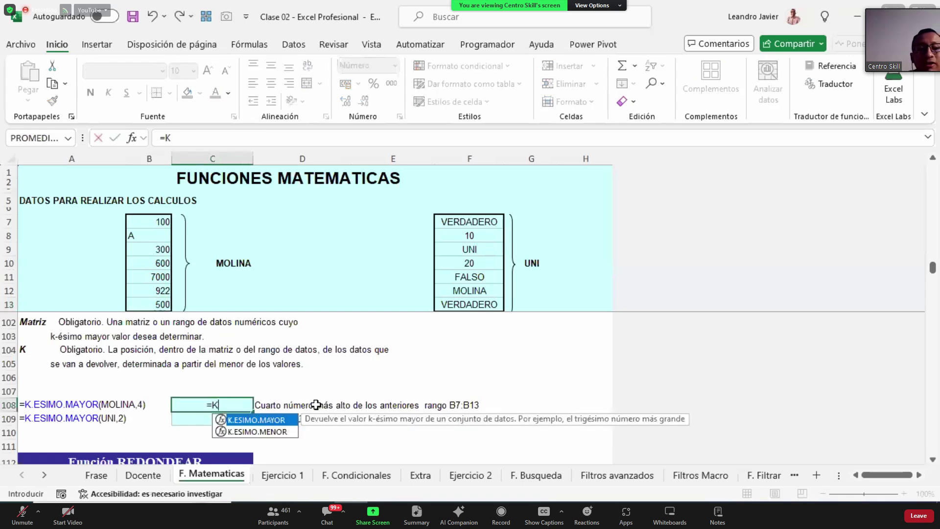
key(Tab)
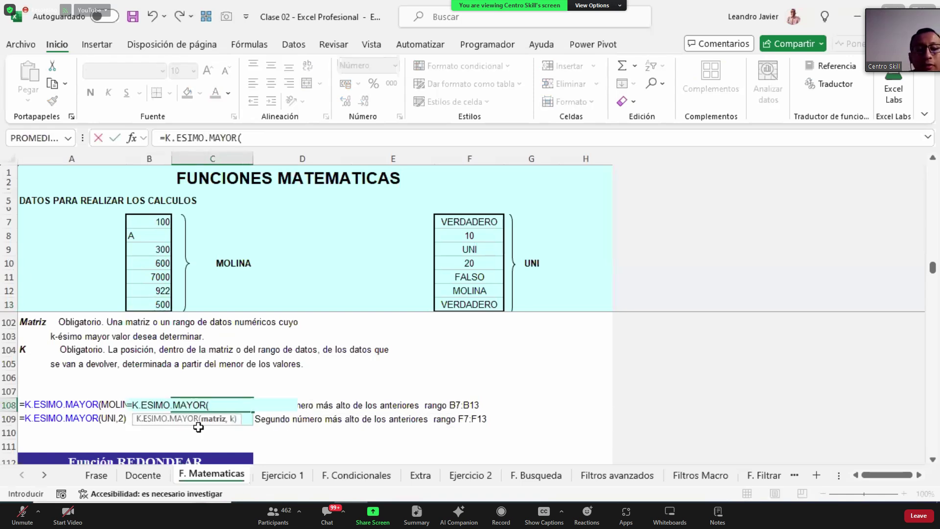
text(MOLINA,4)
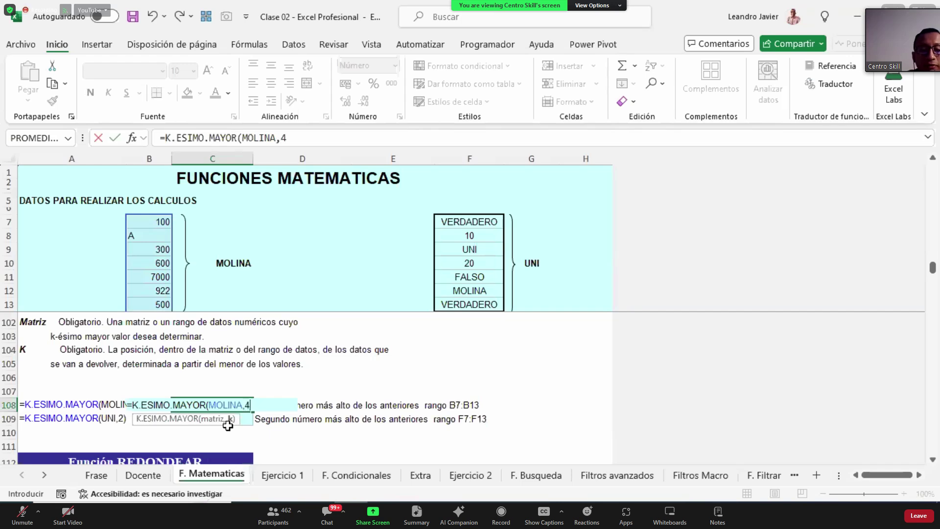
key(Return)
key(Up)
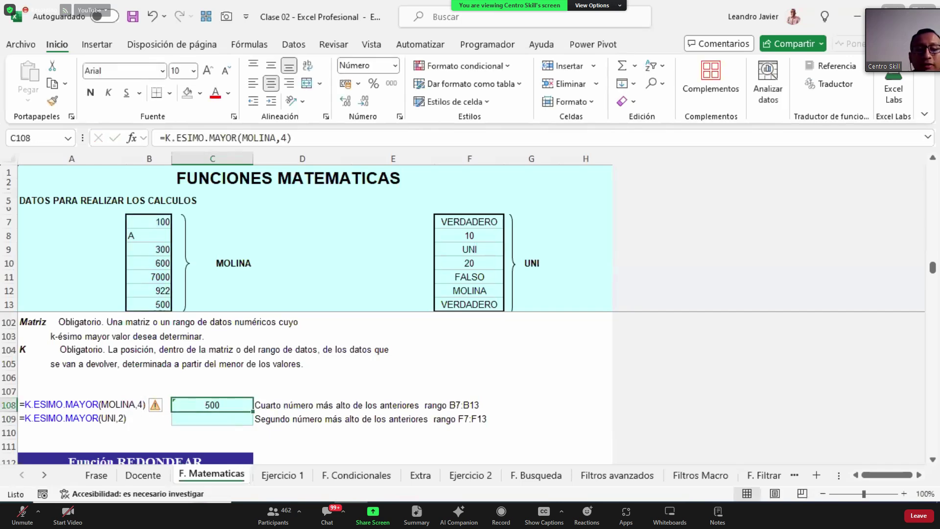
Enter =K.ESIMO.MAYOR(UNI,2) in C109, returning 10, then select F113.
click(232, 421)
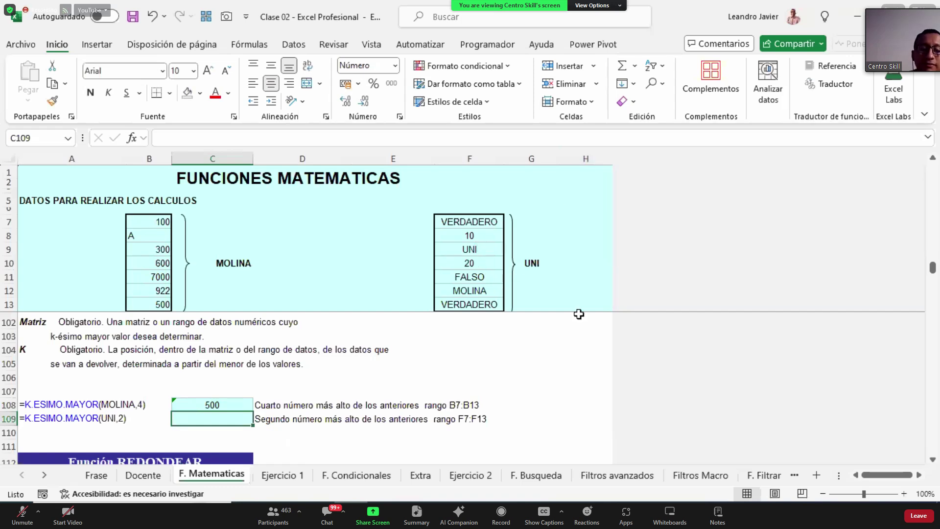
text(=K)
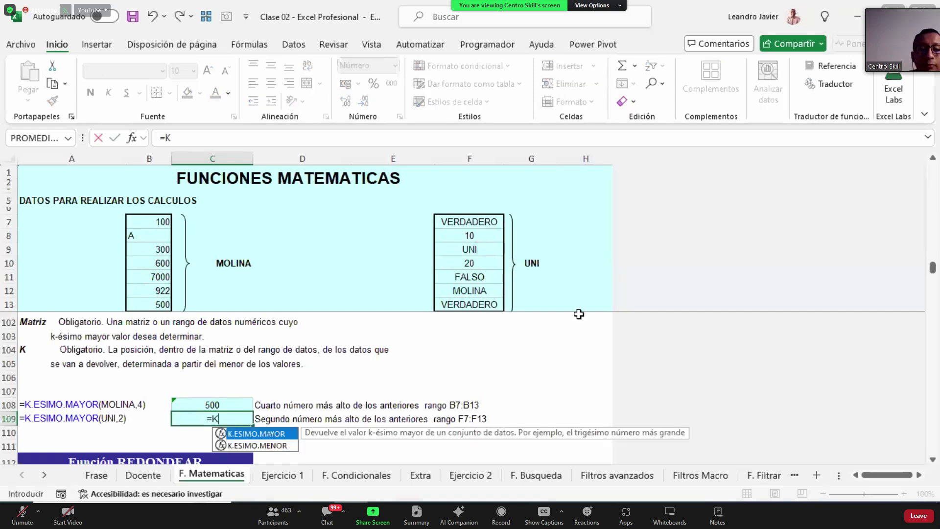
key(Tab)
text(UNI,2))
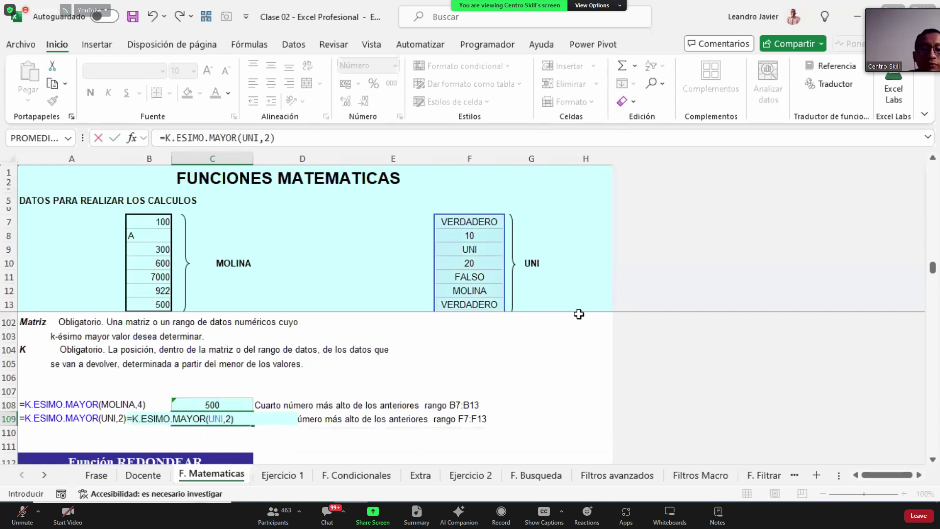
key(ctrl+Return)
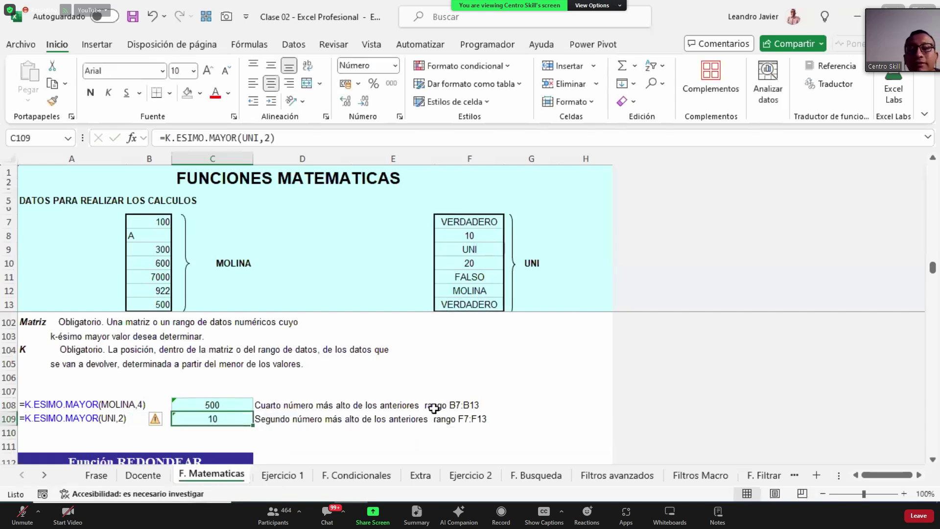
scroll(495, 389, up, 6)
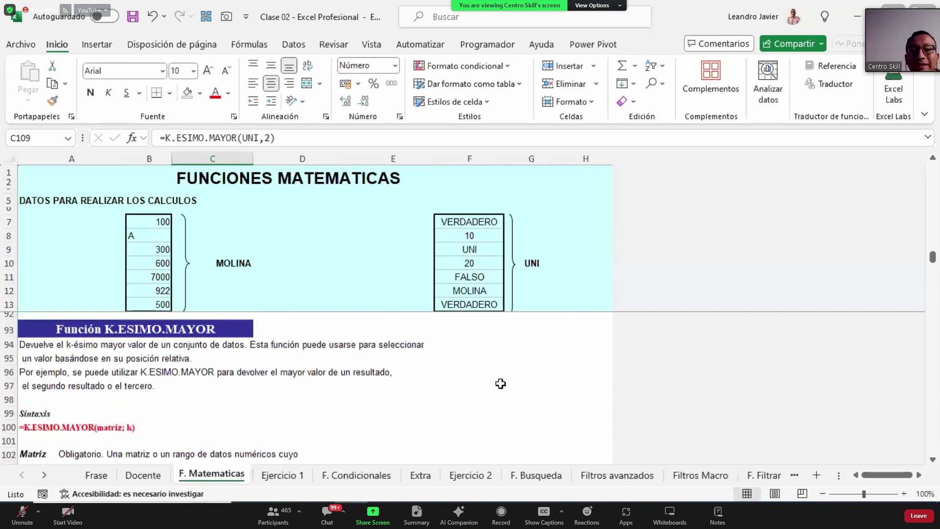
scroll(501, 383, down, 5)
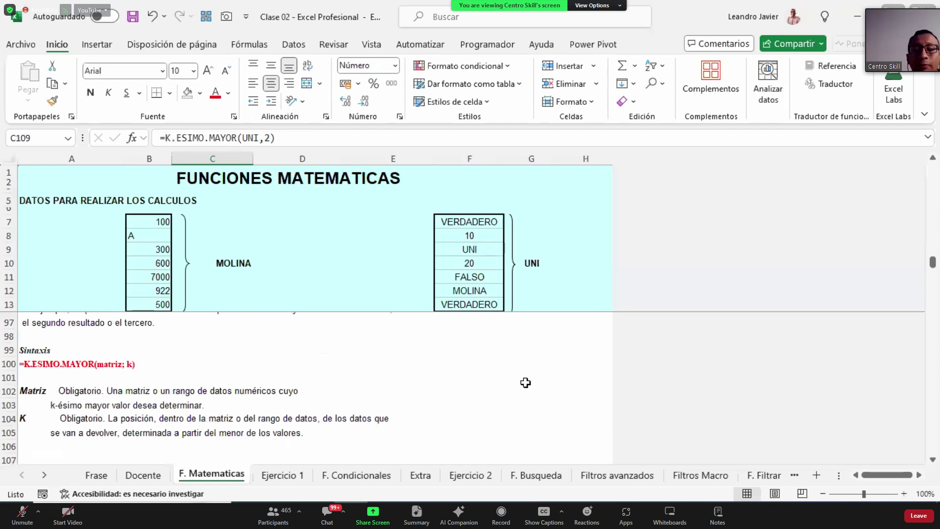
scroll(525, 384, down, 2)
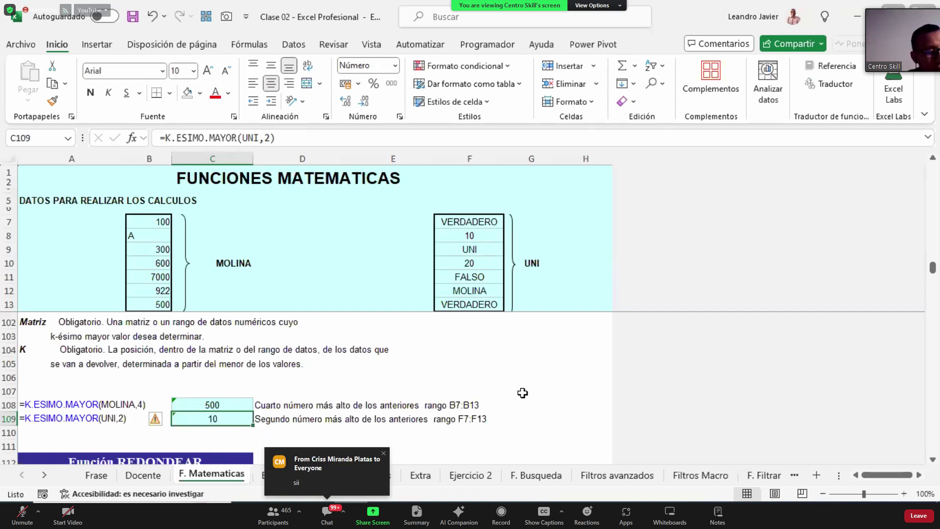
scroll(931, 220, up, 3)
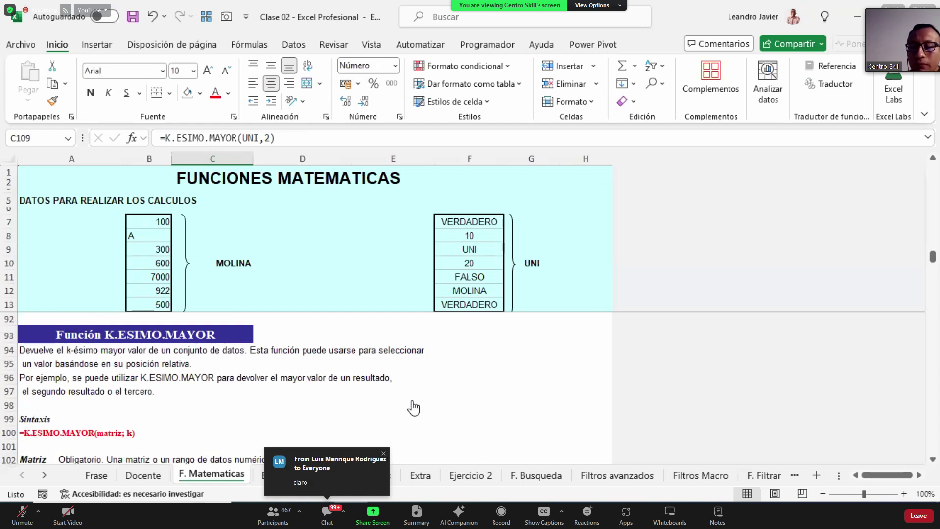
scroll(413, 409, down, 5)
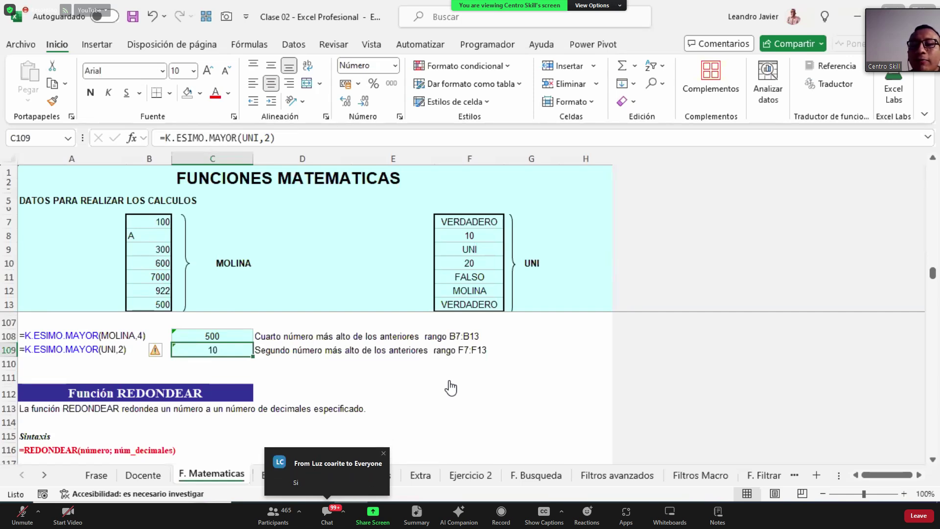
click(481, 407)
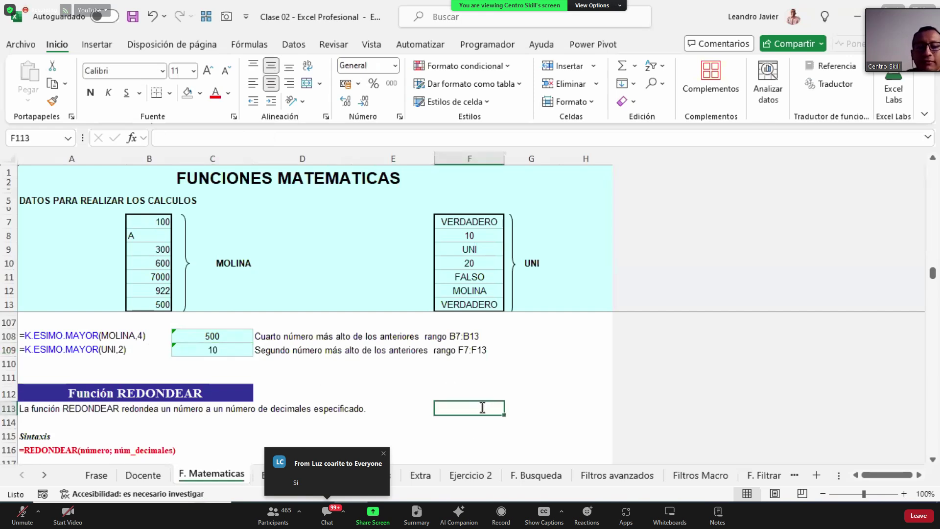
text(=K)
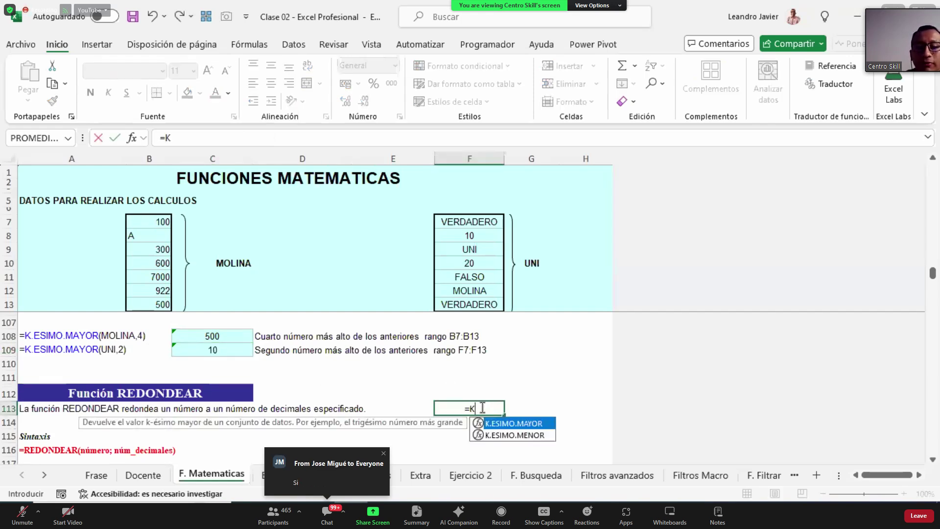
double_click(530, 423)
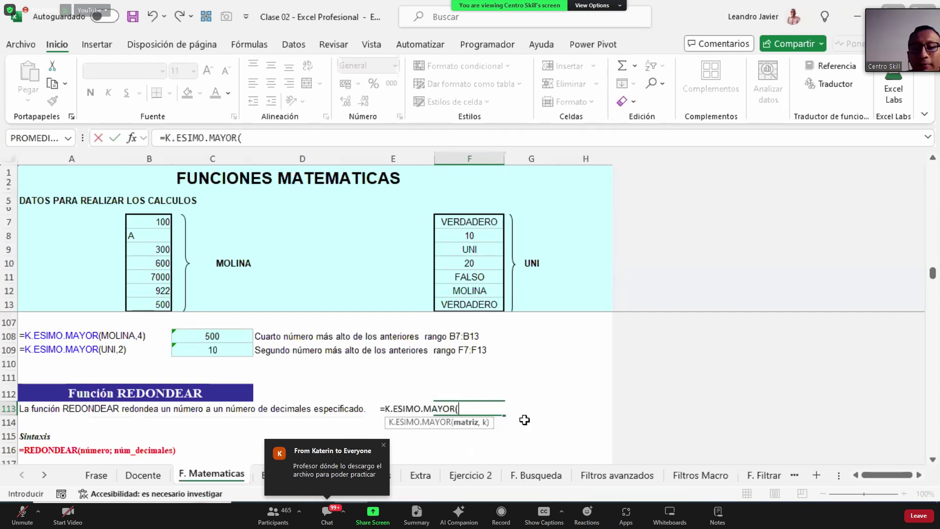
key(Escape)
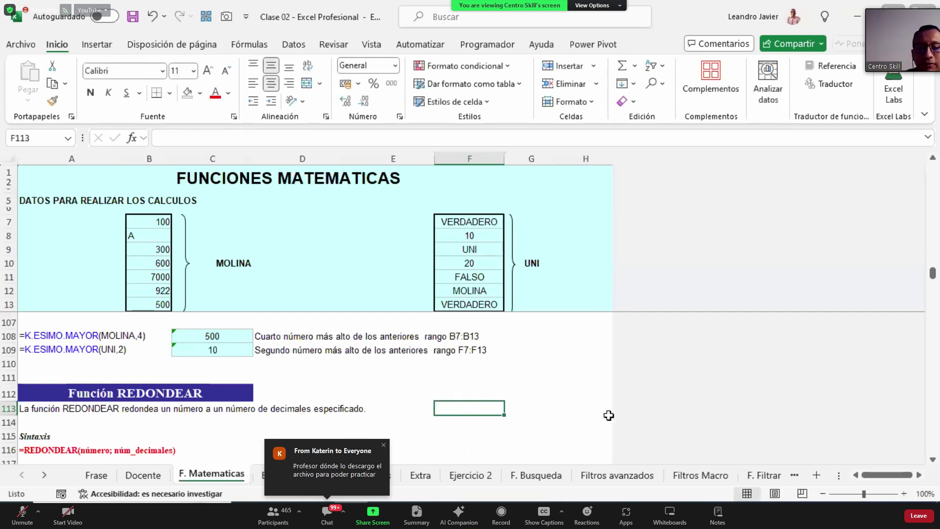
text(=K)
key(Tab)
key(Escape)
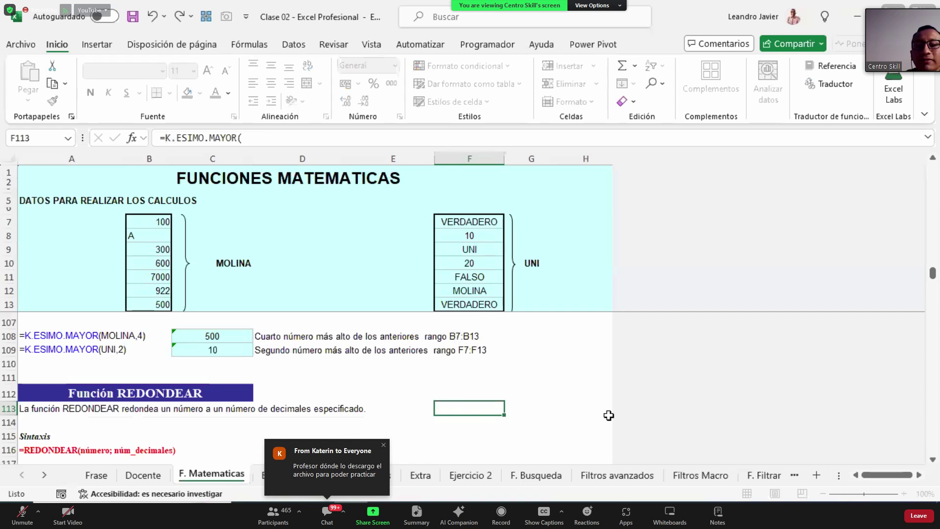
text(=K)
key(Down)
key(Up)
key(Down)
key(Up)
key(Down)
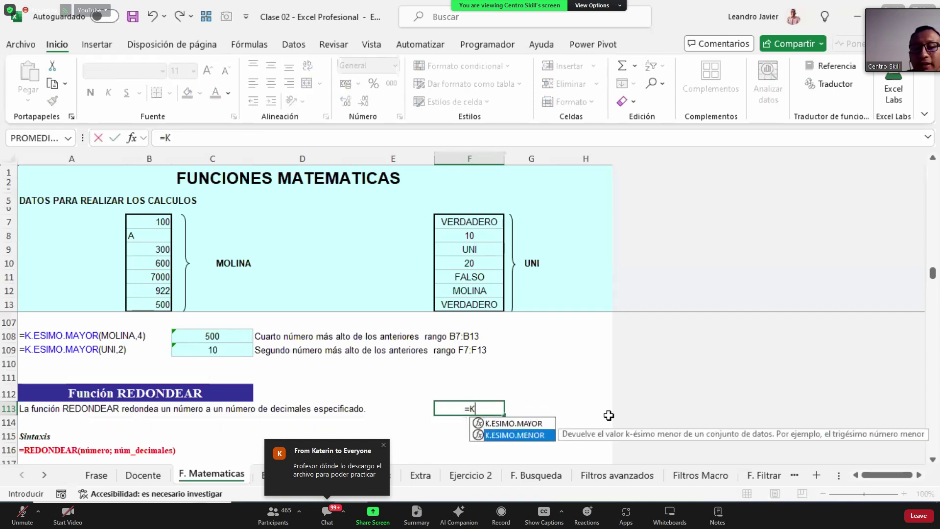
key(Up)
key(Down)
key(Up)
key(Down)
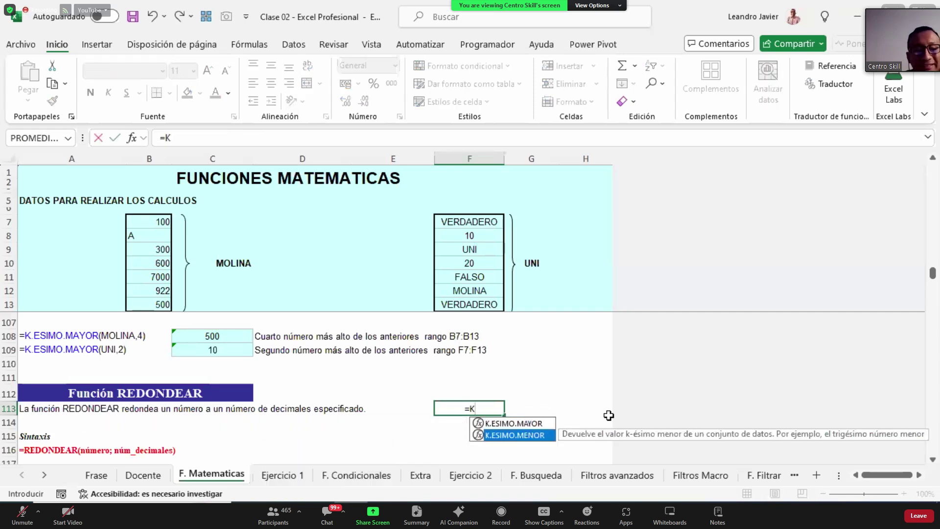
key(Tab)
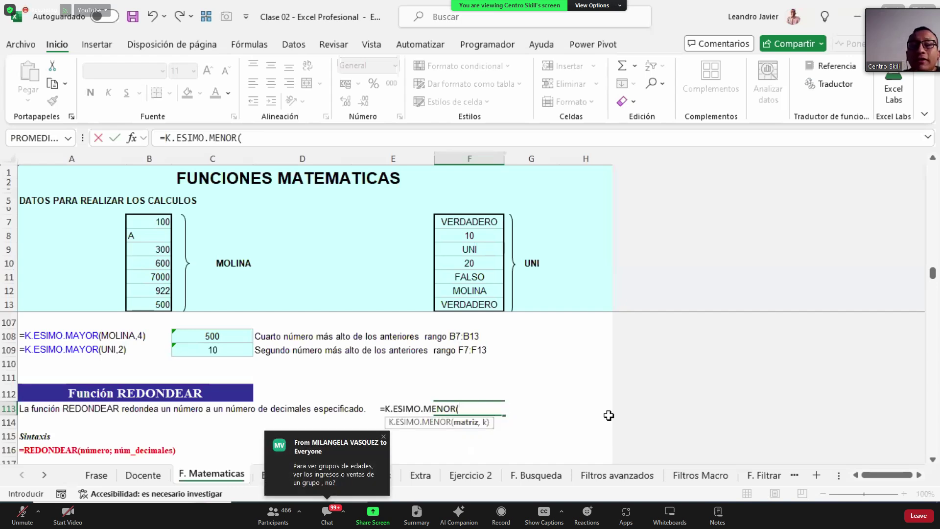
key(Escape)
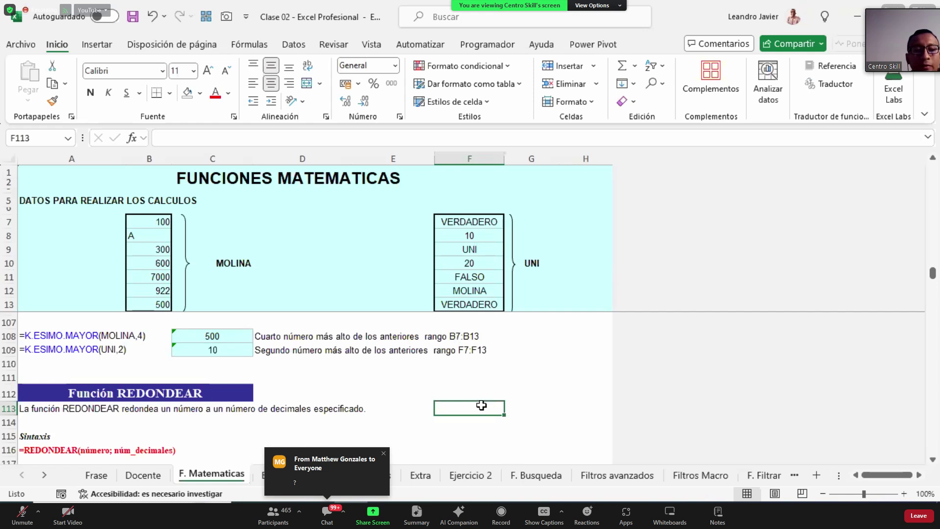
scroll(481, 405, down, 2)
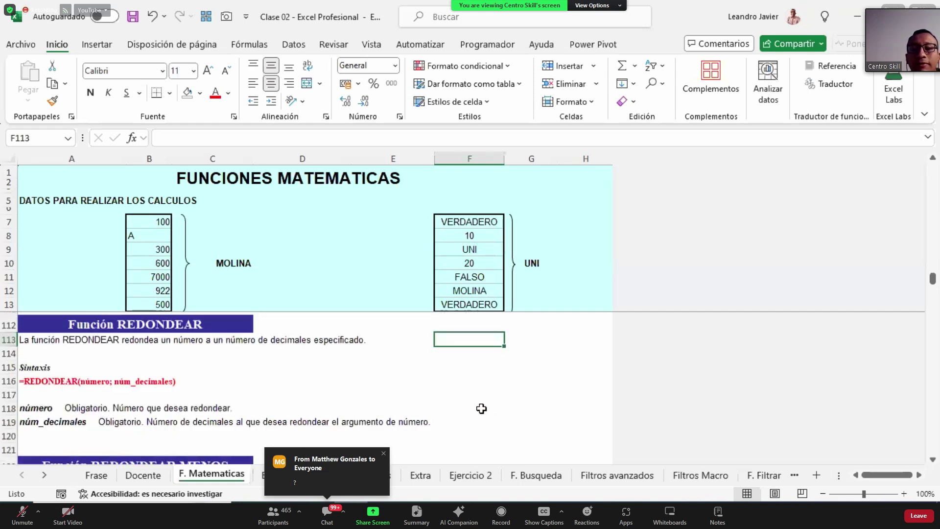
Scroll to row 141 and highlight the rounding exercise table A143:F149.
scroll(482, 408, down, 3)
scroll(482, 409, down, 2)
scroll(483, 409, up, 2)
scroll(483, 409, down, 2)
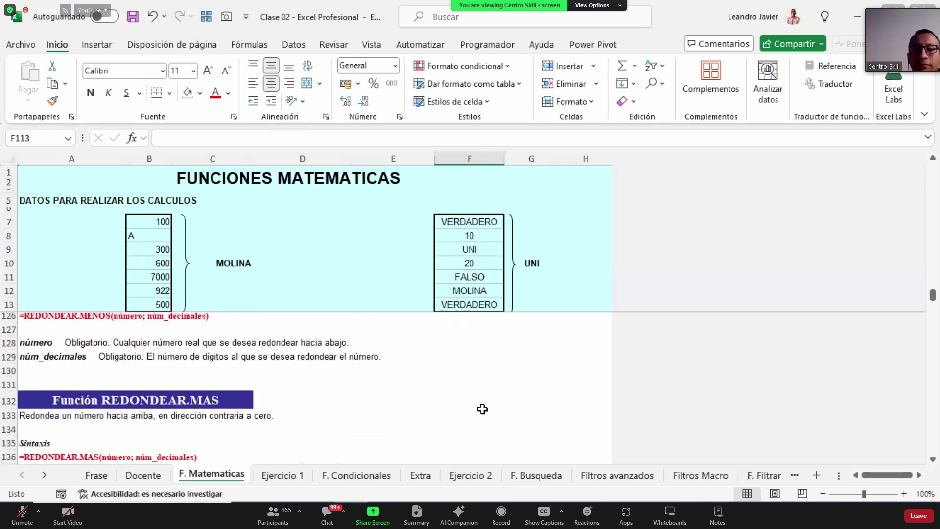
scroll(482, 409, down, 5)
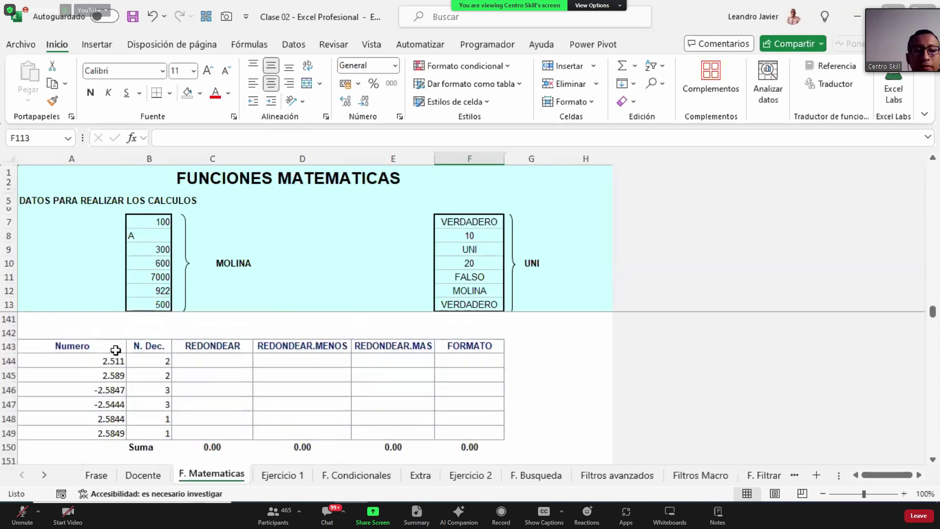
drag(112, 345, 482, 431)
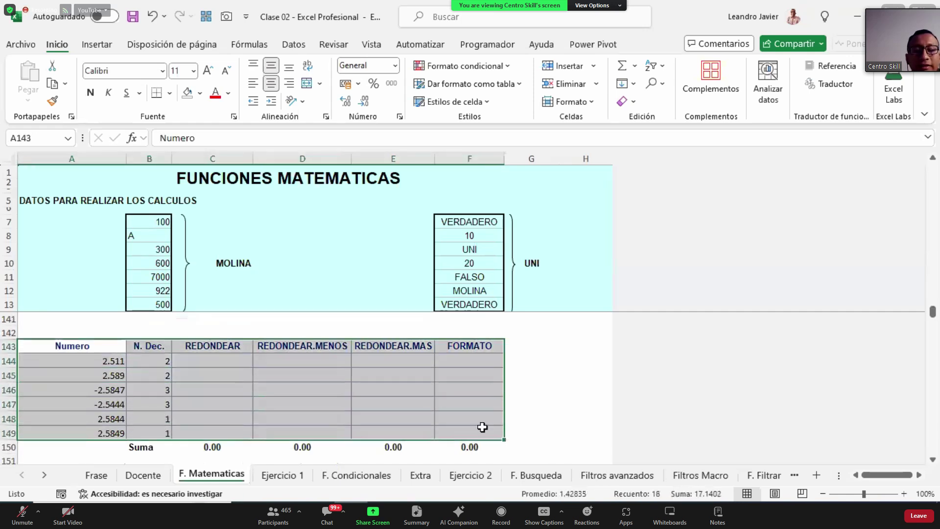
click(226, 360)
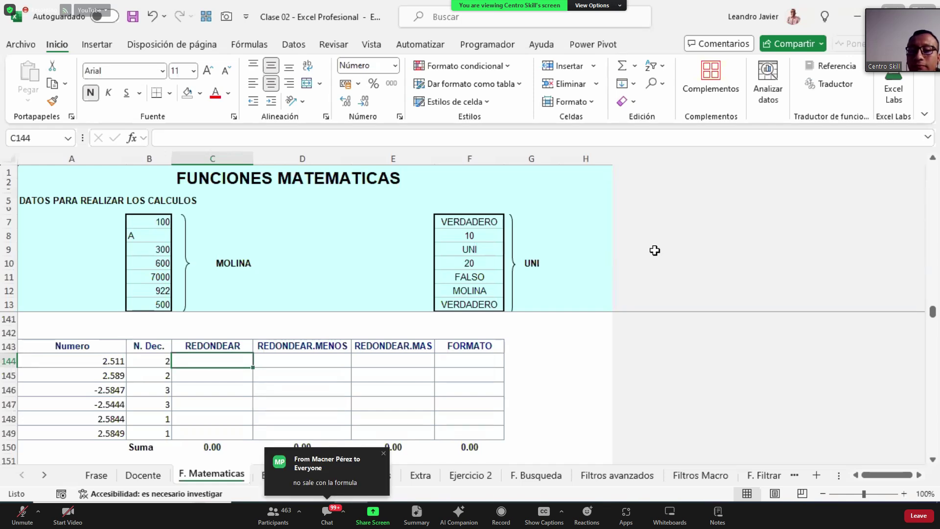
click(279, 326)
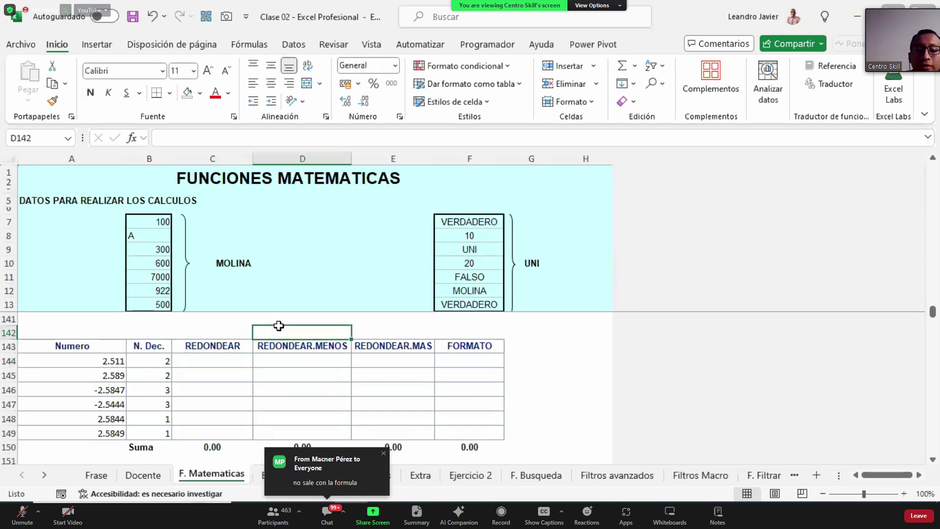
text(=K)
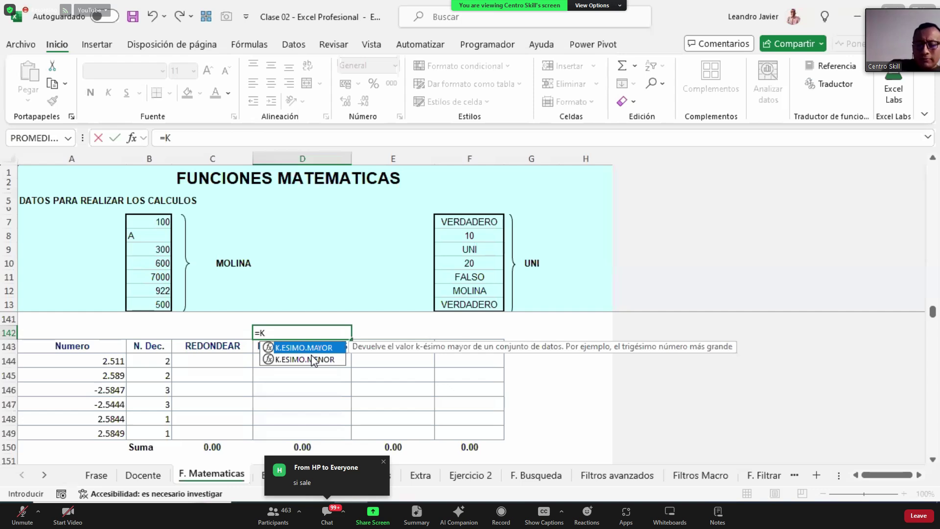
key(Escape)
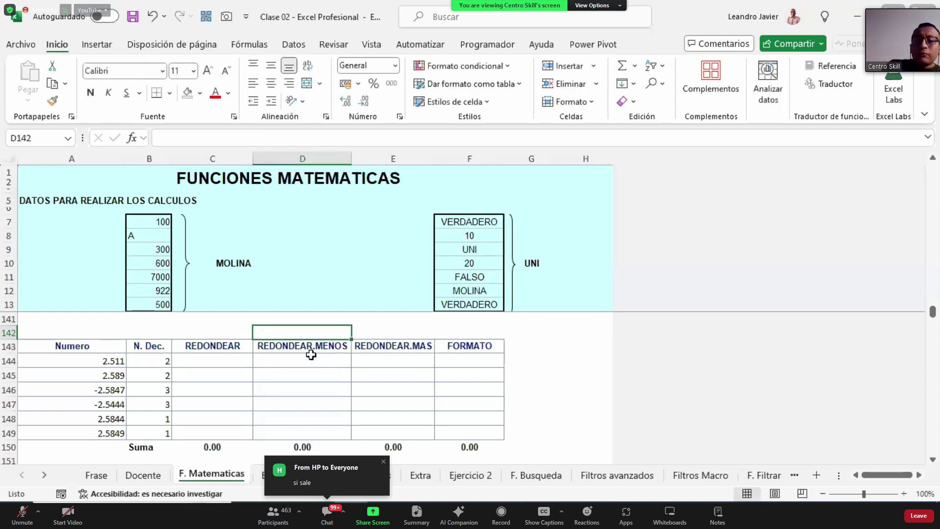
key(Left)
key(Down)
key(Down)
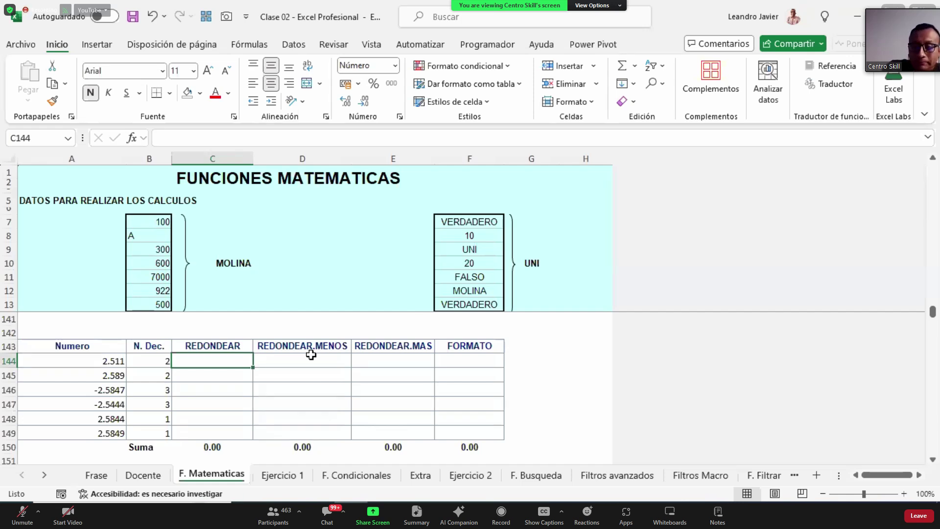
key(Up)
key(Up)
key(Up)
scroll(311, 355, up, 1)
key(Down)
key(Up)
text(2.4589)
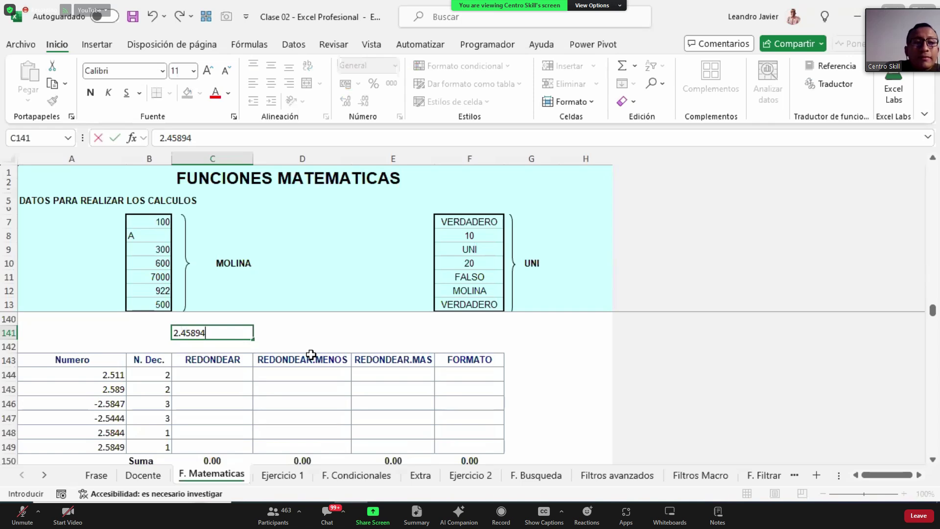
Confirm 2.45894 in C141 and review its decimal digits in the formula bar.
click(248, 136)
double_click(276, 137)
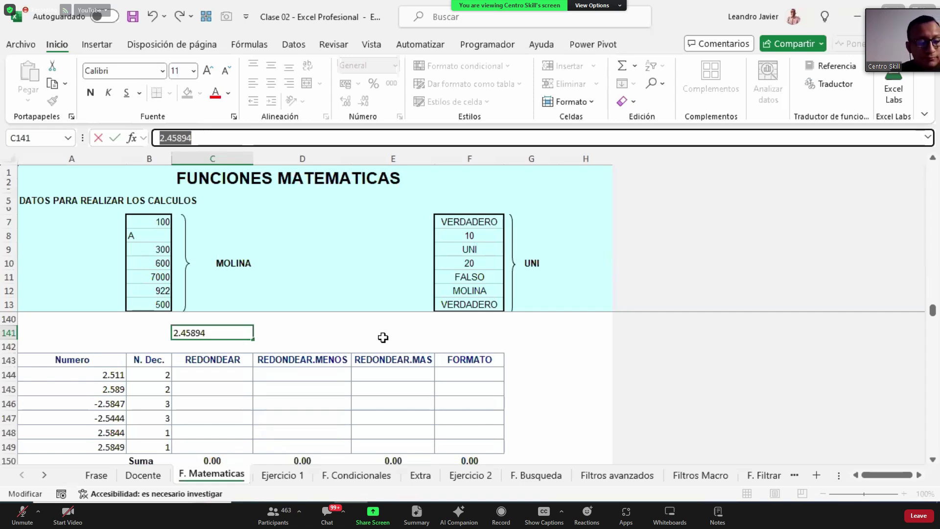
key(ctrl+Return)
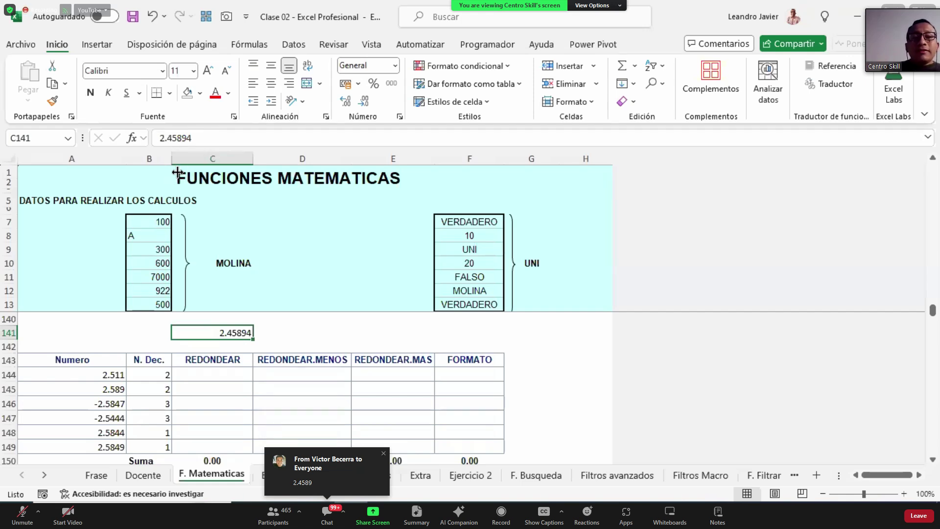
drag(167, 137, 186, 138)
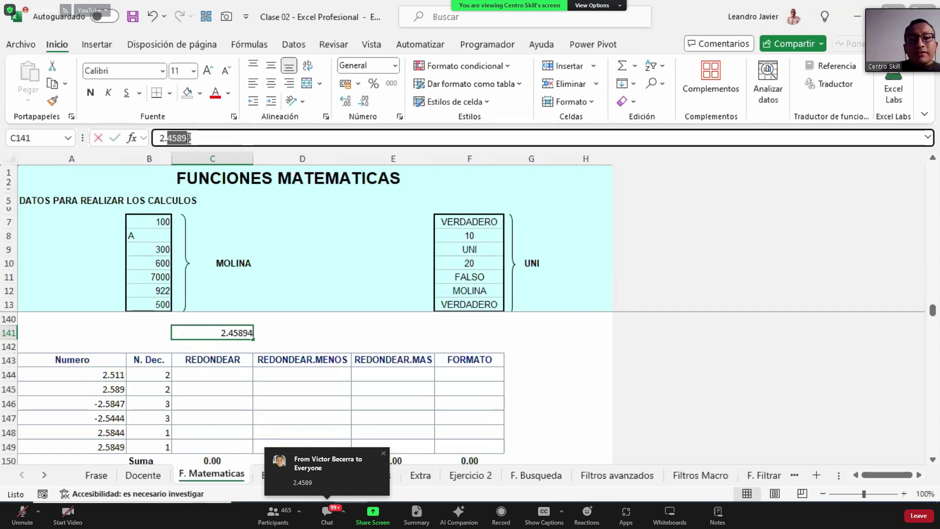
drag(188, 138, 191, 139)
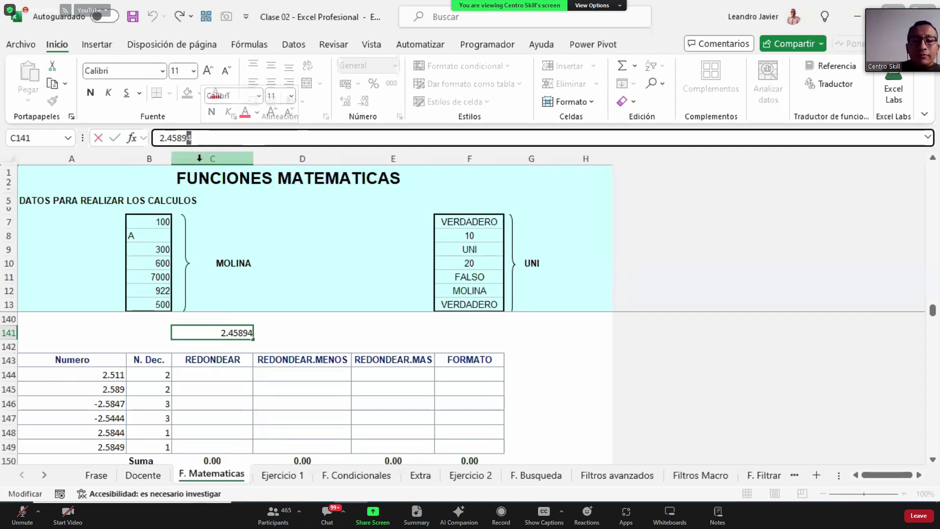
key(Escape)
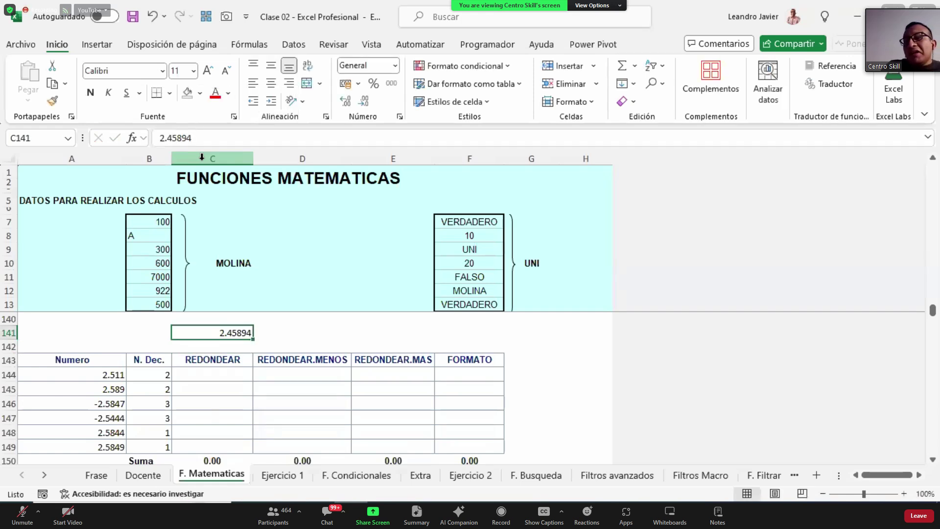
click(215, 375)
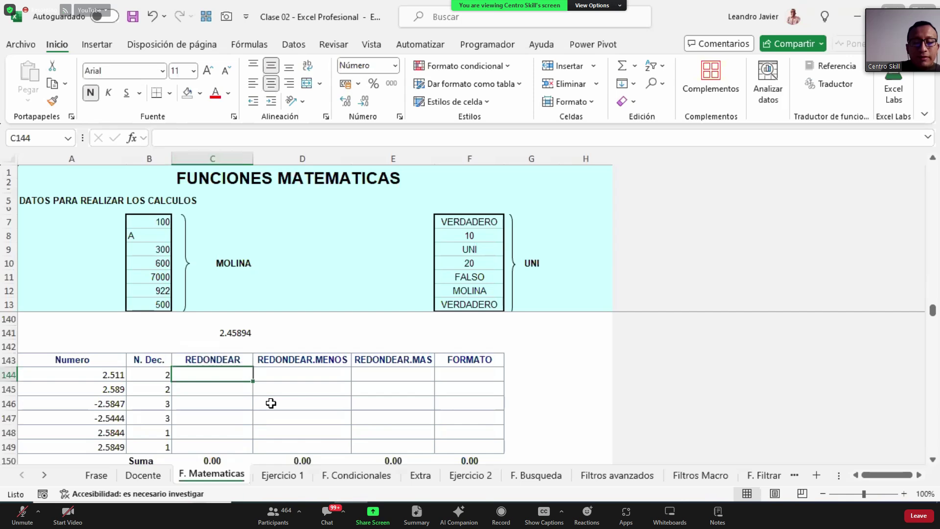
Start a REDONDEAR formula in C144 referencing A144, then abandon it.
text(=RED)
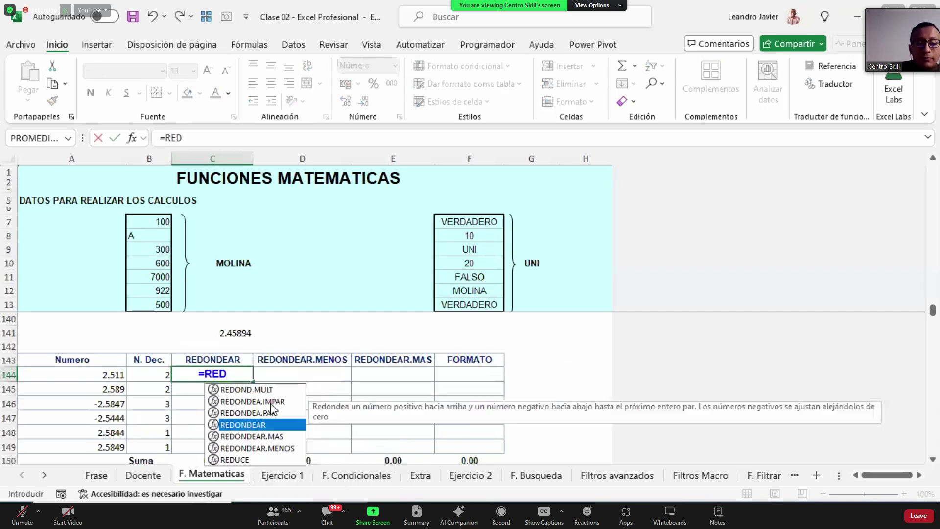
key(Tab)
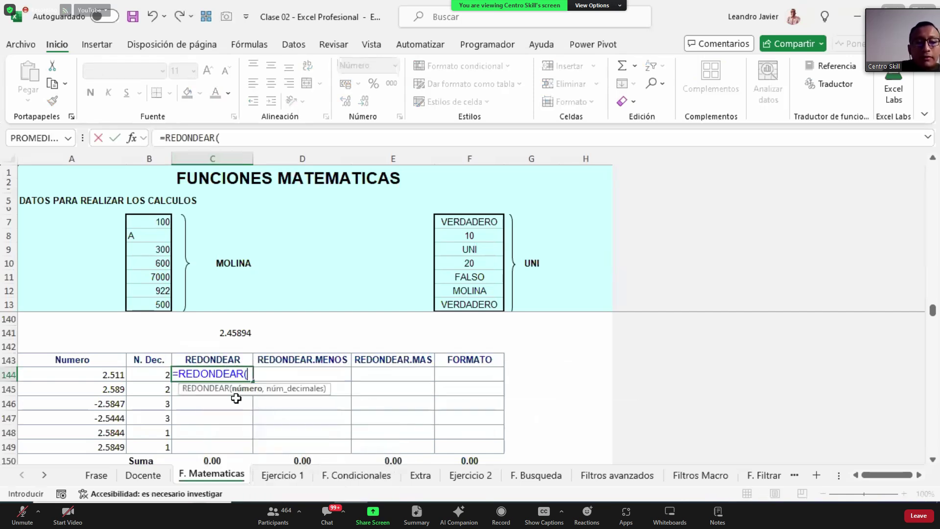
click(85, 373)
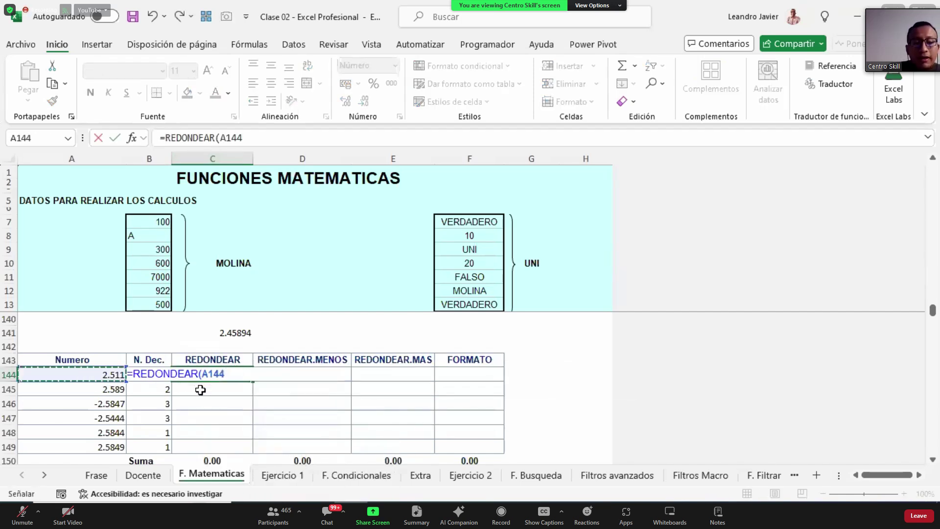
text(,)
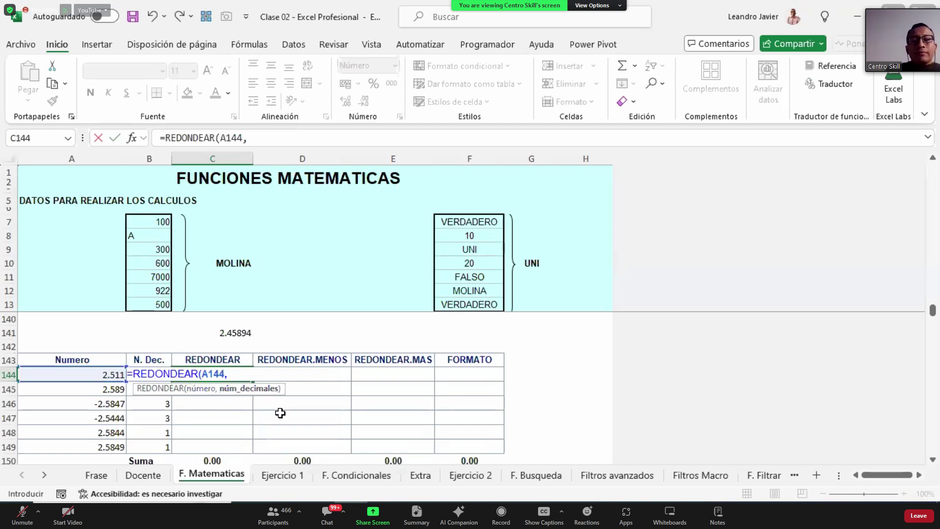
key(Escape)
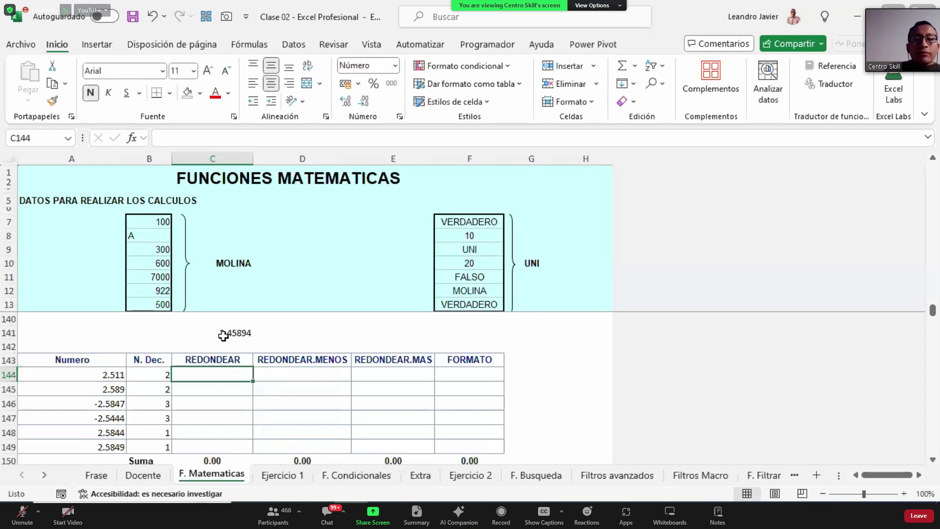
Enter =REDONDEAR(A144,B144) in C144, rounding 2.511 to 2.51.
click(214, 137)
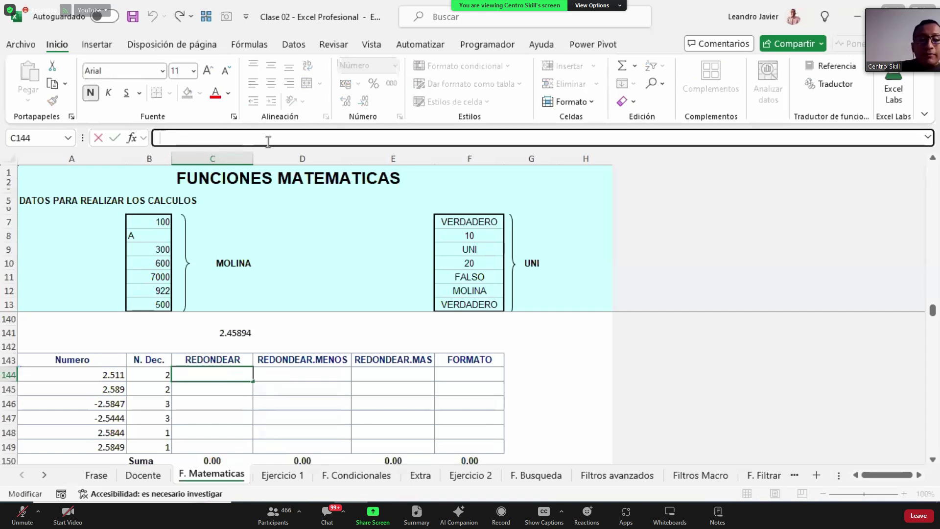
text(=RED)
key(Down)
key(Down)
key(Down)
key(Tab)
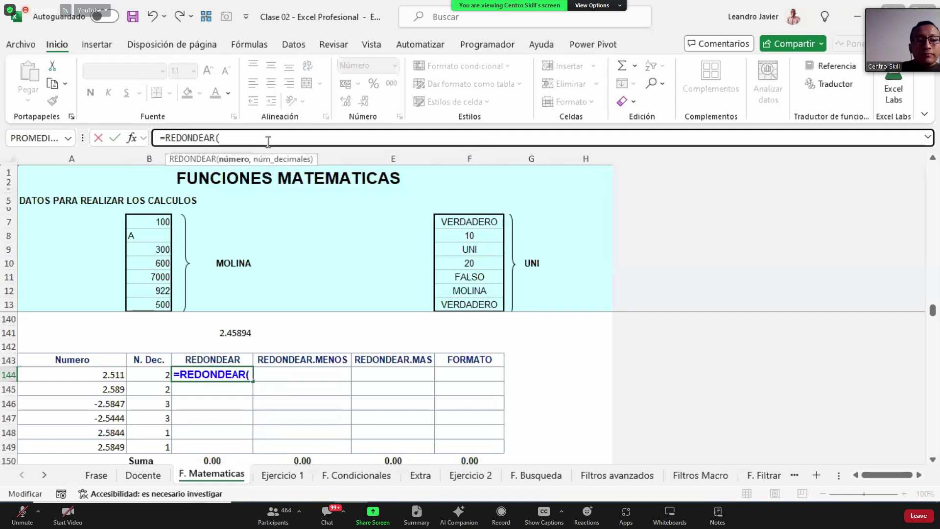
click(109, 375)
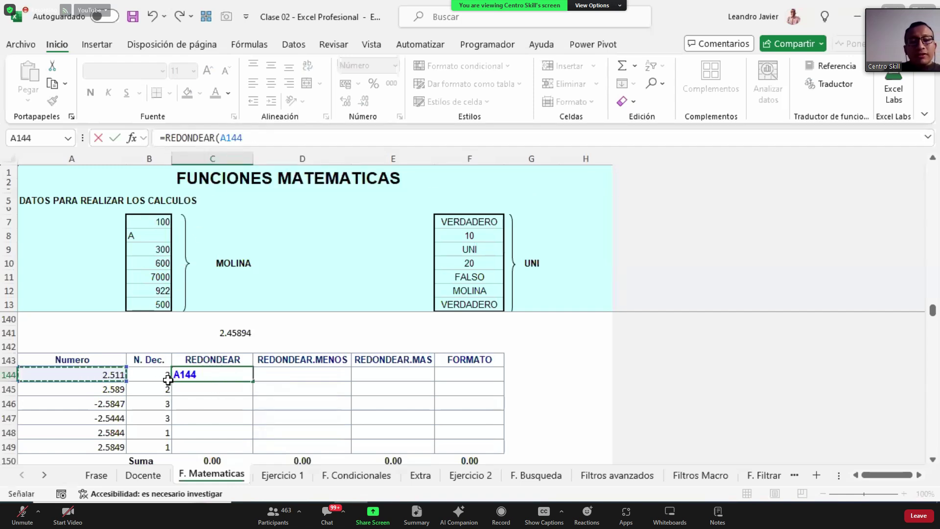
text(,)
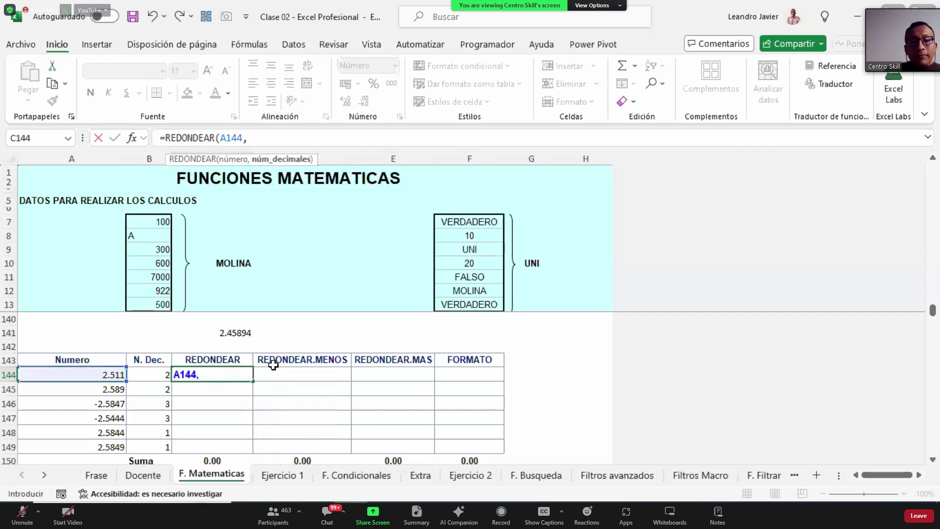
click(153, 375)
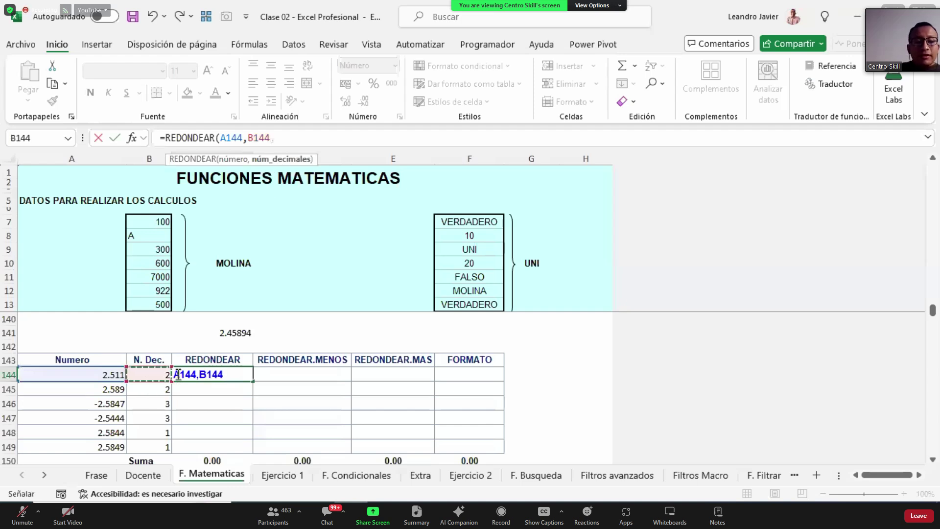
text())
key(ctrl+Return)
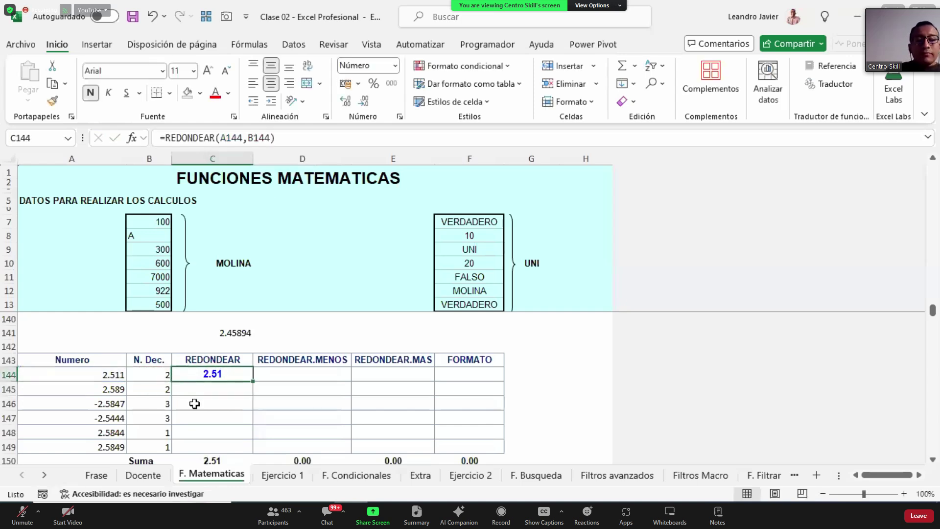
key(F2)
key(Escape)
Copy the C144 rounding formula into C145:C149 for the remaining numbers.
click(101, 374)
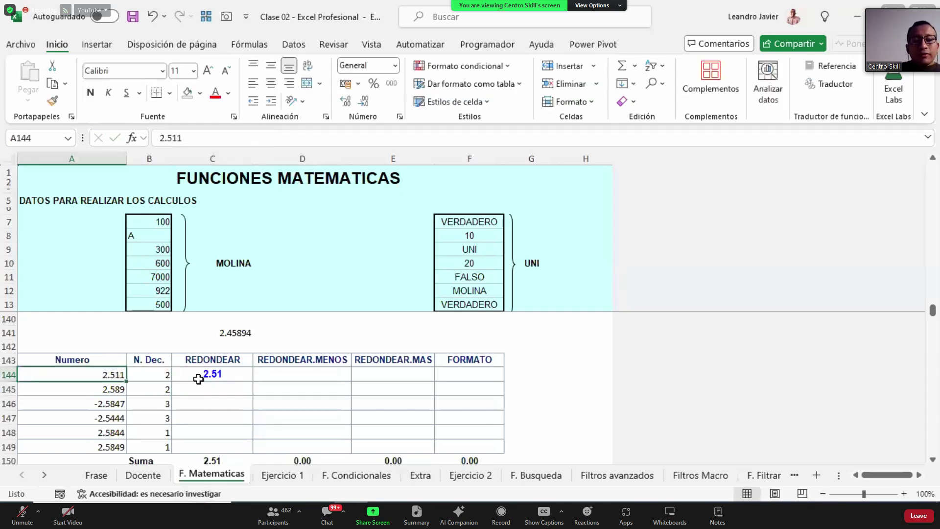
click(231, 375)
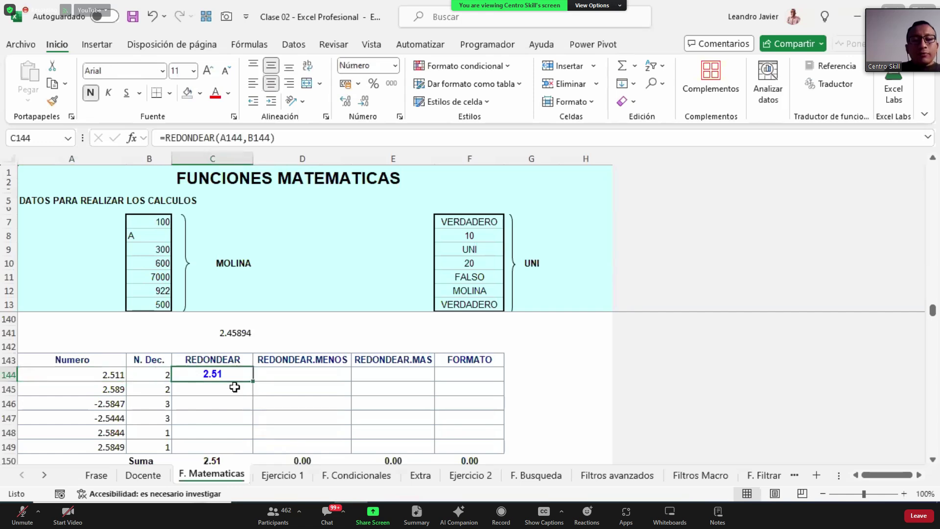
key(ctrl+c)
drag(235, 388, 240, 443)
right_click(238, 444)
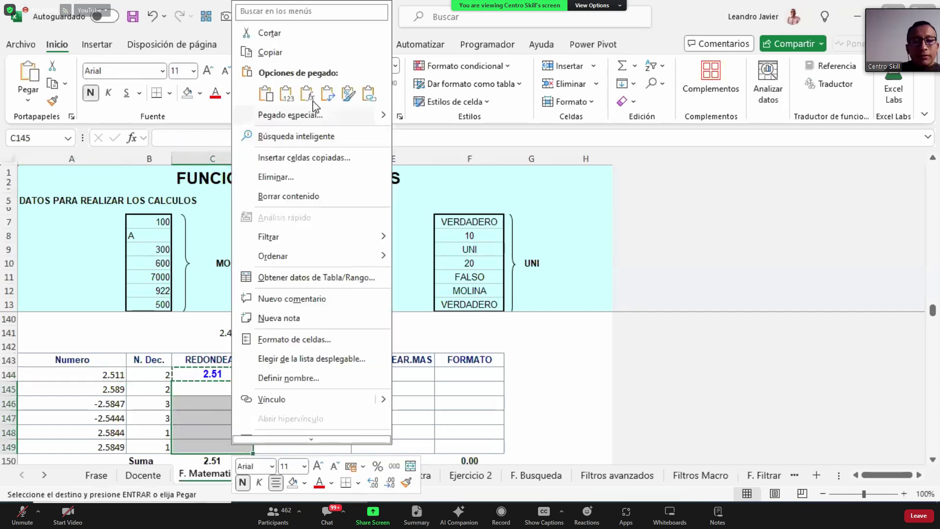
click(307, 94)
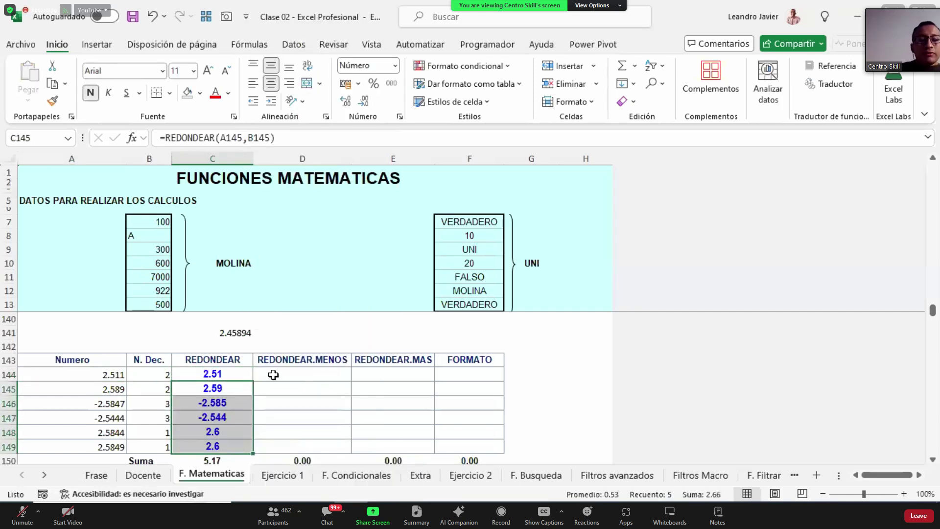
click(229, 373)
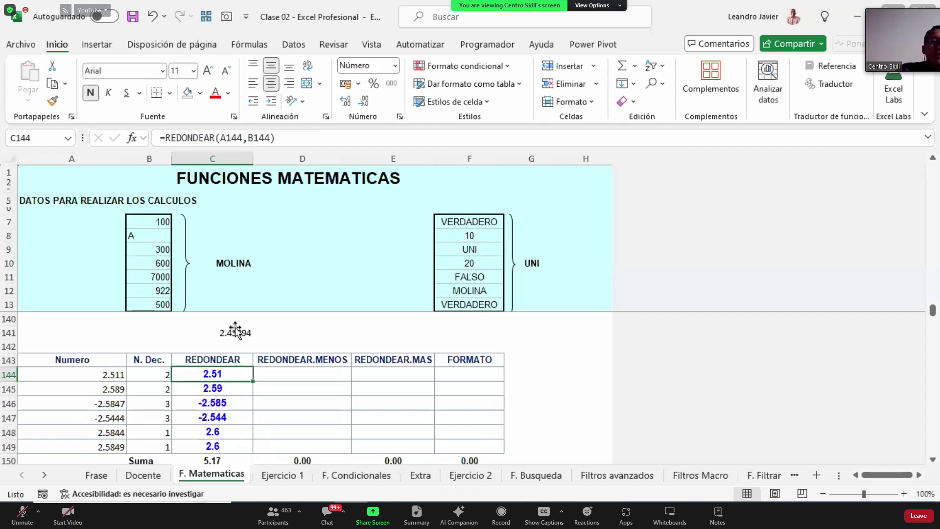
click(235, 333)
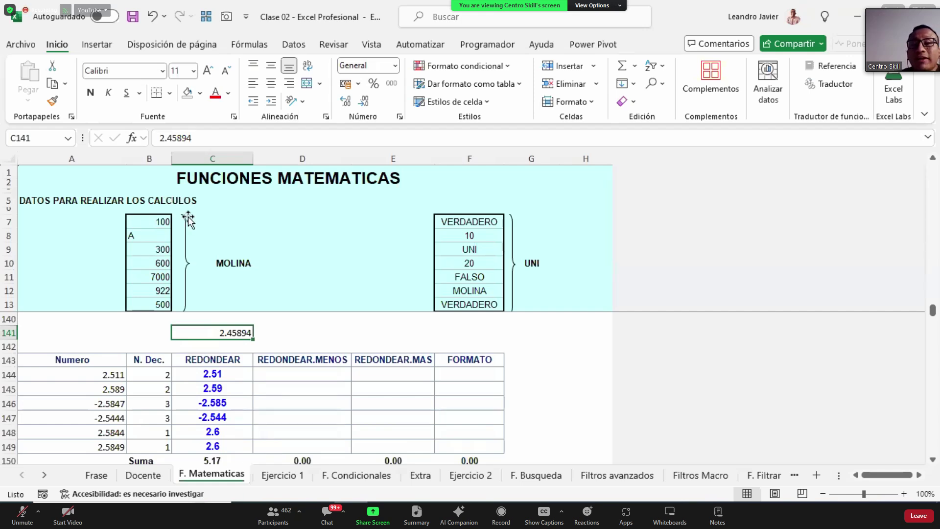
Change the value in C141 to 2.45887.
click(189, 139)
drag(183, 139, 217, 142)
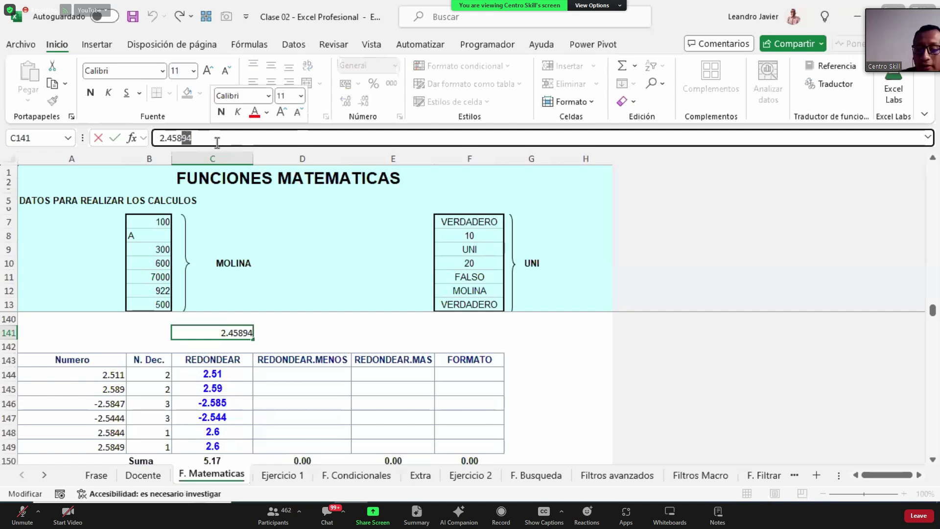
text(886)
key(BackSpace)
text(7)
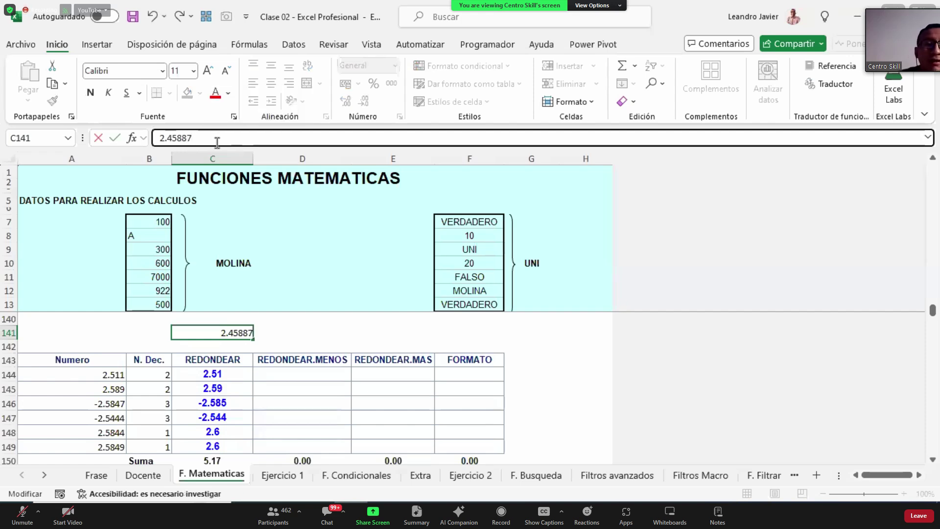
key(ctrl+Return)
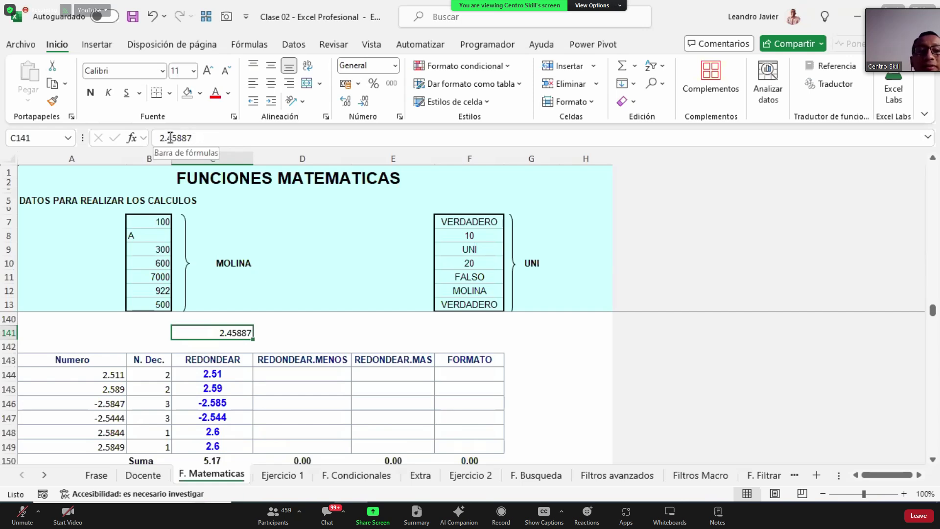
Remove the trailing digit so C141 reads 2.4588, then move to D144.
mouse_move(169, 138)
mouse_down()
mouse_move(192, 140)
mouse_move(185, 136)
mouse_up()
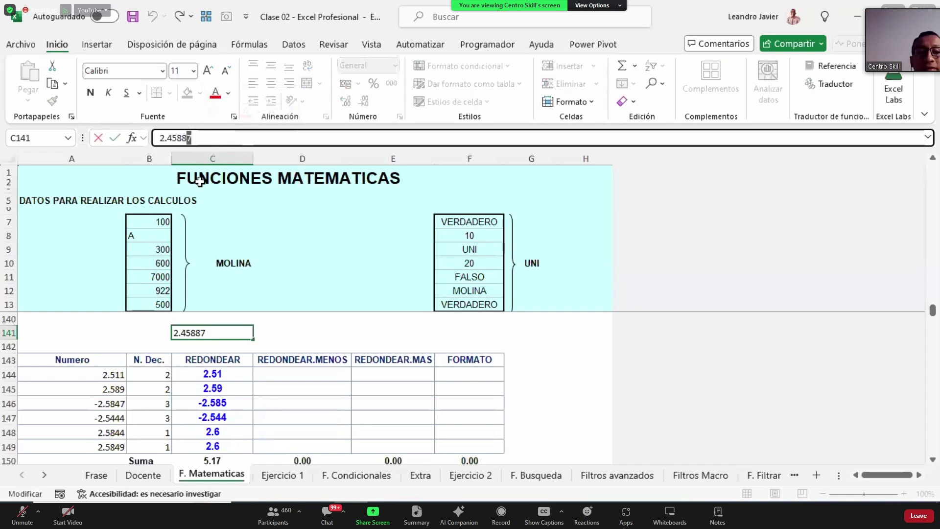
key(BackSpace)
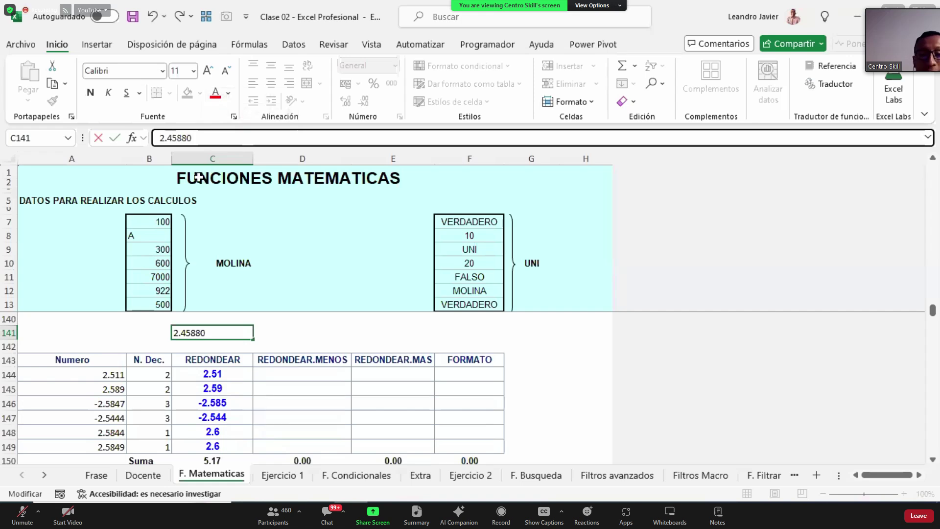
key(Return)
key(Up)
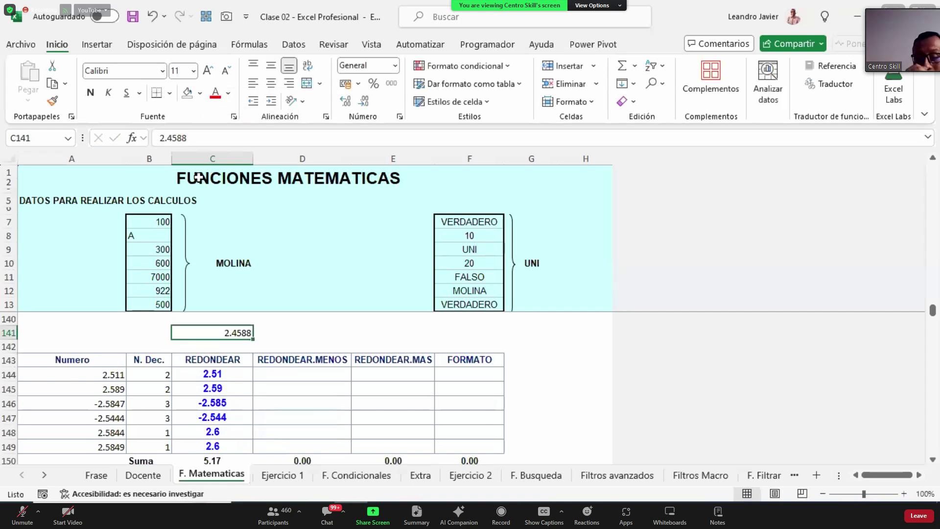
key(Right)
key(Down)
key(Down)
key(Down)
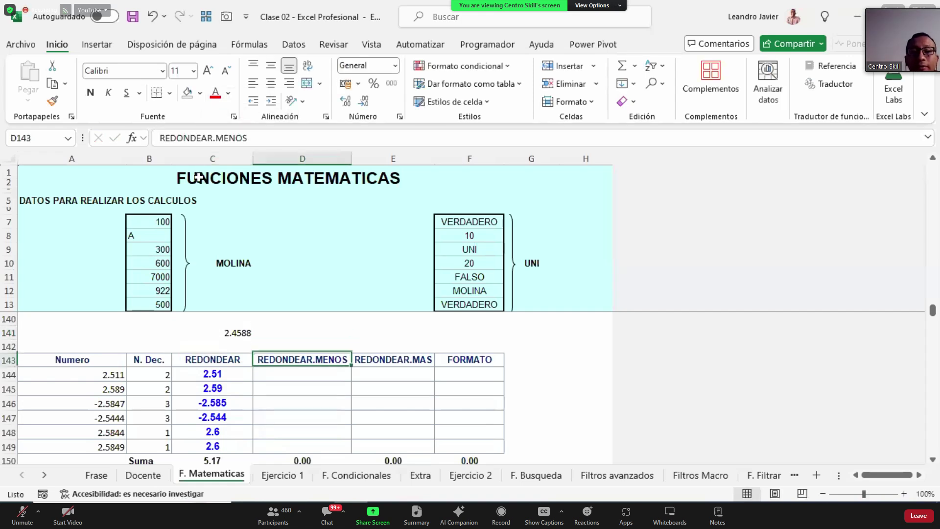
Enter =REDONDEAR.MENOS(A144,B144) in D144, returning 2.51.
text(=)
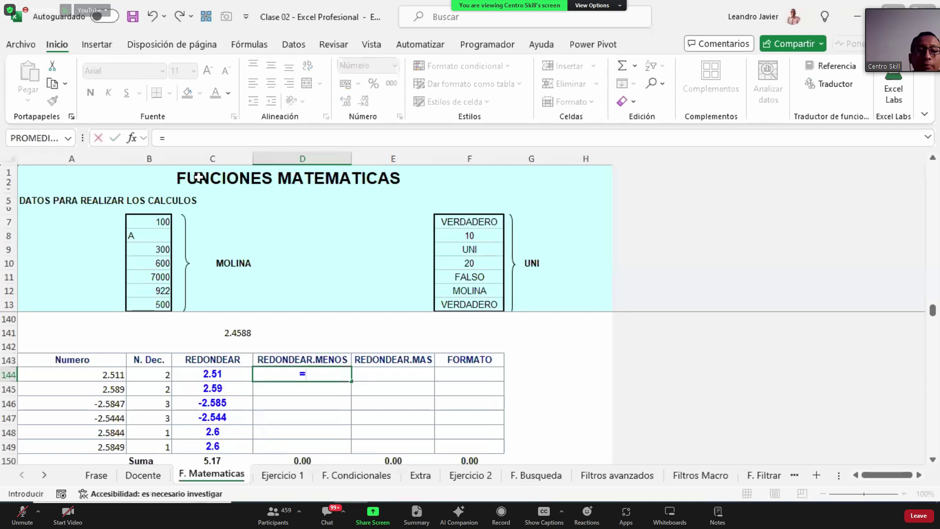
click(206, 138)
text(RED)
key(Down)
key(Down)
key(Down)
key(Down)
key(Down)
key(Tab)
click(102, 373)
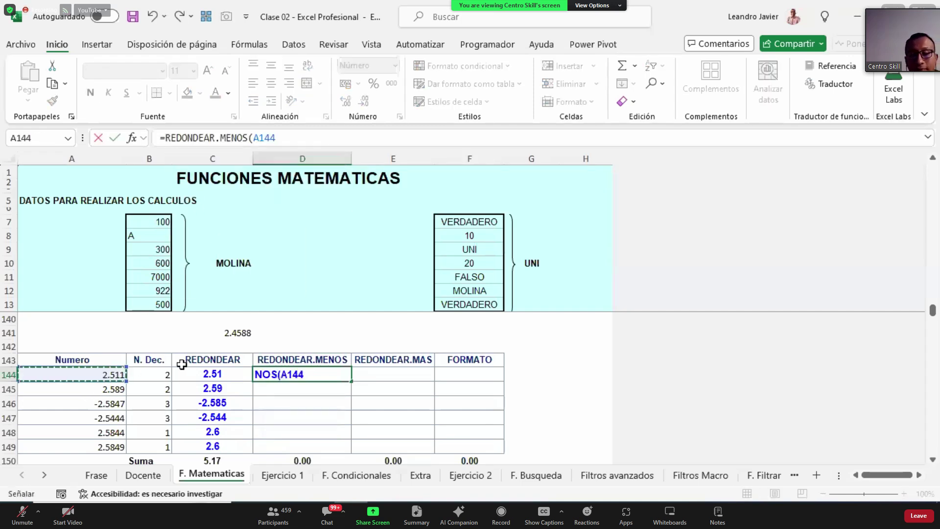
text(.)
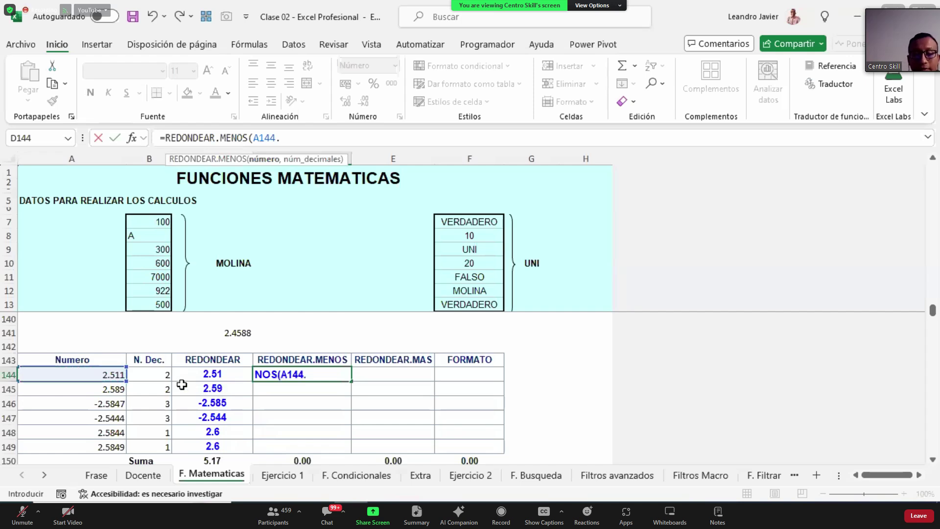
key(BackSpace)
text(,)
click(142, 375)
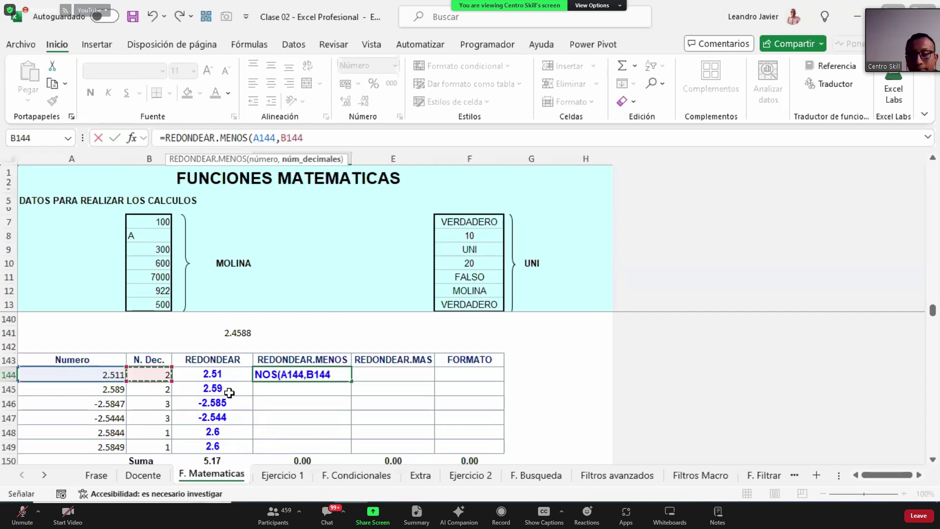
key(Return)
Copy the D144 REDONDEAR.MENOS formula into D145:D149.
click(343, 375)
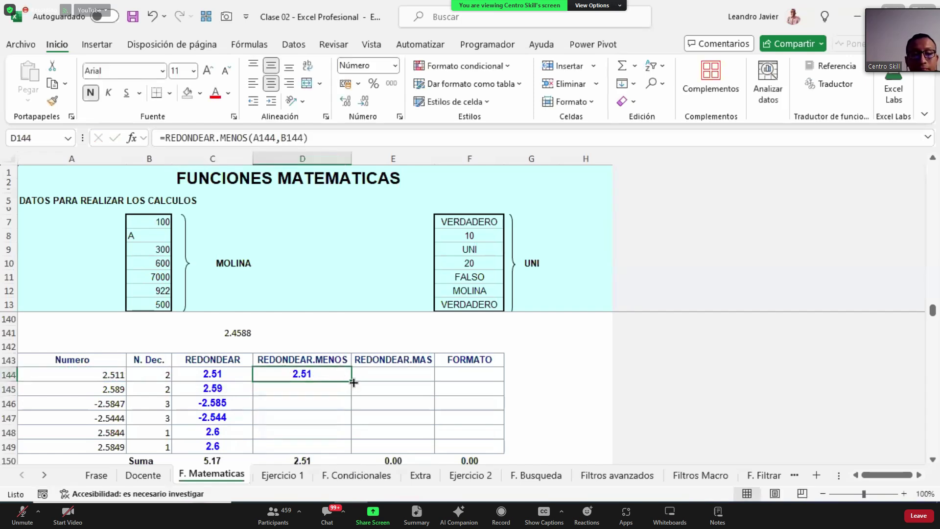
double_click(351, 381)
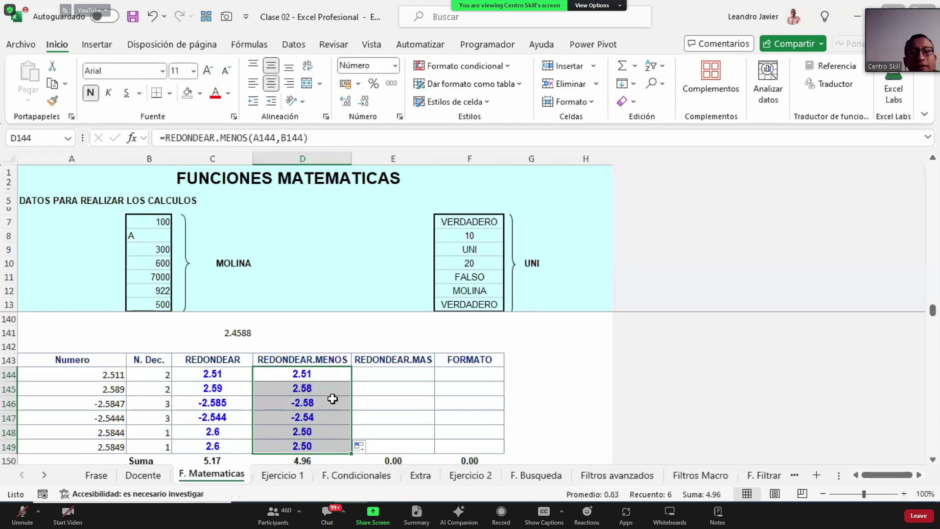
key(ctrl+z)
key(ctrl+c)
drag(326, 389, 332, 443)
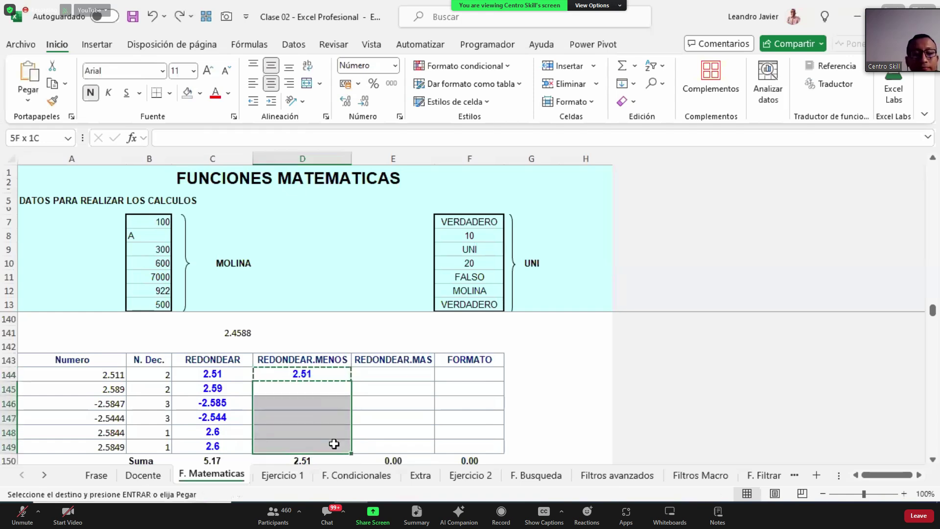
right_click(331, 384)
click(405, 93)
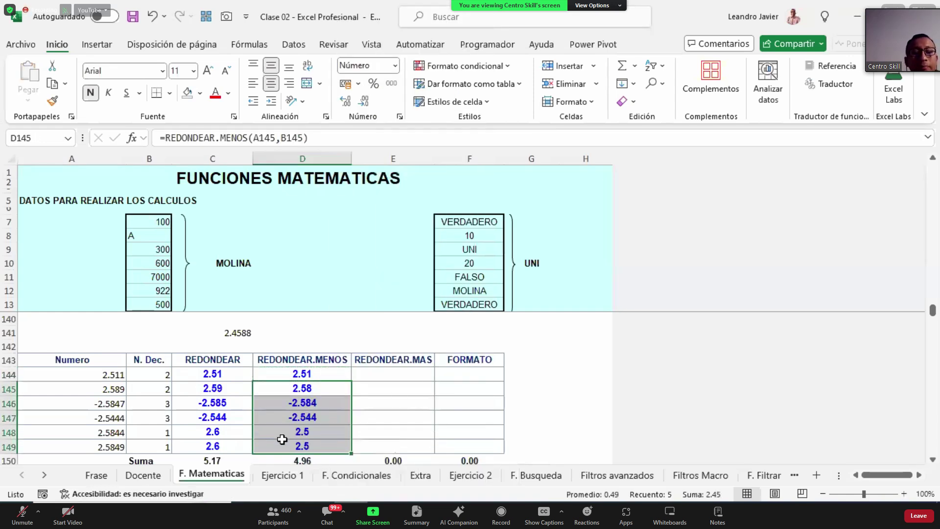
Inspect the C150 and D150 total formulas without changing them.
click(237, 458)
key(ctrl+Return)
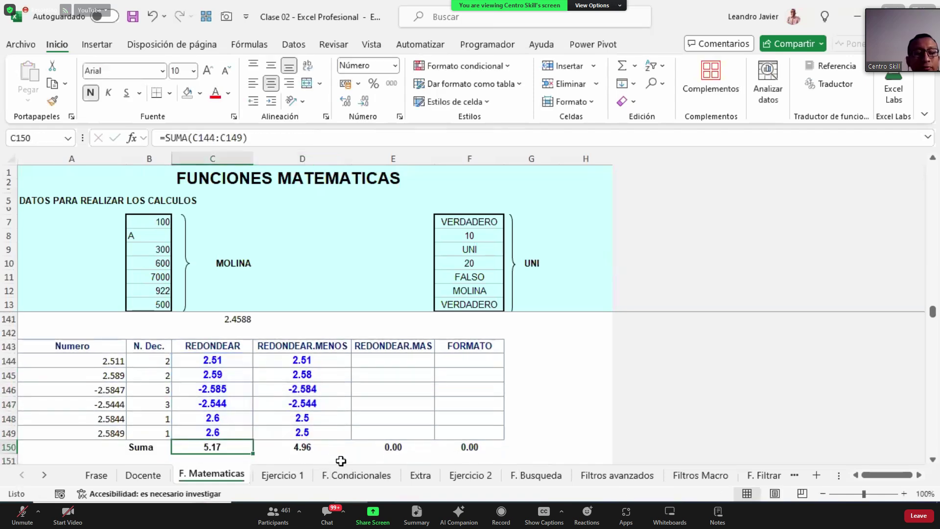
double_click(331, 448)
key(Escape)
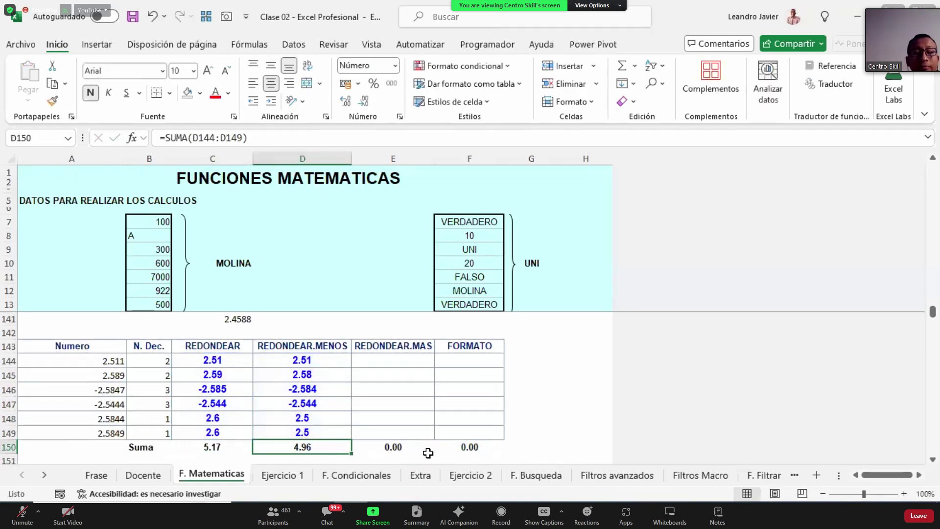
click(238, 321)
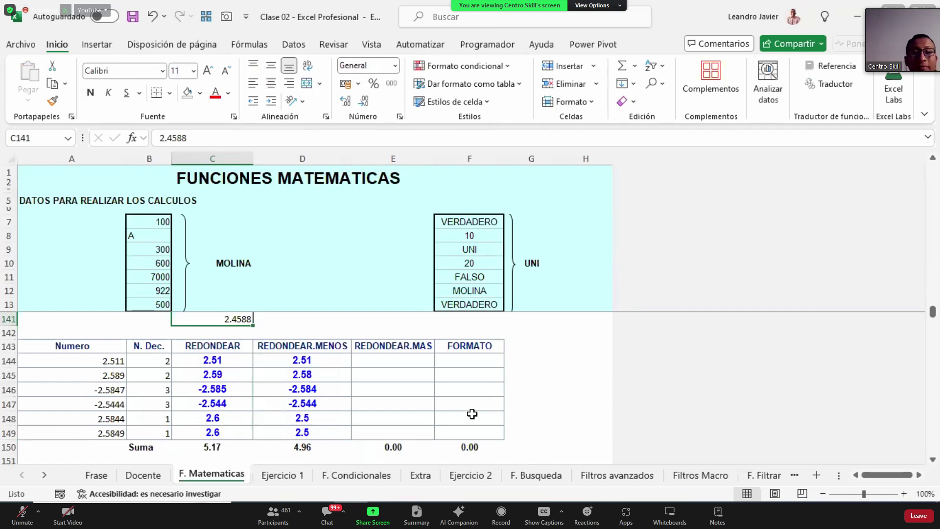
Edit cell C141 so its value changes from 2.4588 to 2.4589.
click(202, 140)
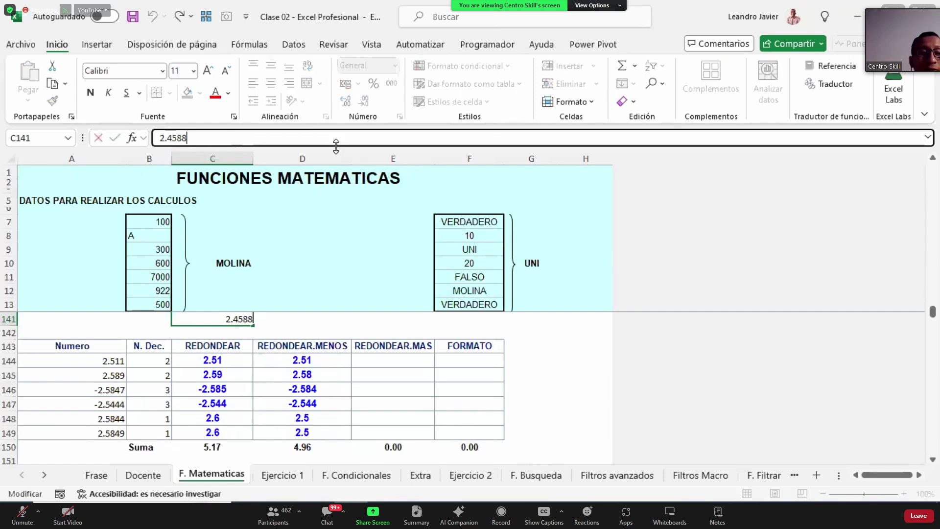
text(82)
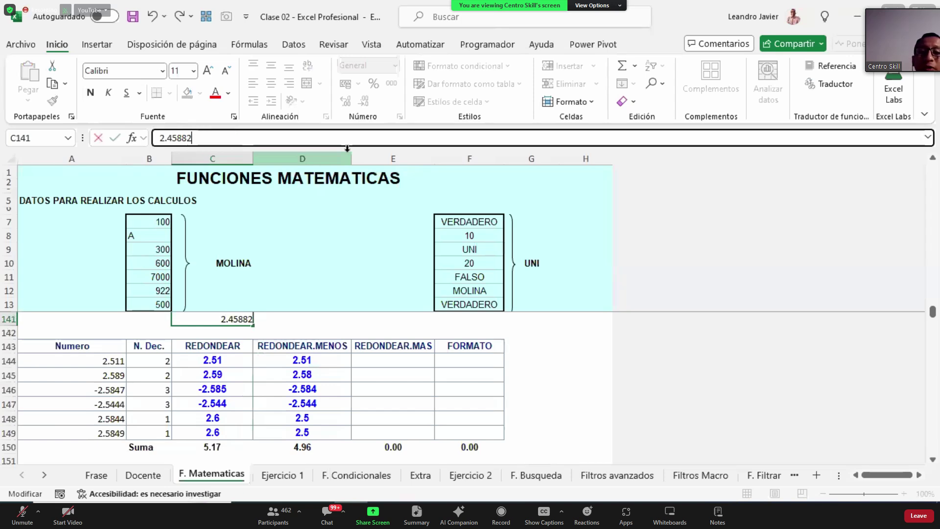
drag(167, 139, 187, 142)
click(189, 139)
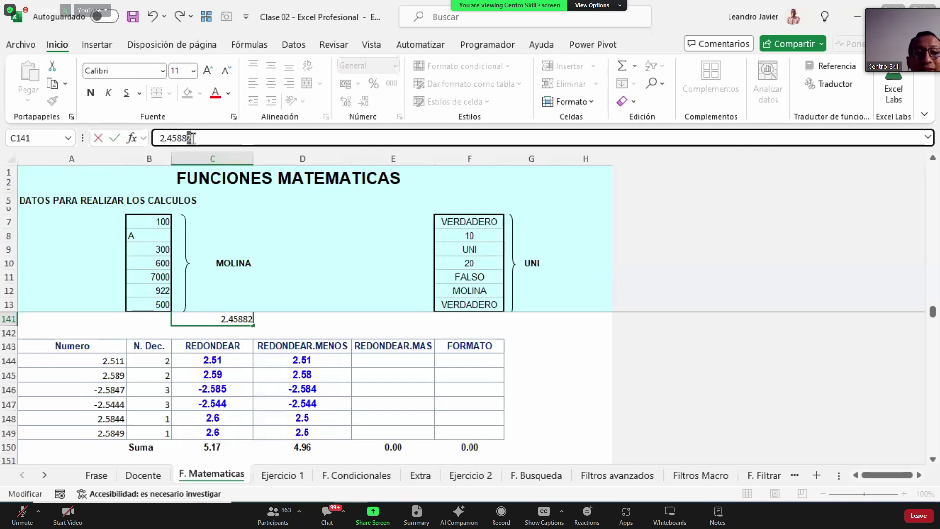
key(BackSpace)
key(BackSpace)
text(9)
key(Return)
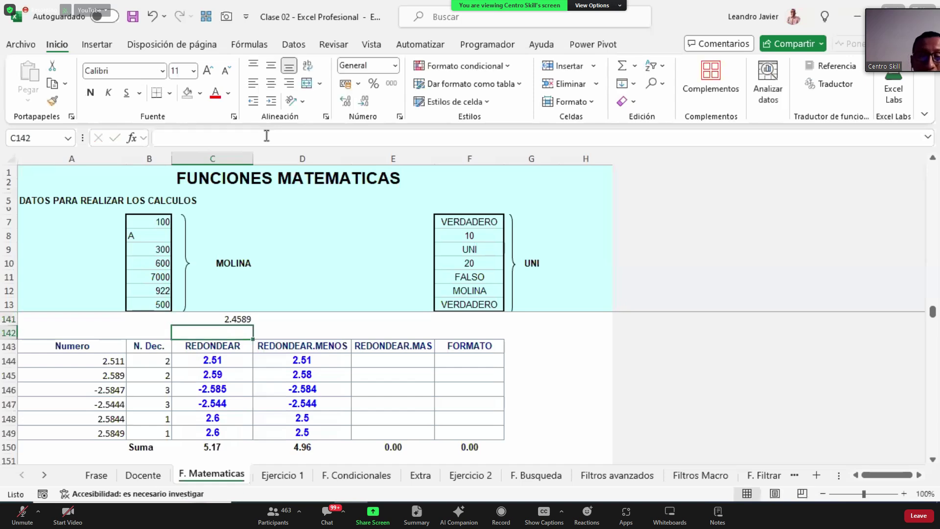
Recheck C141, then move to cell E144 in the rounding table.
key(Up)
key(Right)
key(Right)
key(Right)
key(Left)
key(Down)
key(Down)
key(Down)
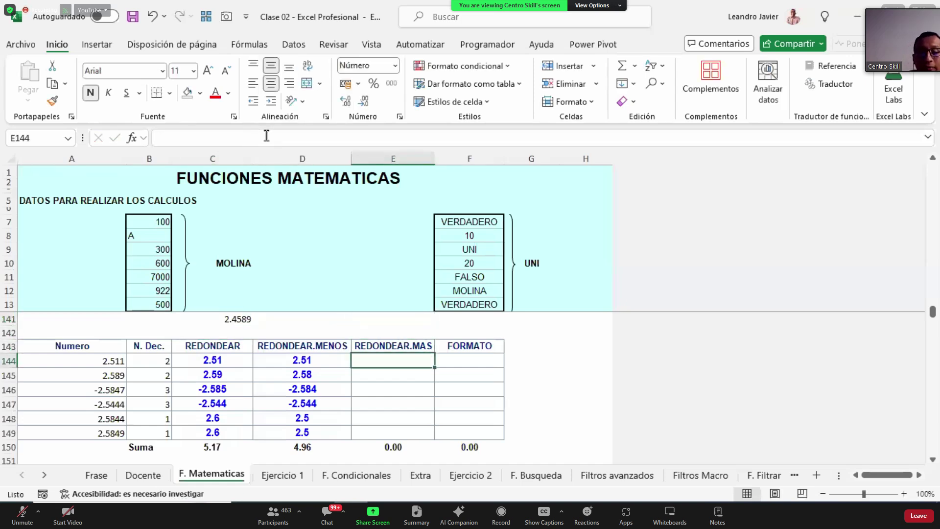
Enter =REDONDEAR.MAS(A144,B144) in cell E144.
text(=RED)
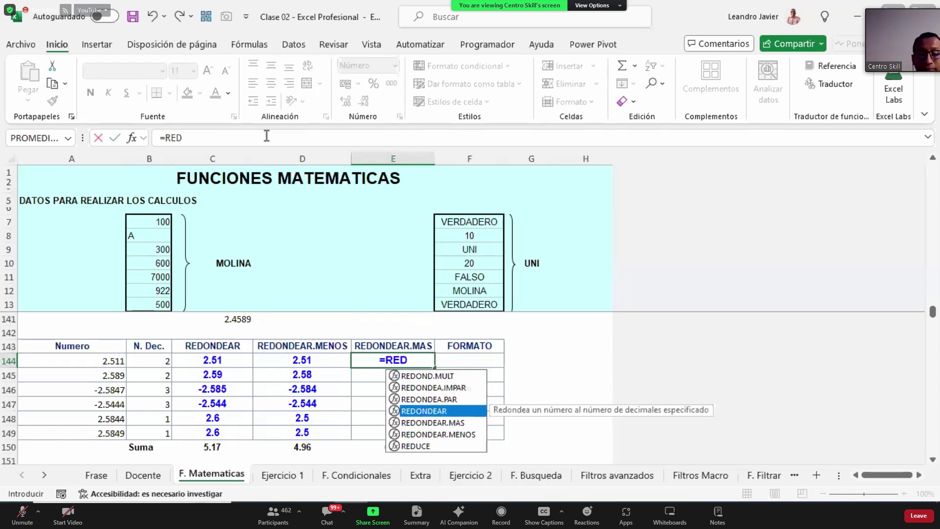
key(Down)
key(Tab)
click(90, 360)
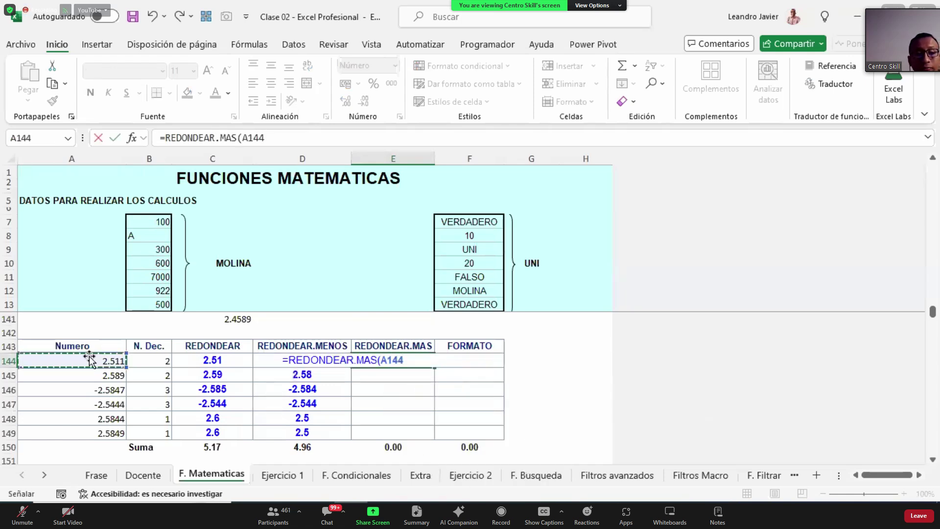
text(,)
click(160, 360)
key(Return)
Copy the E144 formula into E145:E149 and check the 5.18 total in E150.
click(415, 360)
key(ctrl+c)
drag(392, 375, 395, 433)
right_click(395, 431)
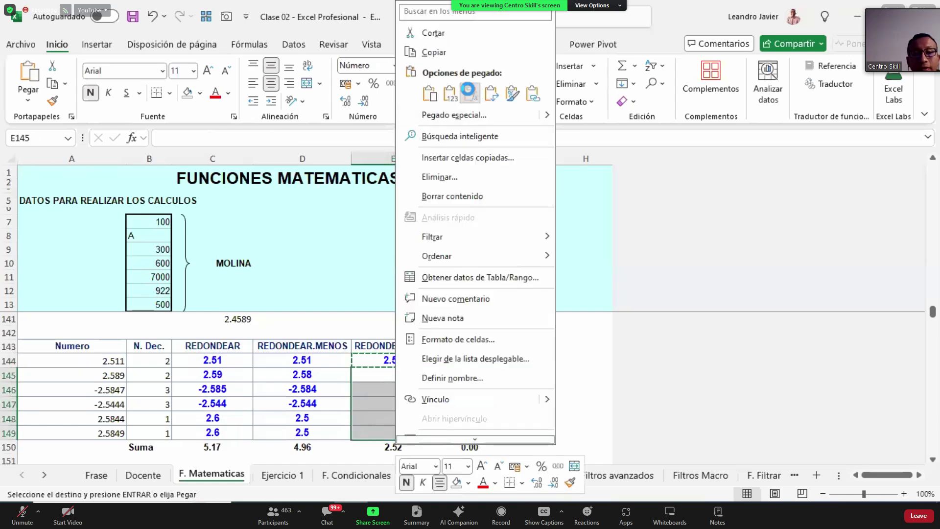
click(468, 92)
click(390, 448)
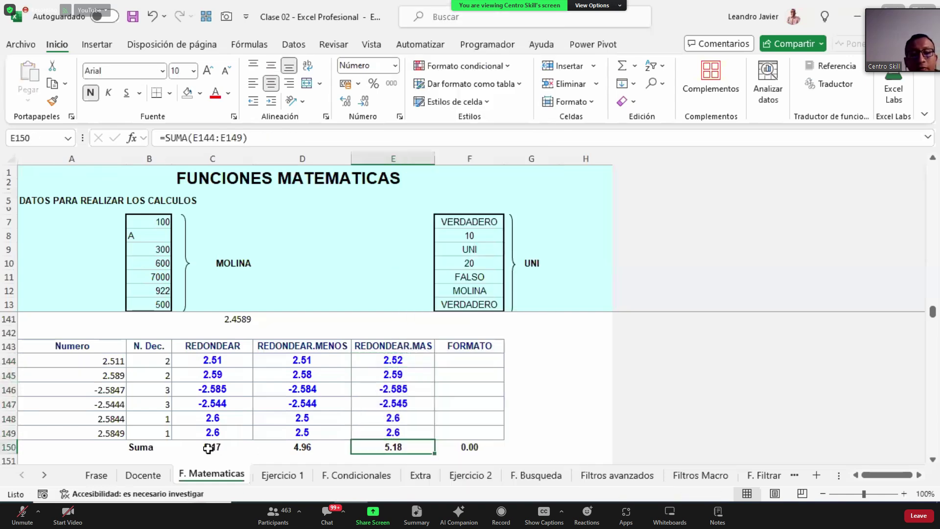
drag(204, 447, 392, 447)
click(468, 358)
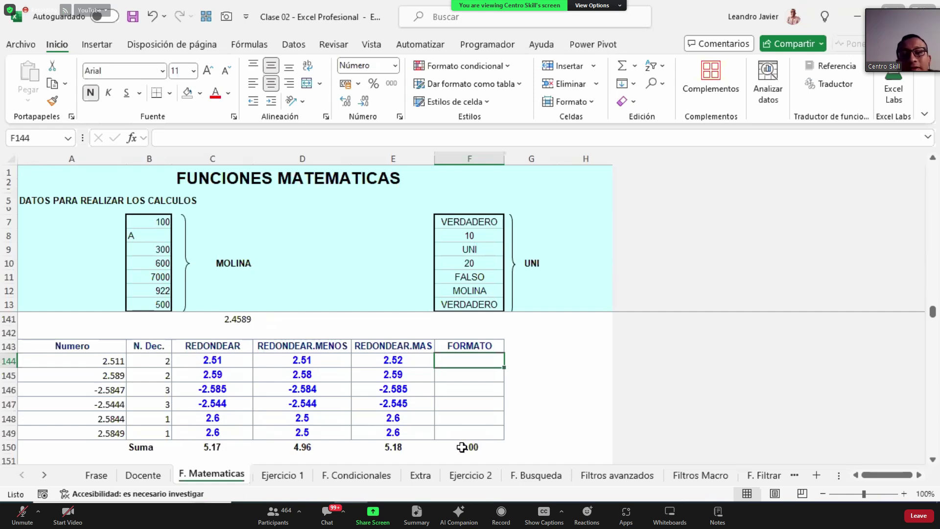
drag(96, 358, 98, 429)
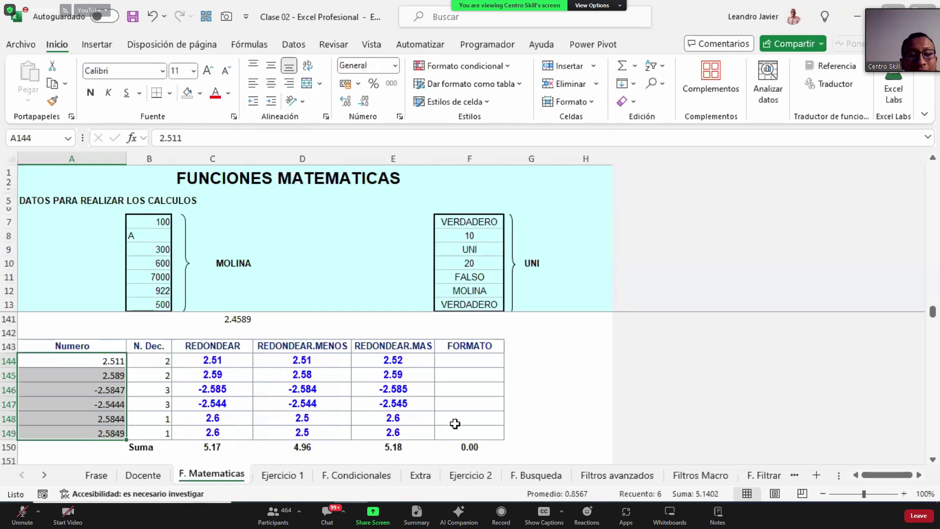
key(ctrl+c)
click(484, 361)
right_click(488, 365)
click(561, 118)
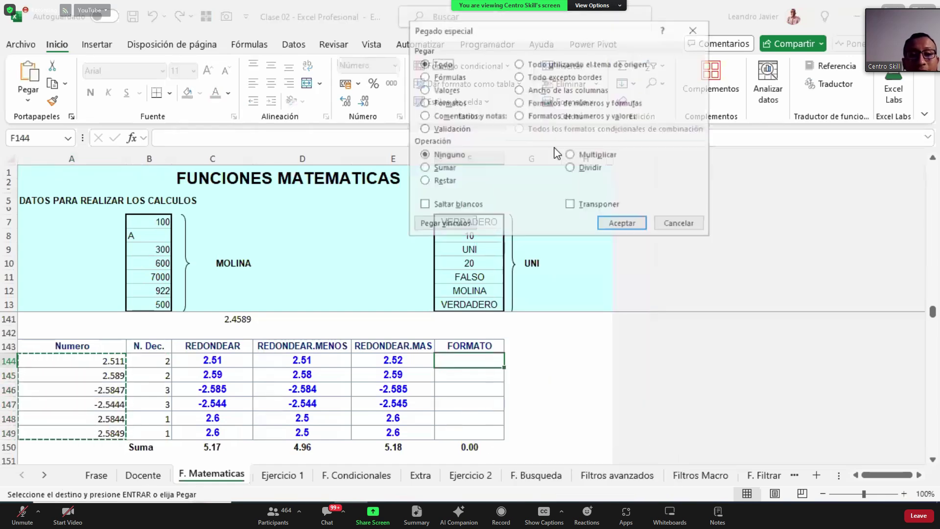
key(Escape)
right_click(478, 365)
click(83, 363)
drag(83, 362, 101, 433)
key(ctrl+c)
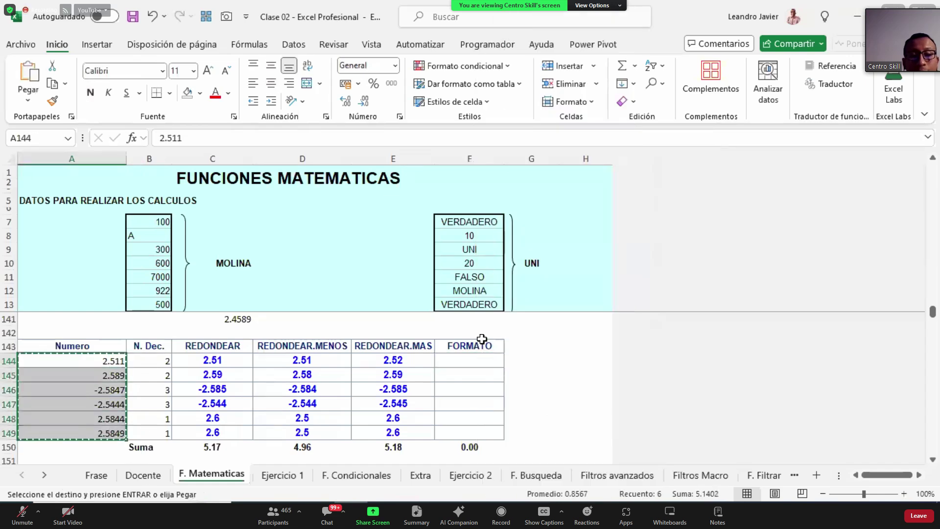
click(471, 360)
right_click(471, 362)
click(526, 93)
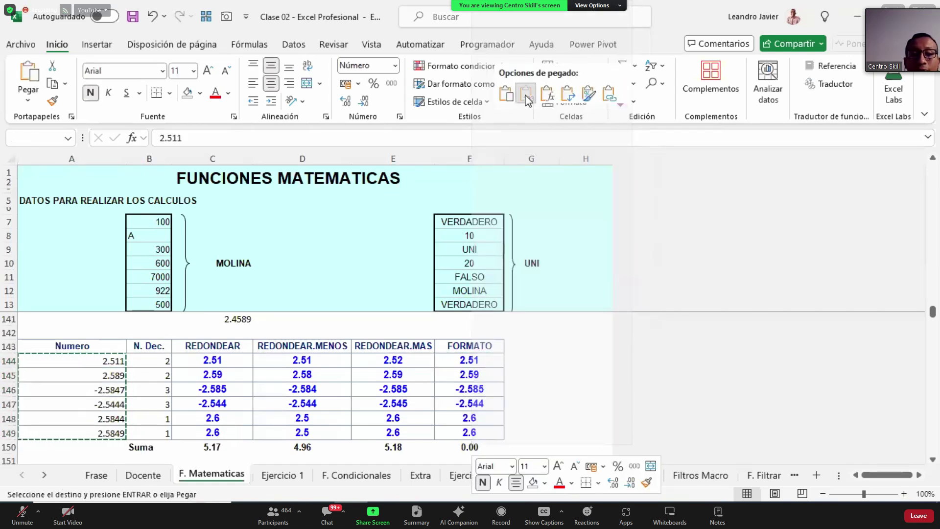
key(Escape)
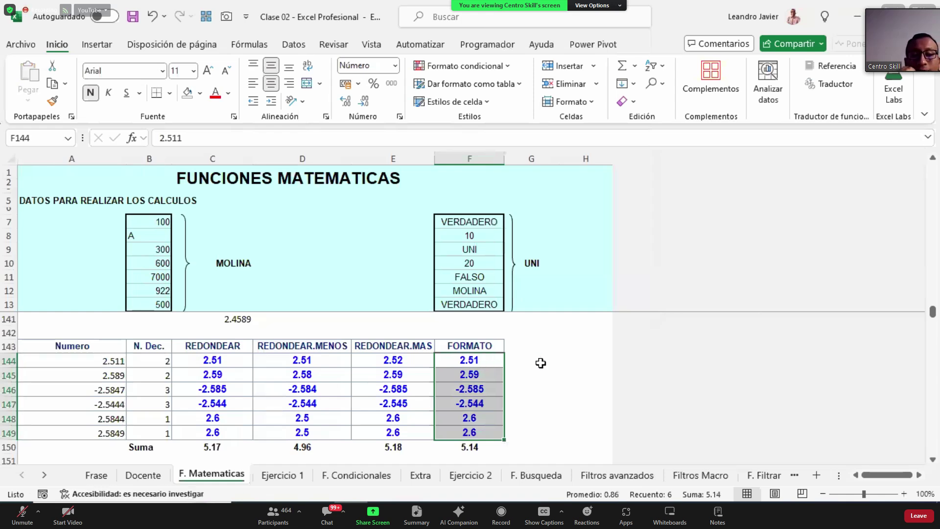
click(477, 347)
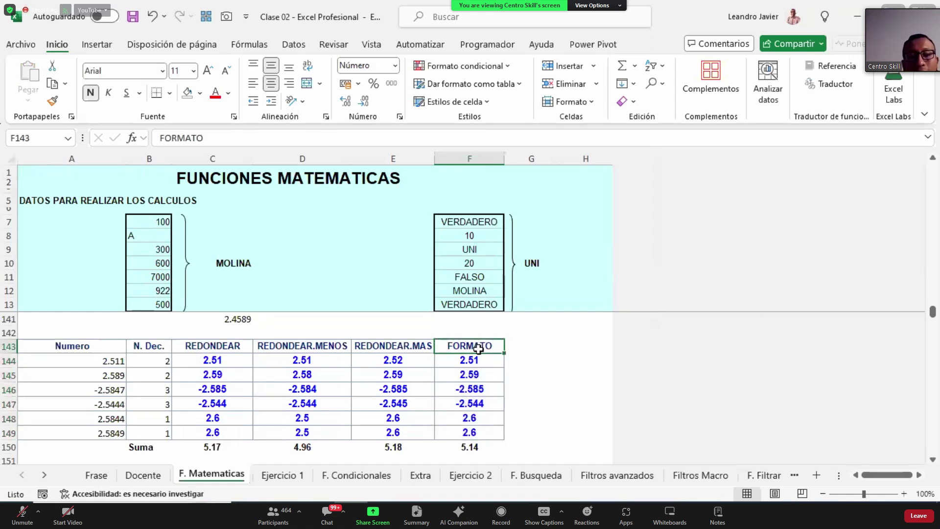
ctrl+click(218, 347)
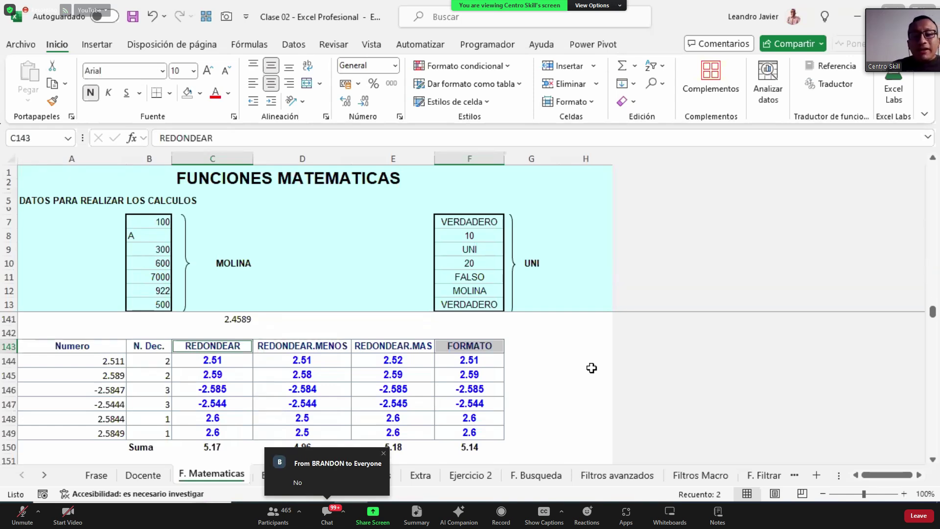
click(221, 448)
click(499, 446)
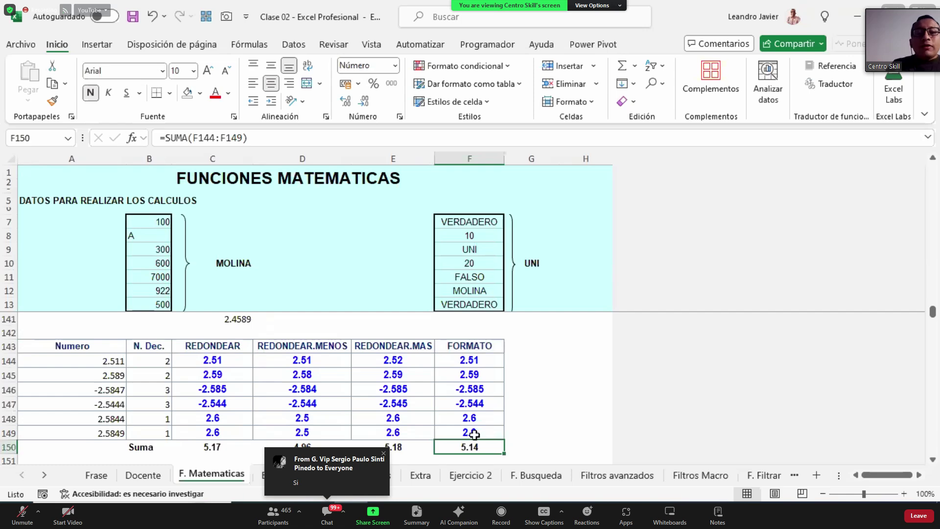
click(234, 359)
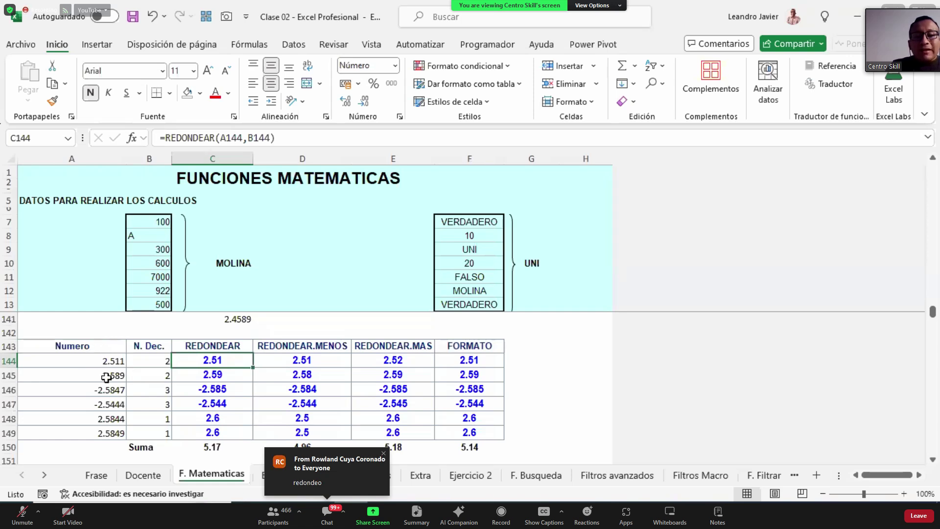
click(481, 360)
drag(86, 360, 86, 433)
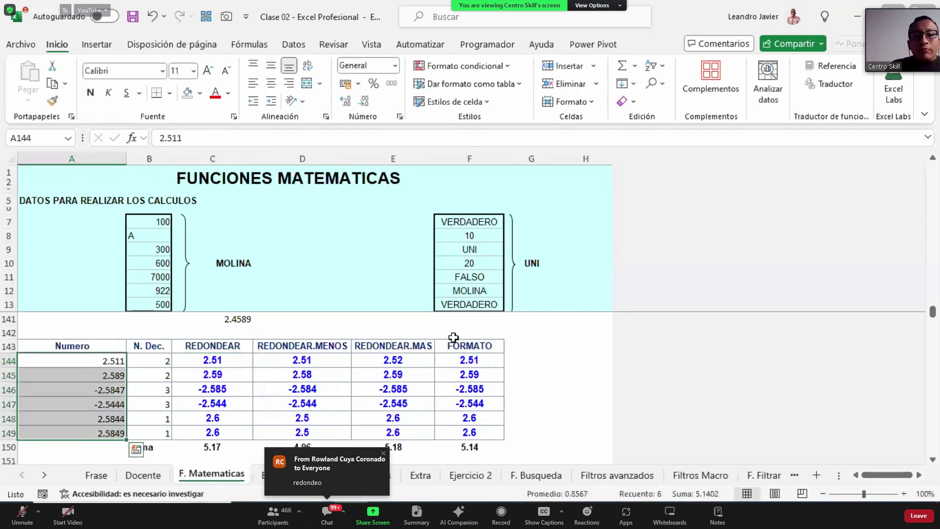
click(470, 347)
click(482, 361)
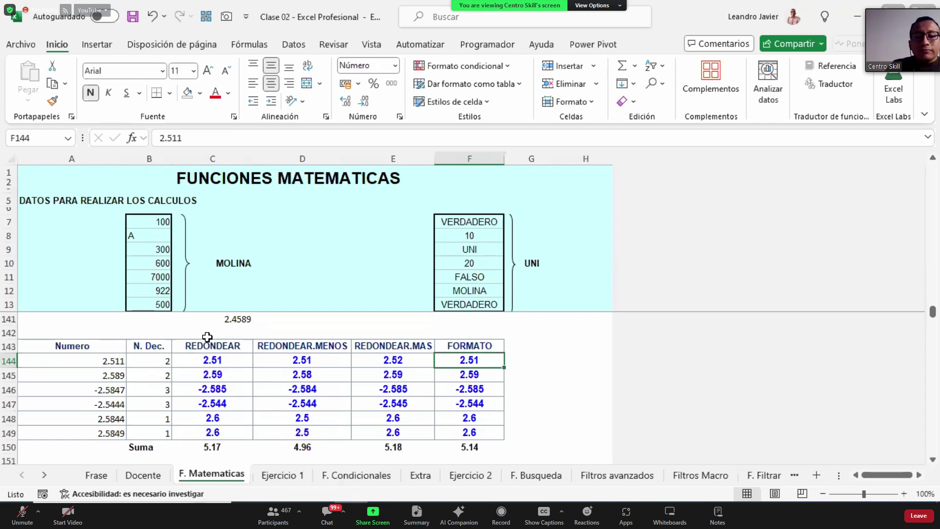
click(487, 375)
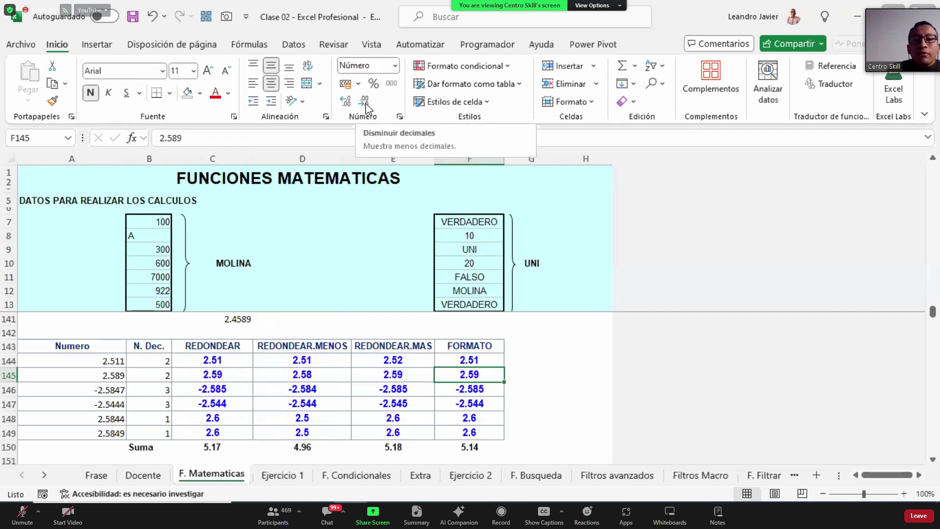
click(347, 103)
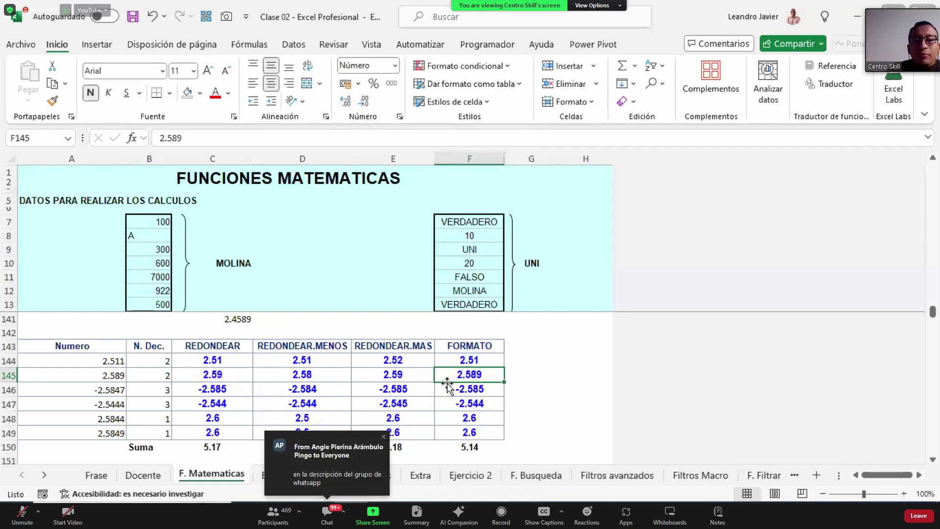
click(489, 363)
click(348, 103)
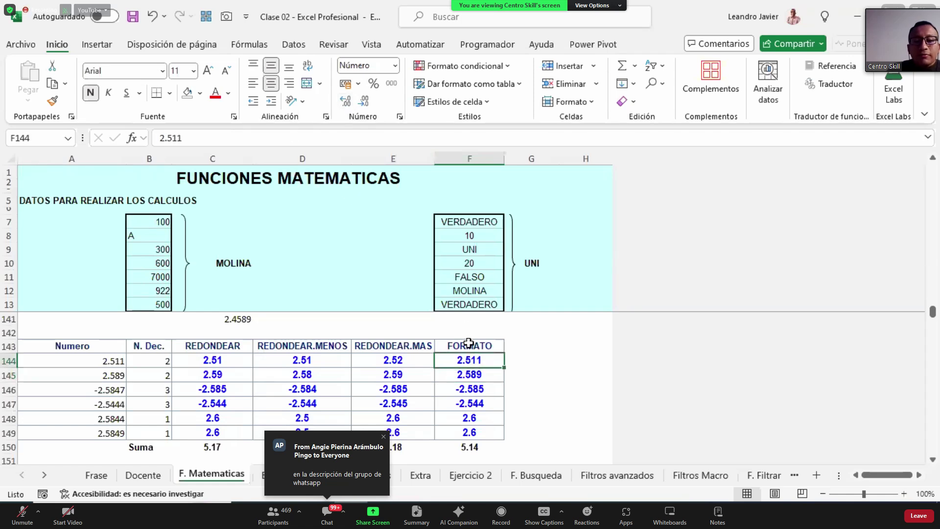
drag(488, 389, 487, 404)
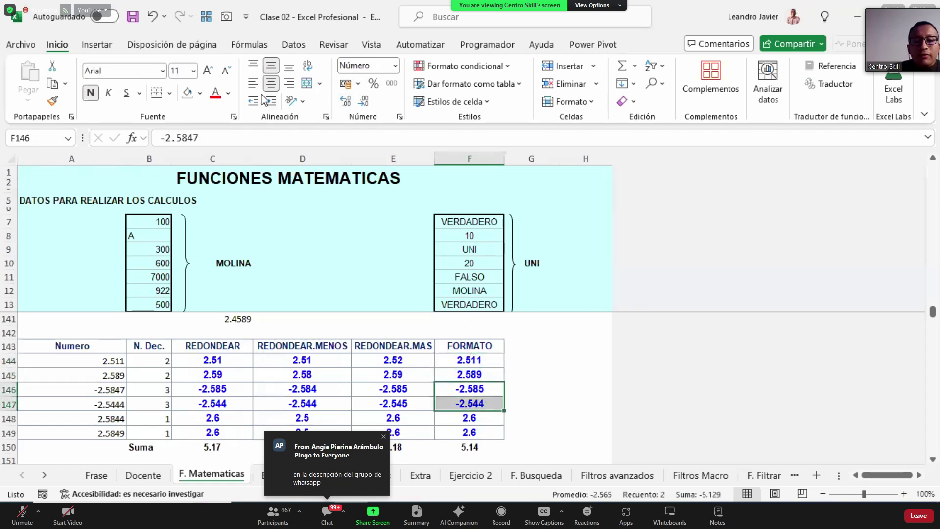
click(354, 105)
drag(488, 420, 488, 439)
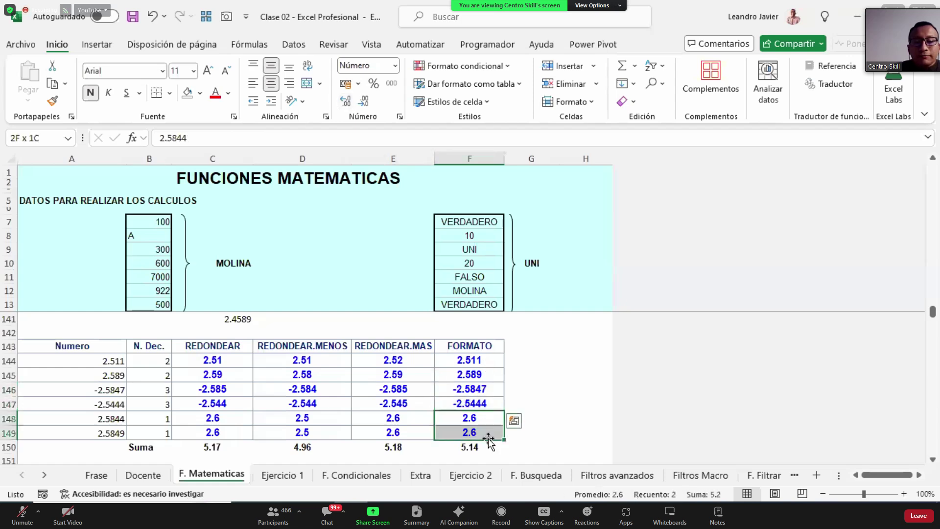
click(357, 102)
click(357, 102)
click(358, 101)
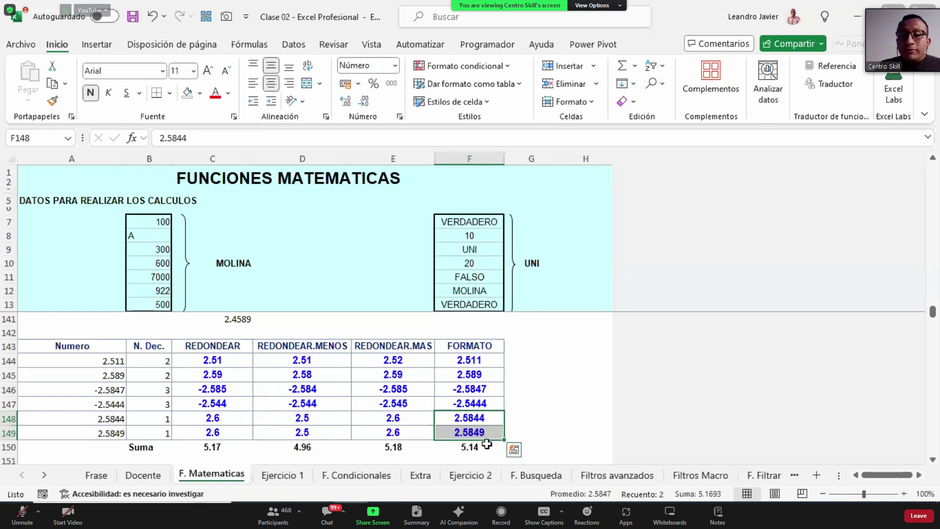
drag(478, 363, 487, 374)
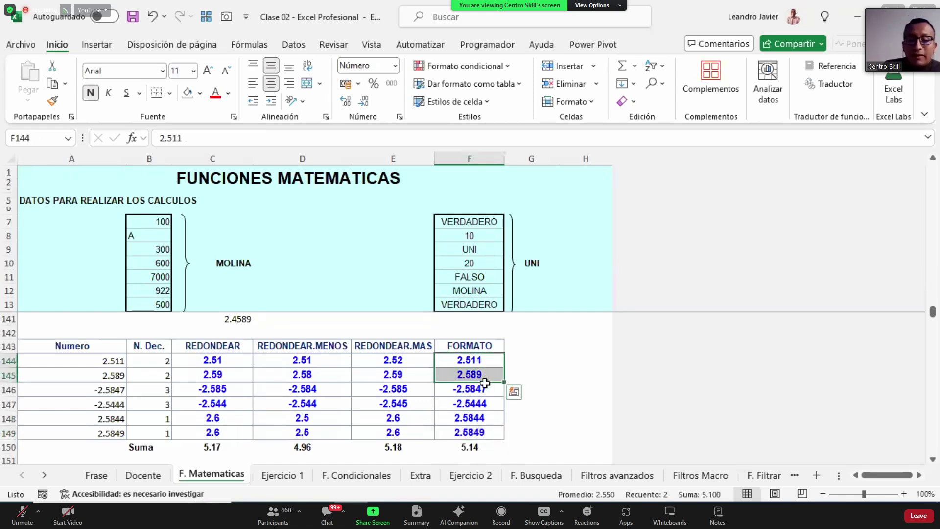
click(366, 102)
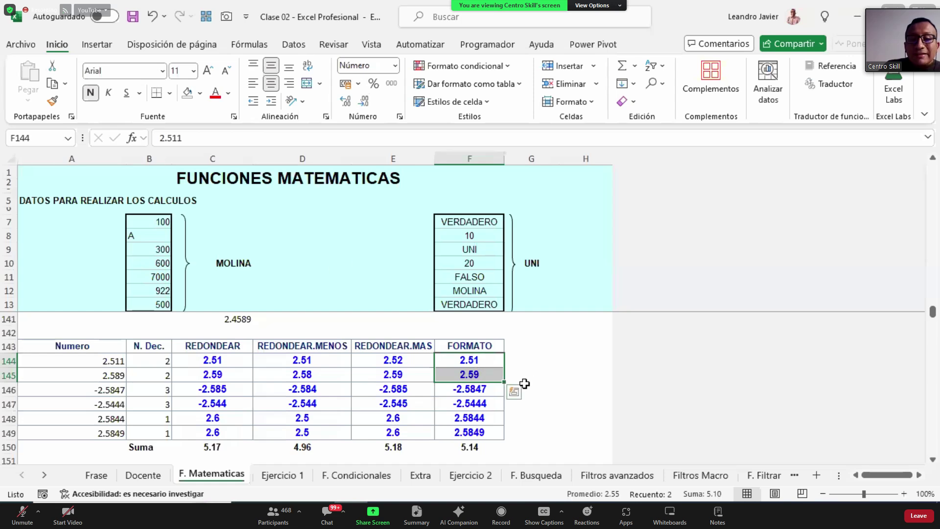
click(489, 362)
click(490, 377)
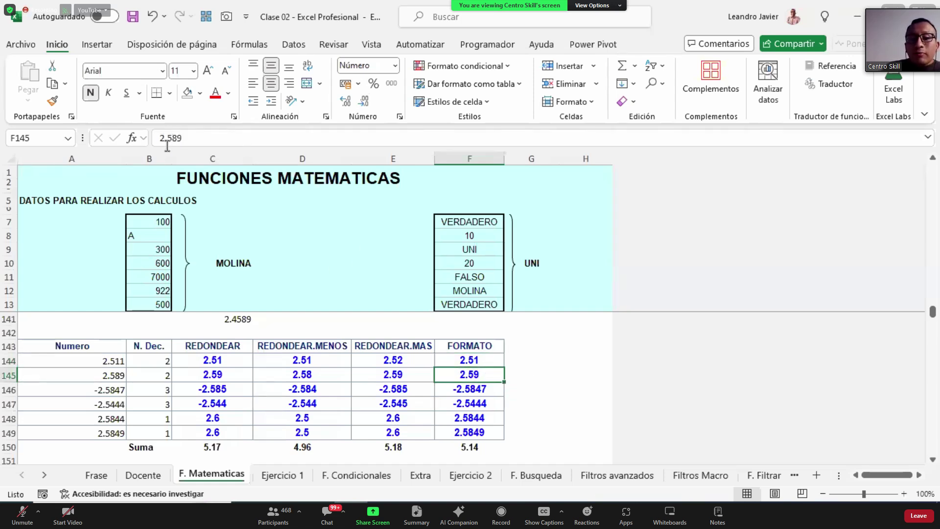
drag(478, 388, 484, 433)
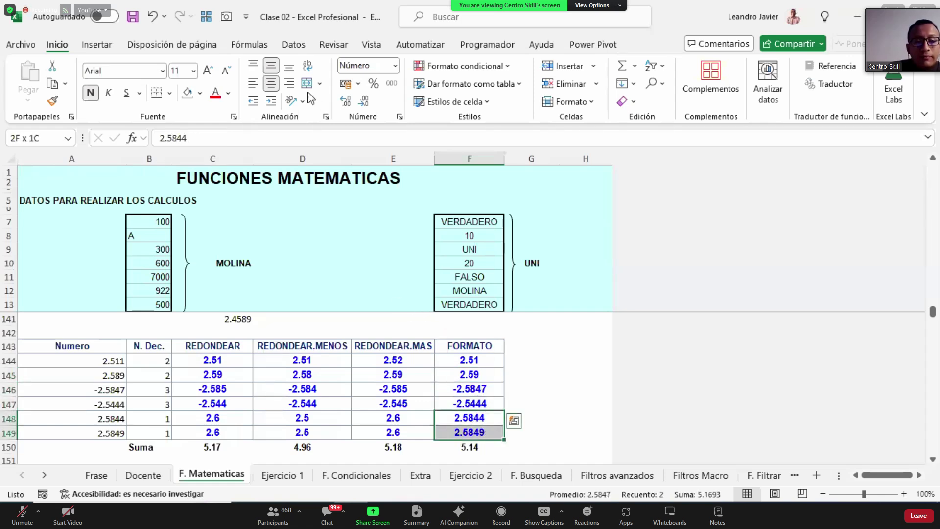
click(365, 102)
click(365, 102)
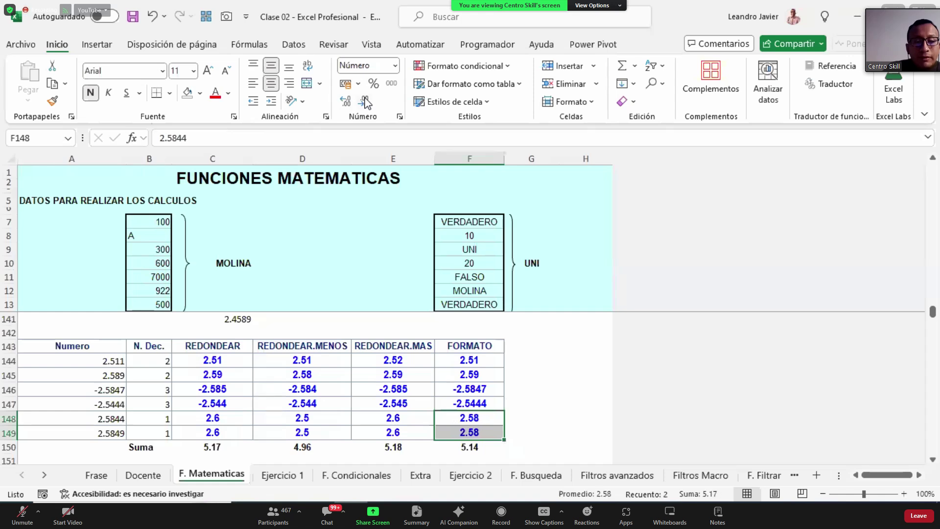
click(365, 101)
drag(484, 388, 489, 402)
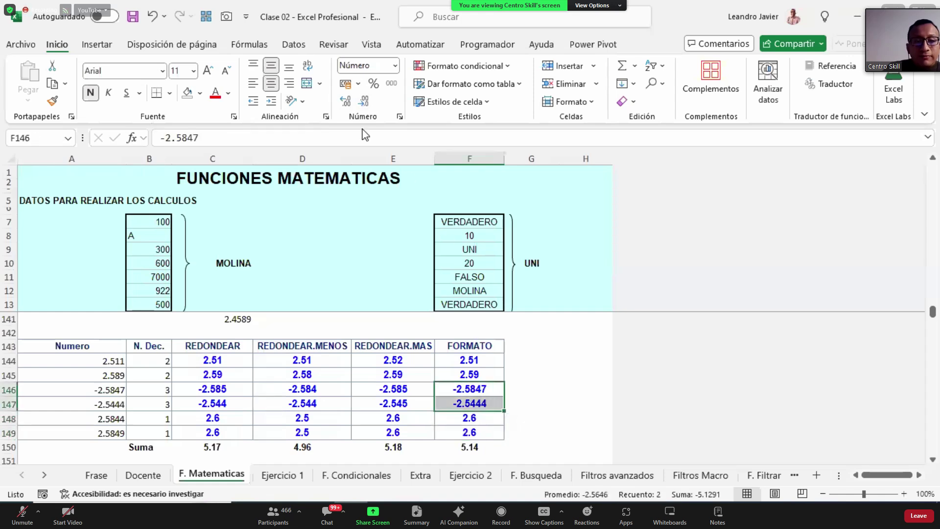
click(365, 103)
click(364, 103)
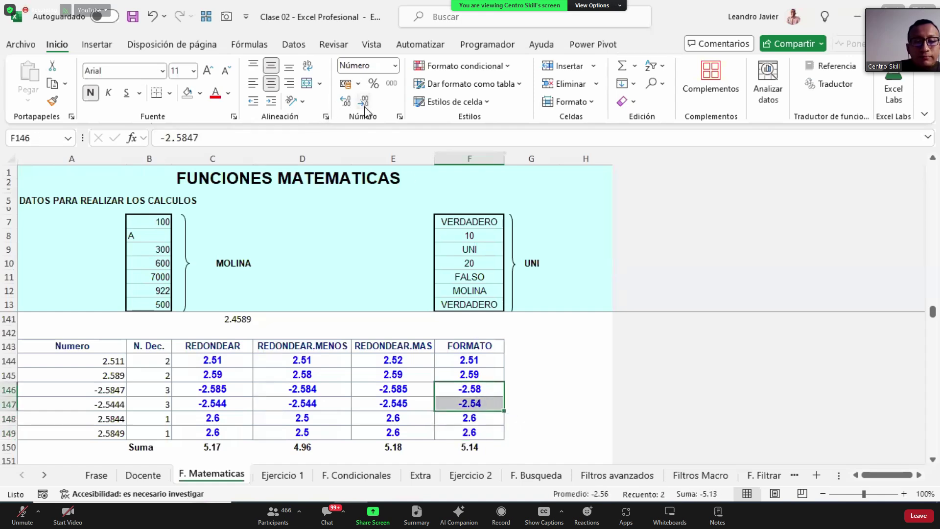
click(345, 102)
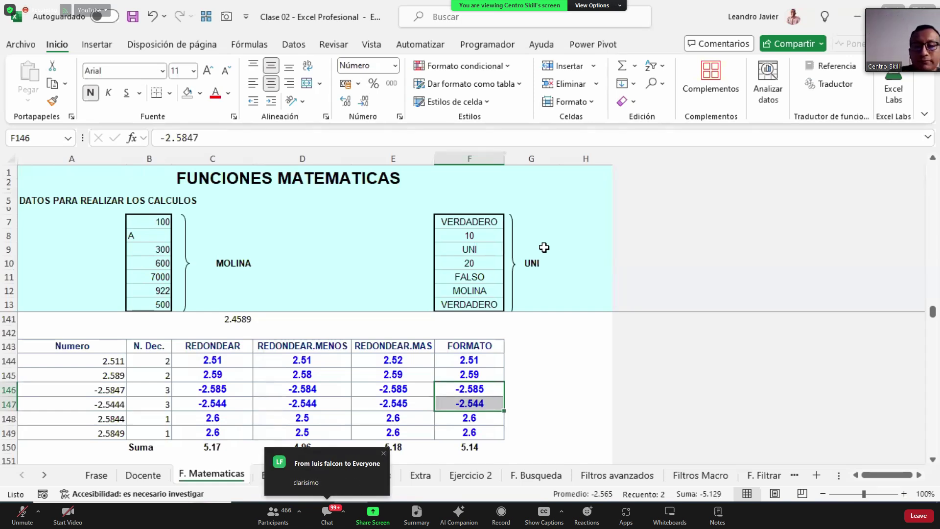
mouse_move(317, 516)
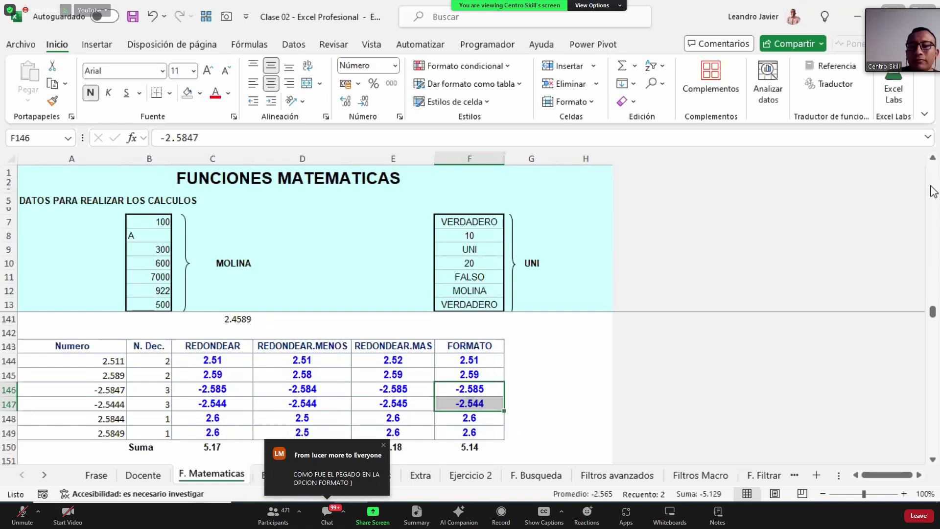
Clear the FORMATO values F144:F149, then select A144 in the Numero column.
drag(472, 362, 482, 428)
key(Delete)
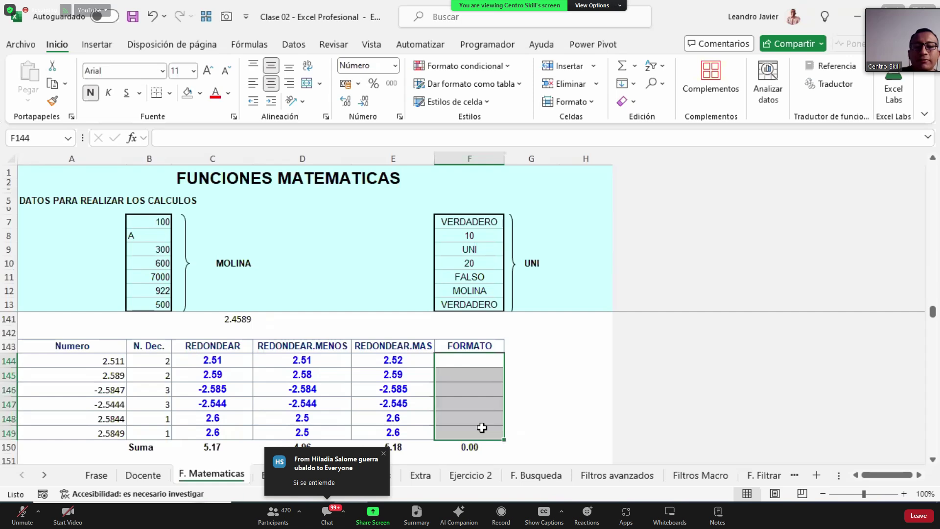
drag(93, 361, 97, 423)
click(105, 360)
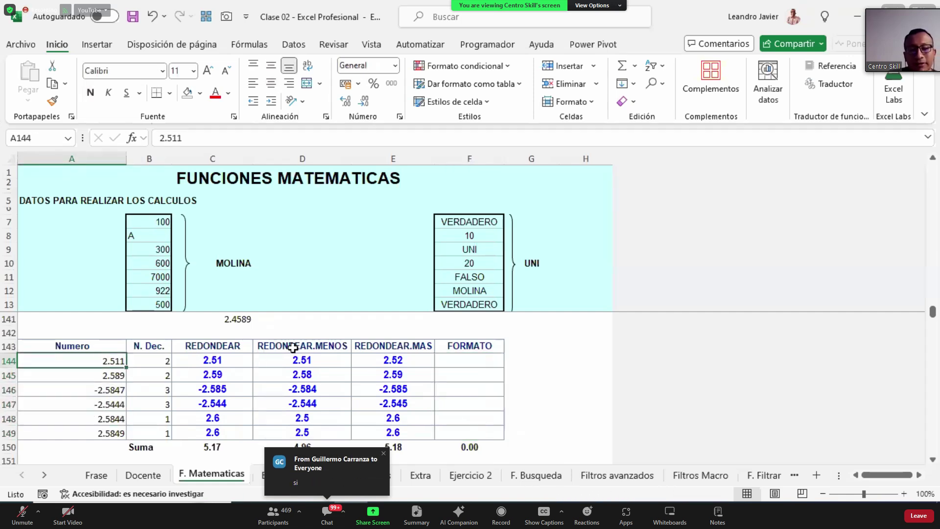
key(Down)
key(Down)
key(Down)
key(Down)
key(Down)
key(Up)
key(Up)
key(Up)
key(Up)
key(Up)
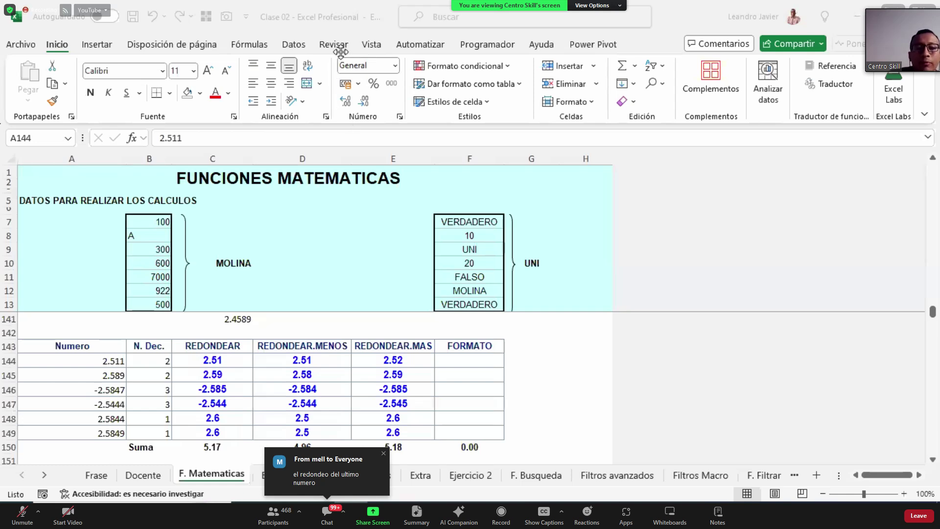
click(104, 363)
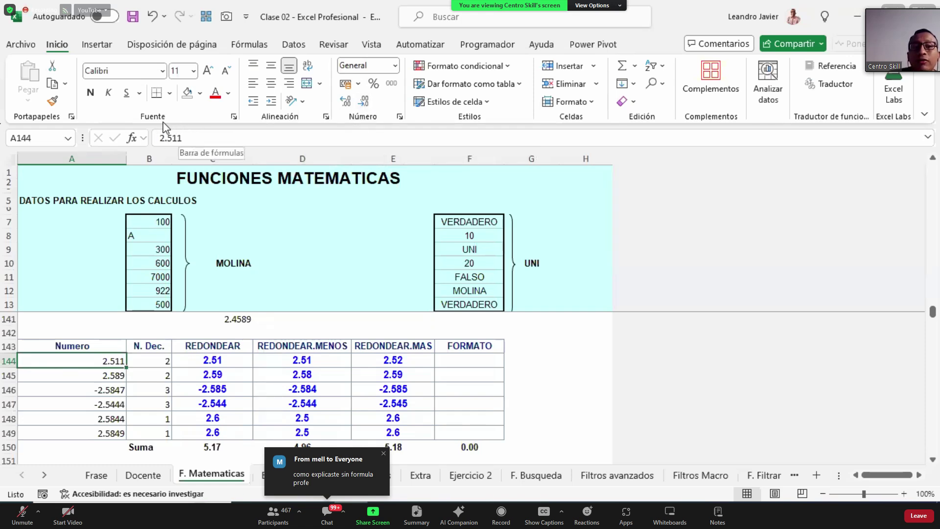
Reduce the displayed decimals of A144 and A145 down to one decimal.
click(364, 104)
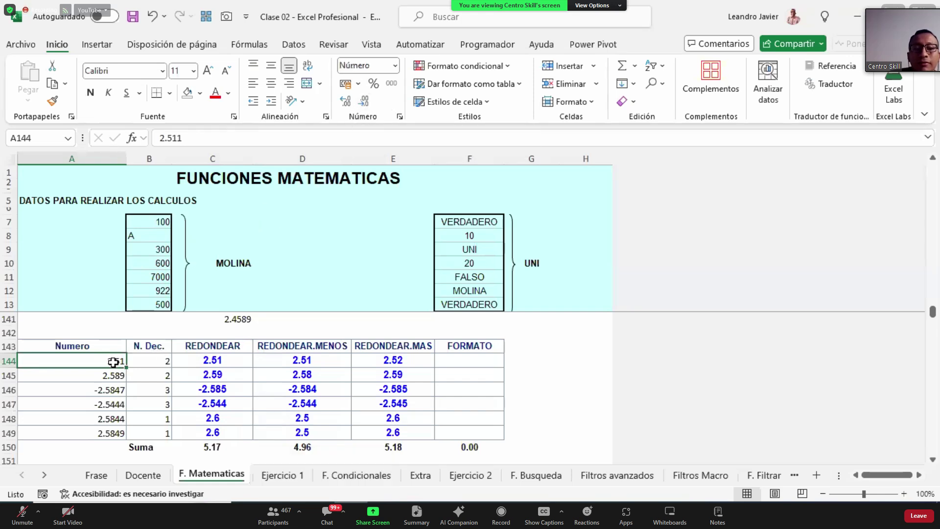
key(Down)
click(364, 103)
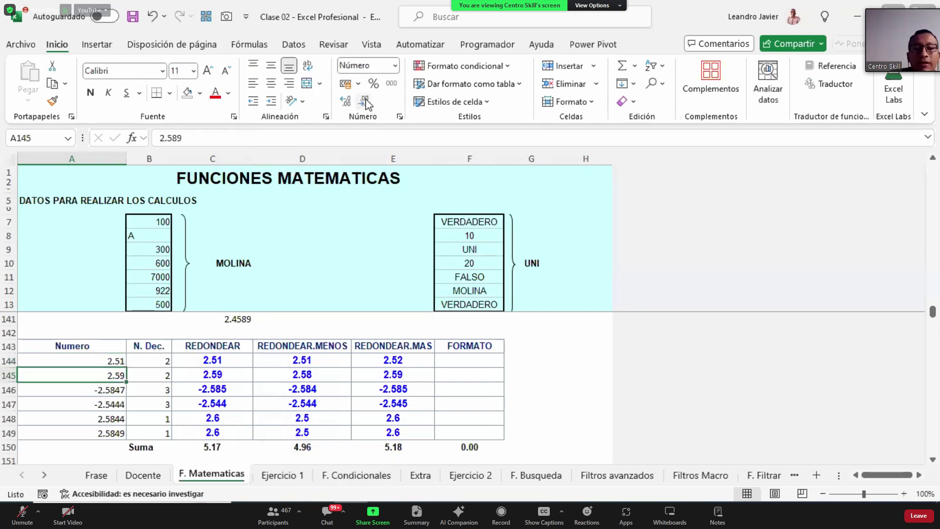
click(368, 104)
click(109, 361)
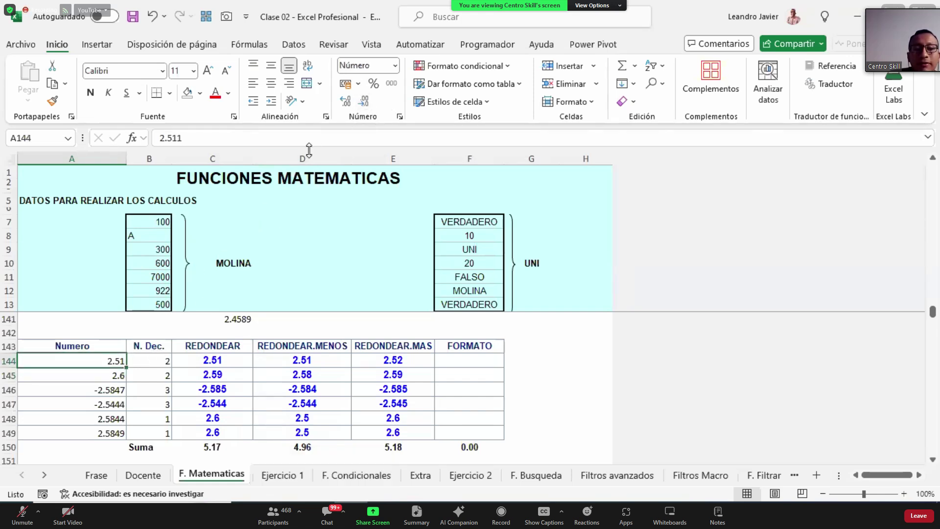
click(362, 103)
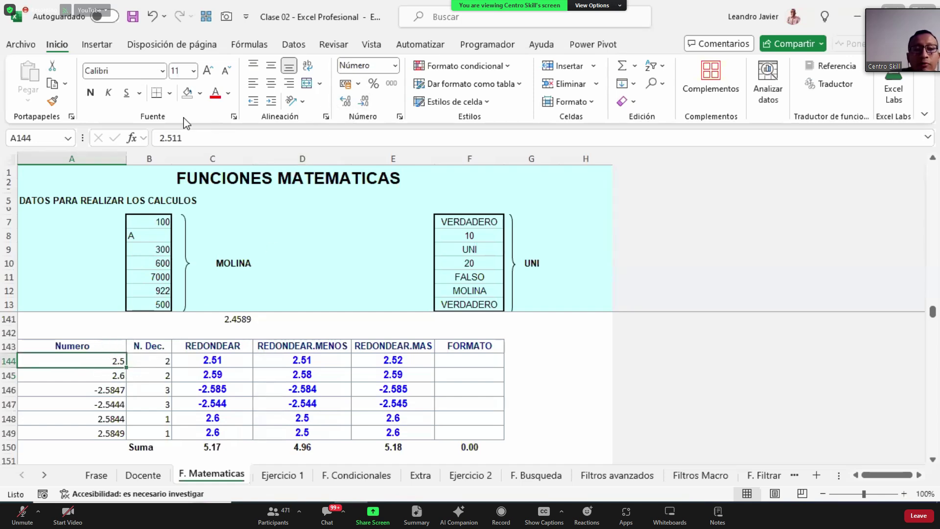
Restore all three decimals so A145 shows 2.589 and A144 shows 2.511.
click(118, 379)
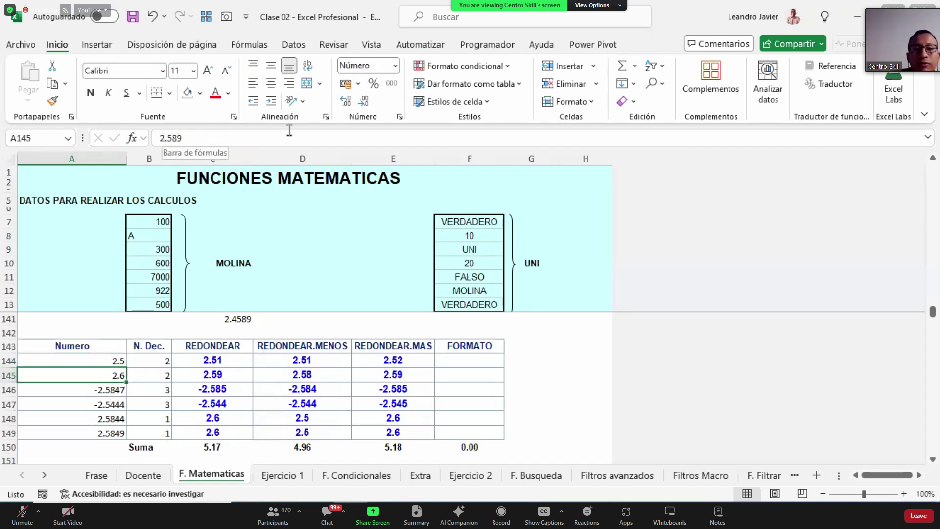
click(345, 102)
click(346, 101)
click(119, 361)
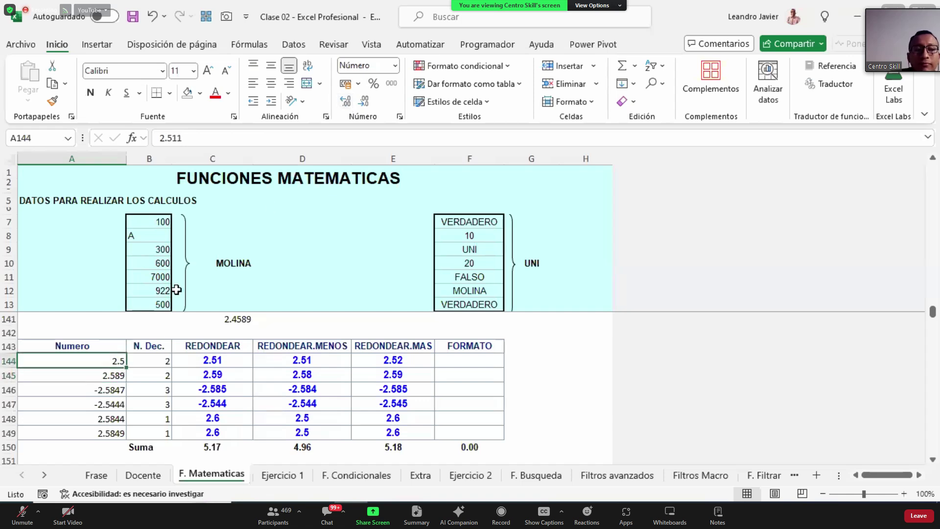
click(347, 103)
click(347, 104)
click(346, 103)
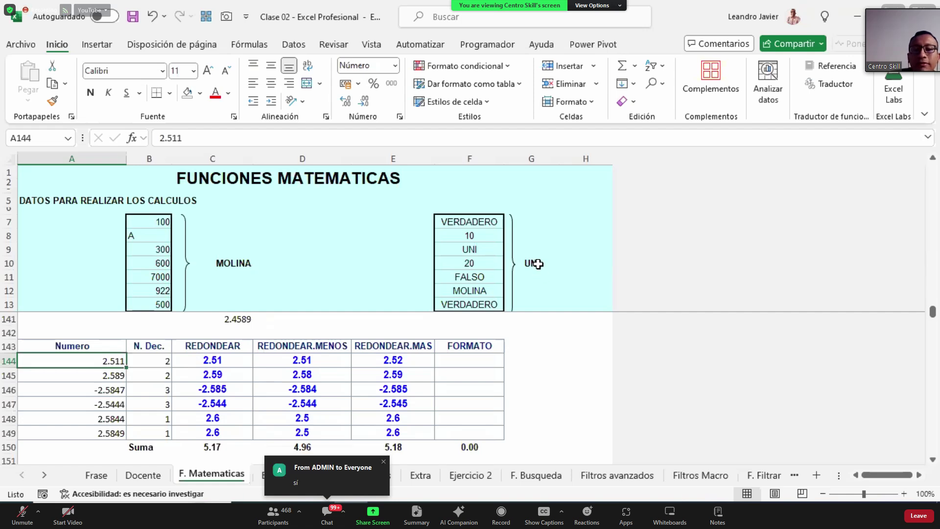
drag(98, 375, 98, 434)
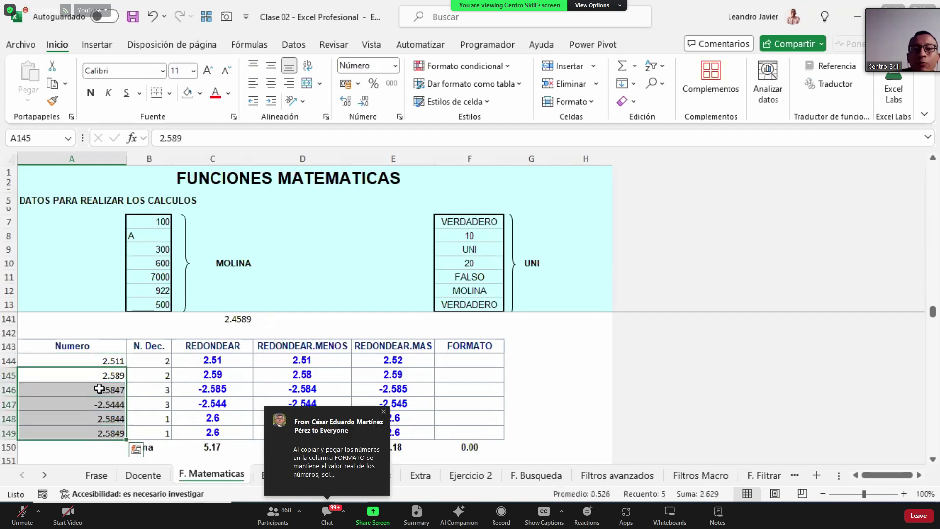
click(100, 388)
click(359, 102)
click(359, 102)
click(345, 101)
click(345, 102)
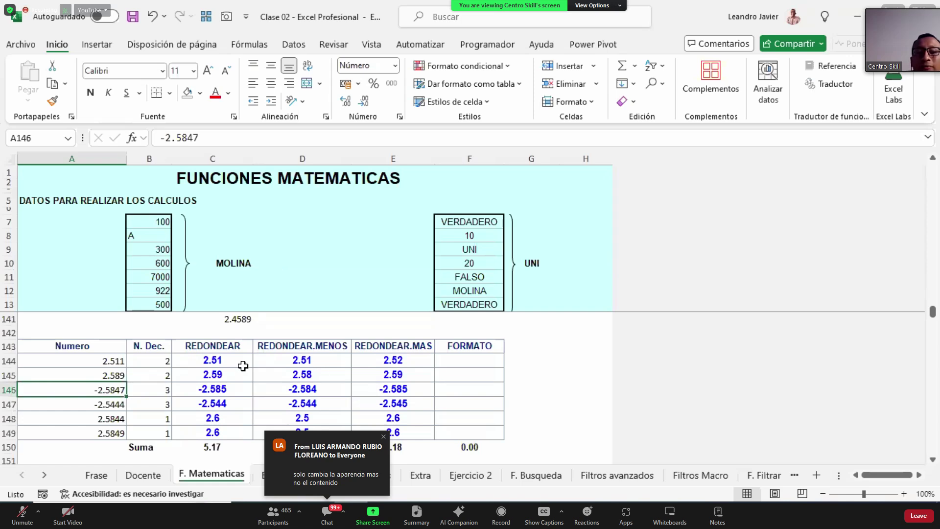
drag(220, 362, 237, 435)
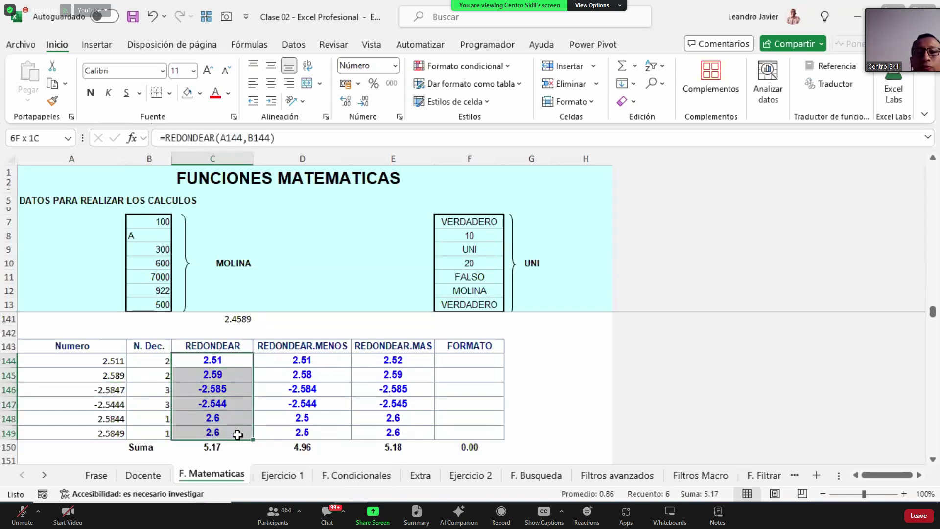
drag(237, 435, 446, 422)
drag(231, 365, 237, 374)
drag(167, 359, 160, 376)
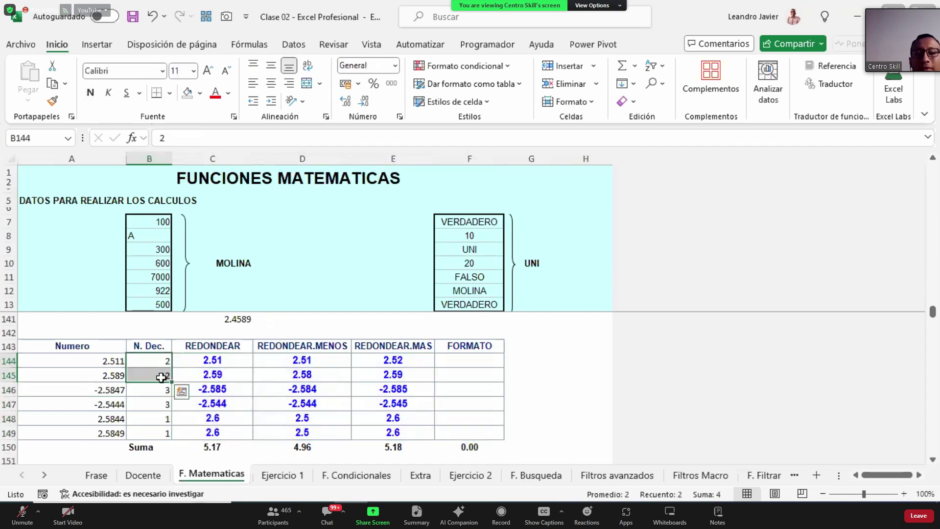
drag(233, 360, 229, 375)
click(226, 360)
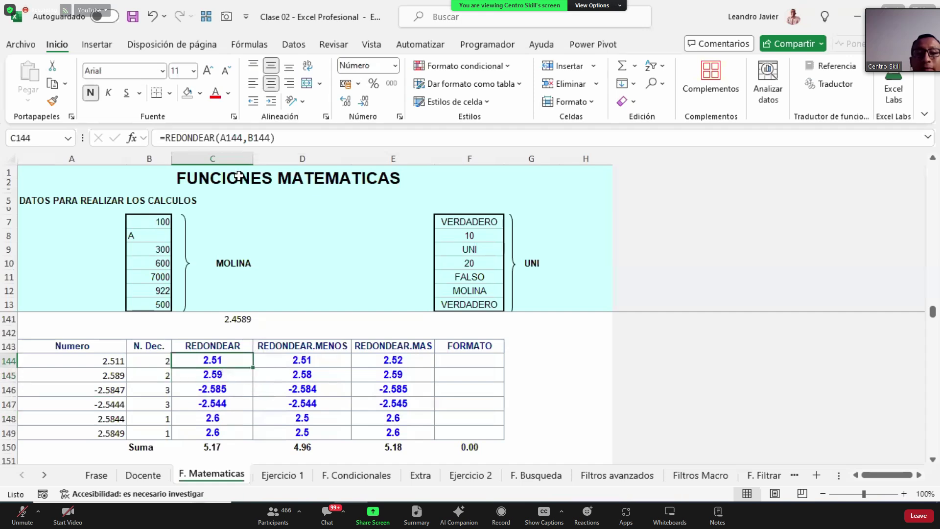
key(F2)
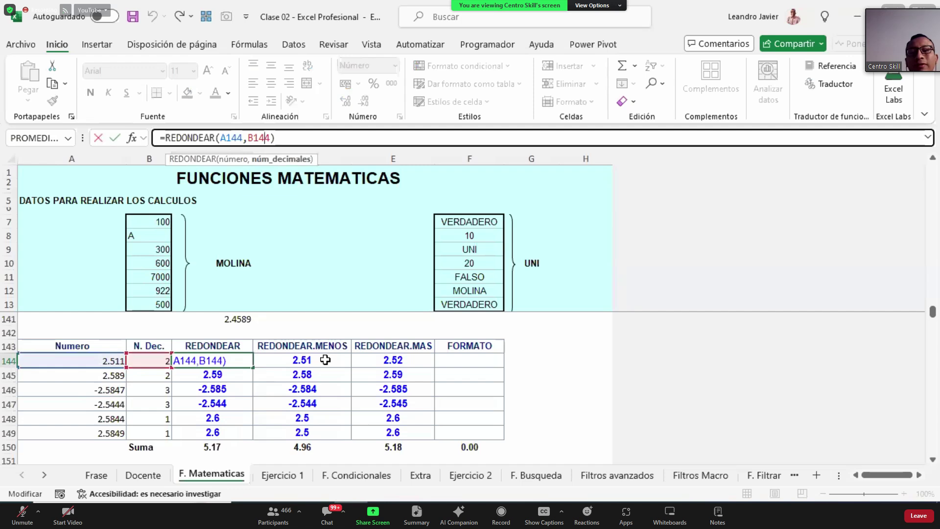
key(Escape)
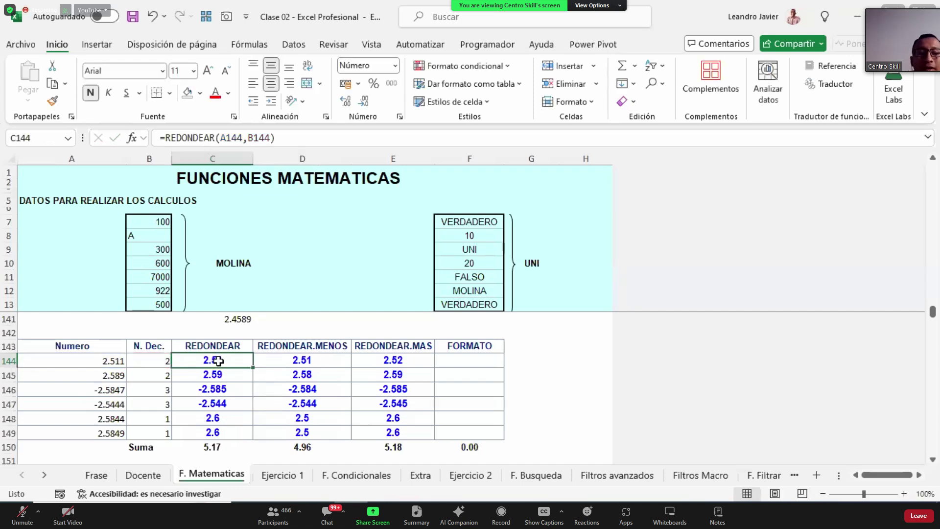
drag(235, 362, 324, 376)
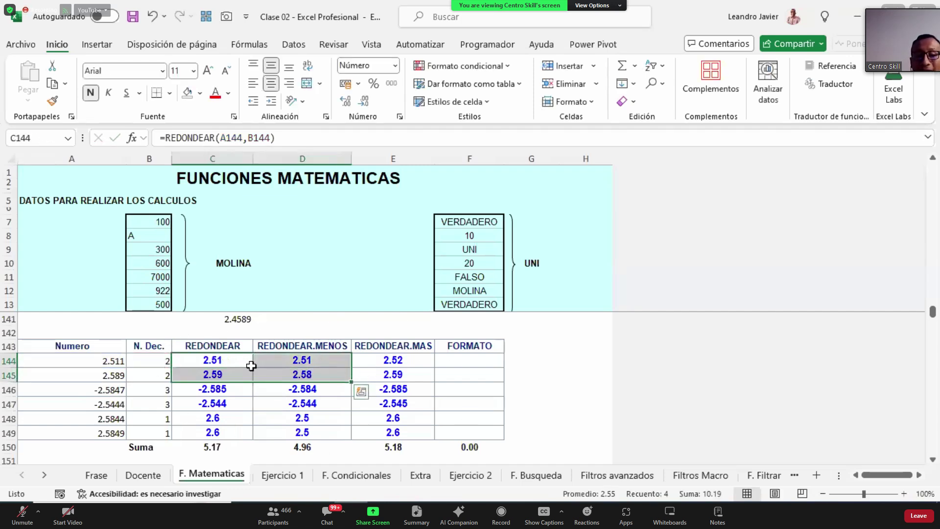
drag(238, 363, 238, 374)
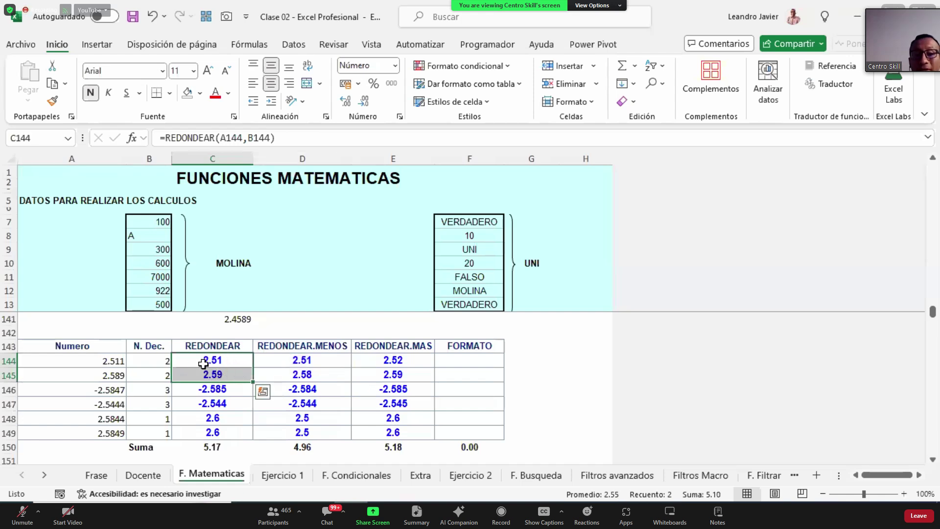
click(346, 103)
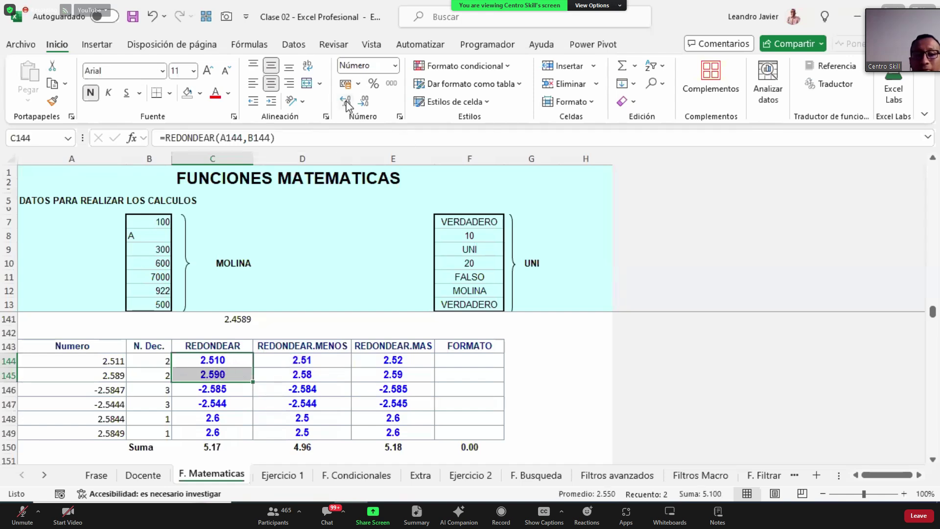
click(346, 102)
click(365, 103)
click(364, 103)
click(365, 103)
click(346, 103)
click(346, 103)
click(346, 103)
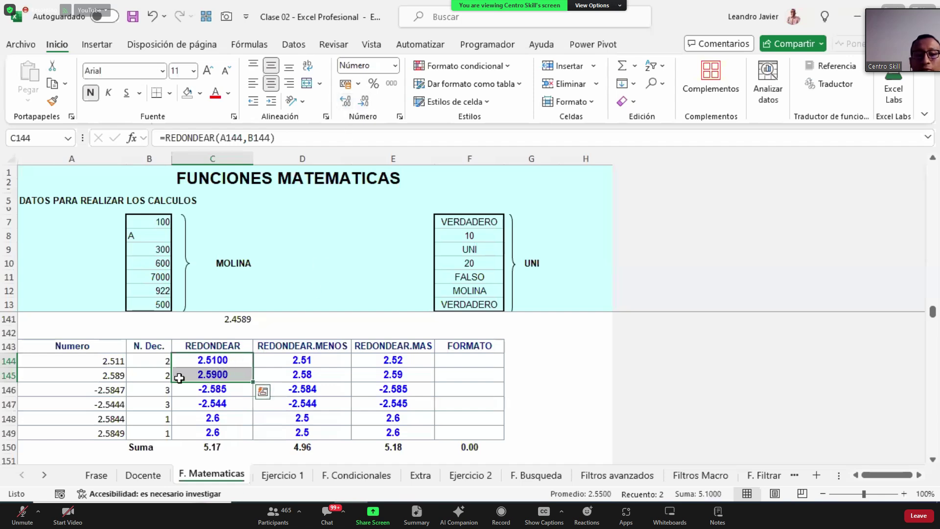
click(365, 103)
click(365, 103)
drag(220, 361, 221, 433)
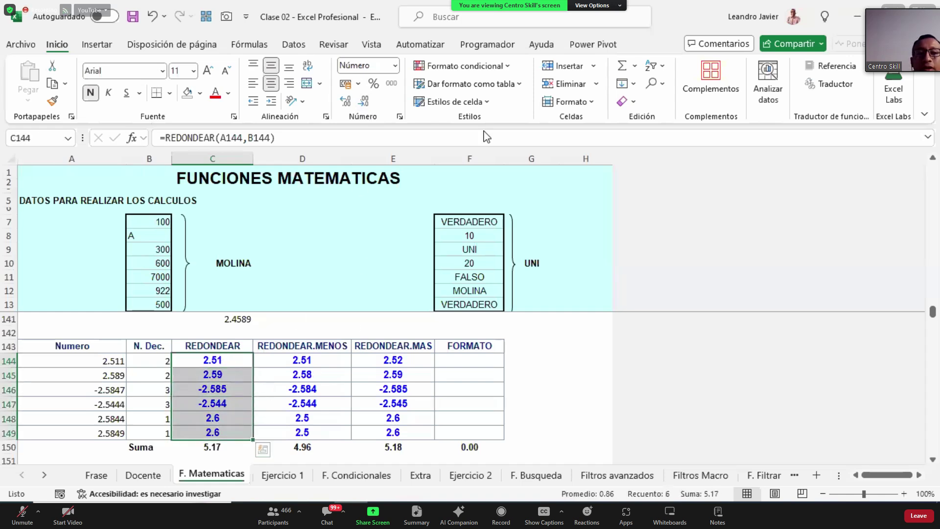
click(626, 102)
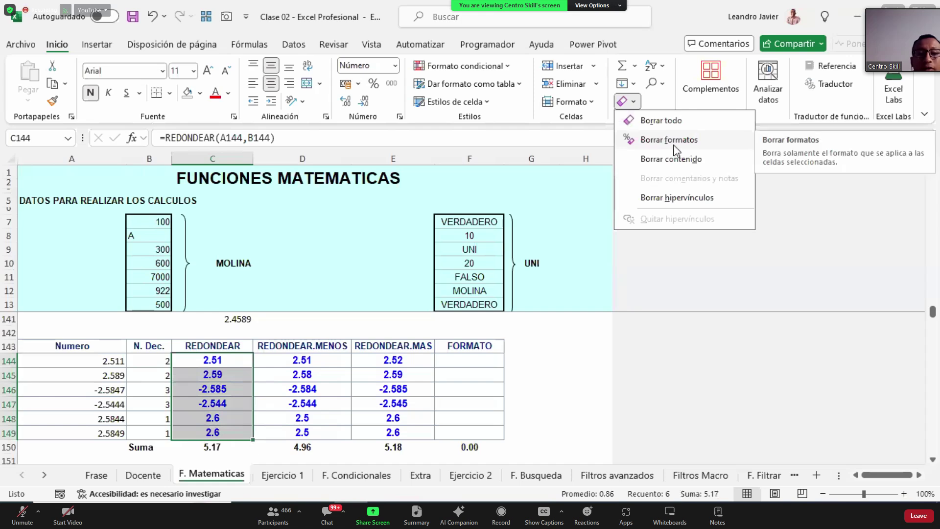
Clear formats and contents of C144:C149, then enter =REDONDEAR(A144,B144) in C144.
click(675, 142)
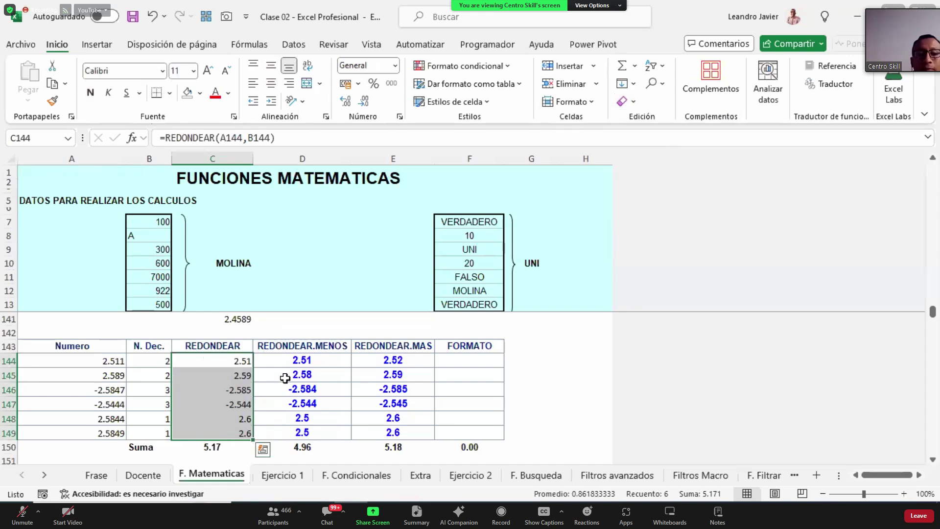
key(Delete)
key(shift+BackSpace)
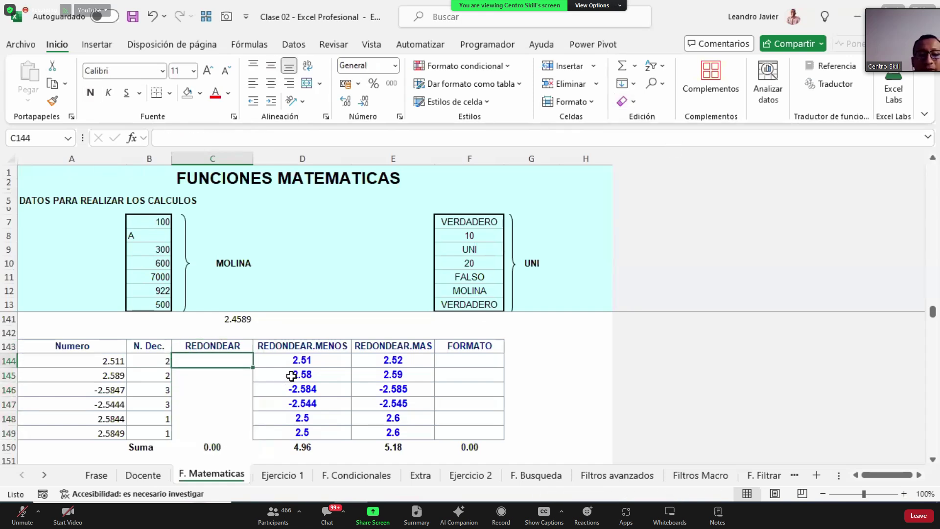
text(=RE)
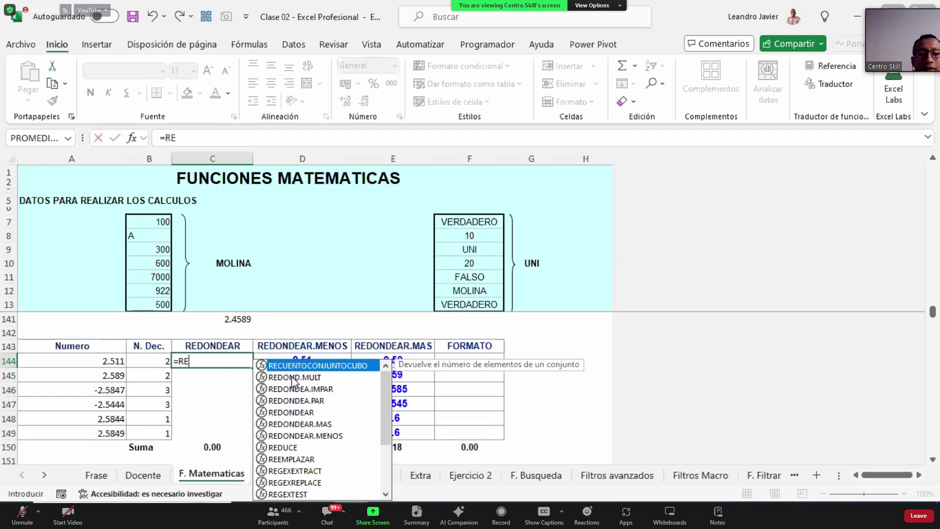
text(DONDEAR)
key(Tab)
key(Left)
key(Left)
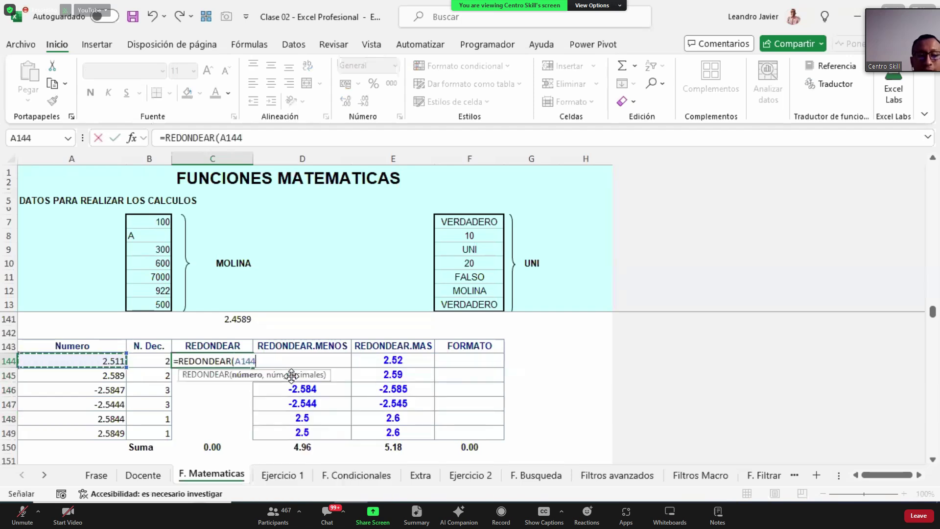
text(,)
key(Left)
key(ctrl+Return)
Copy the C144 formula and paste it into C145:C149.
key(ctrl+c)
key(shift+Down)
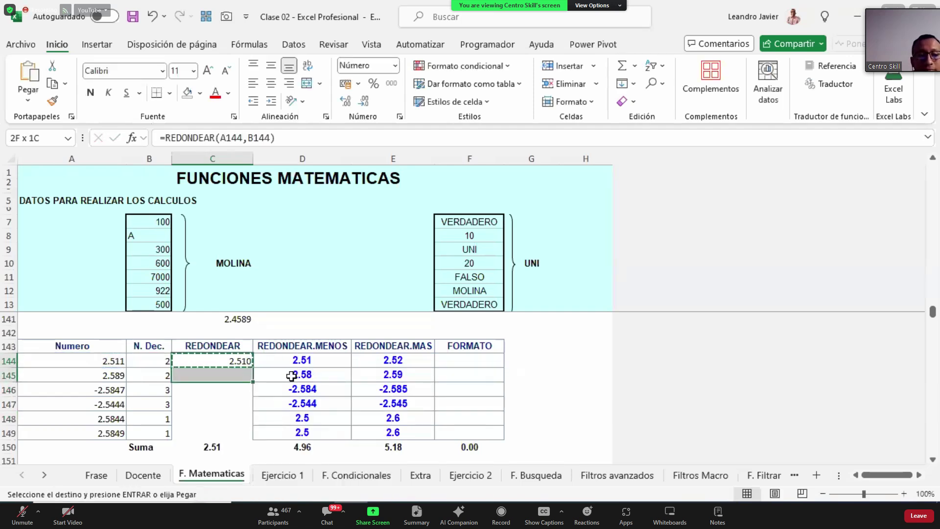
key(shift+Down)
key(Down)
key(Down)
key(Down)
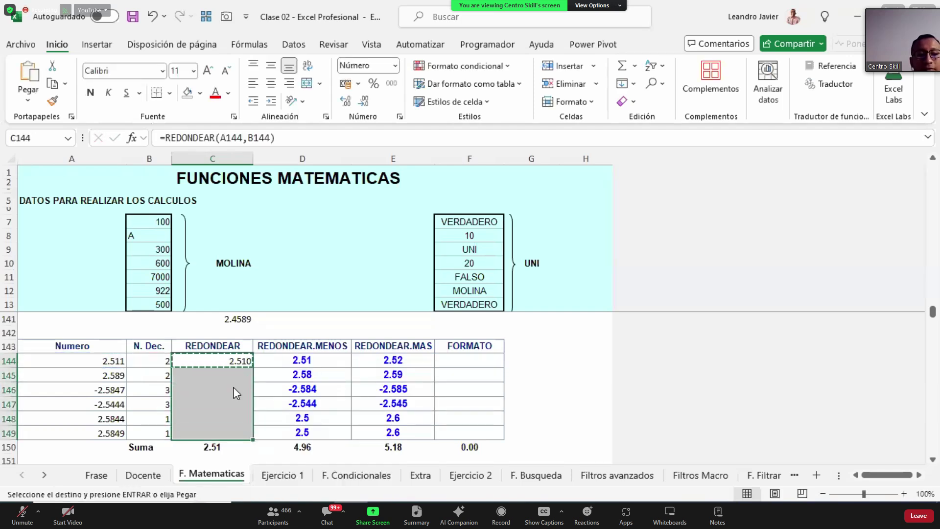
right_click(233, 387)
click(320, 102)
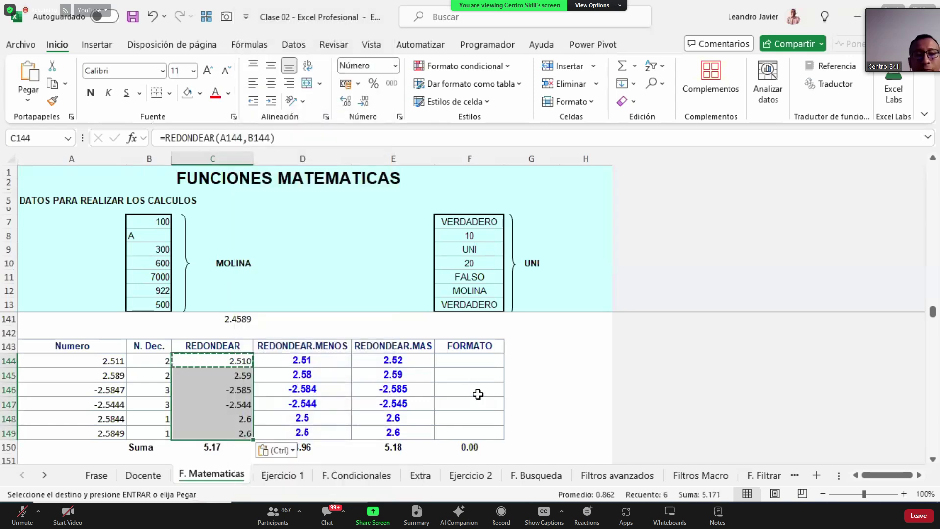
key(Escape)
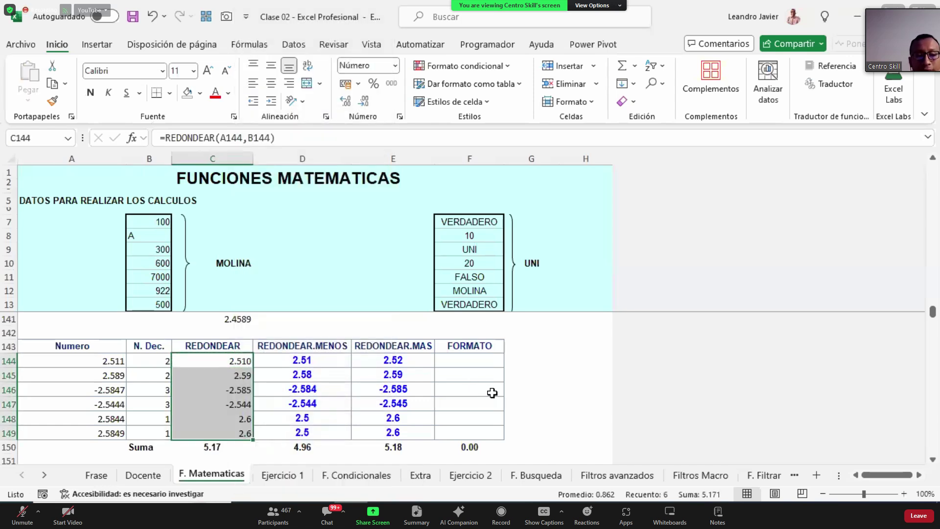
Review the rounded results and C144's formula, then undo the pasted formulas.
key(Down)
key(Down)
key(Down)
key(Down)
key(Down)
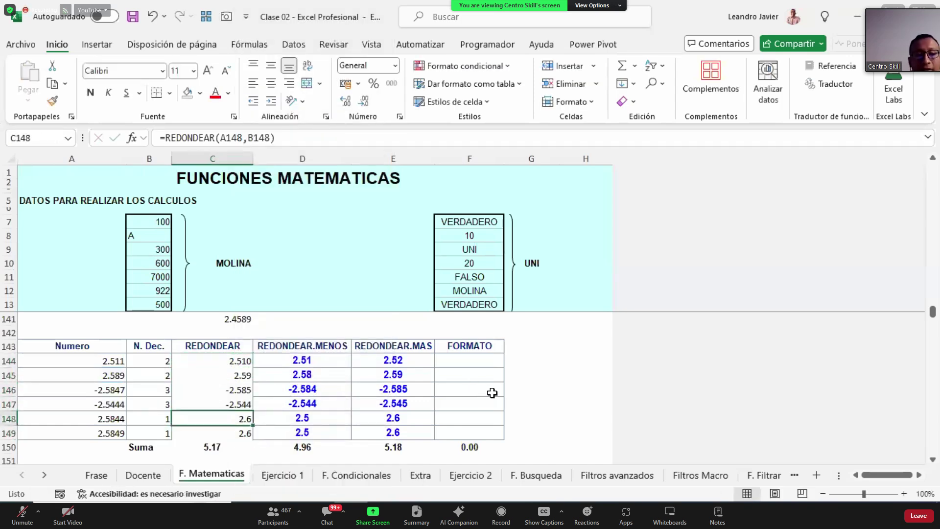
key(Up)
key(Left)
key(shift+Down)
key(Right)
key(shift+Down)
key(Up)
key(Up)
key(shift+Down)
key(Up)
key(Up)
key(F2)
key(Escape)
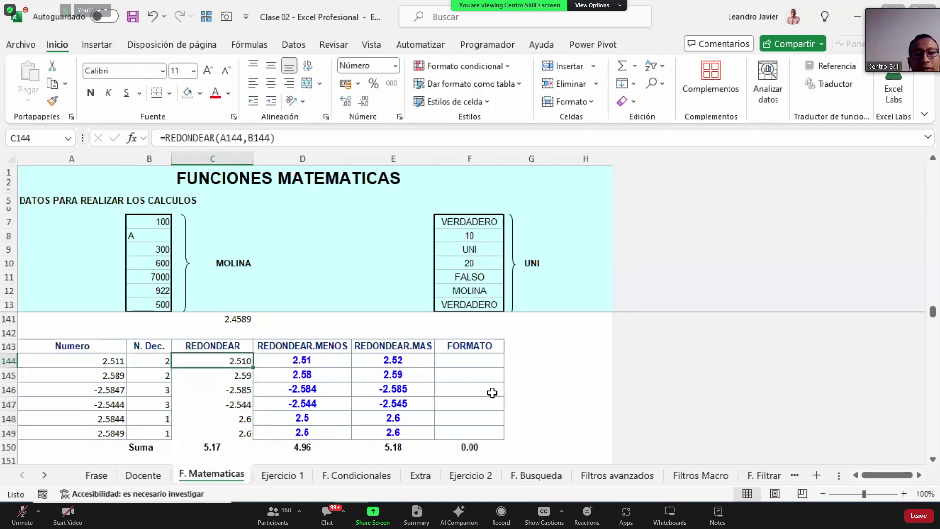
key(F2)
key(Escape)
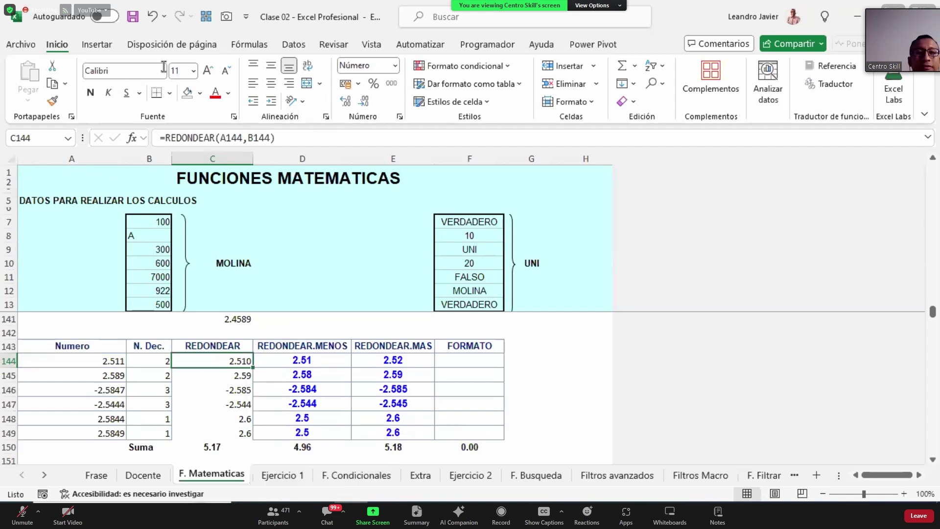
click(153, 18)
Undo back to the original bold blue REDONDEAR results and confirm C144's formula.
click(154, 18)
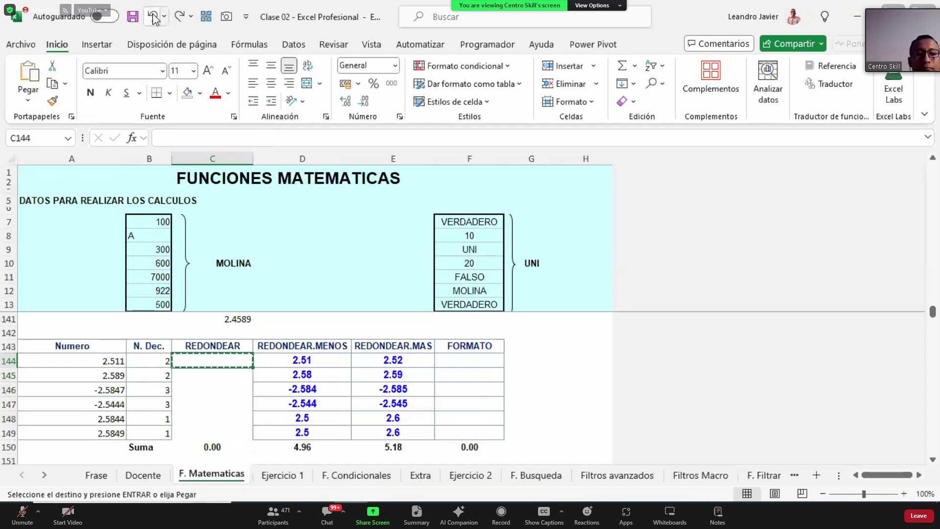
key(ctrl+v)
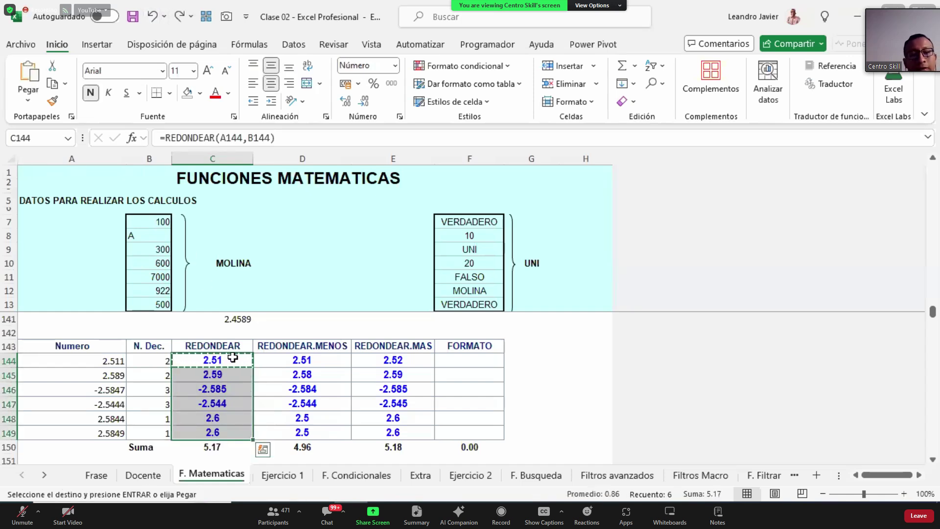
double_click(225, 365)
key(Escape)
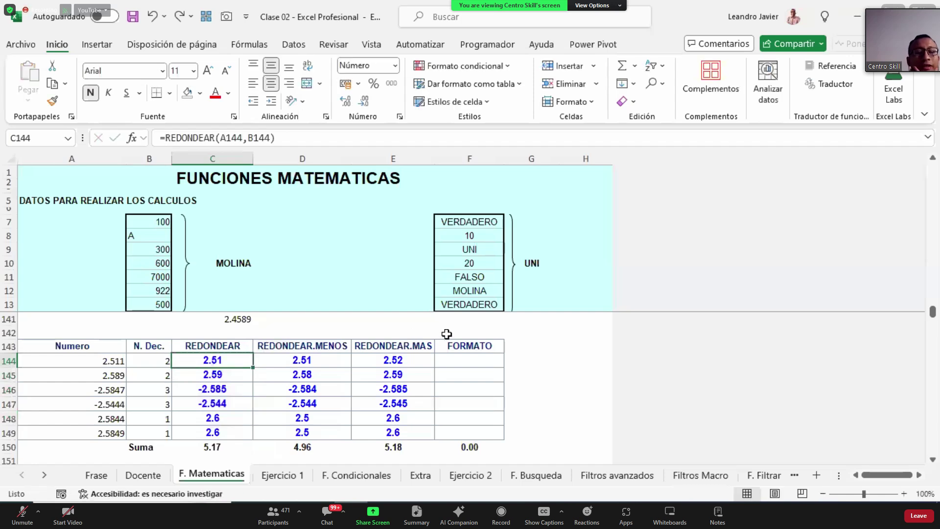
Select F144:F149, then scroll down to the RAIZ table and select cell B162.
drag(484, 360, 488, 430)
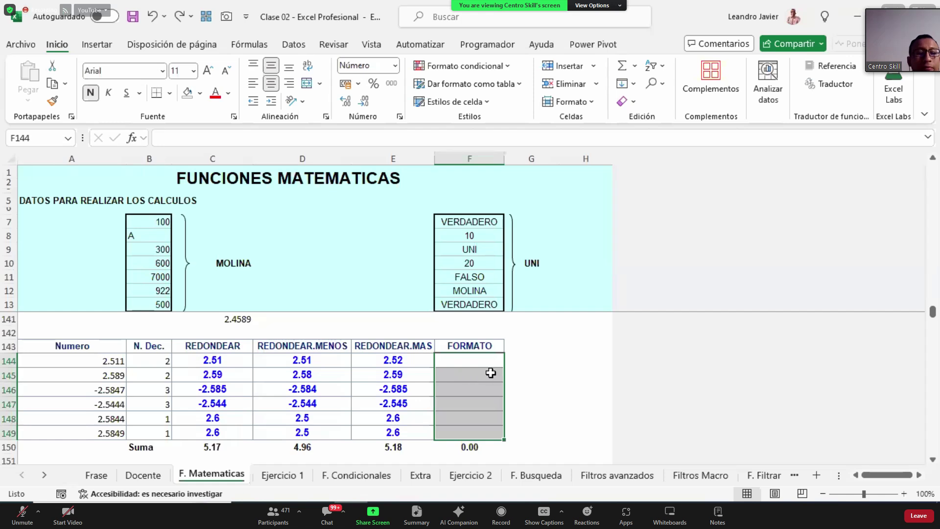
scroll(259, 364, down, 2)
scroll(259, 365, down, 3)
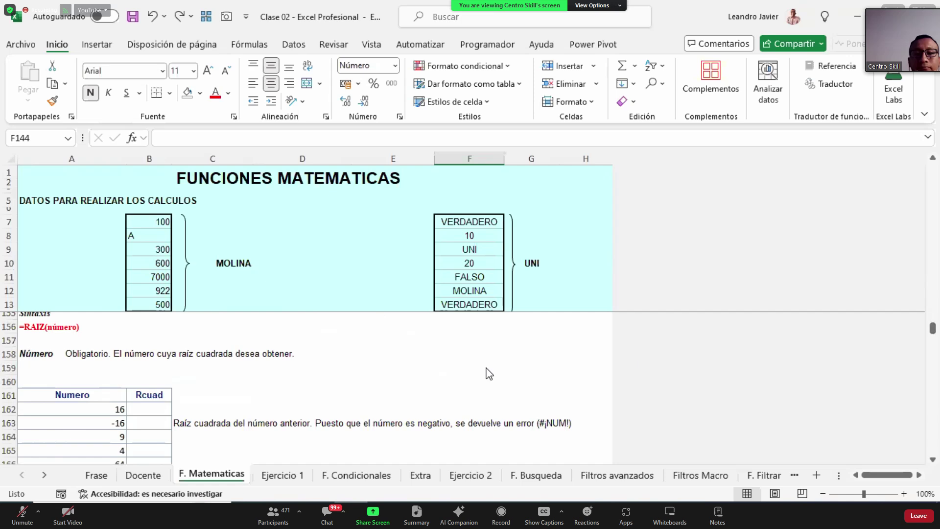
scroll(202, 444, up, 1)
scroll(203, 444, down, 1)
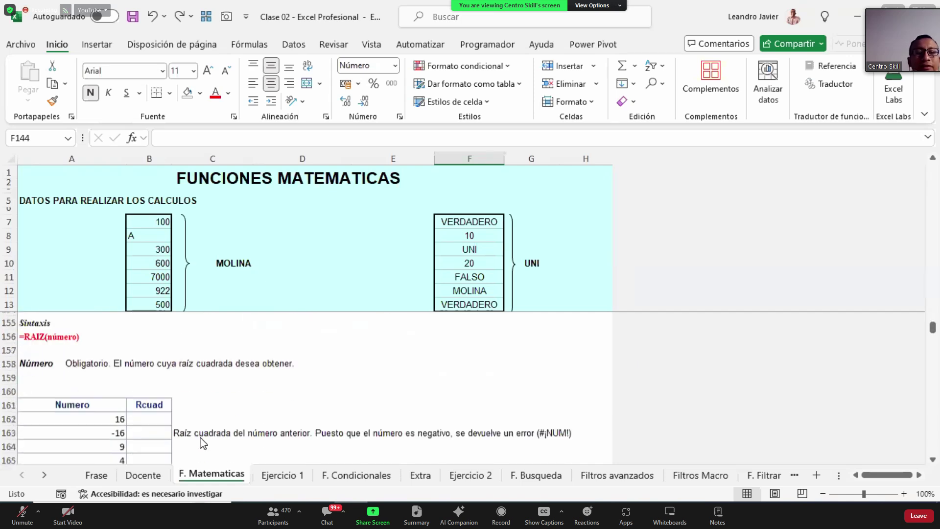
click(150, 409)
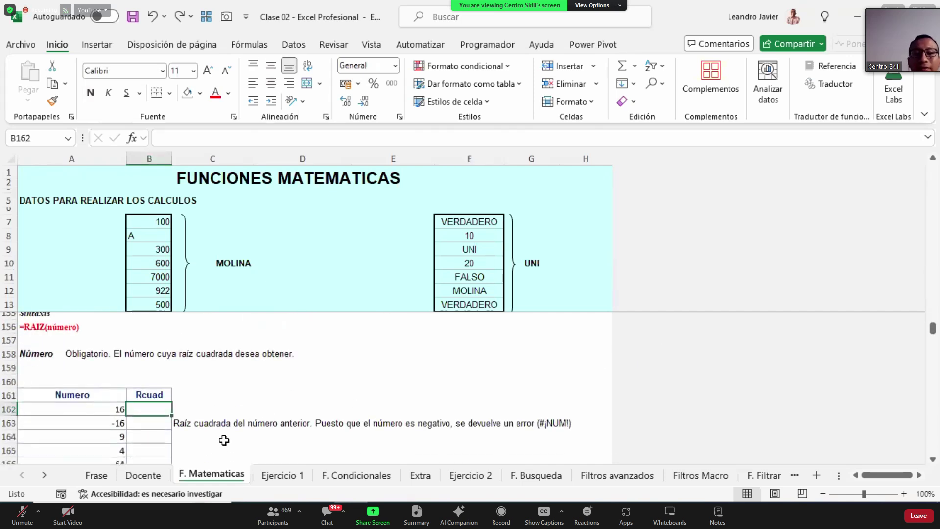
Enter =RAIZ(A162) in B162 to get the square root of 16.
scroll(225, 436, down, 1)
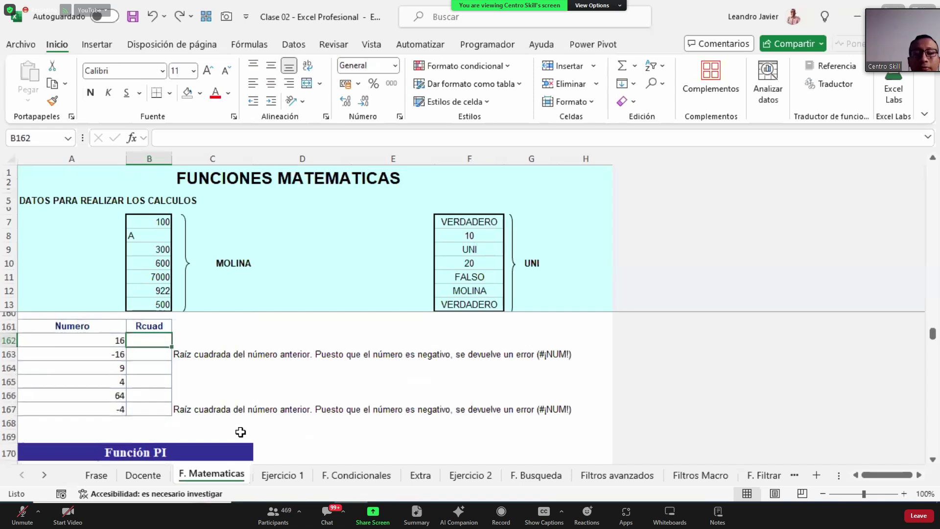
text(=RAZ)
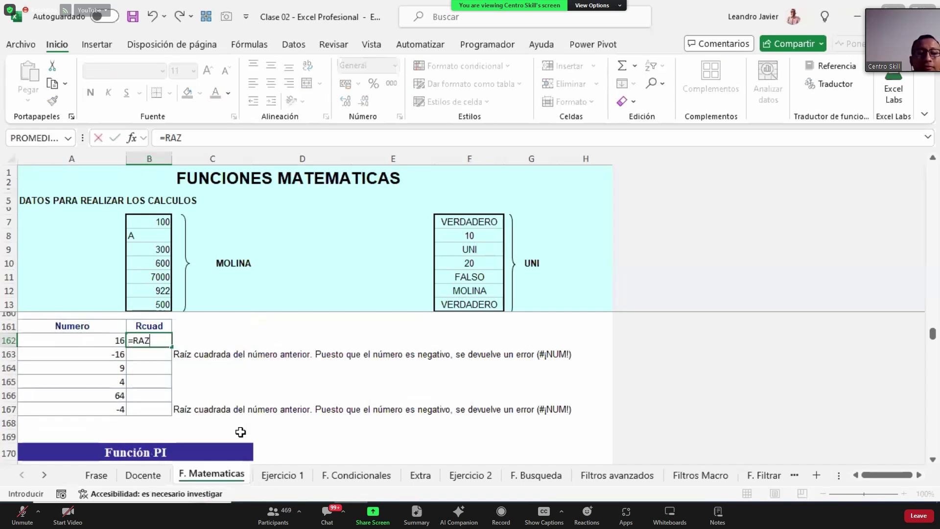
text(I)
key(BackSpace)
text(I)
key(Tab)
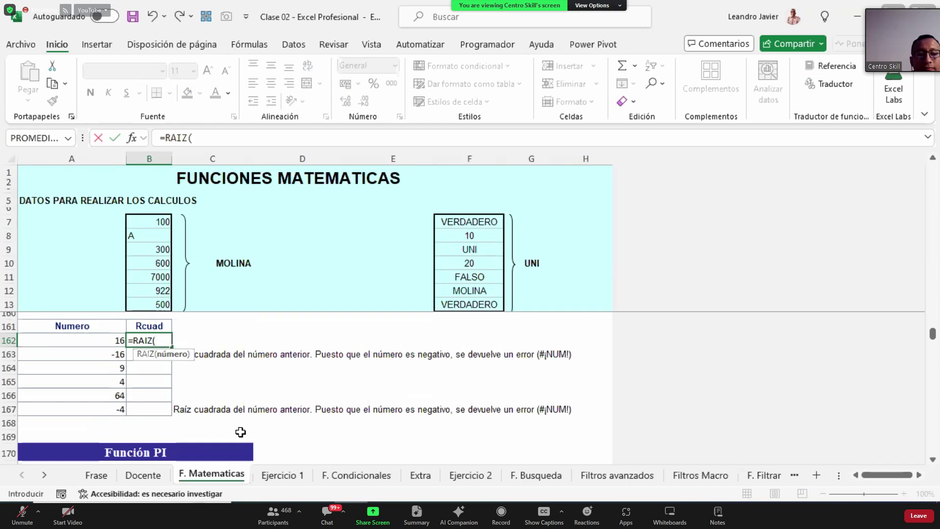
click(113, 339)
key(Return)
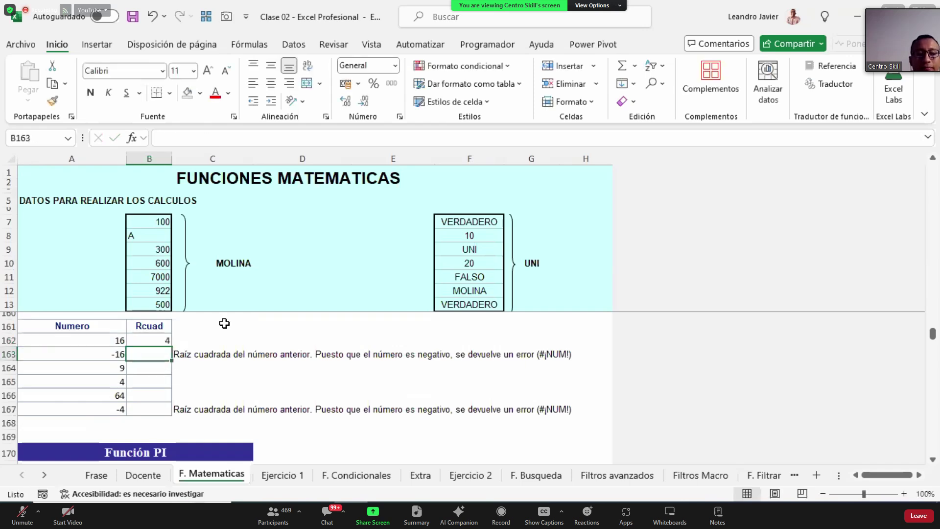
Fill the RAIZ formula down to B167 and inspect the #¡NUM! error for -16.
click(155, 340)
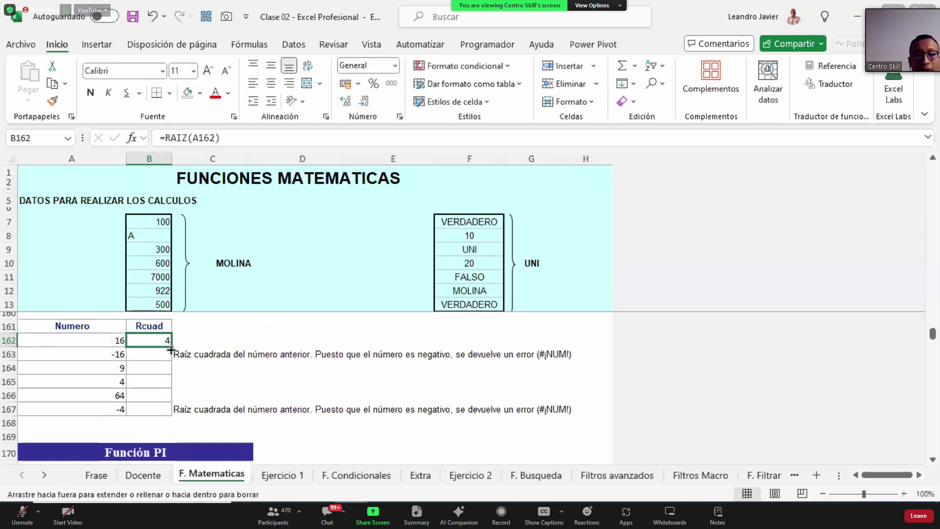
double_click(170, 349)
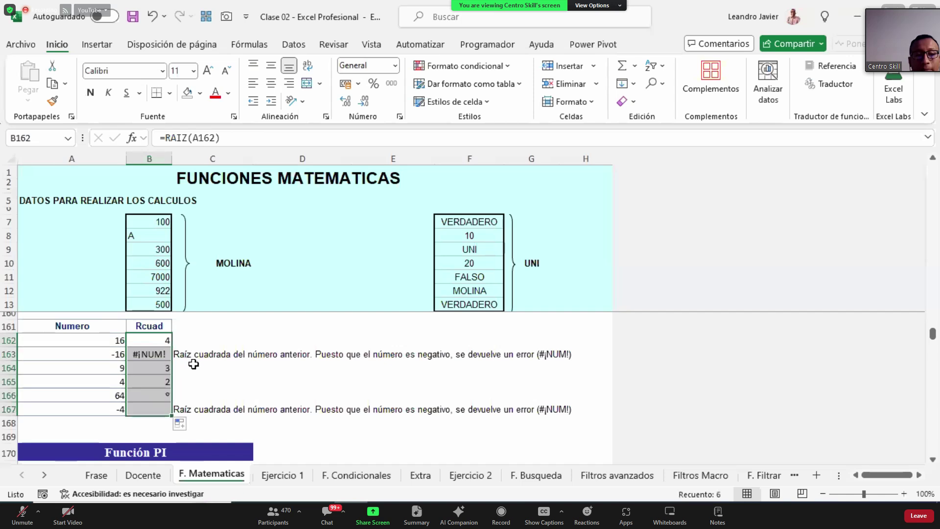
click(161, 353)
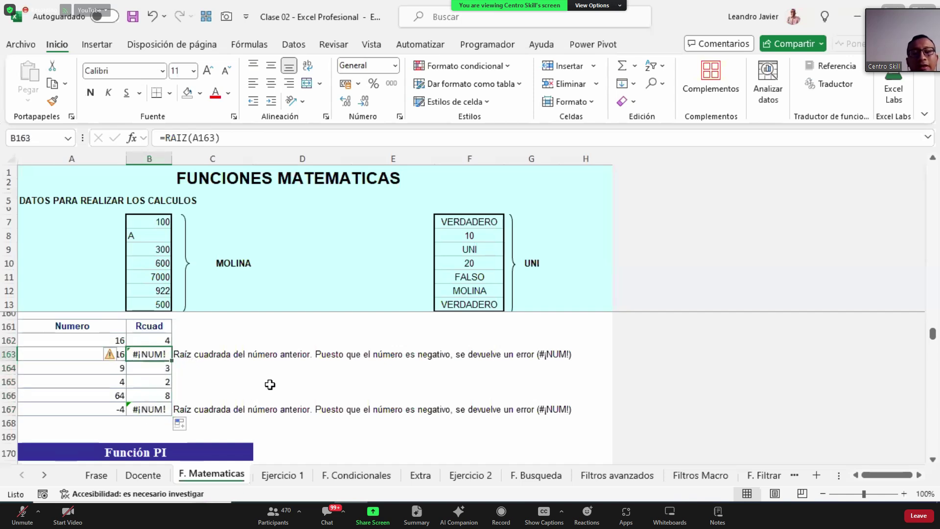
key(XF86AudioRaiseVolume)
key(F2)
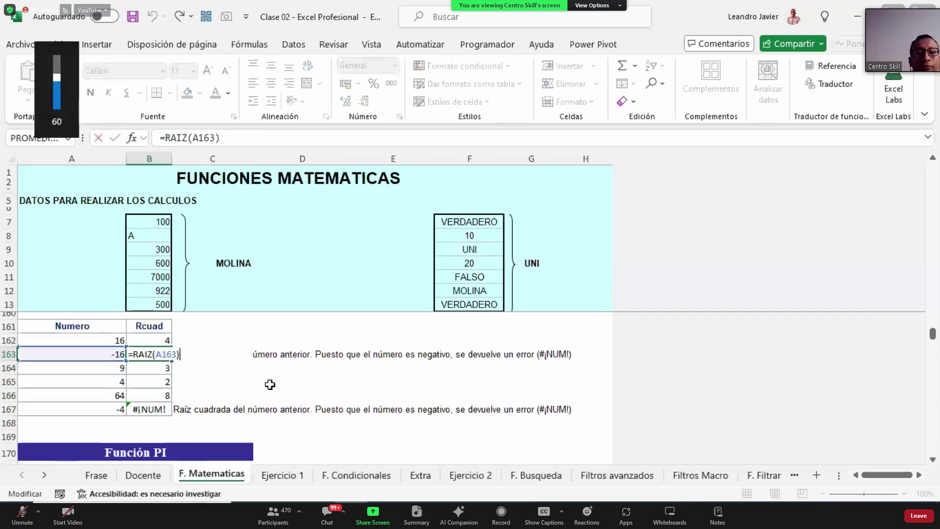
key(Escape)
key(Right)
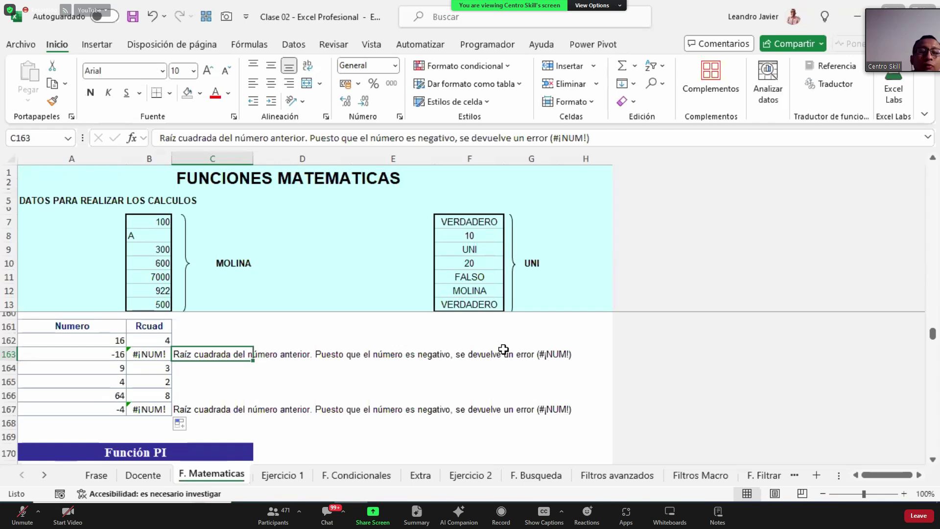
click(149, 352)
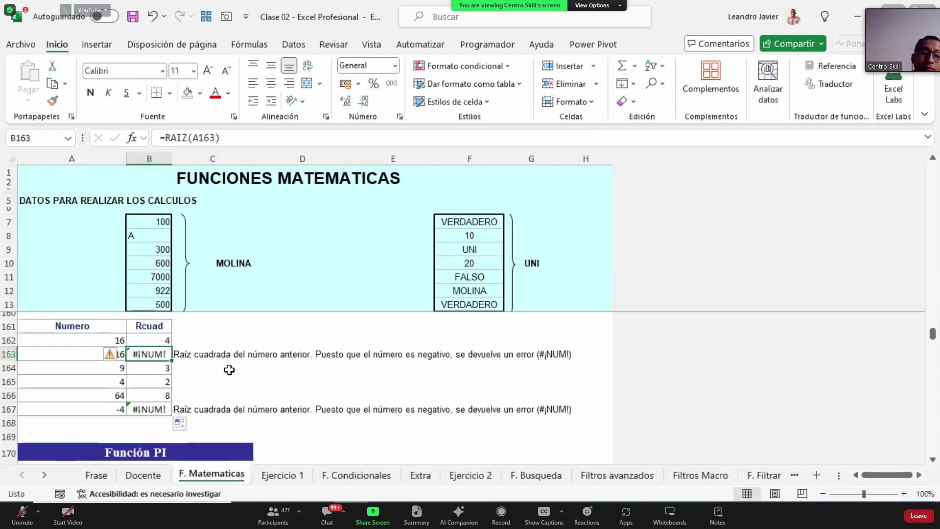
key(Right)
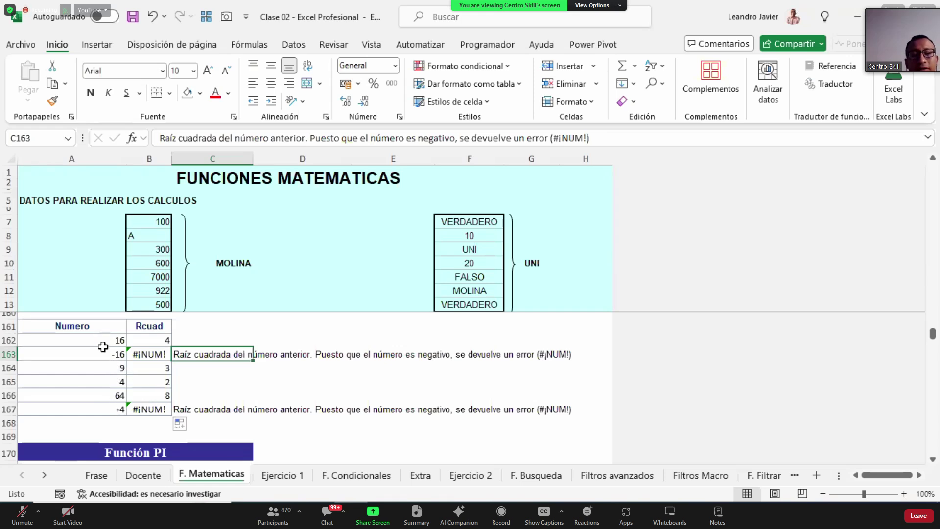
Test 13 in A164, then undo so it returns to 9.
click(117, 369)
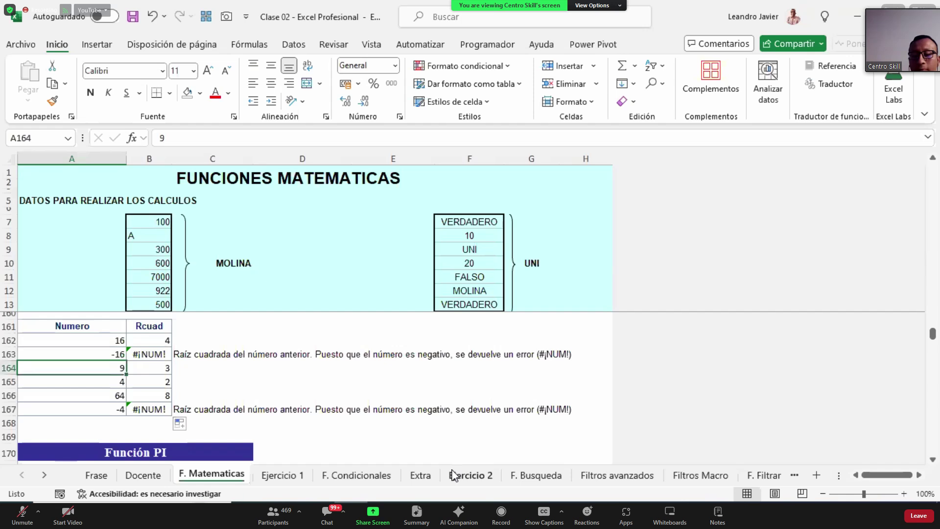
text(13)
key(Tab)
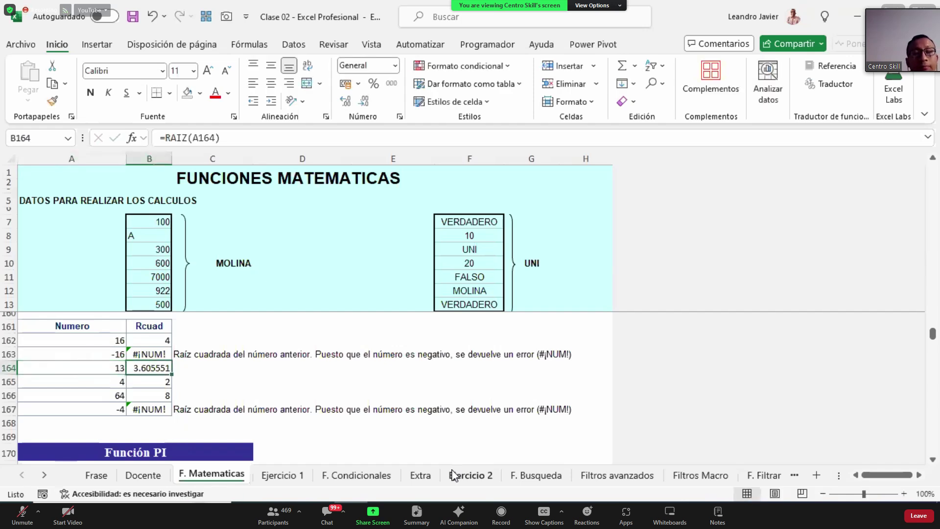
key(ctrl+z)
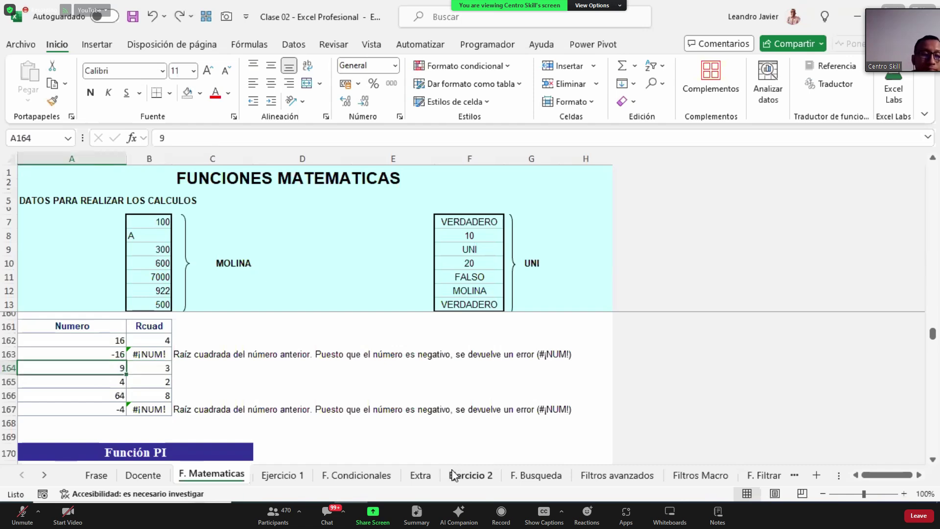
scroll(402, 370, down, 2)
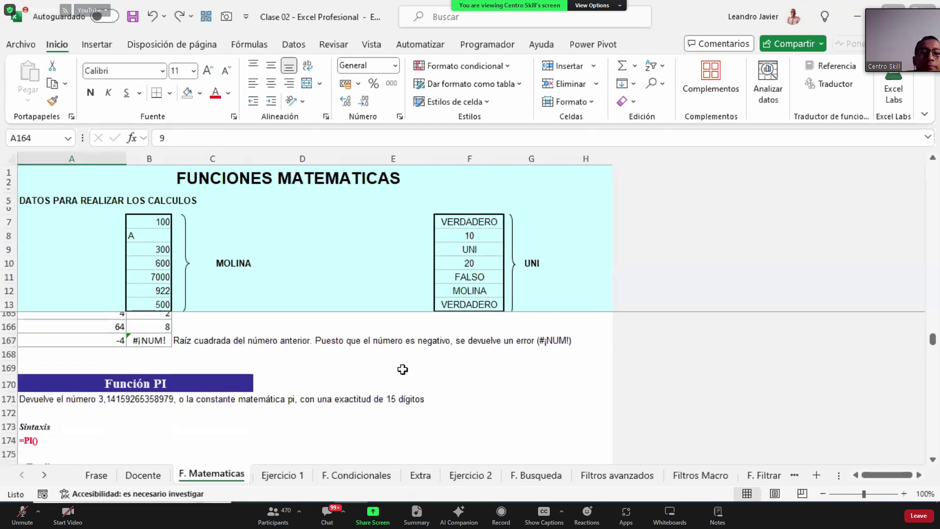
Enter =PI() in D174 beside the PI syntax example, returning 3.141592654.
scroll(403, 370, down, 1)
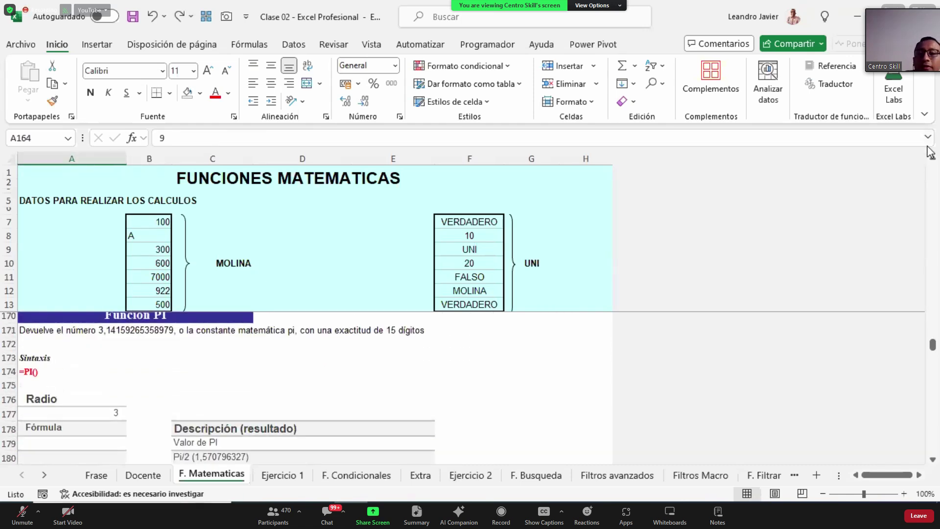
click(236, 387)
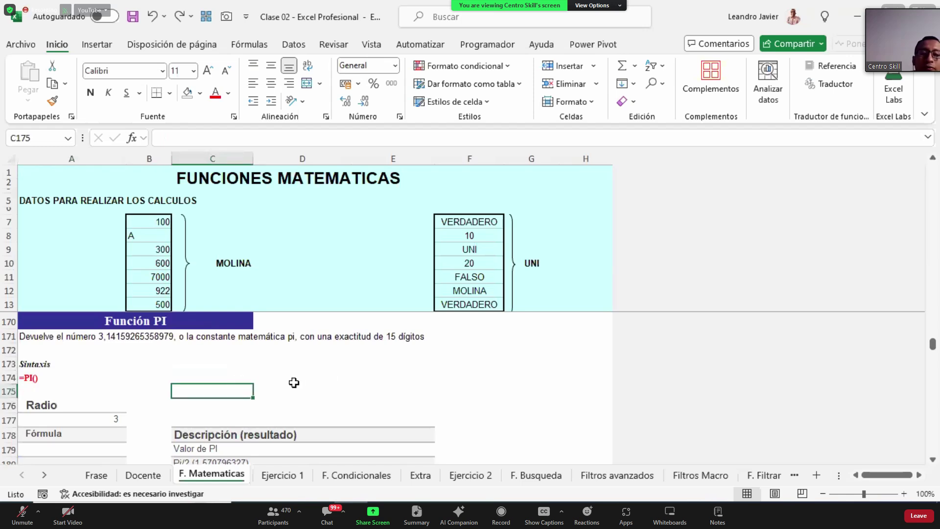
click(243, 374)
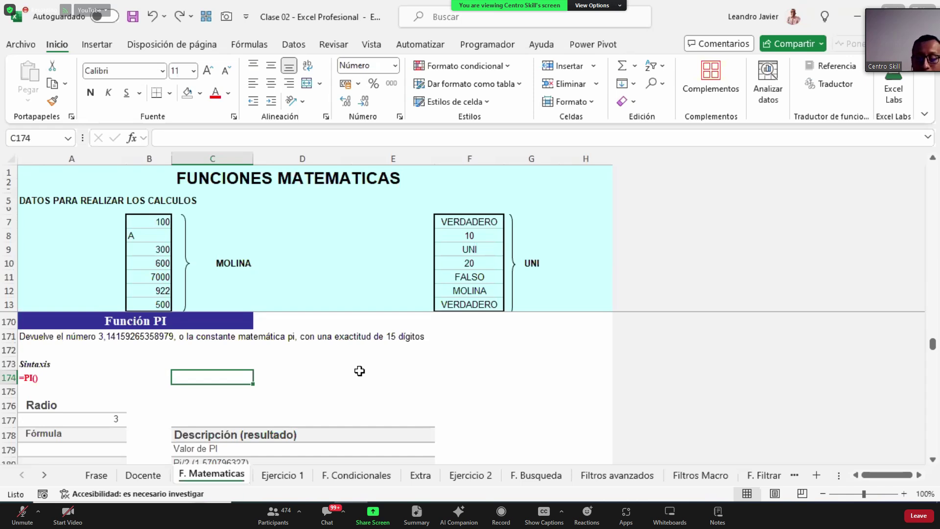
key(Right)
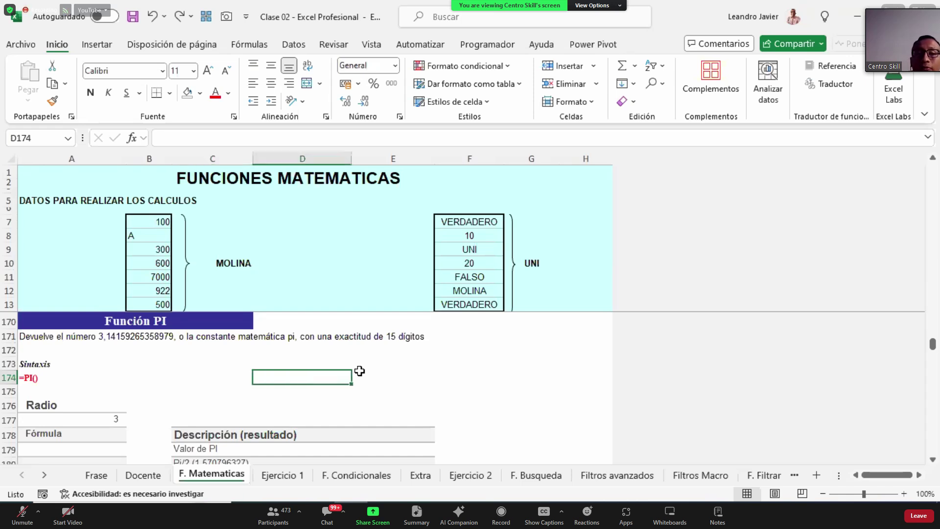
text(=PI)
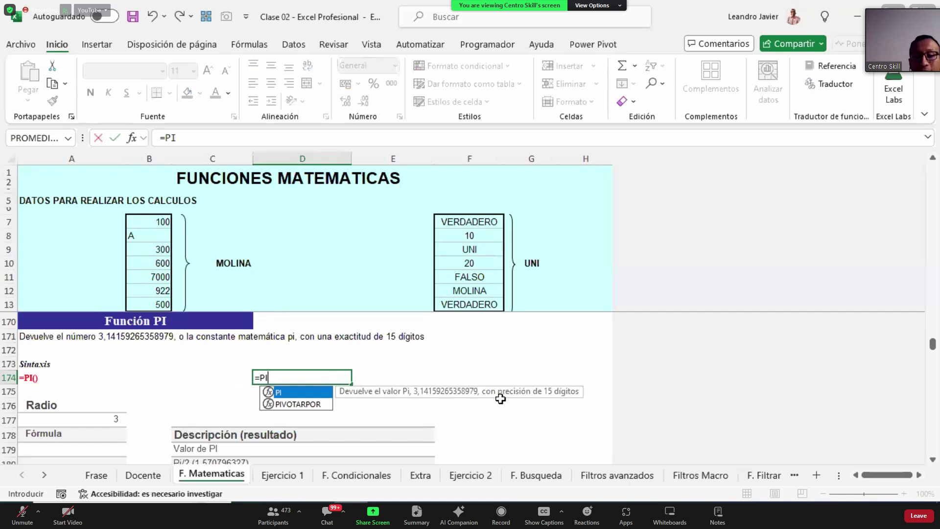
text(()
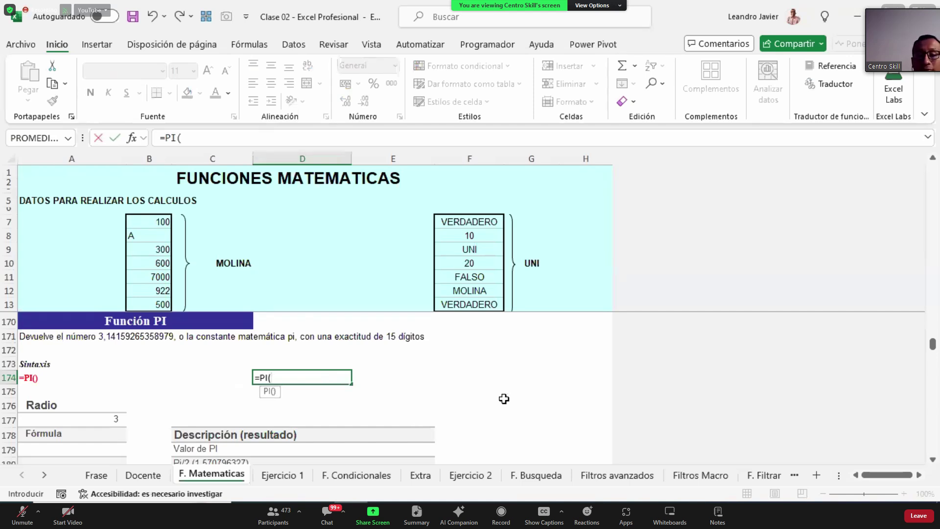
text())
key(Return)
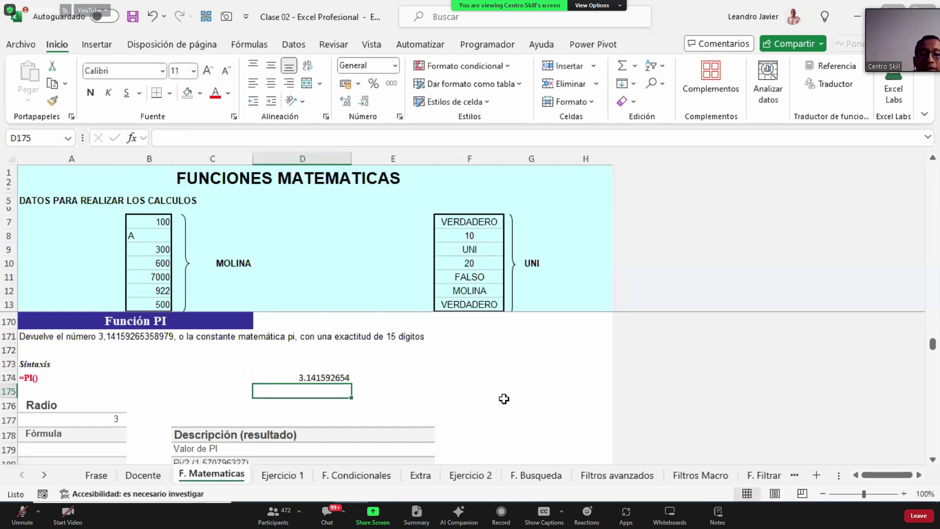
key(Up)
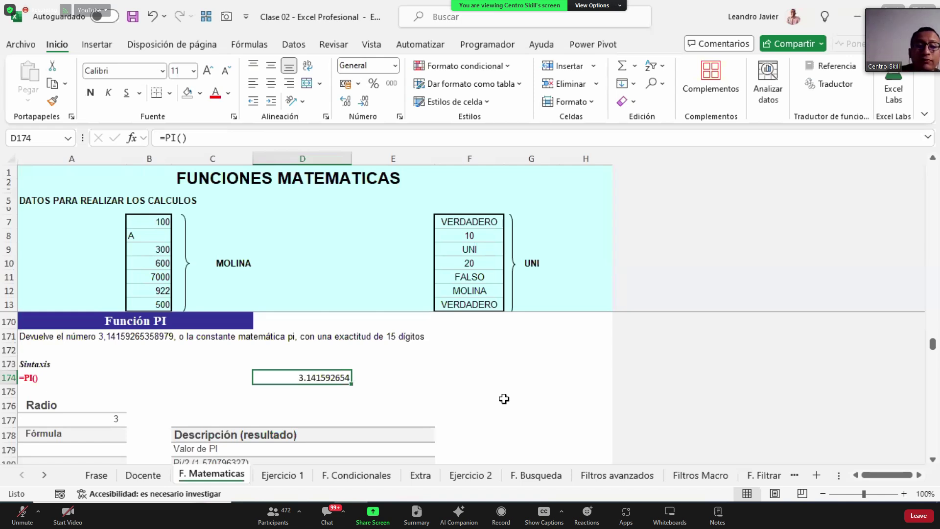
scroll(504, 399, down, 5)
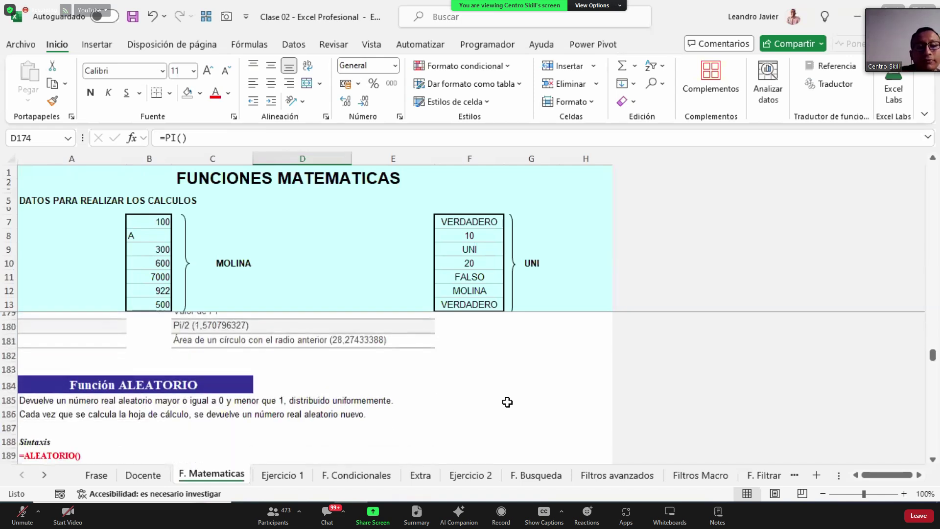
Enter =ALEATORIO() in cell E188 to produce a random number.
click(420, 373)
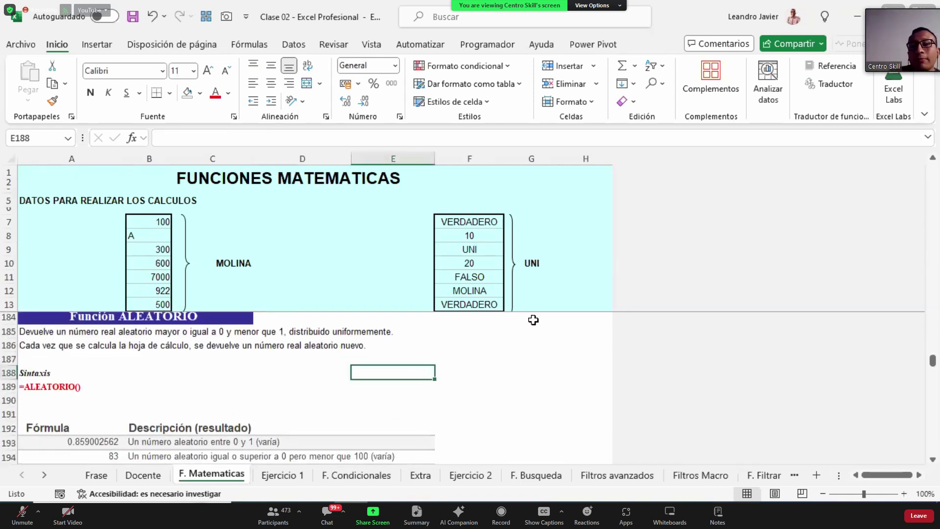
scroll(937, 162, up, 1)
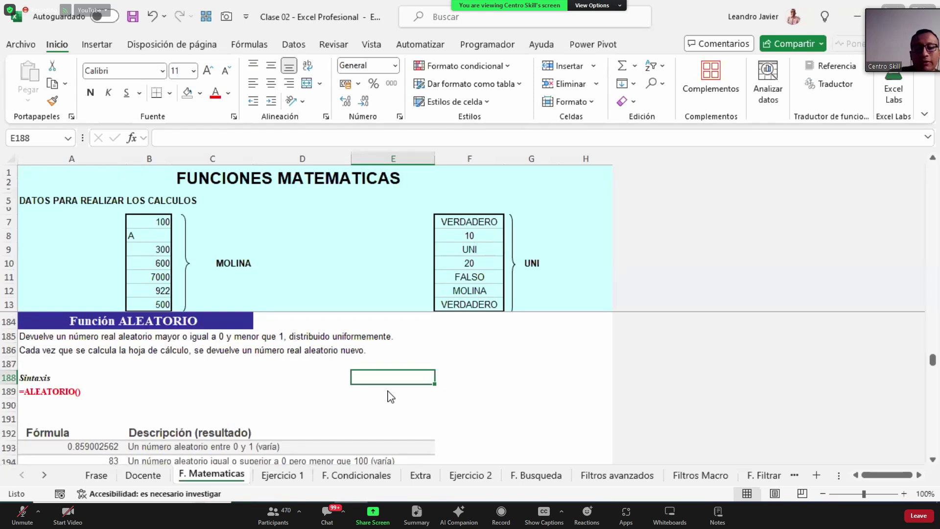
text(=ALE)
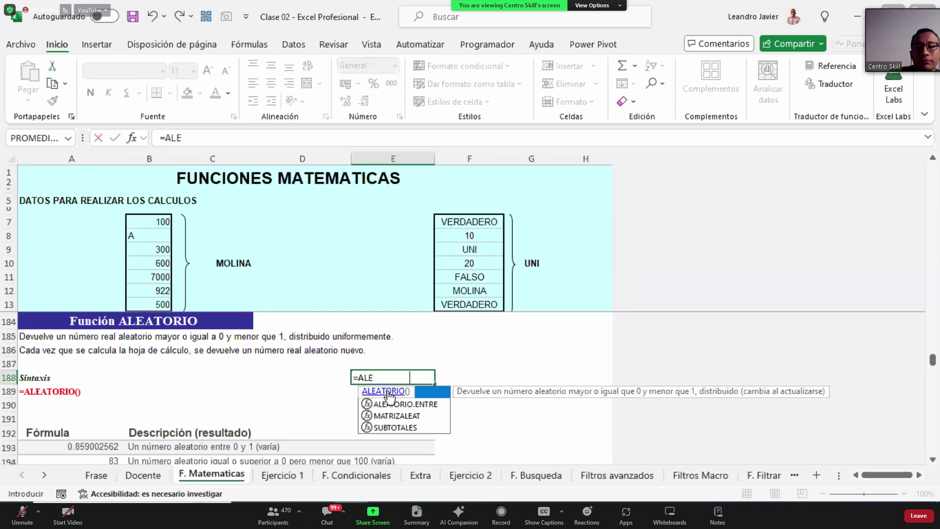
double_click(384, 391)
text())
key(ctrl+Return)
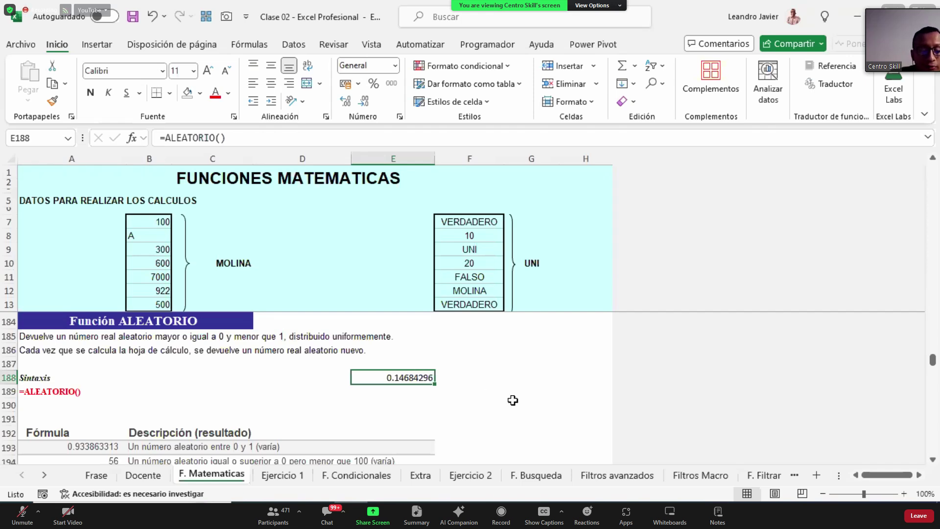
Recalculate the sheet three times with F9 to regenerate the random value.
key(F9)
key(F9)
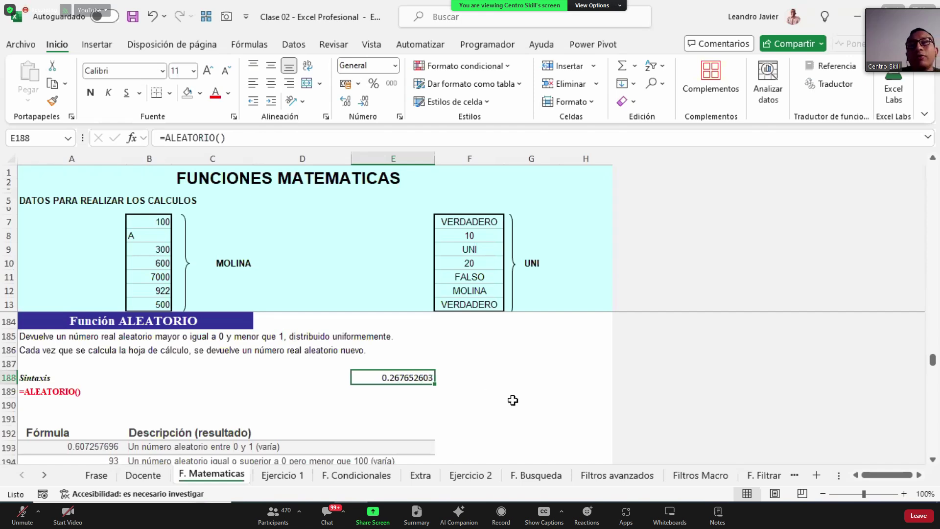
key(F9)
key(F9)
key(F9)
key(F9)
key(F9)
key(F9)
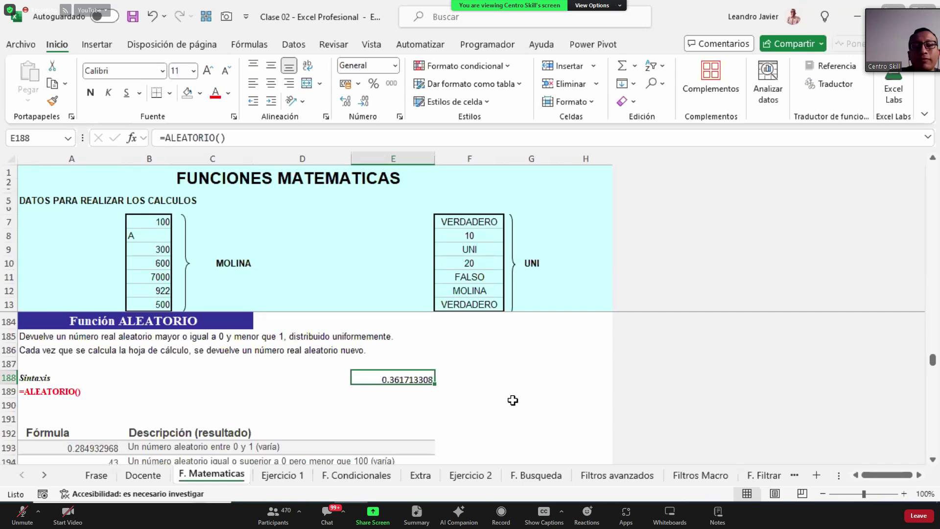
key(F9)
key(F9)
key(F9)
key(F9)
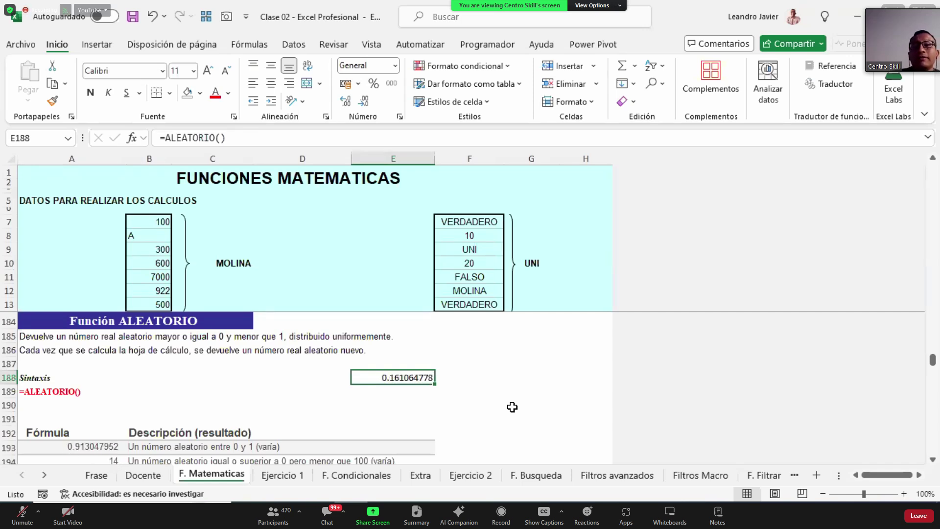
scroll(512, 406, down, 5)
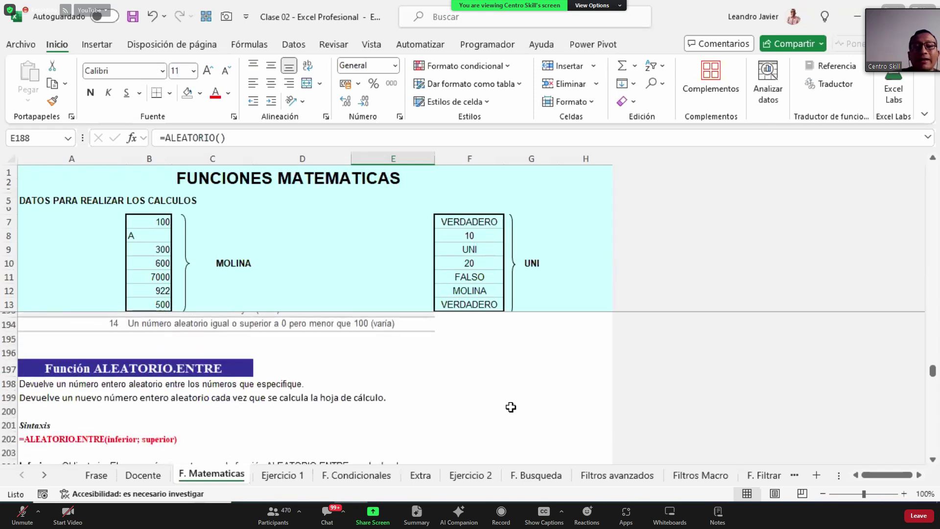
click(391, 357)
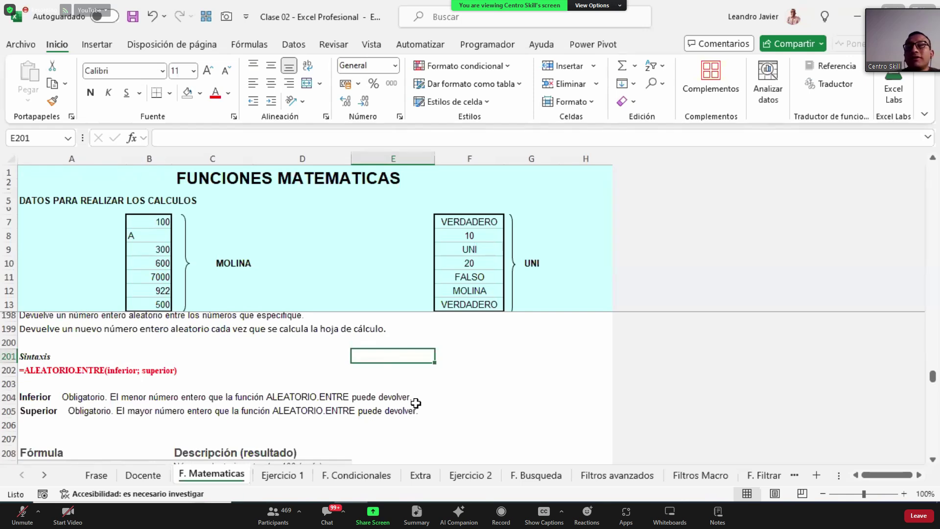
text(=ALE)
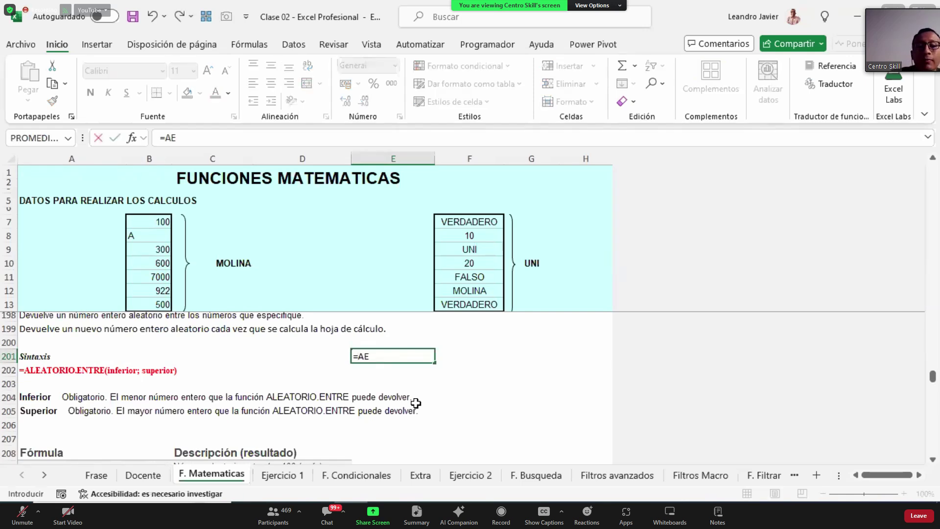
key(Down)
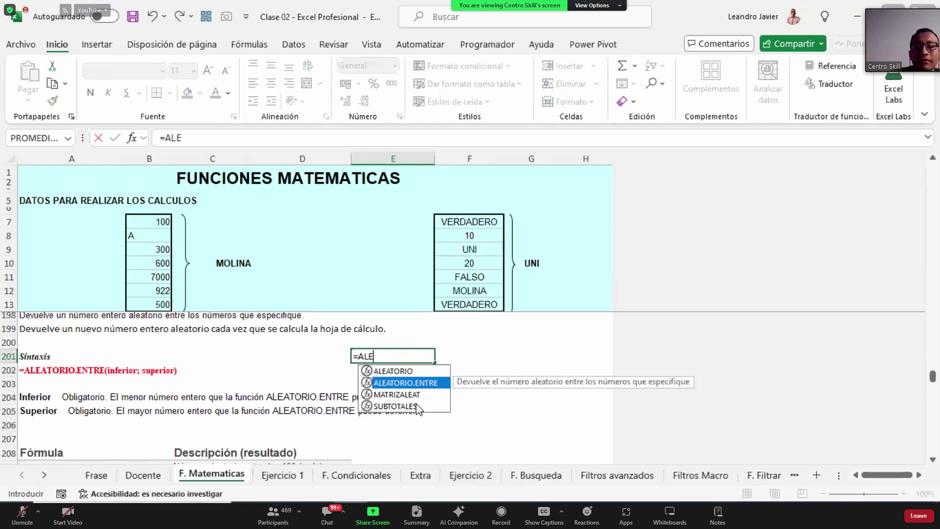
key(Tab)
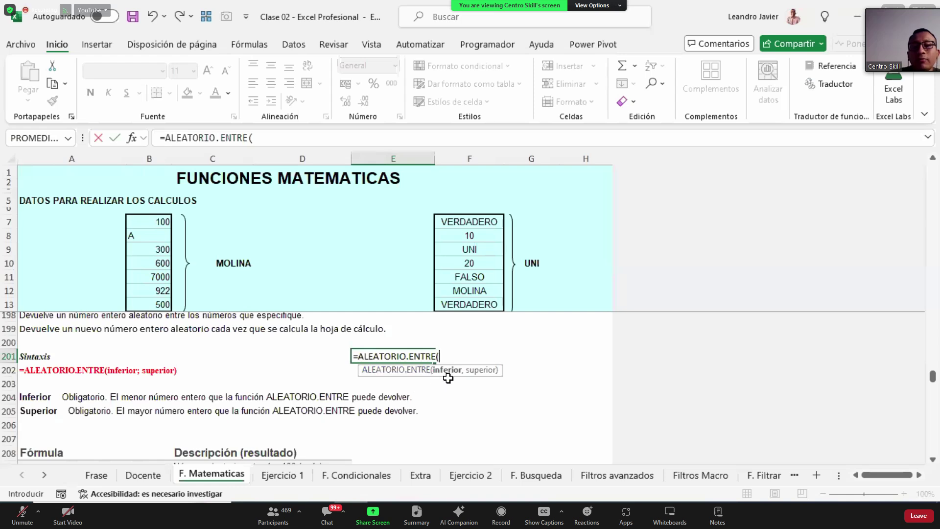
text(10,90))
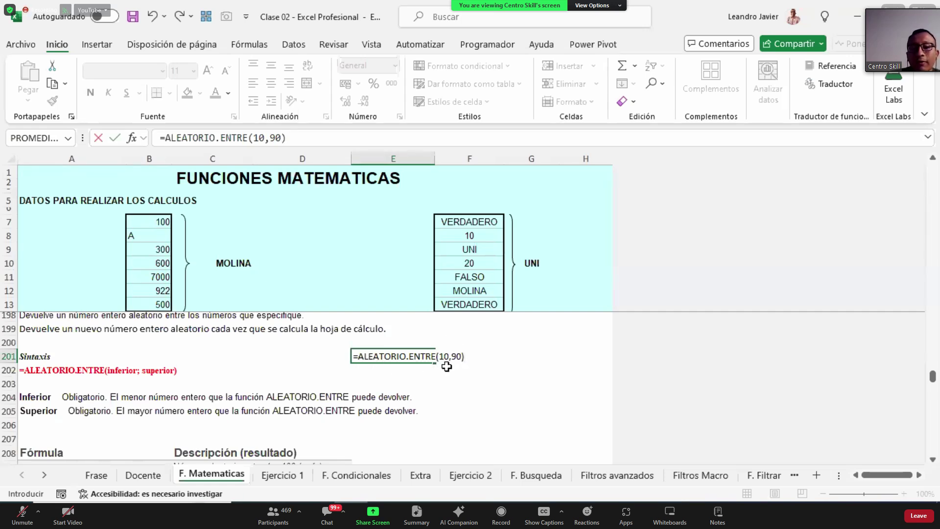
key(ctrl+Return)
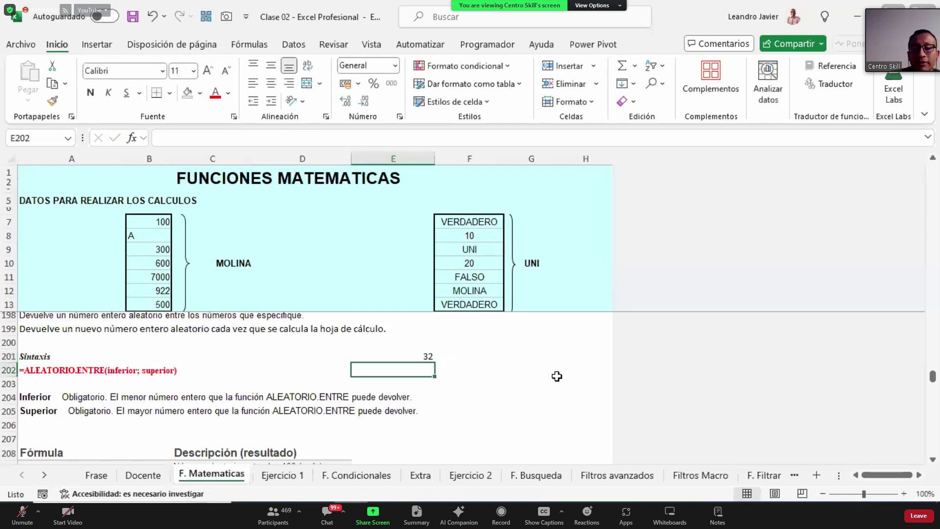
key(alt)
key(F9)
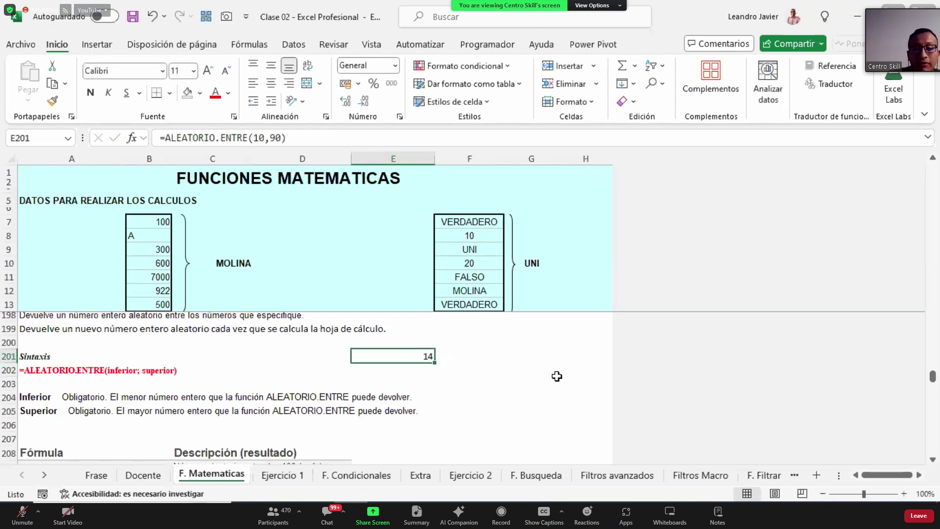
key(F9)
key(F9)
key(F9)
key(F9)
key(F9)
key(F9)
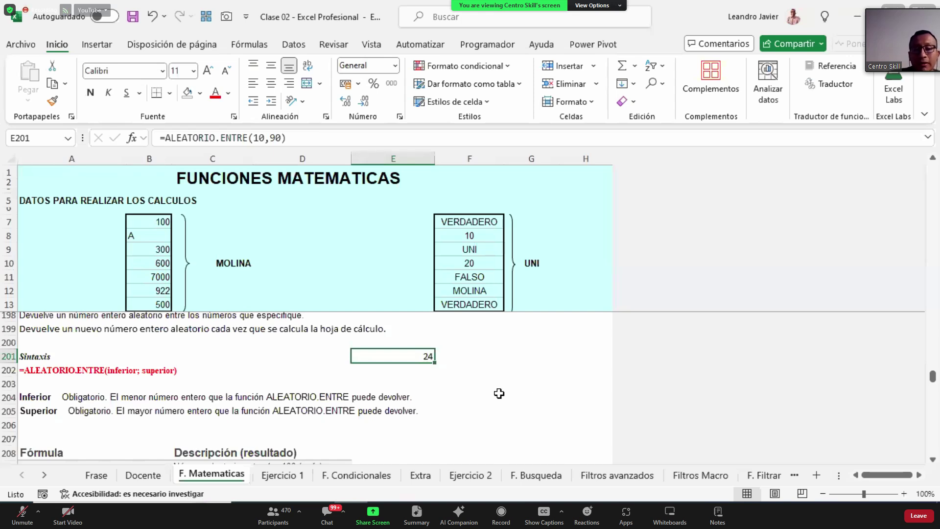
scroll(499, 394, up, 2)
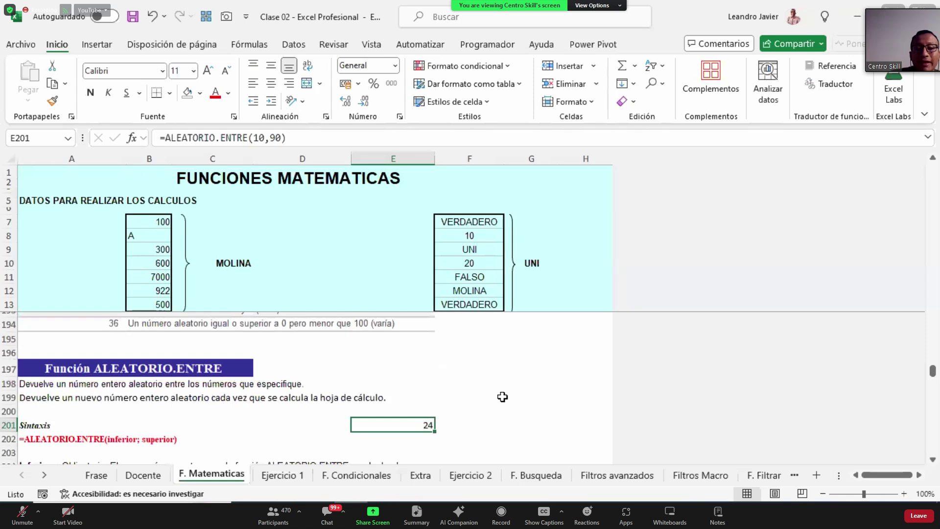
key(Delete)
key(Right)
scroll(502, 397, down, 1)
Begin a MATRIZALEAT formula in F201, cancel it, and outline the block the array would fill.
scroll(503, 397, down, 1)
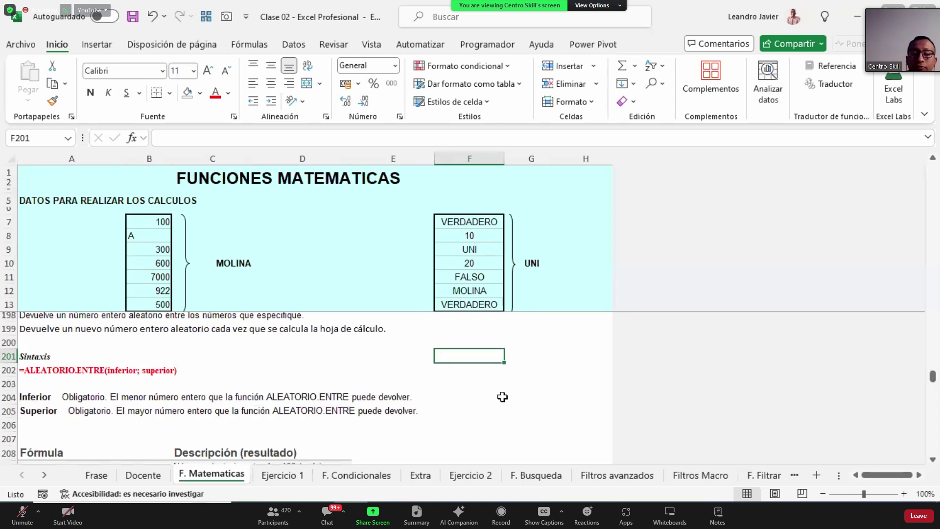
text(=MAT)
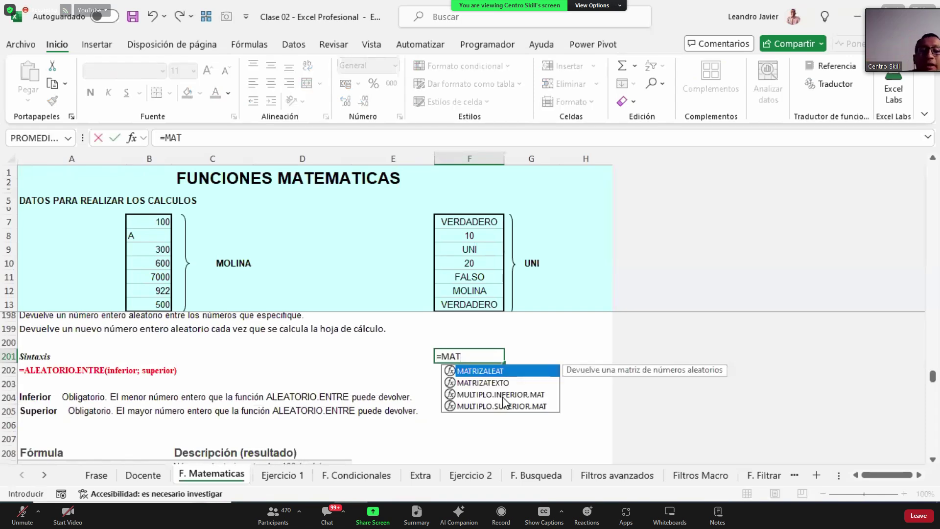
key(Tab)
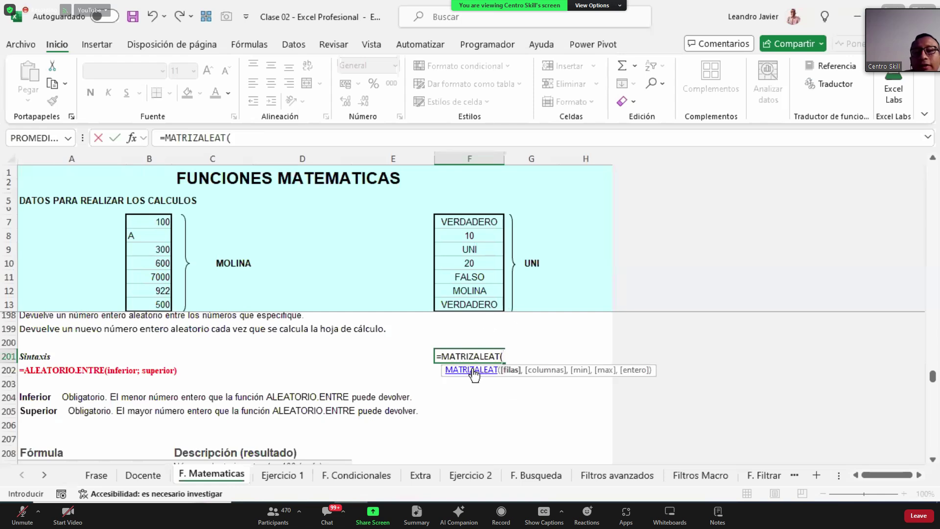
key(Escape)
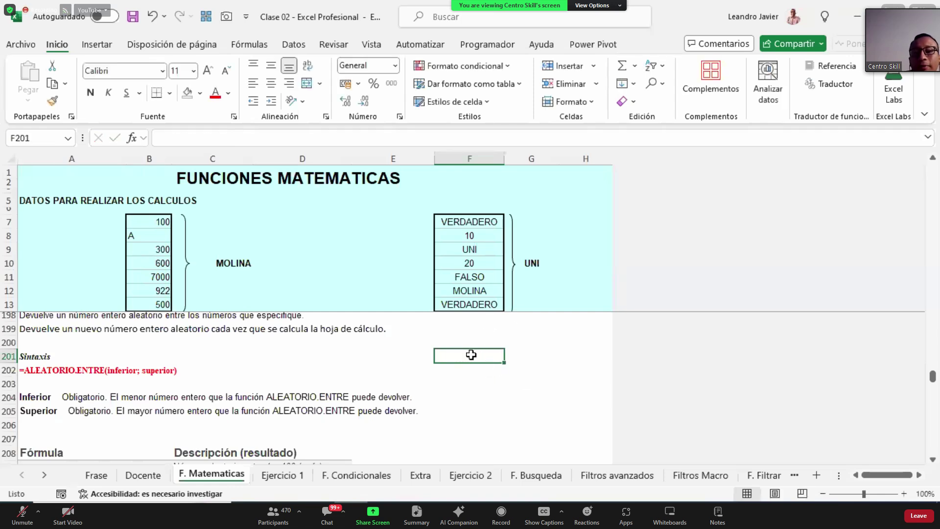
drag(471, 355, 545, 418)
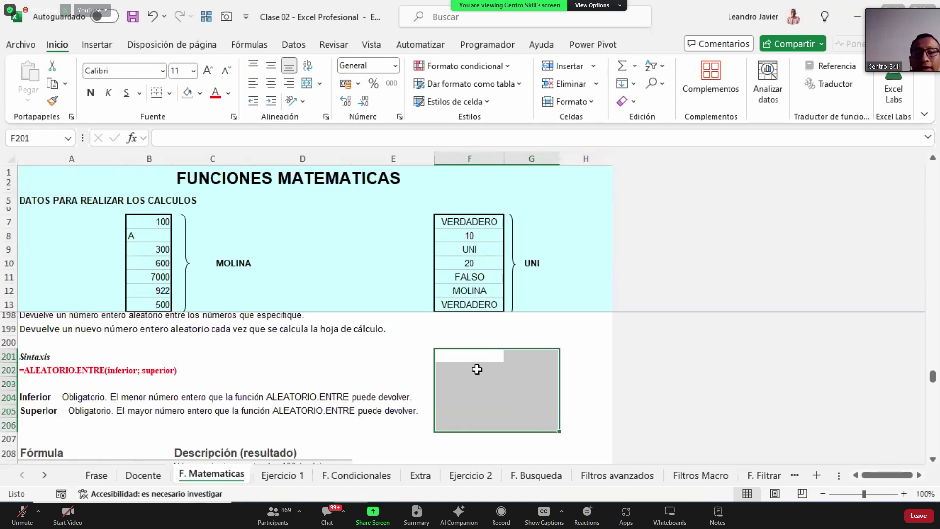
Enter =MATRIZALEAT(5,2,10,60,FALSO) in F200 for a 5×2 block of random decimals.
click(477, 339)
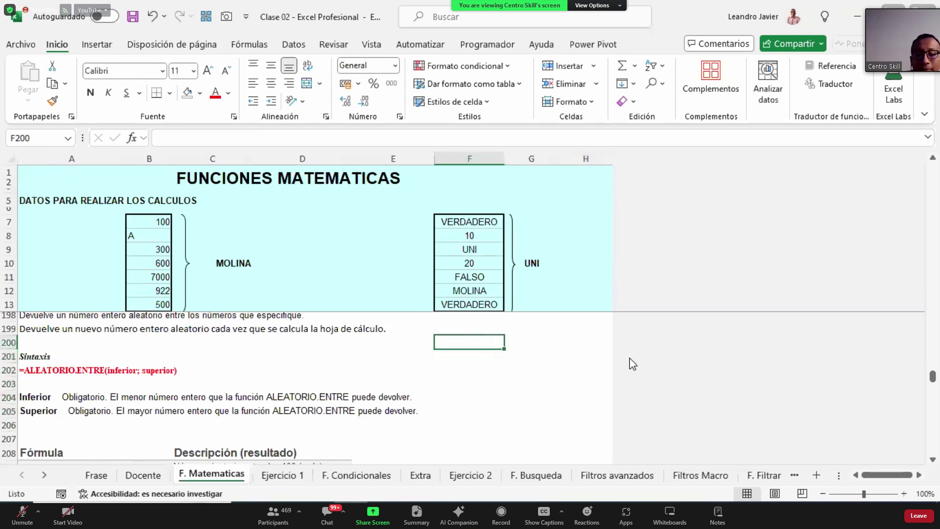
text(=)
key(BackSpace)
text(=AMT)
key(BackSpace)
key(BackSpace)
key(BackSpace)
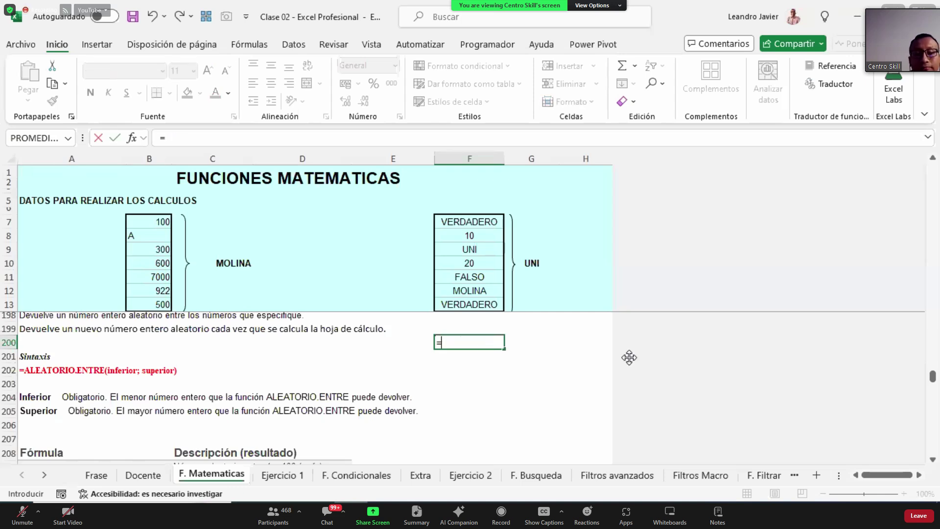
text(MAT)
key(Tab)
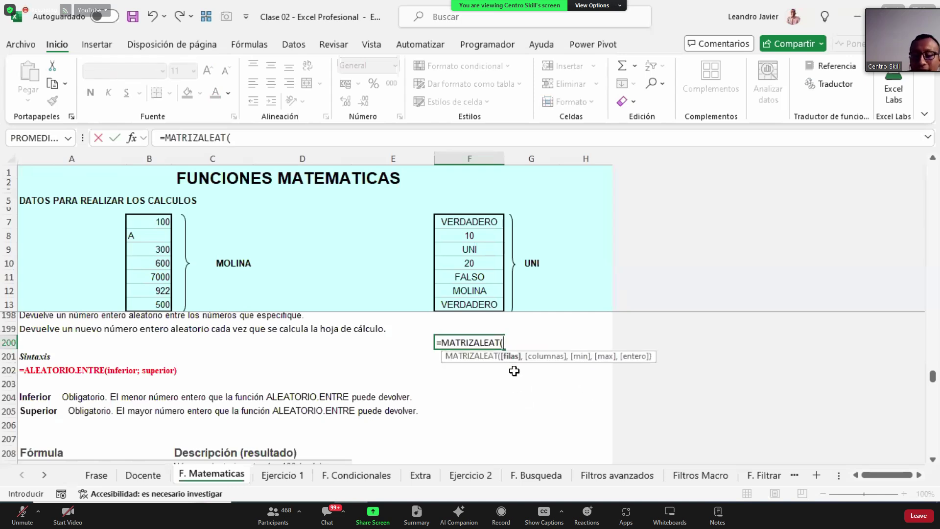
text(5,)
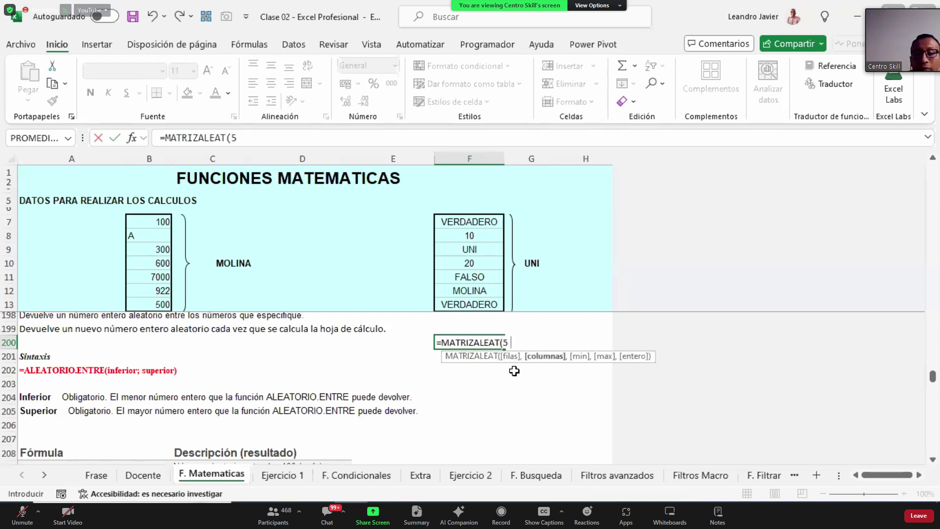
text(2,)
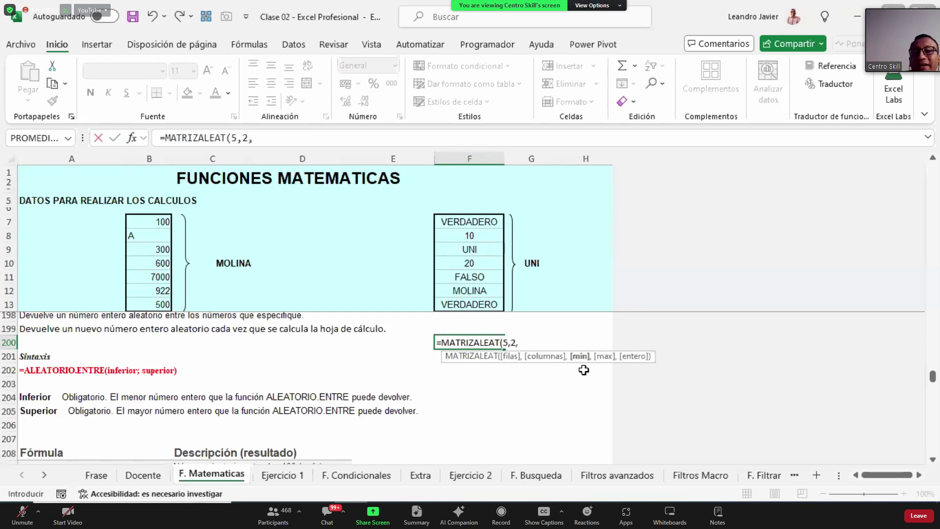
text(10,60)
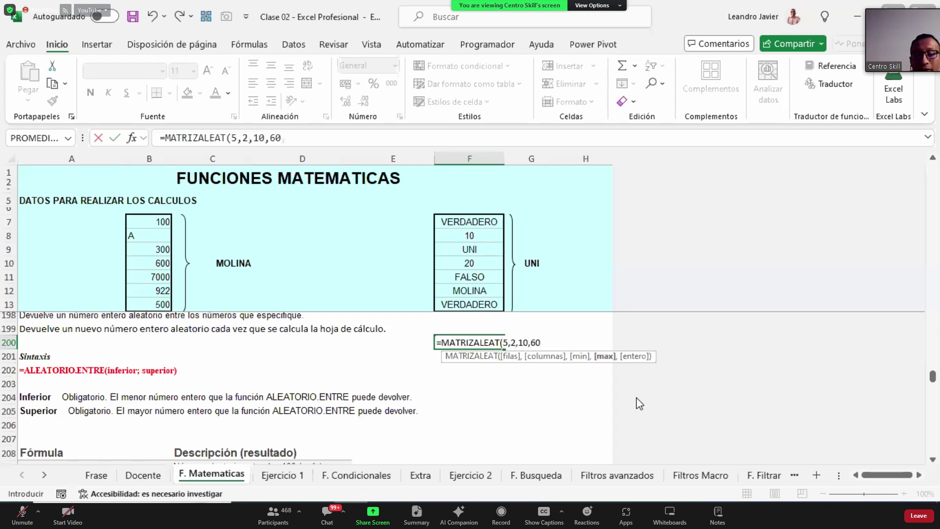
text(,)
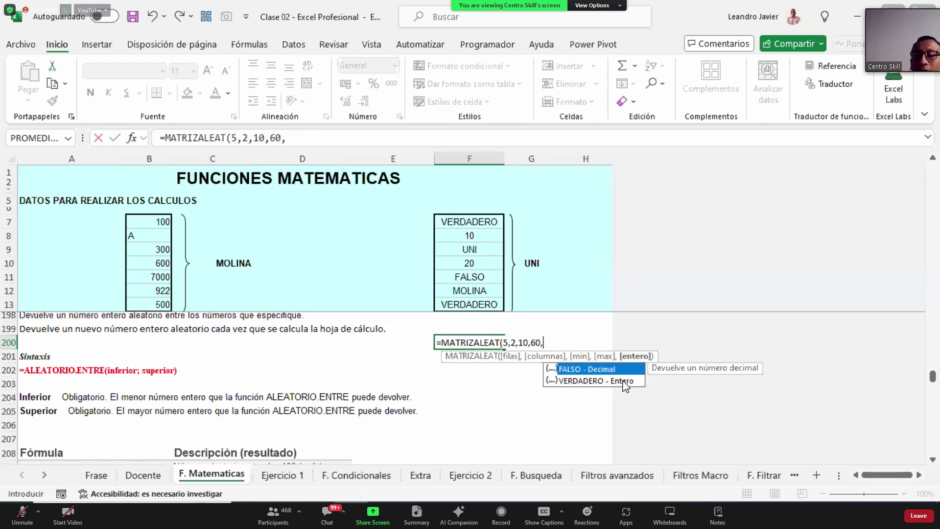
double_click(599, 369)
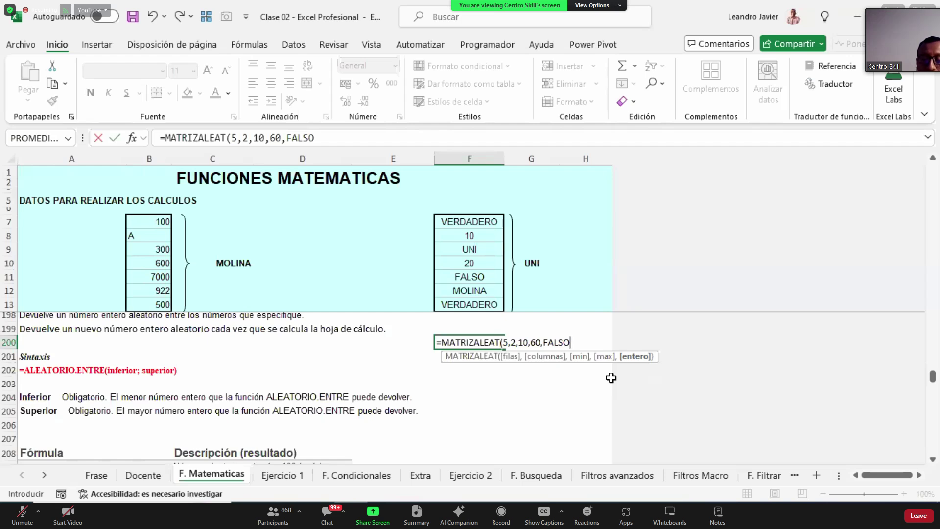
text())
key(ctrl+Return)
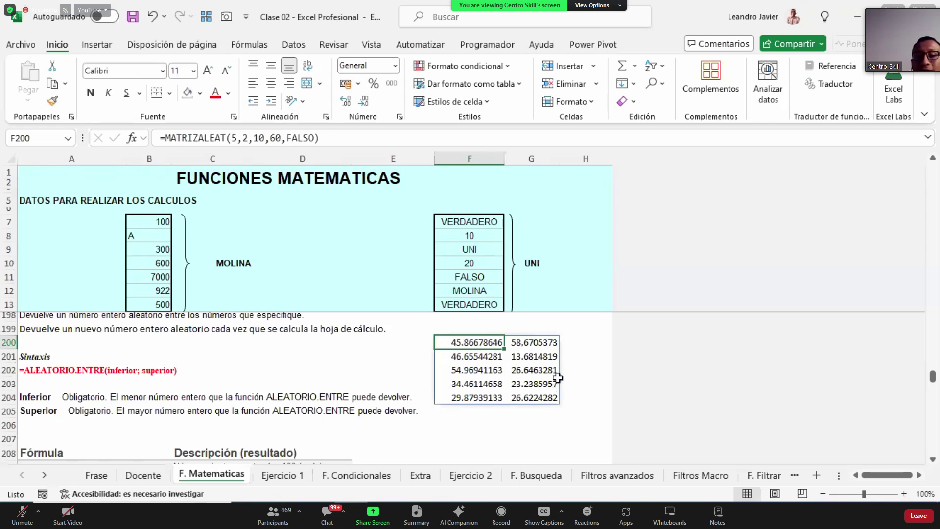
Replace FALSO with VERDADERO in the F200 formula so it returns whole numbers.
drag(286, 138, 310, 139)
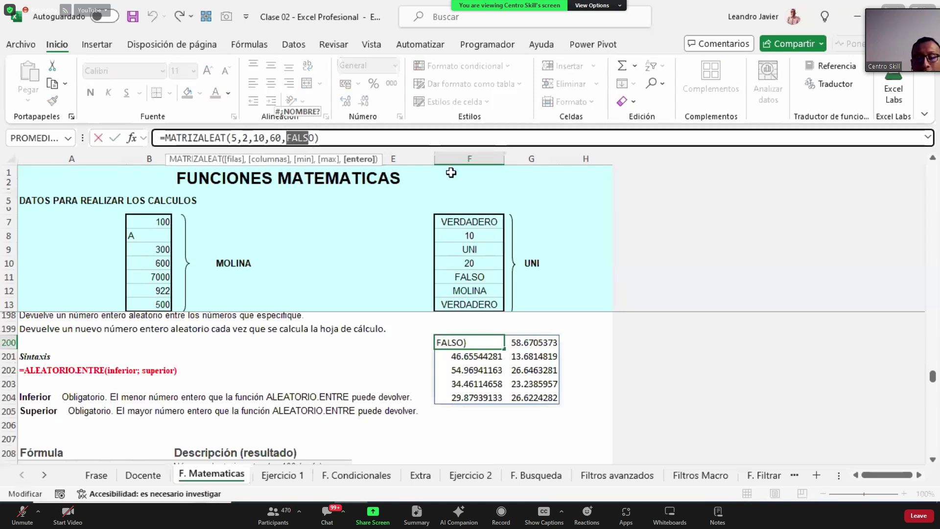
key(Delete)
key(Delete)
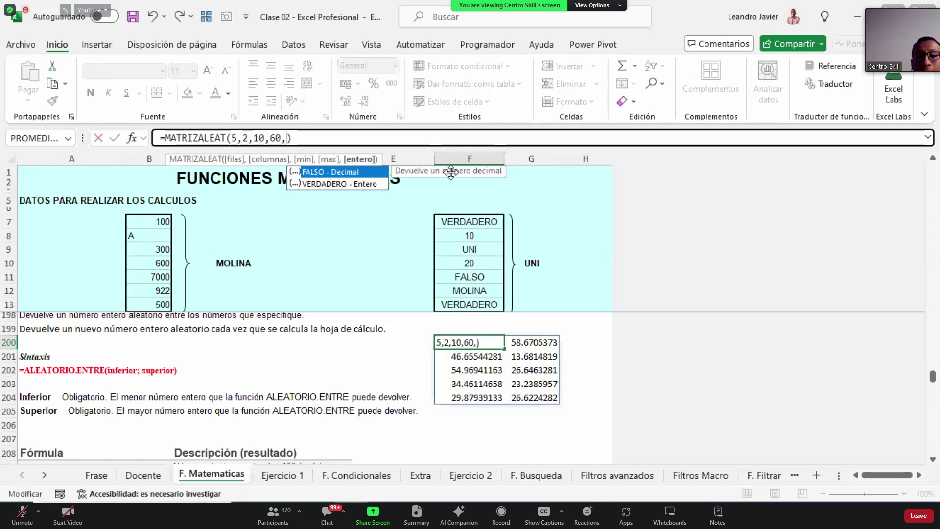
double_click(372, 187)
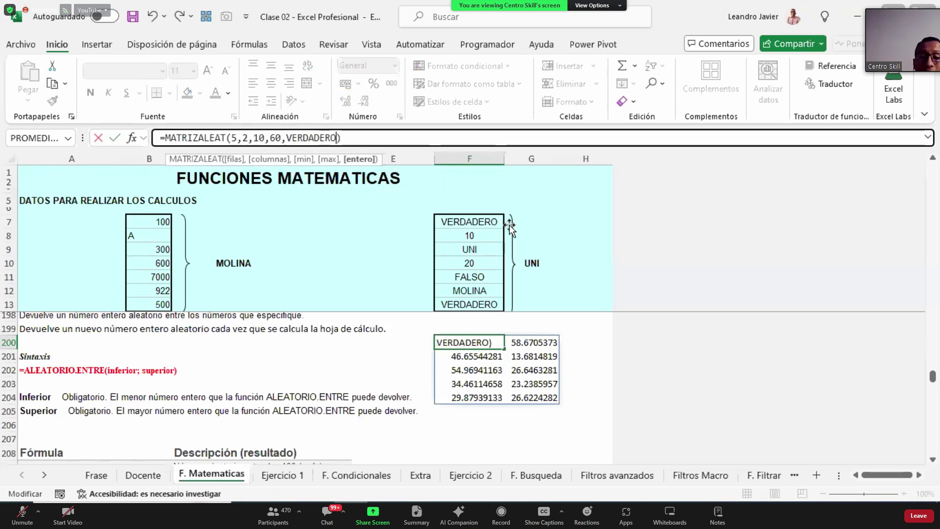
key(Return)
key(Up)
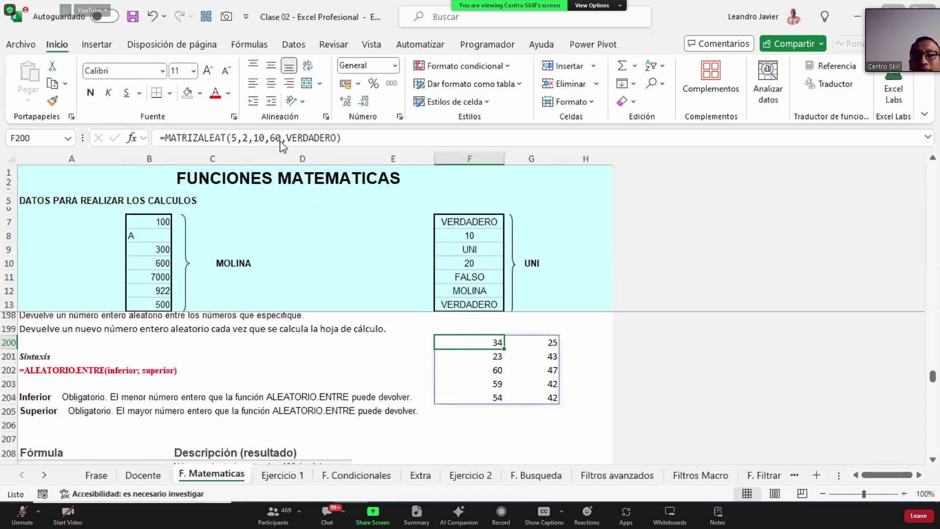
Clear the F200:G204 array and select G219 beside the SUBTOTALES syntax.
drag(458, 345, 534, 397)
key(Delete)
scroll(534, 398, down, 5)
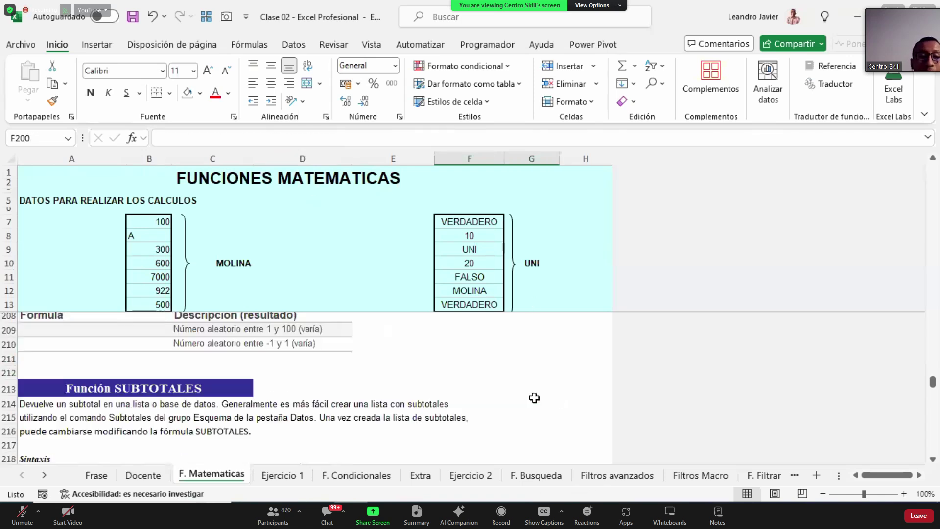
click(537, 400)
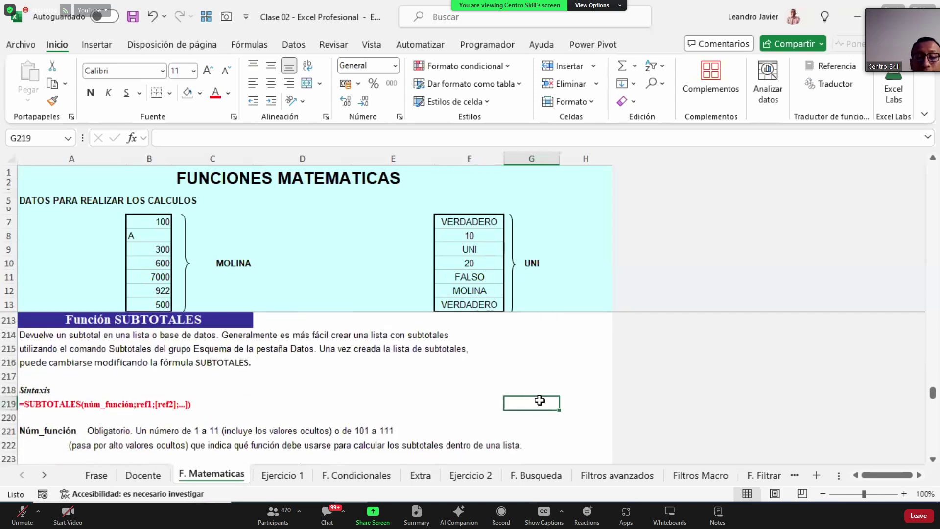
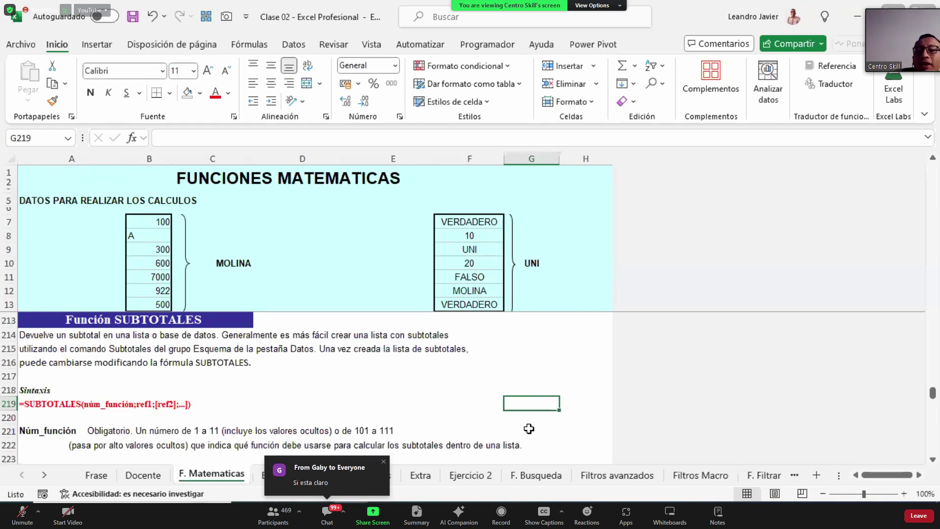
On the Hoja2 sheet, enter the header Producto in cell B2.
click(773, 478)
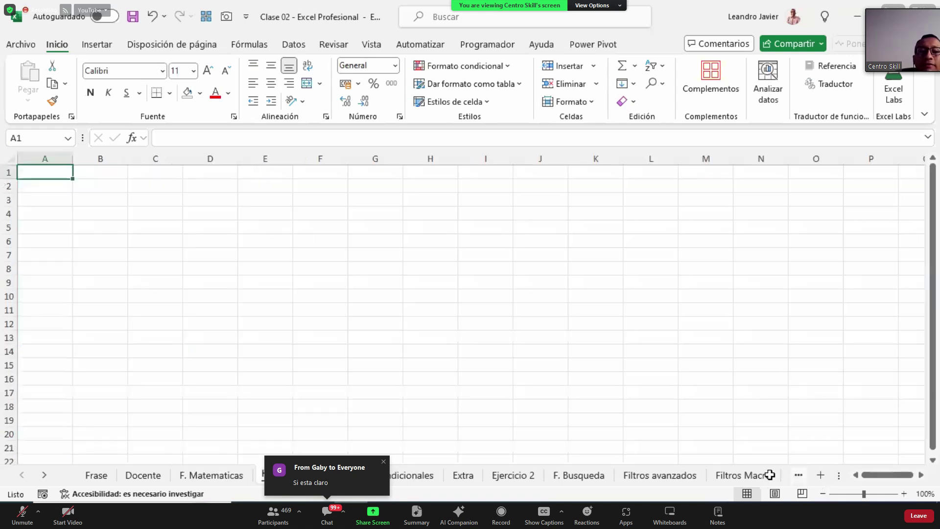
click(119, 191)
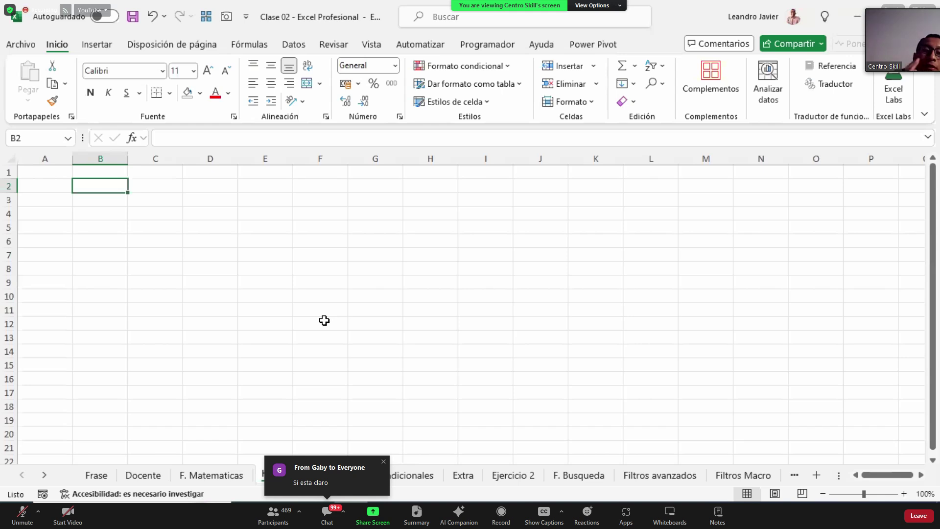
text(pROD)
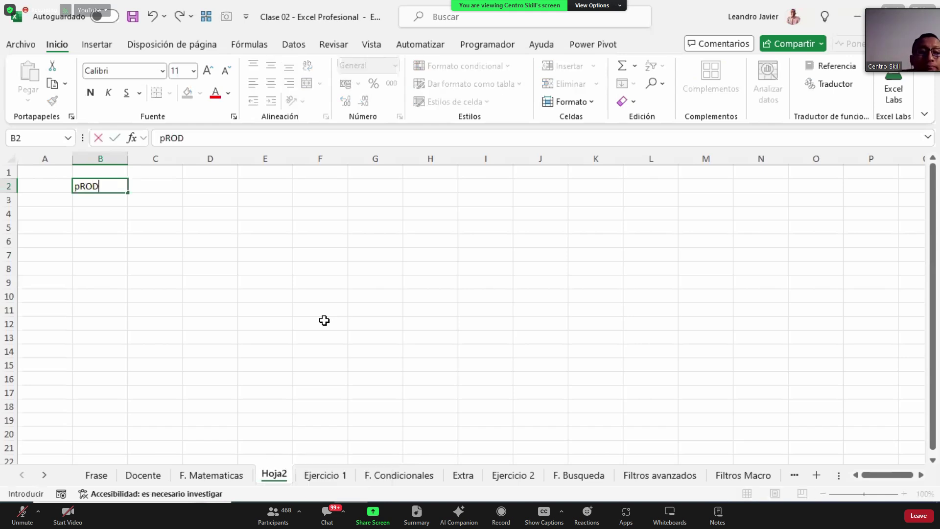
key(Escape)
text(Producto)
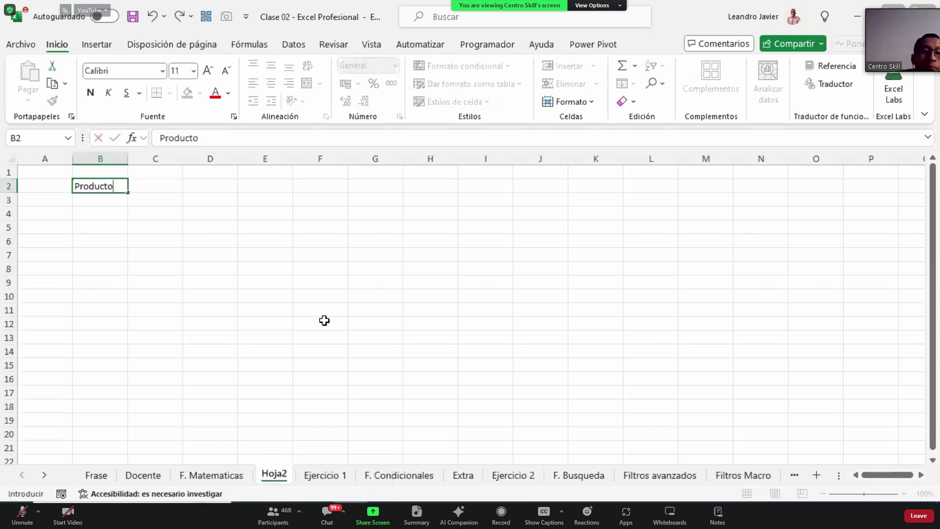
key(Return)
List the products A, B, C, B, C, A, D, A, C in B3:B11.
text(A)
key(Return)
text(B)
key(Return)
text(C)
key(Return)
text(B)
key(Return)
text(C)
key(Return)
text(A)
key(Return)
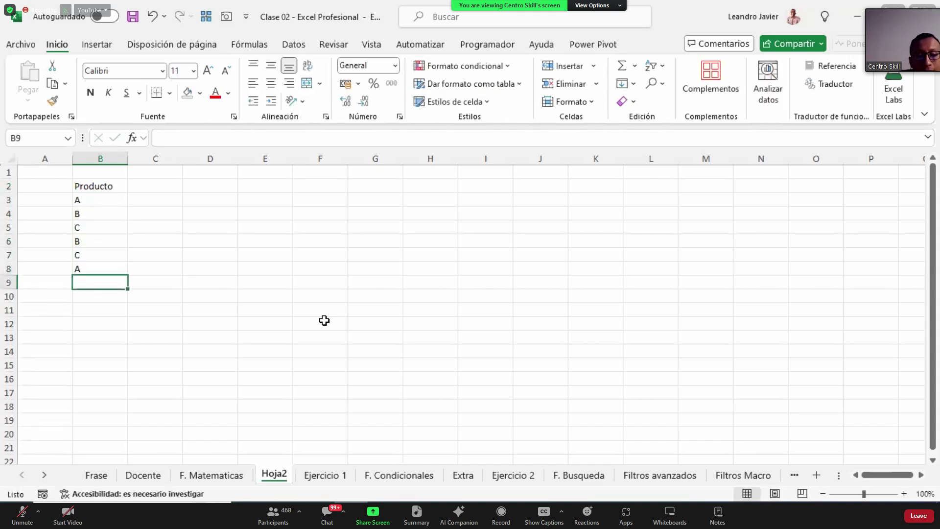
text(D)
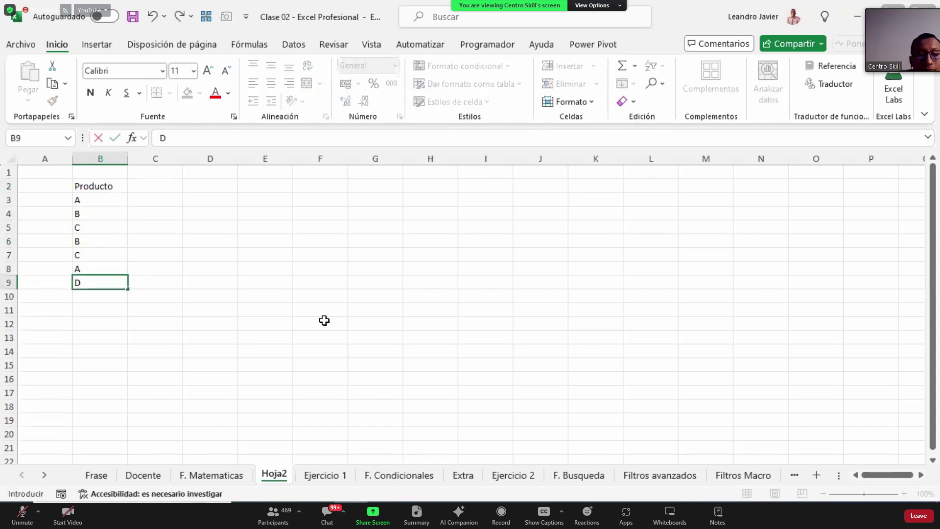
key(Return)
text(A)
key(Return)
text(C)
key(Return)
Add the column headers Q1, Q2 and Q3 in C2:E2.
key(ctrl+Up)
key(ctrl+Up)
key(Right)
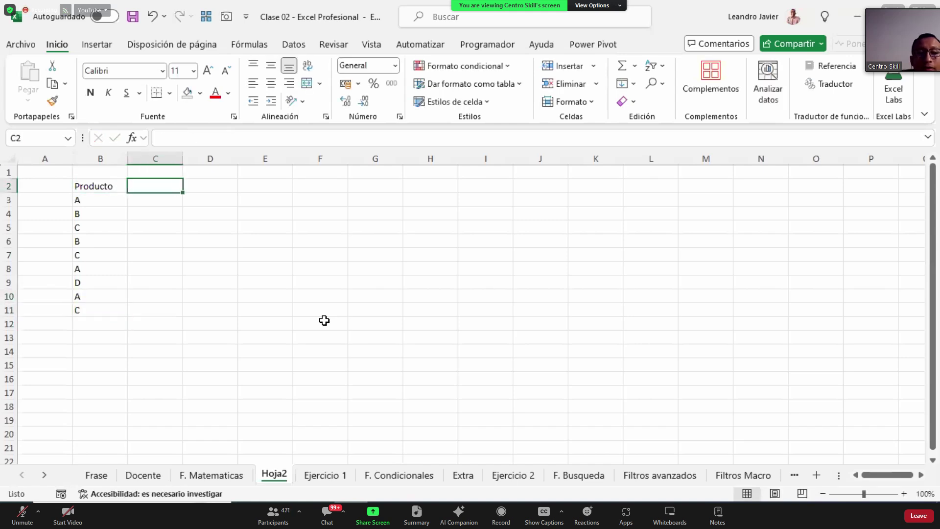
text(Q1)
key(Tab)
text(Q2)
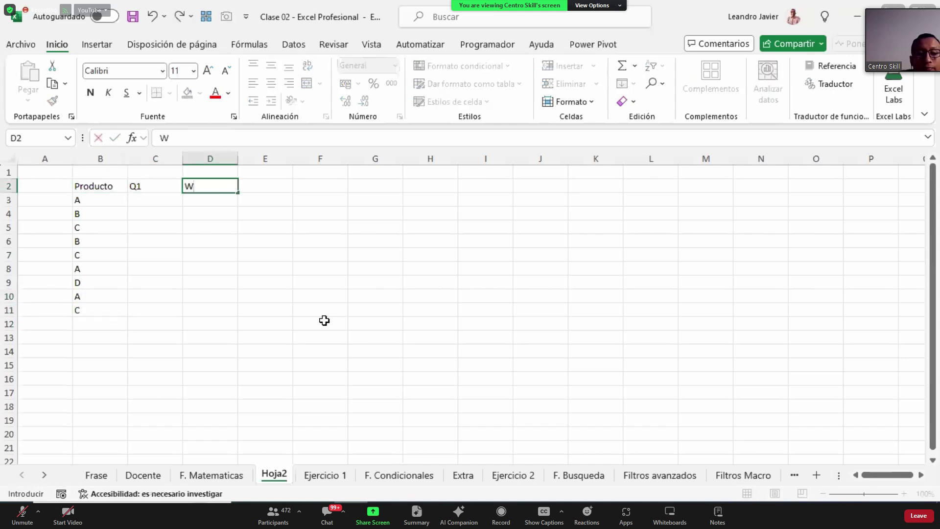
key(Tab)
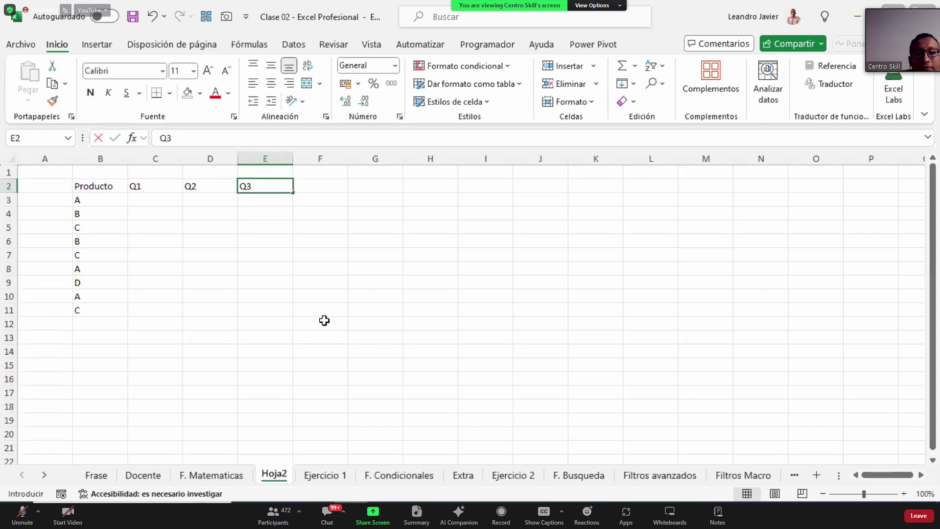
key(Down)
Enter =ALEATORIO.ENTRE(10,50) in cell C3.
key(Left)
key(Left)
text(=ALE)
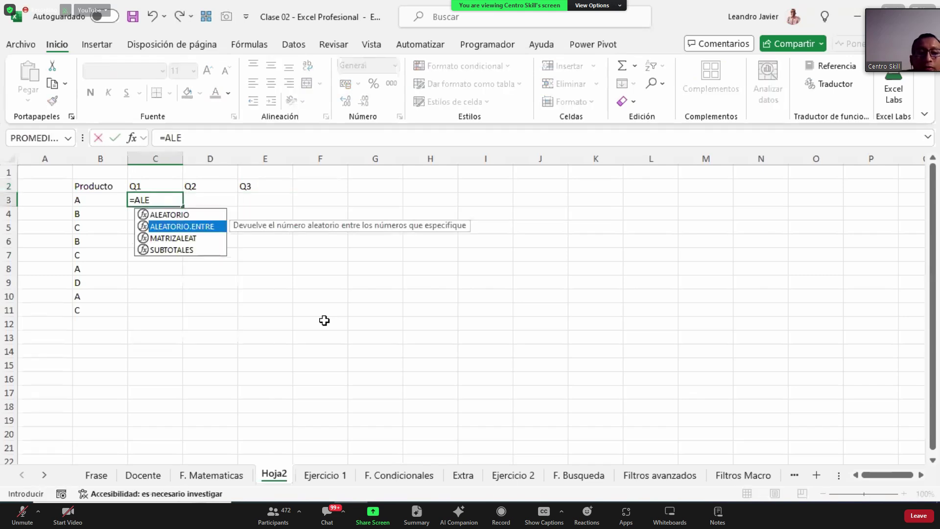
key(Tab)
text(10,50)
key(ctrl+Return)
Fill the random formula down C3:C11 and paste it back as fixed values.
key(shift+Down)
key(ctrl+c)
key(shift+Down)
key(shift+Down)
key(shift+Down)
key(shift+Down)
key(shift+Down)
key(shift+Down)
key(shift+Down)
key(shift+Down)
key(shift+Down)
key(shift+Up)
key(shift+Up)
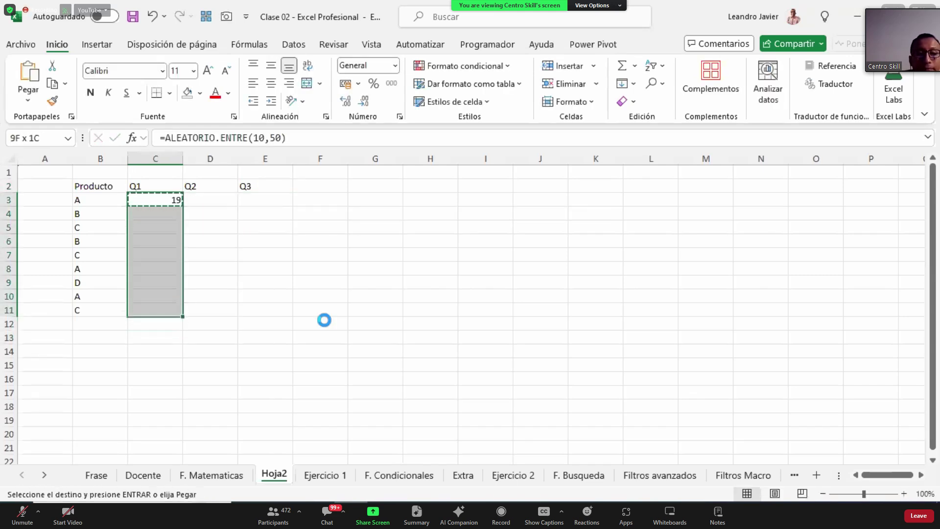
key(ctrl+v)
key(ctrl+c)
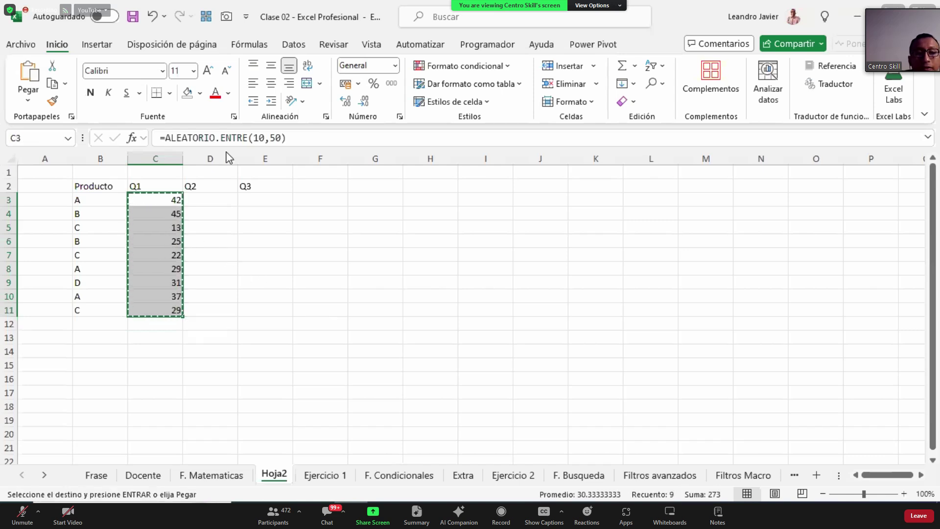
right_click(168, 235)
click(208, 95)
Copy the Q1 values from C3:C11 into D3:E11 for Q2 and Q3.
key(ctrl+c)
drag(210, 200, 274, 304)
key(Escape)
drag(164, 189, 161, 310)
drag(168, 201, 169, 308)
key(ctrl+c)
drag(211, 200, 250, 300)
key(ctrl+v)
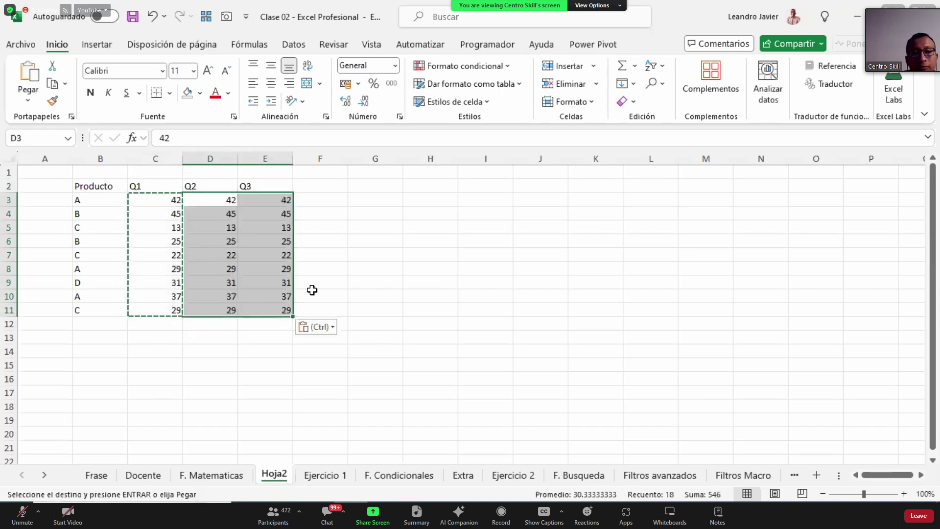
key(Escape)
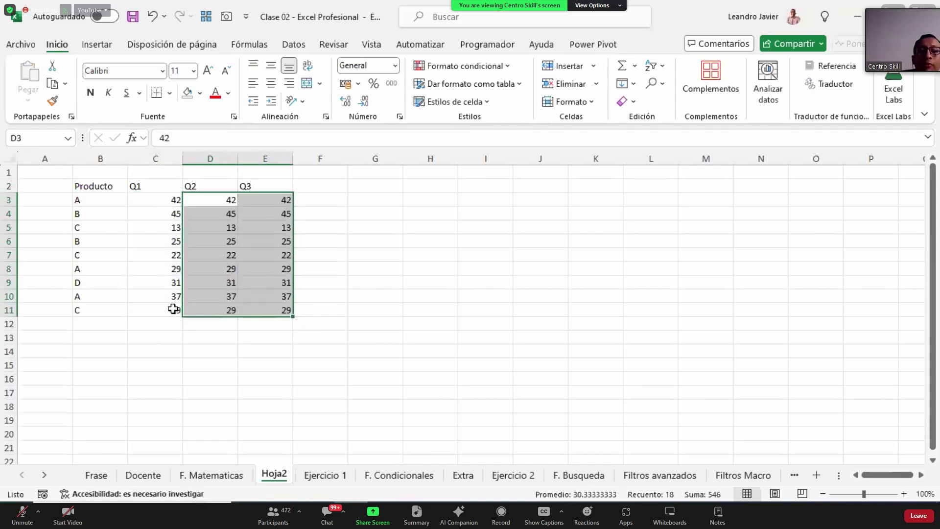
click(321, 215)
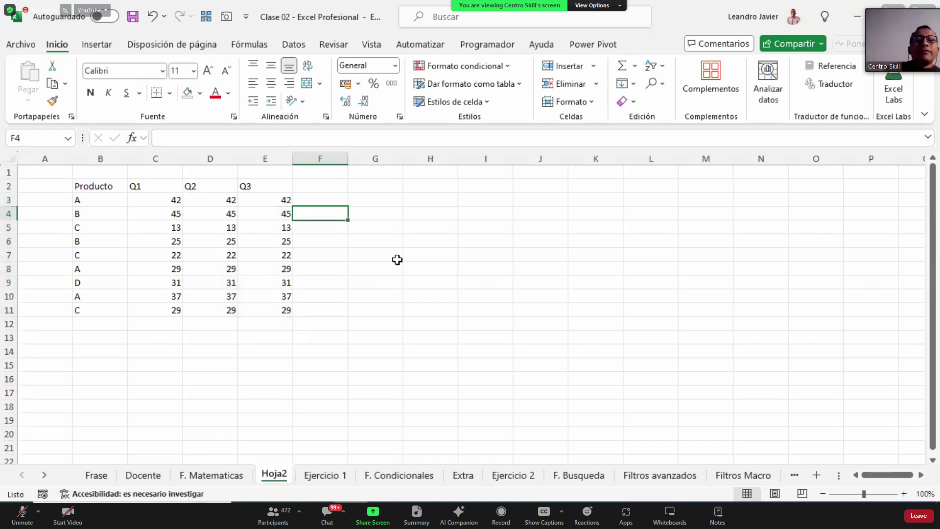
Sum the Q1 values with =SUMA(C3:C11) in C14, giving 273.
click(116, 352)
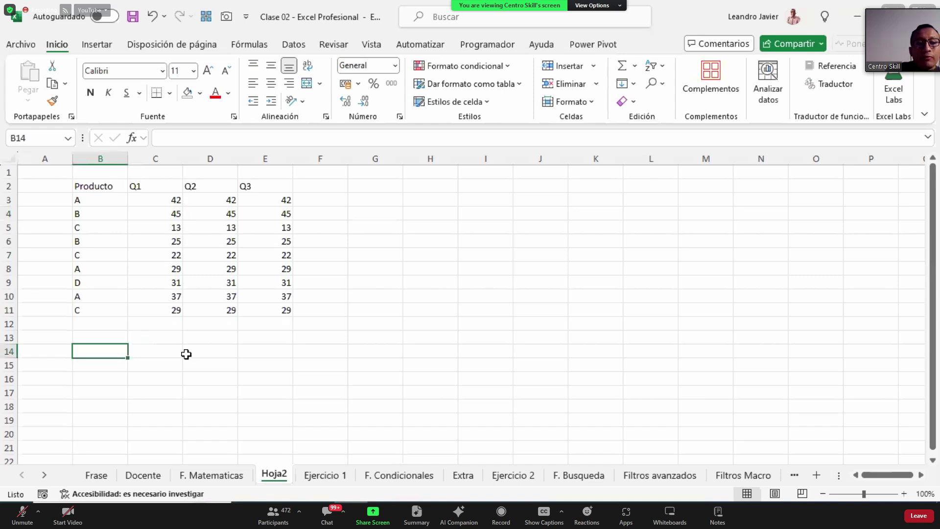
click(169, 355)
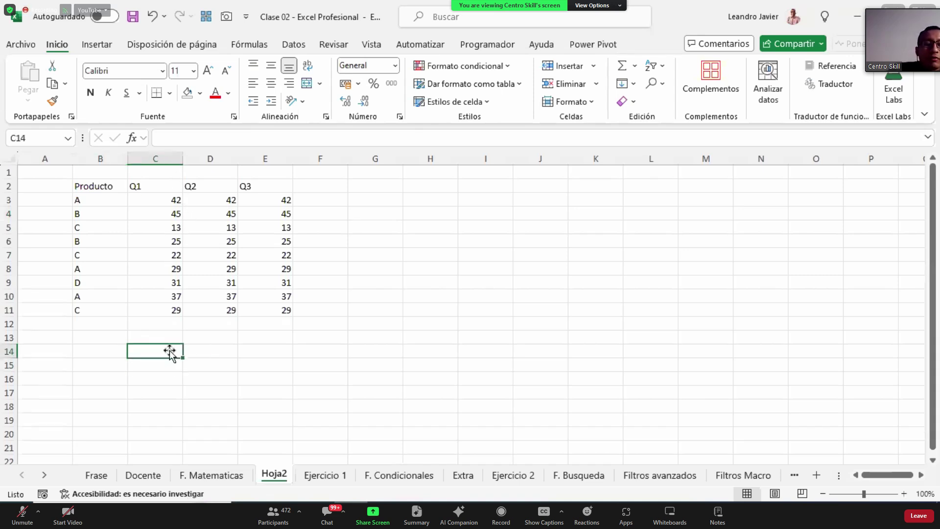
text(=SUMA()
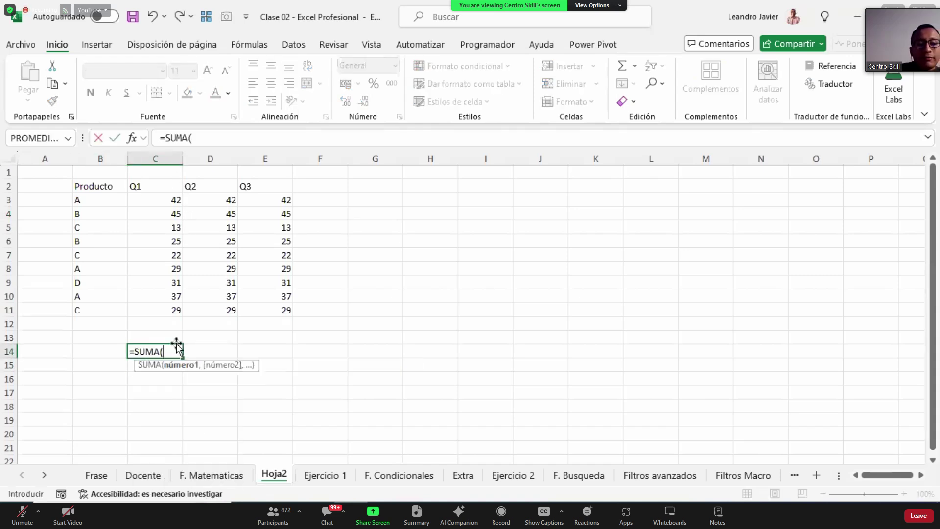
drag(170, 198, 173, 304)
key(ctrl+Return)
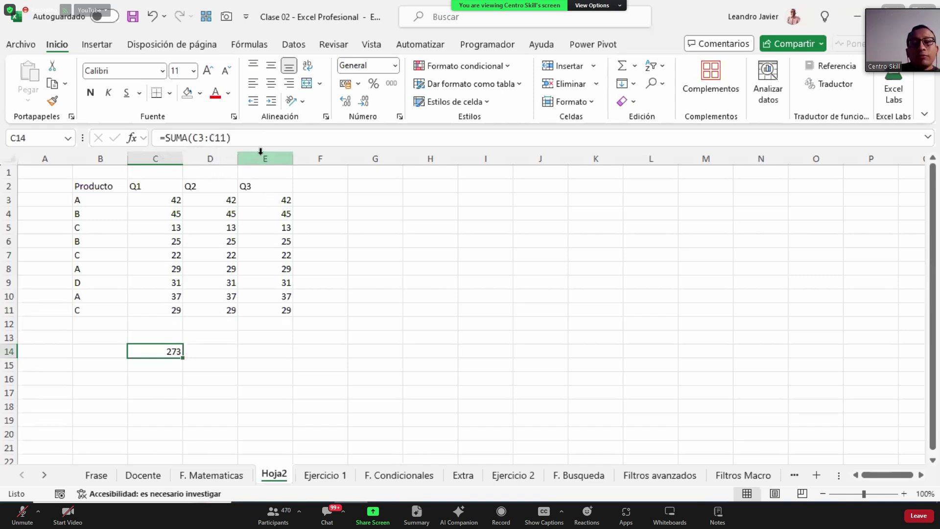
In D14, start a SUBTOTALES formula using operation 9 - SUMA.
click(218, 351)
text(=SBI)
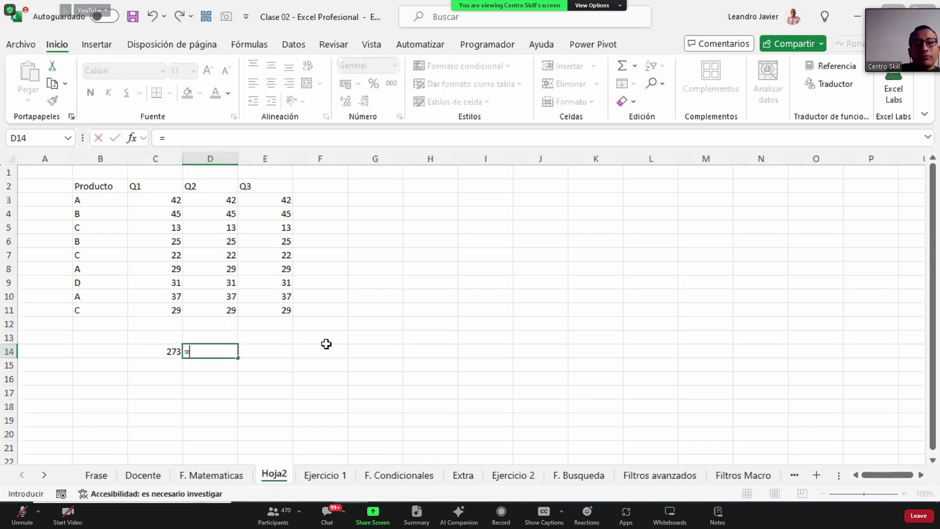
key(BackSpace)
text(UBTOTALES()
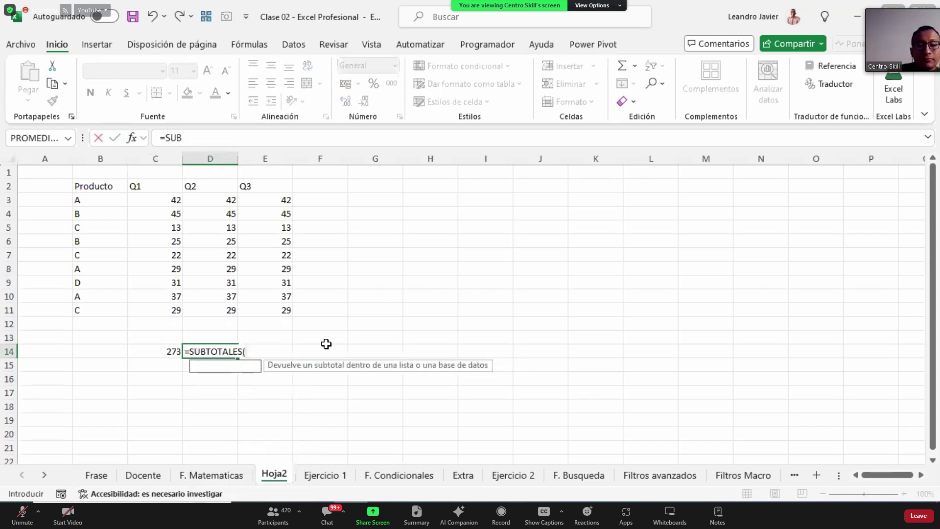
key(Tab)
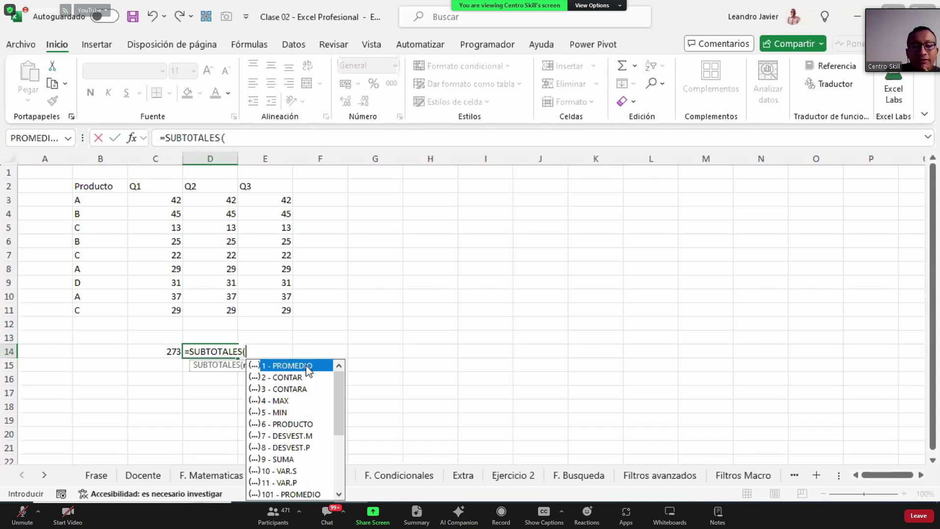
click(287, 494)
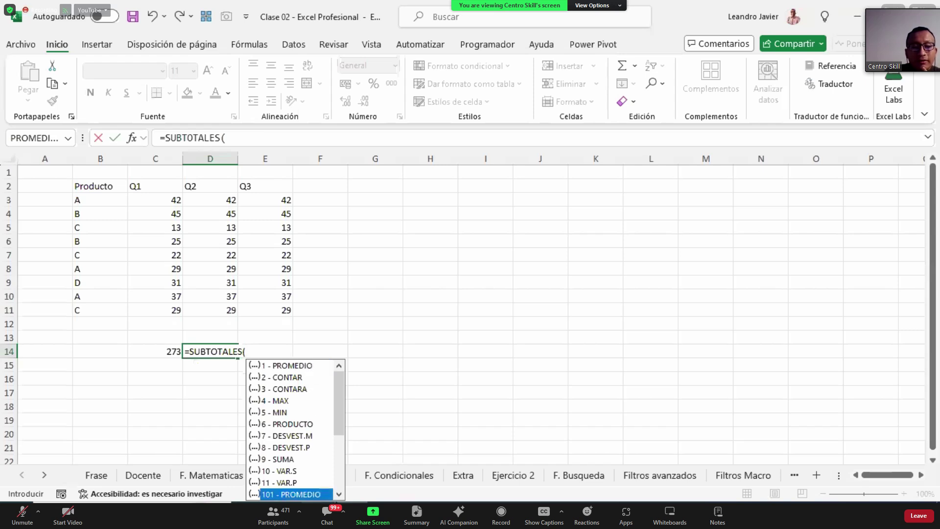
click(339, 495)
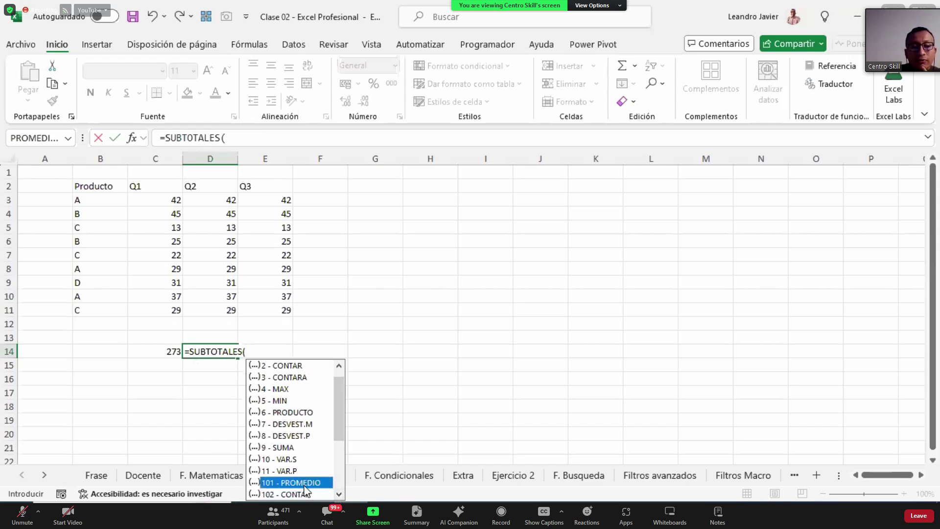
click(302, 367)
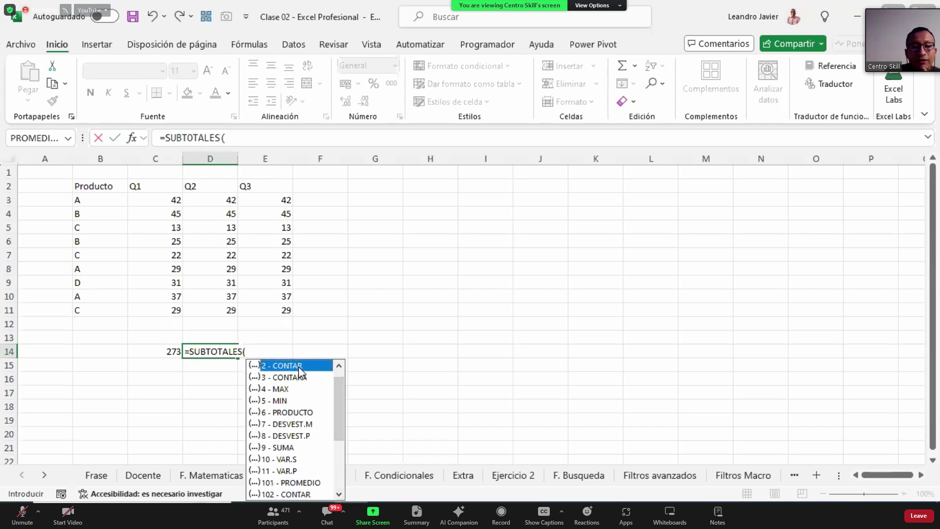
click(339, 494)
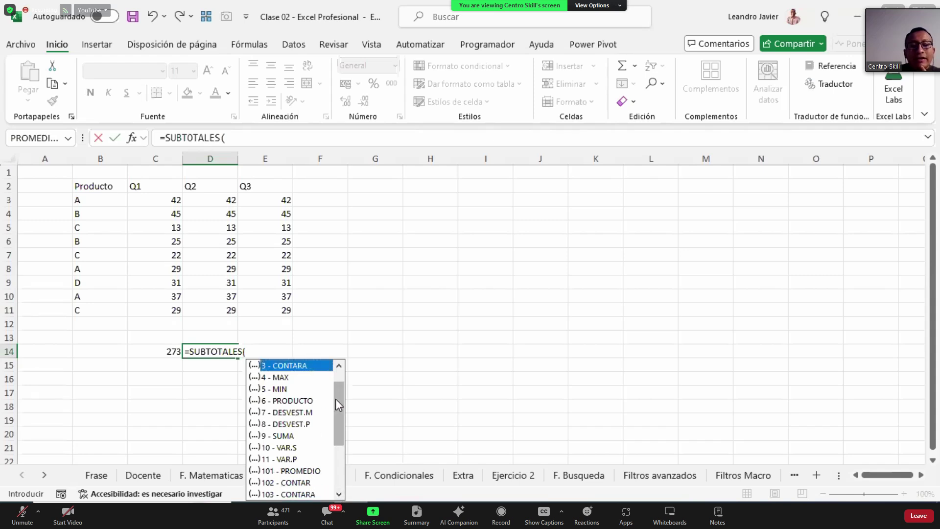
drag(336, 407, 341, 366)
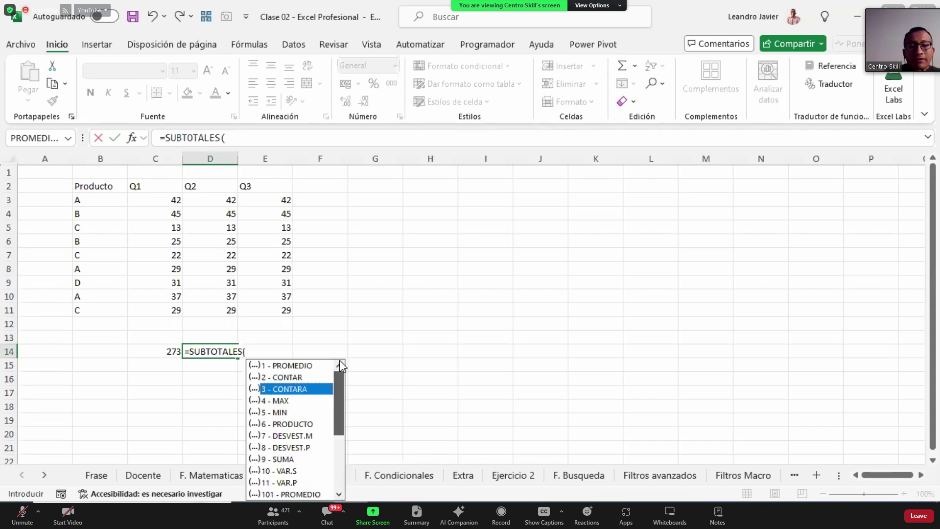
click(294, 460)
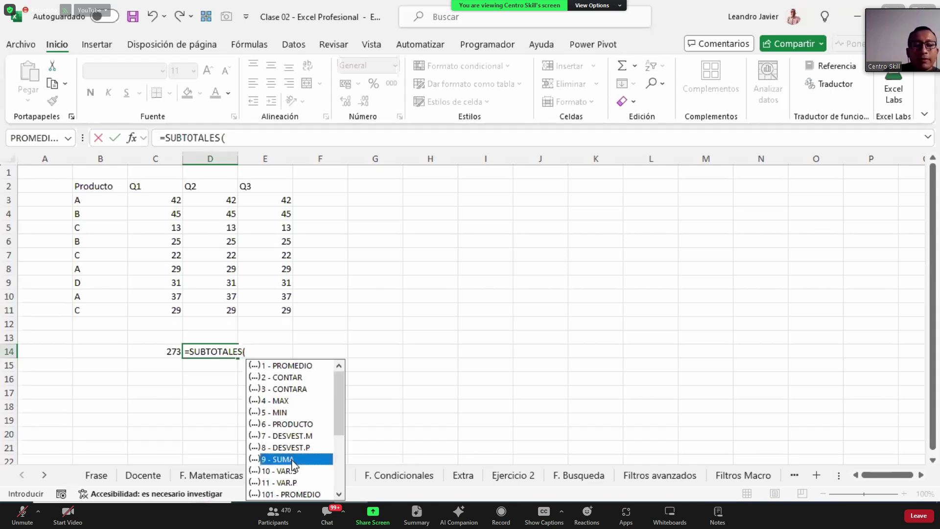
double_click(294, 461)
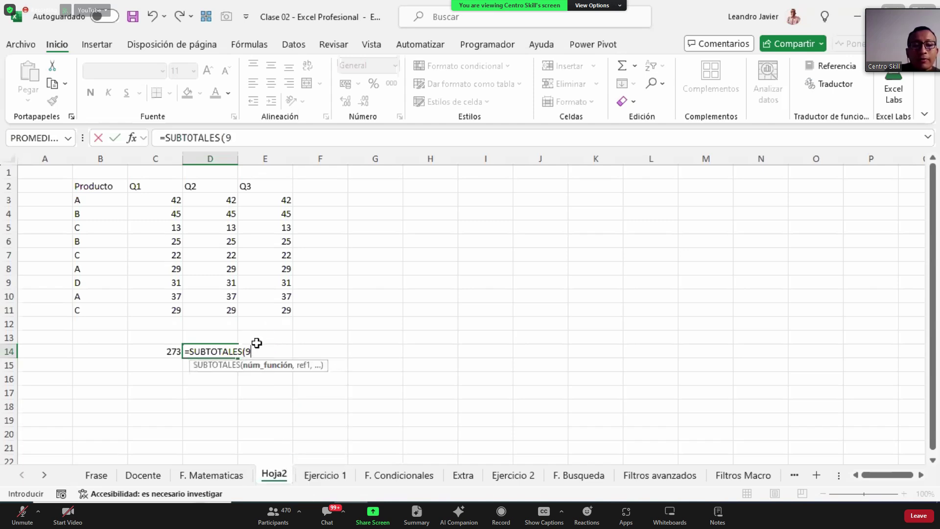
Complete the formula over D3:D11 to get =SUBTOTALES(9,D3:D11) = 273.
text(,)
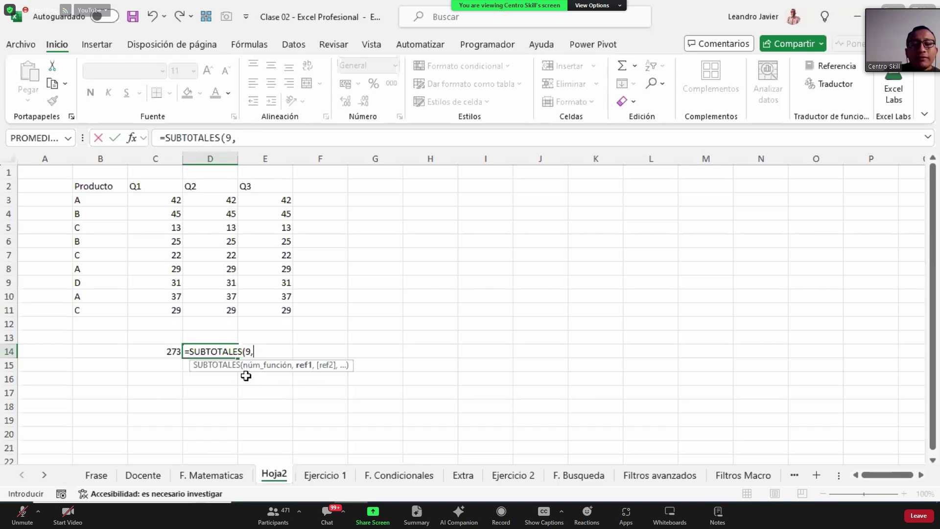
drag(226, 202, 230, 310)
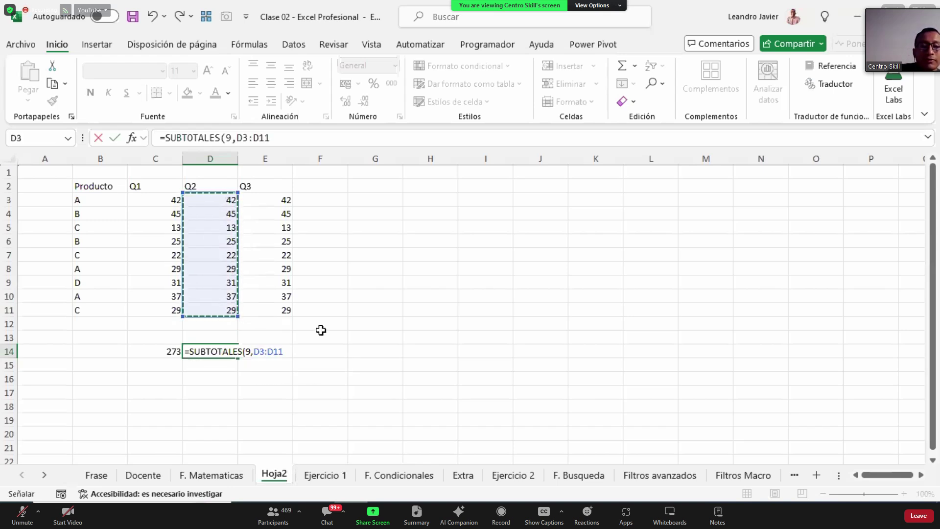
key(Return)
key(Up)
key(Left)
key(Right)
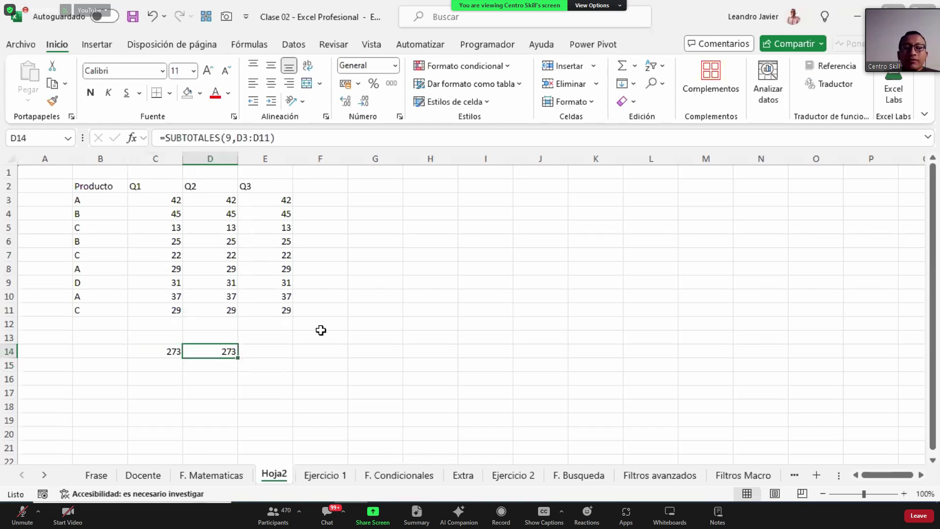
key(Right)
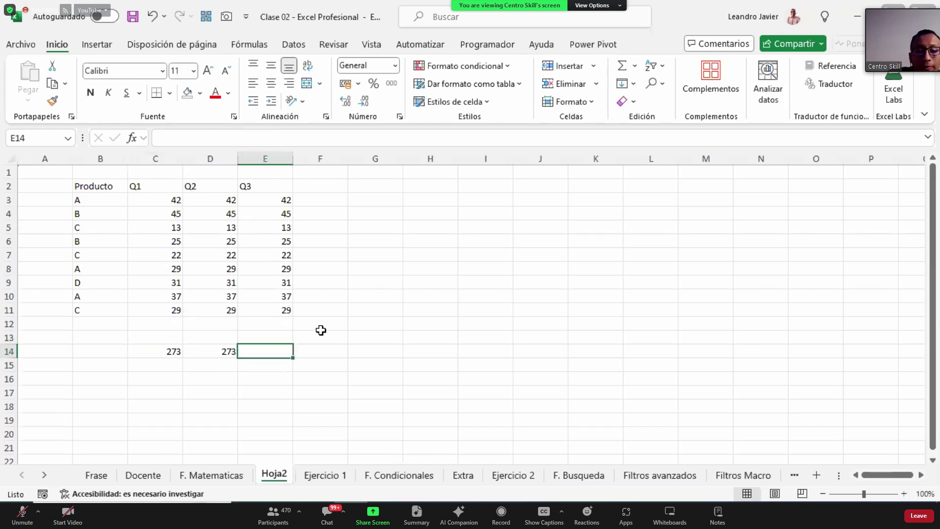
Enter a SUBTOTALES formula with operation 109 - SUMA over E3:E11 in E14.
text(=SUBTOTALES()
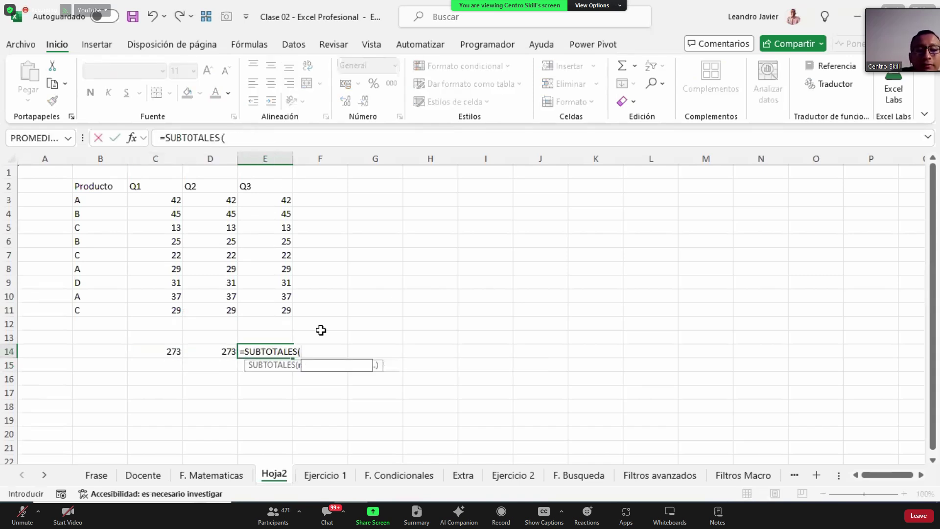
key(BackSpace)
text(()
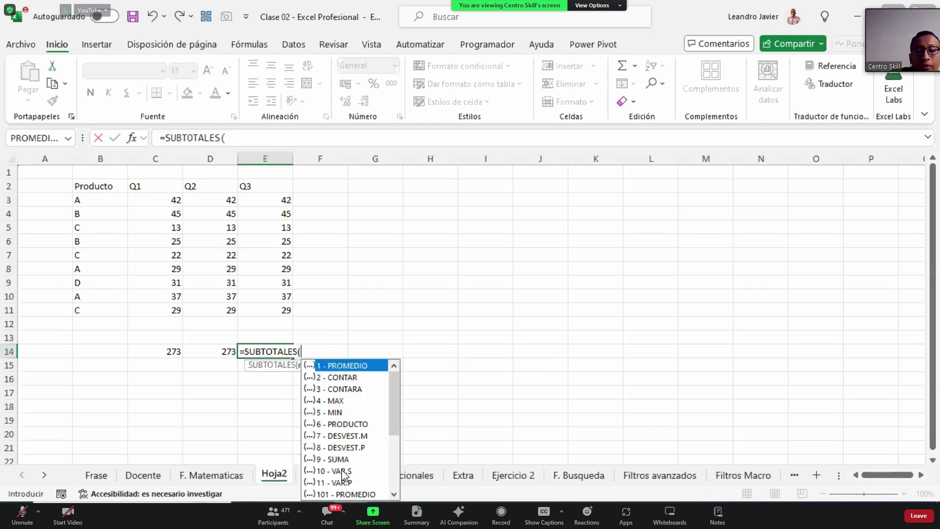
click(343, 460)
drag(399, 420, 398, 473)
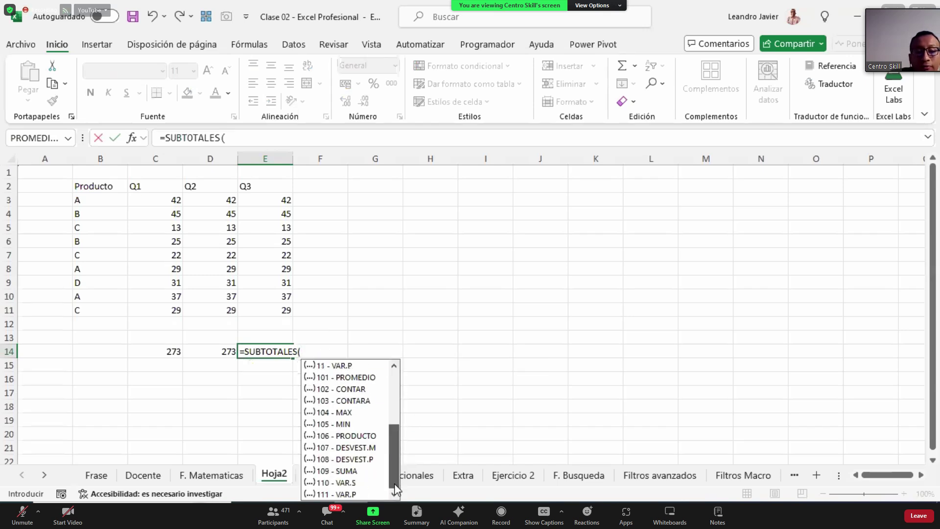
click(360, 471)
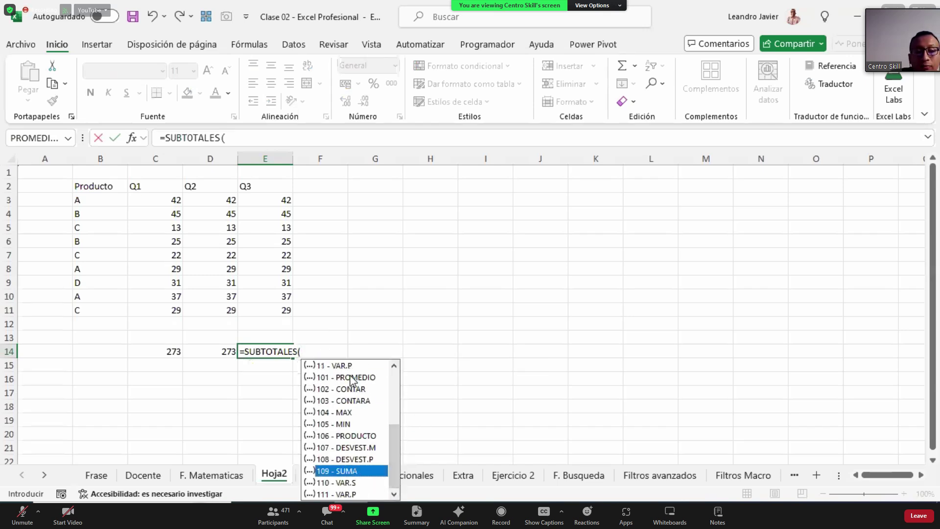
double_click(348, 471)
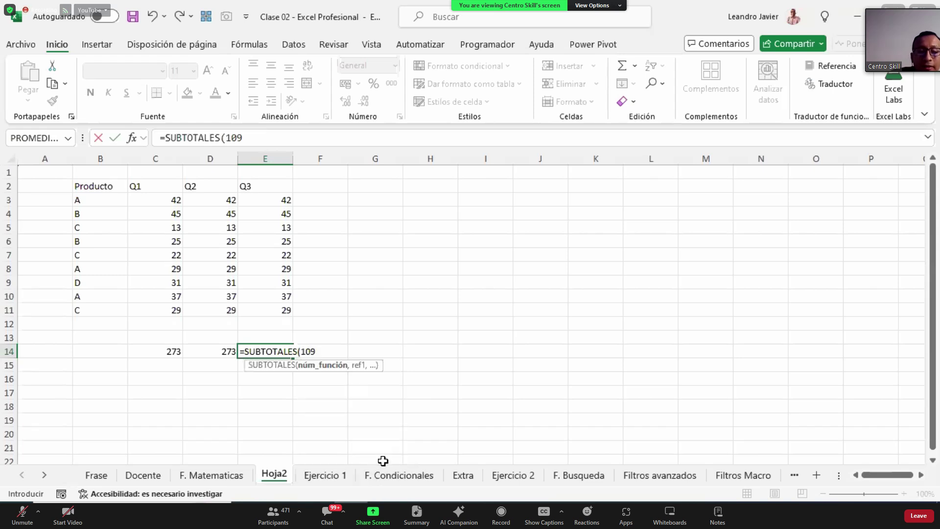
text(,)
drag(277, 232, 283, 309)
click(281, 206)
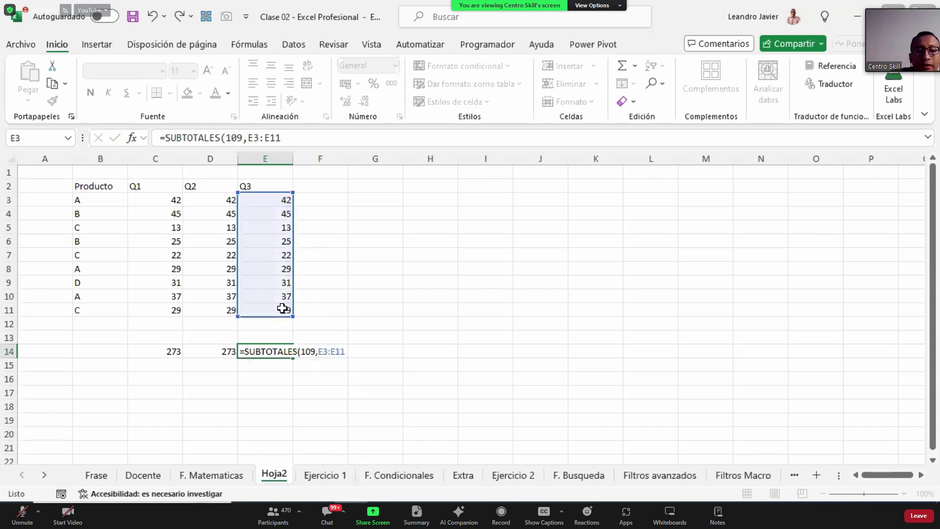
key(Return)
Review the three row-14 total formulas, then return to the Producto header.
key(F2)
key(Escape)
key(Left)
key(Left)
key(F2)
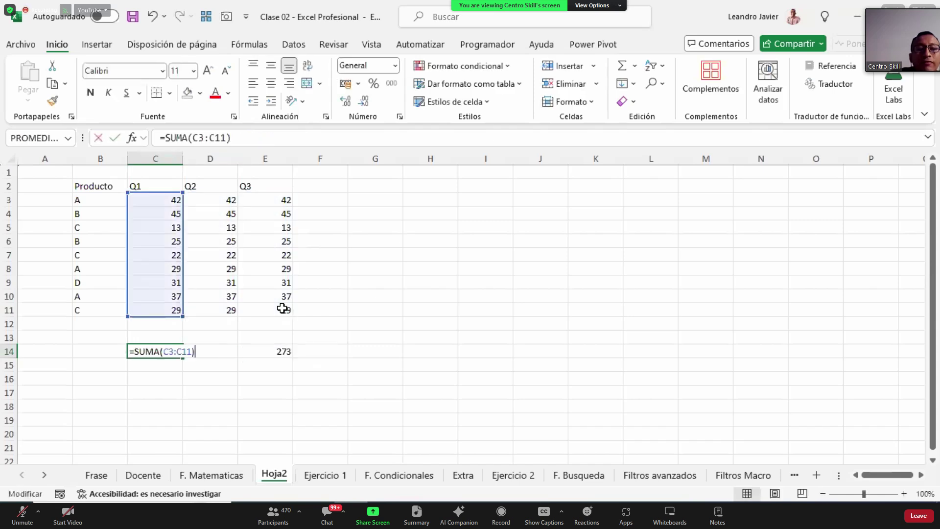
key(Escape)
key(Right)
key(Right)
key(Left)
key(Left)
key(Right)
key(Right)
key(Up)
key(Up)
key(Up)
key(ctrl+Up)
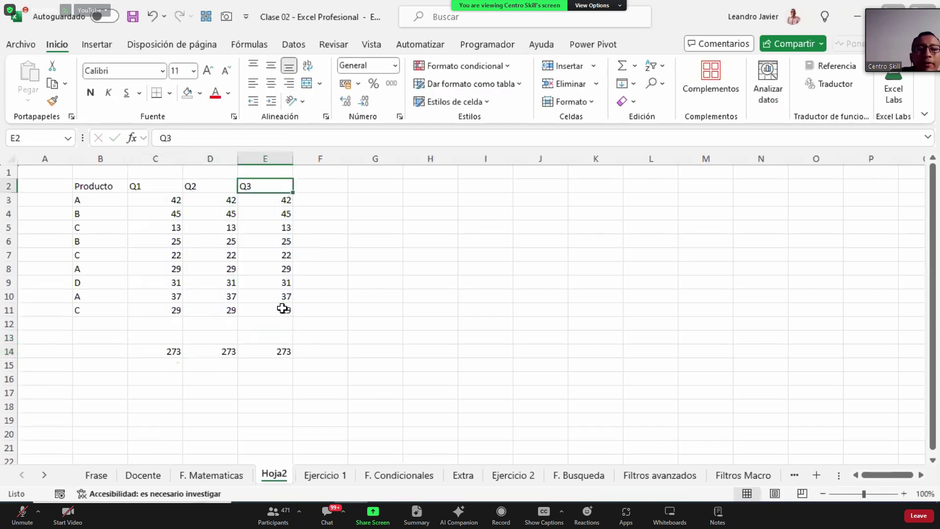
key(ctrl+Up)
key(ctrl+Left)
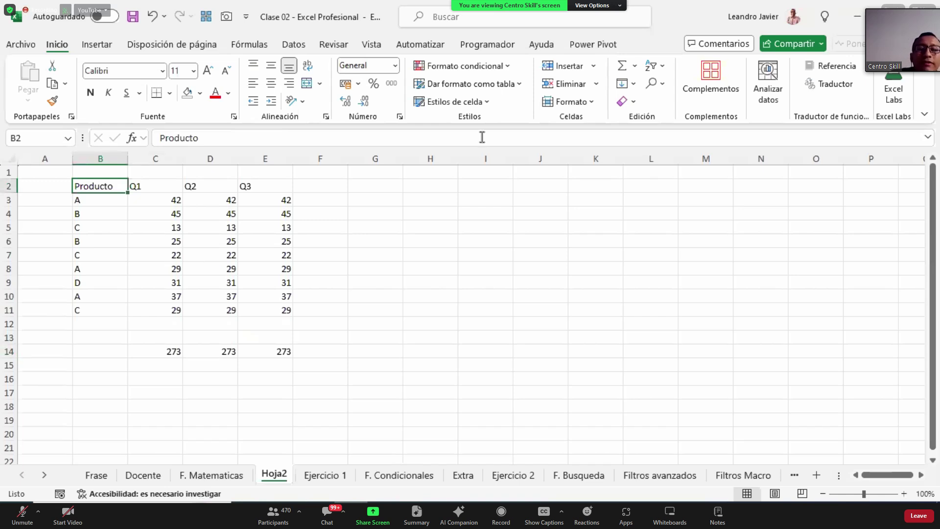
Add filter arrows to the B2:E2 header row with Datos > Filtro.
drag(98, 186, 263, 186)
click(300, 45)
click(474, 83)
click(336, 240)
click(116, 186)
click(121, 186)
click(121, 187)
Filter the Producto column to show only product B.
drag(161, 349, 284, 350)
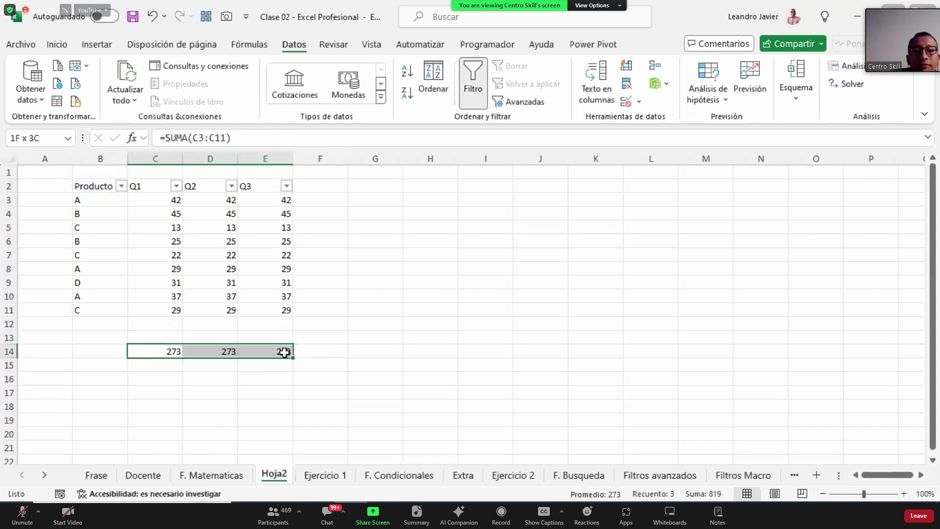
click(123, 187)
click(197, 354)
click(172, 379)
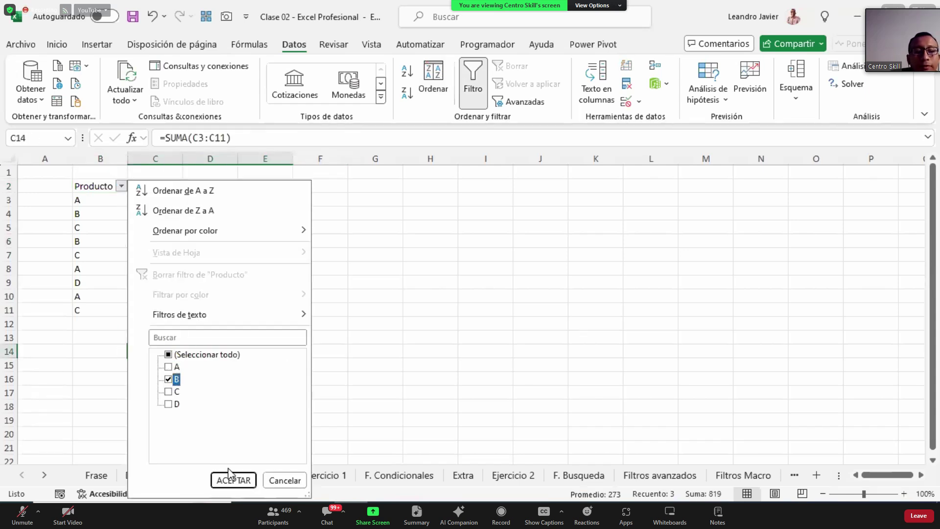
click(239, 480)
Compare the totals: Q1 SUMA stays 273, both SUBTOTALES show 70.
click(214, 321)
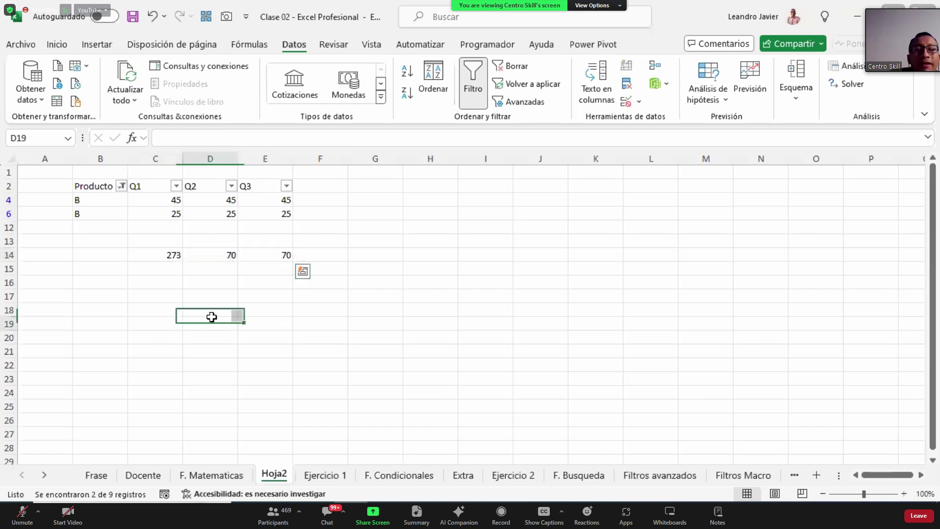
click(160, 258)
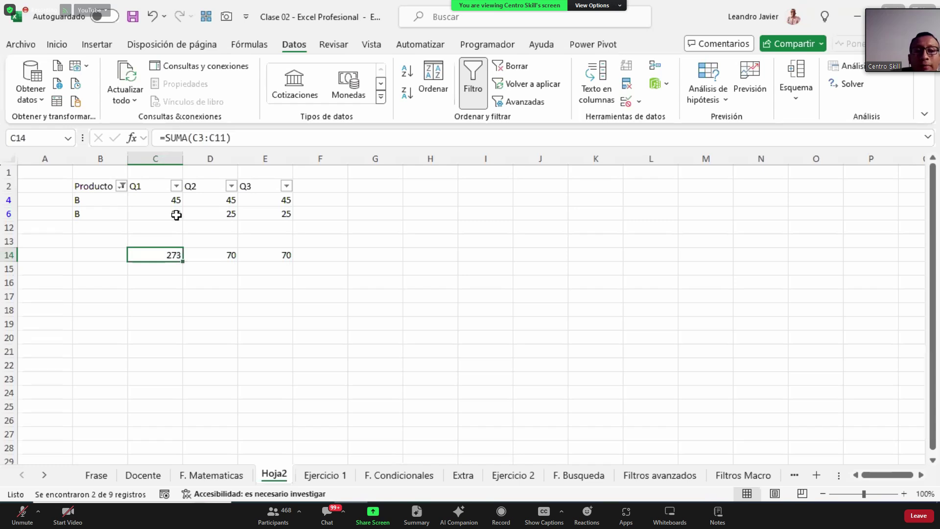
click(237, 251)
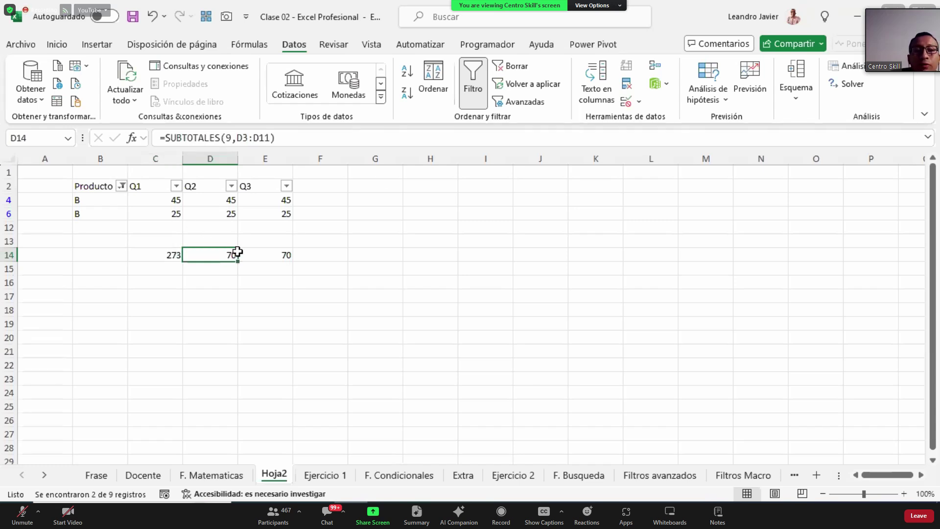
click(287, 258)
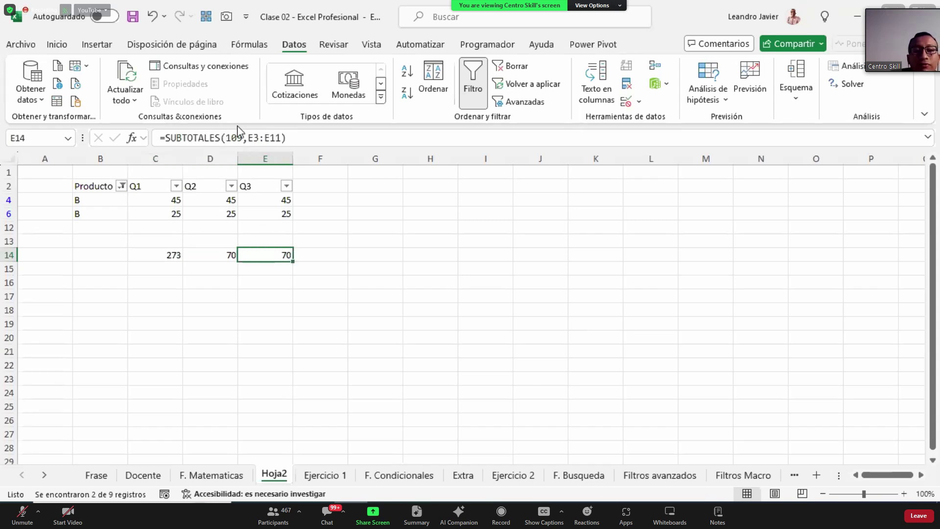
click(326, 297)
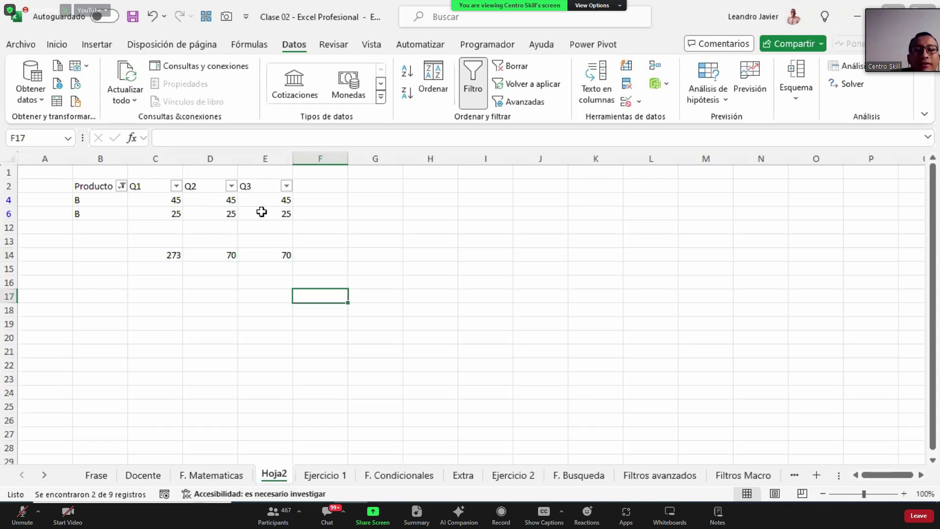
drag(272, 189, 280, 214)
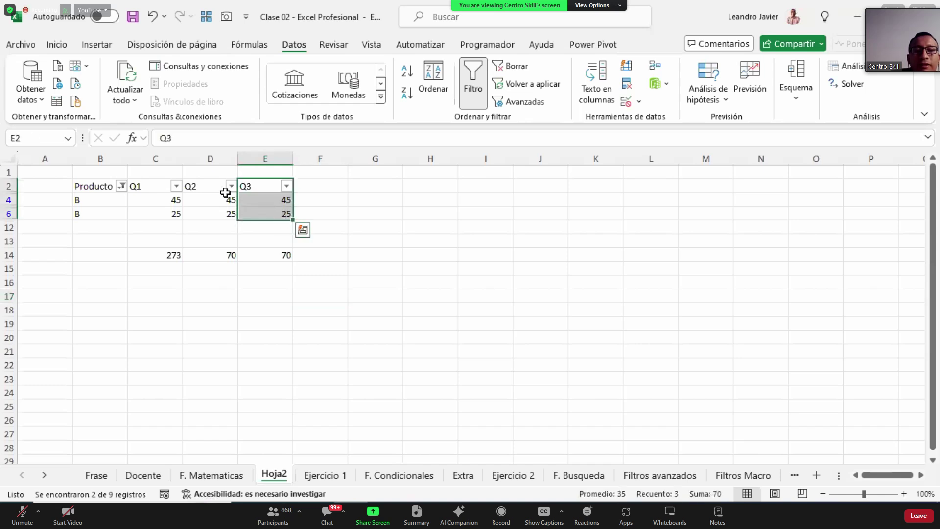
drag(228, 198, 230, 211)
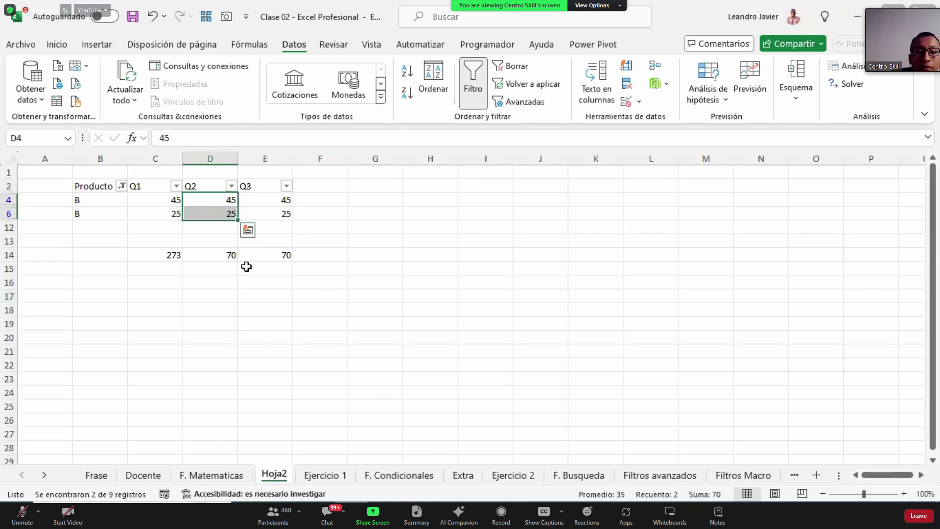
click(222, 253)
click(264, 257)
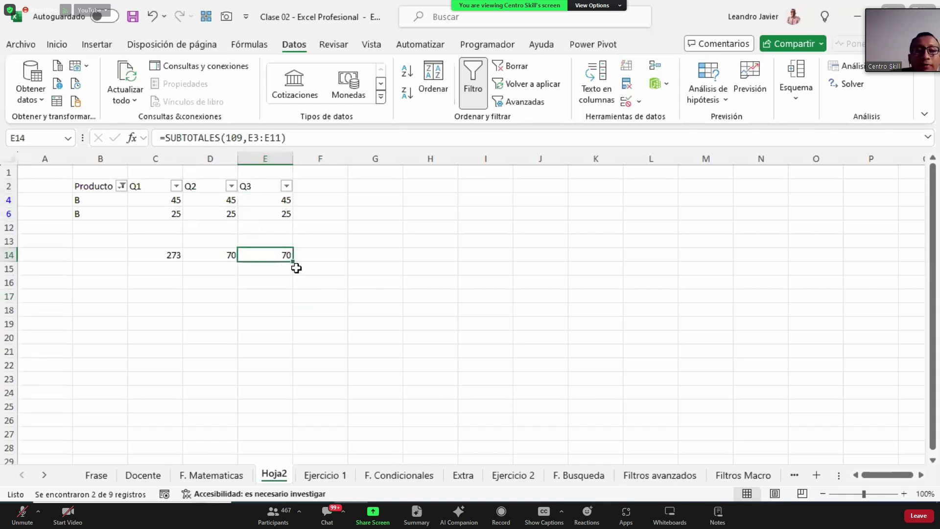
click(222, 259)
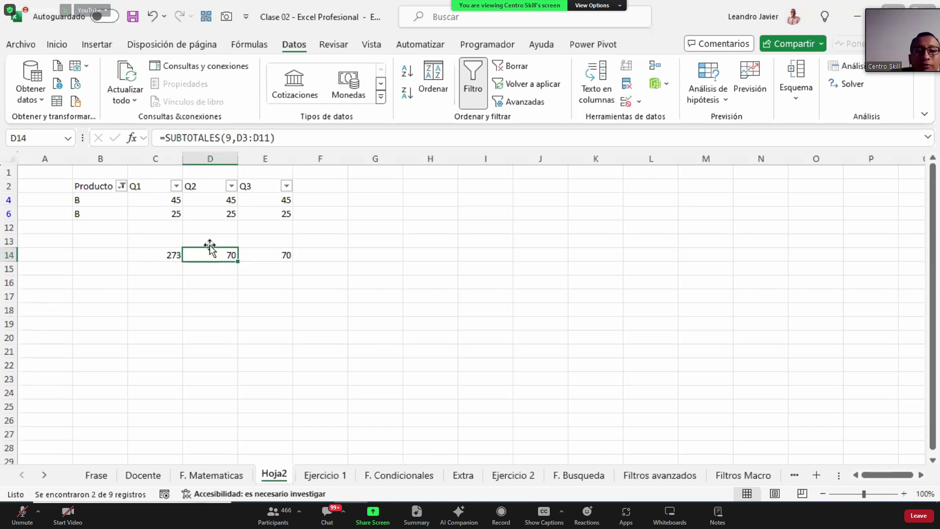
click(278, 254)
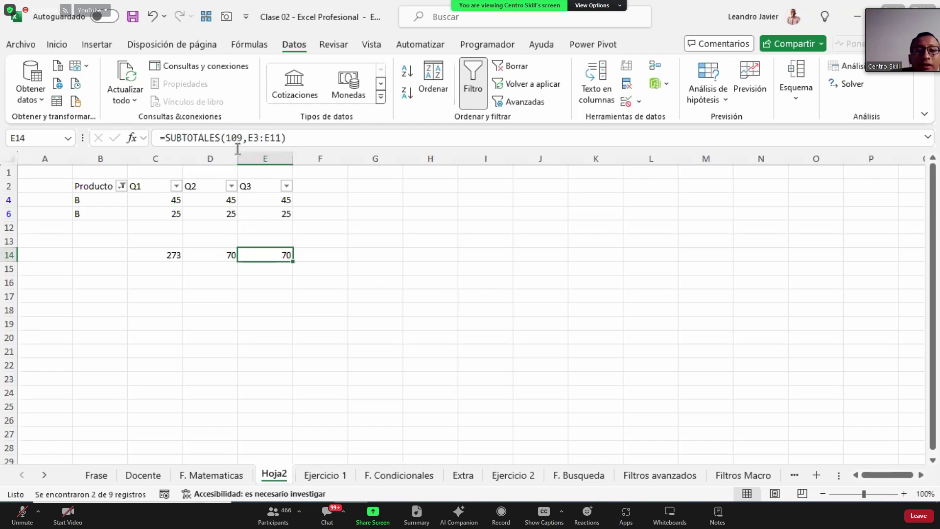
click(233, 251)
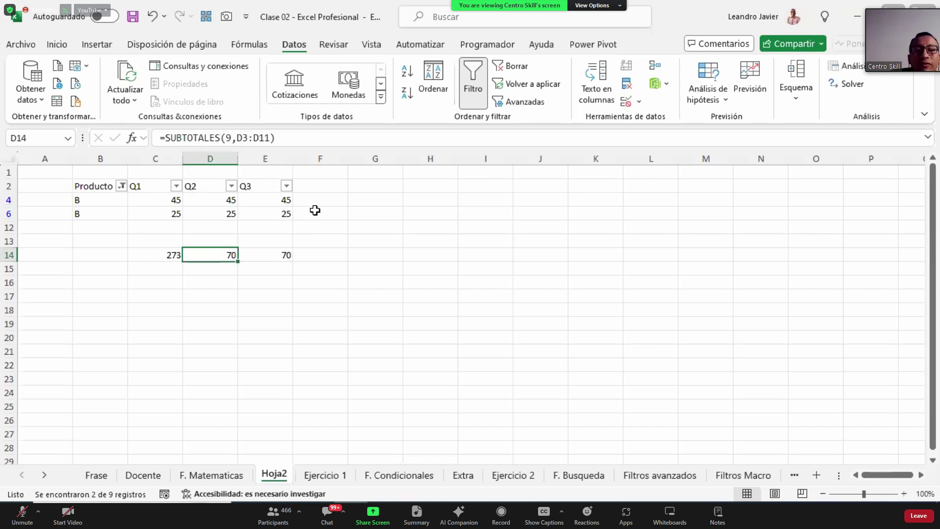
Clear the Producto filter and hide rows 5 to 7.
click(121, 186)
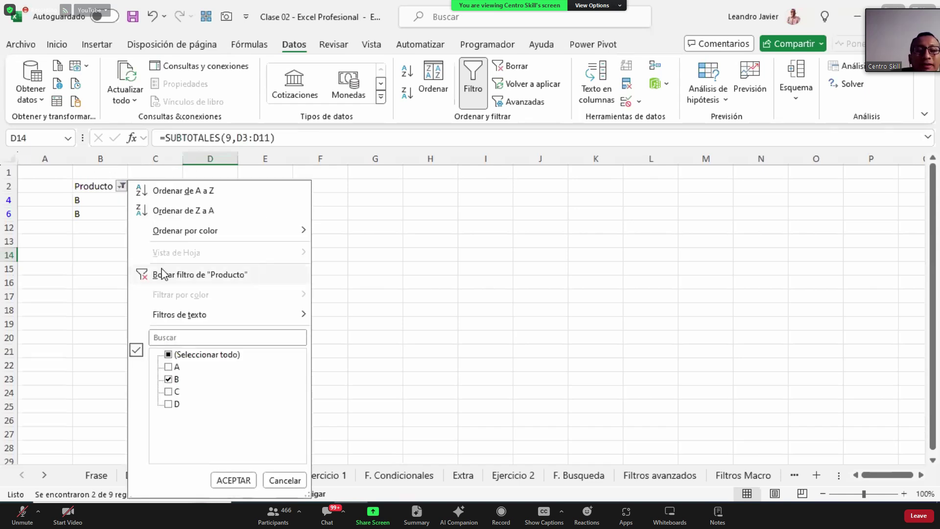
click(179, 269)
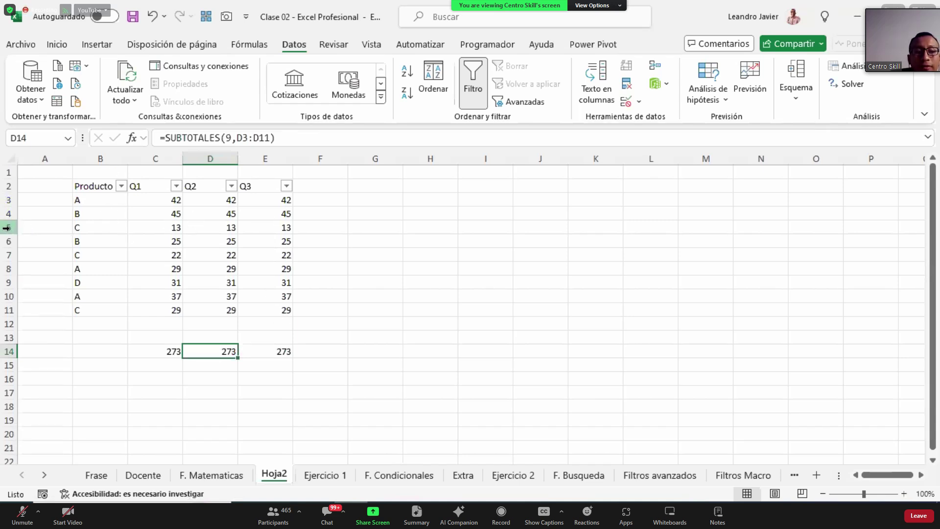
drag(8, 229, 10, 249)
drag(10, 248, 9, 245)
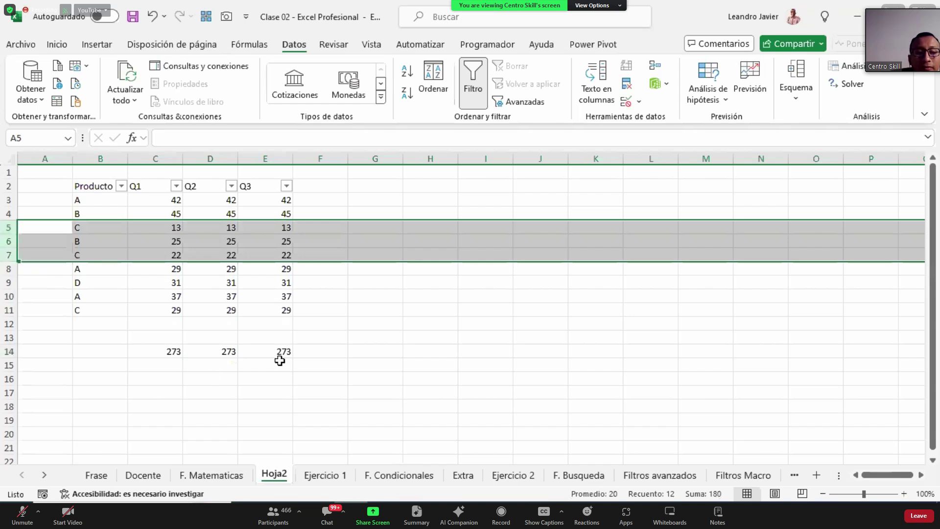
right_click(5, 244)
click(85, 472)
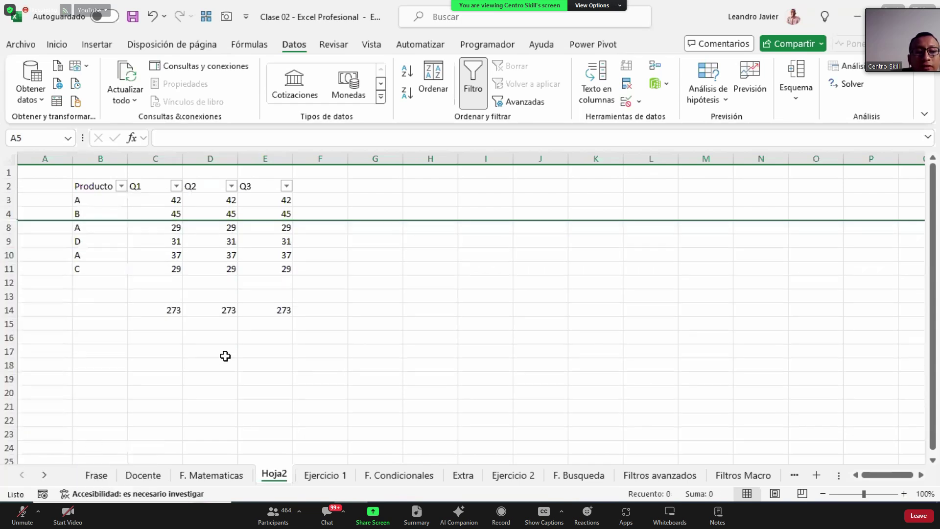
Check the row-14 totals, with only the Q3 total dropping to 213.
click(180, 312)
drag(181, 313, 260, 313)
click(260, 313)
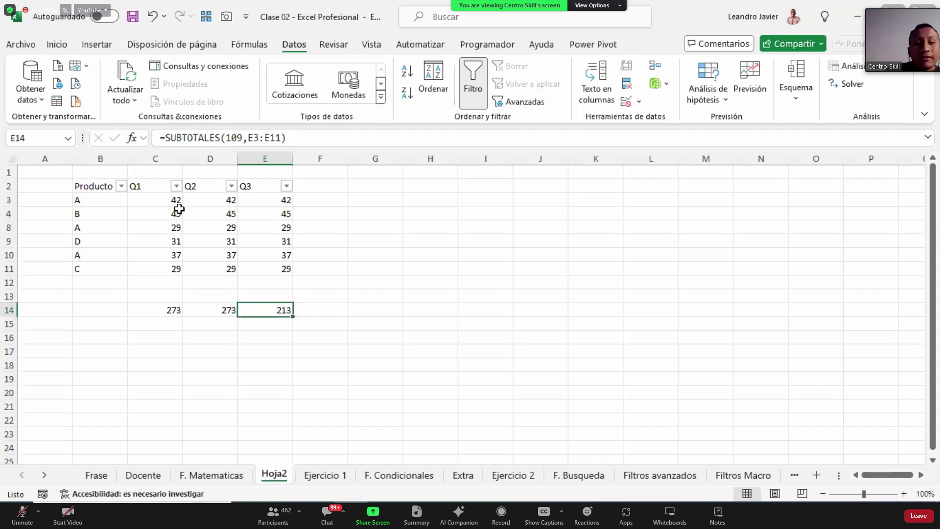
click(121, 186)
Filter the Producto column to show only products B and C.
click(169, 354)
click(169, 379)
click(169, 391)
click(226, 477)
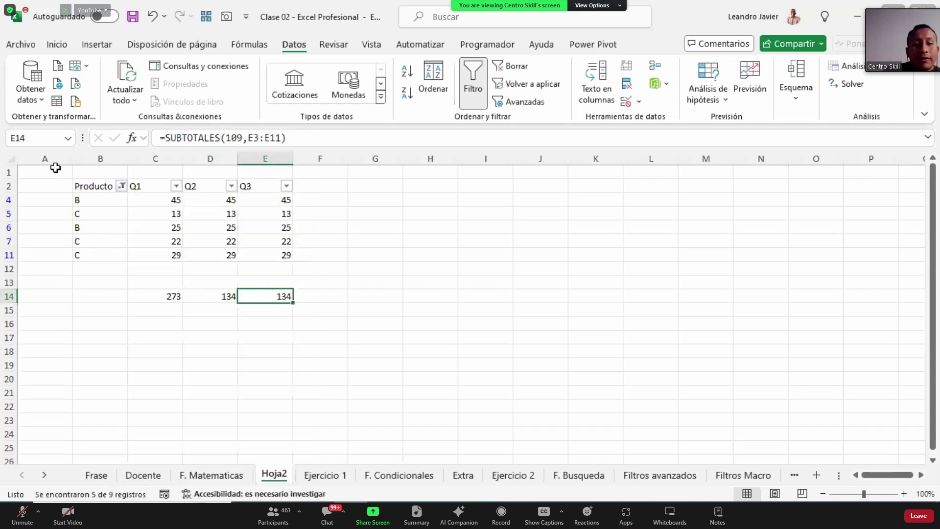
Clear the Producto filter so all product rows show again.
click(121, 186)
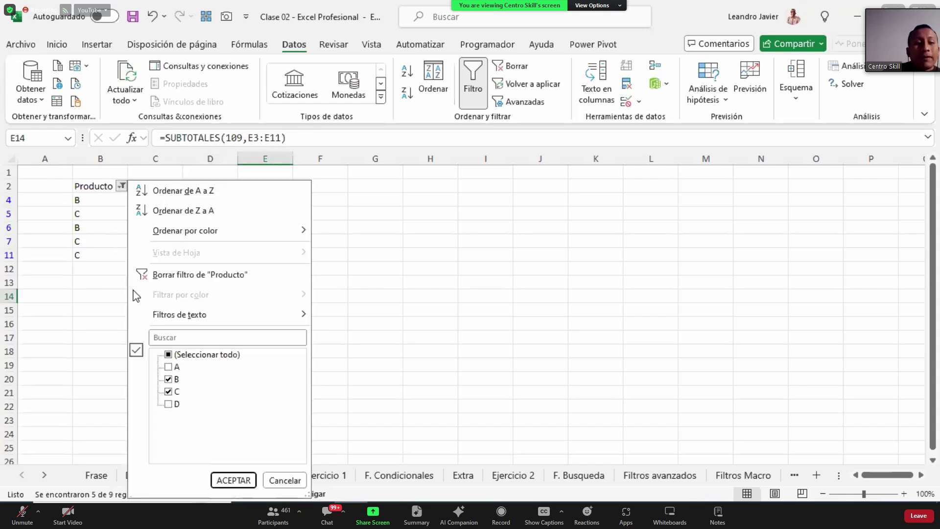
click(182, 276)
click(10, 241)
drag(11, 251, 13, 272)
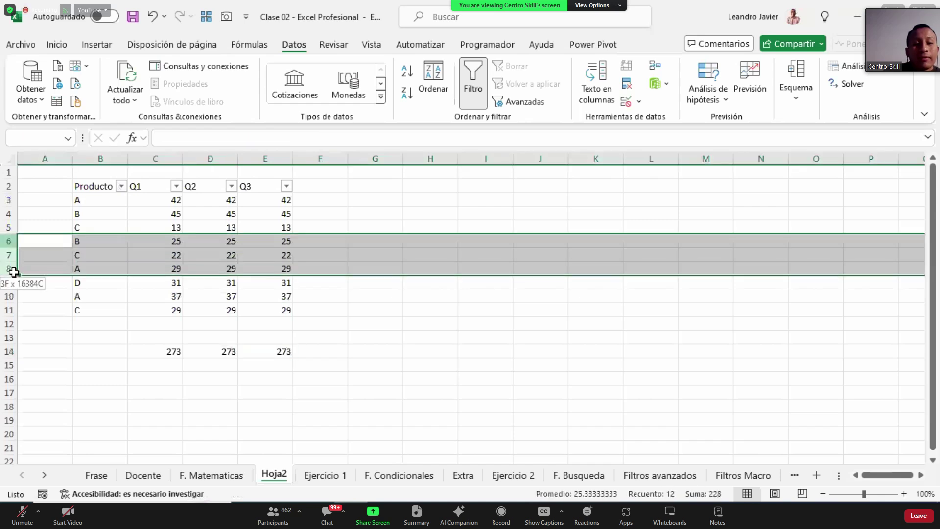
click(164, 187)
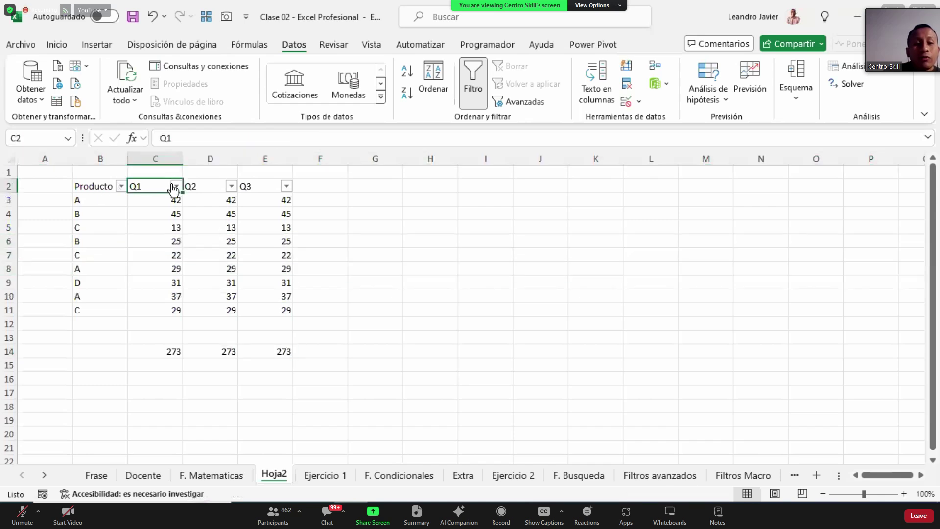
click(176, 186)
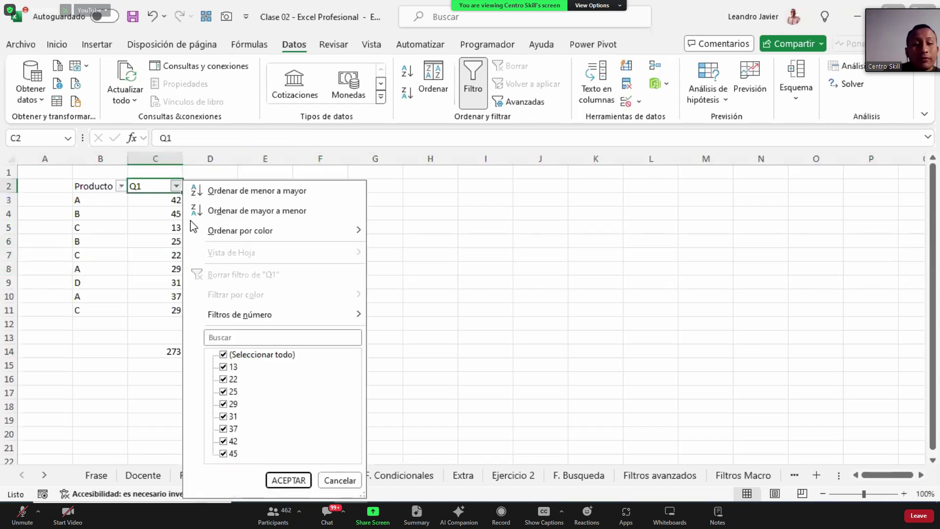
key(Return)
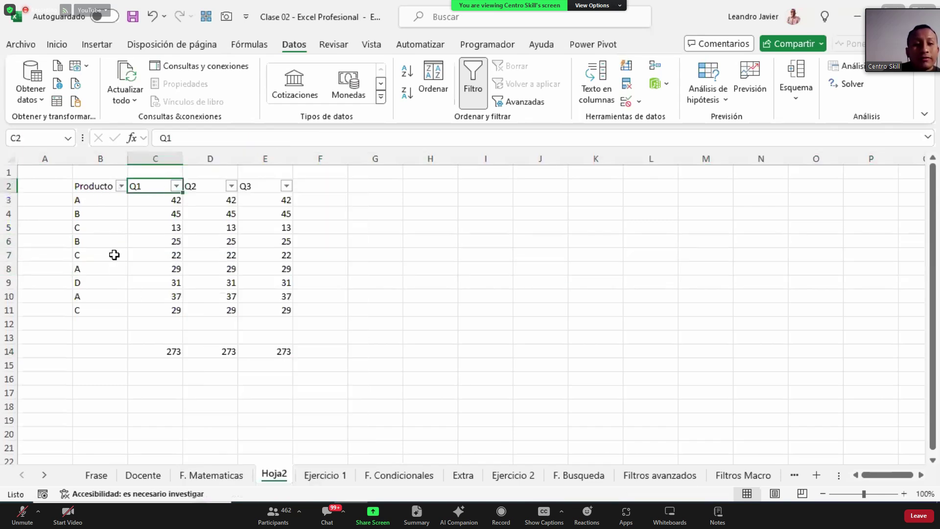
Hide rows 6–7, then check the Q2 subtotal in D14 against the D3:D11 sum.
click(6, 245)
drag(5, 249, 6, 257)
right_click(6, 252)
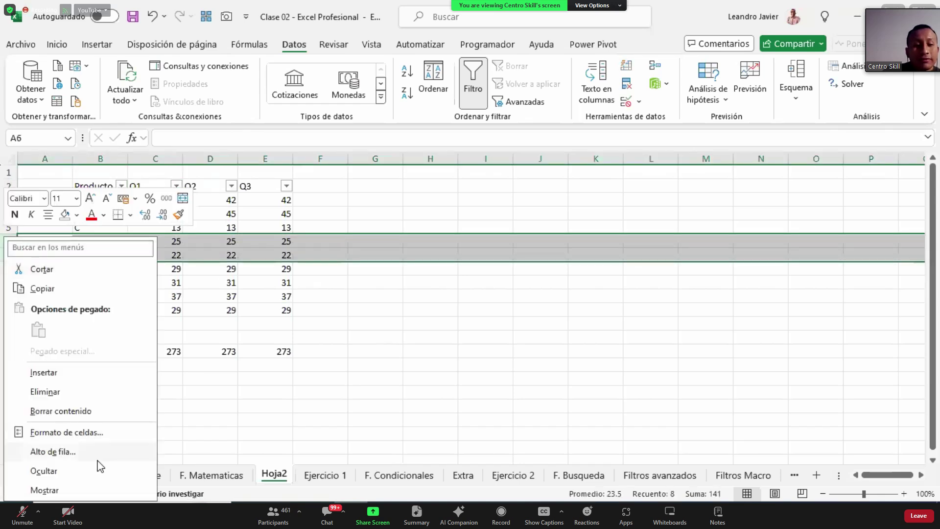
click(100, 471)
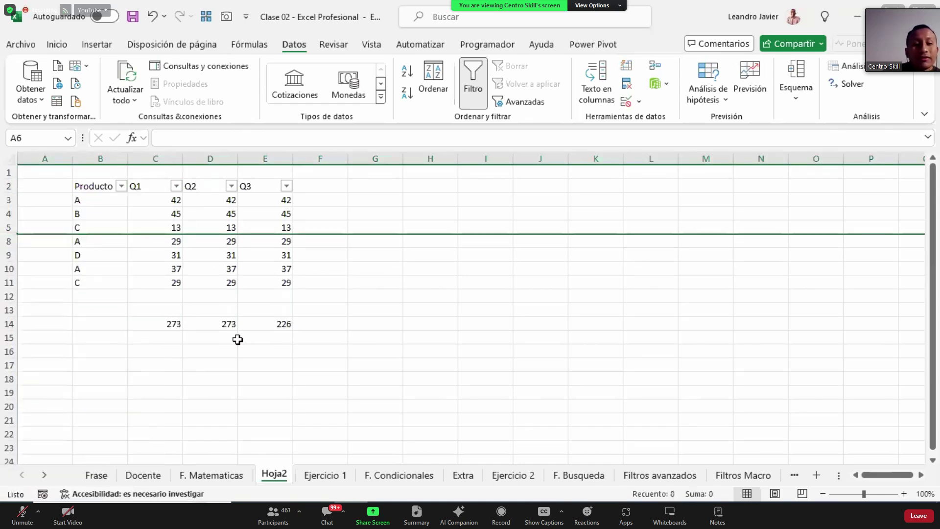
click(229, 329)
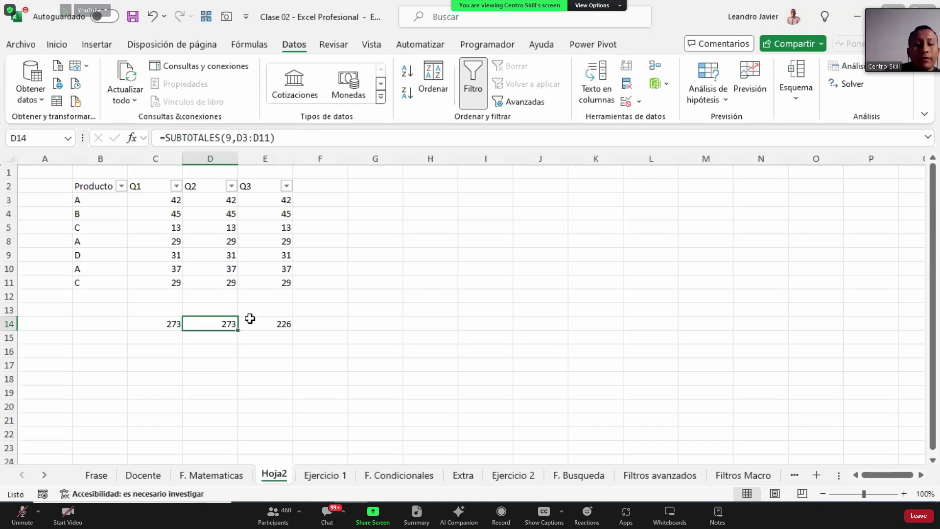
drag(229, 201, 227, 277)
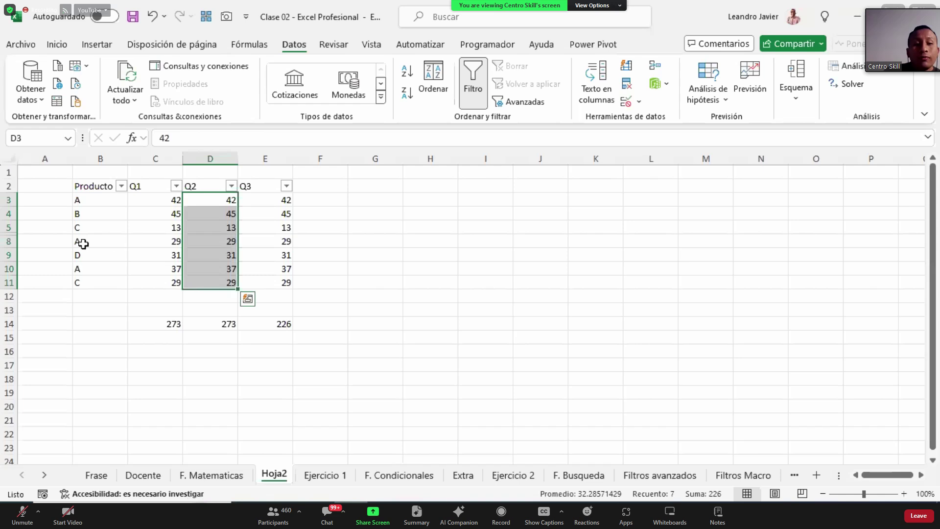
Unhide rows 6–7 via rows 5–8 and compare the SUBTOTALES formulas in D14 and E14.
drag(9, 227, 9, 243)
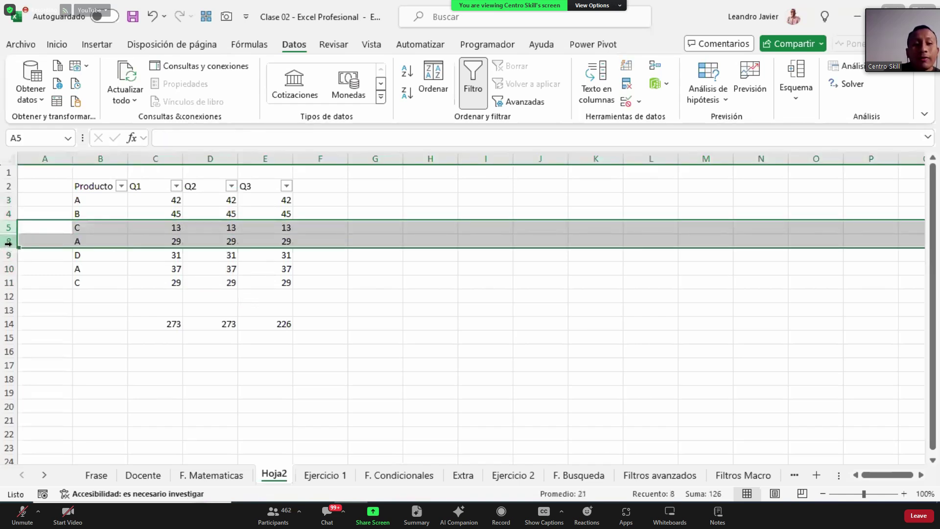
right_click(8, 243)
click(87, 496)
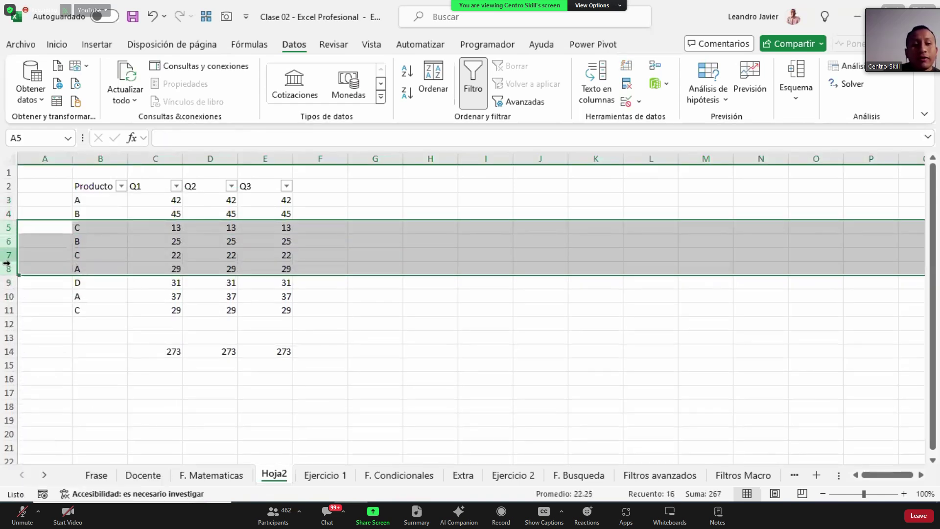
right_click(8, 243)
key(Escape)
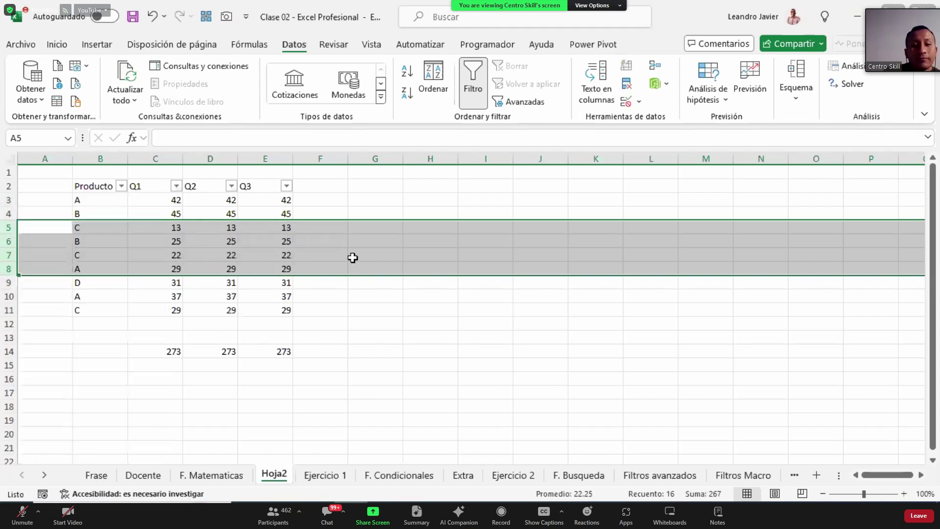
click(254, 240)
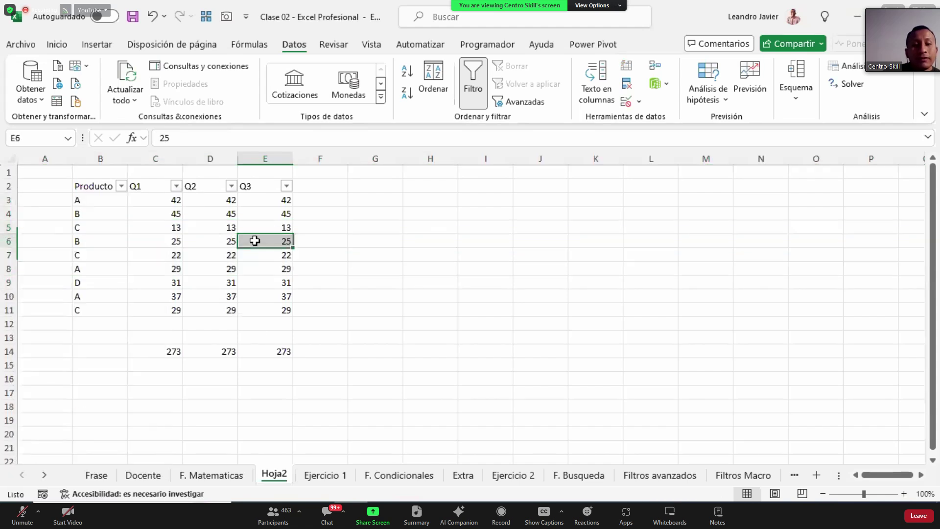
click(228, 353)
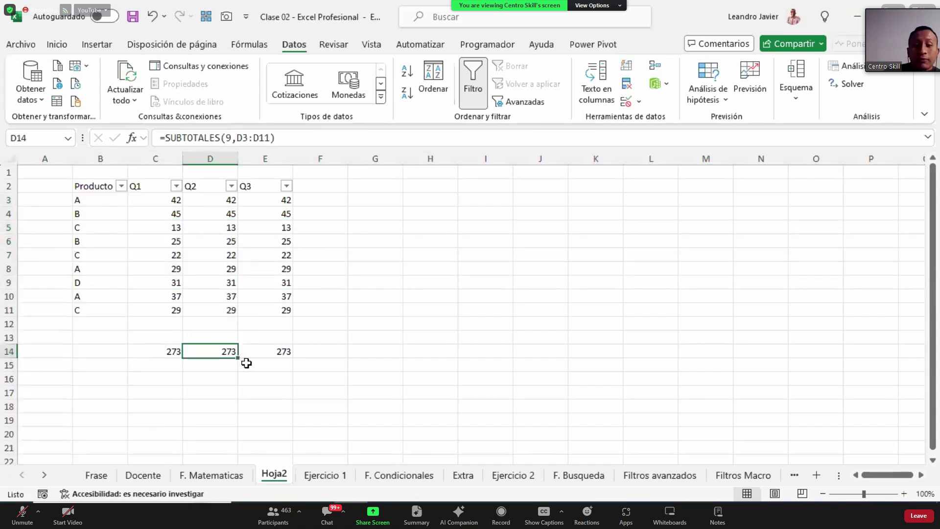
click(263, 354)
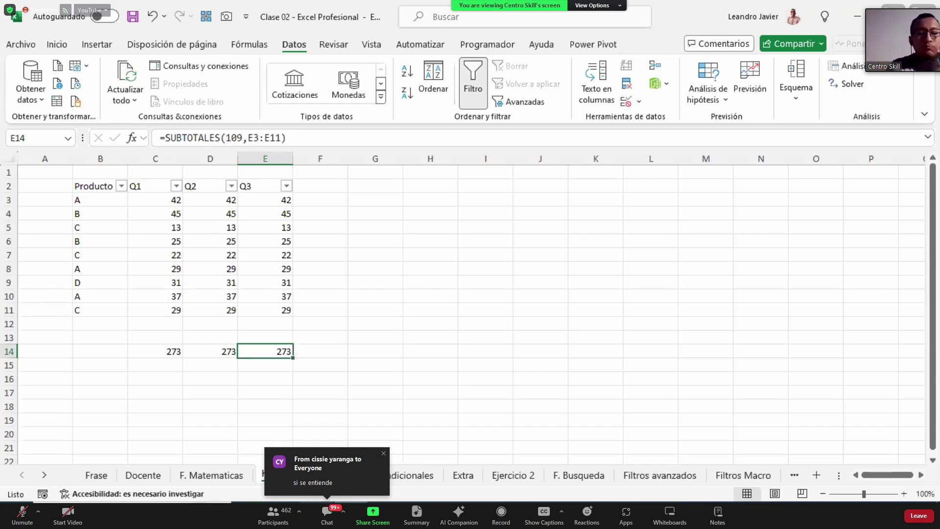
key(alt+Tab)
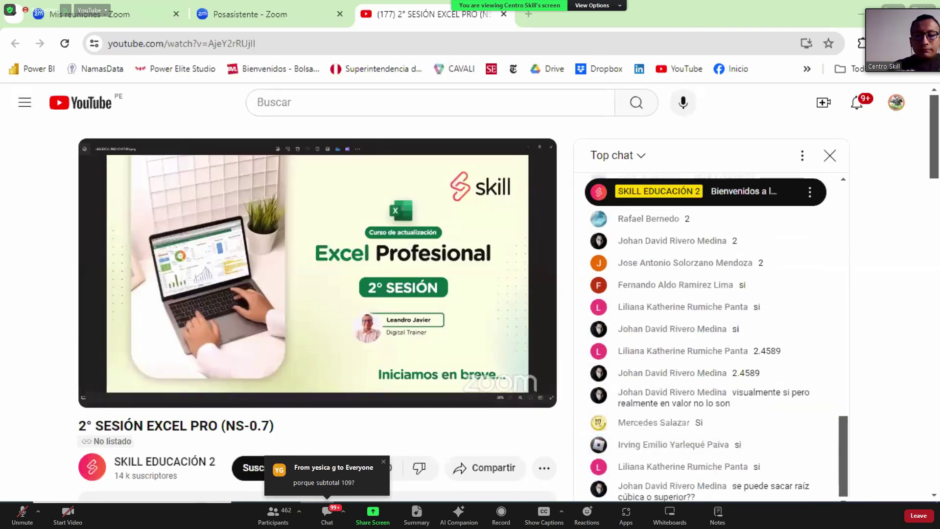
key(alt+Tab)
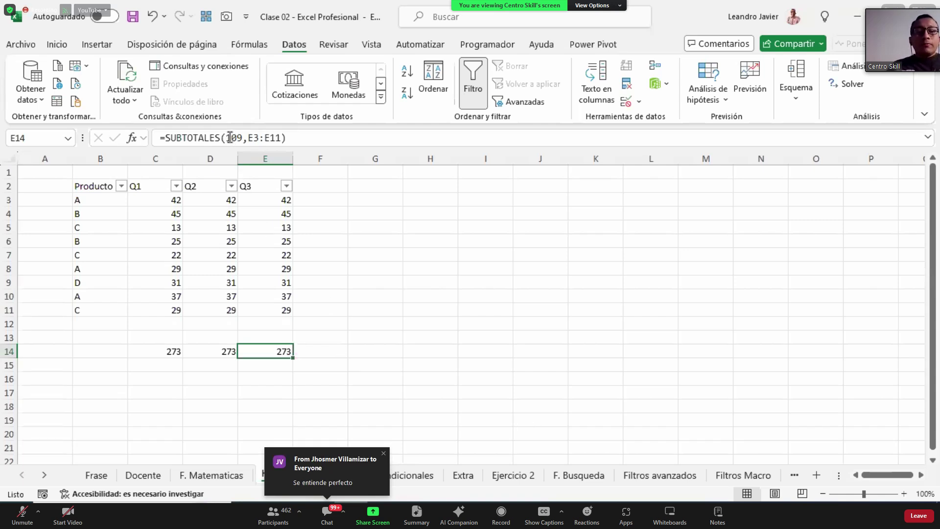
drag(230, 137, 408, 137)
key(BackSpace)
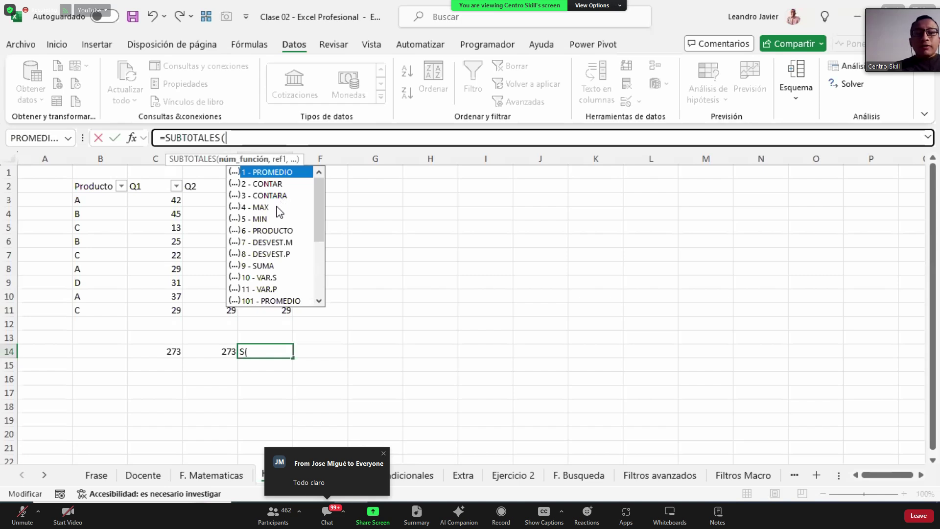
mouse_move(322, 201)
mouse_down()
mouse_move(323, 278)
mouse_move(323, 185)
mouse_up()
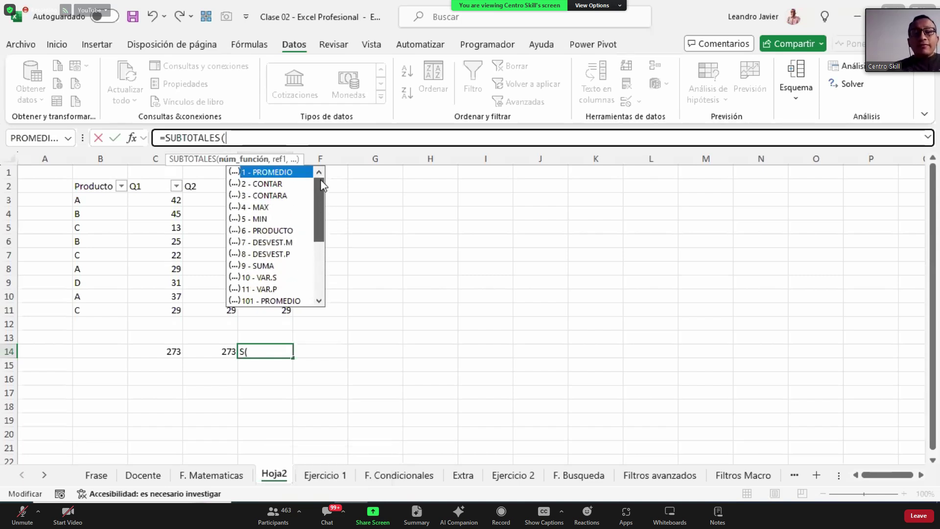
click(276, 265)
drag(318, 231, 323, 299)
click(277, 278)
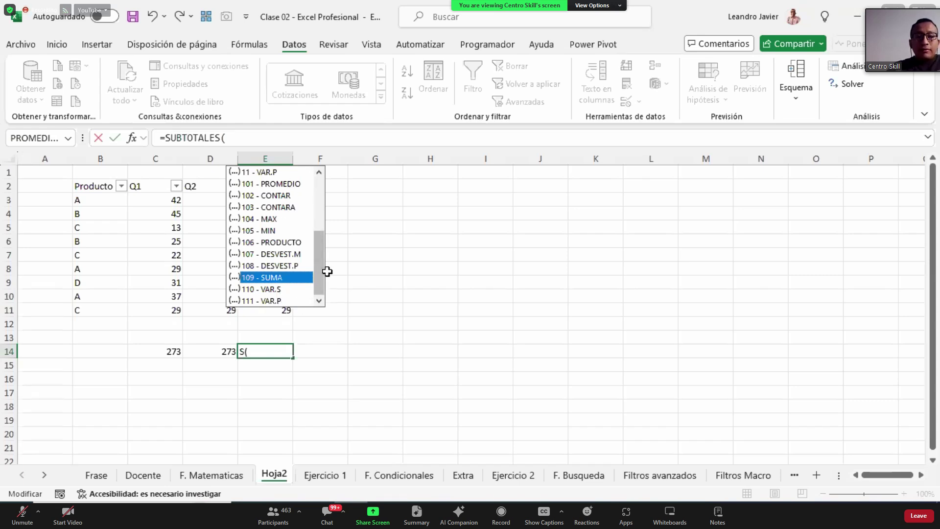
drag(321, 253, 322, 185)
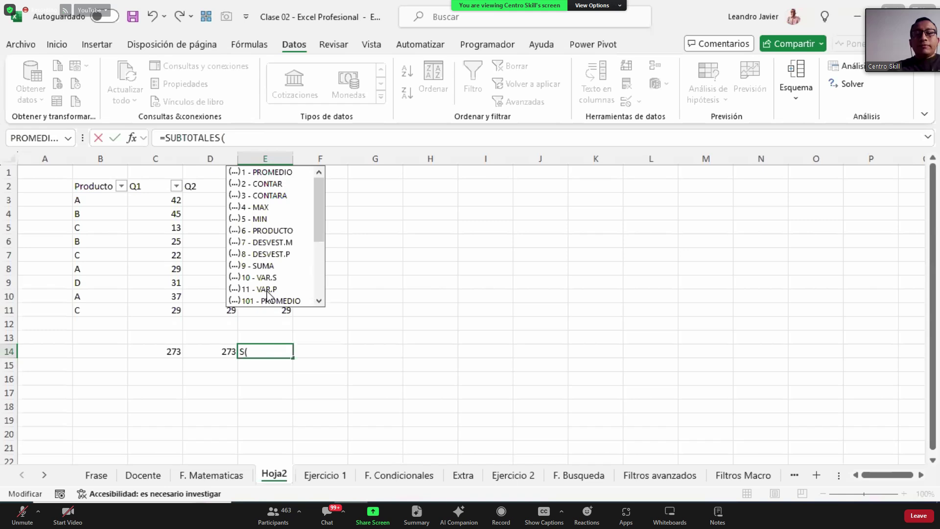
text(109,E3:E11))
key(Return)
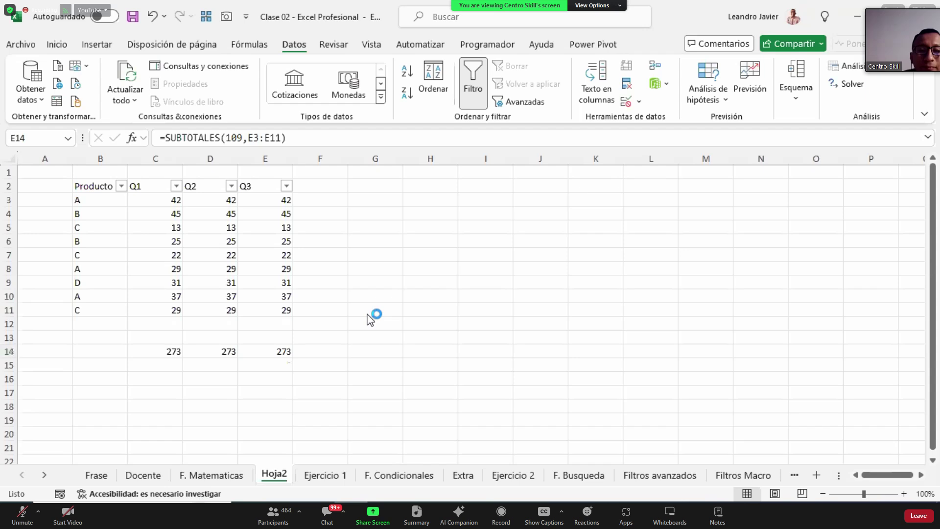
Open Clase 01 - Excel Profesional from OneDrive - Personal > Cursos SKILL > Excel > Excel Profesional.
key(super+e)
click(56, 294)
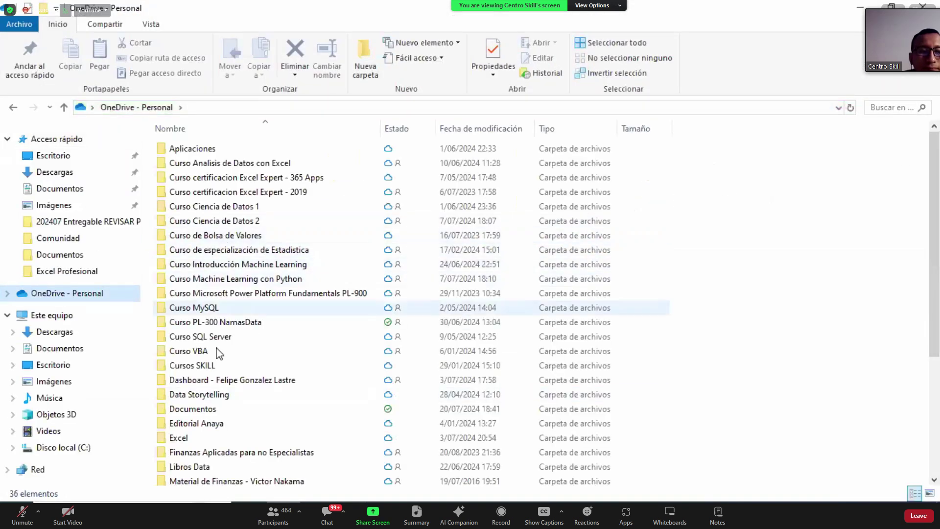
double_click(218, 365)
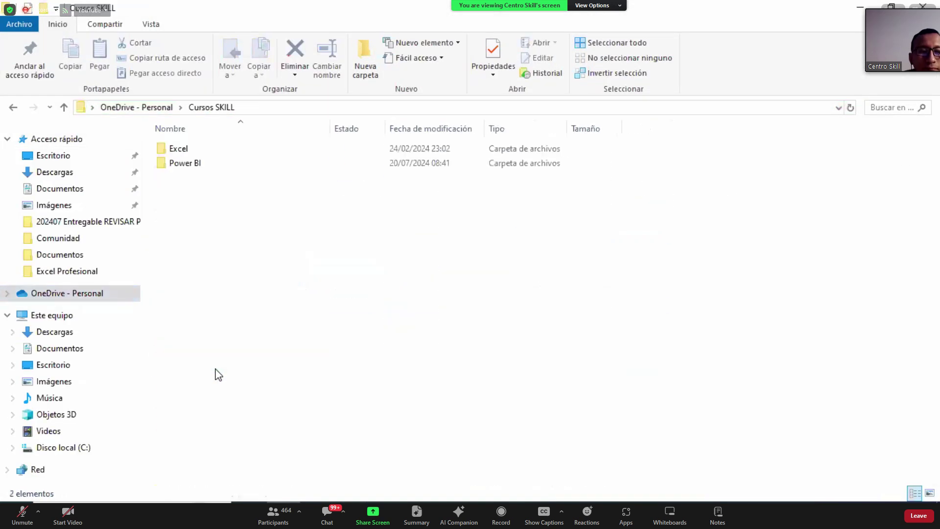
double_click(218, 155)
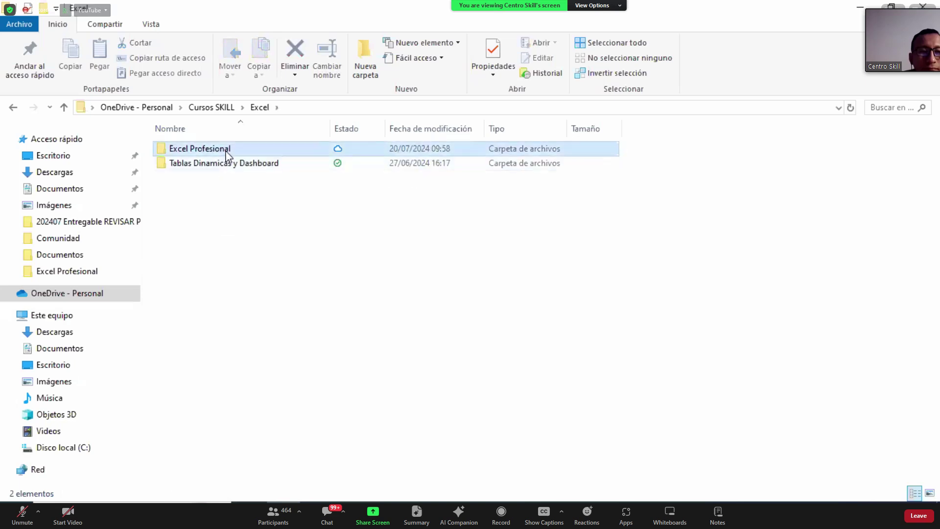
double_click(220, 150)
click(242, 149)
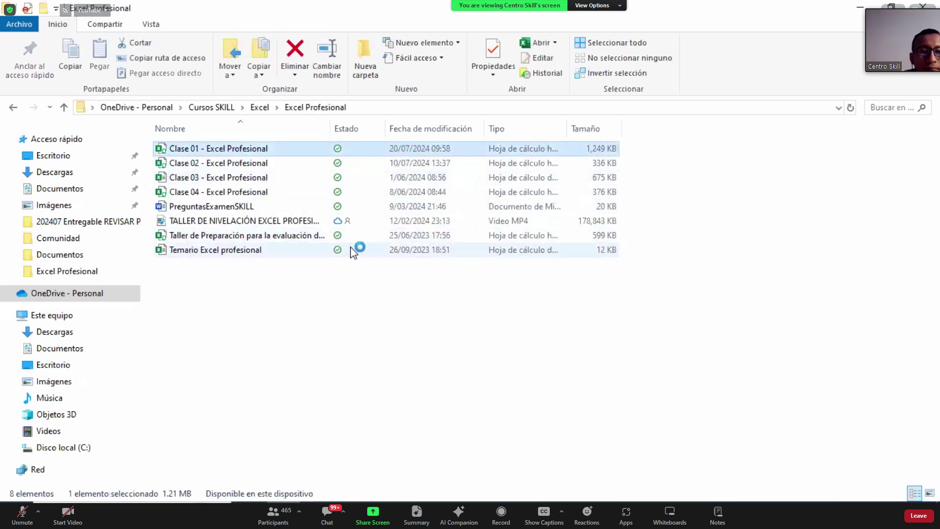
key(alt+Tab)
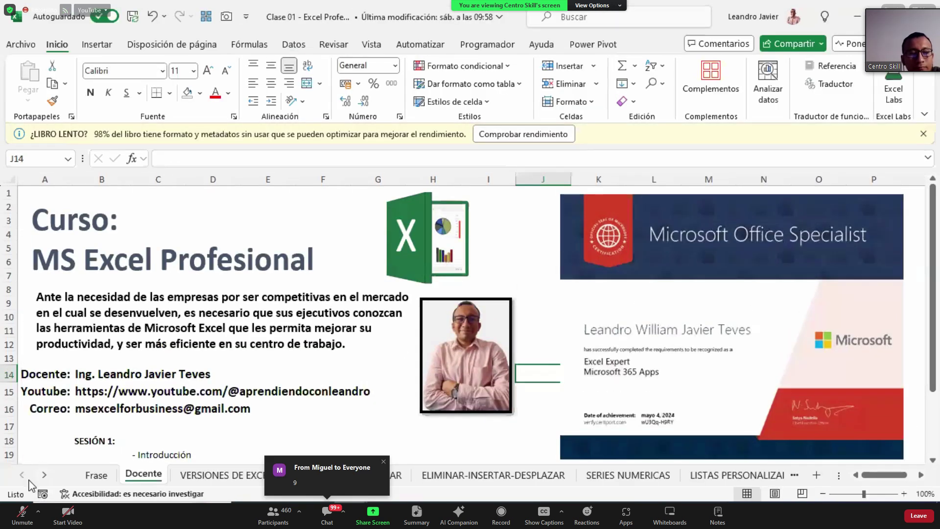
Switch to the FORMATO TABLA sheet from the sheet list.
right_click(32, 482)
click(44, 417)
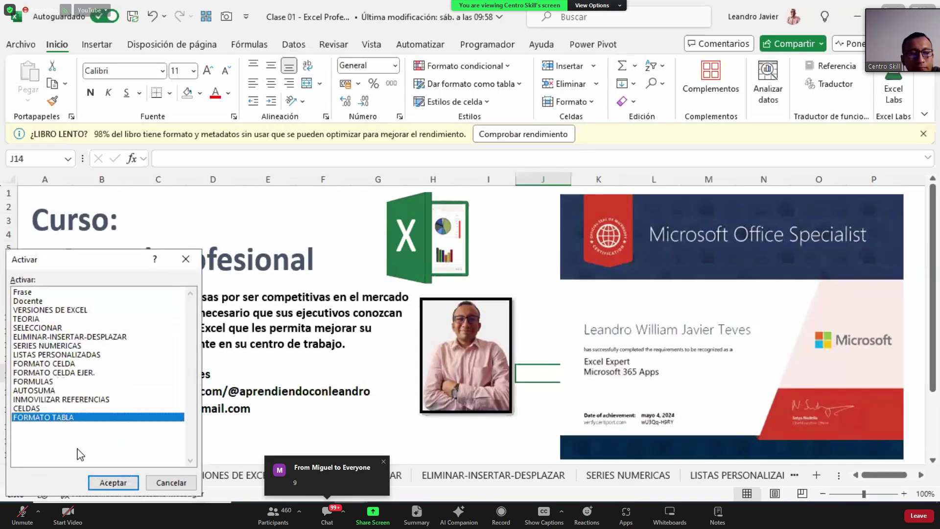
click(115, 482)
Format the San Agustin data B6:E18 as a table with a chosen style.
drag(55, 273, 298, 435)
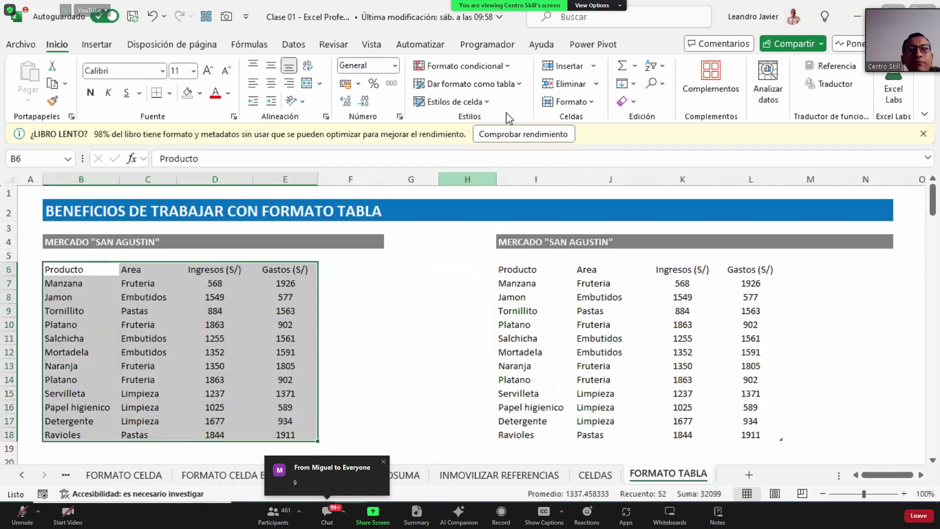
click(500, 86)
click(529, 402)
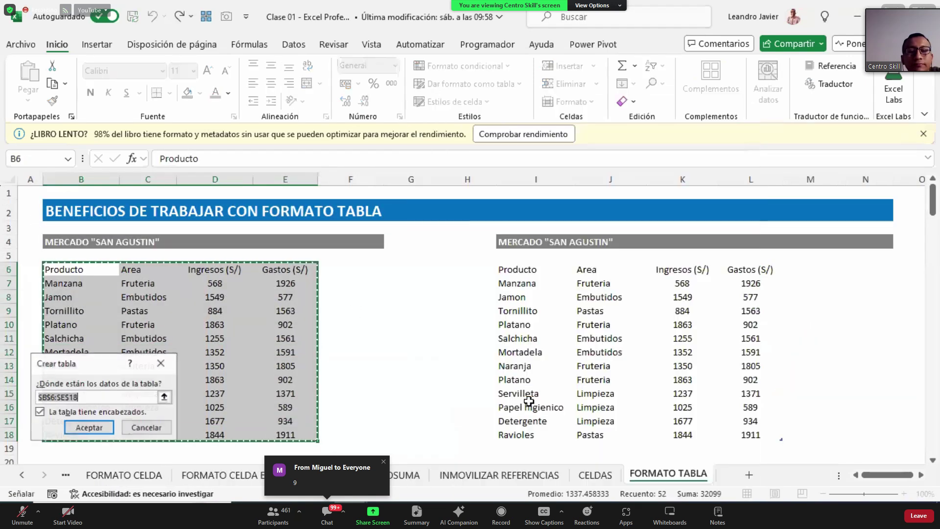
click(89, 427)
click(233, 359)
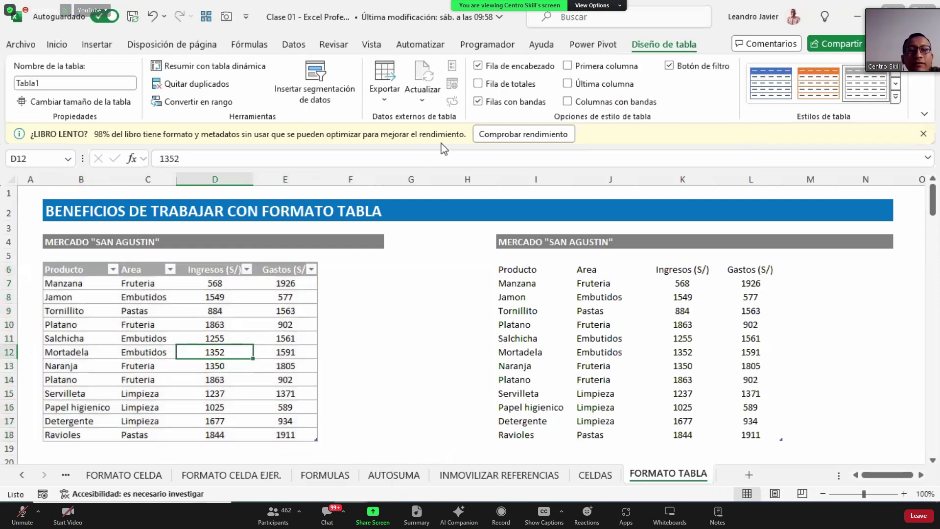
Add a Total row to the table and set the Gastos total to Máx.
click(478, 83)
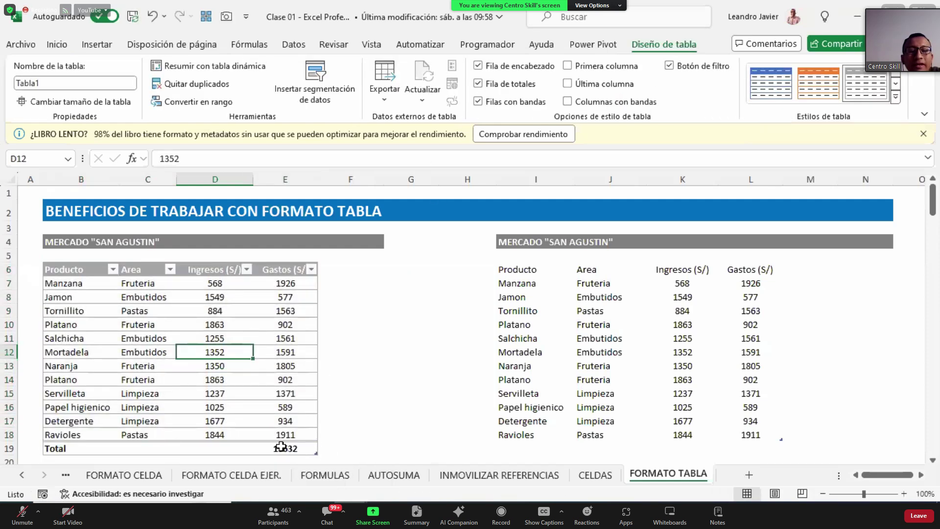
click(283, 448)
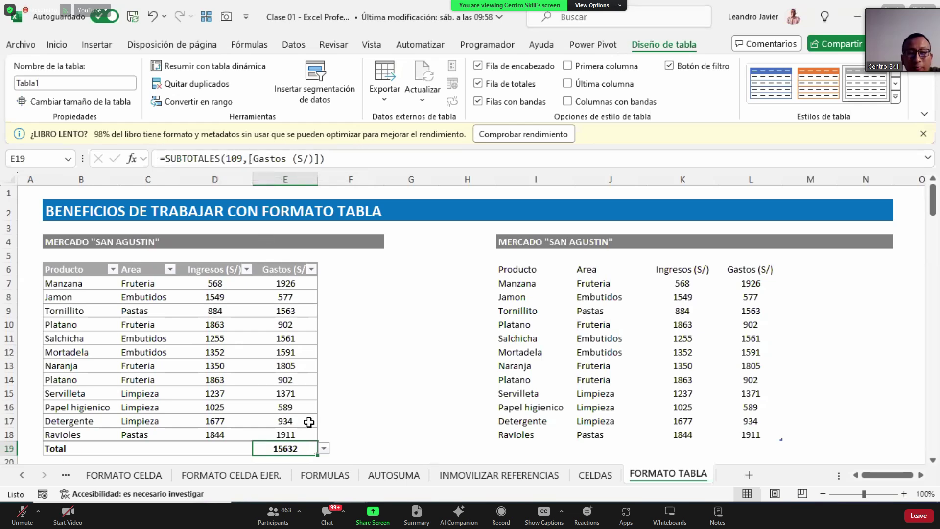
click(324, 449)
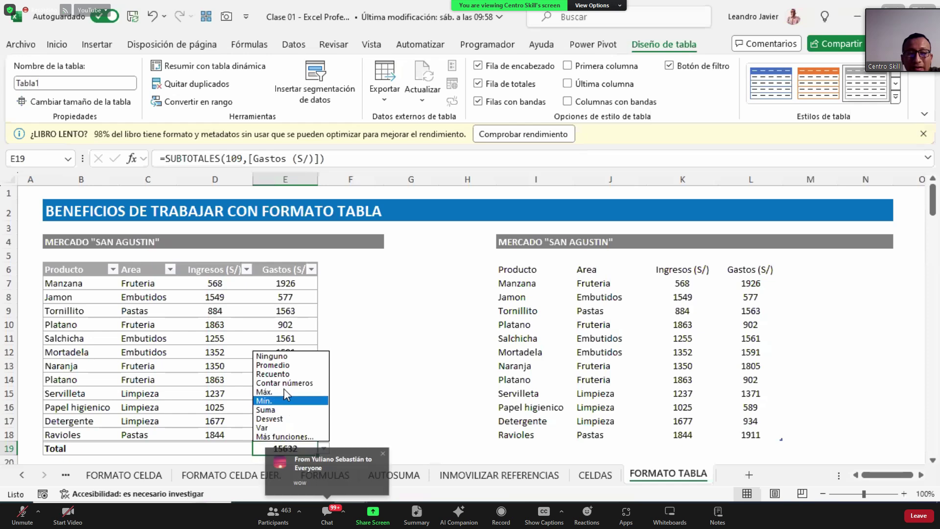
click(269, 399)
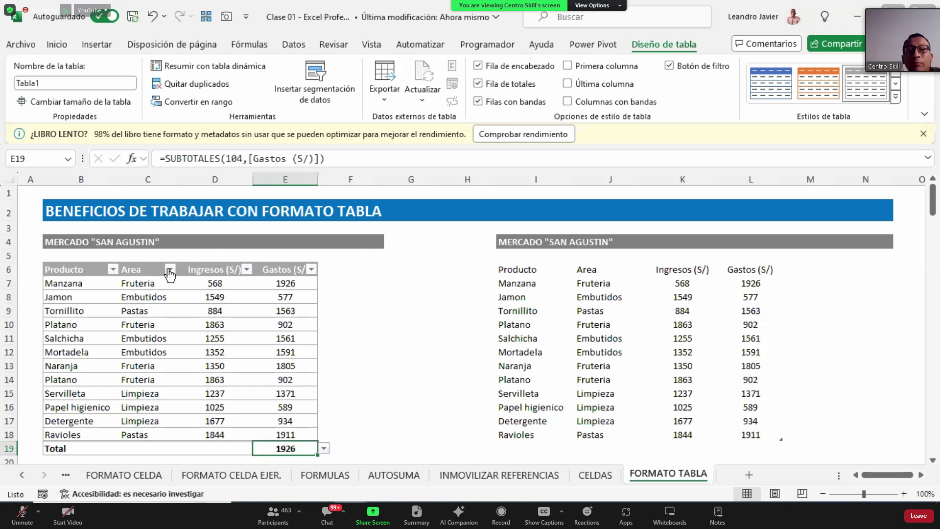
Filter Area to Limpieza and compare the three visible Gastos values with the total.
click(169, 269)
click(250, 356)
click(239, 394)
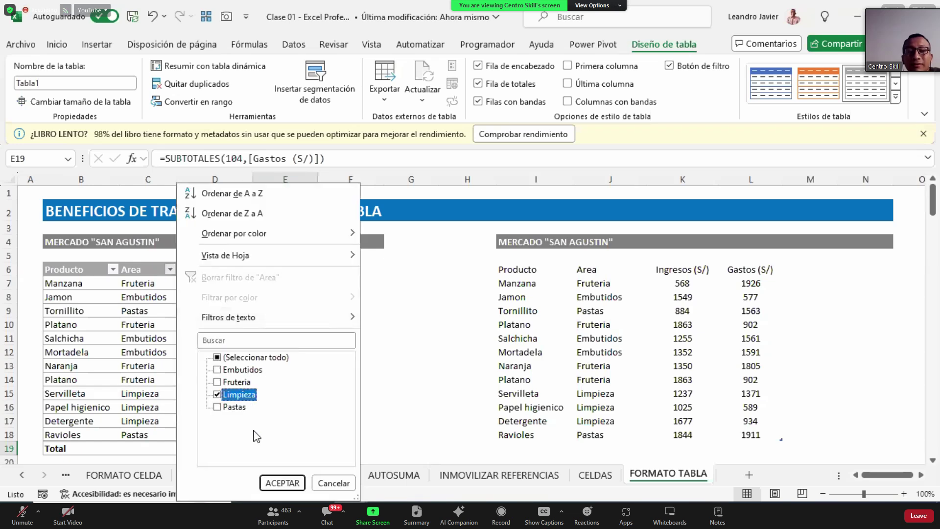
click(282, 483)
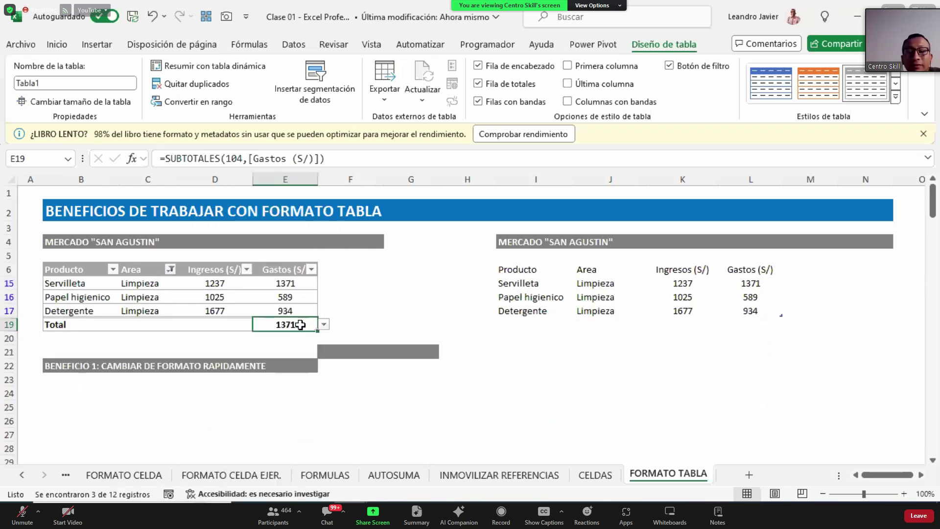
drag(290, 281, 294, 312)
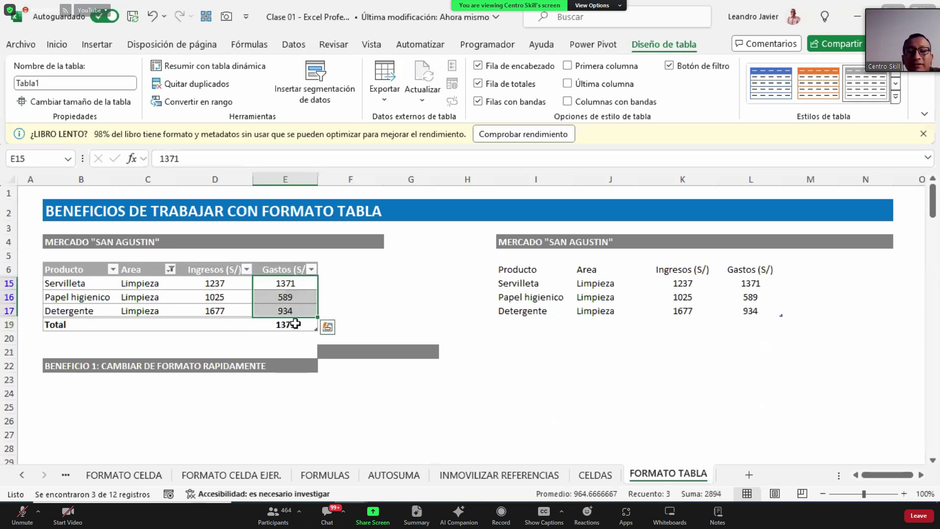
click(295, 323)
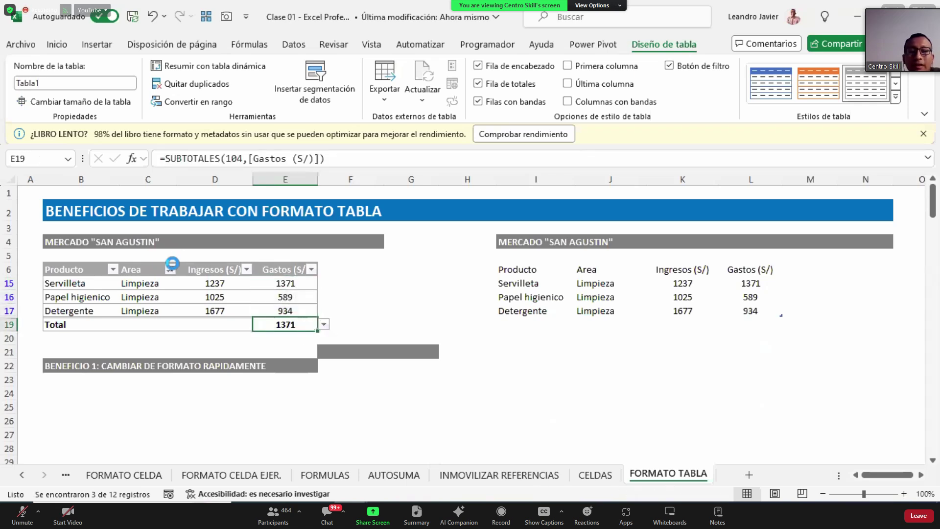
Clear the Area filter to list all products again, then undo the last change.
click(170, 269)
click(250, 279)
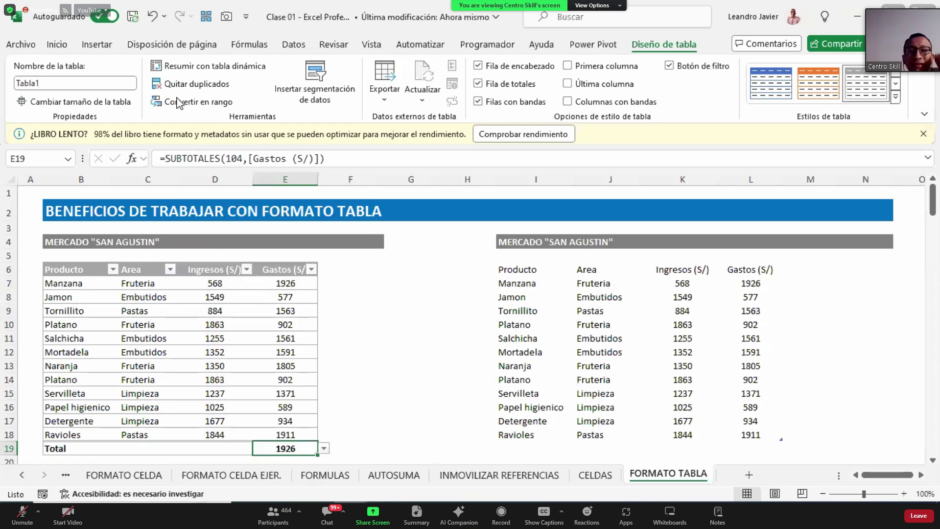
click(153, 18)
Undo the table changes so the San Agustin data is a plain range again.
click(153, 17)
click(154, 18)
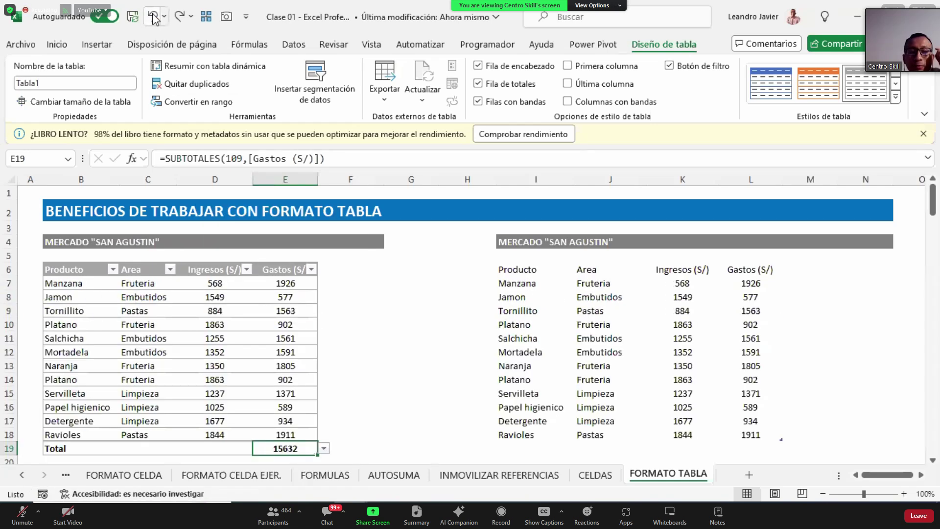
click(154, 18)
click(153, 18)
click(153, 17)
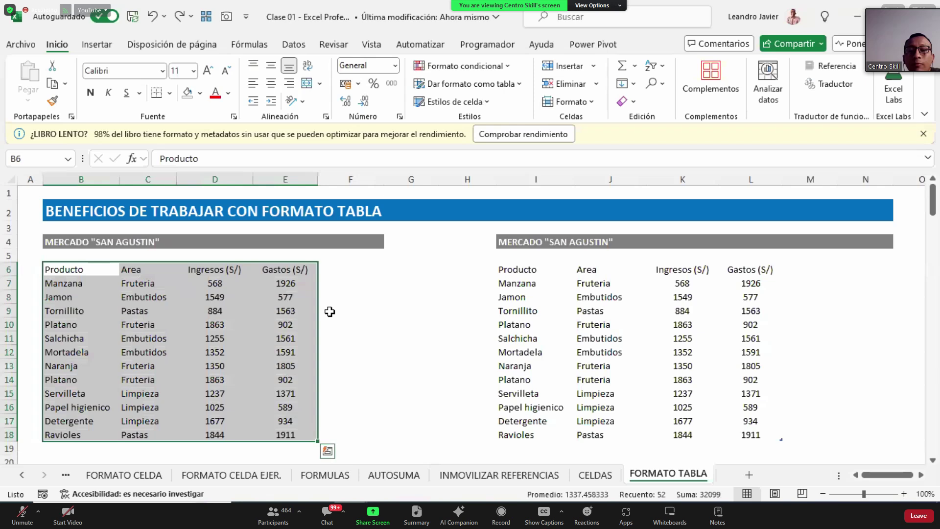
click(23, 192)
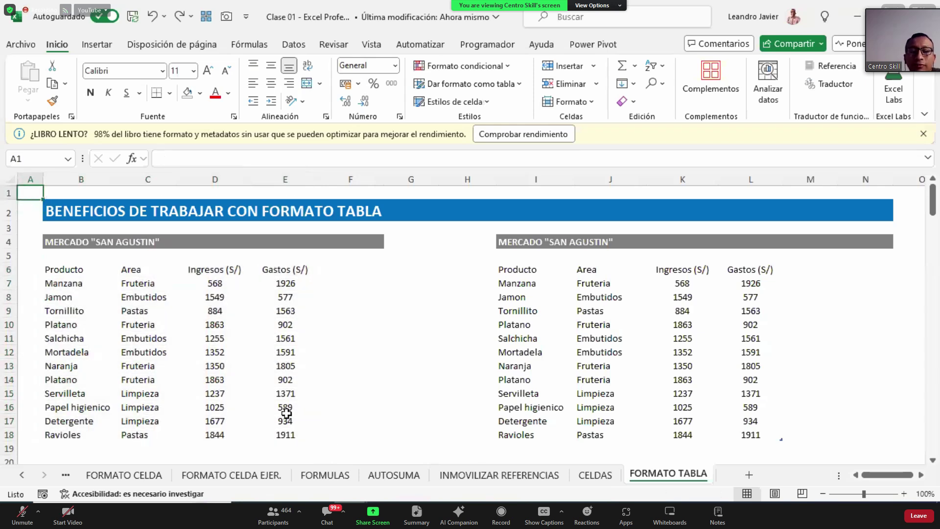
Scroll the sheet tabs back to the start and view the Frase and Docente sheets.
click(28, 475)
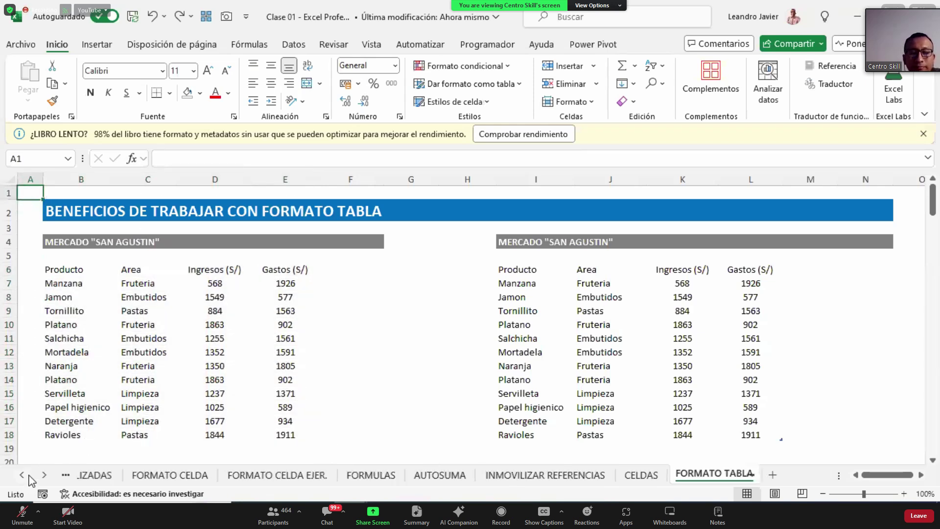
click(24, 475)
click(25, 475)
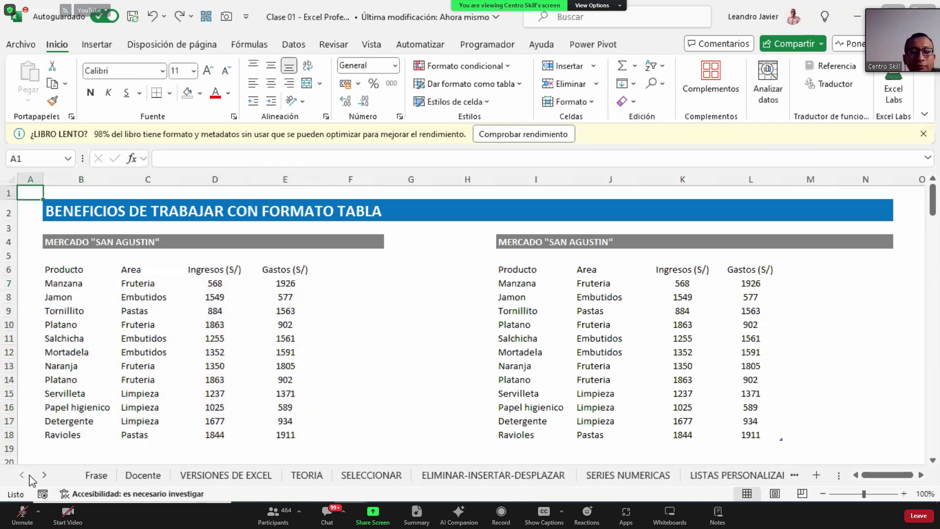
click(108, 477)
click(143, 475)
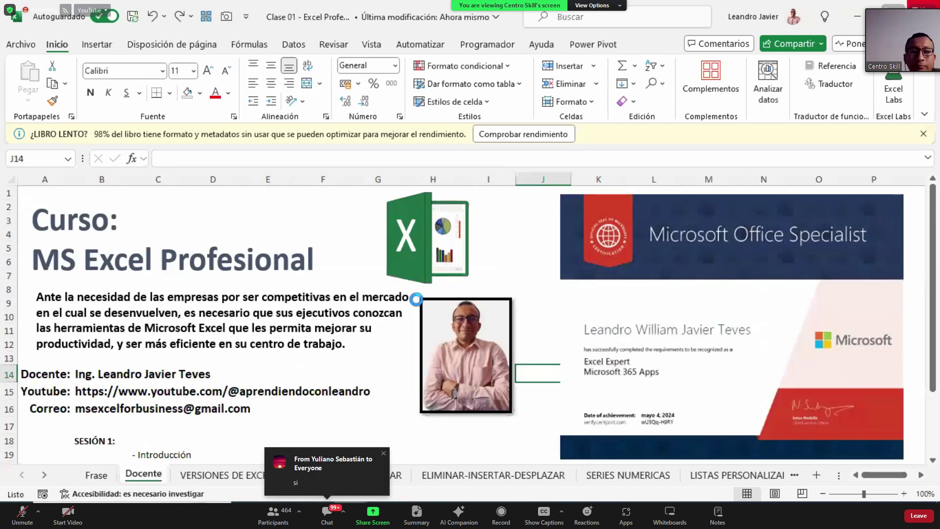
In the Clase 02 workbook, permanently delete the SUBTOTALES practice sheet.
key(alt+Tab)
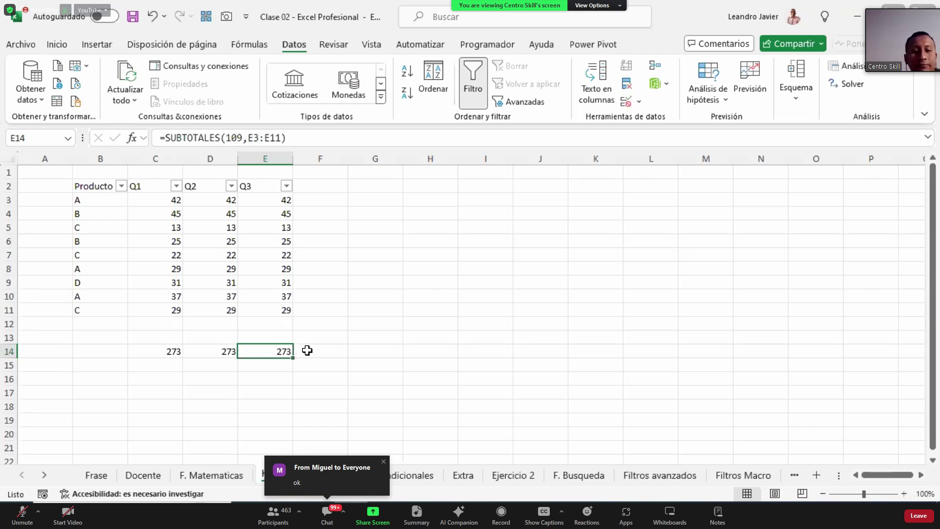
right_click(278, 474)
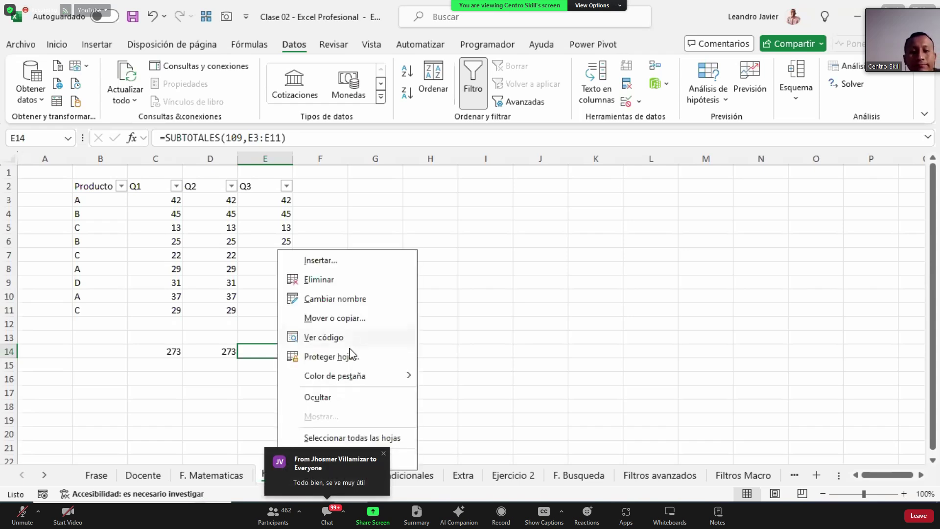
click(337, 279)
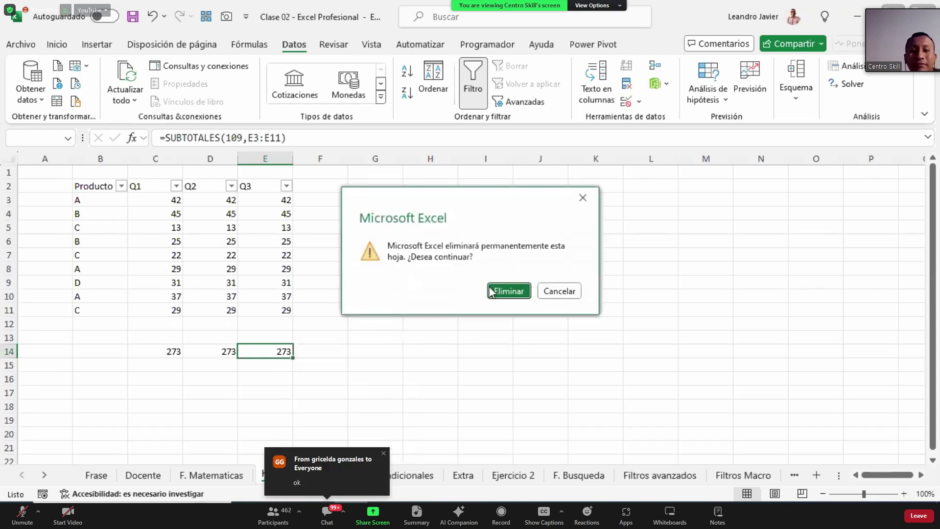
click(508, 294)
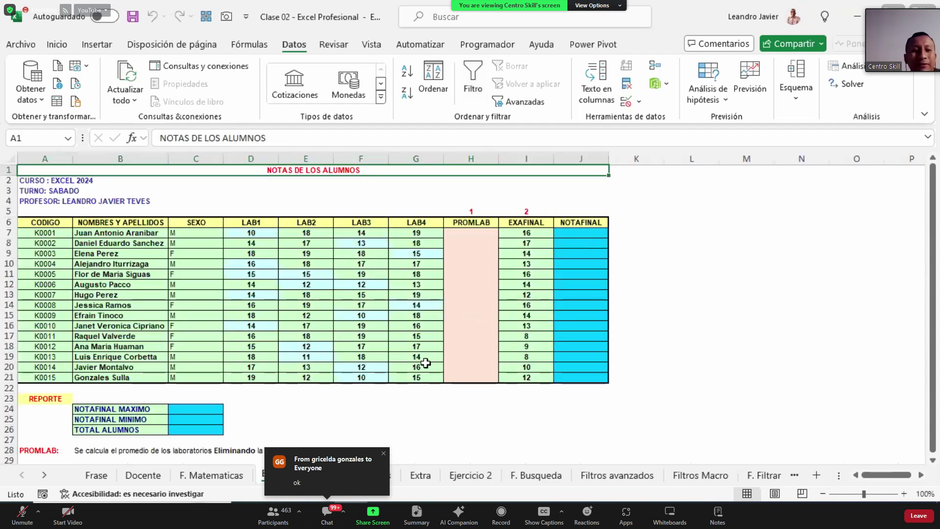
Open the F. Matematicas sheet and scroll to the Función SUMAPRODUCTO example.
click(238, 476)
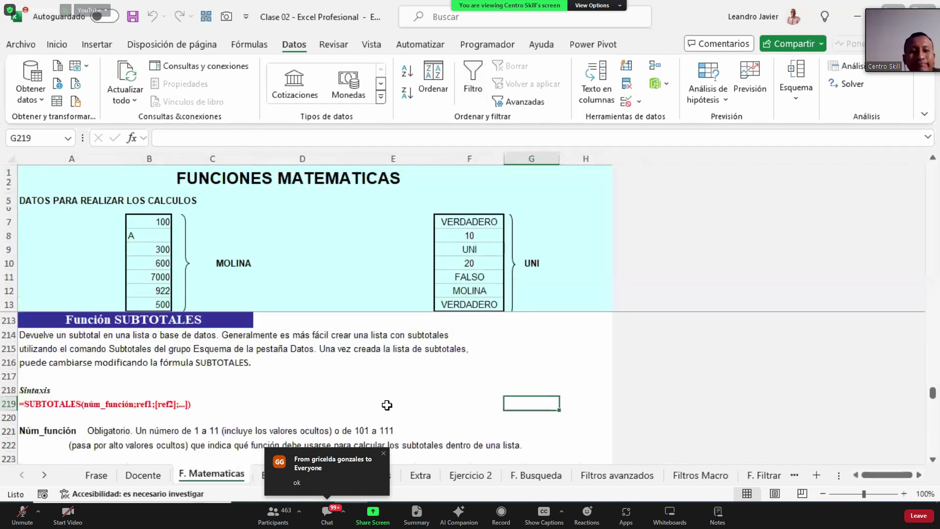
scroll(386, 405, down, 14)
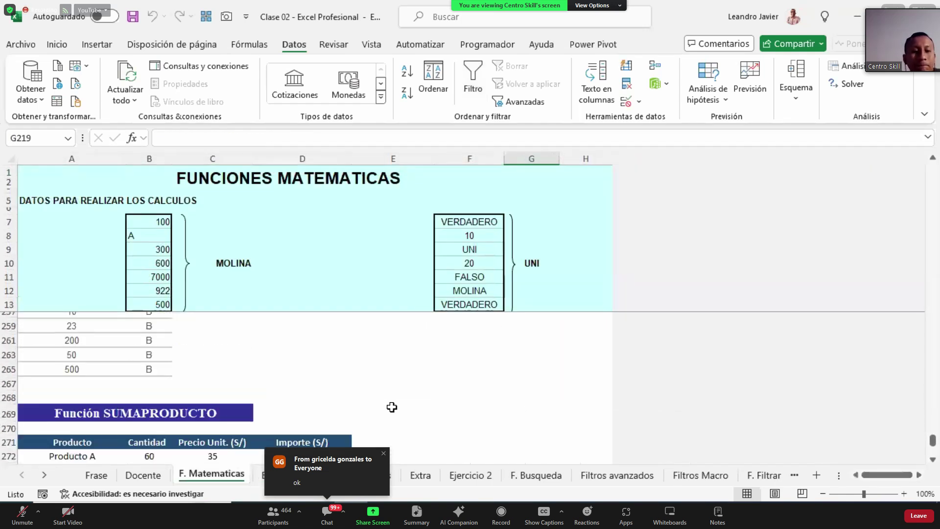
scroll(392, 408, down, 2)
scroll(396, 410, down, 2)
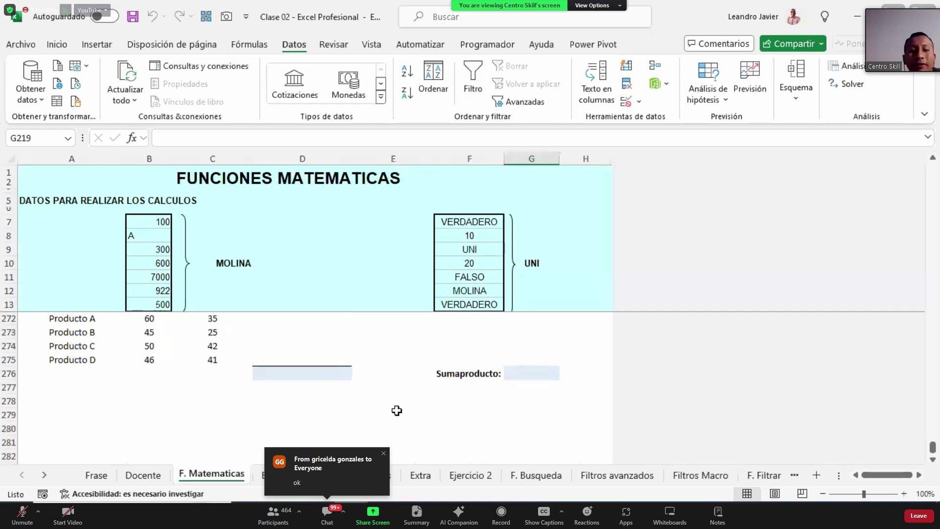
click(933, 158)
click(933, 158)
click(934, 158)
click(934, 159)
click(933, 459)
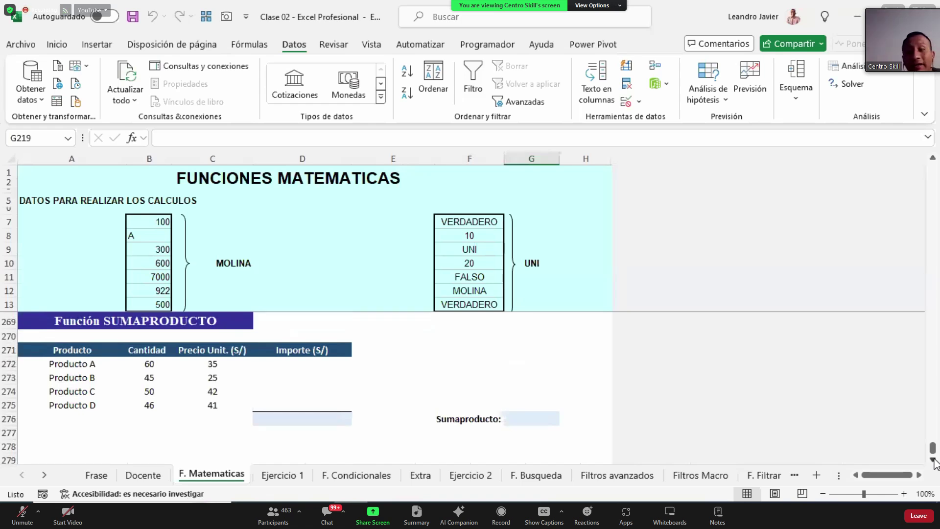
key(alt+shift)
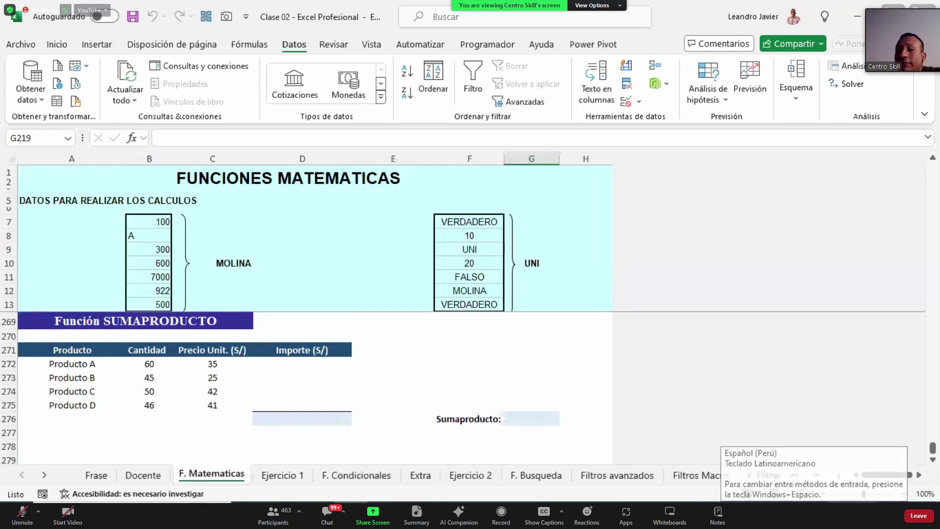
In G276, start =SUMAPRODUCTO with the Cantidad values B272:B275 as the first array.
click(507, 420)
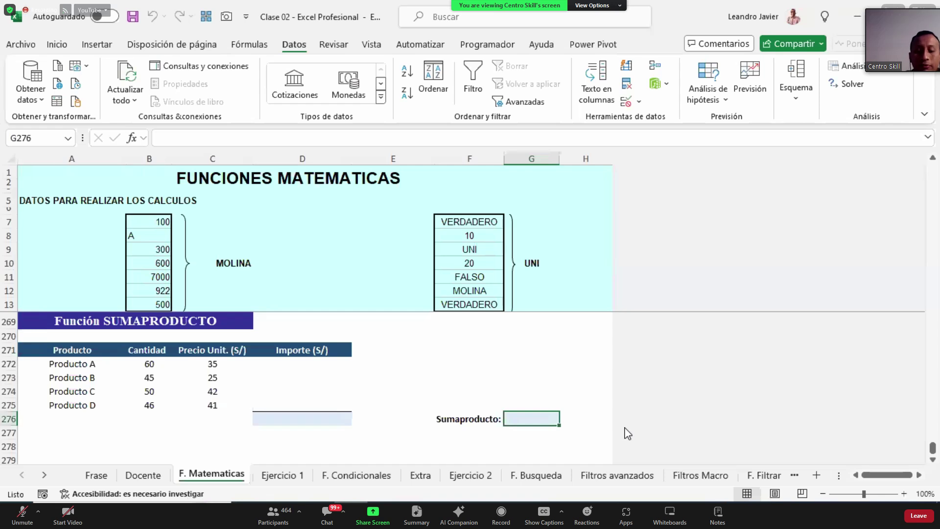
text(=SUMAR)
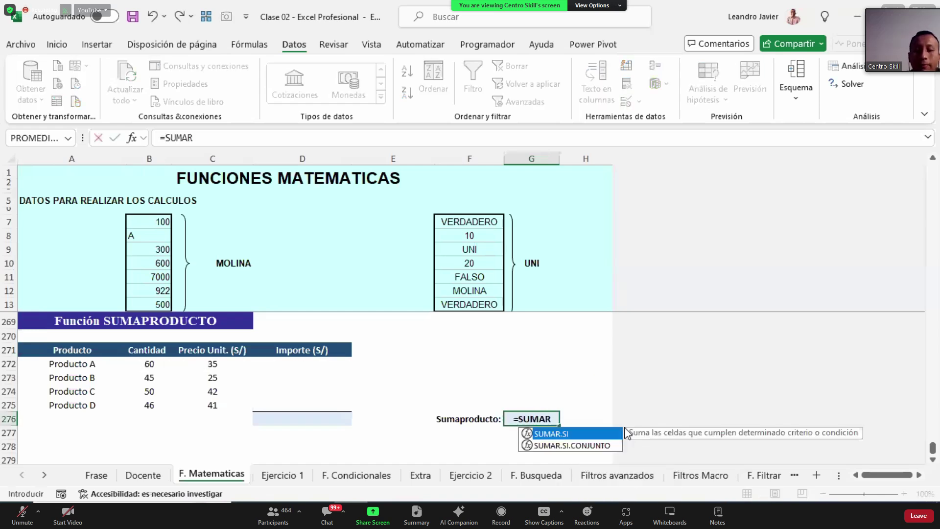
key(BackSpace)
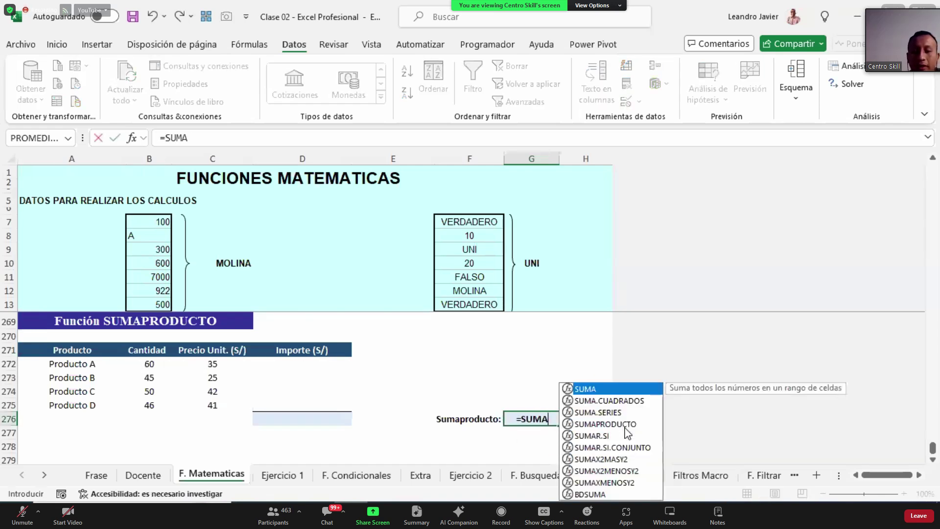
click(626, 427)
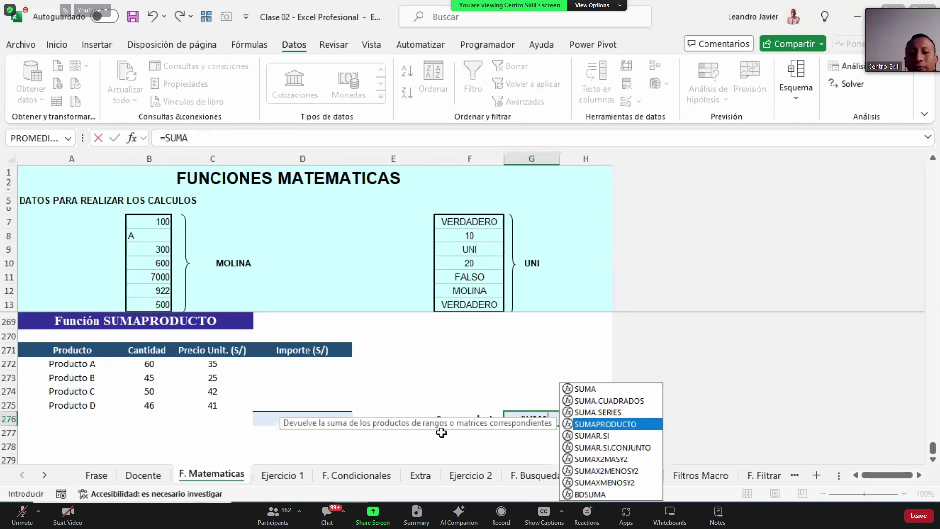
double_click(607, 424)
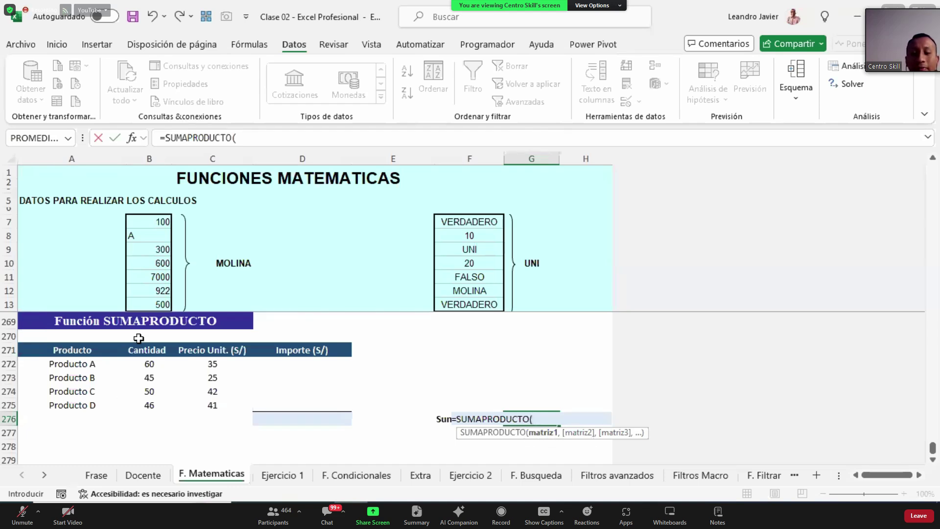
drag(151, 364, 160, 406)
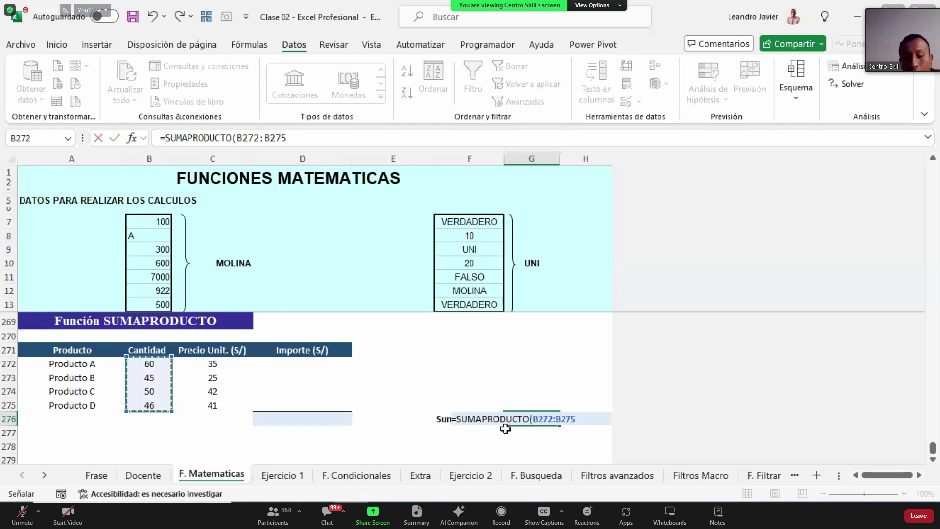
Complete G276 as =SUMAPRODUCTO(B272:B275,C272:C275), returning 7,211.
text(,)
drag(219, 362, 226, 402)
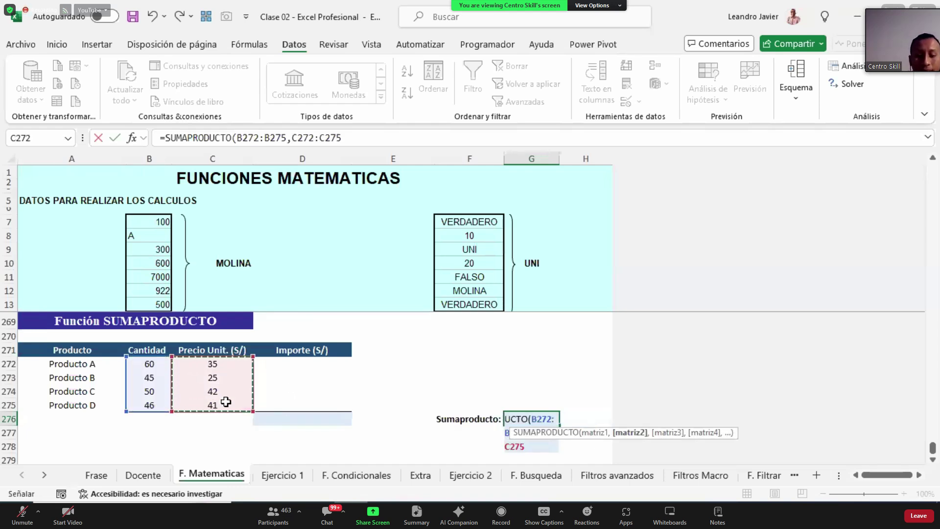
text())
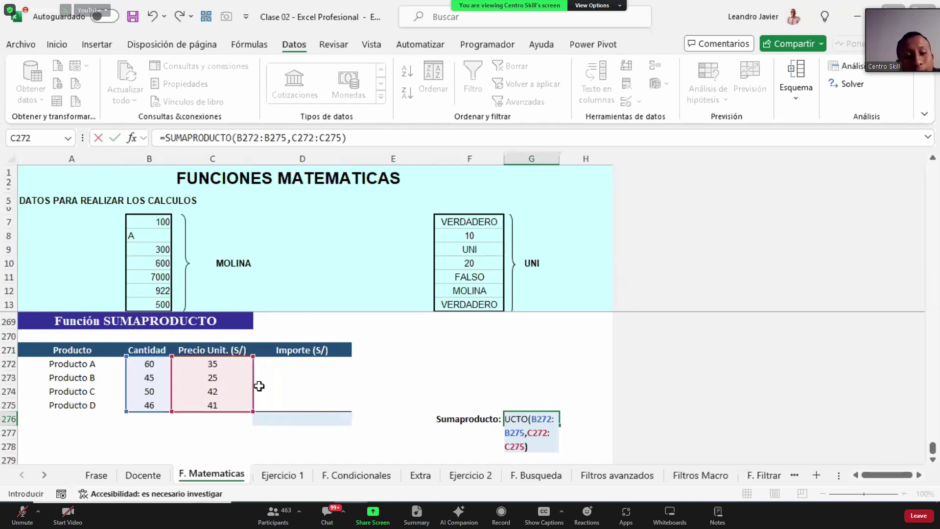
key(ctrl+Return)
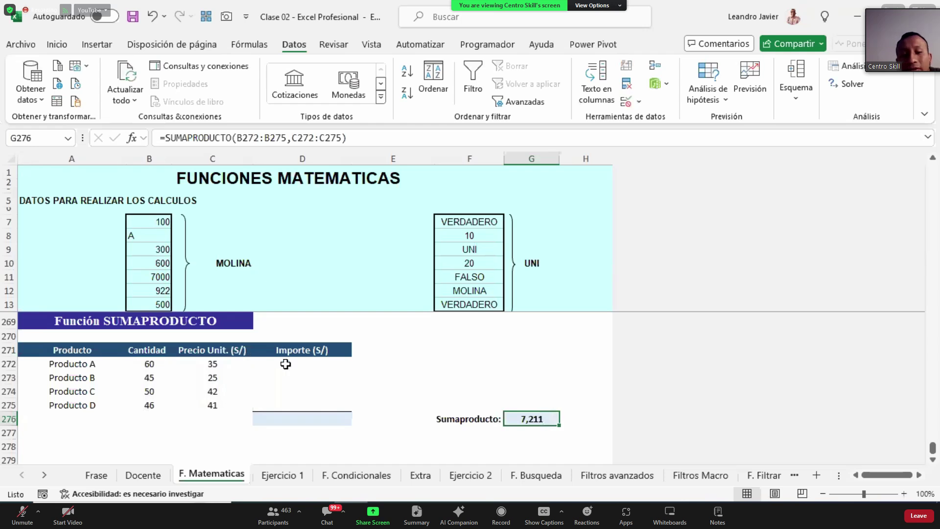
Fill Importe D272:D275 with =B272*C272, copied down for products B to D.
click(325, 364)
text(=)
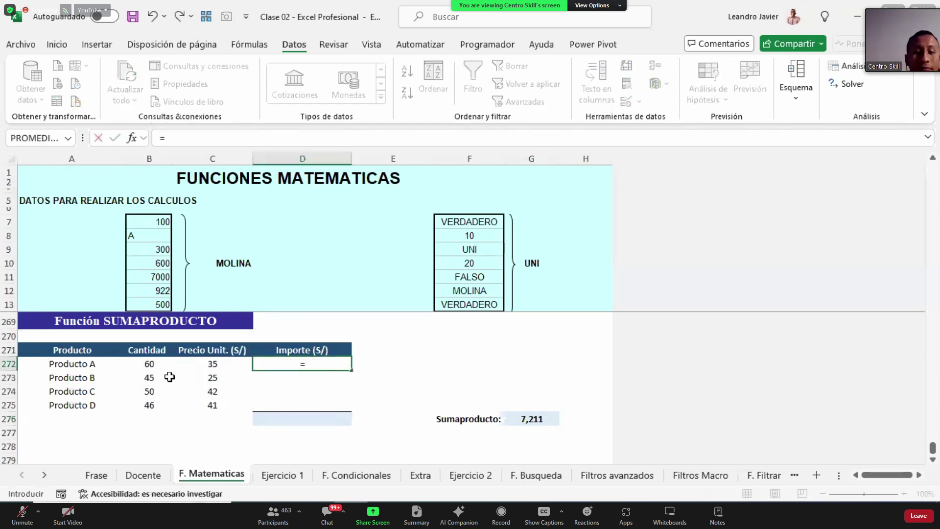
click(150, 365)
text(*)
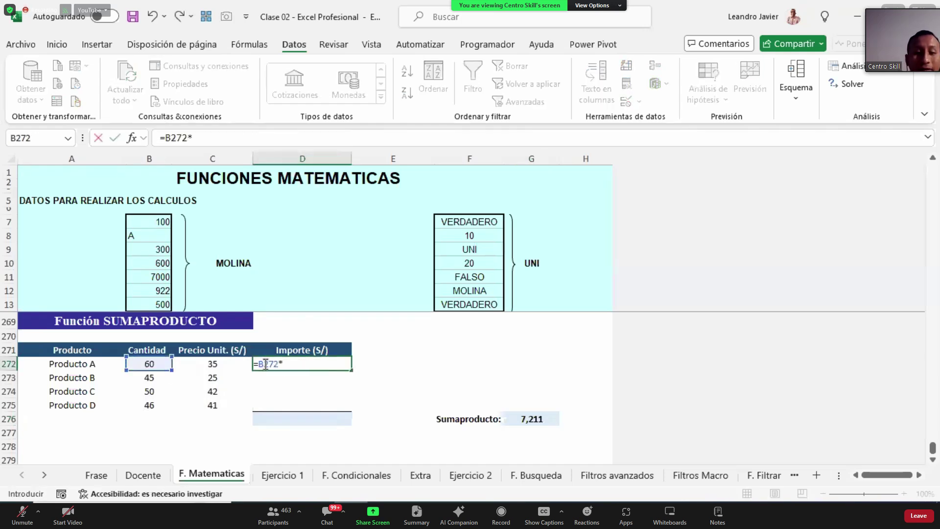
click(213, 364)
key(Return)
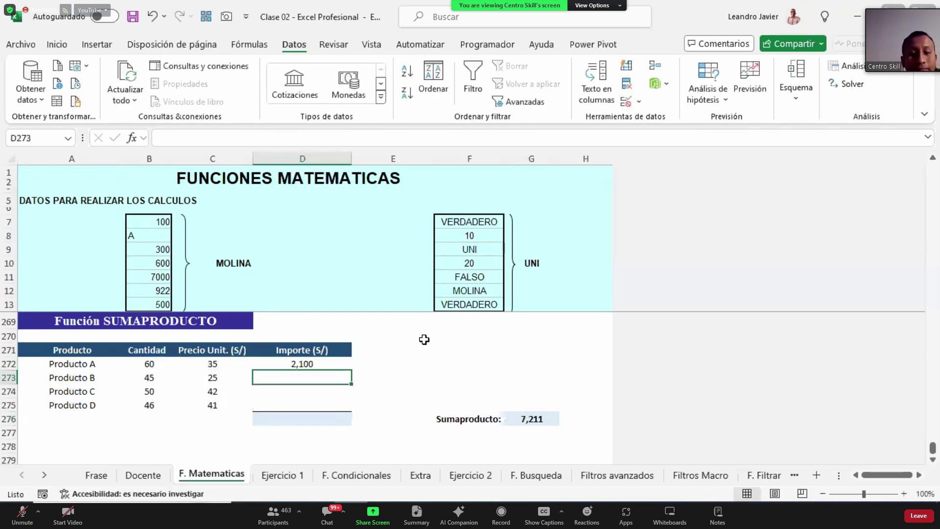
click(328, 365)
key(ctrl+c)
drag(322, 377, 324, 405)
right_click(327, 376)
click(395, 93)
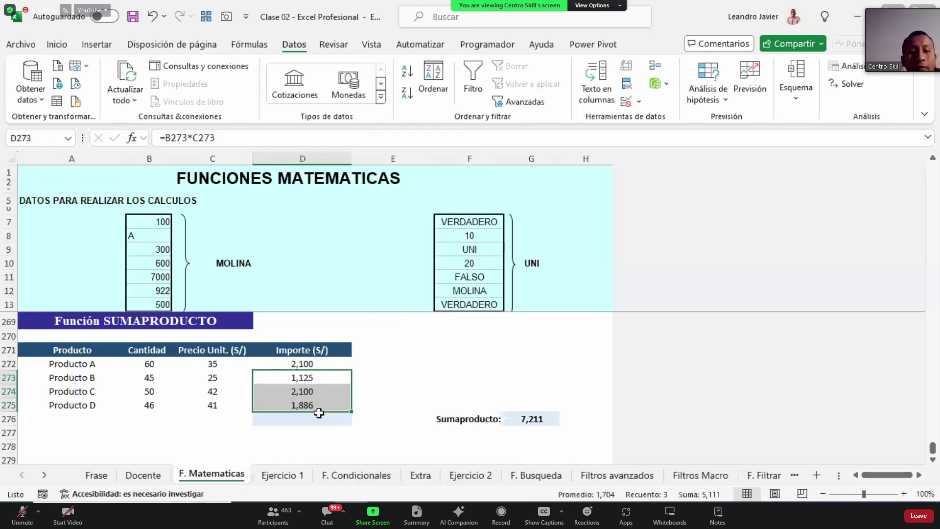
Total the Importe column in D276 with =SUMA(D272:D275), giving 7,211 like Sumaproducto.
click(322, 417)
text(=SUM)
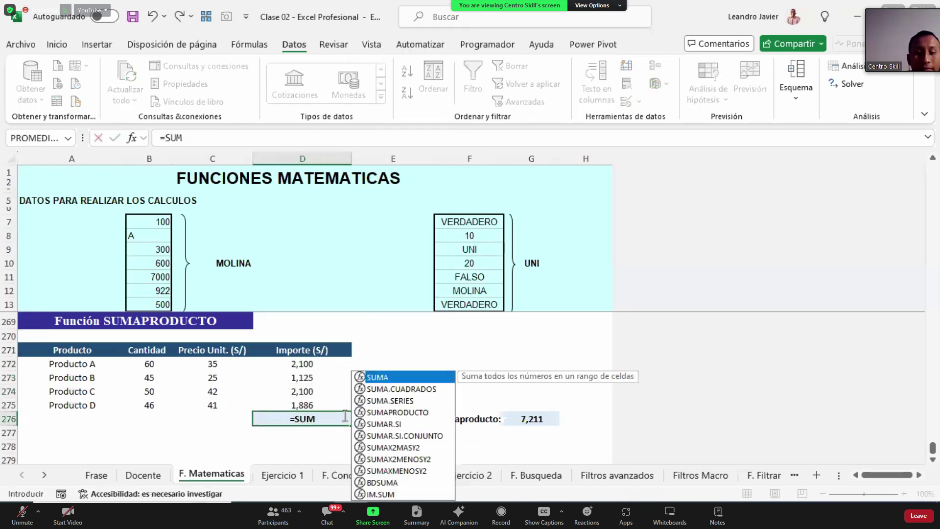
key(Tab)
key(Up)
key(shift+Up)
key(shift+Up)
key(shift+Up)
click(345, 415)
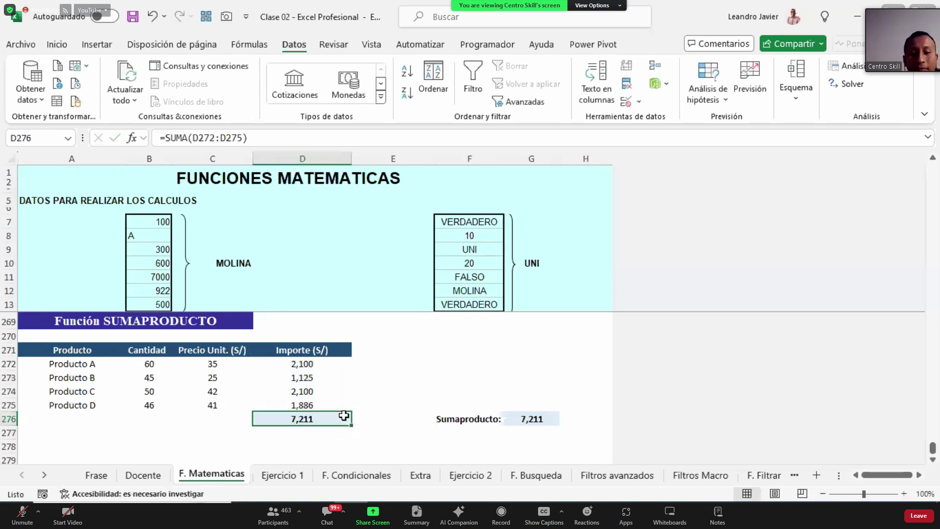
ctrl+click(534, 419)
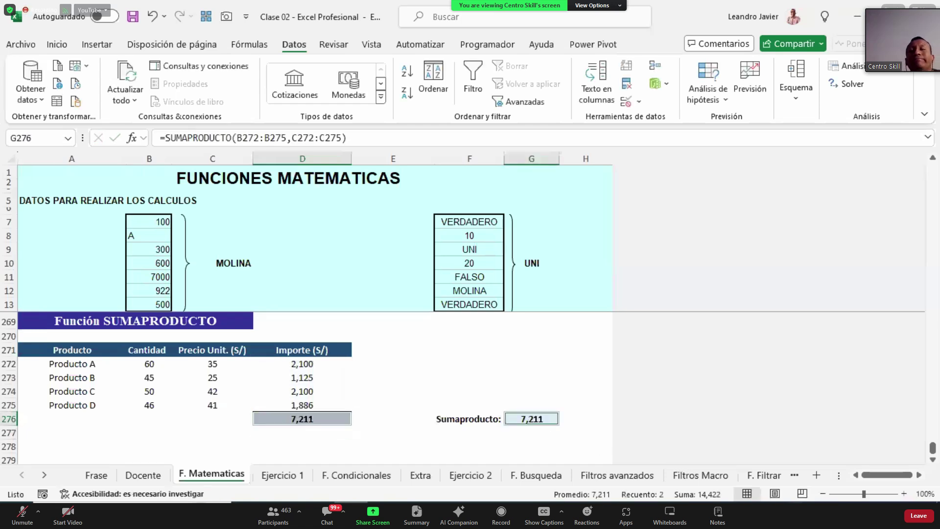
Try adding extra commas to the G276 SUMAPRODUCTO formula, then cancel the edit.
click(502, 378)
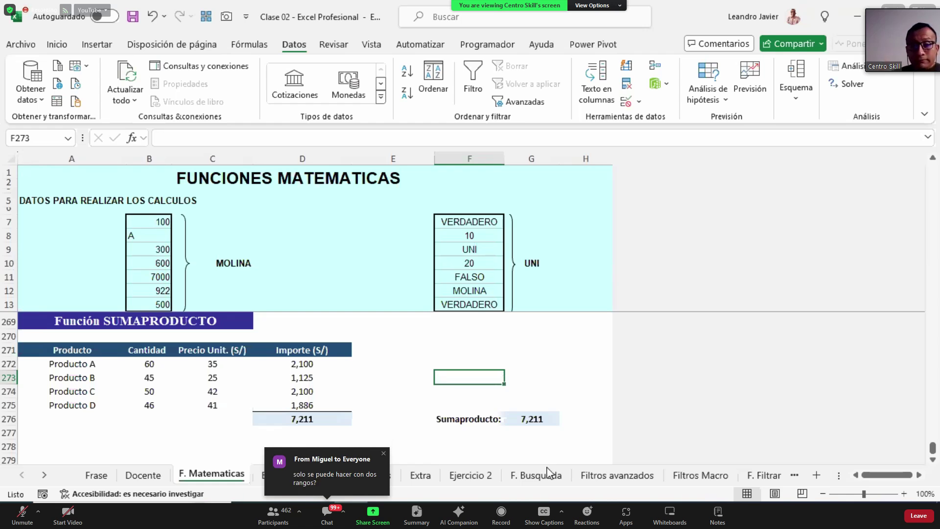
click(529, 417)
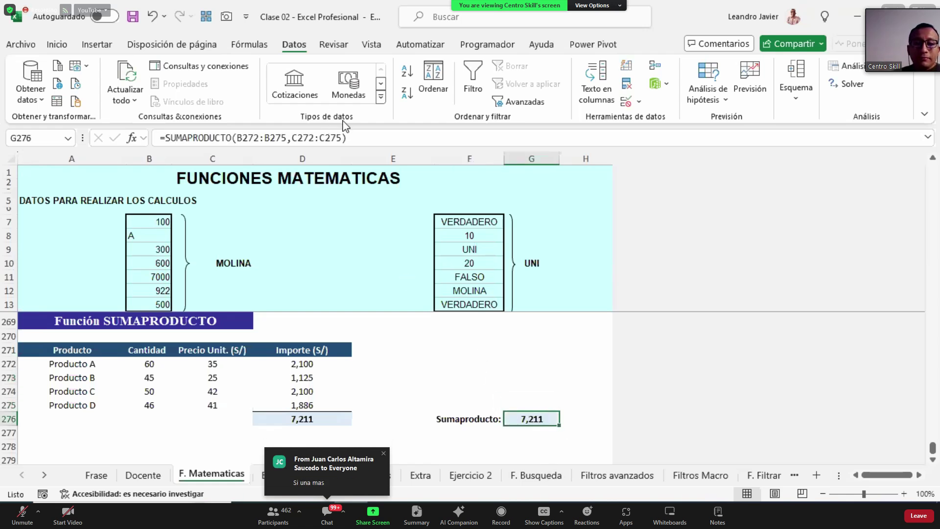
click(344, 137)
text(,,,)
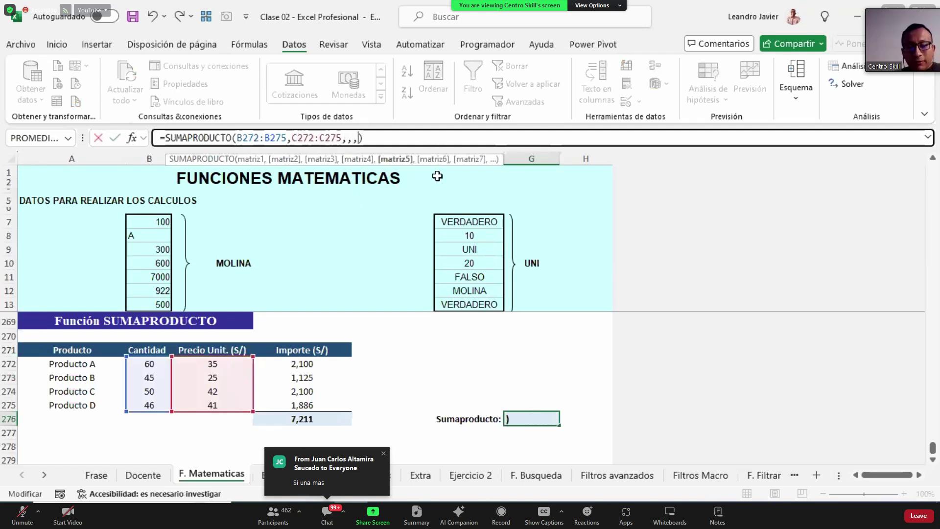
text(,,)
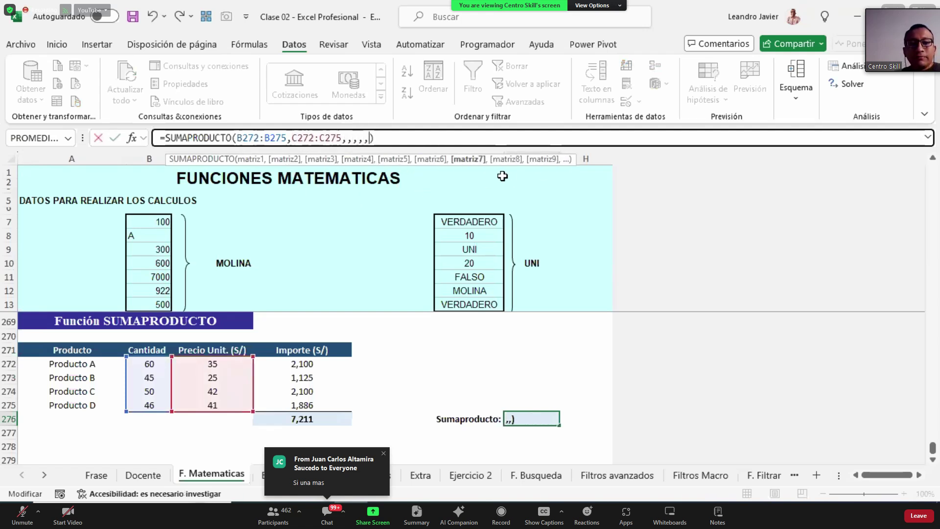
key(Escape)
Delete the Importe amounts D272:D275 so the D276 total reads 0.
key(Left)
key(Left)
key(Left)
key(Left)
key(Up)
key(Up)
key(Right)
key(Up)
key(Up)
key(shift+Down)
key(shift+Down)
key(shift+Down)
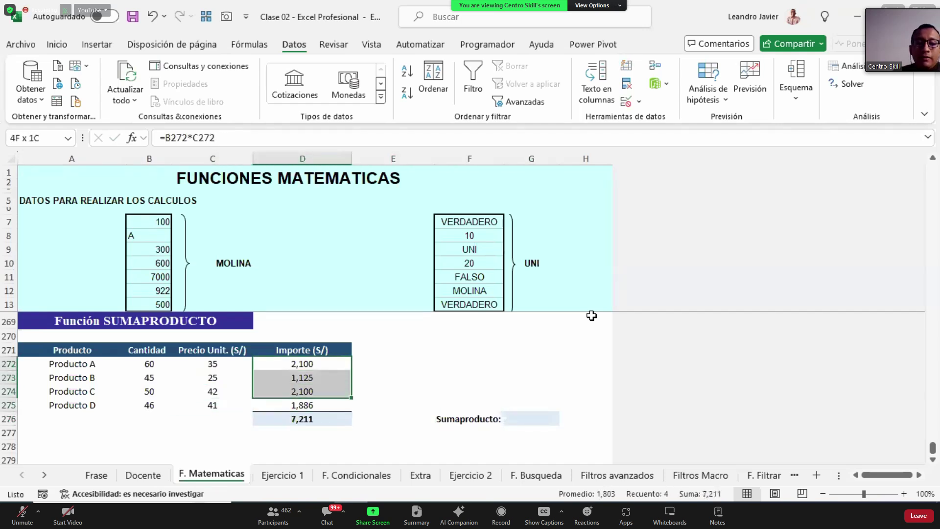
key(Delete)
key(Right)
key(Right)
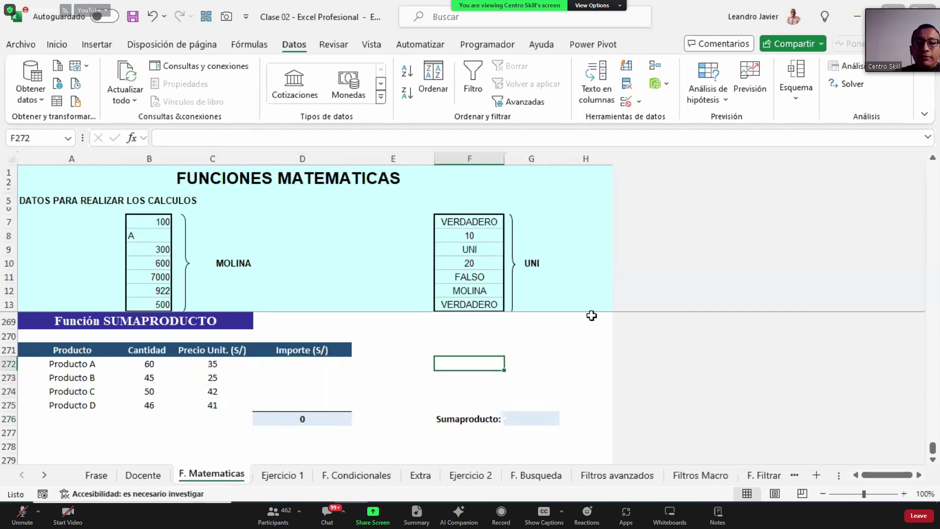
text(=SM)
key(BackSpace)
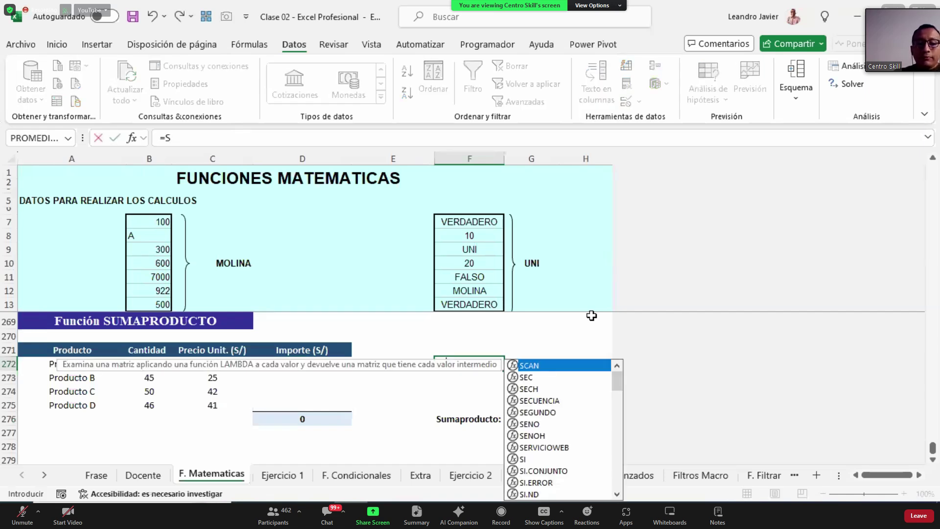
text(UMA)
key(Down)
key(Down)
key(Down)
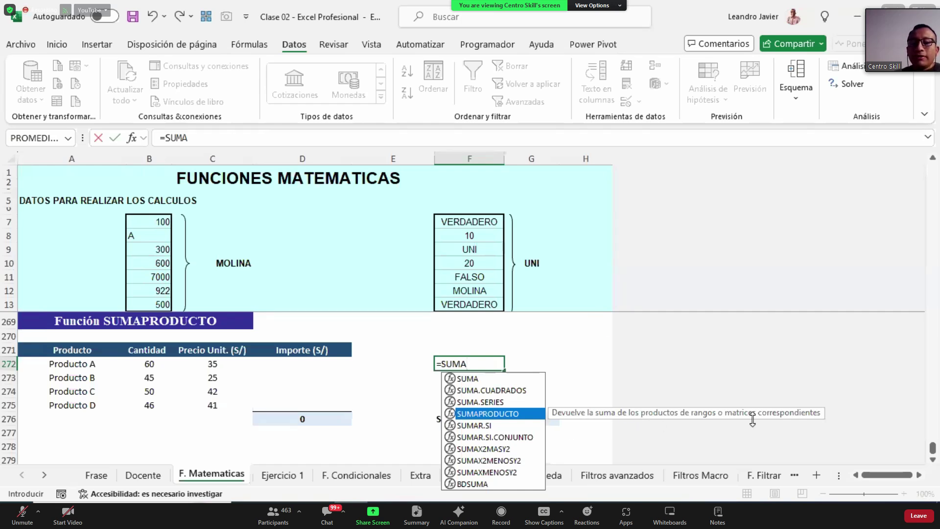
key(Escape)
key(Escape)
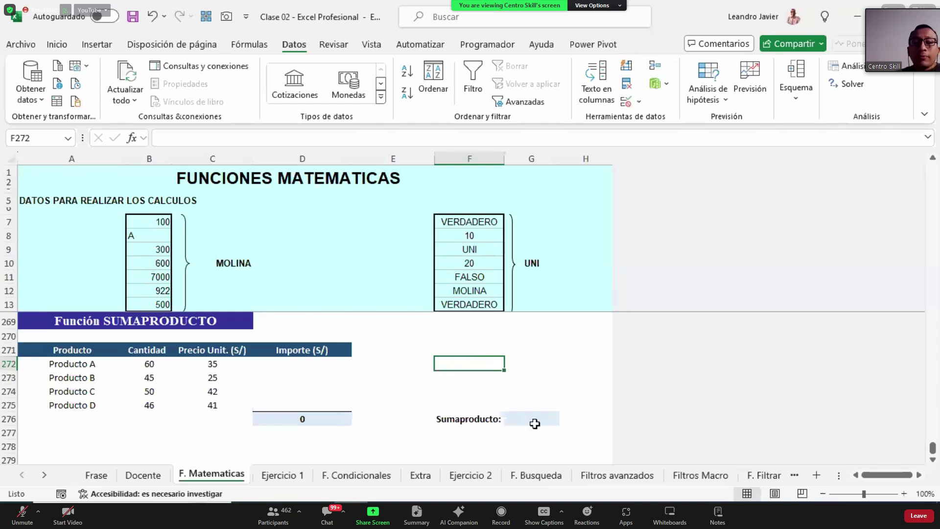
drag(157, 364, 162, 398)
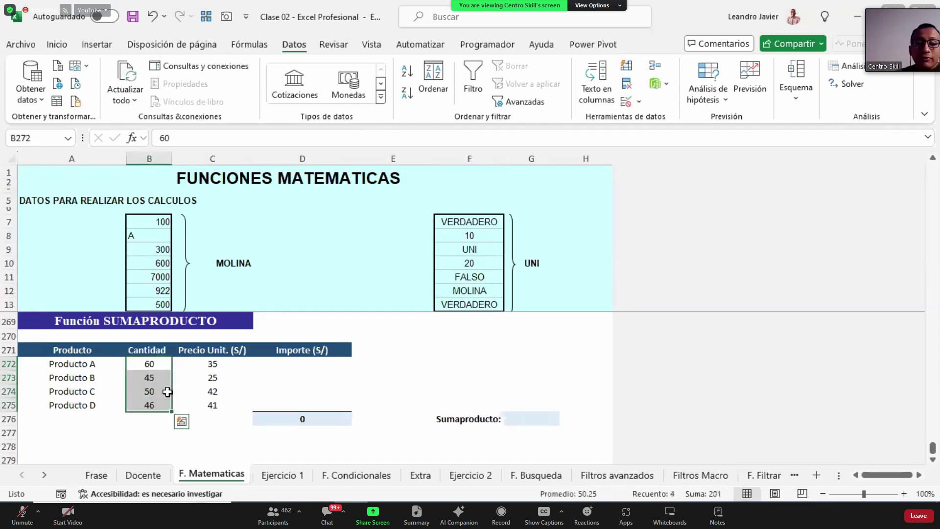
ctrl+drag(218, 364, 224, 411)
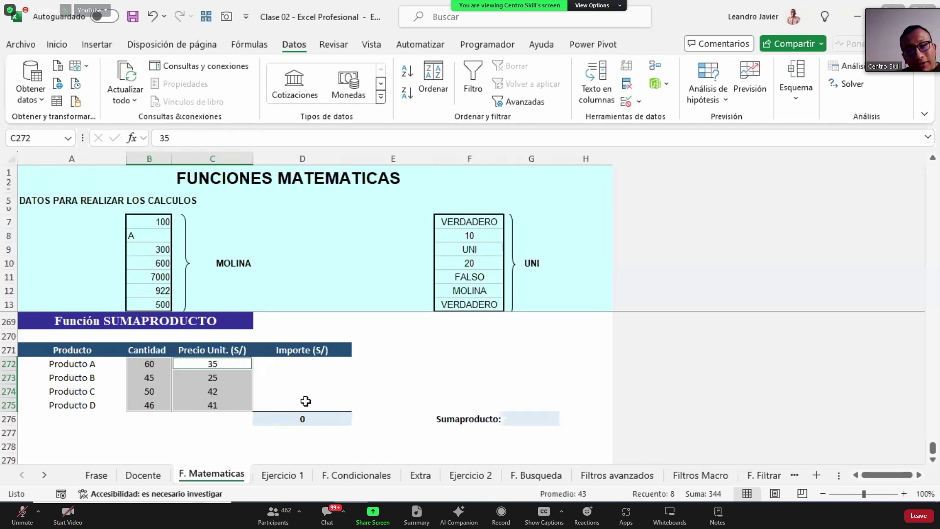
Enter =B272*C272 in Producto A's Importe cell D272.
click(314, 368)
text(0)
key(Left)
key(Right)
text(=)
key(Left)
key(Left)
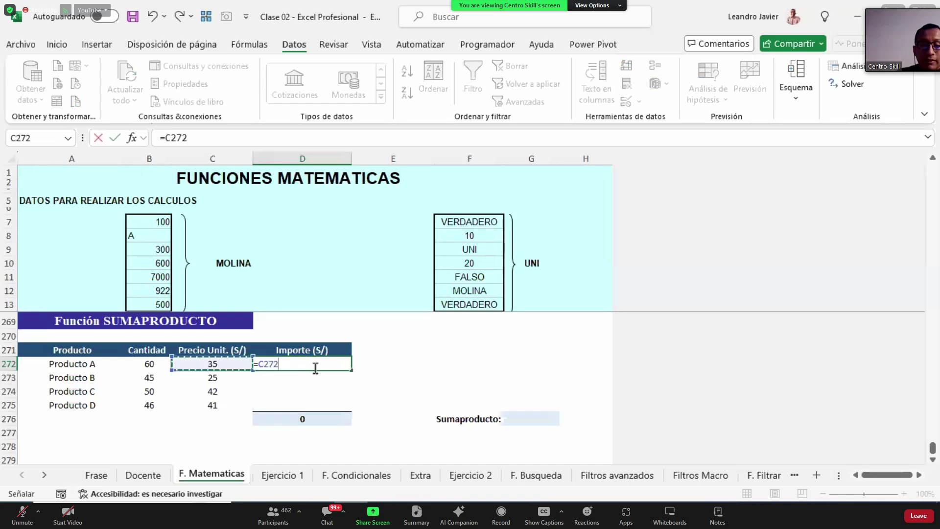
text(*)
key(Left)
key(ctrl+Return)
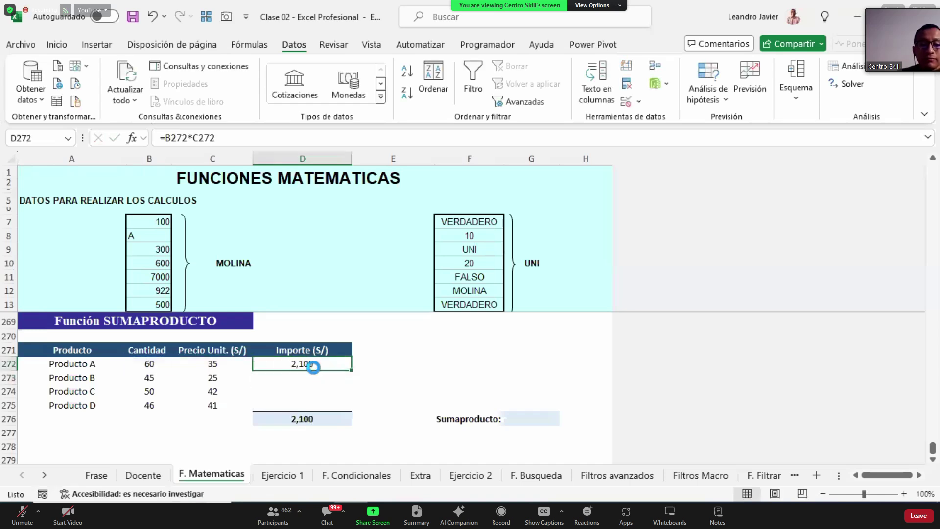
Copy the Importe formula down through D272:D275.
key(ctrl+c)
key(shift+Down)
key(shift+Down)
key(shift+Down)
key(ctrl+v)
double_click(313, 368)
key(Escape)
Select the four Importe amounts to confirm they total 7,211.
key(ctrl+Down)
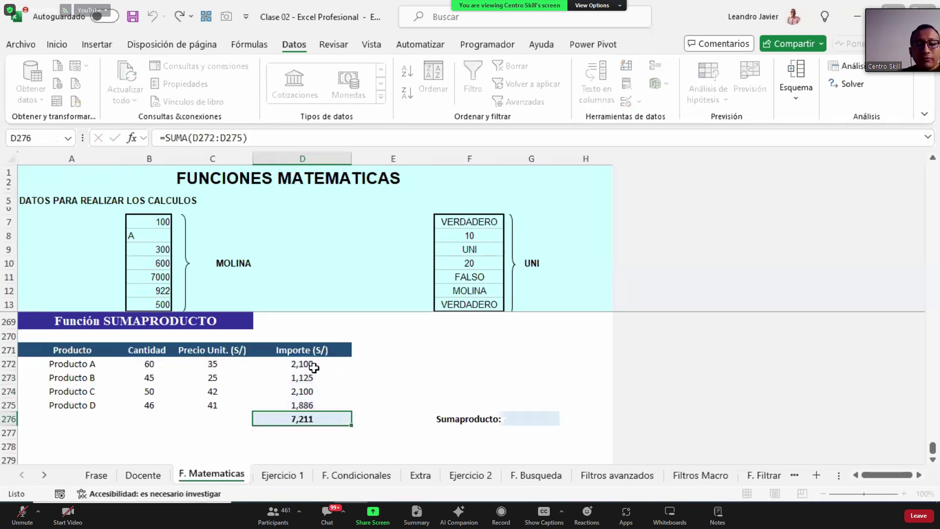
key(Up)
key(shift+Up)
key(shift+Up)
key(shift+Up)
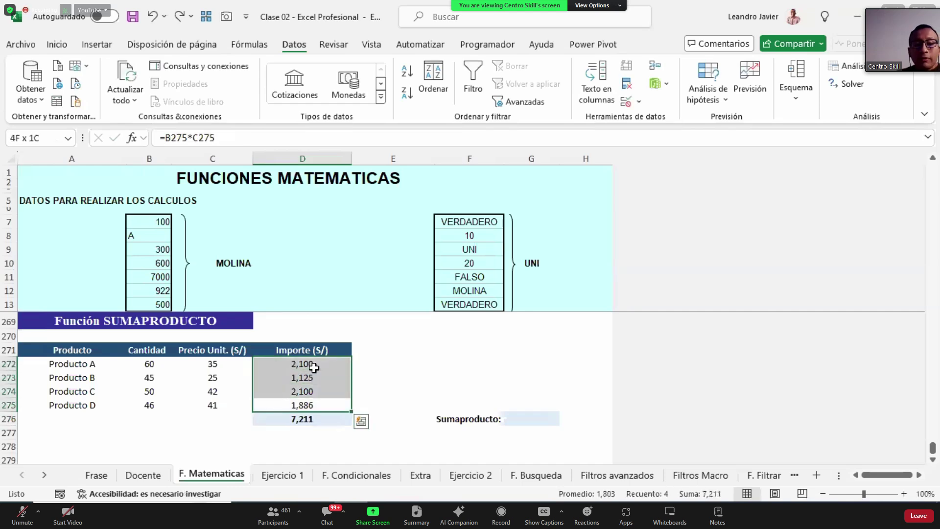
key(Right)
key(Right)
key(Down)
key(Right)
Start =SUMAPRODUCTO in G276 with the Cantidad range B272:B275.
text(=SUMA)
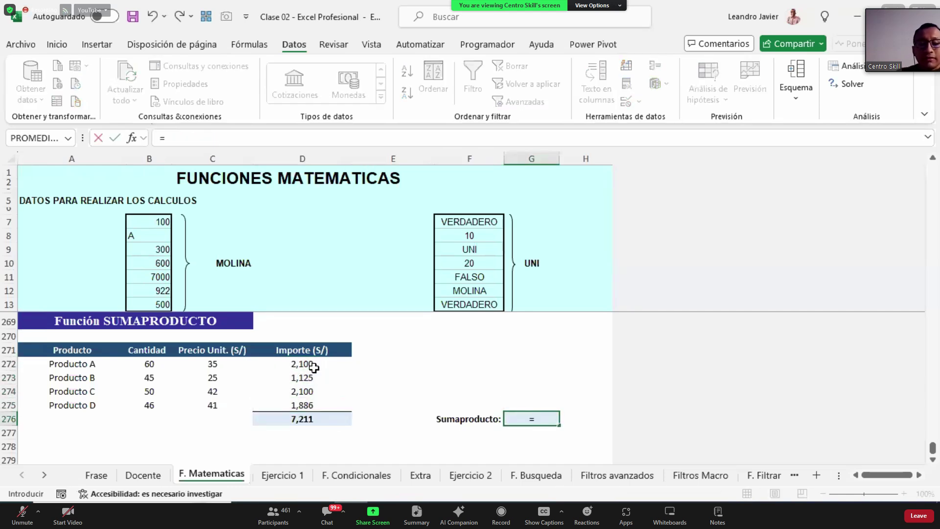
key(Down)
key(Down)
key(Down)
key(Tab)
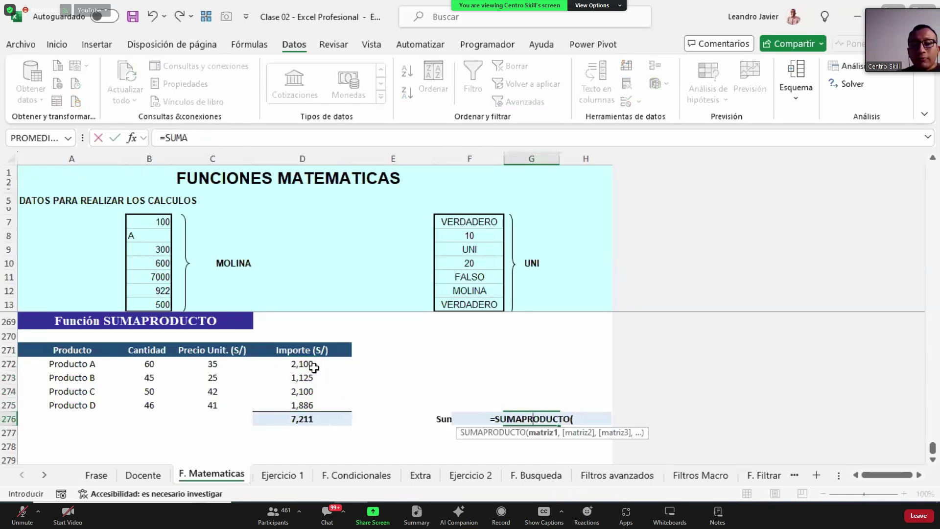
key(Left)
key(Left)
key(Left)
key(Left)
key(Up)
Add the Precio Unit. range C272:C275 as the second array and confirm.
key(Left)
key(Up)
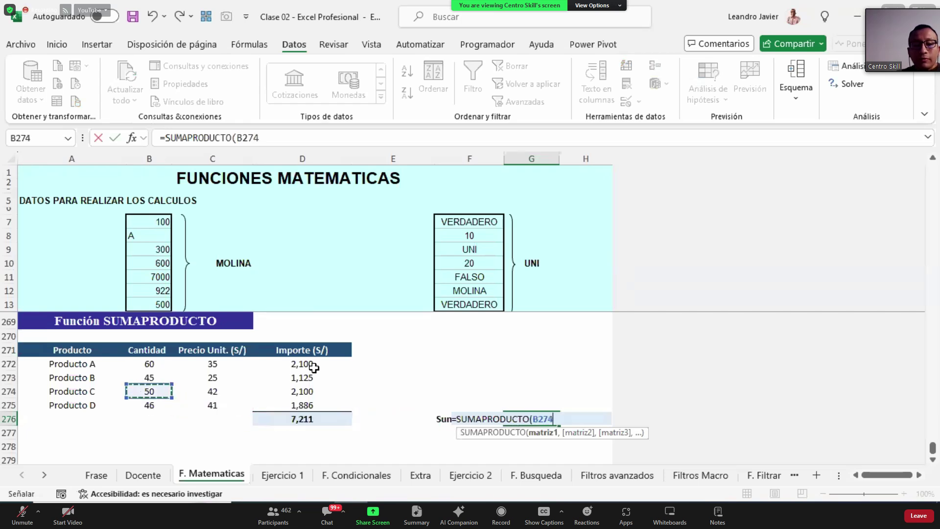
key(Up)
key(Up)
key(shift+Down)
key(shift+Down)
key(shift+Down)
text(,)
key(Left)
key(Left)
key(Left)
key(Left)
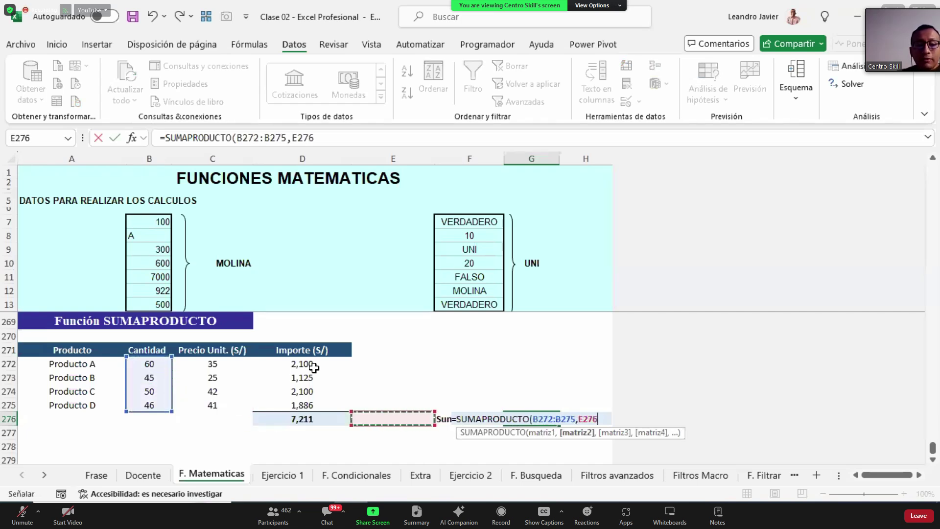
key(Up)
key(Up)
key(Up)
key(Up)
key(shift+Down)
key(shift+Down)
key(shift+Down)
key(Return)
Compare the Sumaproducto result with the 7,211 Importe total, then go to the grades sheet.
key(Up)
ctrl+click(328, 422)
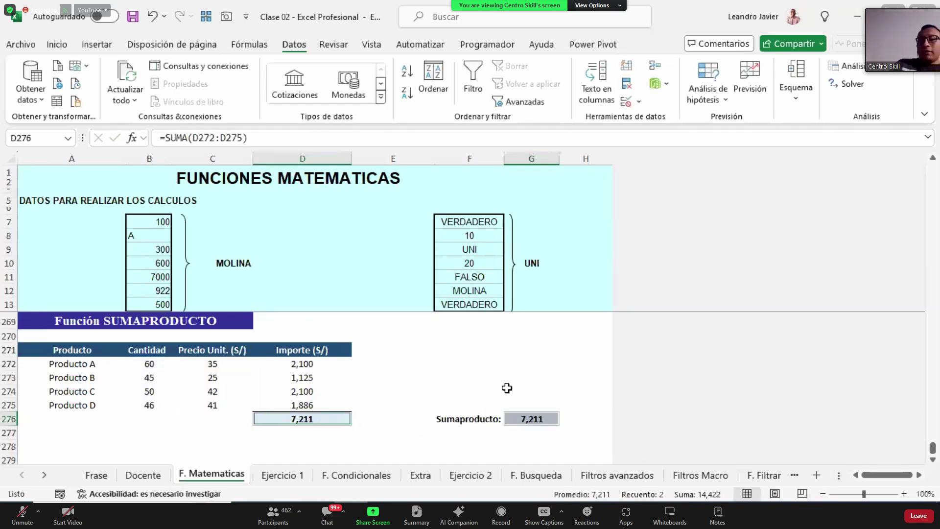
click(532, 380)
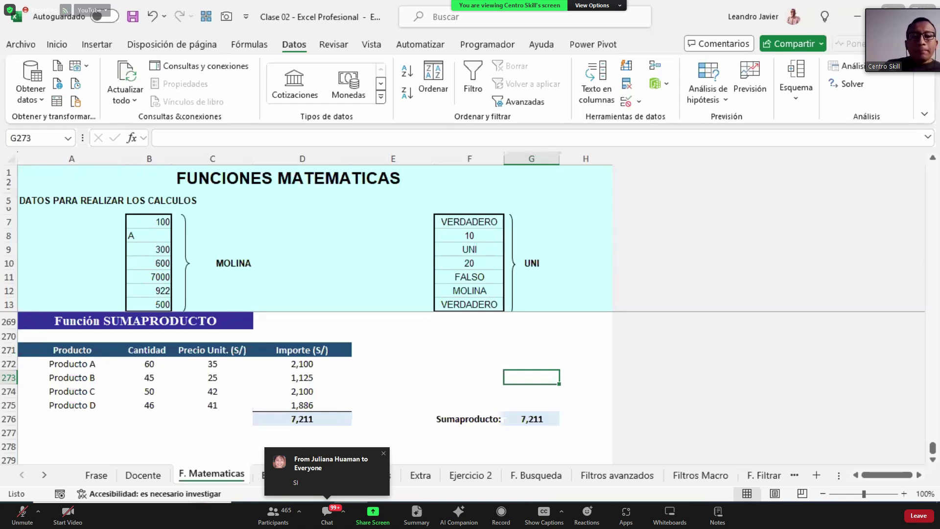
key(ctrl+Page_Down)
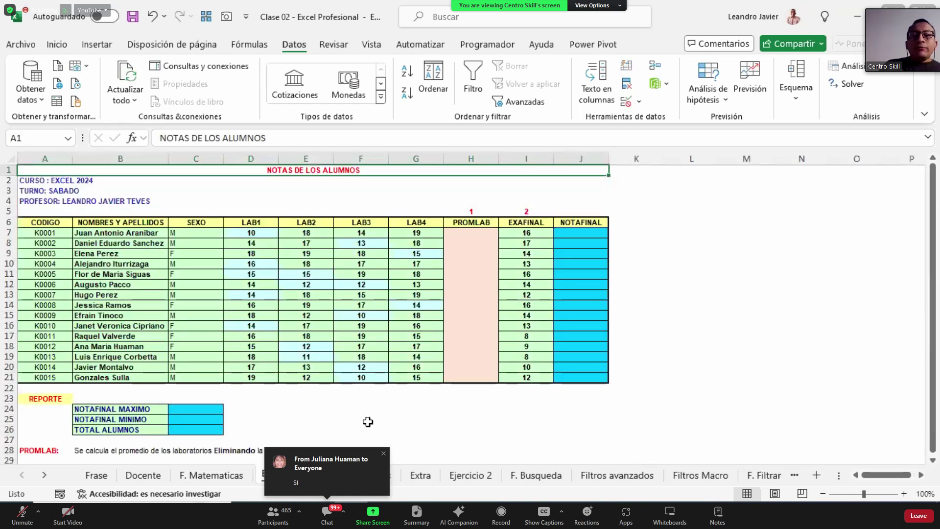
click(472, 237)
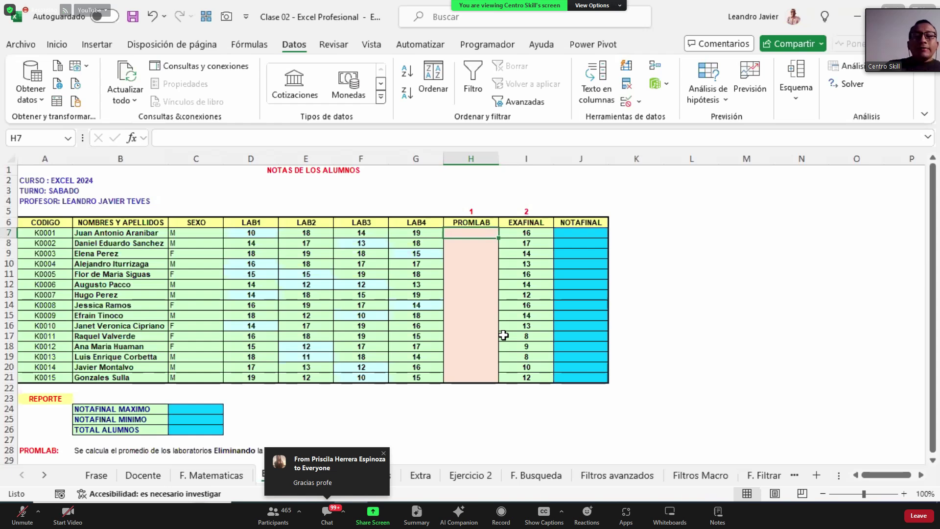
click(255, 224)
drag(255, 224, 416, 234)
drag(271, 233, 416, 234)
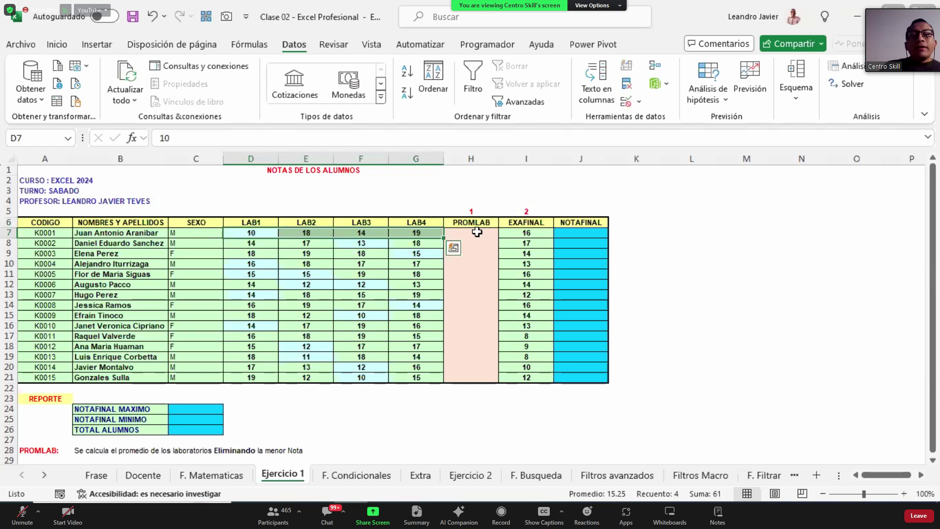
click(477, 233)
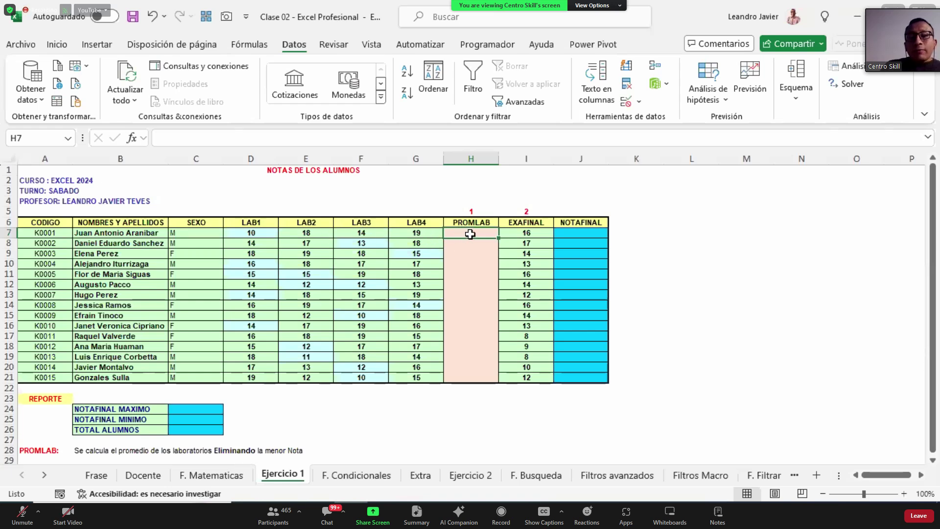
drag(253, 236, 438, 239)
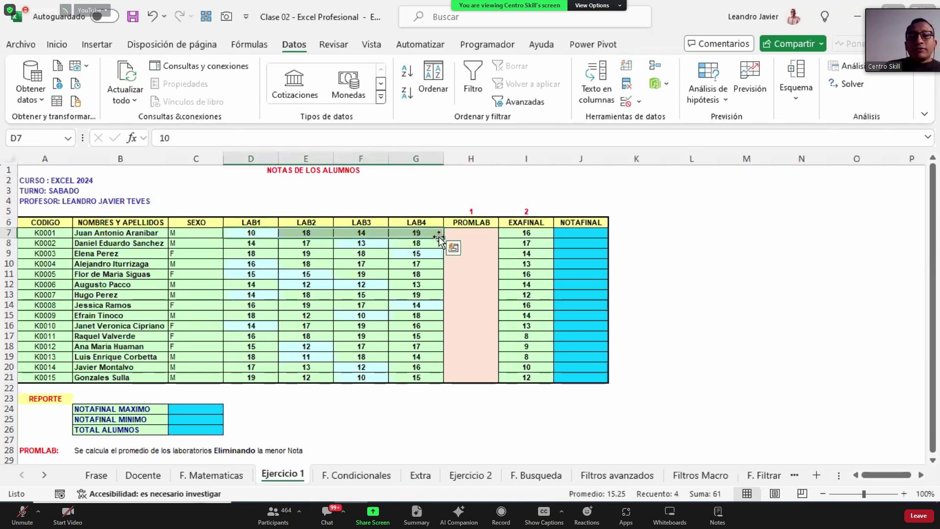
click(463, 236)
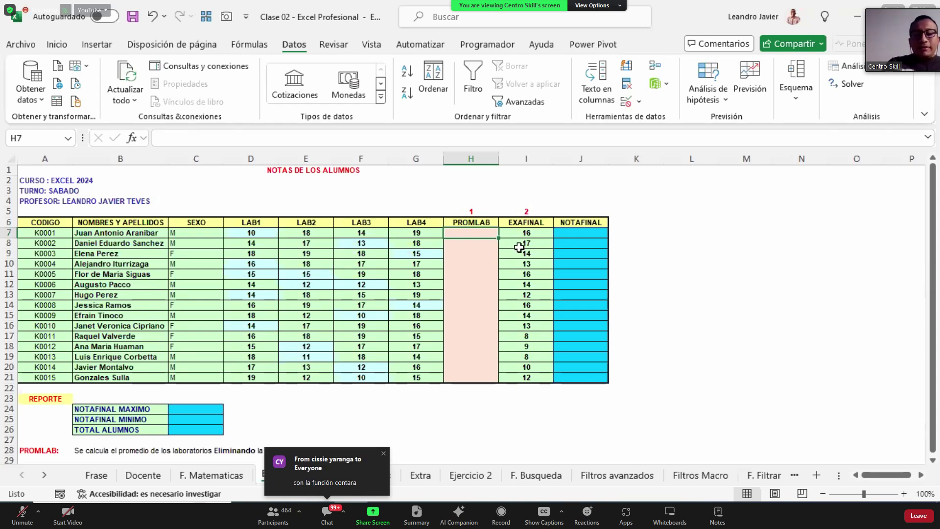
Start H7's formula as =PROMEDIO(K.ESIMO.MAYOR(D7:G7,1).
text(=PROME)
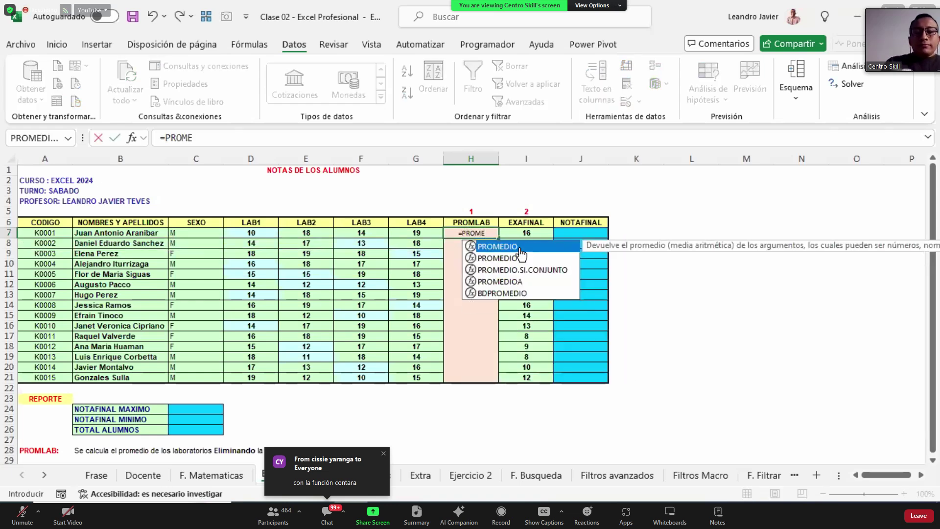
double_click(520, 249)
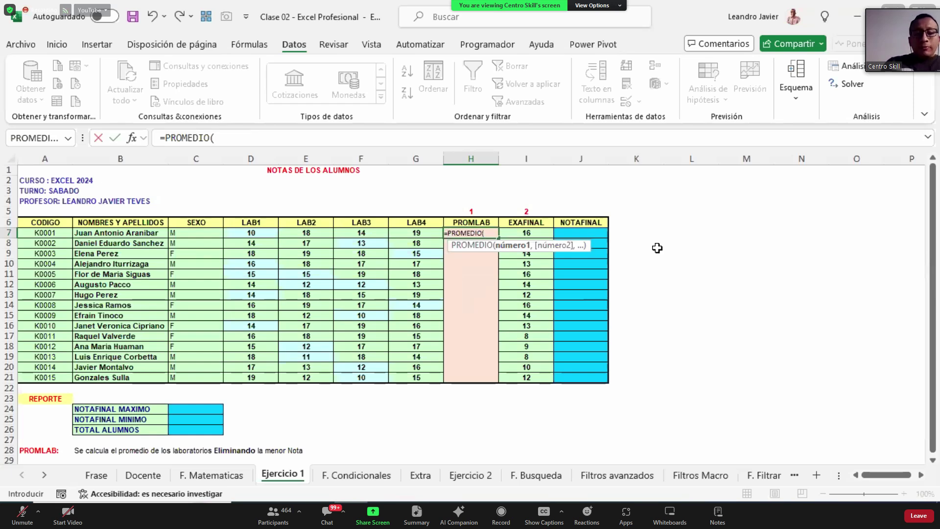
text(K)
key(Tab)
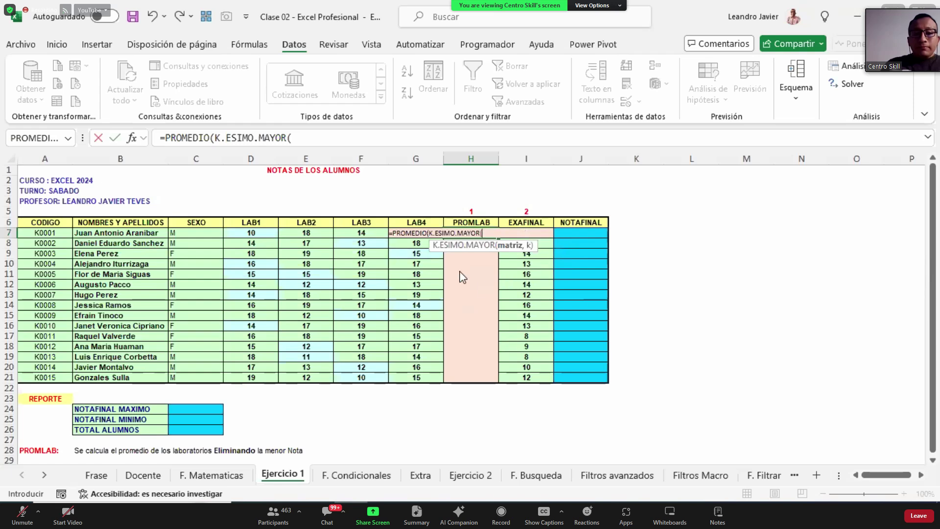
drag(255, 234, 399, 239)
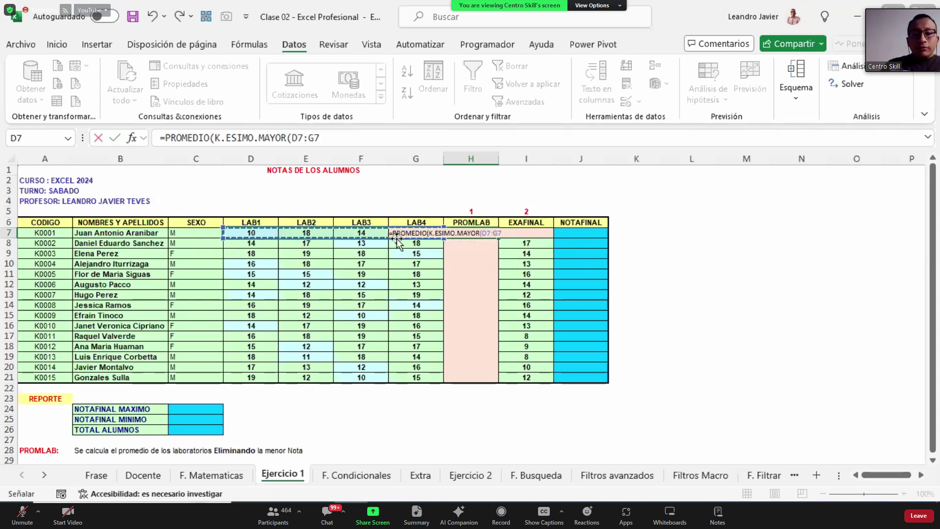
text(,1))
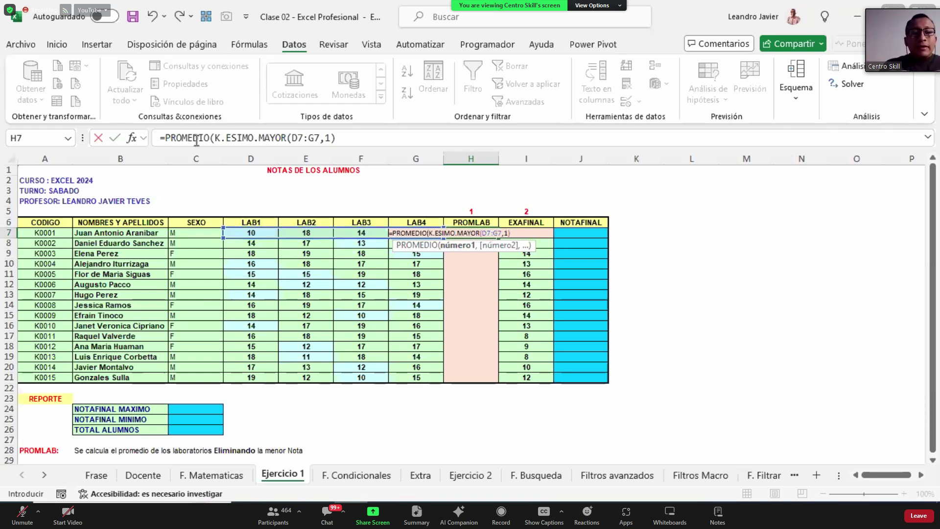
Add a second K.ESIMO.MAYOR(D7:G7,2) term to the PROMEDIO.
drag(214, 138, 339, 139)
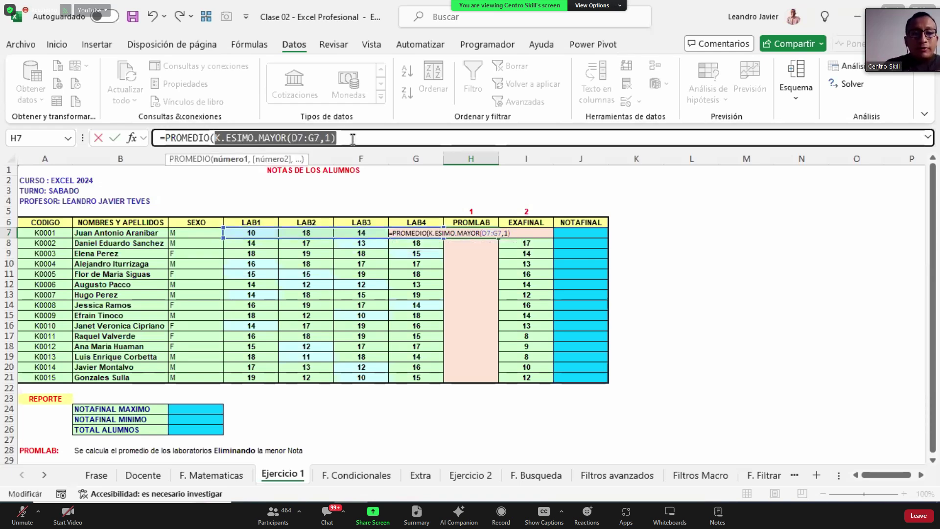
click(353, 139)
text(,)
drag(336, 138, 215, 138)
key(ctrl+c)
click(364, 138)
key(ctrl+v)
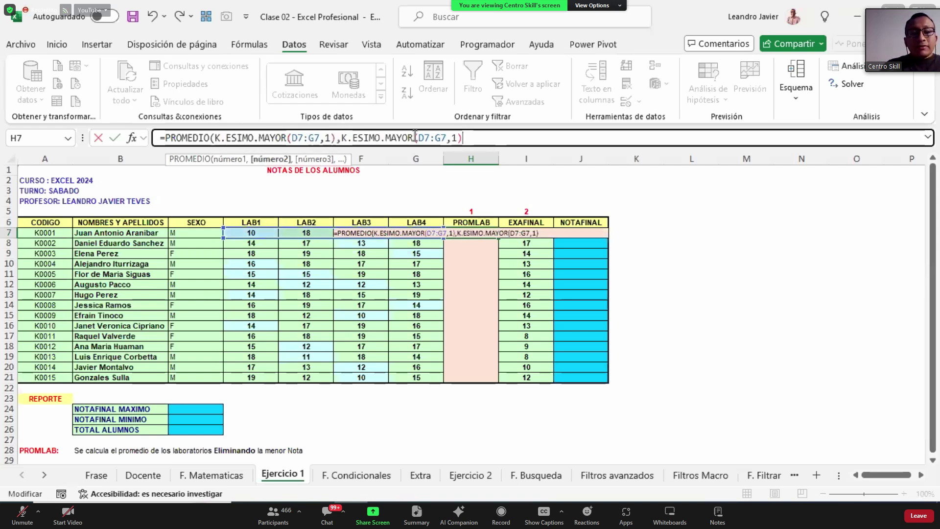
double_click(455, 137)
text(2)
Add a third K.ESIMO.MAYOR(D7:G7,3) term, close the PROMEDIO and commit it.
click(489, 137)
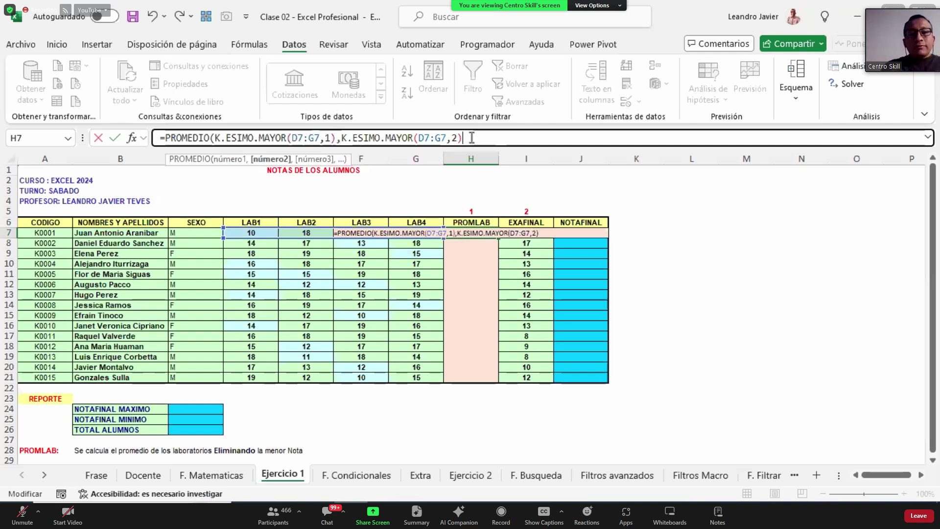
text(,)
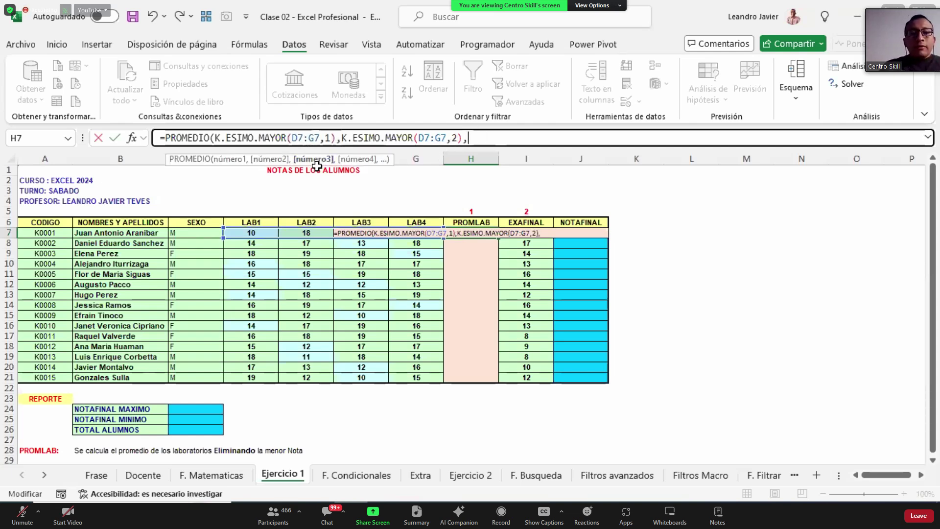
key(ctrl+v)
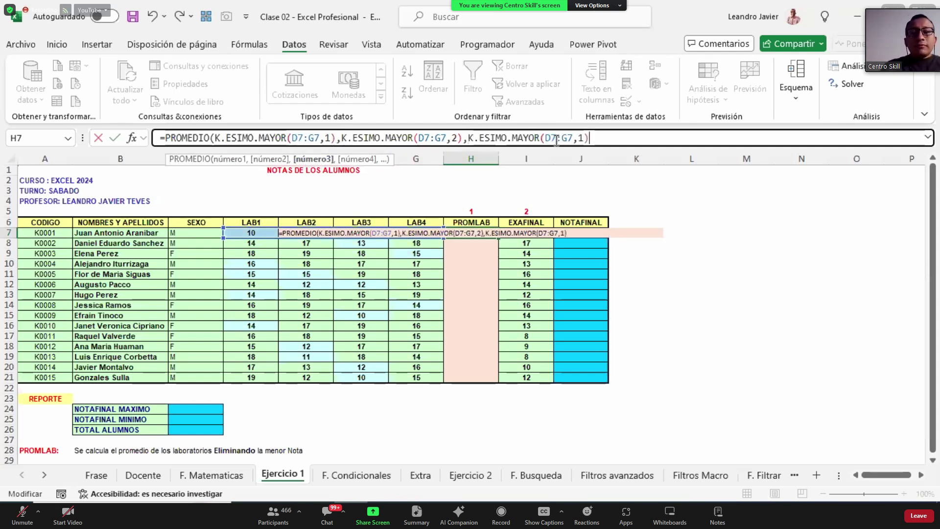
double_click(582, 138)
text(3)
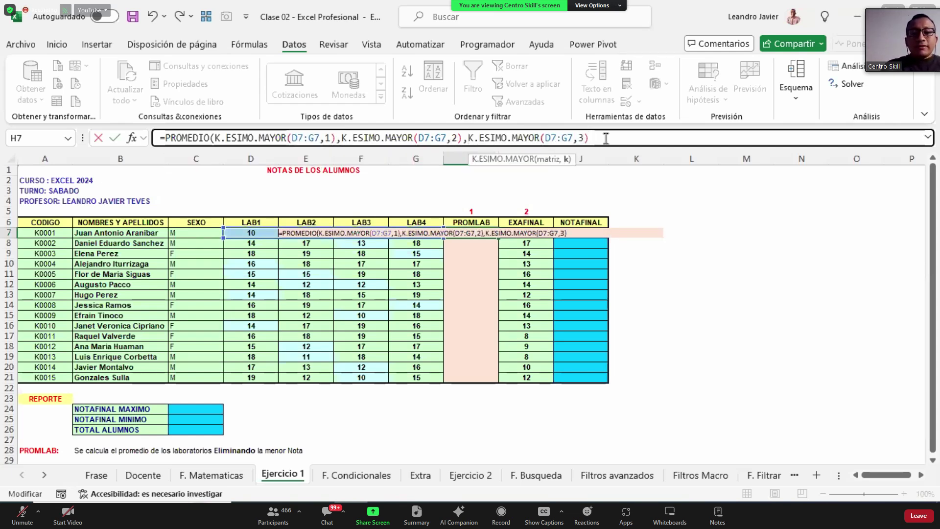
click(607, 139)
text())
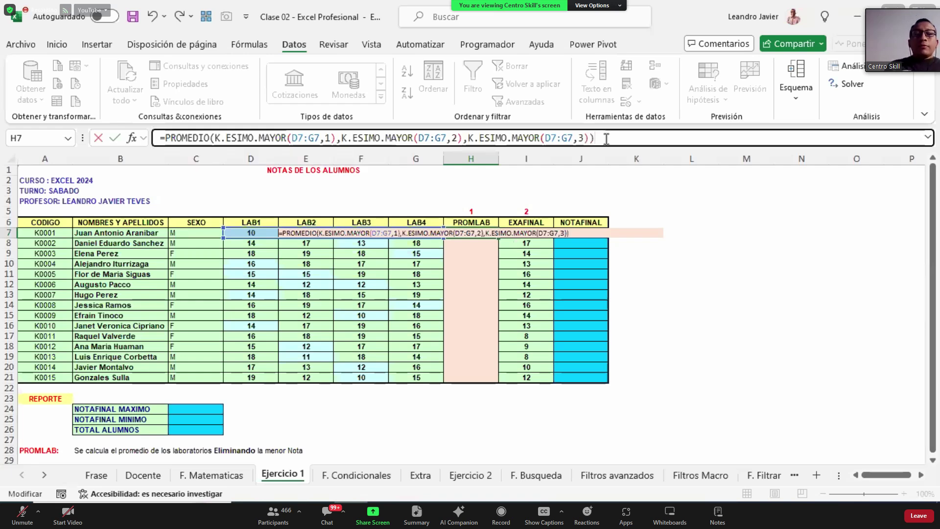
key(ctrl+Return)
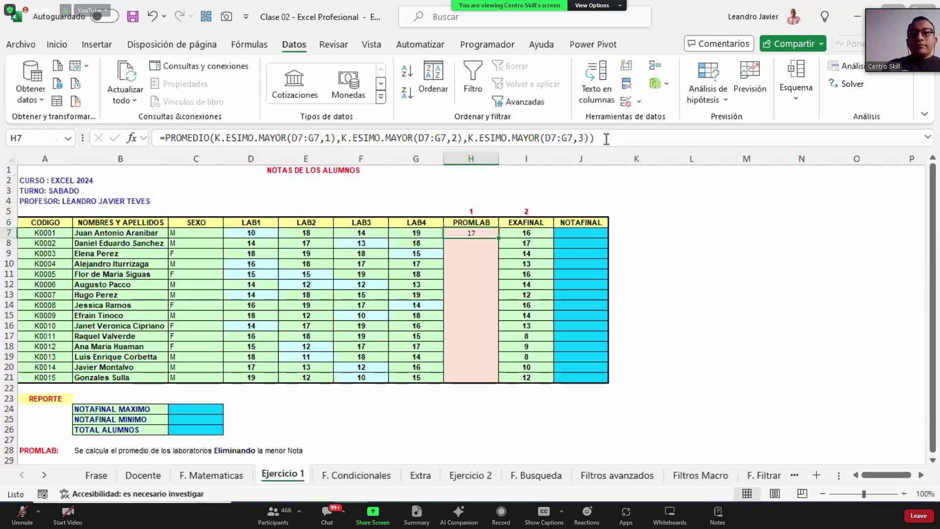
Copy the PROMLAB formula from H7 into H8:H21.
key(ctrl+c)
click(479, 243)
drag(482, 358, 483, 368)
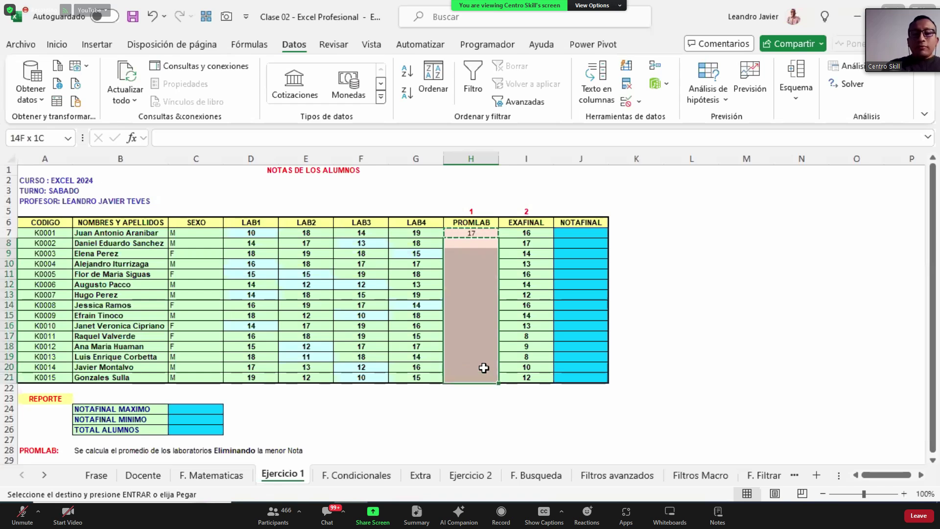
right_click(484, 368)
click(566, 97)
key(Escape)
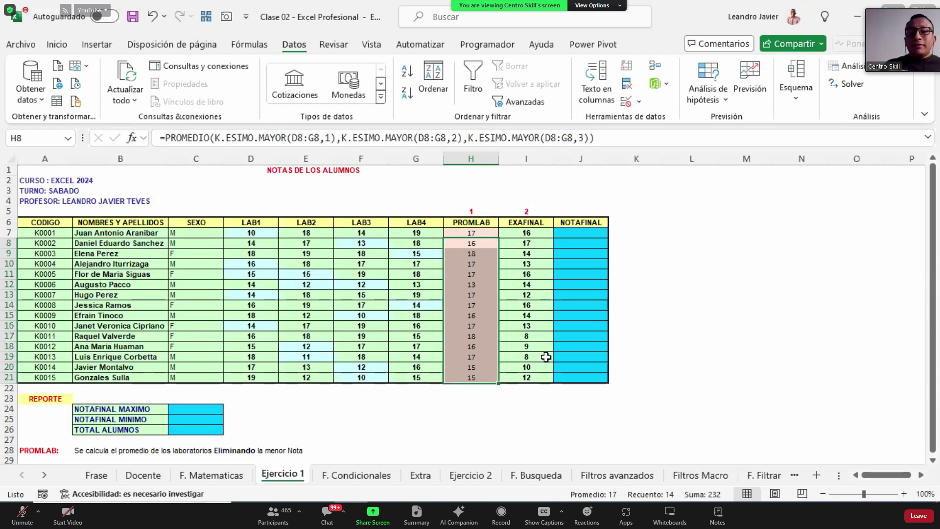
In K7, enter SUMA(D7:G7)-MIN(D7:G7) as the check formula's numerator.
drag(475, 233, 477, 377)
click(628, 231)
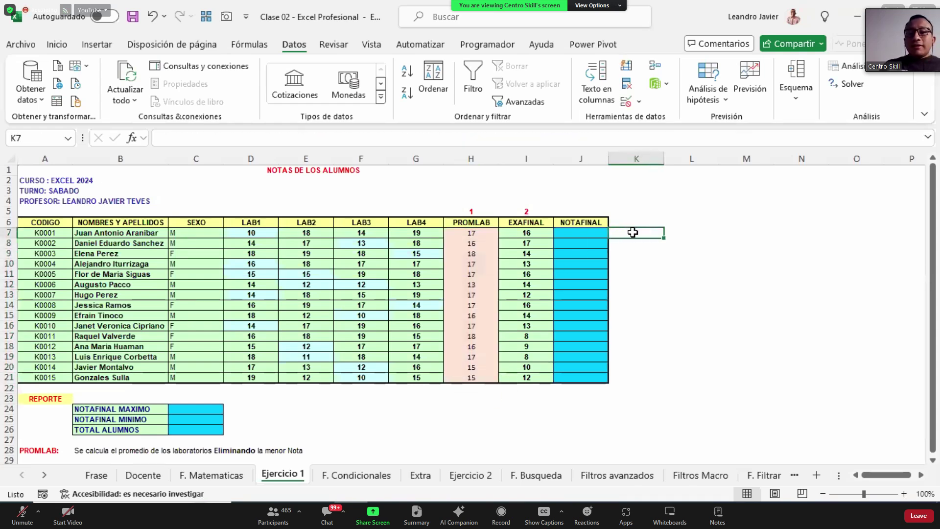
text(=SUMA()
key(Left)
key(Left)
key(Left)
key(Left)
key(shift+Left)
key(shift+Left)
key(shift+Left)
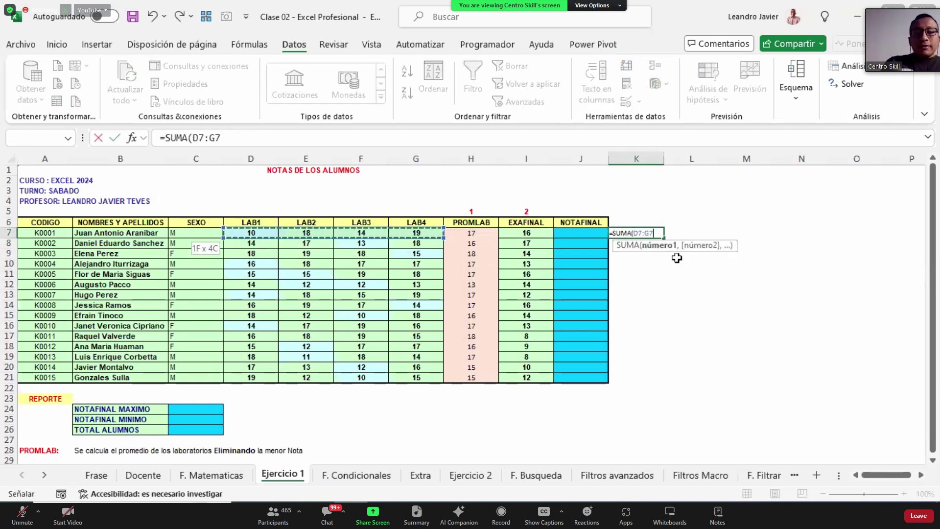
text())
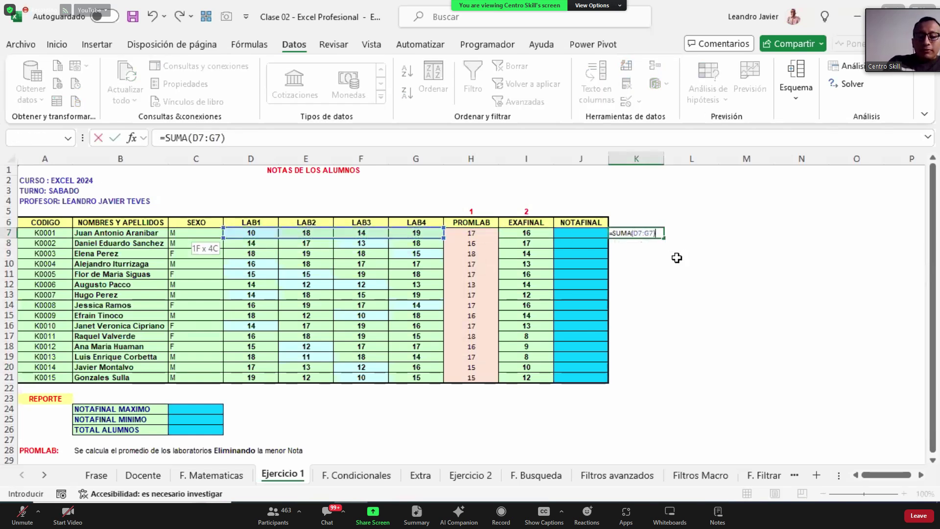
text(-MIN()
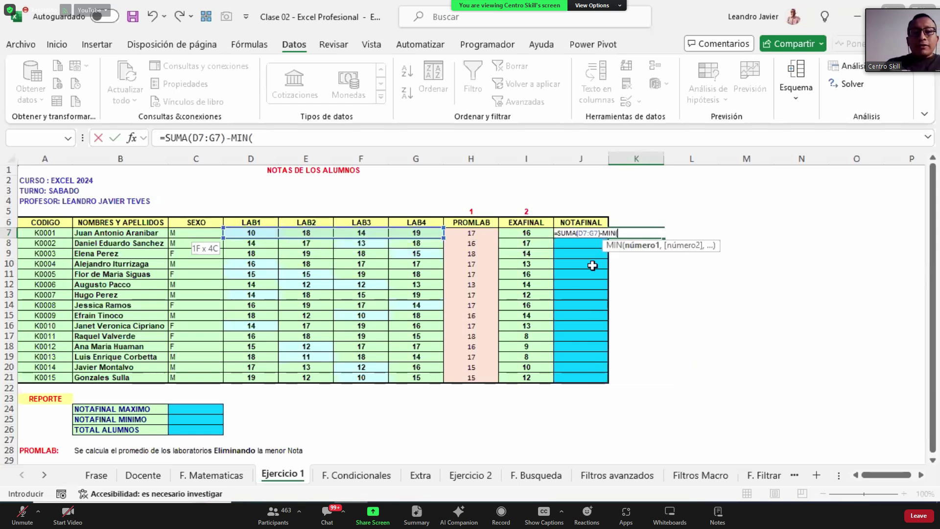
drag(247, 233, 401, 235)
text())
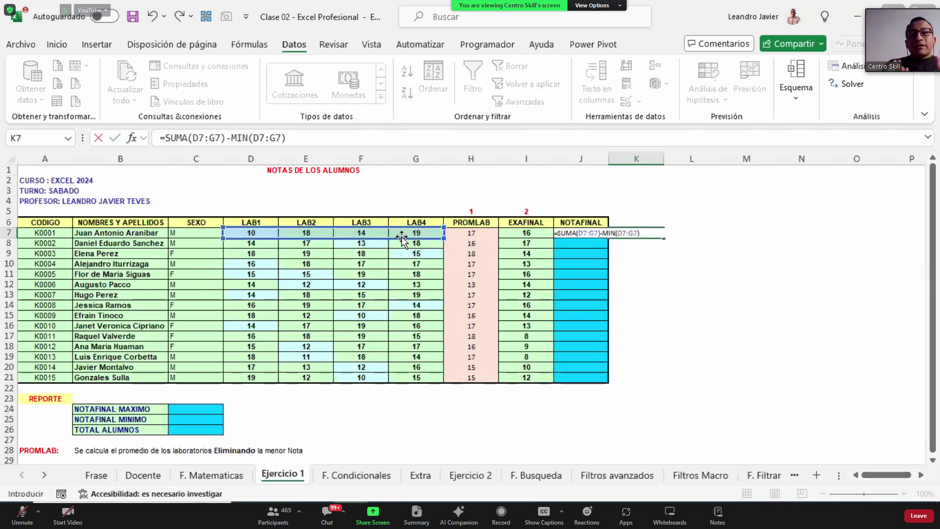
Wrap it in parentheses and divide by 3: =(SUMA(D7:G7)-MIN(D7:G7))/3.
click(163, 138)
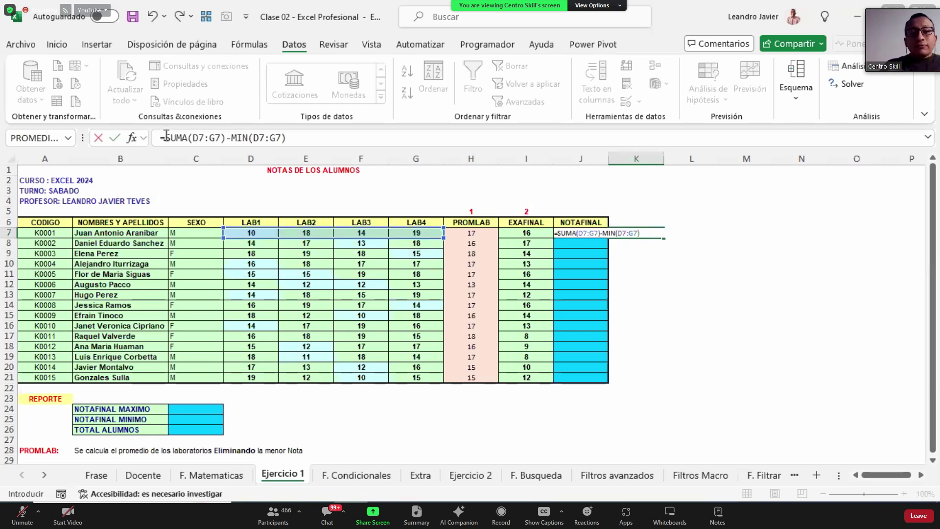
text(()
click(318, 142)
text(/3)
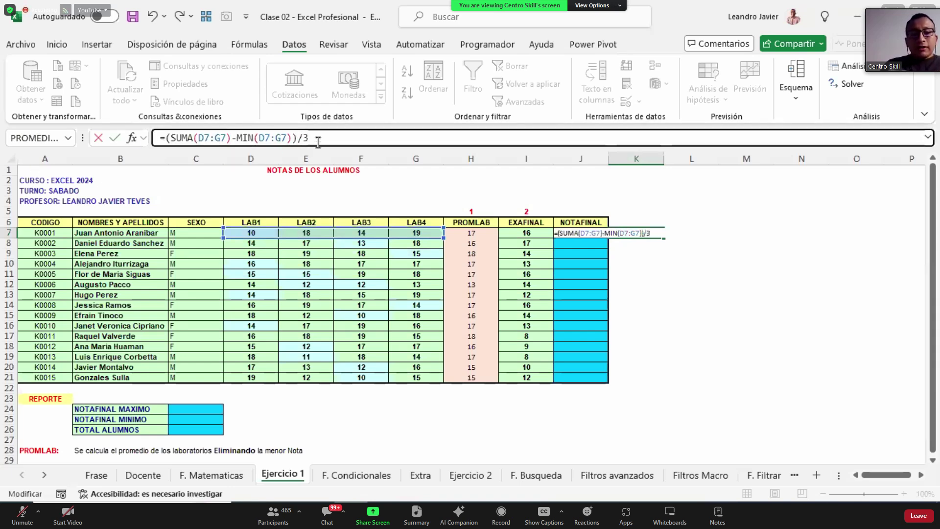
key(ctrl+Return)
Paste the check formula into K7:K21 and select H7:H21 to compare.
key(shift+Down)
key(ctrl+c)
key(shift+Down)
key(shift+Down)
key(shift+Down)
key(shift+Down)
key(shift+Down)
key(shift+Down)
key(shift+Down)
key(shift+Down)
key(shift+Down)
key(shift+Down)
key(shift+Down)
key(shift+Down)
key(shift+Down)
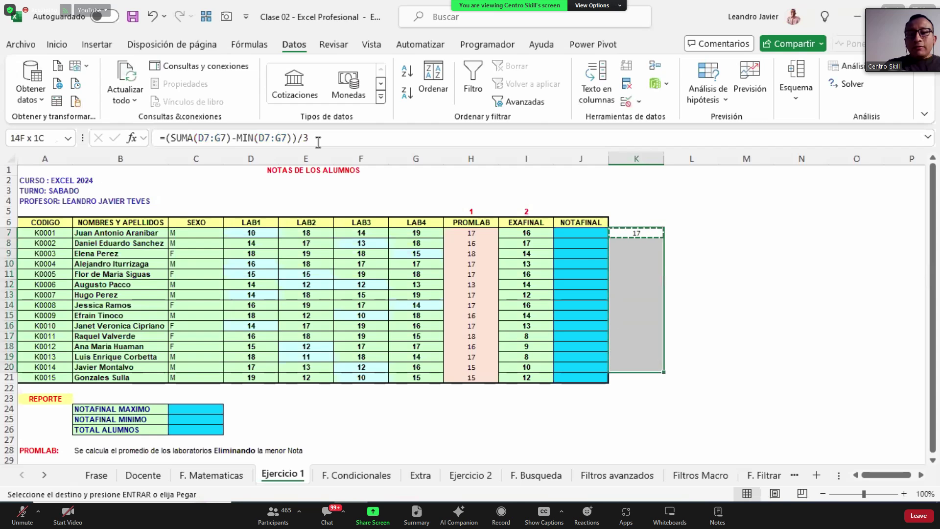
right_click(635, 248)
click(705, 93)
drag(473, 234, 488, 371)
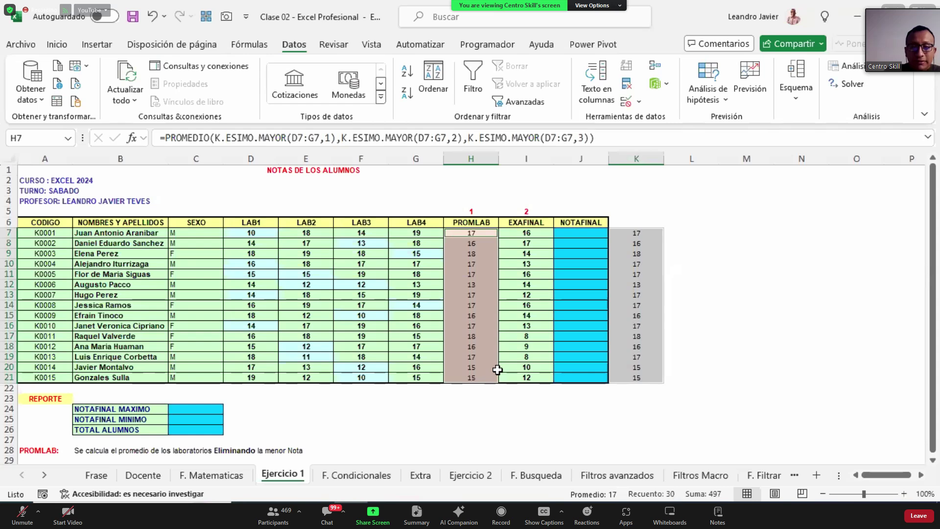
drag(631, 234, 646, 383)
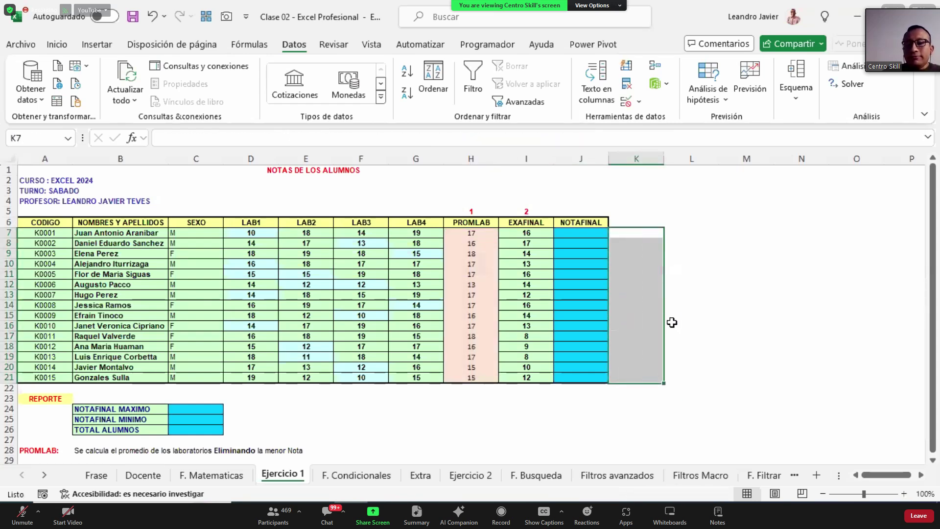
key(Delete)
click(586, 237)
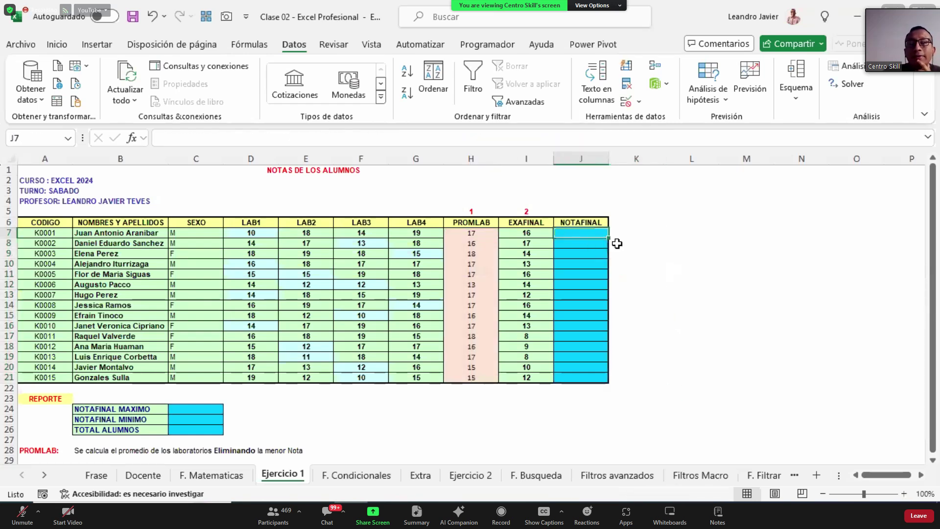
click(472, 232)
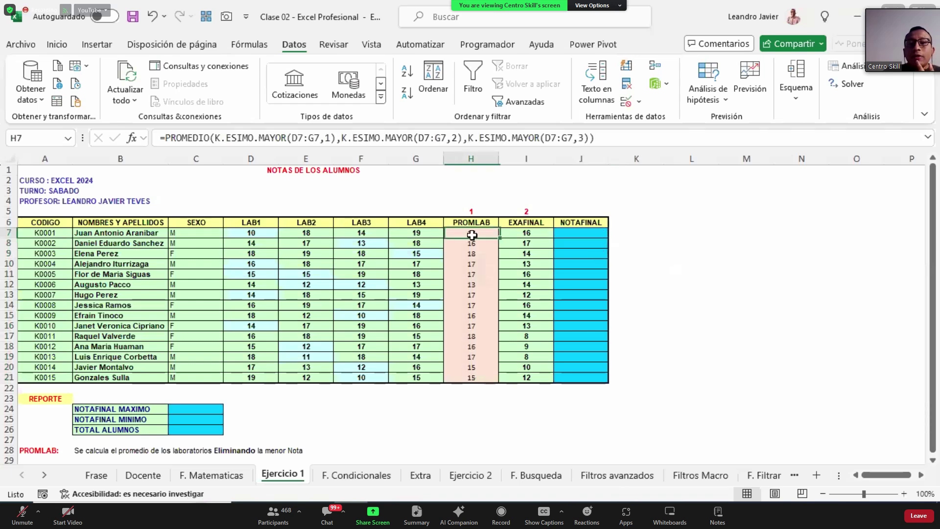
click(475, 212)
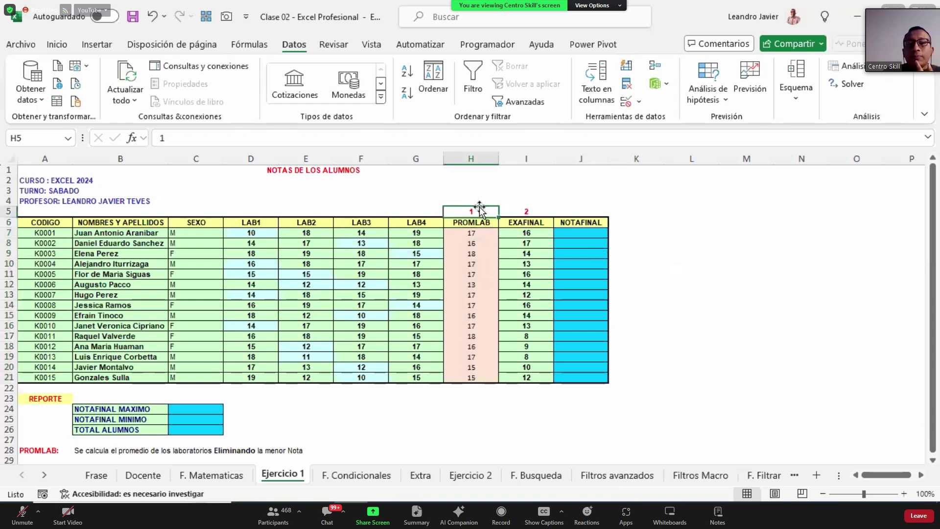
click(539, 233)
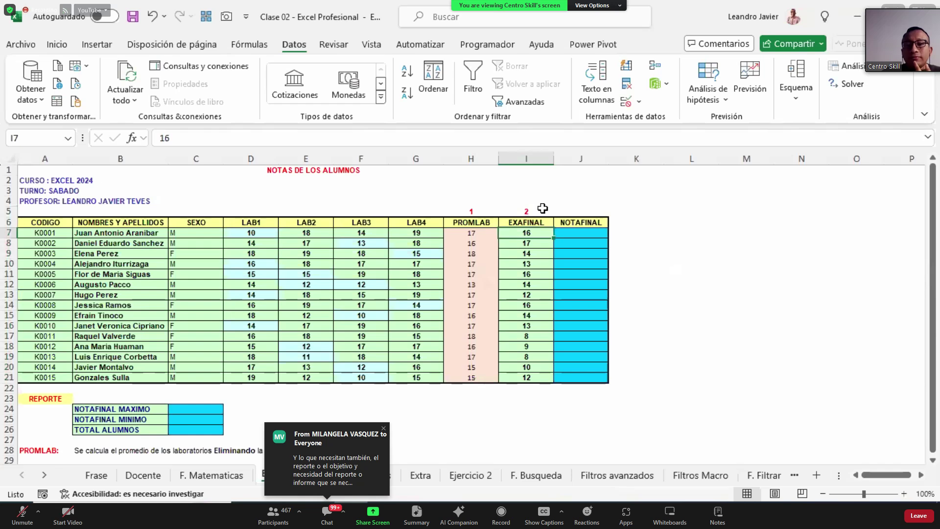
click(543, 209)
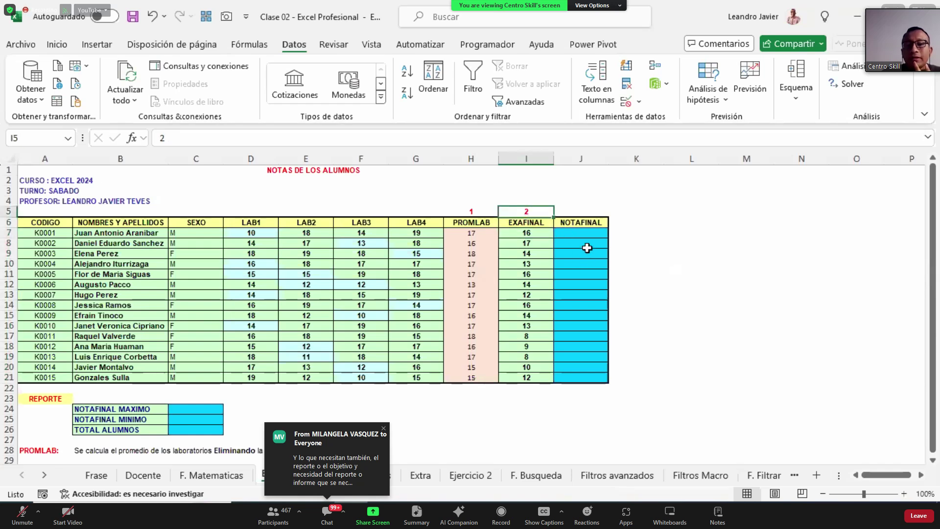
click(581, 232)
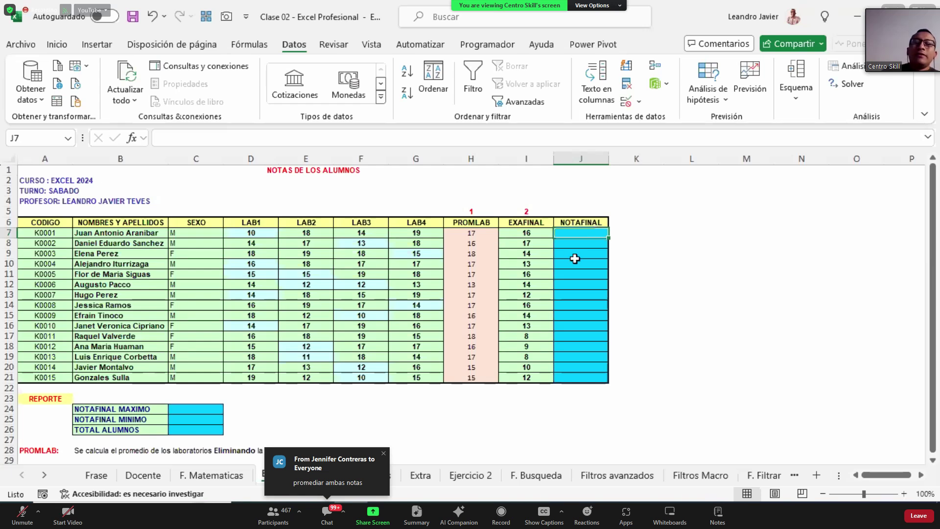
click(477, 235)
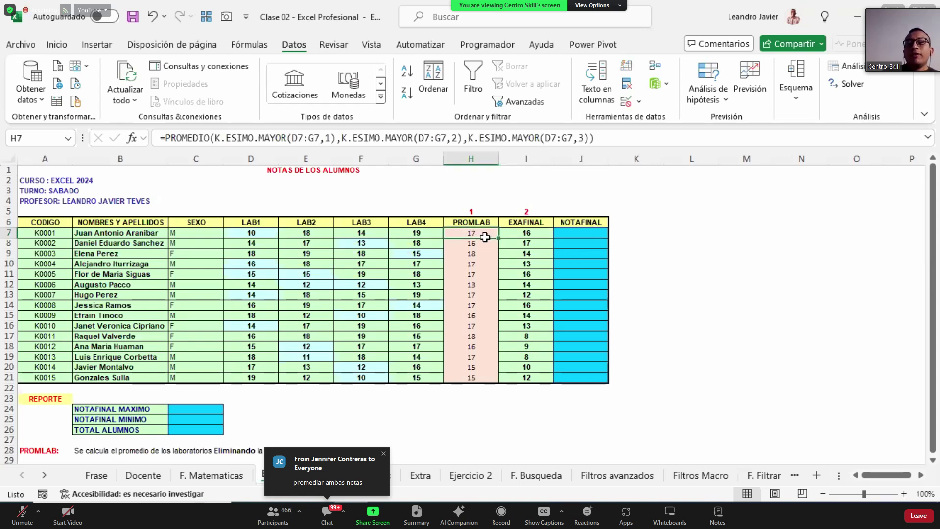
click(542, 234)
click(586, 234)
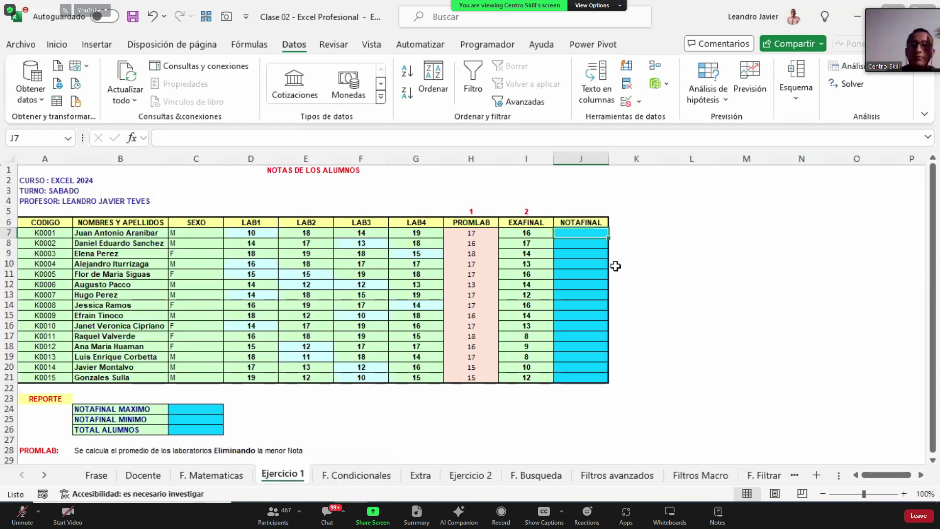
text(=)
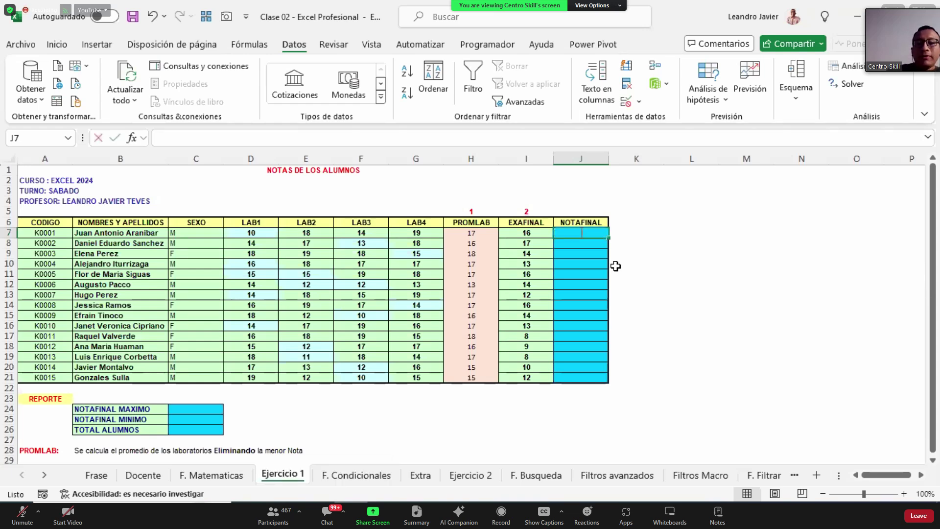
text(()
Build the weighted sum (H7*$H$5+I7*$I$5) in J7.
key(Left)
key(Left)
text(*)
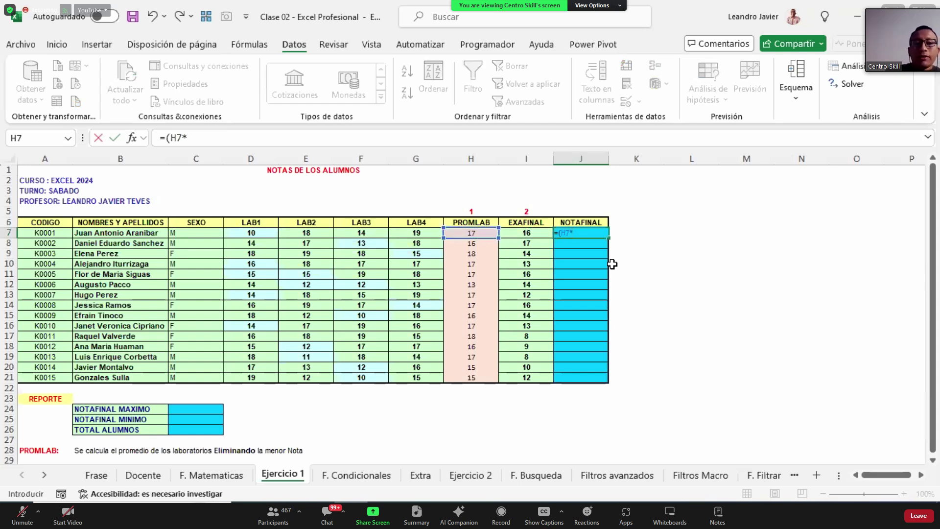
click(484, 212)
key(F4)
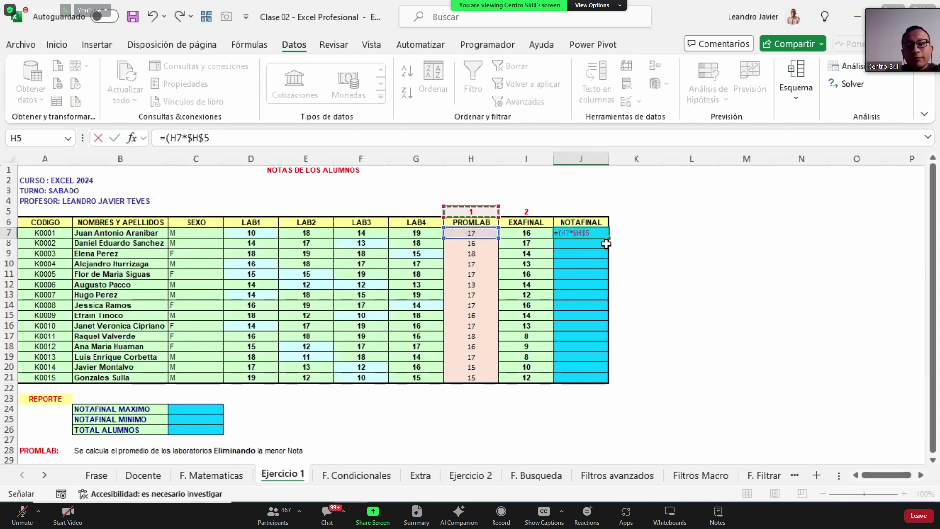
text(+)
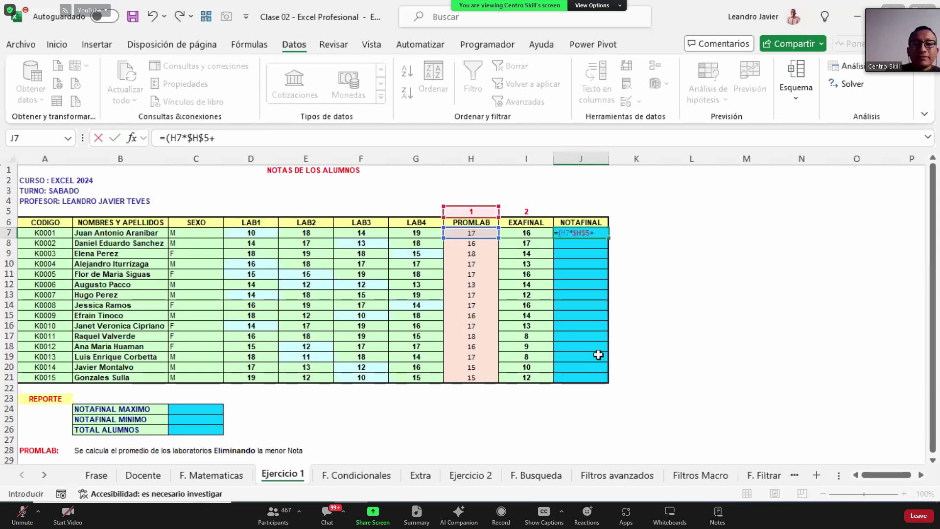
click(539, 234)
text(*)
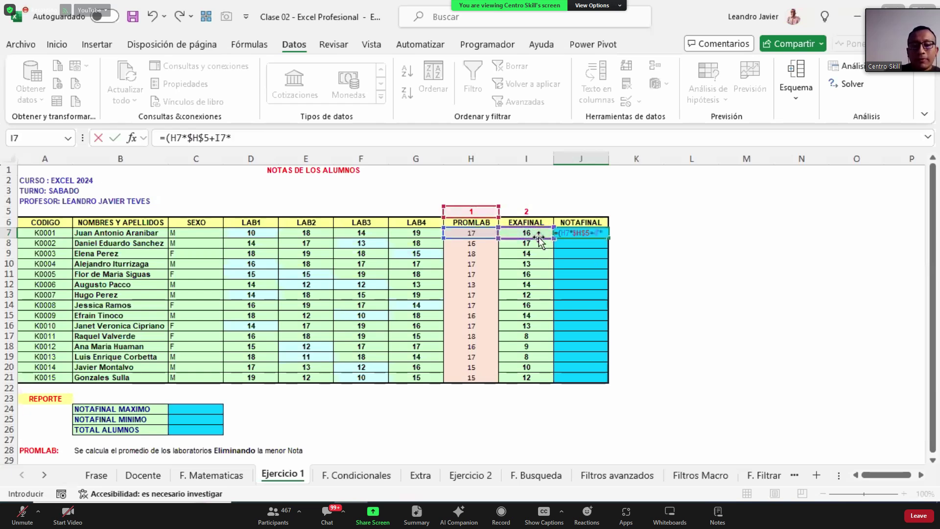
click(530, 211)
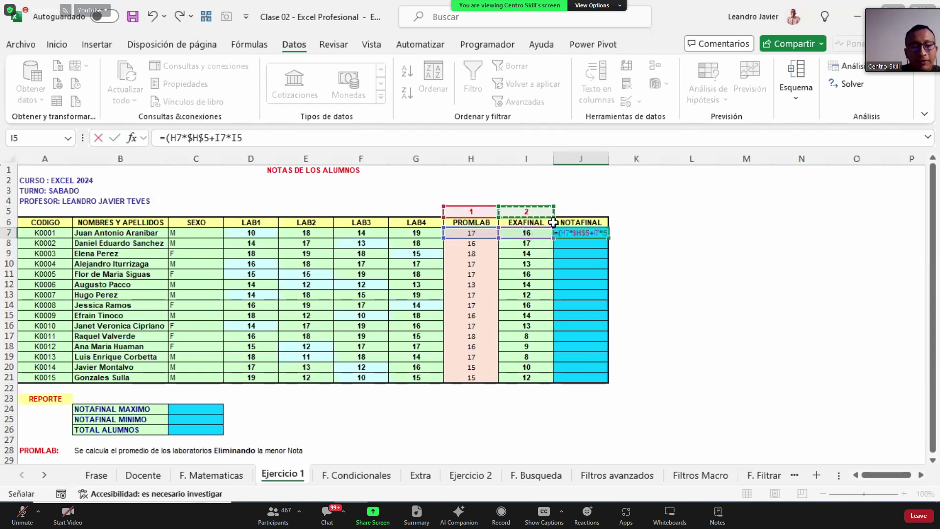
key(F4)
text())
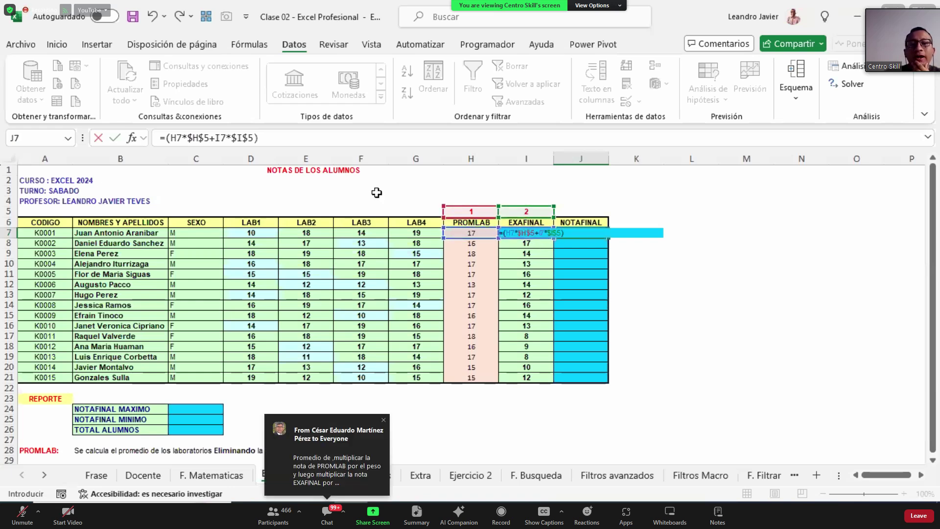
Divide it by SUMA($H$5:$I$5) and commit the NOTAFINAL formula.
click(292, 139)
text(/SUMA()
drag(471, 211, 544, 215)
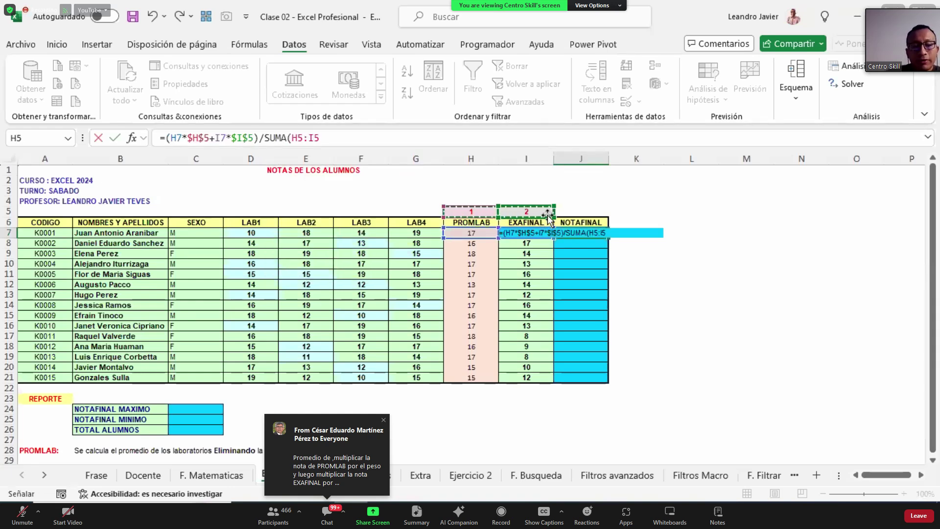
key(F4)
key(ctrl+Return)
Paste the NOTAFINAL formula into J7:J21 for all students.
key(ctrl+c)
key(Left)
key(ctrl+Down)
key(Right)
key(ctrl+shift+Up)
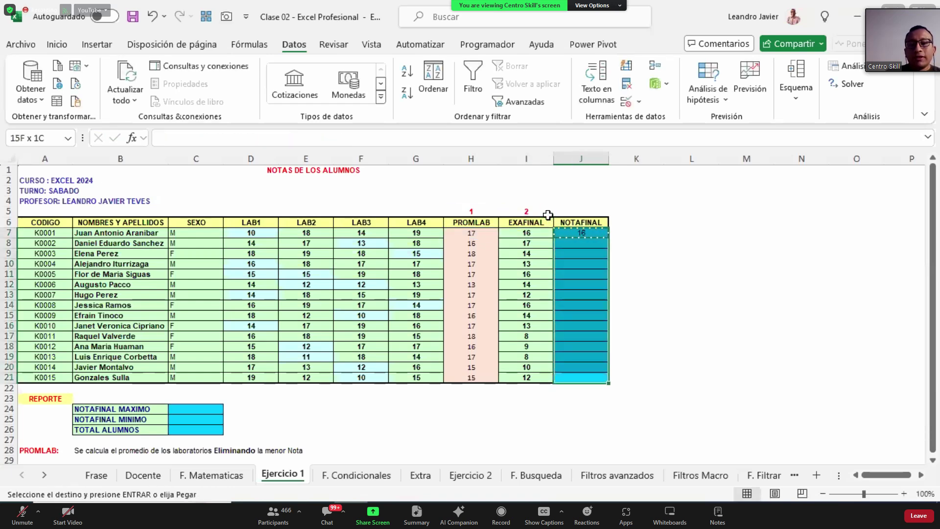
right_click(588, 273)
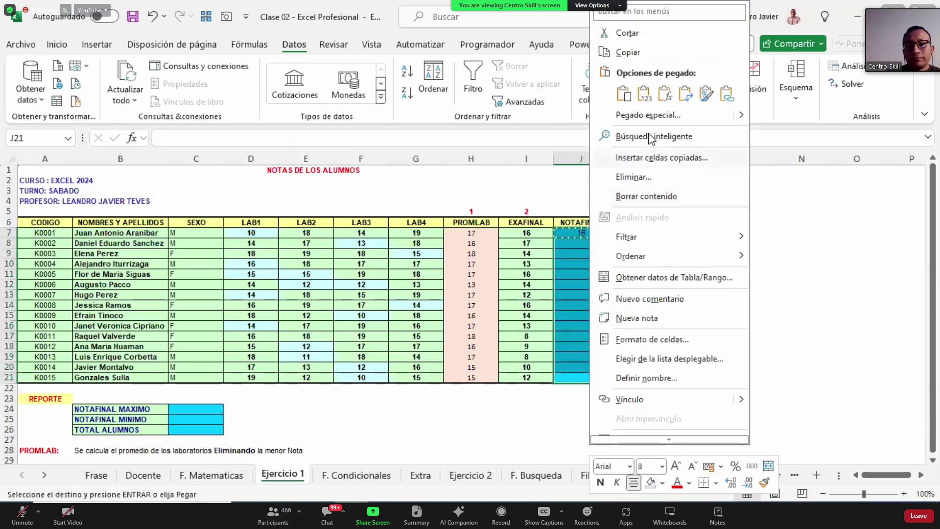
click(665, 93)
click(623, 230)
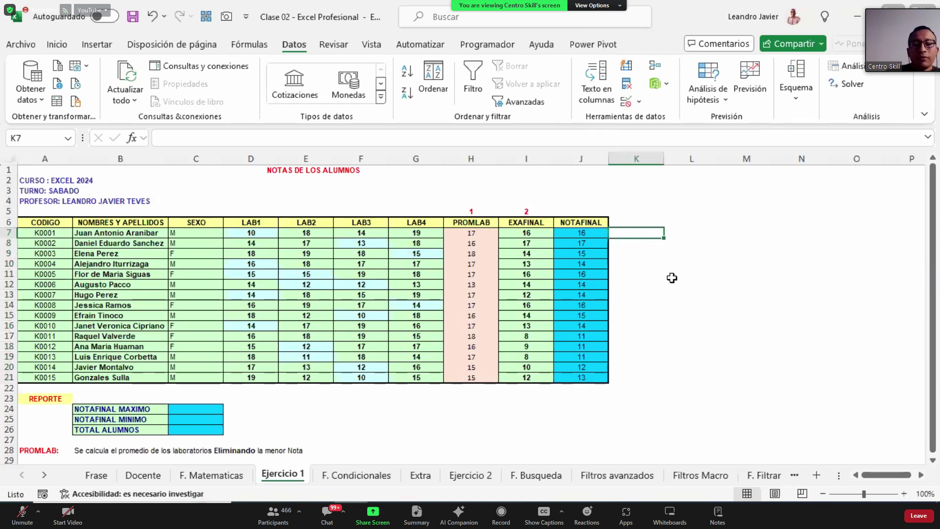
In K7 enter =SUMAPRODUCTO(H7:I7,$H$5:$I$5)/SUMA($H$5:$I$5).
text(=SUM)
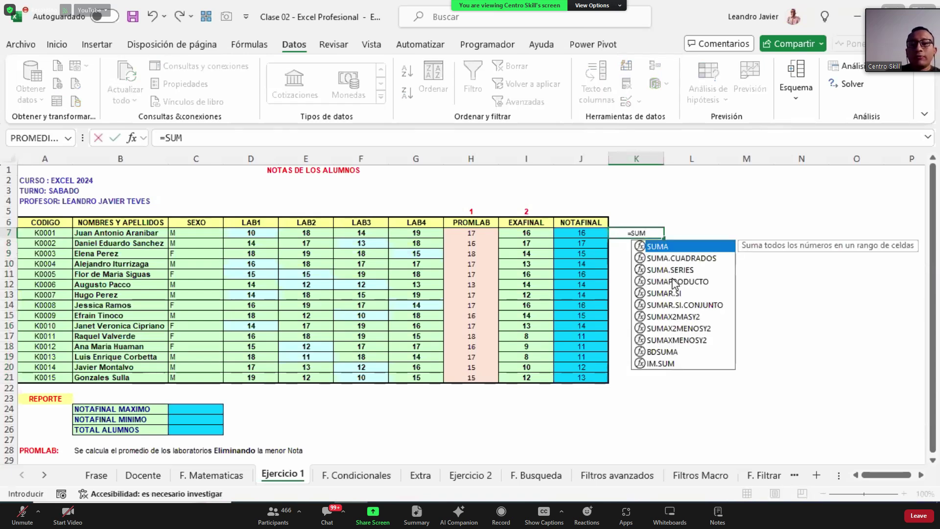
click(675, 282)
double_click(675, 282)
click(485, 234)
drag(485, 233, 529, 211)
text(,)
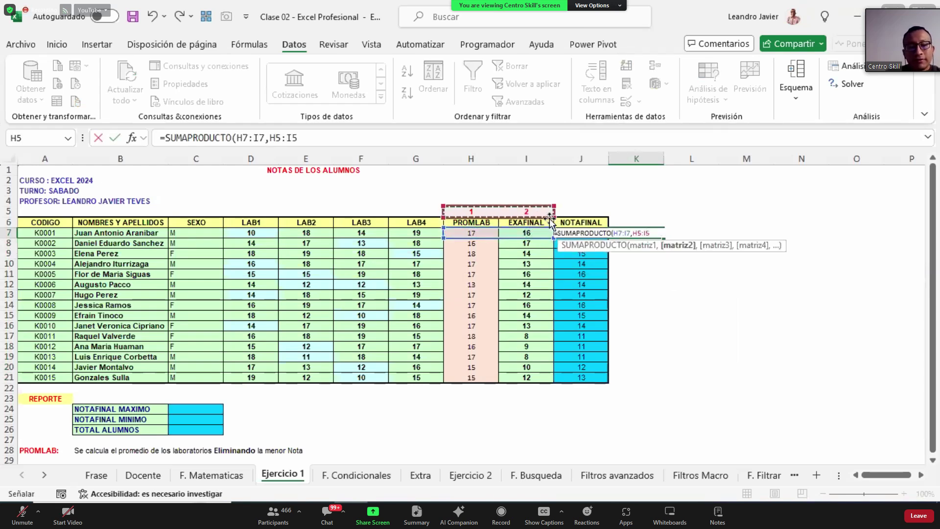
key(F4)
text()/SUMA()
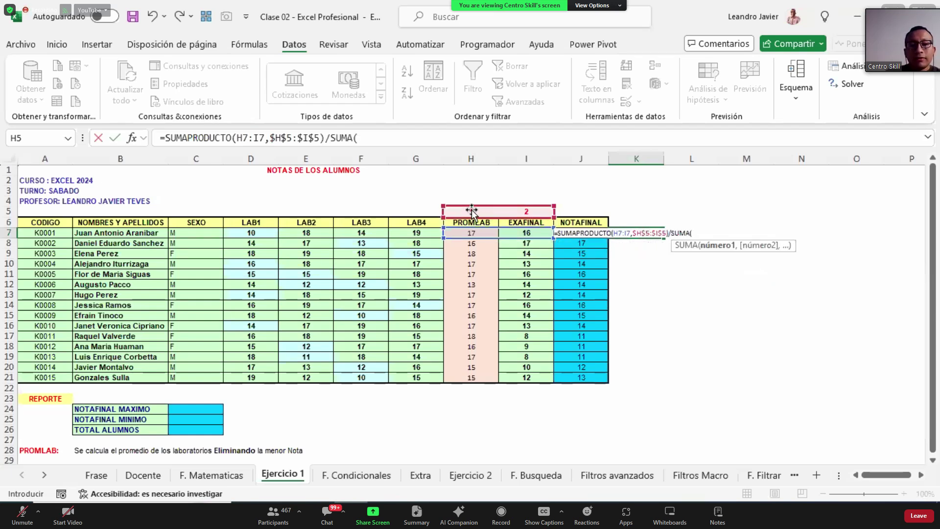
drag(475, 209, 519, 210)
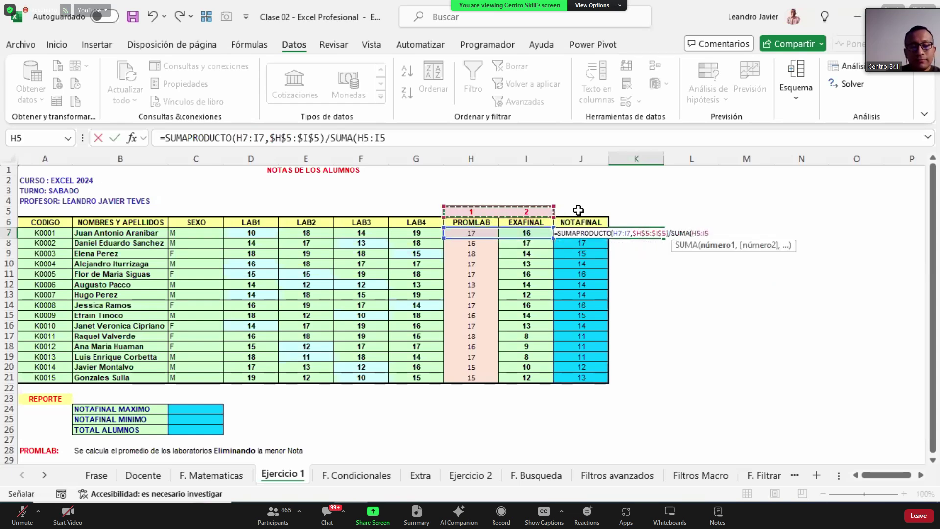
key(F4)
key(Return)
Fill K7:K21 with it and compare K7's formula against NOTAFINAL's in J7.
key(Up)
key(ctrl+c)
key(shift+Down)
key(shift+Down)
key(shift+Down)
key(shift+Down)
key(shift+Down)
key(shift+Down)
key(shift+Down)
key(shift+Down)
key(shift+Down)
key(shift+Down)
key(shift+Down)
key(shift+Down)
key(shift+Down)
key(shift+Down)
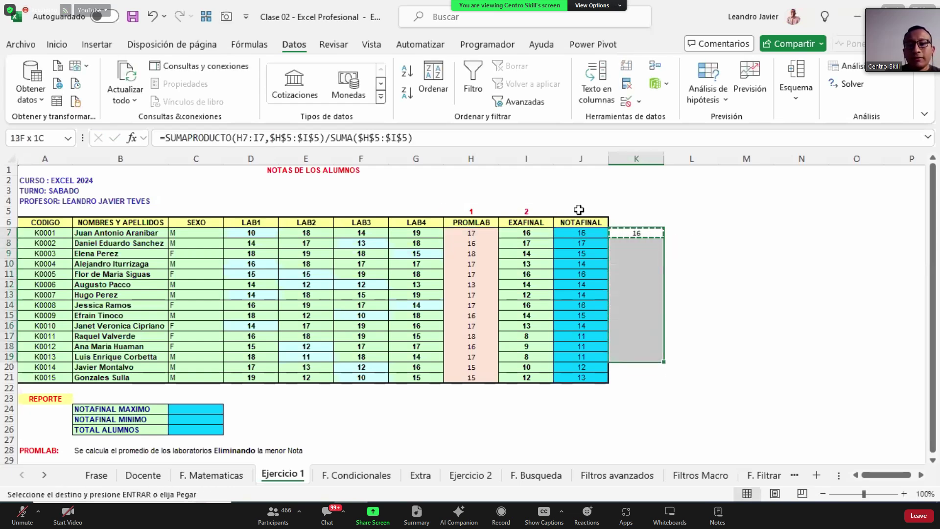
right_click(646, 298)
click(722, 96)
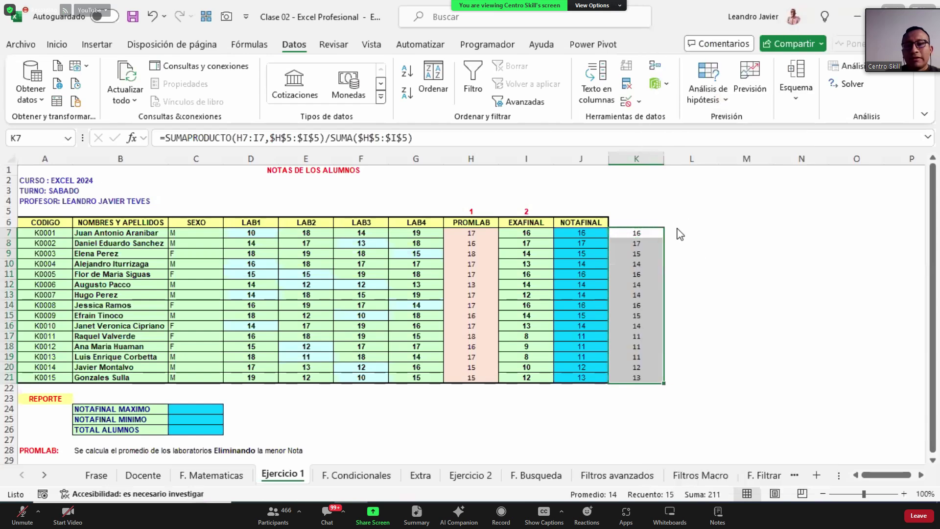
click(635, 210)
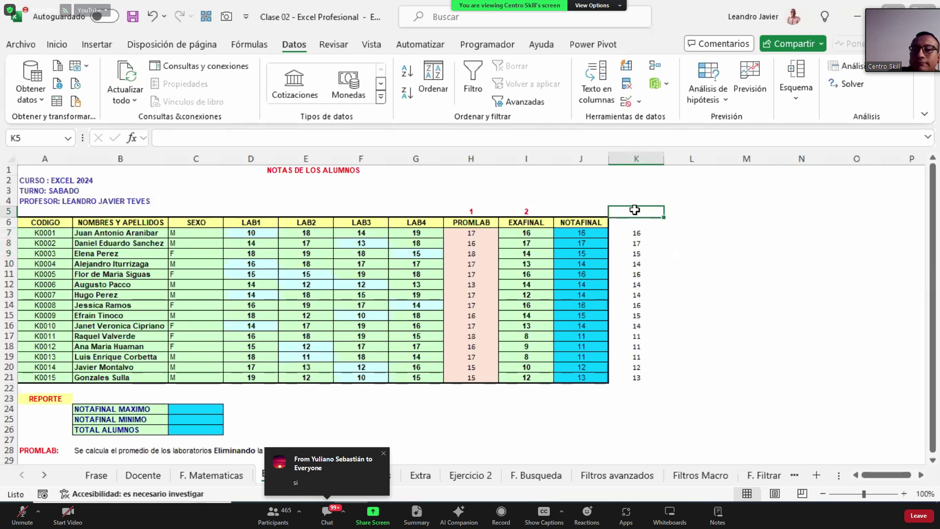
click(602, 233)
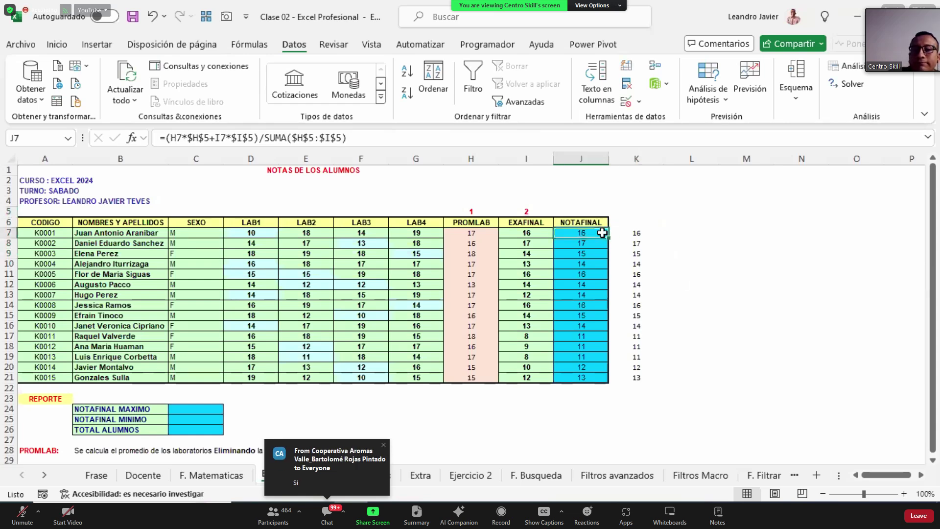
click(627, 234)
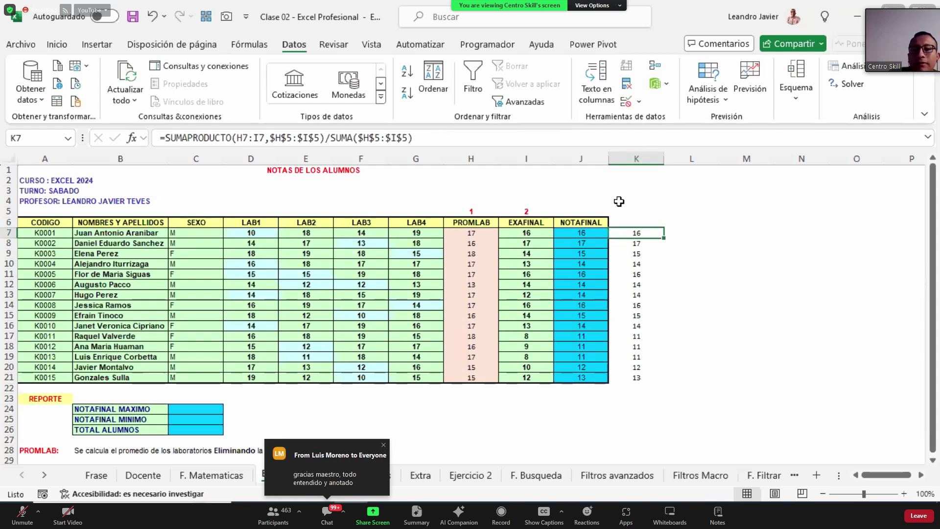
Clear column K and start K7 as SUMAPRODUCTO(H7:I7,$H$5:$I$5) with absolute weights.
drag(641, 232, 661, 373)
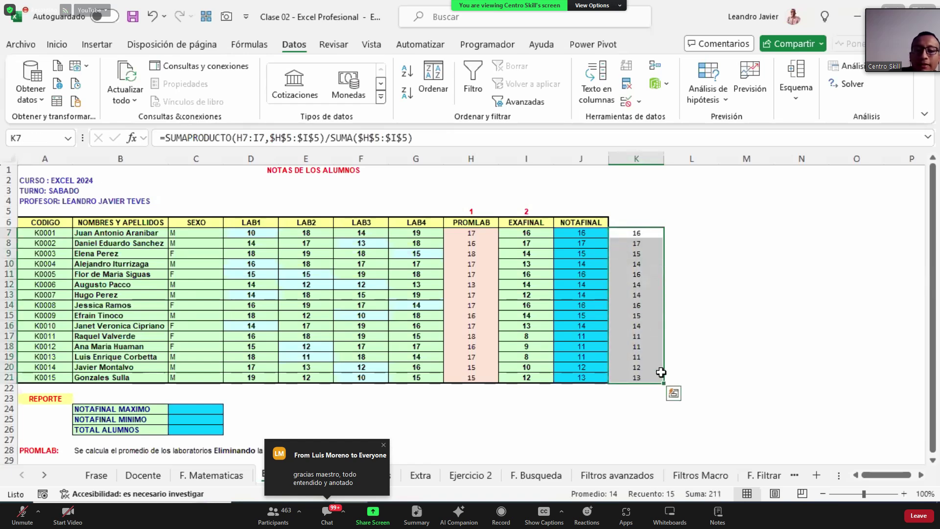
text(1)
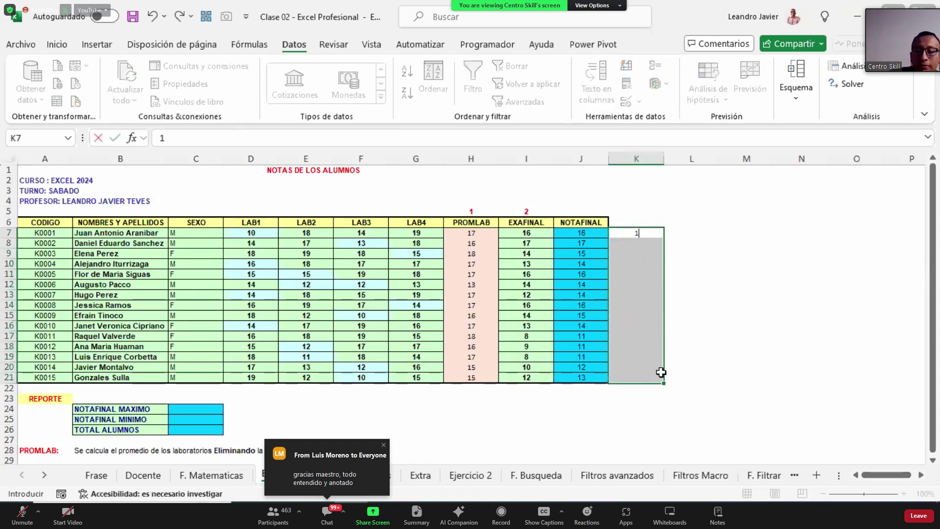
key(Return)
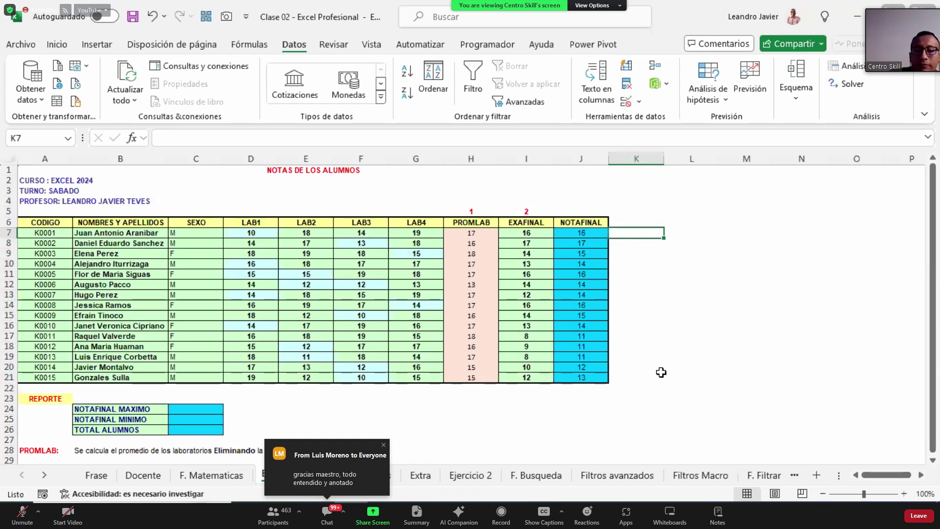
text(=SUMA)
key(Down)
key(Down)
key(Down)
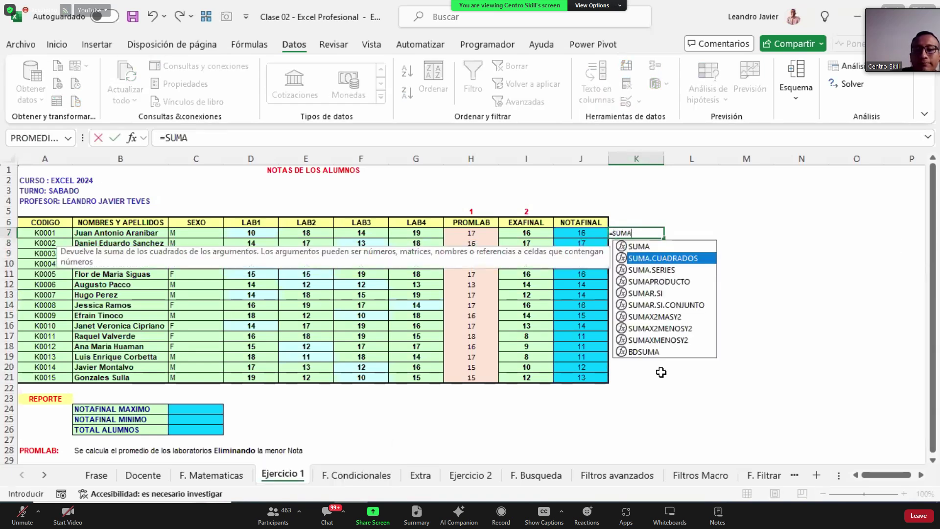
key(Tab)
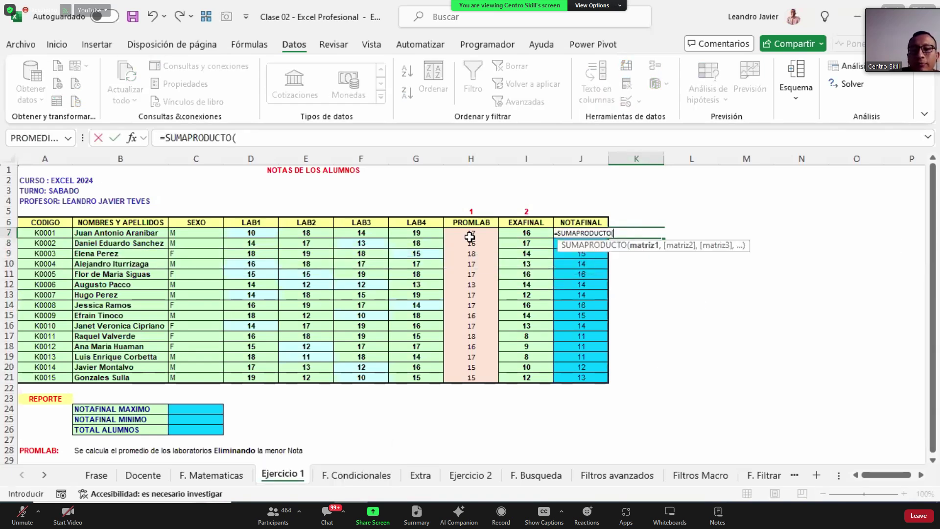
drag(470, 233, 515, 237)
text(,)
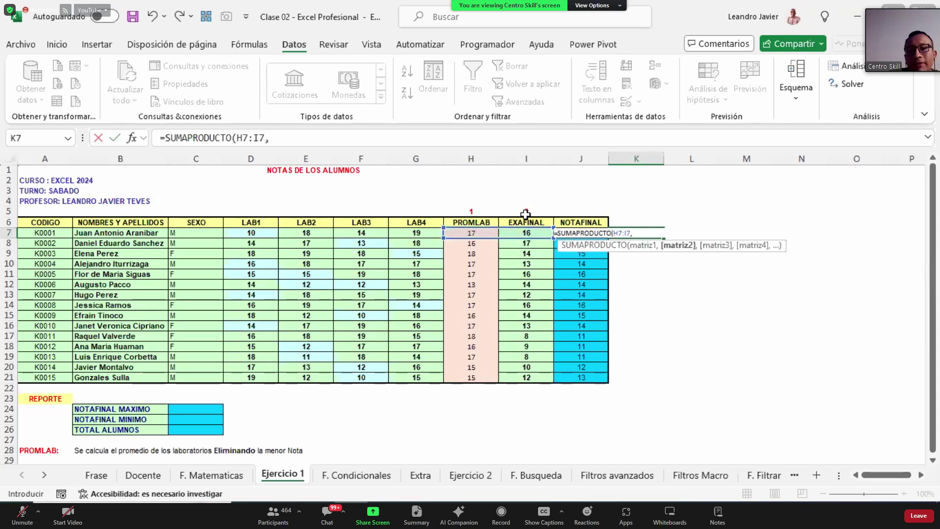
drag(470, 211, 527, 211)
key(F5)
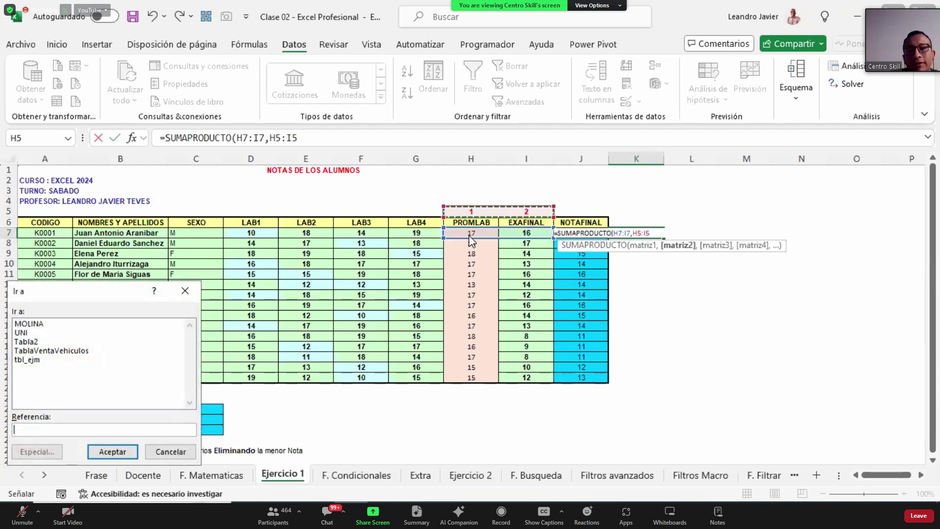
key(Escape)
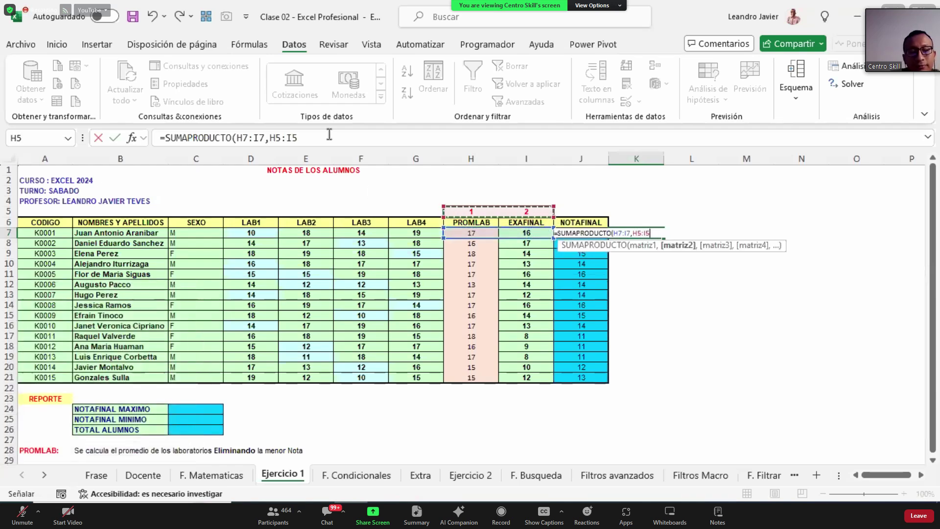
key(F4)
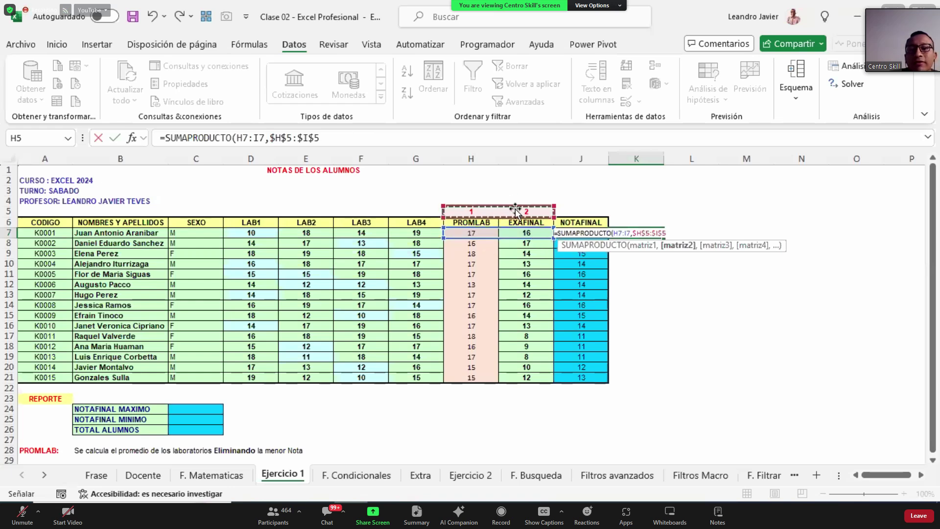
Divide by SUMA($H$5:$I$5) and commit the weighted-grade formula in K7.
text(/SUMA()
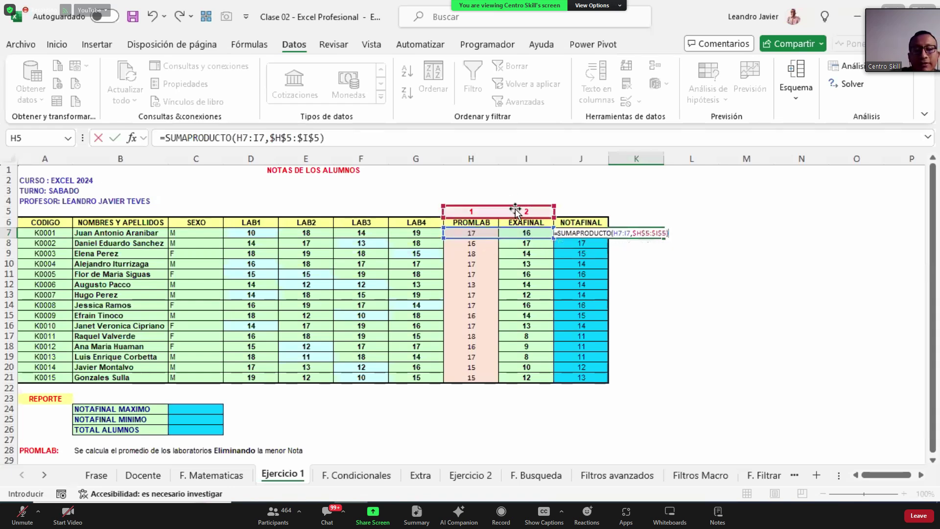
click(473, 212)
drag(475, 213, 520, 210)
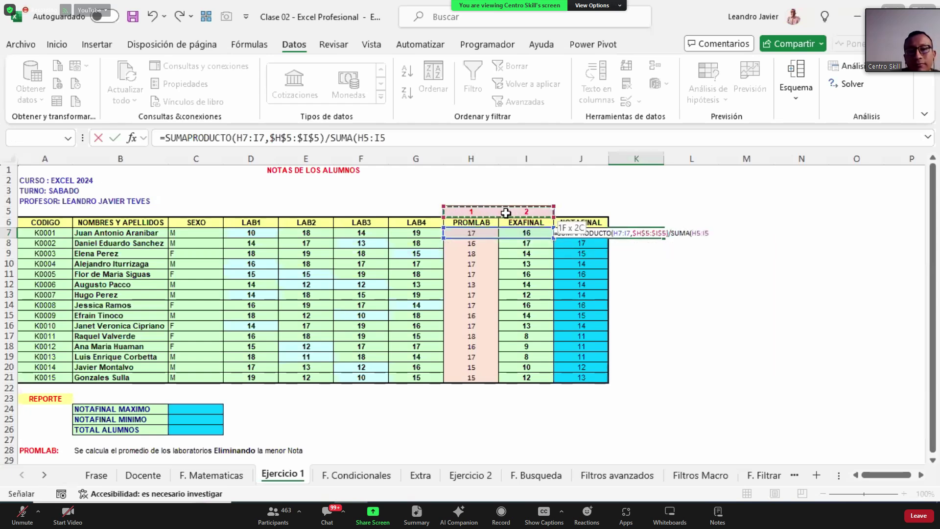
key(F4)
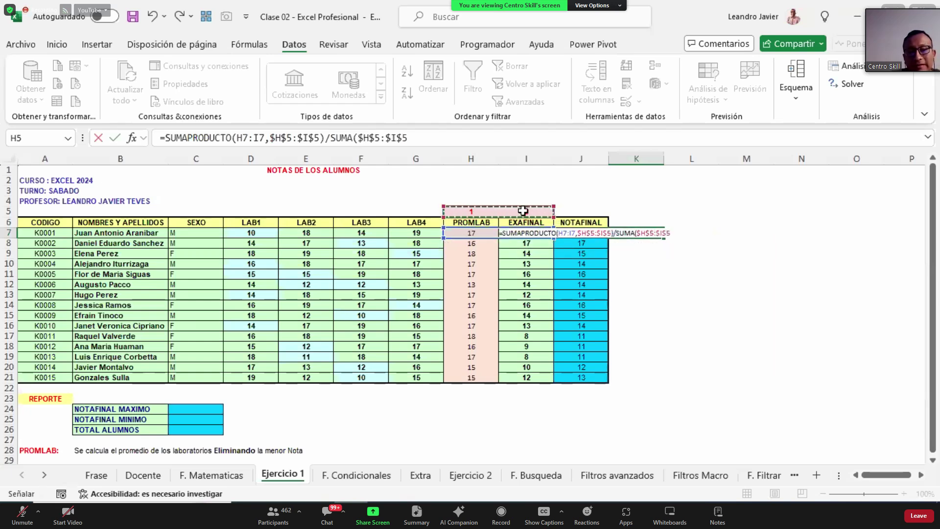
key(ctrl+Return)
Copy the K7 formula down through K7:K21.
key(ctrl+c)
key(Left)
key(ctrl+Down)
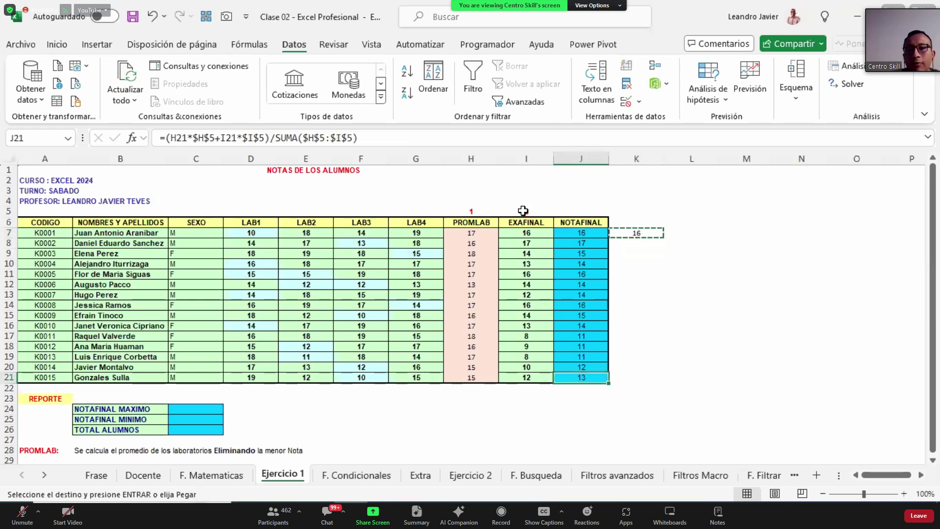
key(Right)
key(ctrl+shift+Up)
key(ctrl+v)
key(ctrl+Up)
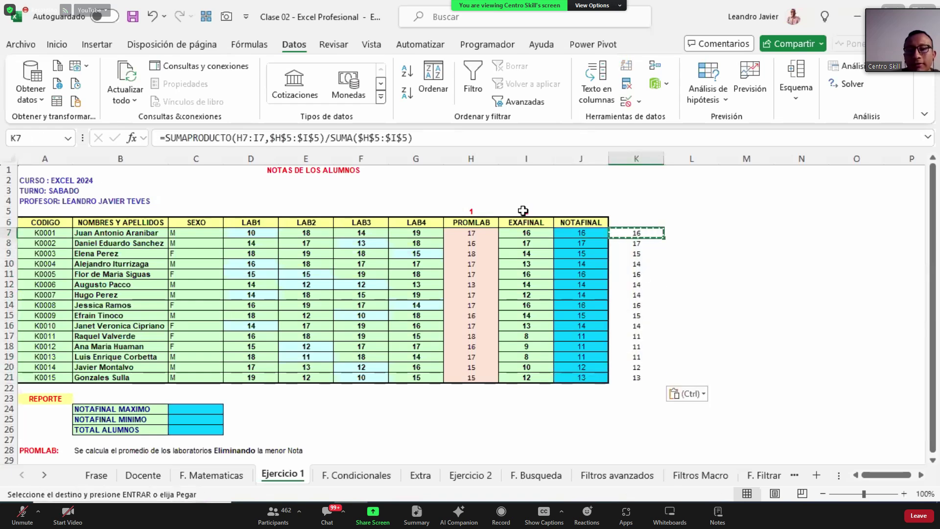
Inspect the copied formulas in K7 through K9 without changing them.
key(F2)
key(Escape)
key(F2)
key(Escape)
key(Down)
key(F2)
key(Escape)
key(Down)
key(F2)
key(Escape)
key(Up)
key(Up)
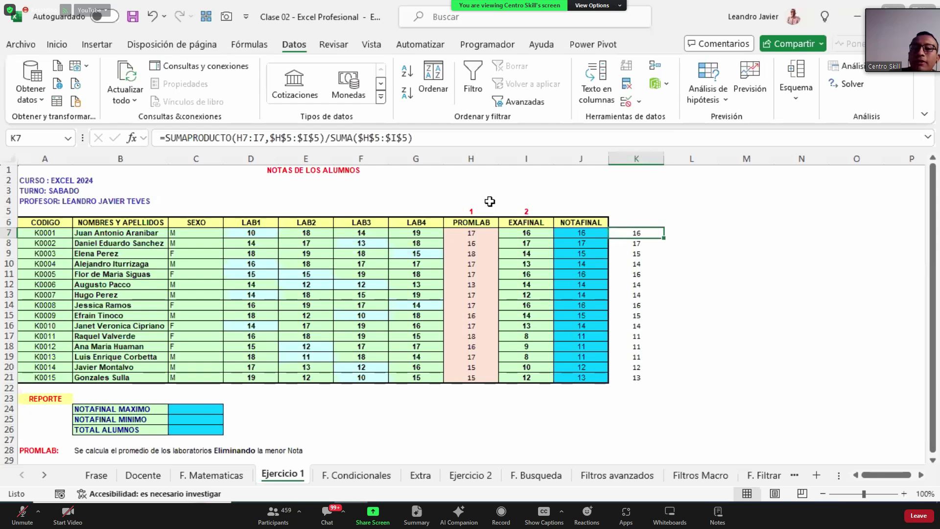
Check the PROMLAB formula in H7 and start a weighting note in L3.
click(472, 234)
click(479, 178)
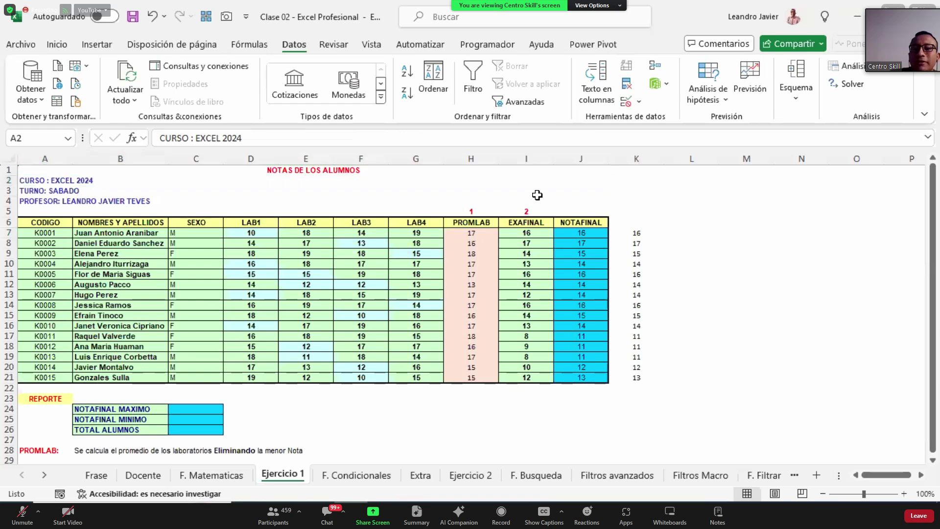
click(714, 190)
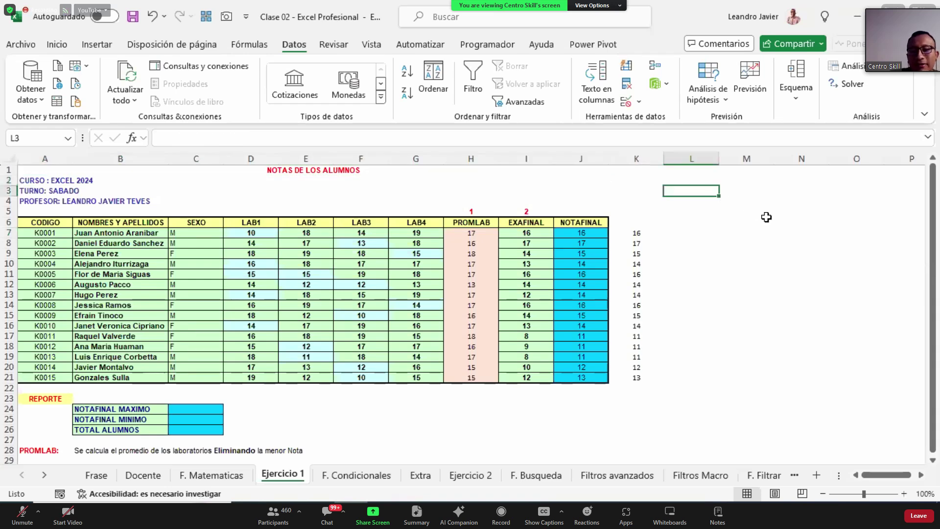
text(pPROMEDI)
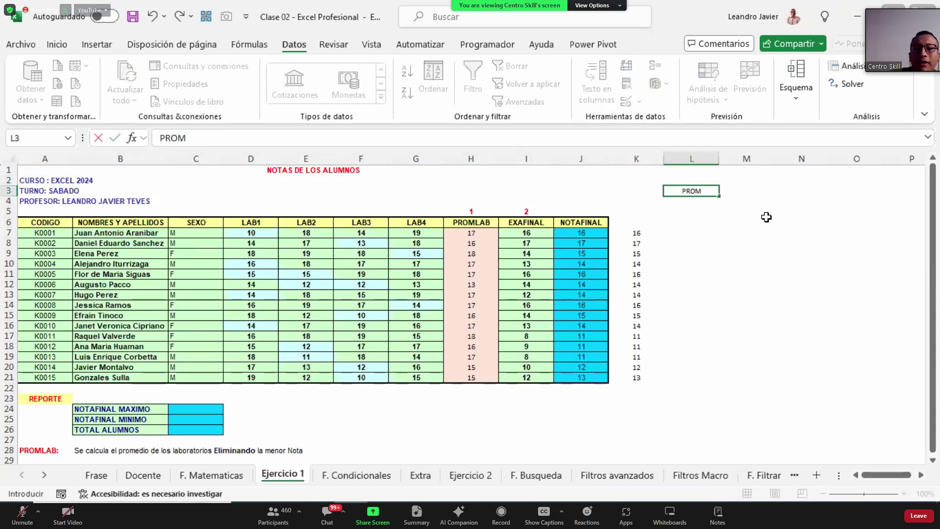
Write the scratch note PROMLABO*1 in L3.
key(BackSpace)
key(BackSpace)
key(BackSpace)
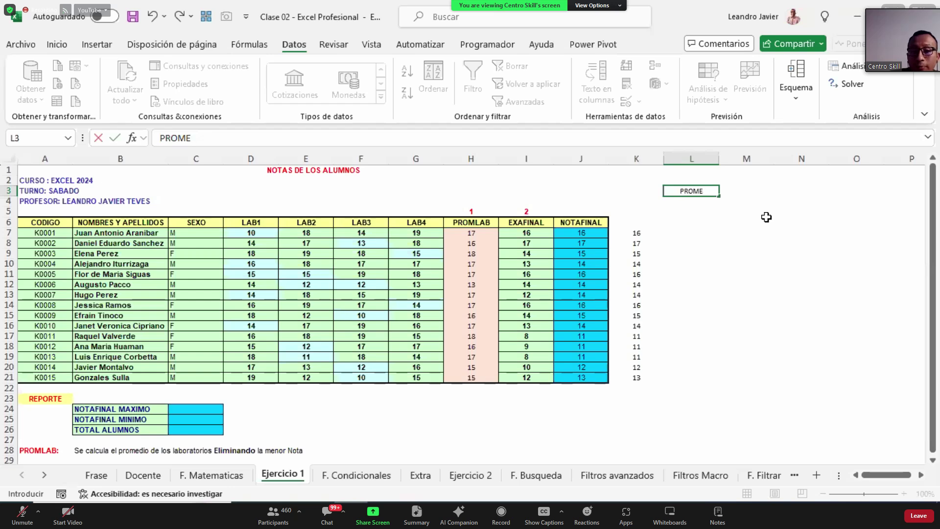
text(LABO)
text(*)
text(PE)
key(BackSpace)
key(BackSpace)
text(1)
key(Tab)
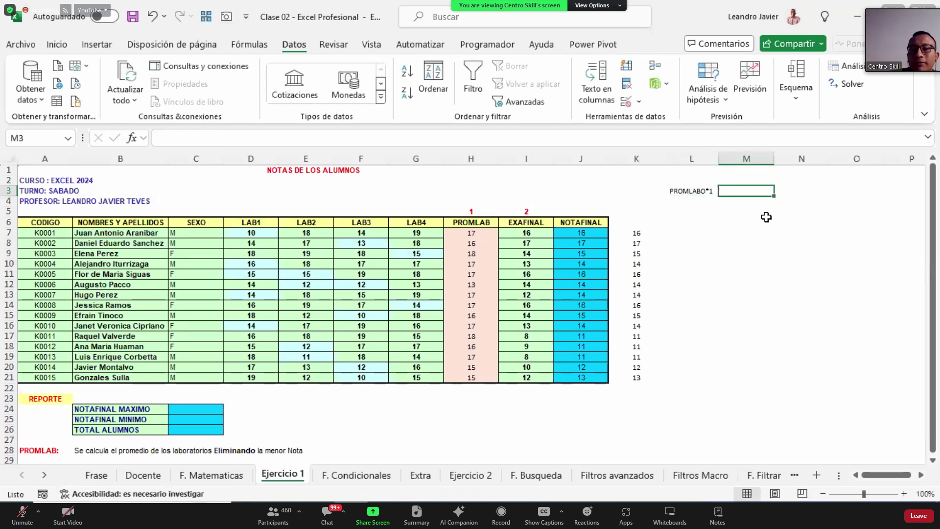
Write the scratch note EXAFINAL*2 as plain text in M3.
text(+)
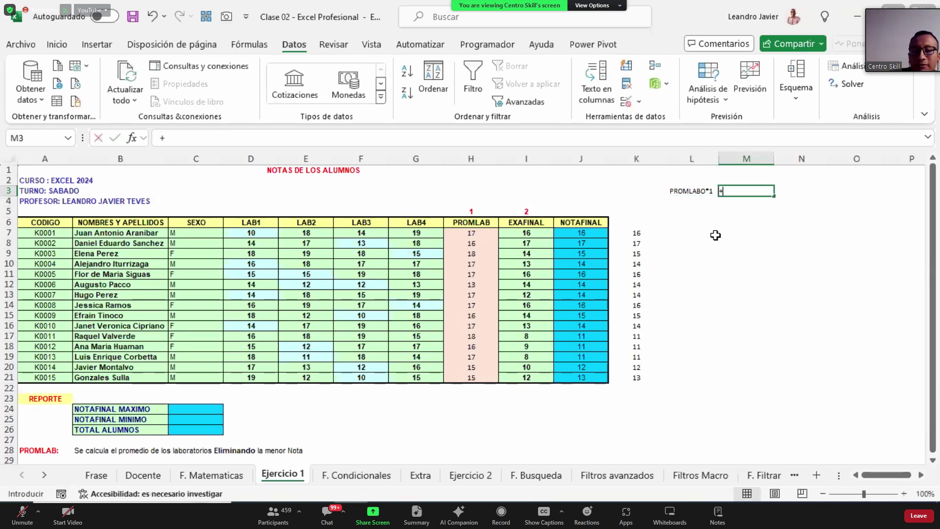
text(E)
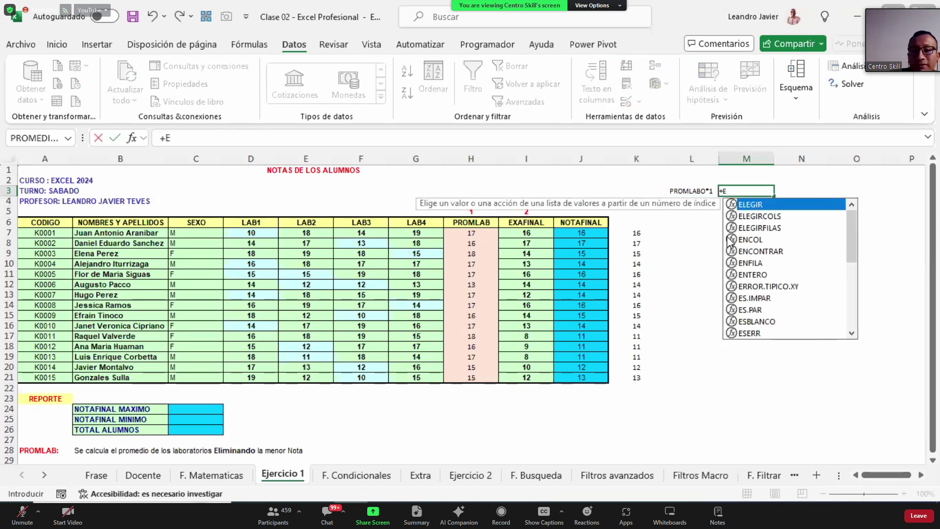
text(XAFINAL*3)
key(Left)
key(Right)
click(269, 145)
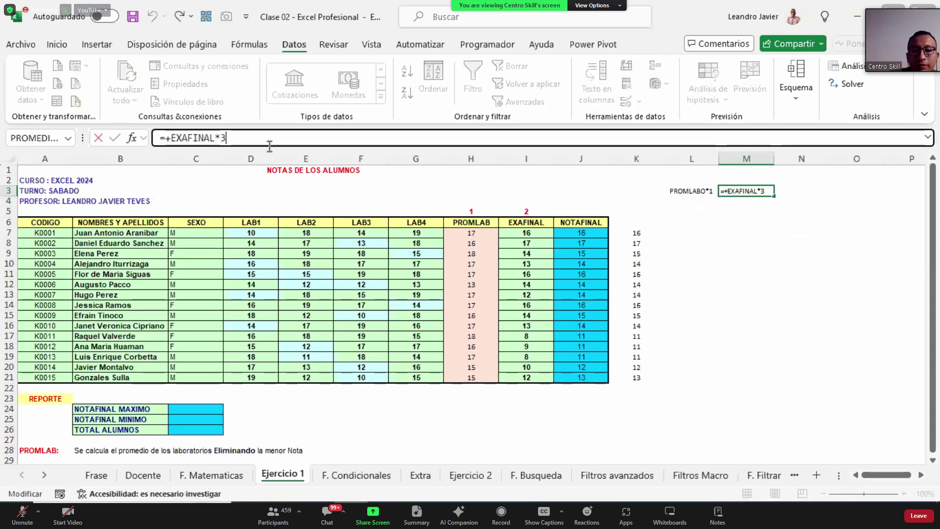
text(/2)
key(BackSpace)
key(BackSpace)
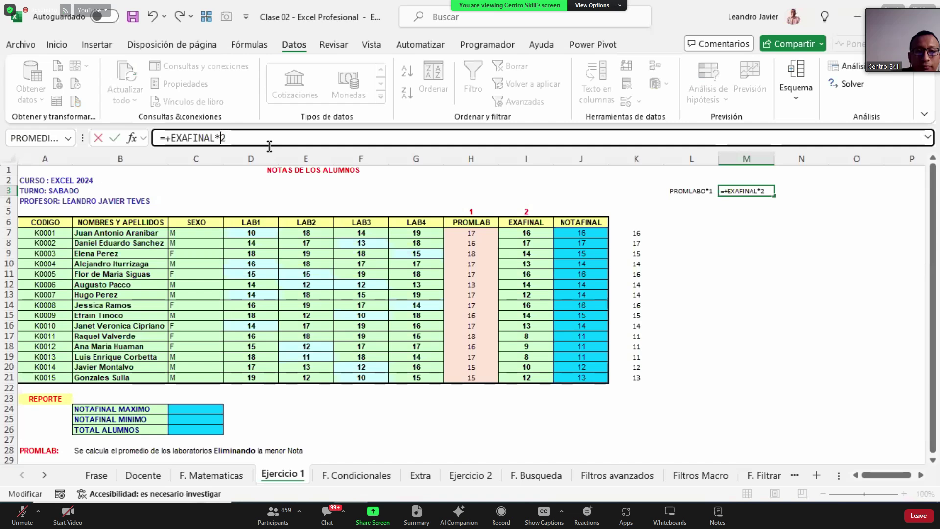
key(BackSpace)
key(BackSpace)
key(Return)
key(Up)
key(Left)
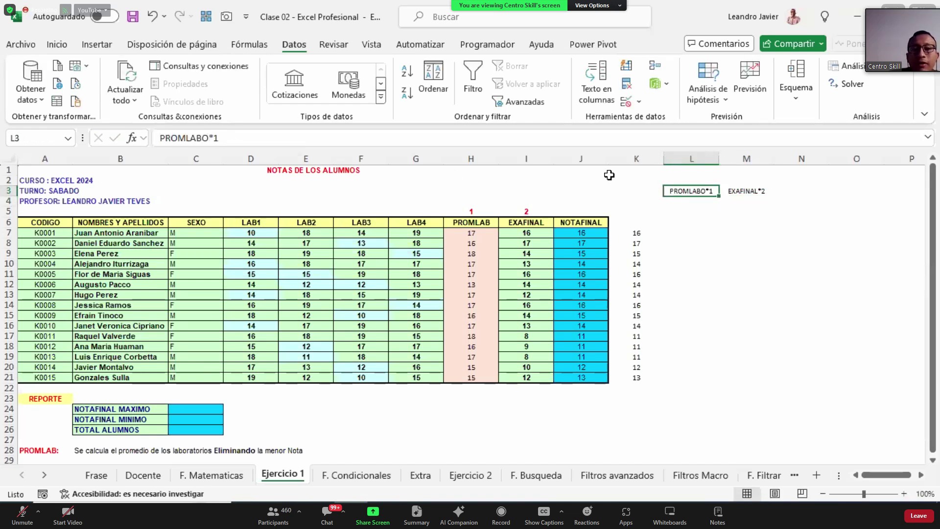
Append a plus to the M3 note, then cut its text so M3 is empty.
click(748, 196)
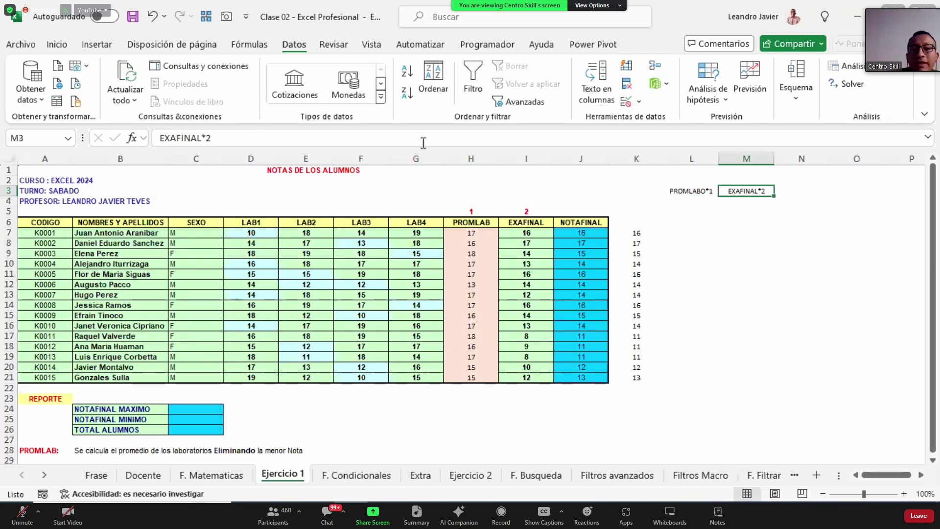
click(320, 136)
text(+)
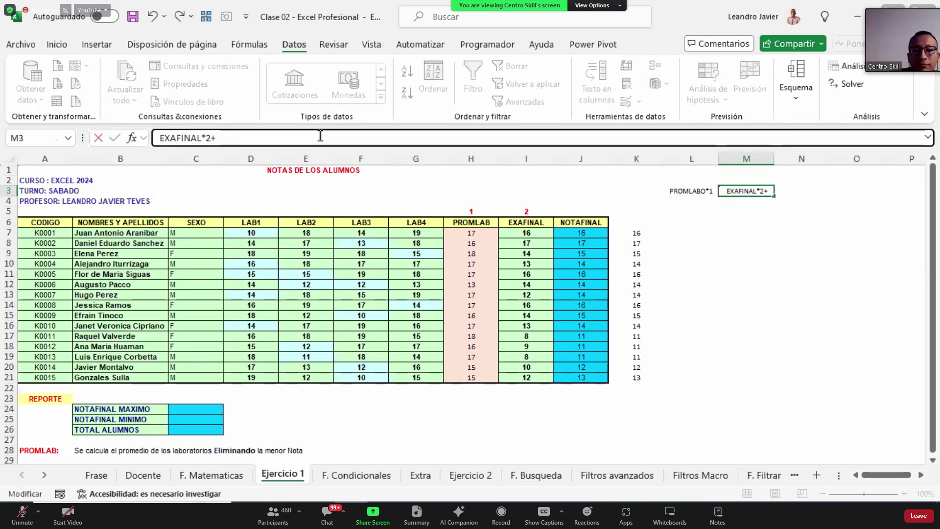
key(Tab)
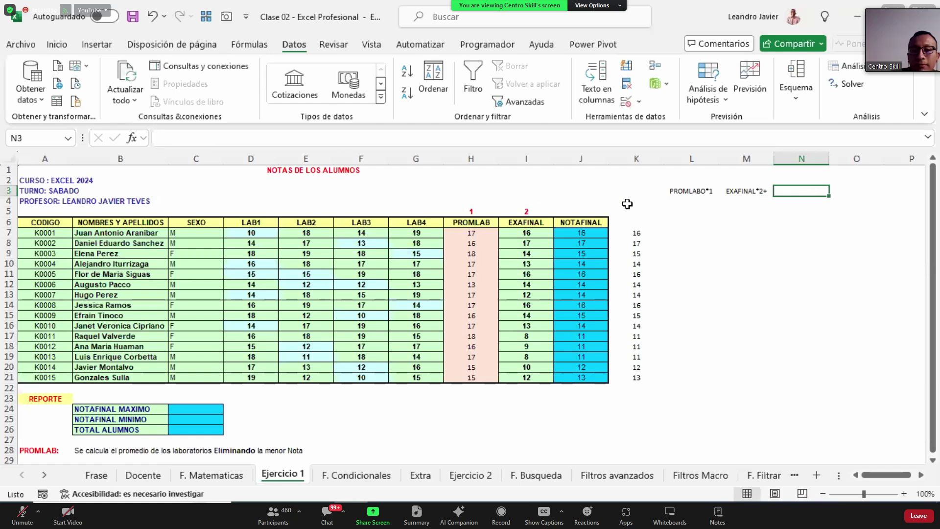
click(704, 192)
click(733, 188)
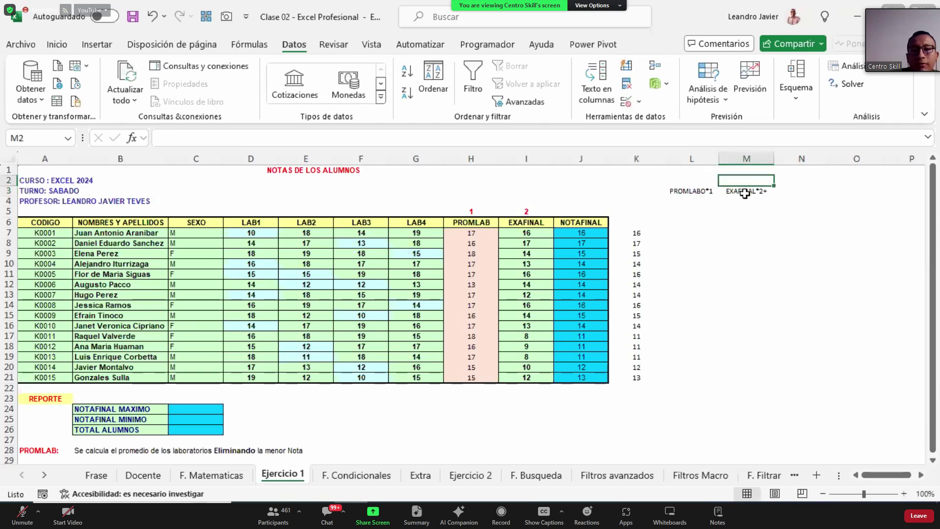
triple_click(255, 138)
key(BackSpace)
key(Tab)
Combine both terms into one L3 note, PROMLABO*1+EXAFINAL*2.
key(Left)
key(Left)
click(393, 137)
key(ctrl+v)
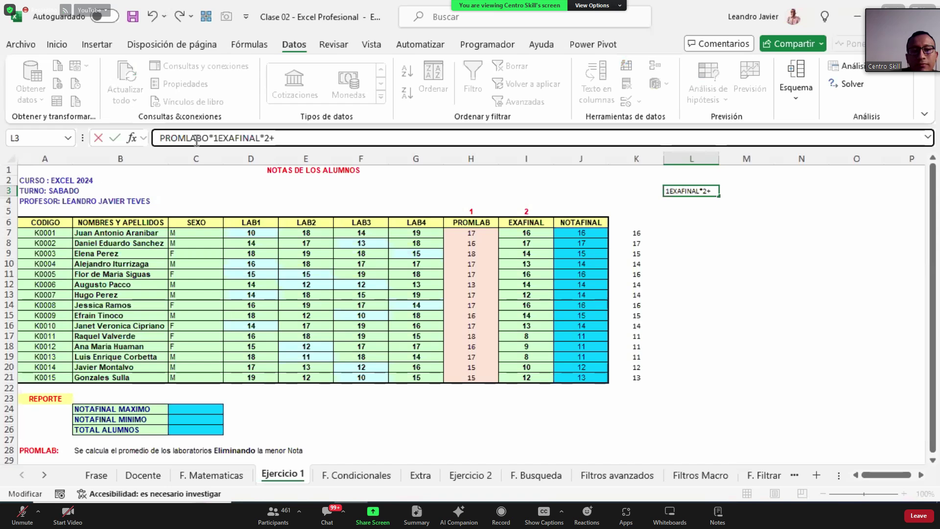
click(220, 139)
text(+)
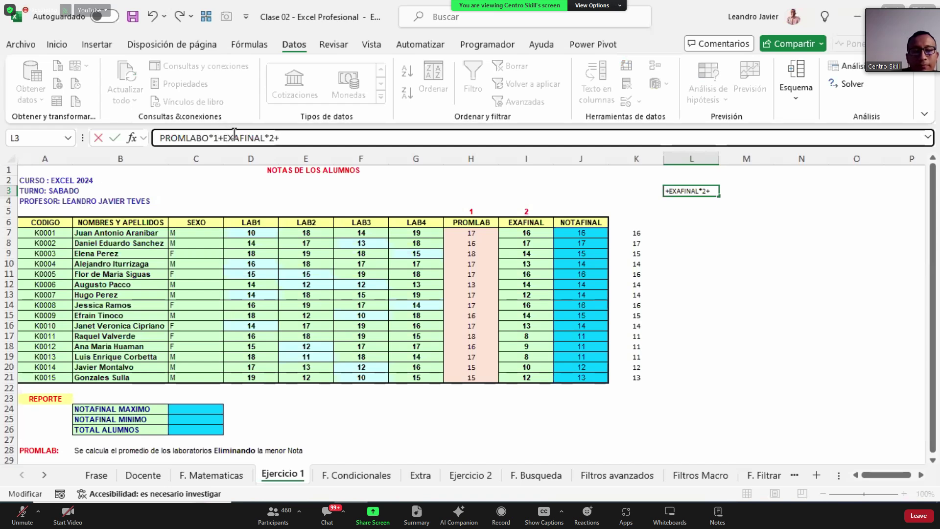
click(301, 133)
key(BackSpace)
key(Return)
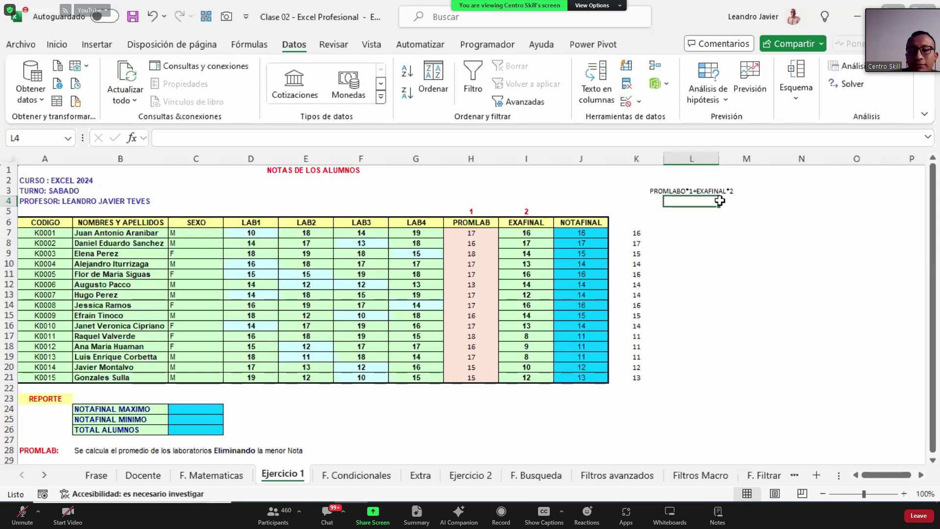
Note the 1/3 and 2/3 weights in L8, then delete the scratch notes in L3:L8.
key(F2)
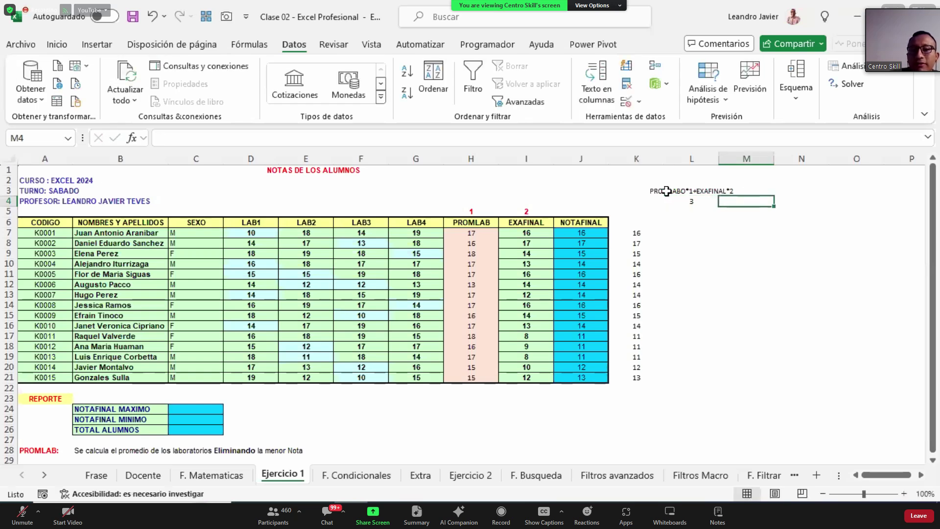
click(698, 192)
click(691, 201)
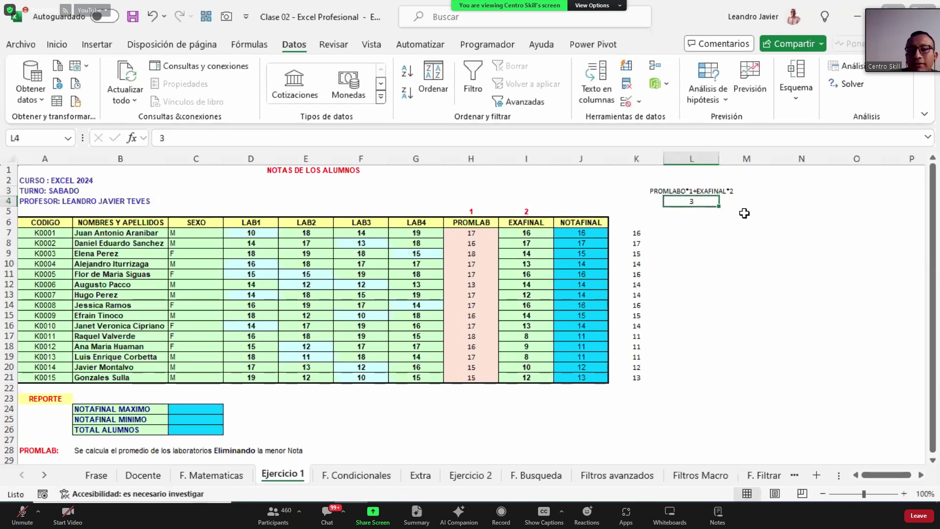
click(718, 245)
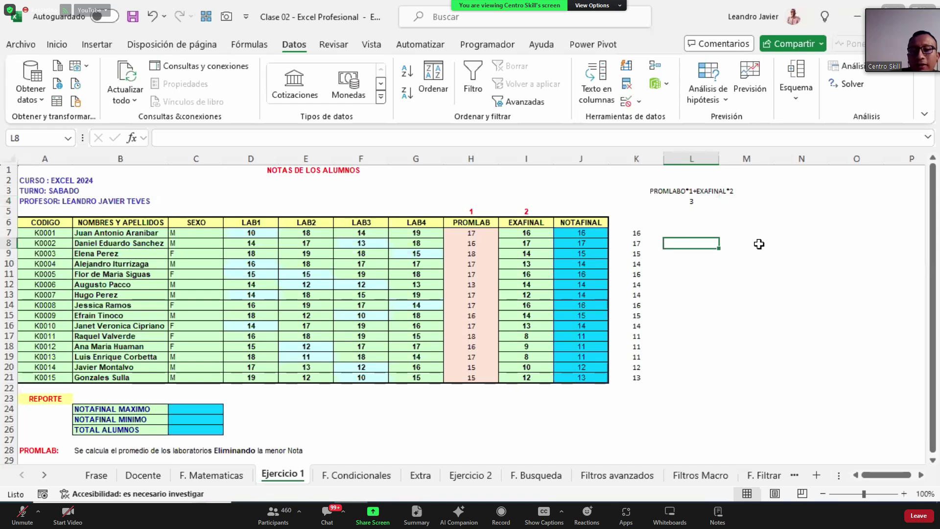
text(PROMLABO*1+EXAFINAL*2)
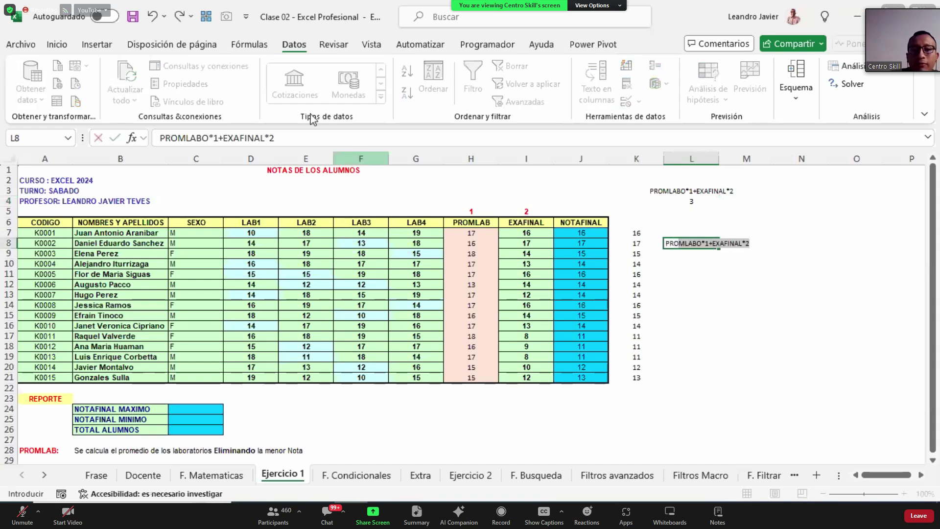
click(219, 139)
text(/3)
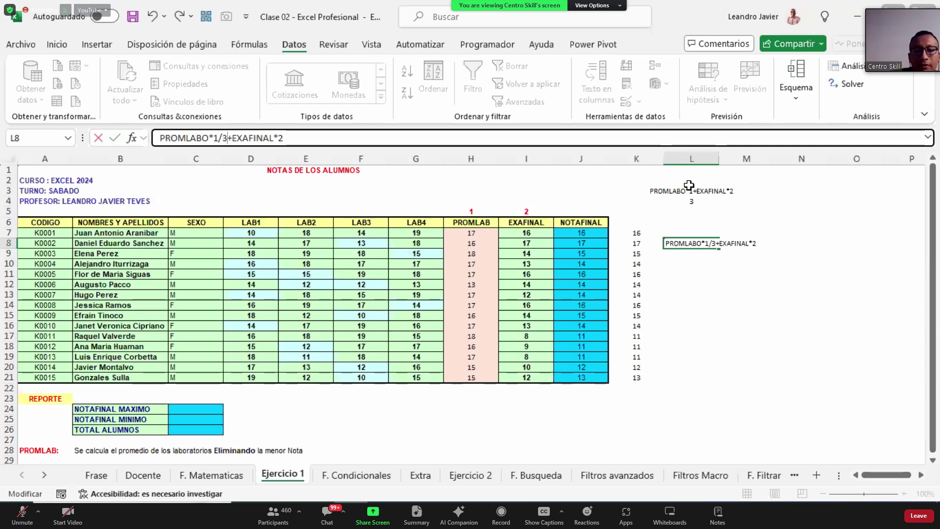
click(356, 140)
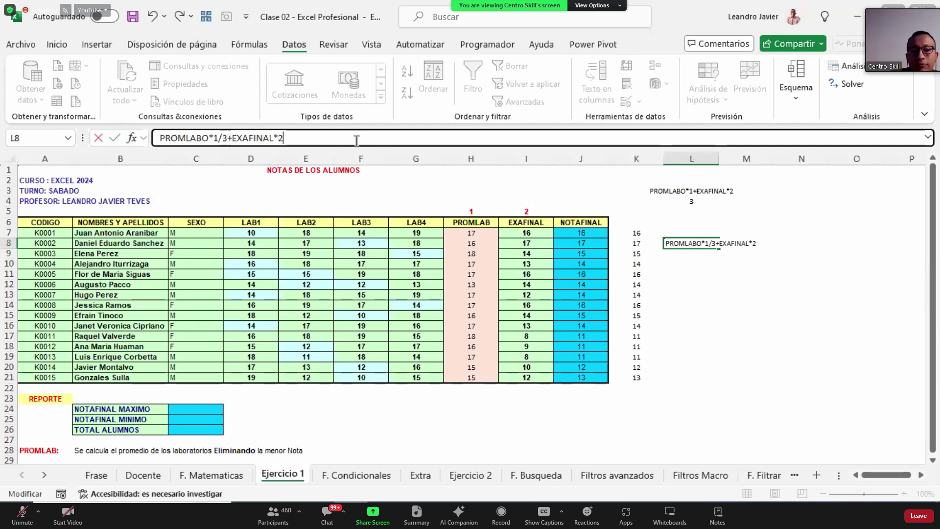
text(/3)
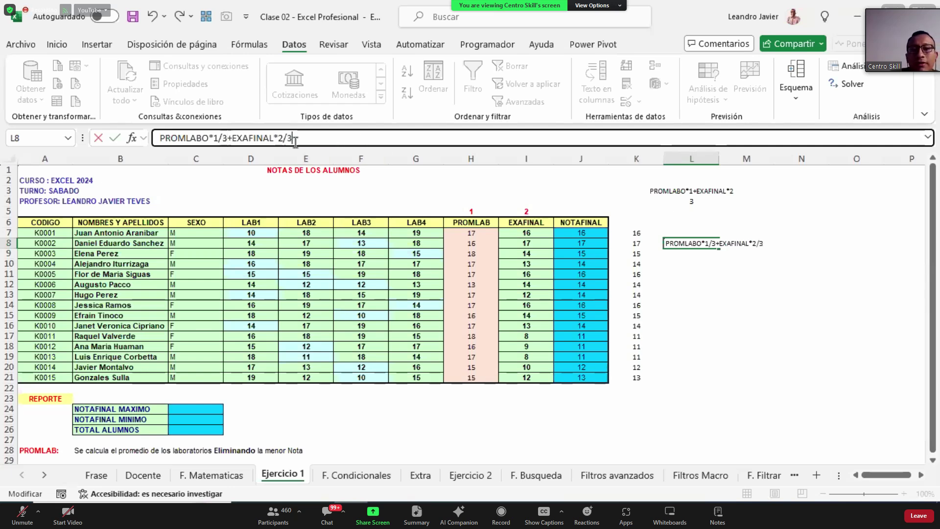
drag(279, 138, 301, 138)
drag(214, 138, 237, 138)
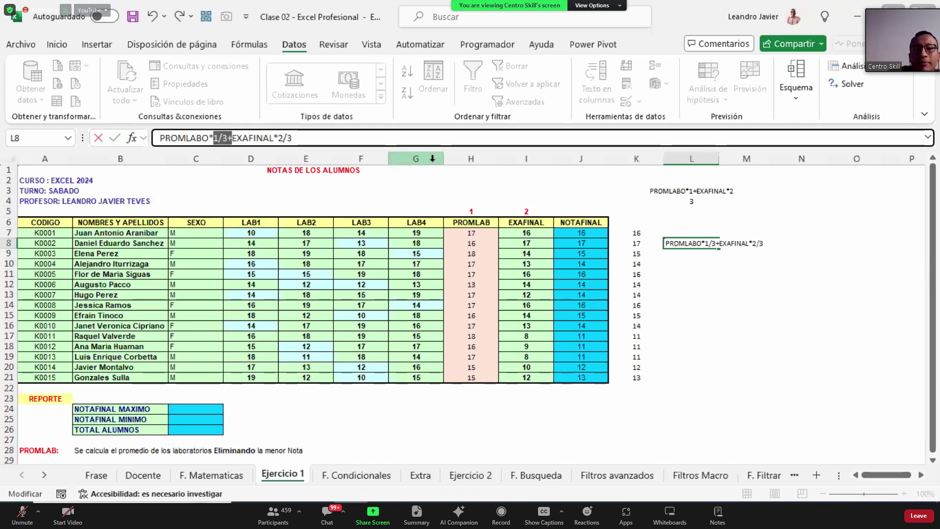
key(Escape)
key(shift+Up)
key(shift+Up)
key(shift+Up)
key(shift+Up)
key(shift+Up)
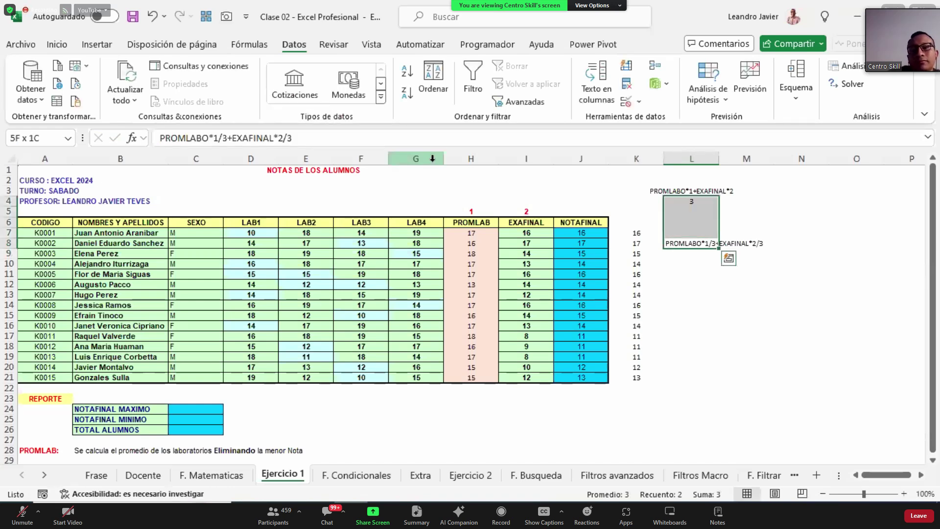
key(Delete)
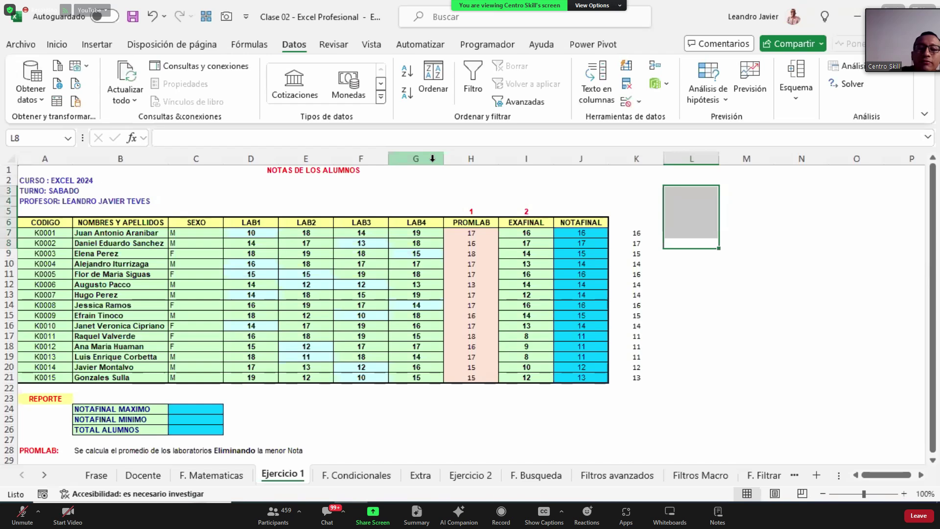
Enter =MAX(J7:J21) in C24 so NOTAFINAL MAXIMO shows 17.
key(Left)
key(Left)
key(Down)
key(Up)
key(Up)
key(ctrl+Down)
key(Home)
key(Right)
key(Right)
key(Down)
key(Down)
key(Down)
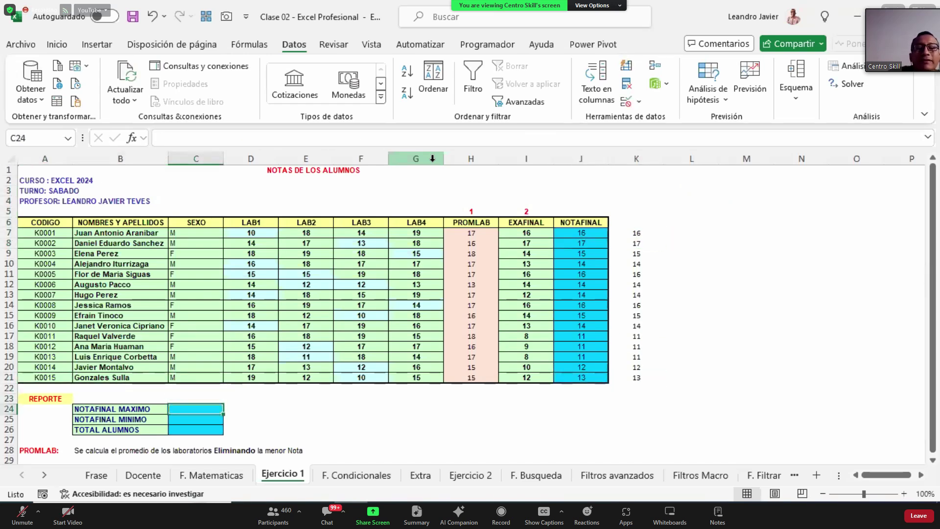
text(=MAX()
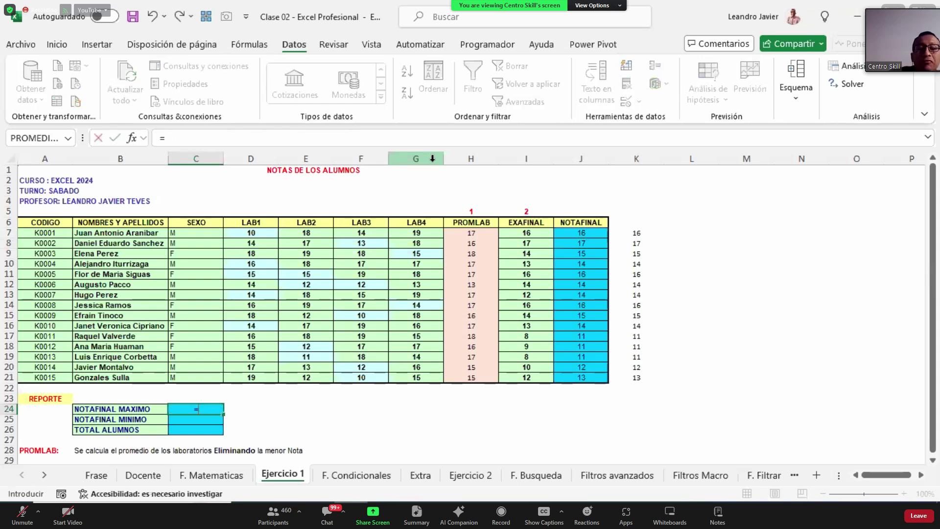
click(590, 230)
key(ctrl+shift+Down)
key(Return)
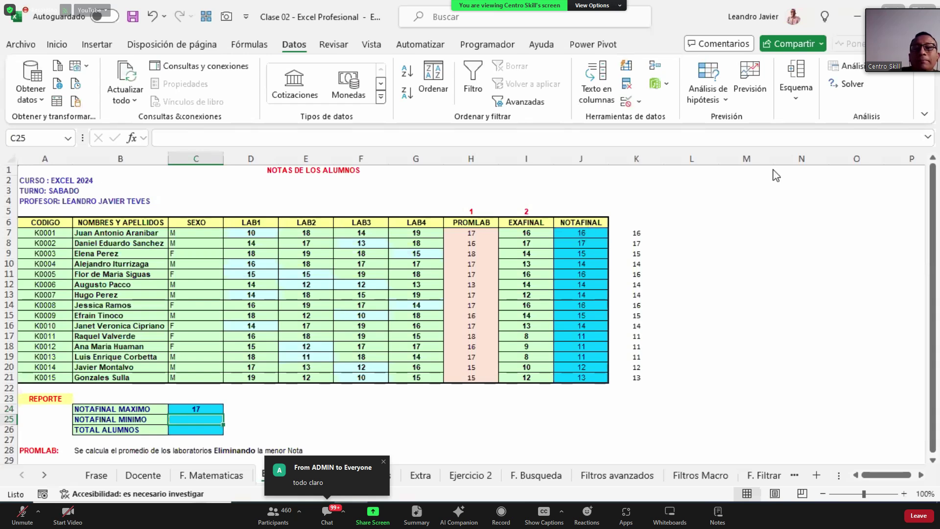
Enter =MIN(J7:J21) in C25 so NOTAFINAL MINIMO shows 11.
double_click(216, 419)
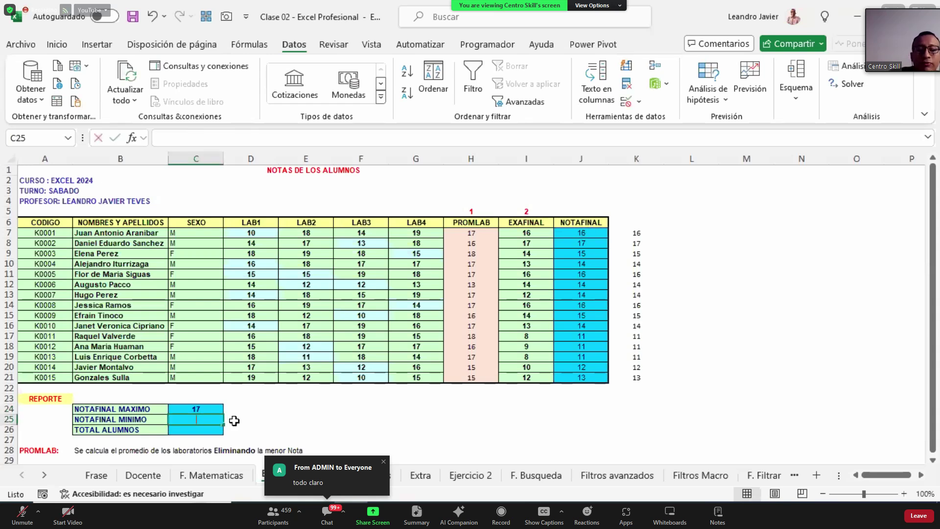
text(=MIN()
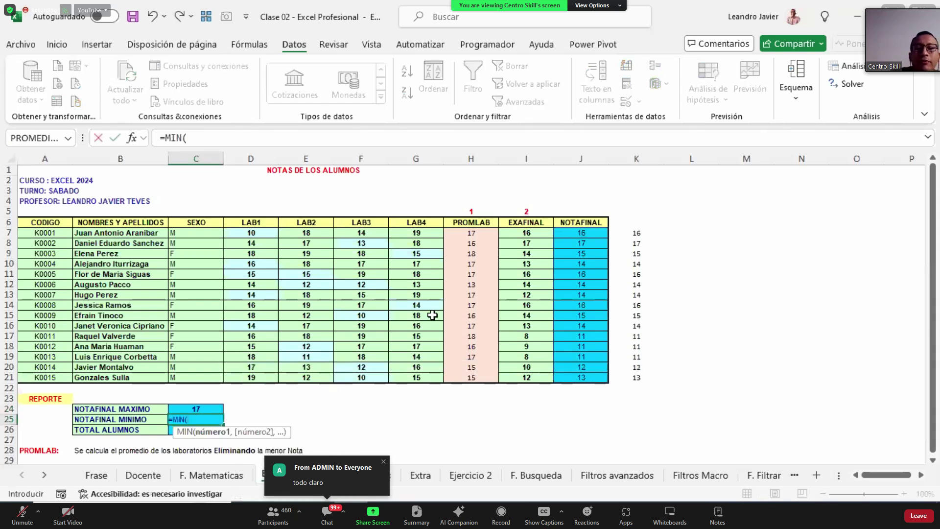
click(562, 232)
key(ctrl+shift+Down)
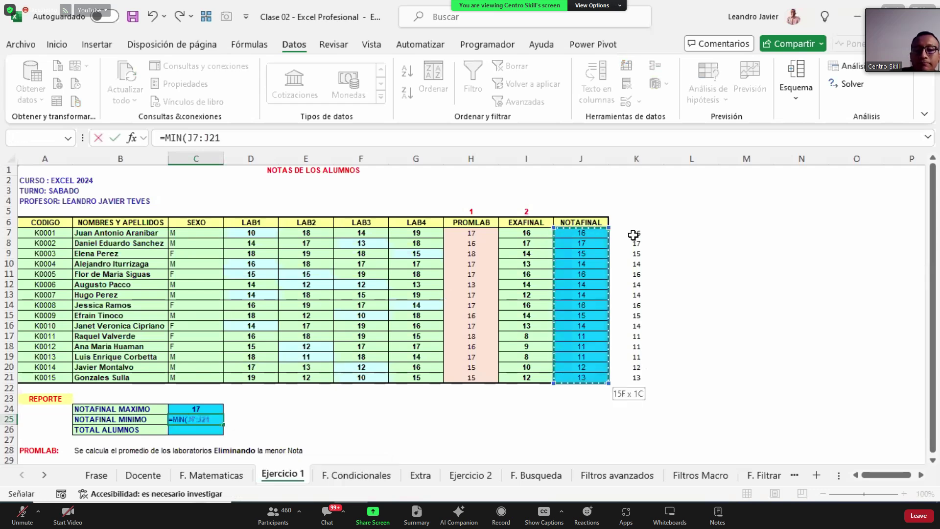
key(ctrl+Return)
key(Down)
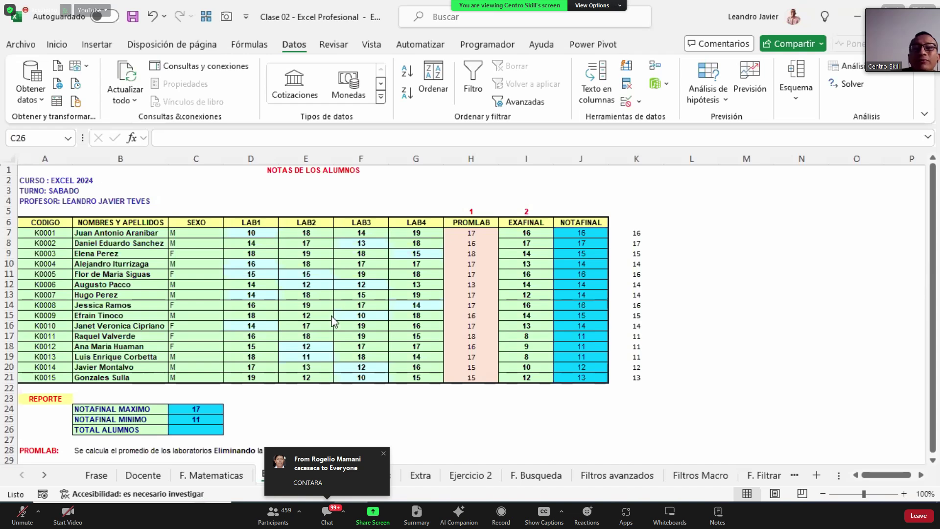
Enter =CONTARA(B7:B21) in C26 to count the 15 student names.
click(139, 233)
drag(139, 233, 148, 374)
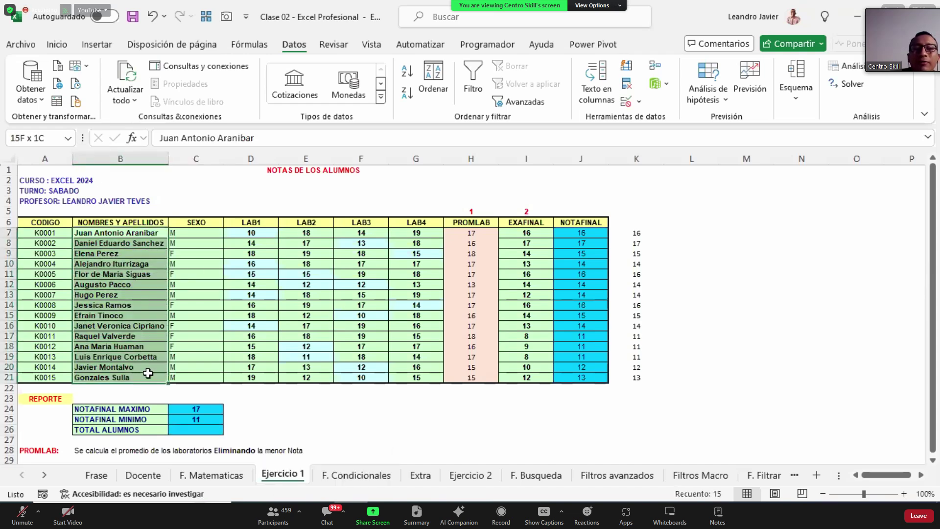
click(207, 431)
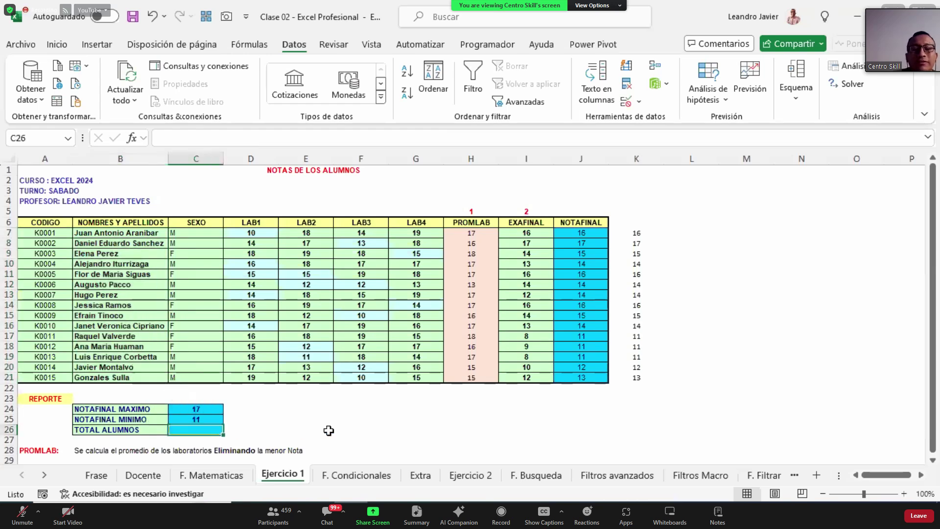
text(=CONTA)
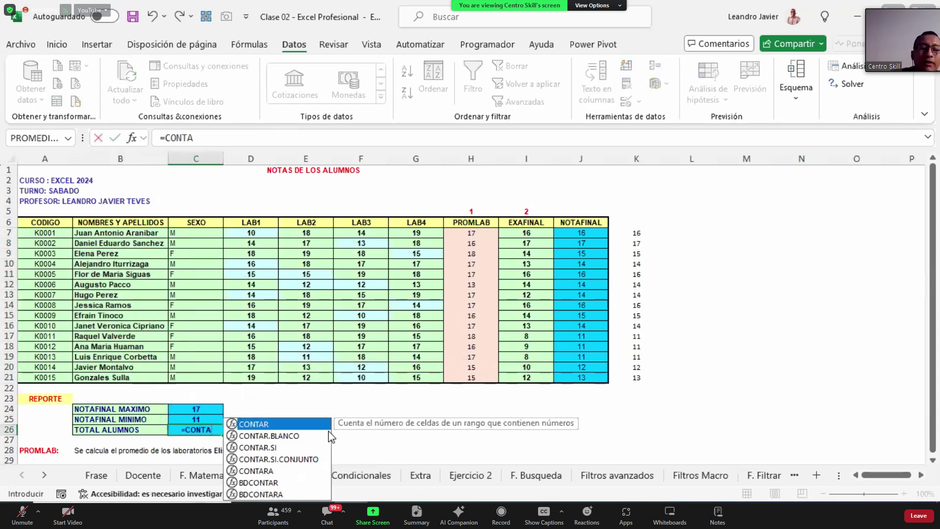
text(RA()
drag(146, 234, 147, 378)
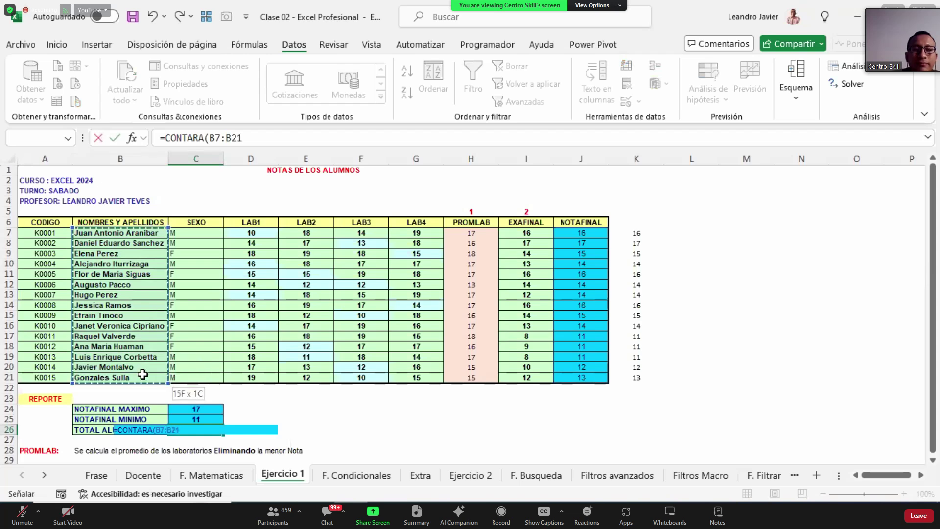
key(Return)
key(Up)
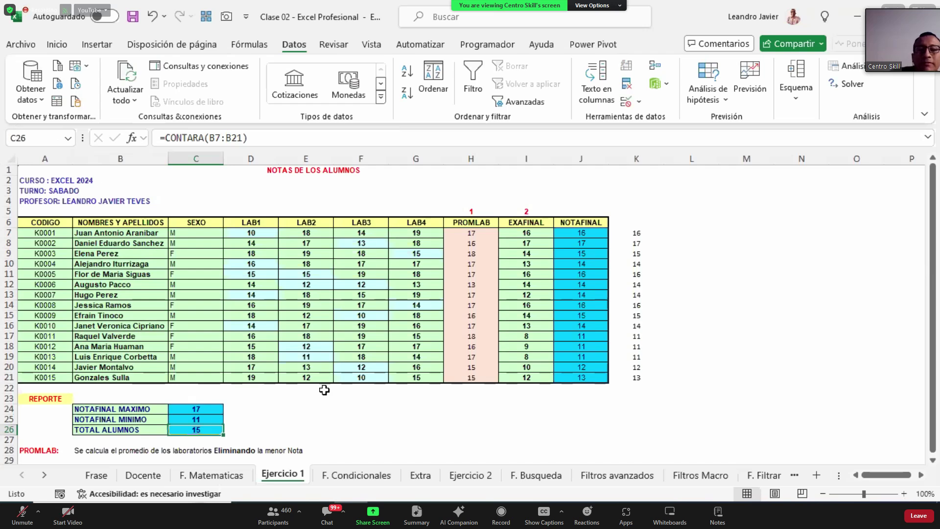
Glance at F. Condicionales, return to Ejercicio 1, and review the EXAFINAL, NOTAFINAL and name ranges.
click(388, 484)
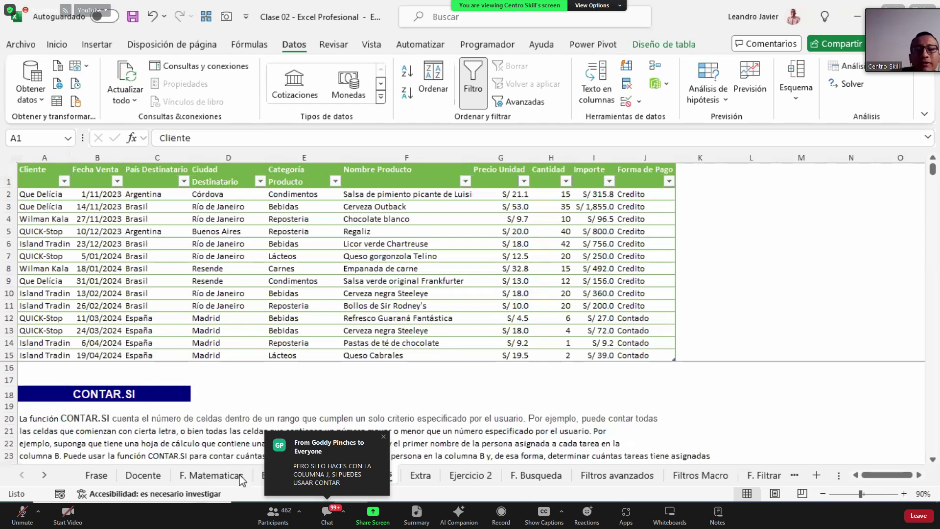
click(283, 474)
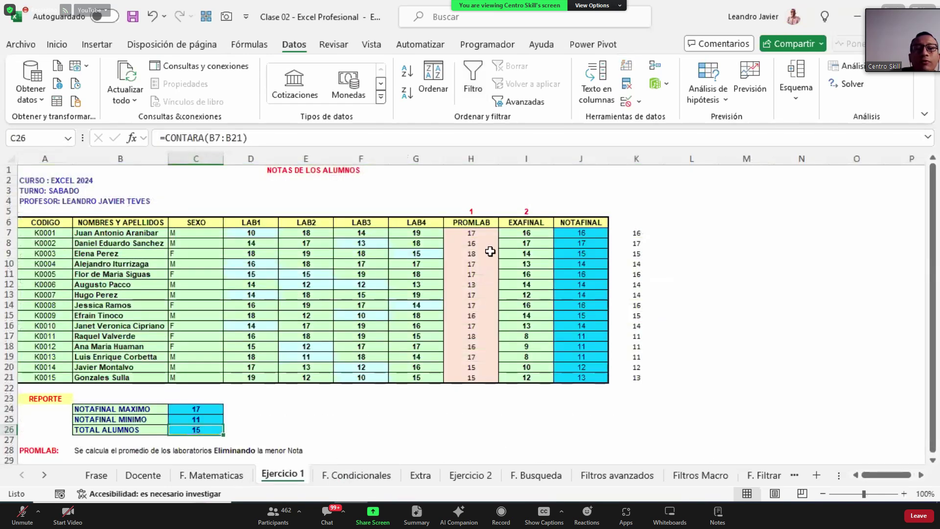
drag(536, 233, 538, 305)
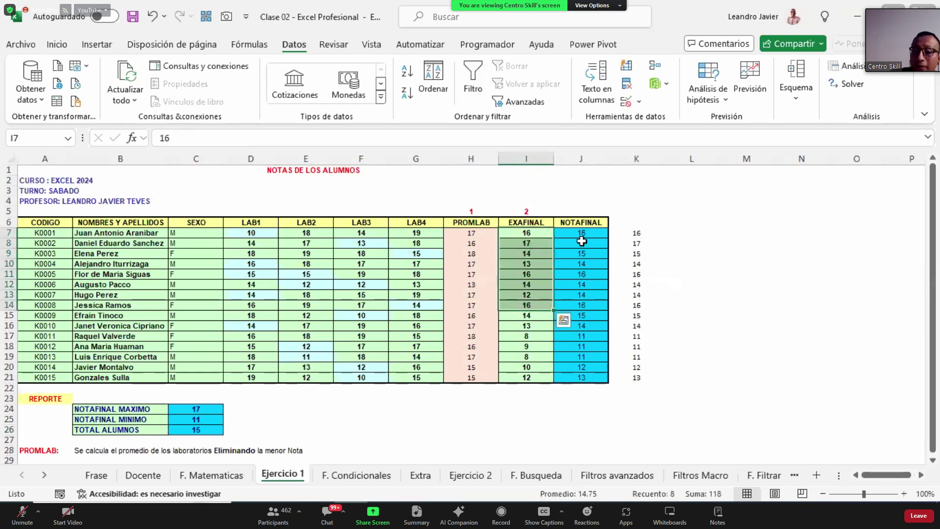
drag(582, 233, 586, 379)
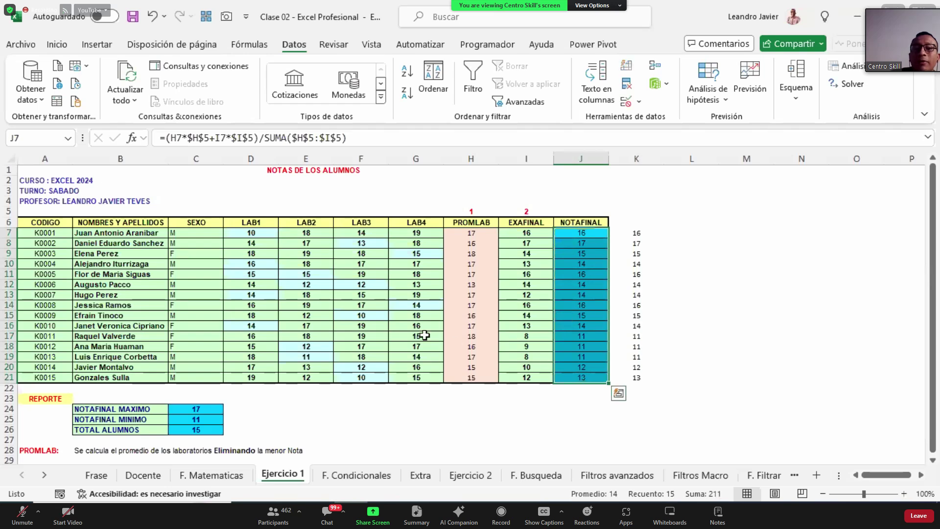
drag(119, 233, 119, 375)
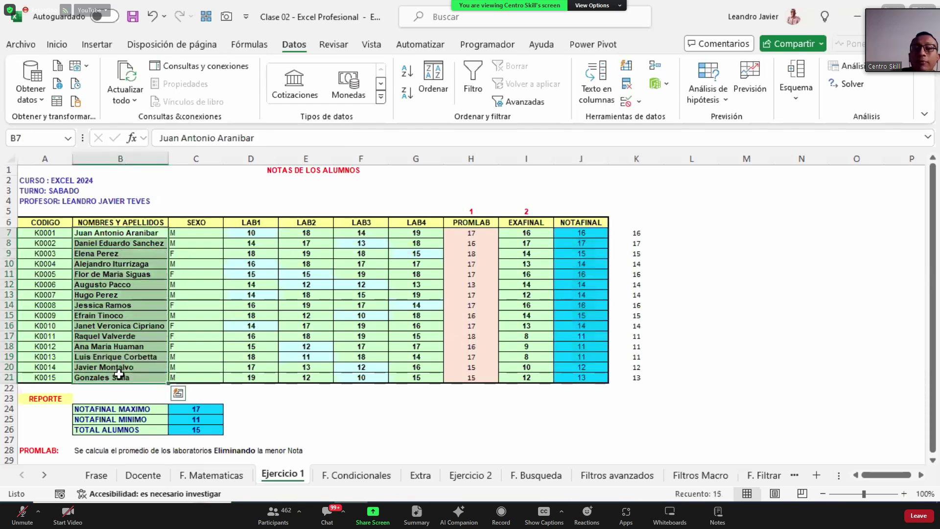
Show the F. Condicionales sheet and select empty cell G17 below the sales table.
click(374, 480)
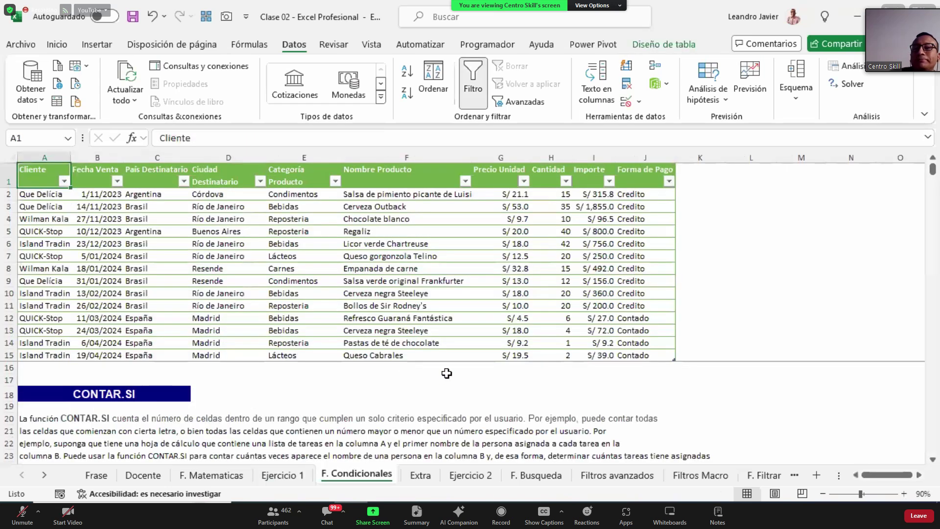
click(506, 376)
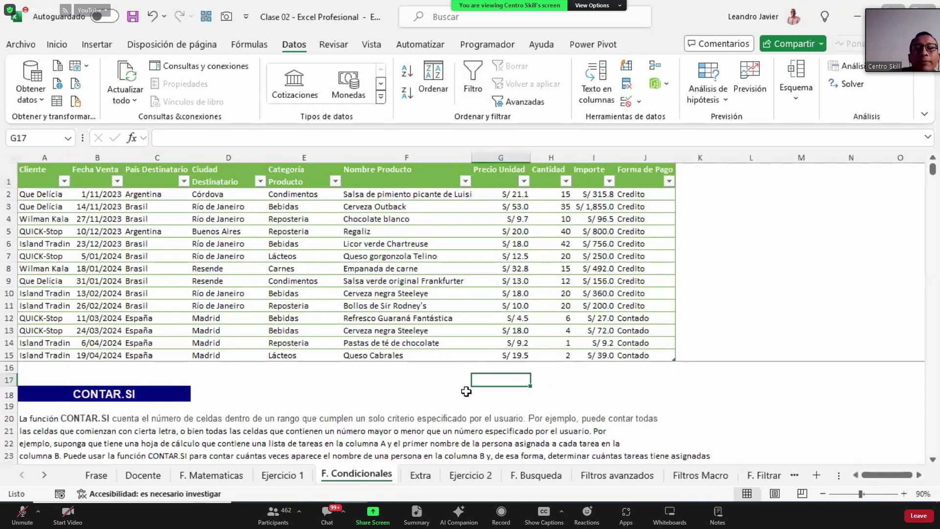
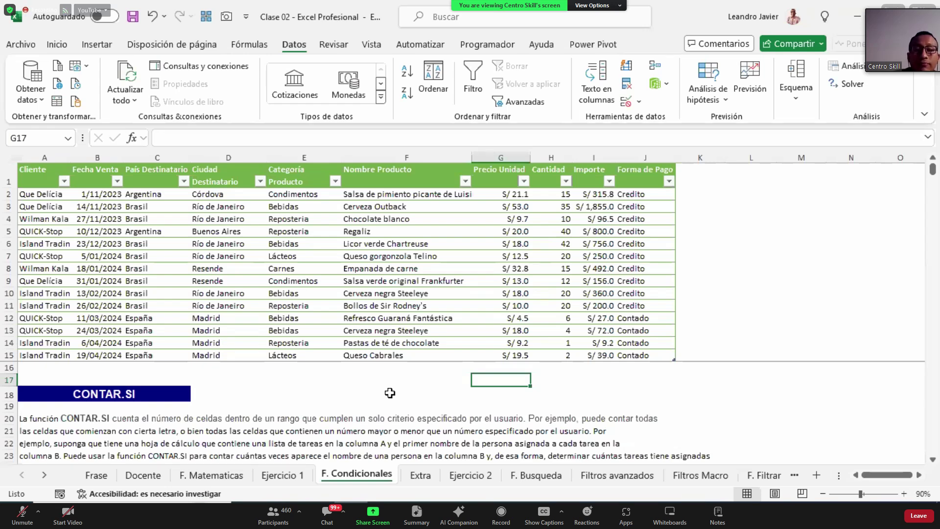
Scroll down to the counting questions and select answer cell G45.
scroll(390, 393, down, 8)
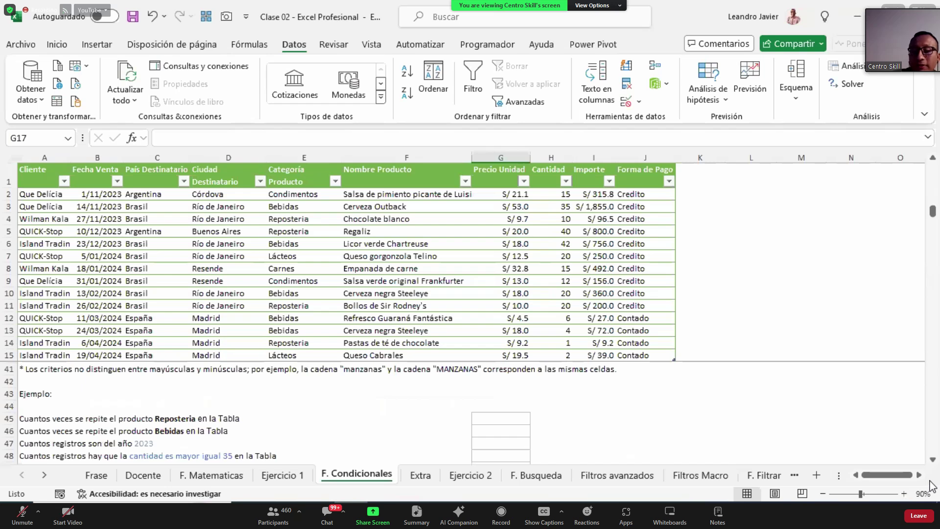
click(933, 459)
scroll(935, 465, down, 1)
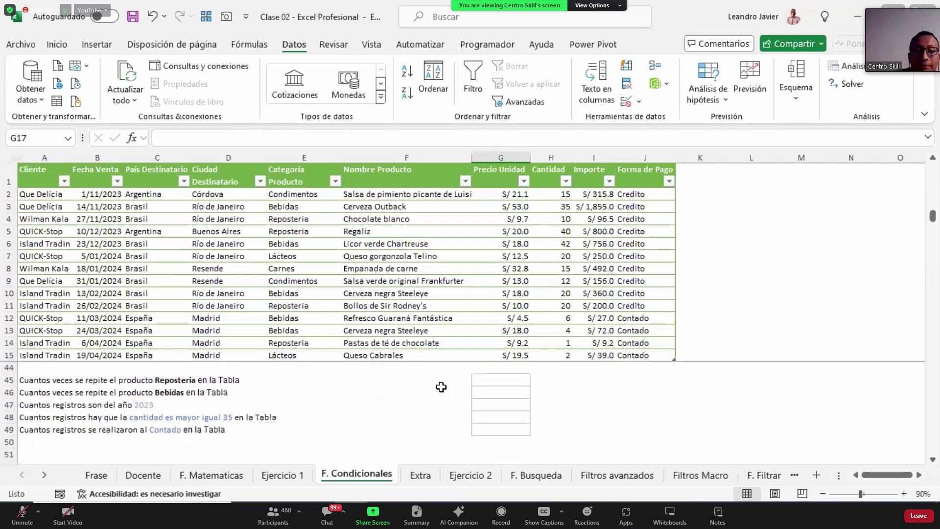
click(522, 380)
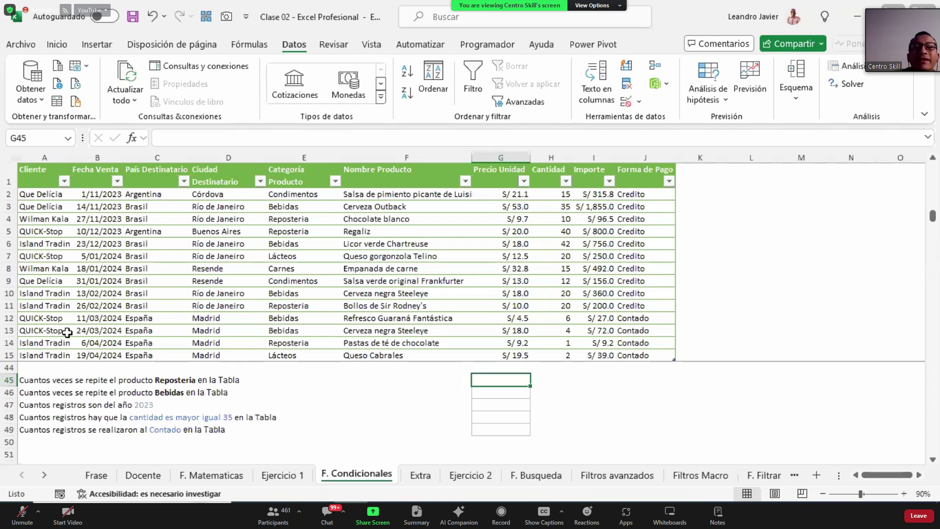
Point out the Reposteria entries in column E (rows 4, 5, 11, 14), then return to G45.
drag(106, 195, 113, 355)
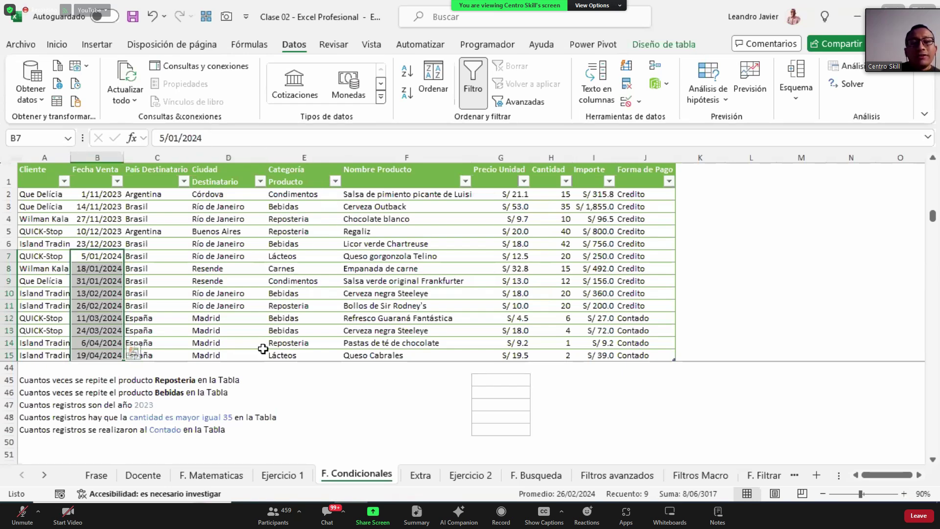
click(304, 166)
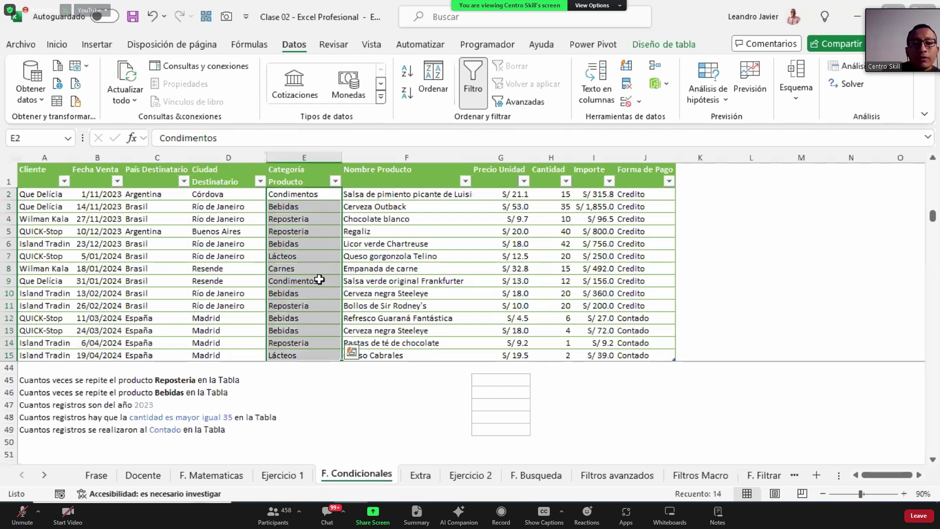
drag(320, 220, 325, 237)
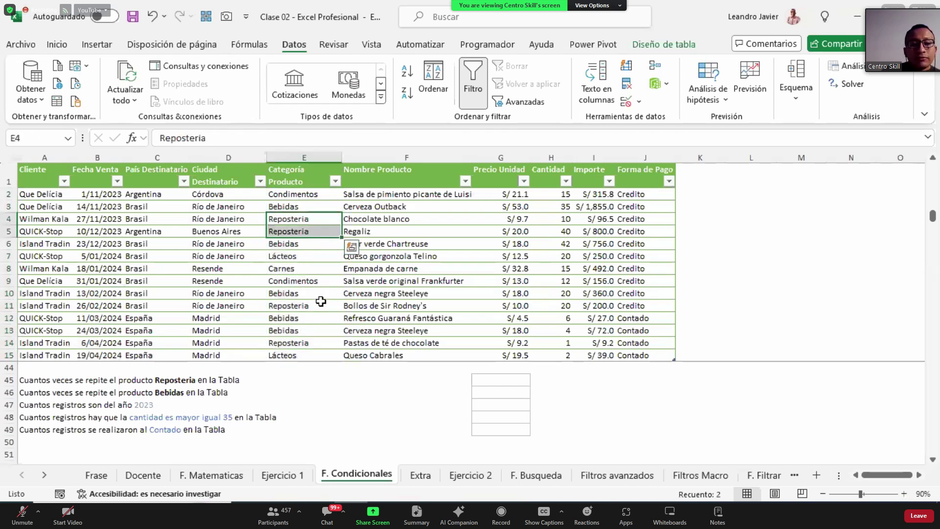
click(320, 304)
click(325, 342)
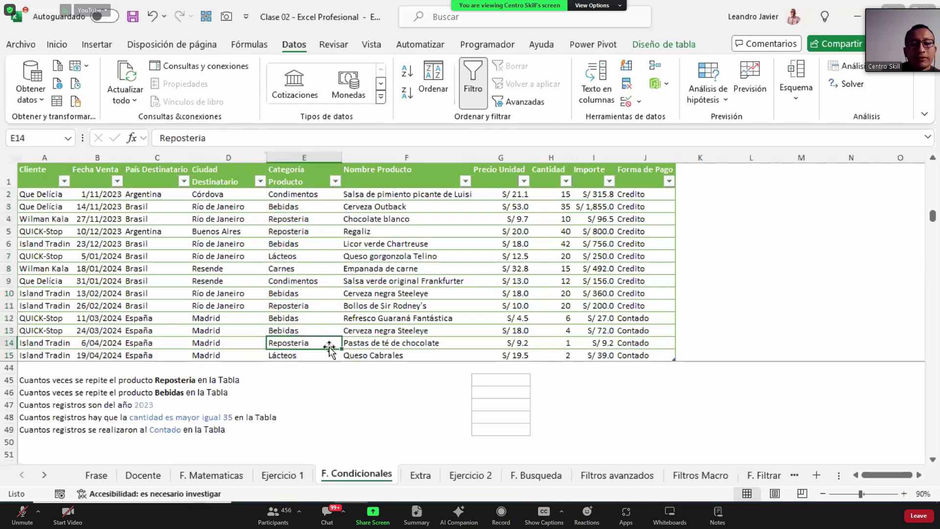
click(501, 380)
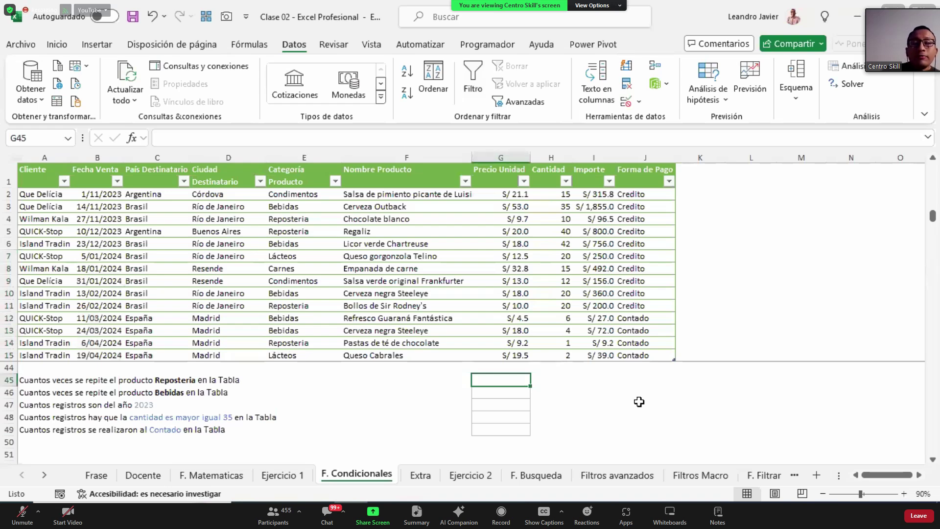
Start a CONTAR.SI formula on the Categoría Producto column, then cancel it to start over.
text(=)
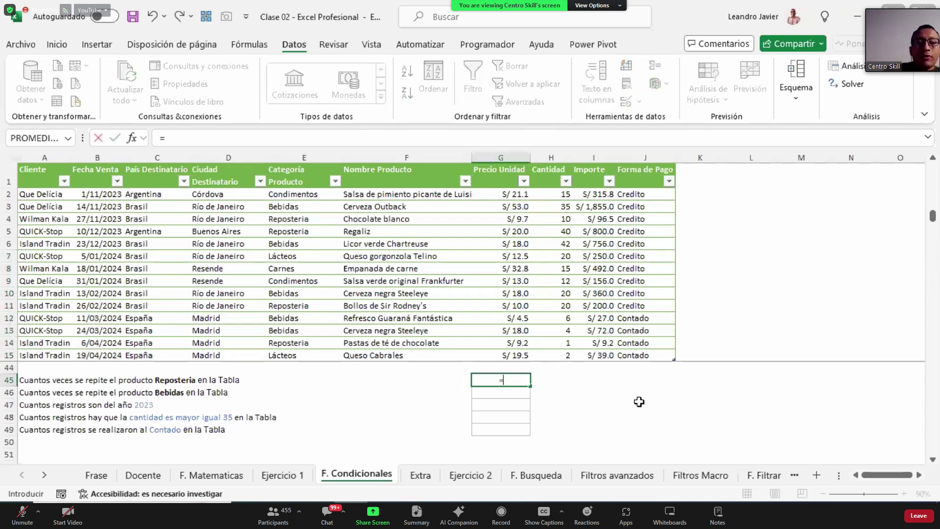
text(CONTAR)
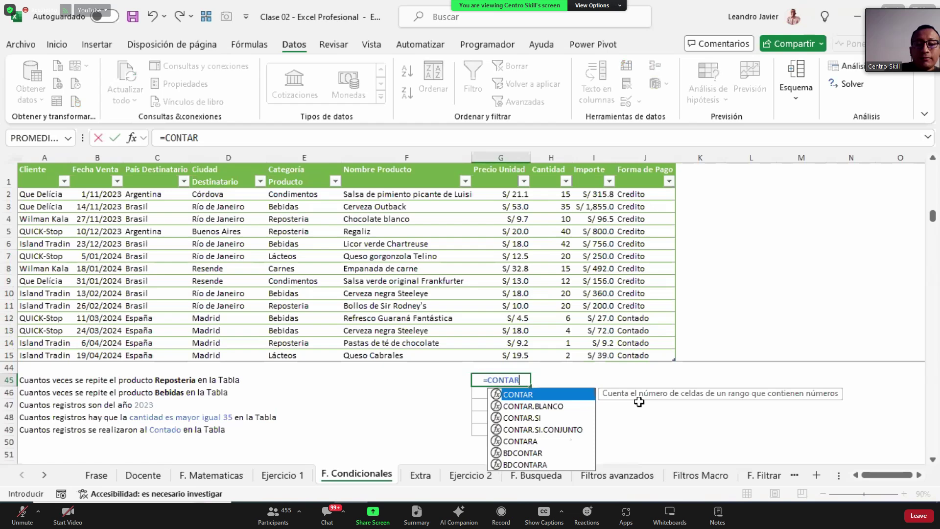
key(Down)
key(Down)
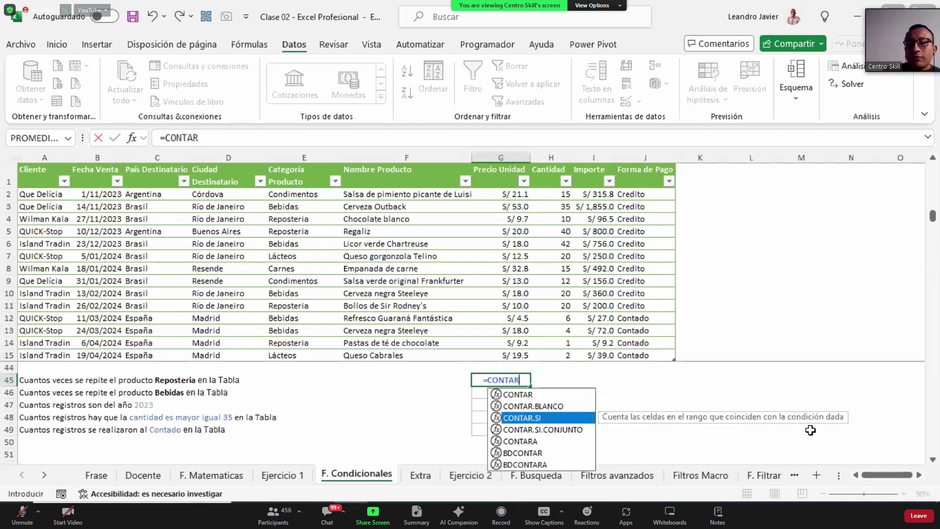
double_click(552, 421)
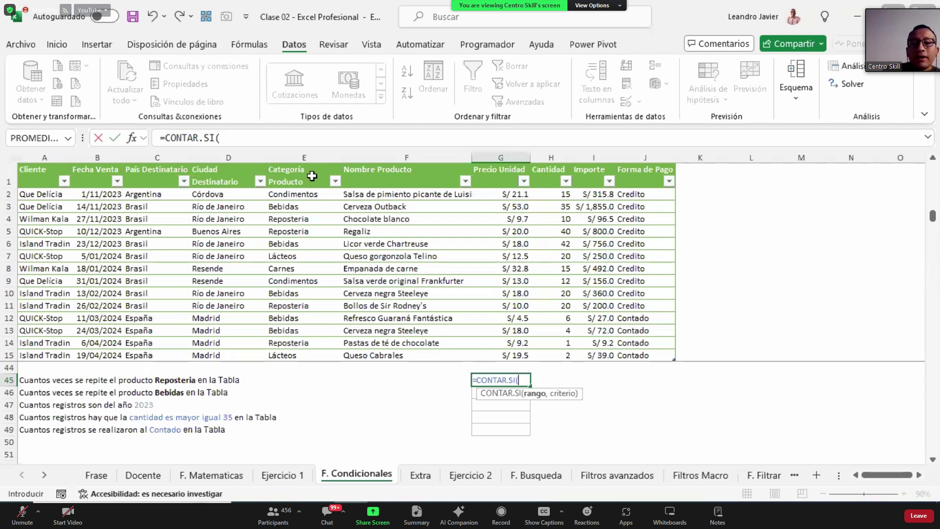
click(310, 163)
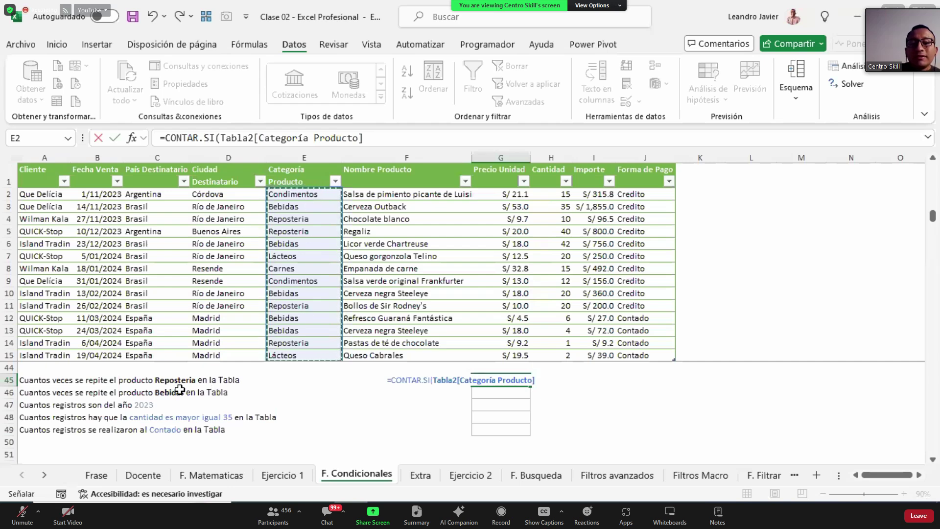
click(381, 131)
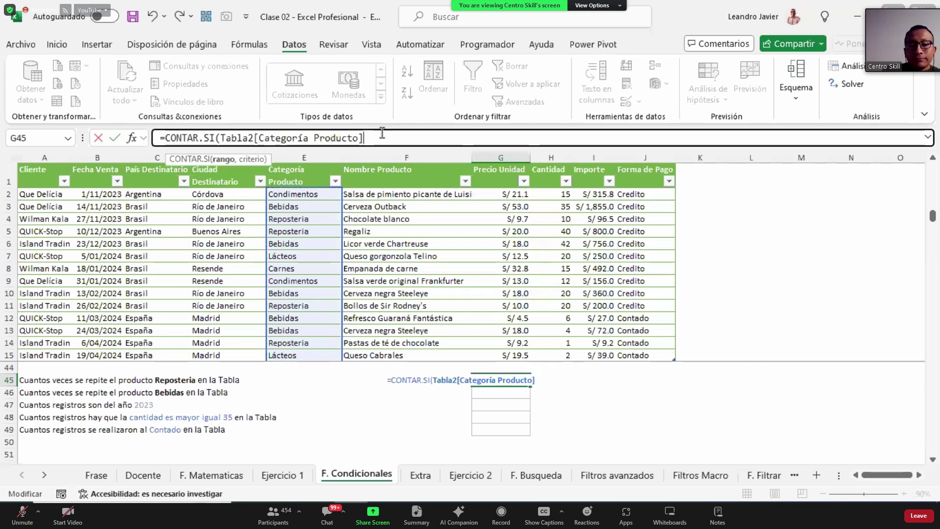
text(,)
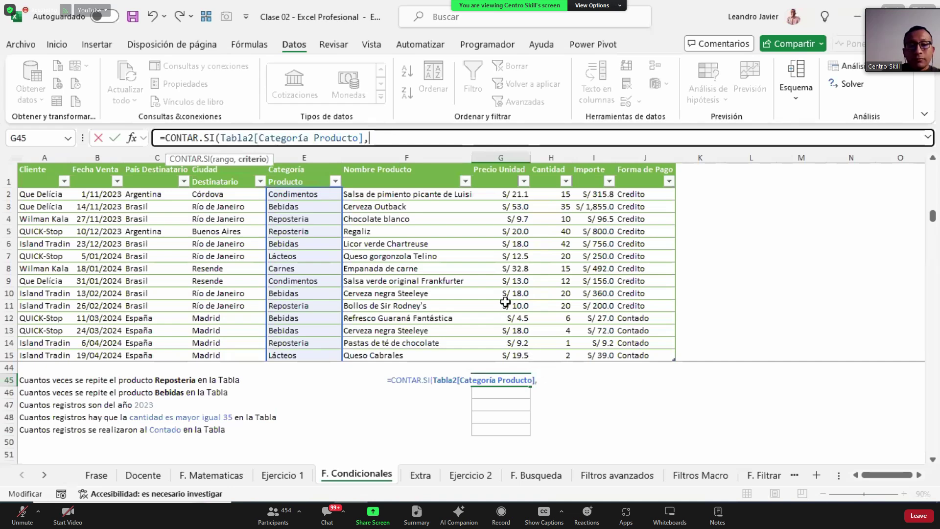
key(BackSpace)
key(BackSpace)
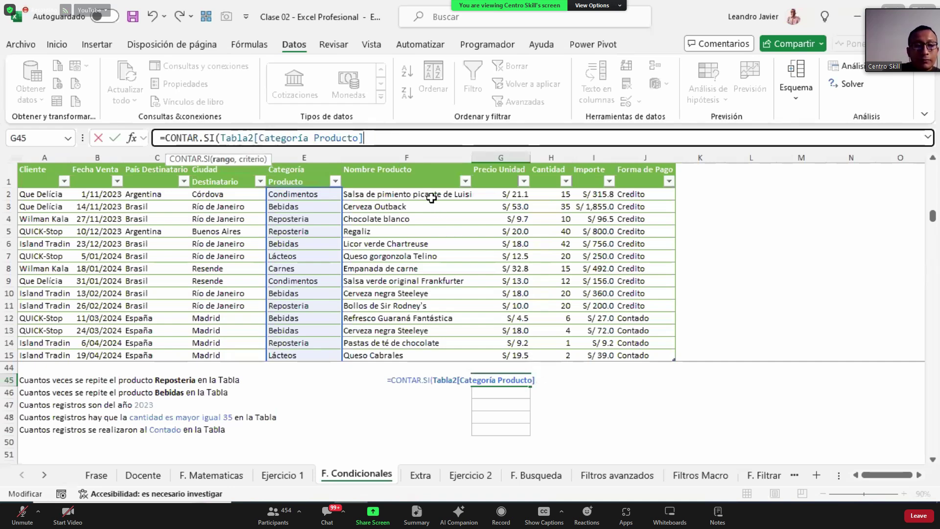
key(Escape)
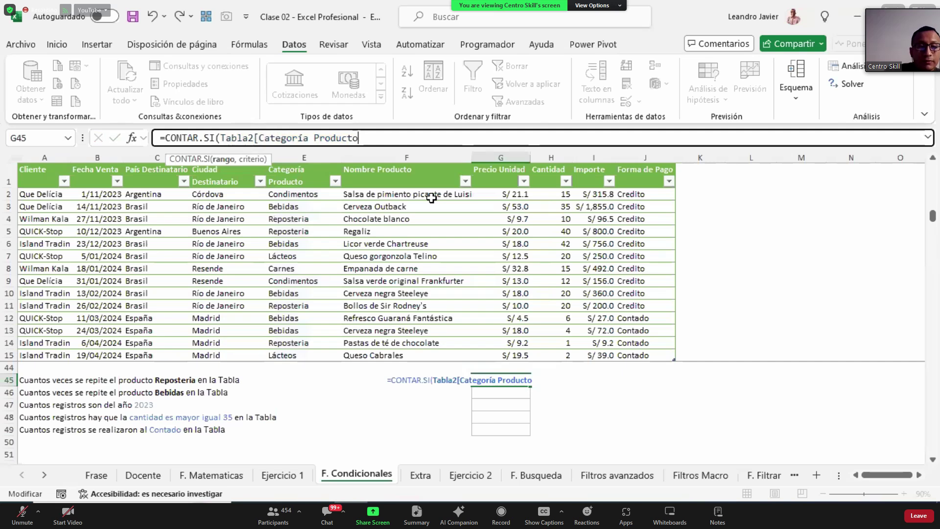
key(Escape)
Enter =CONTAR.SI(Tabla2[Categoría Producto],"Reposteria") in G45, returning 4.
text(=CONTAR.SI()
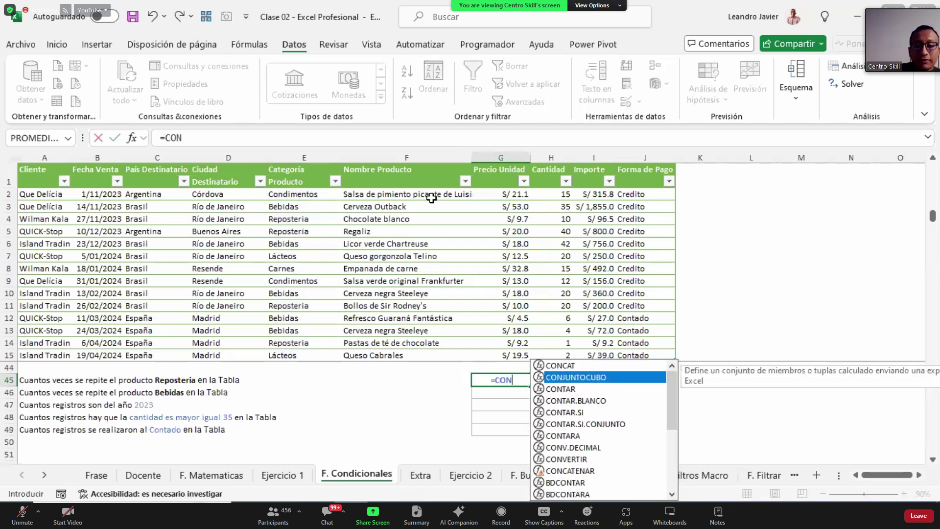
click(317, 164)
text(,)
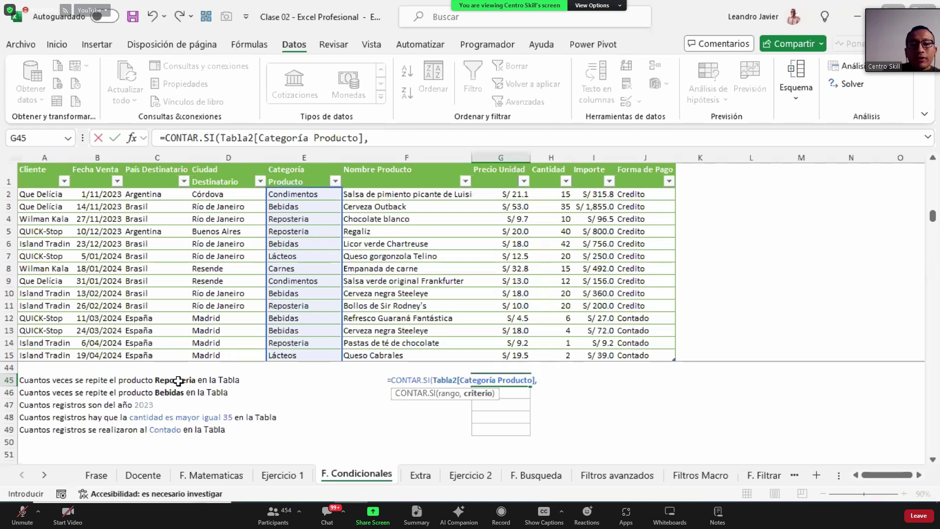
text("rE)
key(BackSpace)
key(BackSpace)
key(BackSpace)
text(Respo)
key(BackSpace)
key(BackSpace)
key(BackSpace)
text(p)
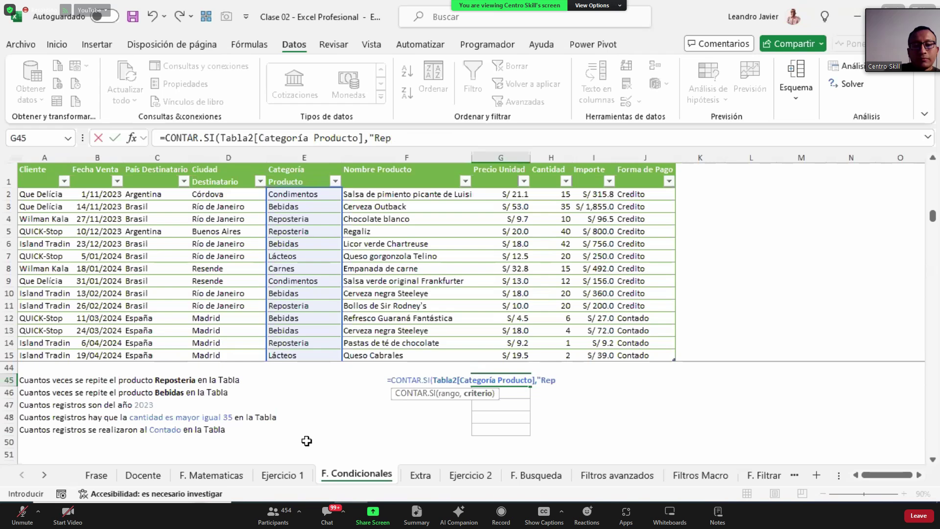
text(osteria"))
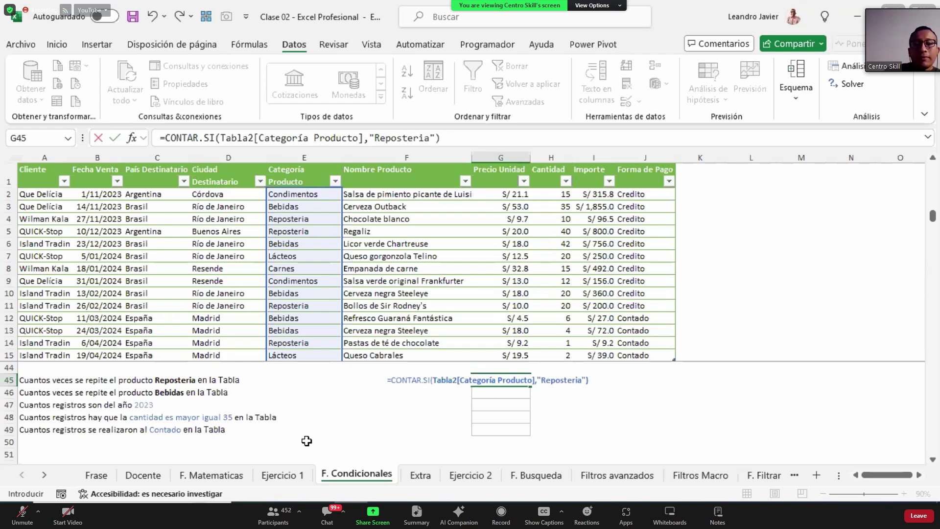
key(ctrl+Return)
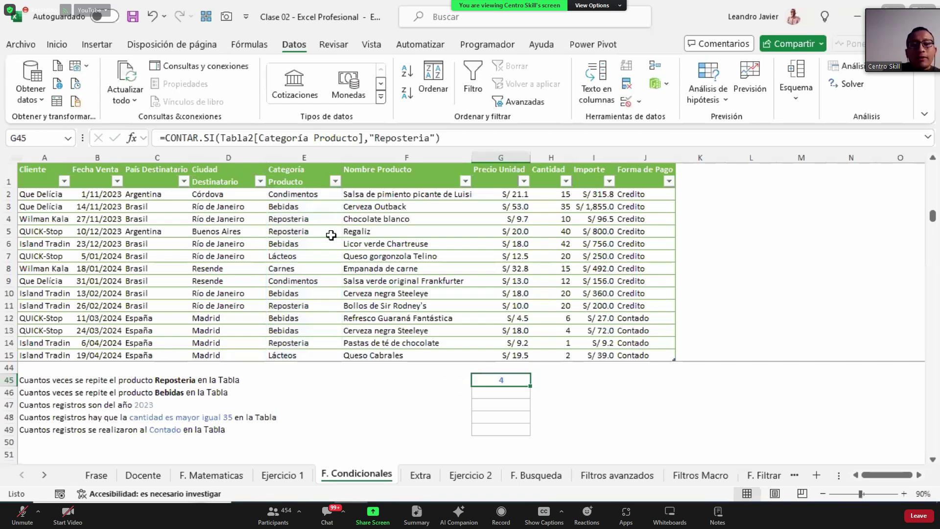
Verify the count of 4 against Reposteria cells E4, E5, E11 and E14.
drag(325, 219, 329, 234)
ctrl+click(324, 305)
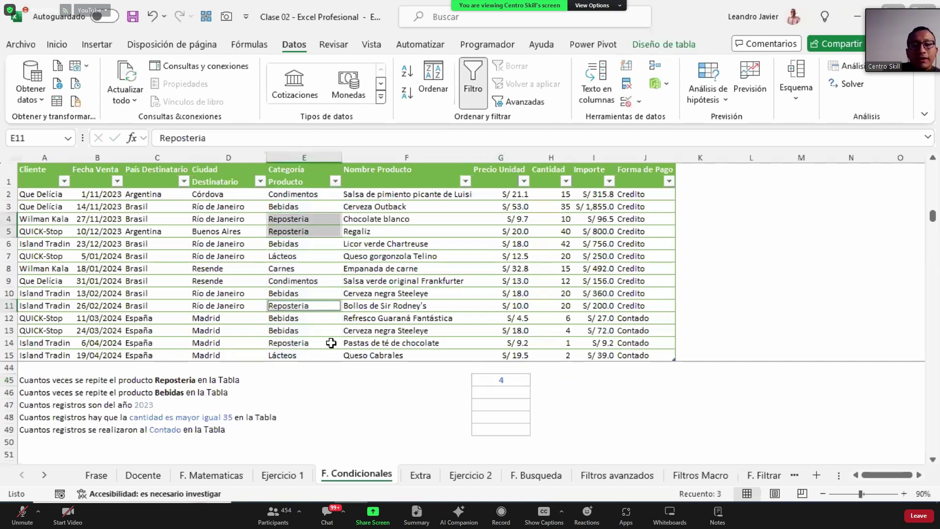
ctrl+click(325, 343)
double_click(515, 383)
key(Escape)
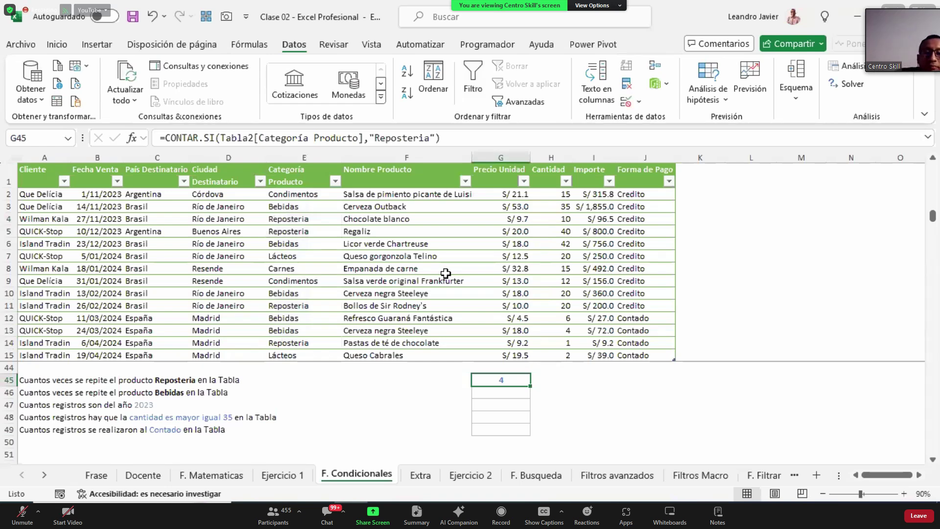
key(Right)
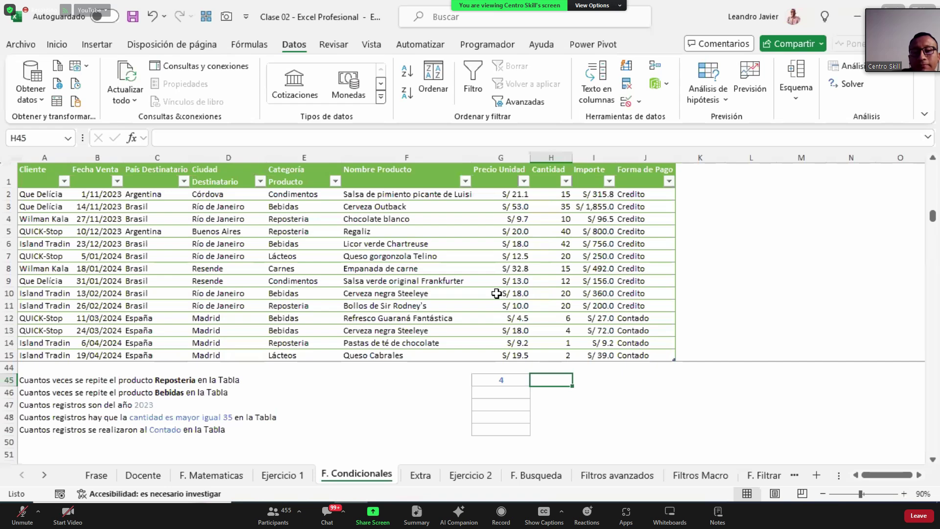
Enter =CONTAR.SI.CONJUNTO(Tabla2[Categoría Producto],"Reposteria") in H45, returning 4.
text(=conta)
key(Down)
key(Down)
key(Down)
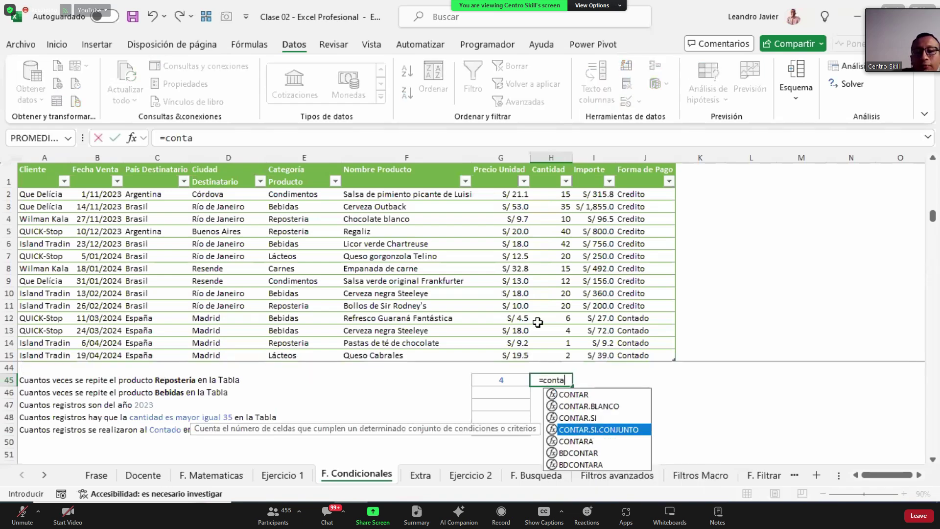
key(Tab)
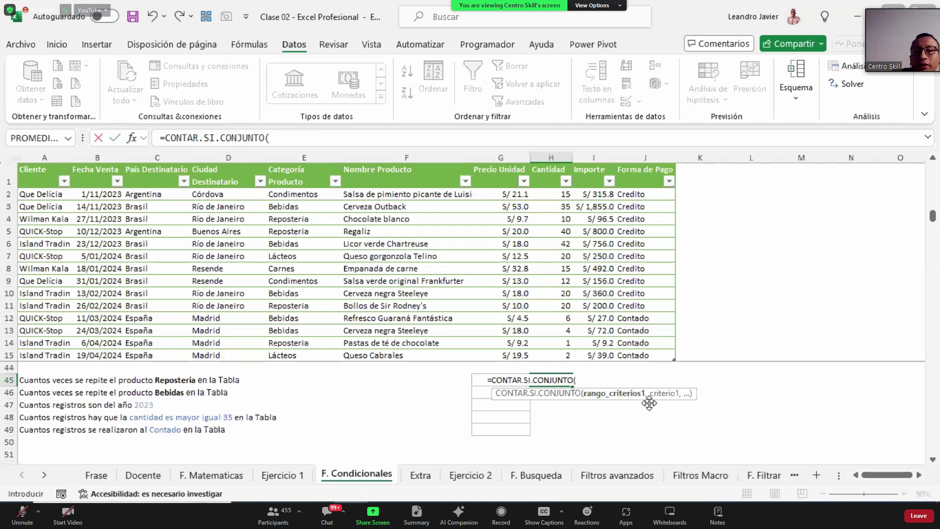
click(298, 165)
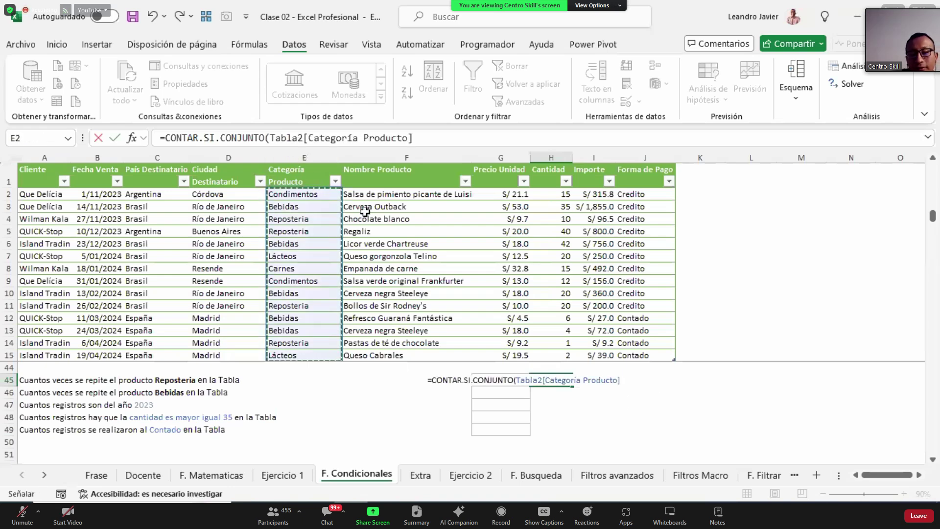
text(,)
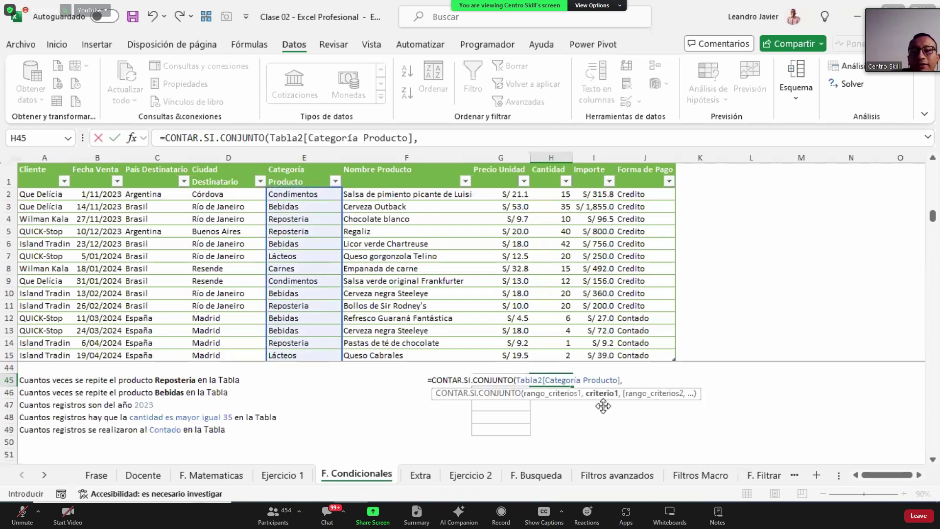
text("Reposteria)
key(BackSpace)
key(BackSpace)
text(ria")
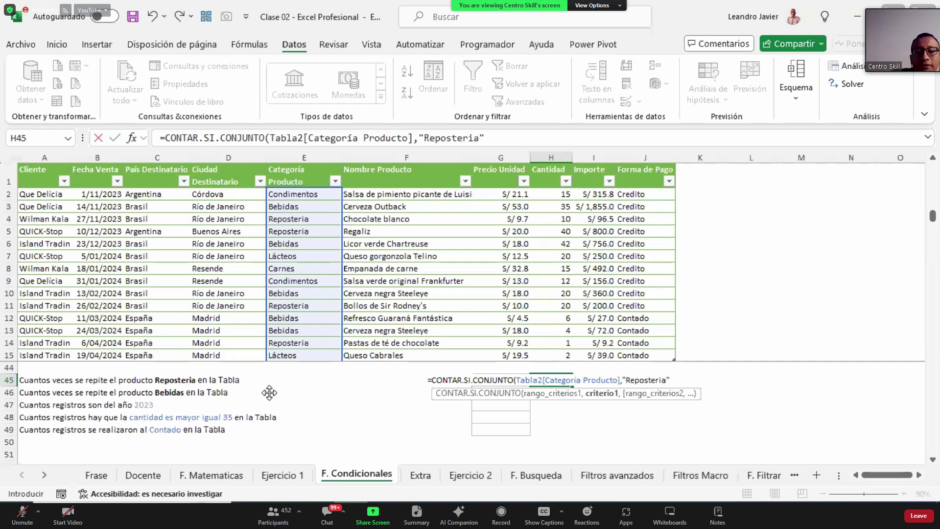
text())
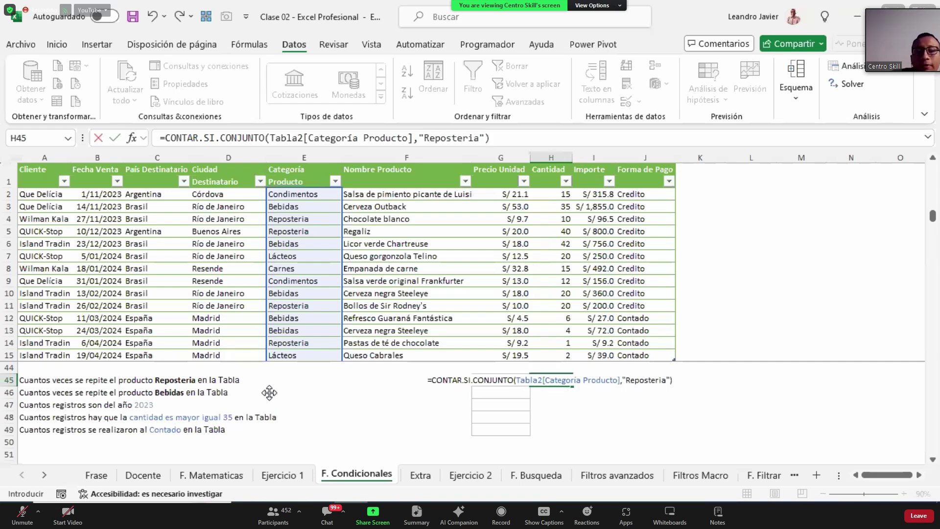
key(BackSpace)
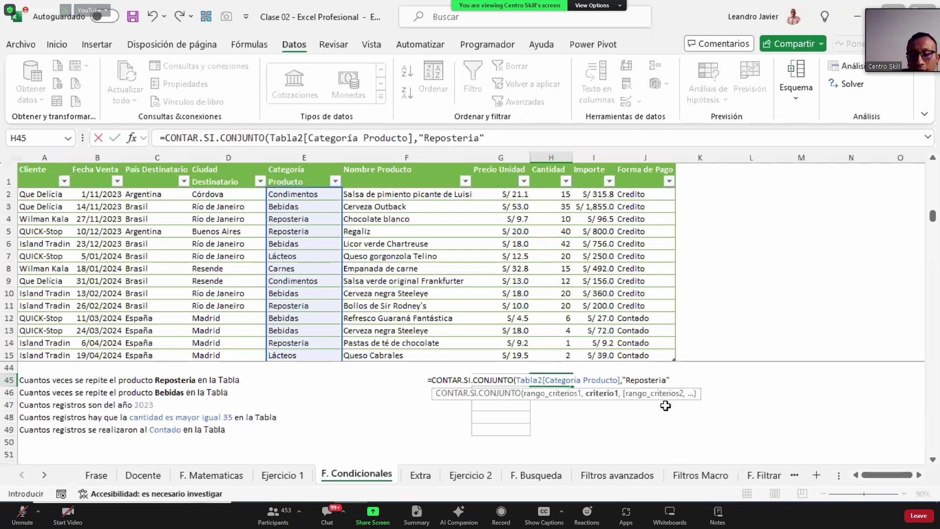
text(,,,,,)
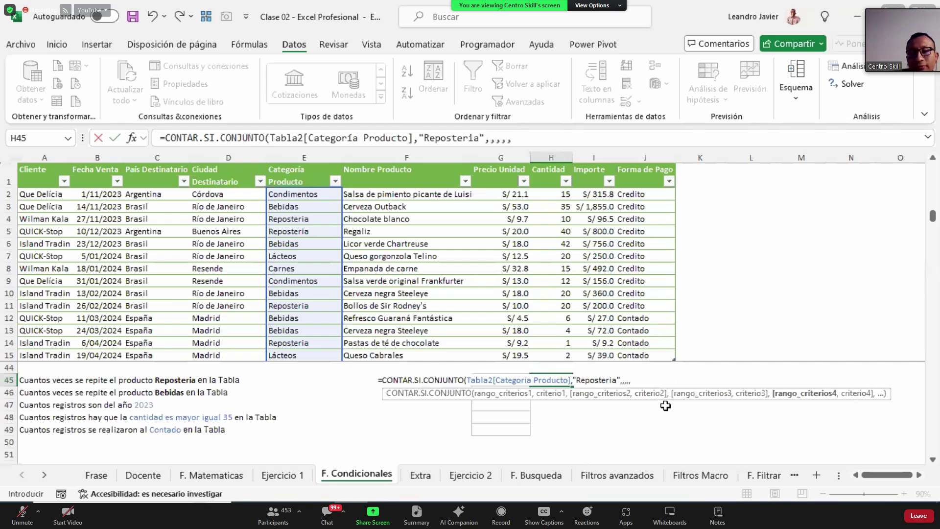
key(BackSpace)
key(BackSpace)
key(BackSpace)
key(BackSpace)
key(BackSpace)
key(Return)
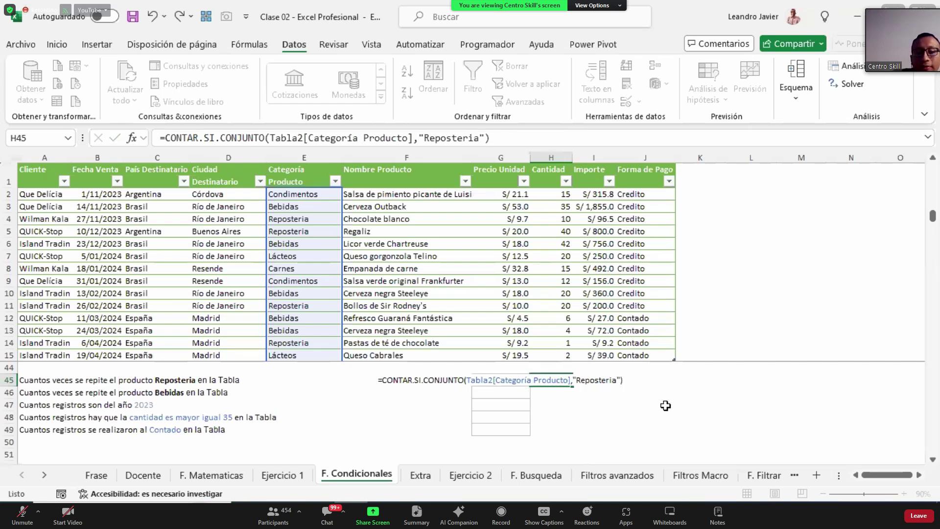
Compare the G45 and H45 formulas, both showing 4.
key(Up)
key(Left)
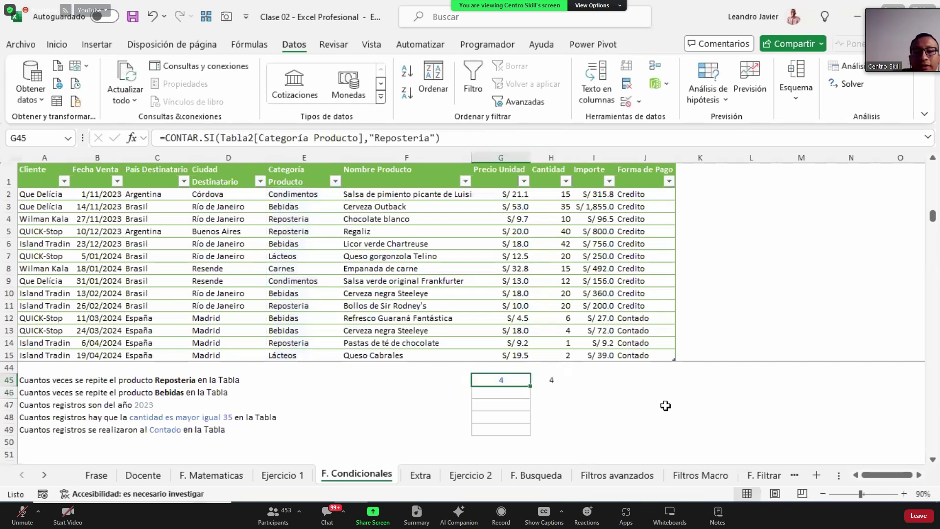
key(Right)
key(Left)
key(Right)
key(Left)
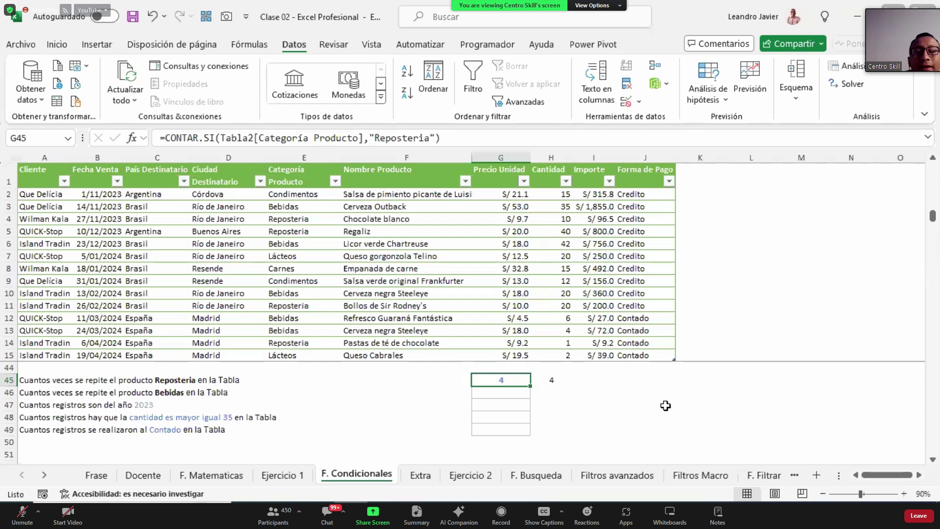
Respell E4's category as Repostería with an accented í.
drag(286, 218, 299, 238)
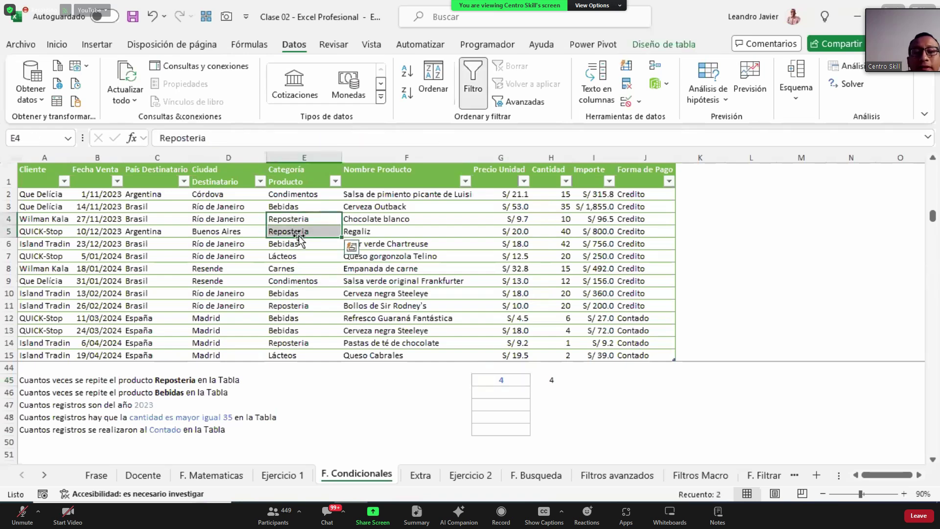
click(306, 223)
click(394, 140)
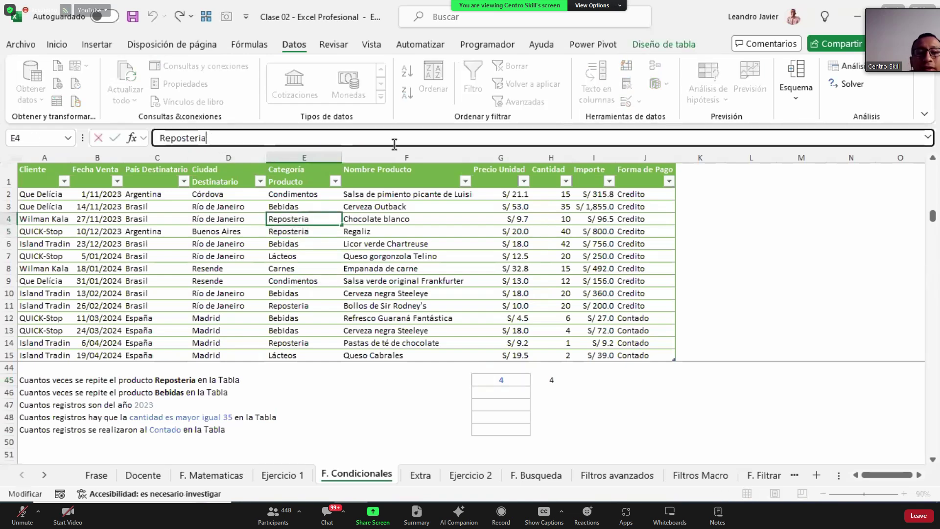
key(Left)
key(BackSpace)
text(í)
key(Return)
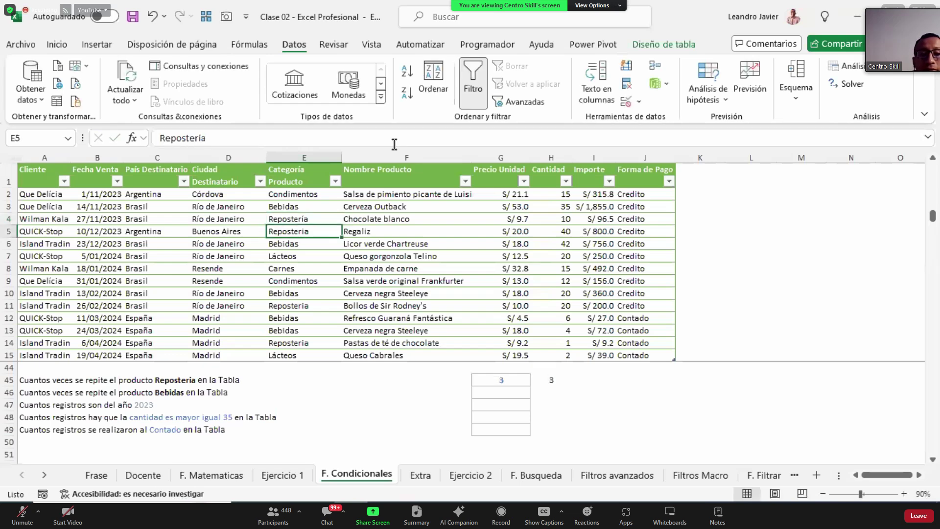
Respell E5 as Repostería too, dropping both counts to 2, and edit G45's criterion.
click(202, 138)
key(BackSpace)
text(í)
key(Return)
click(503, 380)
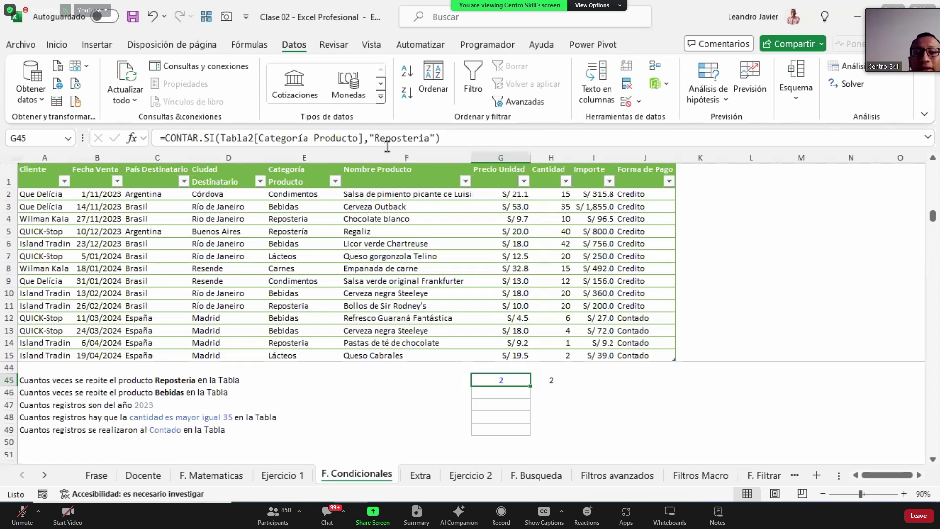
click(423, 137)
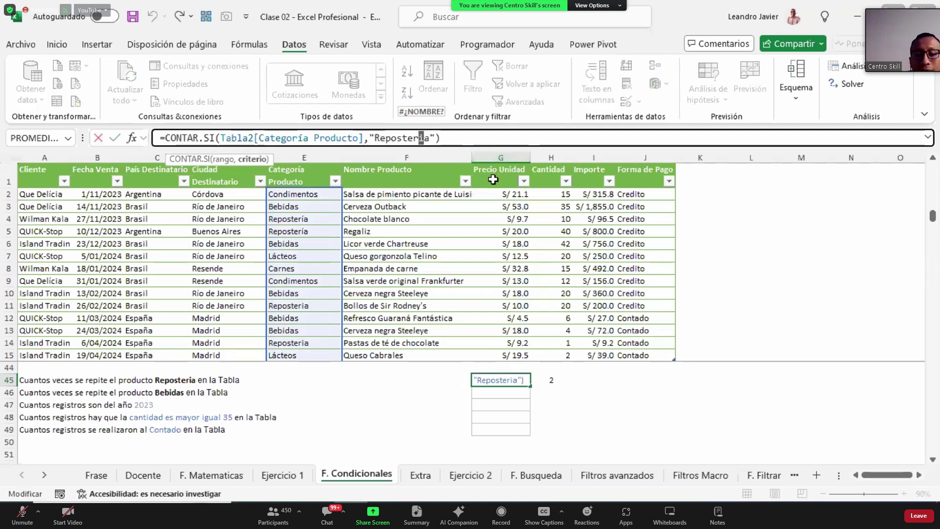
Change G45's criterion to "Reposter?a" so it counts 4, checking E4, E5, E11 and E14.
text(?)
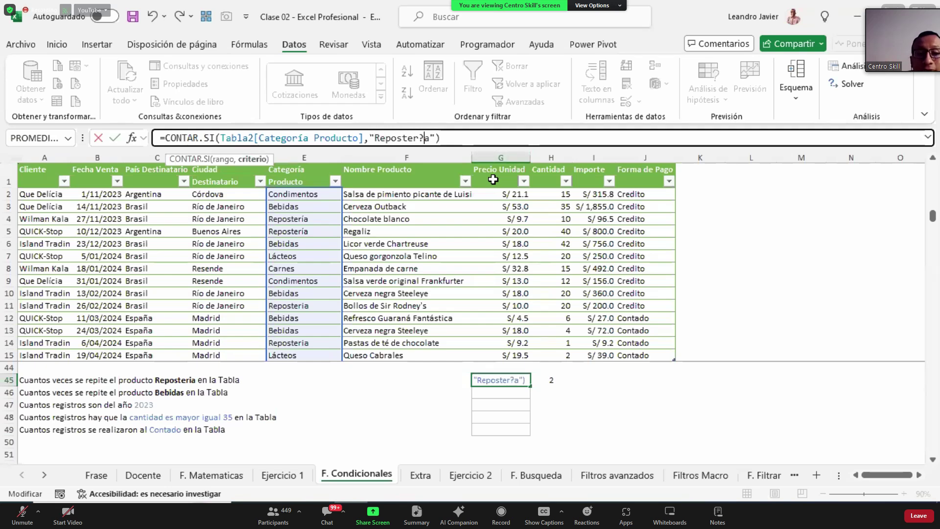
key(Return)
click(525, 383)
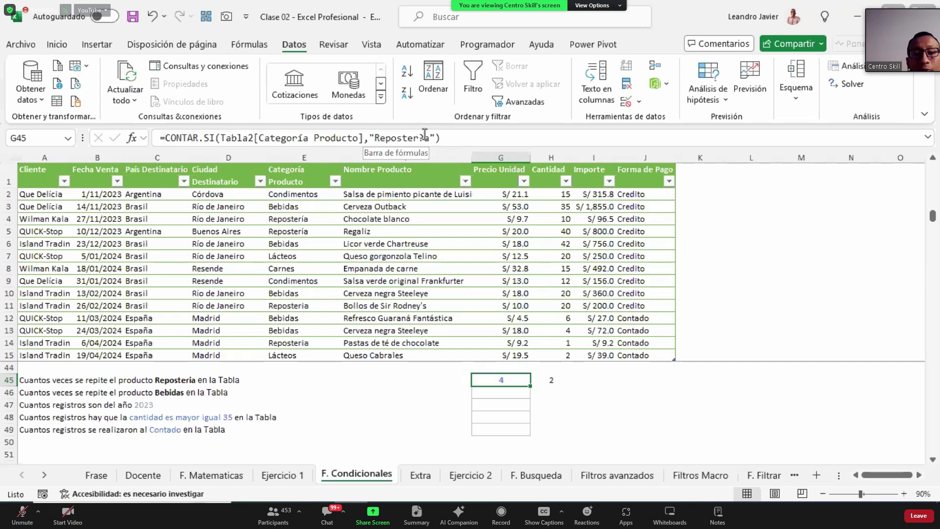
drag(313, 219, 313, 231)
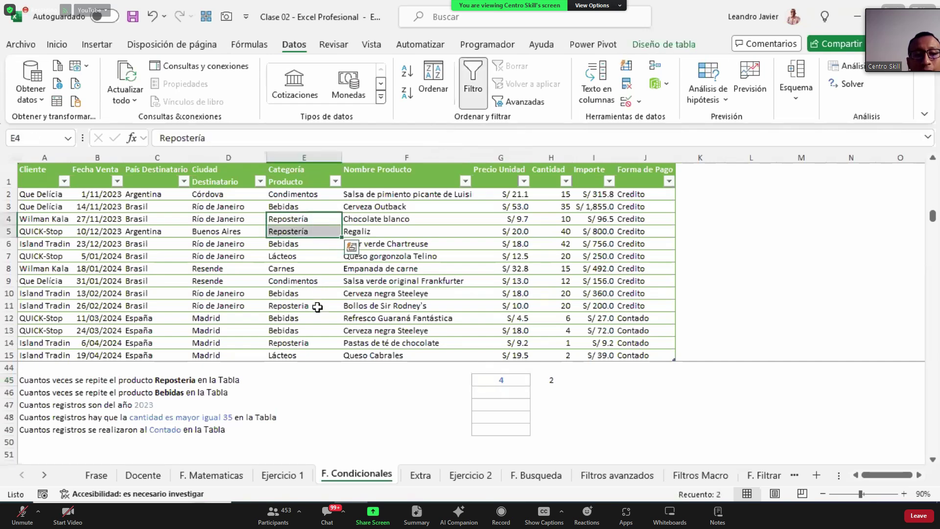
ctrl+click(318, 306)
ctrl+click(319, 343)
click(493, 380)
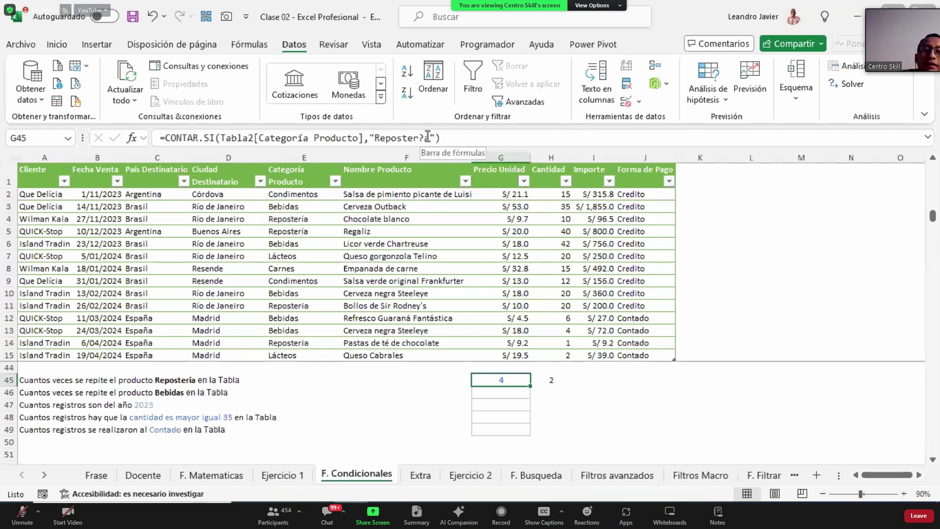
Recommit the Reposter?a wildcard in G45 and change E4 to ReposterXa.
drag(419, 136, 425, 135)
text(?)
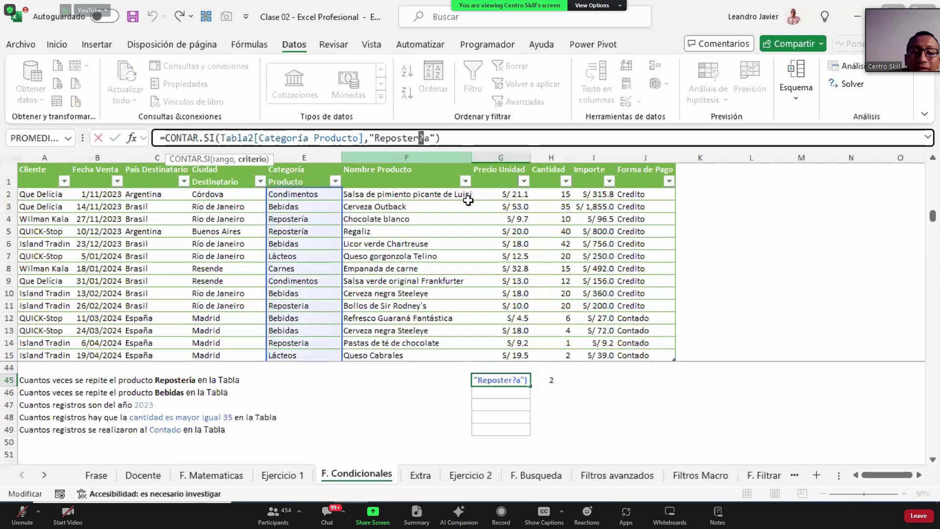
key(ctrl+Return)
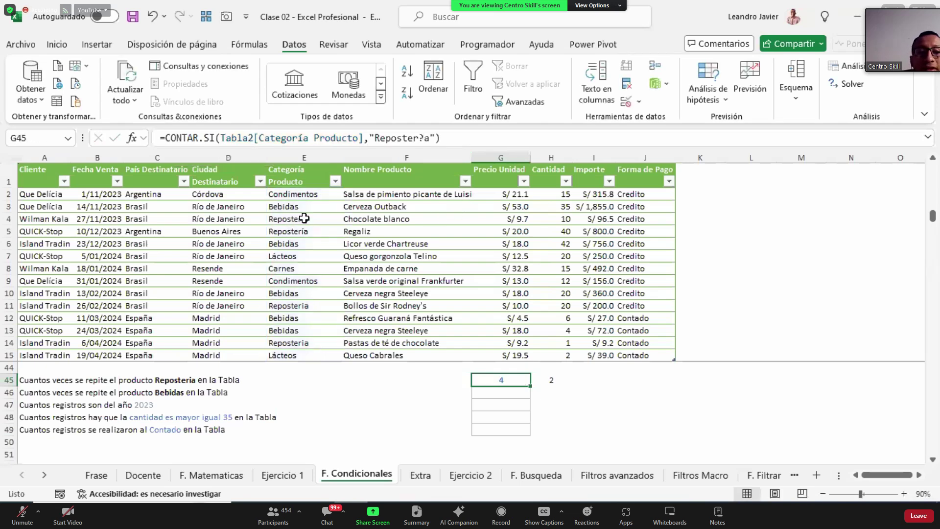
click(302, 218)
drag(203, 138, 199, 138)
text(X)
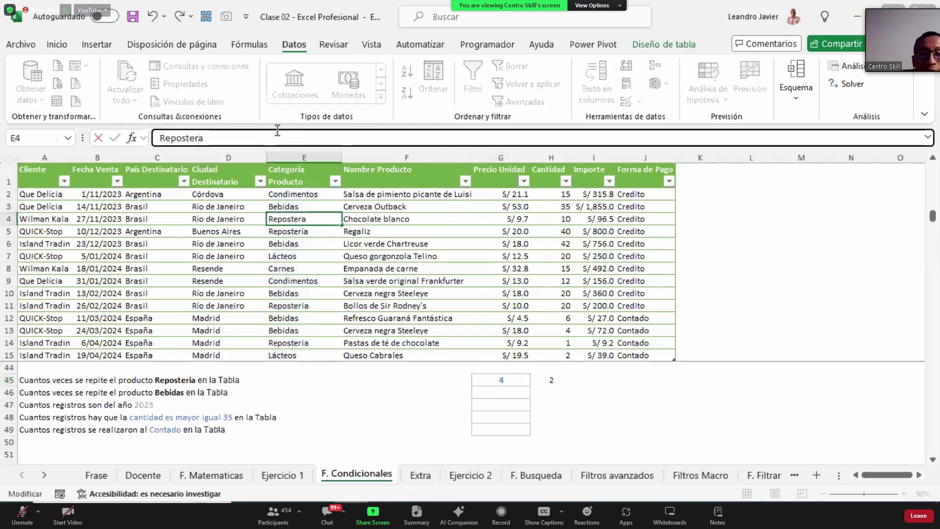
key(ctrl+Return)
Review G45's wildcard criterion without changing it.
click(501, 380)
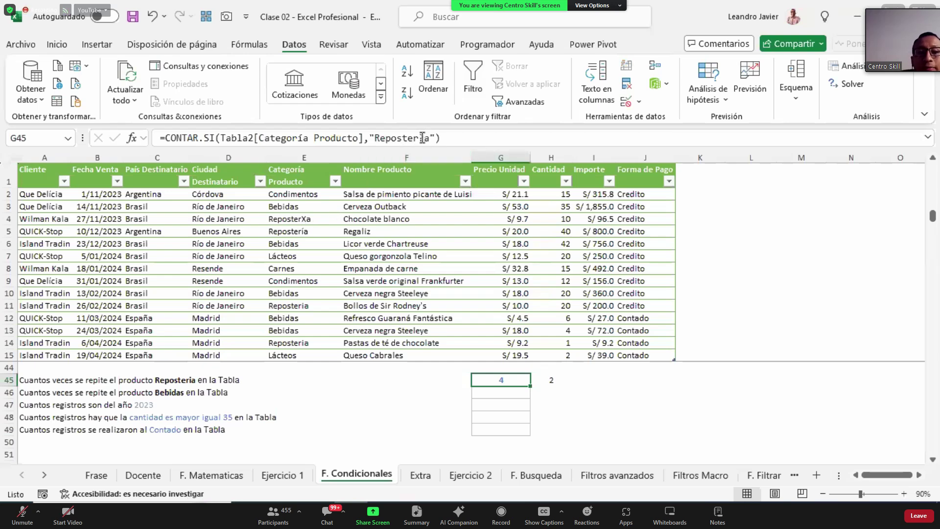
drag(424, 138, 419, 137)
key(Escape)
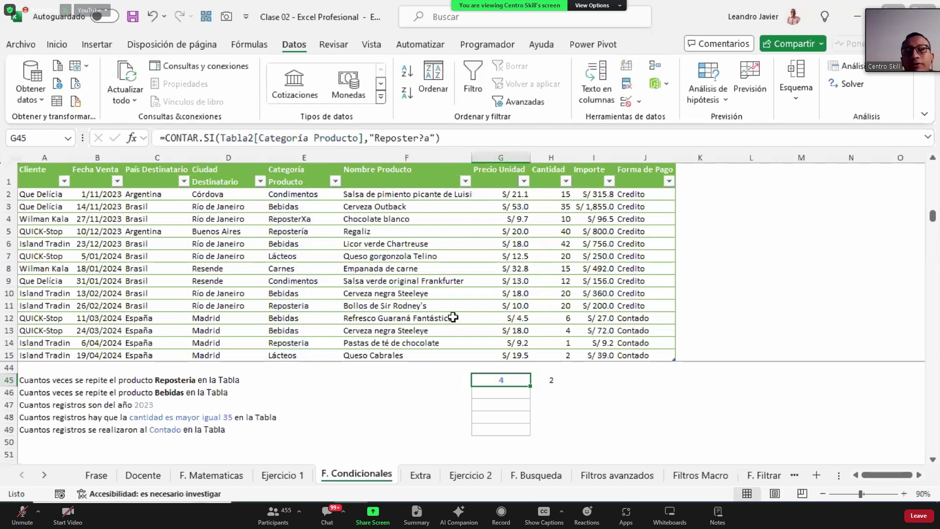
click(312, 240)
Append 4224, ddd and ffs to the Reposteria entries in E5, E11 and E14.
click(316, 232)
double_click(313, 231)
text(422)
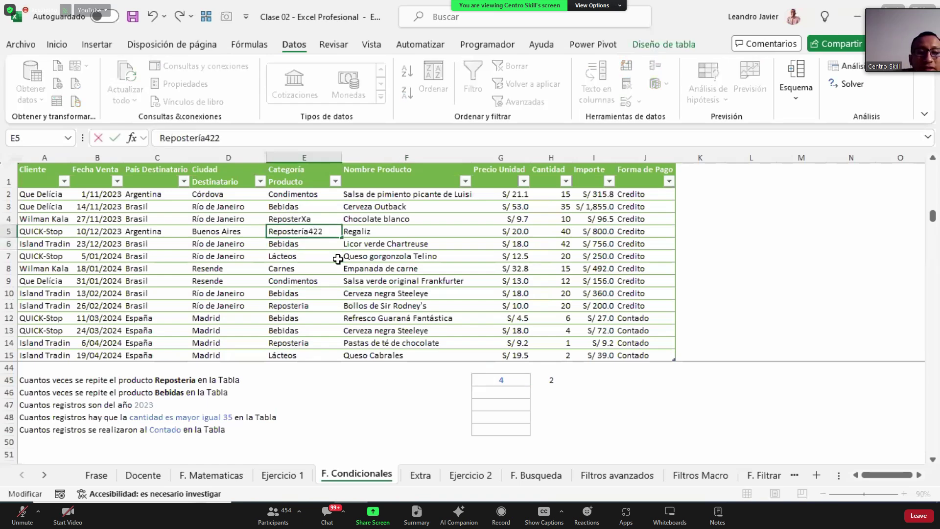
text(4)
key(Return)
key(Down)
key(Down)
key(Down)
key(Down)
key(Down)
key(F2)
text(ddd)
key(Return)
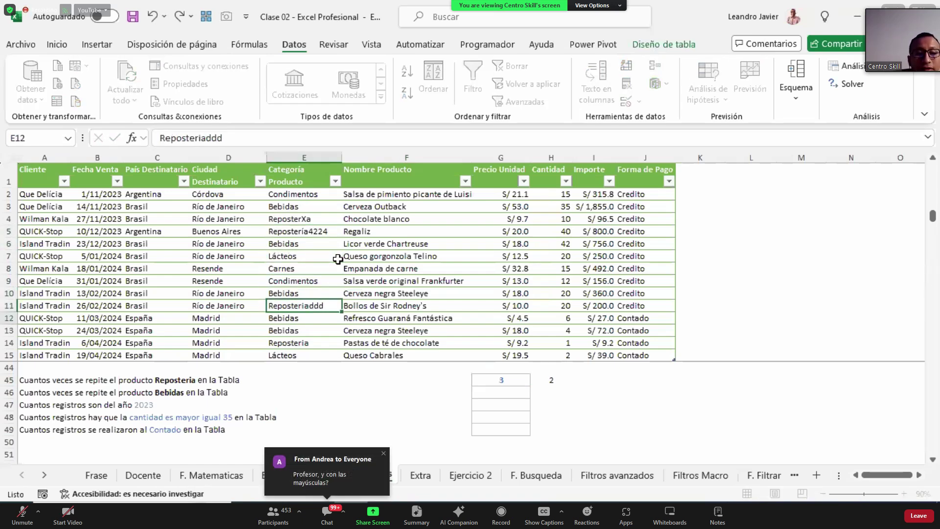
key(Down)
key(Down)
key(Down)
key(Up)
key(F2)
text(ffs)
key(Return)
key(Up)
Highlight the altered entries E11, E5 and E4, then select 'ter?a' in G45's criterion.
ctrl+click(321, 305)
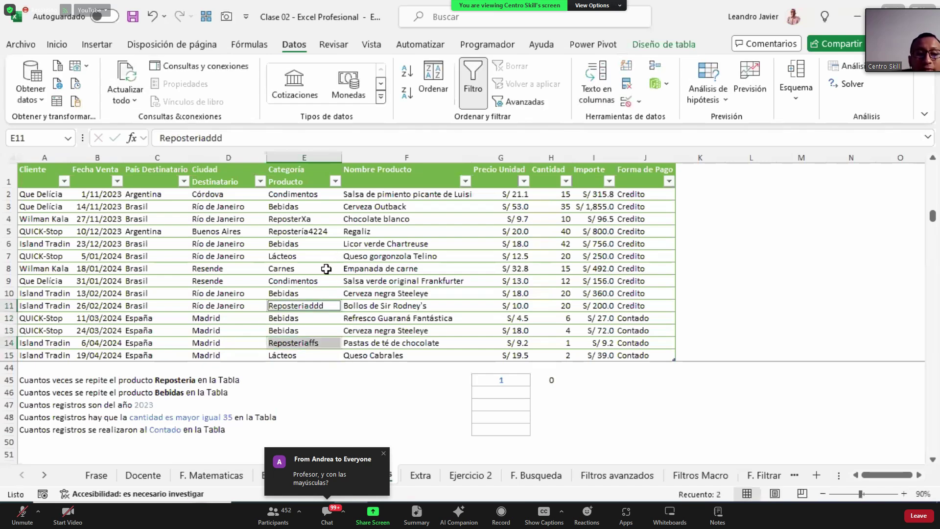
ctrl+click(328, 230)
ctrl+click(328, 219)
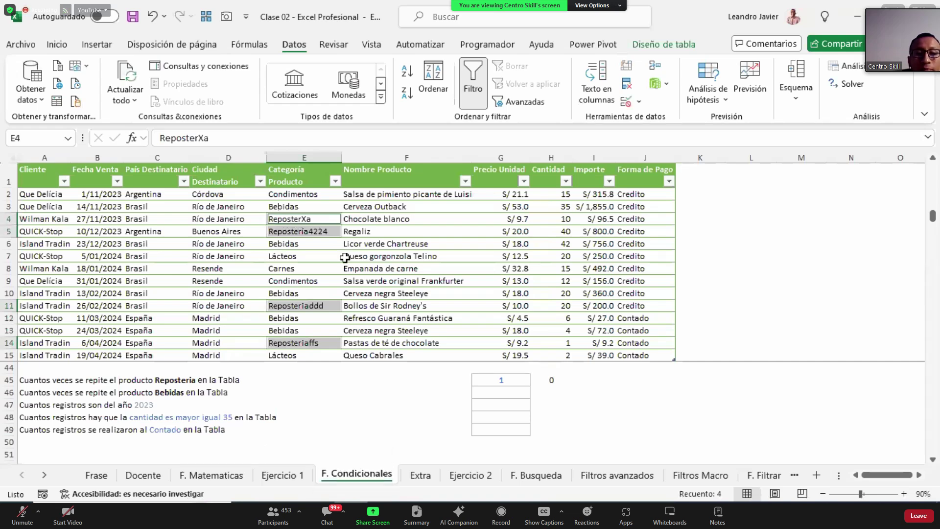
click(505, 375)
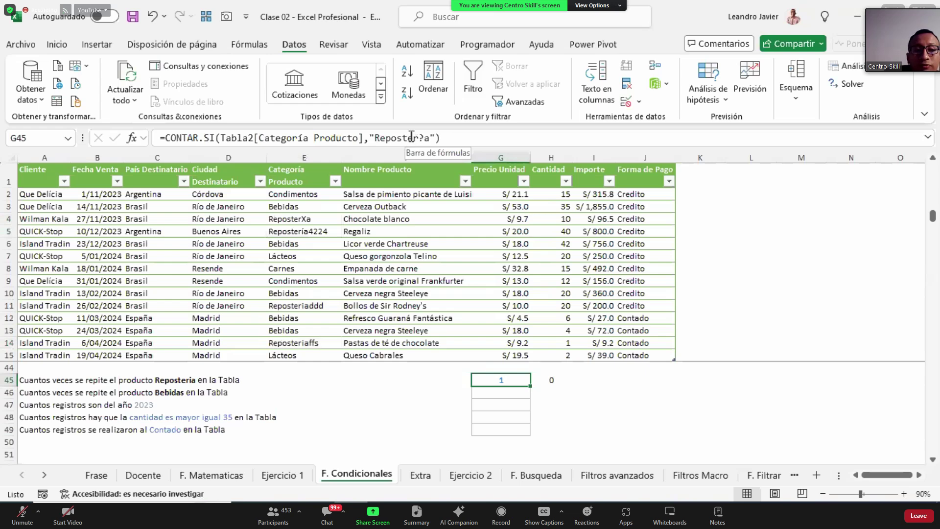
drag(402, 139, 432, 142)
Shorten G45's criterion to "Repos*" so it counts 4, checking E4, E5, E14 and E11.
key(BackSpace)
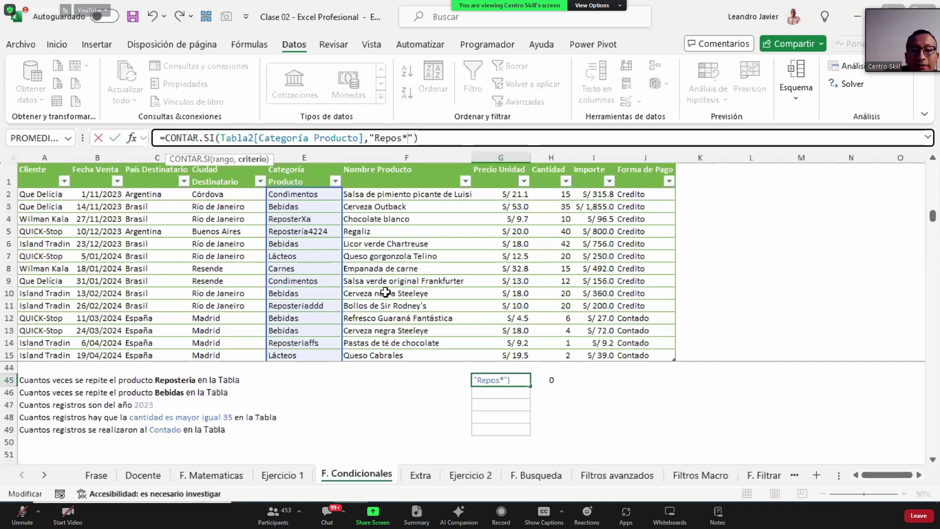
key(ctrl+Return)
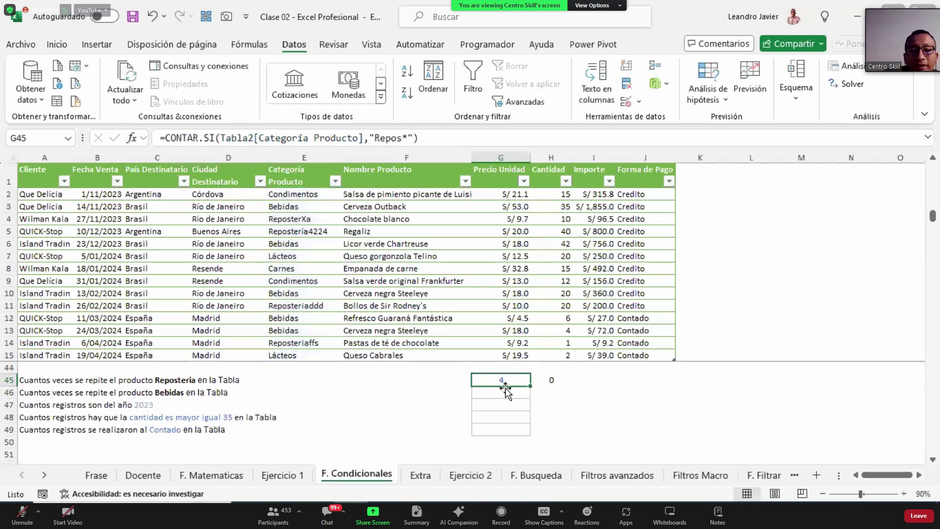
click(307, 218)
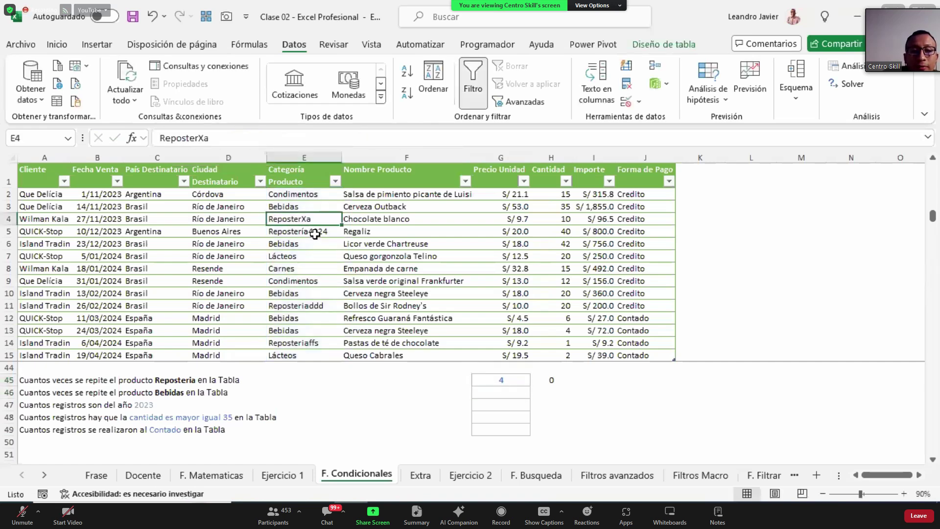
ctrl+click(315, 231)
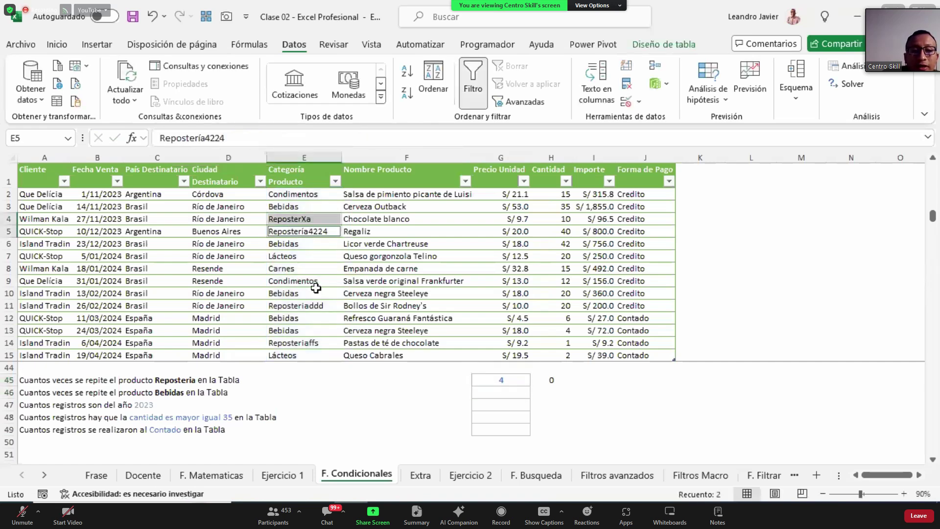
ctrl+click(315, 341)
ctrl+click(314, 306)
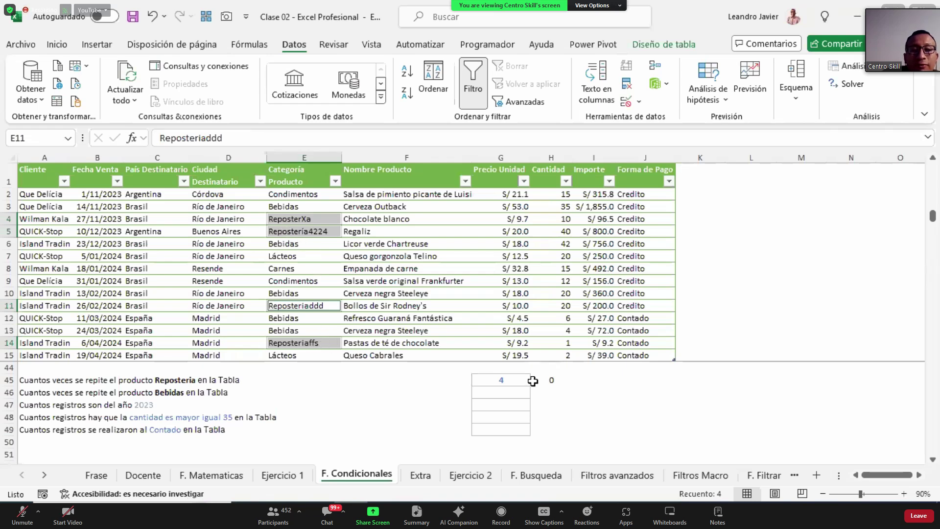
click(516, 380)
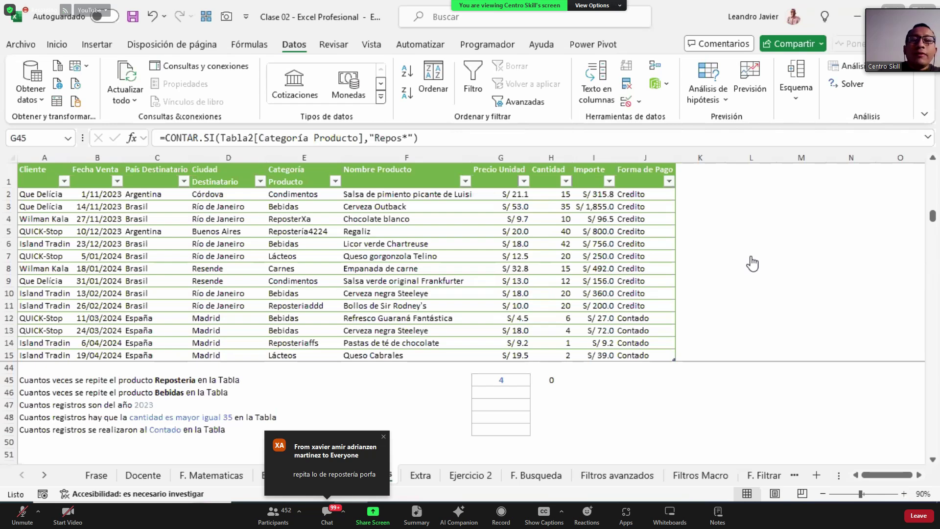
click(394, 140)
drag(402, 139, 383, 141)
text(EPOS)
key(ctrl+Return)
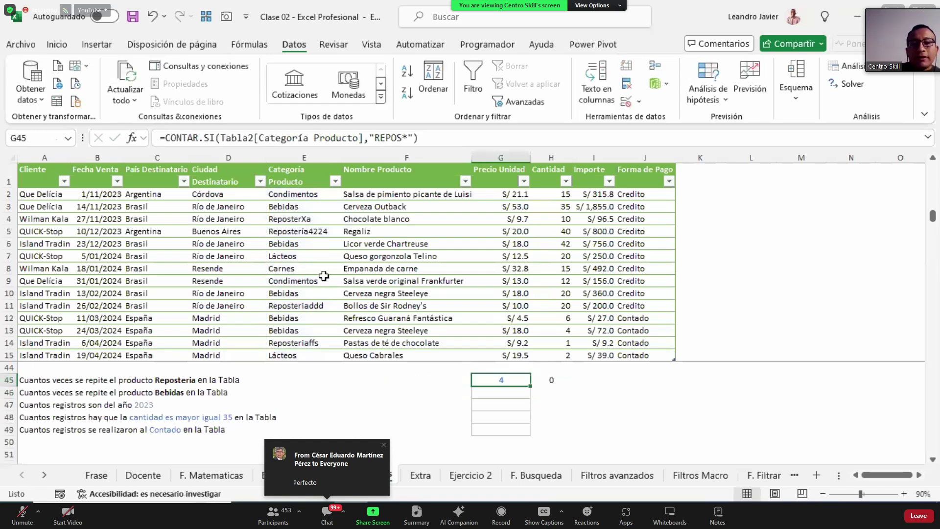
drag(294, 194, 304, 306)
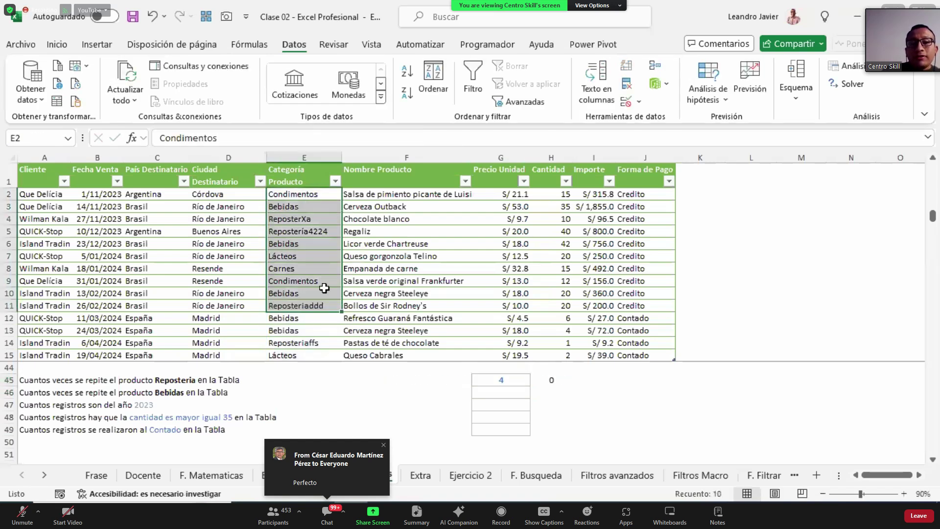
click(525, 376)
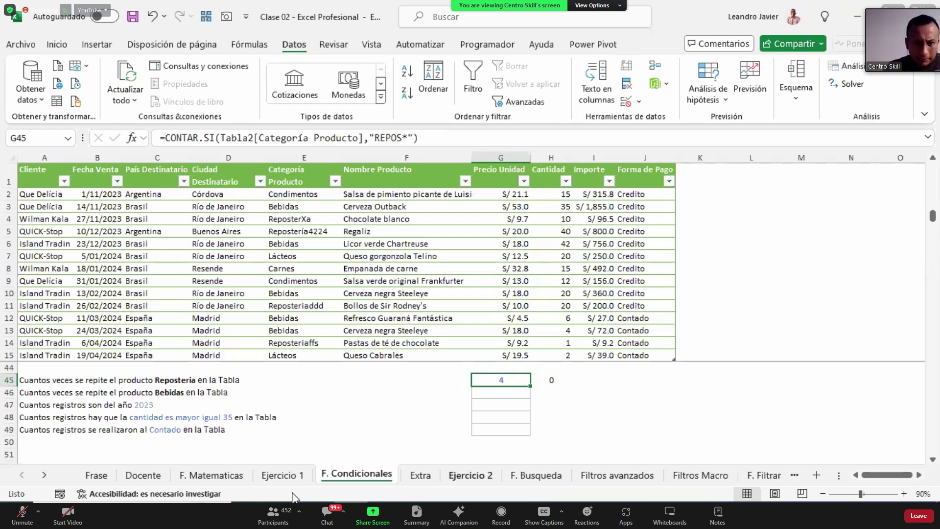
key(alt+Tab)
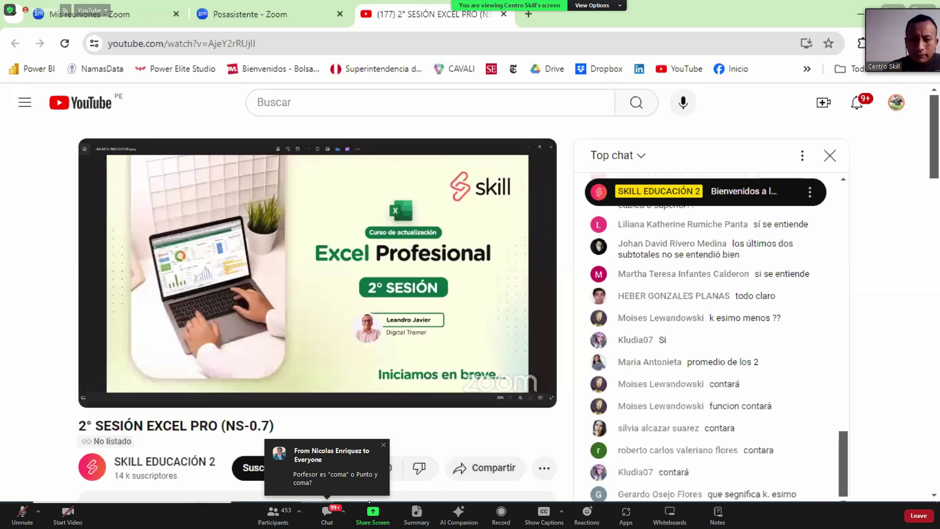
key(alt+Tab)
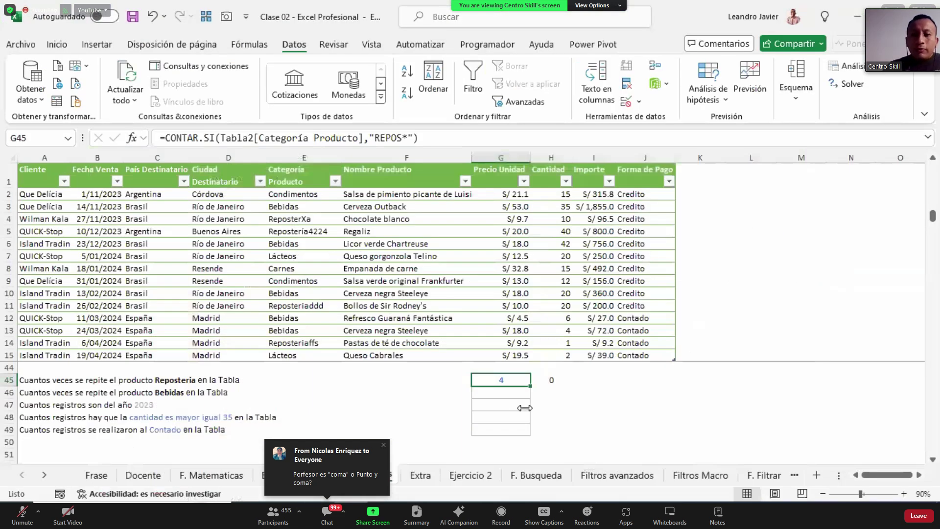
Abandon the unfinished SUMA formula in F46 and delete the unused formula in H45.
click(448, 389)
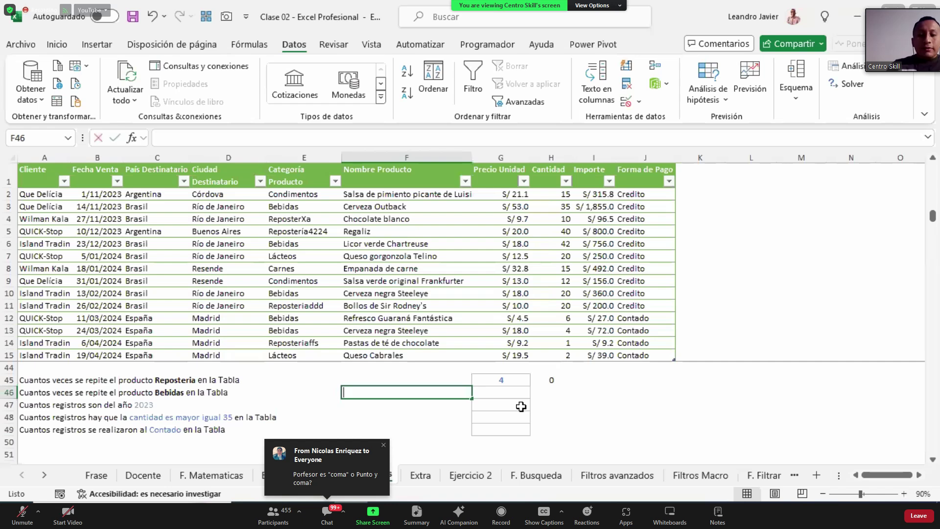
text(=)
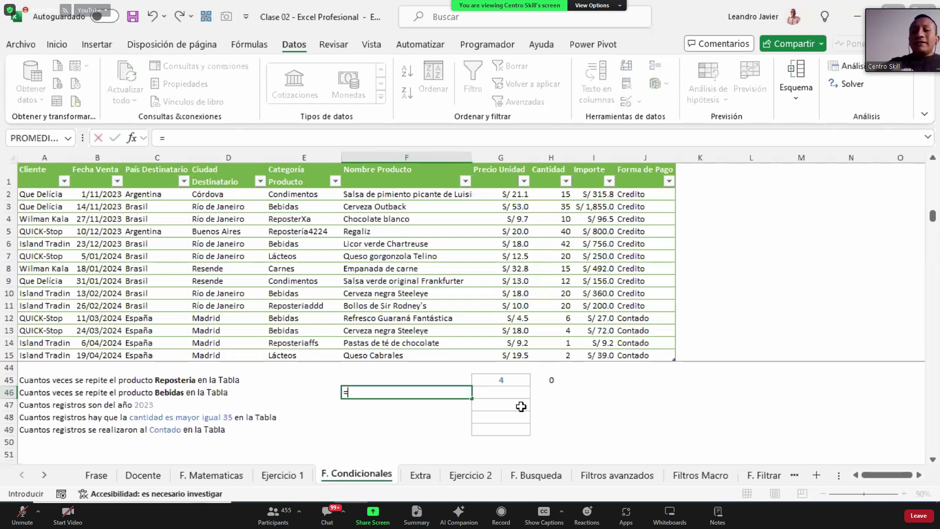
text(SUMA()
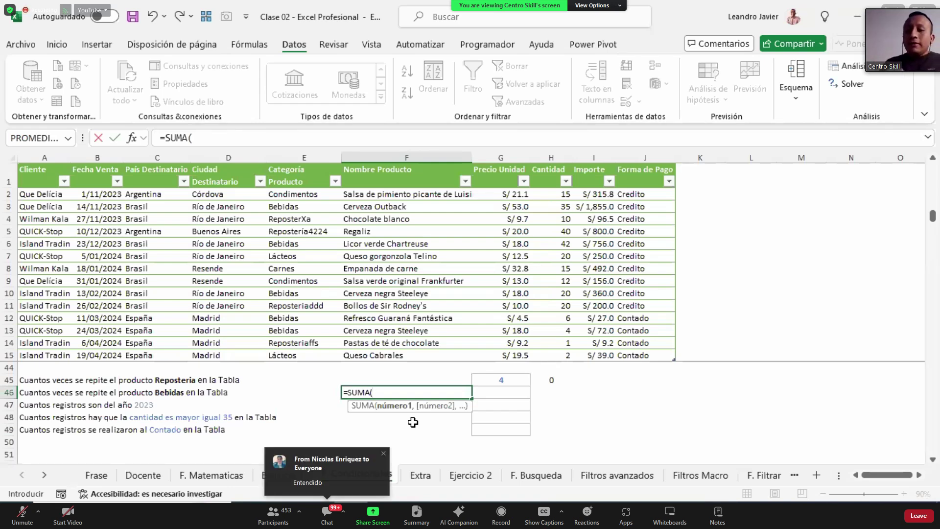
key(Escape)
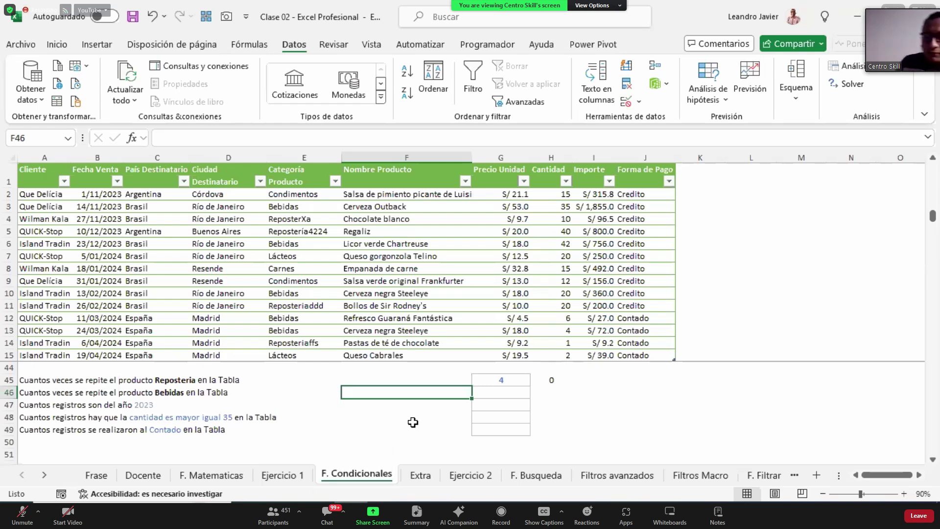
key(Up)
key(Right)
key(Right)
key(Delete)
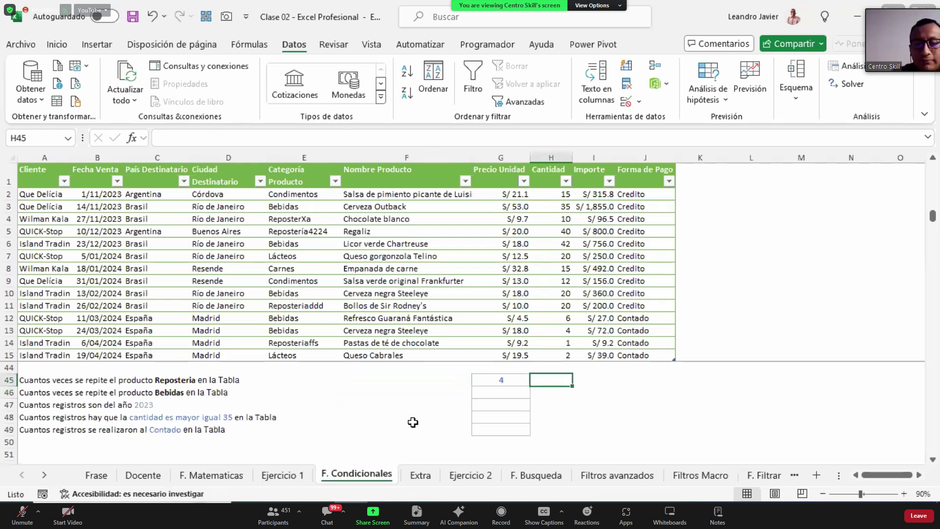
key(Left)
key(Down)
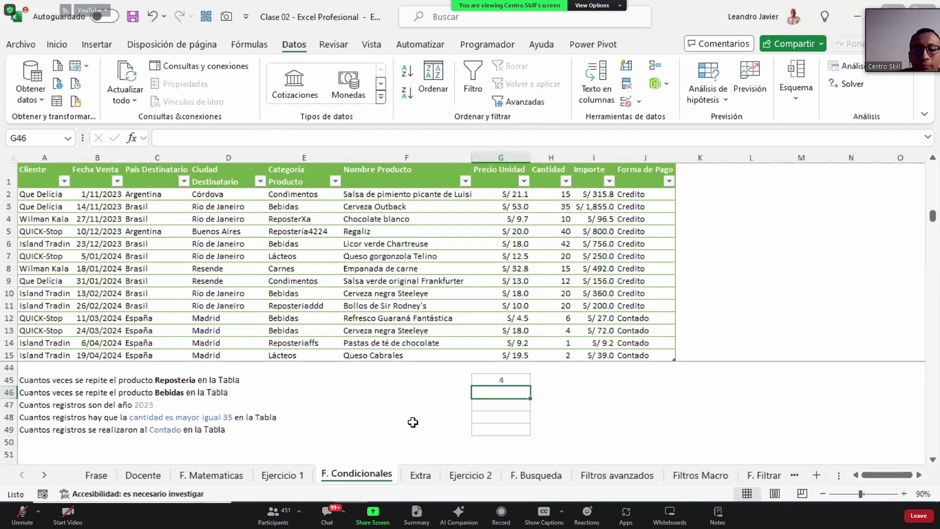
Enter =CONTAR.SI(Tabla2[Categoría Producto],"bebidas") in G46.
text(=CONTAR)
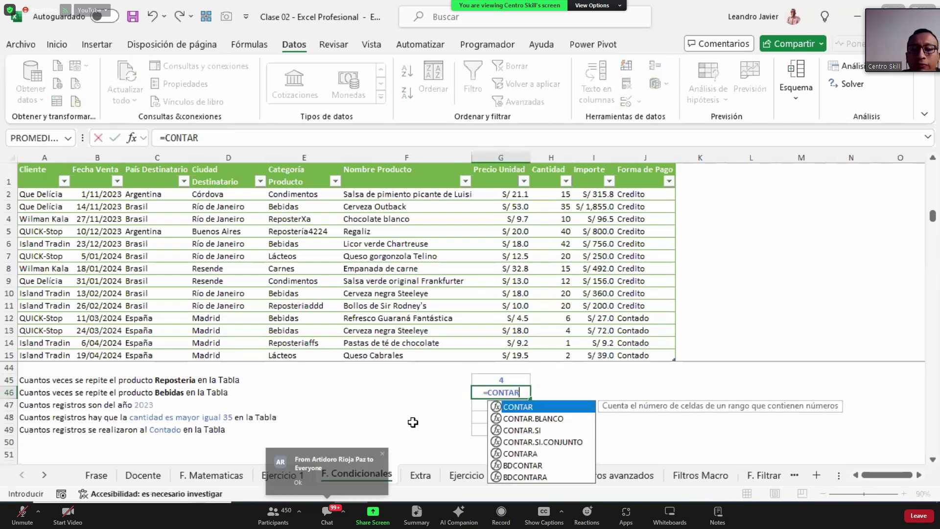
text(.SI()
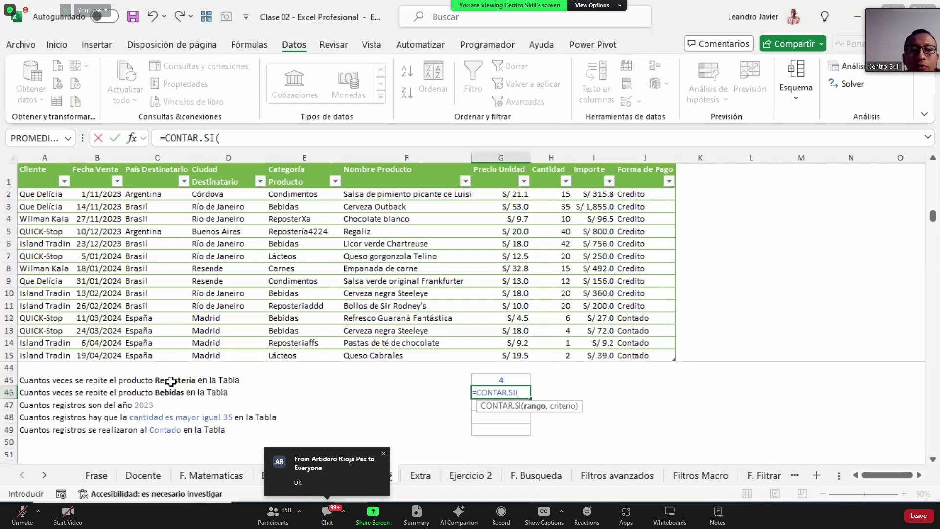
click(302, 166)
text(,)
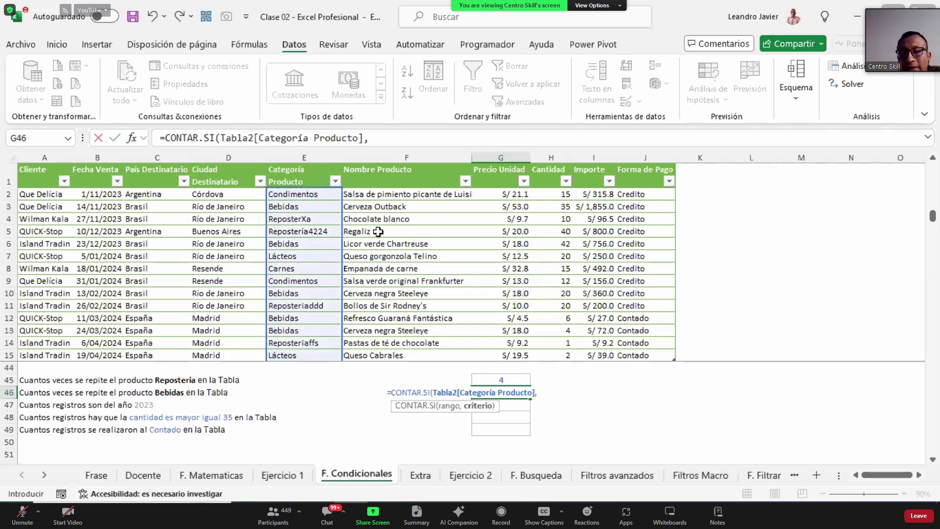
text(")
text(bEB)
key(BackSpace)
key(BackSpace)
key(BackSpace)
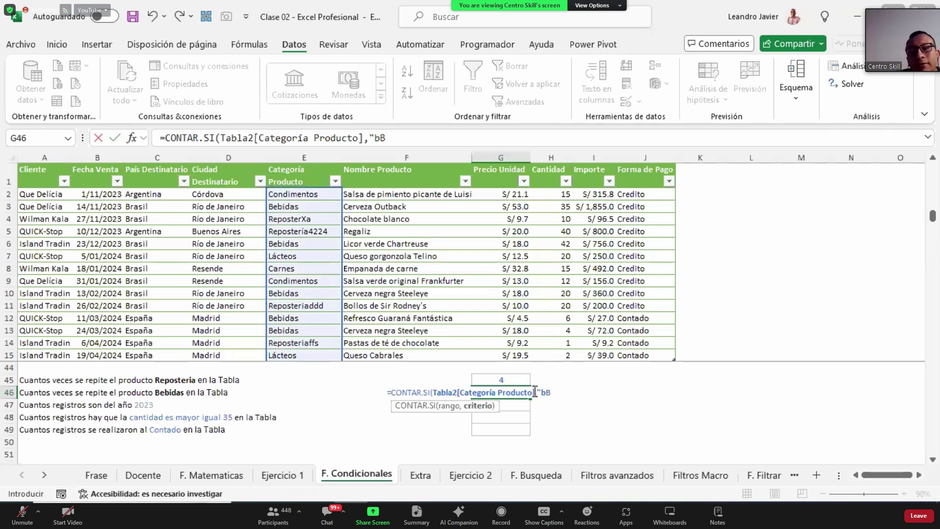
text(ebidas)
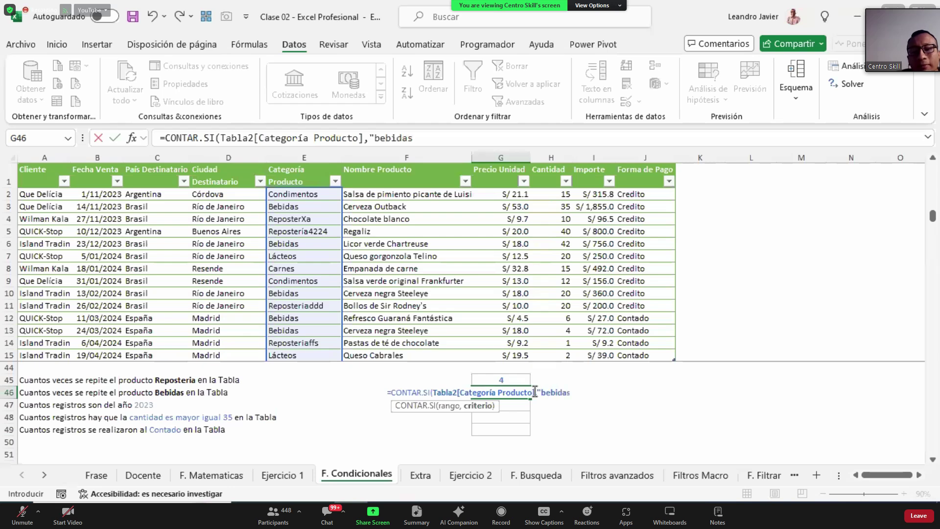
text("))
key(Return)
Review the G46 formula and select the Bebidas cells, including E3 and E13, to verify the count of 5.
double_click(532, 392)
click(297, 206)
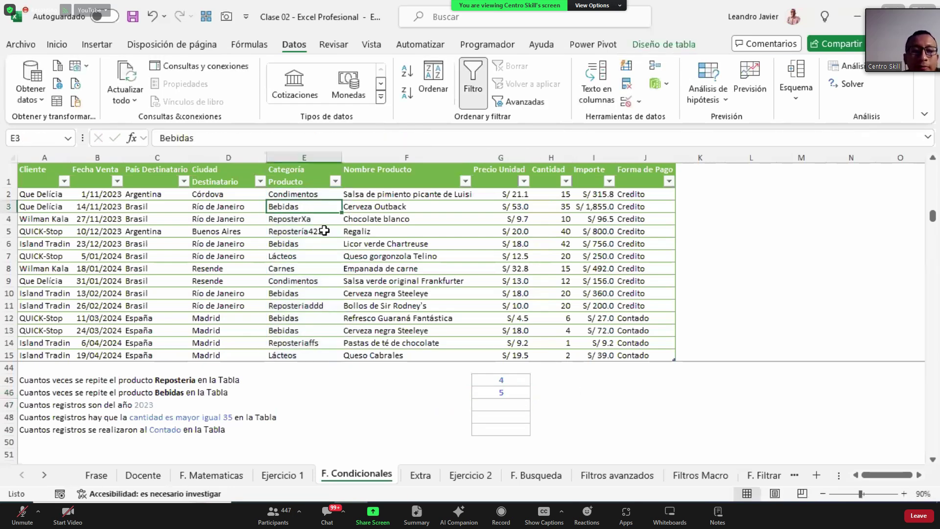
ctrl+click(318, 243)
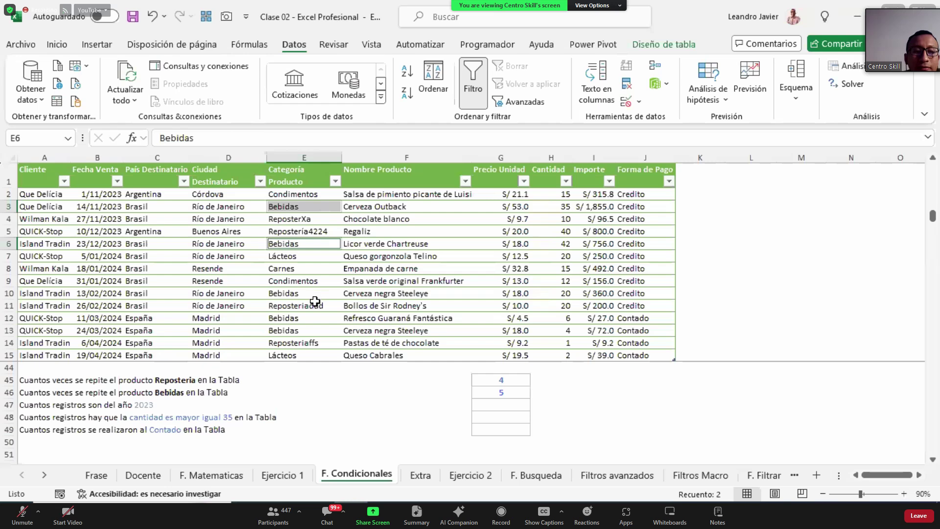
ctrl+click(310, 295)
ctrl+click(315, 331)
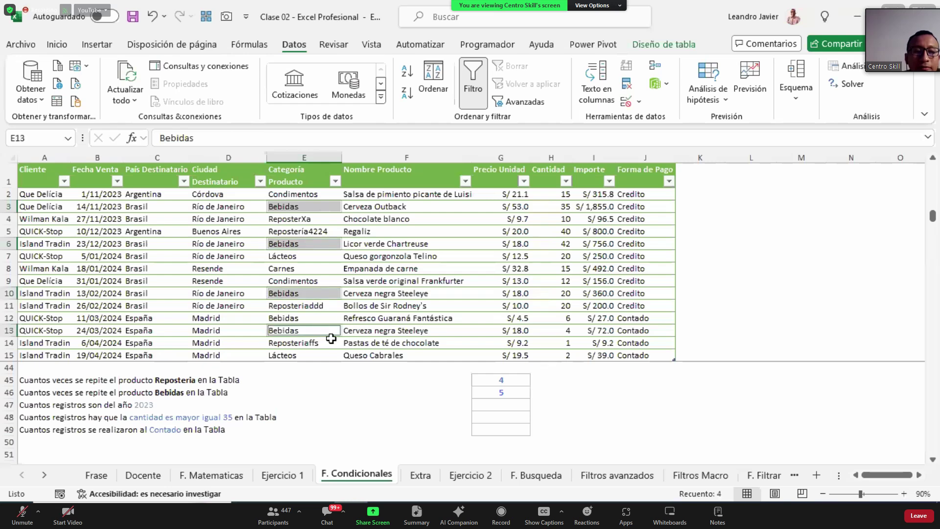
Correct the misspelled 'Reposteriaffs' in E14 to Reposteria.
click(329, 348)
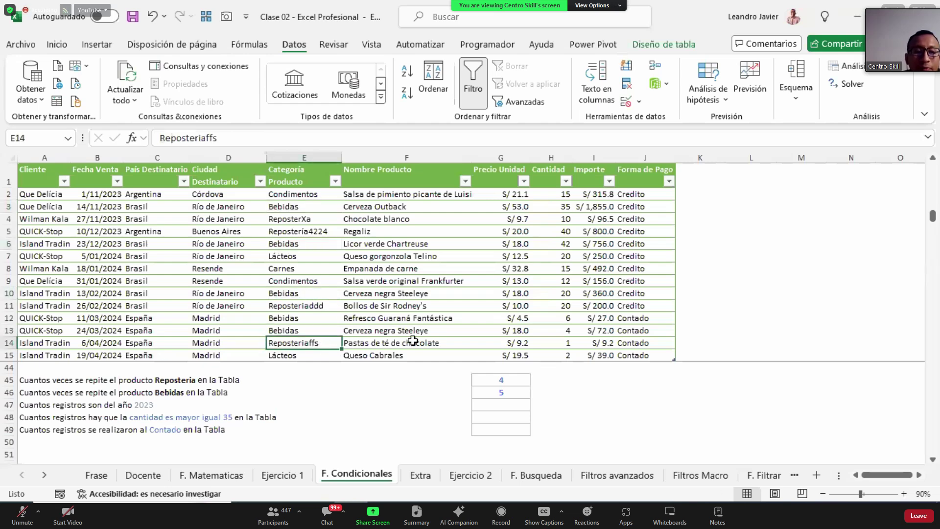
key(F2)
key(BackSpace)
key(BackSpace)
key(BackSpace)
key(Return)
key(Up)
Copy the corrected Reposteria into E11, E5 and E4, then recheck the G46 count.
key(ctrl+c)
key(Up)
key(Up)
key(Up)
key(ctrl+v)
key(Up)
key(Up)
key(Up)
key(Up)
key(Up)
key(Up)
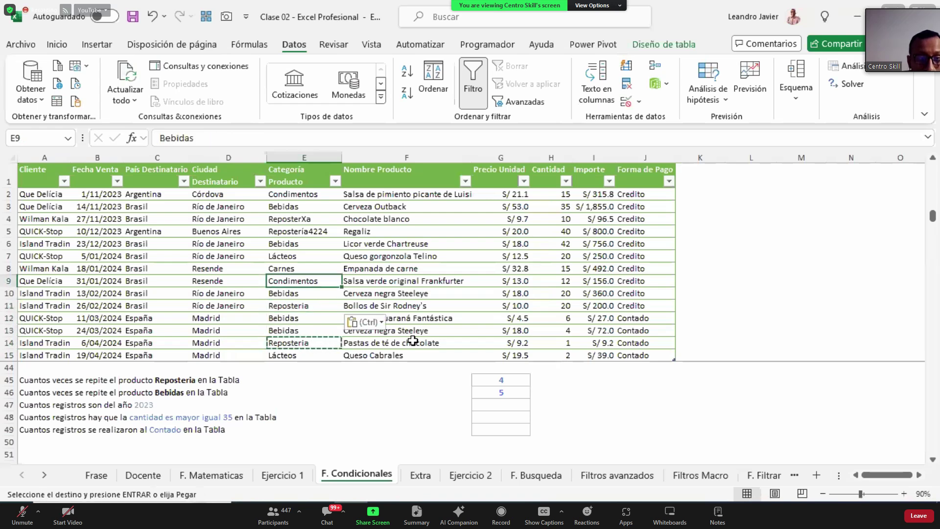
key(ctrl+v)
key(Up)
key(Return)
key(Down)
key(Down)
key(Down)
key(Down)
key(Down)
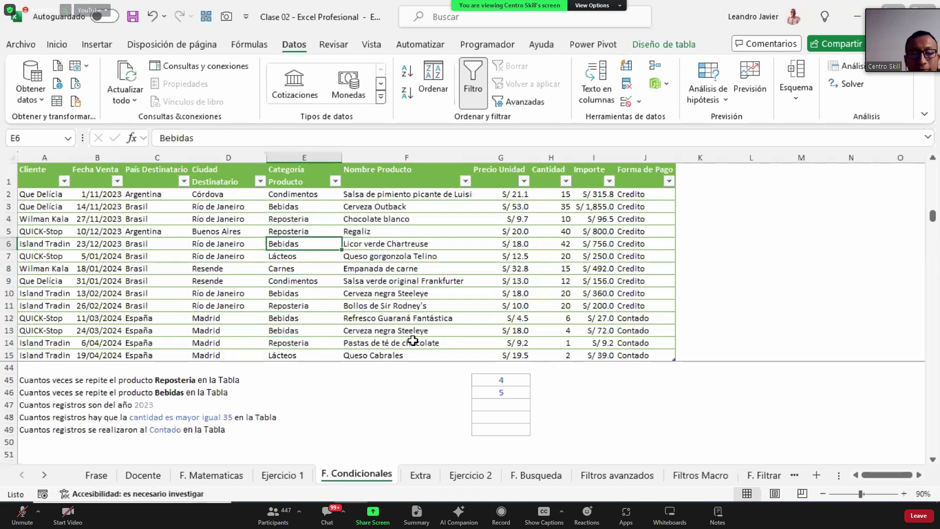
click(503, 392)
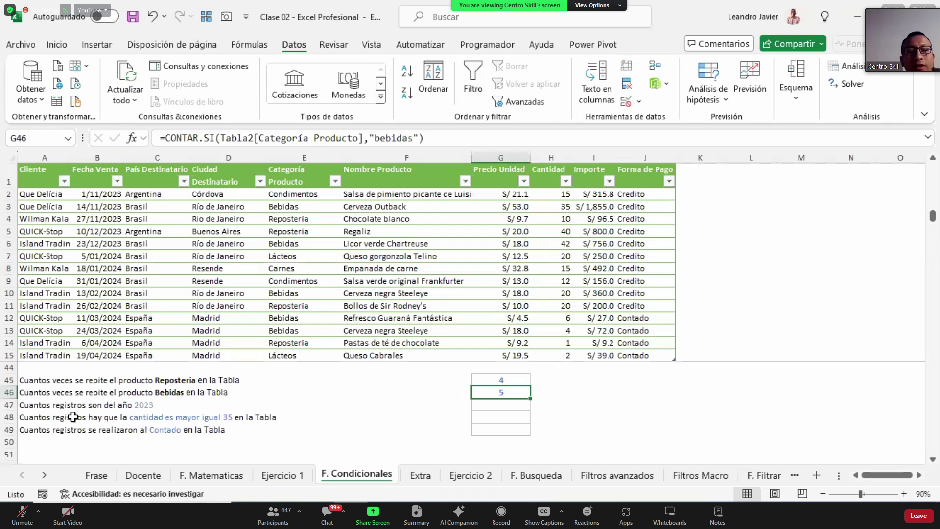
click(518, 405)
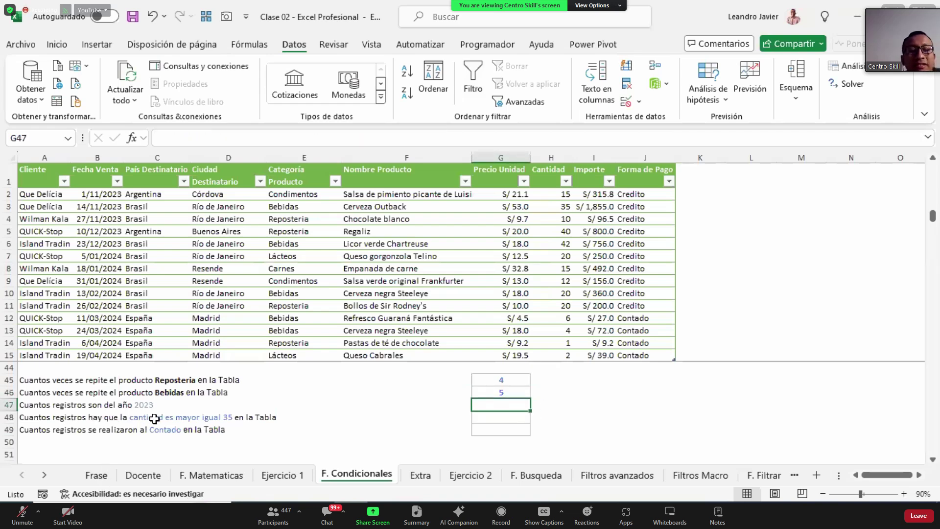
drag(98, 194, 98, 355)
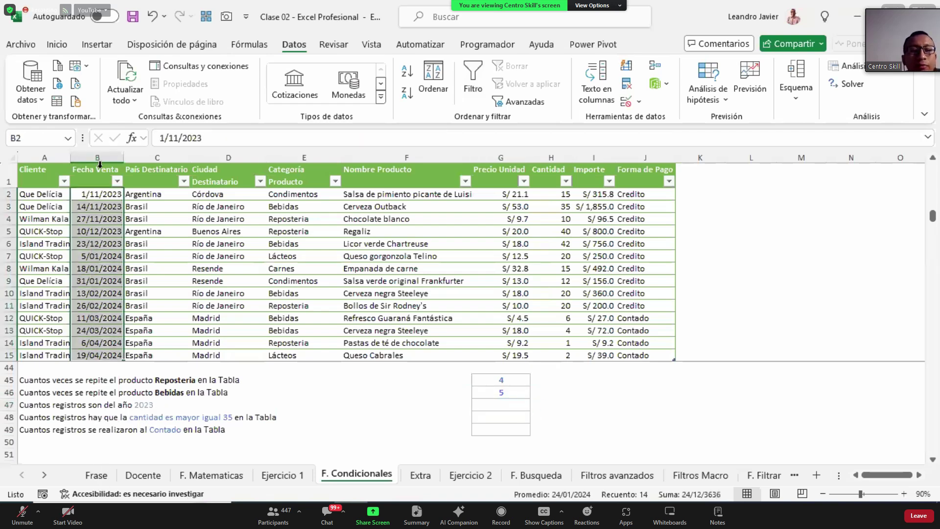
click(515, 404)
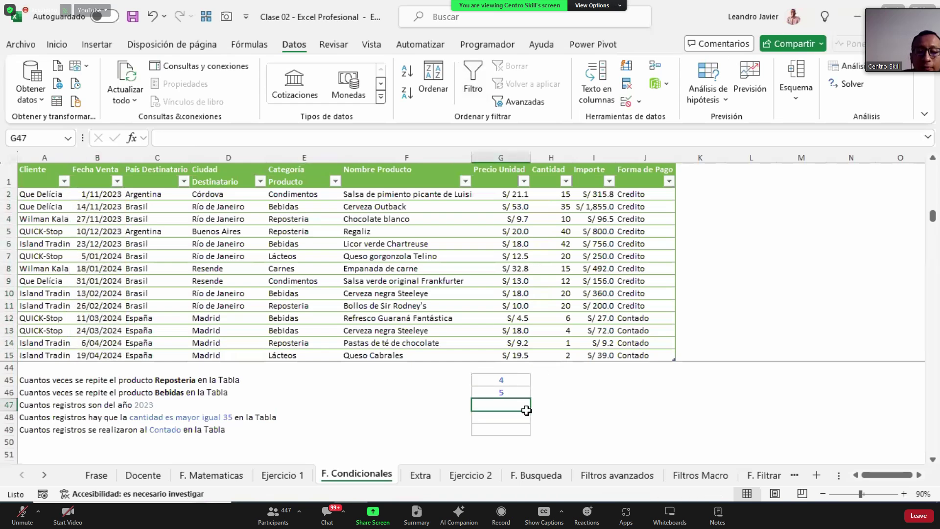
text(=cntar)
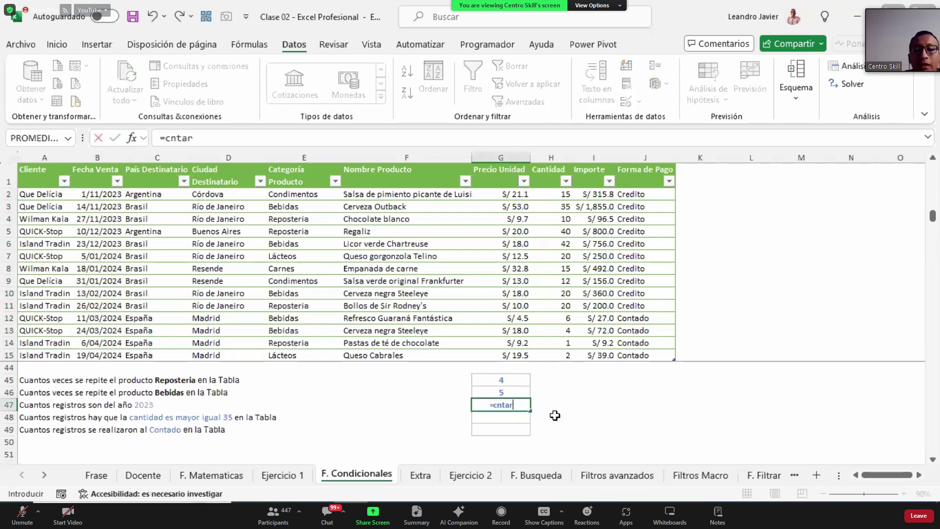
key(BackSpace)
key(BackSpace)
key(BackSpace)
key(BackSpace)
text(ontar)
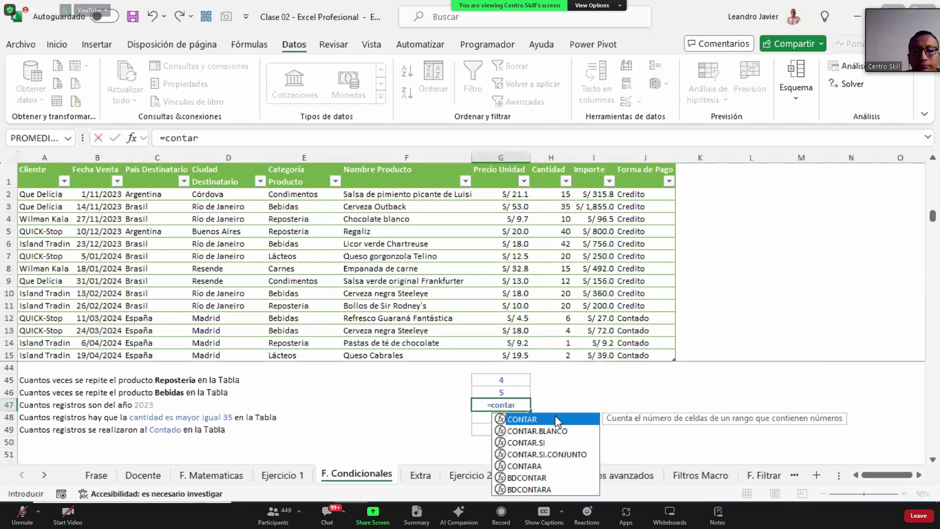
double_click(547, 454)
key(BackSpace)
key(BackSpace)
key(BackSpace)
key(BackSpace)
key(BackSpace)
key(BackSpace)
key(BackSpace)
key(BackSpace)
key(BackSpace)
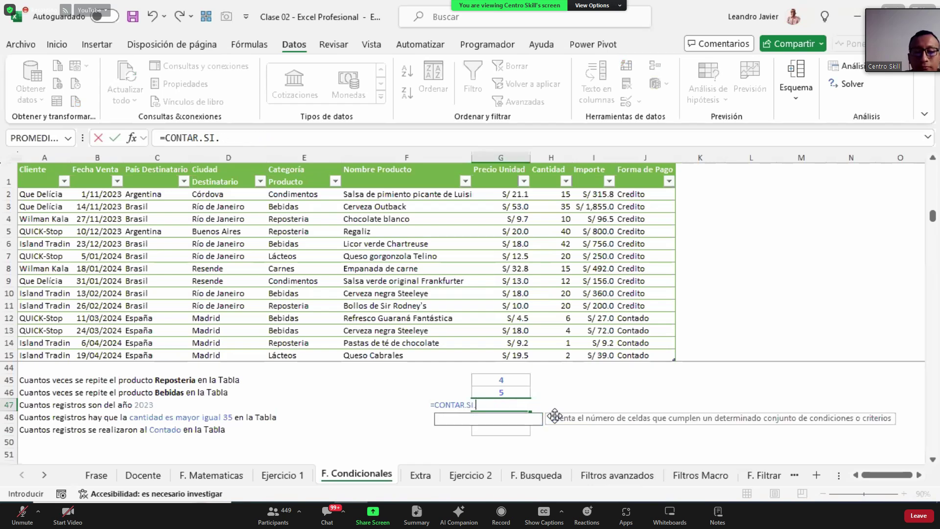
key(BackSpace)
key(BackSpace)
text(I()
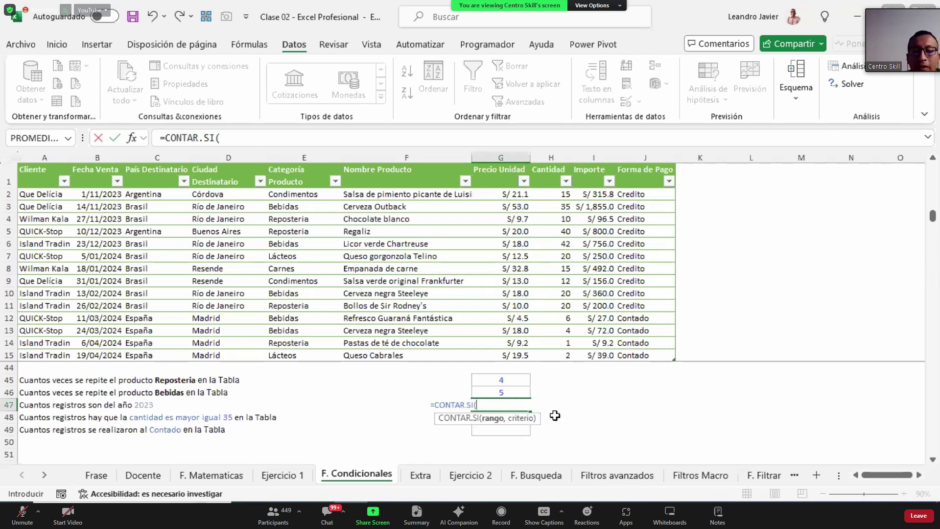
click(97, 166)
text(,)
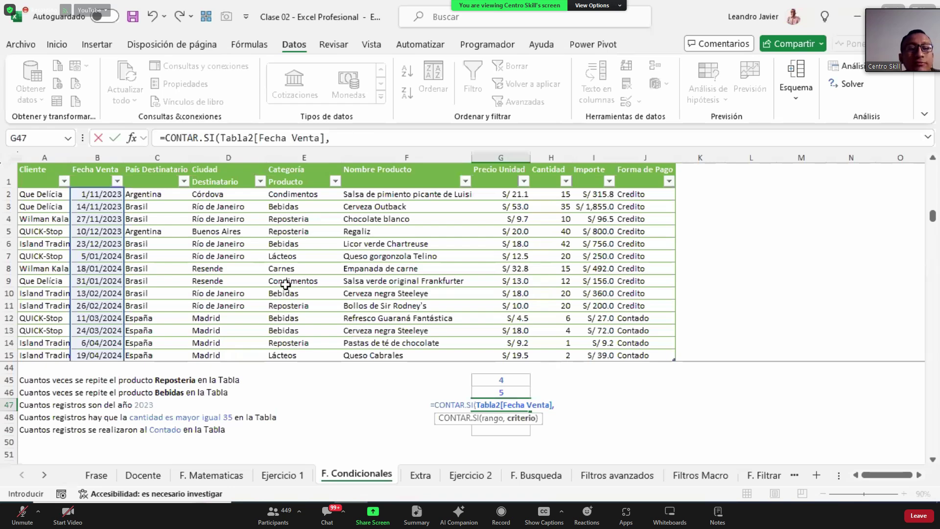
key(Escape)
drag(107, 194, 183, 318)
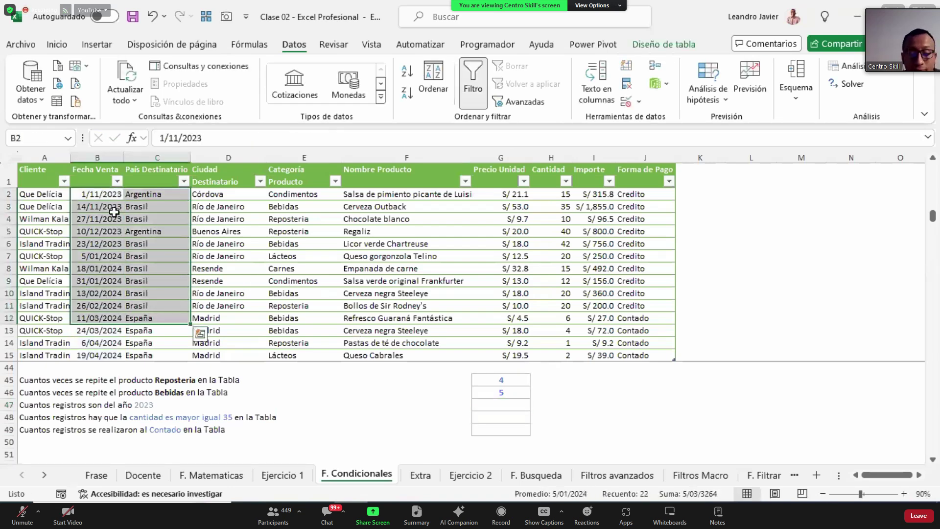
key(shift+Left)
key(shift+Down)
key(shift+Down)
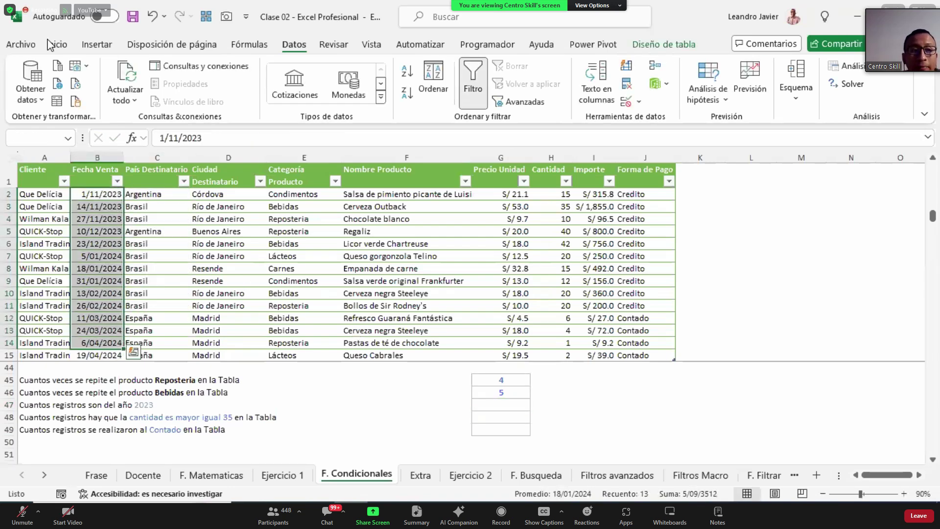
click(47, 46)
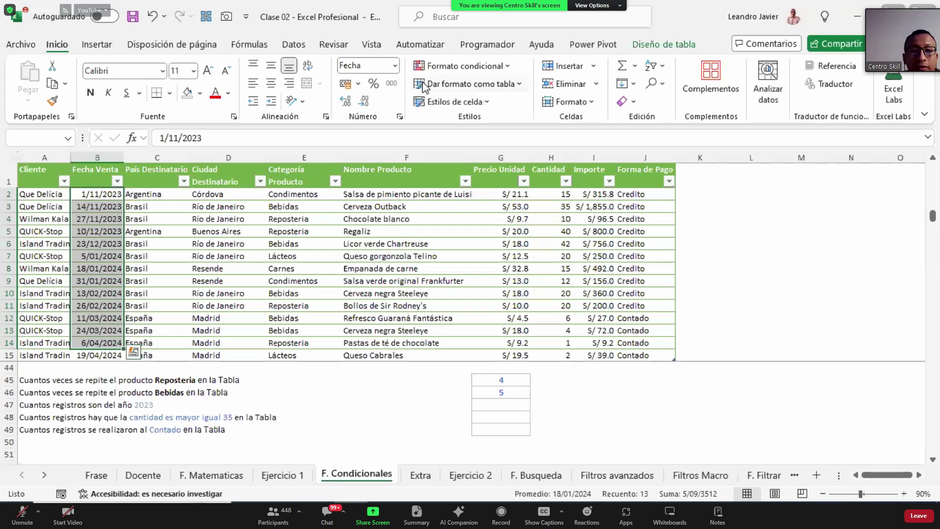
key(ctrl+shift+asciitilde)
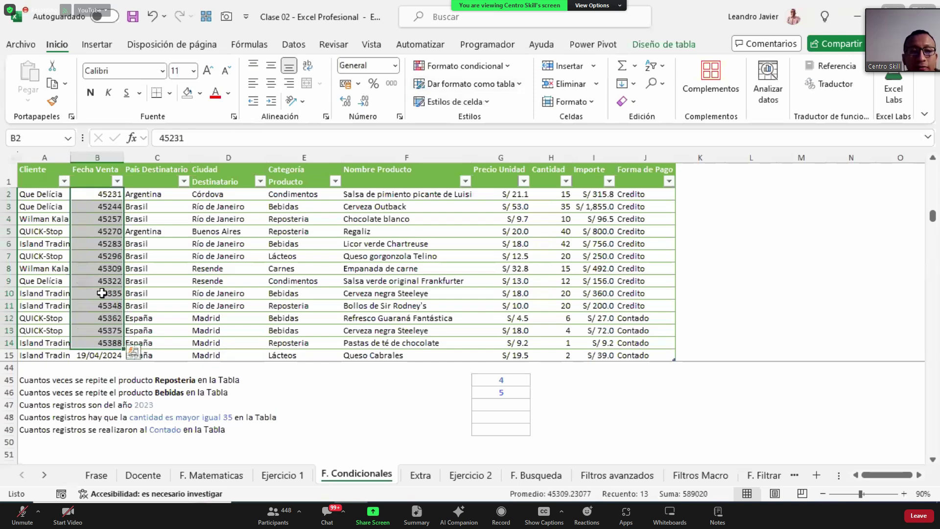
click(152, 17)
click(516, 406)
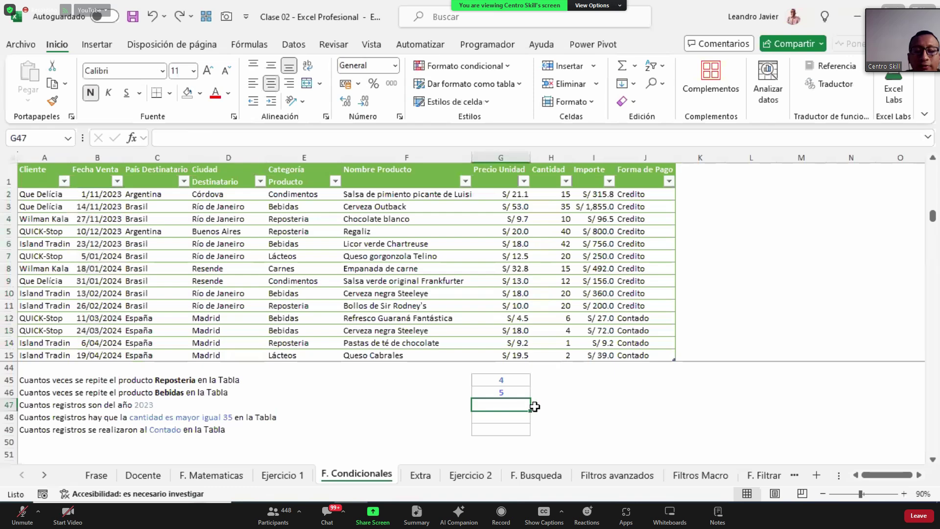
Start =CONTAR.SI(Tabla2[Fecha Venta], in G47, leaving the 2023 criterion to follow.
text(=contar)
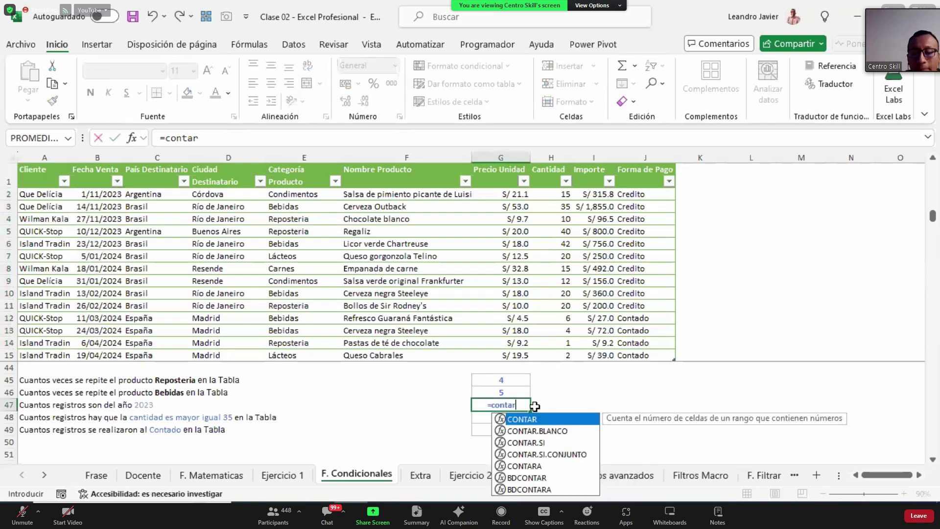
key(Down)
key(Down)
key(Tab)
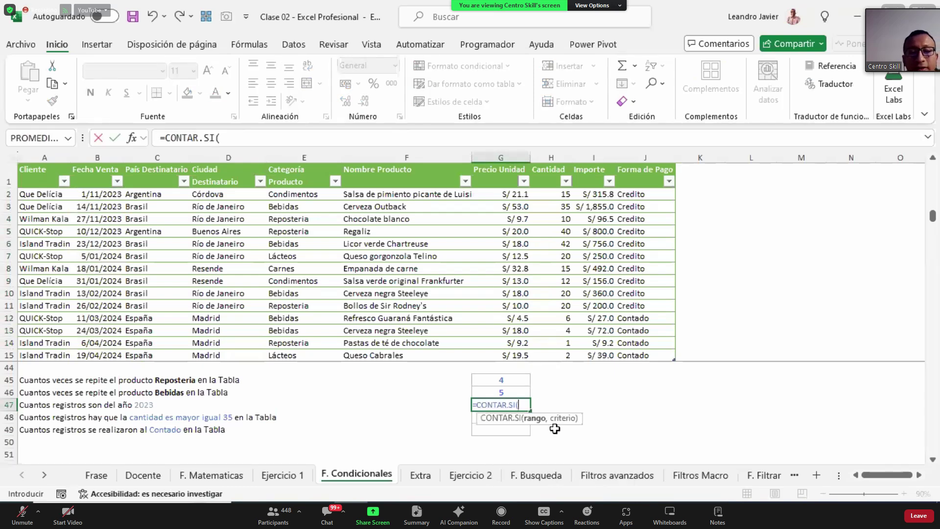
click(103, 165)
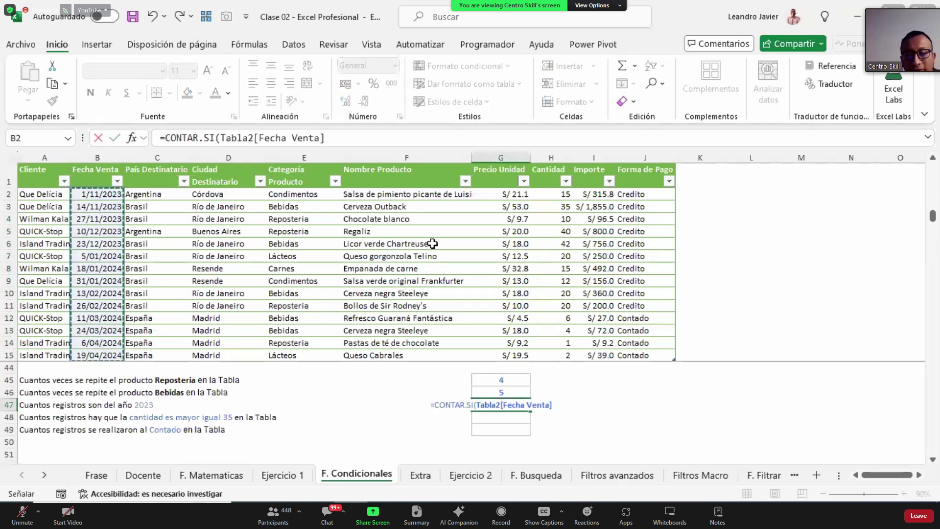
text(,)
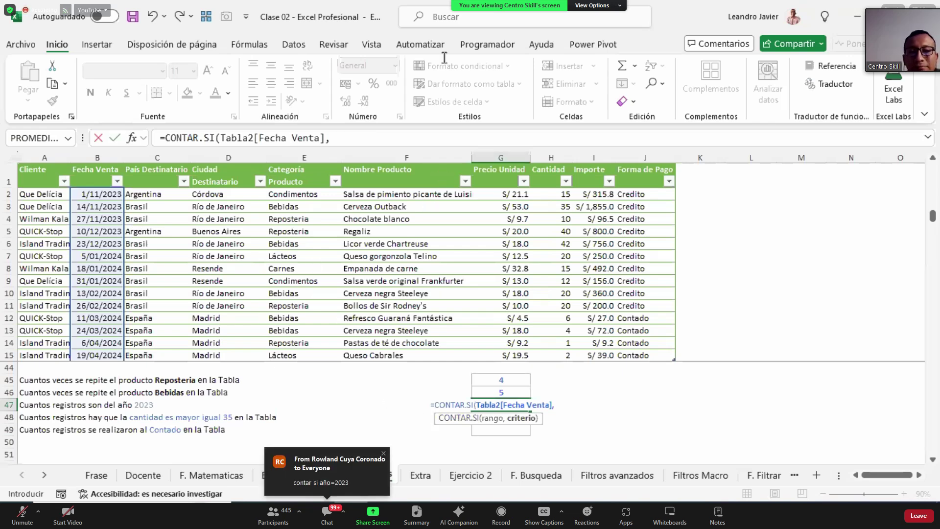
click(398, 138)
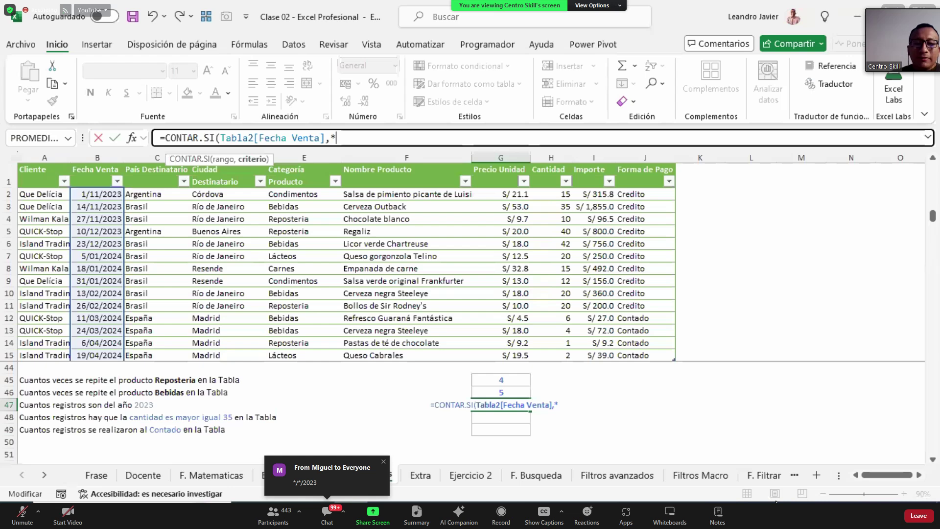
Finish G47 as =CONTAR.SI(Tabla2[Fecha Venta],"*/*/2023"), which returns 0.
key(BackSpace)
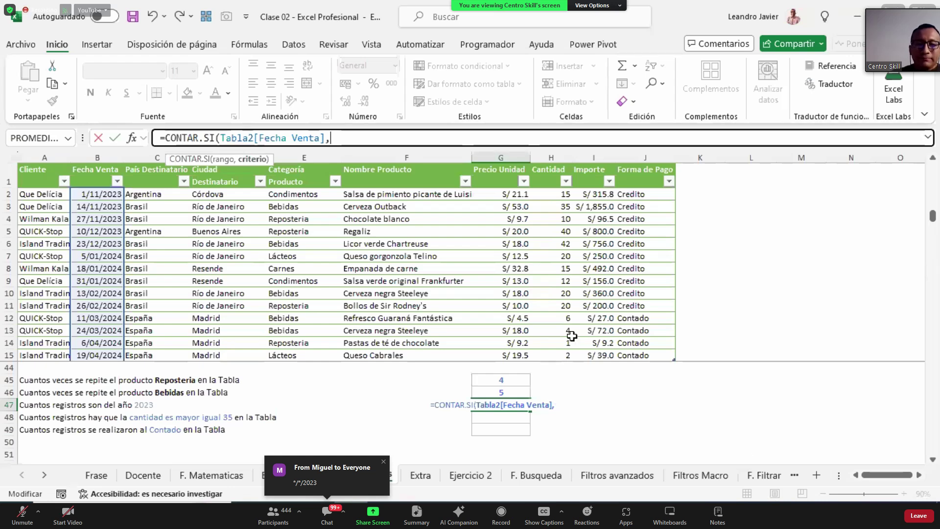
text("*/*/)
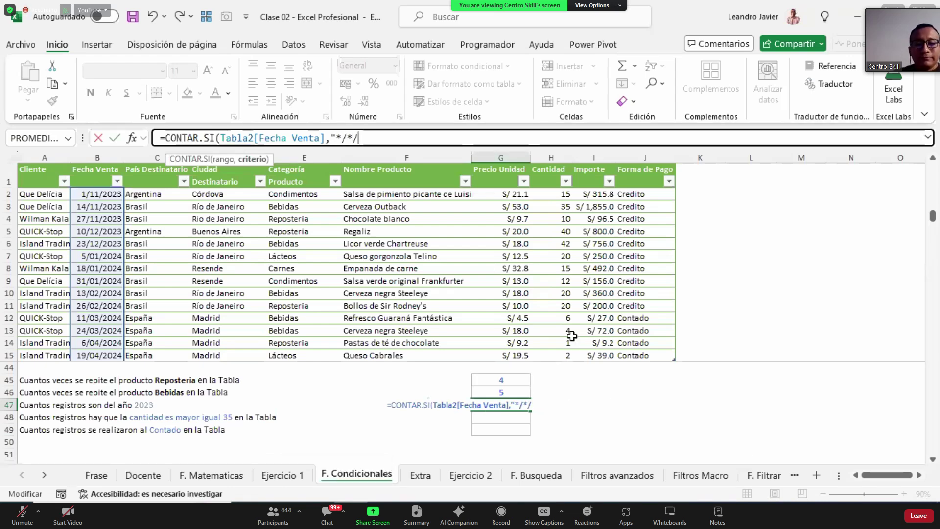
text(2023"))
key(Return)
key(Up)
key(F2)
key(Escape)
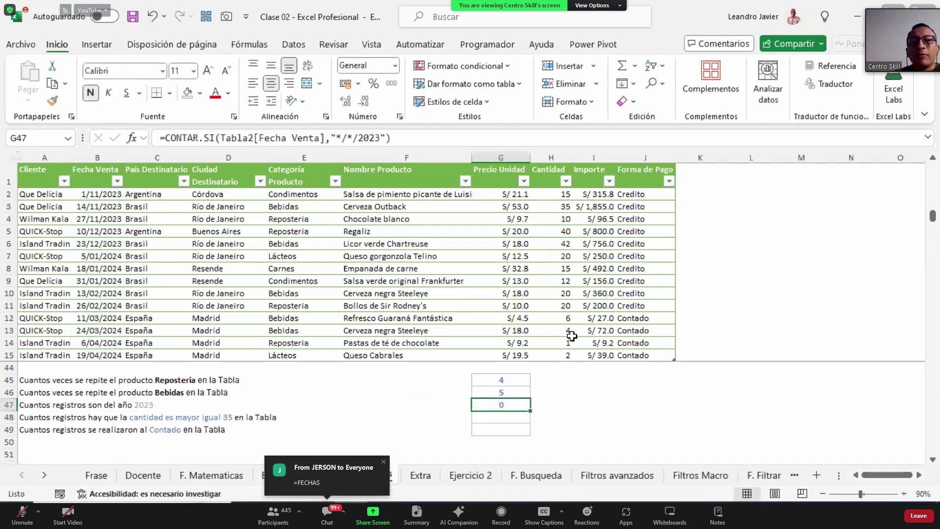
Briefly show the Fecha Venta dates B2:B15 as serial numbers, then restore the date format.
drag(104, 195, 107, 350)
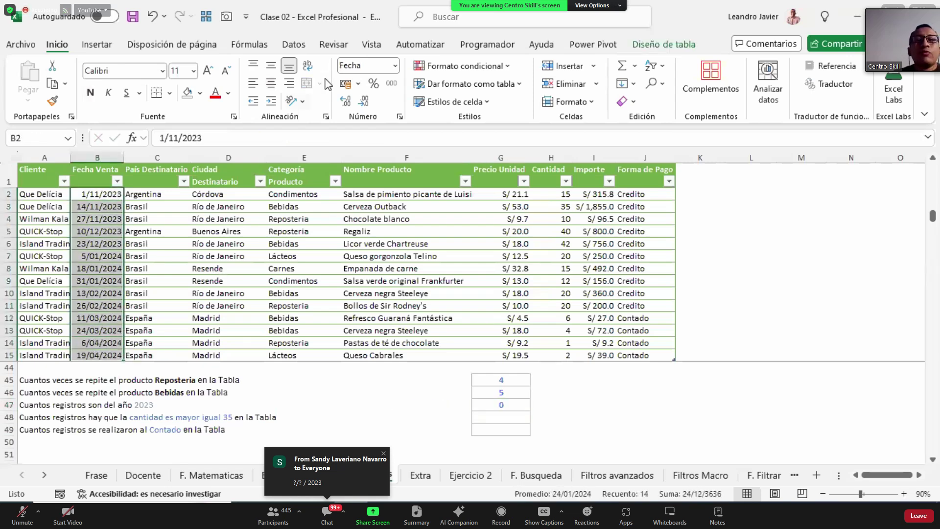
key(ctrl+shift+asciitilde)
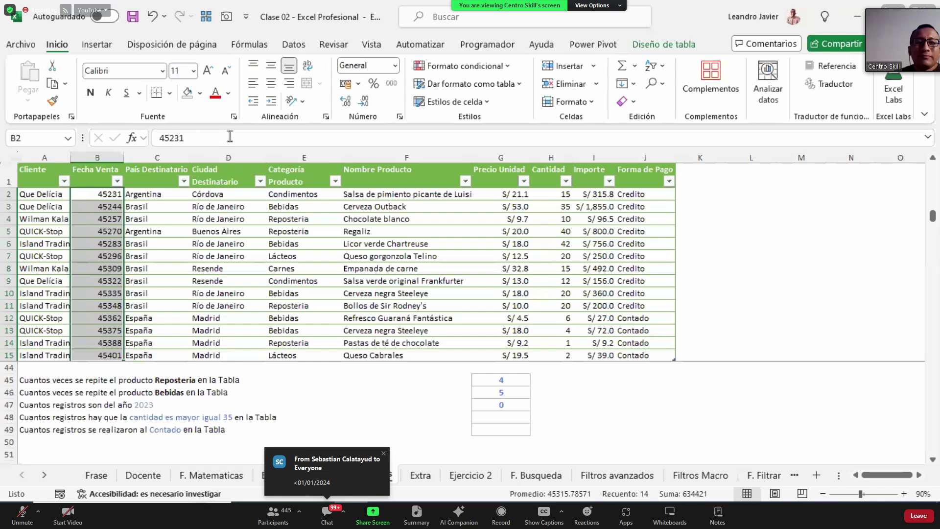
click(153, 18)
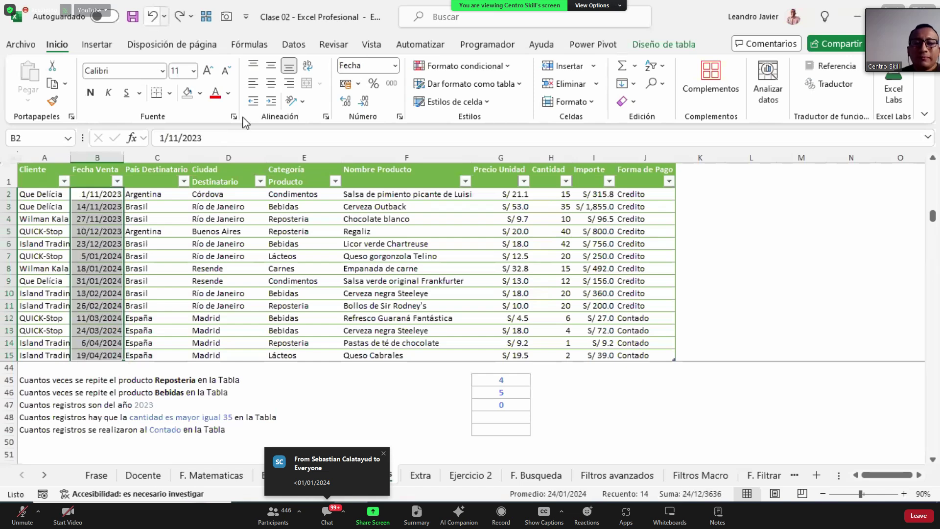
Replace G47's criterion with "<01/01/2024" so the 2023 count returns 5.
click(513, 403)
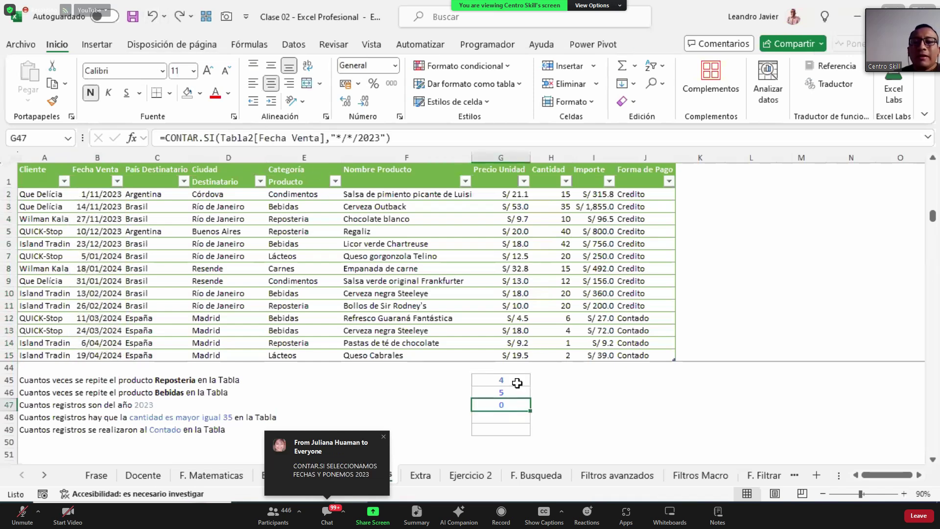
drag(336, 137, 385, 137)
key(BackSpace)
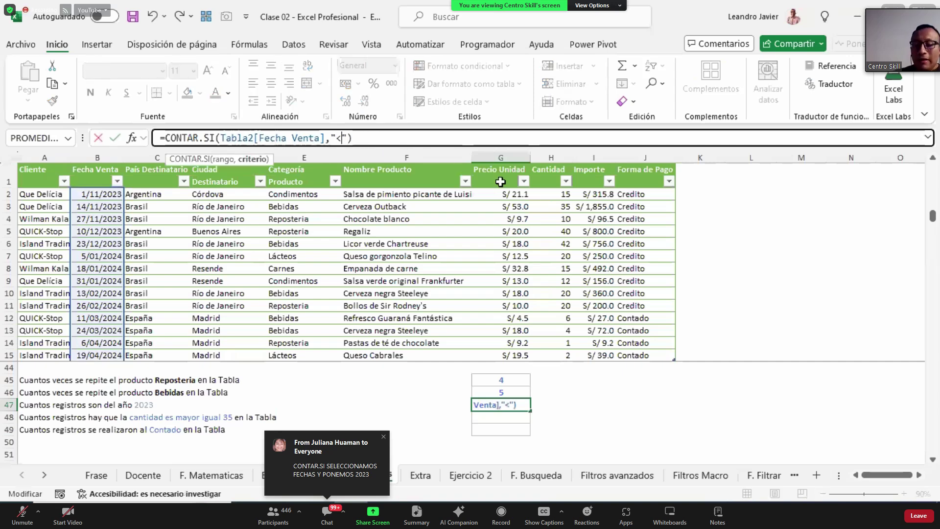
text(<01/)
text(01/2024)
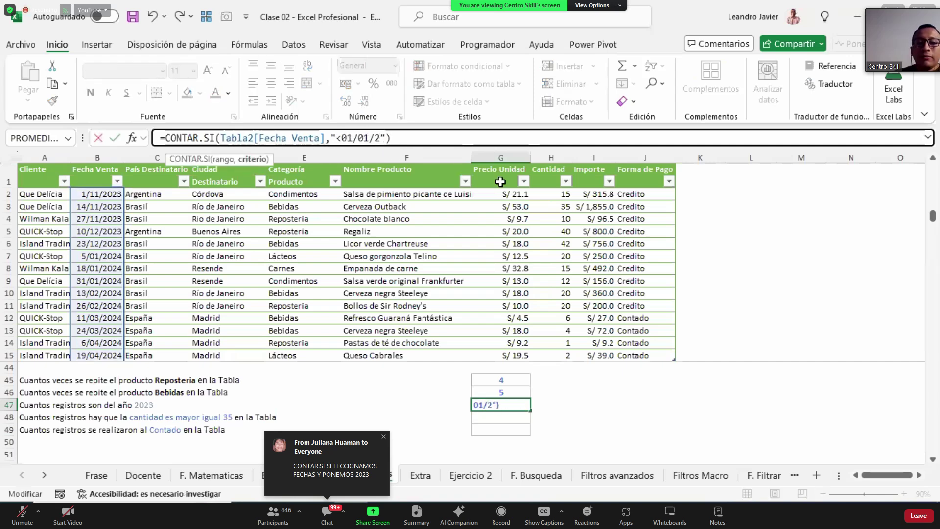
key(Return)
key(Up)
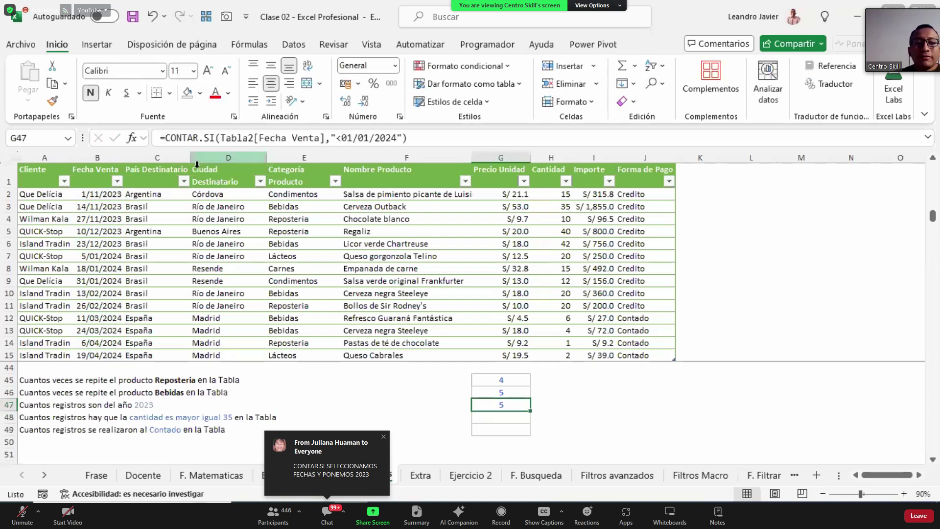
drag(101, 194, 107, 246)
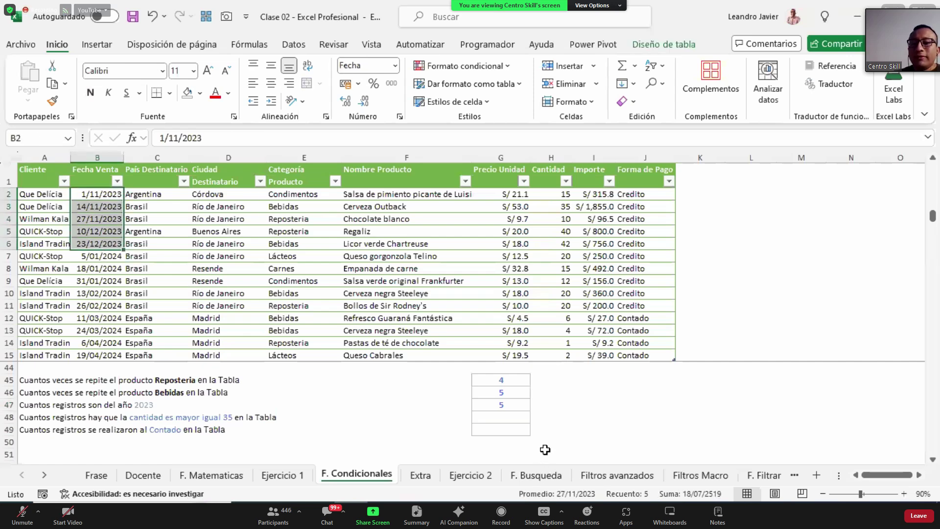
Change G47's date criterion to "<=31/12/2023", keeping the result at 5.
click(515, 403)
click(345, 137)
text(=)
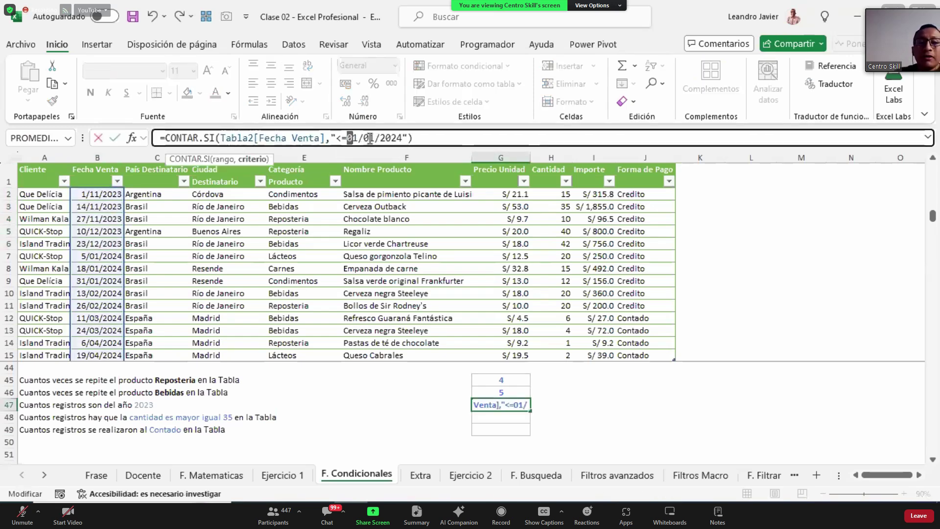
key(Delete)
text(3)
double_click(369, 138)
text(12/202)
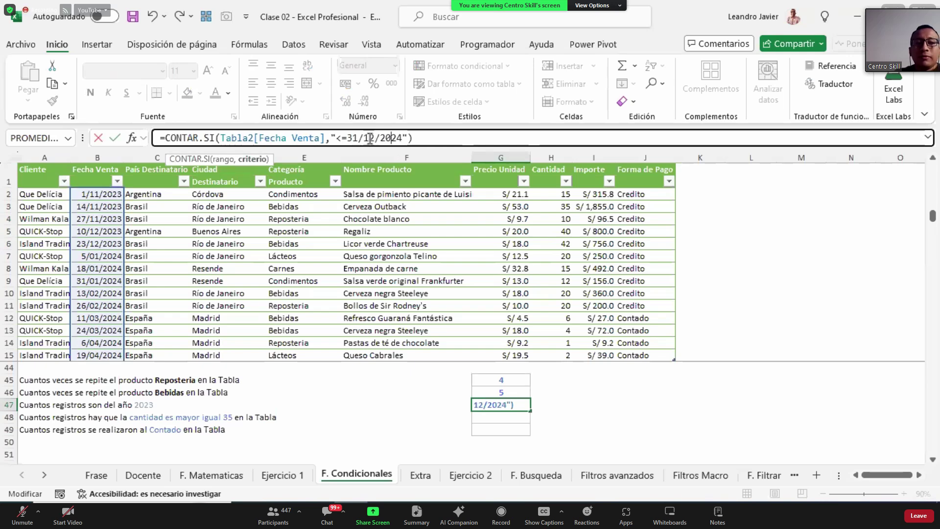
text(3)
key(ctrl+Return)
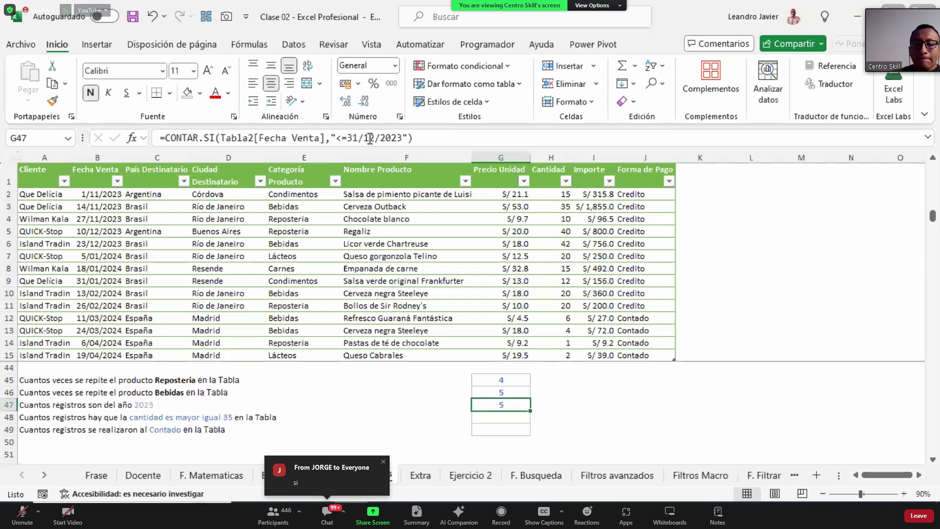
key(Return)
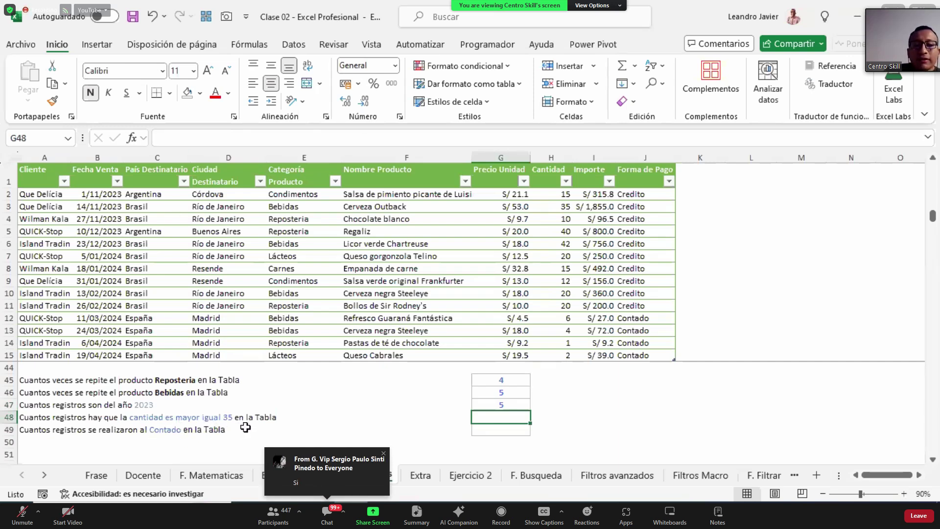
Enter =CONTAR.SI(Tabla2[Cantidad],">=35") in G48, which returns 3.
click(555, 163)
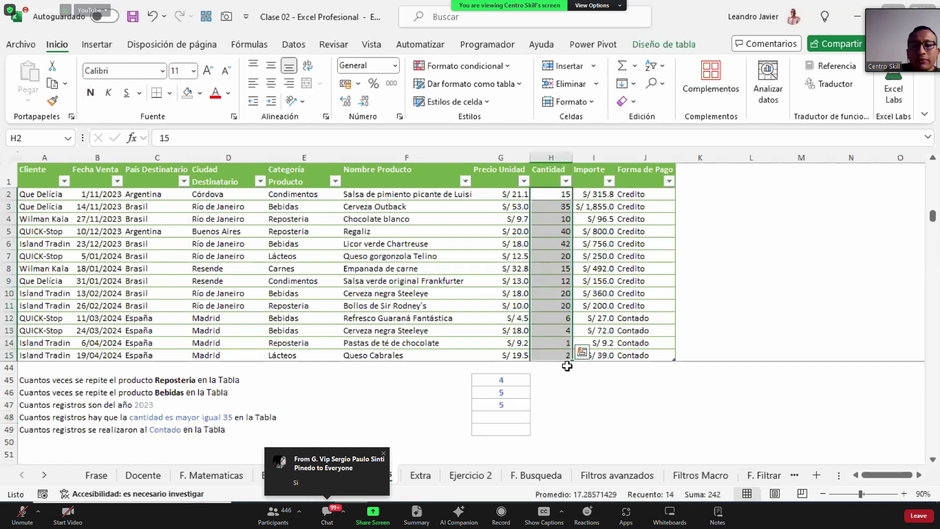
click(516, 417)
text(=)
text(contar)
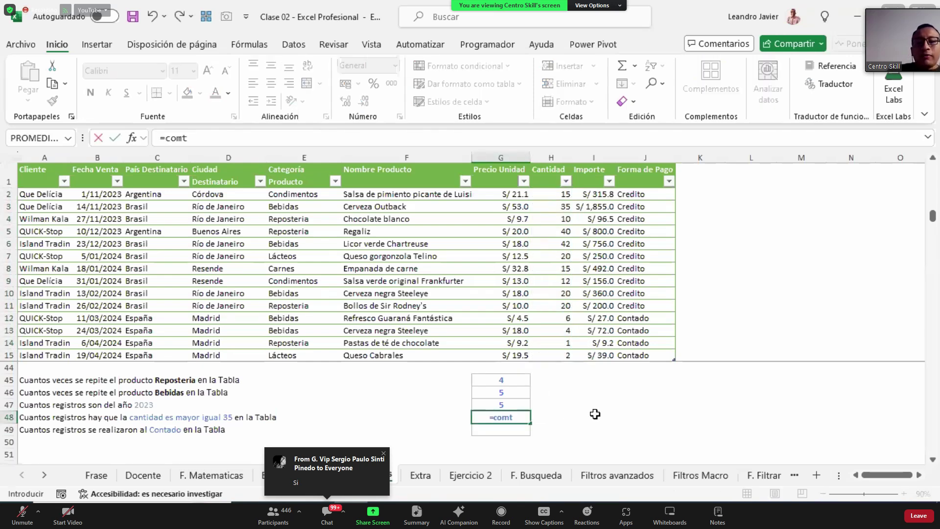
key(Down)
key(Down)
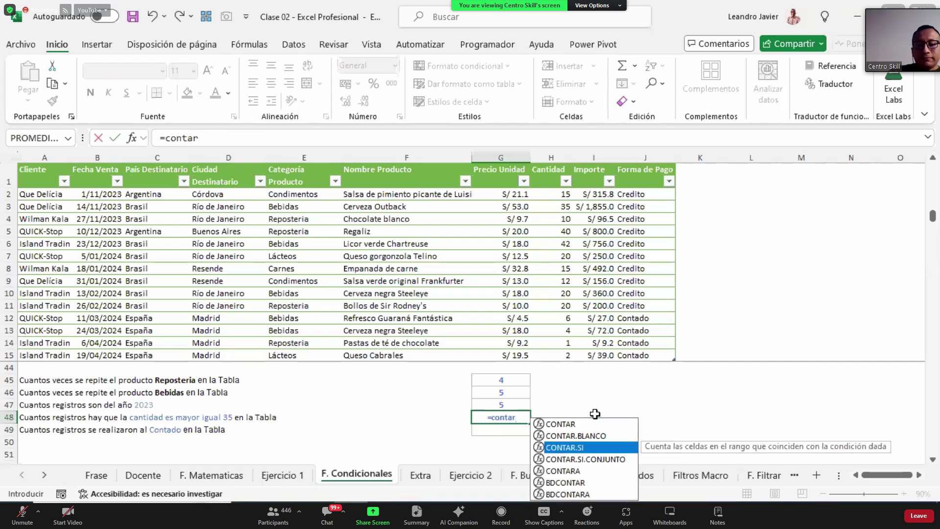
key(Tab)
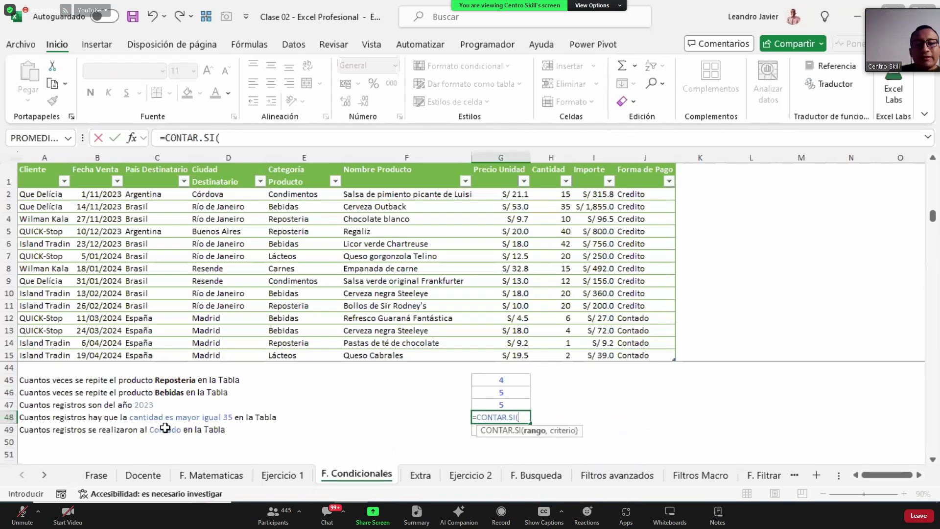
click(548, 169)
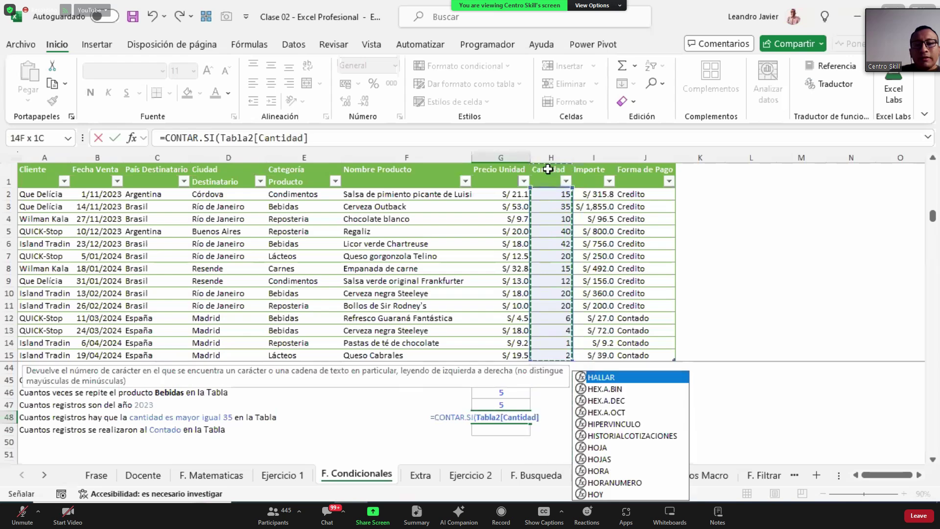
text(,">=)
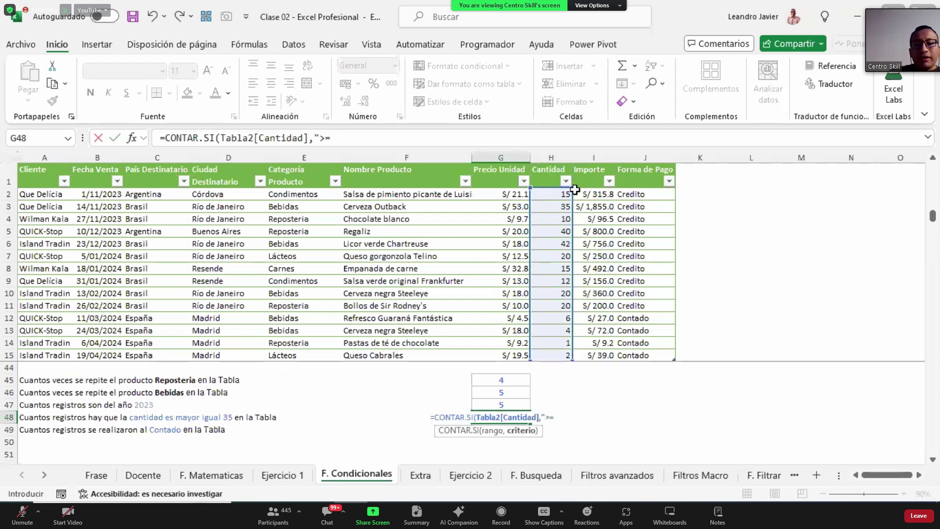
text(35"))
key(Return)
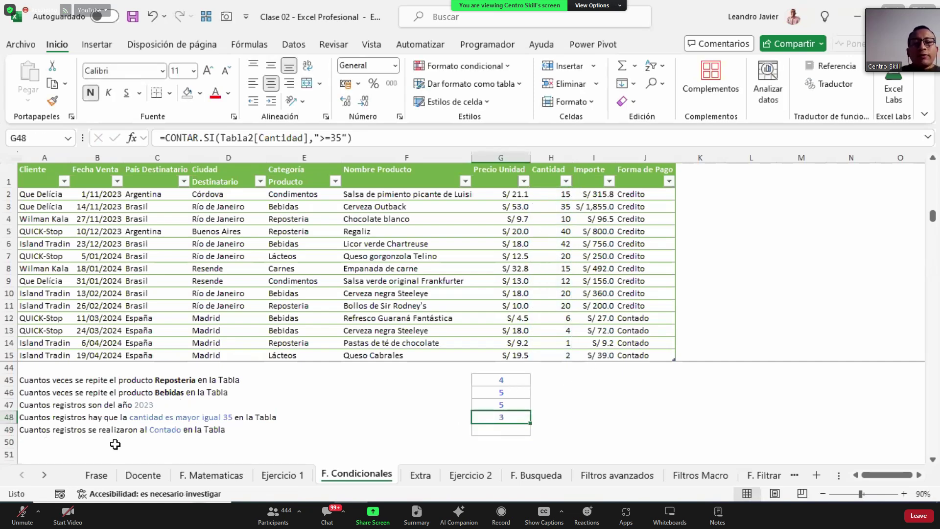
click(504, 431)
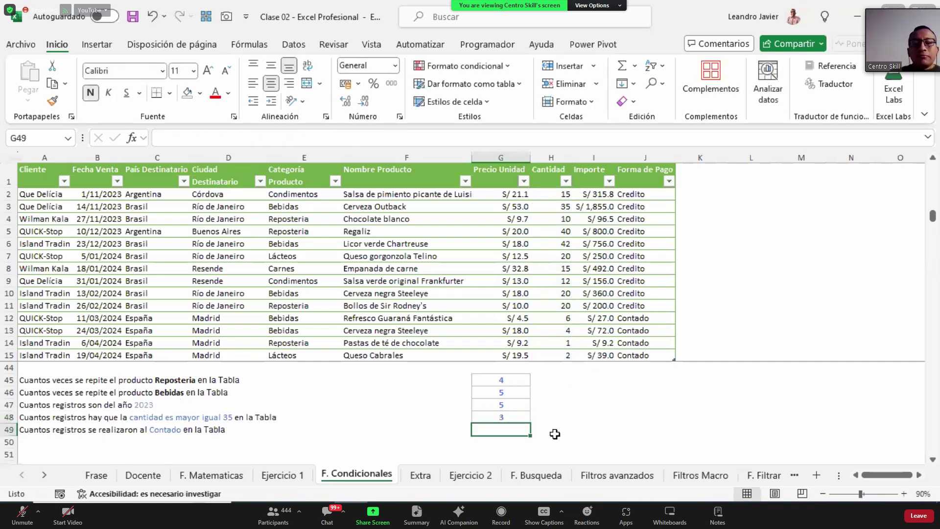
Enter =CONTAR.SI(Tabla2[Forma de Pago],"Contado") in G49 and confirm the 4 Contado payments in J12:J15.
text(=contar)
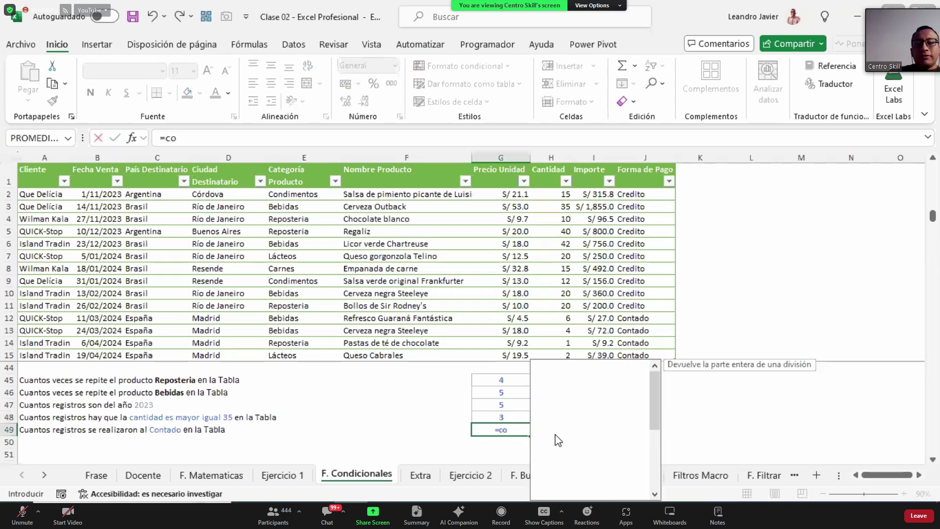
double_click(564, 447)
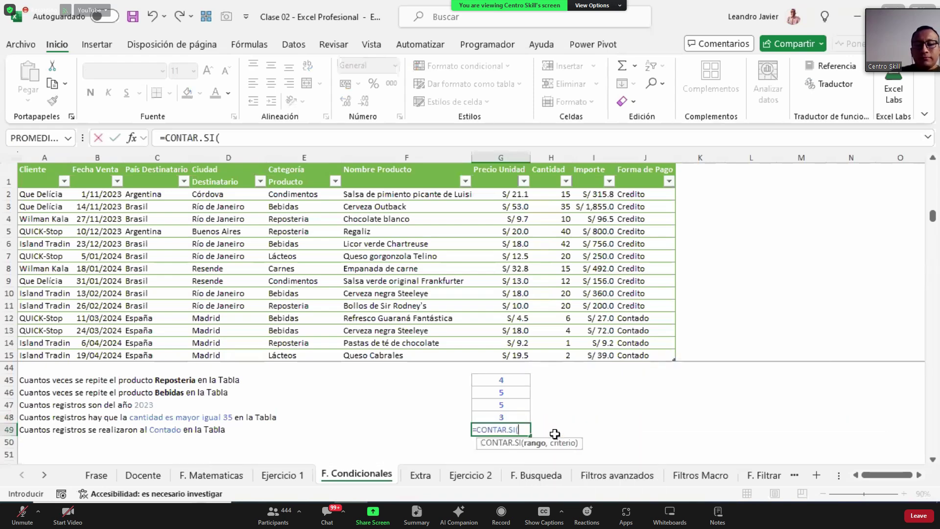
click(649, 165)
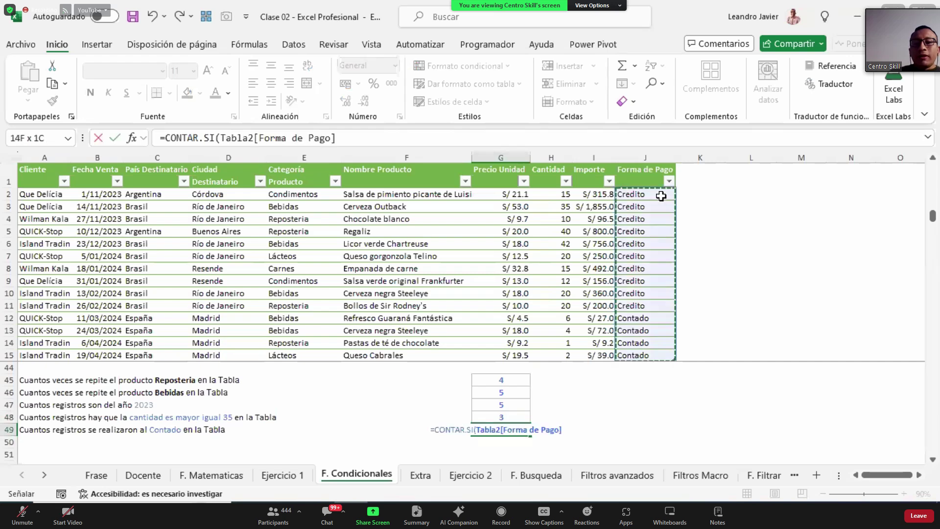
text(,)
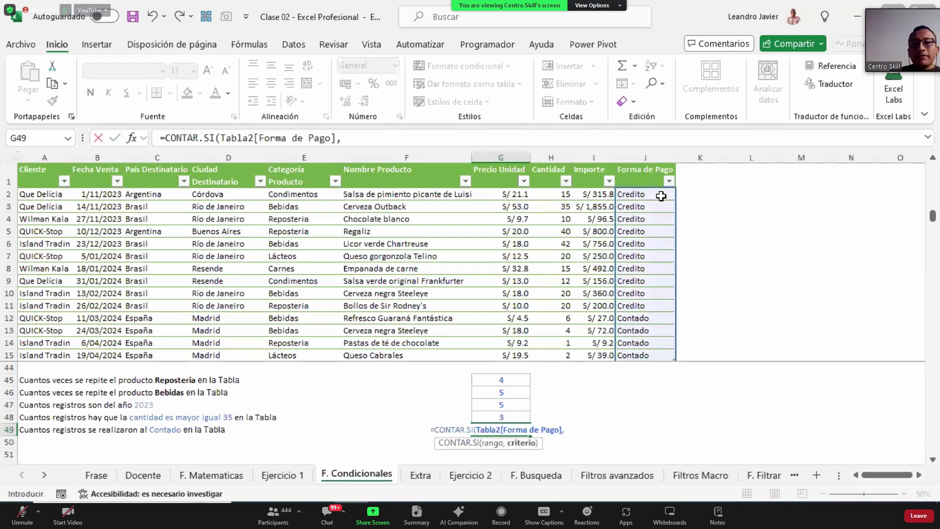
text("Contado)
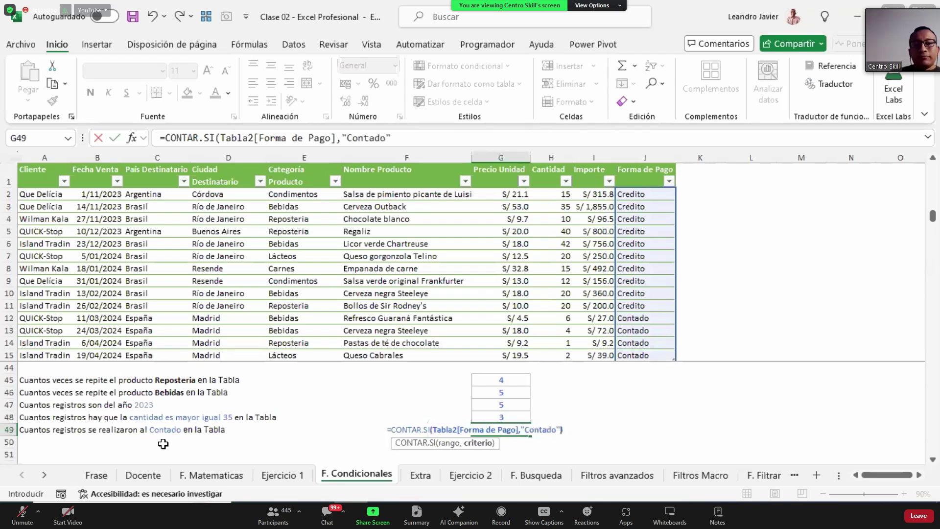
key(Return)
key(Up)
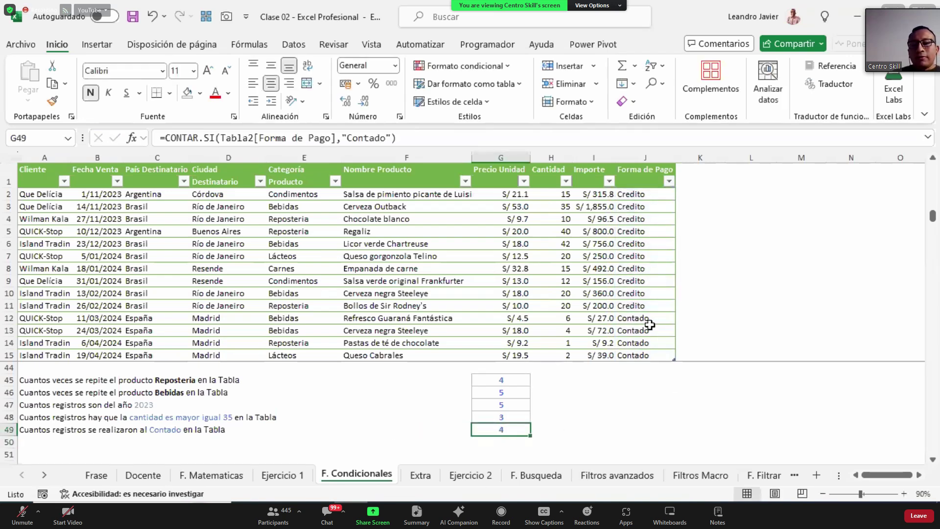
drag(650, 325, 650, 356)
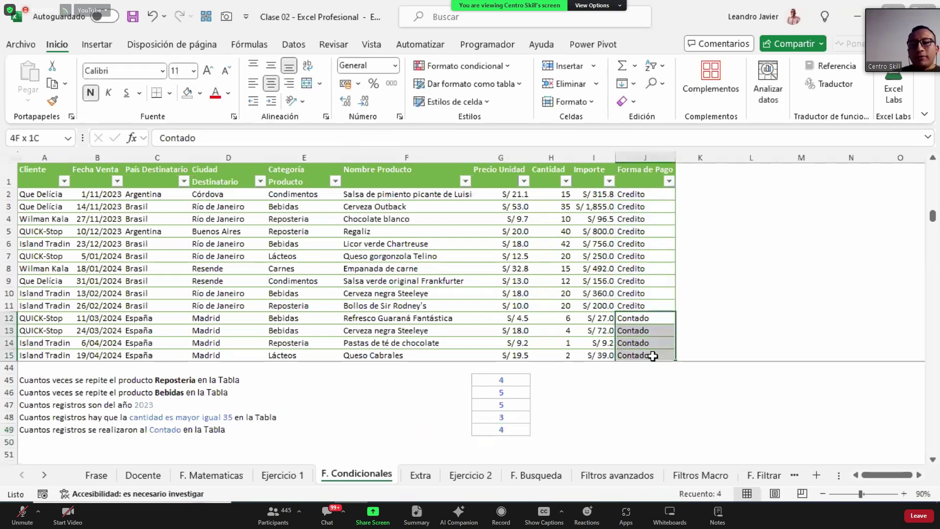
click(495, 431)
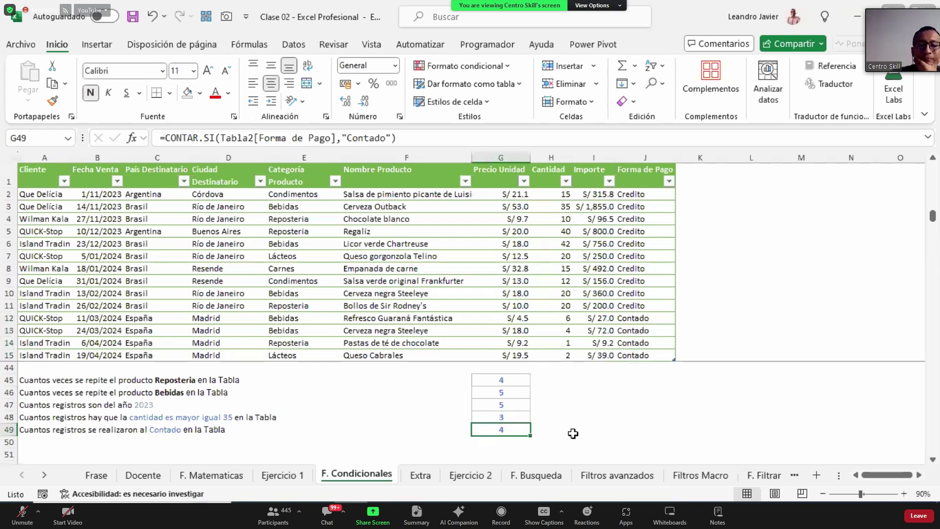
Move between the answered questions and the new Ejemplo rows, rechecking the >=35 formula in G48.
scroll(573, 434, down, 4)
scroll(573, 433, up, 2)
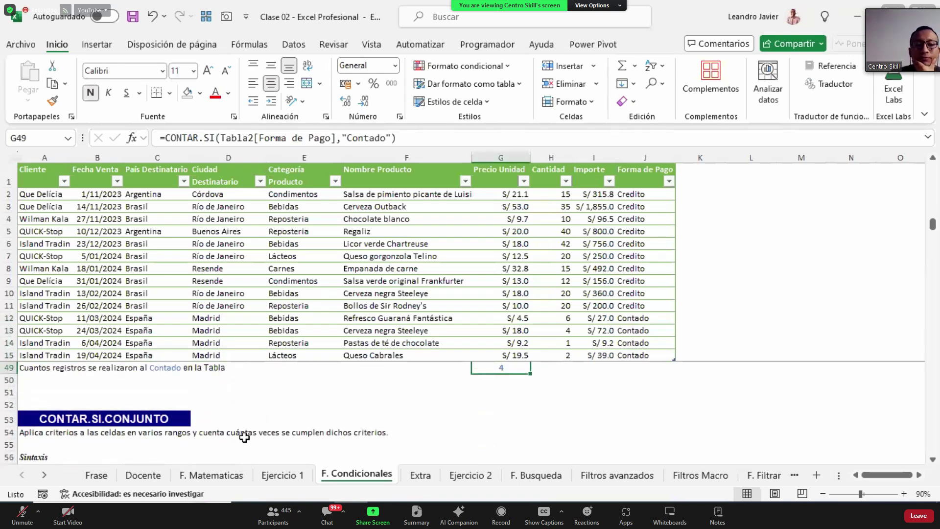
scroll(451, 416, down, 9)
scroll(492, 422, up, 4)
scroll(513, 403, down, 2)
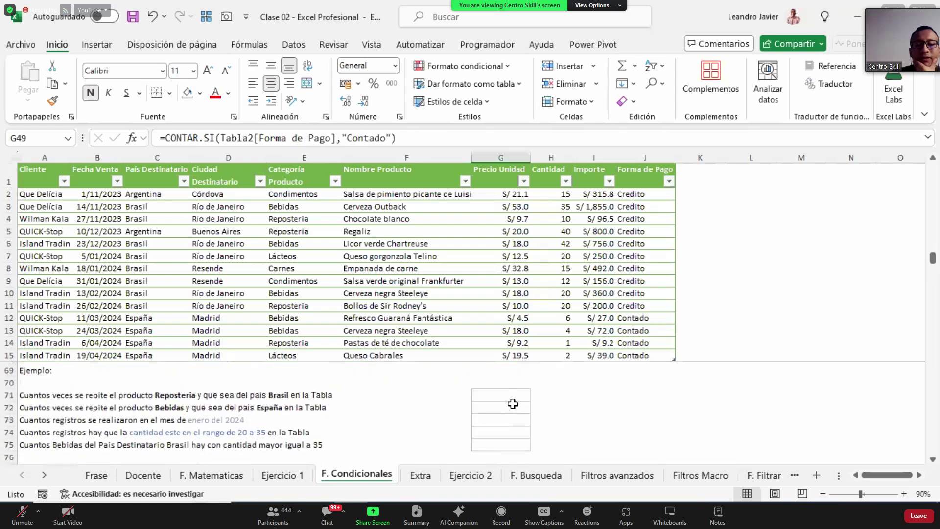
click(511, 399)
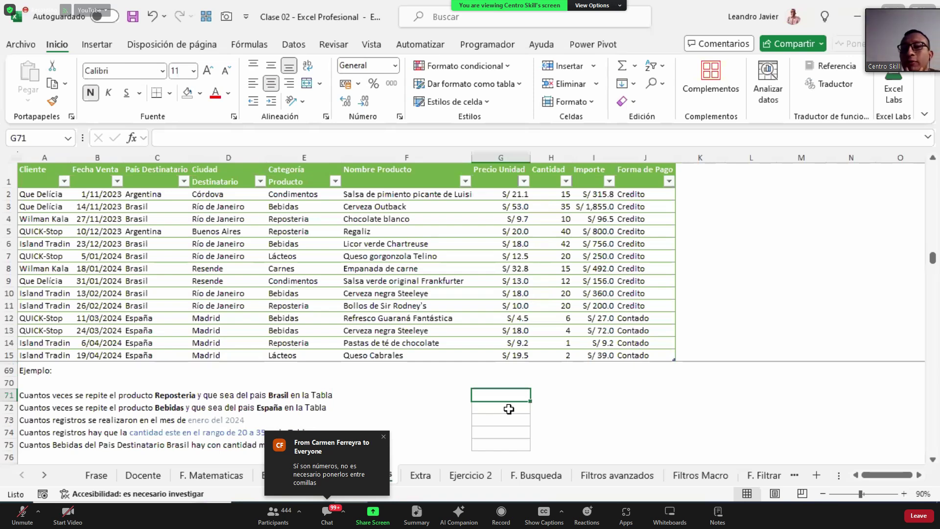
scroll(510, 409, up, 8)
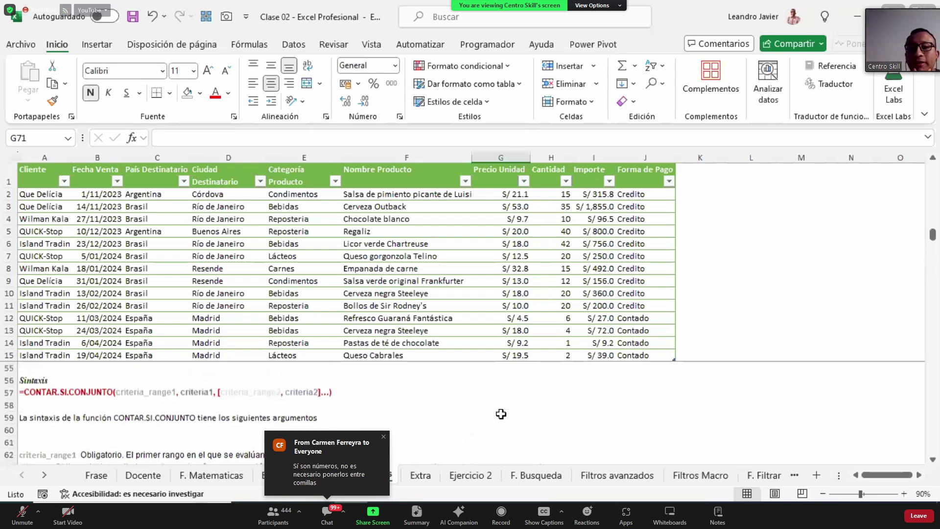
click(506, 413)
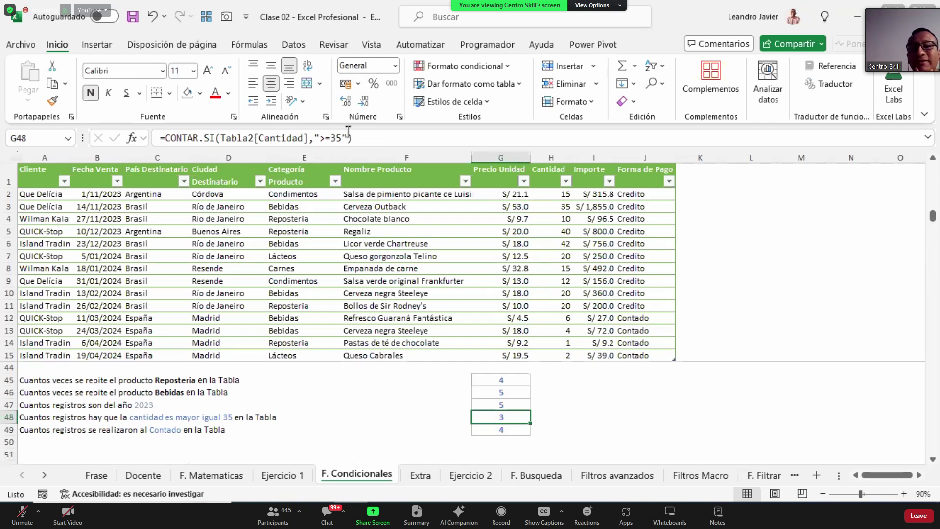
scroll(475, 343, down, 5)
scroll(511, 357, down, 3)
Select G71 and highlight the Reposteria sales to Brasil in rows 4 and 11.
click(514, 400)
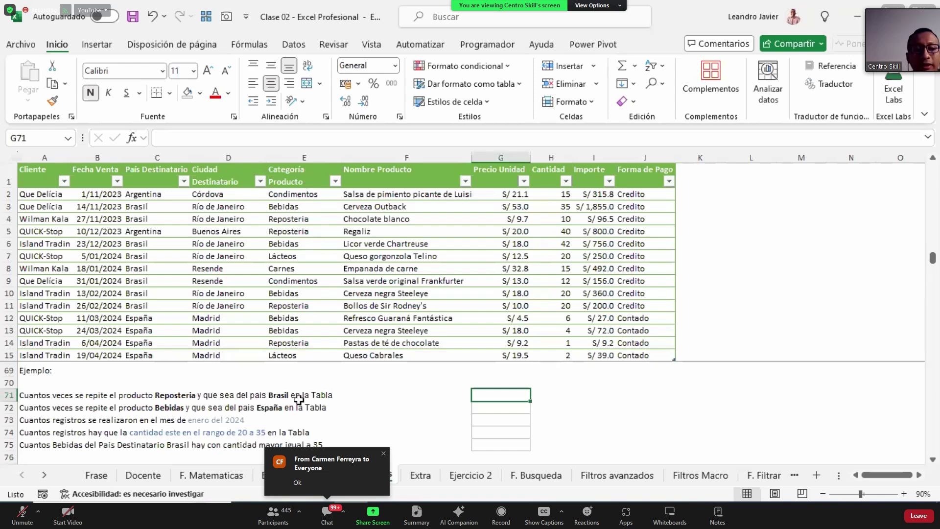
click(300, 222)
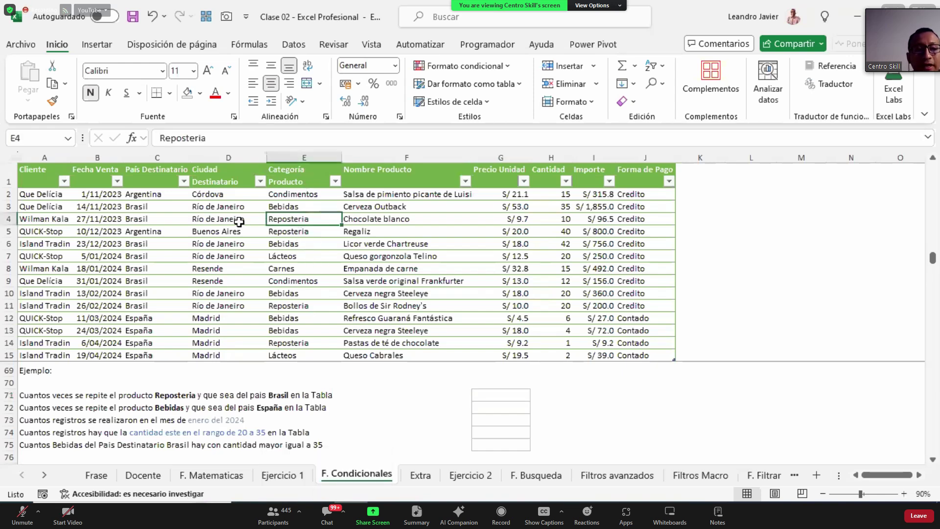
ctrl+click(149, 222)
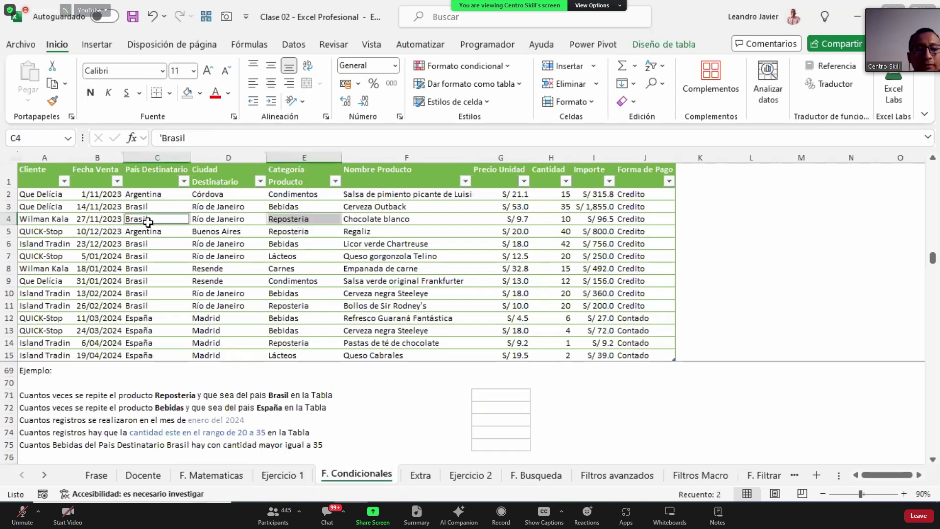
ctrl+click(307, 304)
ctrl+click(156, 306)
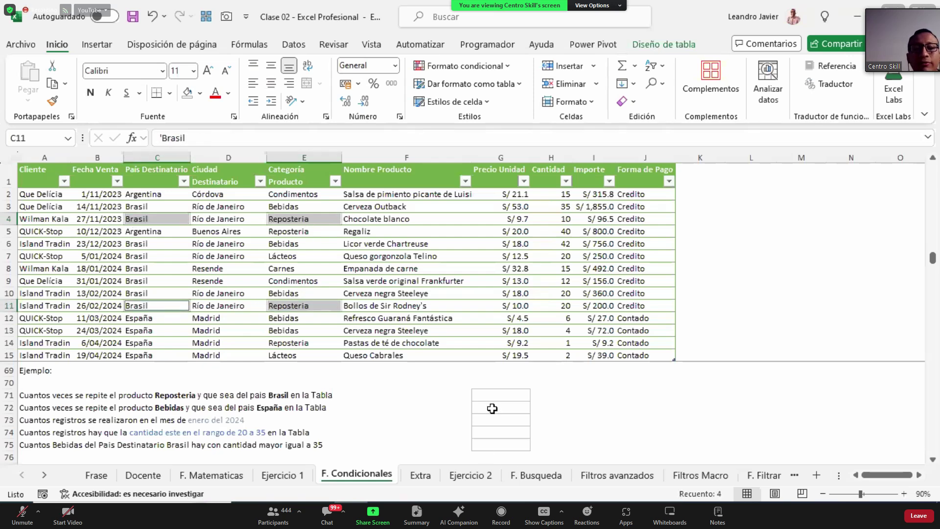
click(502, 394)
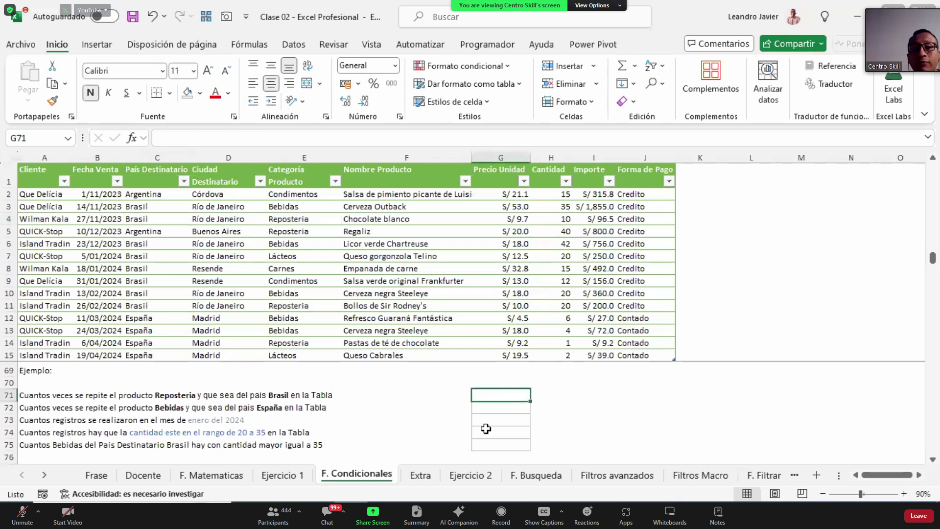
Enter a CONTAR.SI.CONJUNTO formula in G71 for Categoría "Reposteria" and País "Brasil", returning 2.
text(=contar)
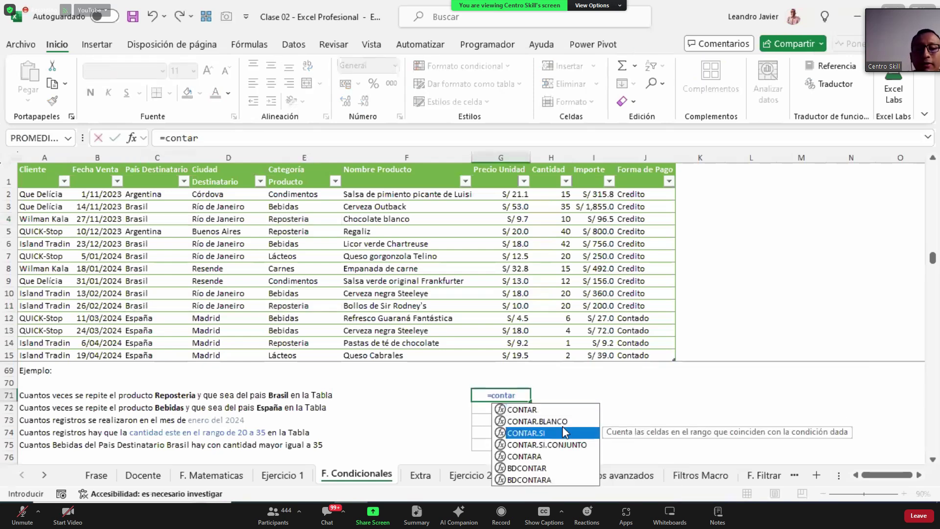
key(Down)
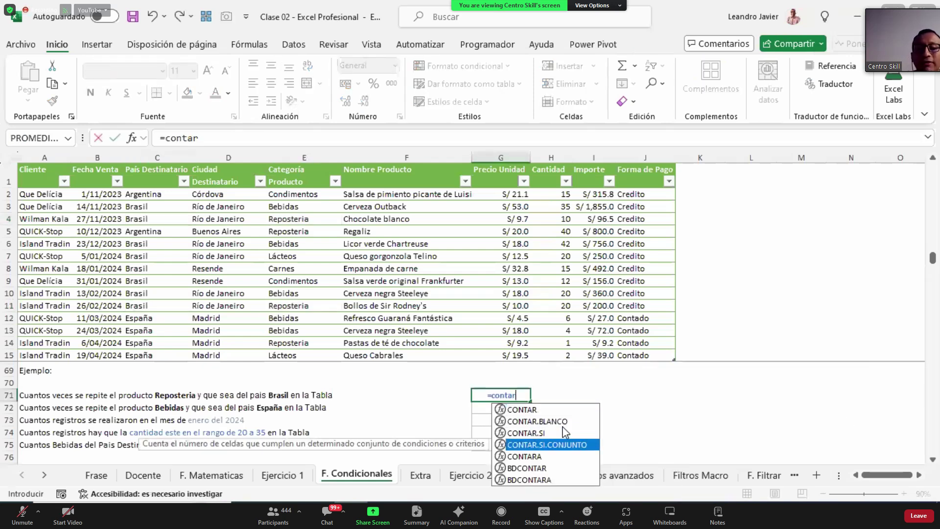
click(565, 432)
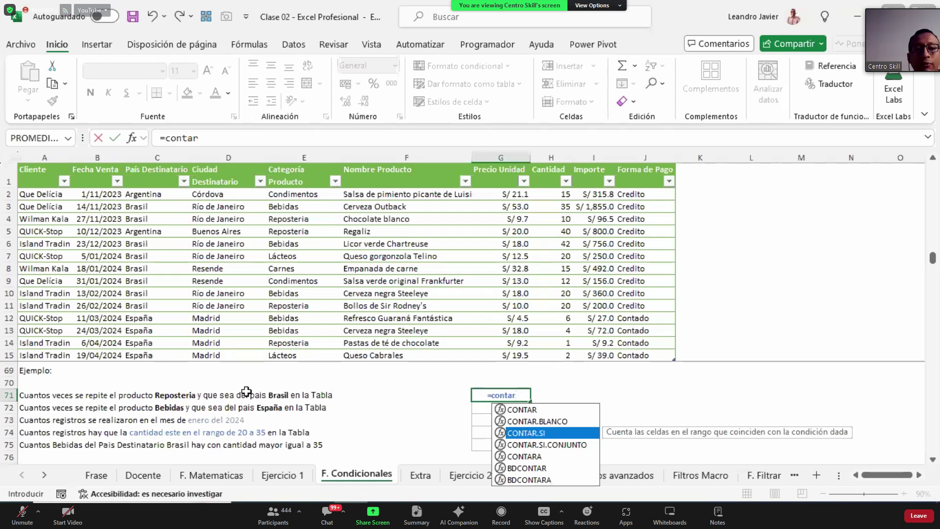
key(Down)
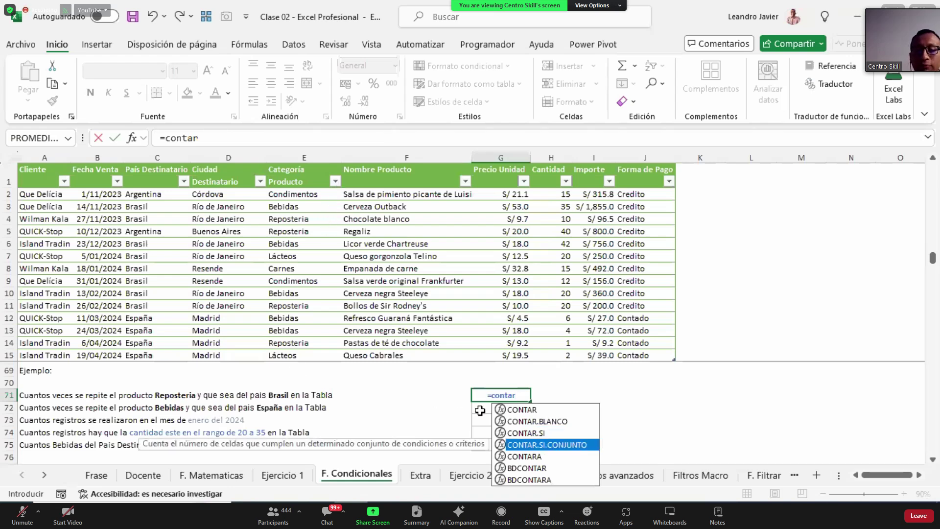
key(Tab)
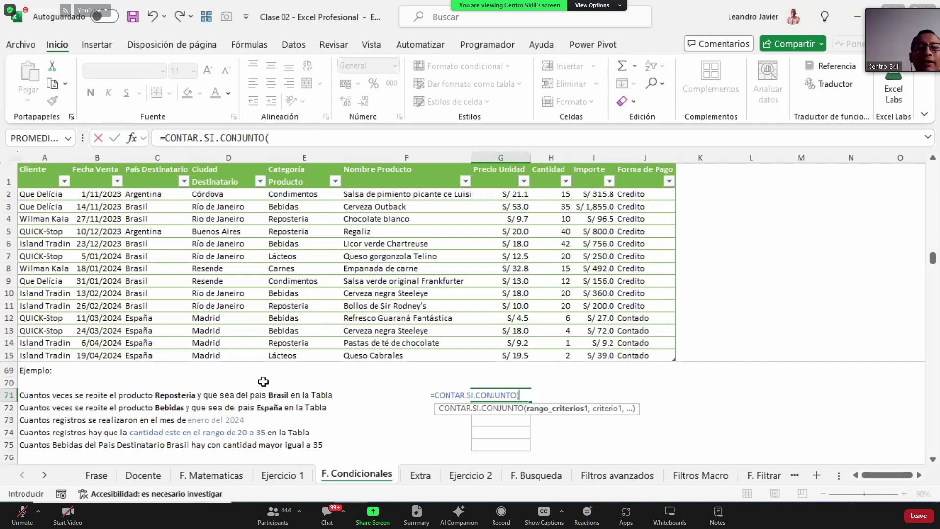
click(307, 166)
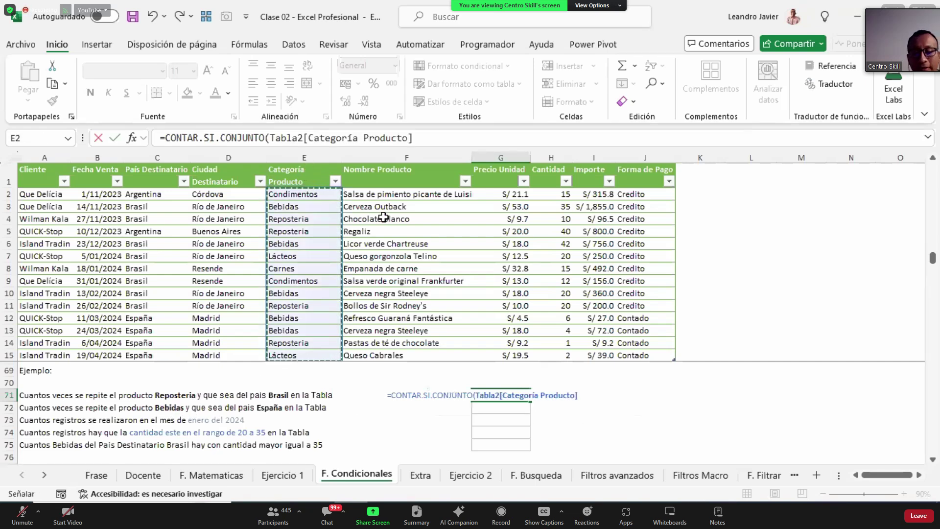
text(,)
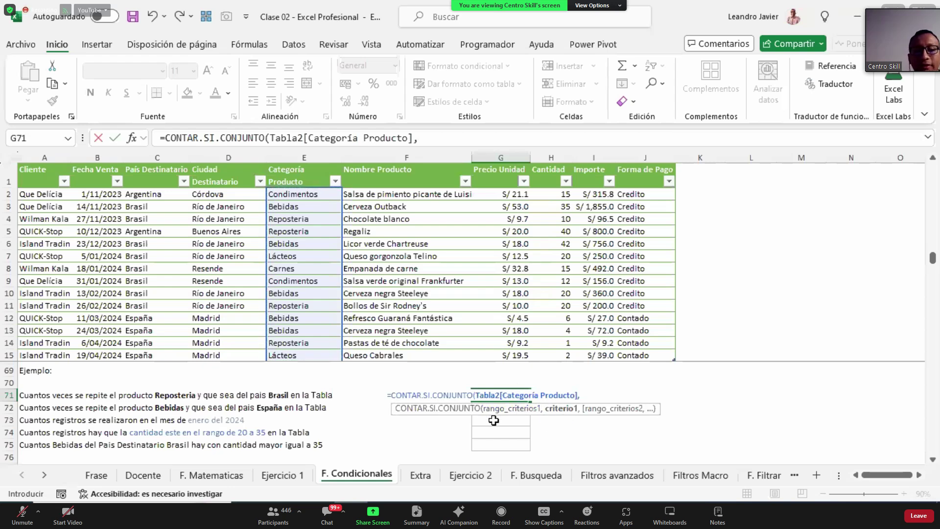
text("Re)
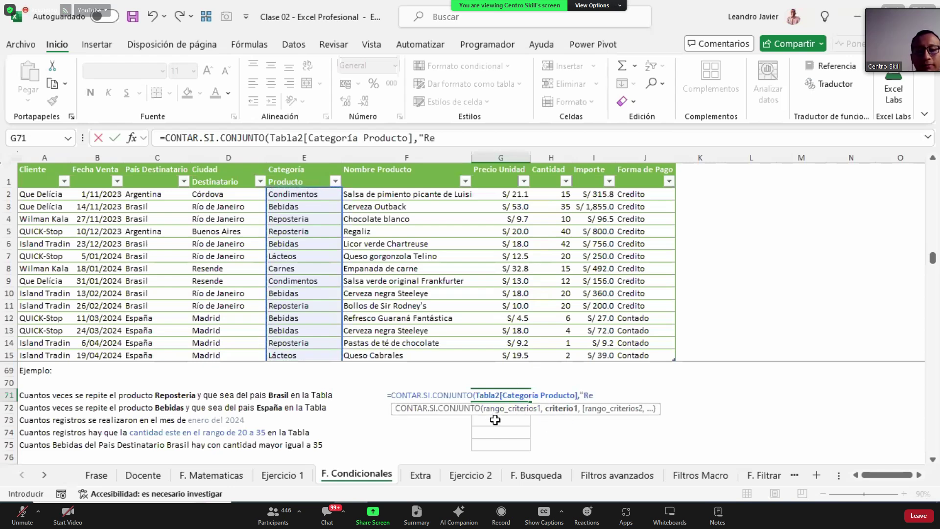
text(posteria",)
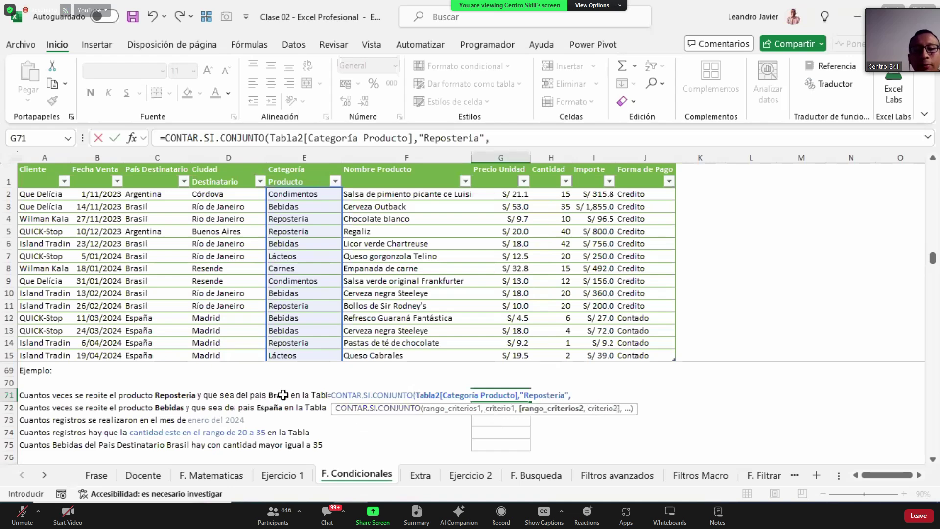
click(152, 161)
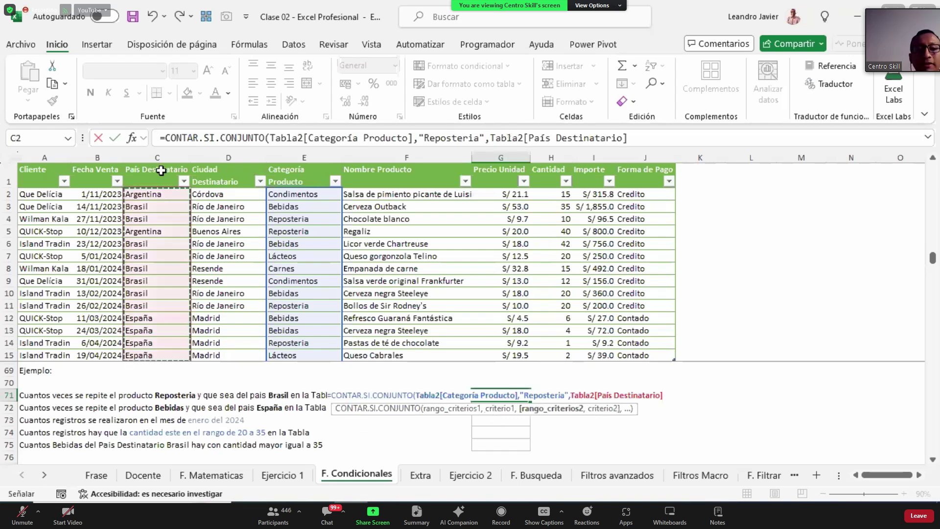
text(,"Brasil"))
key(Return)
key(Up)
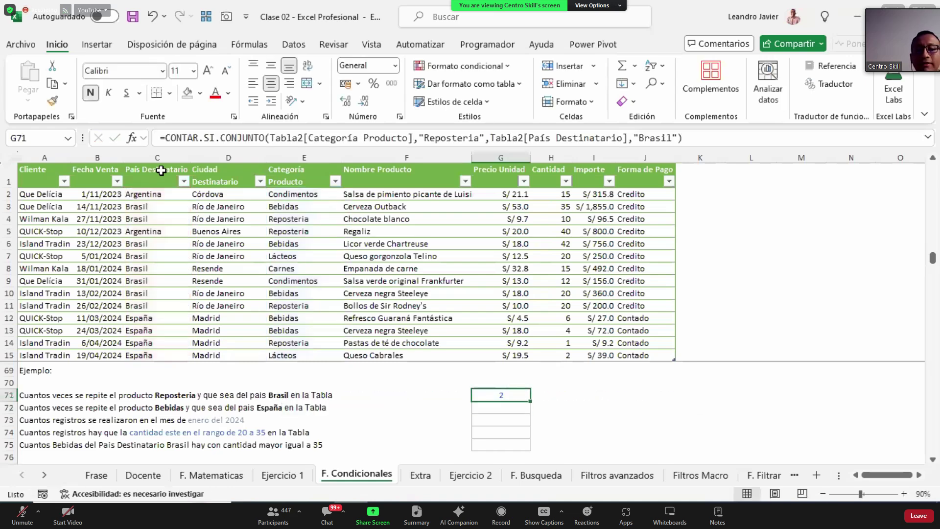
key(F2)
key(Escape)
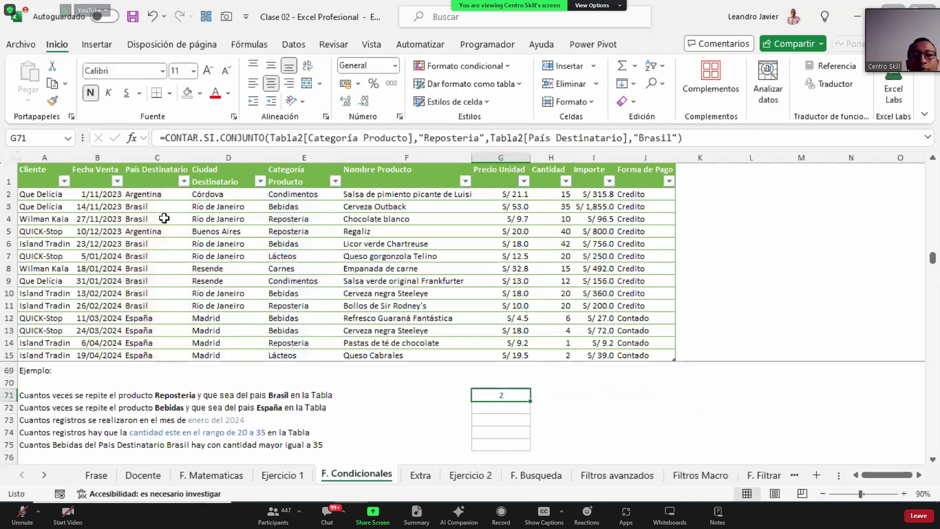
Select the Brasil and Reposteria cells in rows 4 and 11 to confirm the two matches.
ctrl+click(164, 219)
ctrl+click(283, 220)
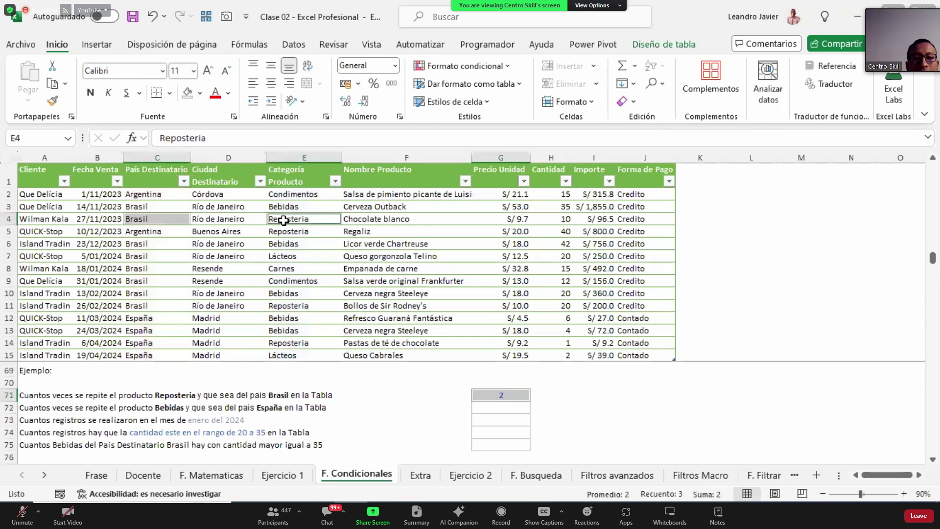
ctrl+click(310, 306)
ctrl+click(183, 306)
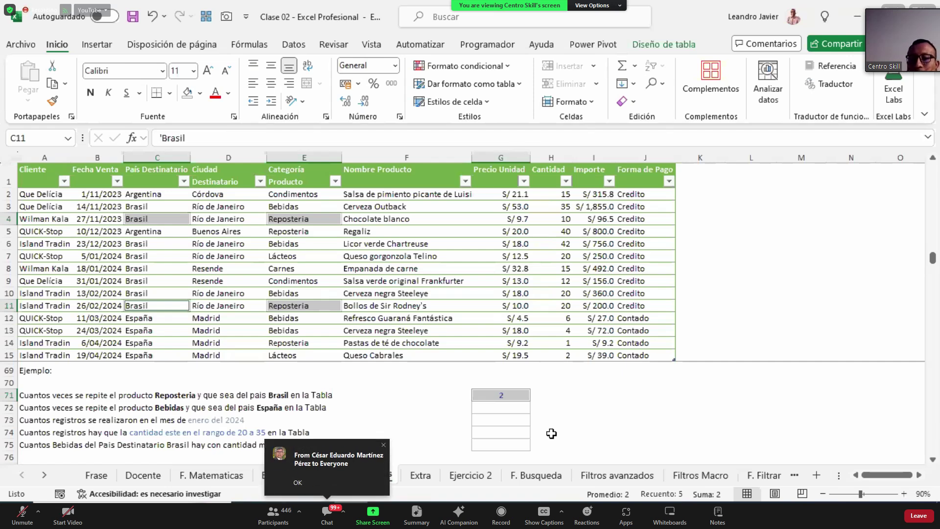
click(500, 405)
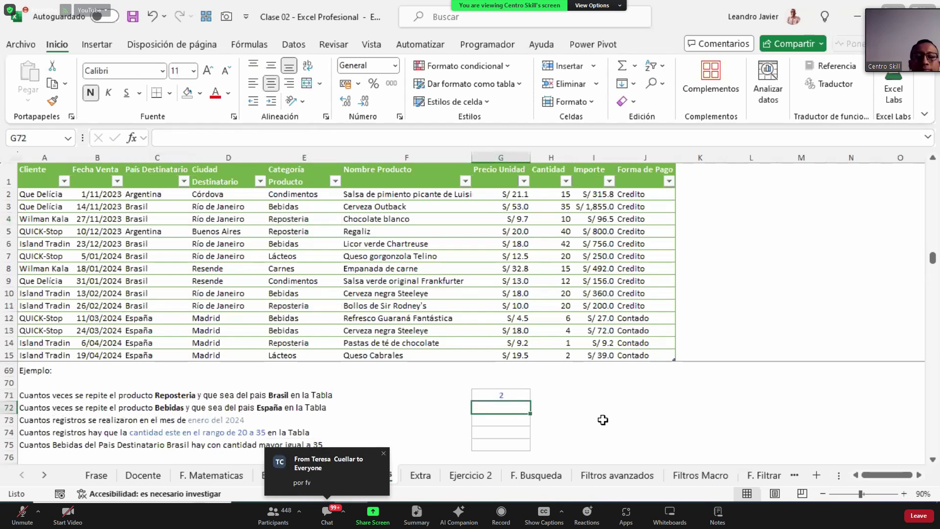
Enter a CONTAR.SI.CONJUNTO formula in G72 for Categoría "Bebidas" and País "España", returning 2.
text(=contar)
key(Down)
key(Down)
key(Down)
key(Tab)
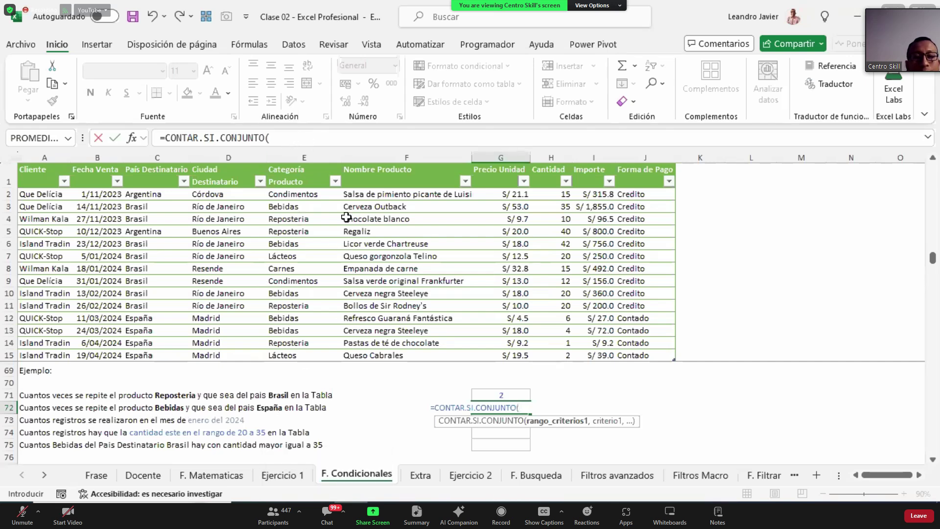
click(309, 165)
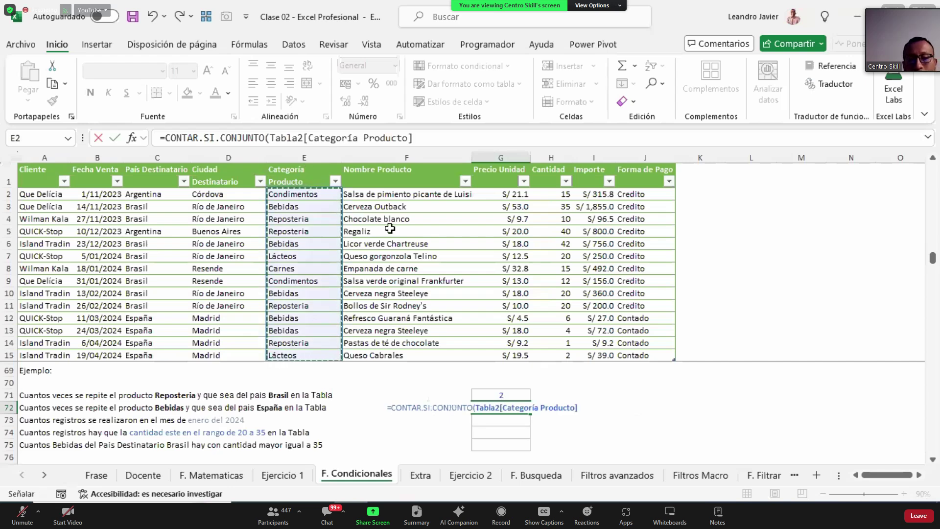
text(,)
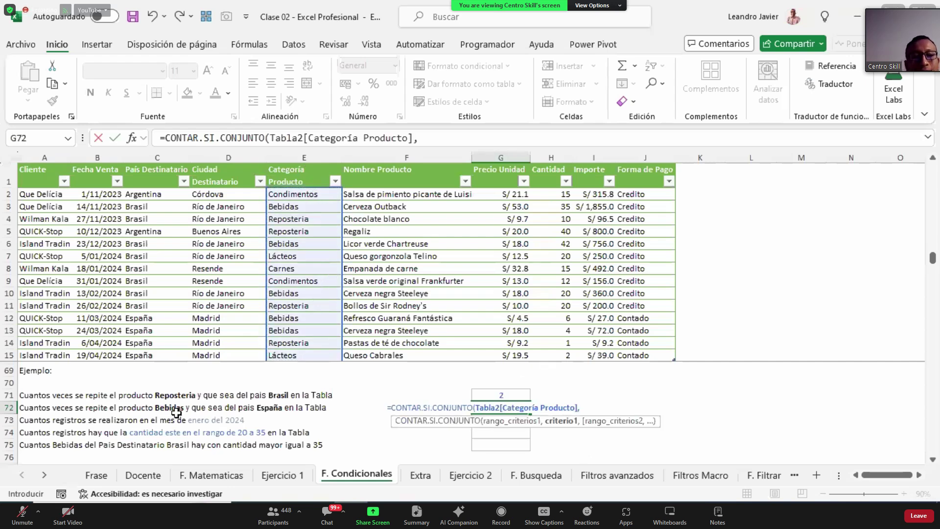
text(Bei)
text(bidas")
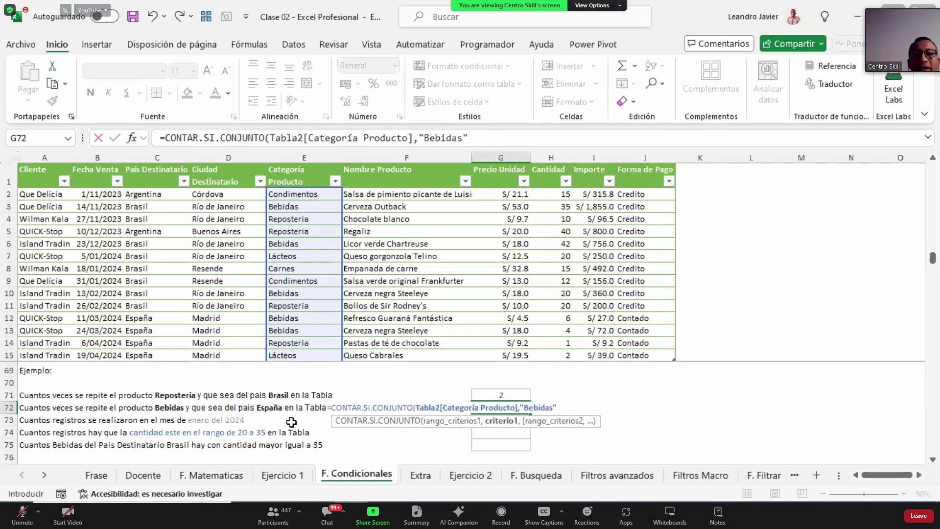
text(,)
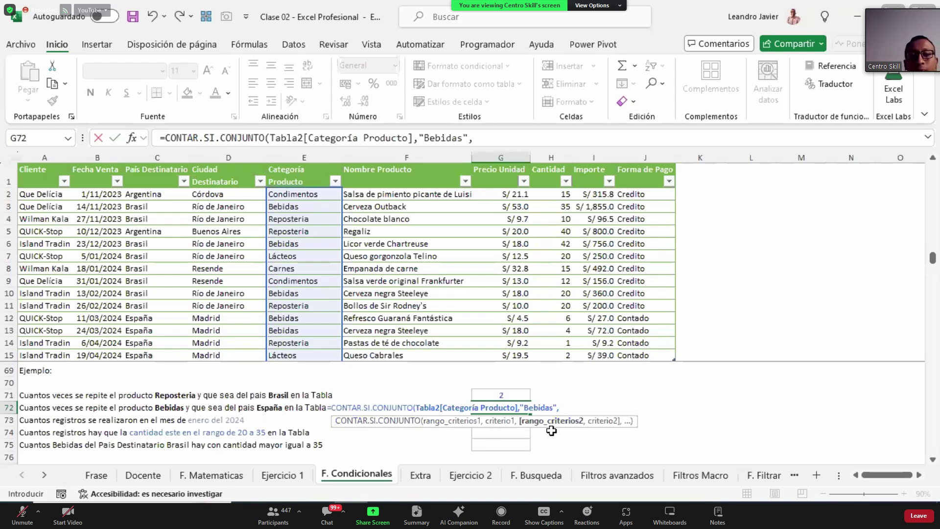
click(176, 168)
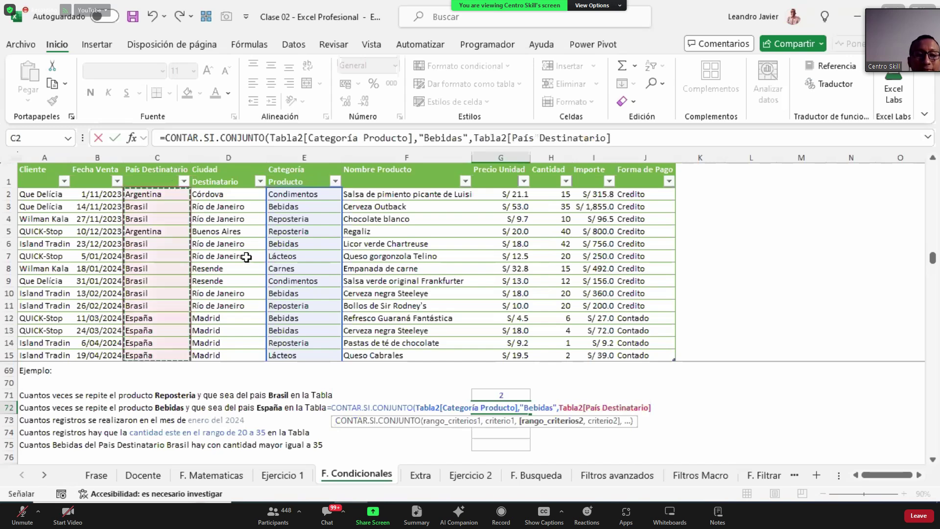
text(,)
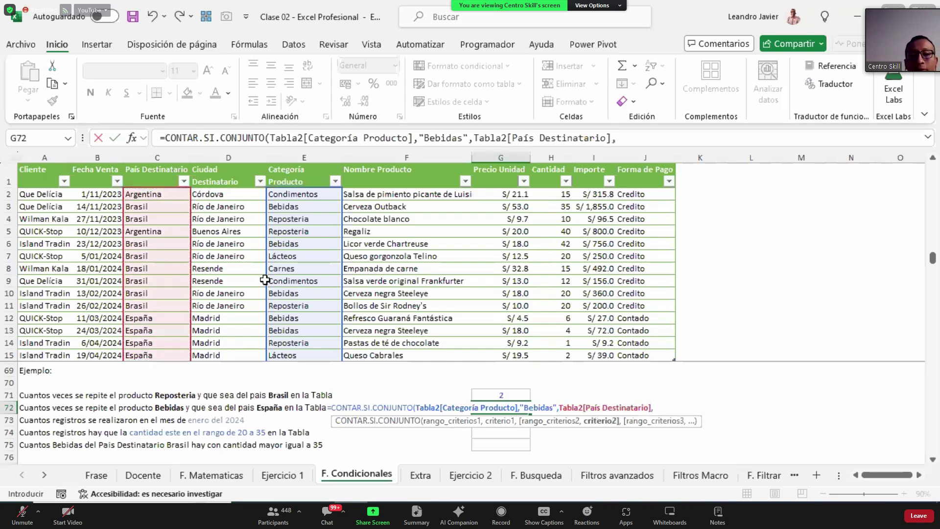
text("España"))
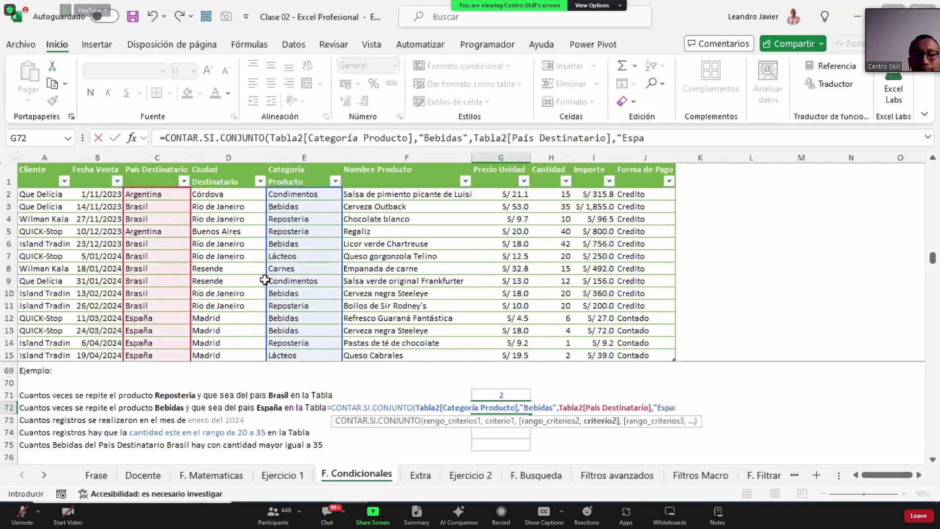
key(ctrl+Return)
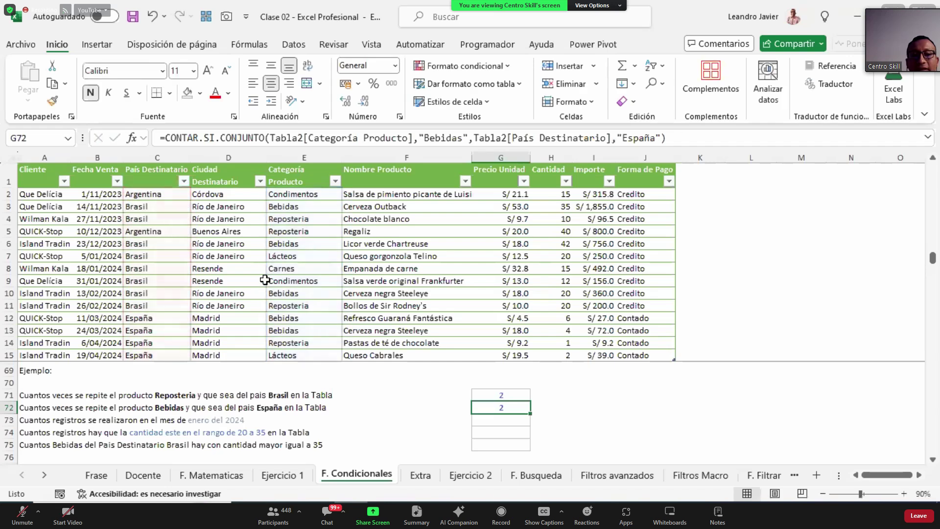
Select the Bebidas and España cells in rows 12–13 to confirm the matches.
click(302, 218)
drag(294, 318, 293, 330)
ctrl+drag(167, 318, 219, 332)
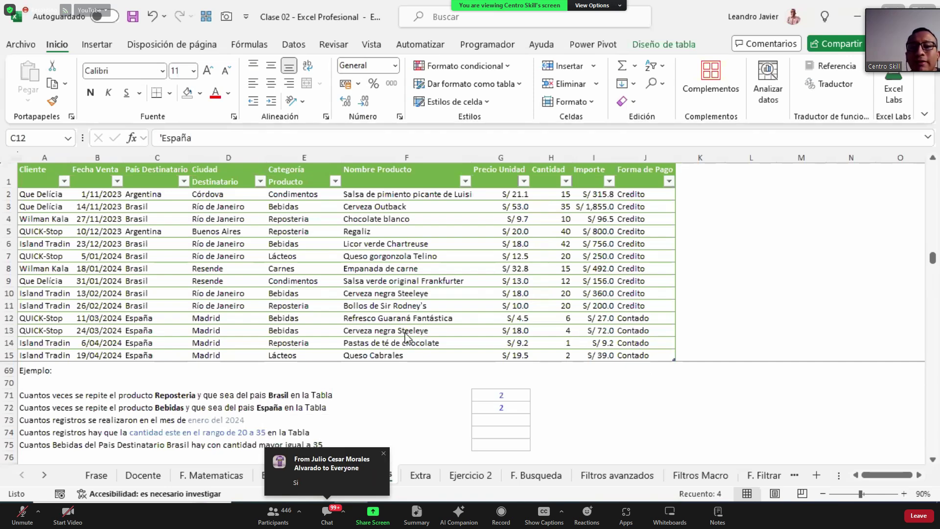
Fill the three January 2024 sale dates in B7:B9 with yellow.
drag(100, 258, 105, 281)
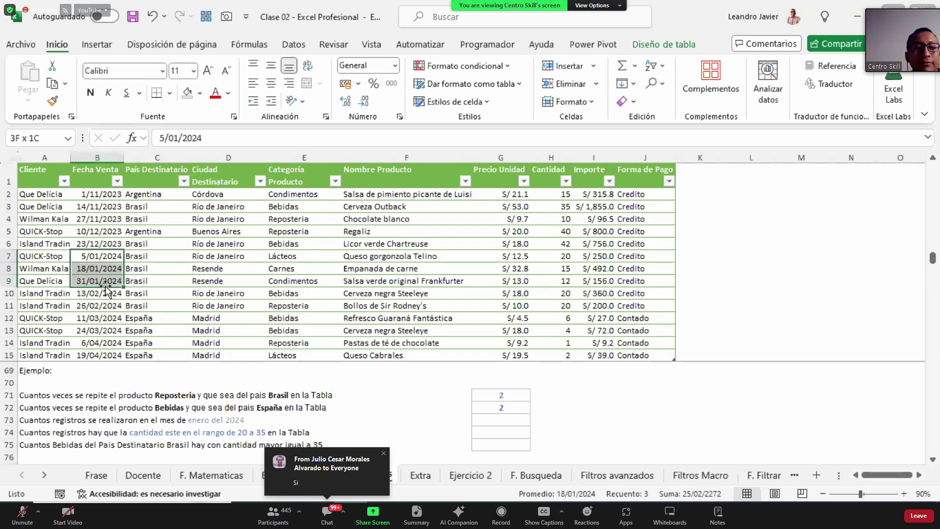
click(200, 93)
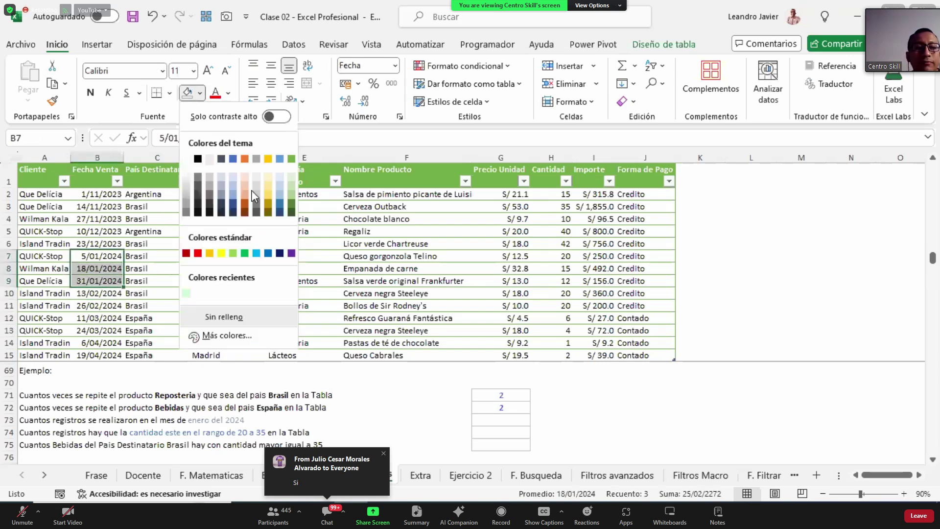
click(222, 253)
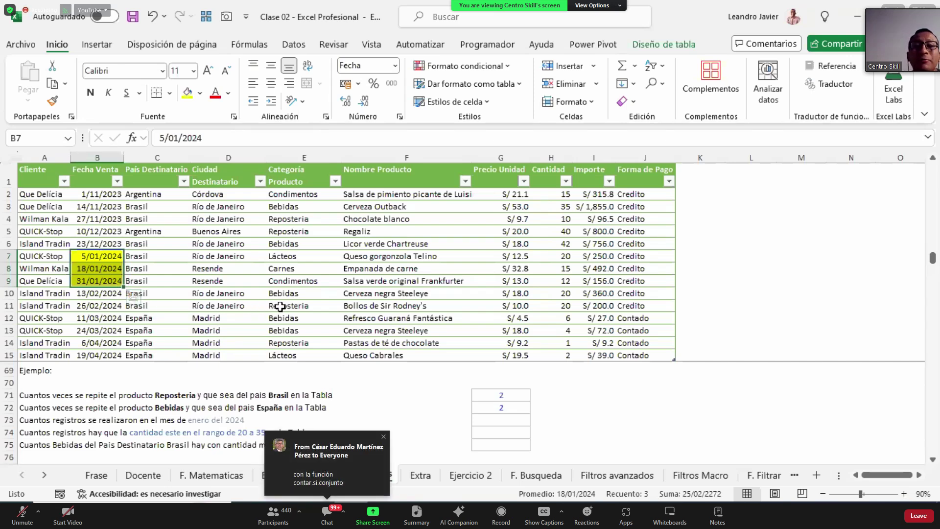
click(504, 420)
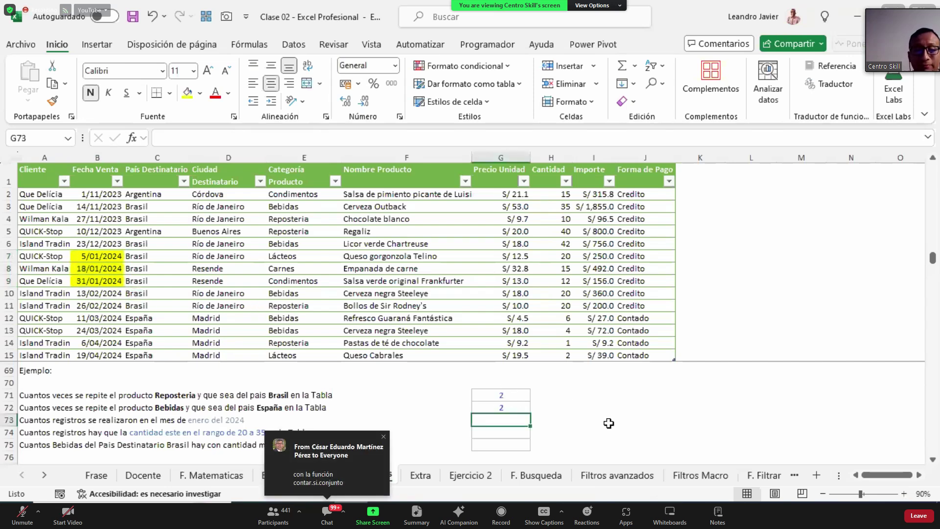
Enter =CONTAR.SI.CONJUNTO(Tabla2[Fecha Venta],">=01/01/2024",Tabla2[Fecha Venta],"<=31/01/2024") in G73.
text(=contar)
key(Down)
key(Down)
key(Down)
key(Tab)
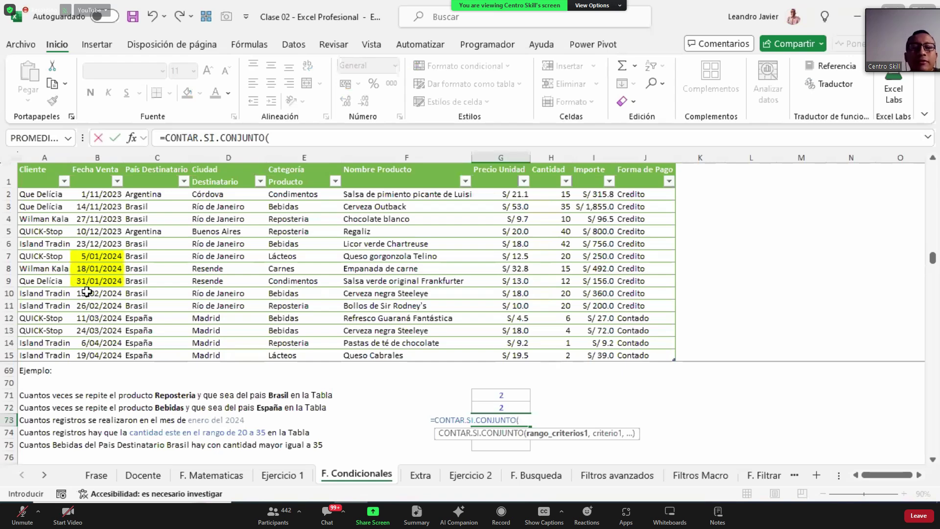
click(101, 161)
text(,">=31)
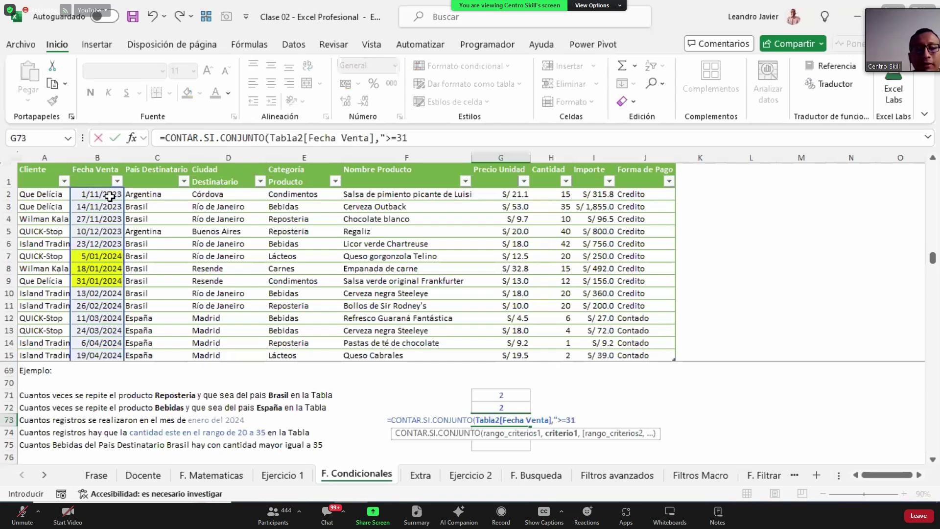
key(BackSpace)
key(BackSpace)
text(01/01/2024")
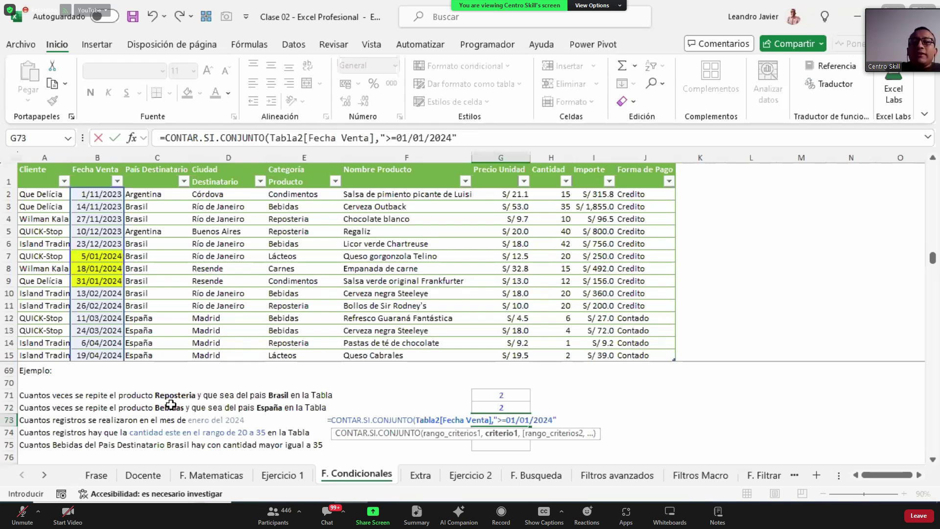
text(,)
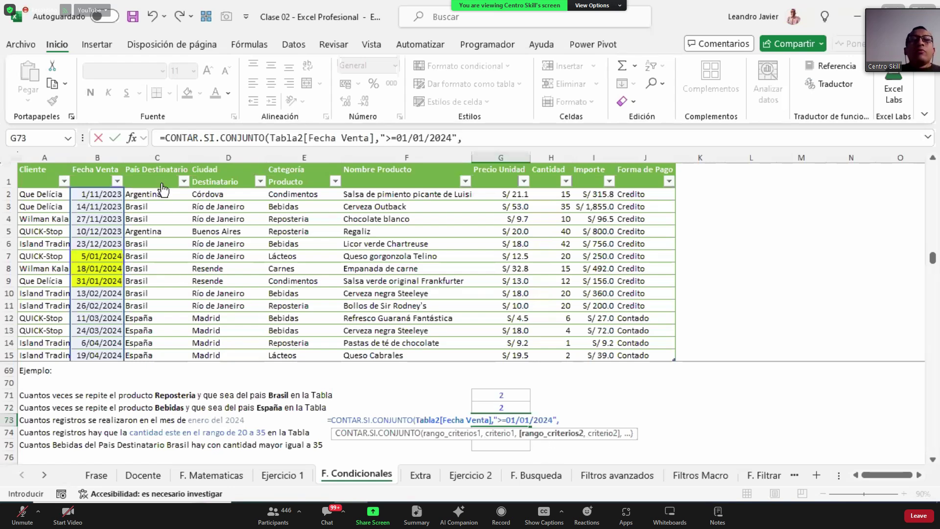
click(106, 166)
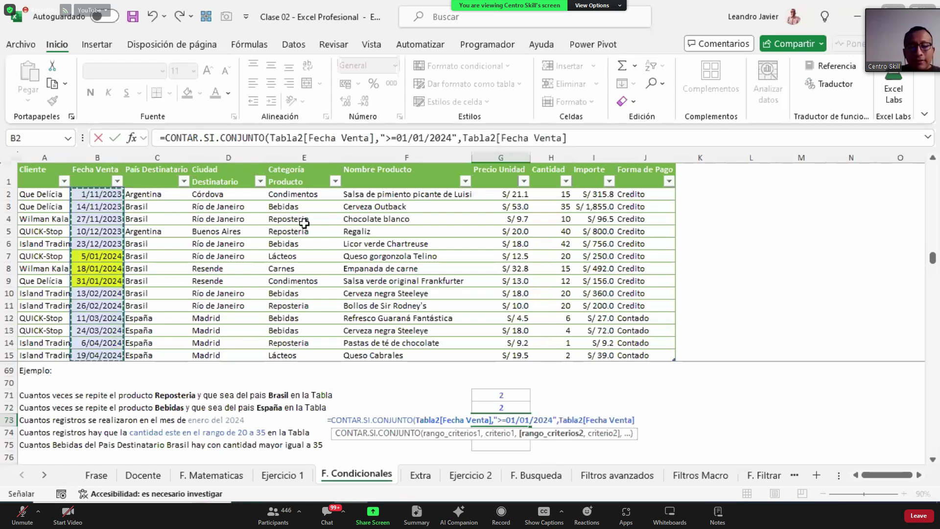
text(,"<)
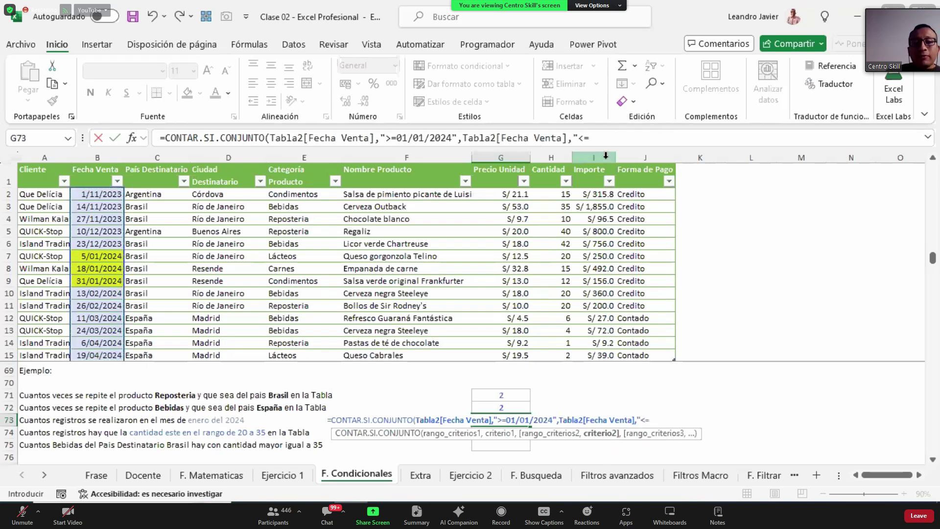
text(=31/01/2024)
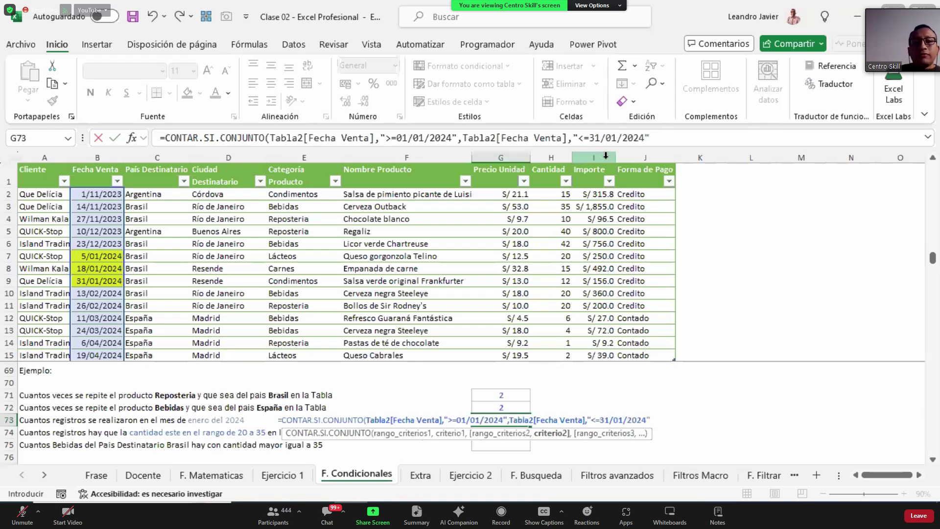
text("))
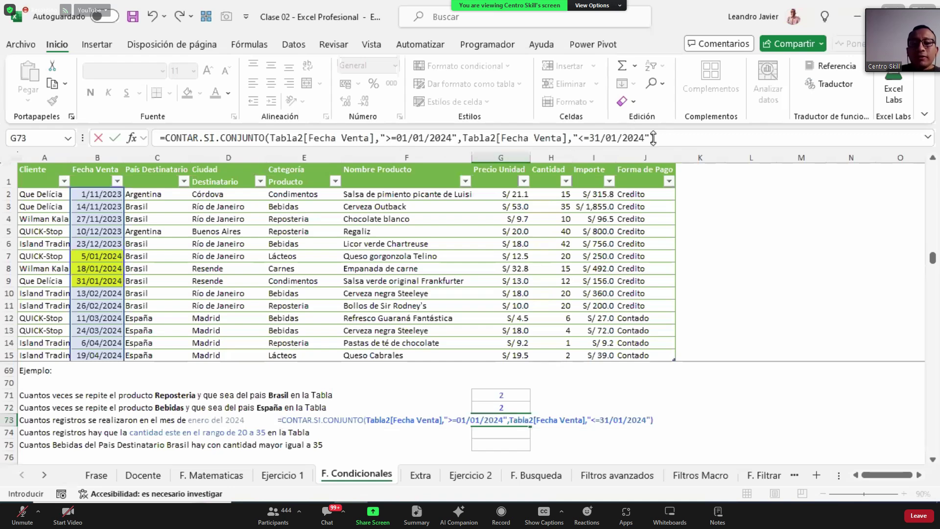
key(Return)
Check G73's result of 3 against the three highlighted January dates.
key(Up)
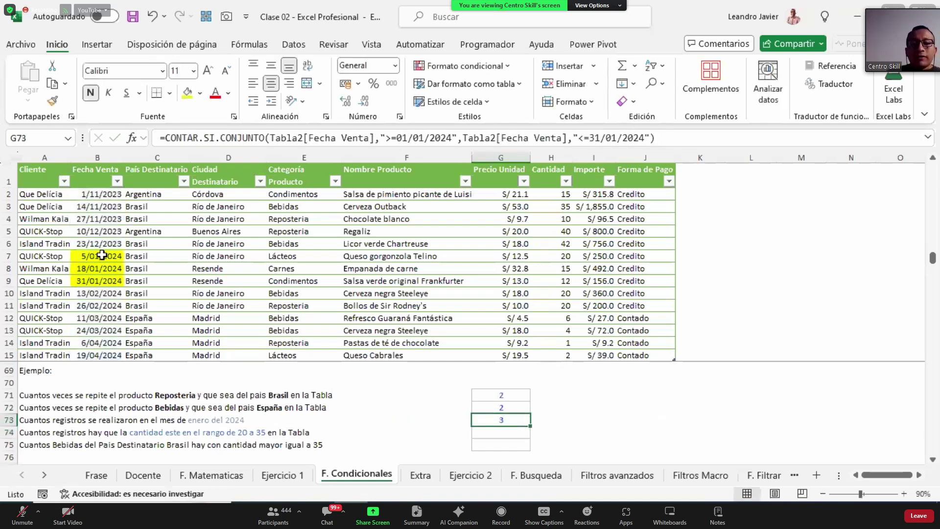
drag(101, 254, 99, 281)
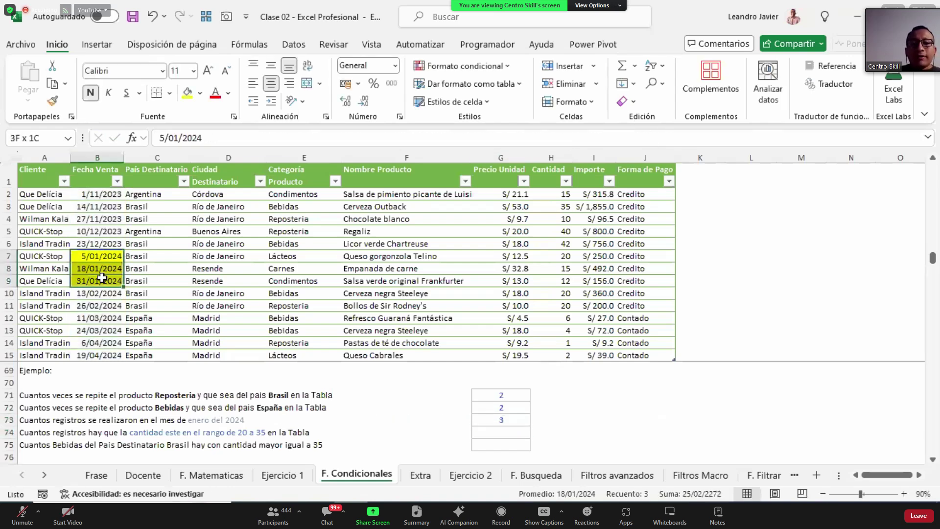
click(513, 419)
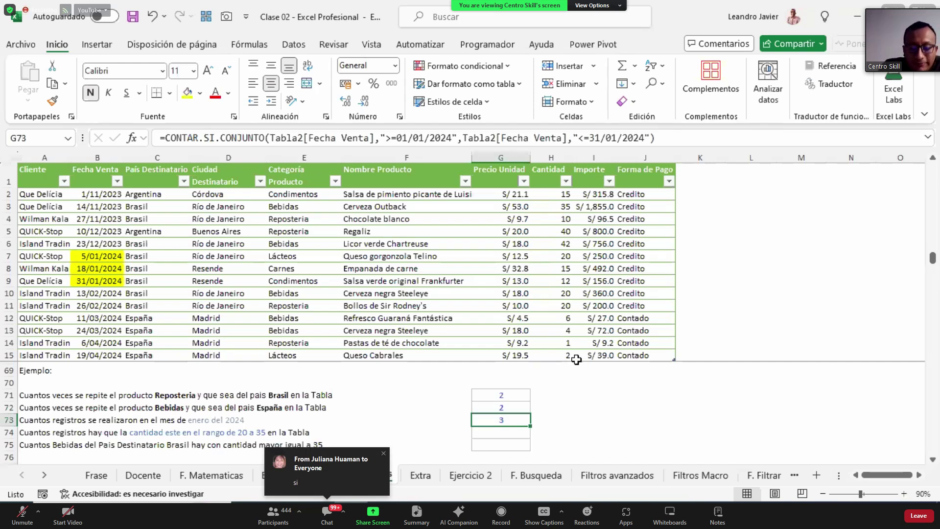
key(Return)
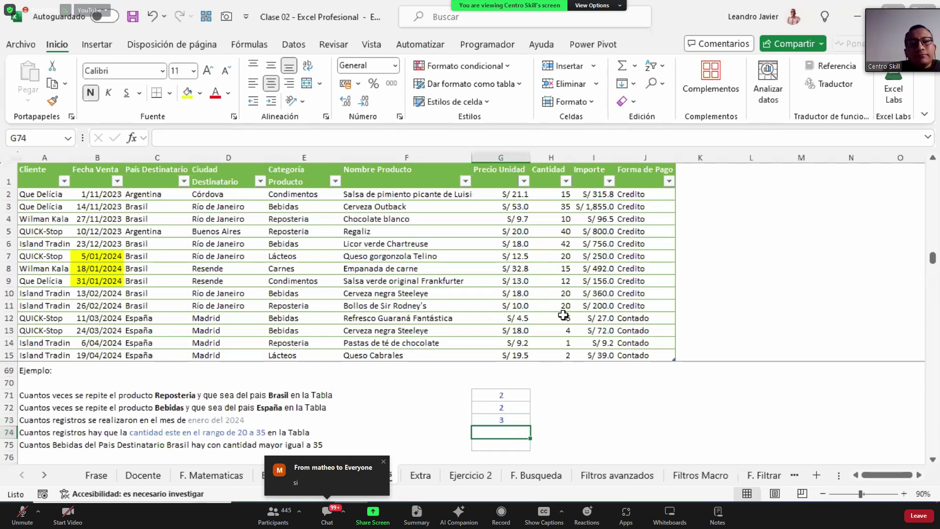
Enter =CONTAR.SI.CONJUNTO(Tabla2[Cantidad],">=20",Tabla2[Cantidad],"<=35") in G74, returning 4.
text(=contar)
key(Down)
key(Down)
key(Down)
key(Tab)
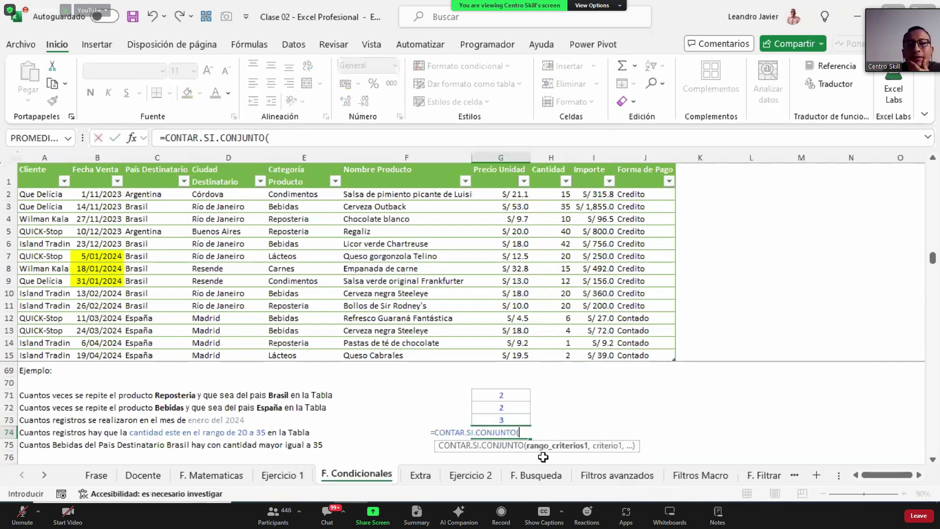
click(547, 172)
text(,"<>)
key(BackSpace)
text(>=)
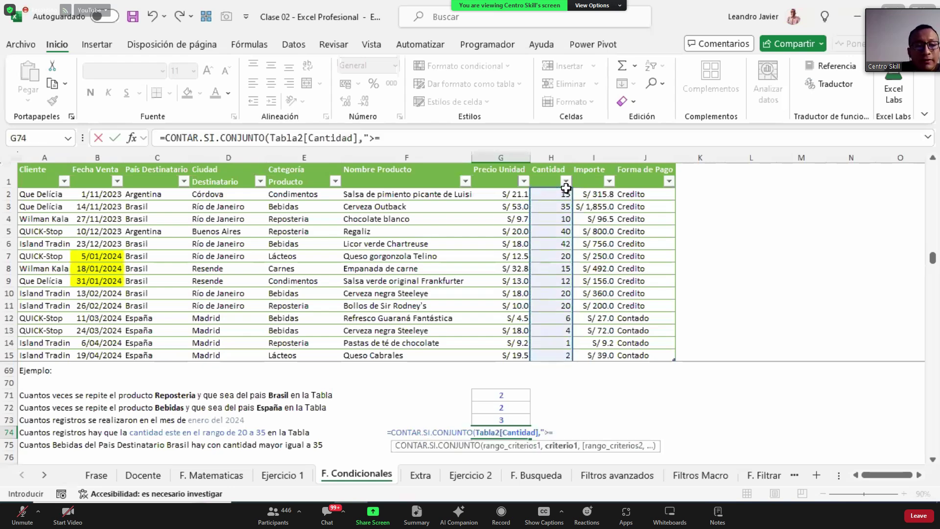
text(20",)
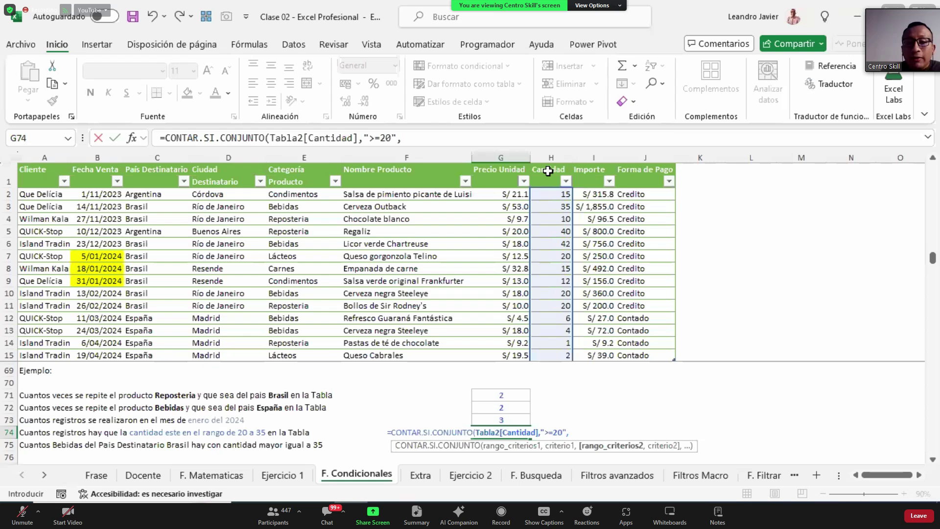
click(548, 171)
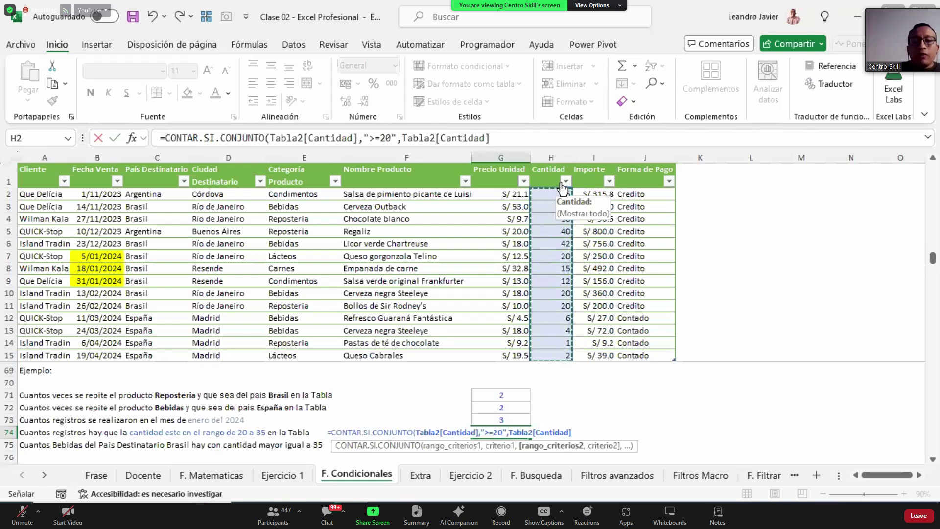
text(,"<=35"))
key(Return)
key(Up)
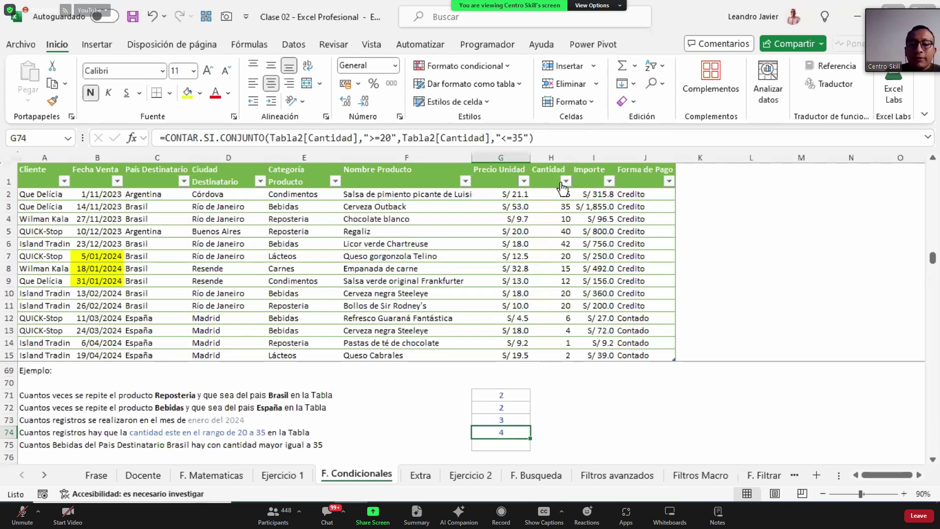
key(Down)
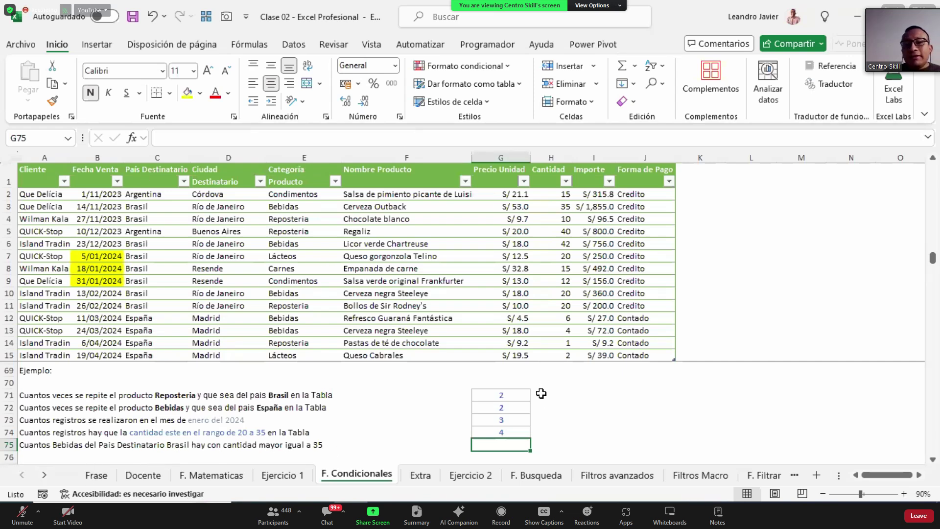
Count Bebidas to Brasil with Cantidad >=35 in G75 using CONTAR.SI.CONJUNTO, giving 2.
click(238, 139)
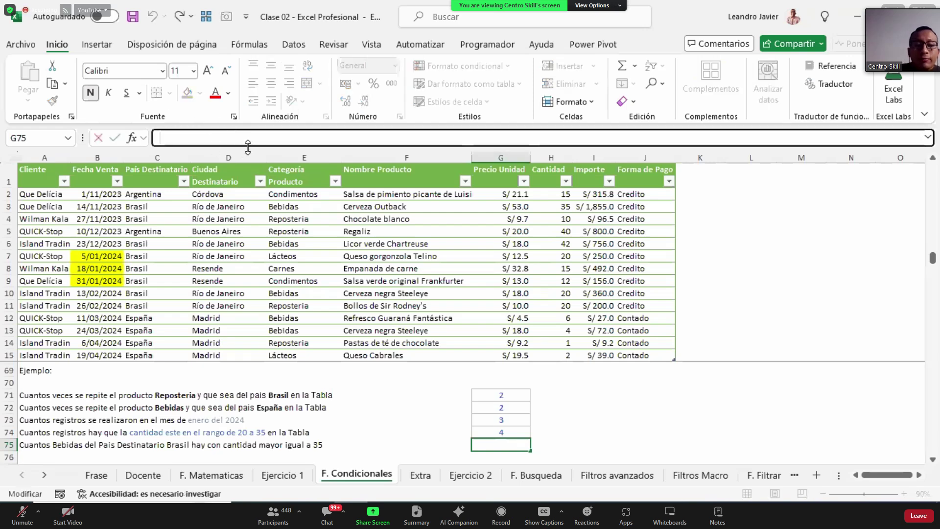
text(=contar)
key(Down)
key(Down)
key(Down)
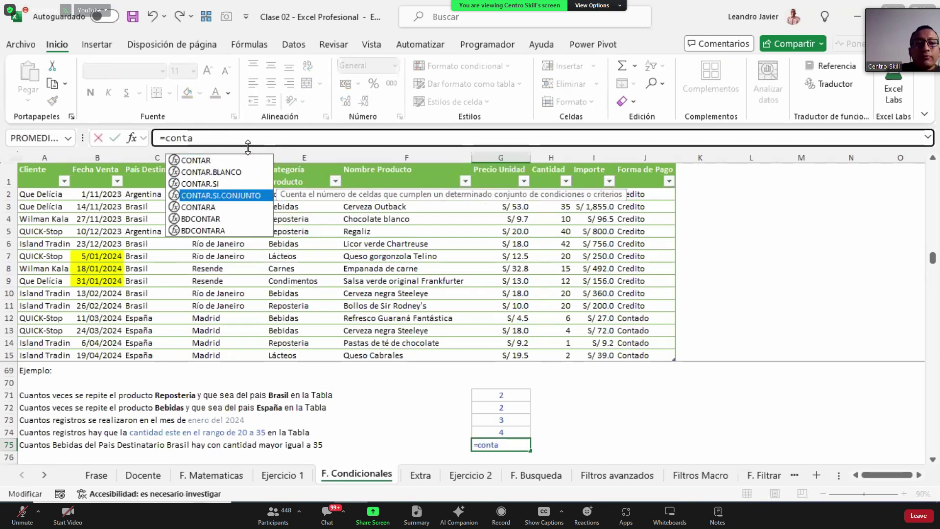
key(Tab)
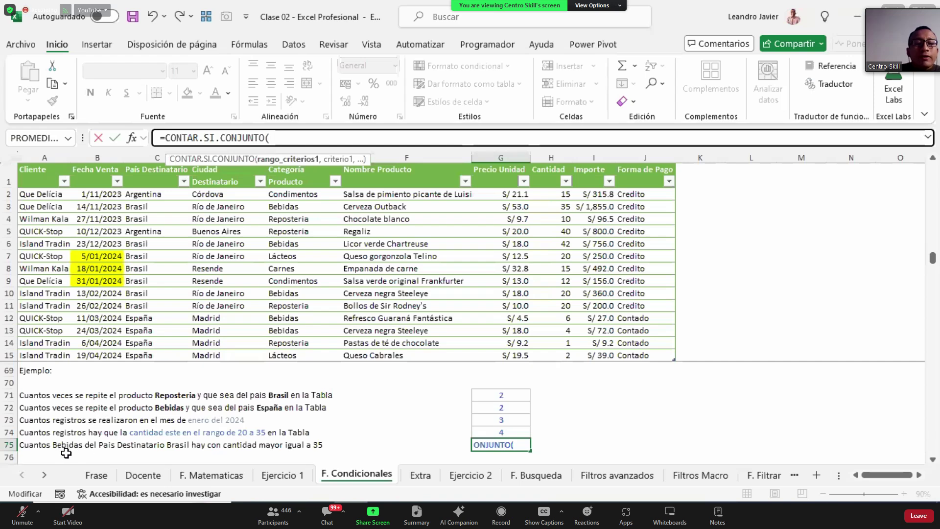
click(293, 171)
text(,")
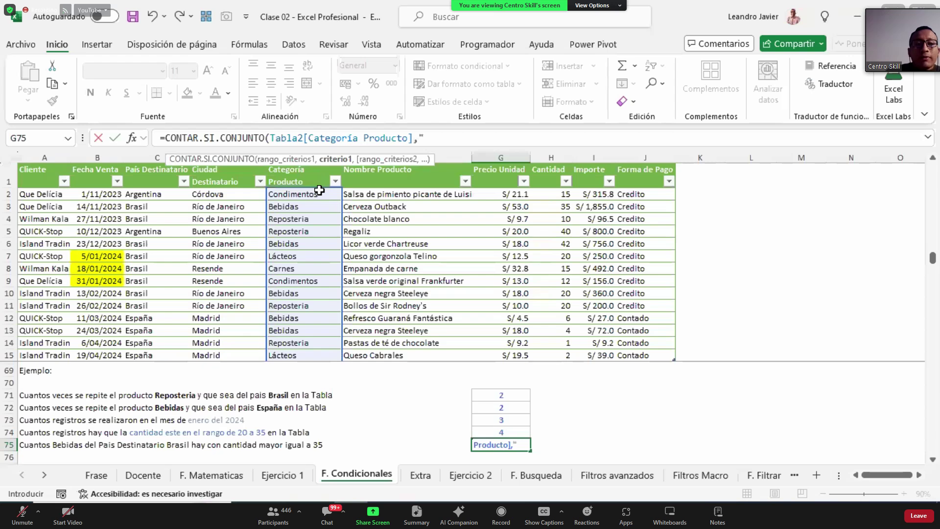
text(Bebidas",)
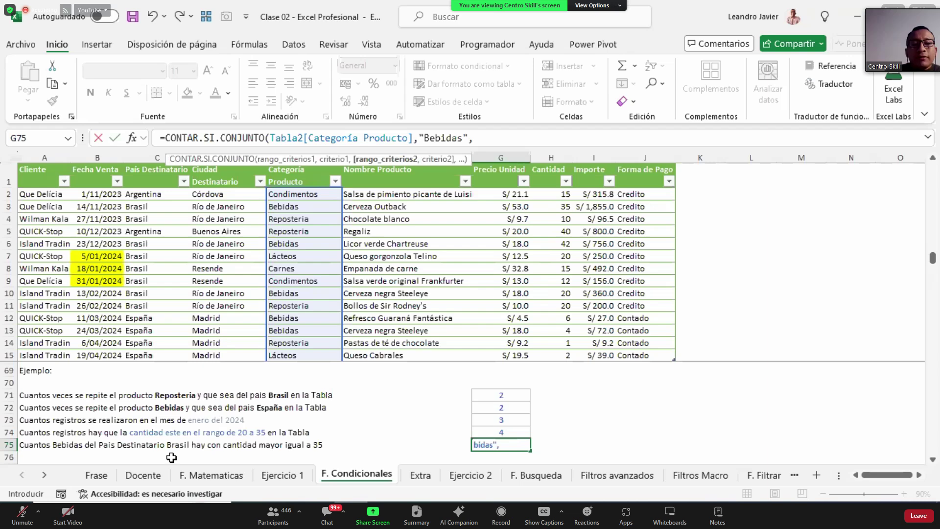
click(147, 166)
text(,")
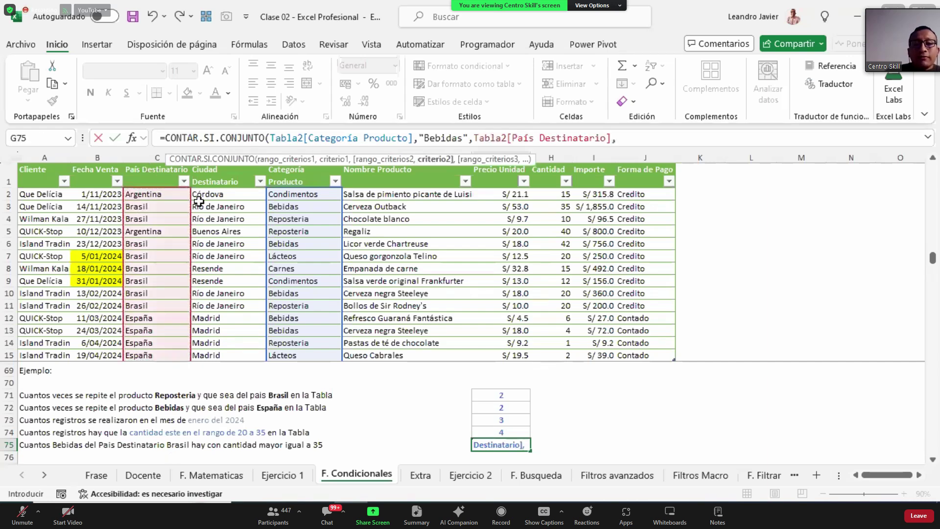
text(Brasil",)
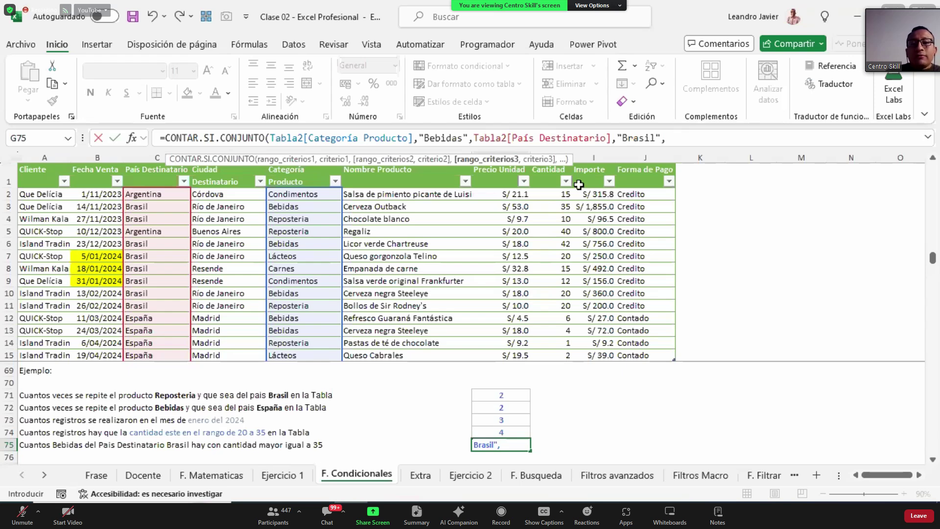
click(546, 166)
text(,)
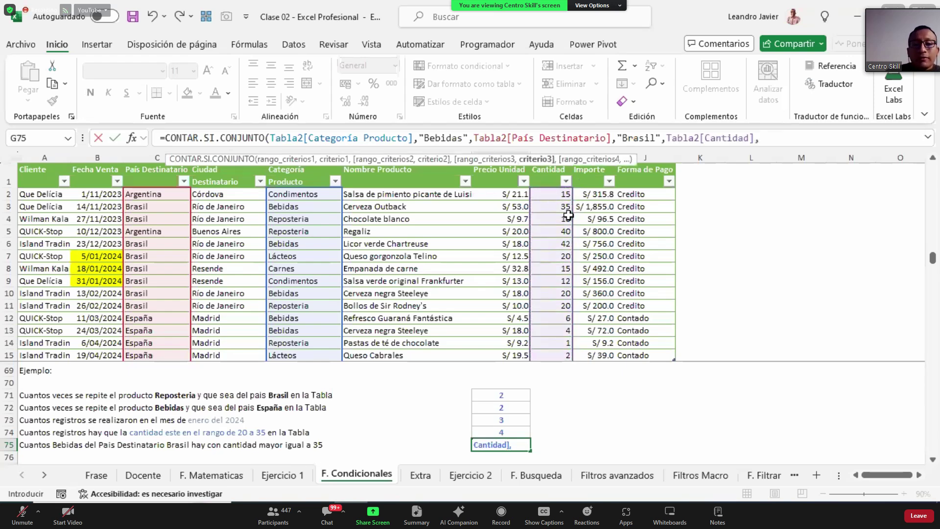
text(">=35"))
key(ctrl+Return)
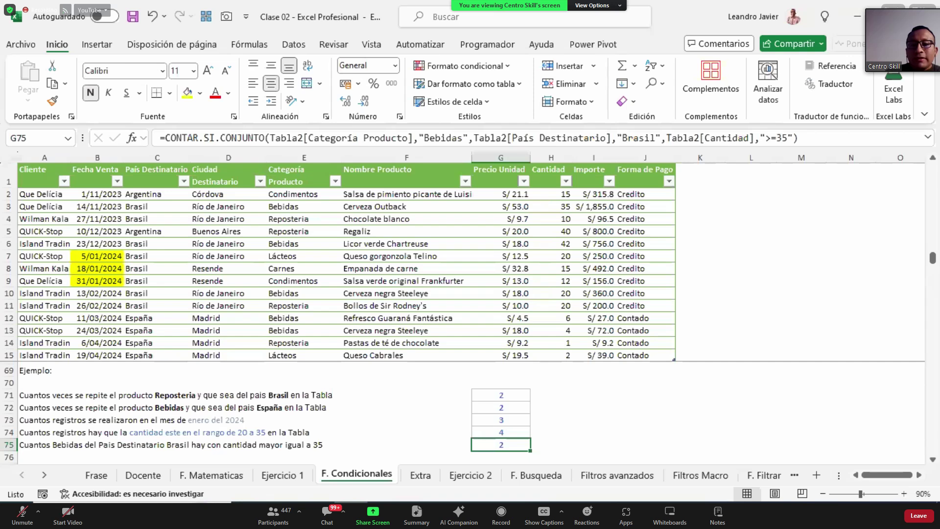
Bring the first Ejemplo block (rows 43–49) into view and inspect G45's REPOS* formula.
click(527, 446)
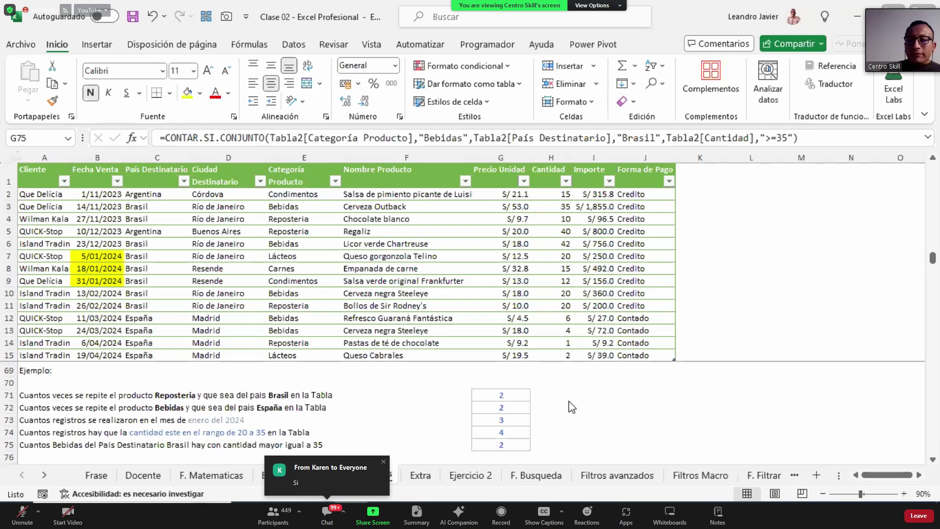
key(alt+Tab)
scroll(653, 425, up, 7)
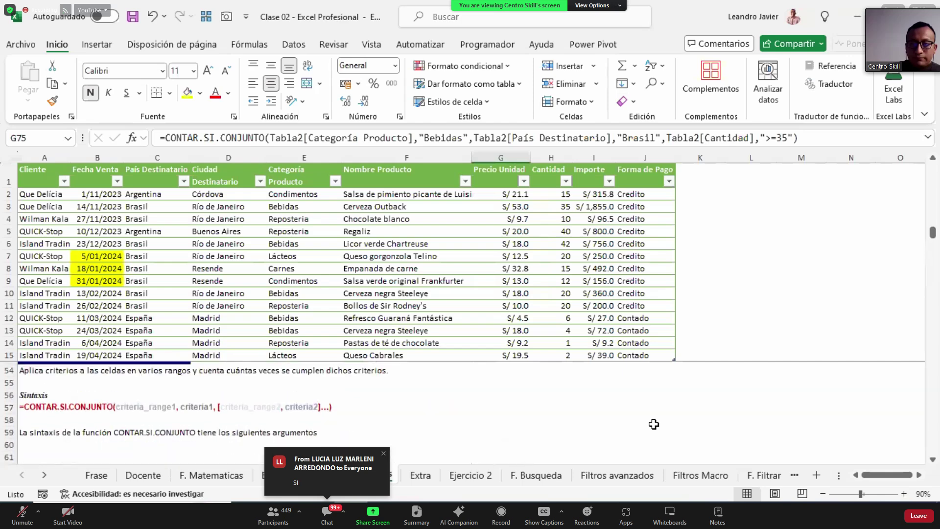
scroll(655, 423, up, 9)
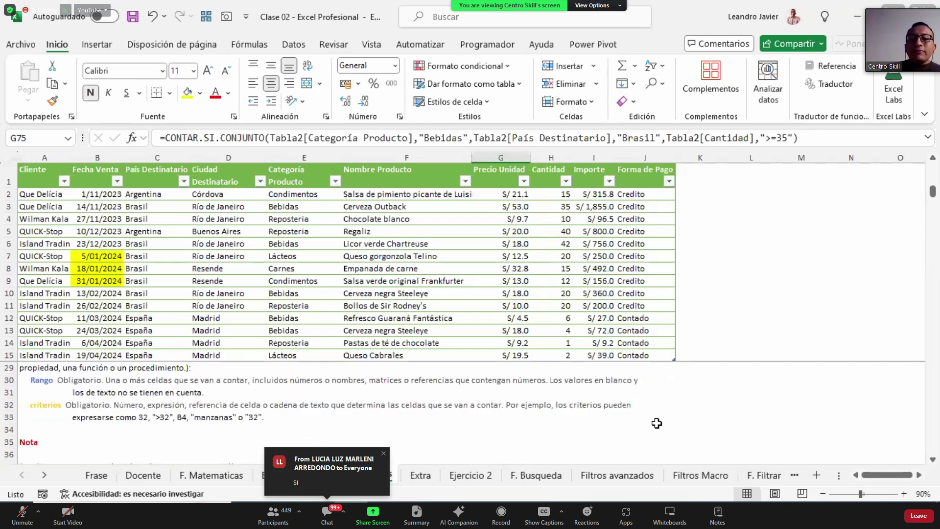
scroll(658, 415, up, 1)
scroll(658, 415, down, 6)
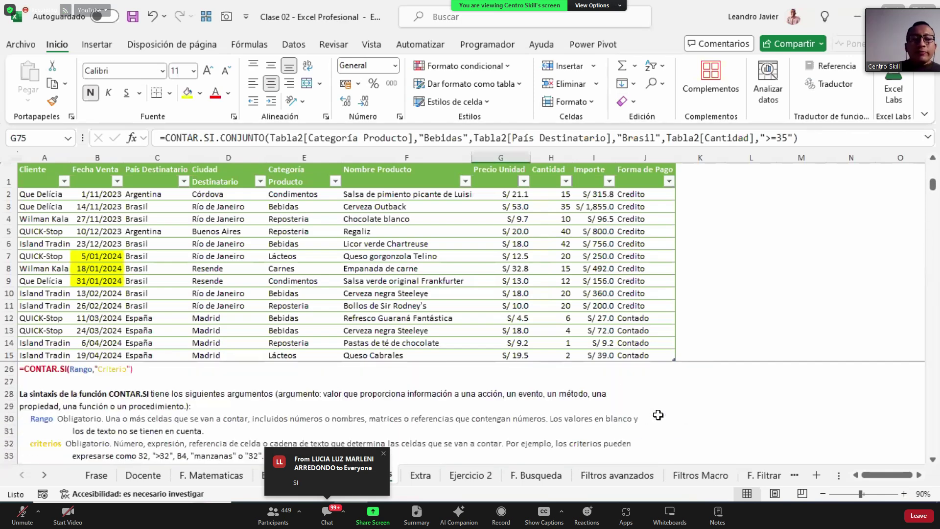
scroll(658, 415, down, 2)
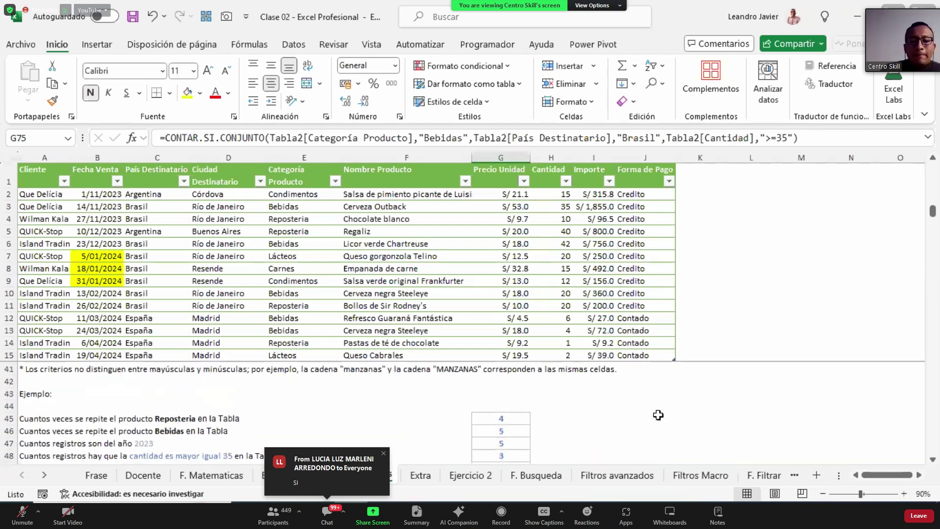
click(933, 460)
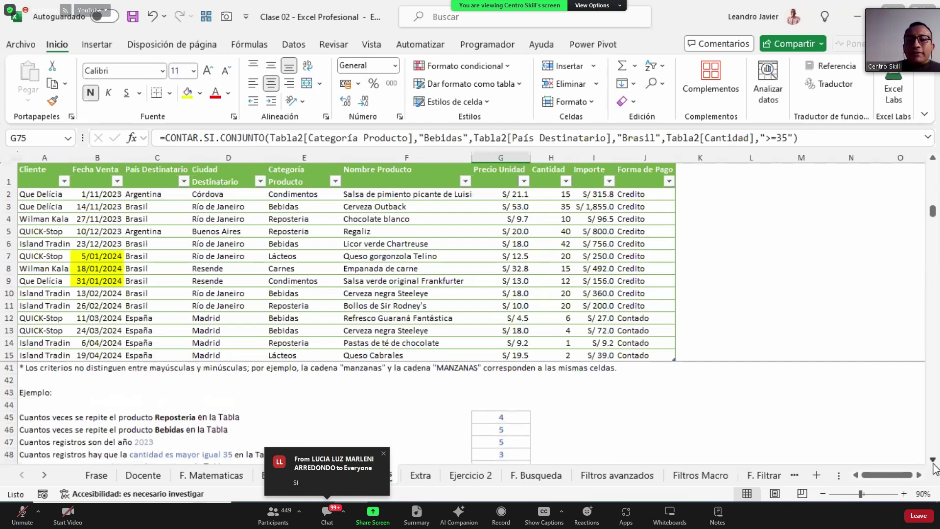
click(932, 461)
click(604, 417)
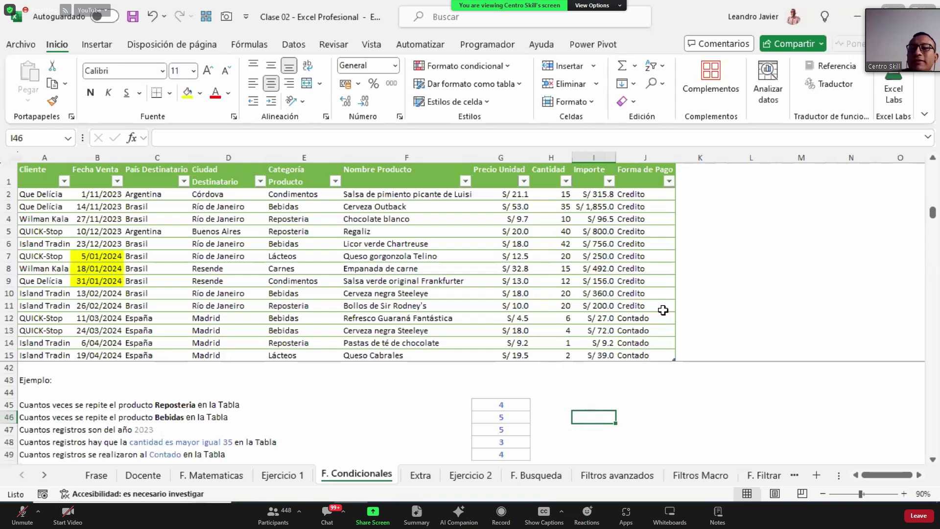
click(512, 402)
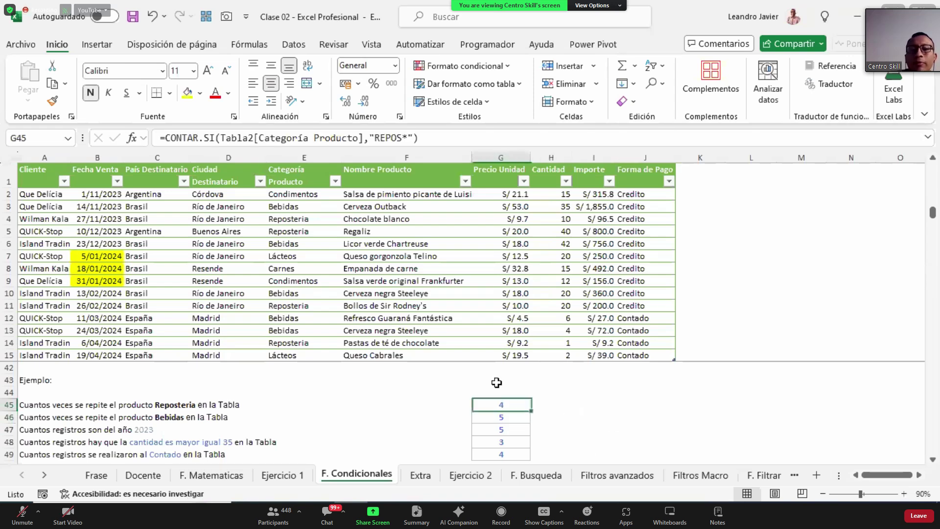
Copy the G45 CONTAR.SI formula text, cancelling the broken first paste.
click(335, 140)
drag(431, 137, 122, 139)
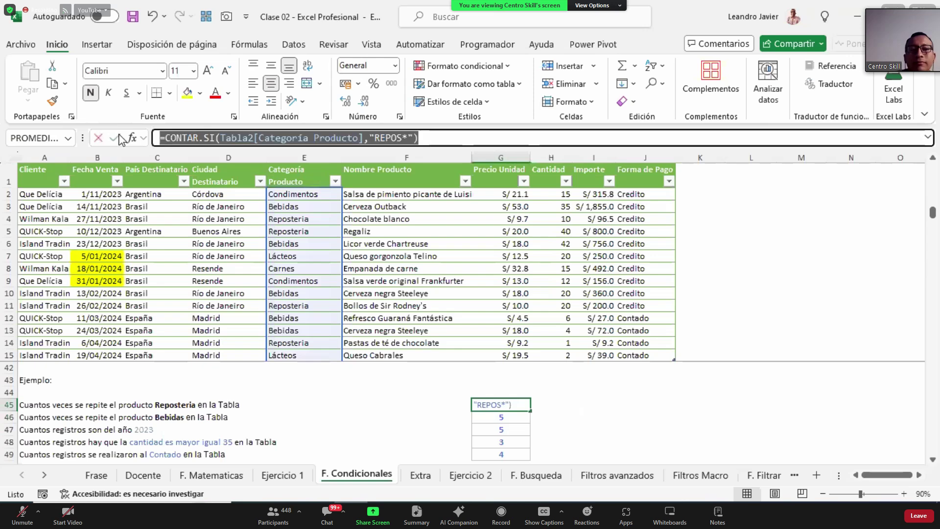
key(ctrl+c)
key(Return)
text(=)
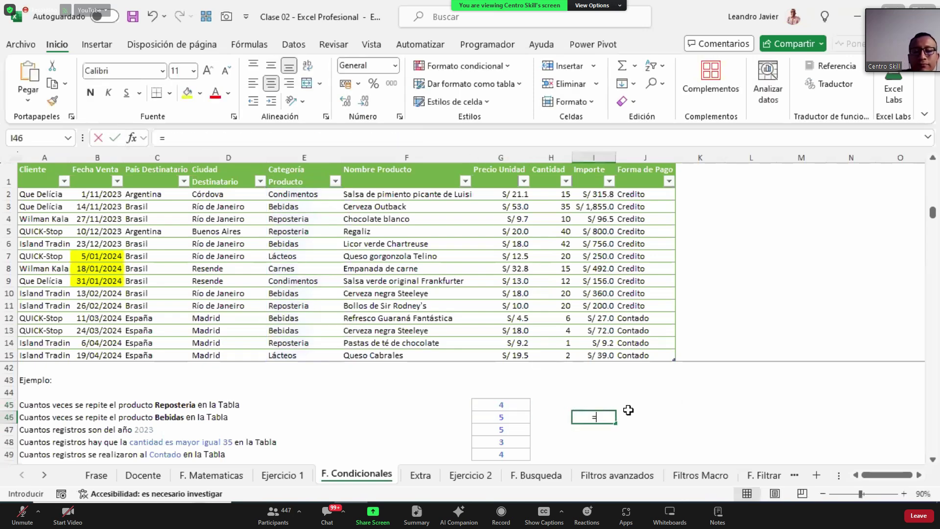
key(ctrl+v)
key(Return)
key(Escape)
key(Escape)
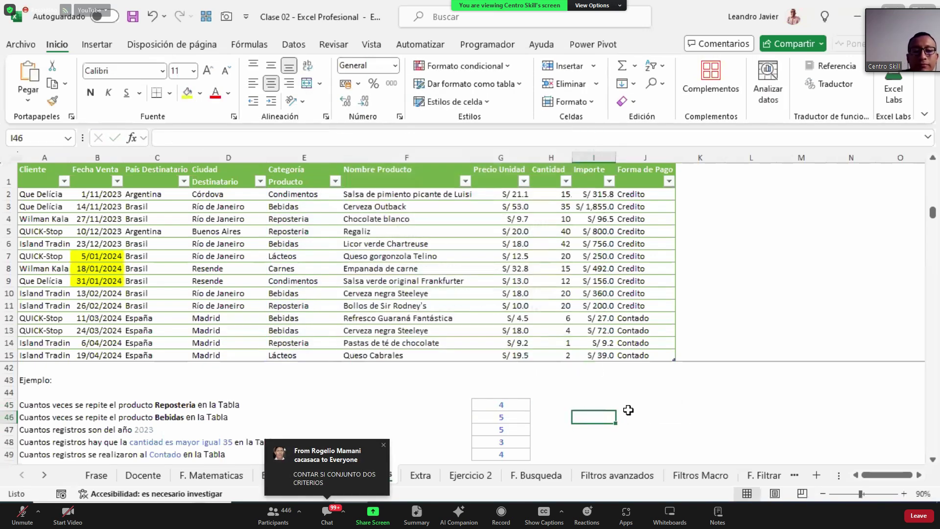
Turn the pasted formula in I46 into =CONTAR.SI(Tabla2[Categoría Producto],"Reposteria").
click(334, 137)
key(ctrl+v)
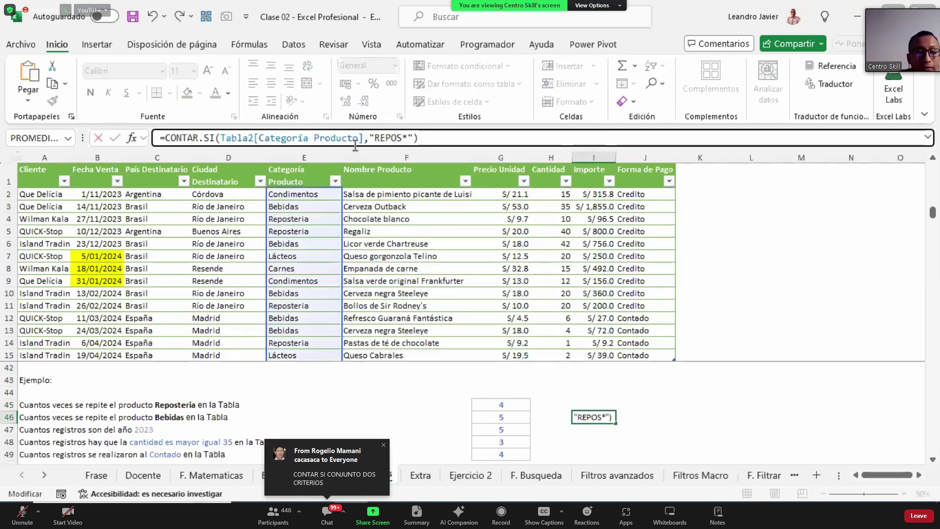
key(Left)
key(Left)
key(BackSpace)
key(BackSpace)
key(BackSpace)
key(BackSpace)
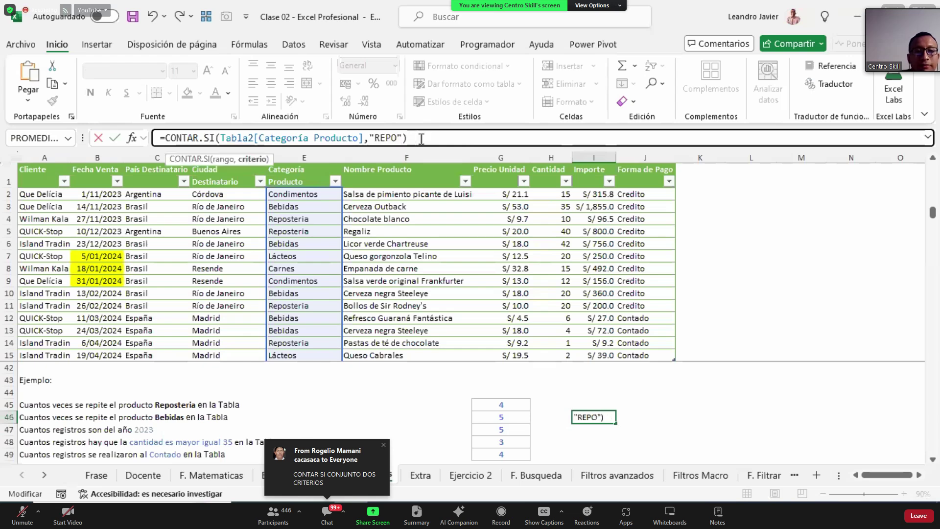
key(BackSpace)
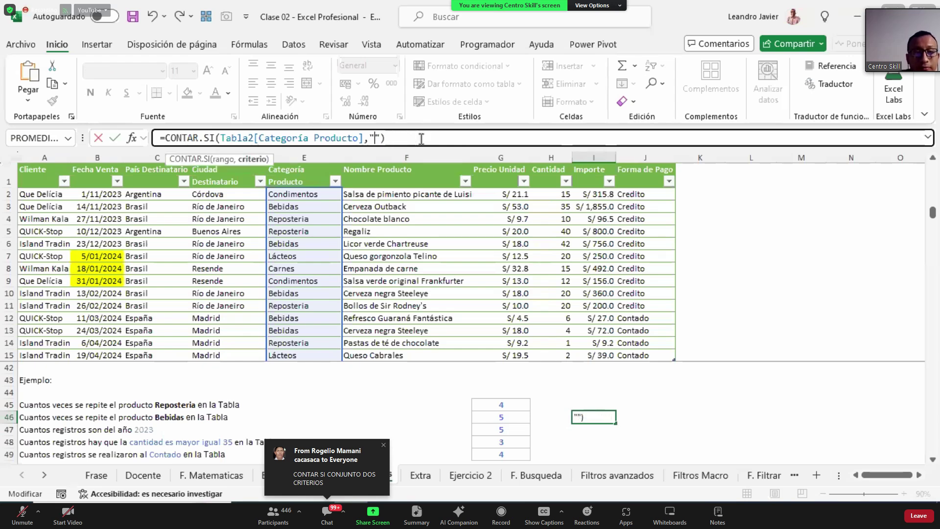
text(eposteria)
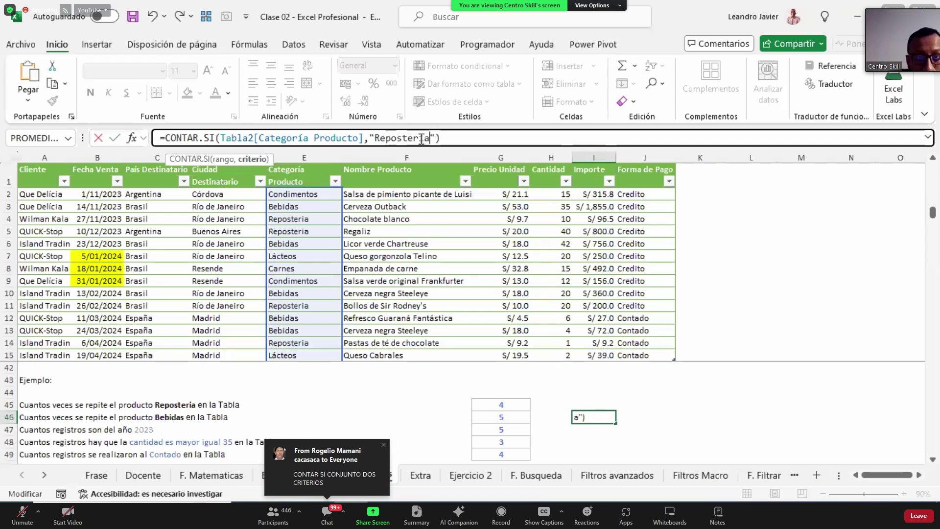
key(ctrl+Return)
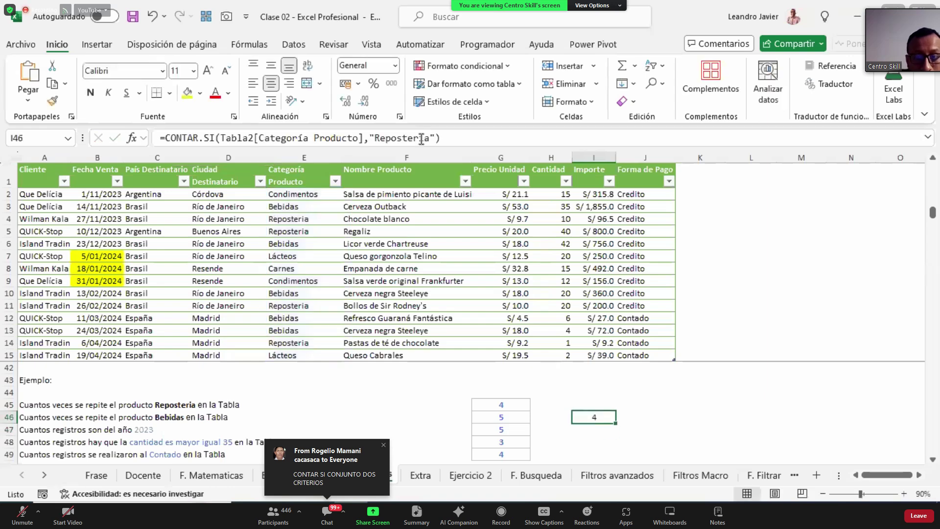
Append +CONTAR.SI(...,"bebidas") to the I46 formula so it totals 9.
click(516, 416)
click(488, 138)
key(Escape)
click(595, 416)
click(468, 139)
text(+)
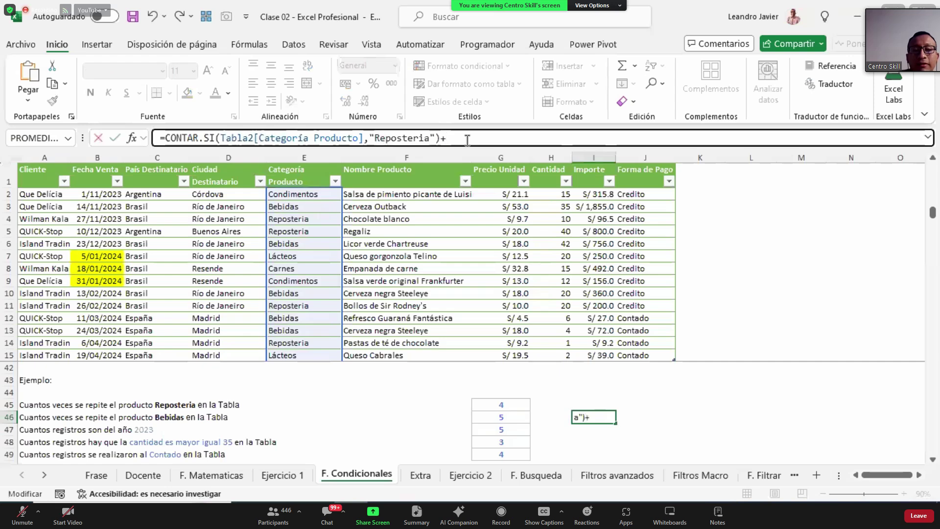
key(ctrl+v)
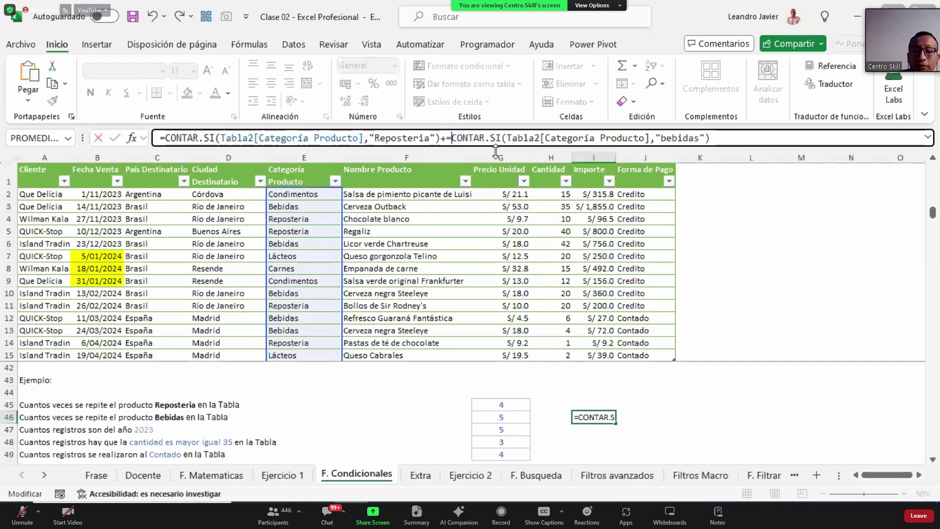
key(ctrl+Return)
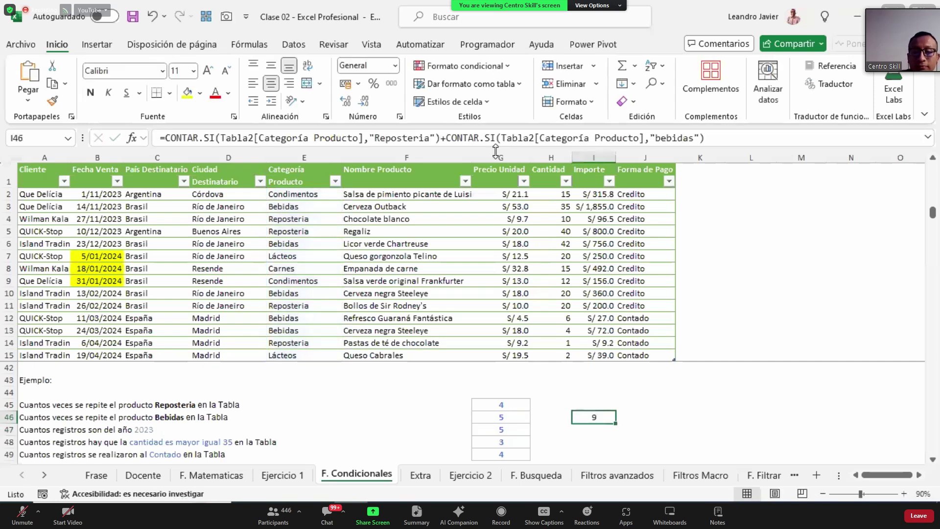
Compare I46's total with the G45:G46 counts, then select I47.
click(515, 406)
drag(515, 412, 520, 414)
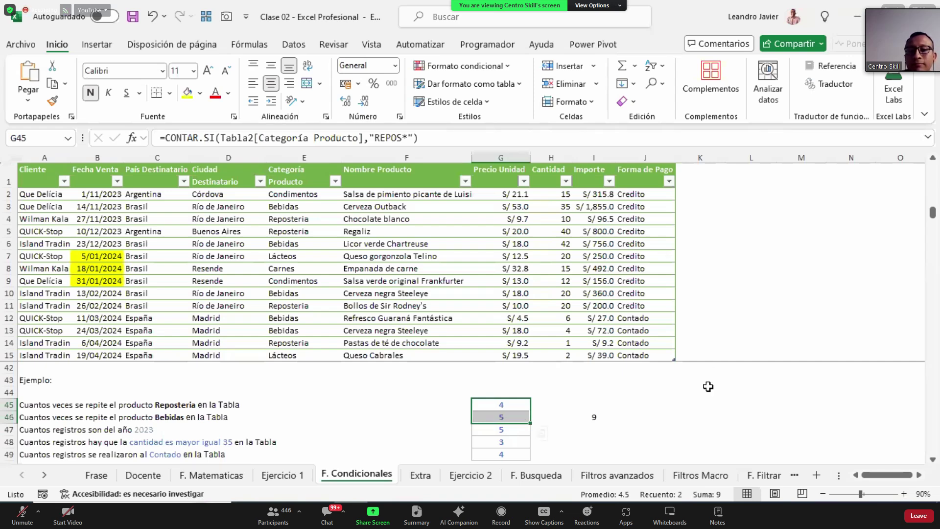
click(595, 408)
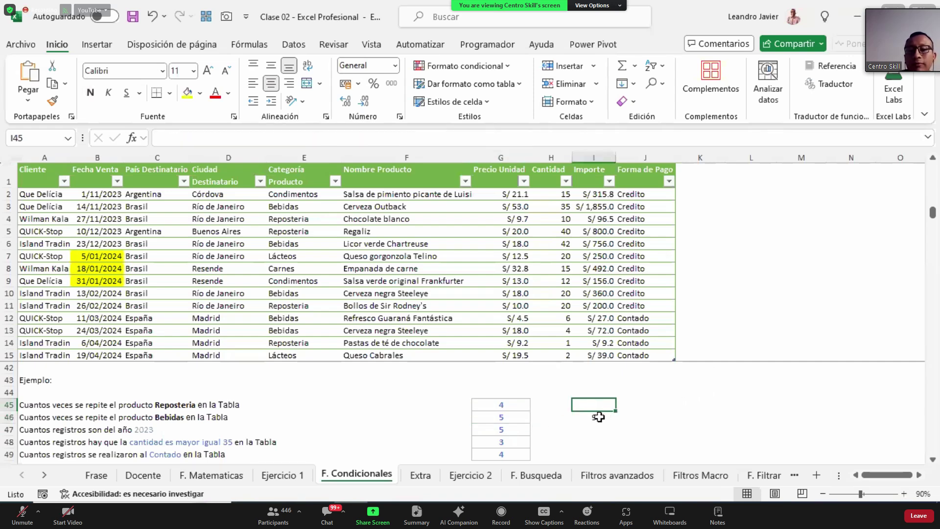
click(600, 417)
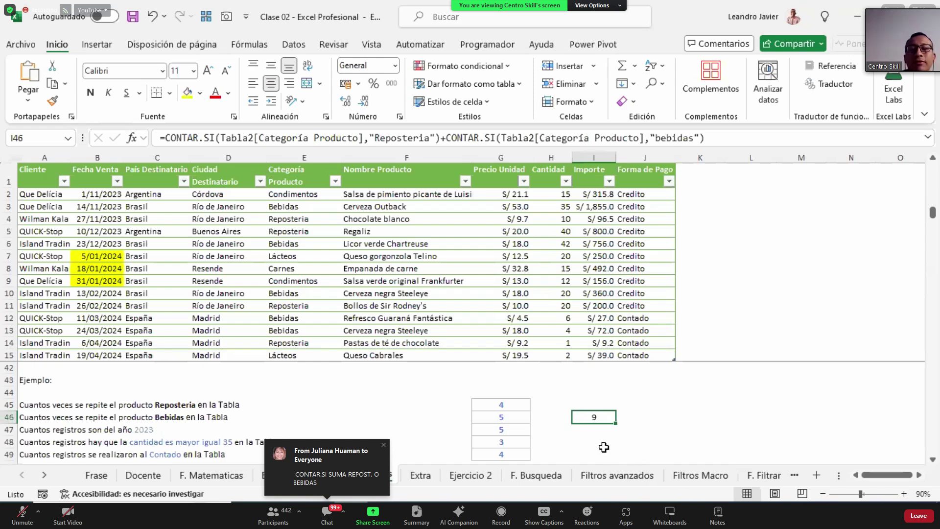
drag(440, 138, 160, 139)
key(Escape)
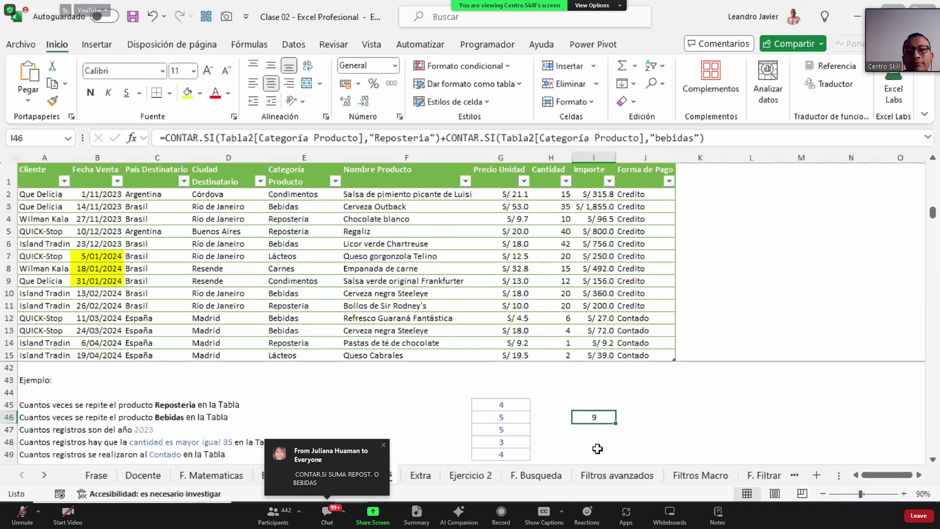
click(595, 429)
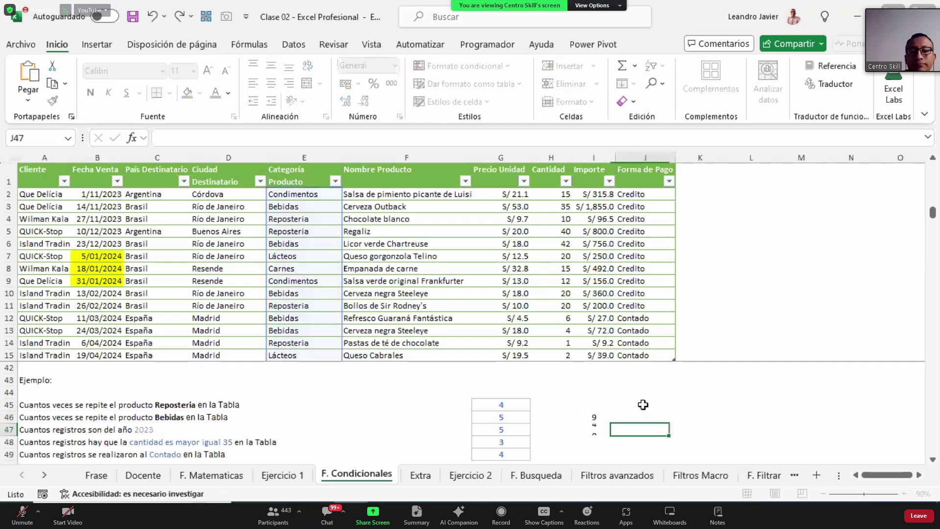
click(598, 431)
Change I47's criterion to {"Reposteria","Bebidas"}, spilling 4 and 5 across I47:J47.
double_click(598, 430)
key(Escape)
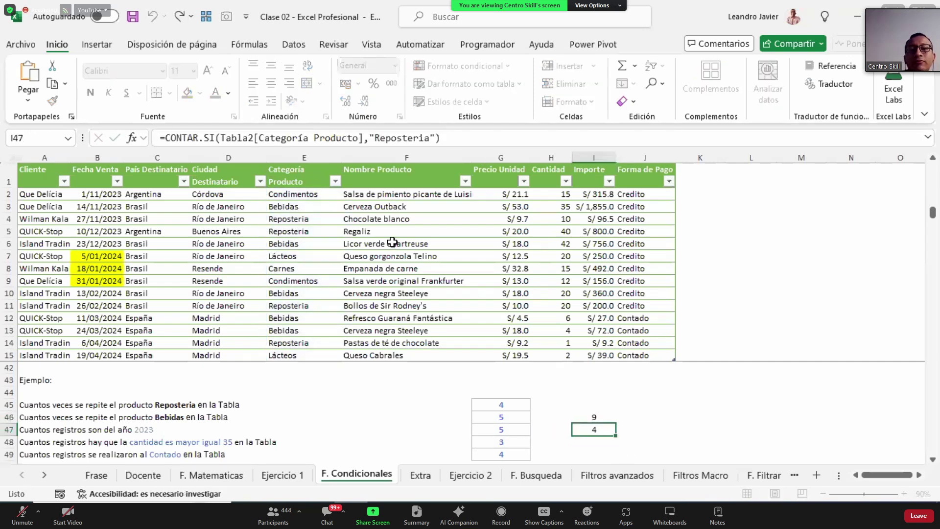
click(370, 137)
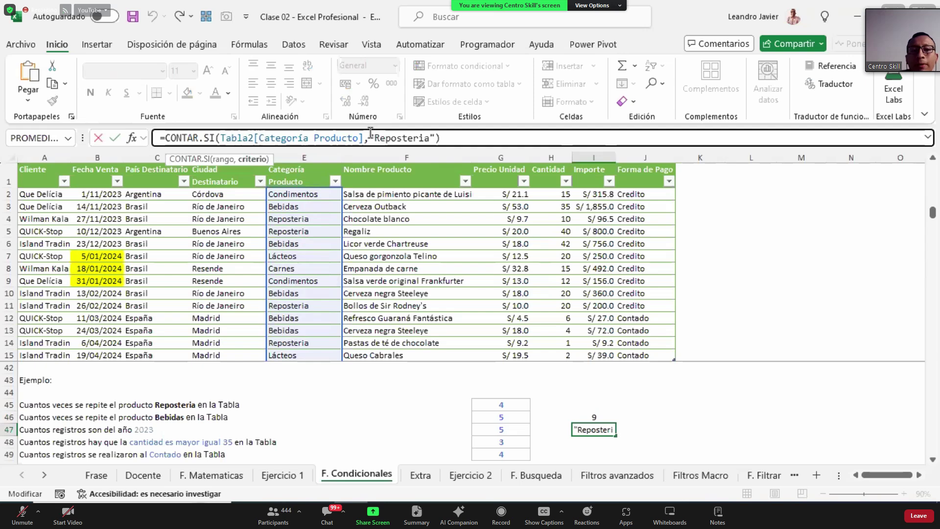
double_click(402, 138)
click(500, 133)
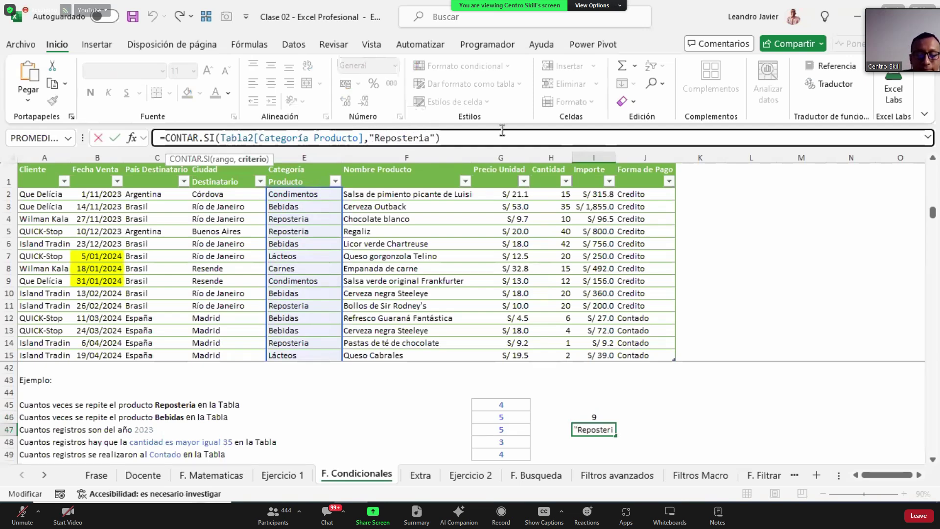
text({)
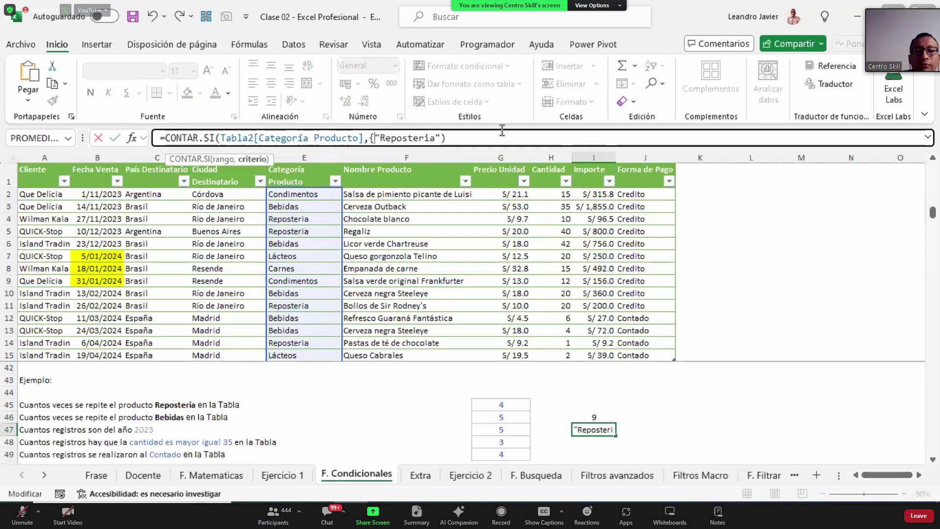
click(443, 137)
text())
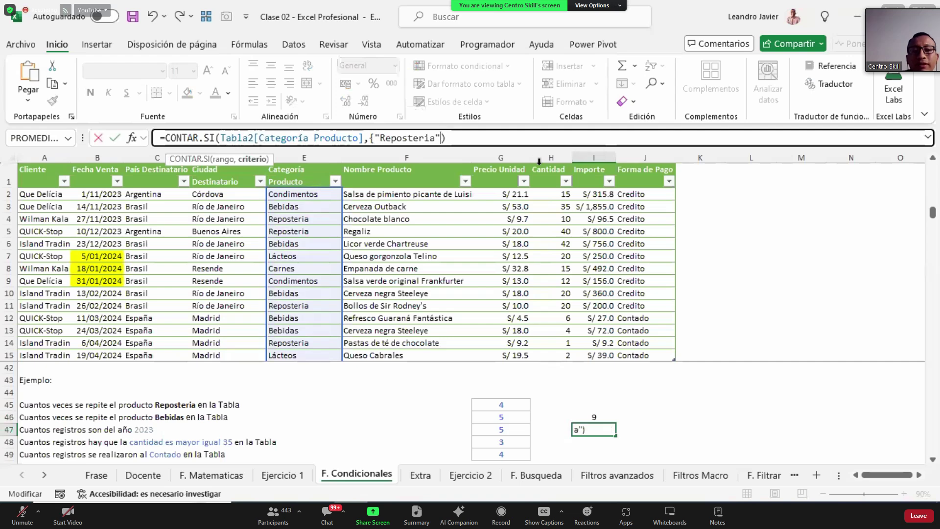
text(,")
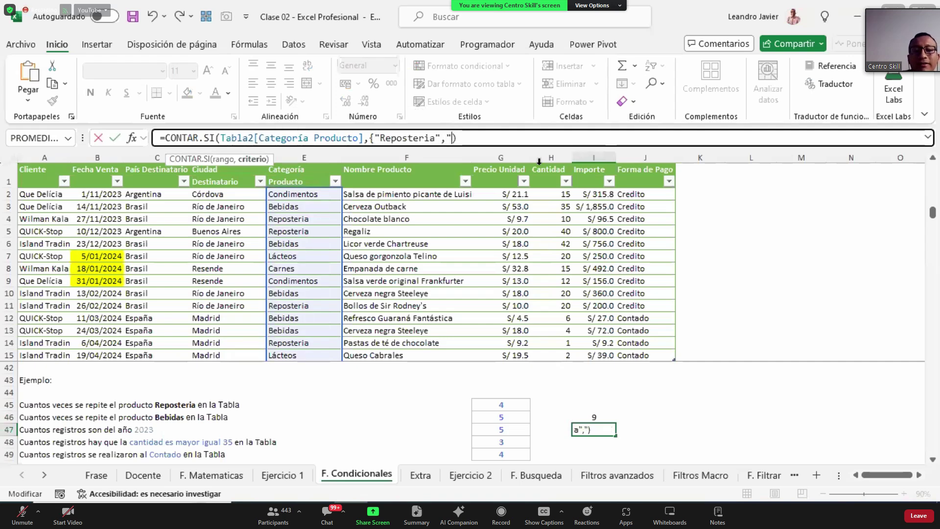
text(Beboda)
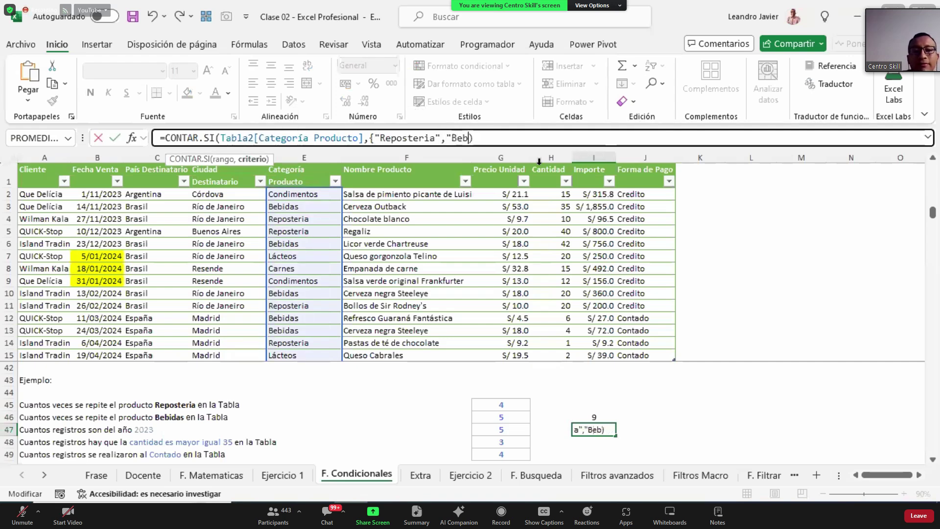
key(BackSpace)
key(BackSpace)
key(BackSpace)
text(idas")
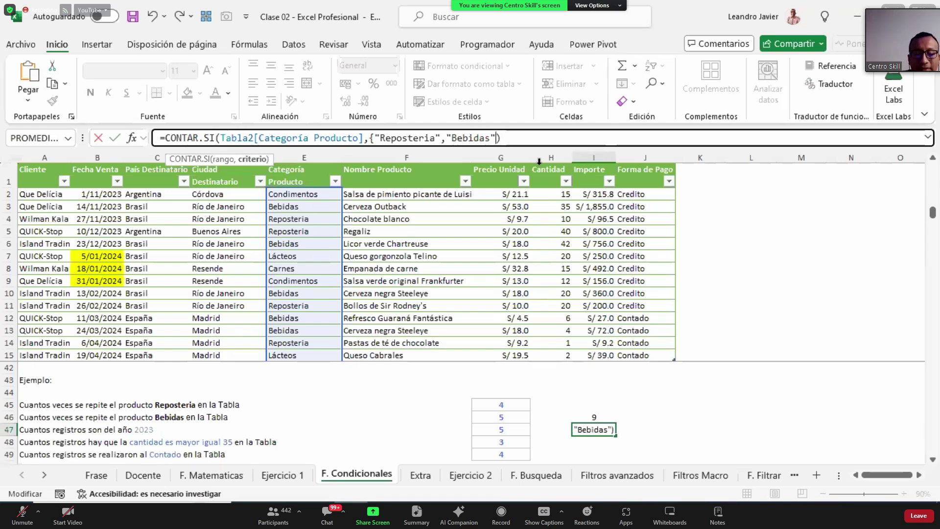
text(})
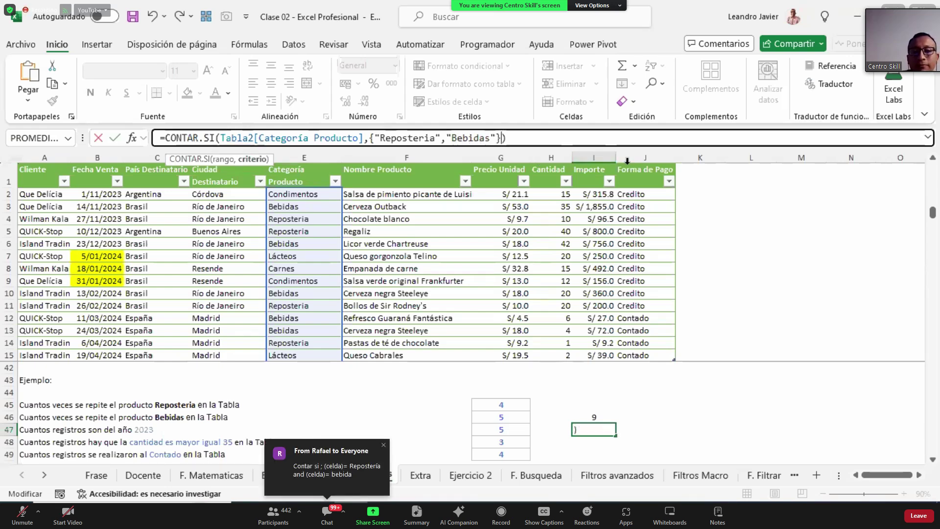
key(Return)
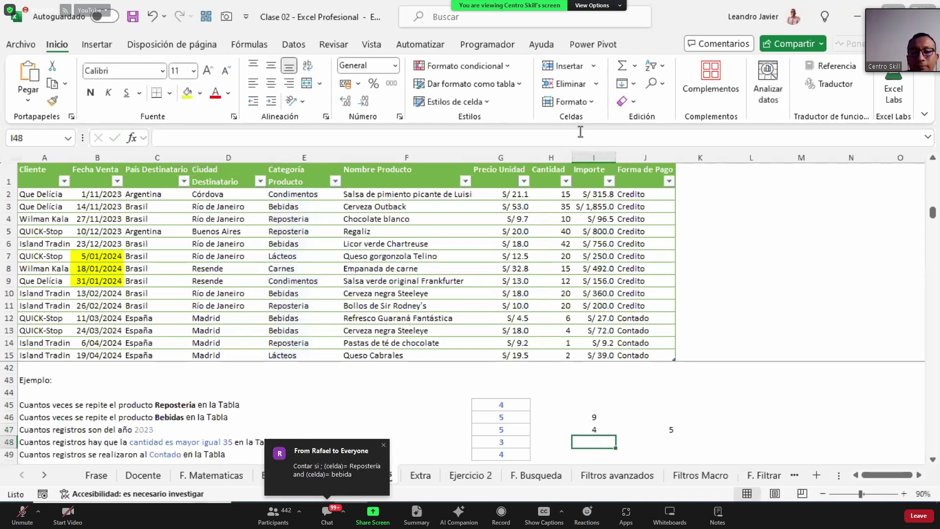
key(Up)
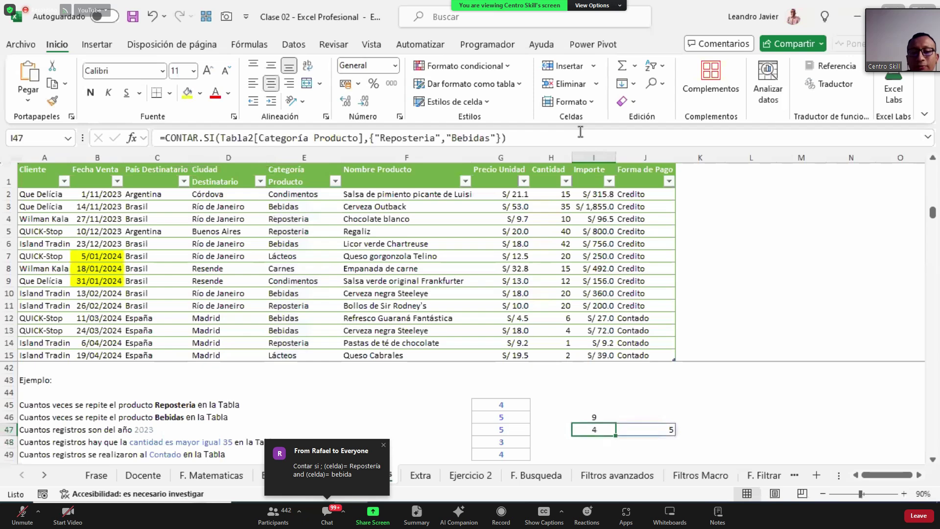
click(598, 443)
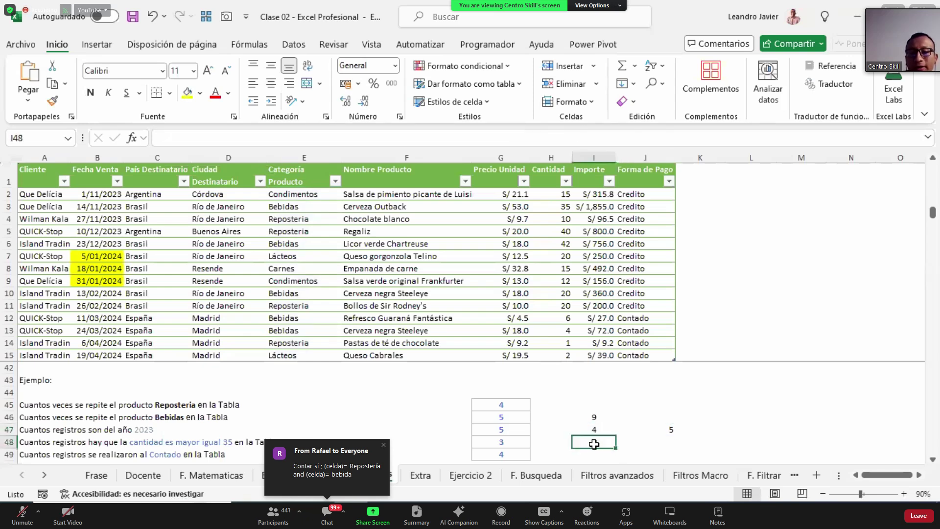
Inspect the spilled counts 4 and 5 in I47:J47 and their total.
click(602, 430)
click(663, 434)
key(Left)
key(Right)
key(Left)
key(Right)
key(Left)
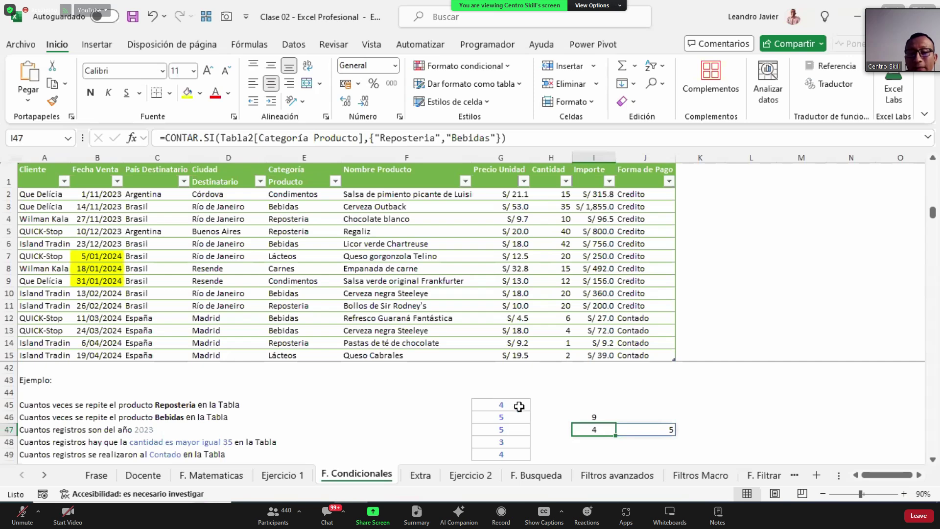
click(674, 431)
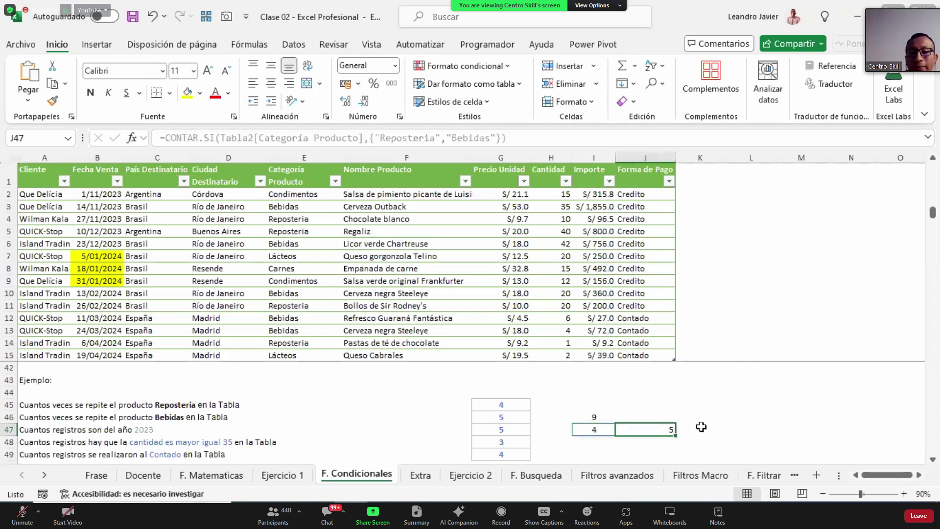
drag(594, 429, 675, 430)
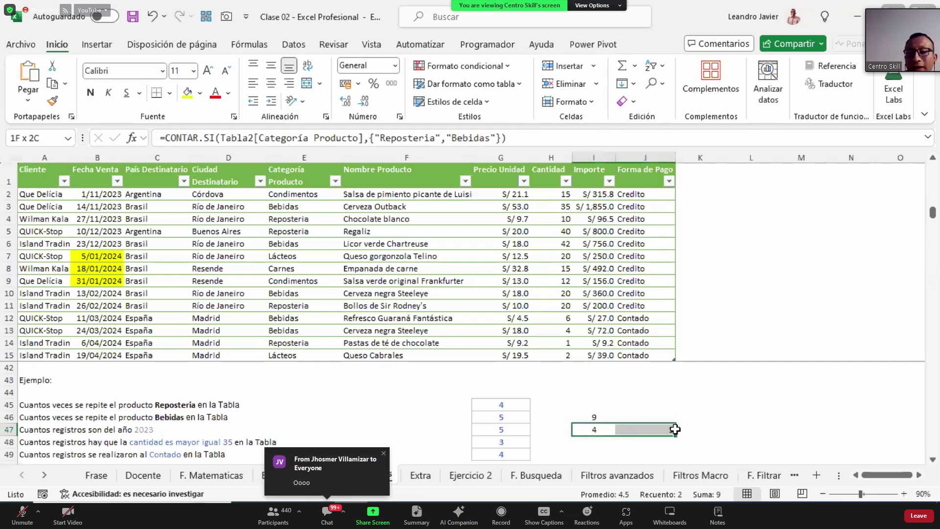
double_click(594, 443)
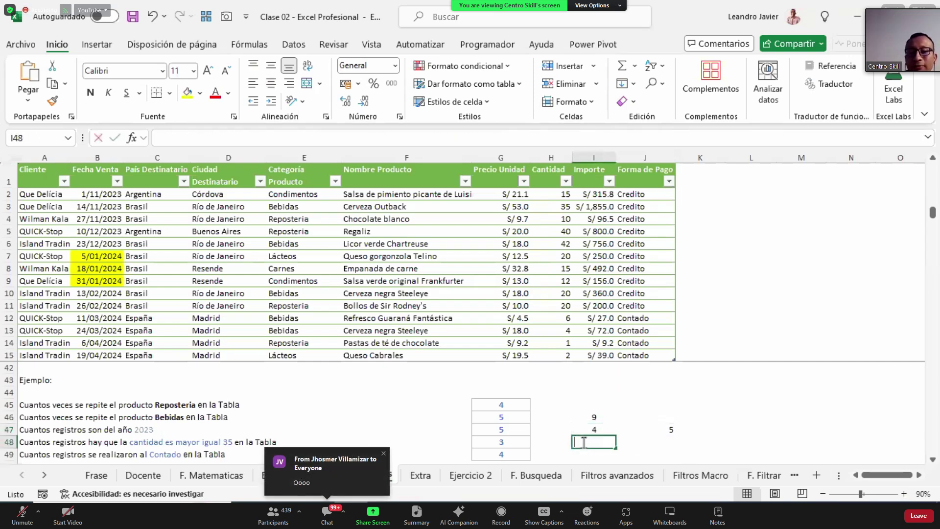
key(Escape)
Wrap the I47 array CONTAR.SI formula in SUMA( ) so it returns 9.
click(590, 429)
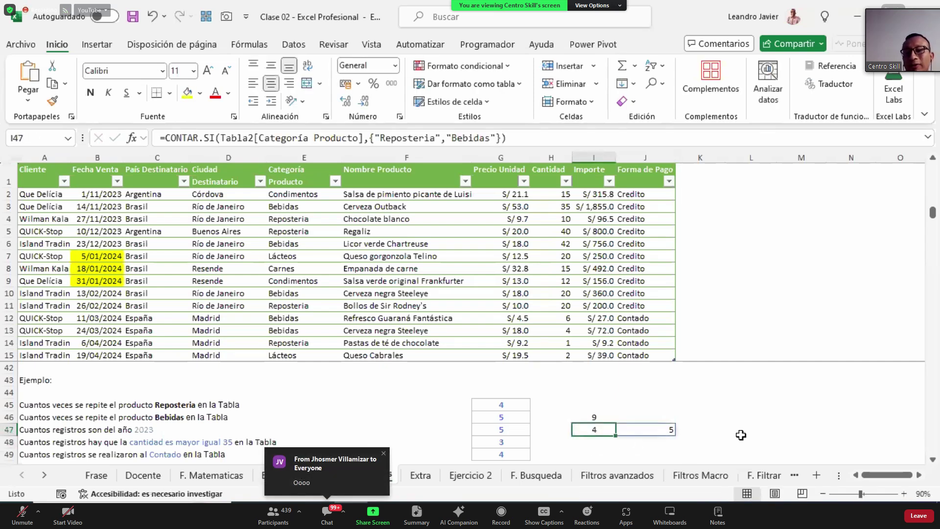
click(175, 138)
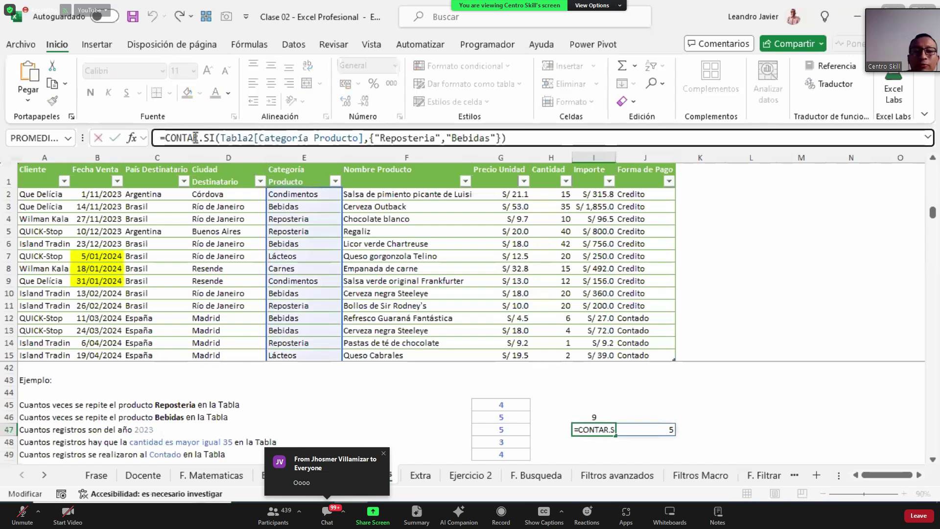
click(163, 138)
text(SUMA()
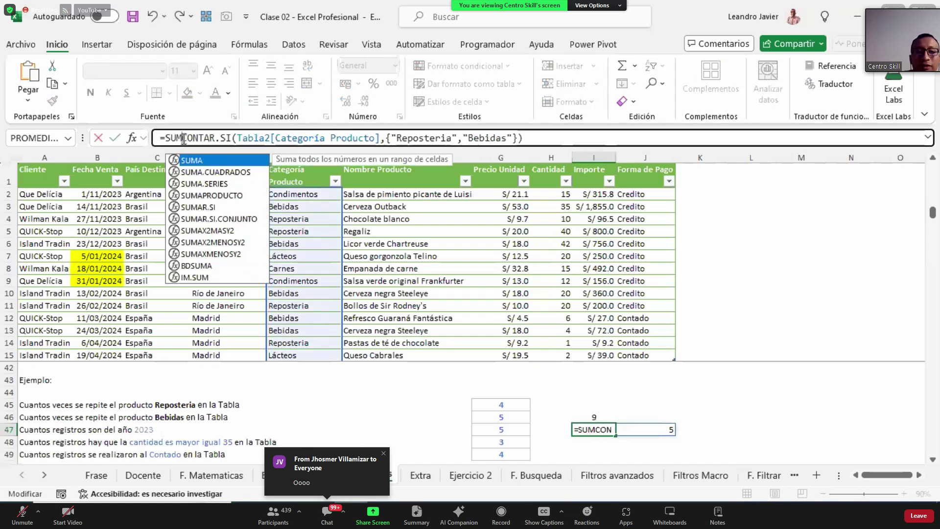
click(558, 141)
text())
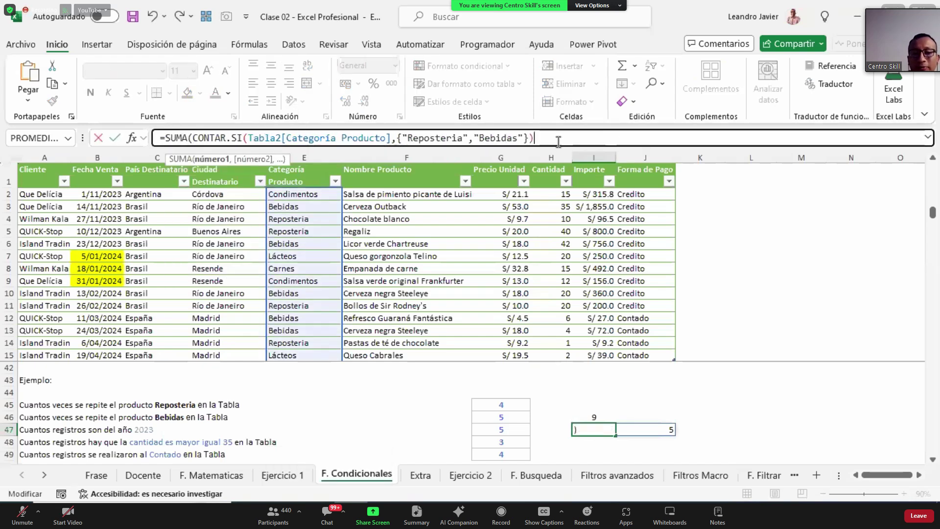
key(Return)
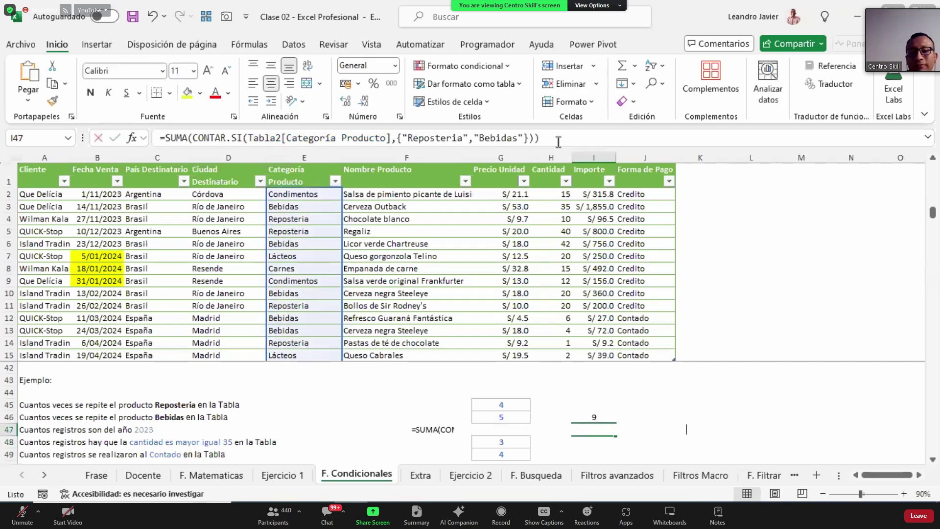
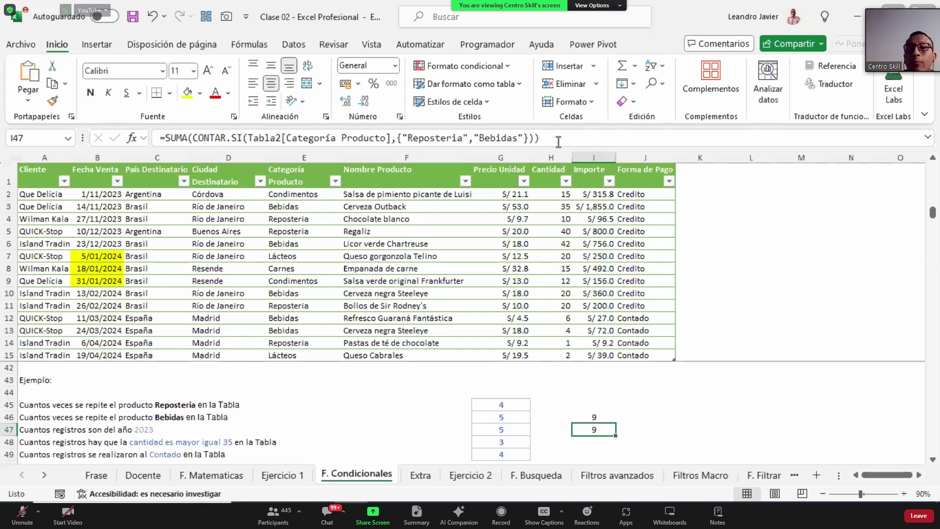
Remove the SUMA wrapper from I47's formula to see the separate counts 4 and 5 spill into I47:J47.
click(558, 142)
key(BackSpace)
key(BackSpace)
key(BackSpace)
key(BackSpace)
key(BackSpace)
key(BackSpace)
key(Return)
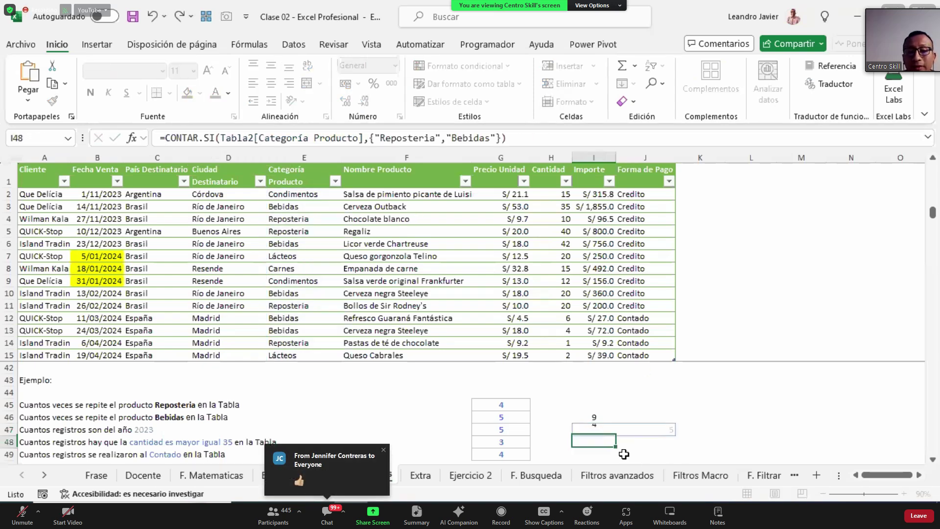
click(593, 431)
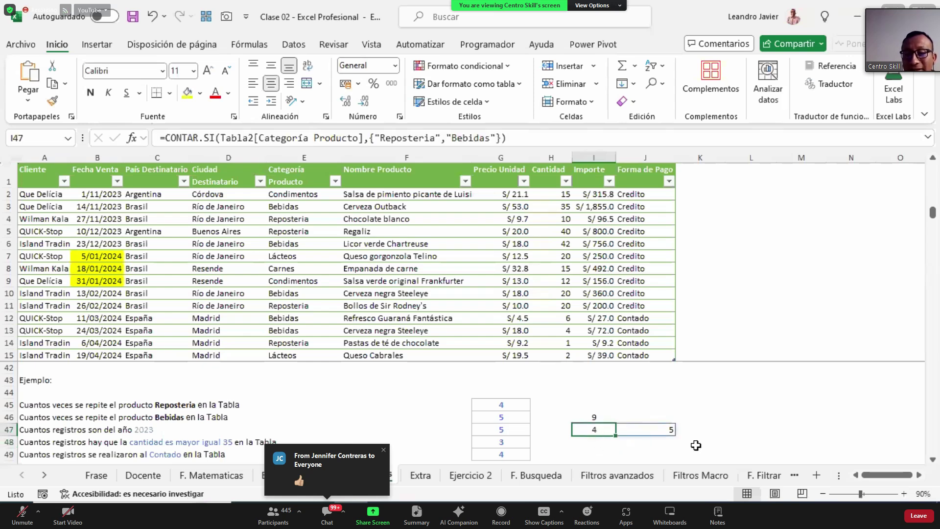
click(658, 433)
click(594, 429)
key(Right)
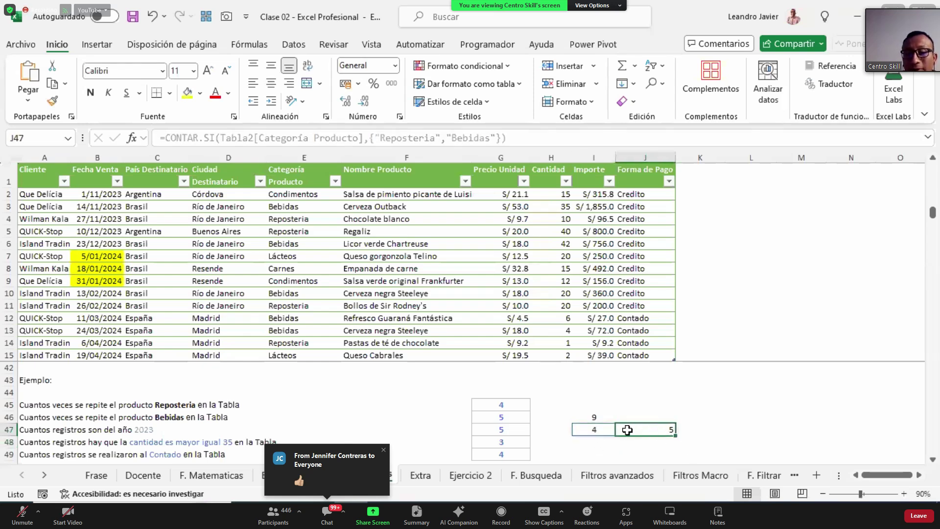
click(594, 427)
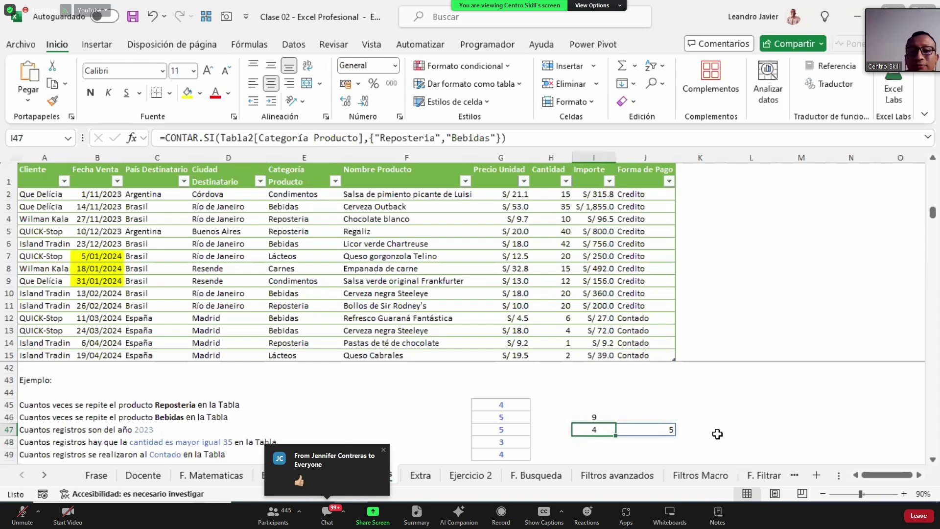
Wrap the formula back in SUMA( ) and confirm it as an array formula totalling 9.
click(166, 139)
text(SUMA)
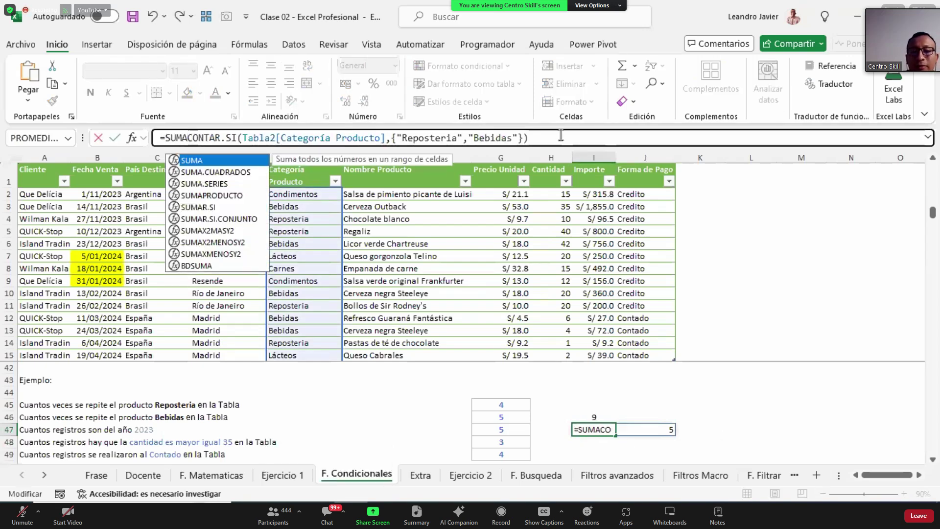
text(()
click(560, 136)
text())
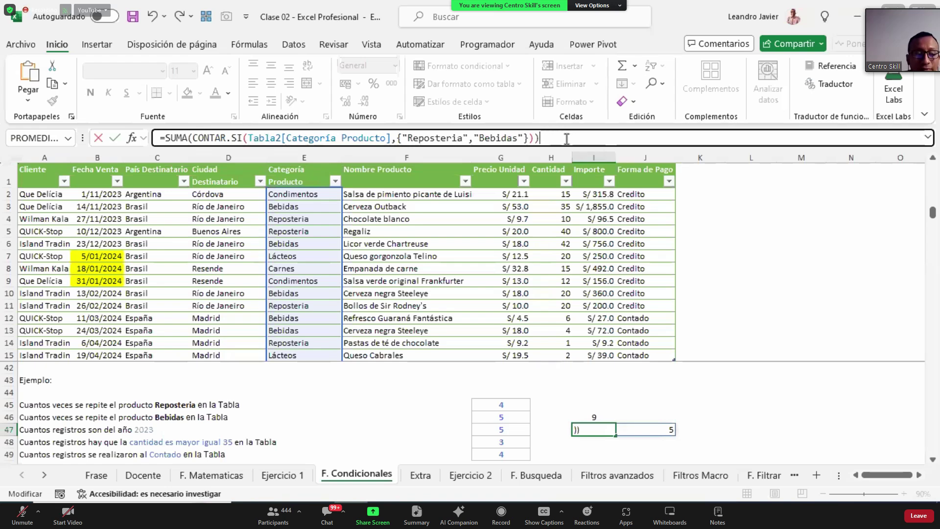
key(ctrl+shift+Return)
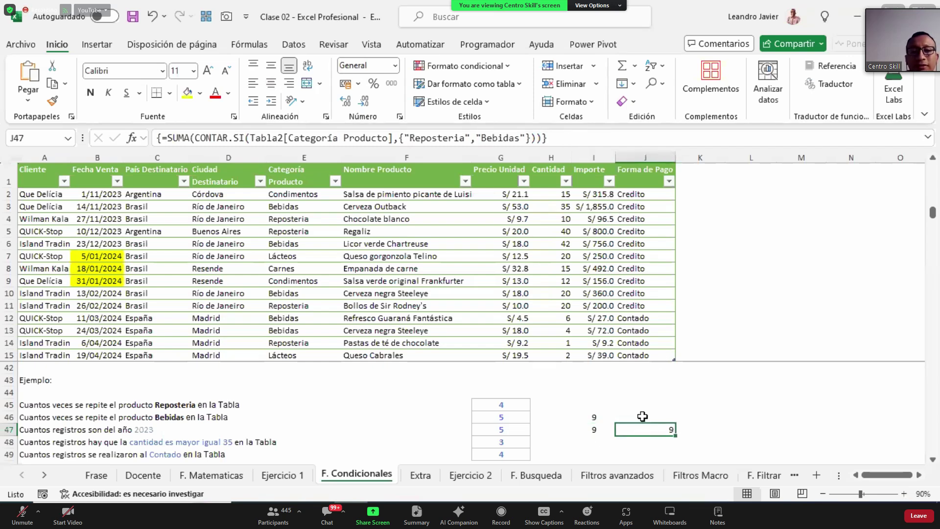
drag(637, 425, 639, 429)
Dismiss the array warning, delete the array in I47:J47, then clear I46:J47.
key(Return)
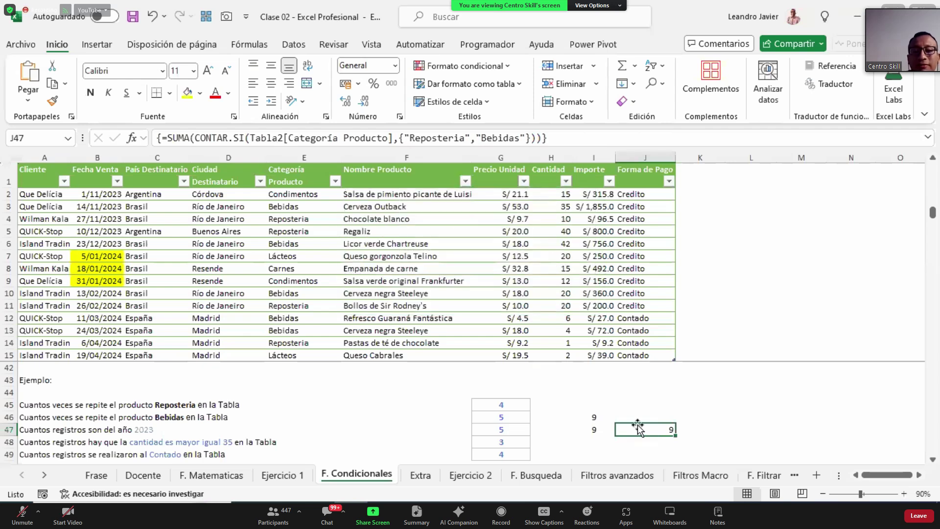
key(Left)
key(shift+Right)
key(Delete)
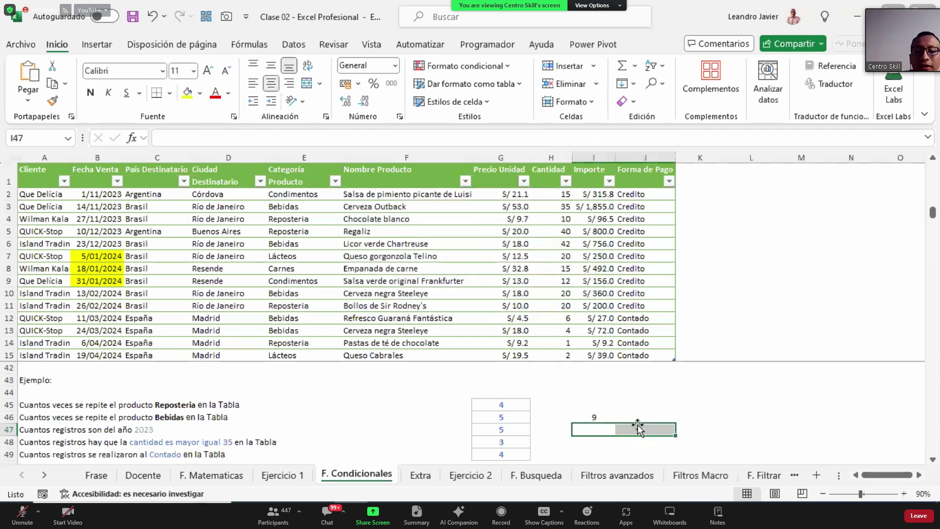
key(Up)
key(shift+Down)
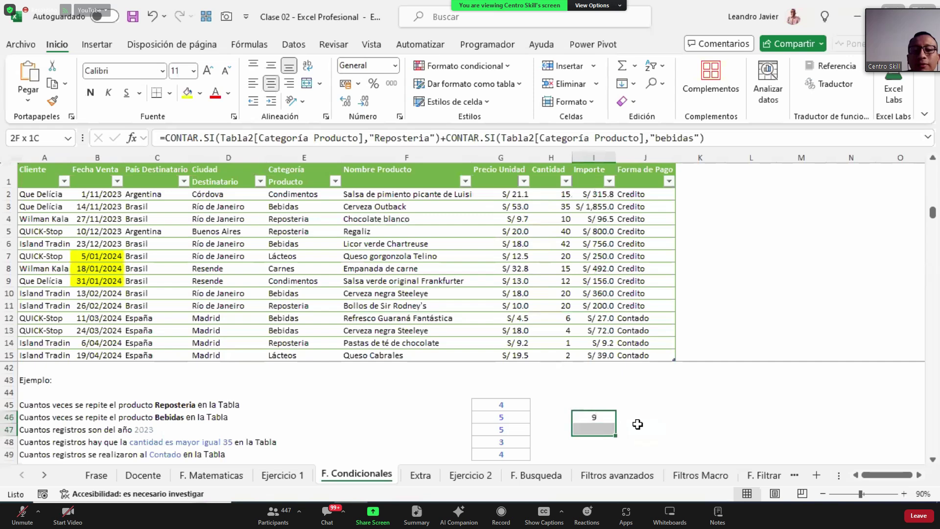
key(shift+Right)
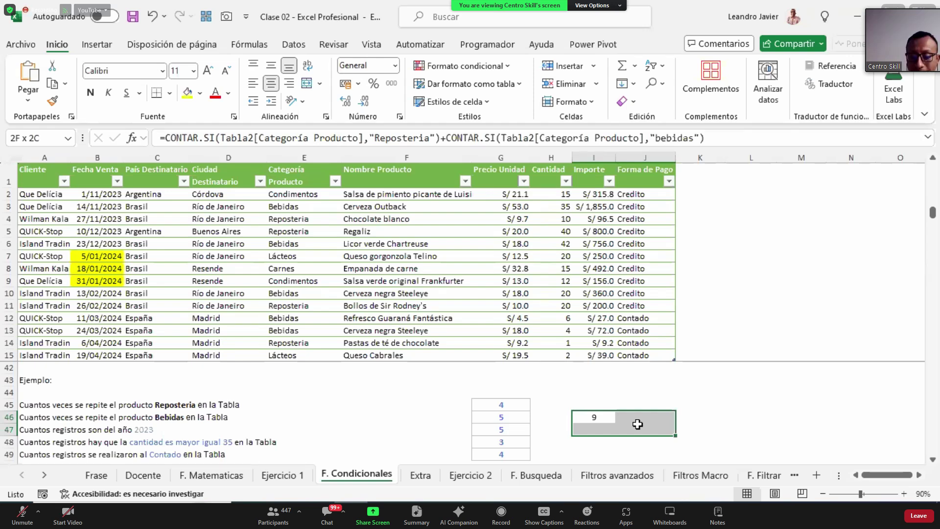
key(Delete)
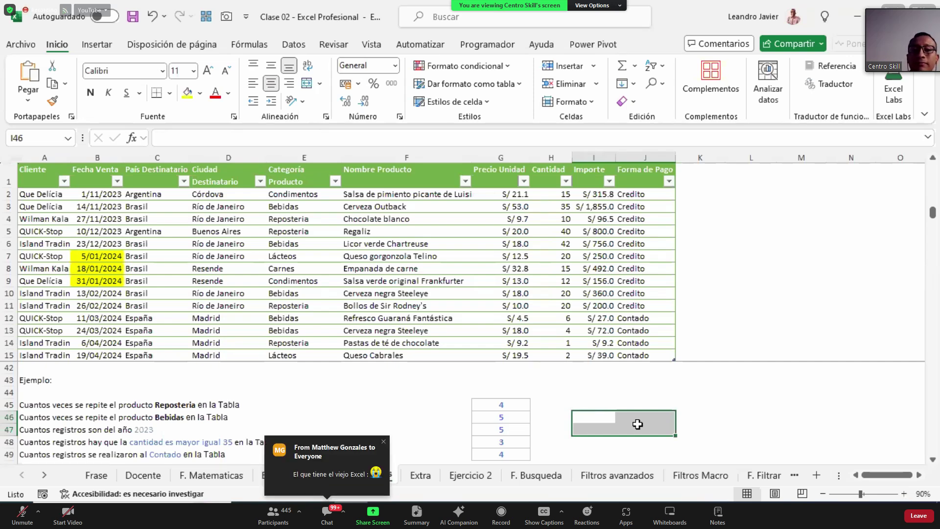
Scroll down to the SUMAR.SI section and select the Categoría Producto values.
scroll(607, 398, down, 2)
scroll(608, 398, down, 2)
drag(862, 475, 862, 474)
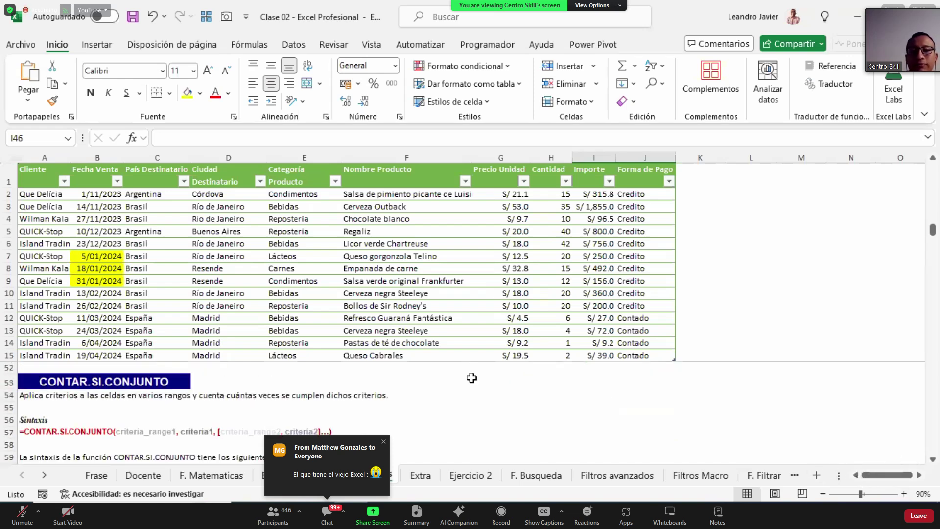
scroll(474, 377, down, 3)
scroll(475, 377, down, 5)
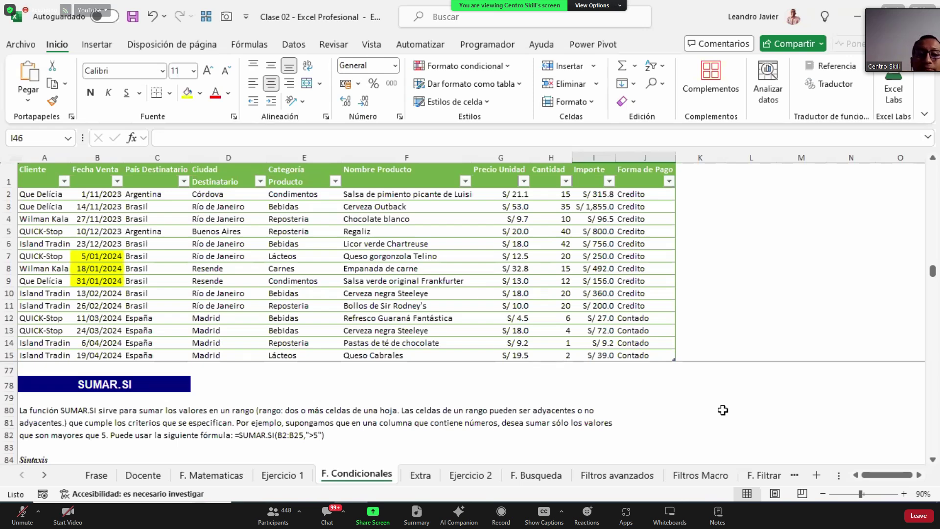
drag(304, 194, 307, 350)
drag(598, 191, 609, 337)
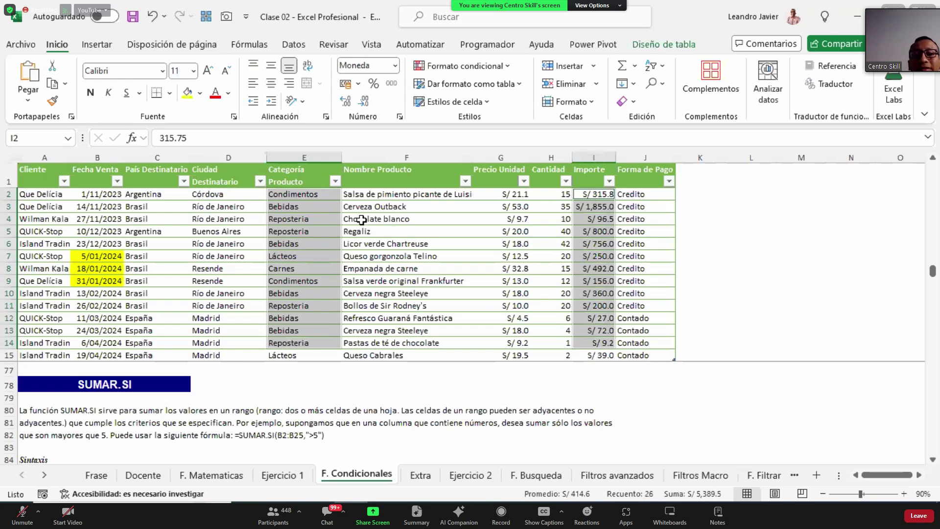
drag(321, 221, 320, 232)
drag(597, 219, 597, 231)
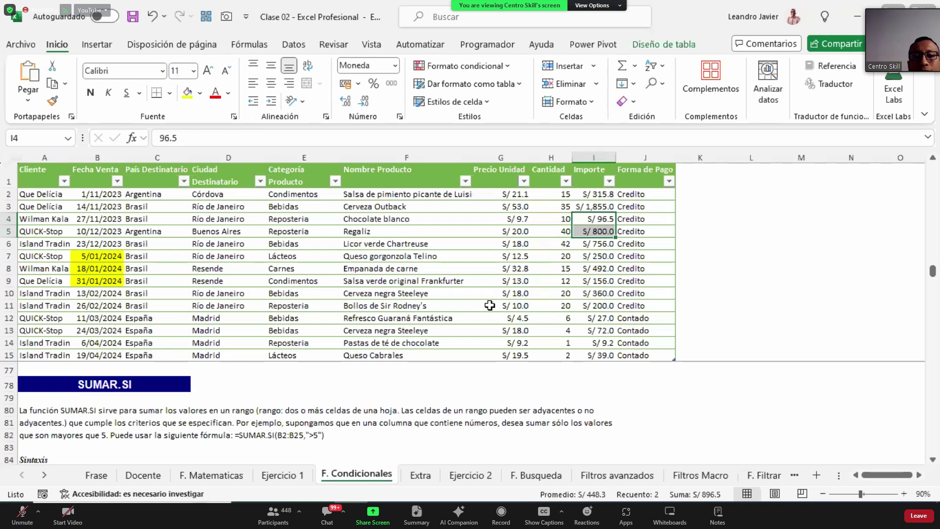
ctrl+click(599, 305)
ctrl+click(607, 344)
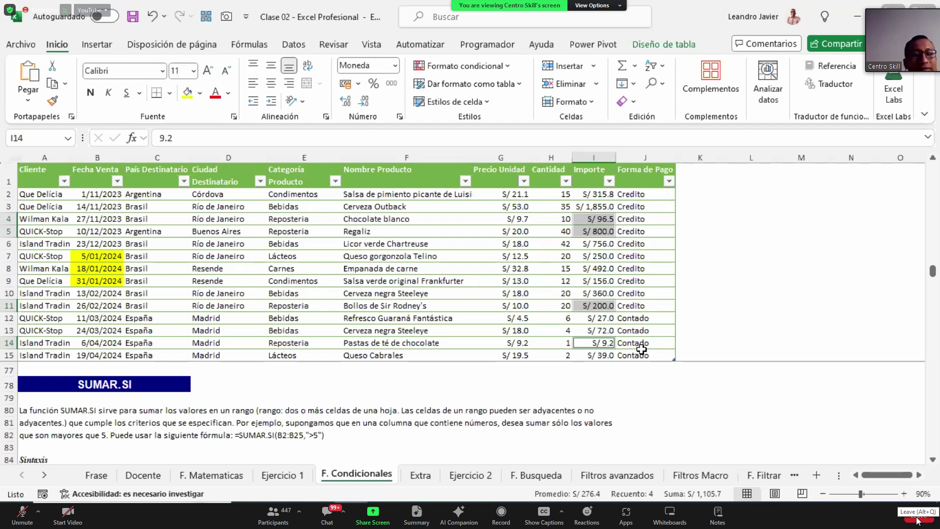
click(644, 385)
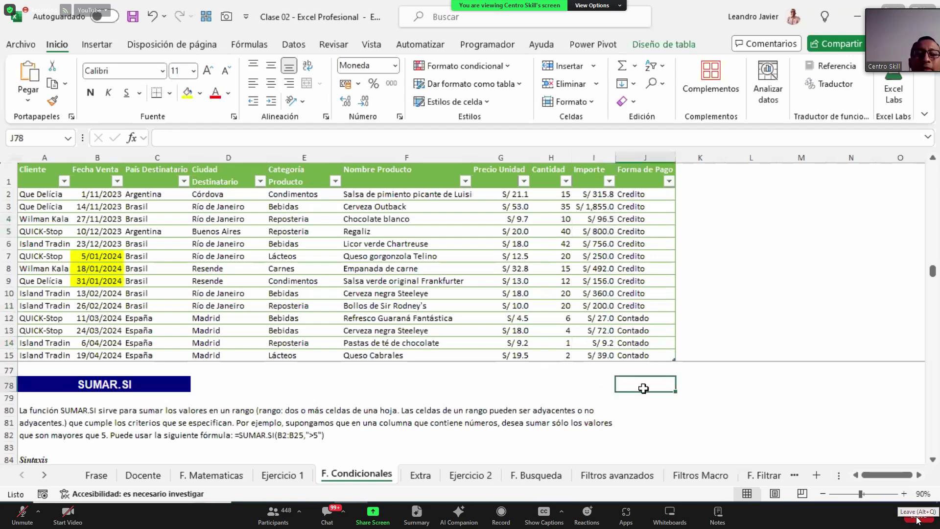
Start a SUMAR.SI formula in G102 for the Reposteria total.
scroll(646, 389, down, 4)
scroll(646, 390, down, 5)
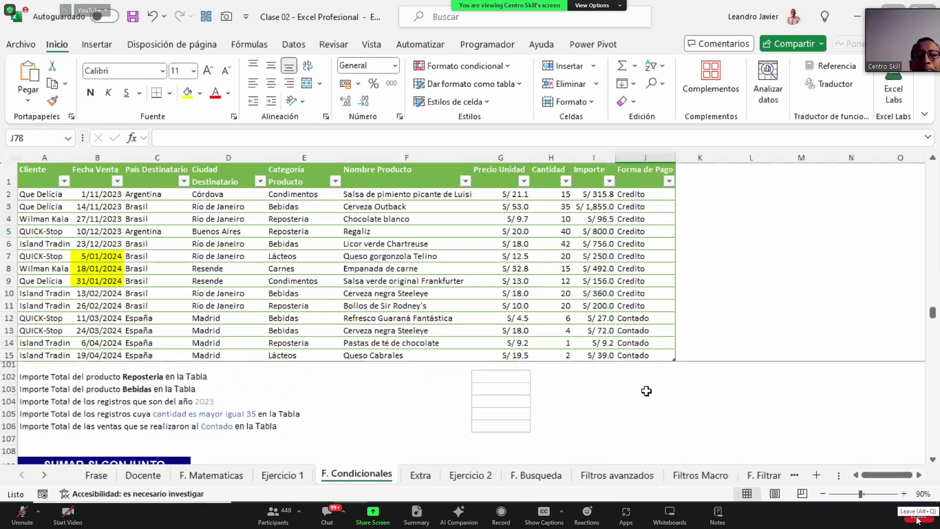
click(933, 158)
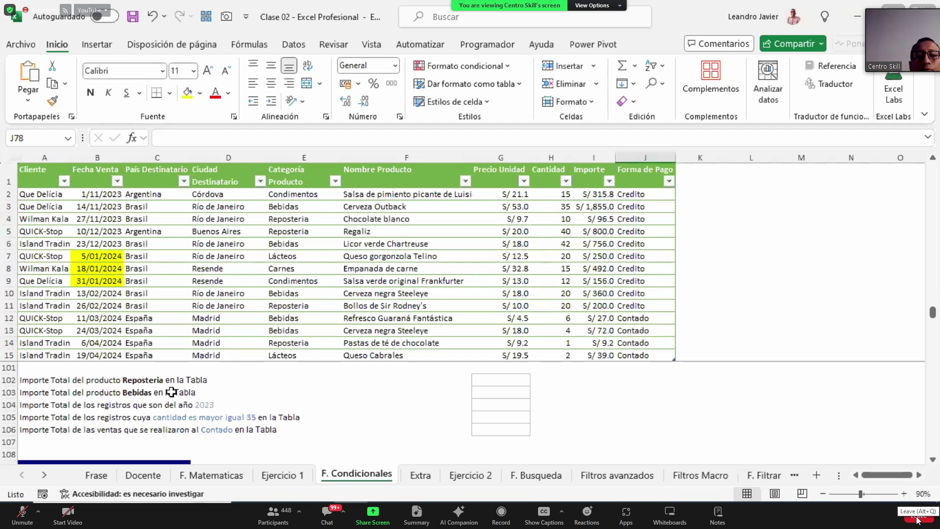
click(507, 383)
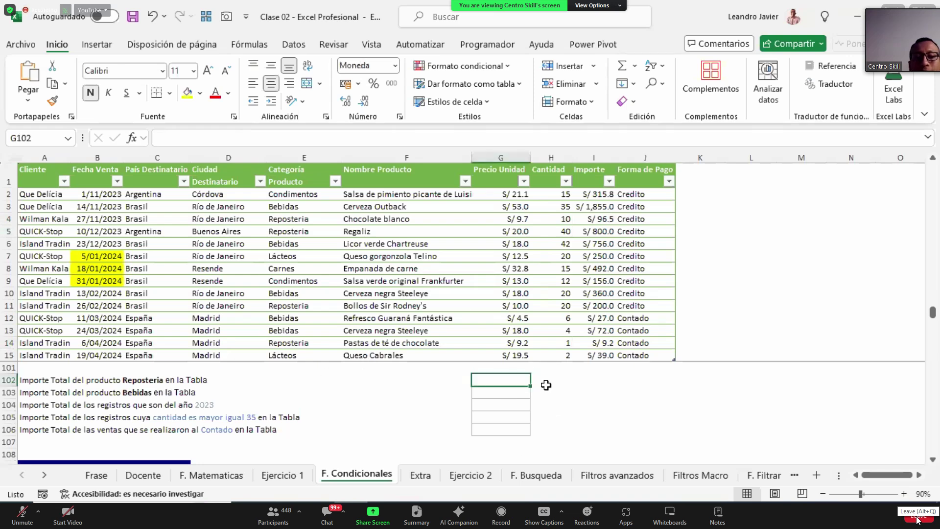
text(=)
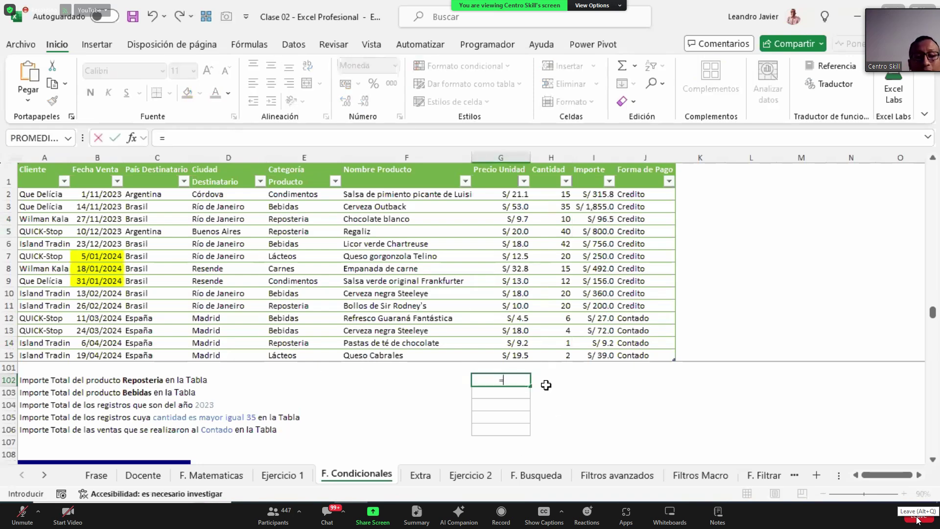
text(SUMA)
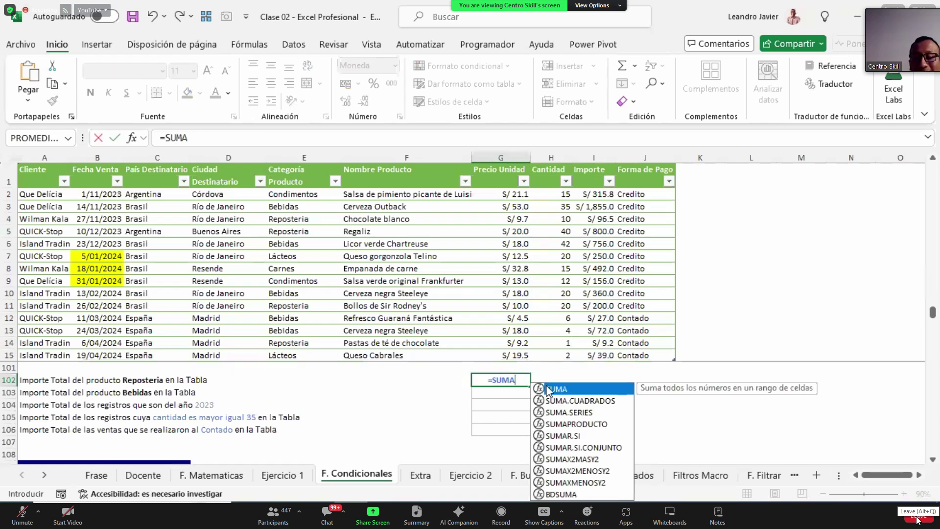
key(Down)
key(Down)
key(Down)
key(Down)
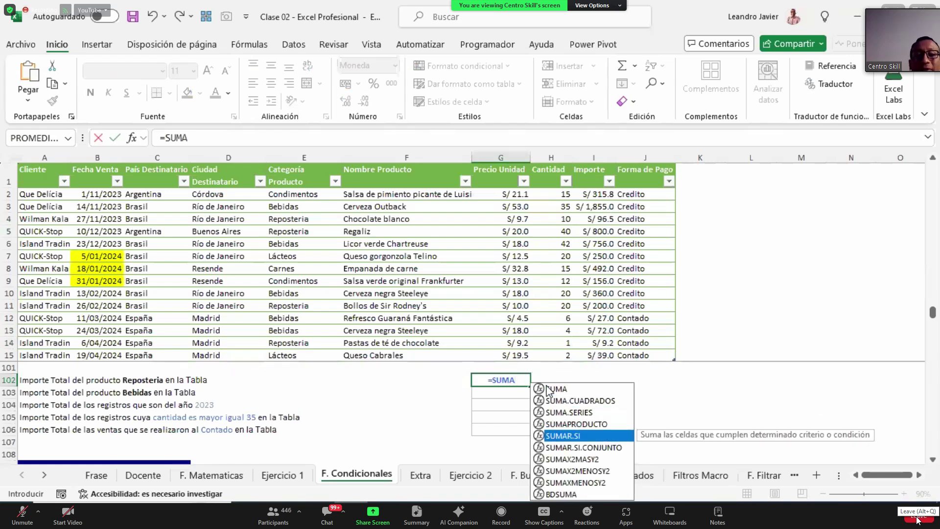
key(Tab)
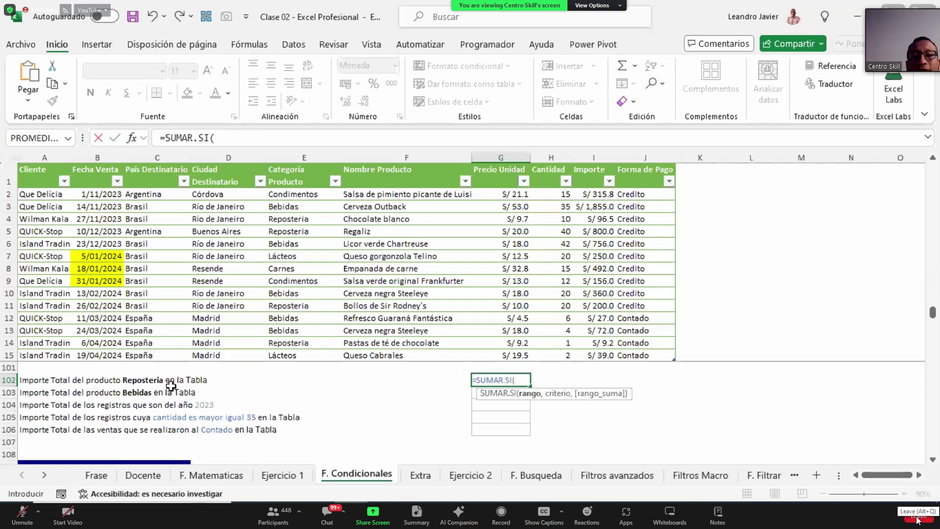
Complete it with the Categoría Producto range, "Reposteria" criterion and Importe sum range, giving S/ 1,105.70.
click(292, 165)
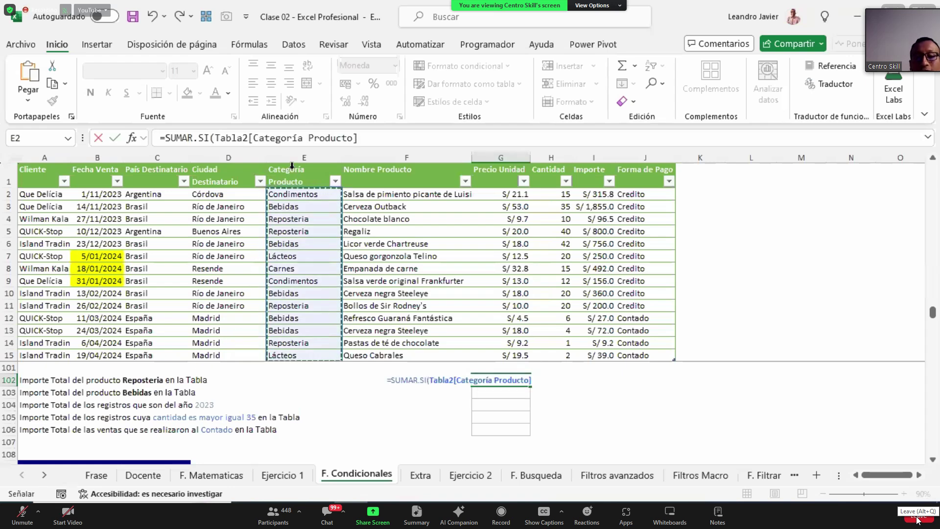
text(,"REPOS)
key(BackSpace)
key(BackSpace)
key(BackSpace)
key(BackSpace)
key(BackSpace)
text(Resp)
key(BackSpace)
key(BackSpace)
text(posteria",)
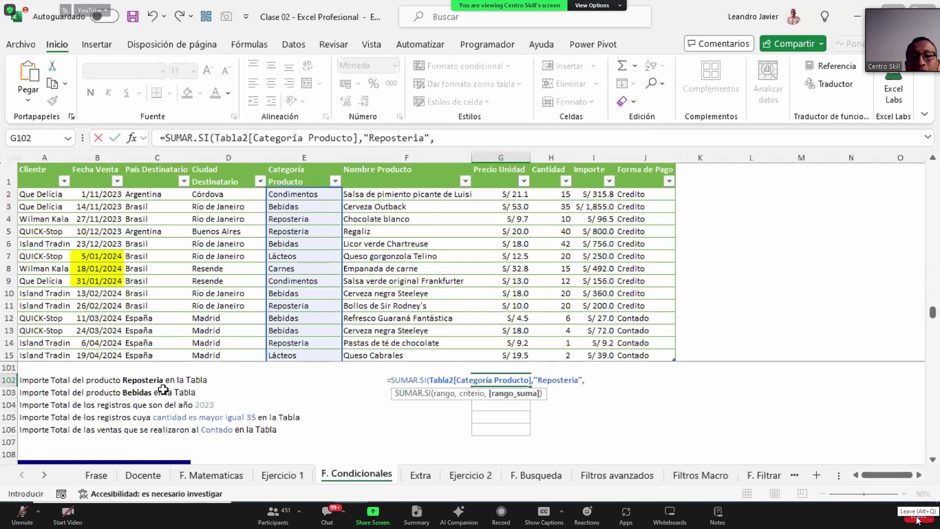
click(602, 164)
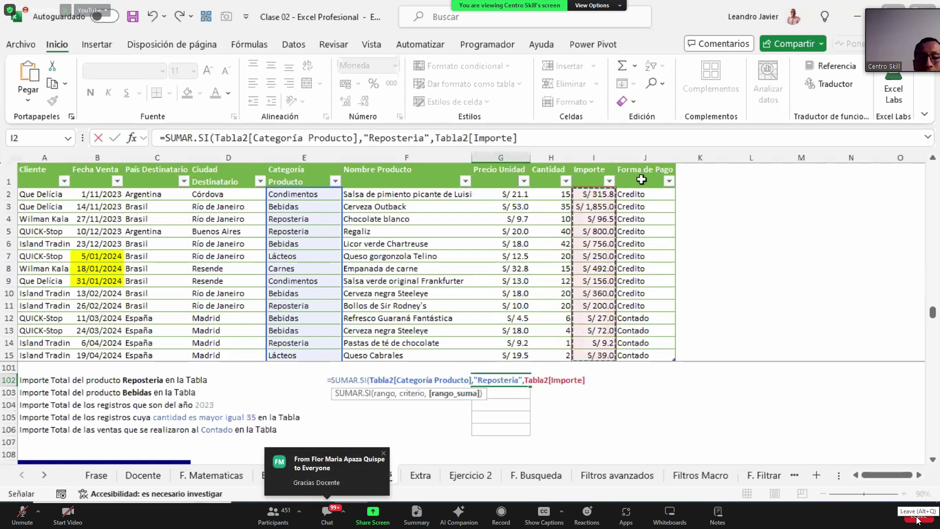
text())
key(ctrl+Return)
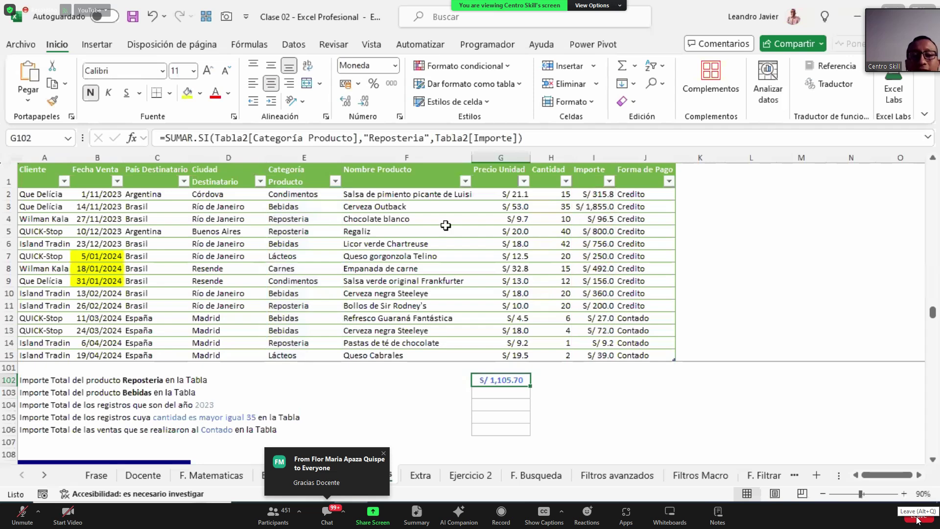
Verify the Importe amounts in rows 4–5, 11 and 14 sum to S/ 1,105.70.
drag(600, 215, 599, 231)
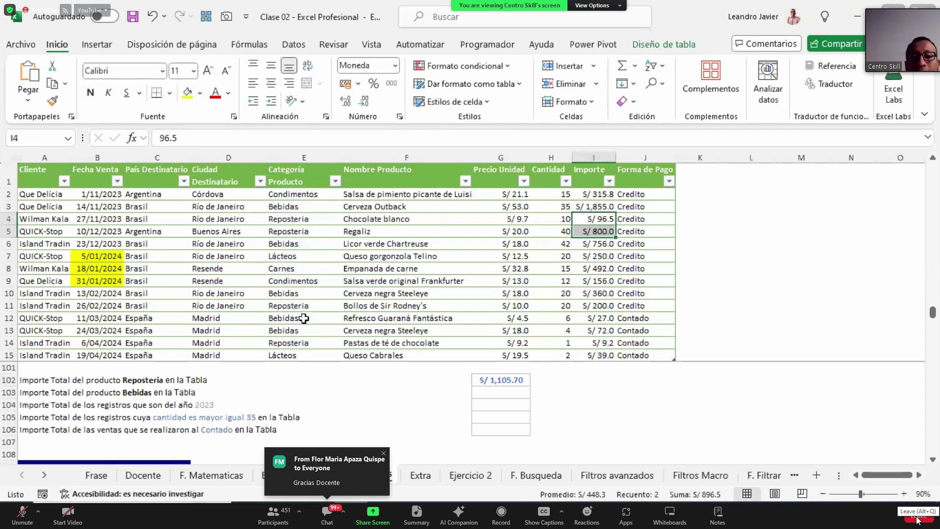
ctrl+click(594, 305)
ctrl+click(596, 343)
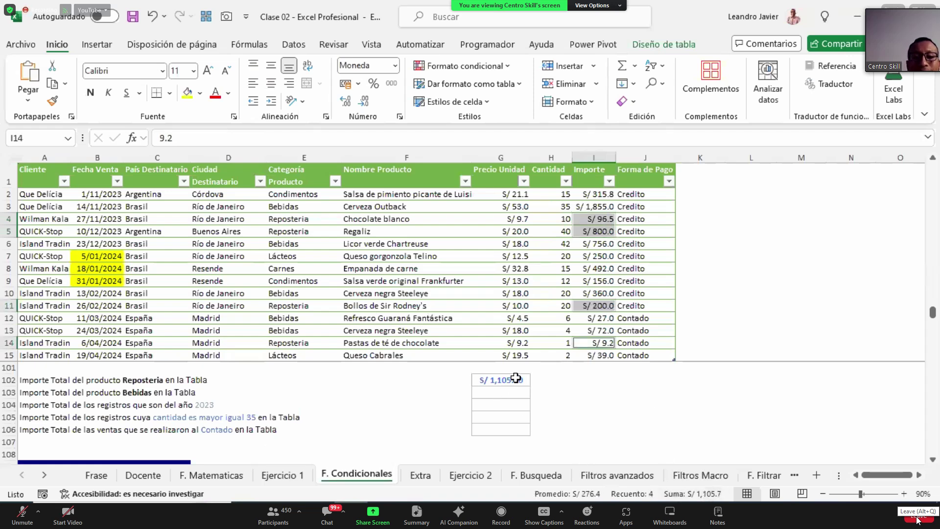
click(509, 392)
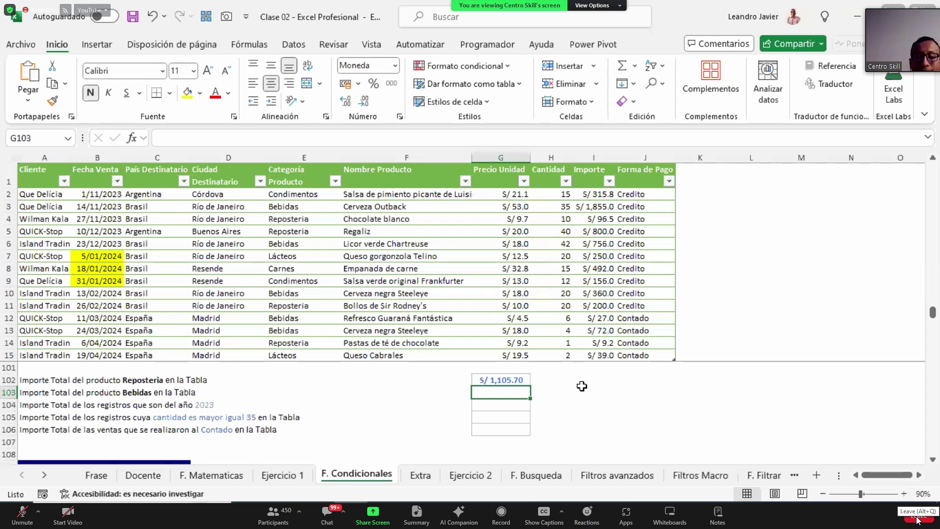
Enter =SUMAR.SI(Tabla2[Categoría Producto],"Bebidas",Tabla2[Importe]) in G103 for S/ 3,070.00.
text(=sumar.si)
key(Tab)
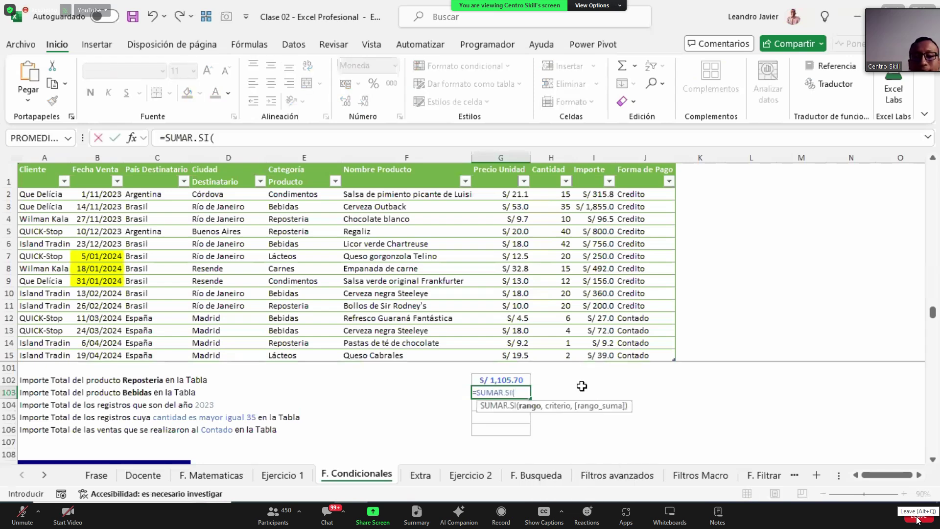
click(292, 164)
text(,"Bebidas")
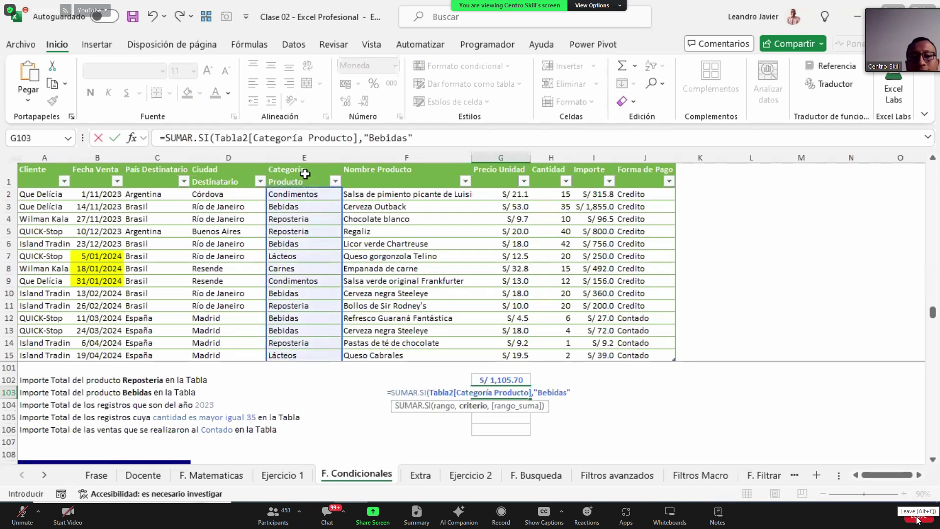
text(,)
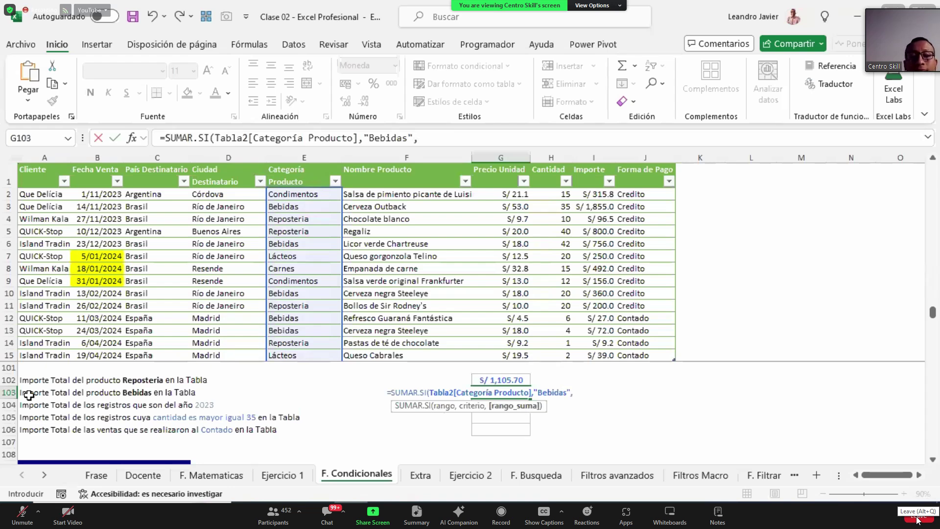
click(593, 166)
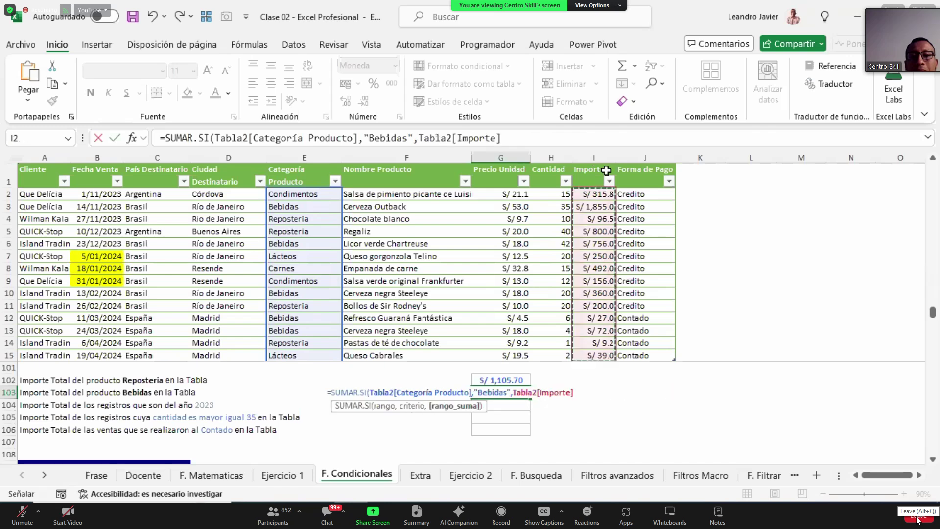
key(Return)
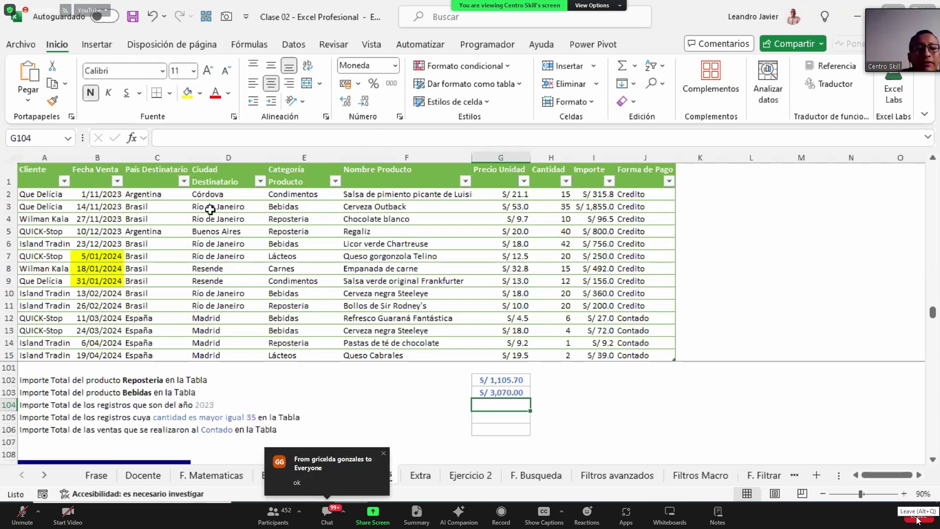
In G104, sum Importe where Fecha Venta is "<=31/12/2023" using SUMAR.SI.
drag(595, 247, 597, 198)
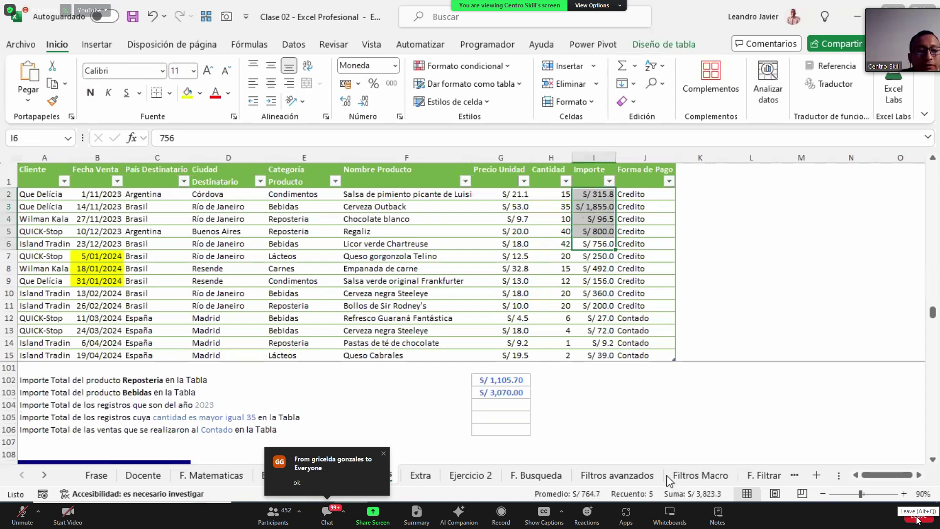
click(516, 406)
text(=sumar.si)
key(Tab)
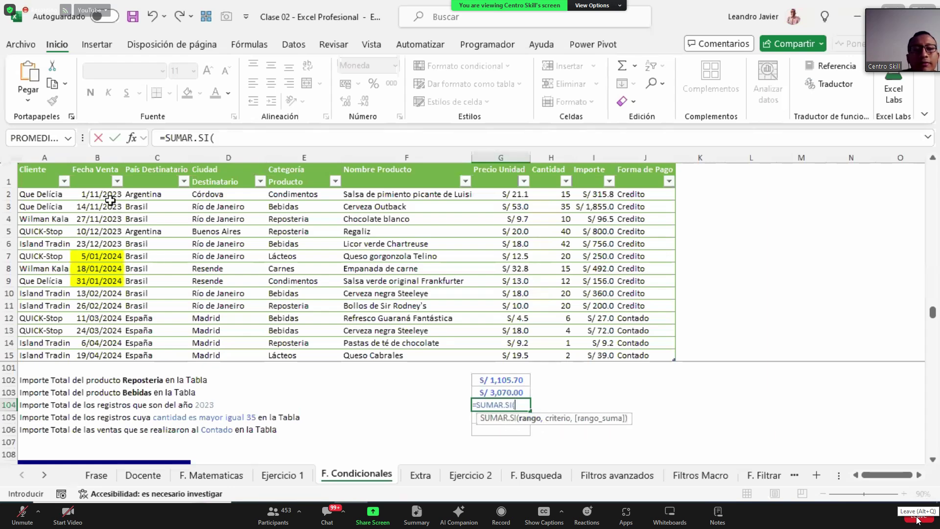
click(112, 167)
text(,)
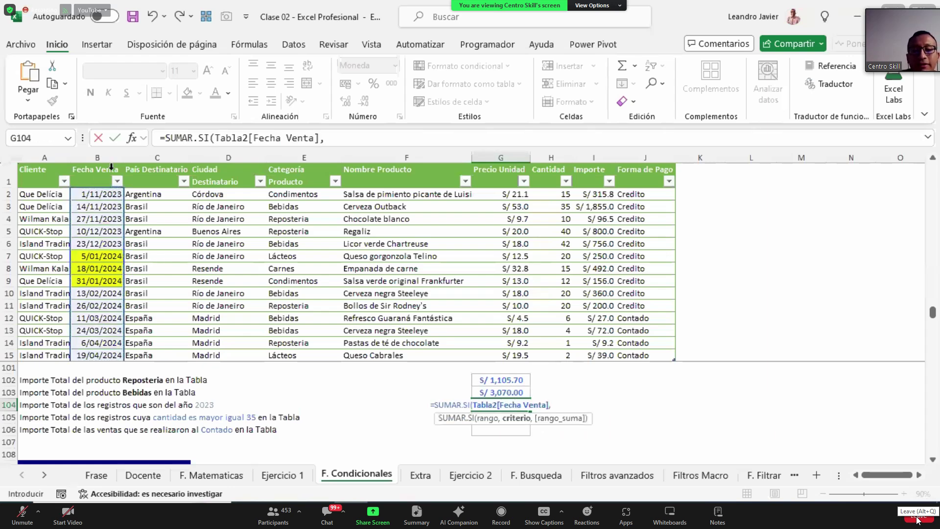
text("<=31)
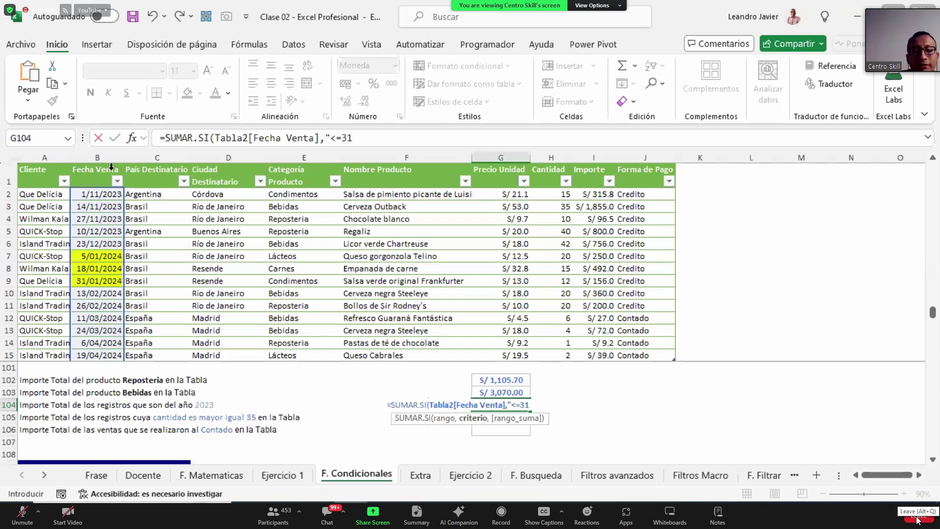
text(/12/2023",)
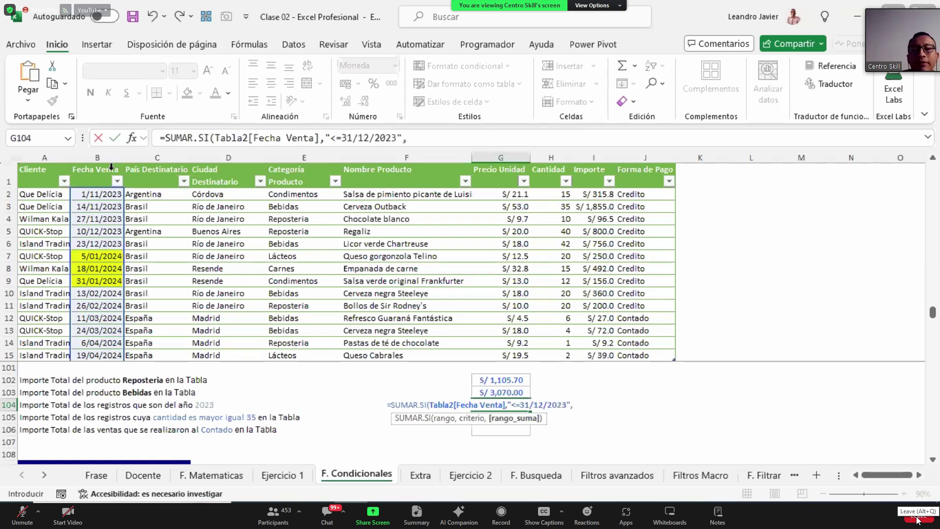
click(594, 166)
key(ctrl+Return)
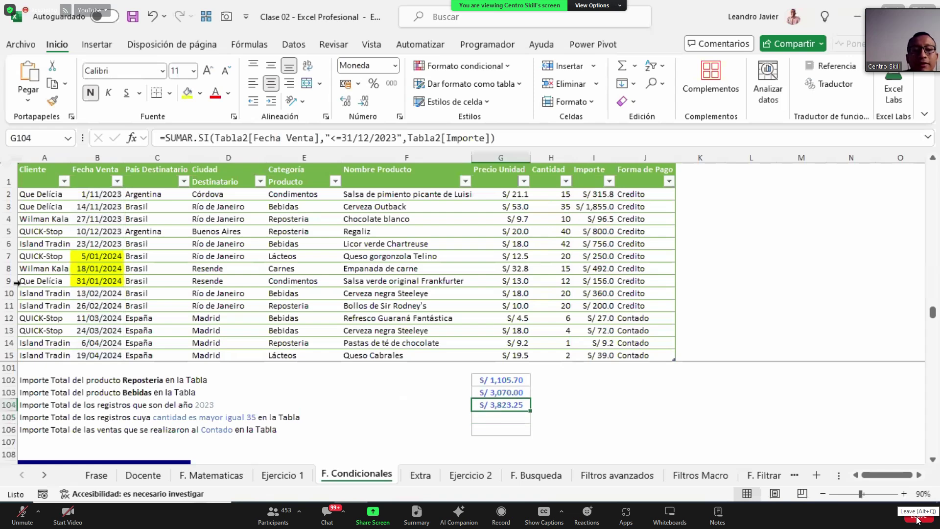
Verify the 2023 amounts total S/ 3,823.25 and begin a SUMAR.SI formula in G105.
drag(599, 243, 600, 194)
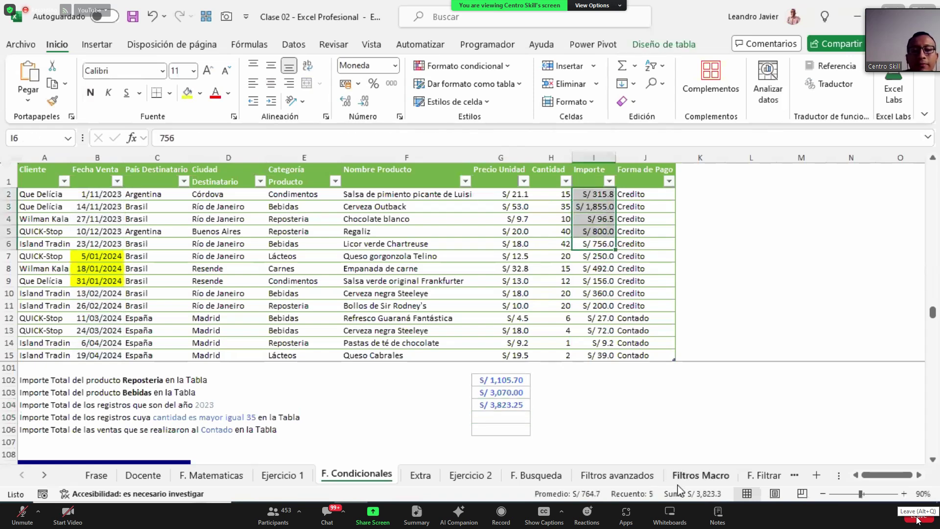
click(500, 416)
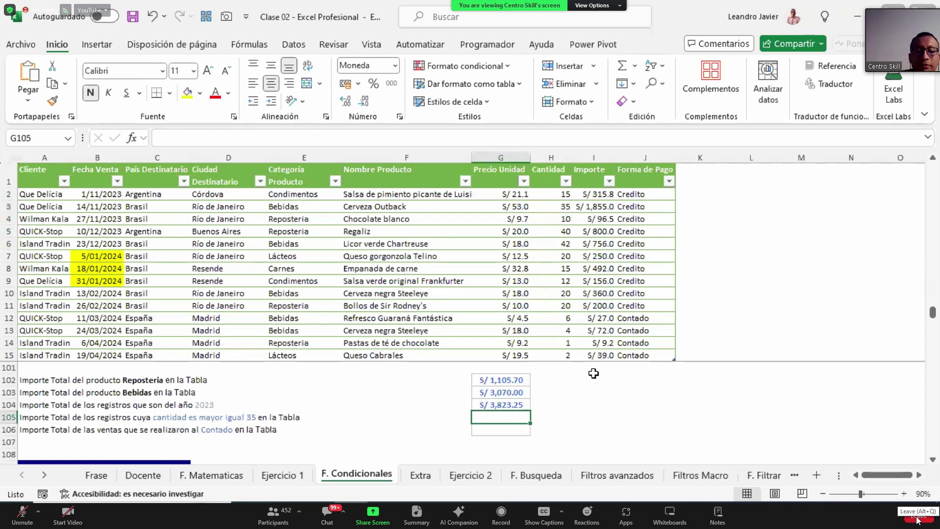
text(=SUMAR.SI()
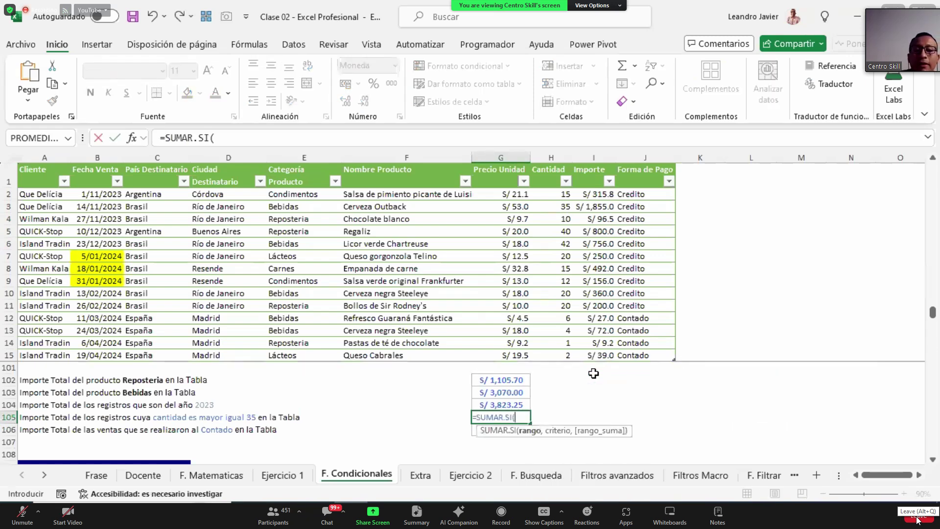
Complete G105 with the Cantidad column, ">=35" criterion and Importe column for S/ 3,411.00.
click(555, 163)
text(,)
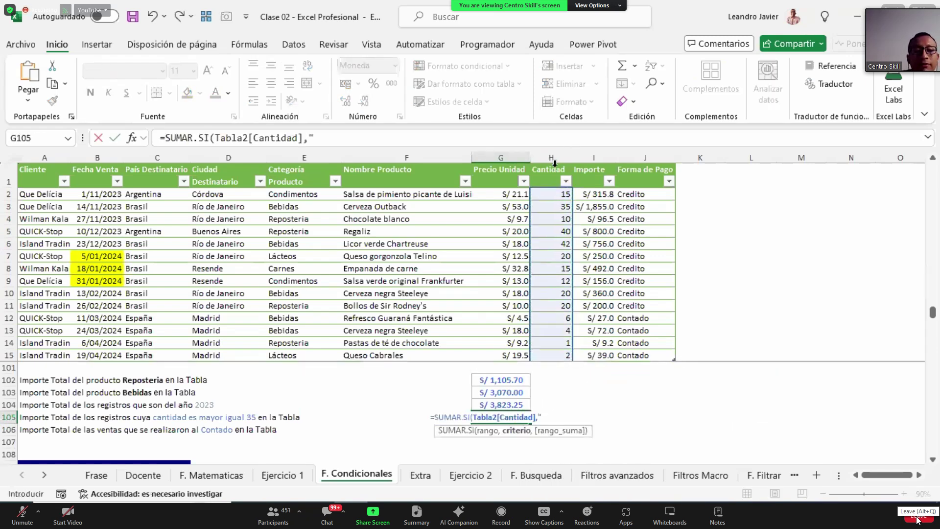
text(">=35",)
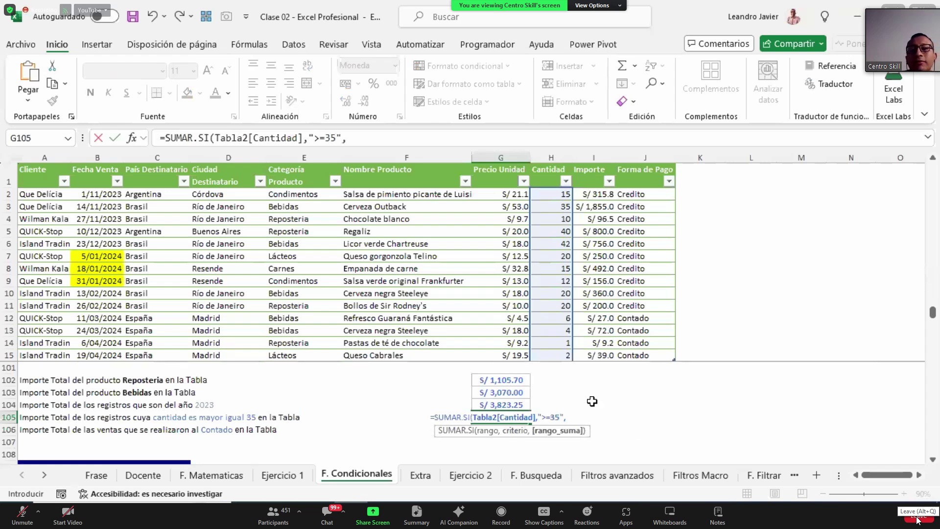
click(594, 163)
key(Return)
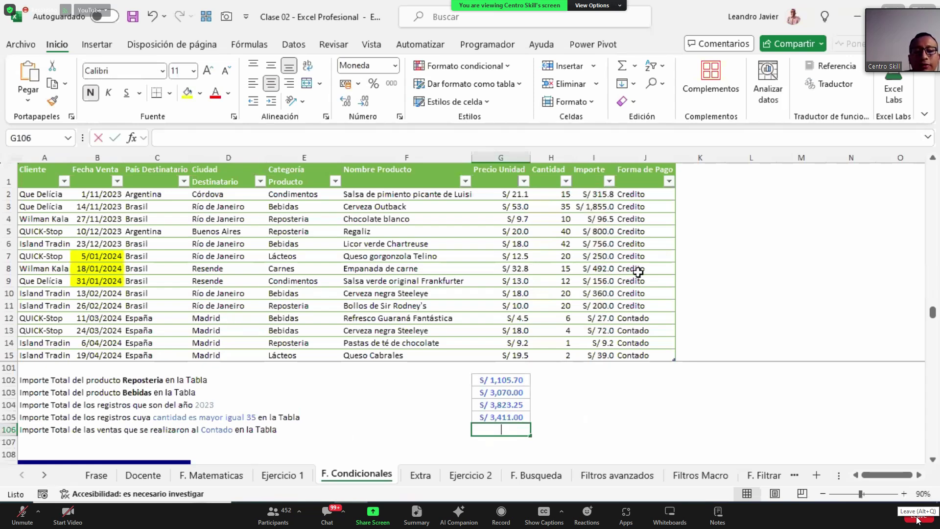
Enter =SUMAR.SI(Tabla2[Forma de Pago],"Contado",Tabla2[Importe]) in G106, returning S/ 147.20.
text(=sumar.si()
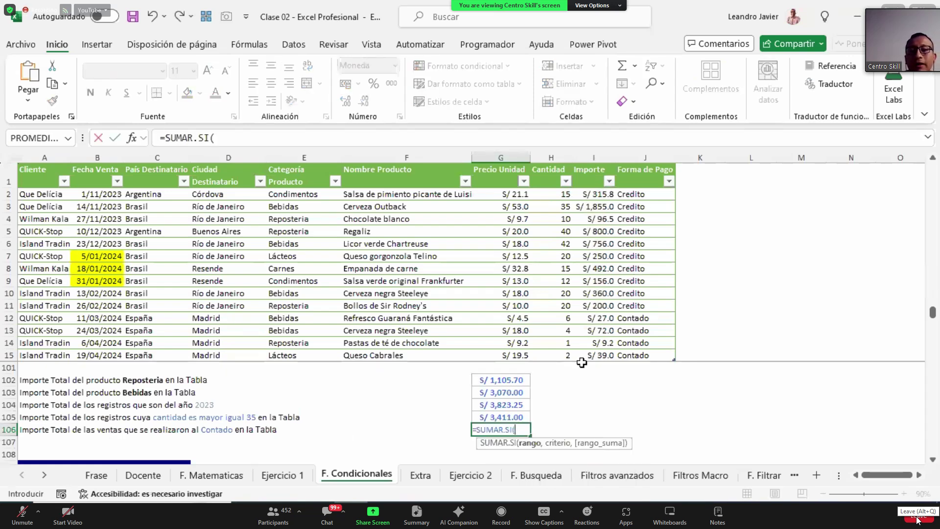
click(657, 170)
text(,)
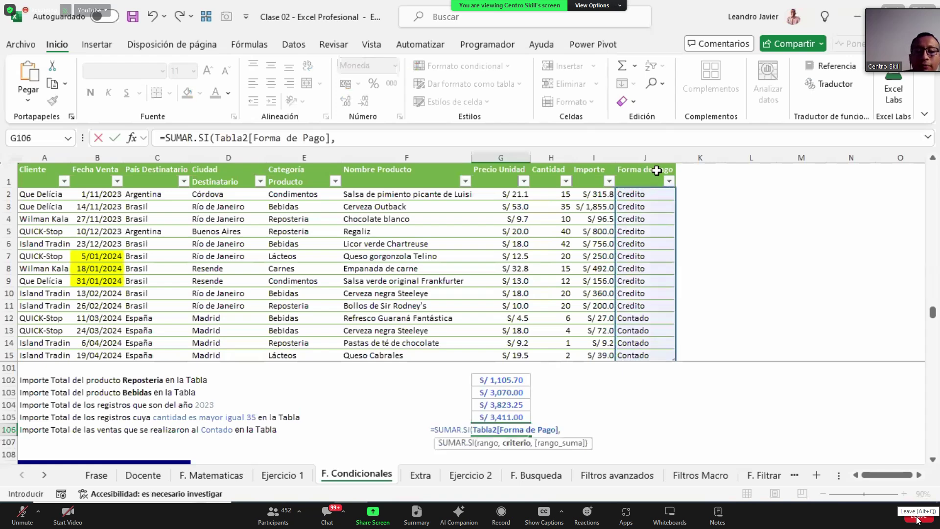
text("Contado",)
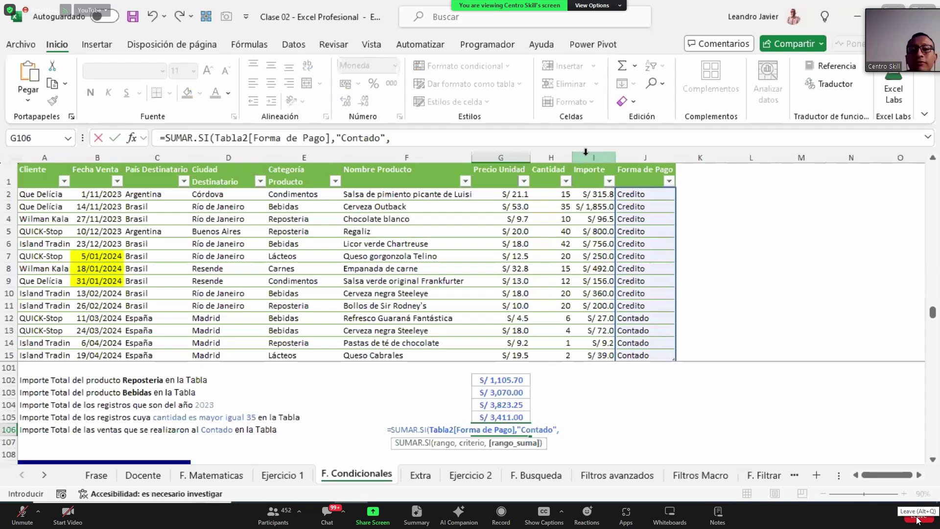
click(601, 163)
key(Return)
key(Up)
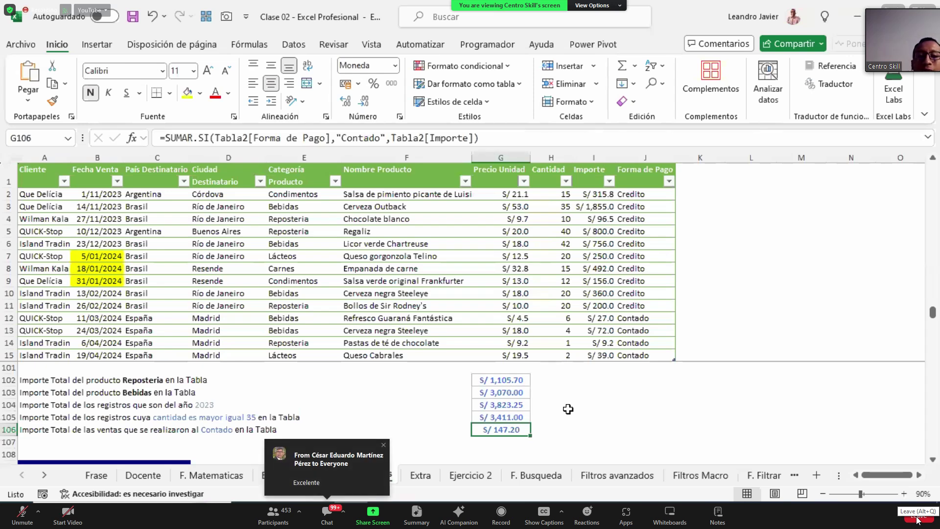
scroll(568, 409, down, 2)
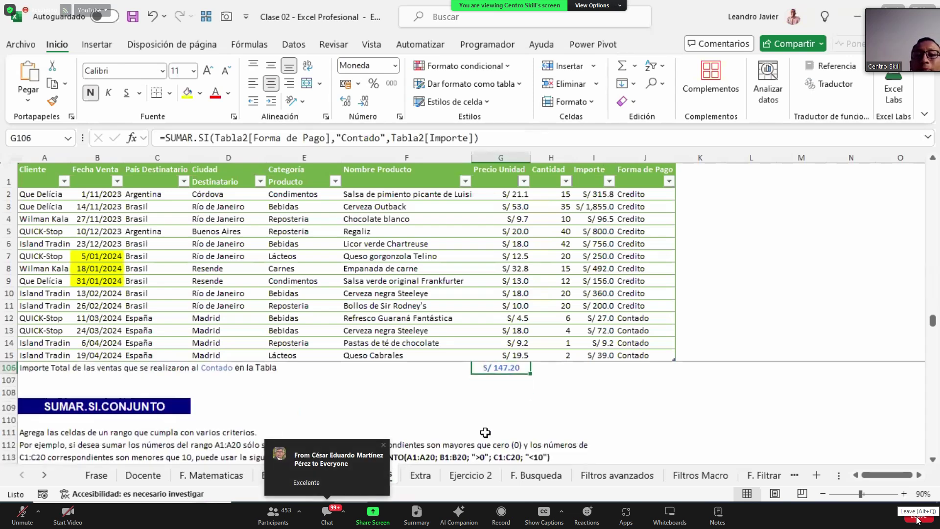
scroll(494, 427, down, 5)
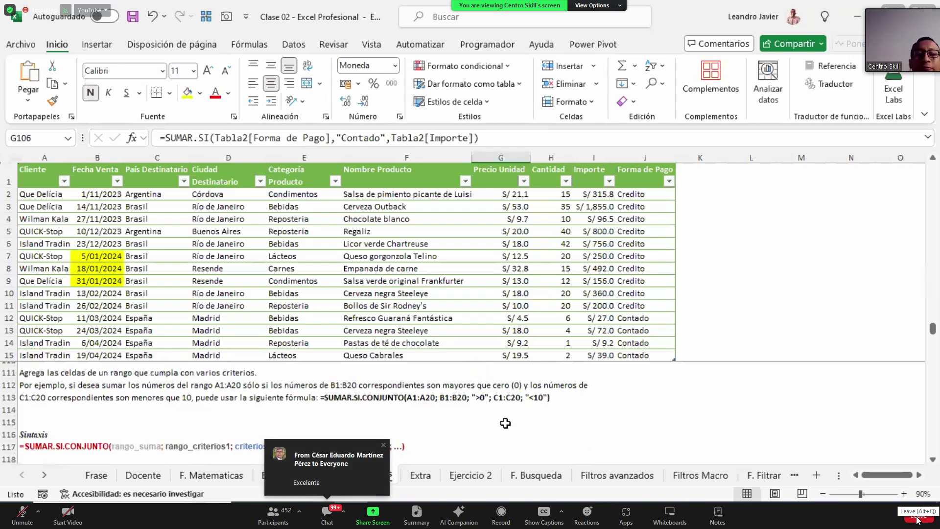
scroll(508, 423, down, 2)
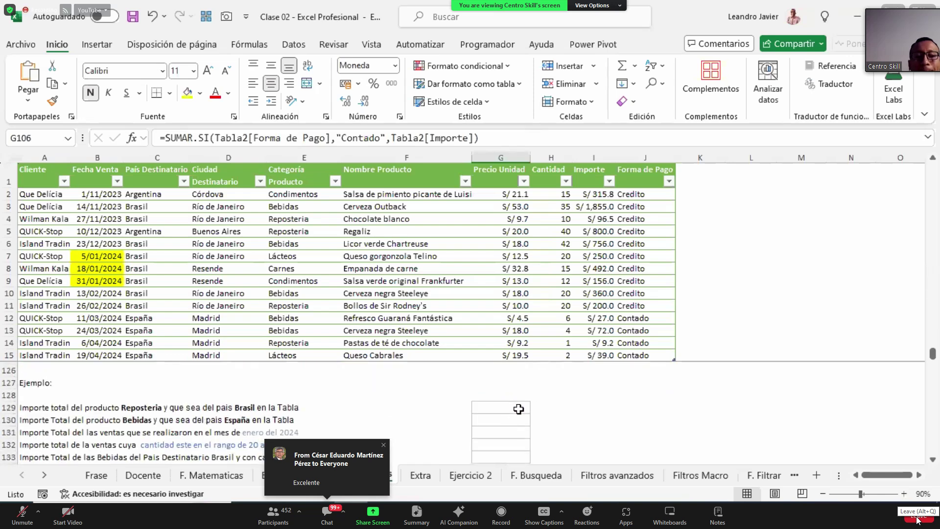
click(509, 407)
click(933, 460)
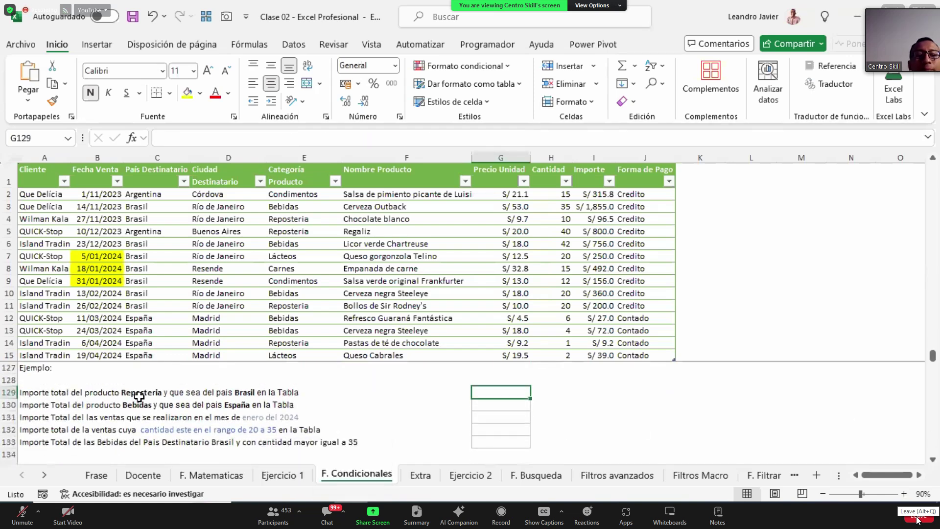
click(303, 220)
click(159, 219)
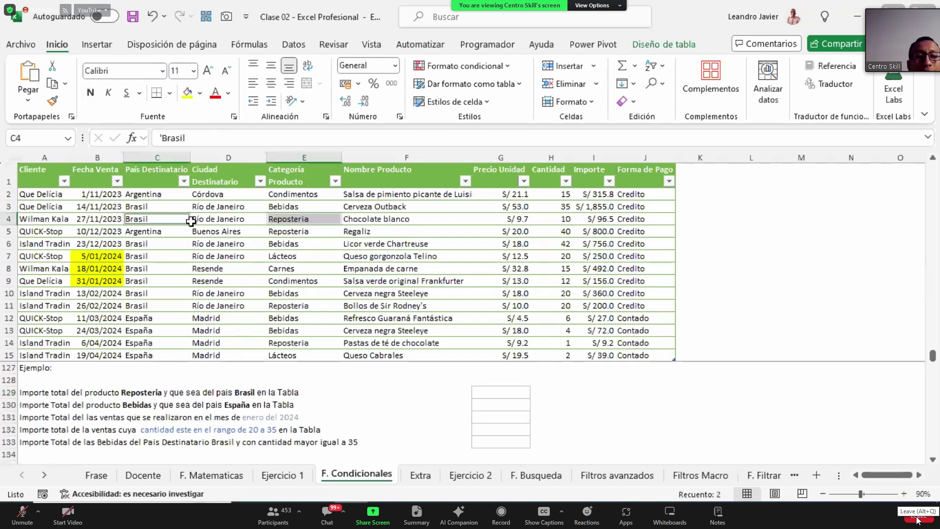
click(599, 222)
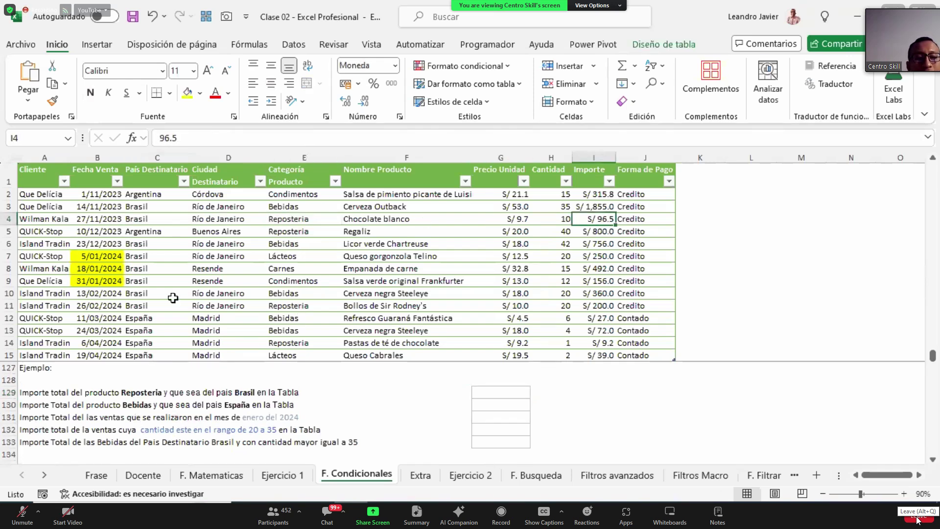
ctrl+click(608, 308)
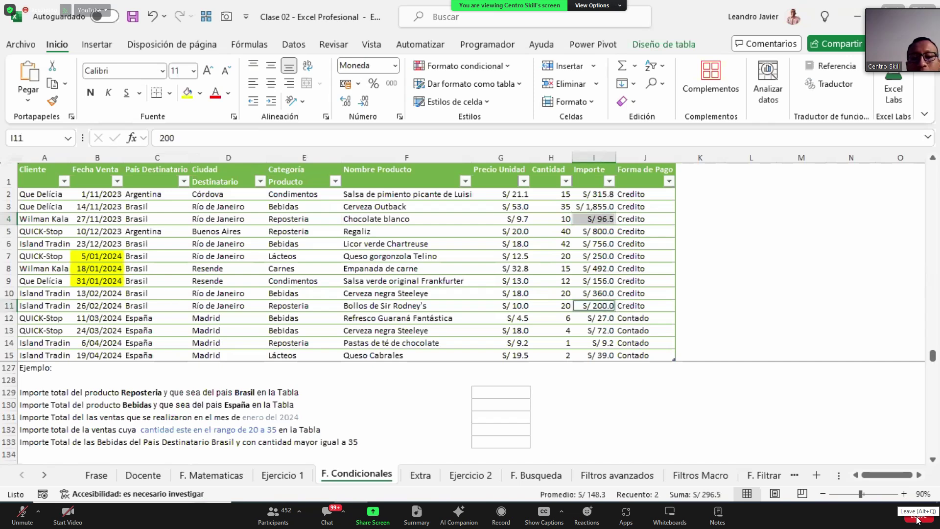
click(506, 391)
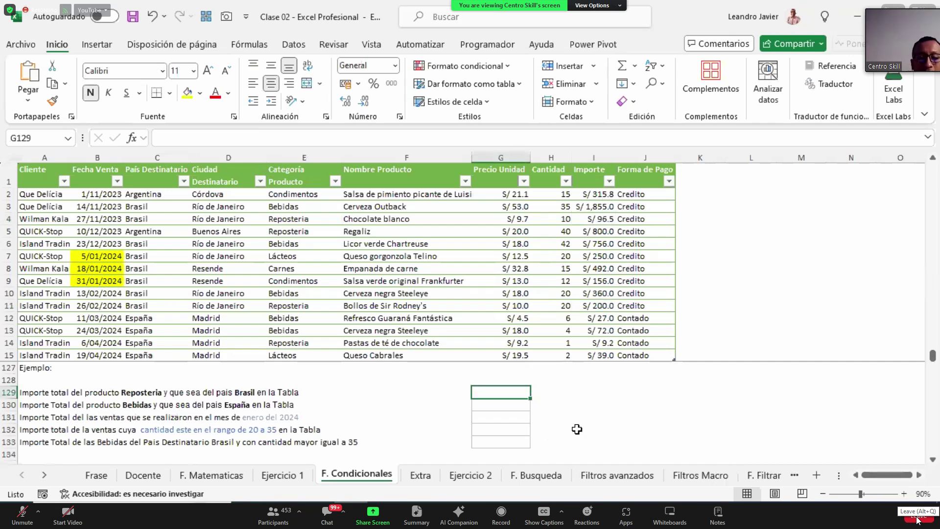
text(=)
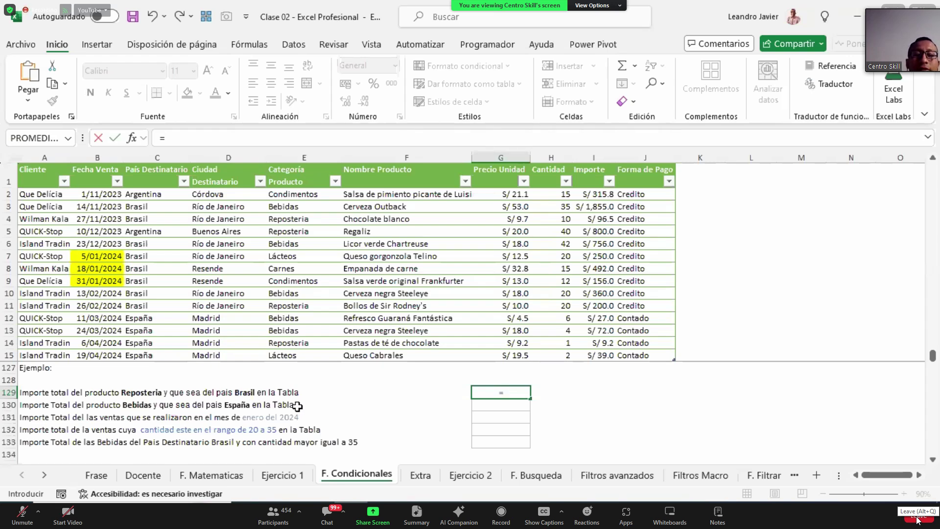
Start a SUMAR.SI.CONJUNTO formula in G129 after a false start with SUMAR.SI.
text(sumar)
key(Down)
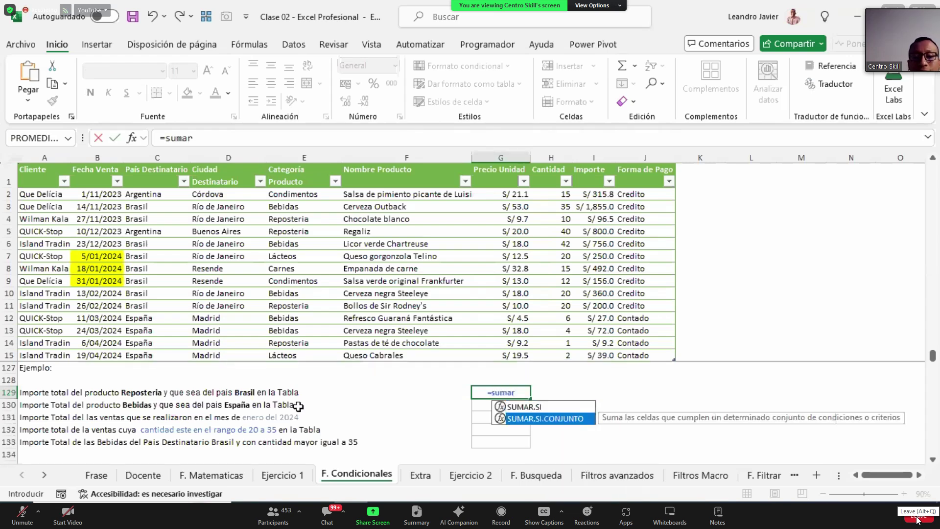
key(Tab)
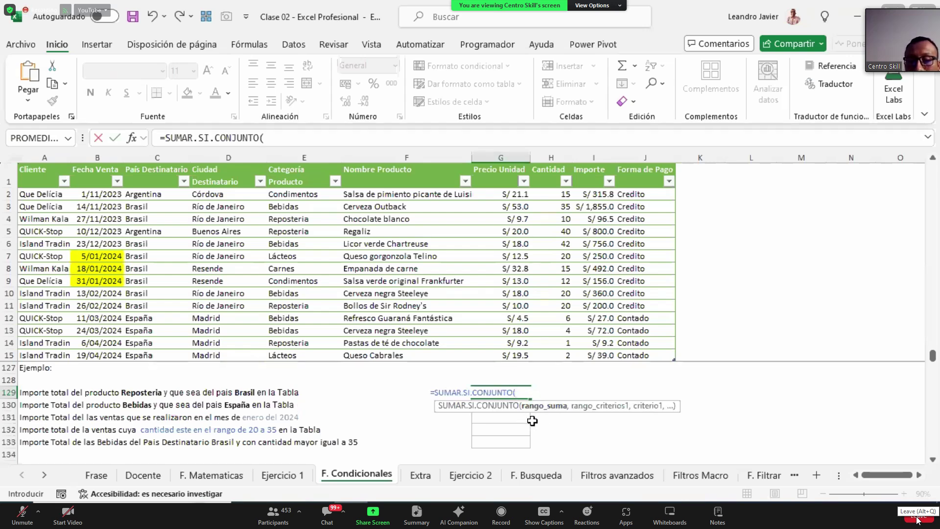
key(Escape)
text(=sumar)
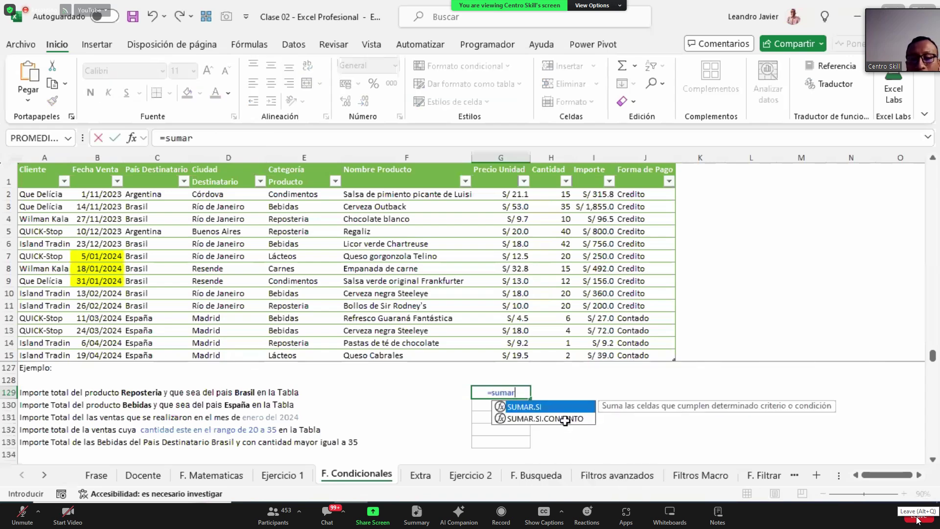
key(Tab)
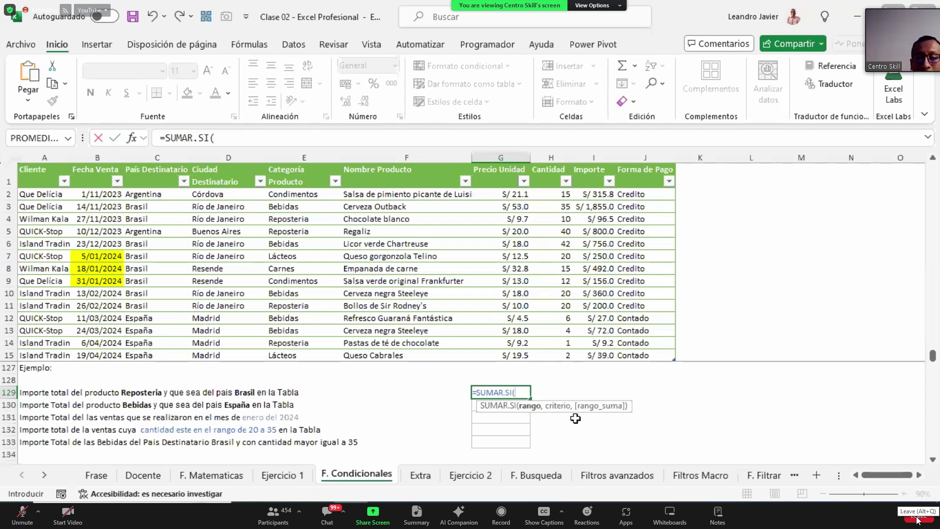
key(BackSpace)
key(Down)
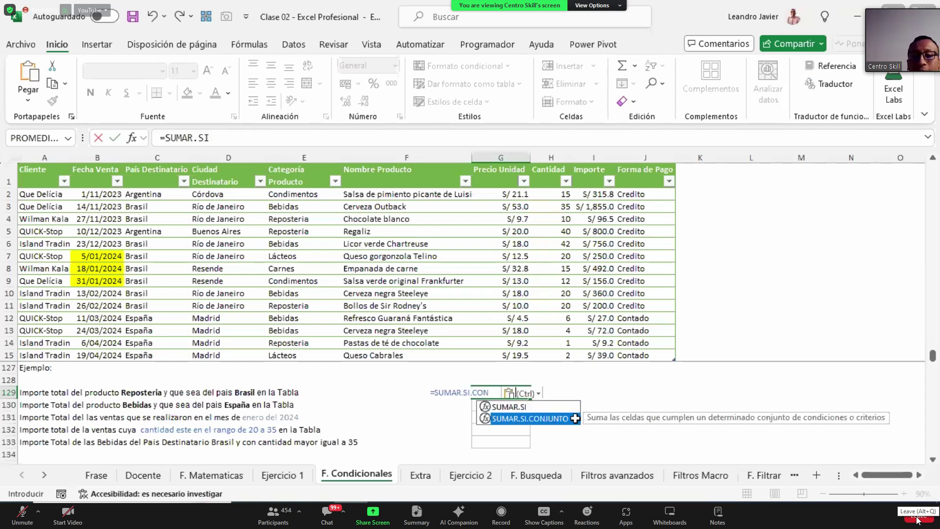
key(Tab)
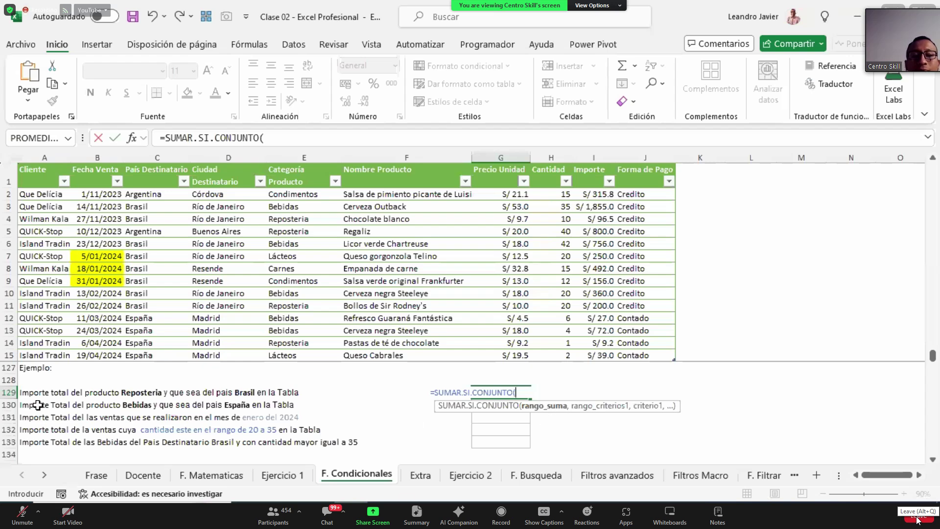
Sum Importe where Categoría Producto is "Reposteria" and País Destinatario is "Brasil", giving 296.5.
click(597, 162)
text(,)
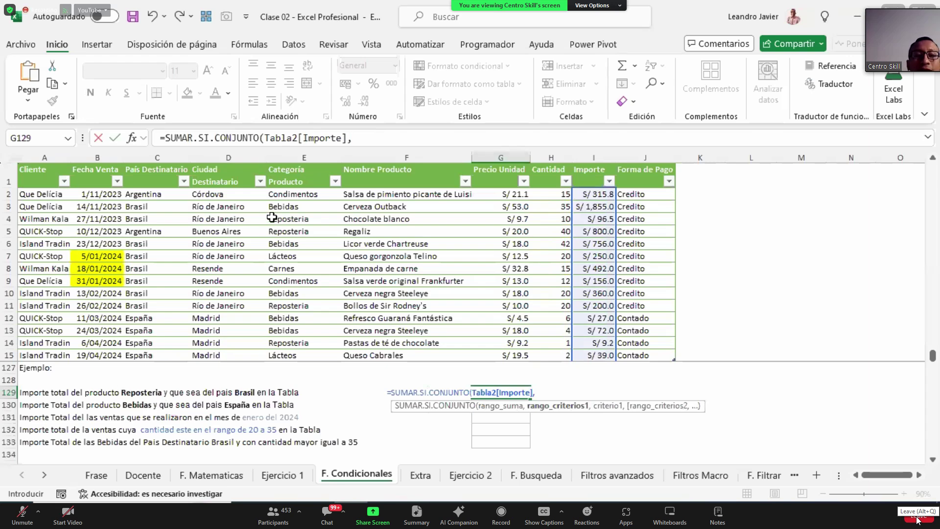
click(293, 168)
text(,)
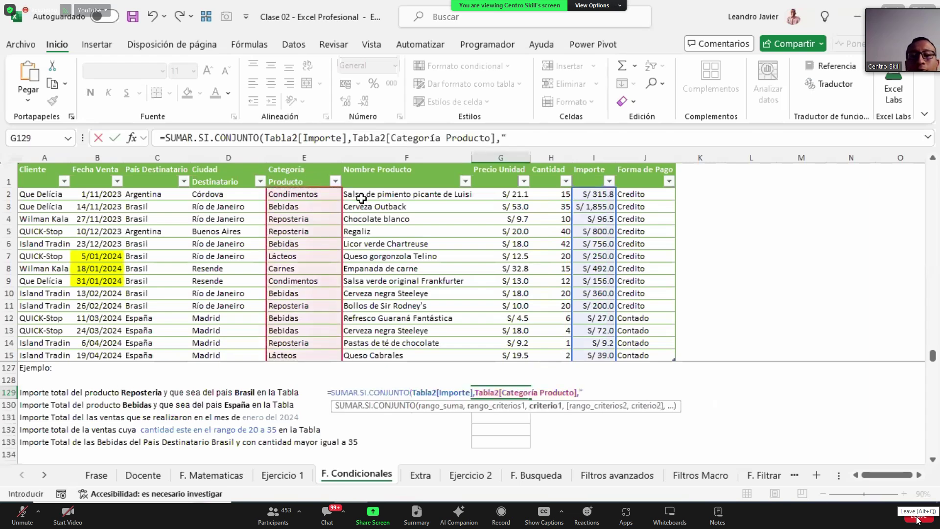
text("Reposteria",)
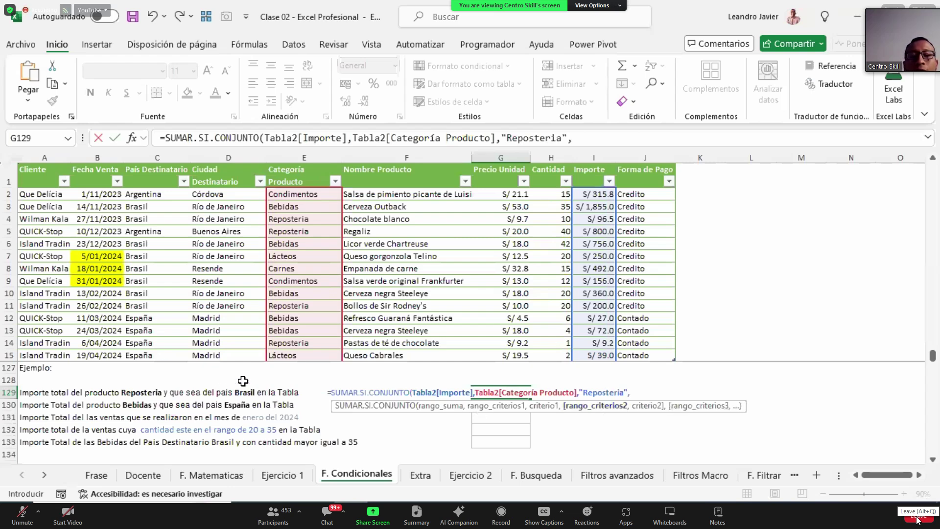
click(159, 166)
text(,"B)
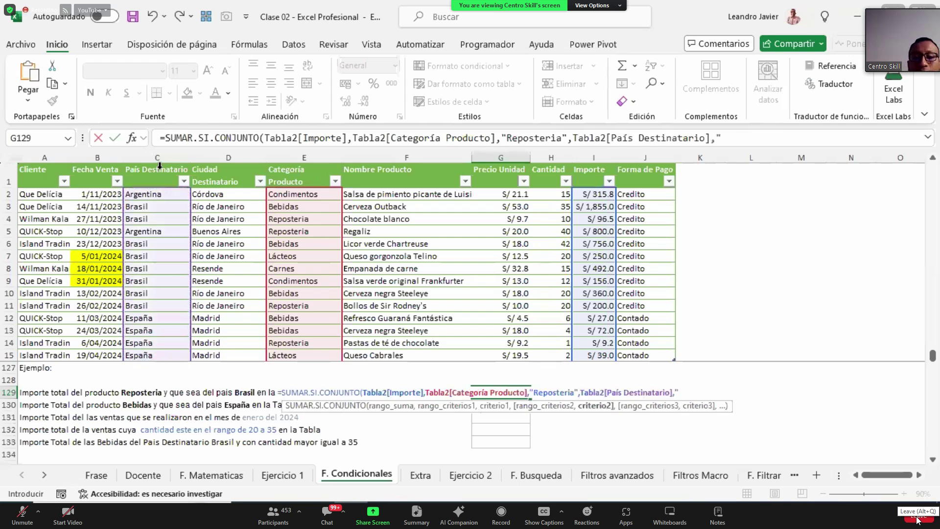
text(rasil"))
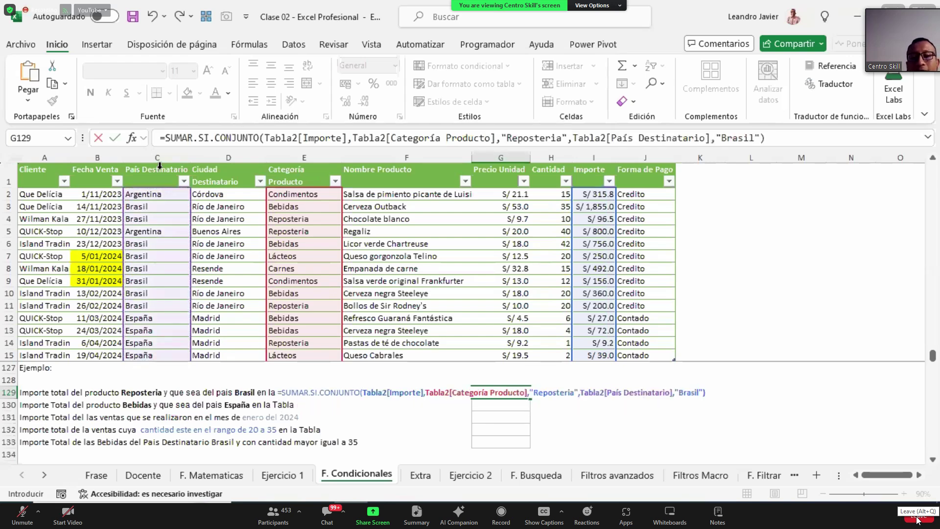
key(Return)
key(Up)
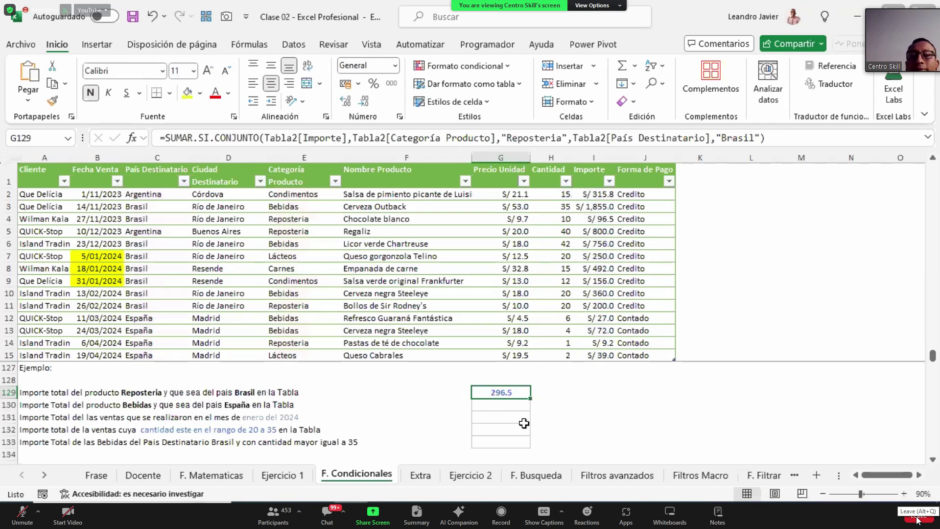
key(Down)
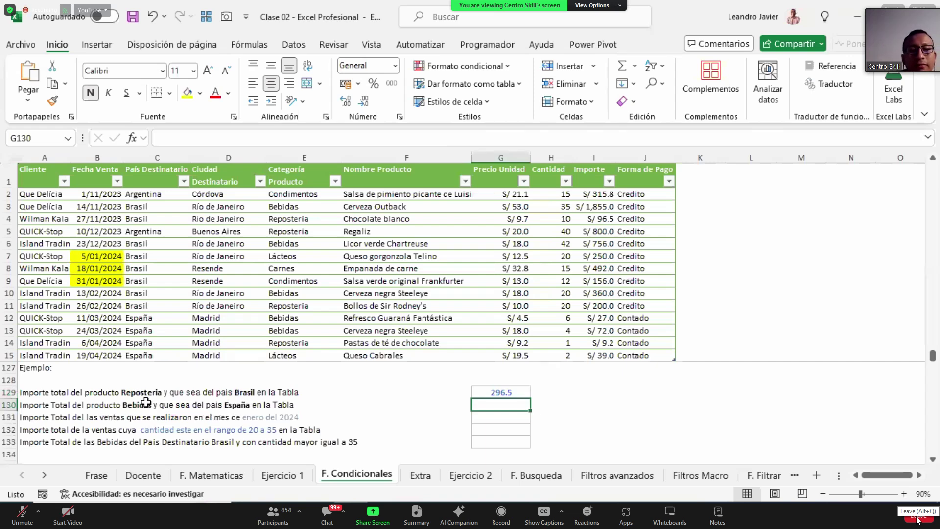
click(522, 392)
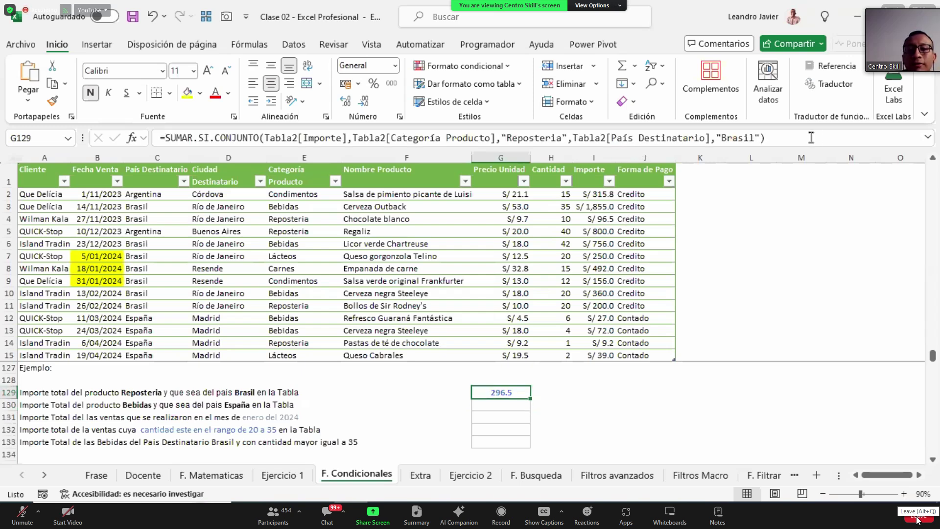
Copy G129's formula into G130 with criteria changed to "Bebidas" and "España", giving 99.
drag(811, 138, 58, 140)
key(ctrl+c)
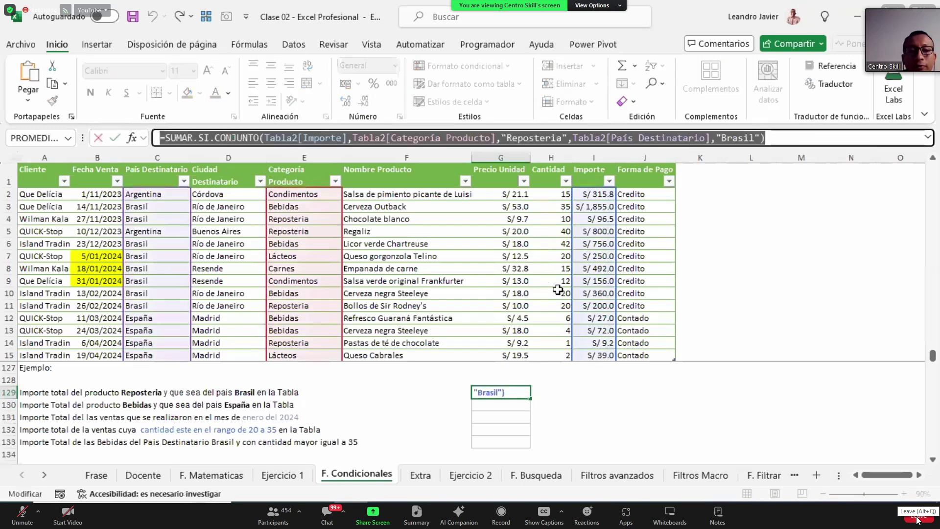
key(Escape)
click(505, 405)
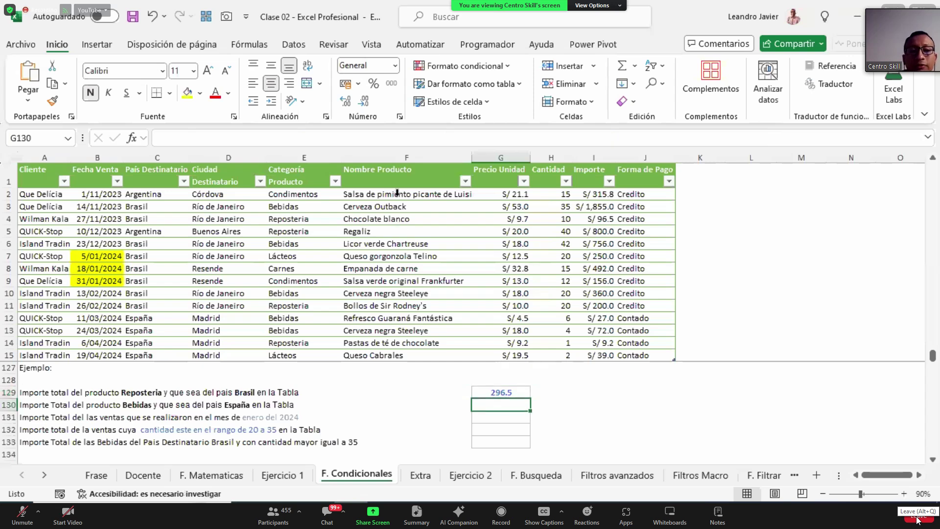
click(413, 137)
key(ctrl+v)
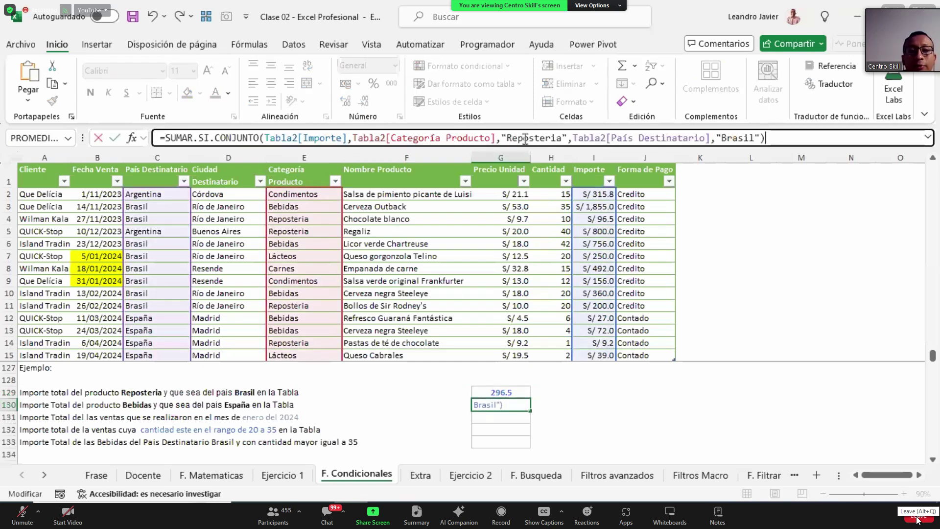
drag(507, 138, 561, 138)
text(Bebidas)
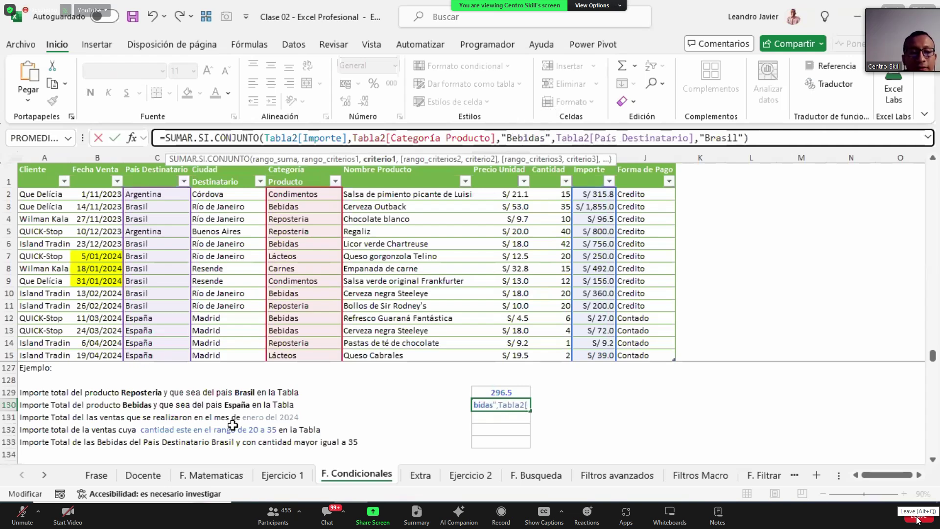
drag(743, 138, 705, 137)
text(Esá)
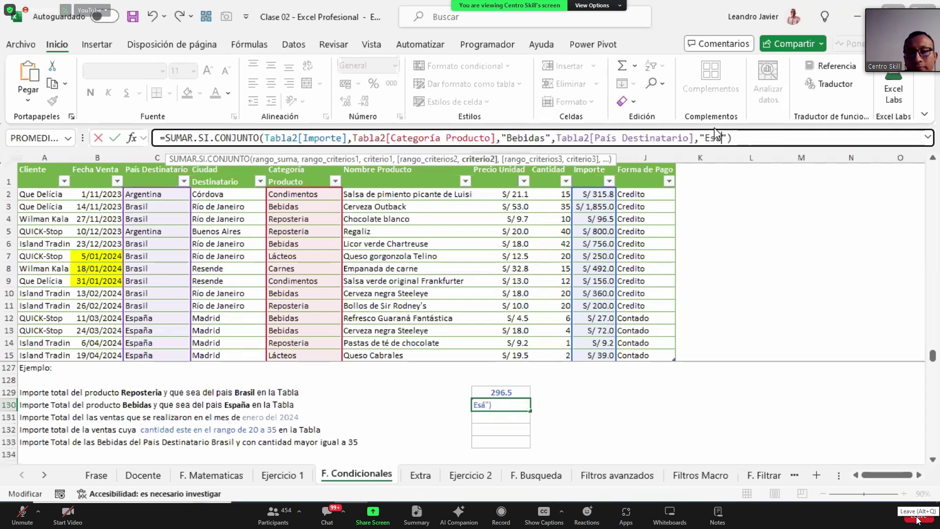
text(paña)
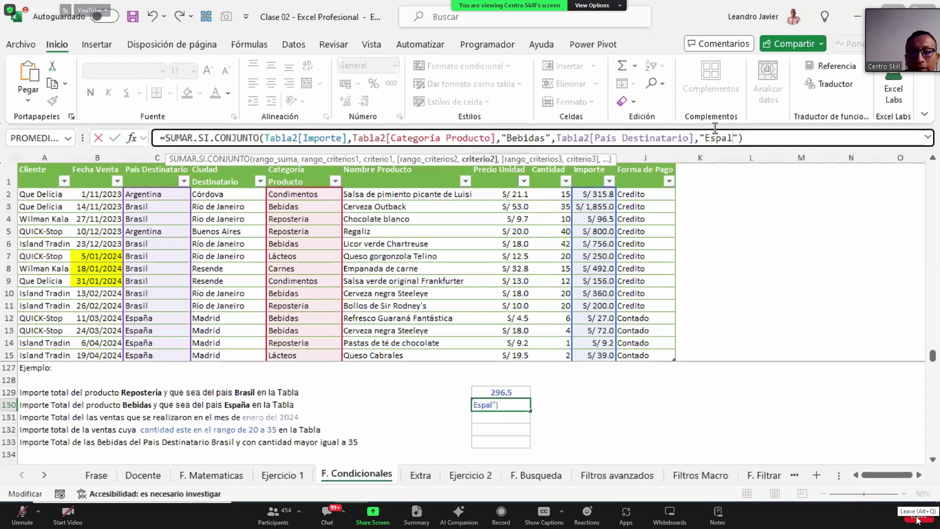
key(ctrl+Return)
click(726, 138)
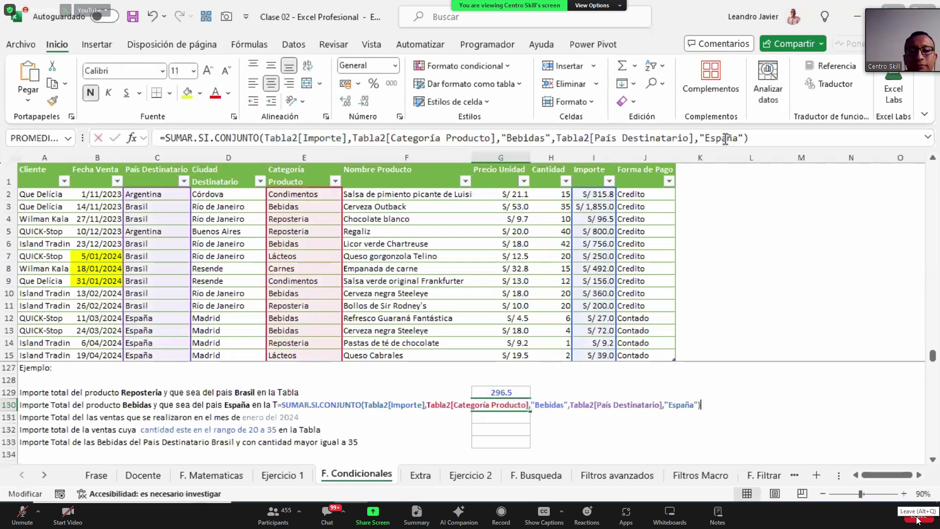
key(Escape)
key(XF86AudioLowerVolume)
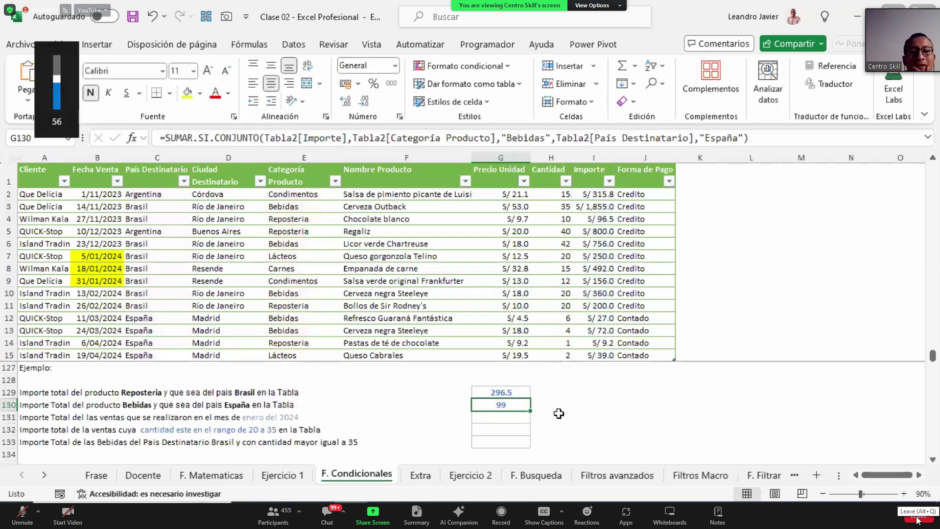
Check the sum of the January 2024 Importe values and begin a SUMAR formula in G131.
click(516, 419)
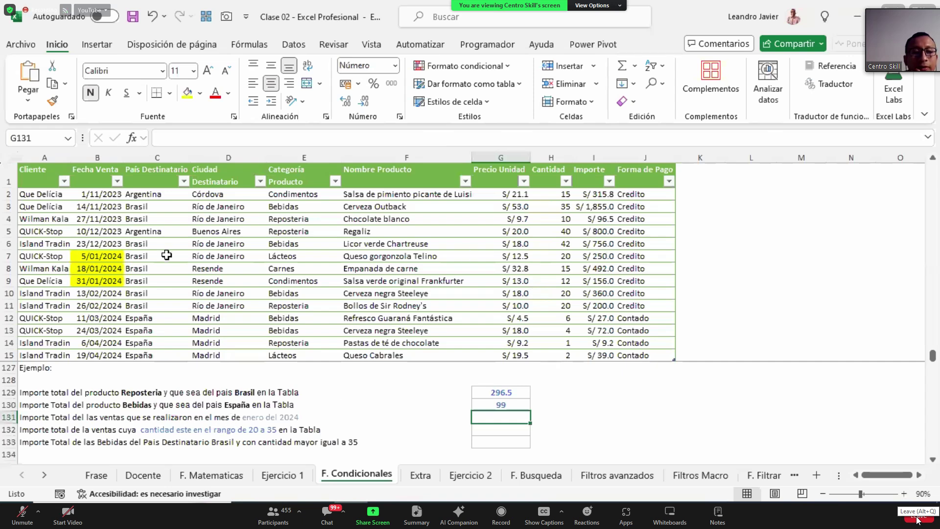
drag(599, 258, 603, 280)
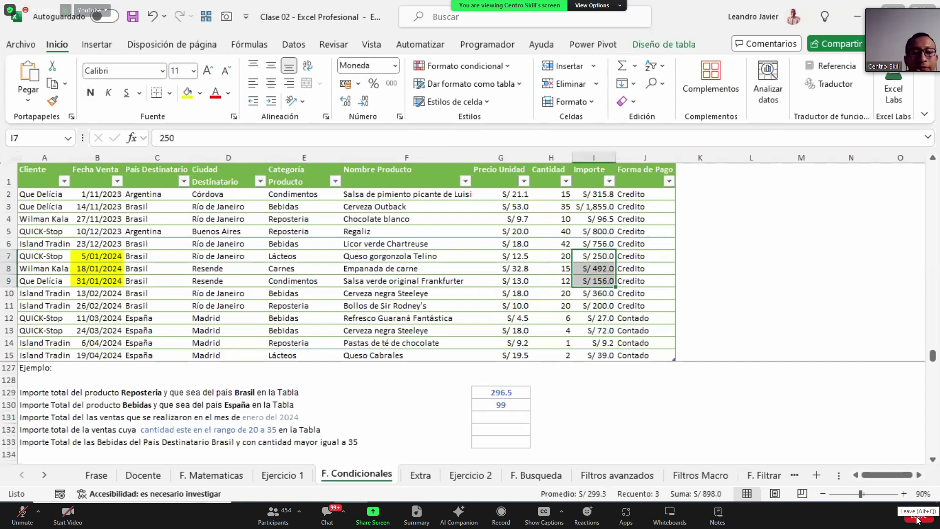
click(507, 406)
click(515, 419)
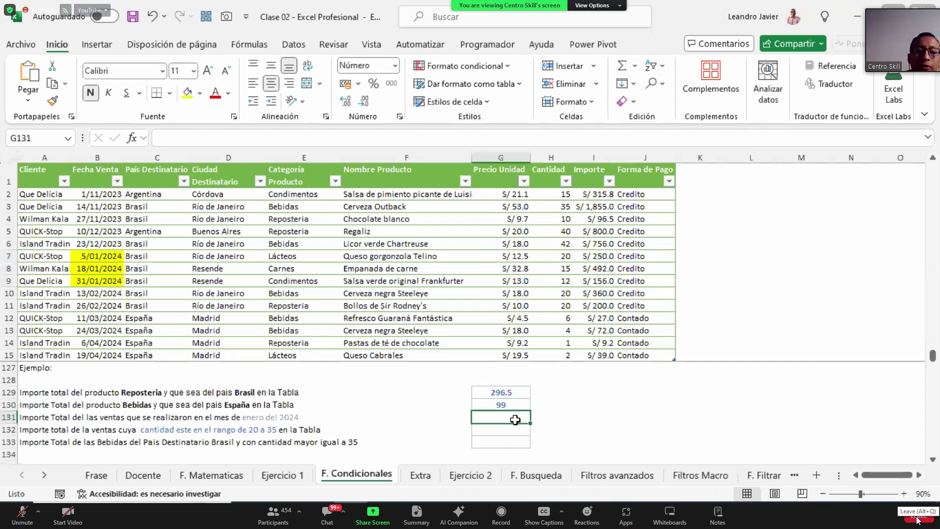
text(=sum)
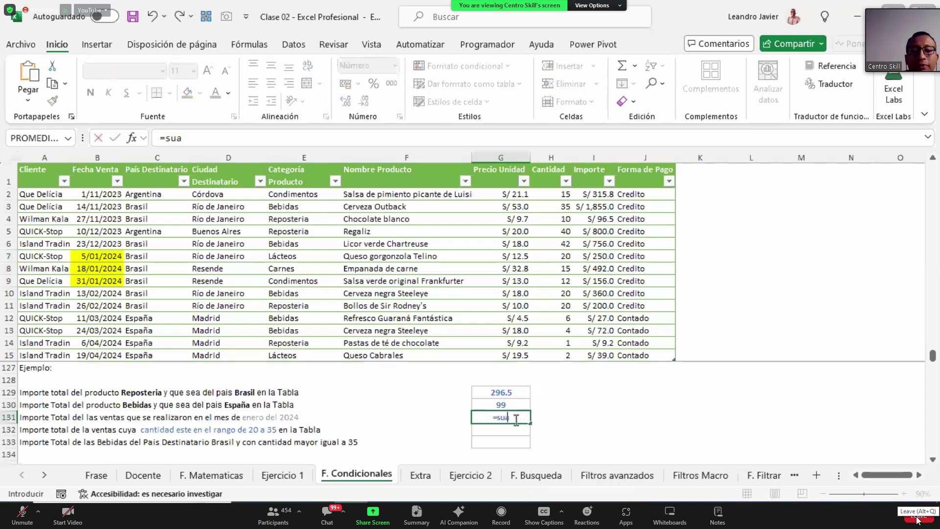
text(ar)
In G131, sum Importe where Fecha Venta is between 01/01/2024 and 31/01/2024.
key(Down)
key(Tab)
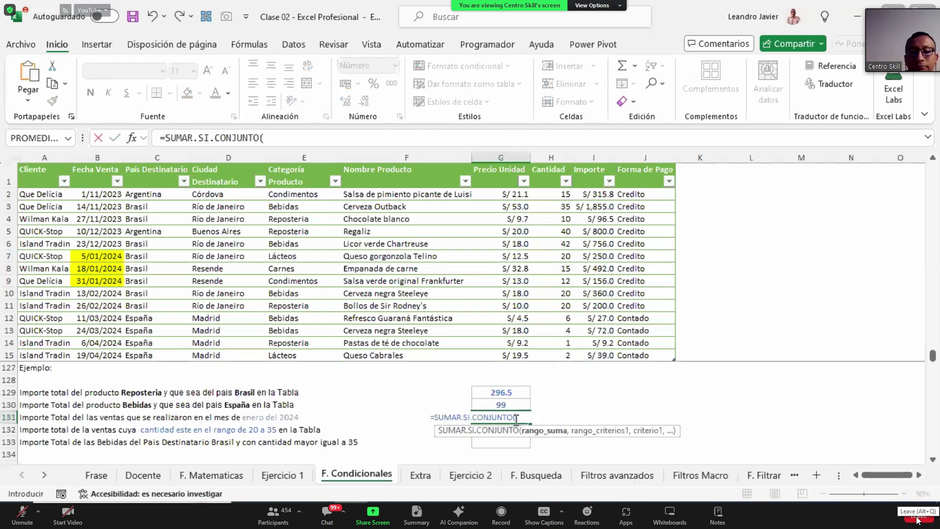
click(596, 166)
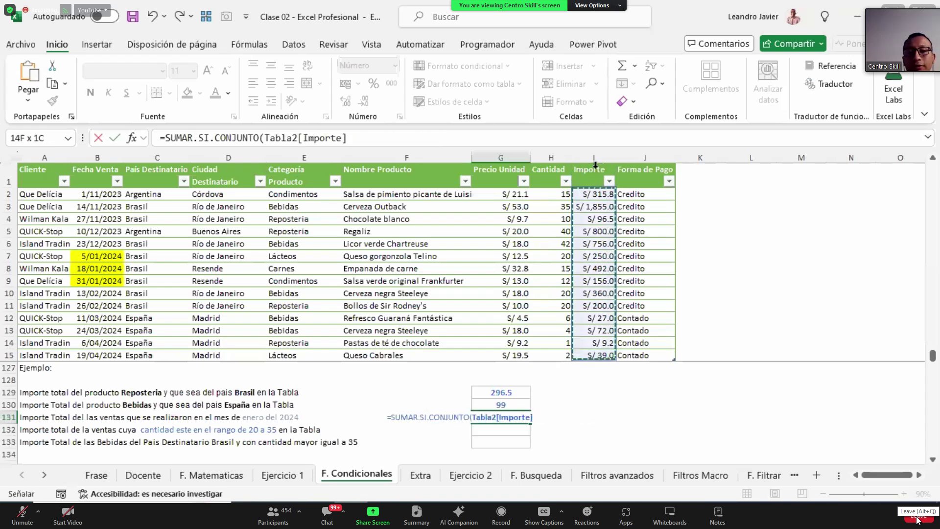
text(,)
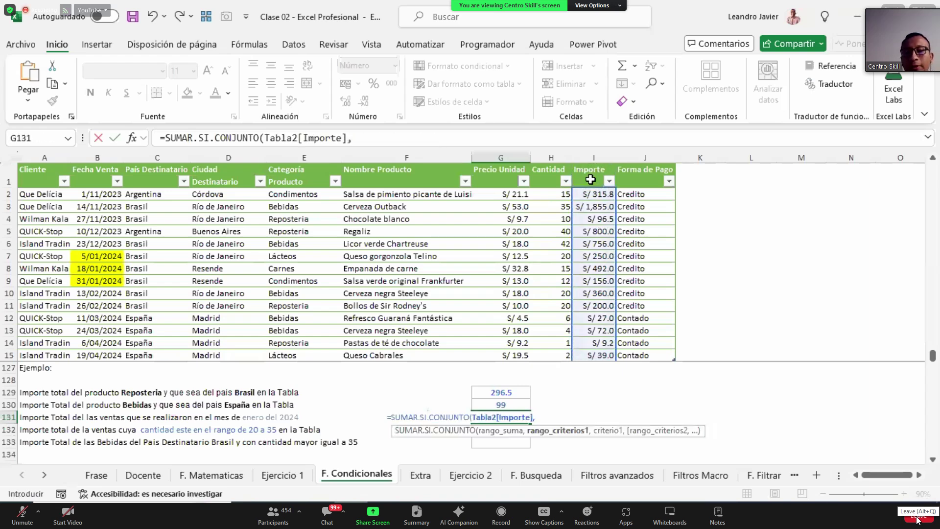
click(101, 166)
text(,">=)
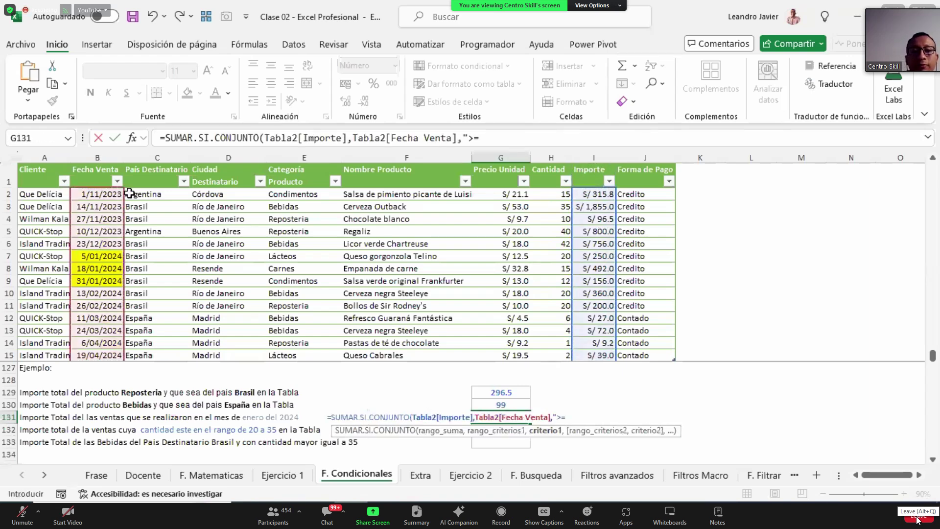
text(01/01/2024)
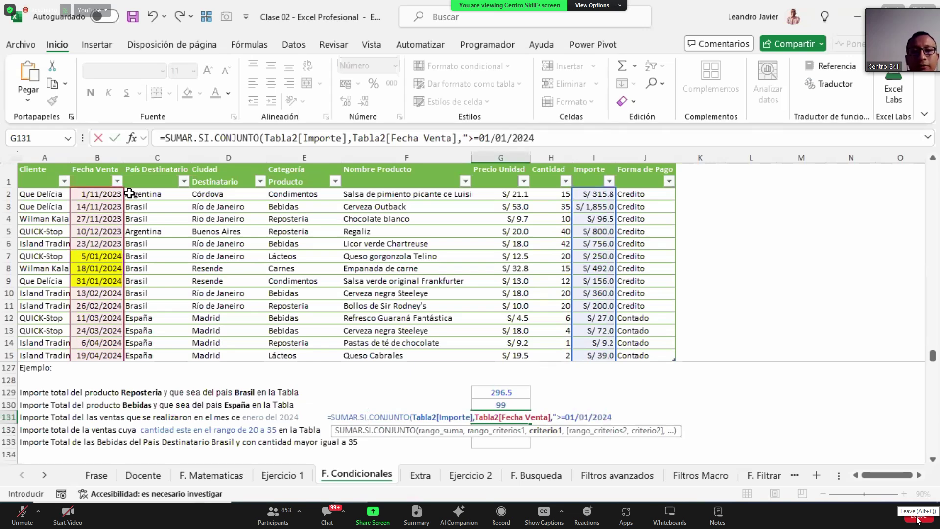
text(",)
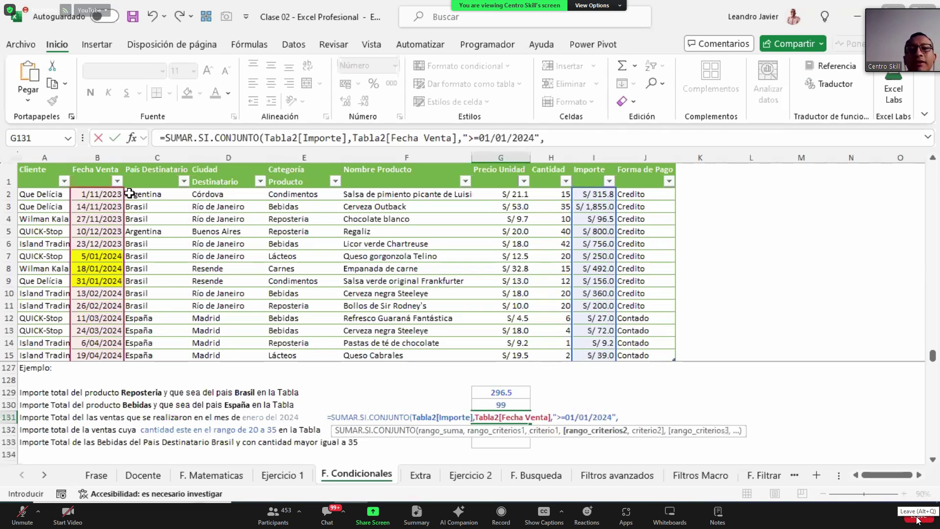
click(88, 163)
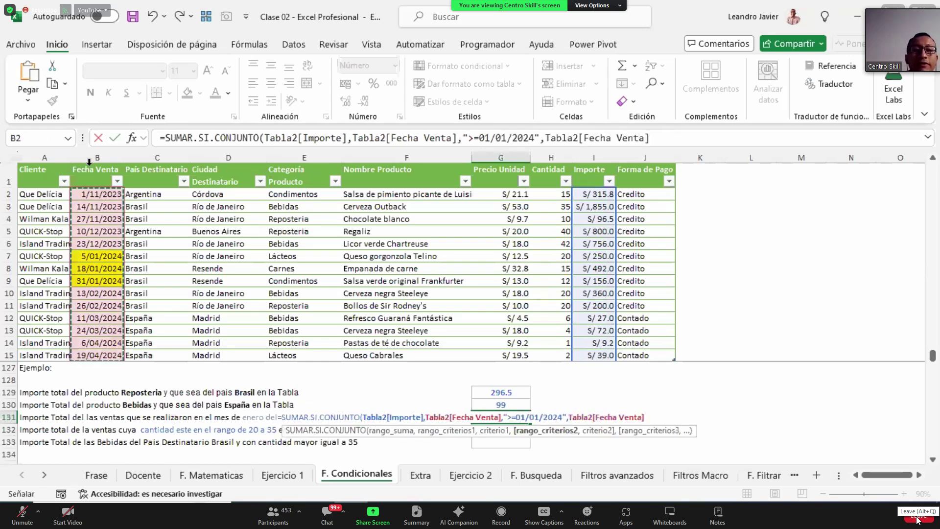
text(.)
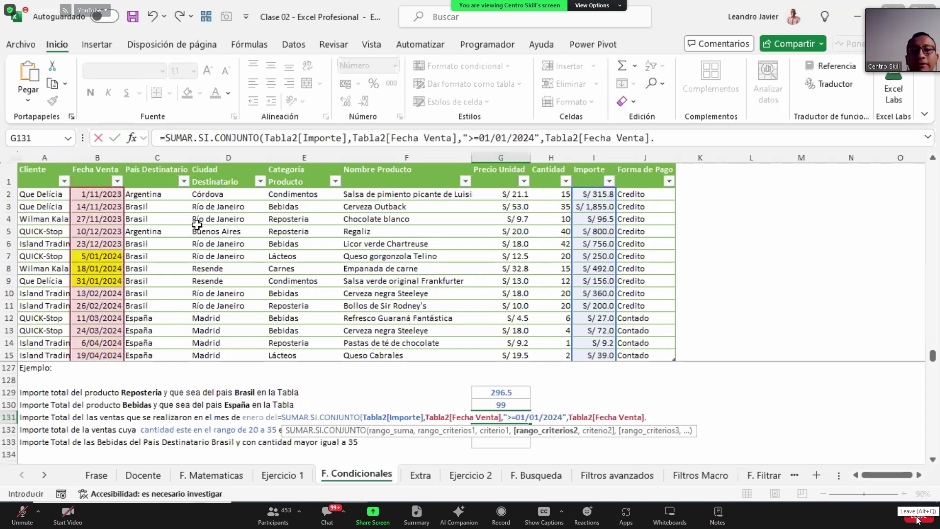
key(BackSpace)
text(,"<)
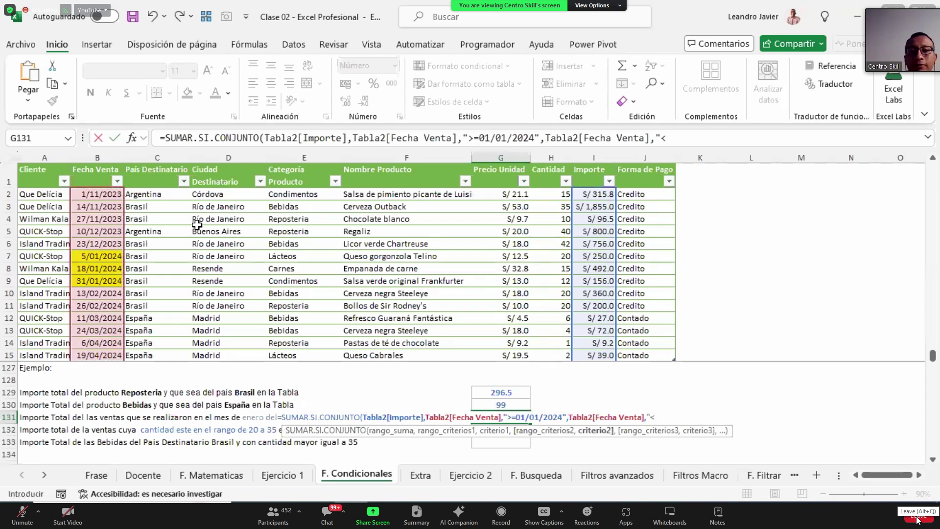
text(=31)
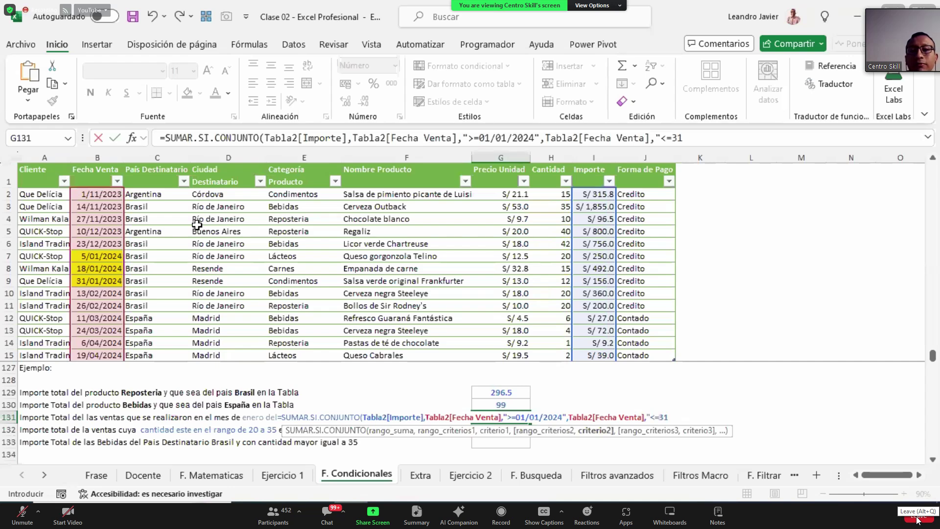
text(/01/2024")
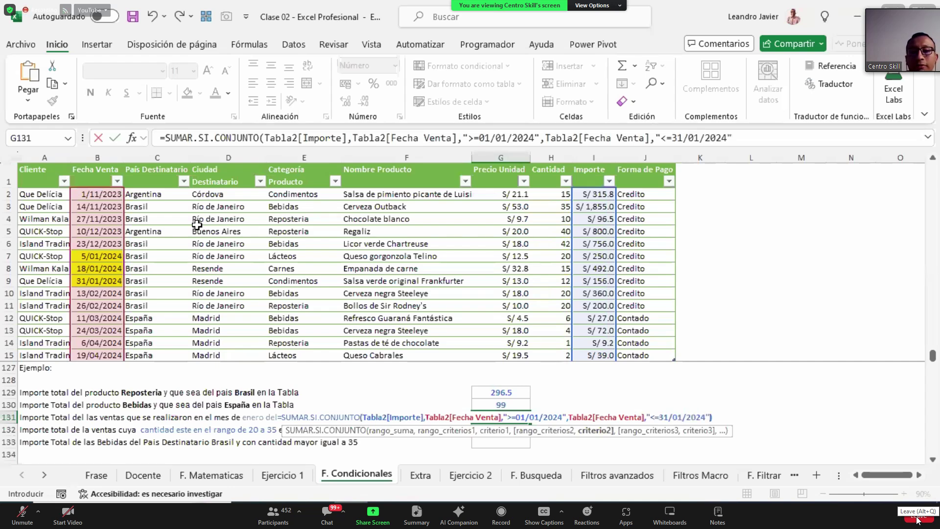
text())
key(Return)
Verify the 898.0 total by selecting the three January Importe amounts.
key(F2)
key(Escape)
drag(582, 257, 593, 284)
click(500, 415)
click(511, 428)
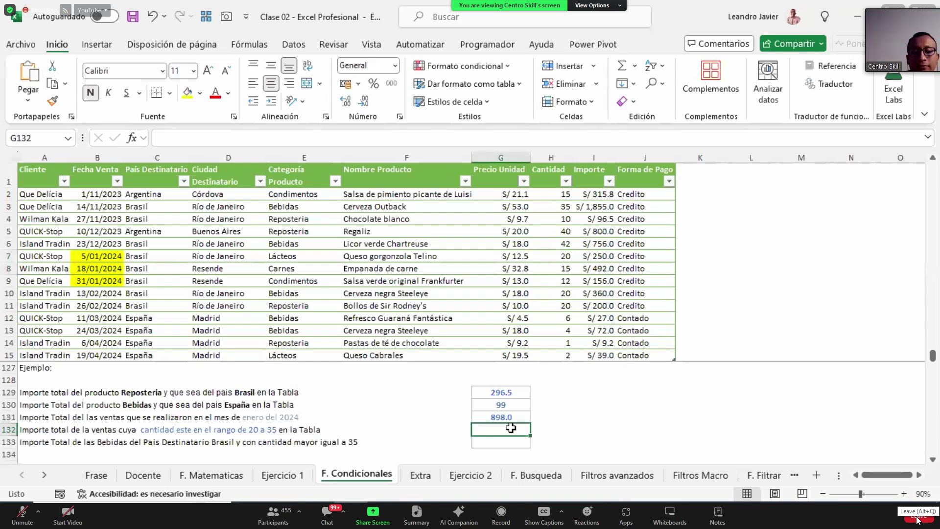
In G132, sum Importe for Cantidad ">=20" and "<=35", giving 2665.
text(=SUMAR.SI.CONJUNTO()
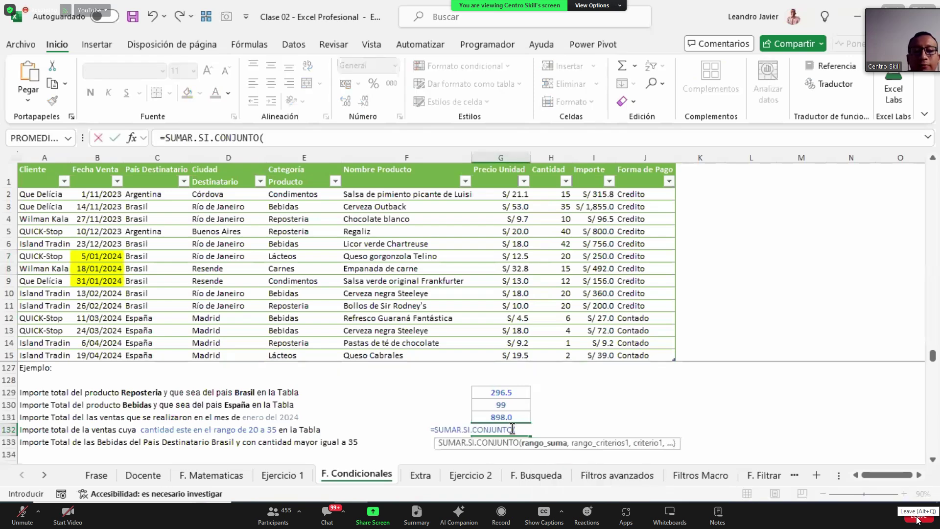
click(592, 171)
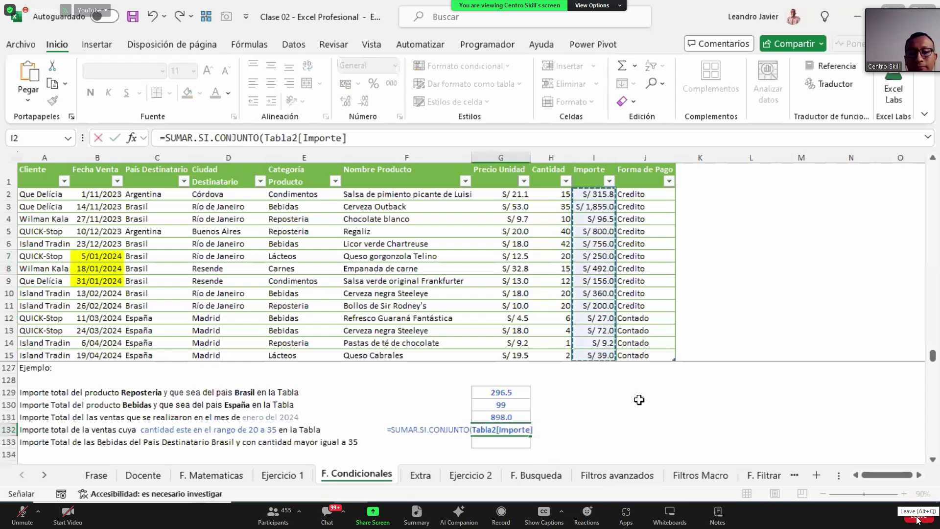
text(,)
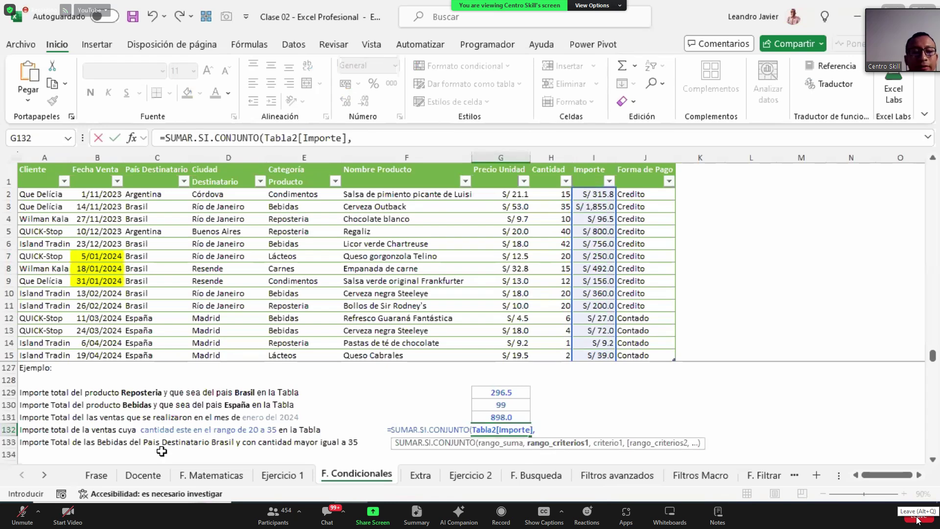
click(543, 165)
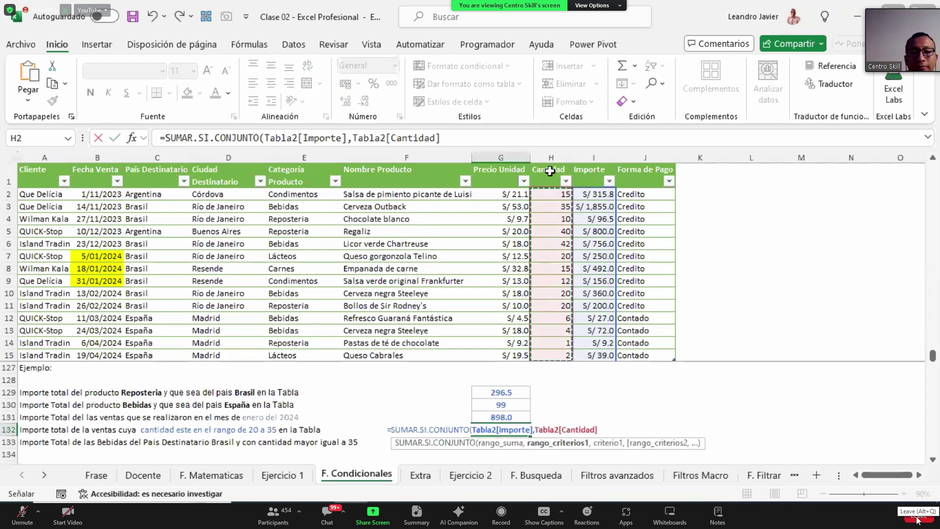
text(,")
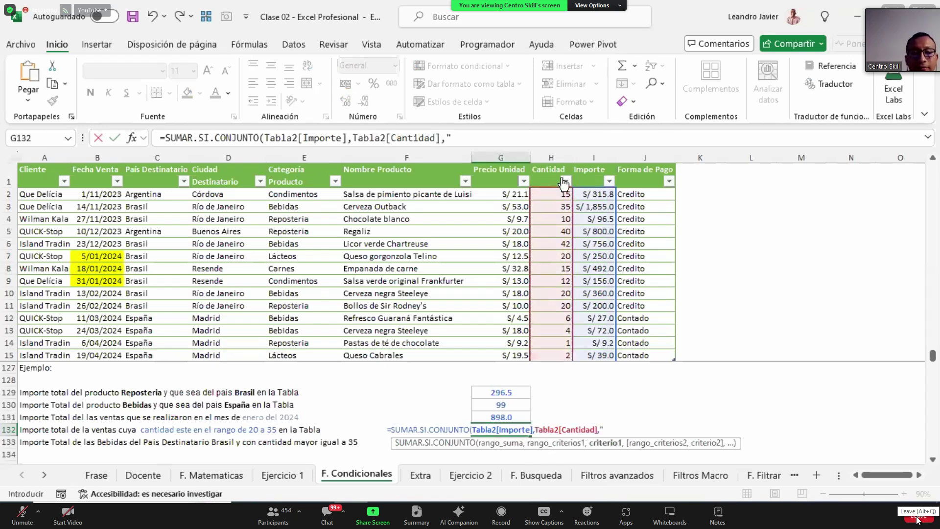
text(>=)
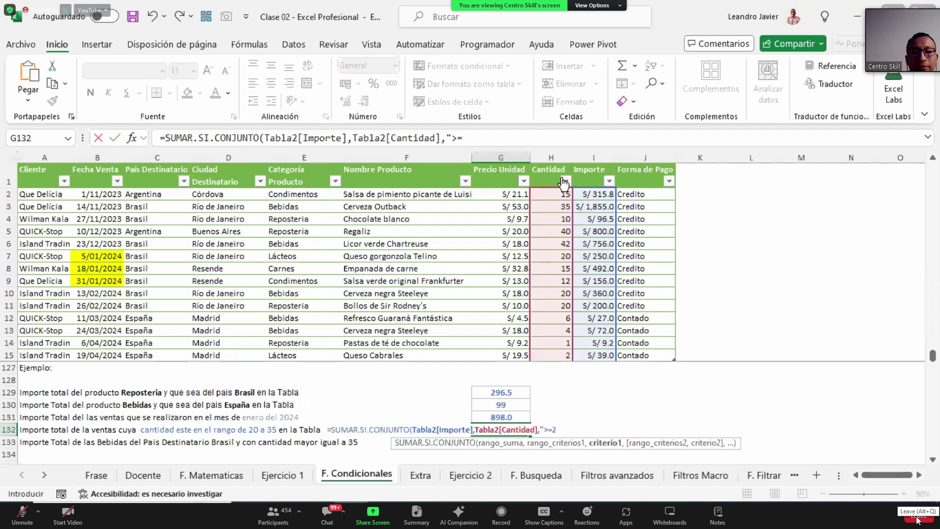
text(20",)
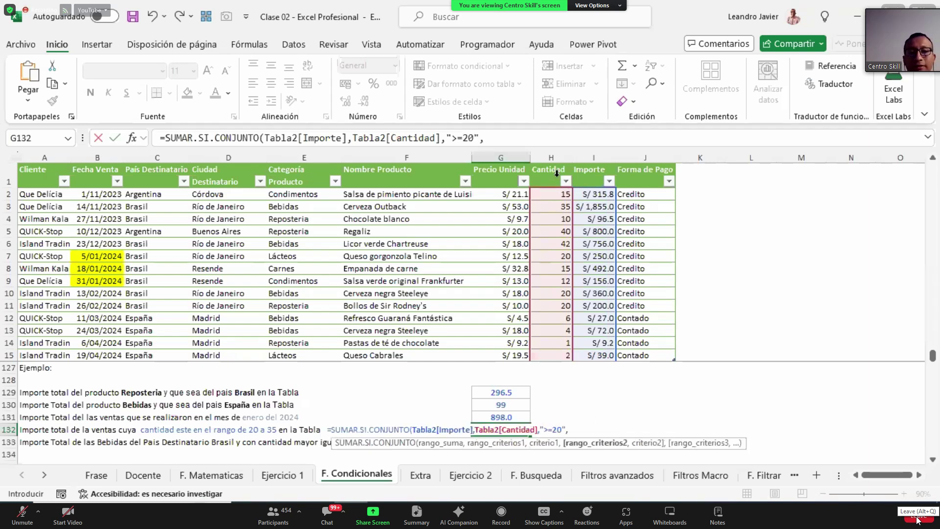
click(561, 174)
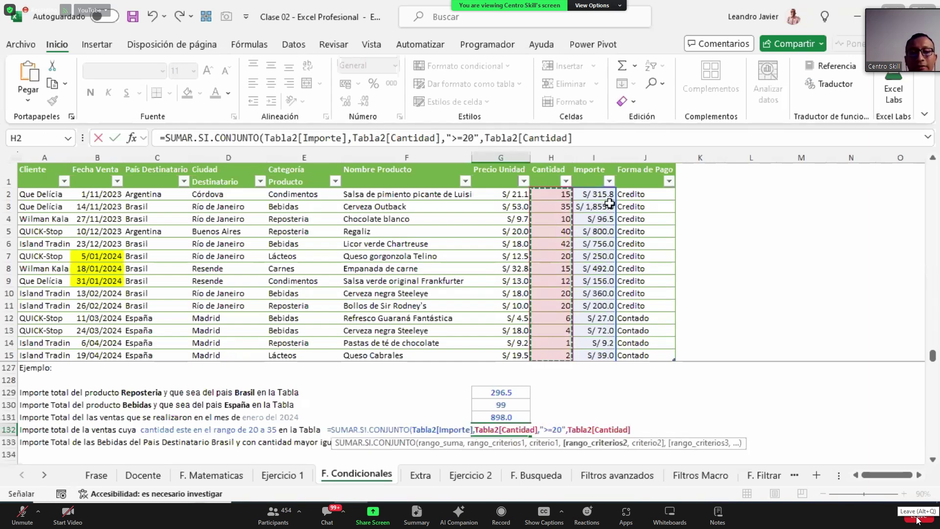
text(,"<=)
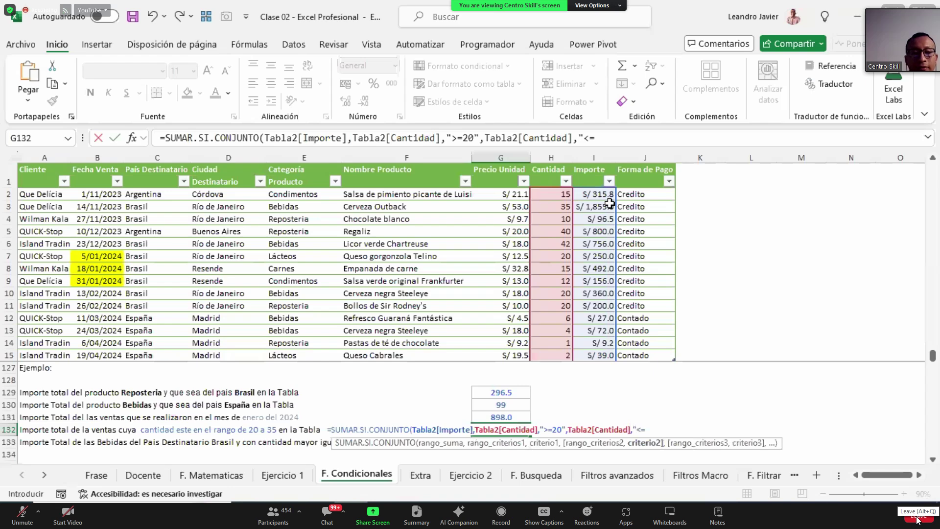
text(35)
key(ctrl+Return)
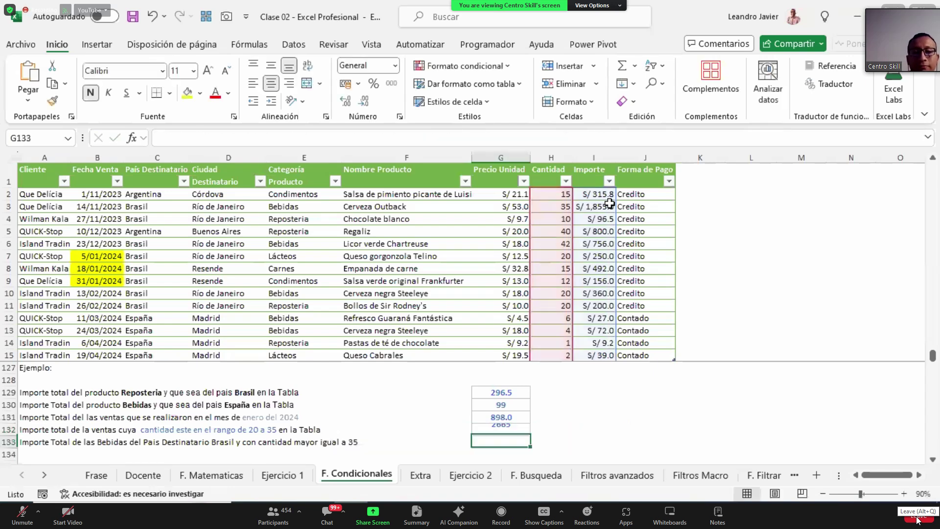
key(F2)
key(Escape)
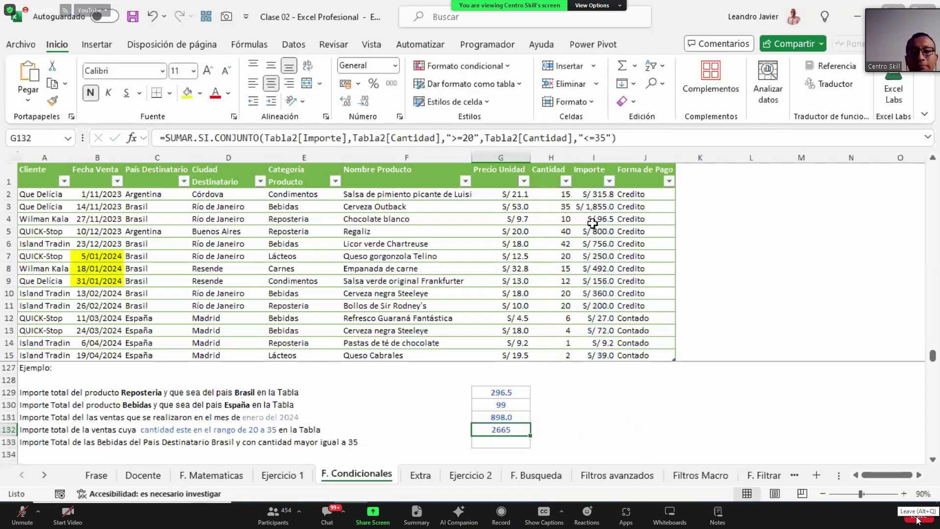
click(500, 442)
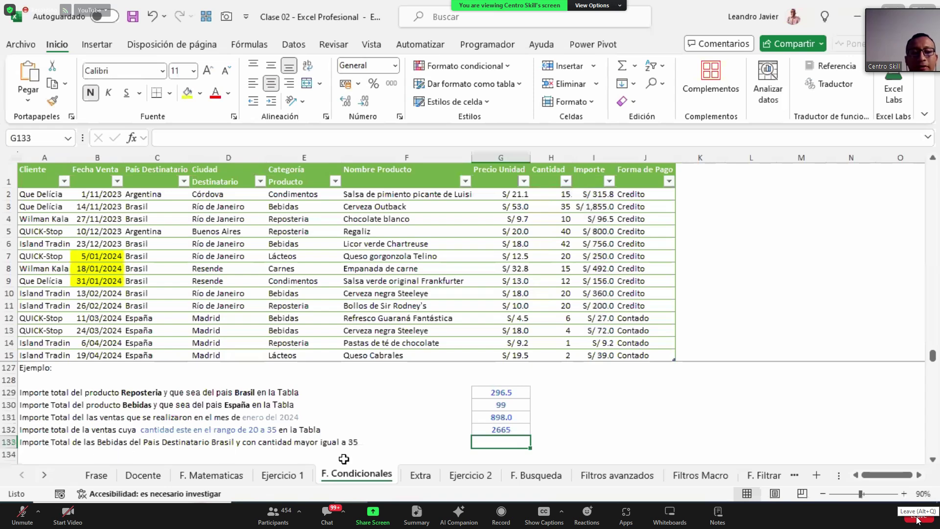
Start G133's SUMAR.SI.CONJUNTO on Importe with Categoría Producto equal to "Bebidas".
click(278, 145)
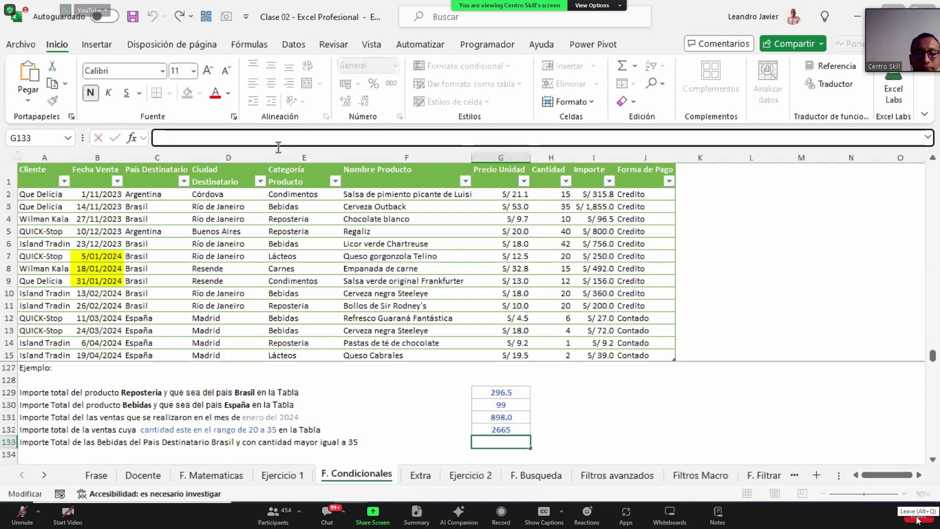
text(=sumar)
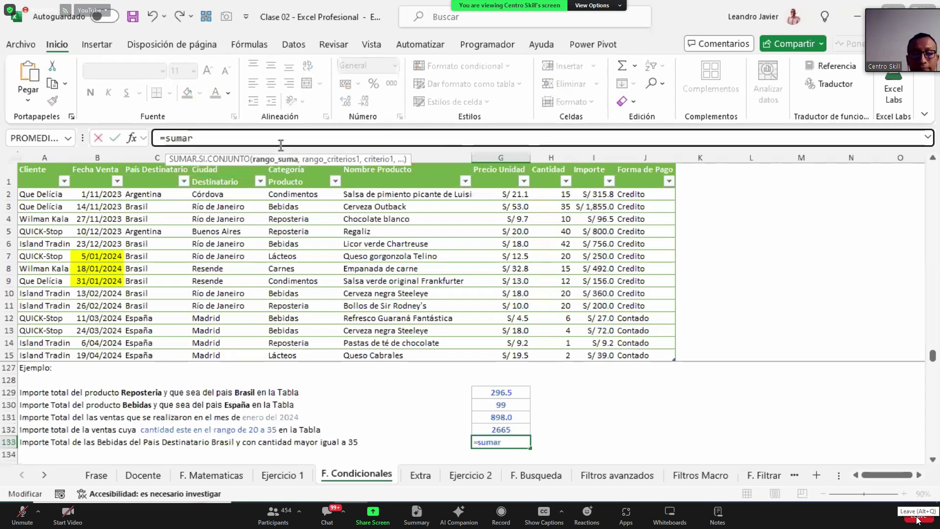
key(Tab)
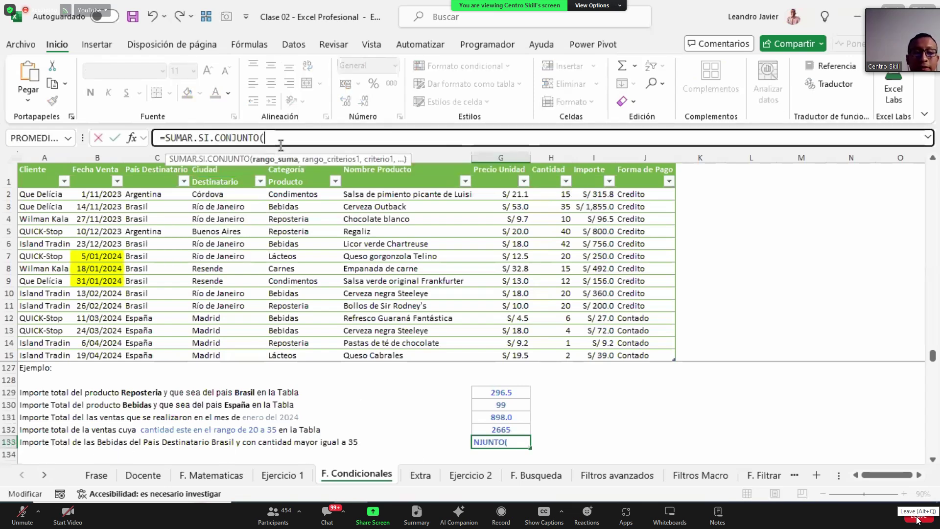
click(585, 170)
click(590, 166)
text(,)
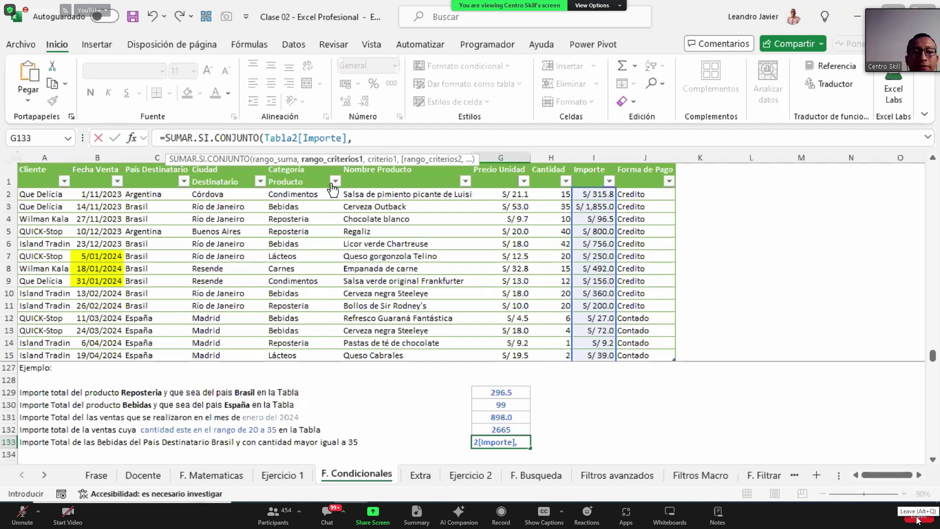
click(311, 164)
text(,")
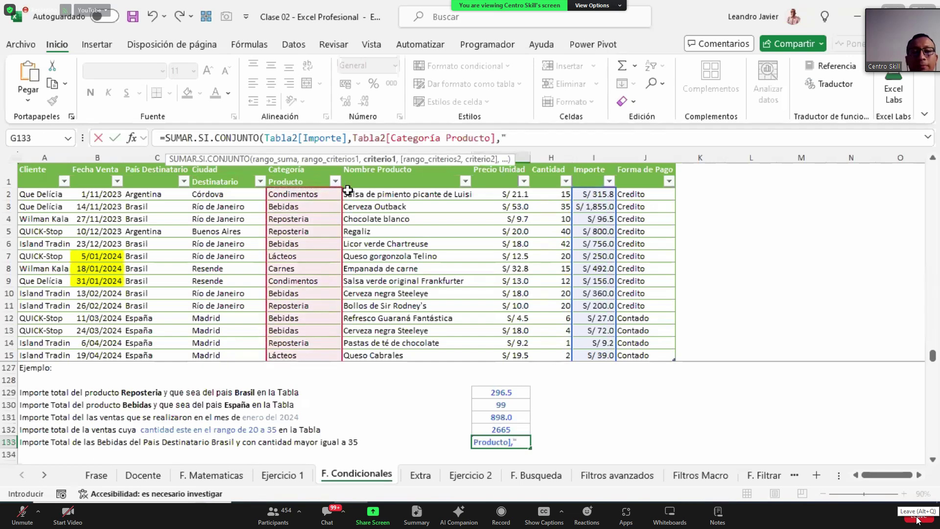
text(Bebidas)
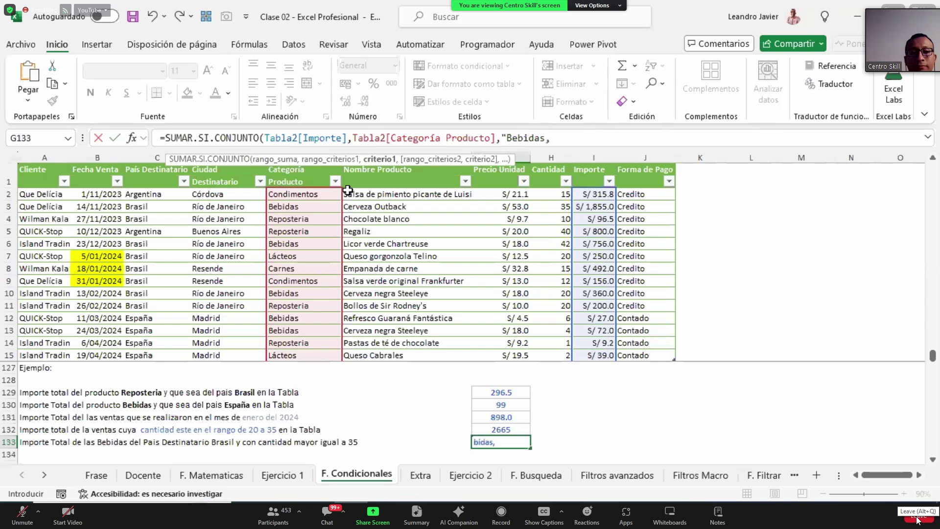
text(",)
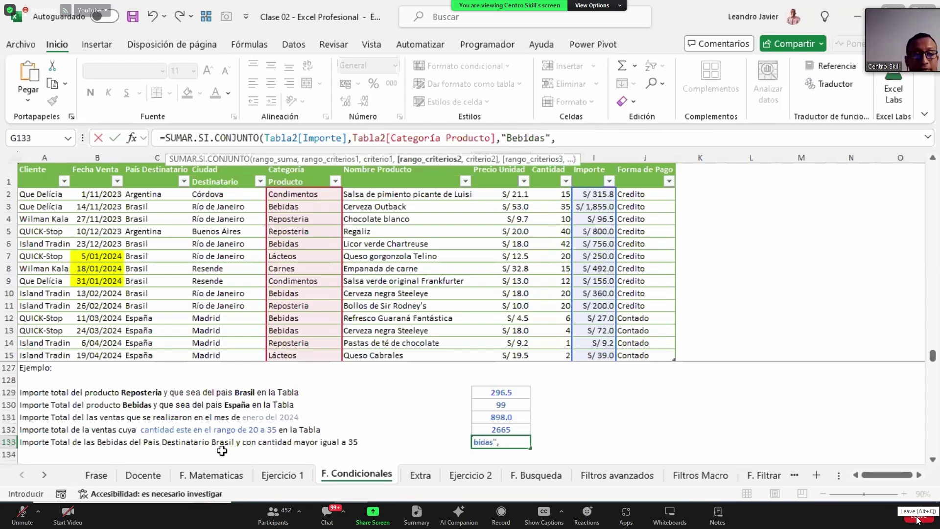
Add the País Destinatario "Brasil" and Cantidad ">=35" criteria to get 2611.
click(150, 167)
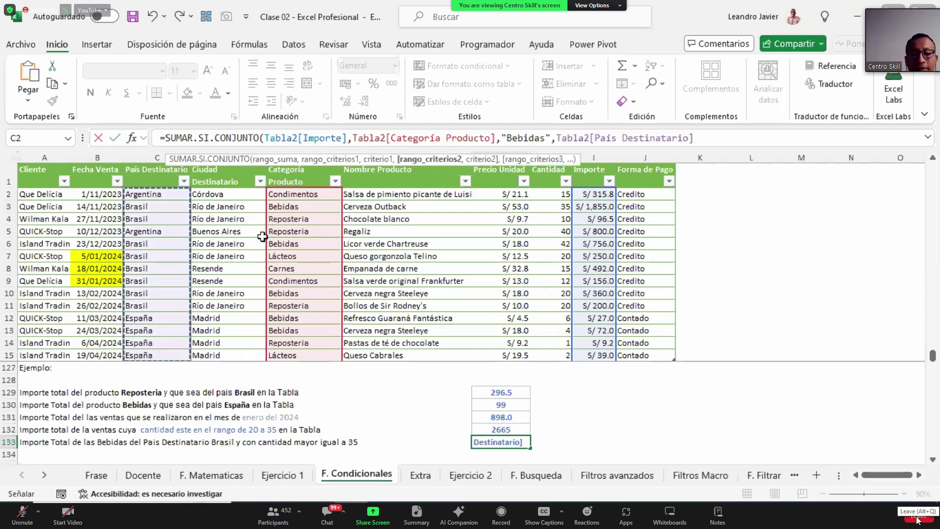
text(,"Bras)
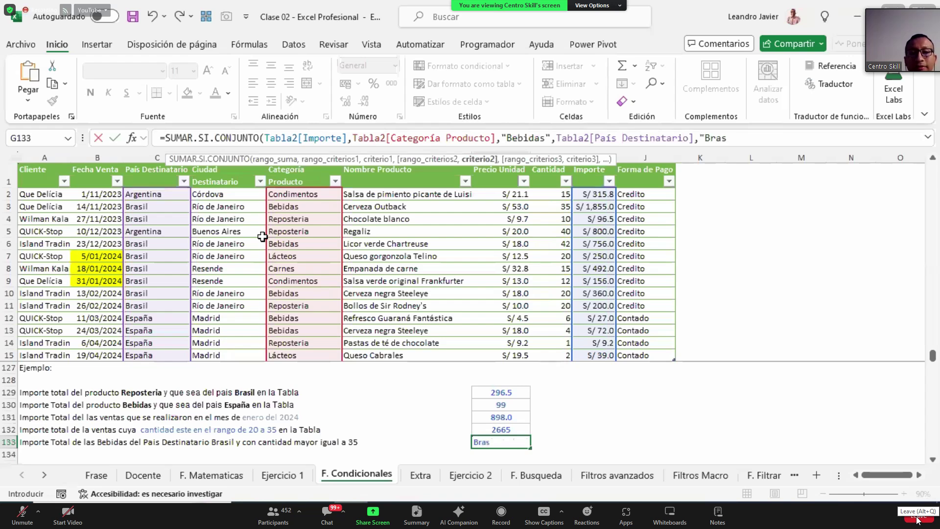
text(il",)
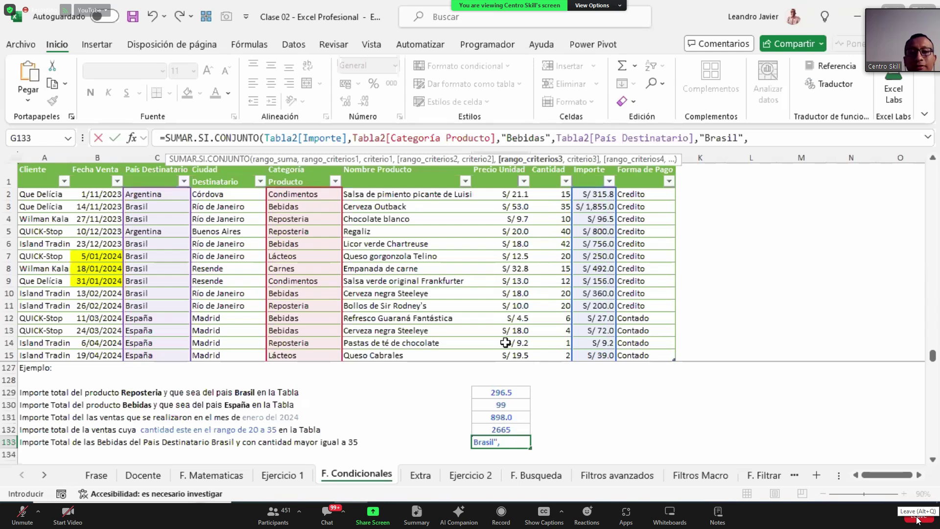
click(548, 166)
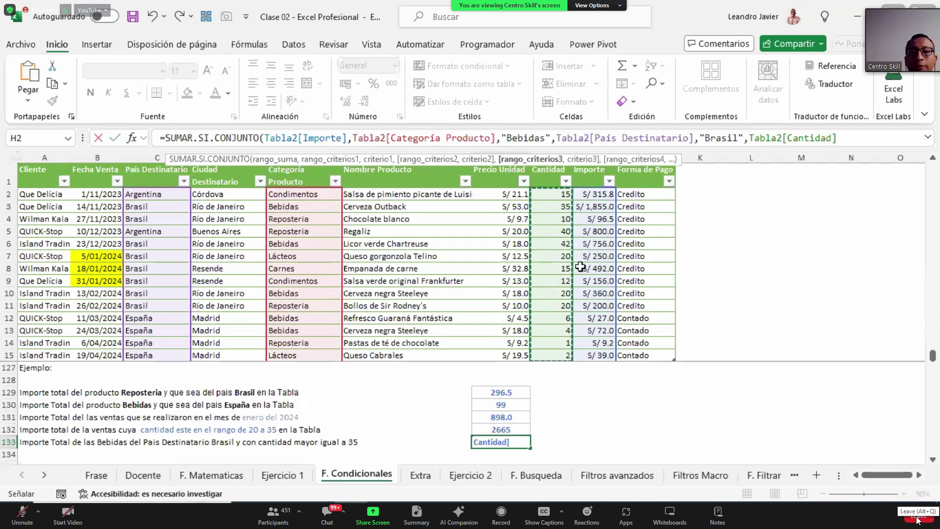
text(,")
text(>=35"))
key(ctrl+Return)
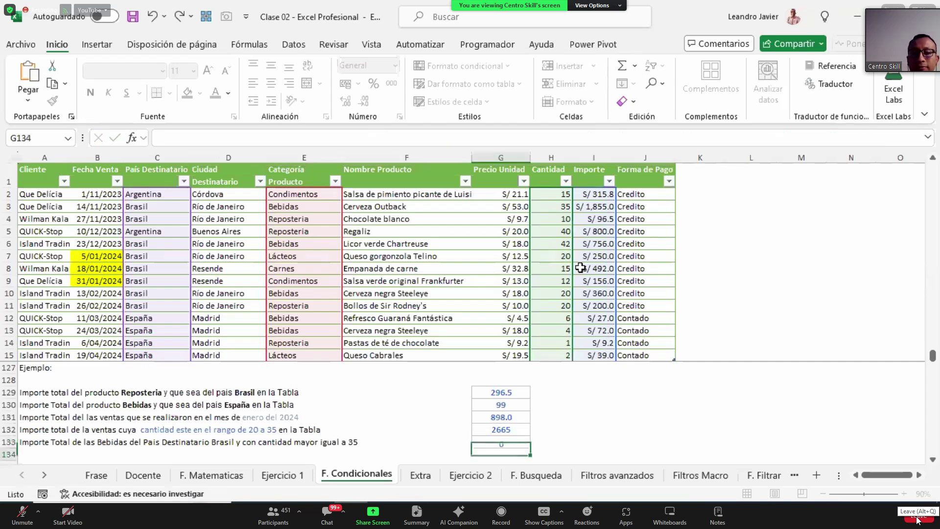
key(F2)
key(Escape)
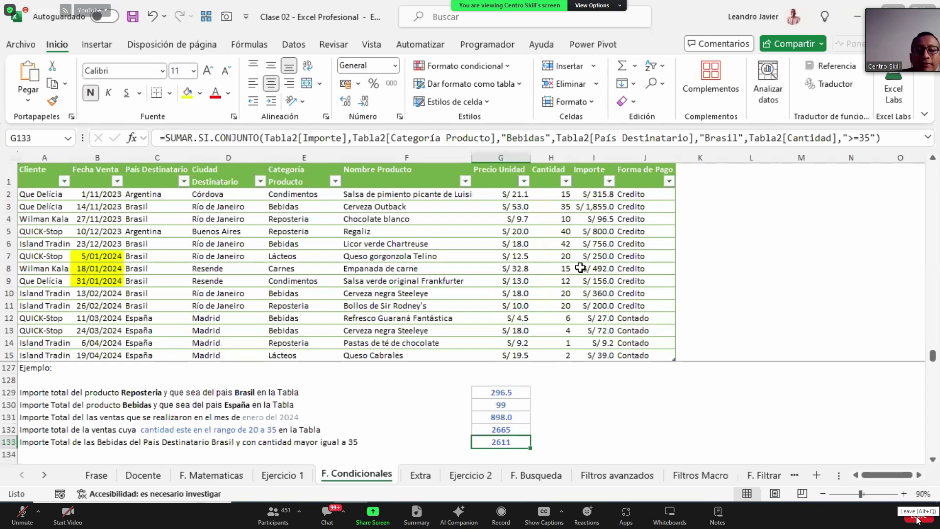
Scroll down to the PROMEDIO.SI average exercises in rows 150–154.
scroll(466, 396, down, 2)
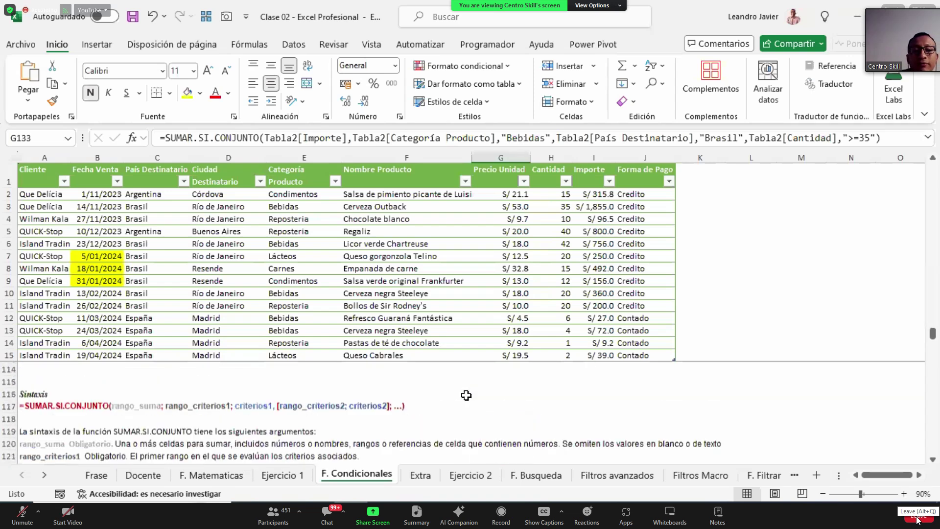
scroll(466, 396, down, 2)
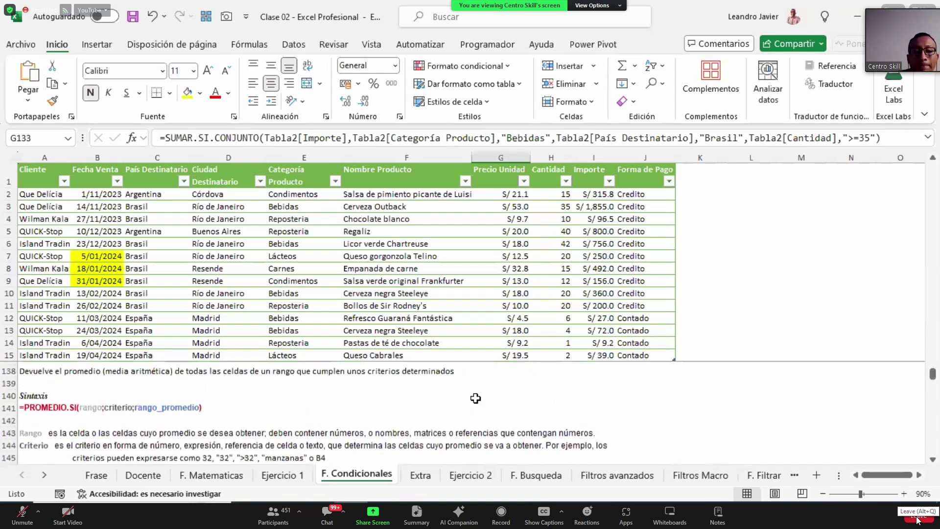
scroll(477, 398, up, 1)
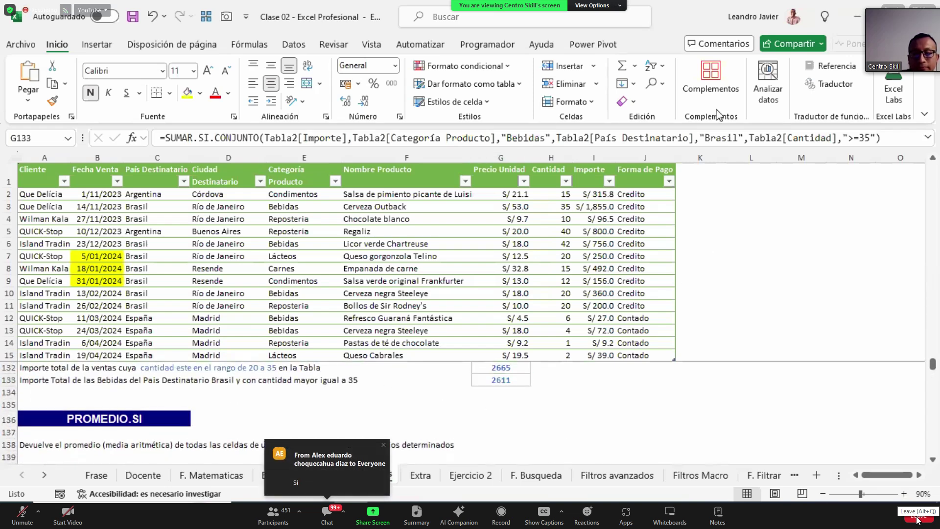
click(932, 459)
click(932, 460)
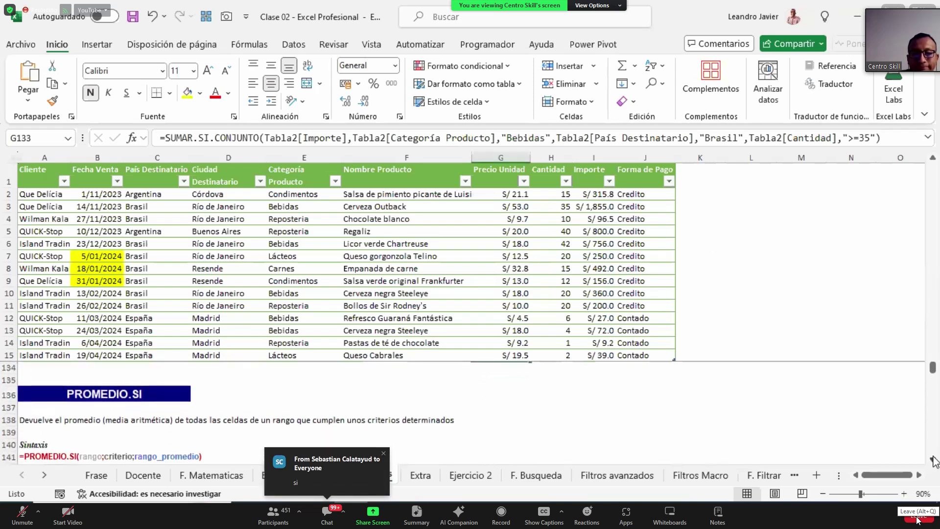
click(932, 460)
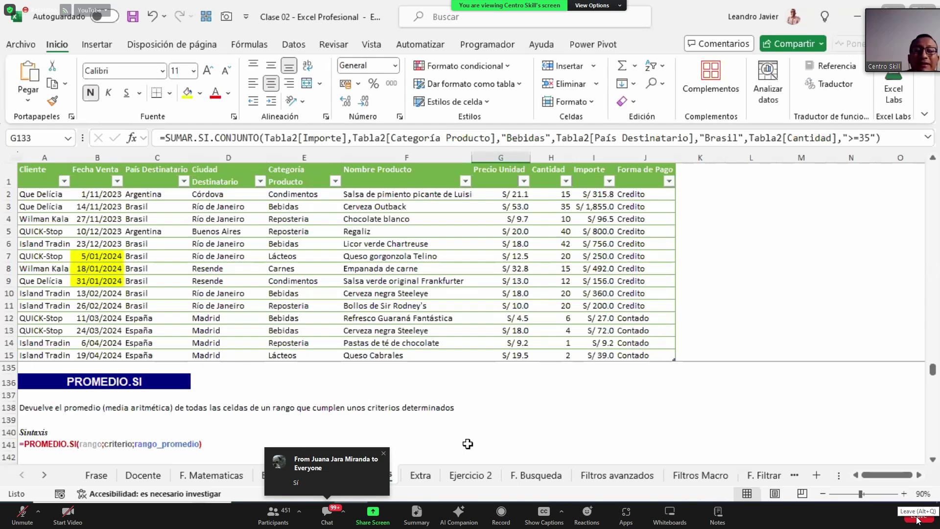
scroll(468, 443, down, 5)
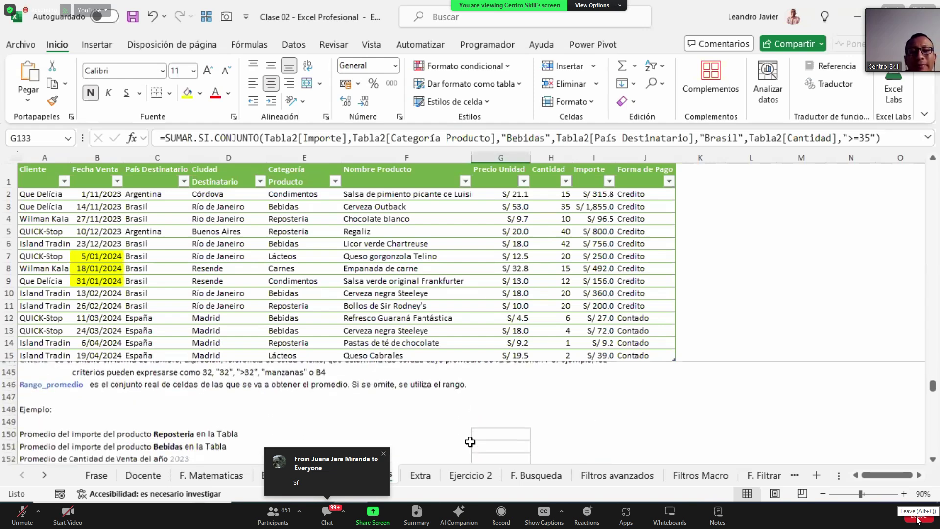
click(933, 158)
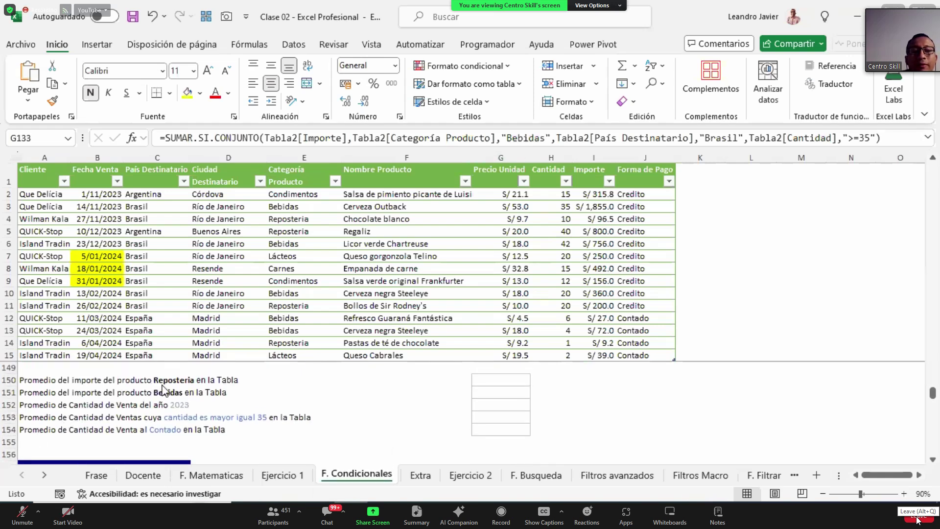
In G150, average Importe where Categoría Producto is "Reposteria", giving S/ 276.43.
click(517, 385)
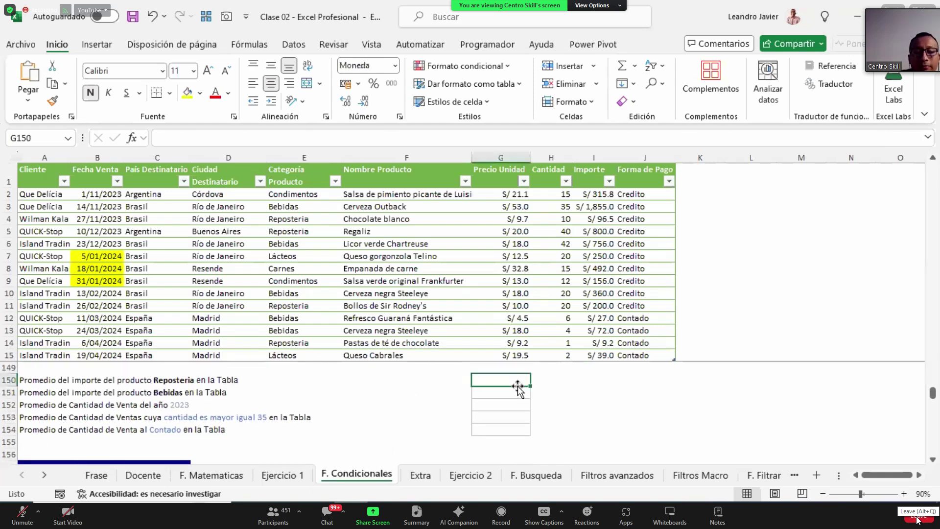
text(=prom)
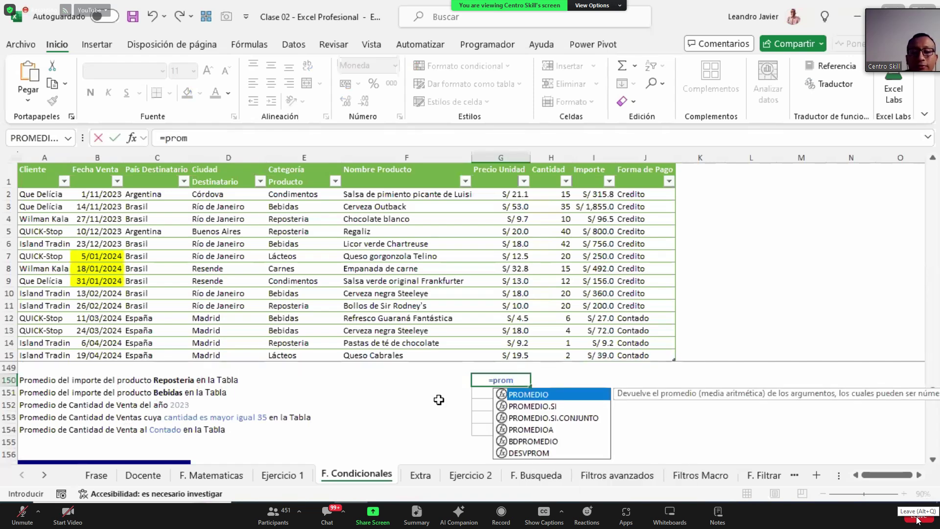
key(Down)
key(Tab)
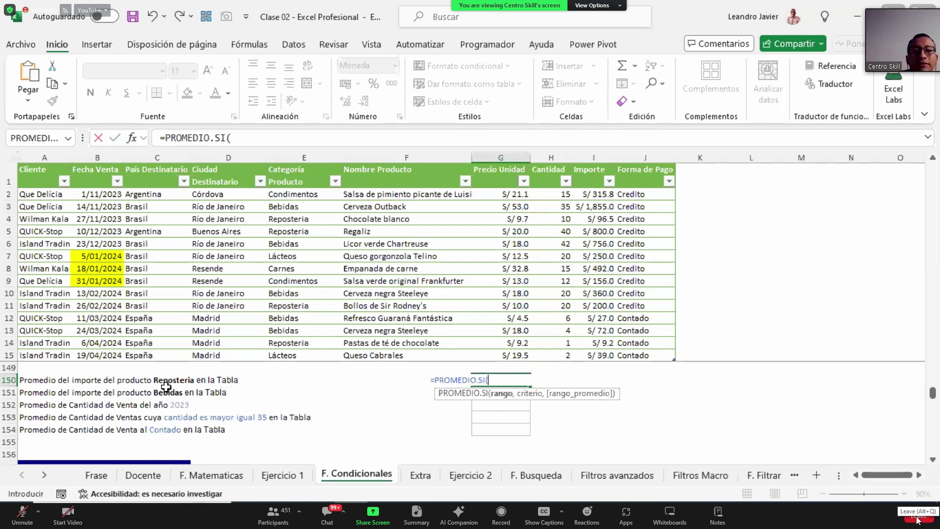
click(288, 168)
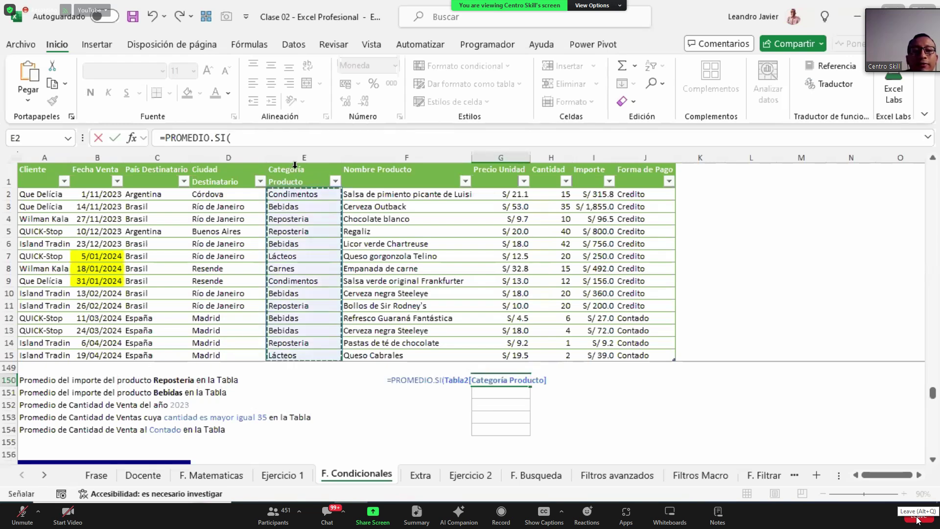
text(,)
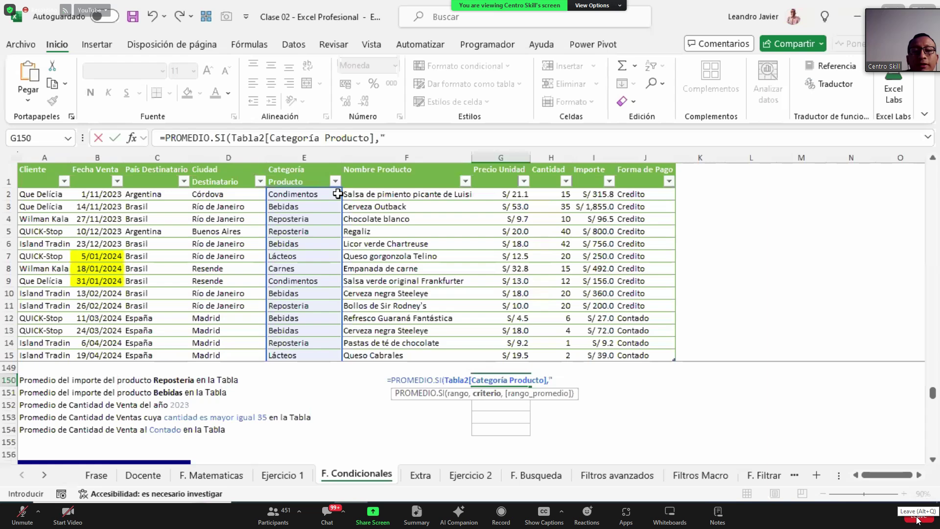
text("Reposteria",)
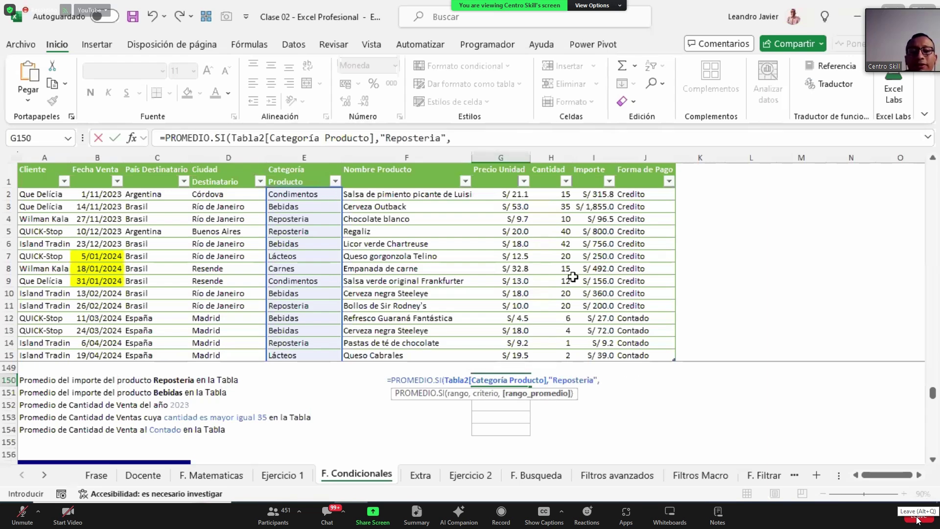
click(591, 162)
key(ctrl+Return)
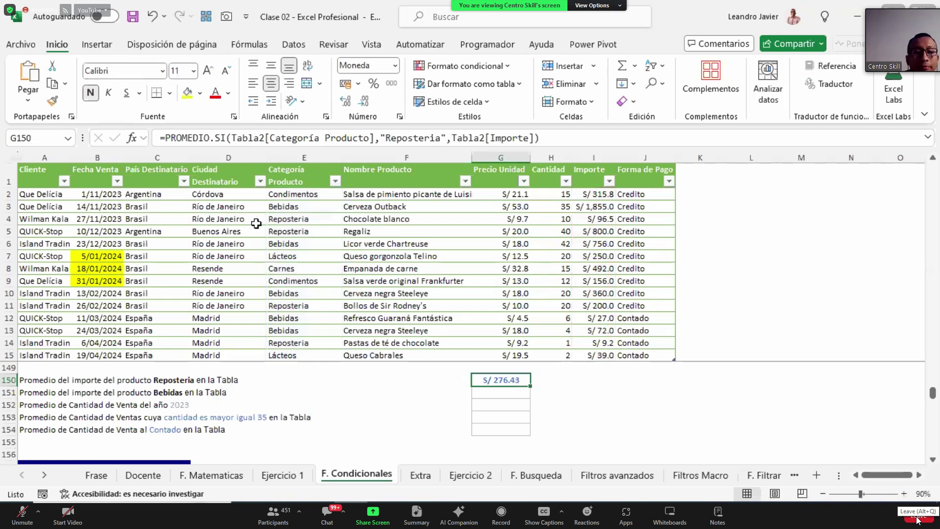
Check it by selecting the Reposteria Importe amounts in rows 4, 5, 11 and 14.
drag(593, 230, 598, 218)
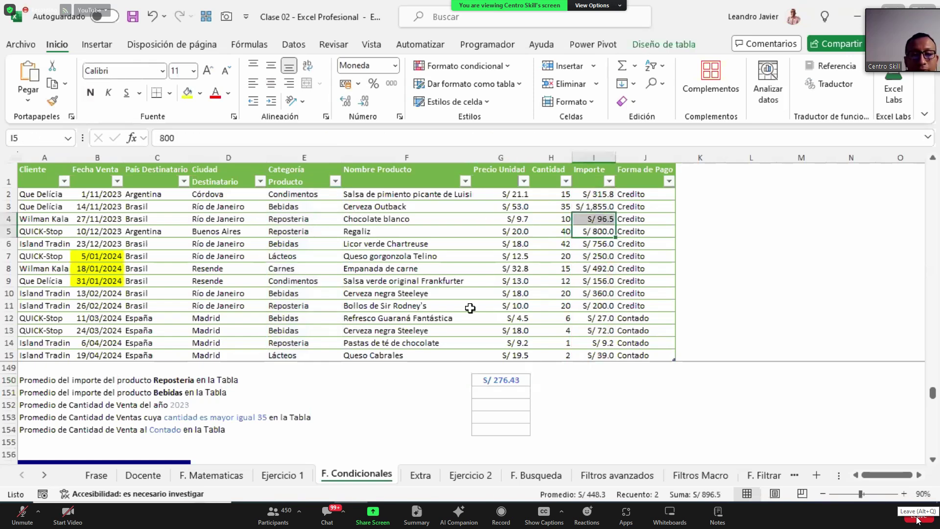
ctrl+click(597, 306)
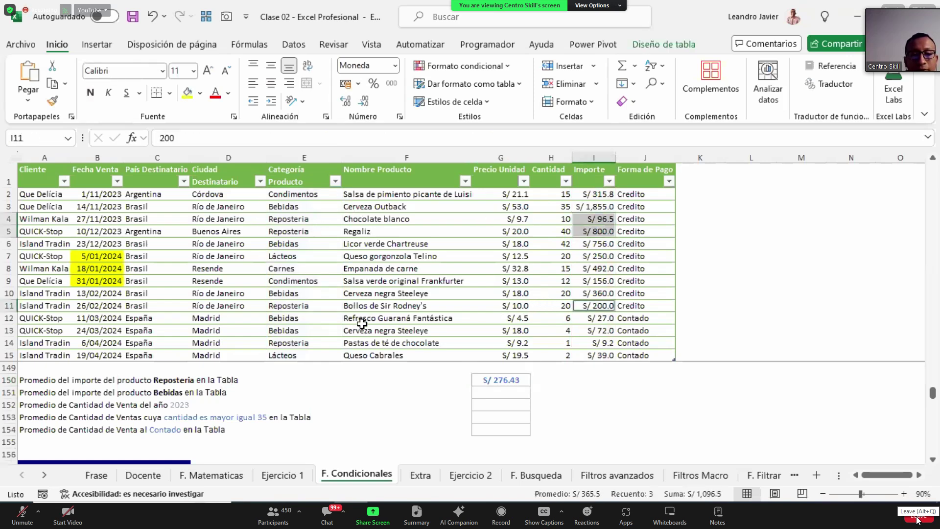
ctrl+click(612, 343)
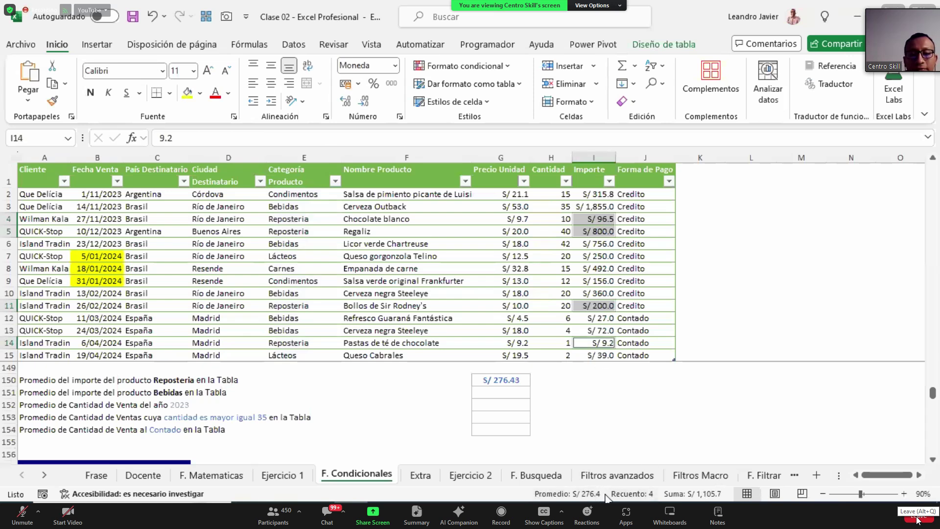
click(512, 383)
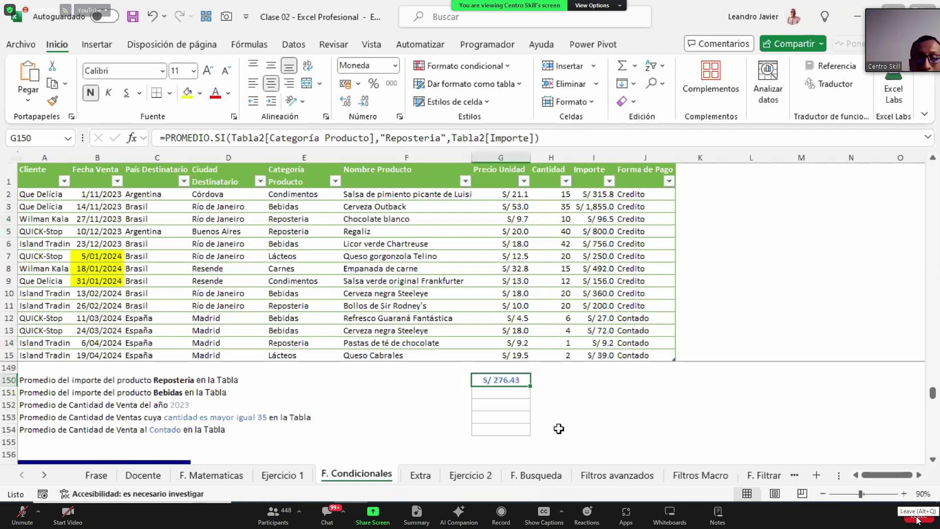
Begin a PROMEDIO.SI formula in G154, redoing a mistyped start.
key(Down)
key(Down)
key(Down)
key(Down)
text(=r)
key(BackSpace)
text(pro)
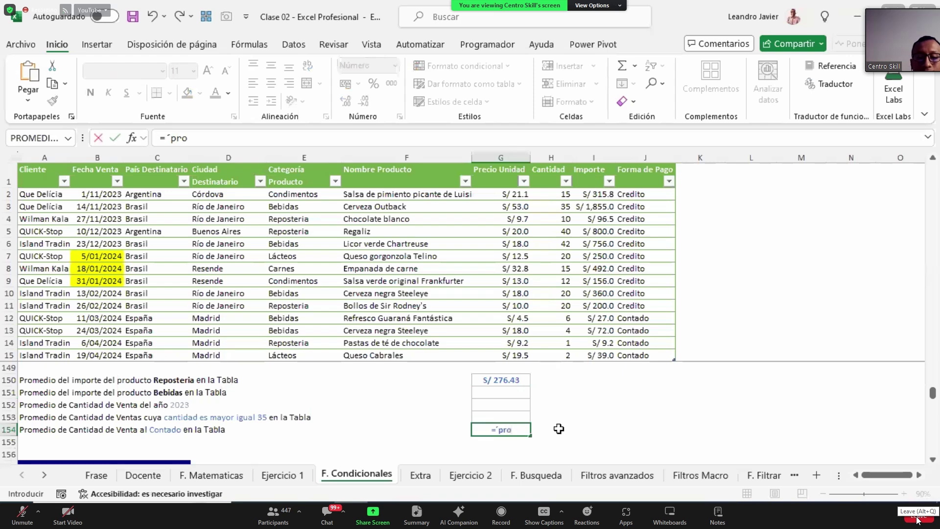
key(Escape)
text(=prom)
key(Down)
key(Tab)
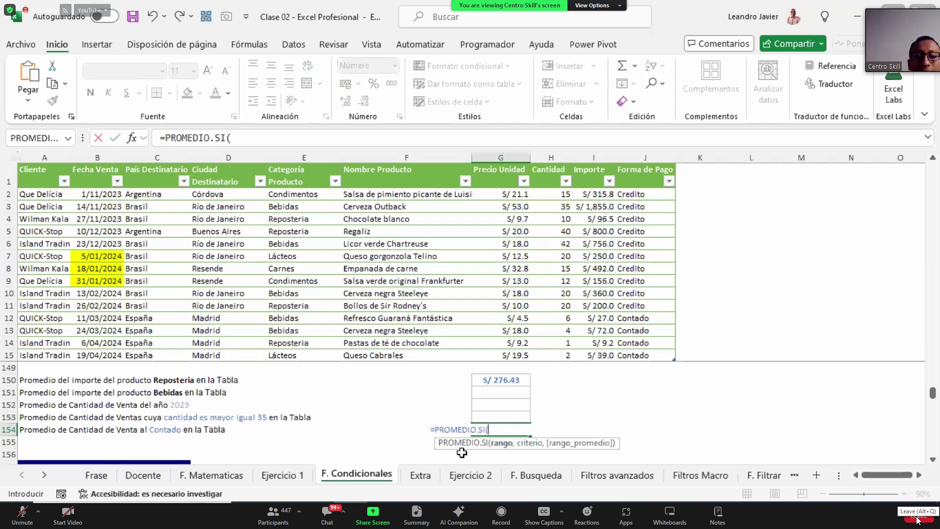
Average Cantidad where Forma de Pago is "Contado", returning 3.25 in G154.
click(644, 166)
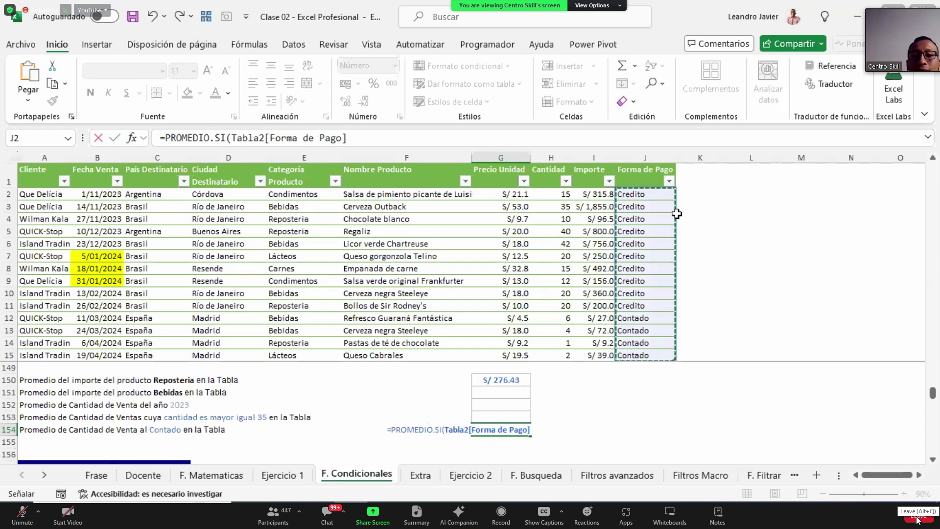
text(,")
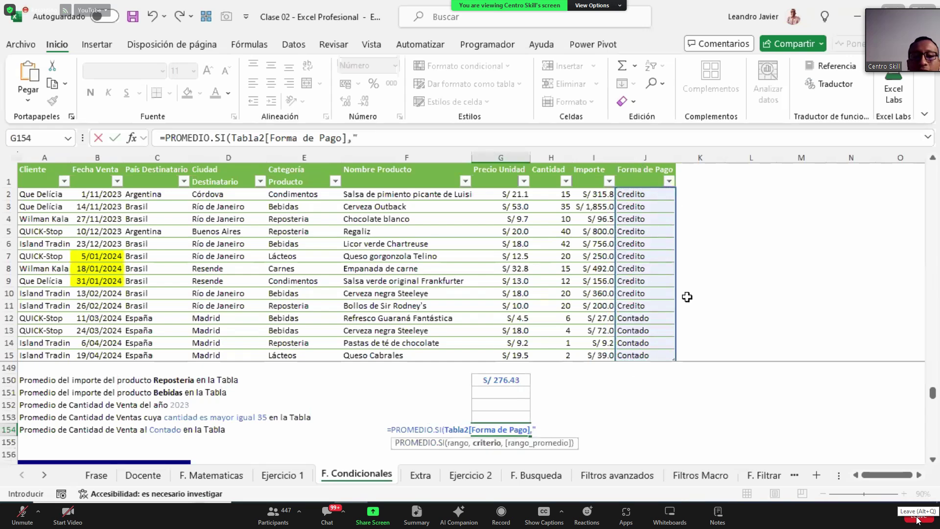
text(c)
key(BackSpace)
text(Contado",)
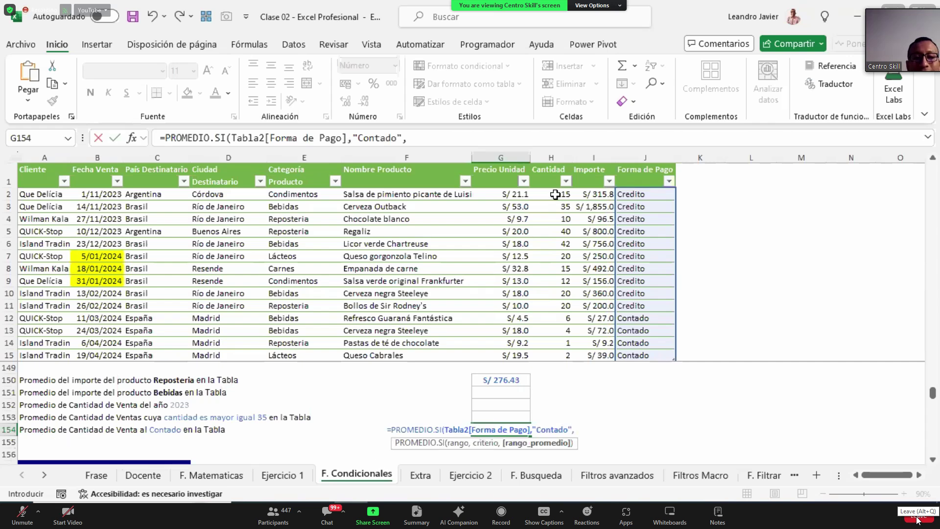
click(546, 167)
text())
key(ctrl+Return)
key(F2)
key(ctrl+Return)
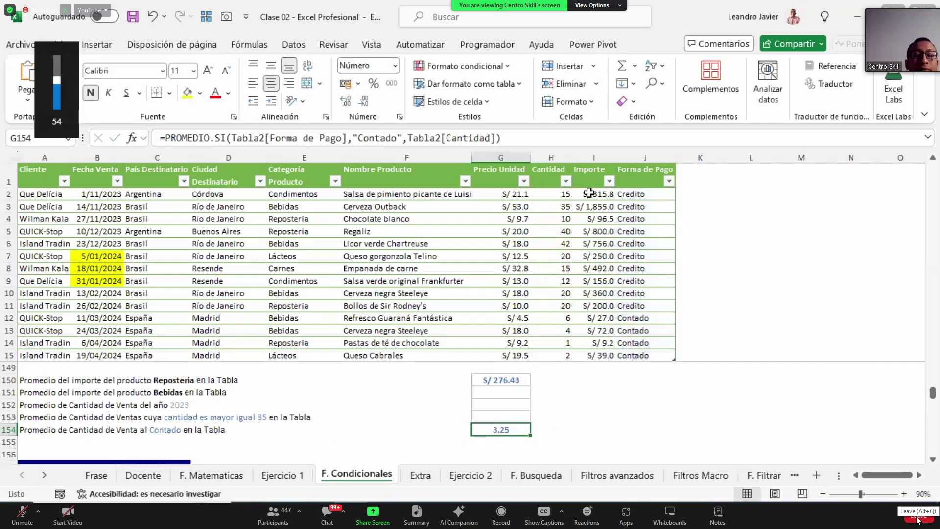
click(553, 380)
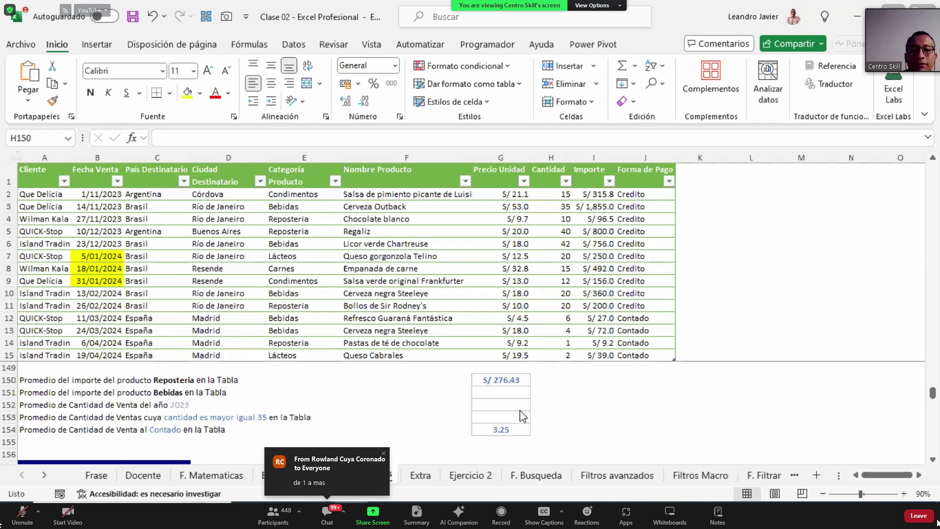
click(504, 429)
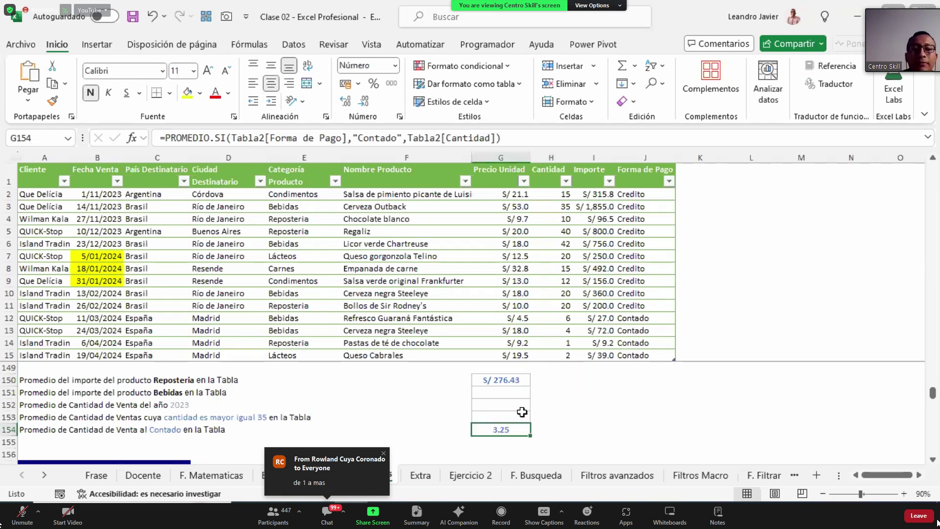
In H150, enter PROMEDIO.SI.CONJUNTO averaging Importe for Categoría Producto "Reposteria".
click(545, 381)
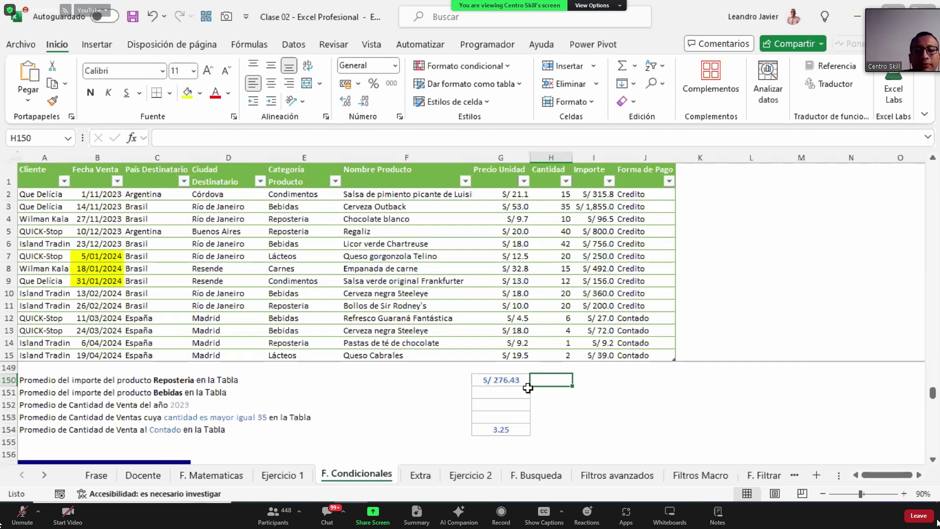
text(=prom)
key(Down)
key(Down)
key(Tab)
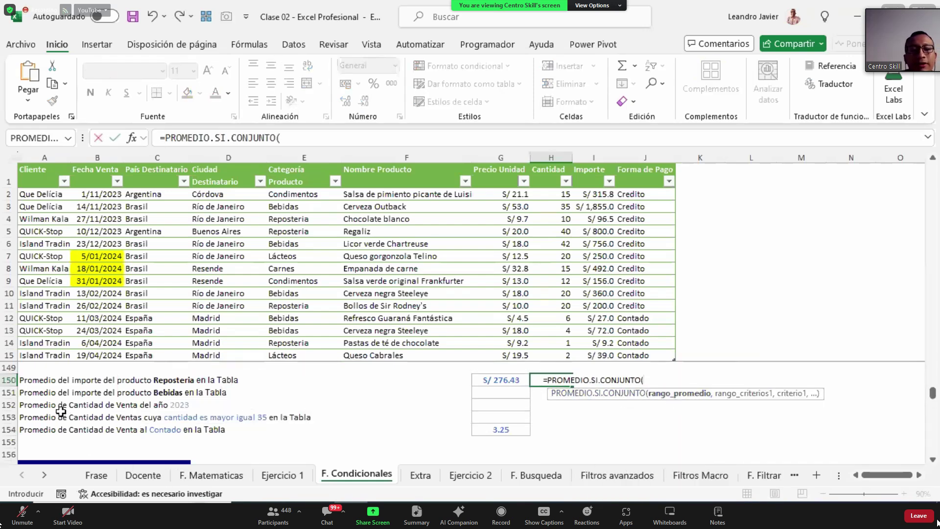
click(596, 161)
text(,)
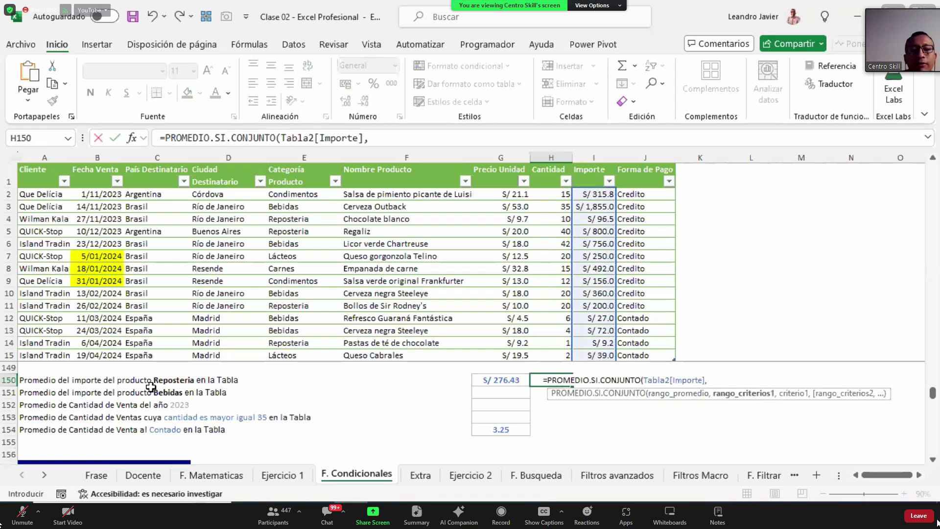
click(298, 168)
text(,)
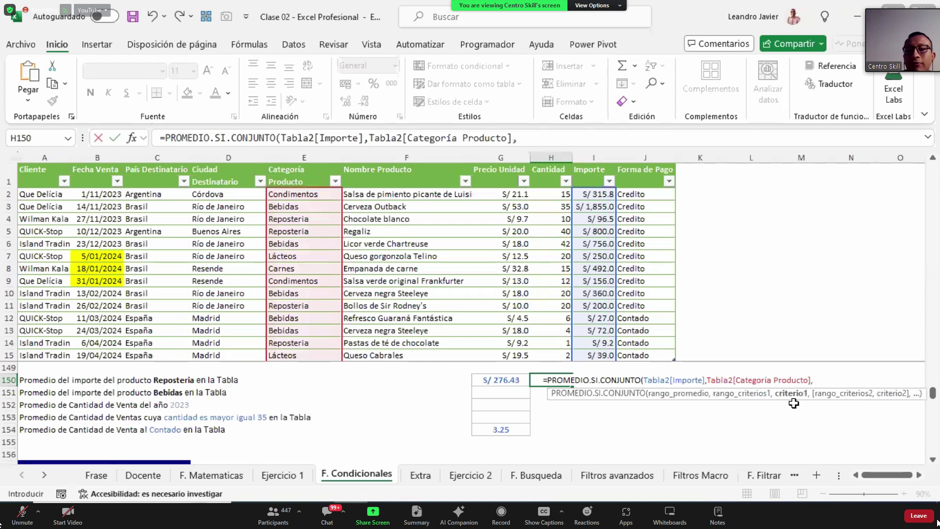
text("Rep)
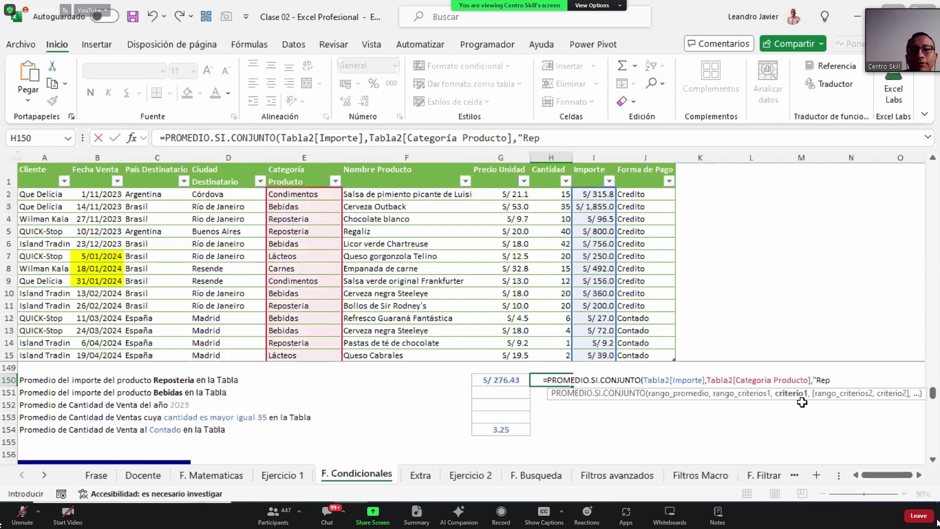
text(osteria)
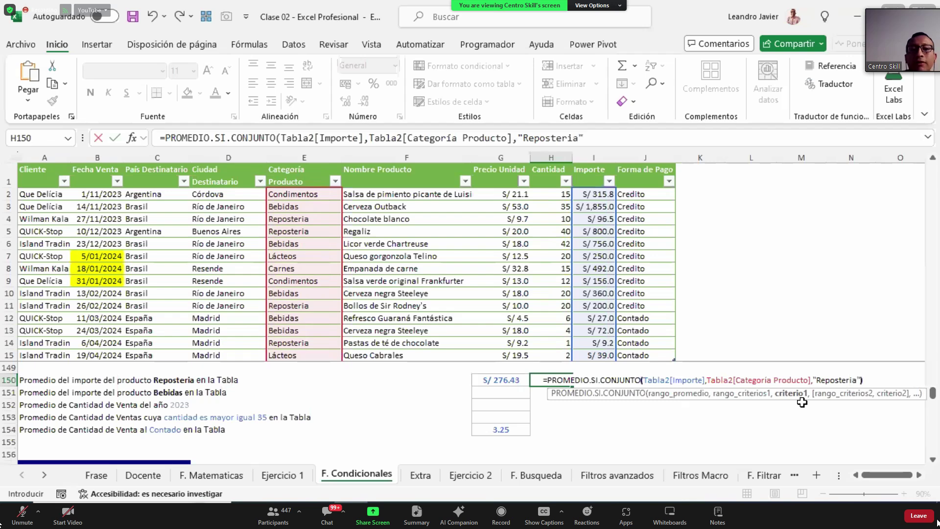
text("))
key(ctrl+Return)
Widen column H to show 276.425 and compare it with G150's formula.
drag(572, 157, 577, 158)
click(495, 383)
click(548, 381)
Scroll to G184 and start a PROMEDIO.SI.CONJUNTO averaging the Importe column.
scroll(548, 402, down, 2)
scroll(547, 402, down, 7)
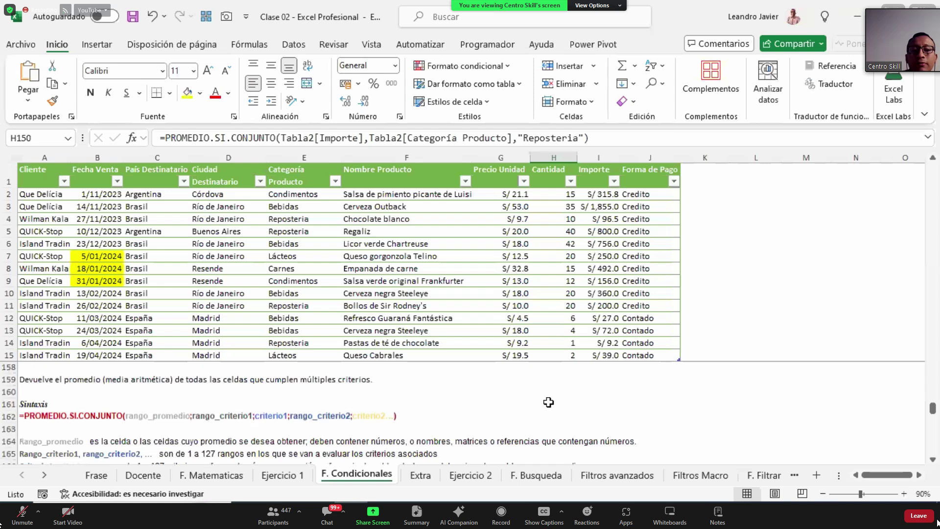
scroll(548, 402, down, 3)
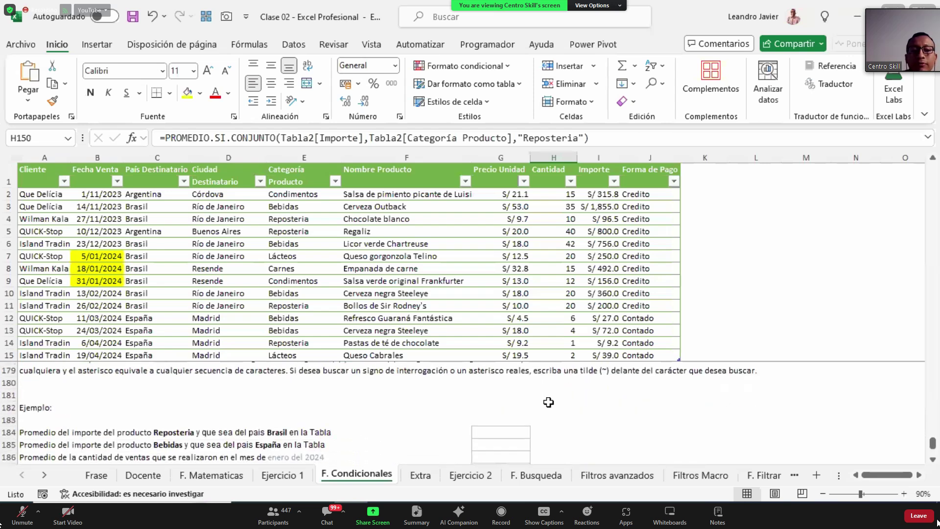
click(934, 158)
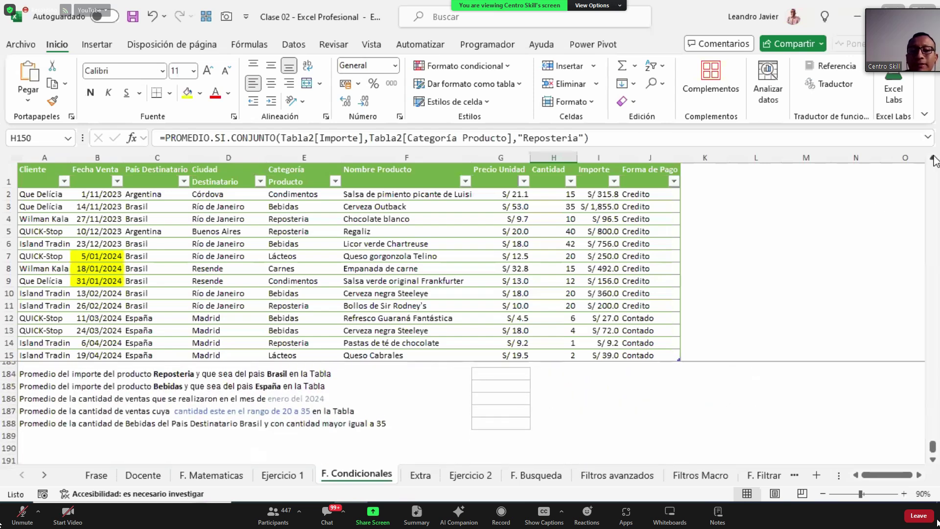
click(515, 381)
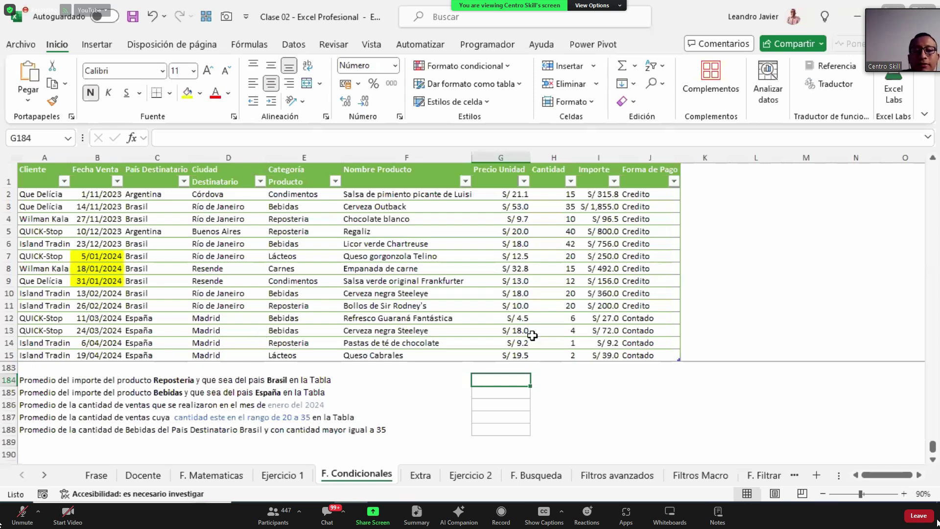
text(=prome)
key(Down)
key(Down)
key(Tab)
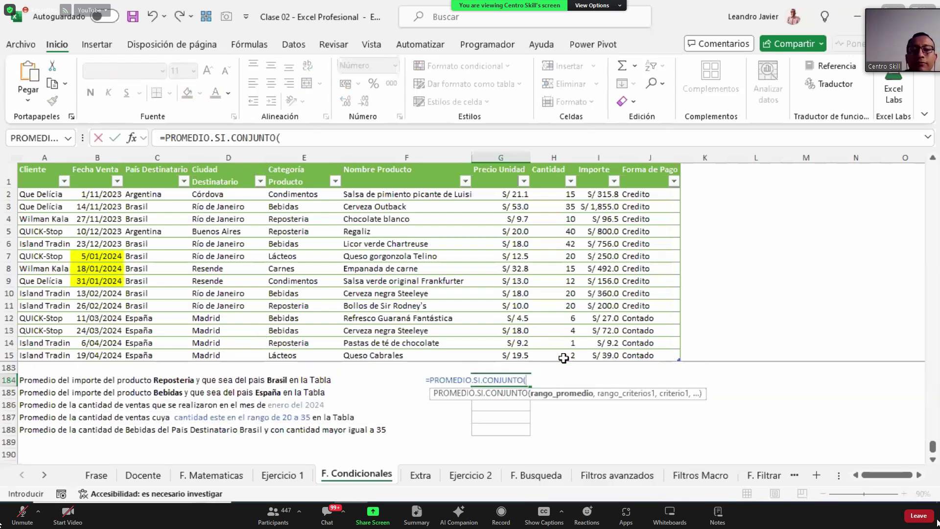
click(602, 165)
text(,)
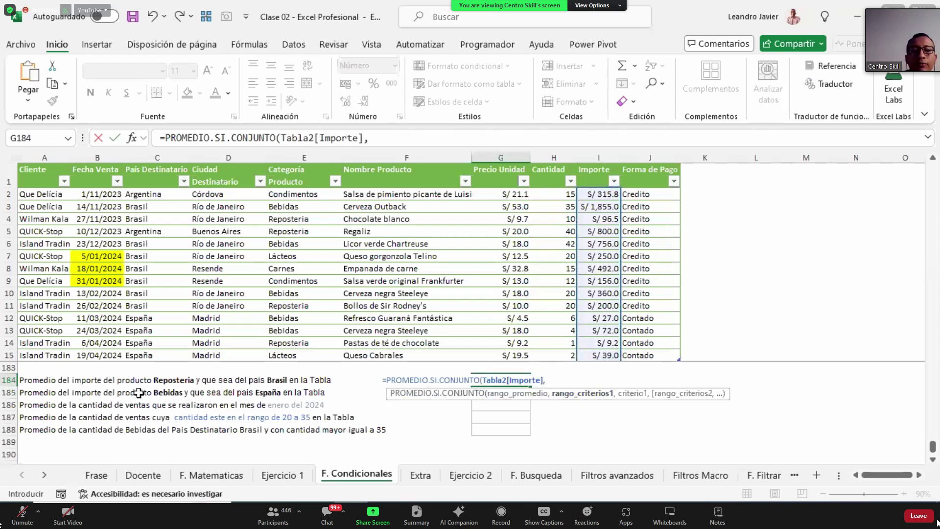
Add criteria Categoría Producto "Reposteria" and País Destinatario "Brasil", giving 148.3.
click(301, 164)
text(,"Reposteria",)
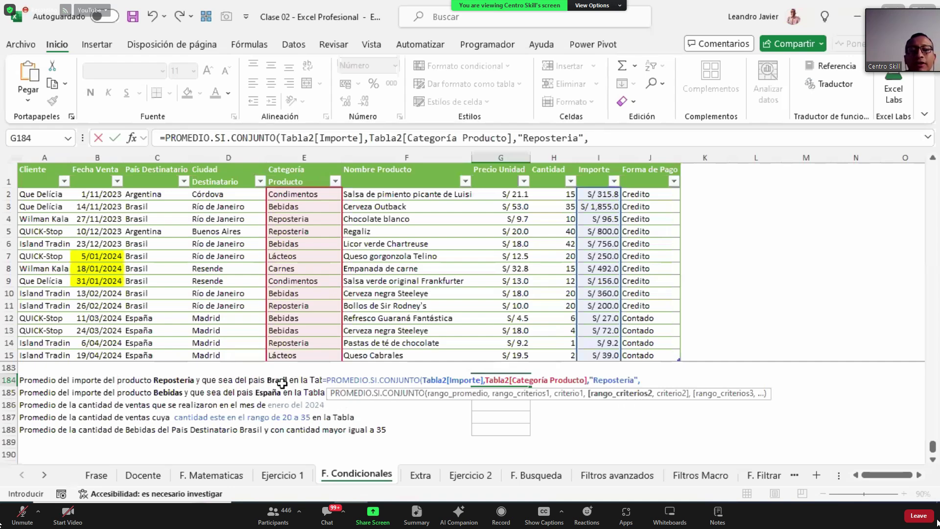
click(157, 165)
text(,")
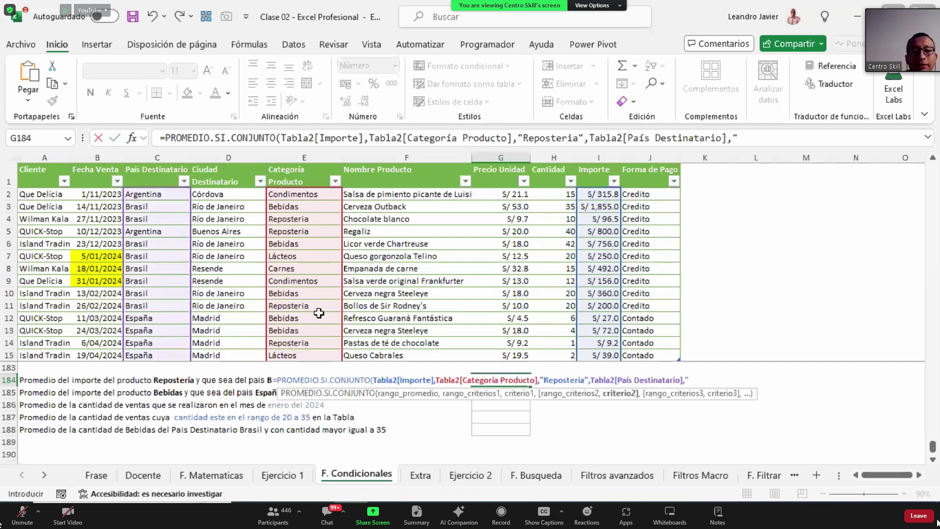
text(Brasil"))
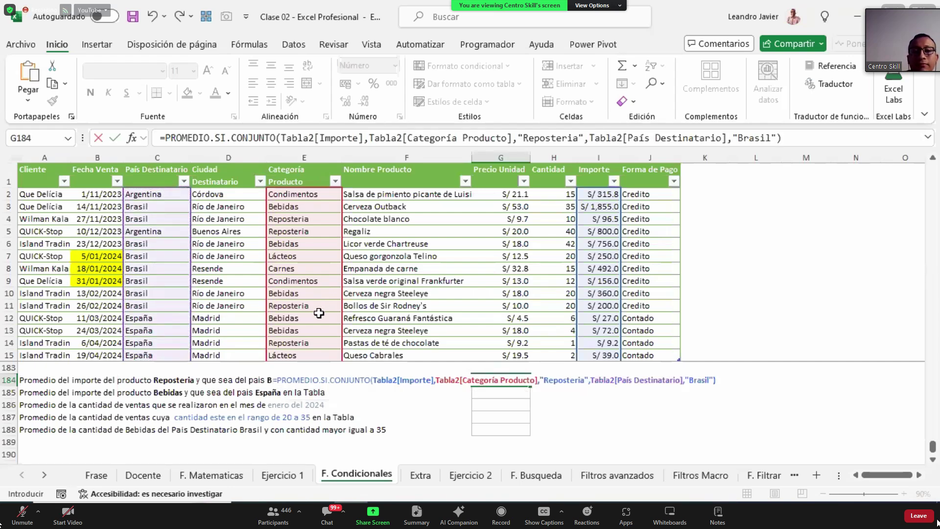
key(Return)
key(Up)
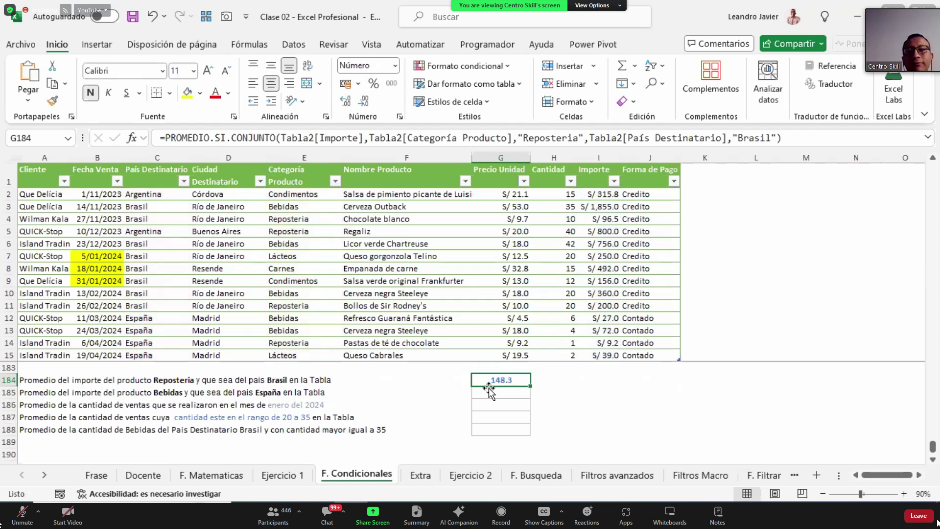
Scroll back to the top at K1 and save the workbook.
drag(510, 392, 519, 430)
drag(933, 446, 936, 163)
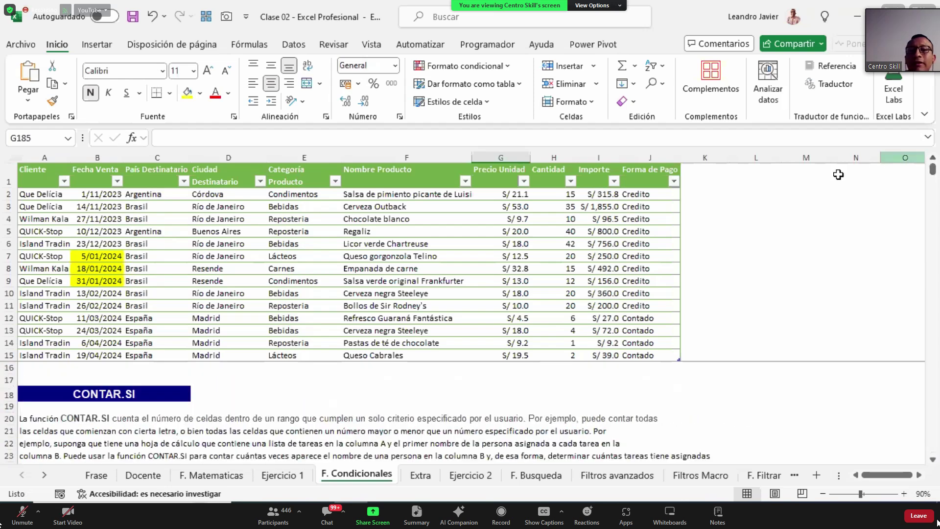
click(706, 176)
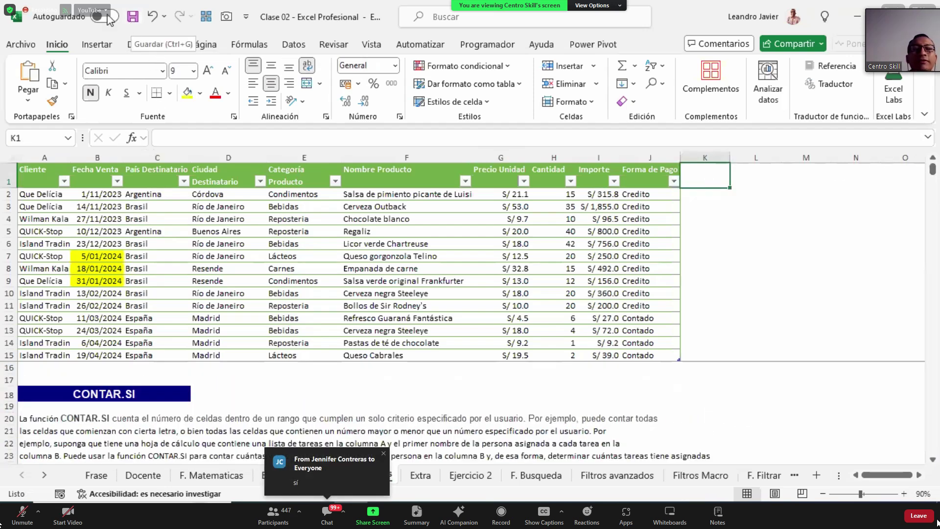
click(131, 22)
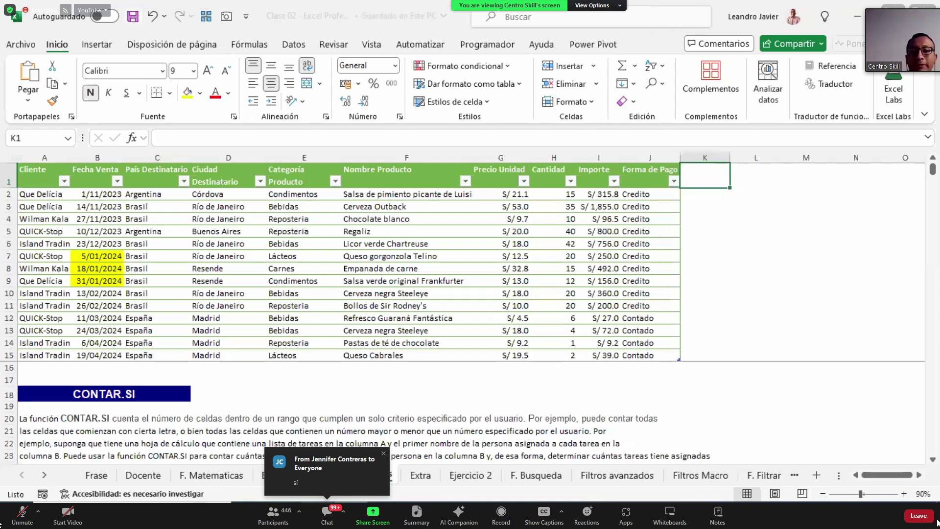
key(alt+Tab)
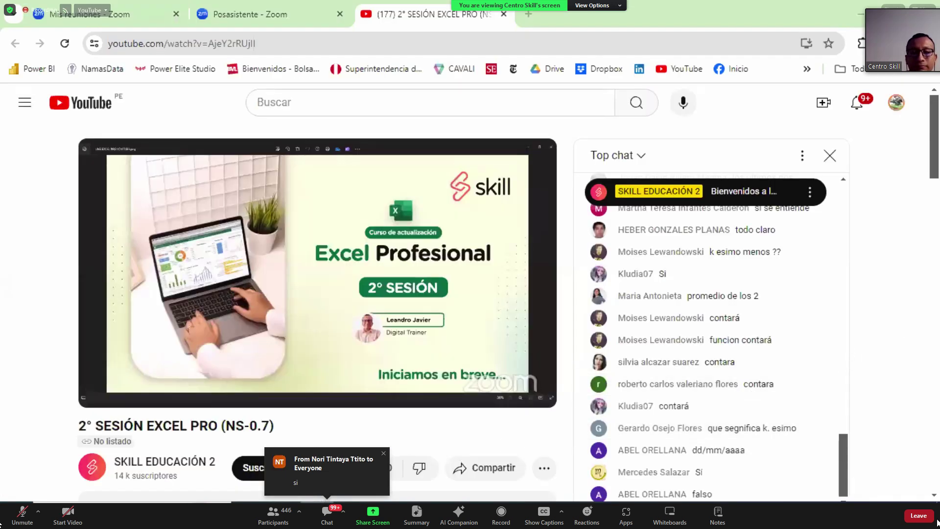
Switch from the YouTube stream back to the Excel workbook.
key(alt+Tab)
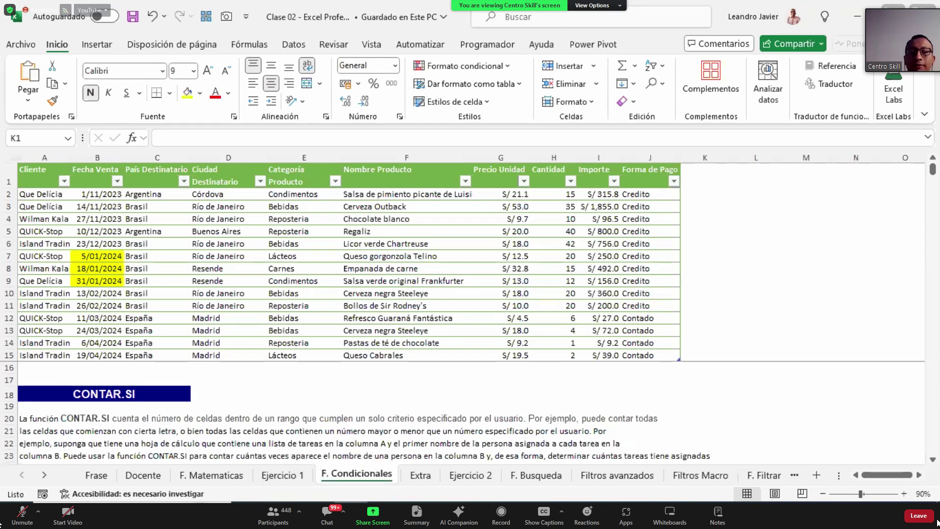
Look through the Extra and Ejercicio 2 sheets, then go to F. Busqueda.
click(427, 481)
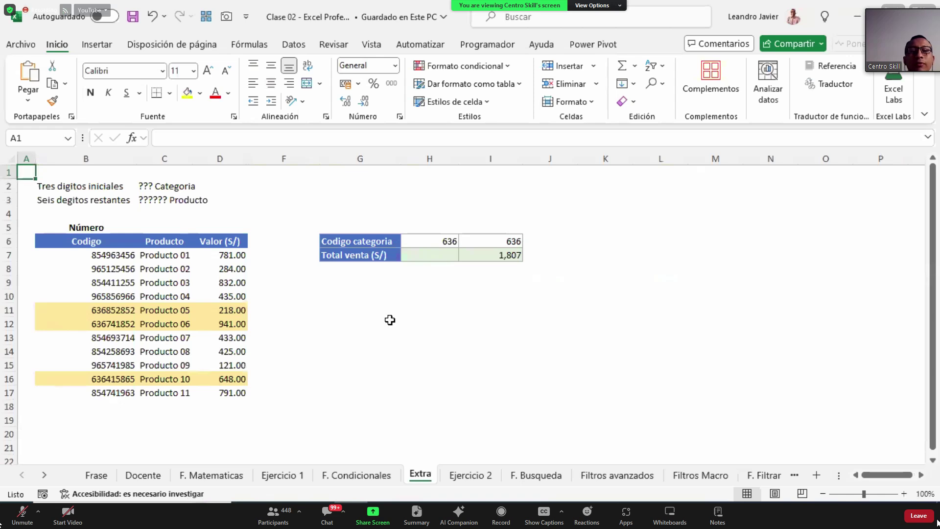
click(490, 483)
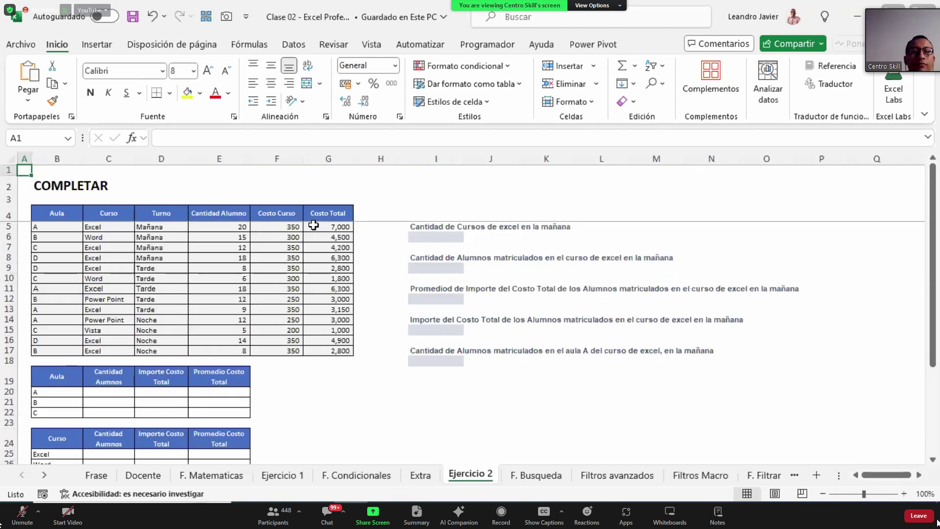
scroll(196, 280, down, 6)
scroll(196, 280, up, 6)
click(511, 470)
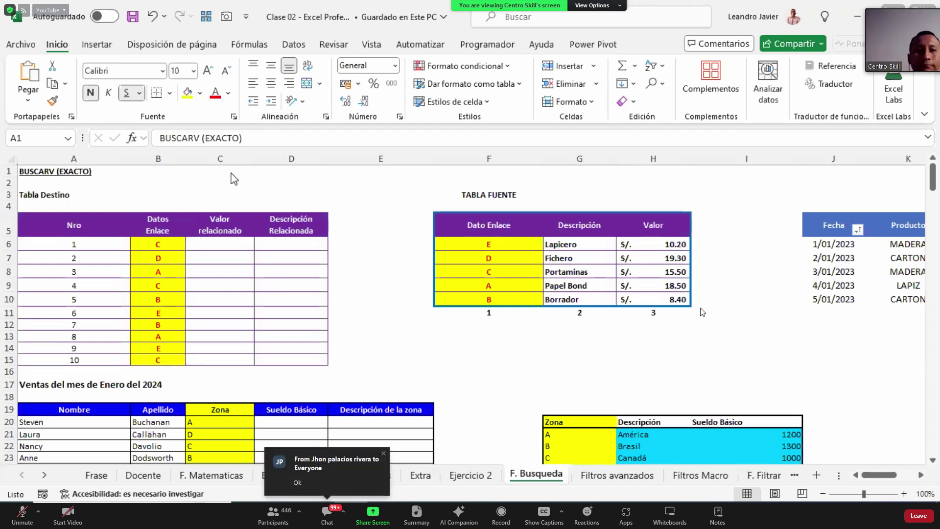
key(Escape)
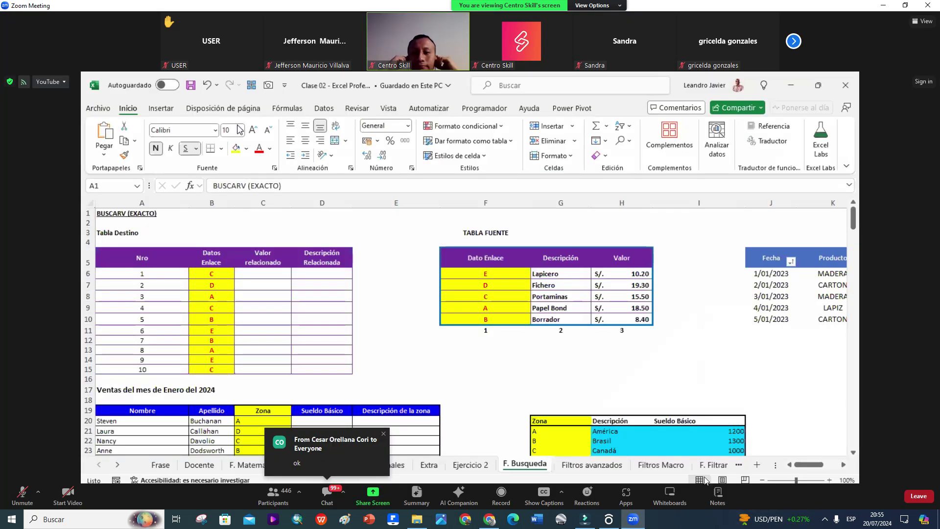
double_click(663, 298)
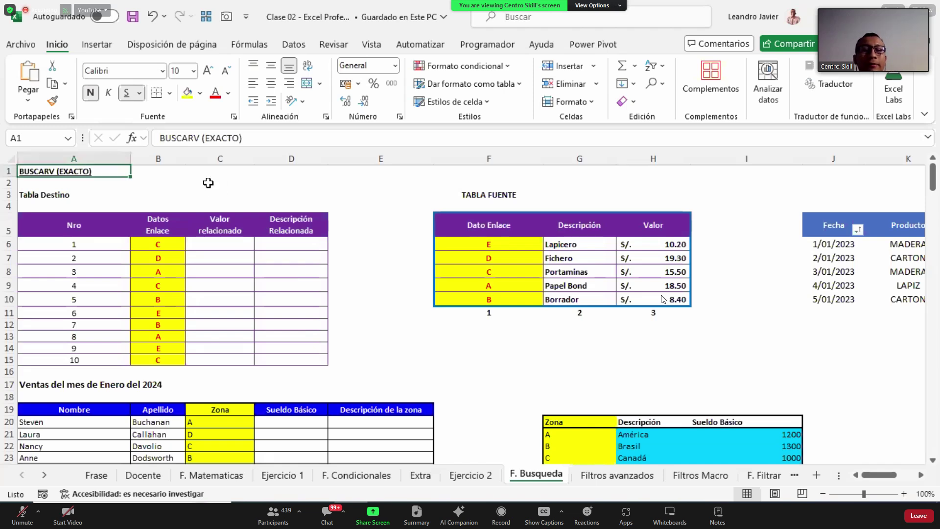
Begin a =bu formula in B2 with BUSCARV highlighted, then bring up Windows search.
click(176, 184)
key(F2)
text(=bu)
key(Down)
key(Down)
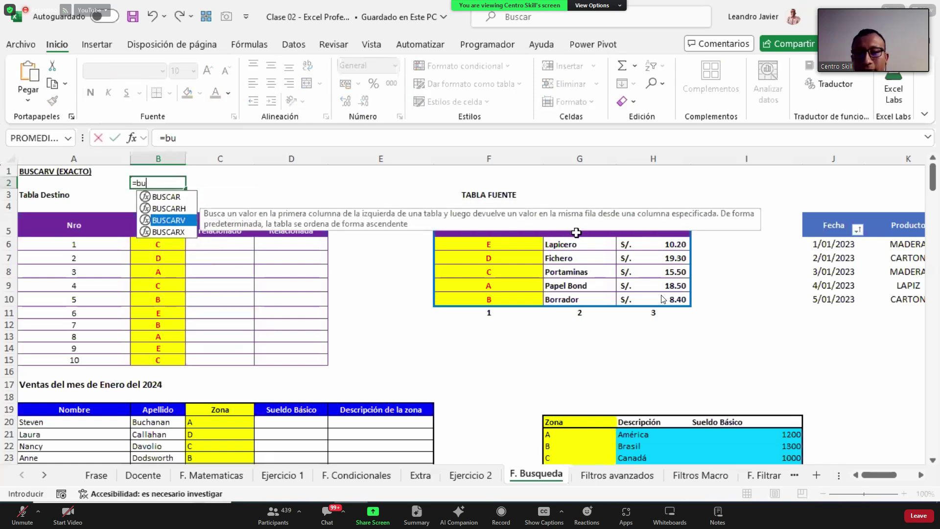
click(20, 502)
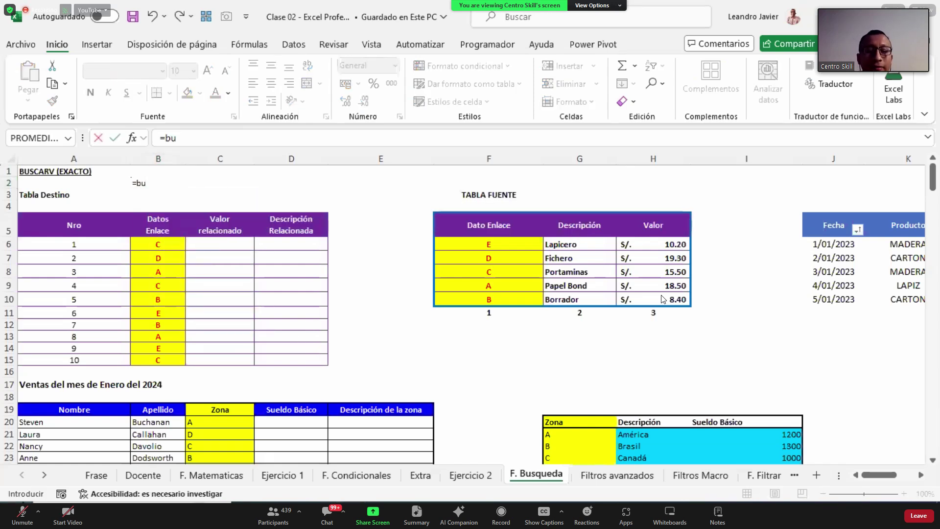
Find Paint, paste the screen capture, and select the BUSCARV description area.
text(pai)
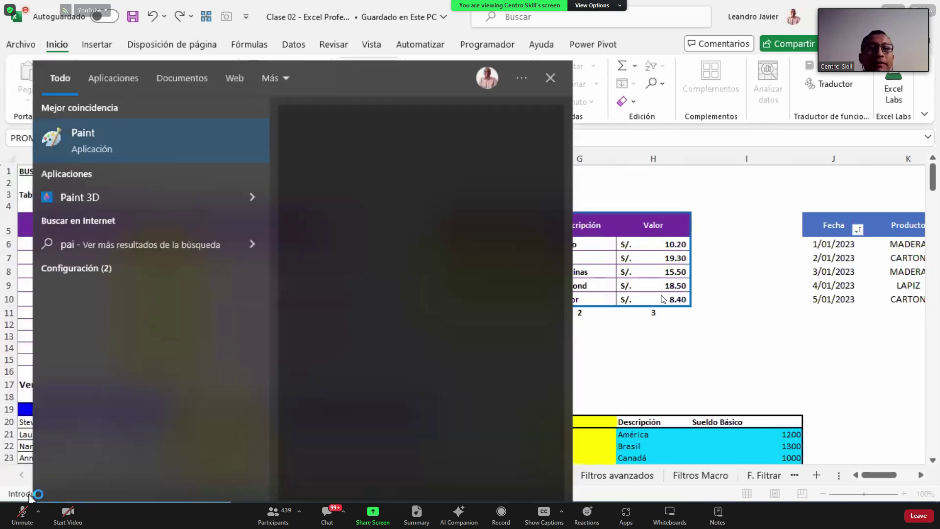
key(Escape)
key(ctrl+v)
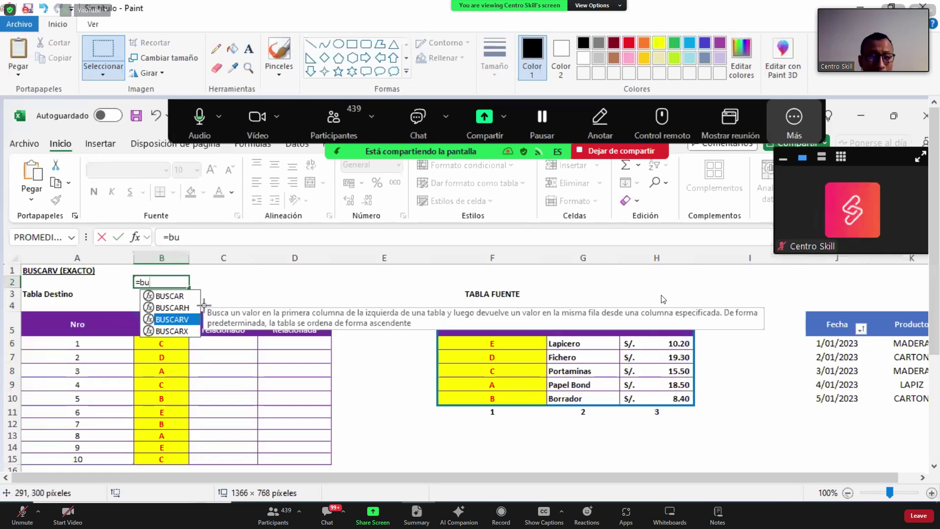
click(216, 48)
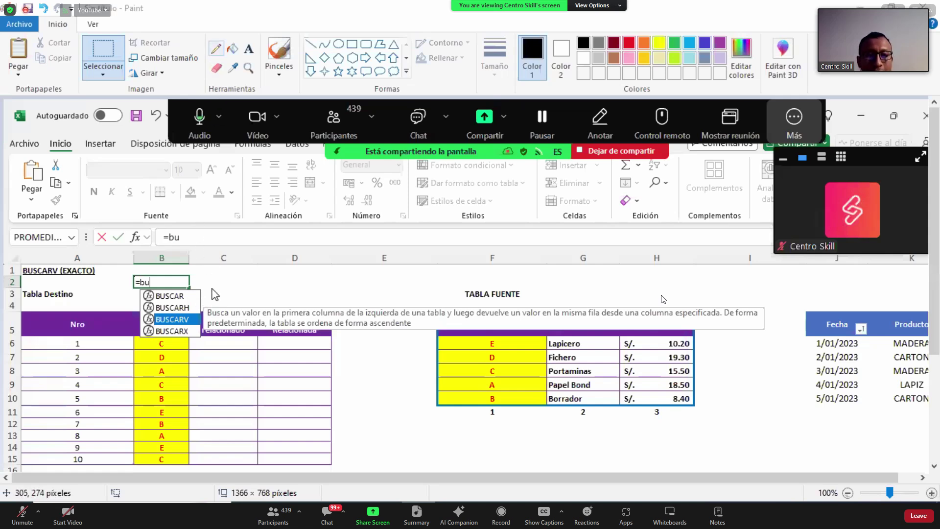
mouse_move(203, 309)
mouse_down()
mouse_move(529, 329)
mouse_move(765, 330)
mouse_up()
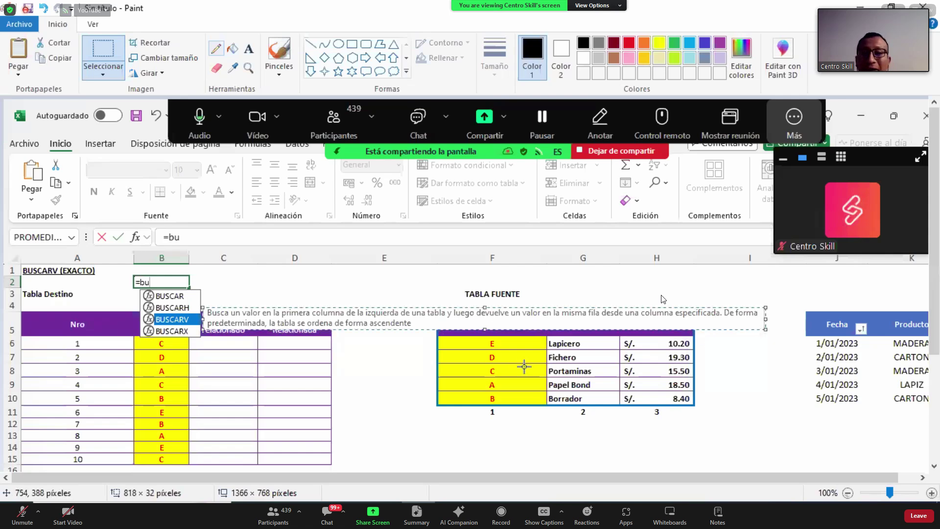
Cancel the =bu entry in B2, paste the description picture into the sheet, and close Paint unsaved.
key(alt+Tab)
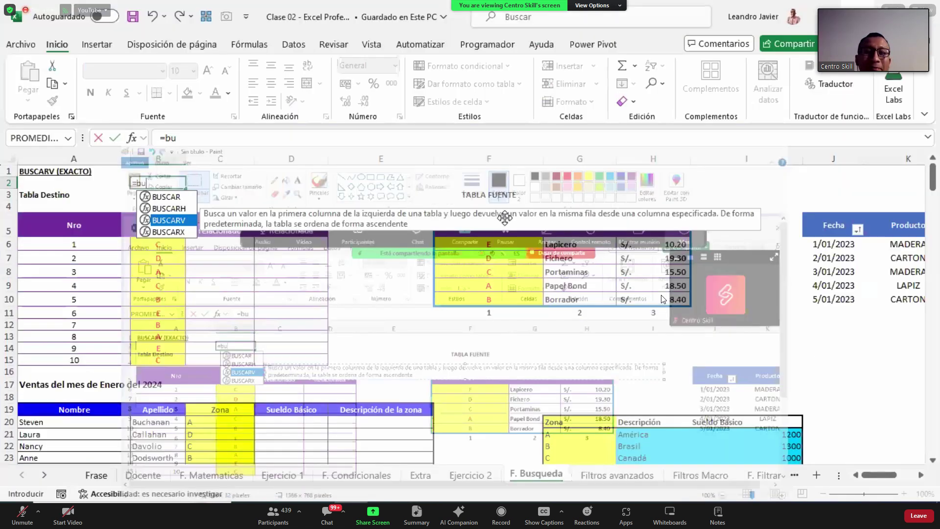
key(Escape)
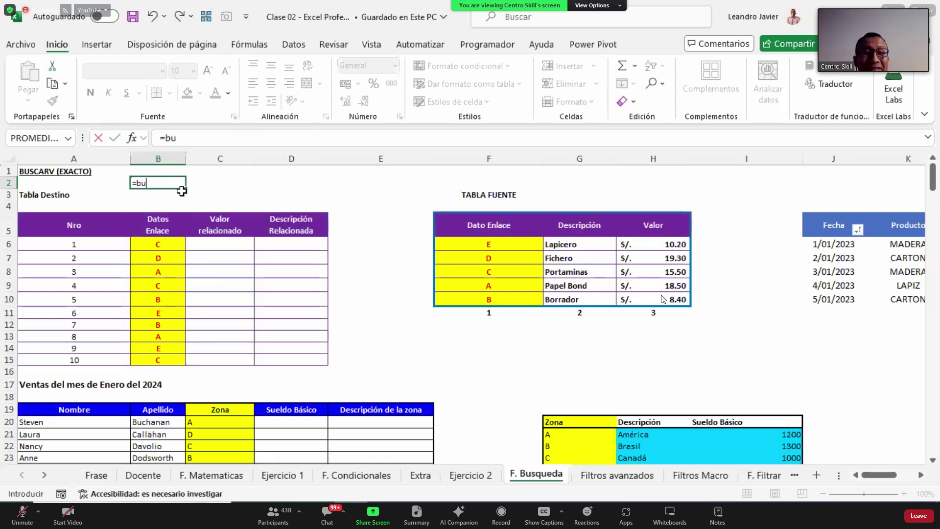
key(Escape)
key(ctrl+Home)
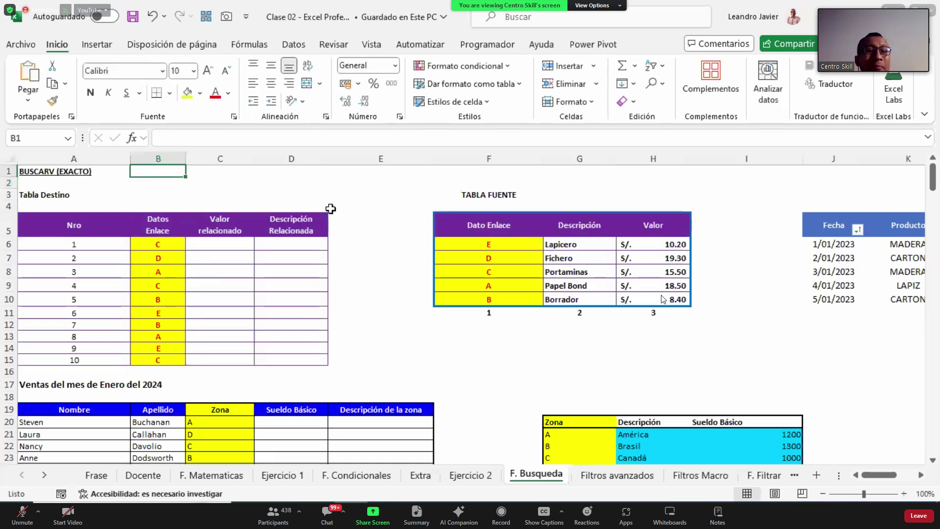
key(ctrl+v)
drag(423, 174, 520, 180)
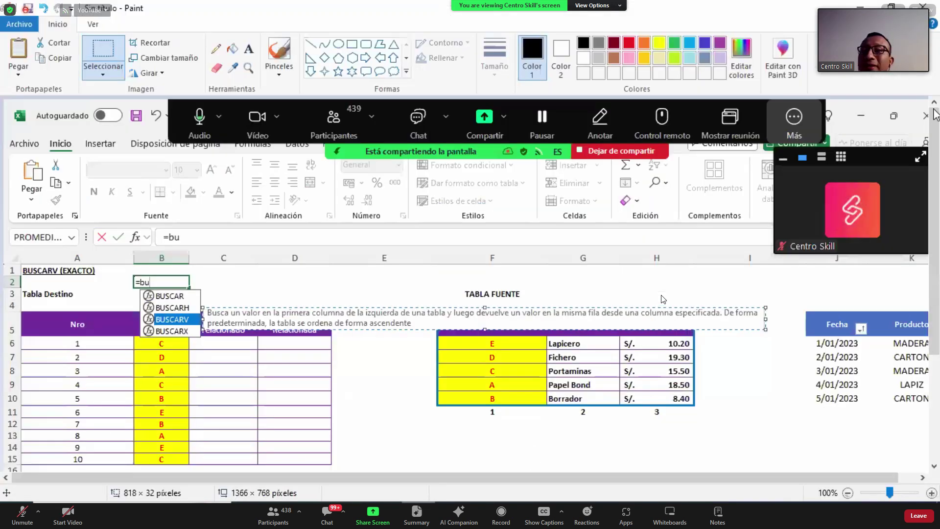
click(922, 7)
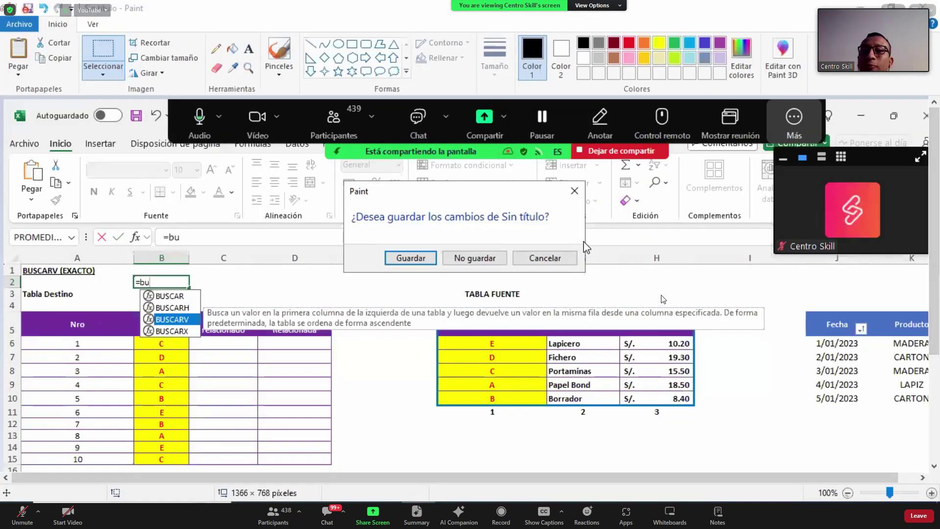
click(488, 263)
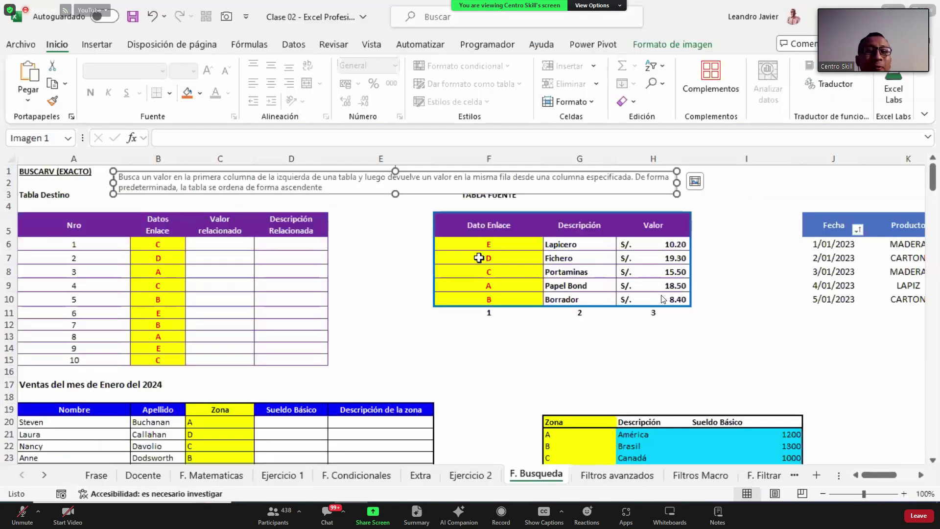
Shift the description picture slightly up-left, then select Tabla Destino and cell C6.
drag(481, 184, 473, 180)
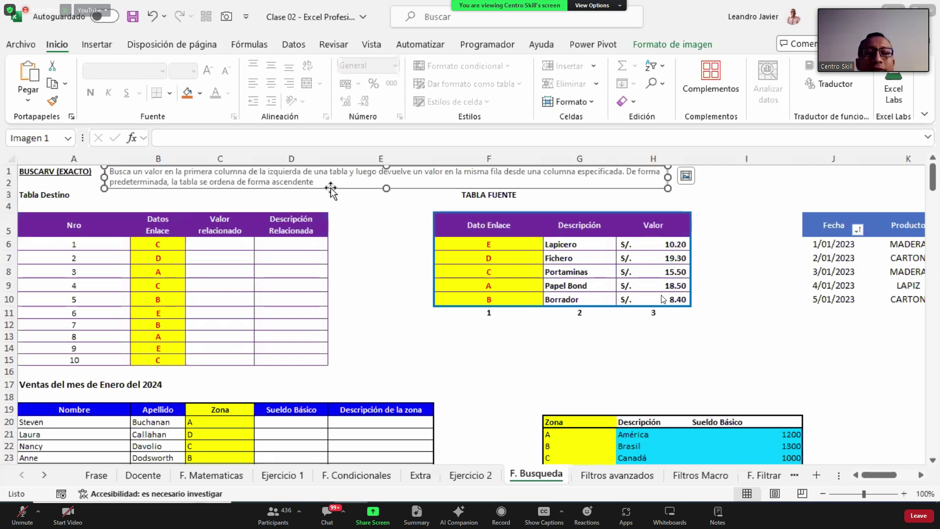
click(172, 225)
drag(172, 225, 321, 356)
click(217, 247)
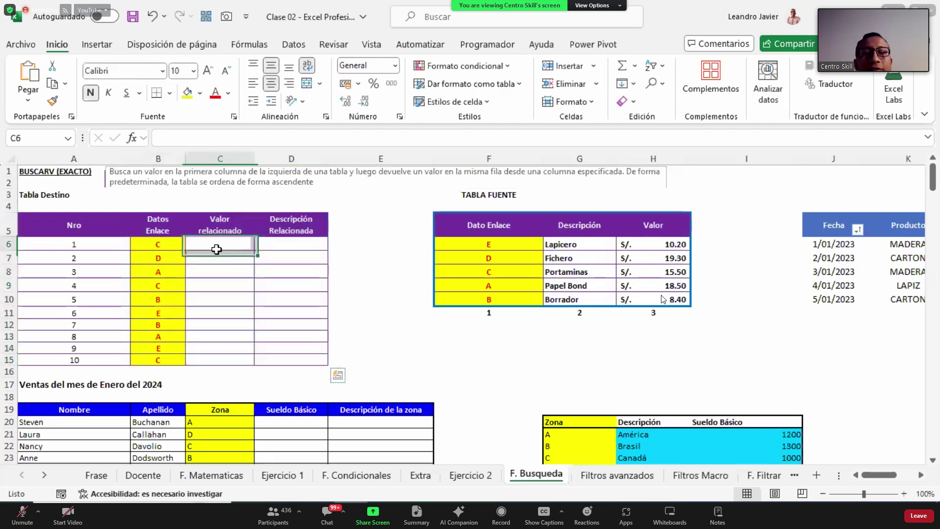
click(163, 249)
drag(490, 225, 663, 299)
drag(499, 273, 646, 273)
click(574, 271)
click(302, 255)
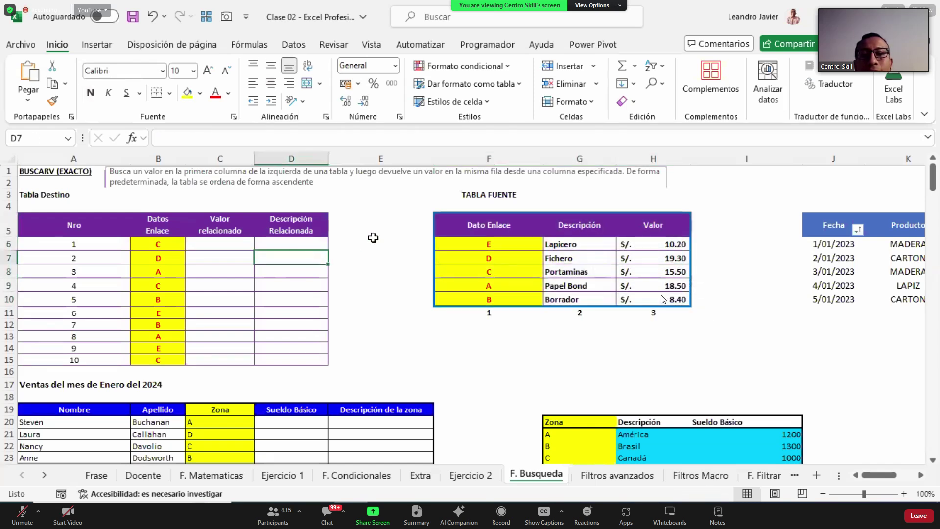
click(669, 273)
click(230, 244)
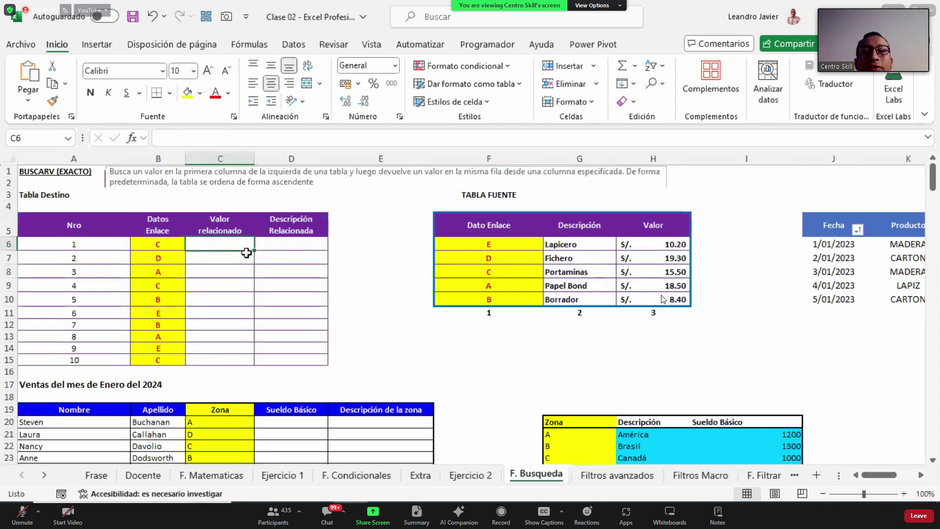
click(175, 183)
click(226, 244)
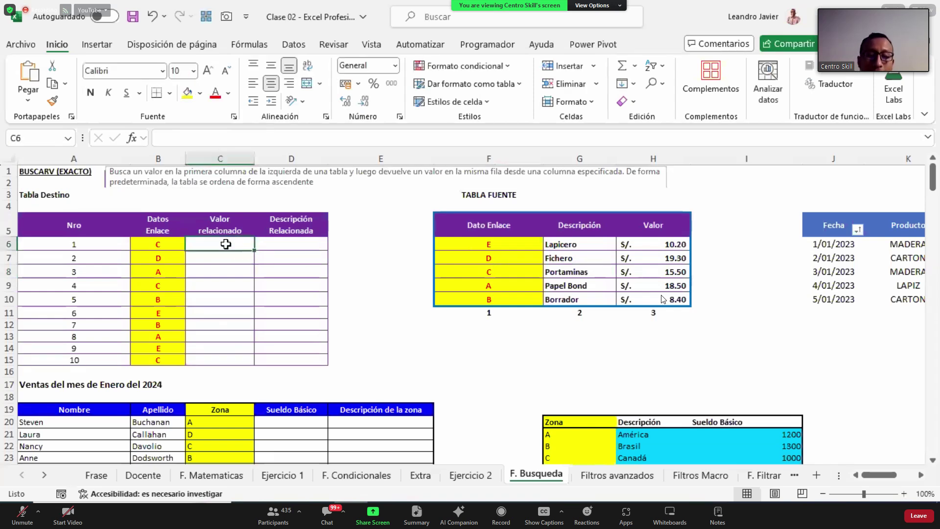
text(=bu)
key(Down)
key(Down)
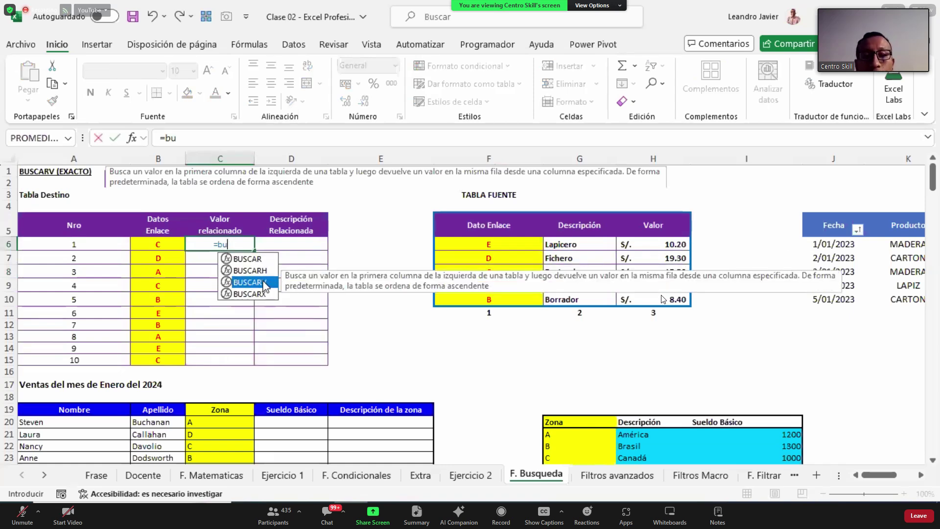
key(Escape)
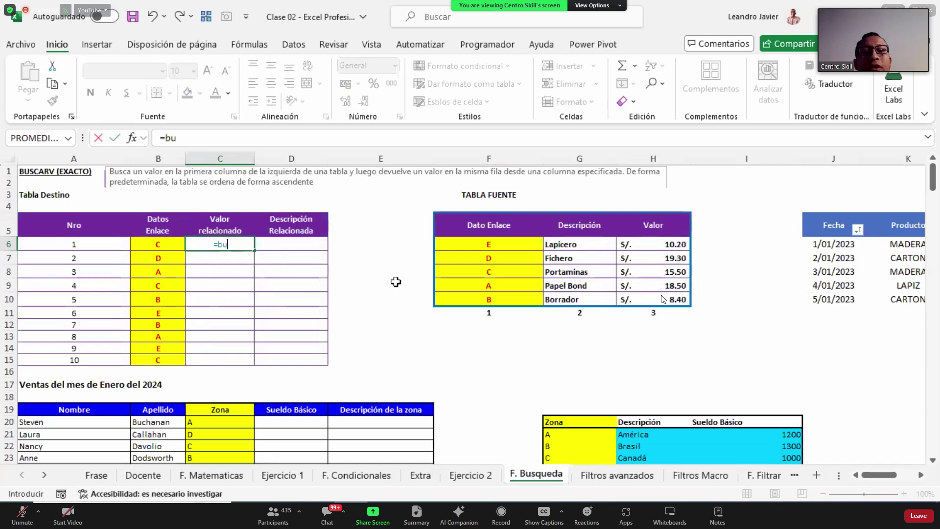
key(Escape)
drag(504, 221, 505, 296)
click(224, 245)
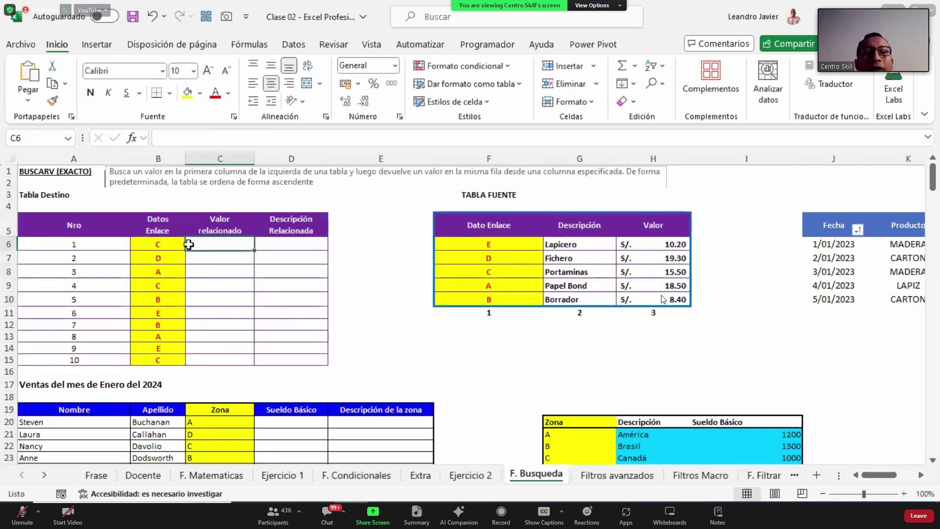
click(165, 245)
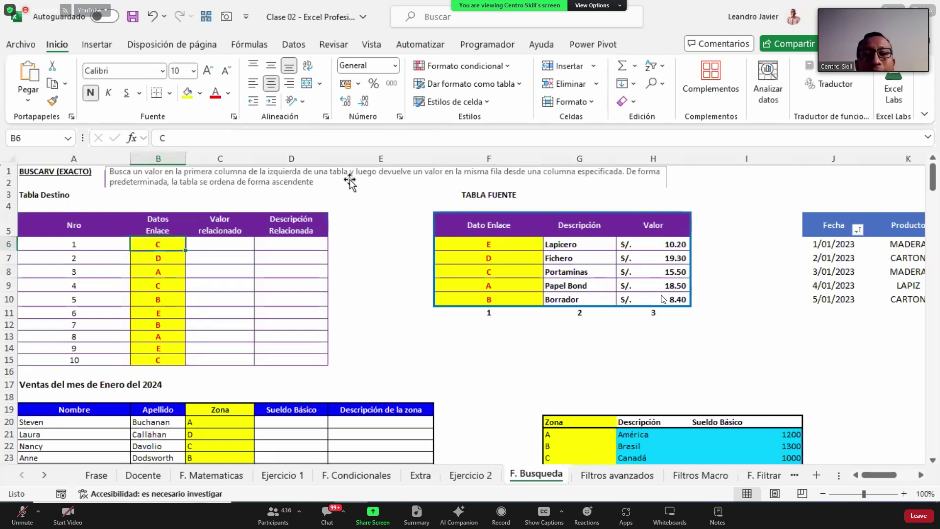
drag(458, 222, 679, 303)
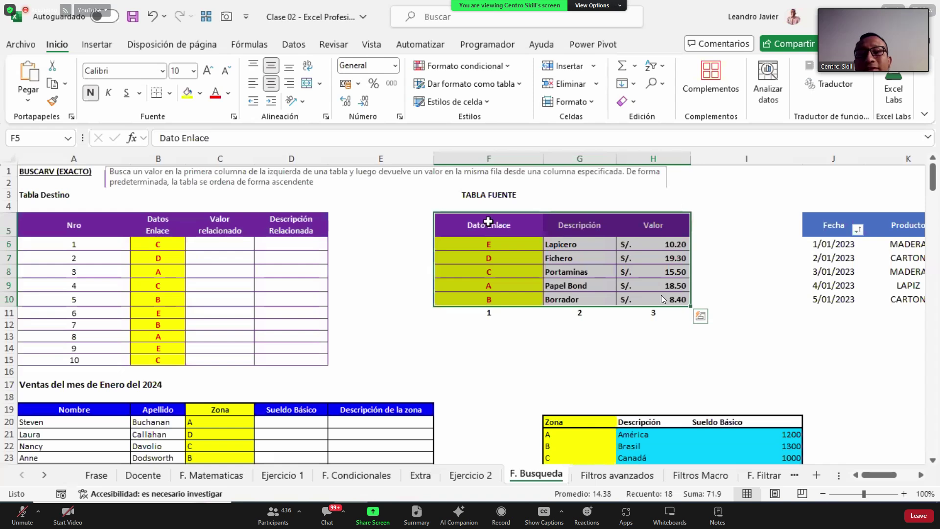
drag(161, 244, 162, 360)
drag(436, 225, 655, 296)
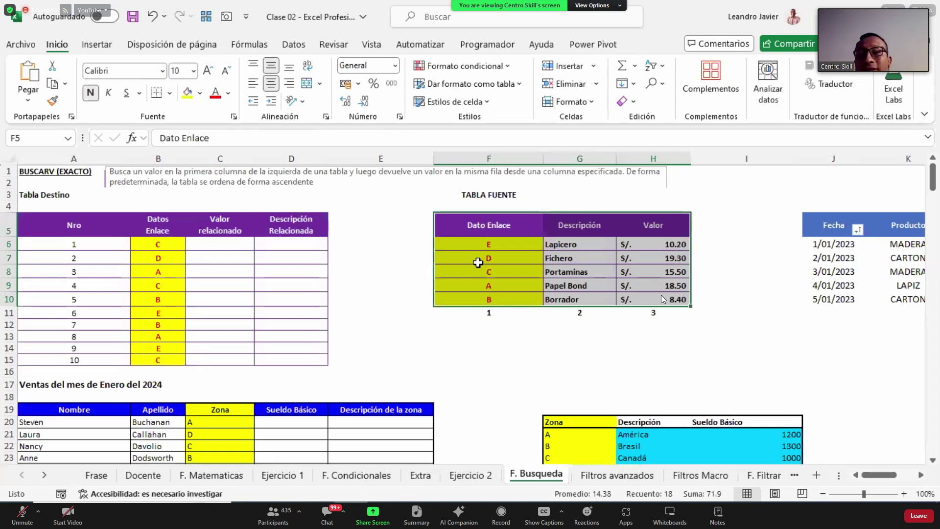
drag(412, 216, 605, 303)
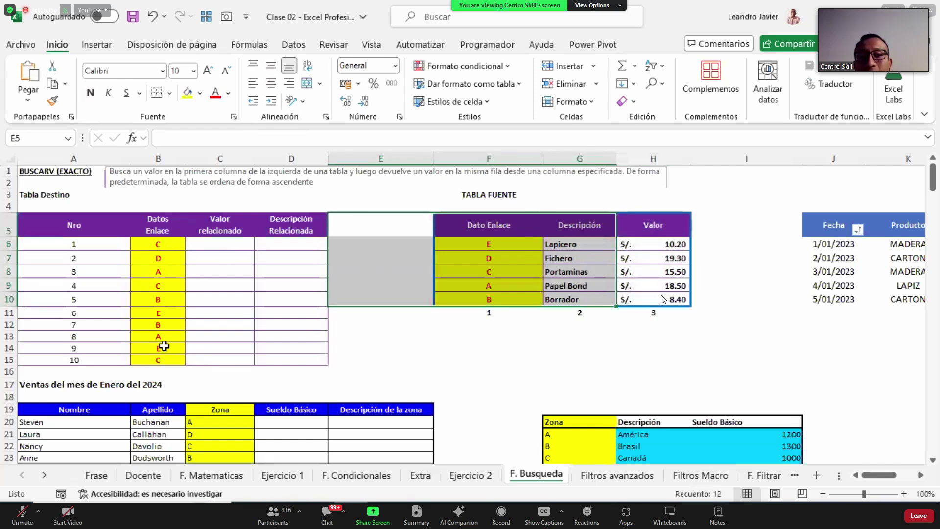
drag(366, 220, 643, 292)
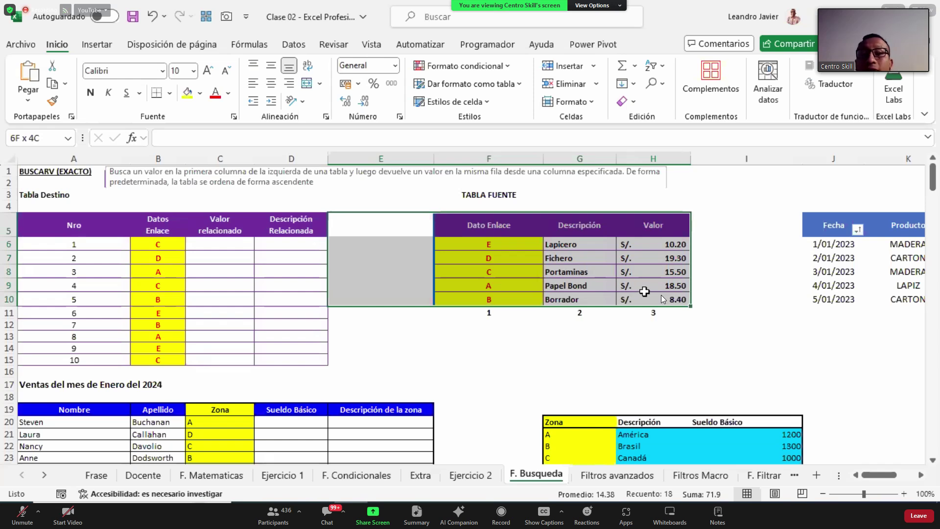
drag(644, 292, 645, 293)
drag(471, 222, 655, 294)
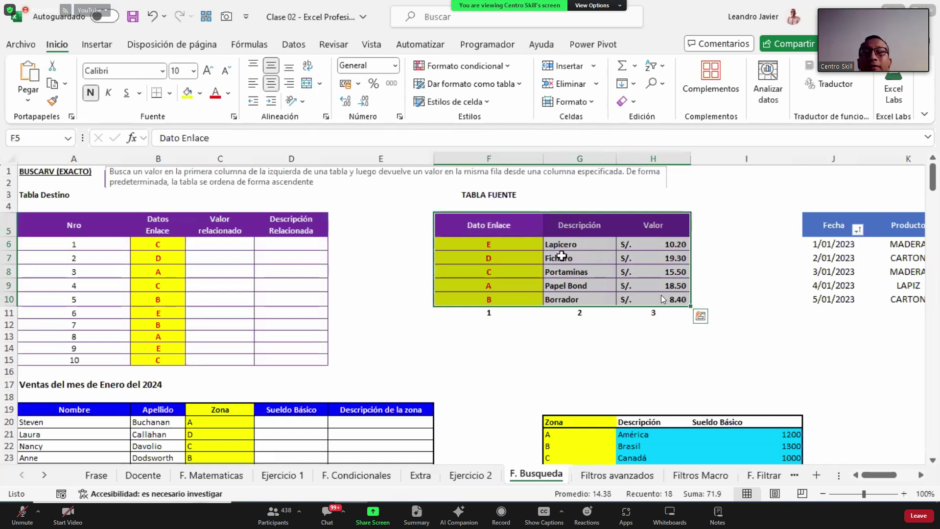
click(510, 224)
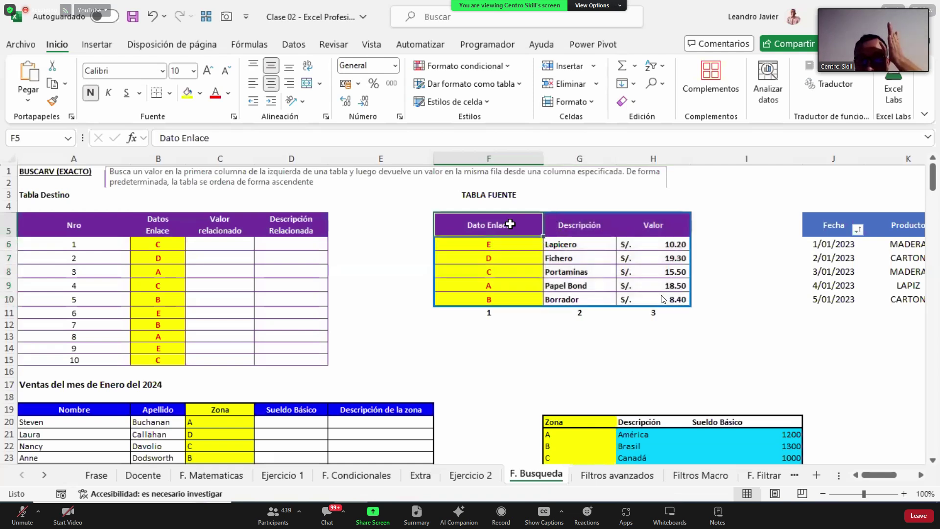
drag(509, 225, 728, 298)
drag(645, 237, 654, 299)
drag(690, 271, 371, 277)
drag(468, 223, 640, 296)
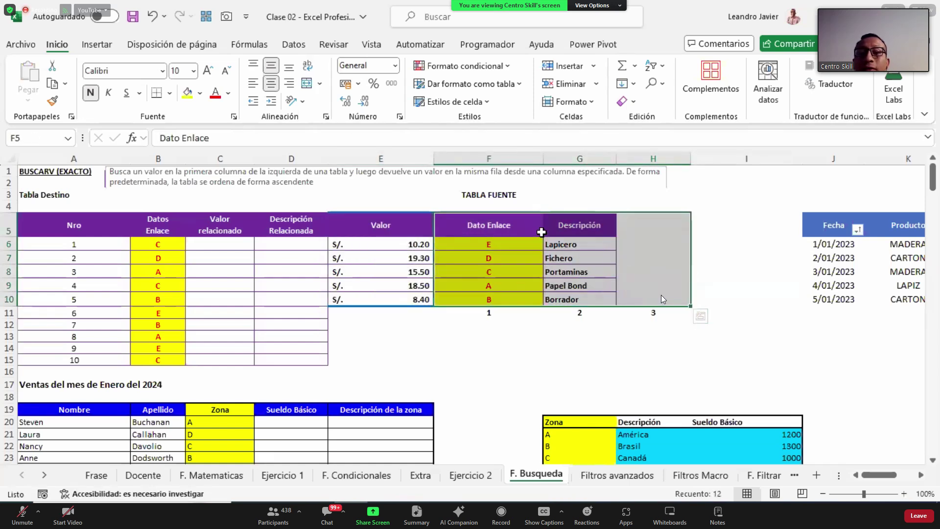
drag(389, 221, 402, 295)
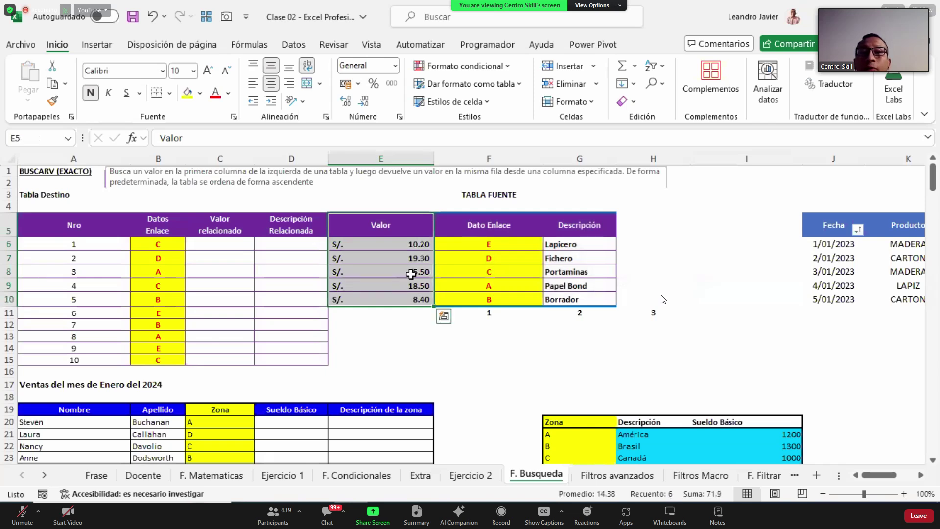
drag(480, 221, 502, 304)
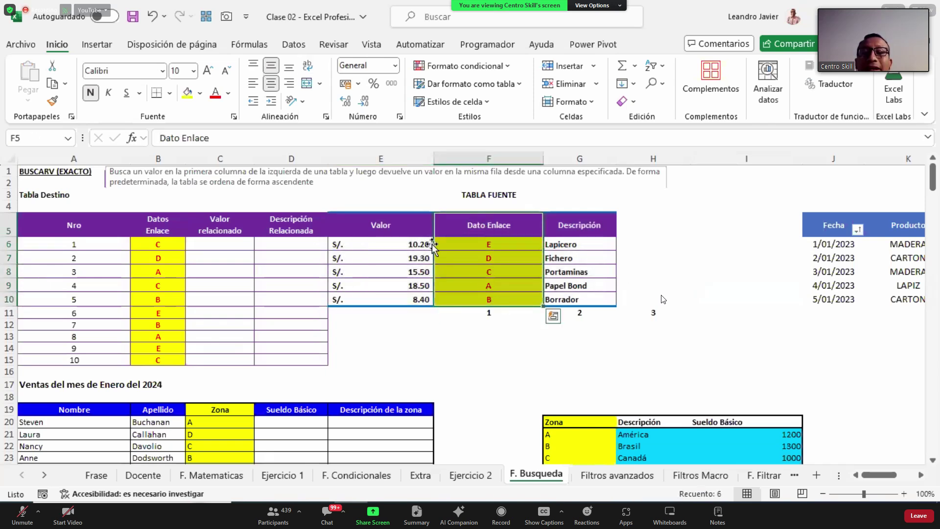
drag(348, 216, 580, 299)
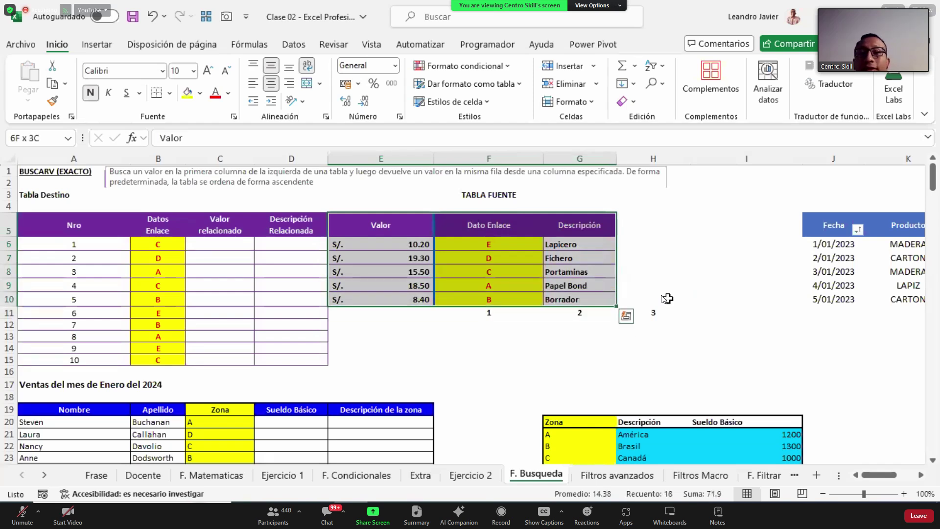
drag(381, 225, 387, 299)
drag(329, 264, 603, 264)
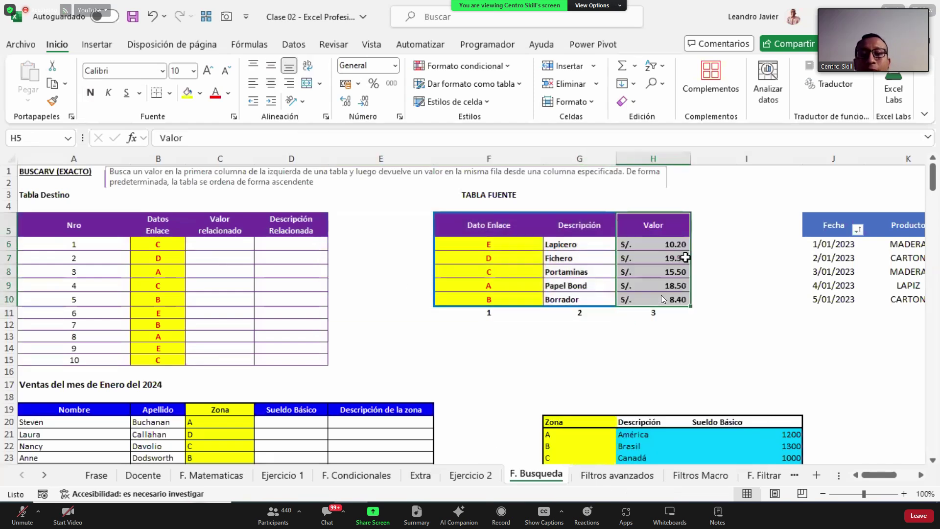
click(230, 244)
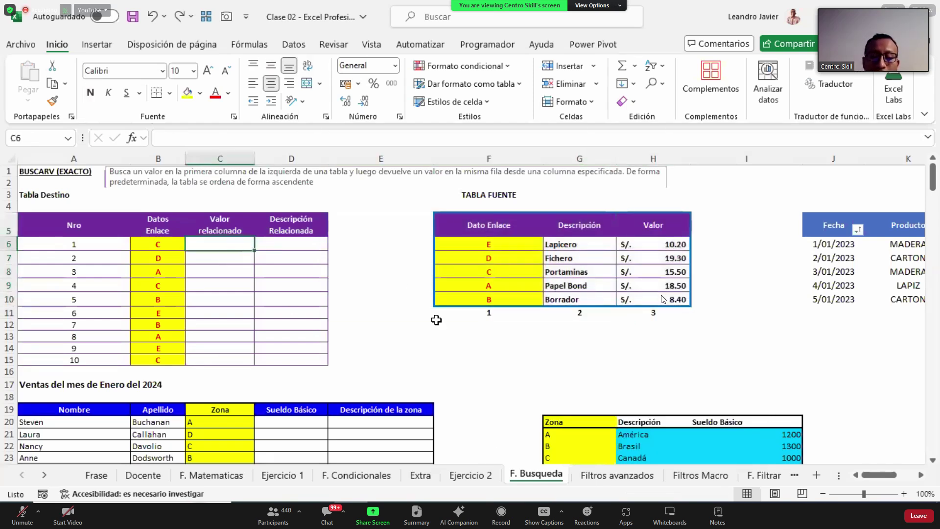
Enter =BUSCARV(B6,$F$5:$H$10, in C6, with the Tabla Fuente range made absolute.
text(=bu)
key(Down)
key(Down)
key(Tab)
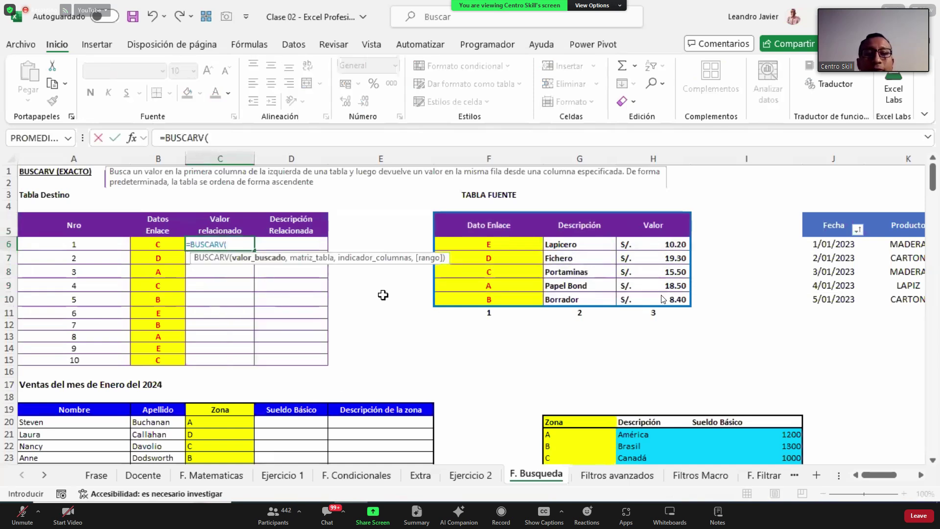
click(167, 246)
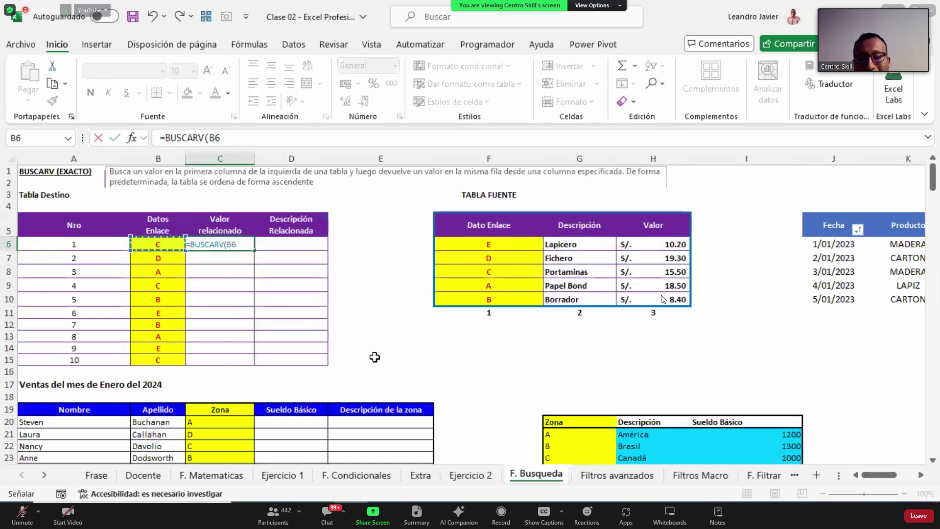
text(,)
drag(464, 219, 649, 299)
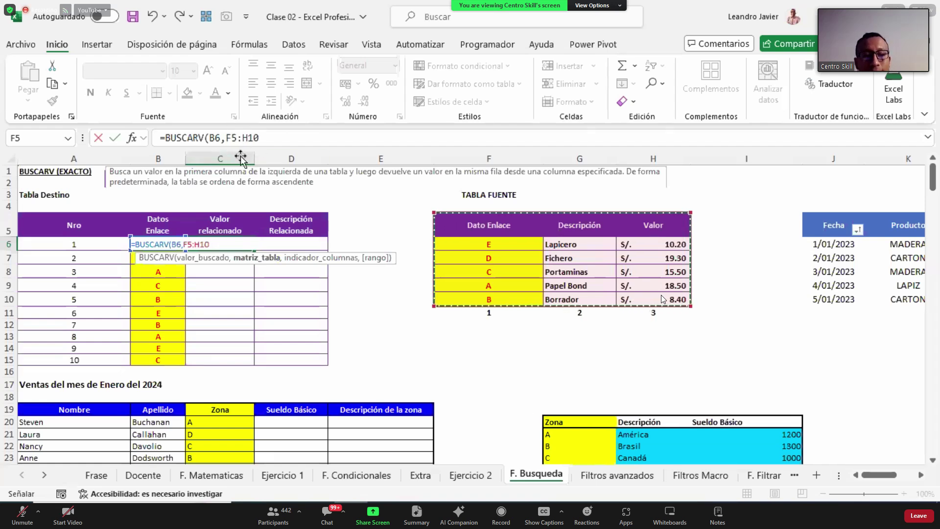
key(F4)
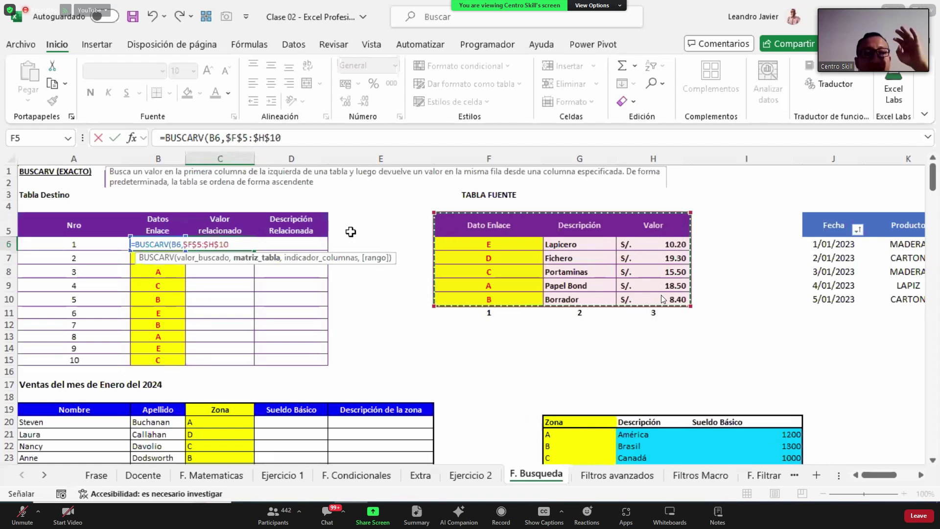
click(315, 130)
text(,3,)
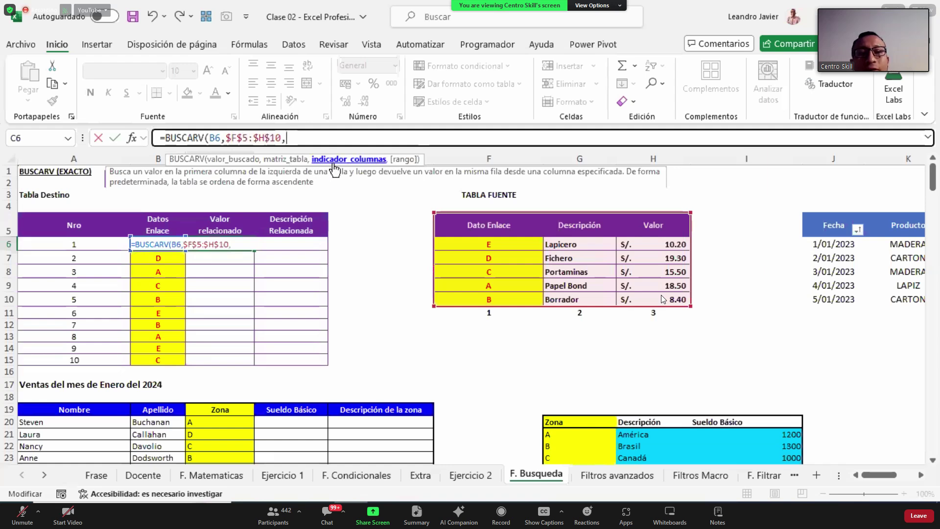
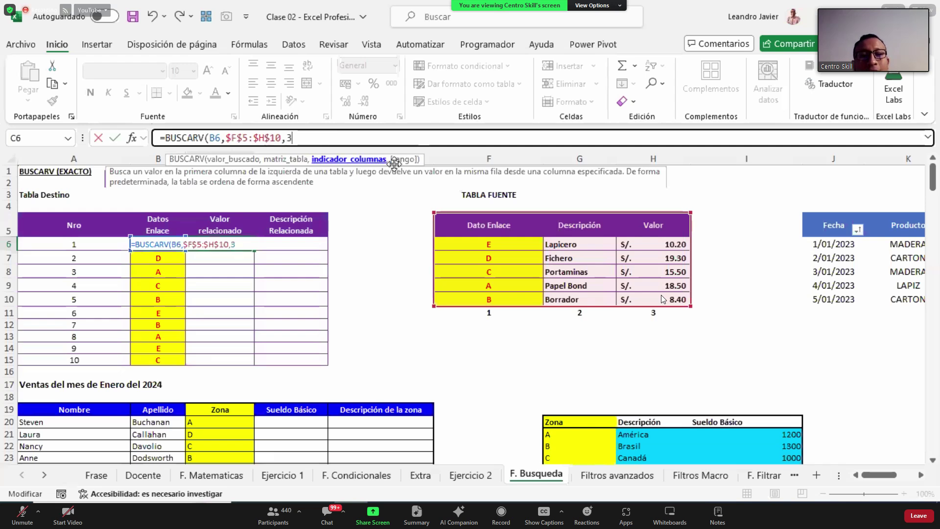
Complete =BUSCARV(B6,$F$5:$H$10,3,FALSO) in C6 and fill it down to C15.
text(,)
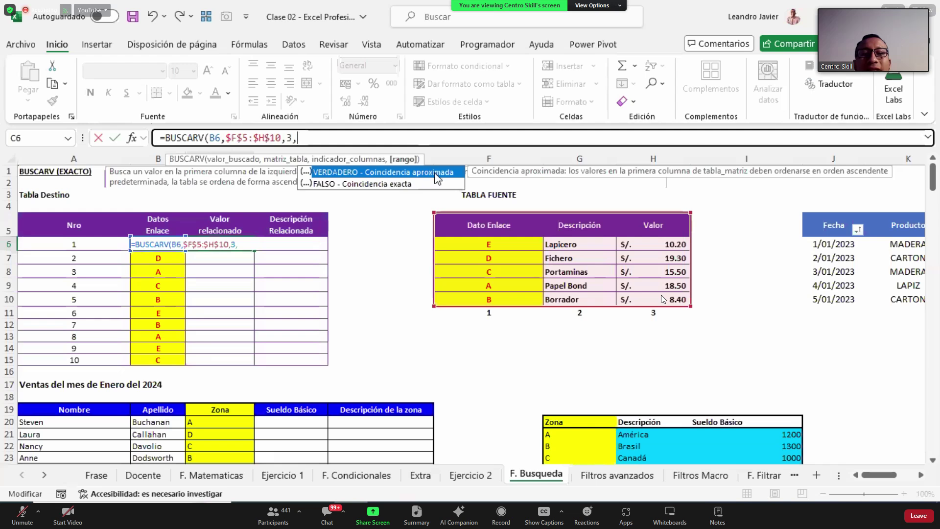
click(420, 182)
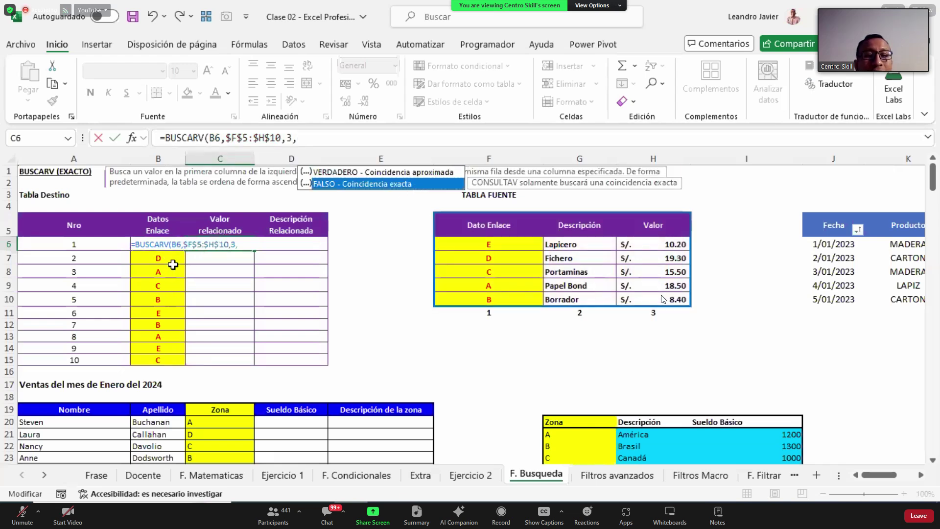
double_click(384, 185)
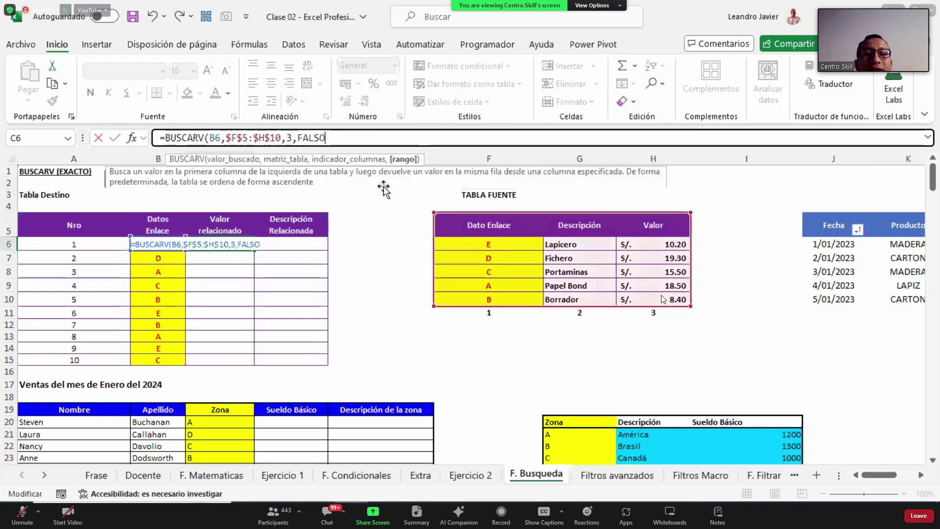
text())
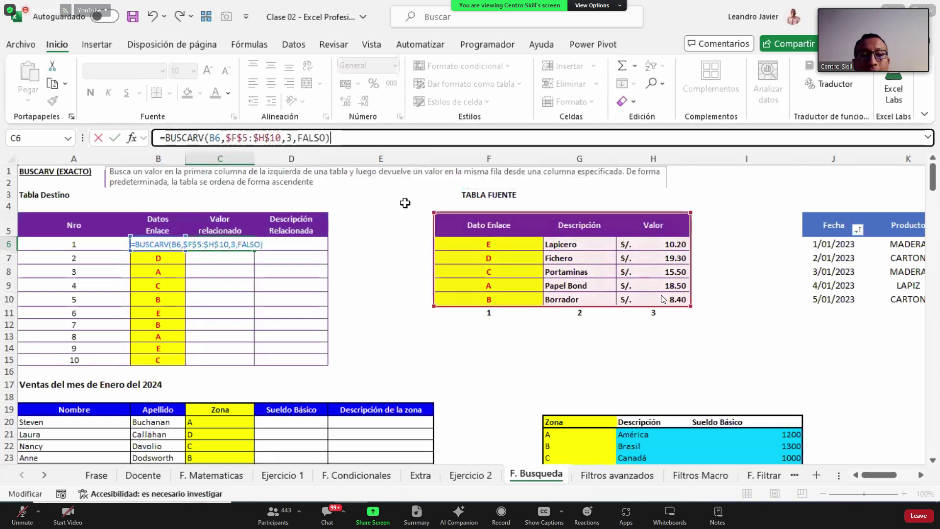
key(ctrl+Return)
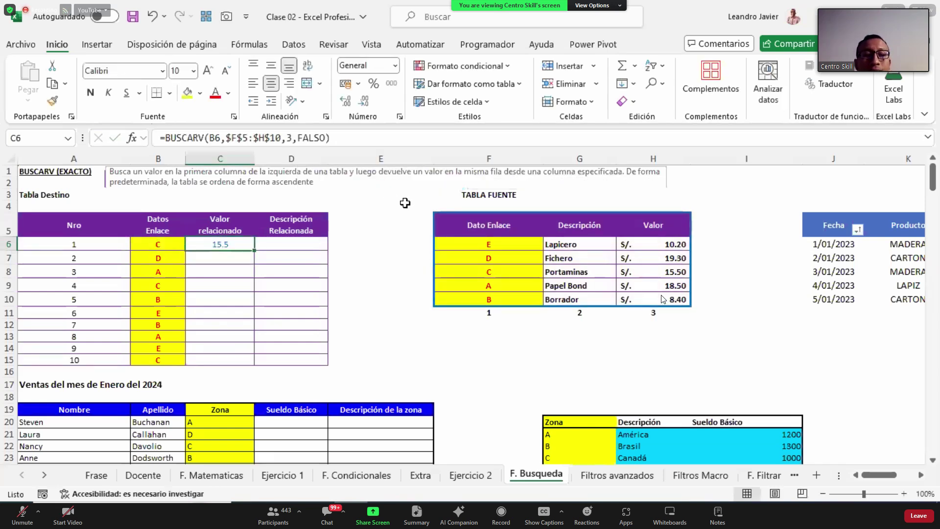
double_click(257, 254)
Check the returned prices against the source table, e.g. 15.50 for key C and 8.40 for B.
click(159, 244)
click(678, 273)
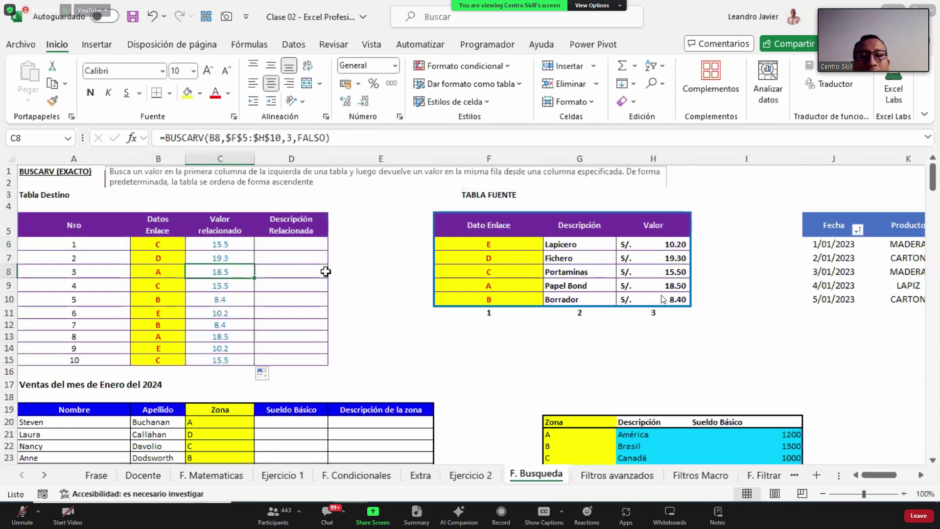
click(672, 284)
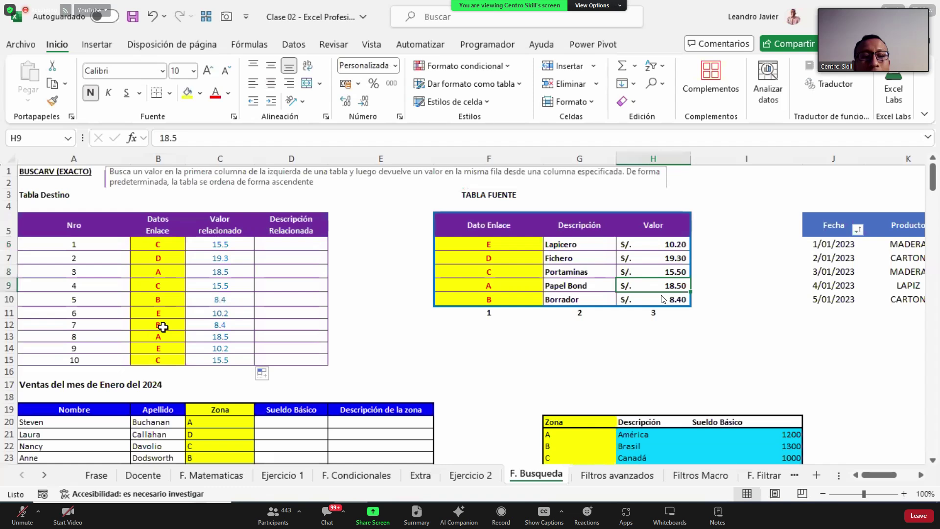
click(161, 325)
click(656, 296)
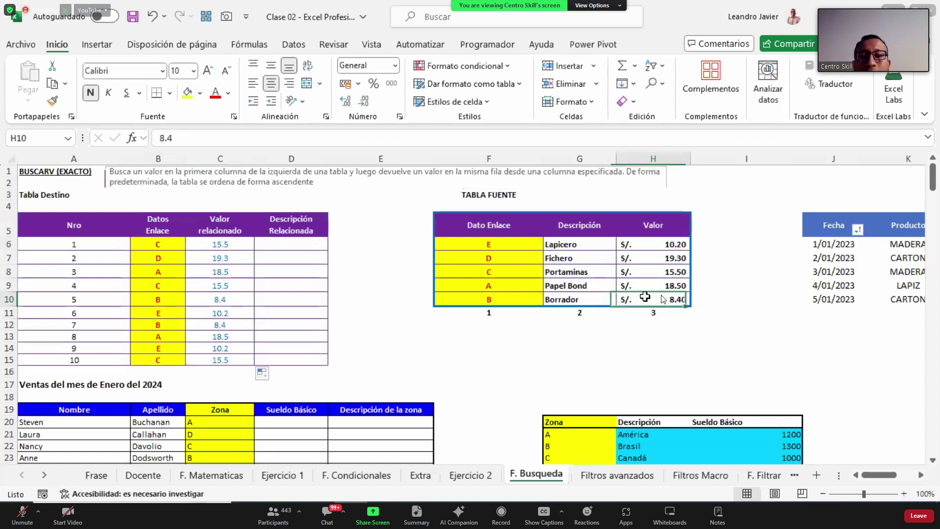
click(251, 245)
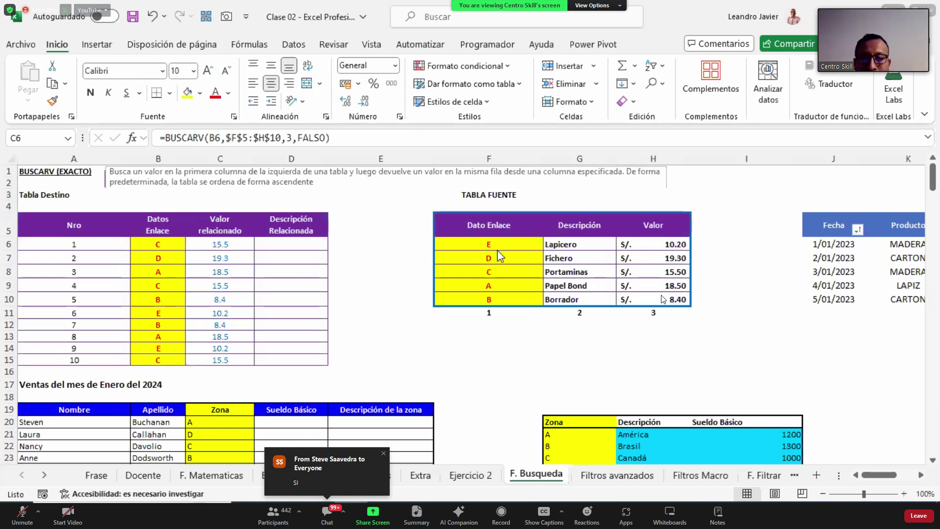
key(alt+Tab)
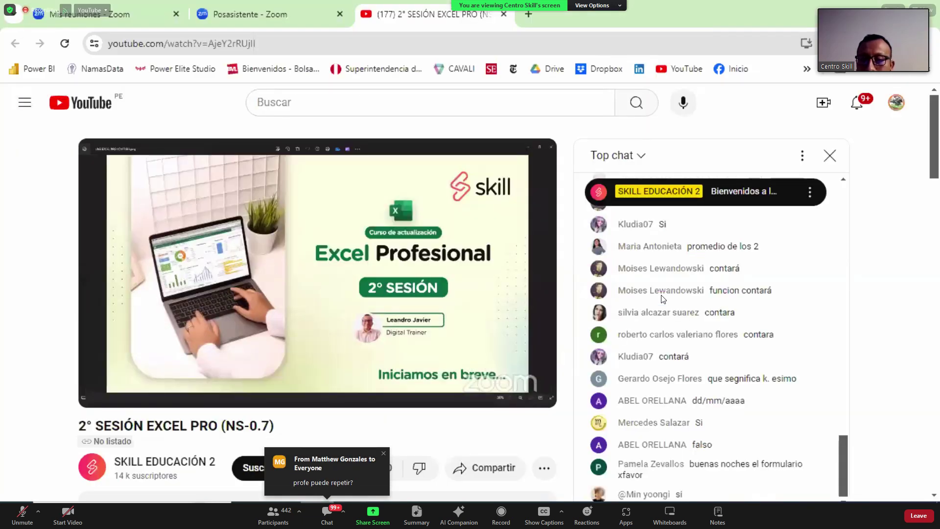
key(alt+Tab)
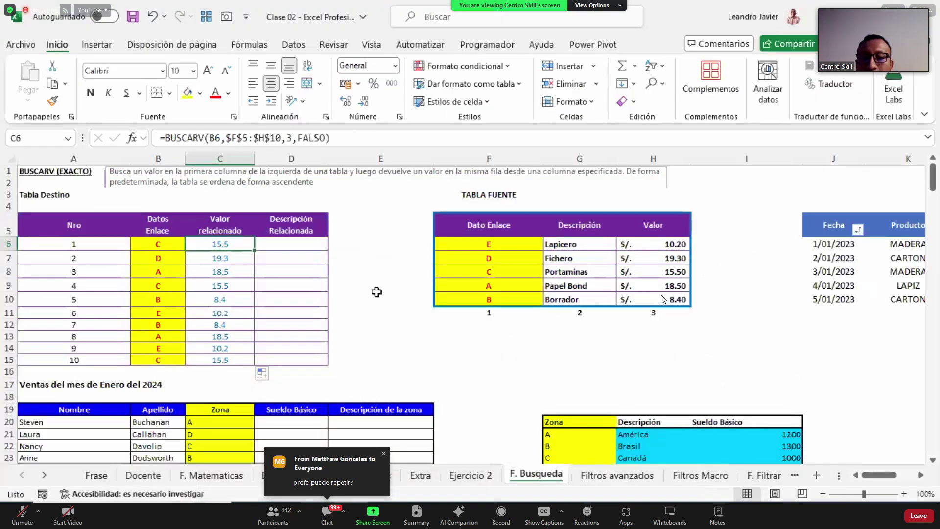
click(374, 297)
click(292, 245)
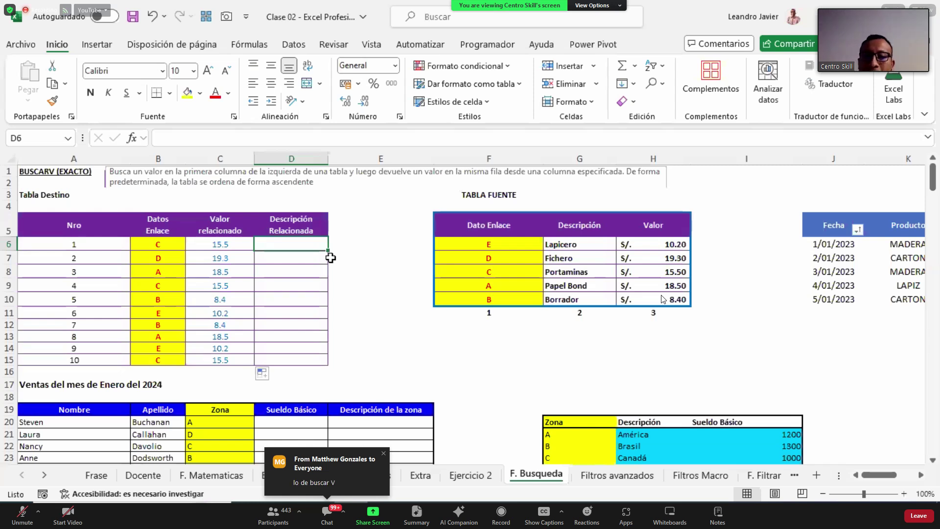
Start =BUSCARV in D6 with B6 as the key and absolute range $F$5:$H$10.
text(=bu)
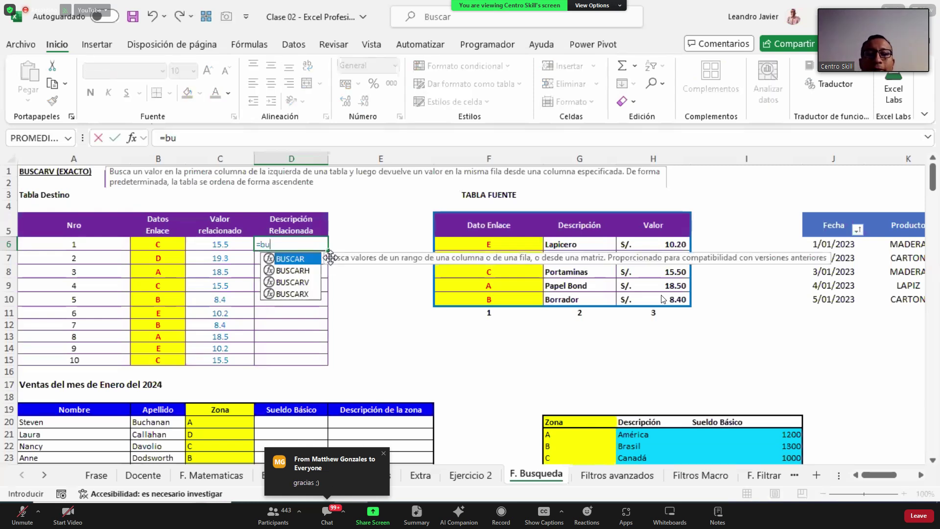
key(Down)
key(Down)
key(Tab)
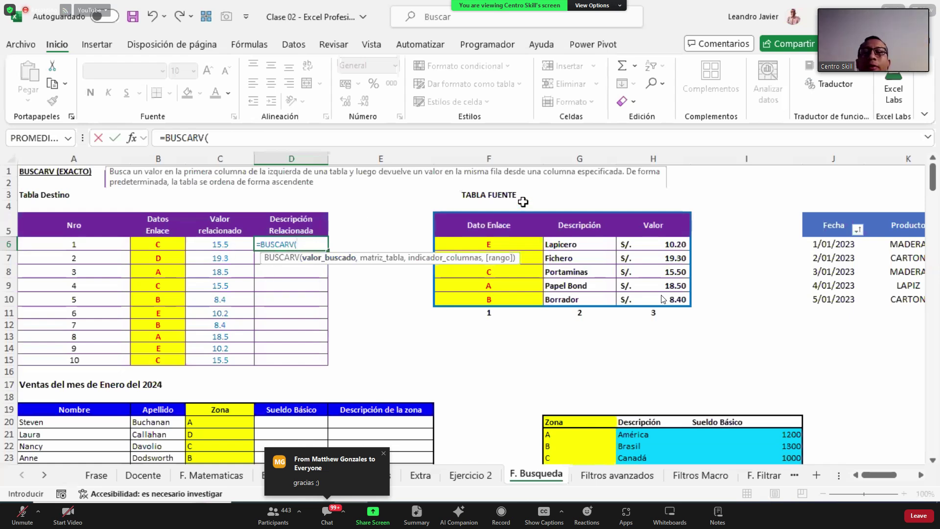
click(282, 145)
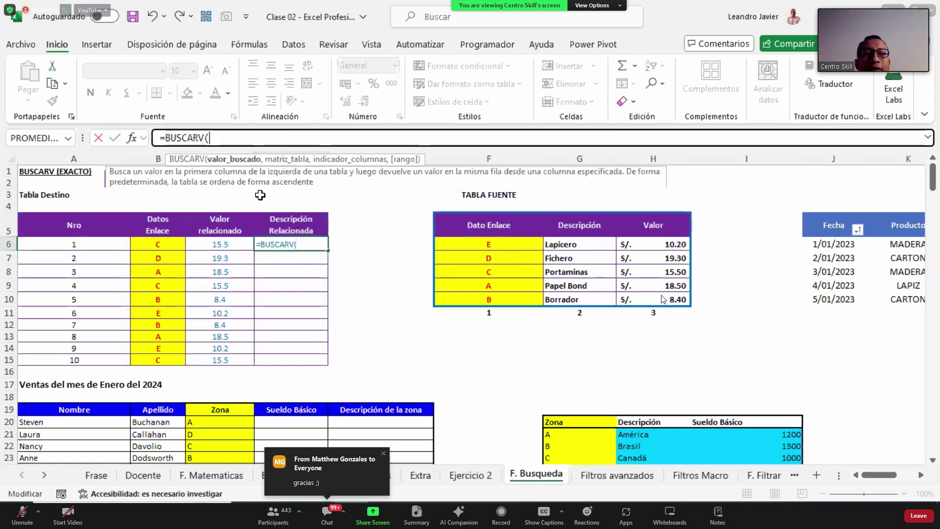
click(163, 245)
text(,)
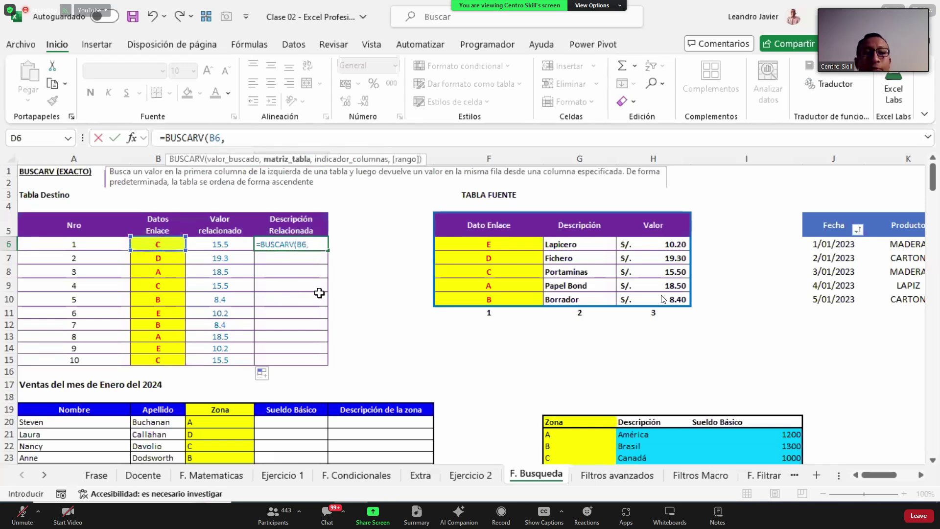
drag(509, 231, 658, 300)
key(F4)
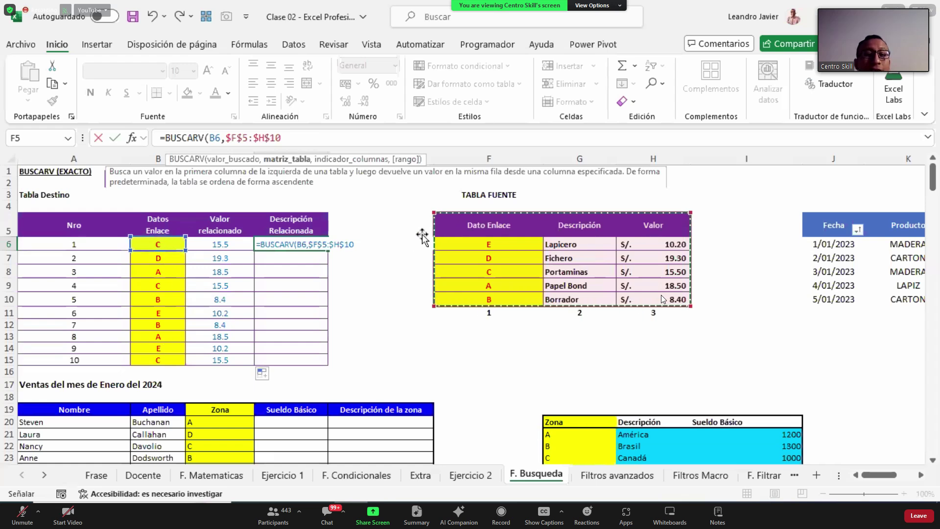
Finish the D6 formula with column 2 and FALSO for exact match, and enter it.
click(309, 137)
text(,)
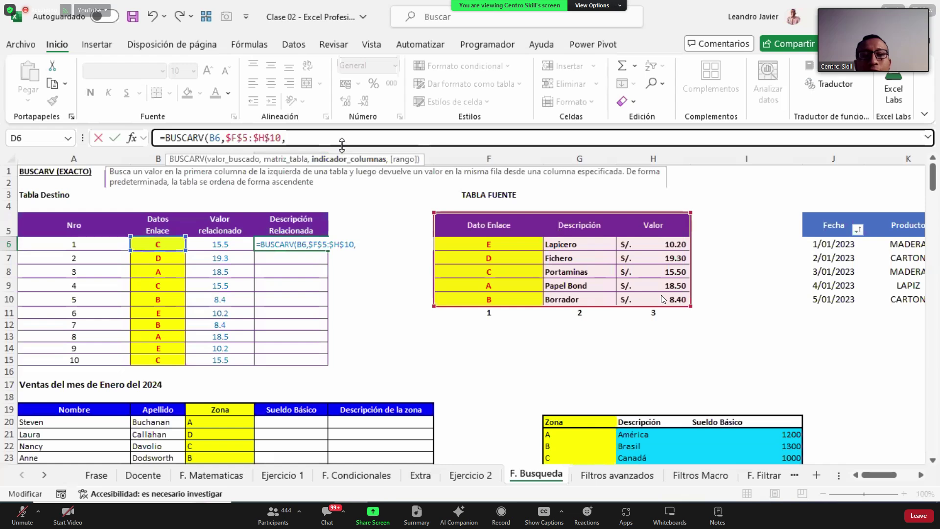
text(2)
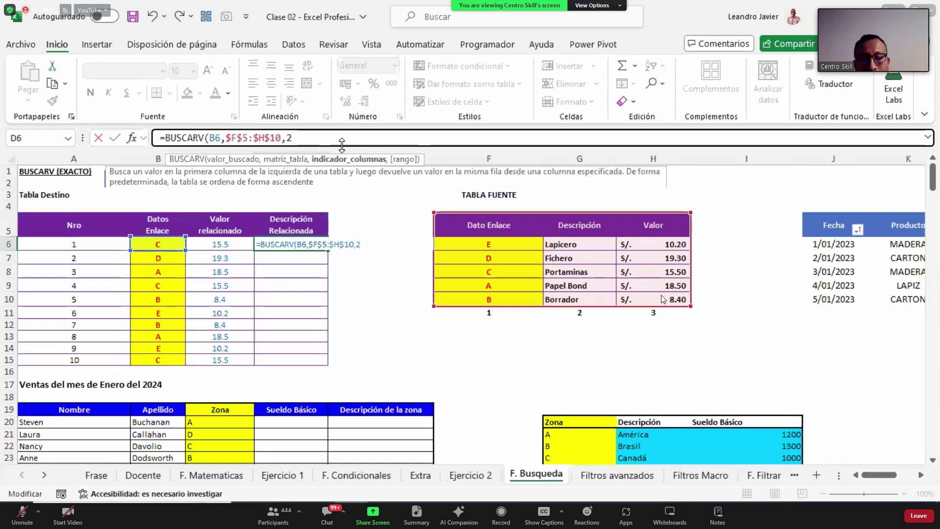
text(,)
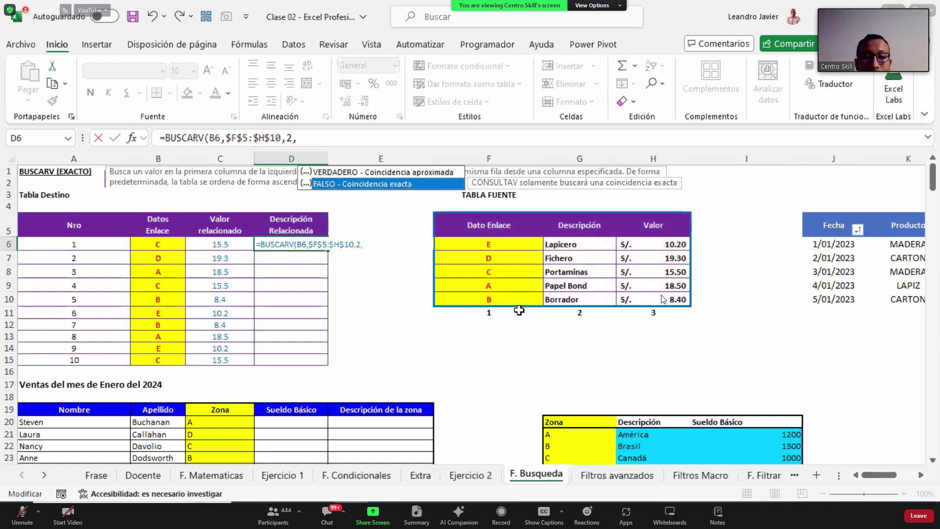
double_click(405, 188)
text())
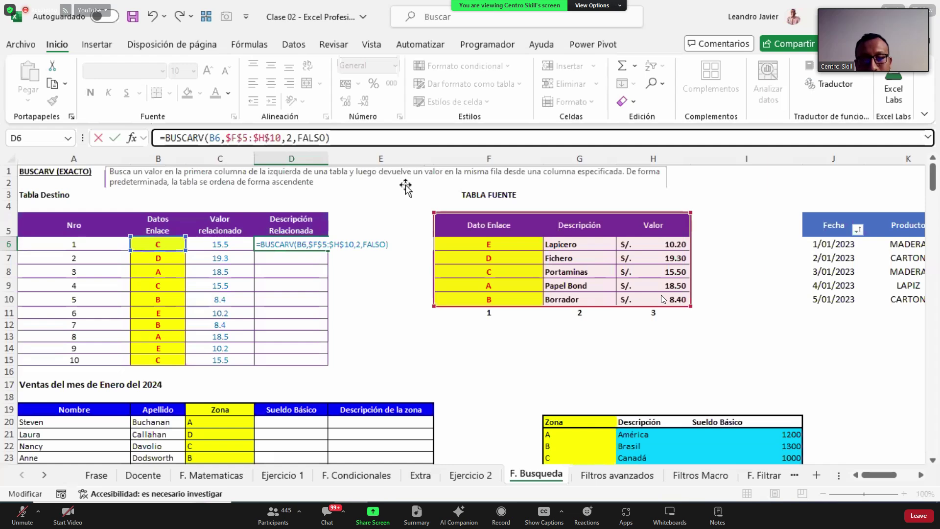
key(Return)
Fill the D6 lookup down to D15 and confirm key B returns Borrador.
click(304, 245)
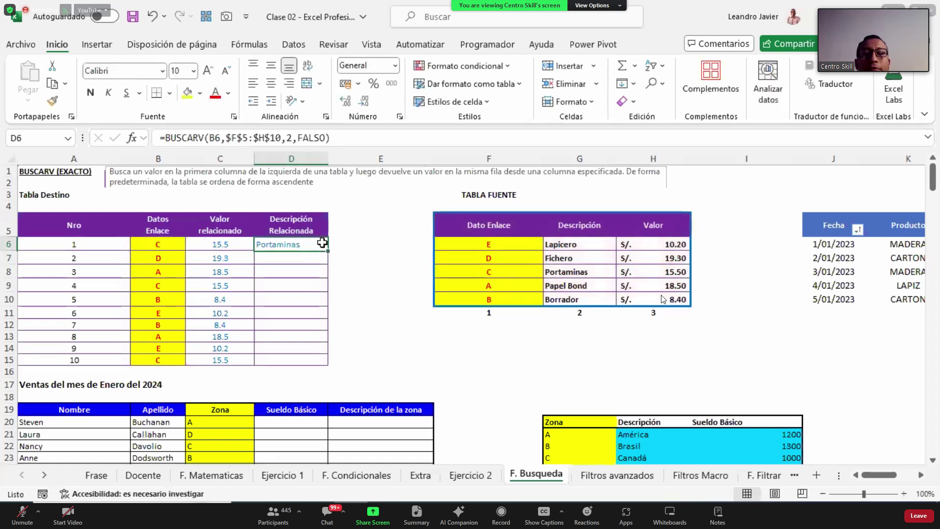
double_click(328, 251)
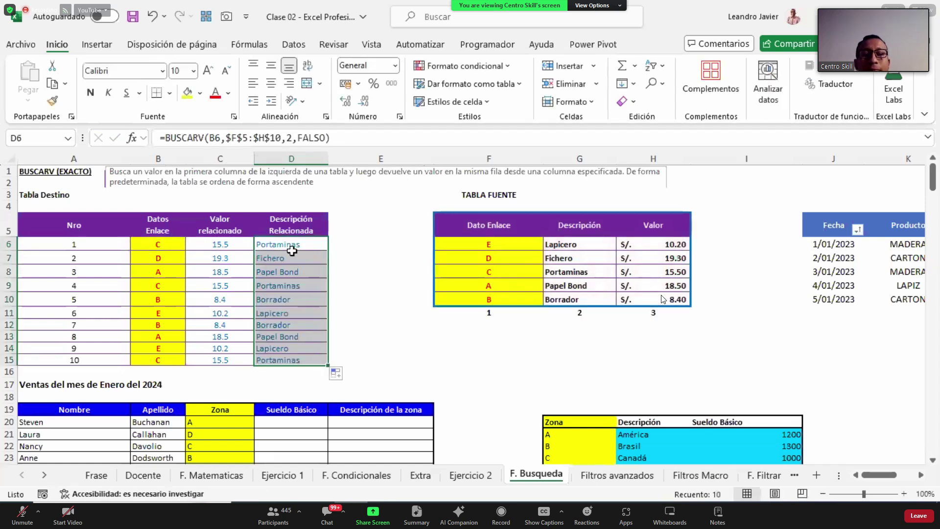
click(315, 272)
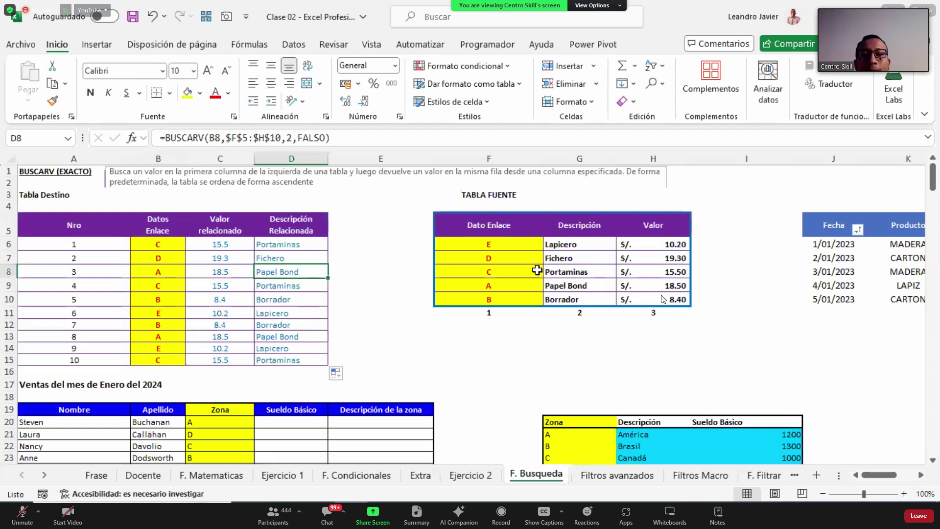
click(175, 324)
click(294, 324)
click(558, 294)
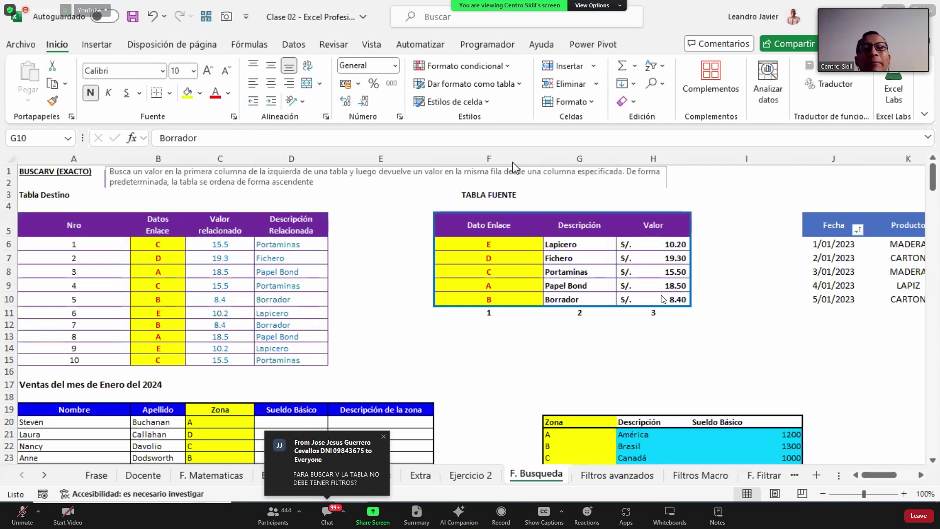
click(488, 245)
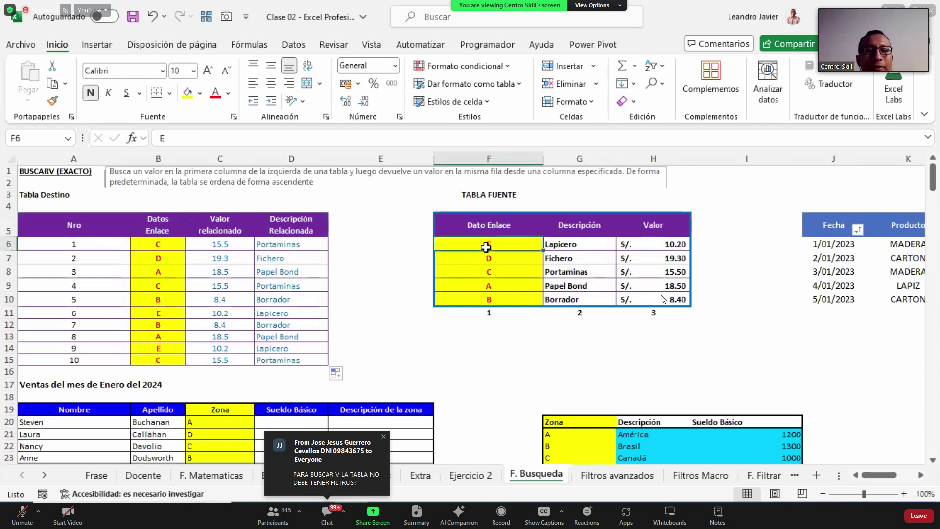
Change source key F8 to E and see row 11's key-C lookups turn #N/D.
click(509, 274)
text(E)
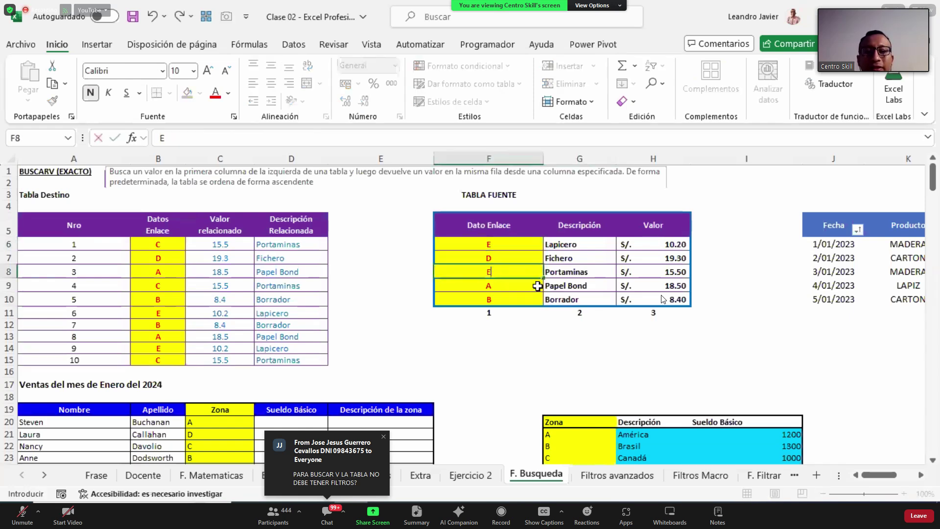
click(608, 273)
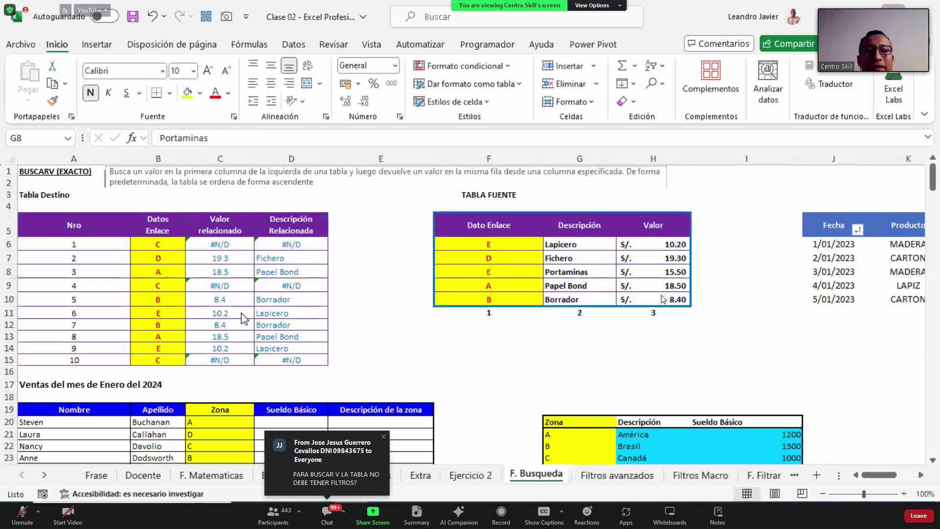
drag(166, 314, 280, 310)
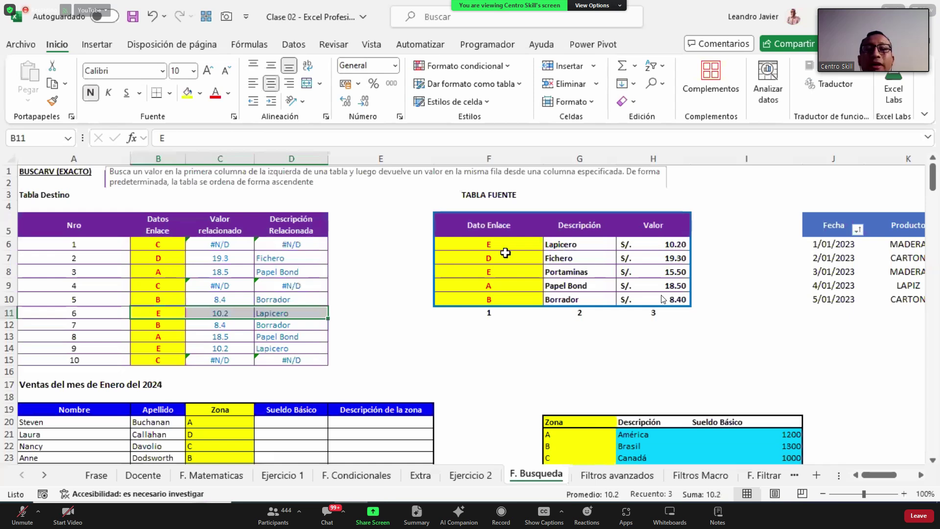
Set F8's key back to C so the lookups return 15.5 and Portaminas again.
click(480, 220)
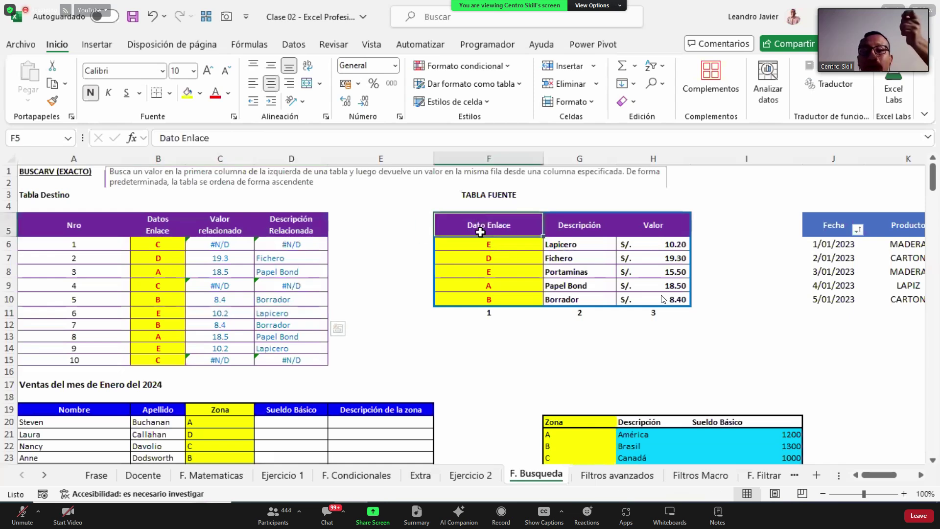
click(480, 244)
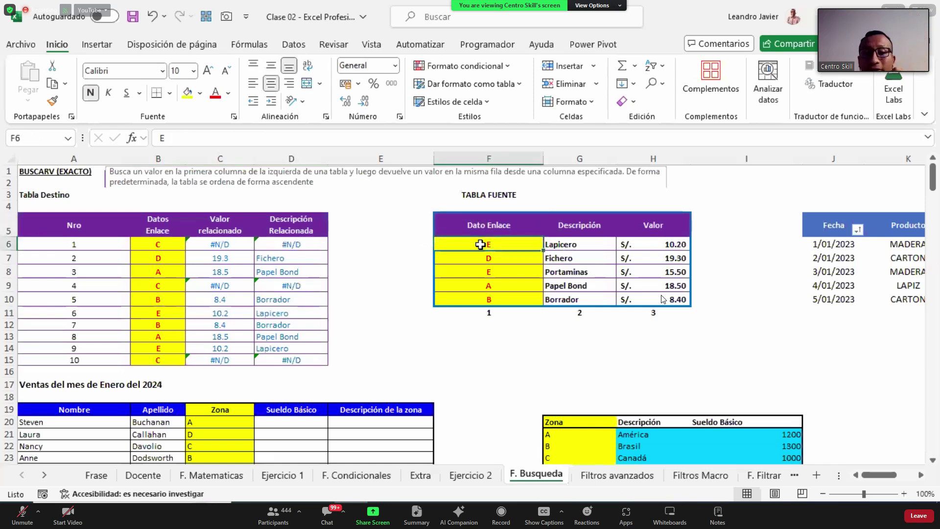
drag(480, 244, 654, 246)
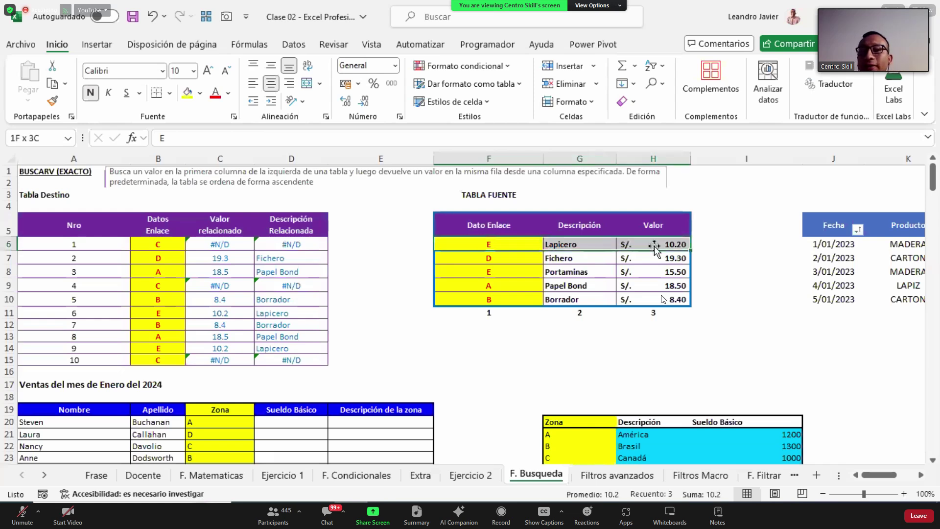
click(499, 272)
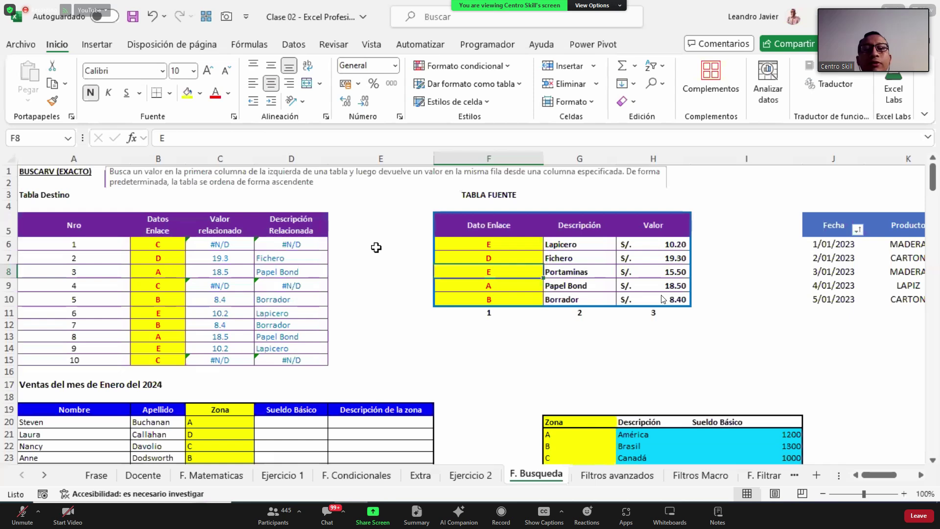
text(C)
key(ctrl+Return)
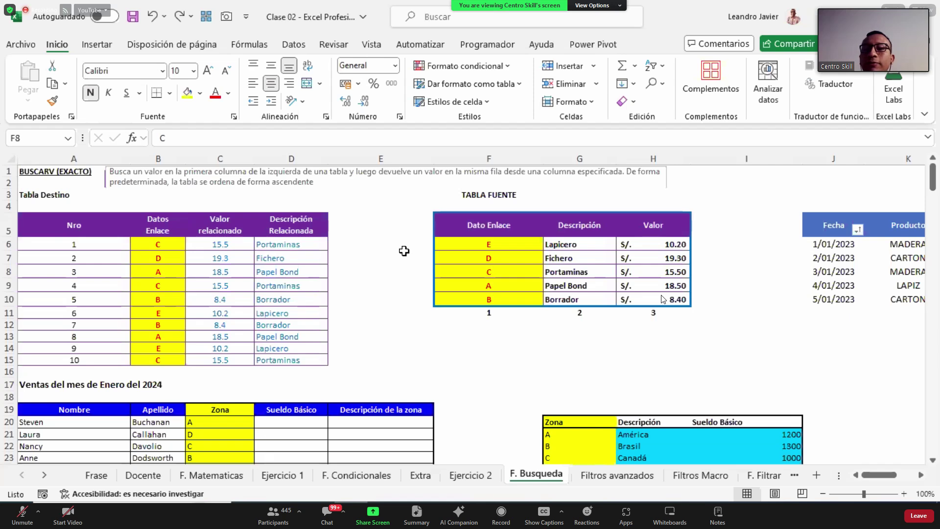
click(519, 229)
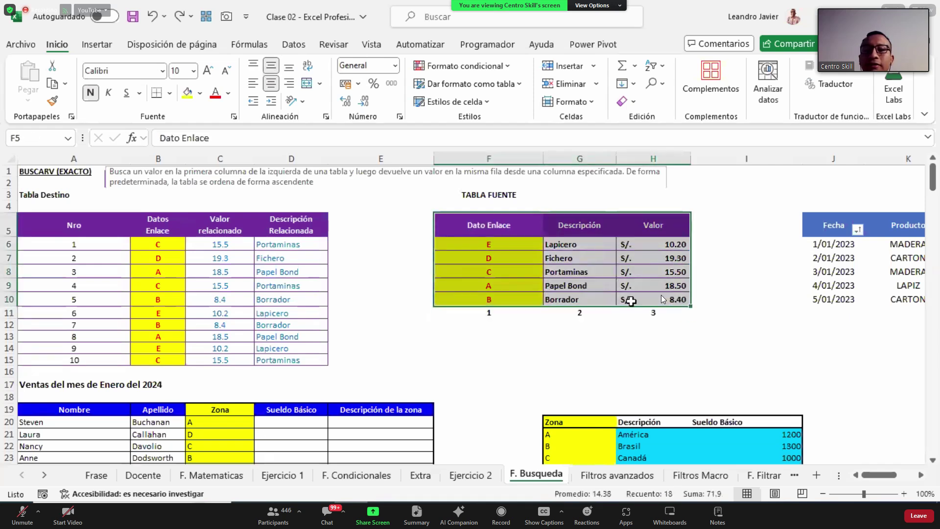
click(9, 272)
right_click(9, 272)
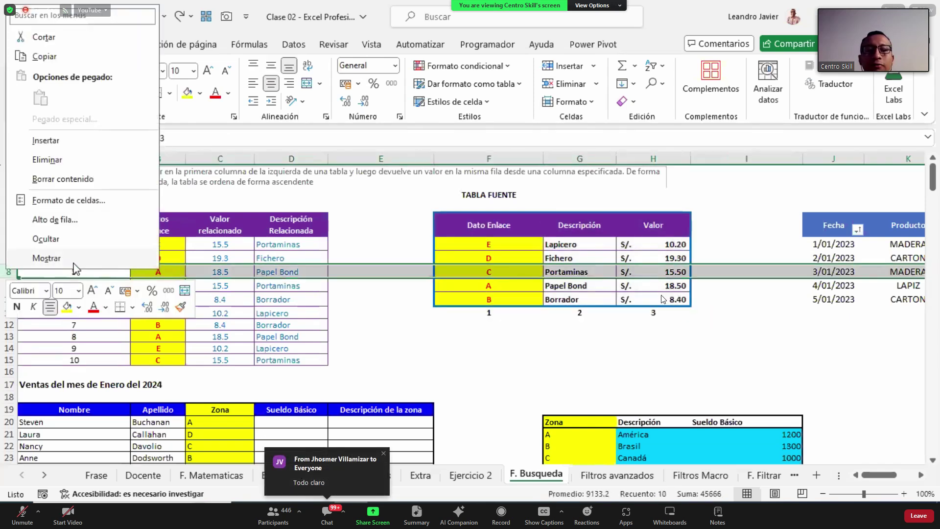
click(75, 240)
drag(472, 226, 473, 294)
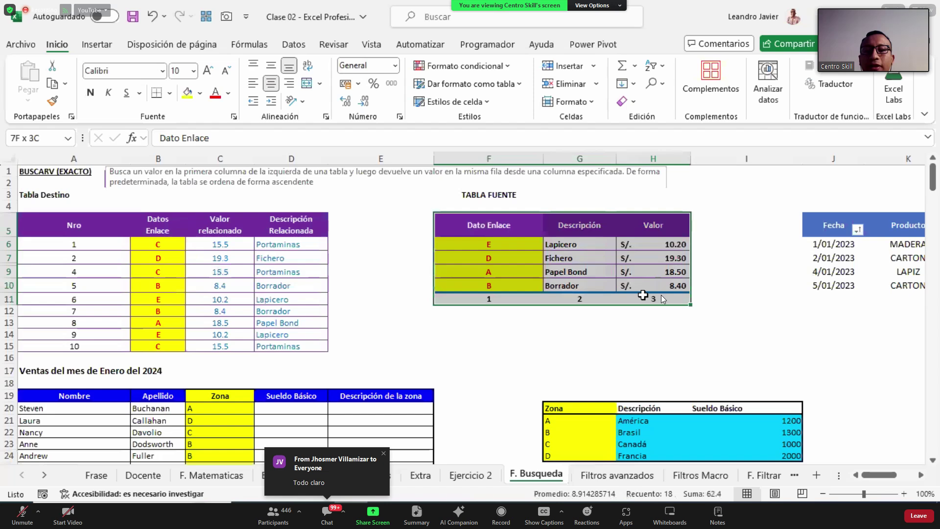
key(ctrl+z)
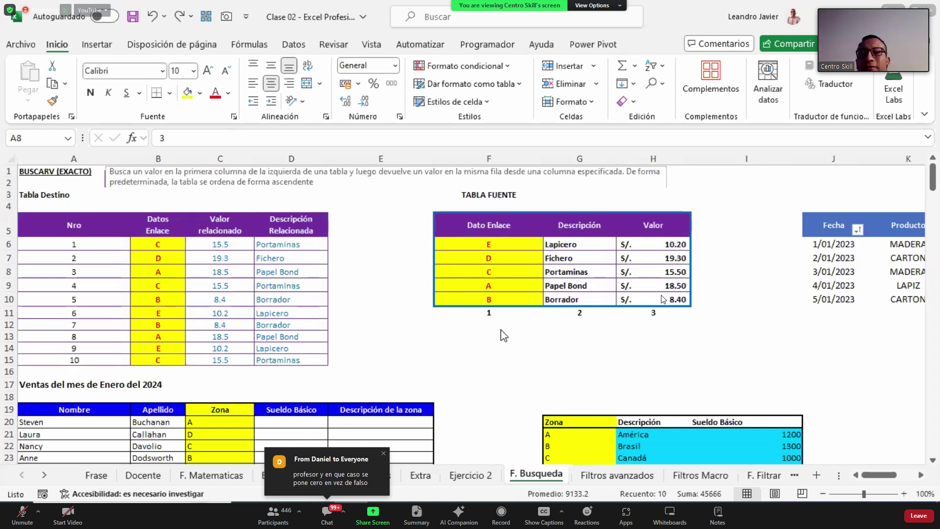
Begin typing VAL in an empty cell below the tables, then cancel the entry.
key(shift+space)
click(409, 342)
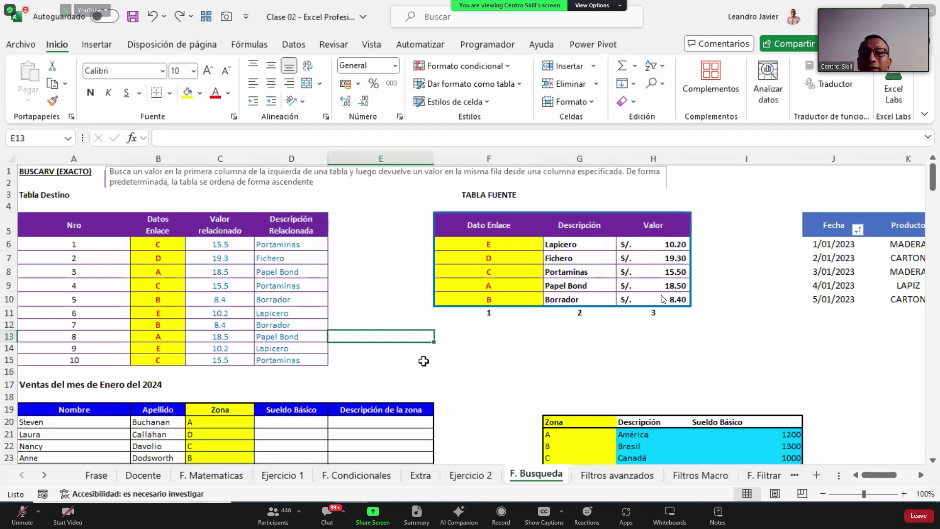
key(Right)
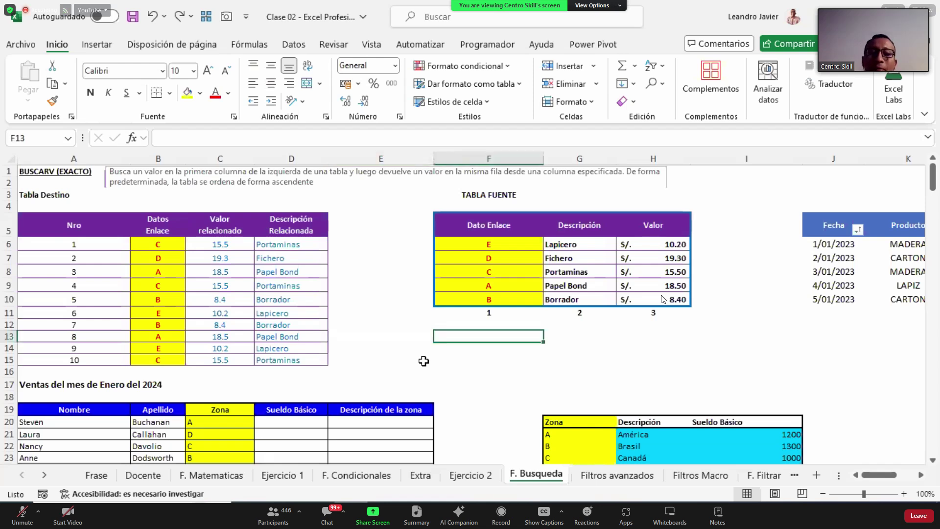
text(VA)
key(BackSpace)
key(BackSpace)
text(VAL)
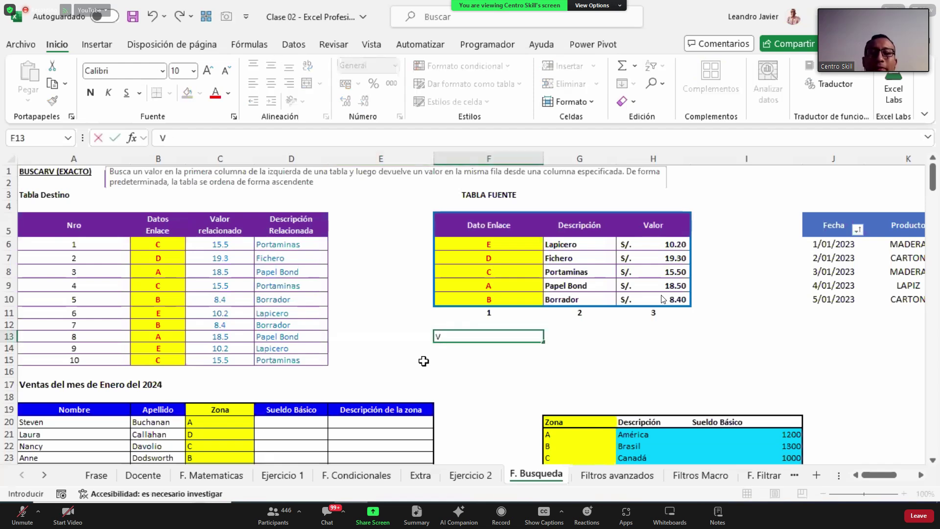
key(BackSpace)
key(BackSpace)
key(Escape)
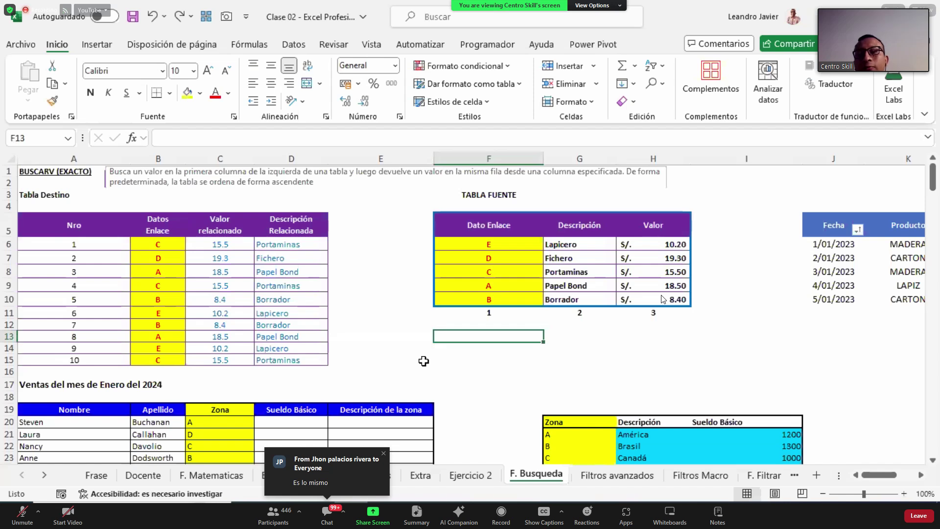
Replace FALSO with 0 in D6's formula and paste it down through D15.
click(304, 249)
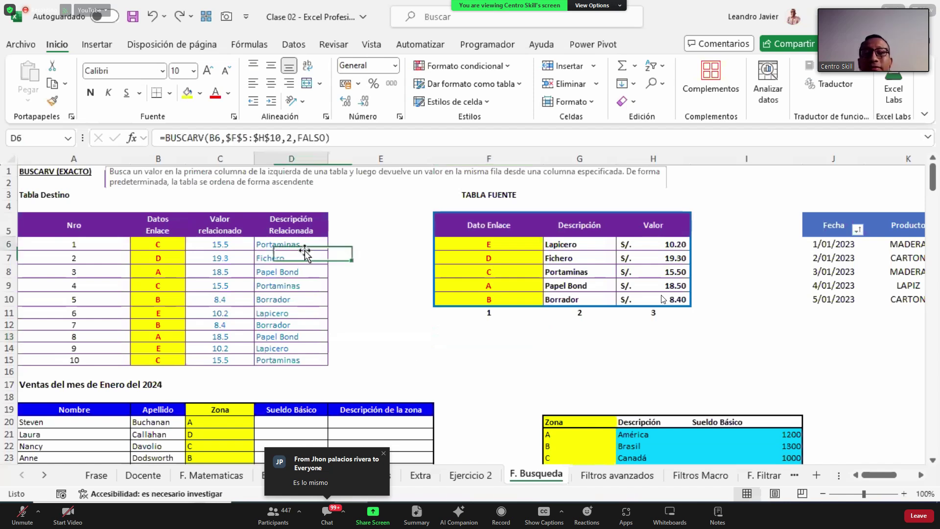
double_click(327, 138)
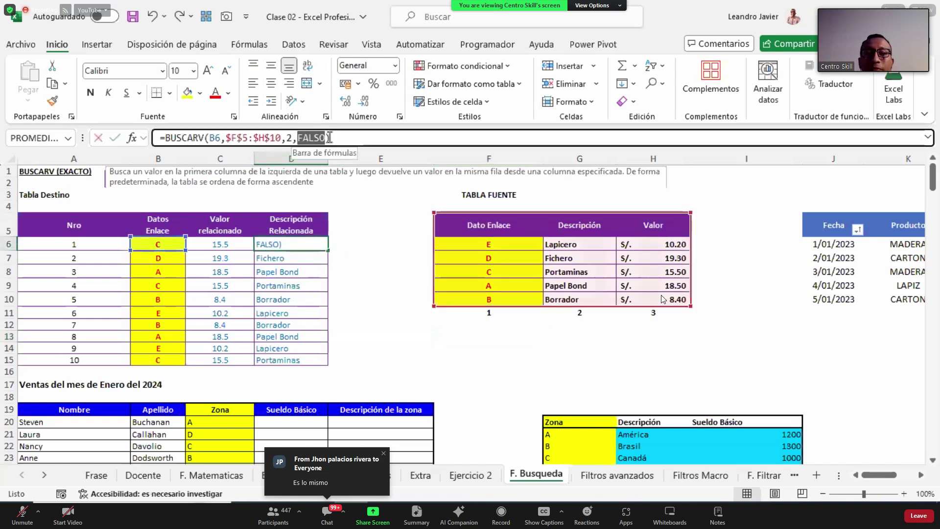
key(Return)
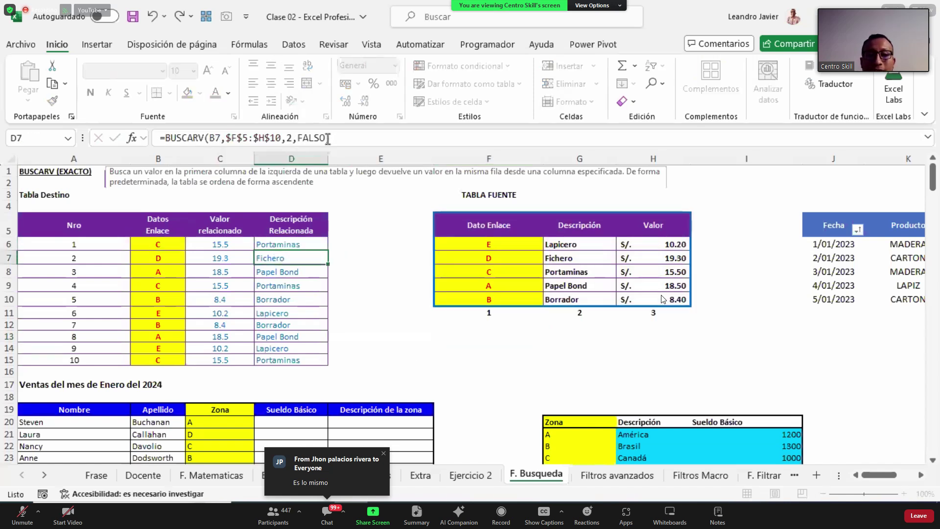
key(Up)
key(ctrl+c)
key(ctrl+shift+Down)
key(ctrl+v)
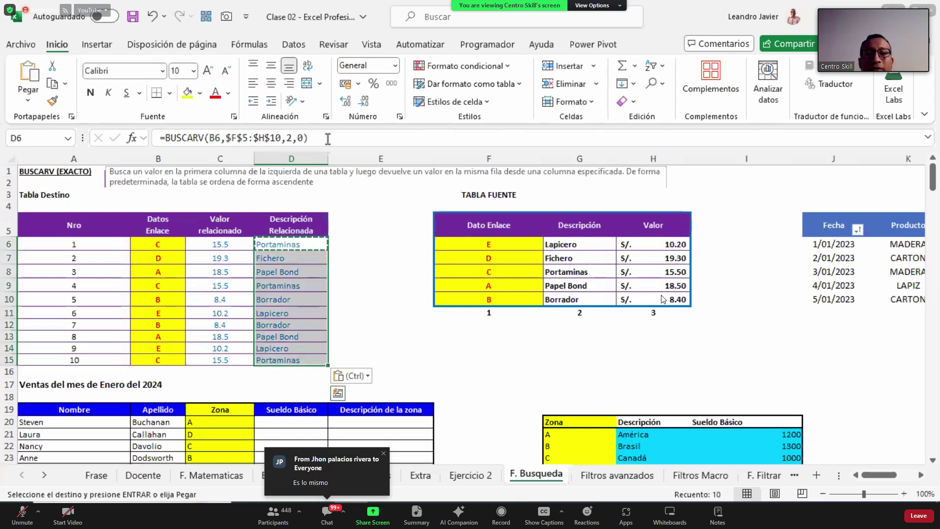
key(Escape)
key(Left)
key(Right)
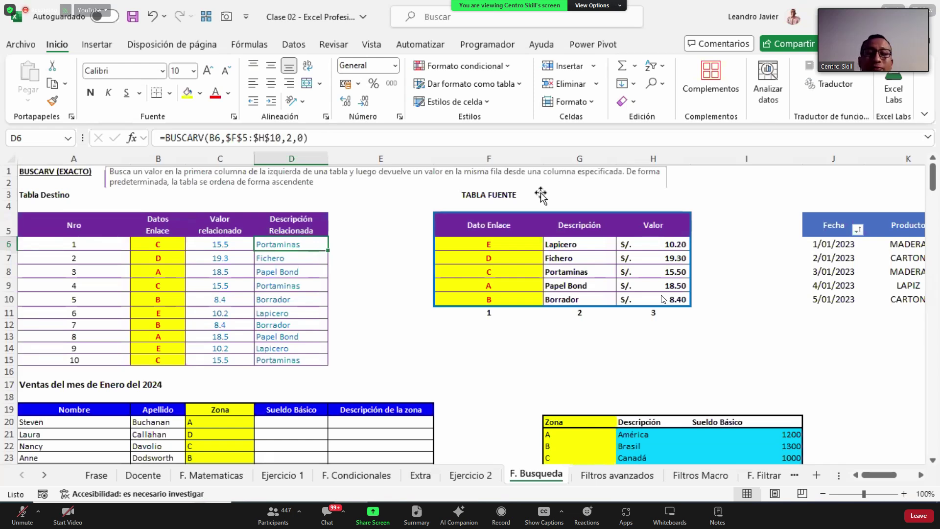
Compare the Datos Enlace keys with the source table's key column.
drag(171, 251, 168, 342)
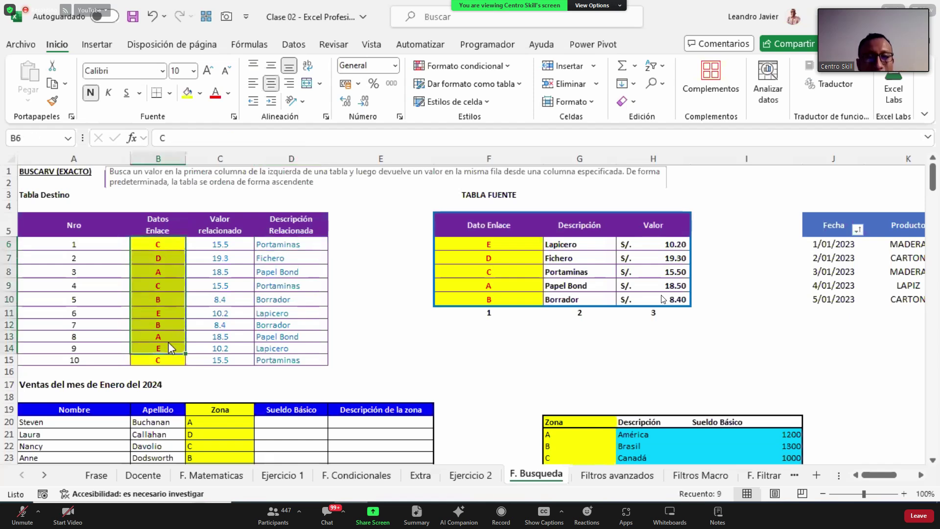
drag(478, 247, 473, 296)
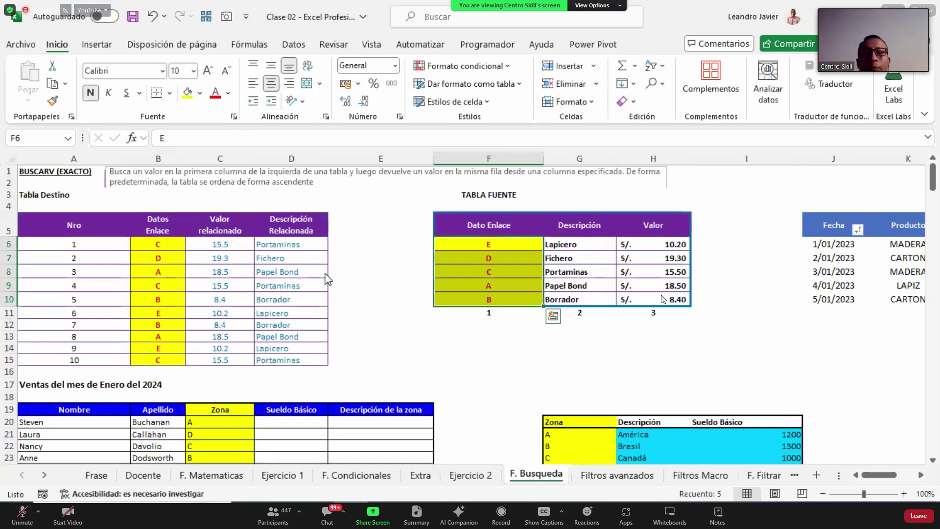
scroll(380, 256, down, 1)
scroll(392, 255, up, 1)
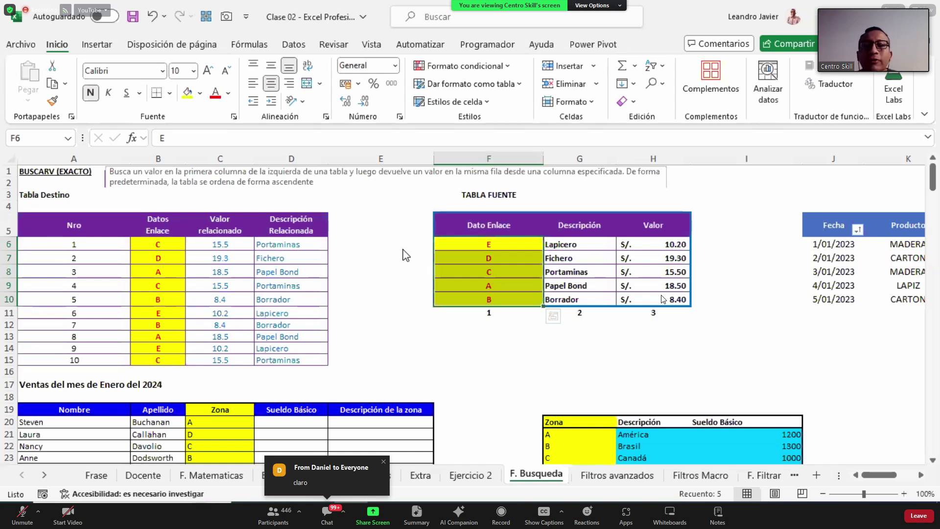
click(403, 249)
scroll(409, 254, down, 4)
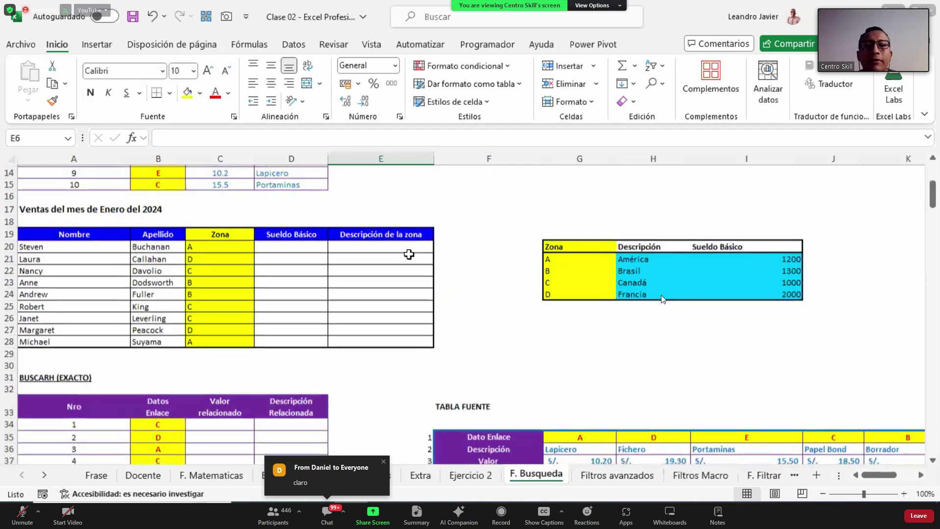
drag(63, 207, 580, 329)
scroll(406, 365, down, 3)
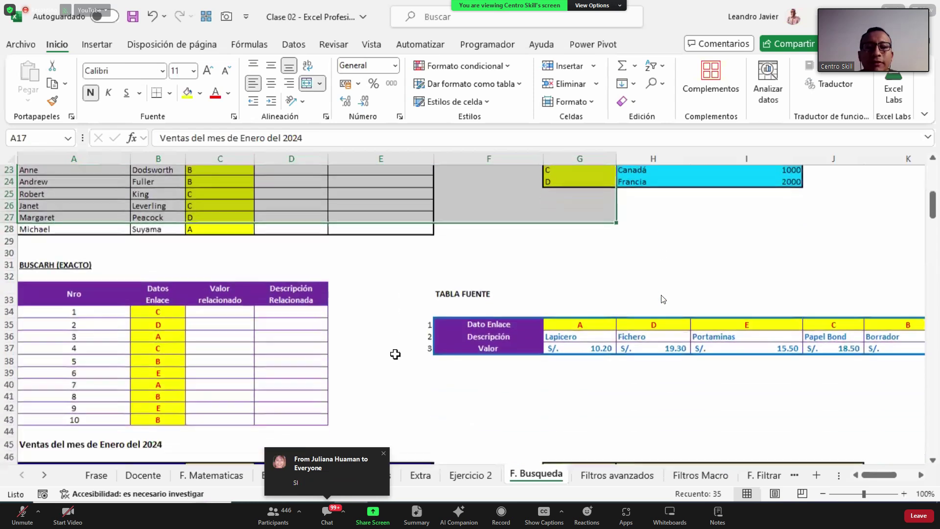
click(227, 310)
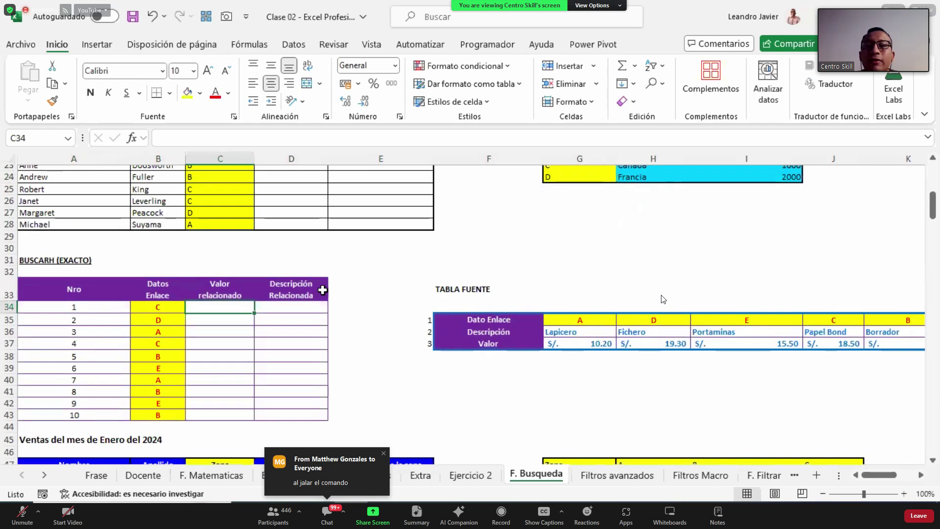
click(345, 321)
scroll(347, 329, up, 7)
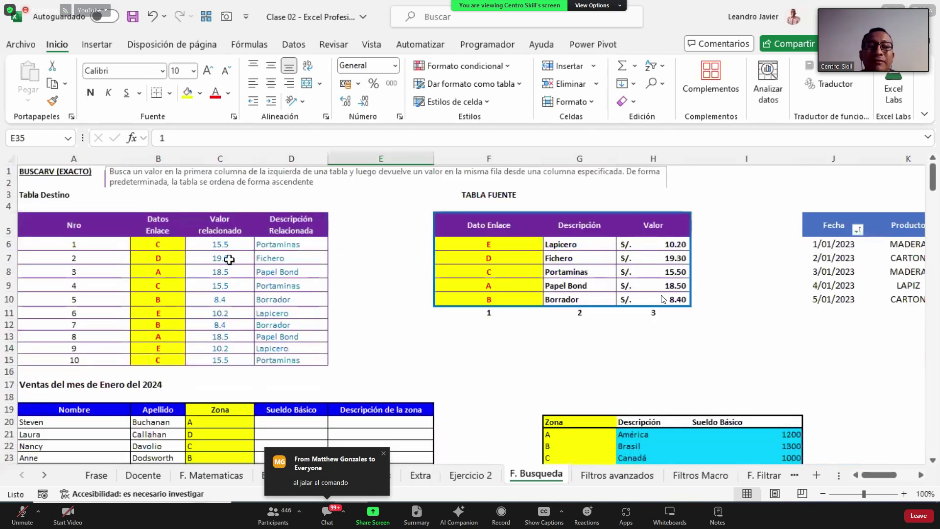
click(227, 242)
click(224, 139)
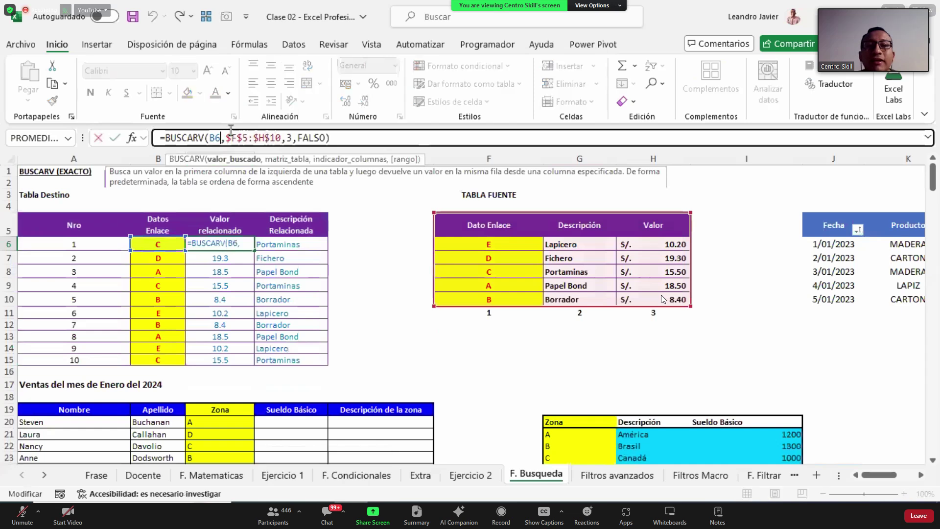
drag(232, 138, 282, 139)
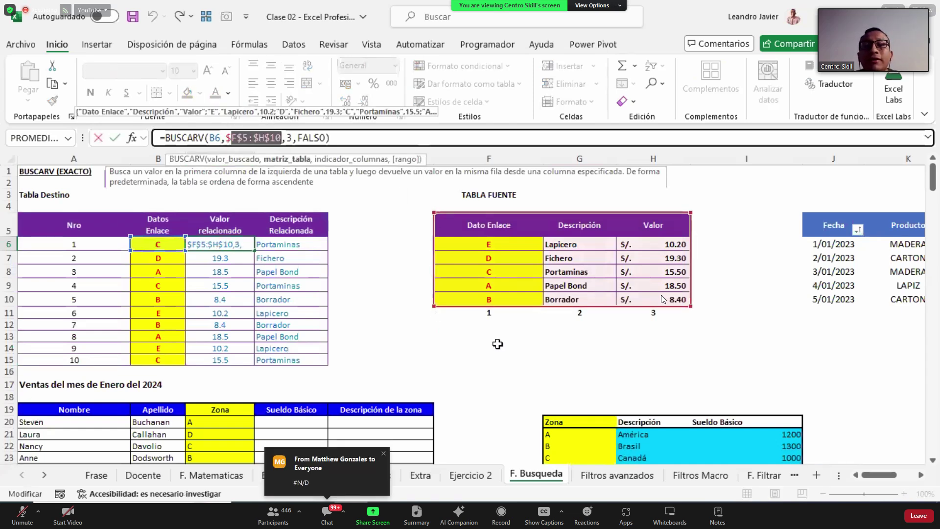
key(Escape)
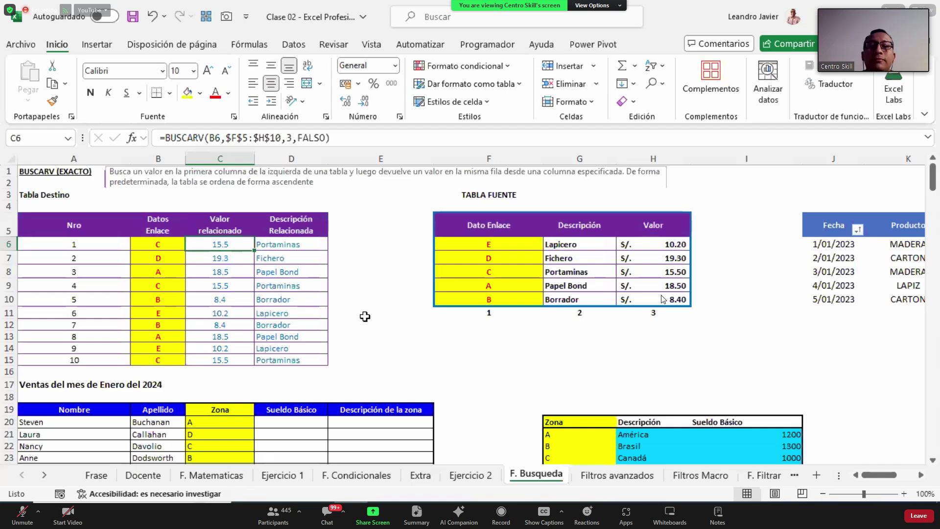
scroll(375, 314, down, 9)
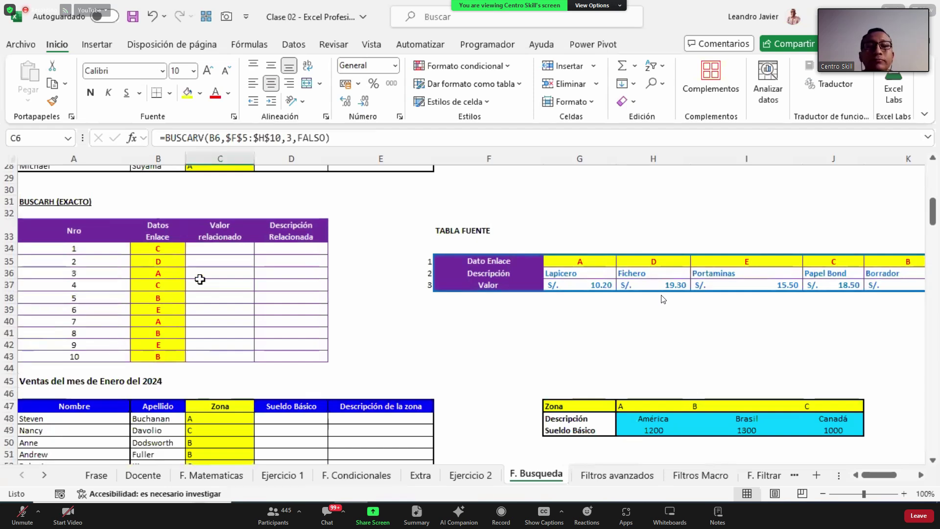
click(222, 251)
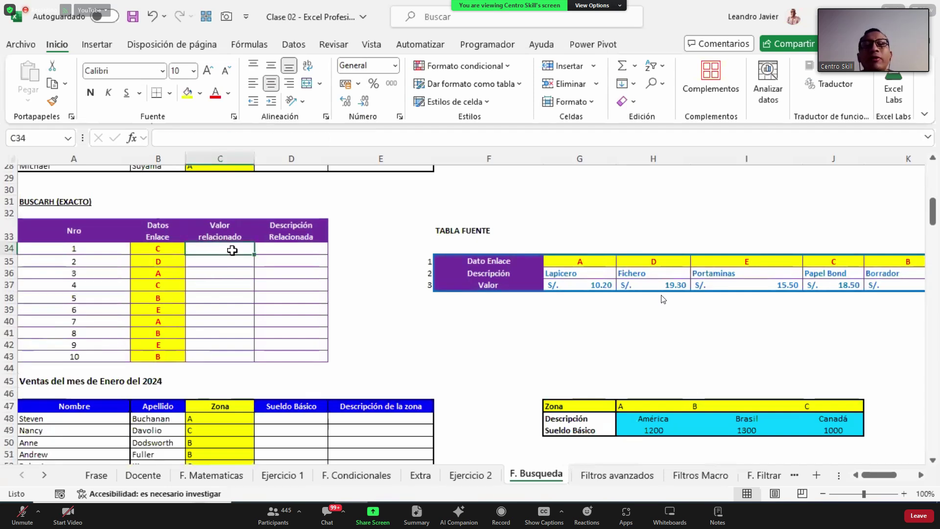
drag(457, 264, 807, 281)
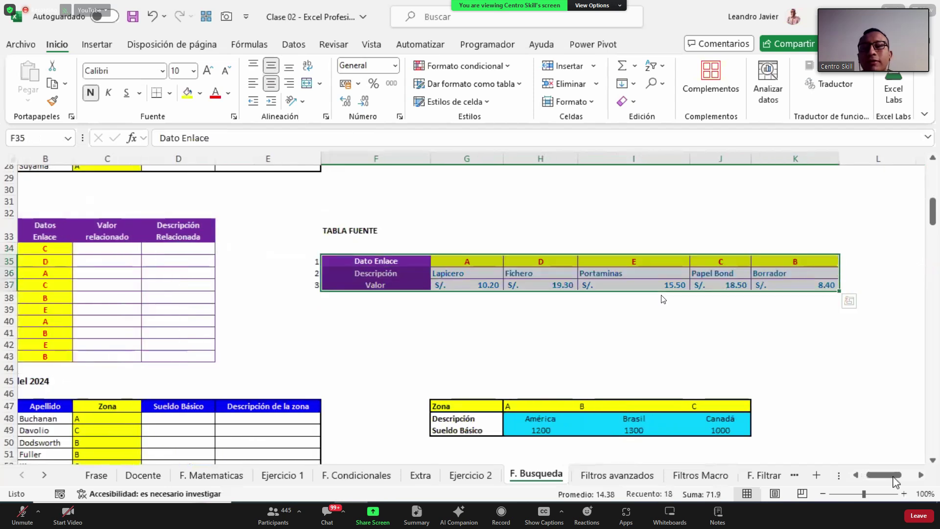
drag(884, 475, 878, 475)
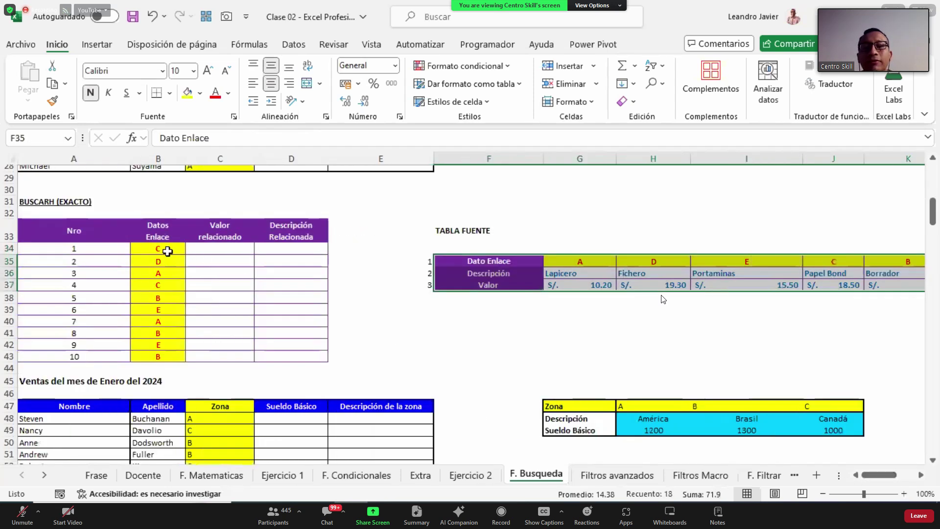
click(165, 248)
click(230, 226)
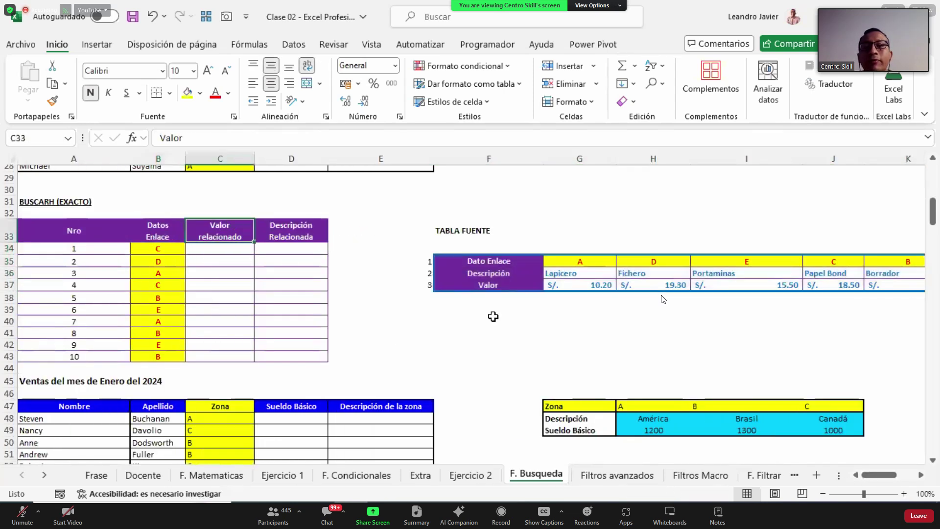
drag(487, 261, 489, 372)
drag(497, 263, 916, 277)
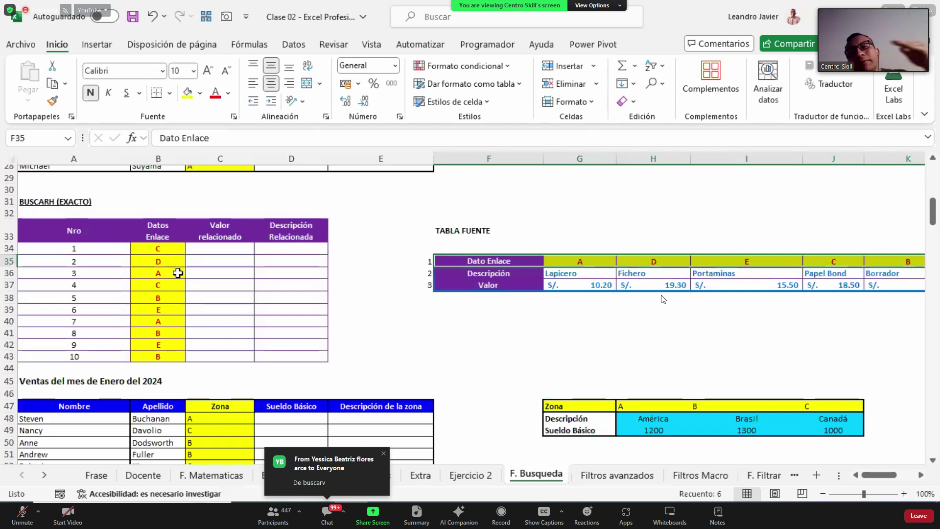
click(224, 248)
drag(224, 248, 251, 249)
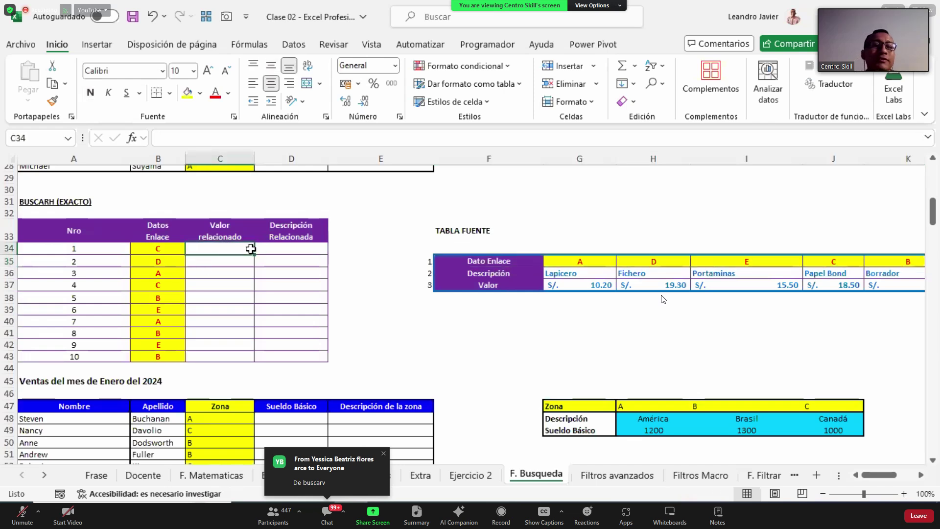
Start =BUSCARH in C34 with key B34 and absolute range $F$35:$K$37.
text(=BU)
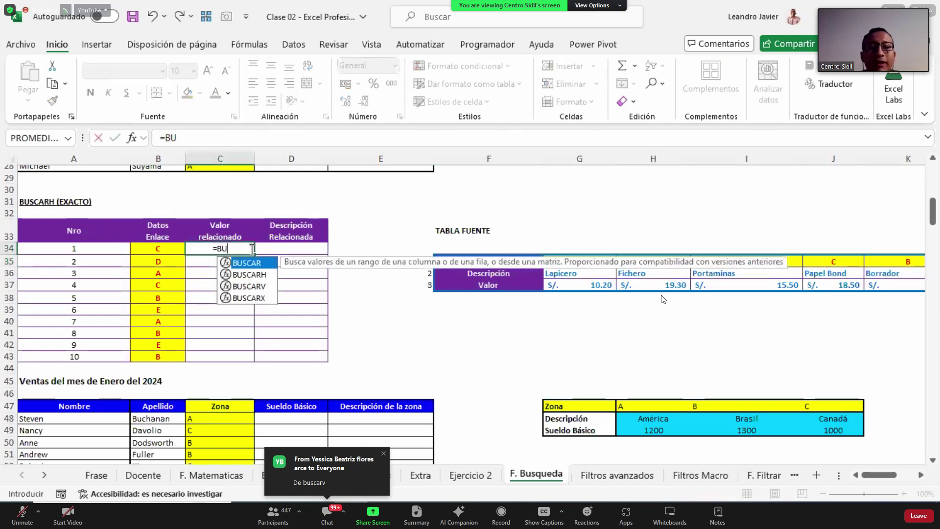
key(Down)
key(Tab)
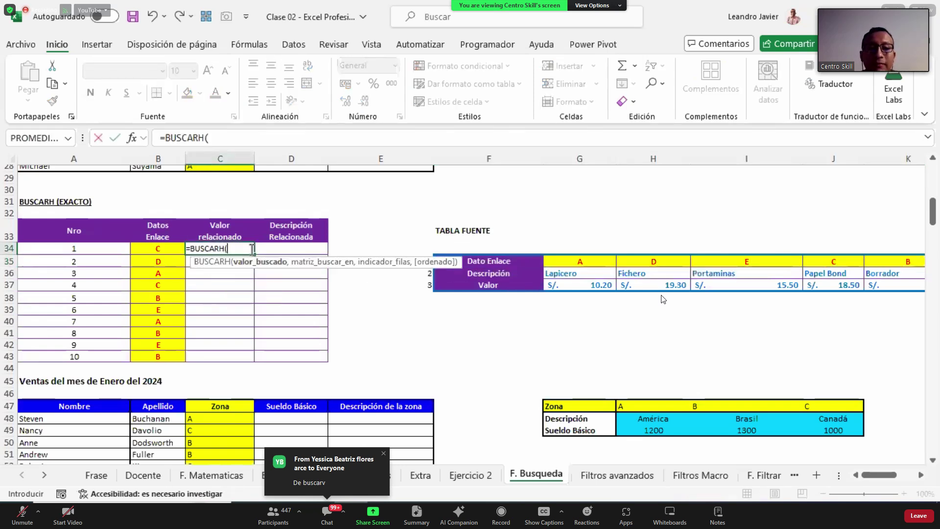
click(158, 248)
text(,)
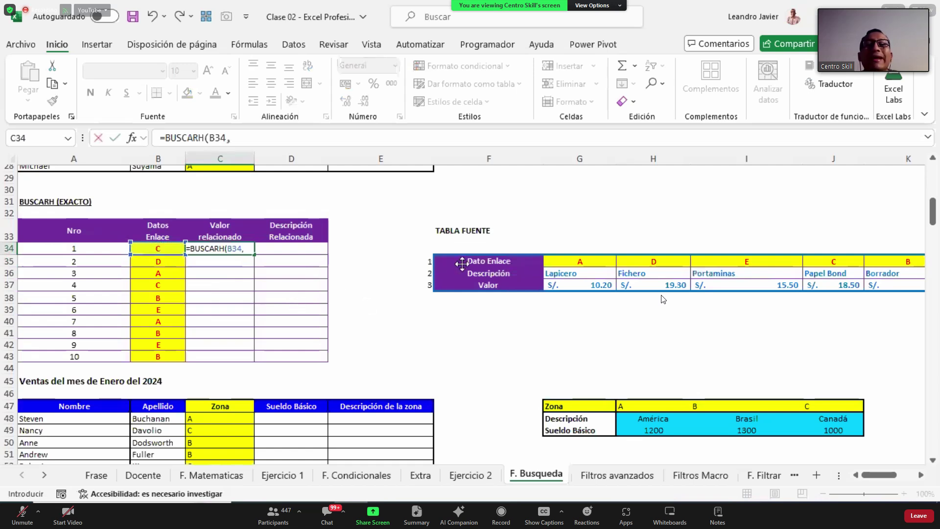
drag(493, 261, 684, 285)
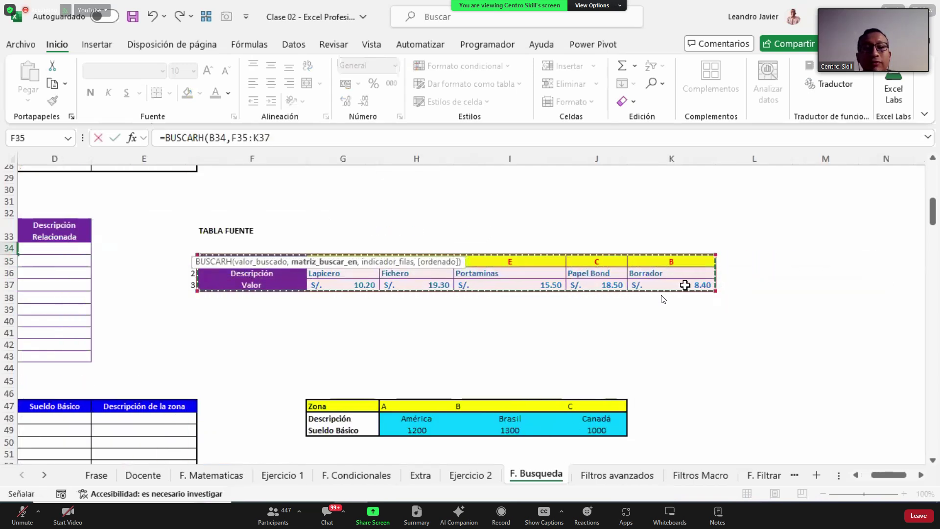
key(F4)
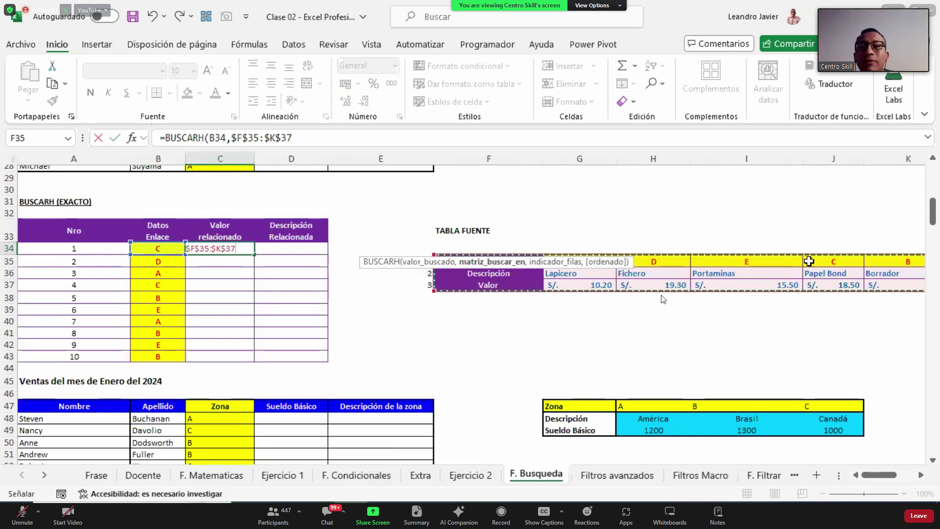
text(,)
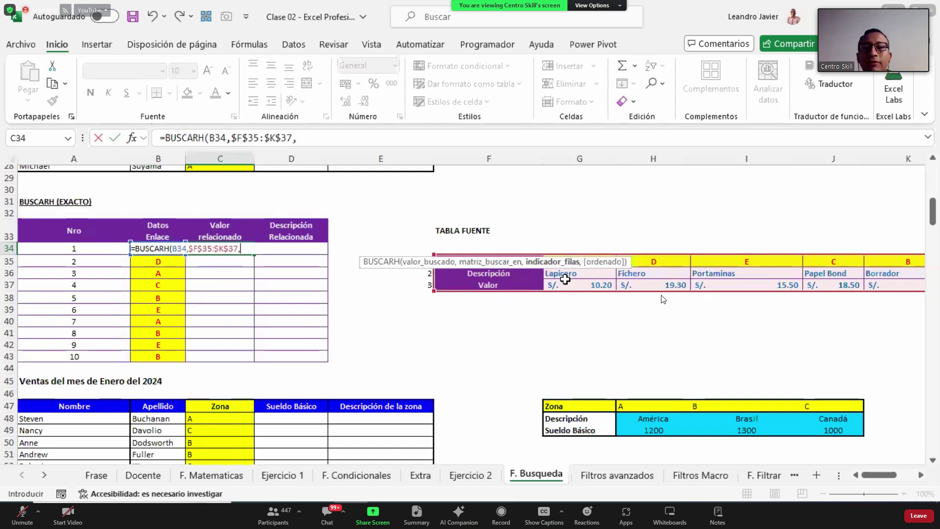
drag(590, 261, 596, 219)
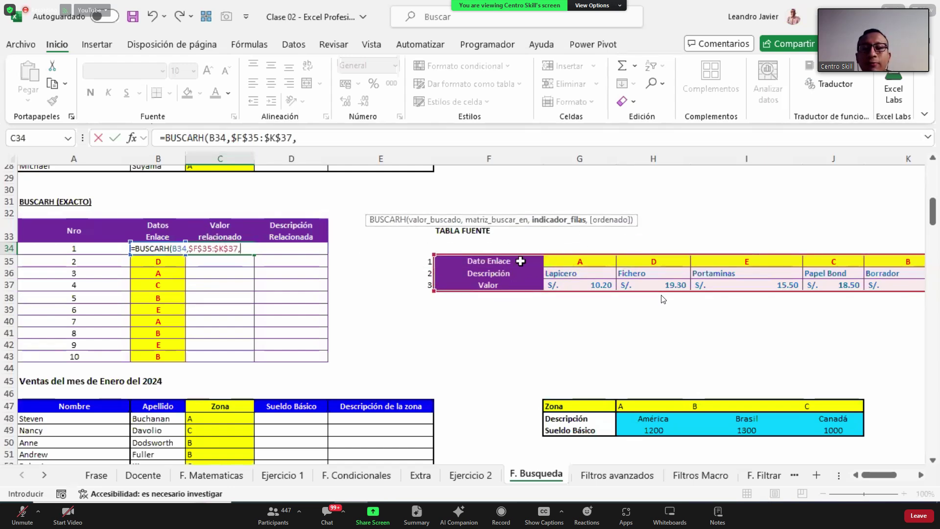
Finish with row 3 and FALSO, enter it, and fill it down to C43.
click(360, 142)
text(3)
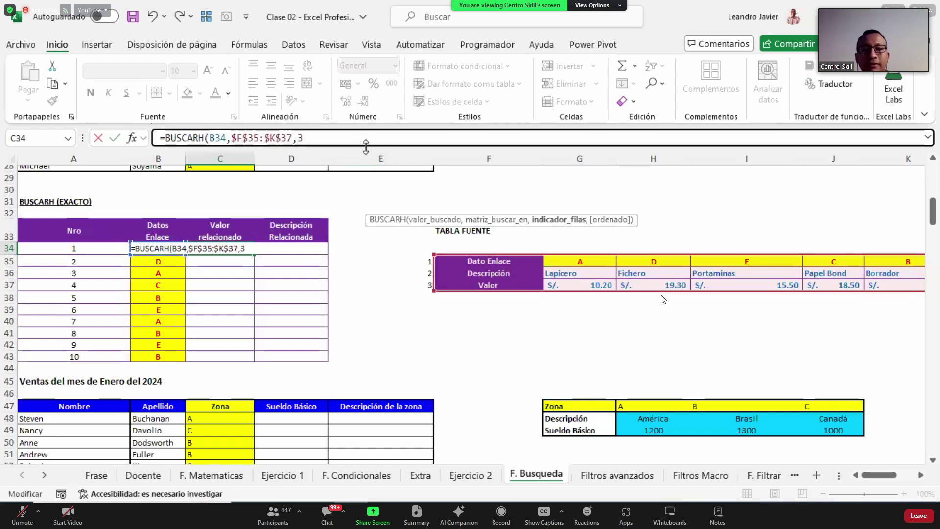
text(,)
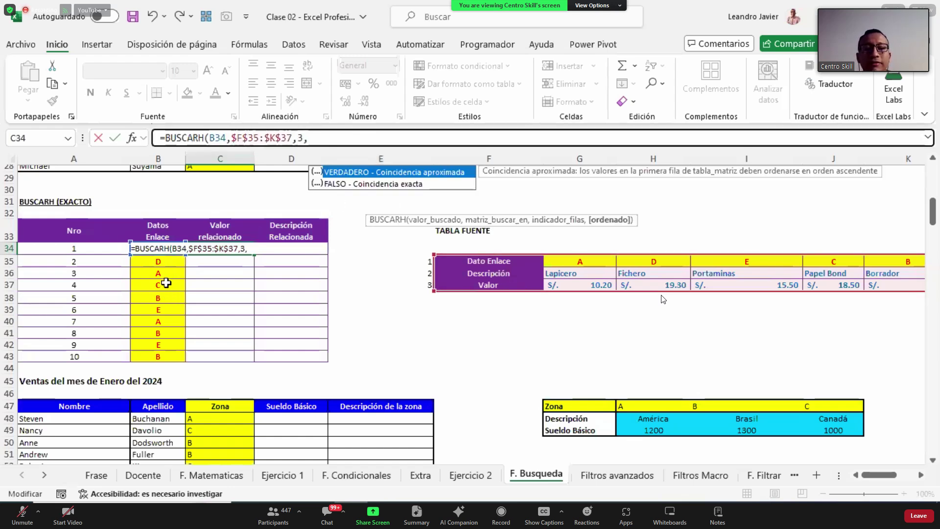
click(401, 184)
double_click(401, 184)
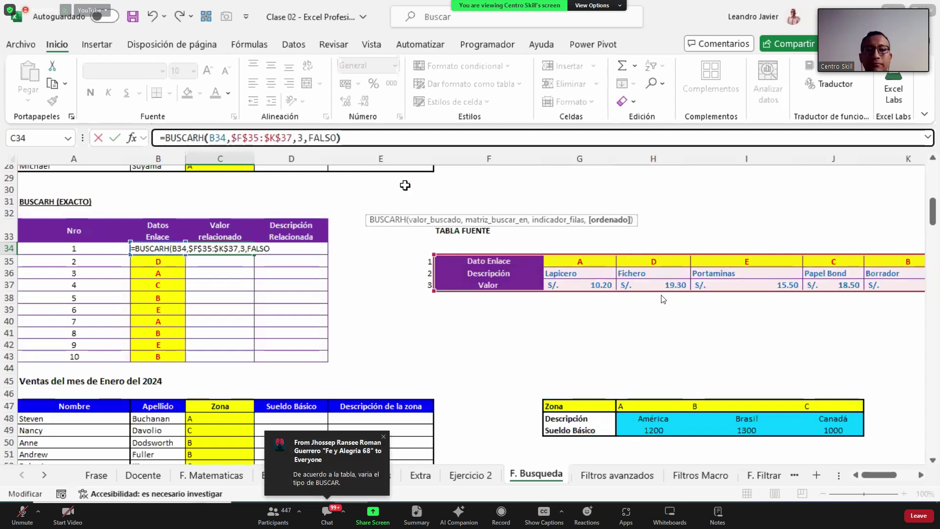
key(Return)
key(Up)
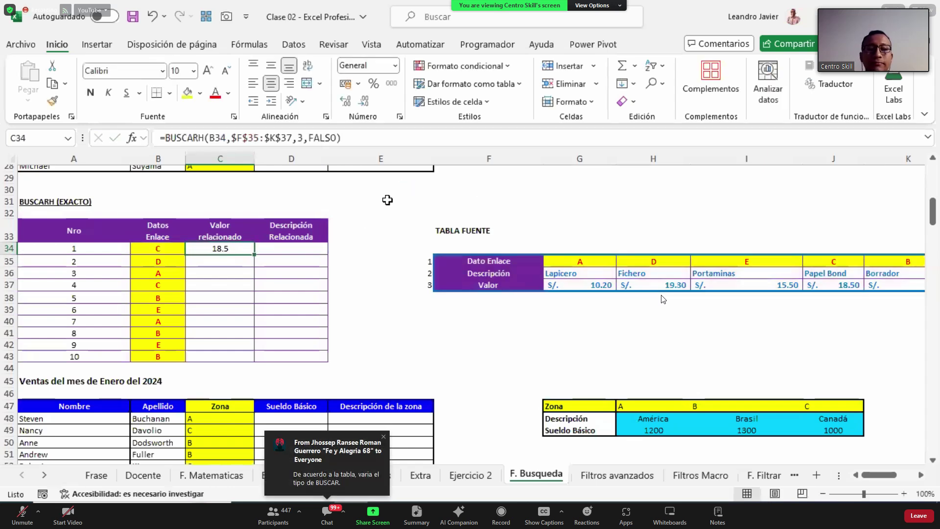
double_click(254, 253)
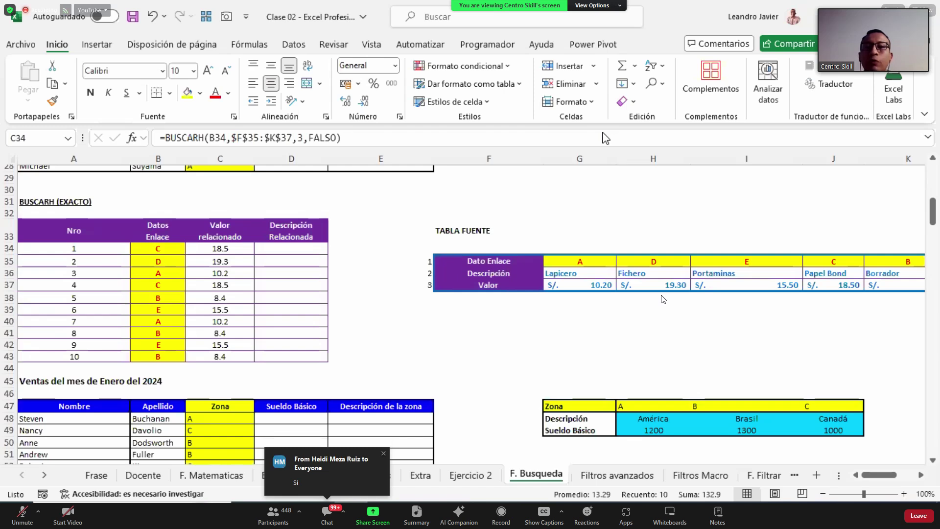
double_click(254, 254)
click(291, 248)
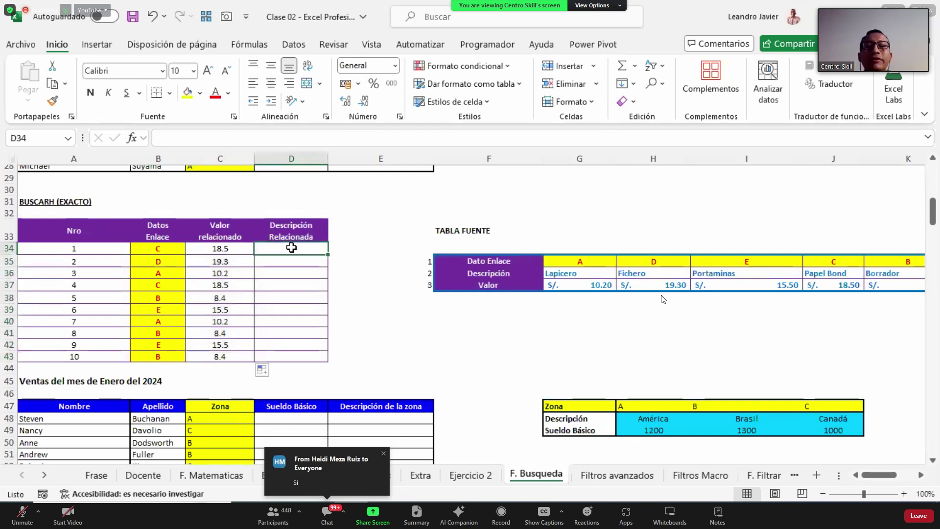
Start =BUSCARH in D34 with key B34 and absolute range $F$35:$K$37.
drag(508, 273, 649, 273)
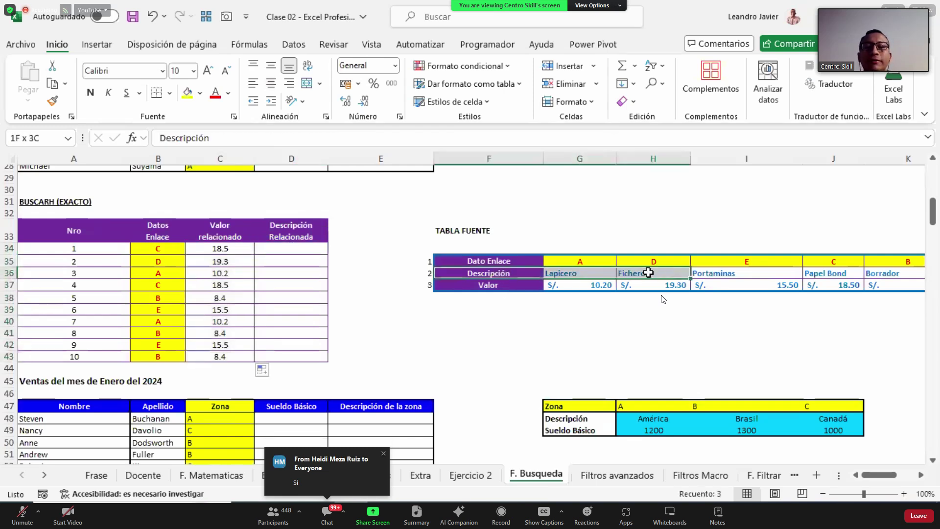
click(309, 250)
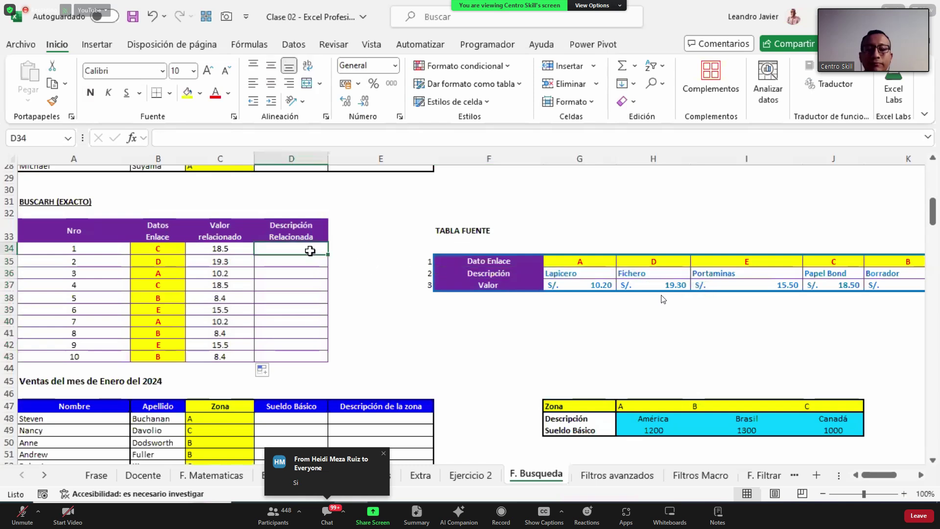
text(=BU)
key(Down)
key(Tab)
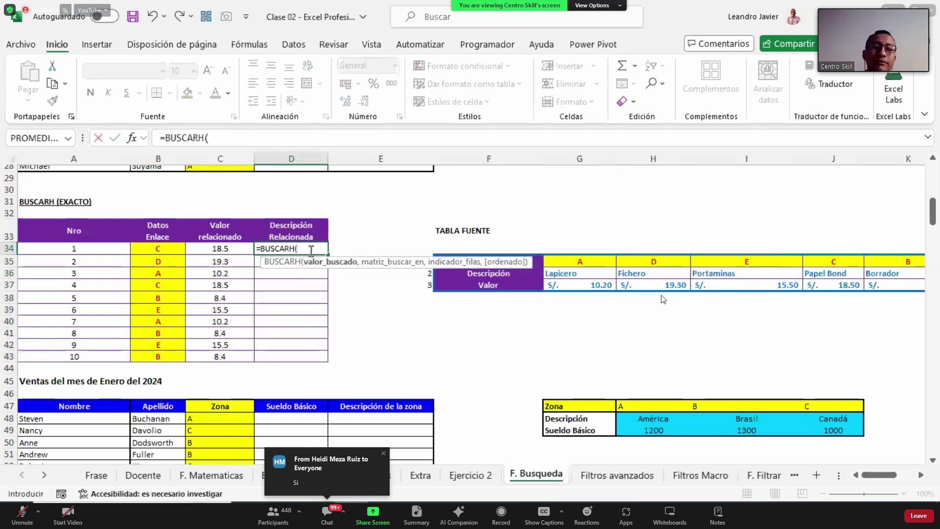
click(160, 250)
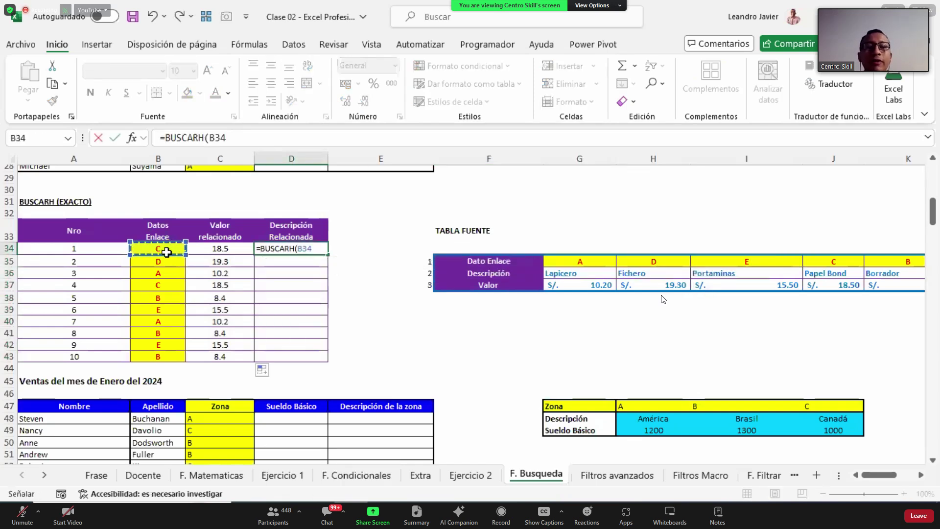
text(,)
click(538, 264)
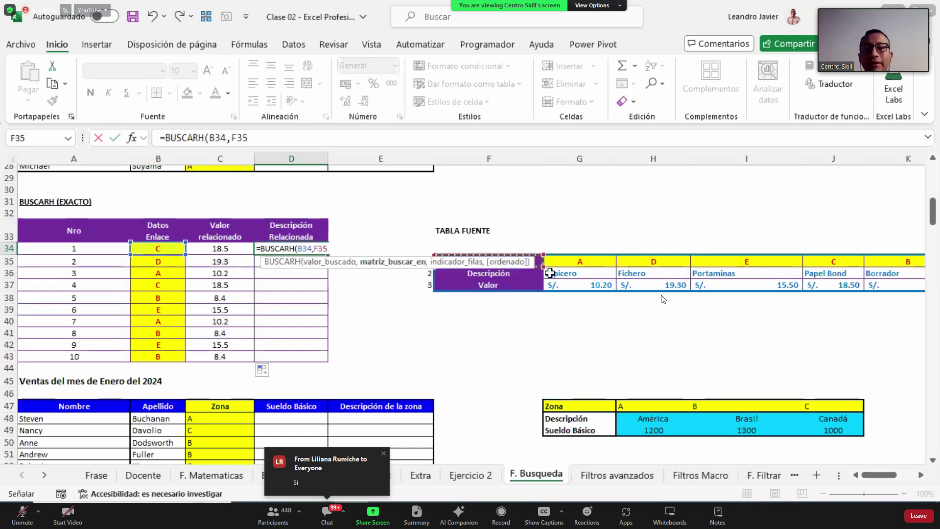
key(ctrl+shift+Right)
key(ctrl+shift+Down)
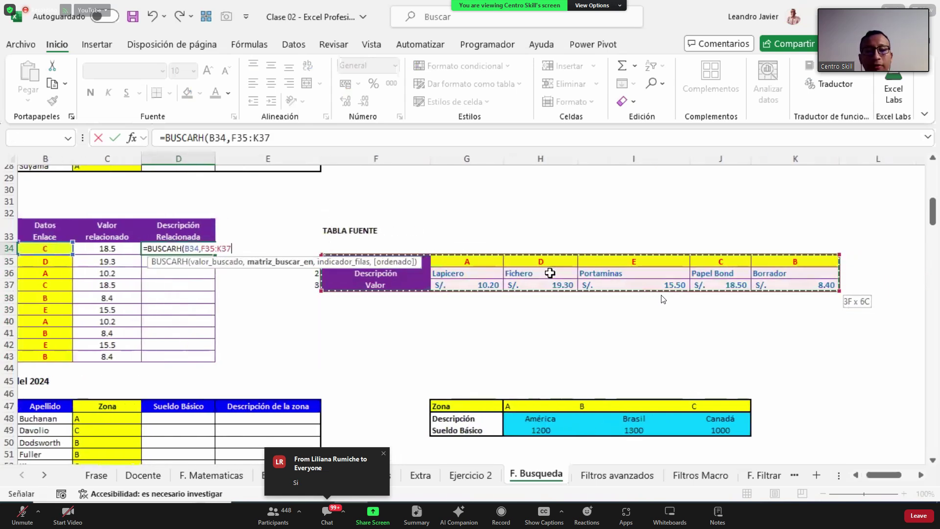
key(F4)
text(,)
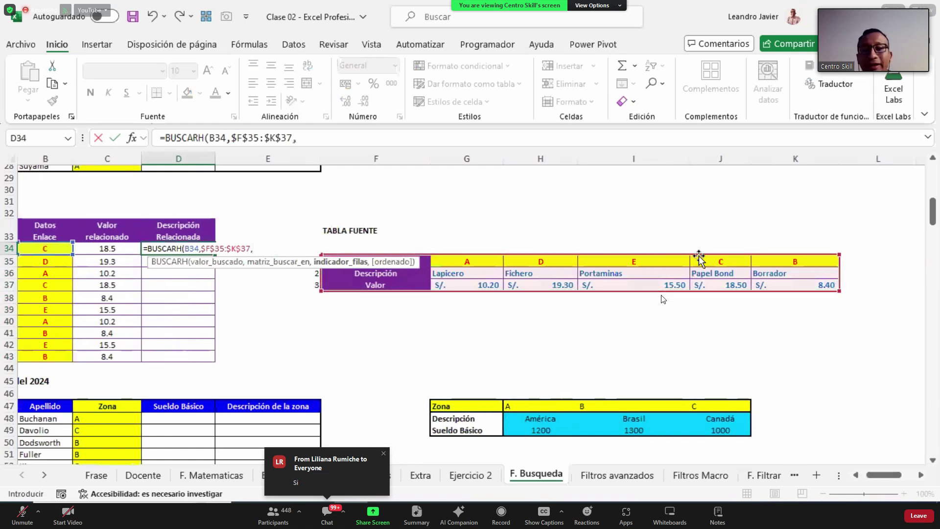
Finish the D34 formula with row 2 and FALSO for exact match, and enter it.
scroll(887, 475, left, 1)
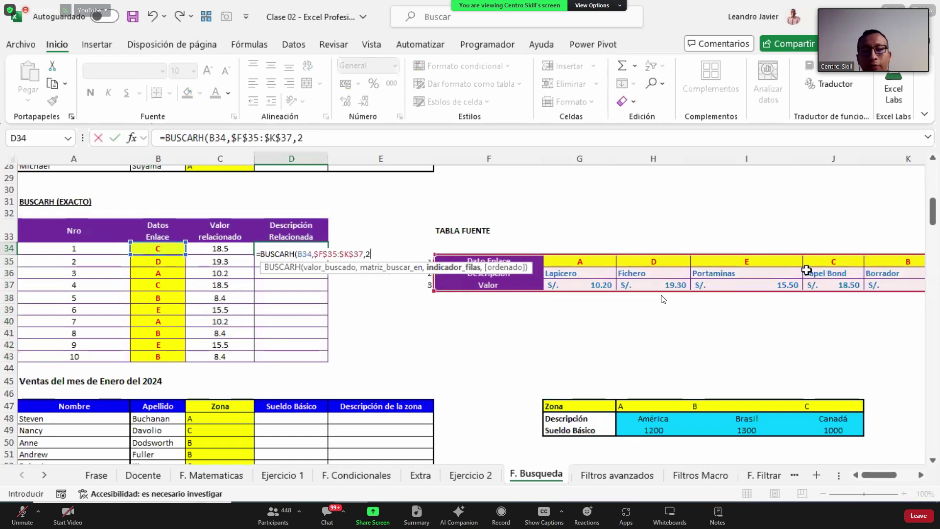
text(,)
click(458, 292)
double_click(459, 292)
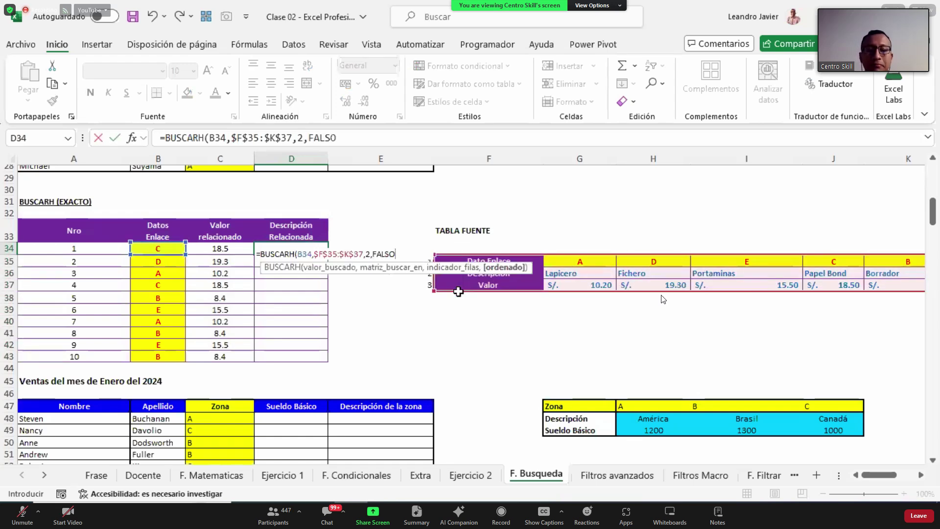
key(Return)
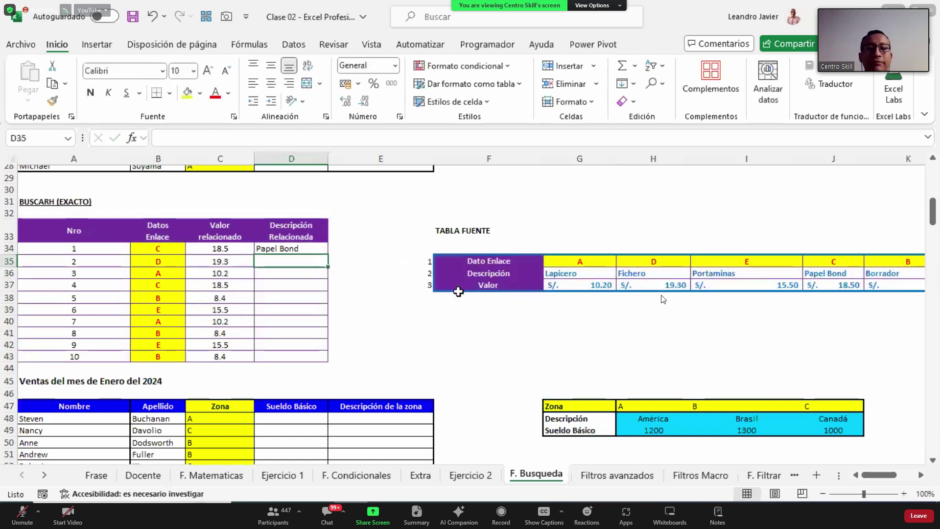
Copy D34's BUSCARH formula down through D43.
click(319, 249)
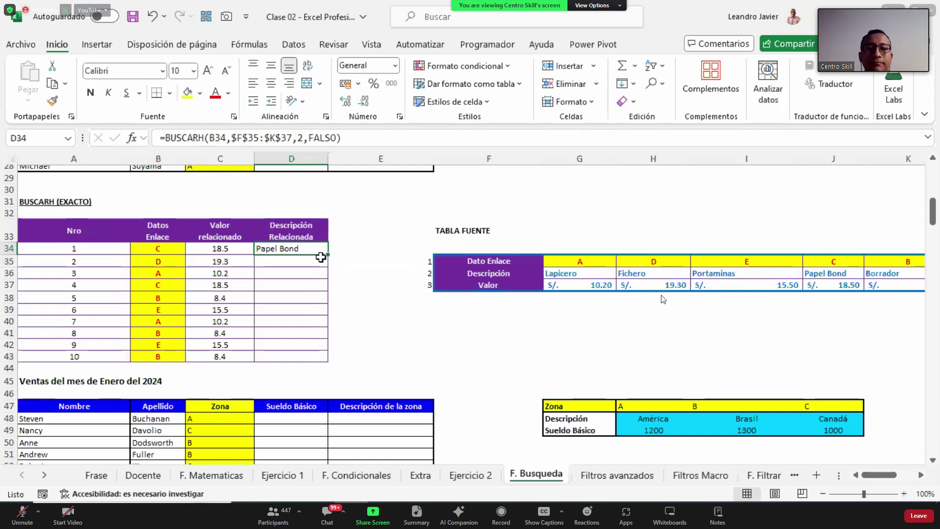
click(268, 269)
click(294, 249)
key(ctrl+c)
key(shift+Down)
key(shift+Down)
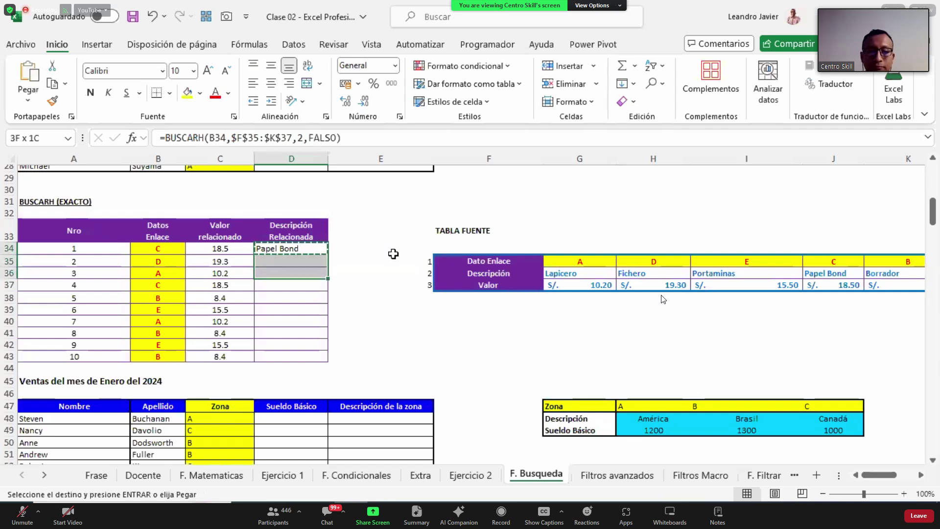
key(shift+Down)
key(shift+Down)
key(shift+Down)
key(shift+Down)
key(shift+Down)
key(shift+Down)
key(shift+Down)
key(Return)
key(Down)
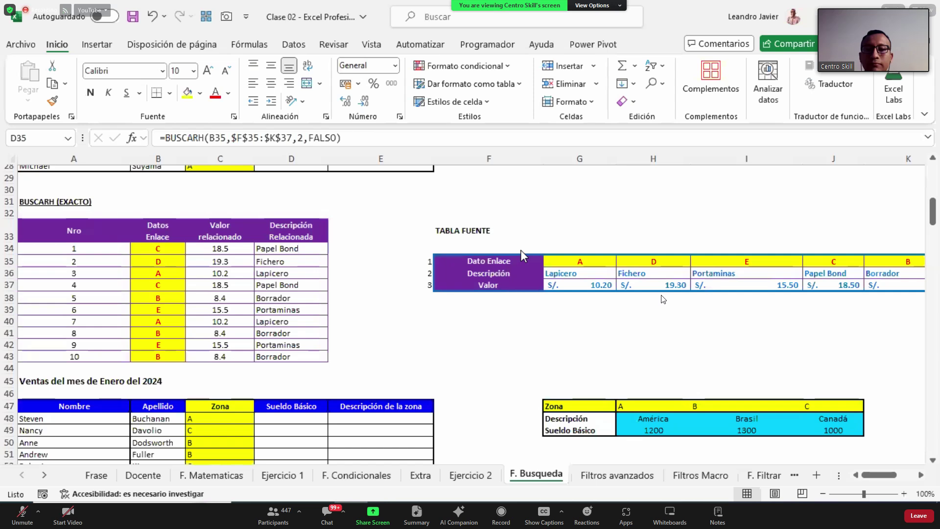
click(372, 263)
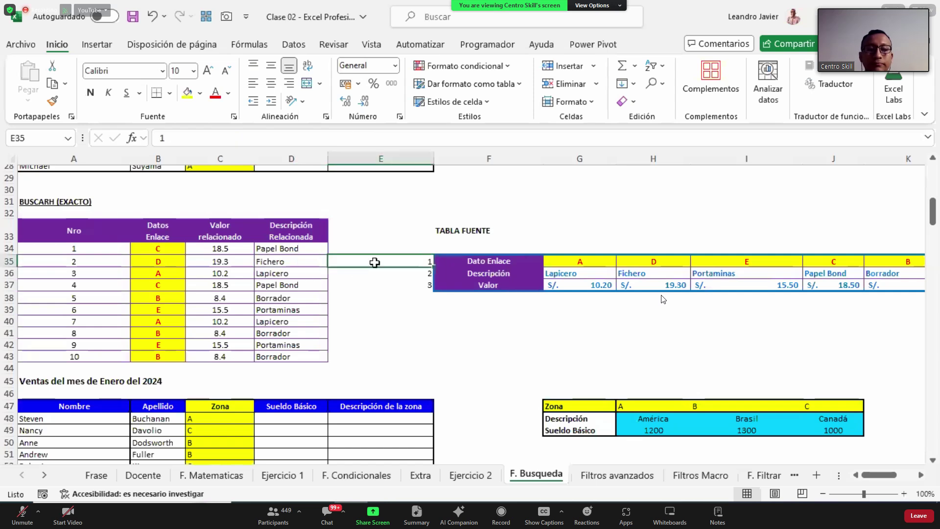
scroll(375, 263, down, 5)
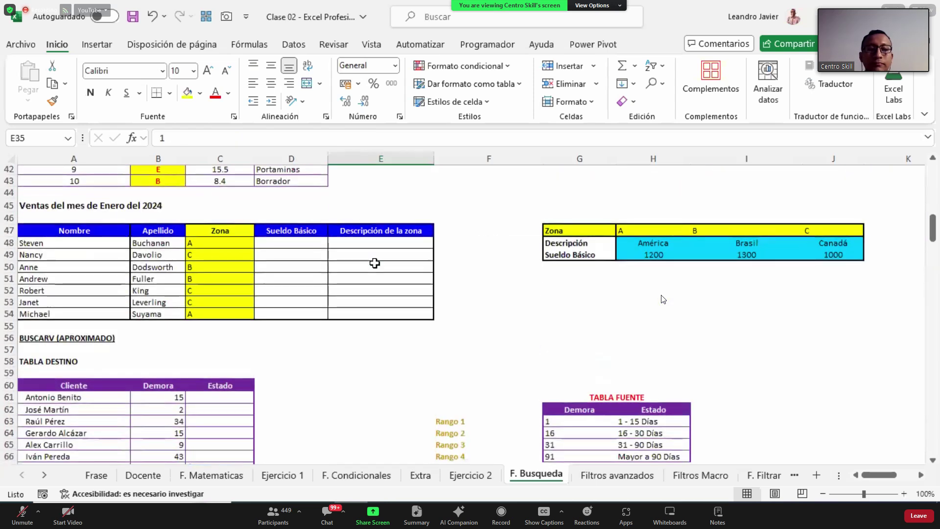
scroll(375, 263, down, 5)
scroll(375, 263, up, 2)
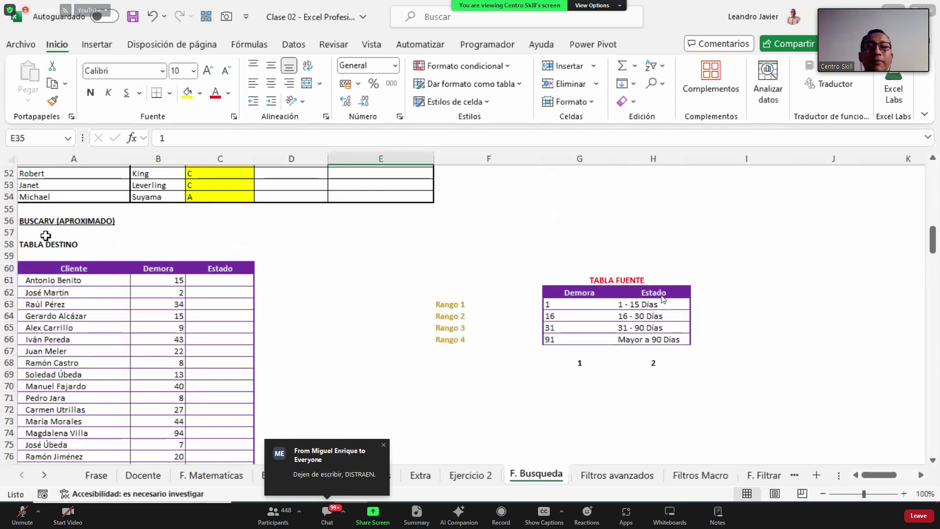
drag(165, 281, 165, 394)
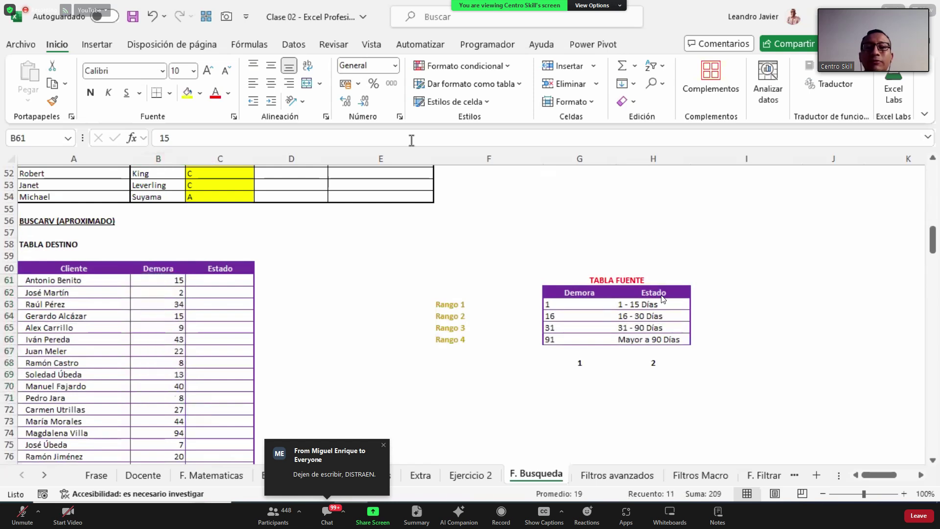
click(235, 283)
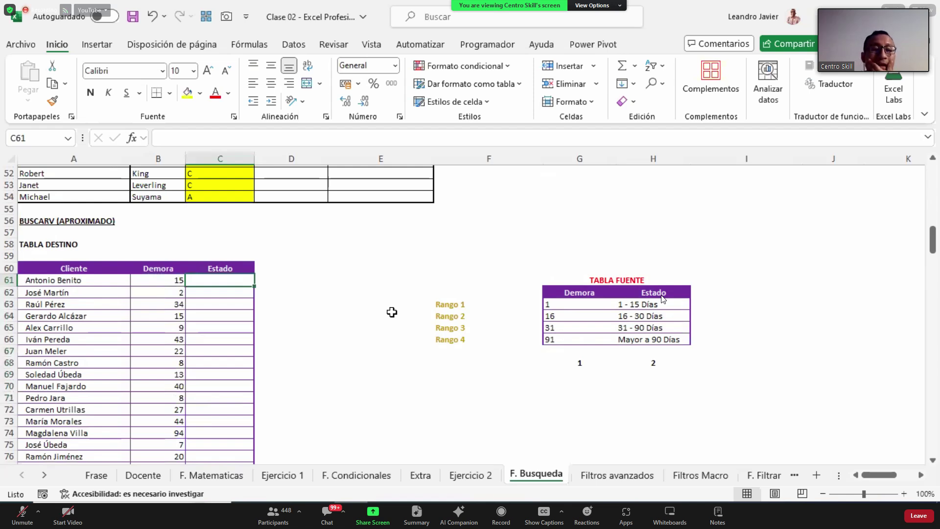
click(175, 278)
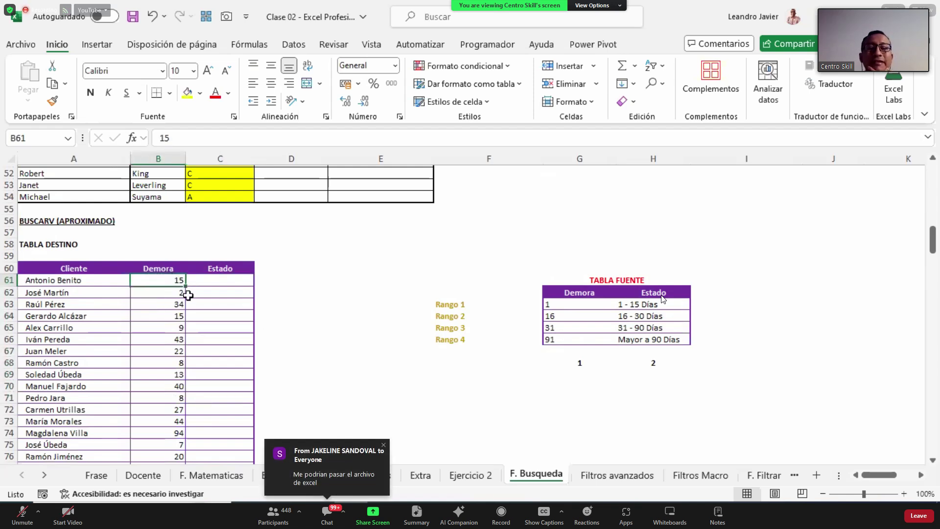
drag(556, 291, 658, 344)
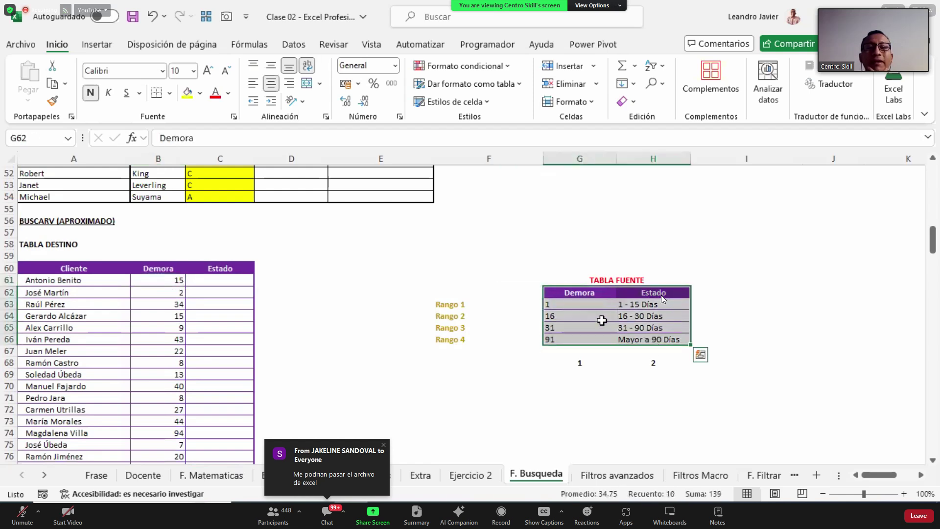
key(Right)
drag(646, 322, 652, 341)
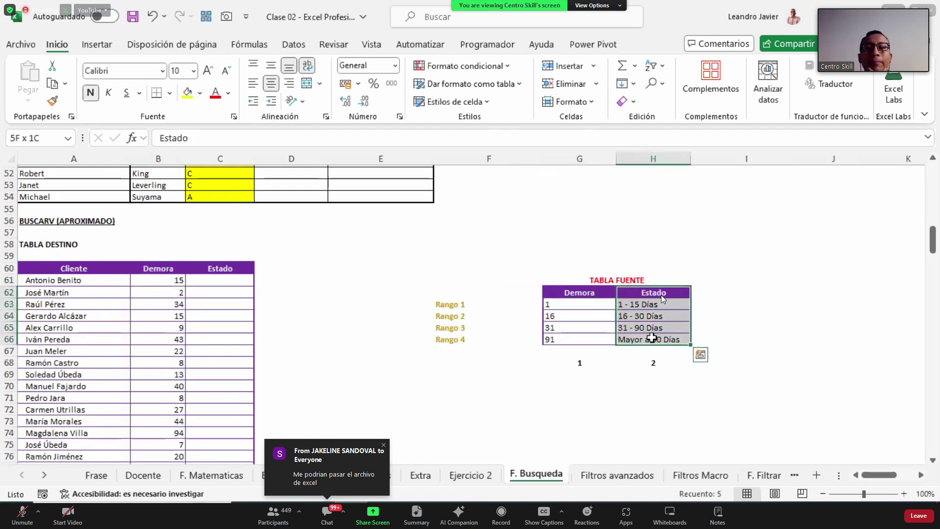
click(172, 283)
drag(577, 292, 584, 340)
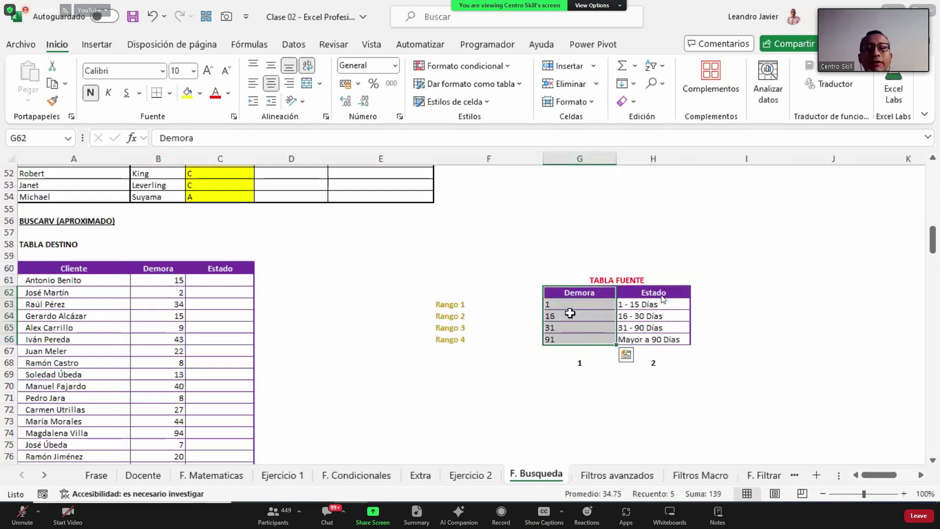
click(568, 304)
click(567, 318)
click(570, 329)
click(570, 342)
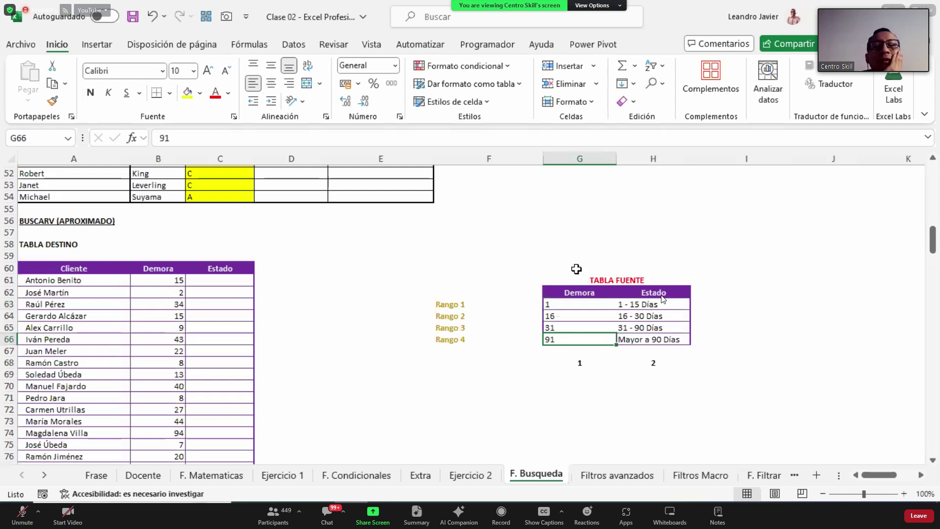
drag(572, 304, 597, 316)
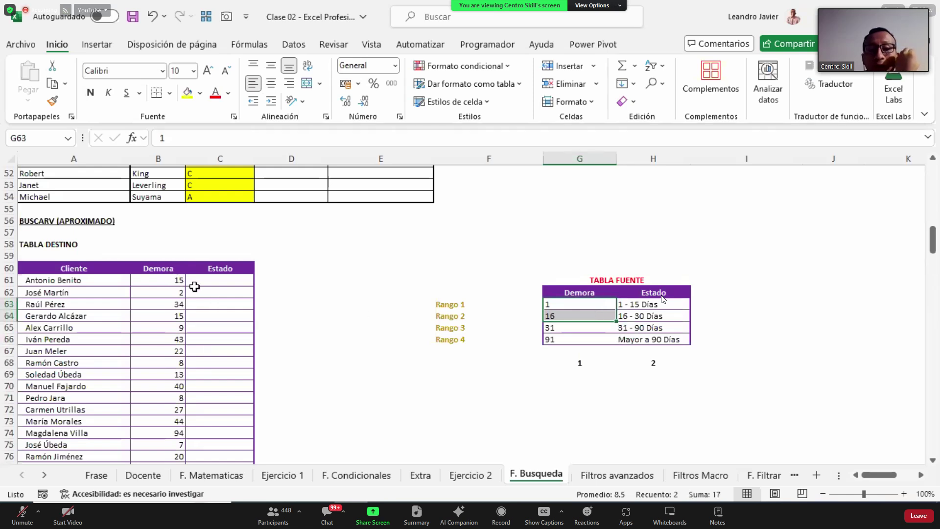
drag(575, 298, 576, 291)
click(561, 289)
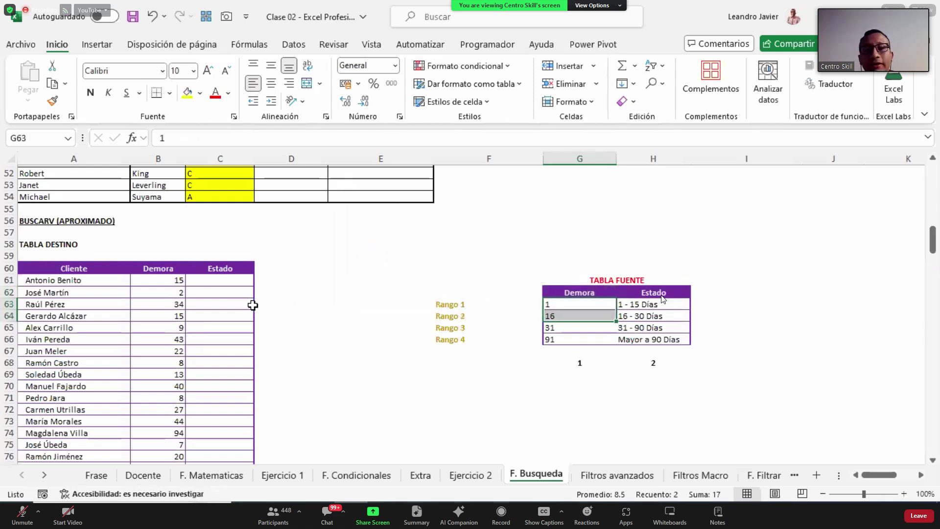
Enter =BUSCARV(B61,$G$62:$H$66,2,FALSO) in the first Estado cell, C61.
click(229, 277)
text(=bus)
key(Down)
key(Down)
key(Tab)
key(Left)
text(,)
drag(582, 296, 647, 329)
key(F4)
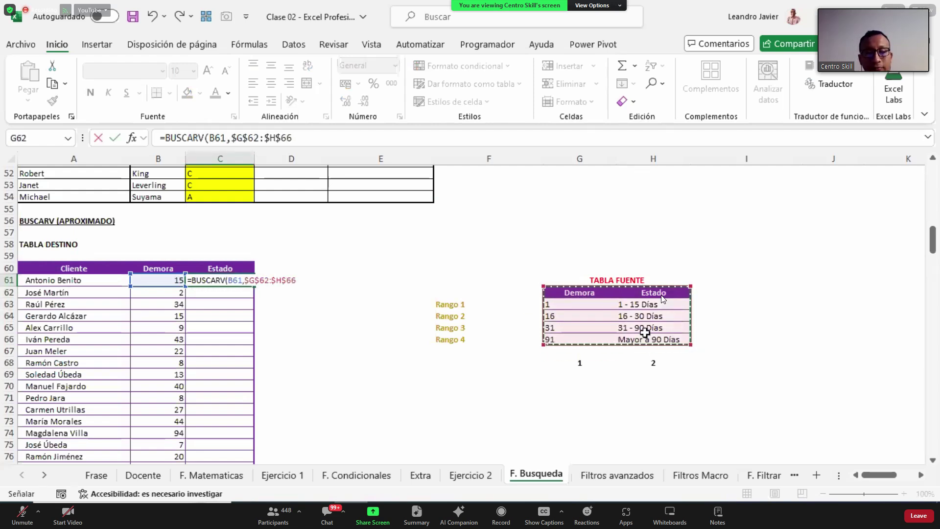
text(,2,)
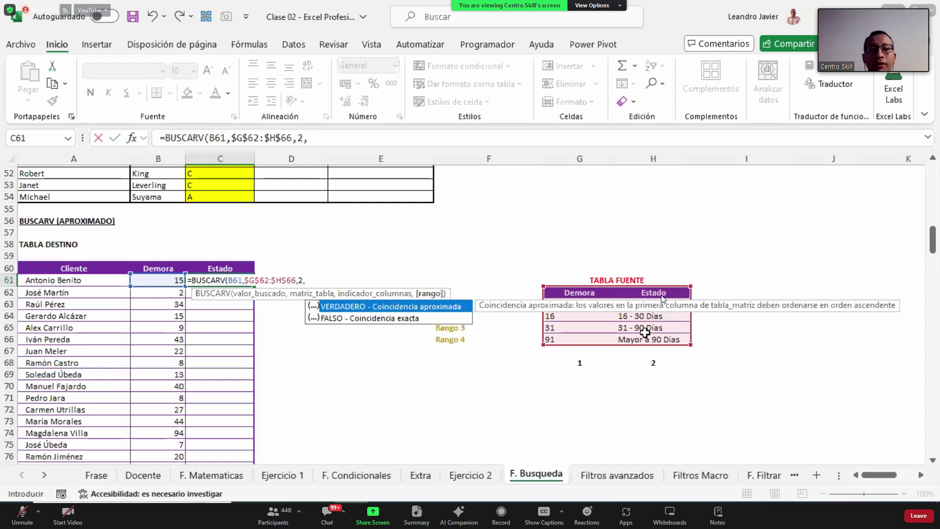
key(Down)
key(Tab)
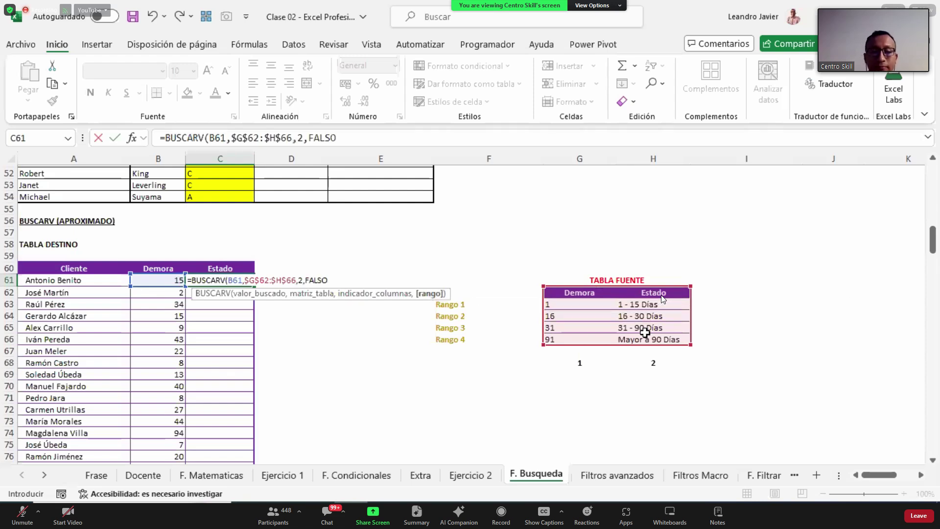
key(ctrl+Return)
Compare the Demora value with the source thresholds to see why it shows #N/D.
key(F2)
key(Escape)
click(138, 273)
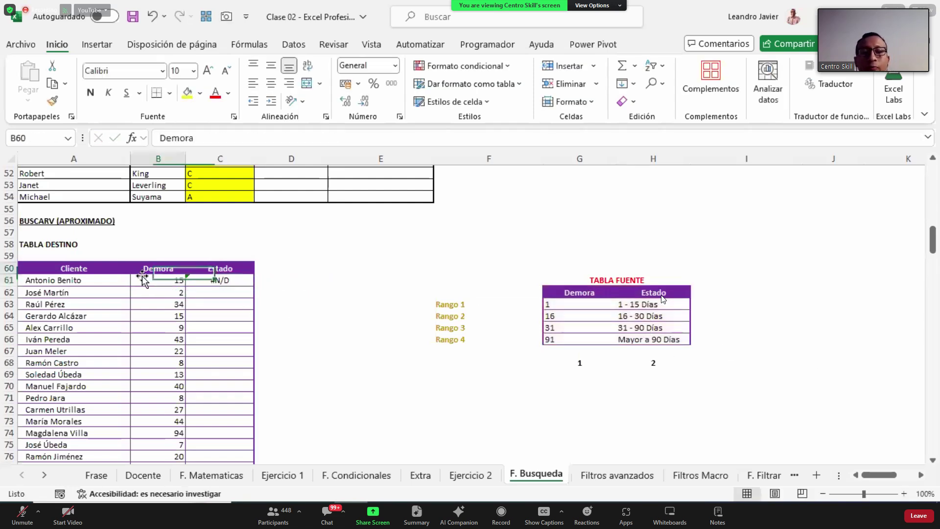
click(169, 282)
drag(573, 293, 568, 339)
click(235, 281)
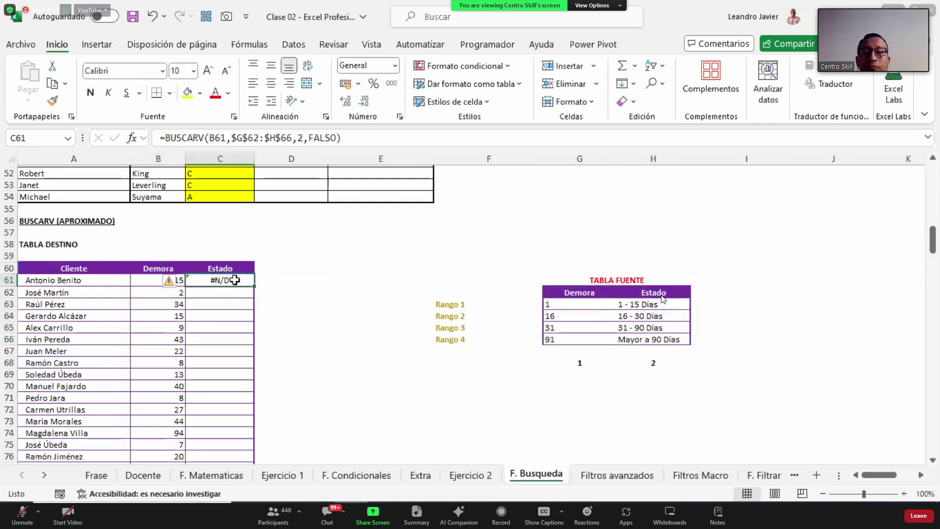
Replace FALSO with VERDADERO in the formula for an approximate match.
click(315, 138)
double_click(316, 139)
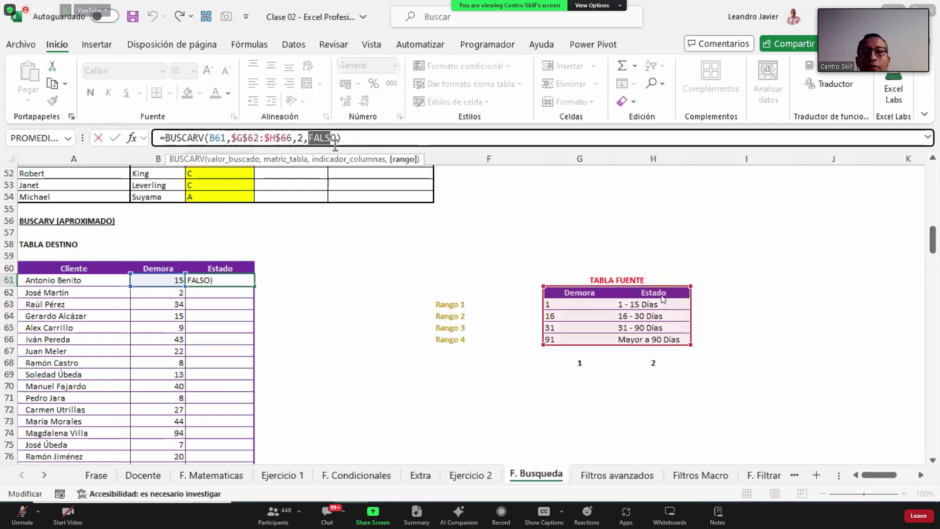
key(BackSpace)
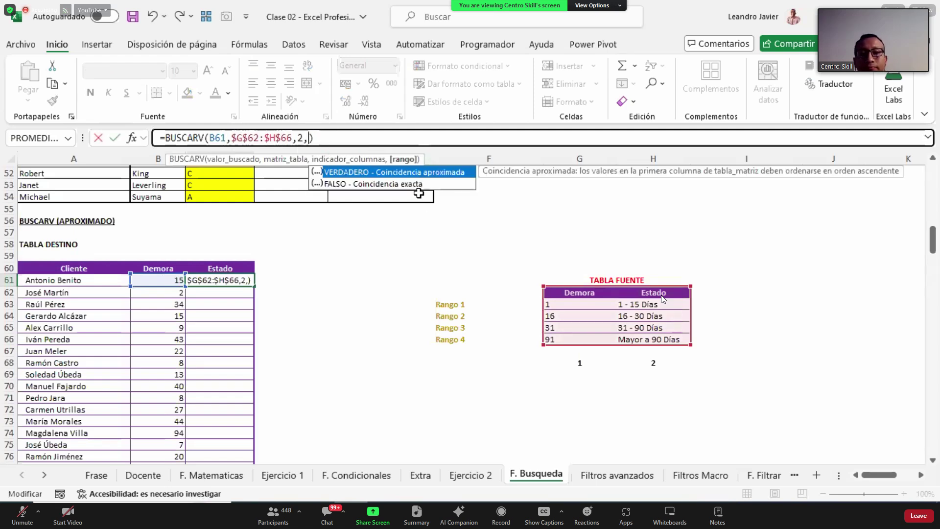
double_click(451, 174)
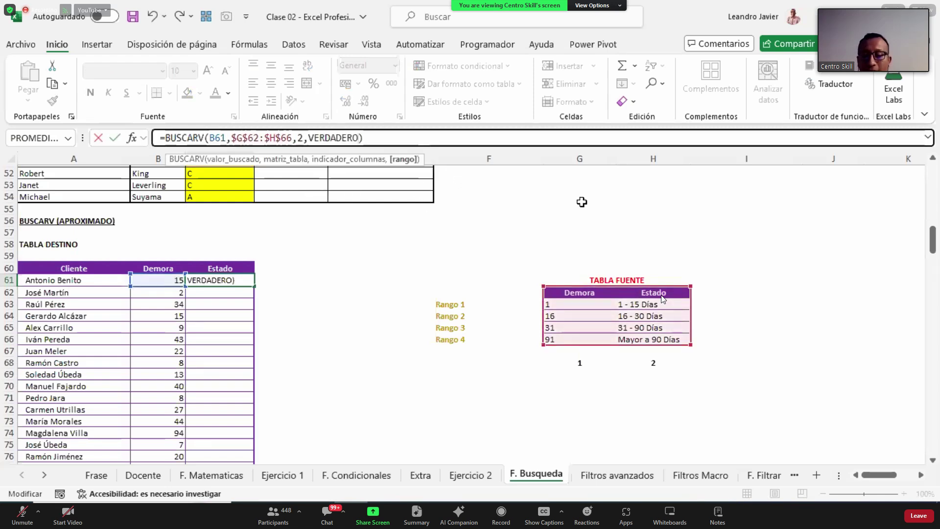
key(ctrl+Return)
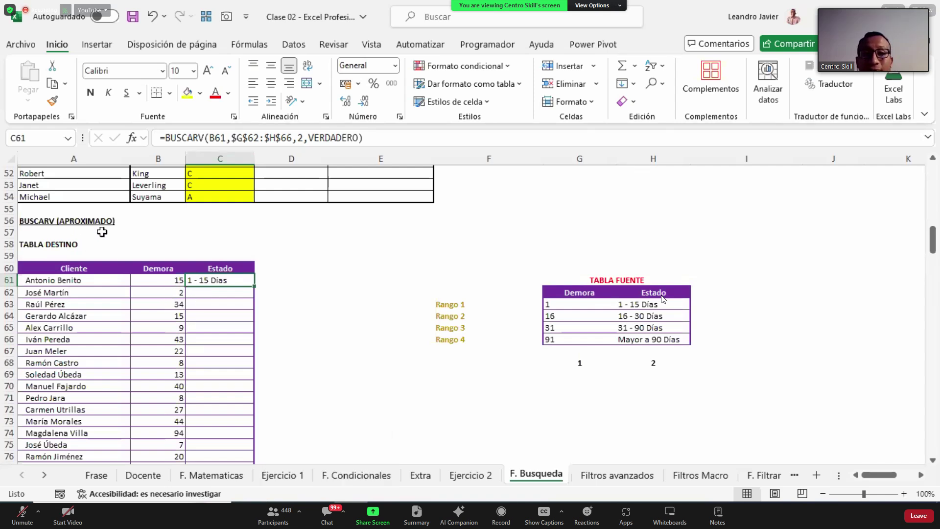
drag(555, 292, 666, 344)
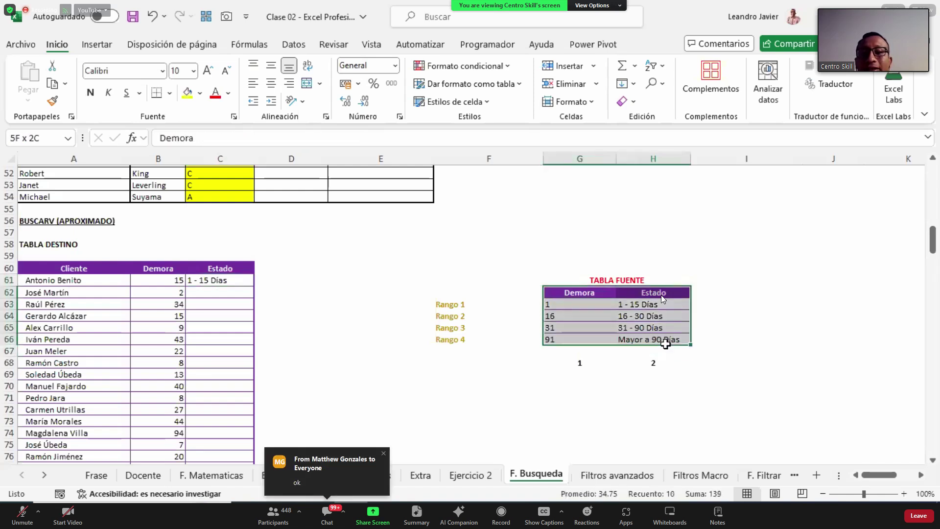
click(588, 297)
drag(590, 304, 593, 338)
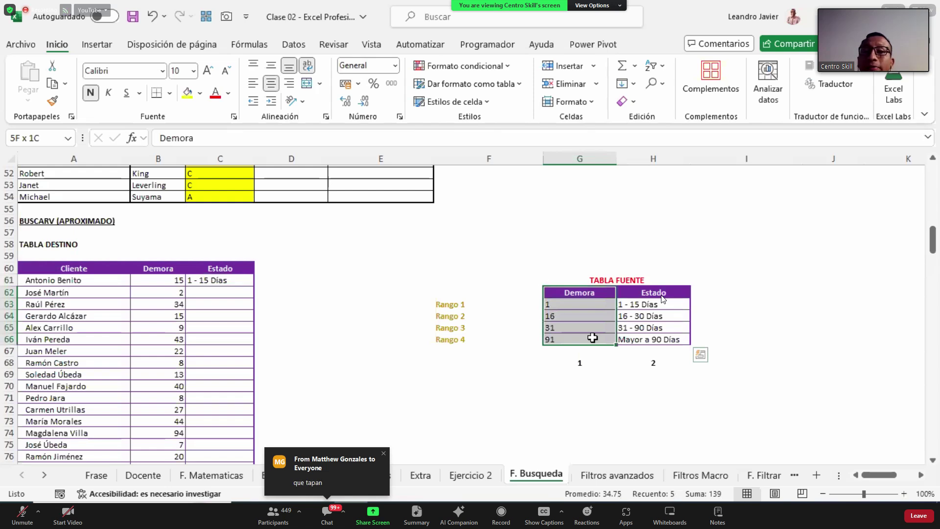
drag(592, 338, 593, 338)
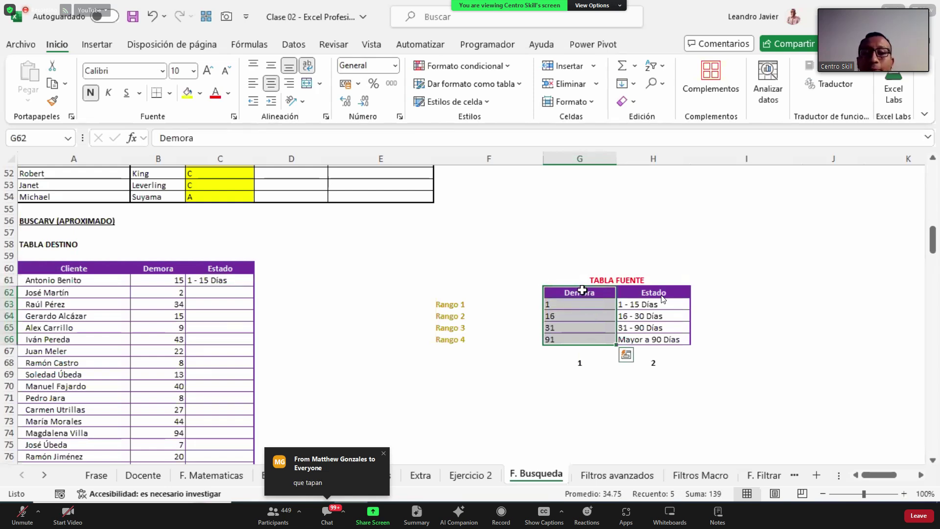
click(173, 280)
drag(590, 294, 593, 338)
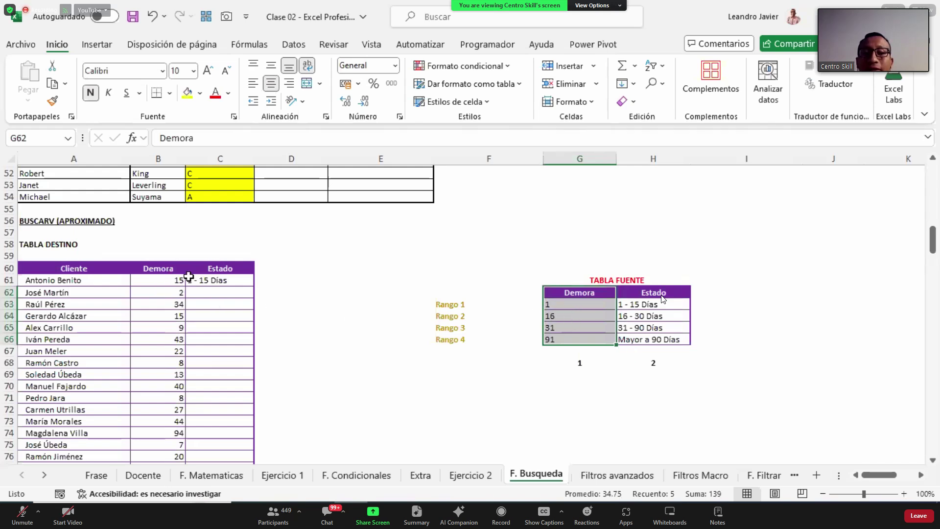
click(570, 305)
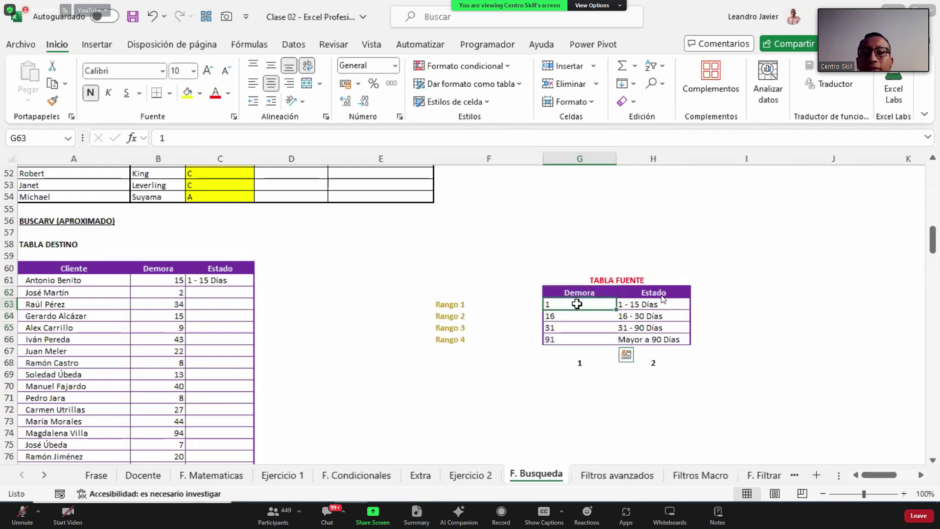
key(Down)
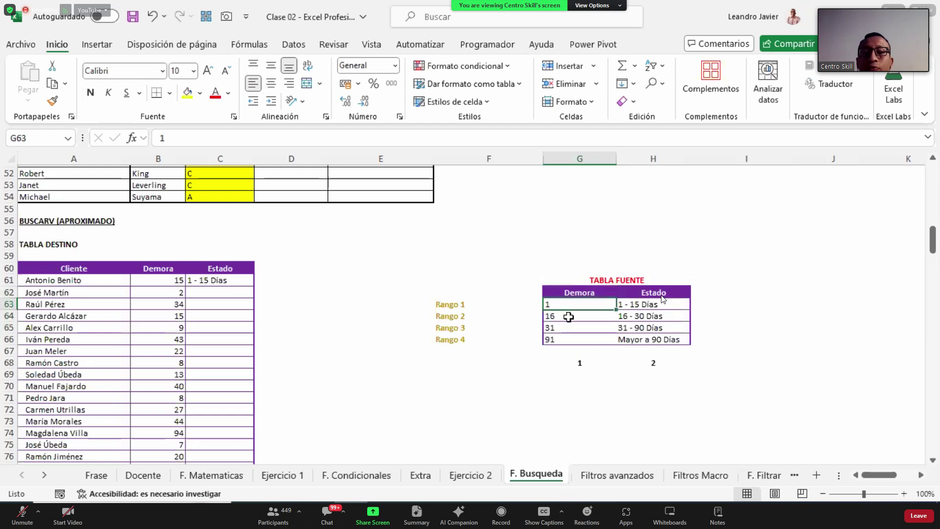
click(577, 304)
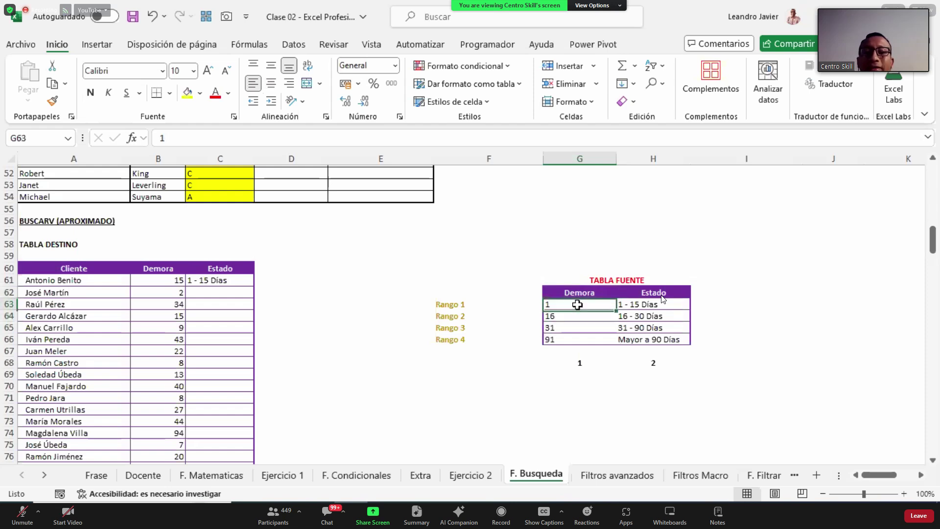
key(Down)
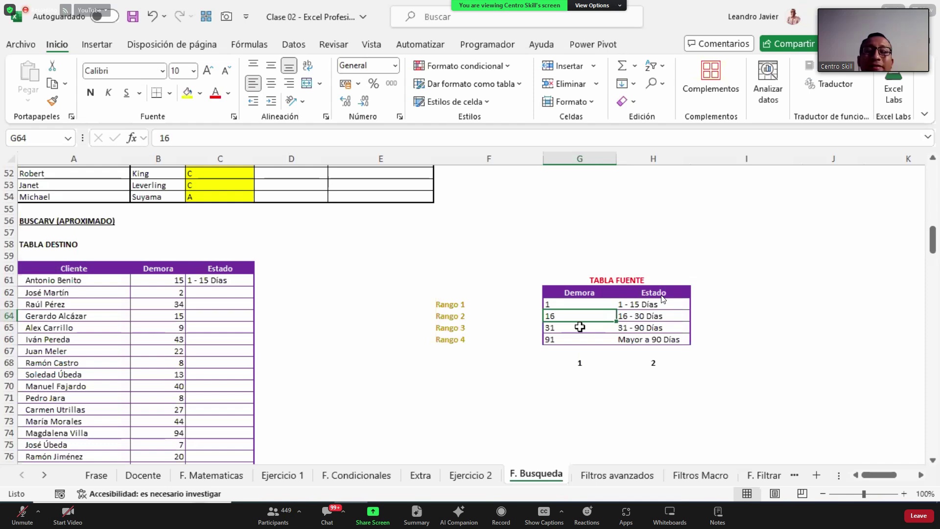
drag(577, 304, 575, 320)
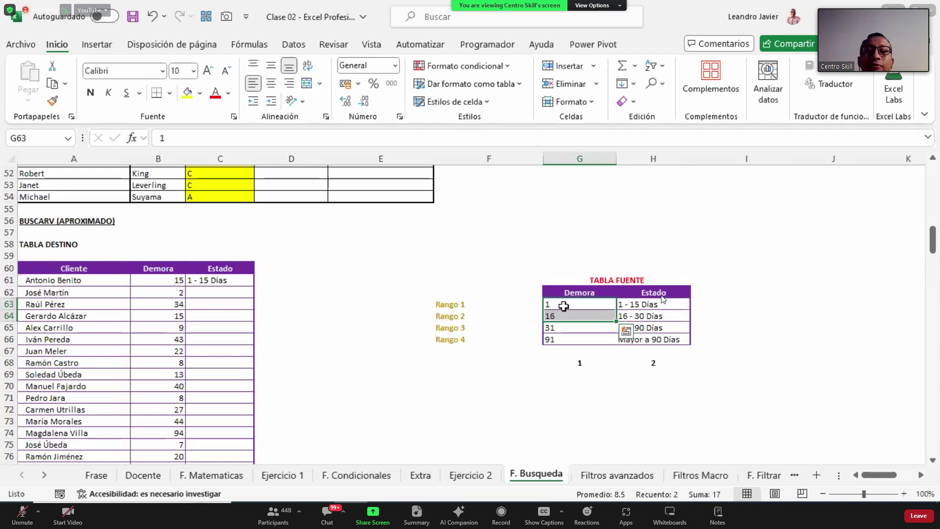
click(564, 306)
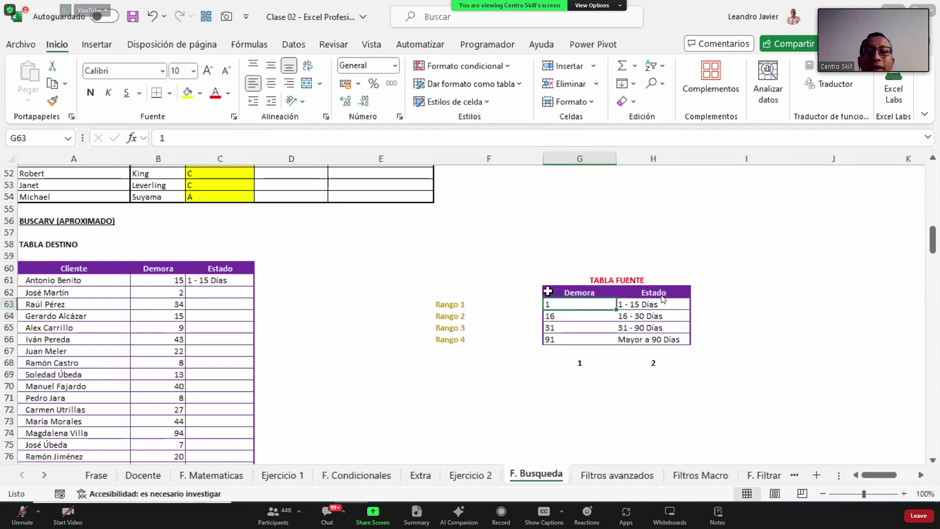
Confirm C61's approximate BUSCARV formula and copy it down the whole Estado column.
click(245, 280)
double_click(301, 138)
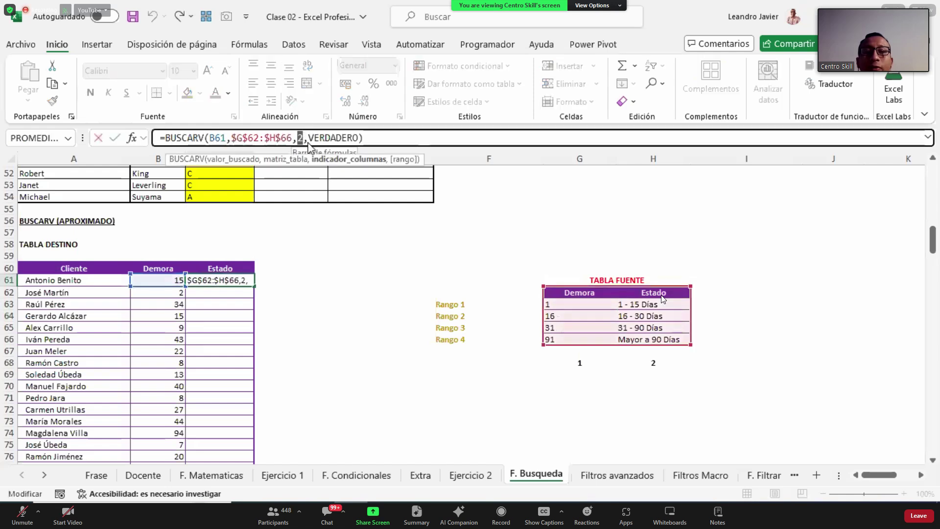
key(Return)
click(661, 300)
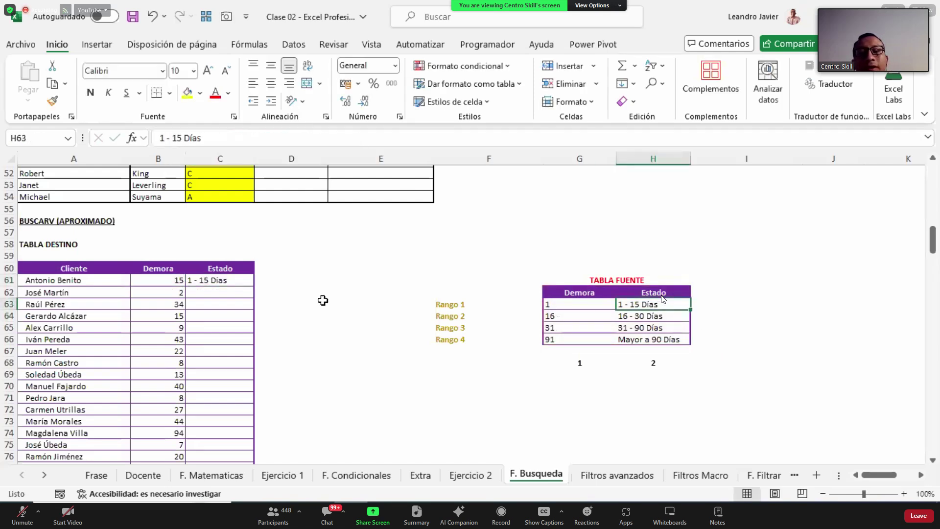
click(252, 280)
double_click(254, 286)
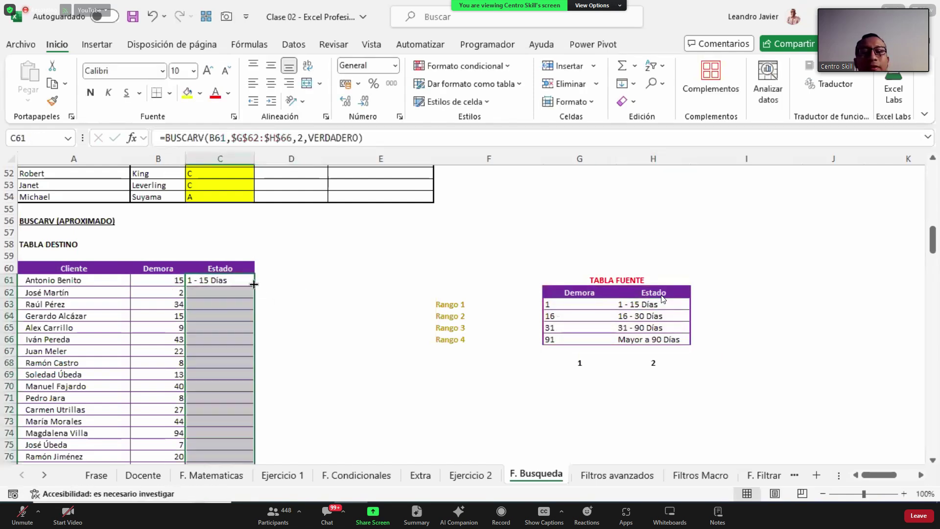
Compare Demora 34's result with the range starts 1, 16, 31, 91 and the 31 - 90 Días label.
click(164, 302)
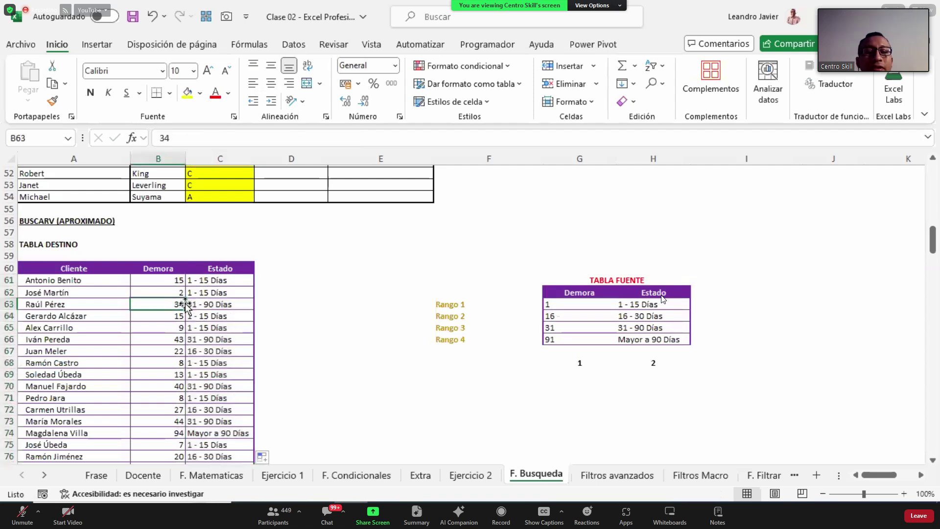
drag(563, 303, 559, 339)
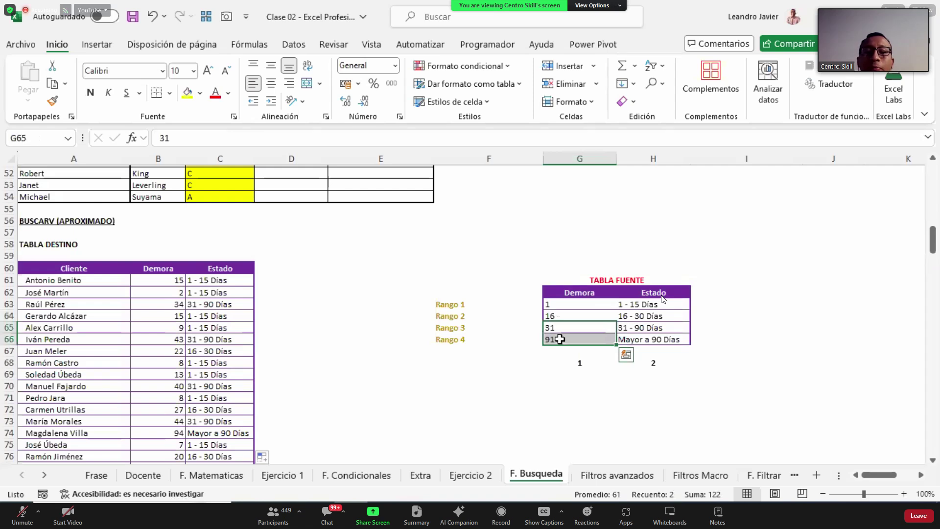
click(561, 328)
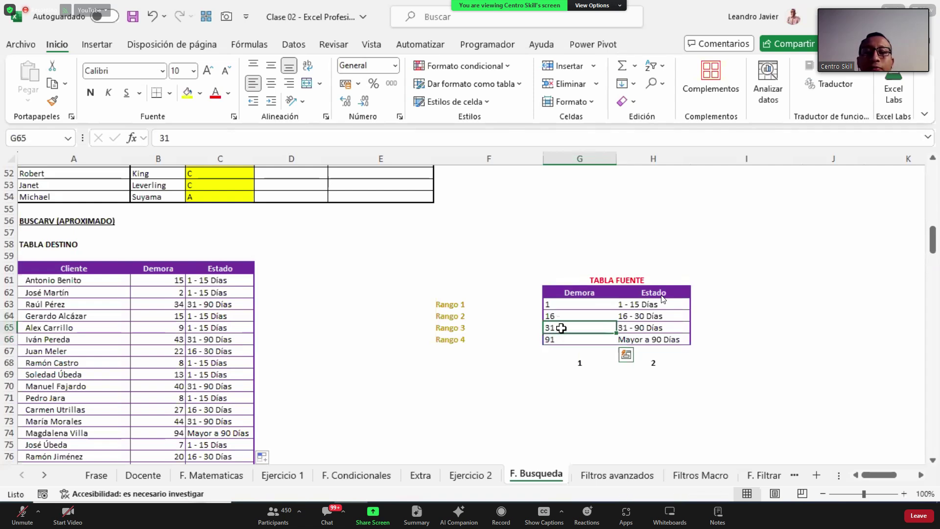
click(627, 328)
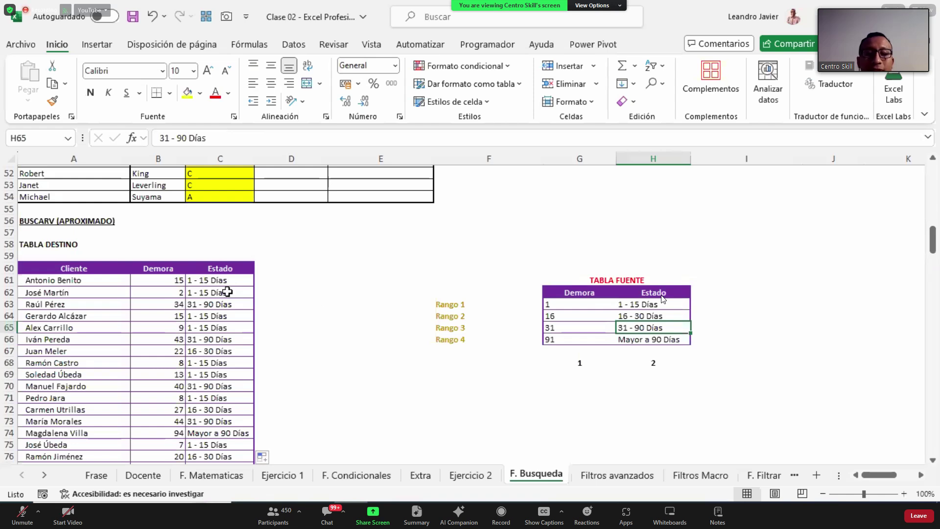
click(211, 305)
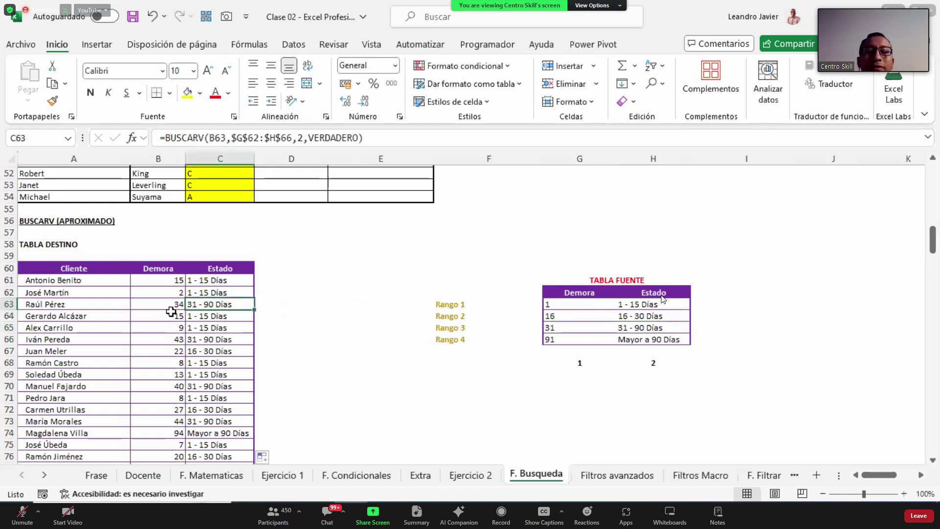
click(559, 327)
Change B66's Demora from 43 to 31 and check its Estado against the 31 range start.
click(161, 340)
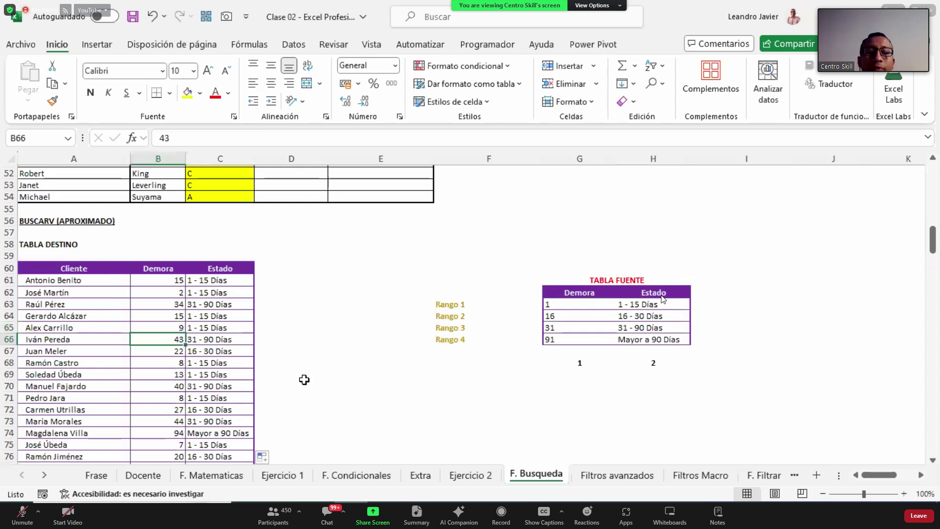
text(31)
key(Return)
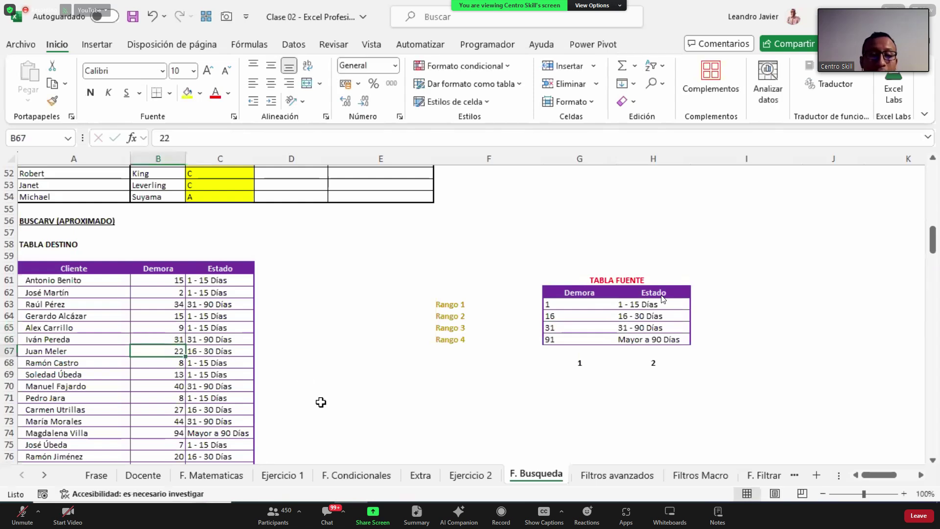
click(224, 338)
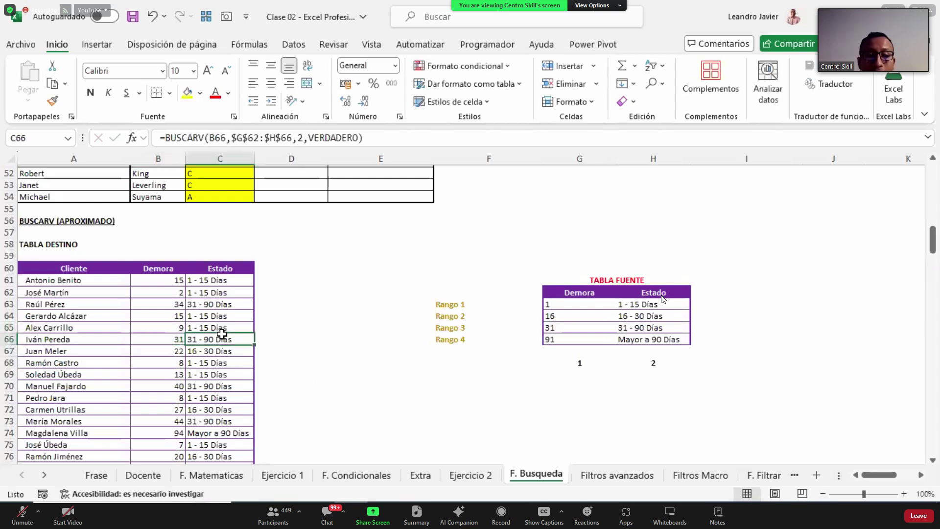
click(564, 325)
mouse_move(639, 329)
mouse_down()
mouse_move(577, 331)
mouse_move(623, 331)
mouse_up()
click(639, 328)
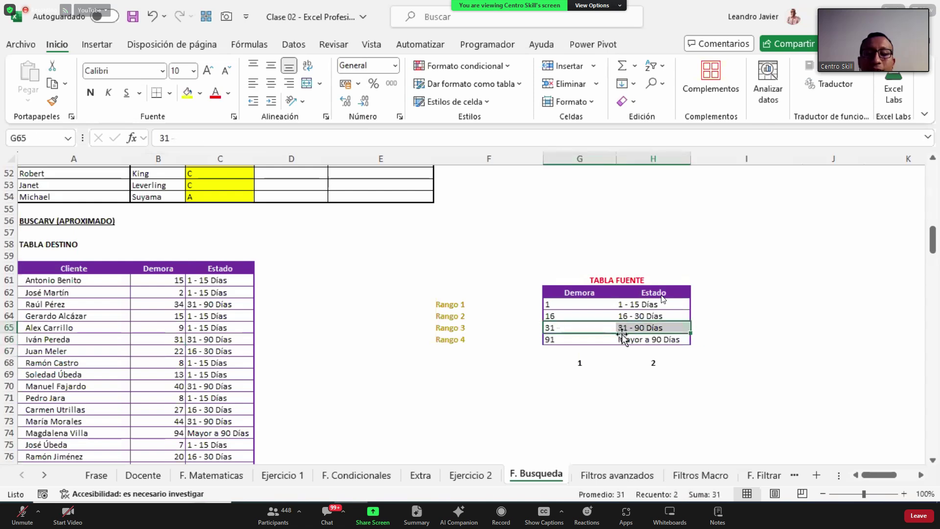
click(224, 269)
click(217, 282)
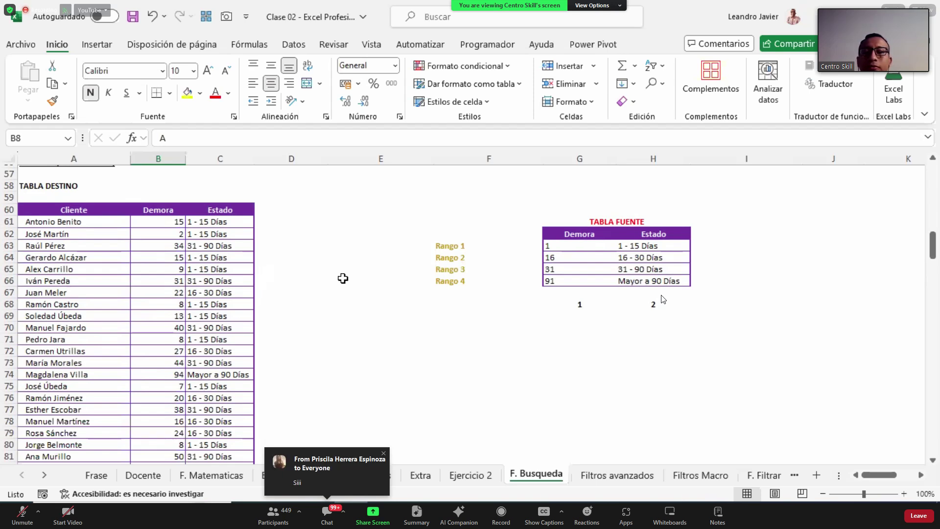
Start an ORDENARPOR formula in E59 with =ORD, then cancel it.
drag(363, 212, 363, 216)
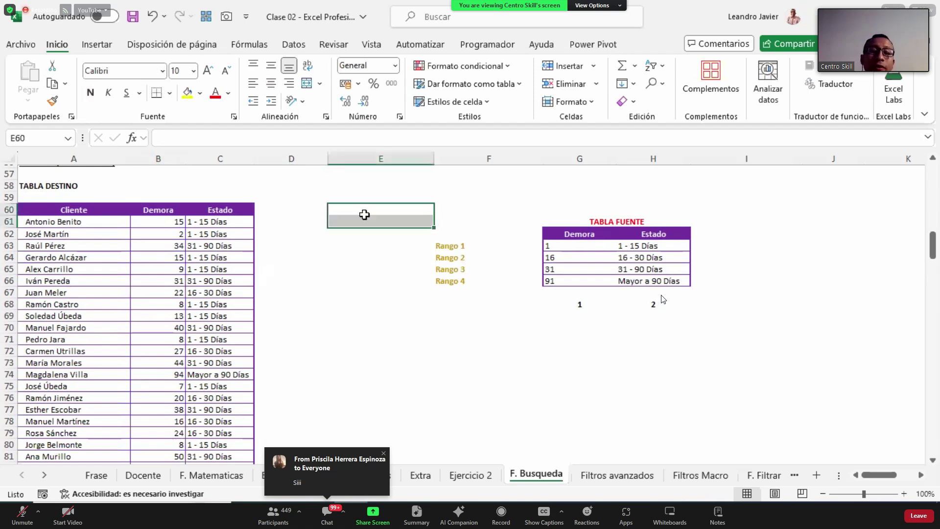
key(Up)
text(=ORD)
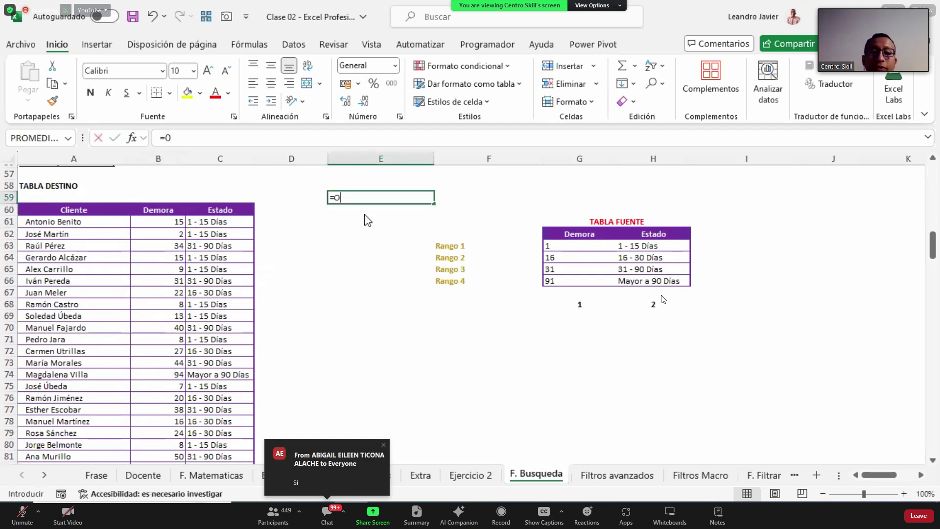
double_click(364, 223)
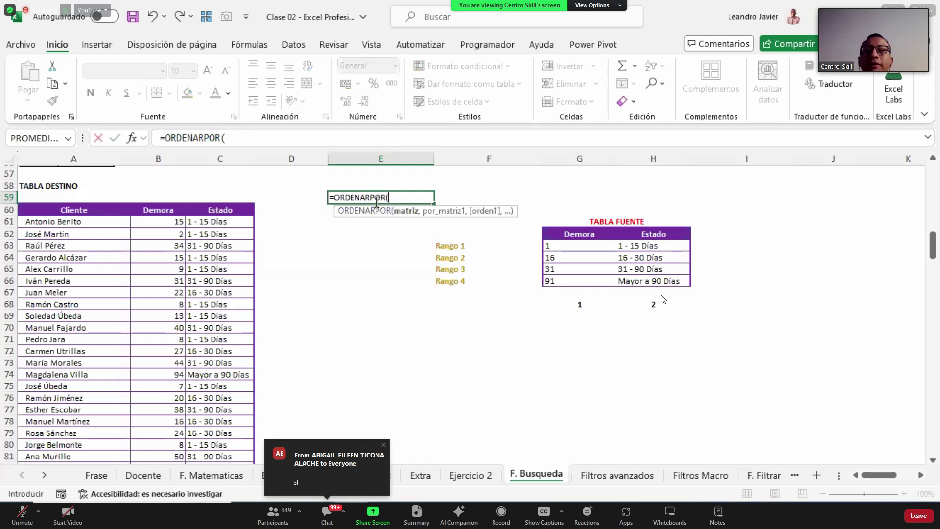
key(Escape)
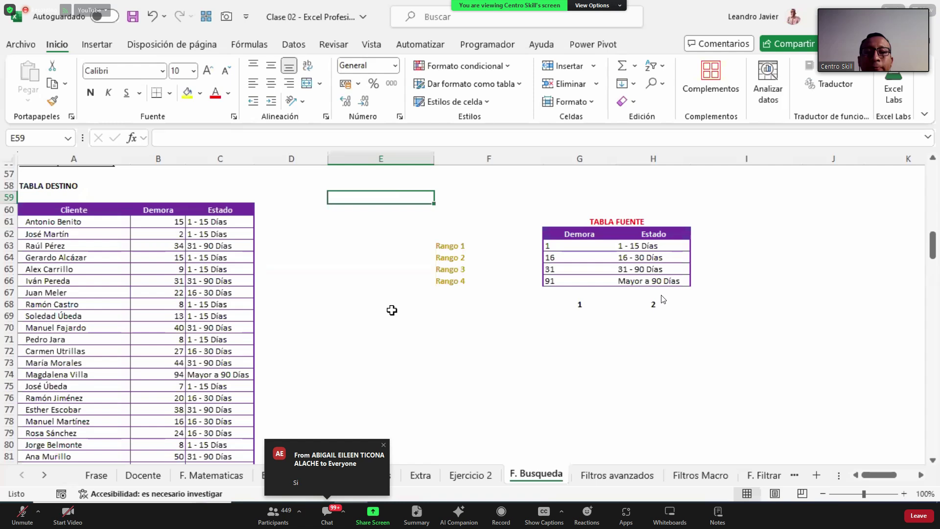
Scroll to the BUSCARX section and select its Tabla Fuente from Dato Enlace to Valor.
click(387, 256)
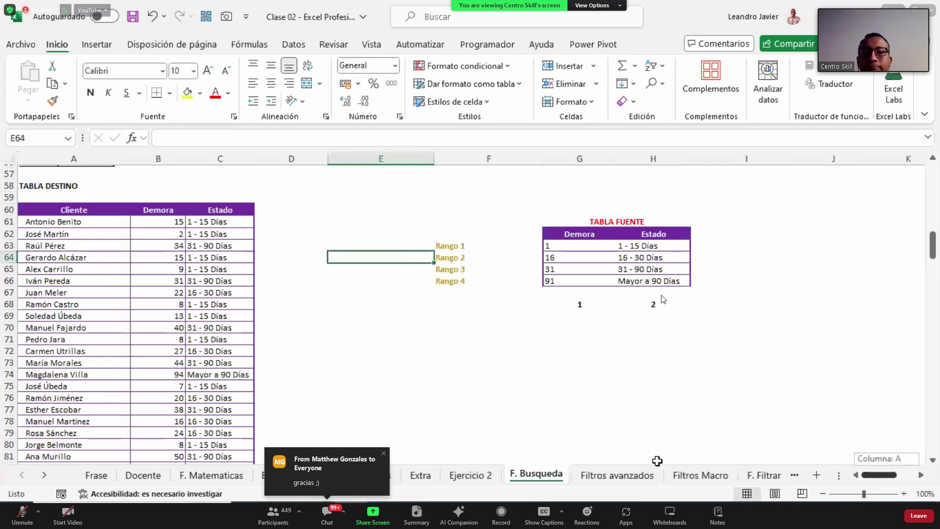
scroll(287, 303, down, 10)
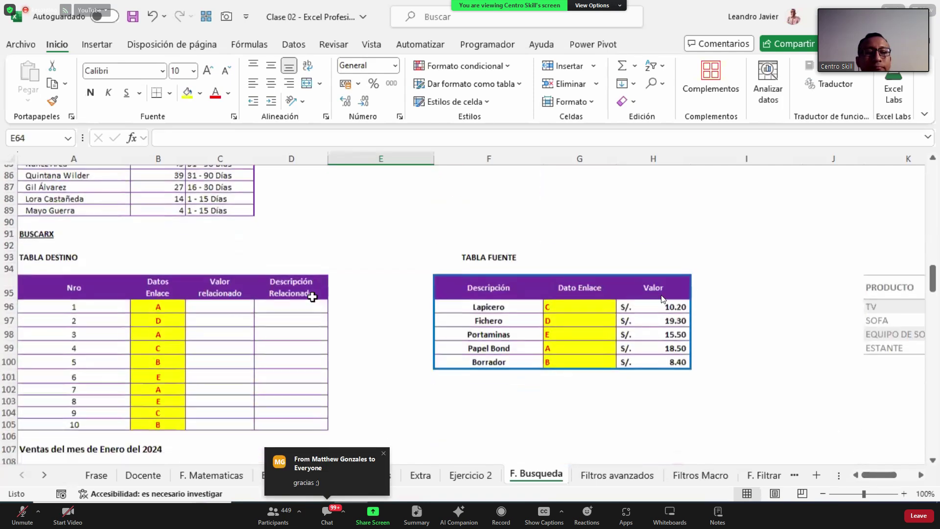
scroll(313, 296, down, 2)
scroll(313, 297, up, 2)
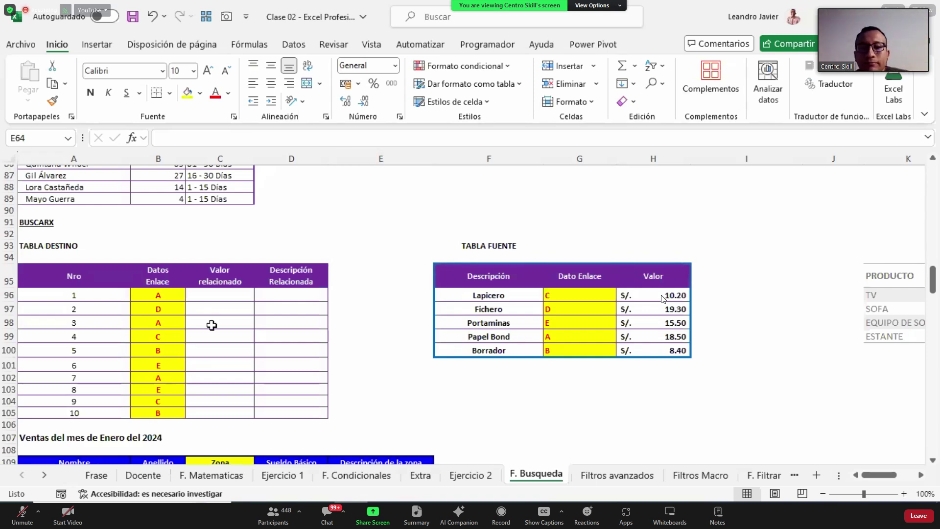
click(223, 294)
drag(934, 281, 933, 176)
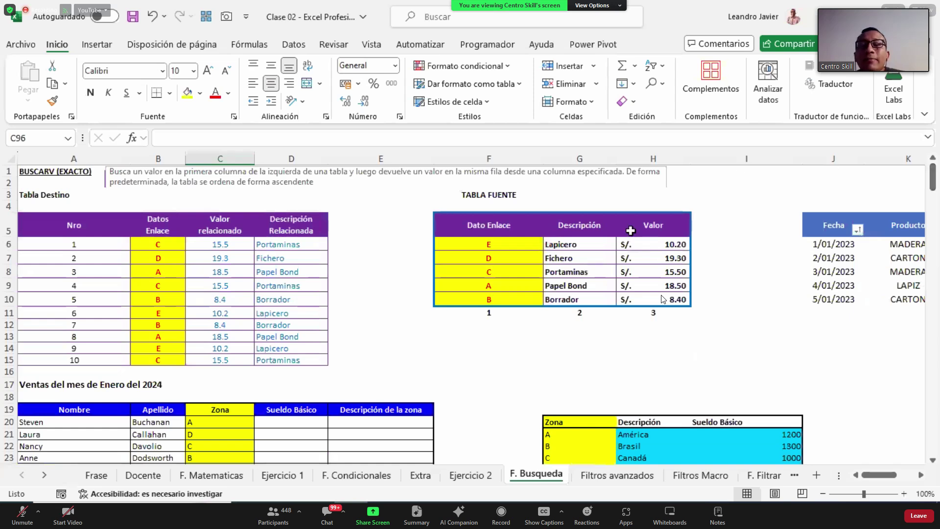
drag(484, 229, 652, 295)
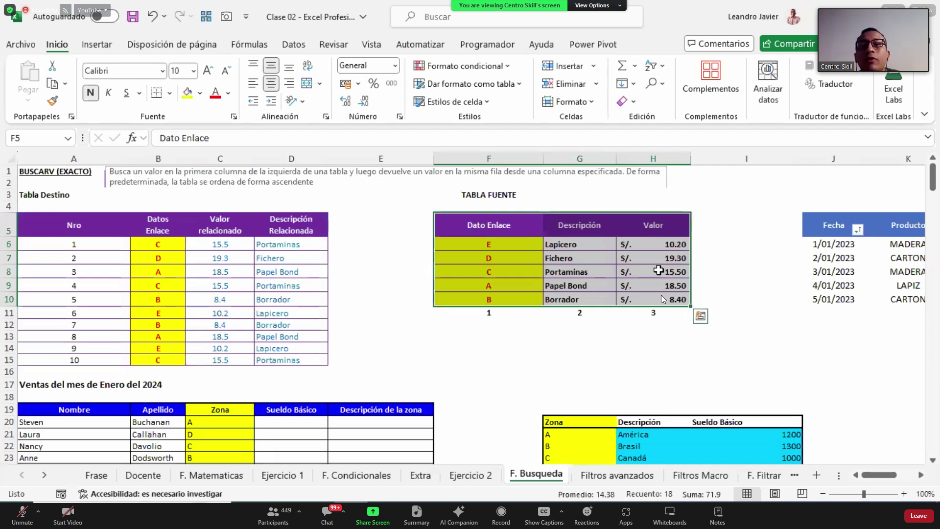
Highlight the whole source lookup table and select the first Valor relacionado cell C96.
scroll(678, 272, down, 14)
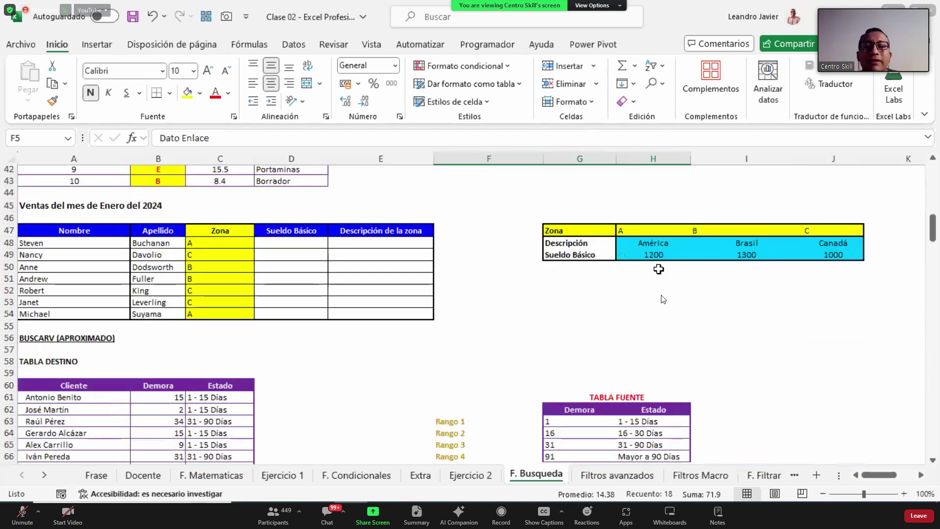
scroll(659, 268, up, 14)
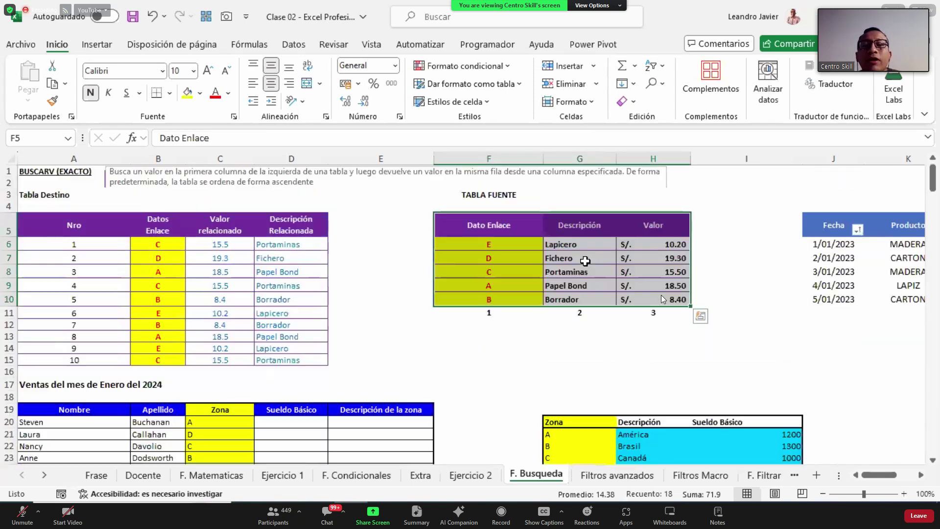
drag(492, 226, 752, 304)
scroll(713, 316, down, 20)
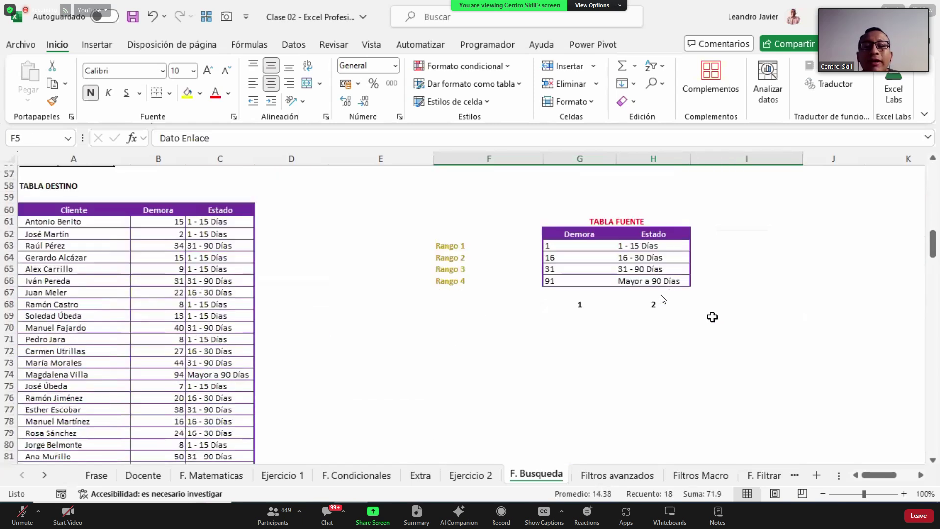
scroll(713, 317, down, 5)
scroll(713, 318, up, 3)
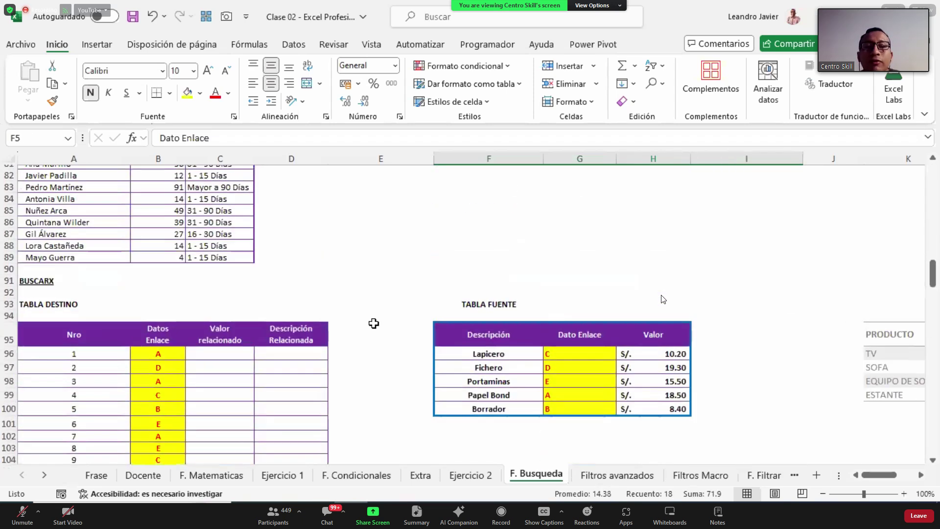
scroll(663, 299, down, 2)
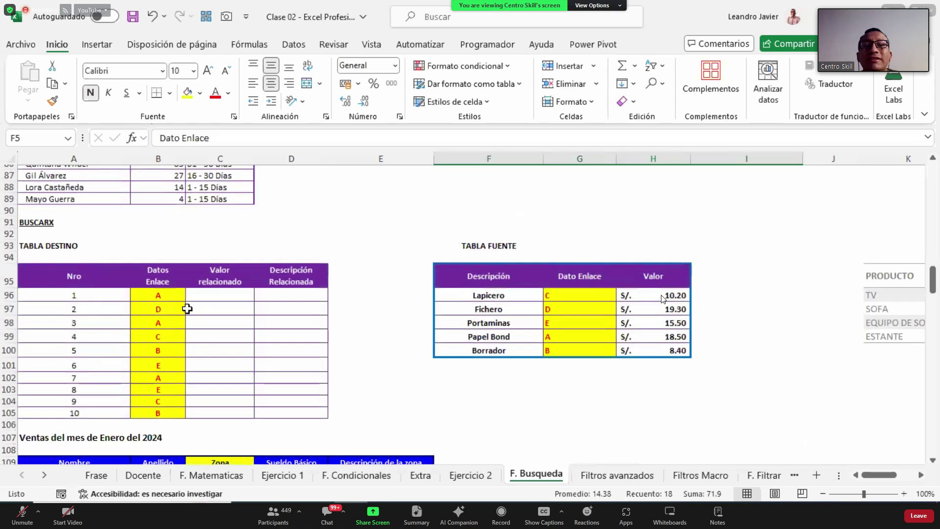
click(210, 297)
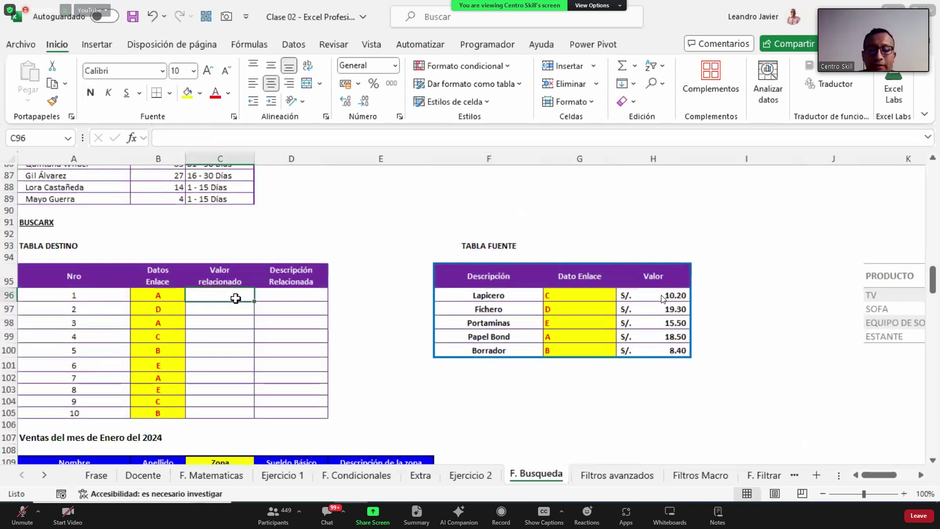
Enter =BUSCARX(B96,$G$95:$G$100,$H$95:$H$100) in C96.
text(=bu)
key(Down)
key(Down)
key(Down)
key(Tab)
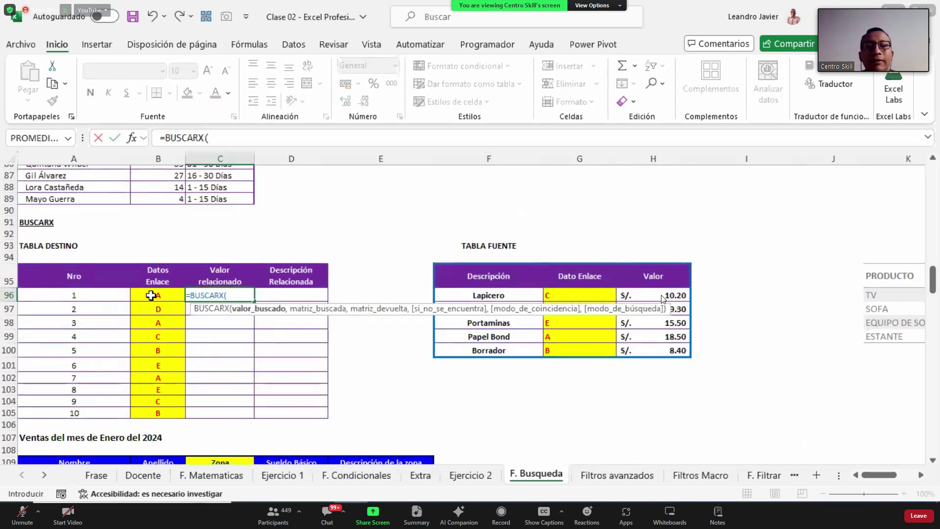
click(151, 295)
text(,)
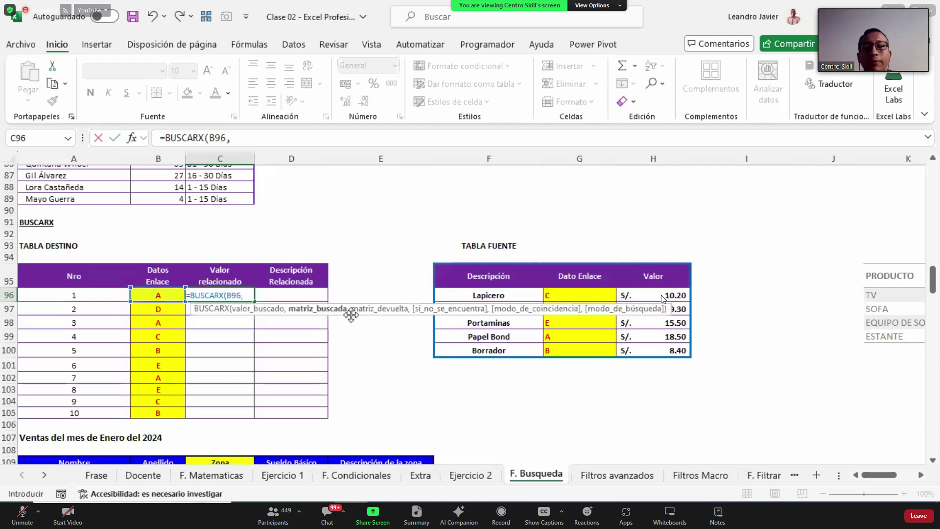
drag(580, 274, 583, 348)
key(F4)
text(,)
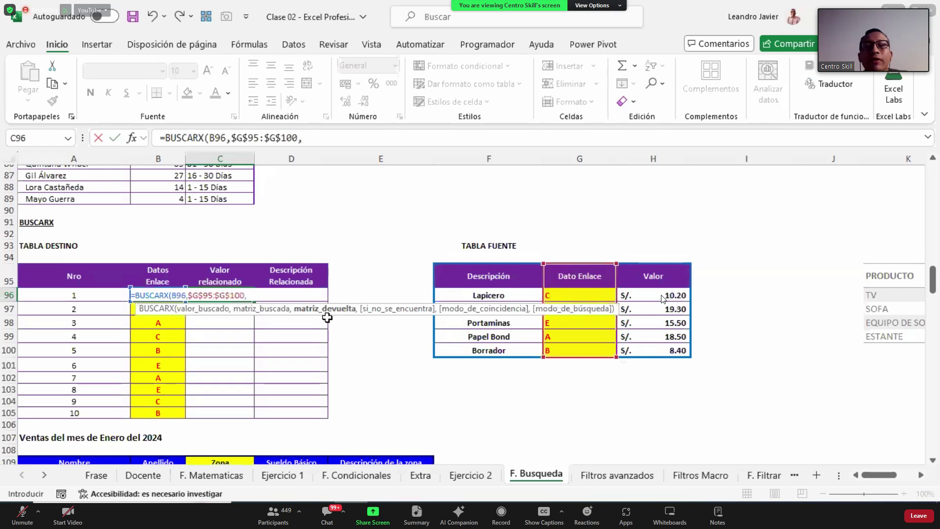
drag(647, 275, 652, 345)
key(F4)
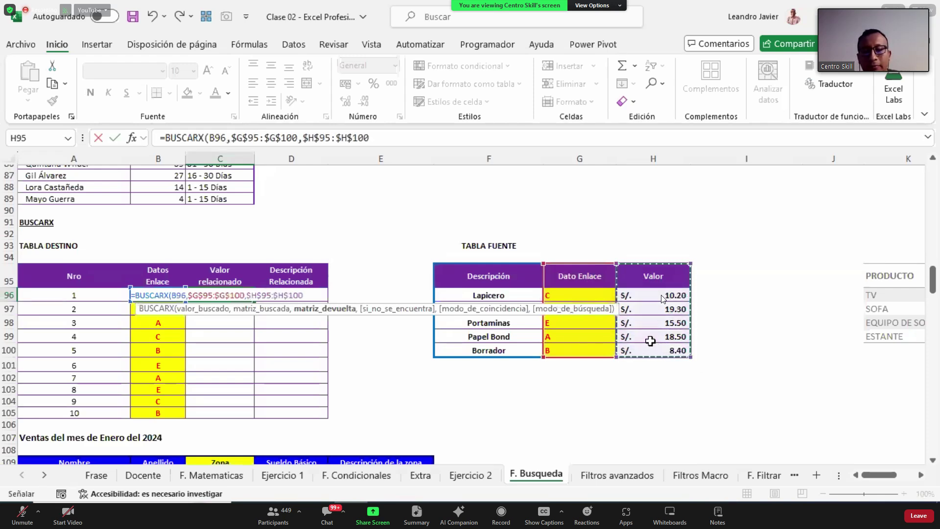
text())
key(ctrl+Return)
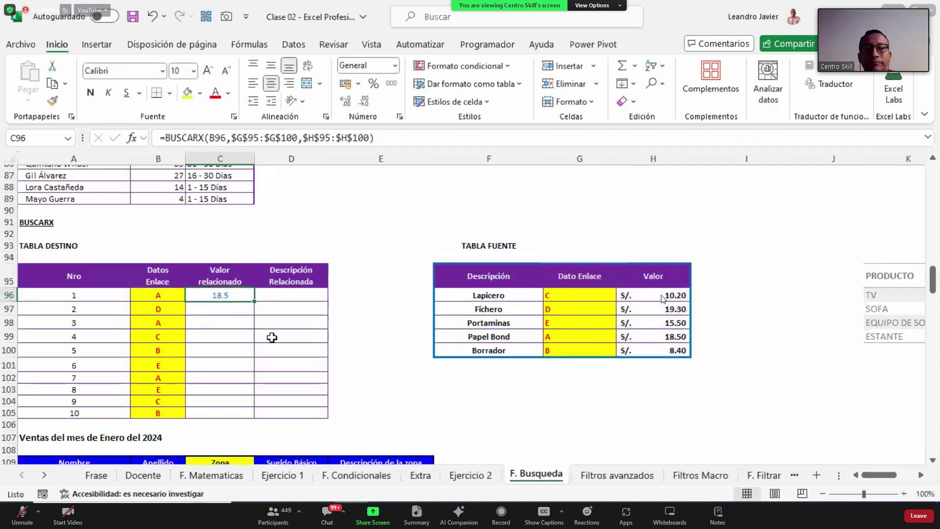
Review C96's formula against key A in the Dato Enlace and Valor columns.
click(172, 296)
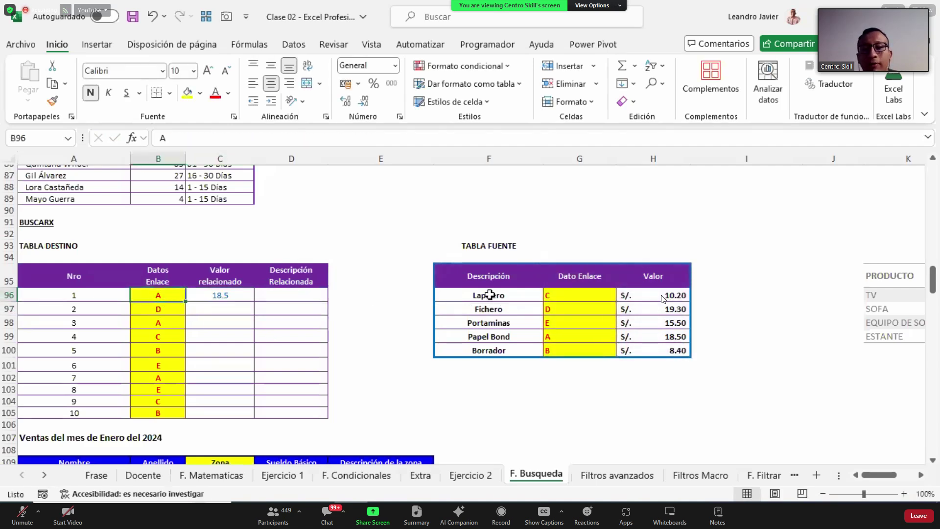
mouse_move(583, 270)
mouse_down()
mouse_move(590, 331)
mouse_move(578, 333)
mouse_move(675, 336)
mouse_up()
click(578, 333)
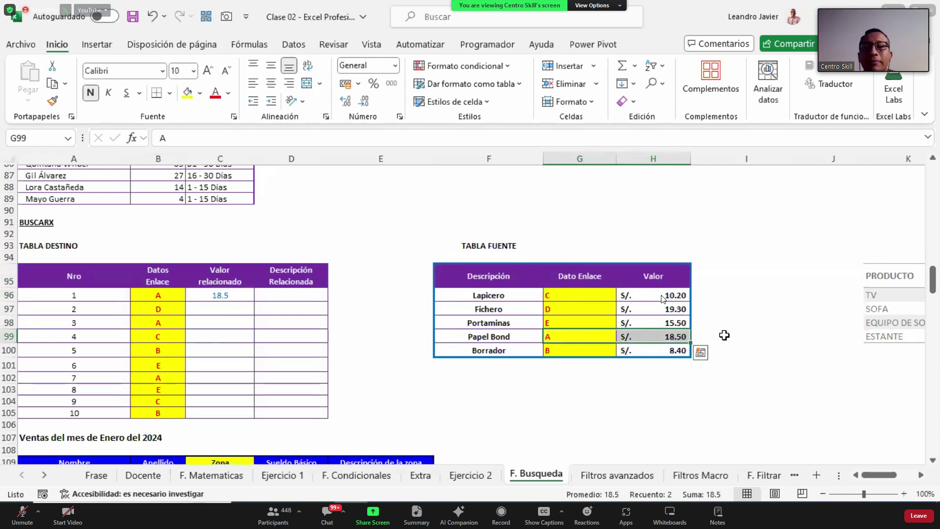
double_click(224, 296)
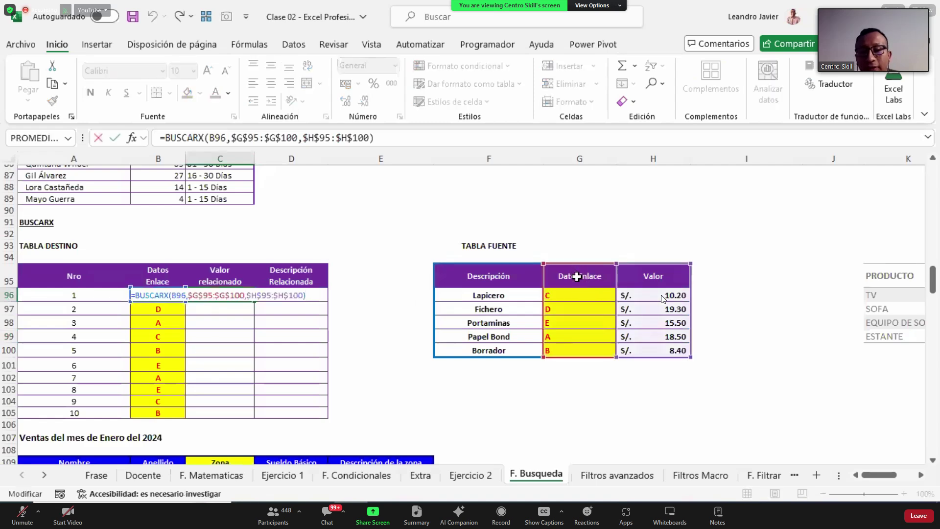
key(Return)
drag(578, 277, 671, 354)
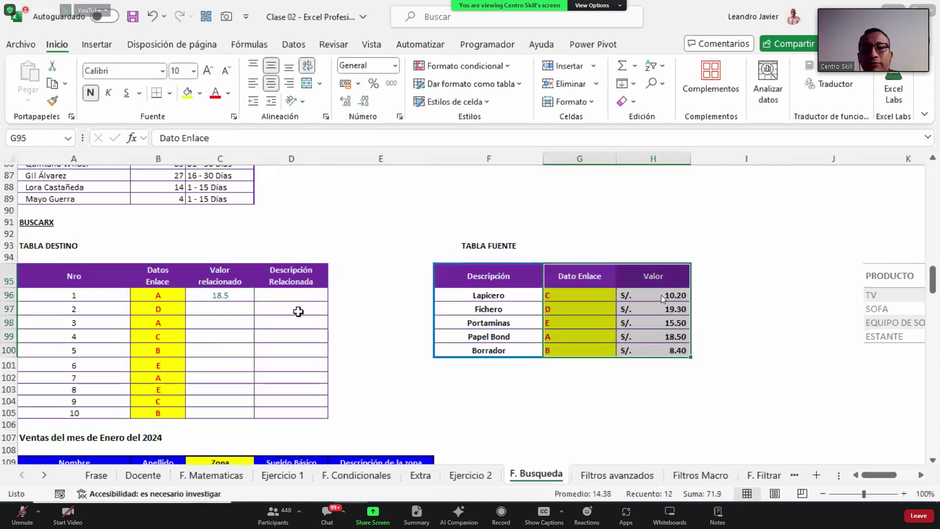
click(300, 294)
Enter =BUSCARX(B96,$G$95:$G$100,$F$95:$F$100) in D96 so it returns Papel Bond.
text(=BU)
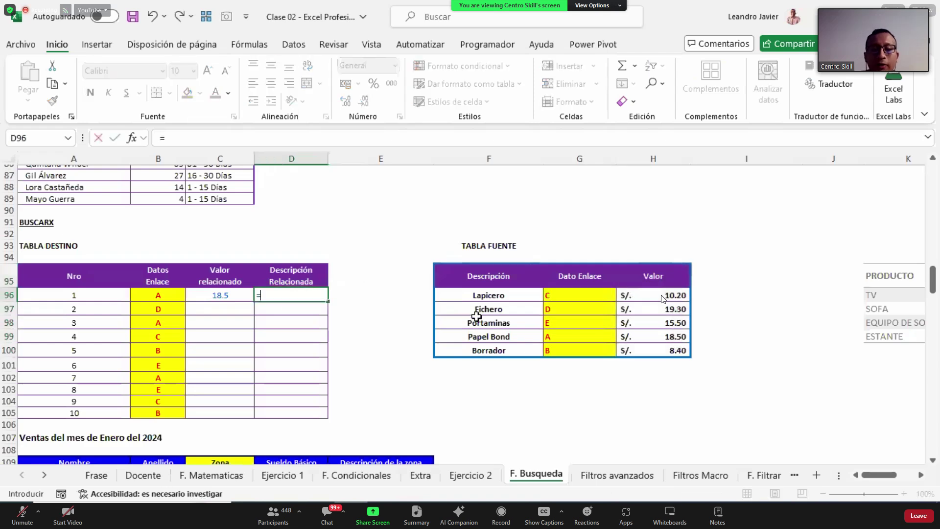
key(Return)
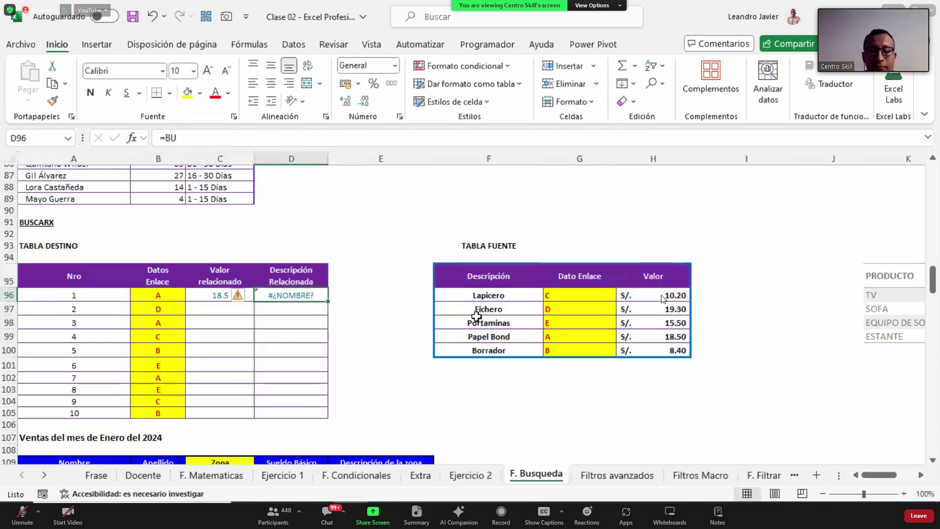
key(F2)
key(Down)
key(Tab)
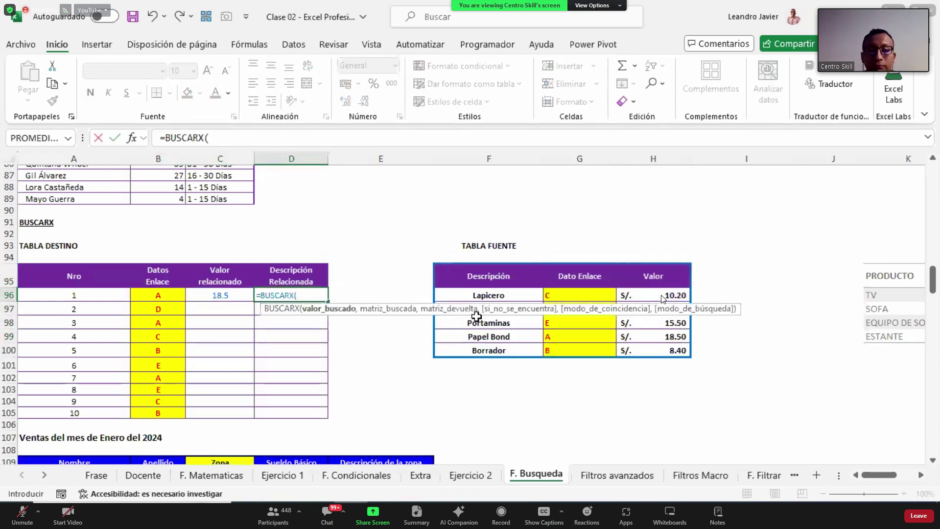
click(174, 296)
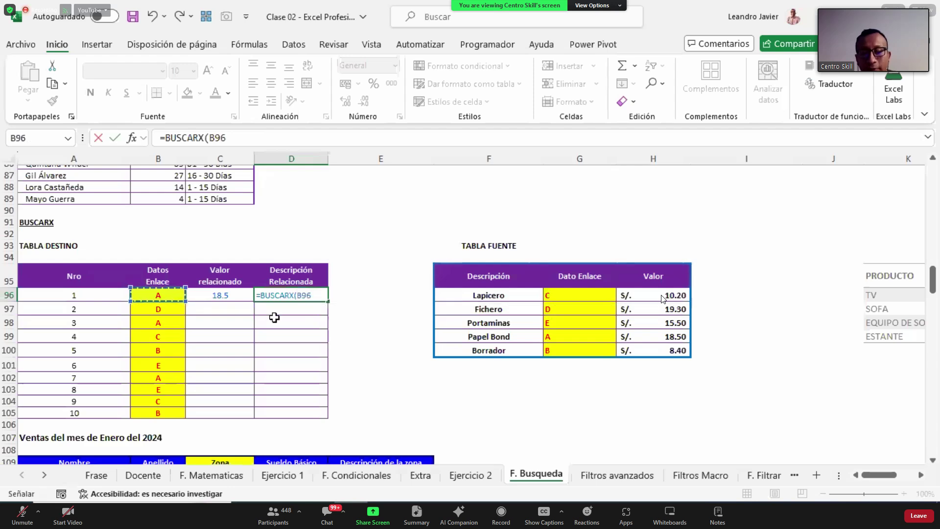
text(,)
drag(568, 282, 578, 348)
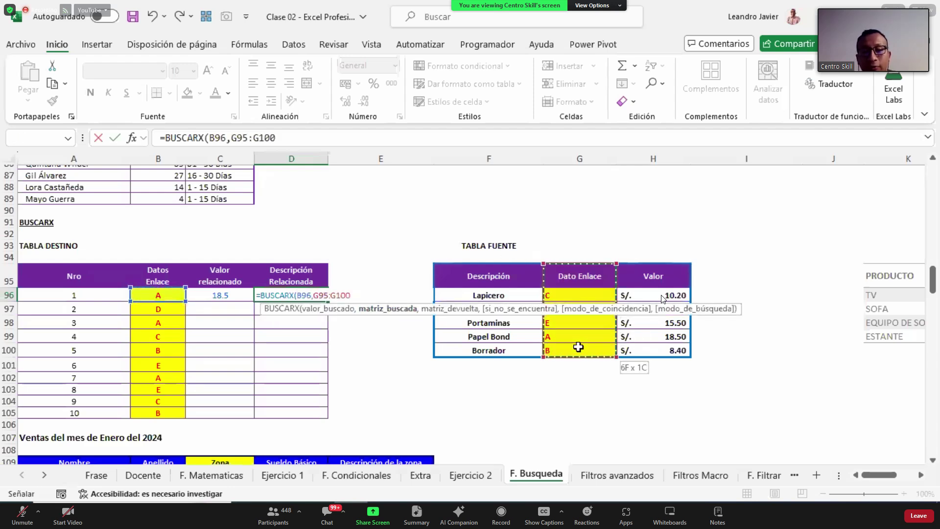
key(F4)
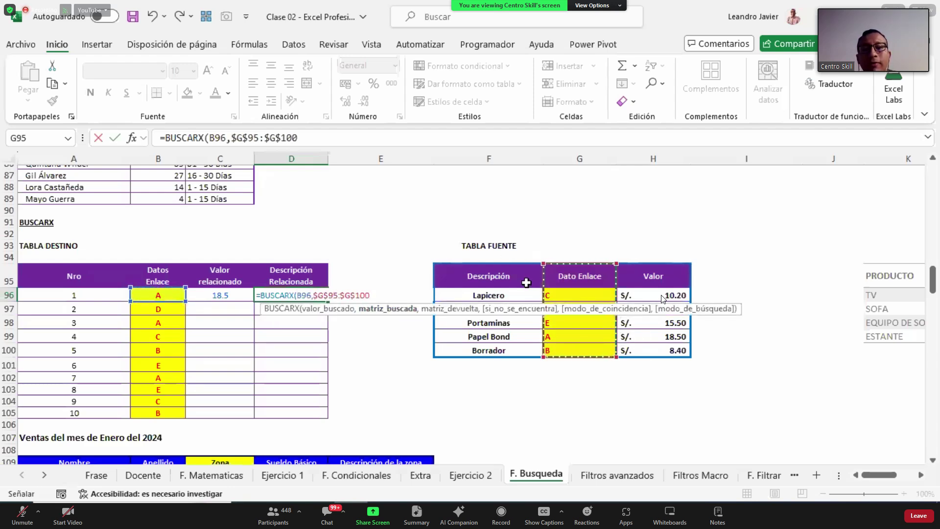
text(,)
drag(518, 276, 530, 344)
key(F4)
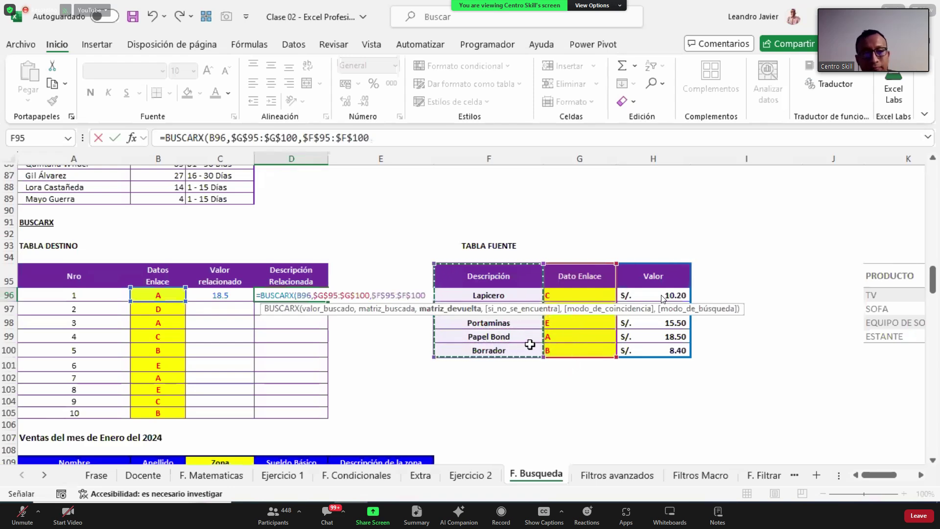
key(Return)
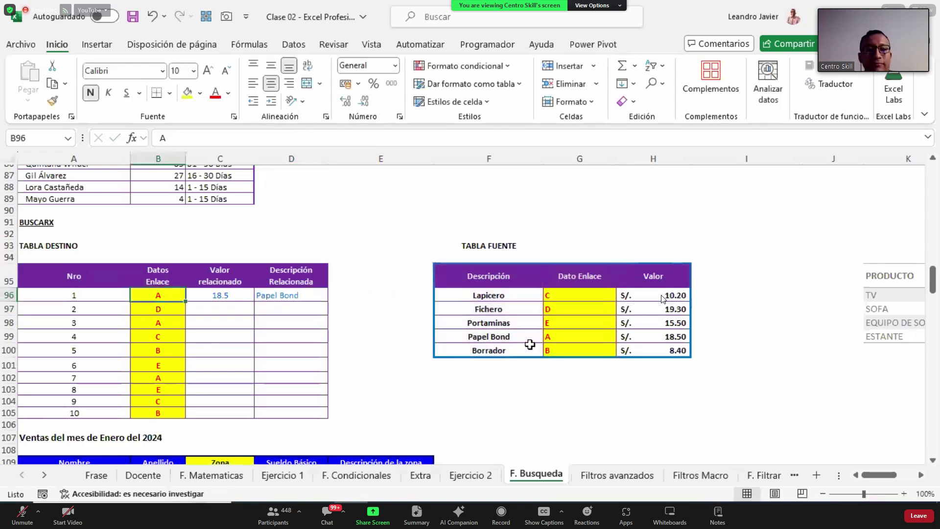
Copy the C96:D96 lookup formulas down to row 105.
key(Right)
key(shift+Right)
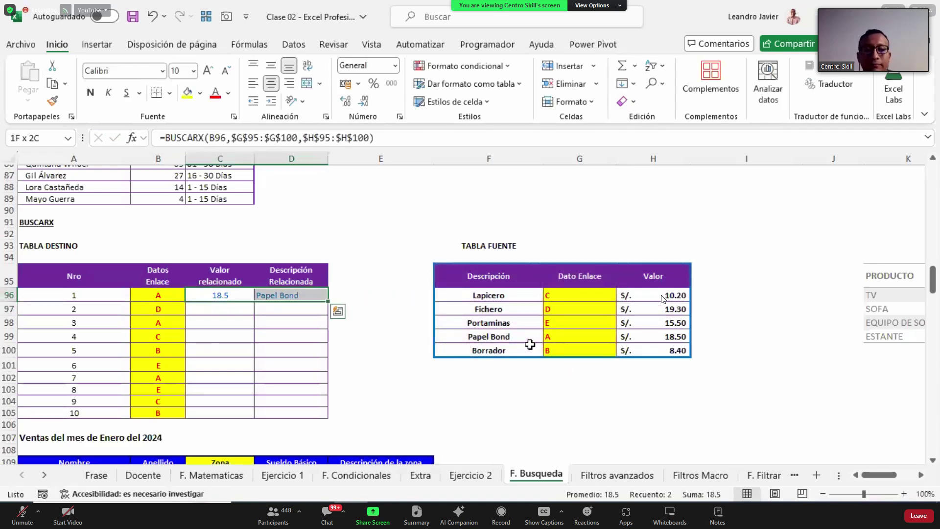
double_click(329, 302)
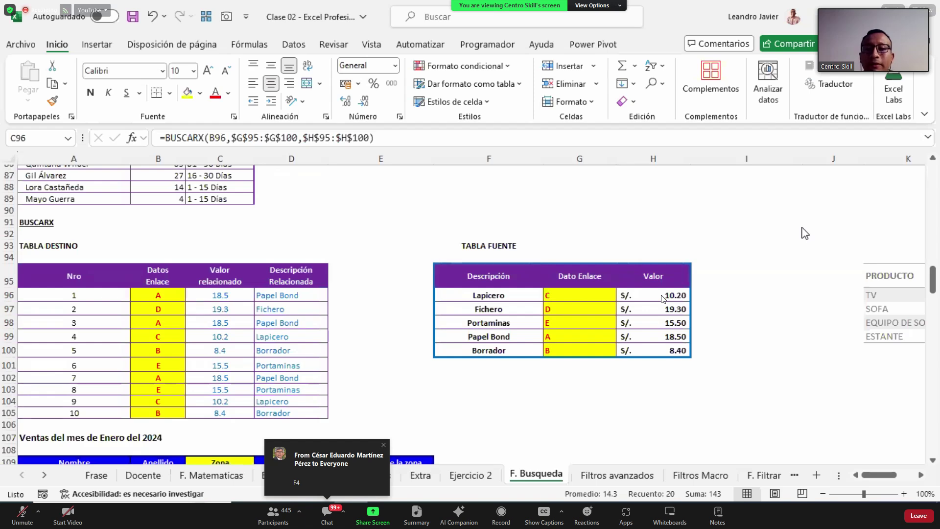
double_click(253, 302)
Clear the Valor relacionado cells C96:C105.
click(245, 299)
key(ctrl+shift+Down)
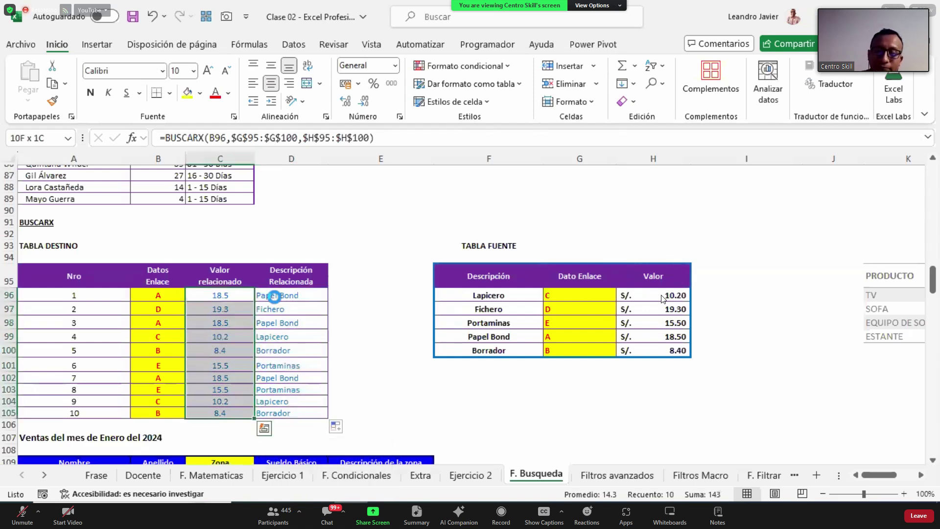
key(Delete)
click(221, 300)
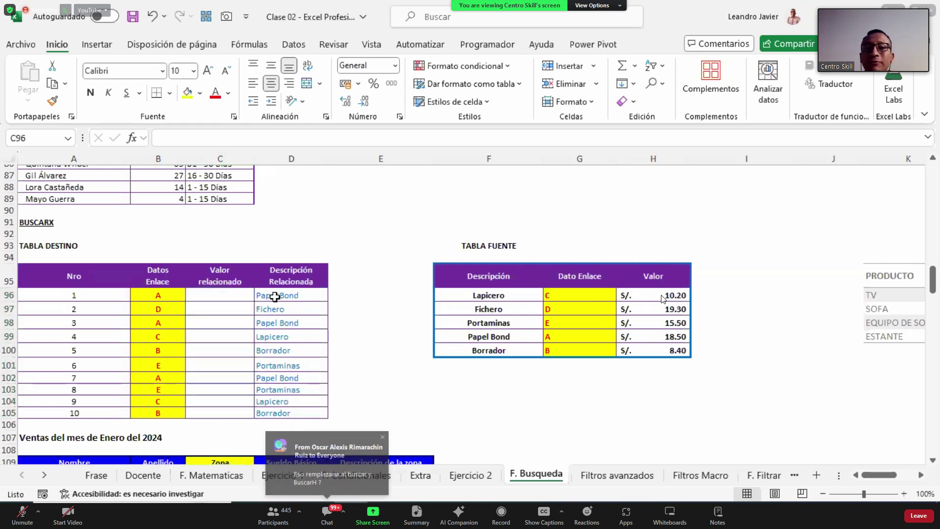
Undo and redo the clearing of C96:C105, then highlight the source Valor column.
key(ctrl+shift+Down)
click(221, 299)
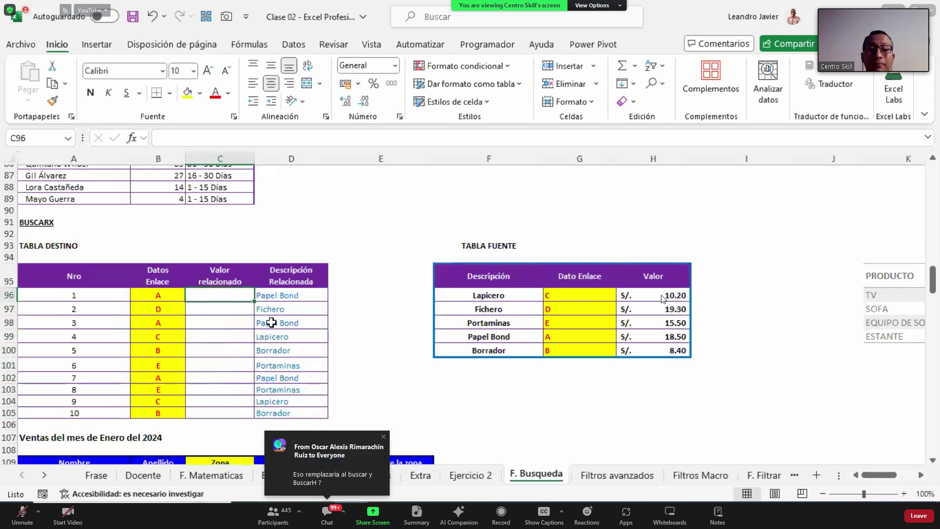
key(ctrl+z)
key(ctrl+y)
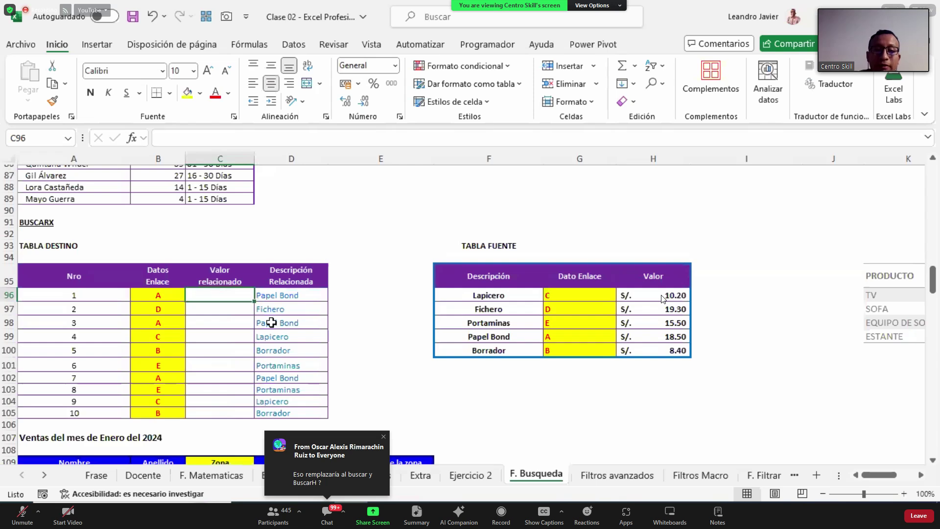
drag(654, 275, 659, 350)
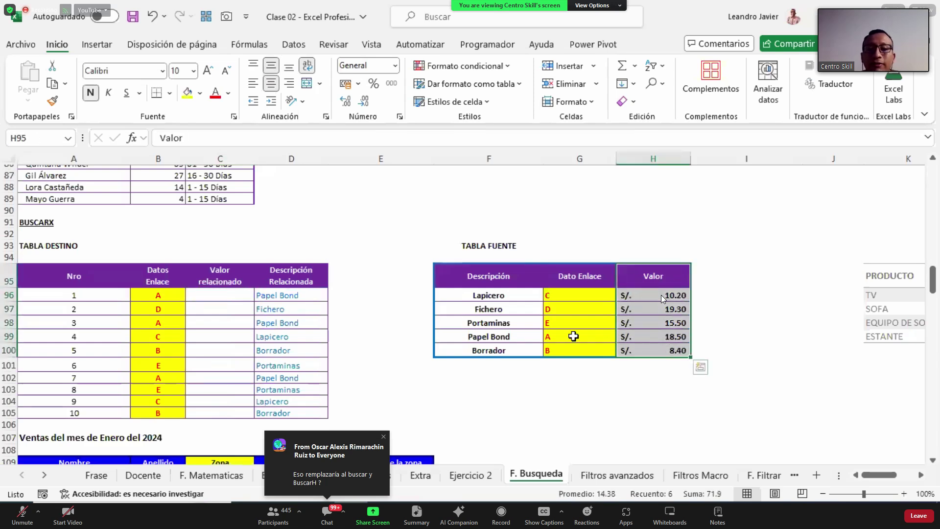
Re-enter =BUSCARX(B96,$G$95:$G$100,$H$95:$H$100) in C96 and copy it down to C105.
click(244, 295)
text(=BU)
key(Down)
key(Down)
key(Down)
key(Tab)
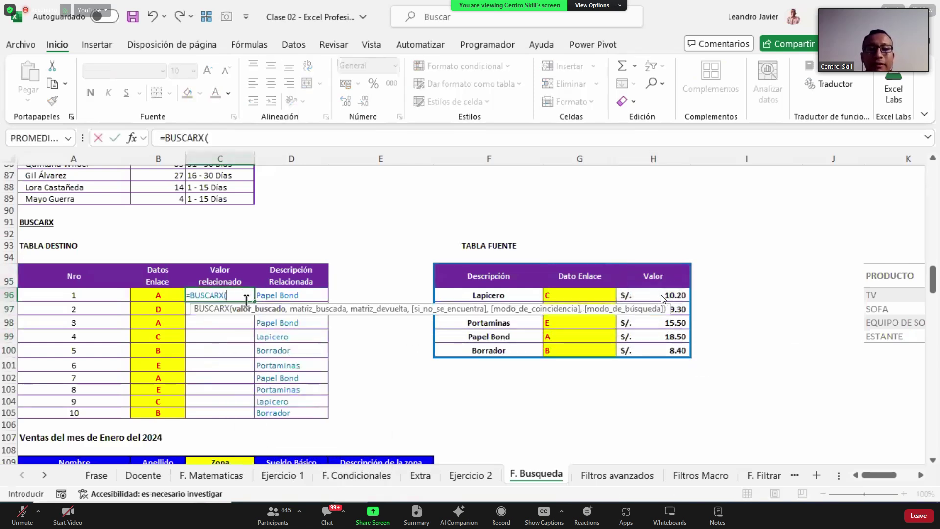
click(160, 299)
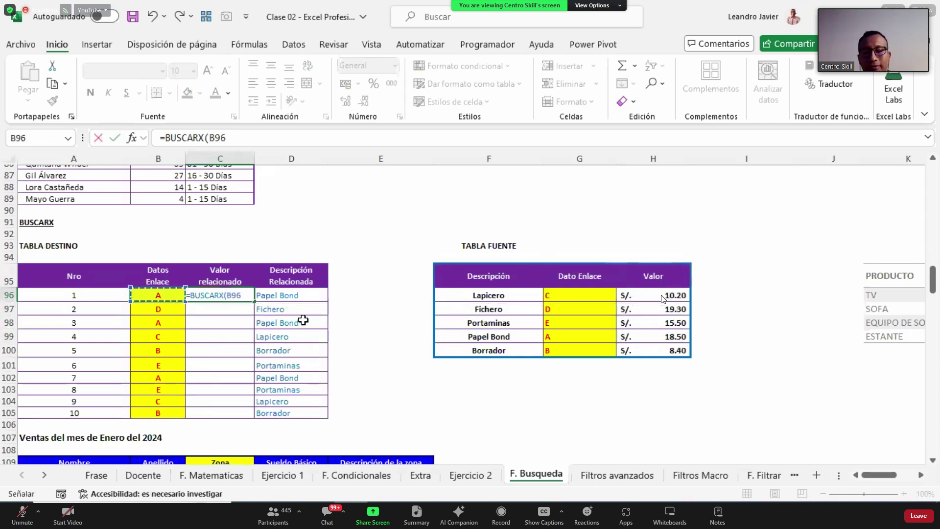
text(,)
drag(573, 281, 553, 349)
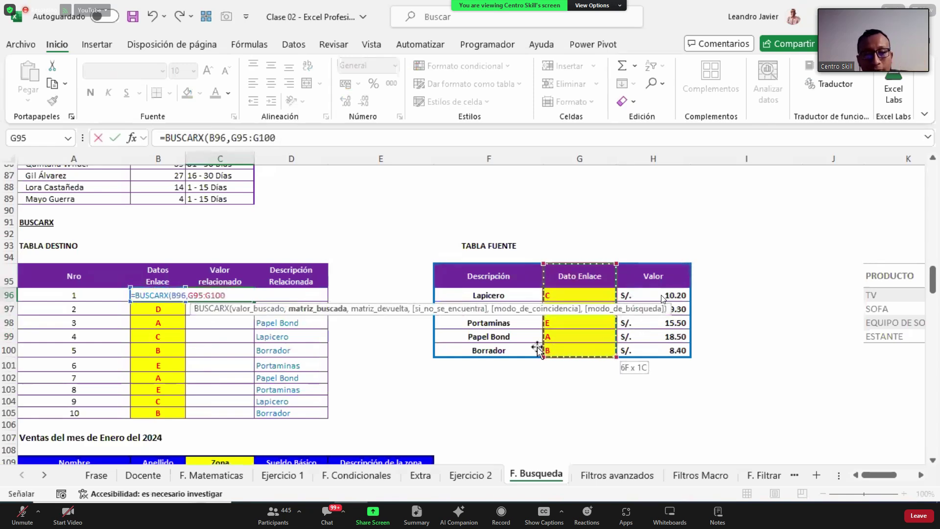
key(F4)
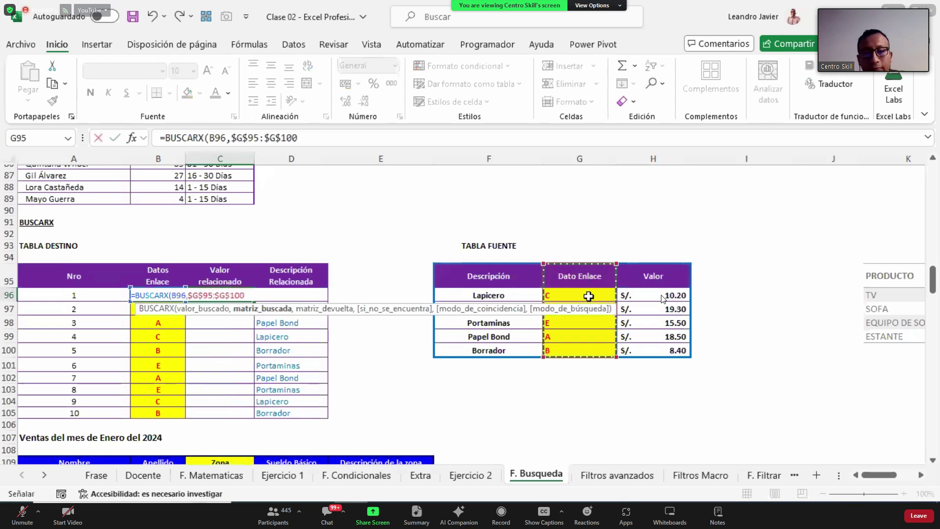
text(,)
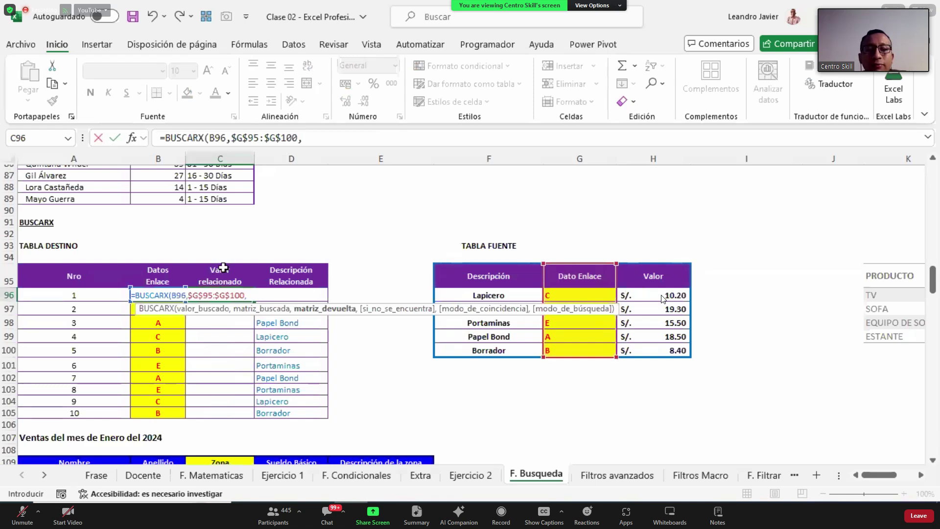
click(649, 274)
drag(650, 275, 647, 350)
key(F4)
text())
key(Return)
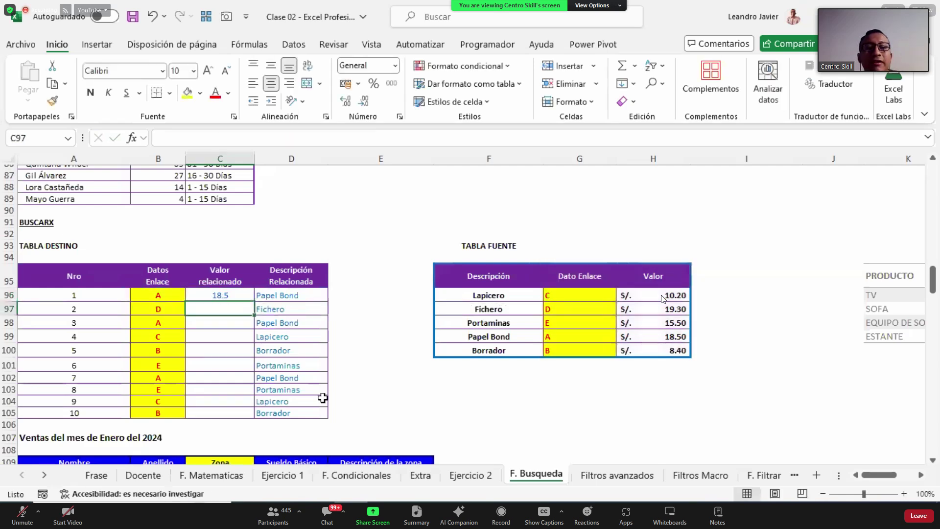
click(246, 296)
double_click(256, 301)
Change key B101 from E to F so its BUSCARX results show #N/D.
click(228, 309)
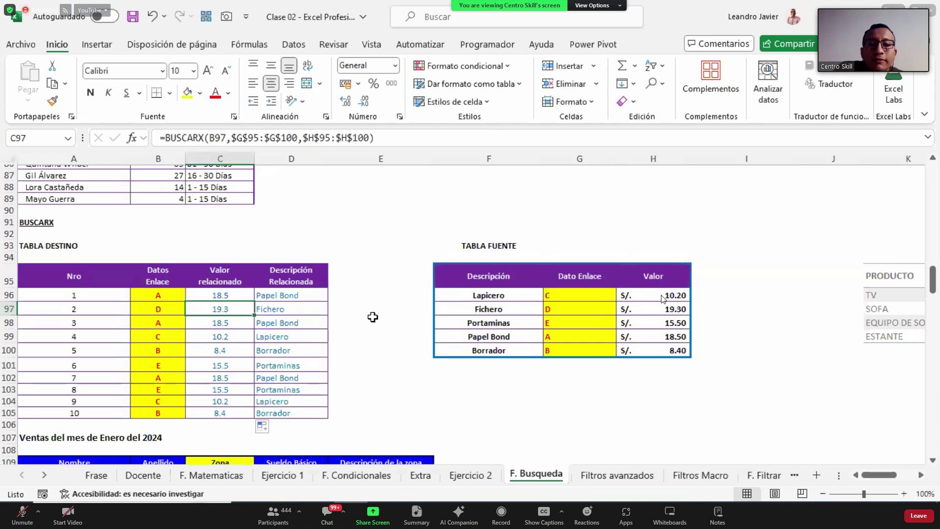
click(219, 366)
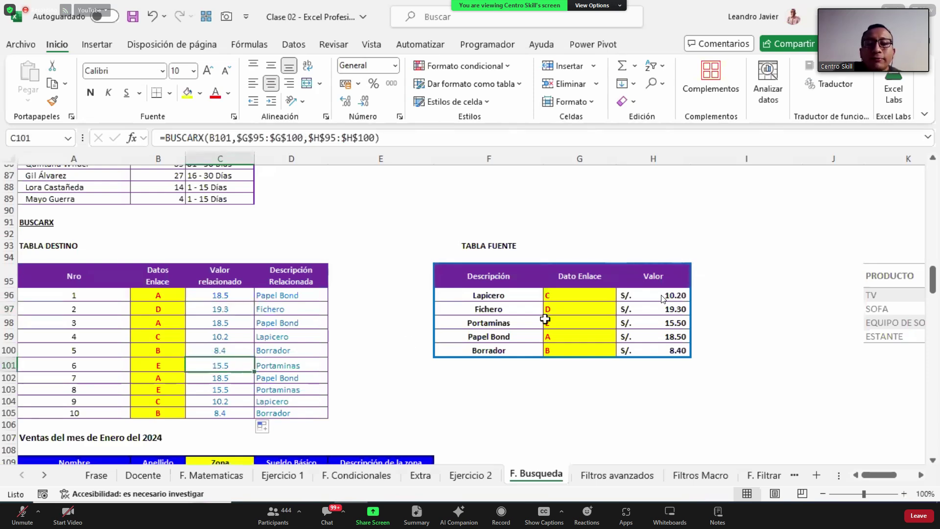
click(163, 369)
text(f)
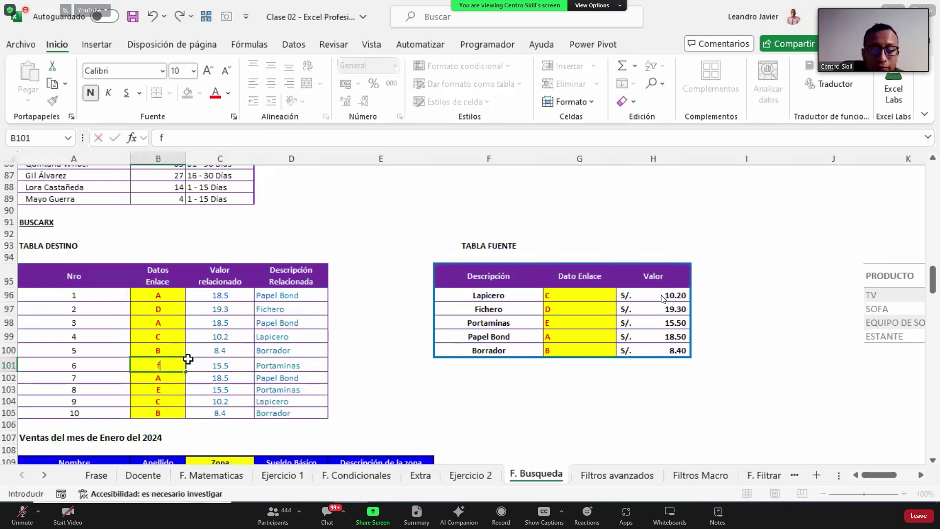
key(BackSpace)
text(F)
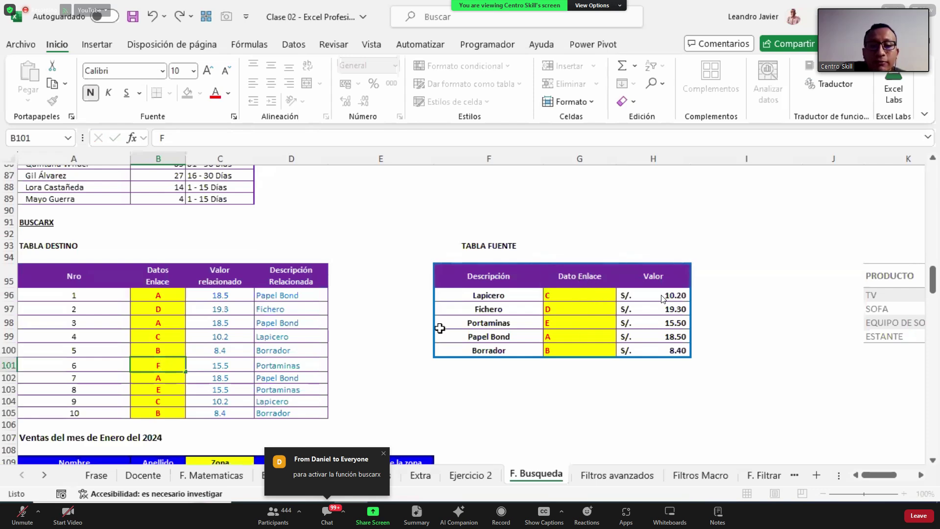
key(Tab)
click(162, 368)
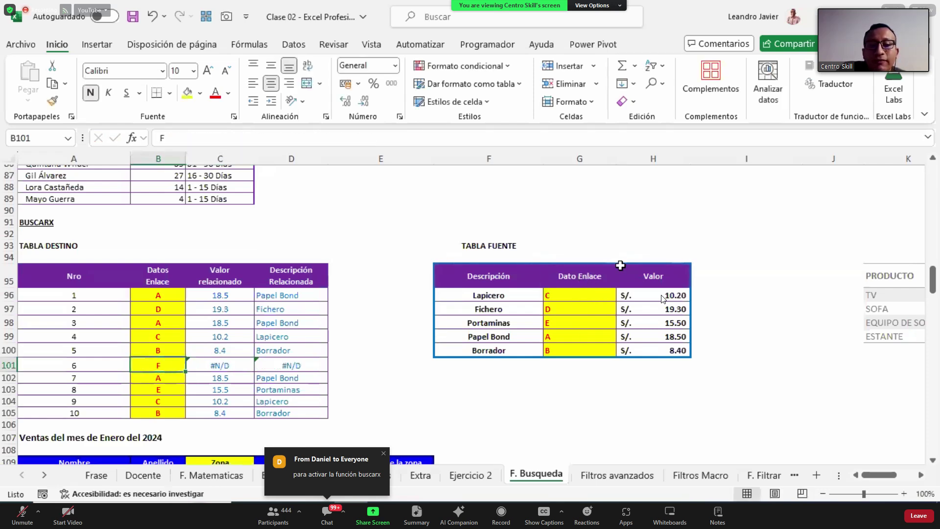
Inspect row 101's #N/D results, caused by key F missing from Dato Enlace.
drag(597, 272, 576, 353)
drag(214, 365, 285, 364)
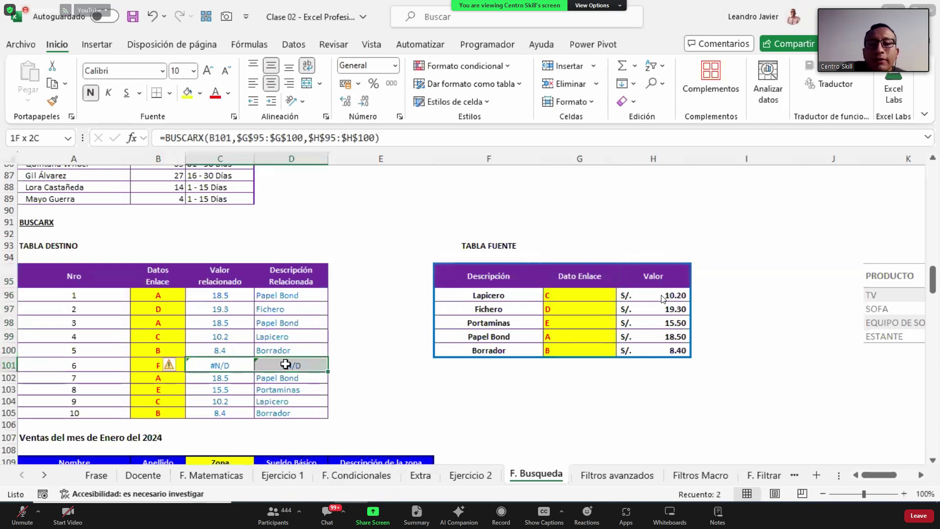
click(246, 366)
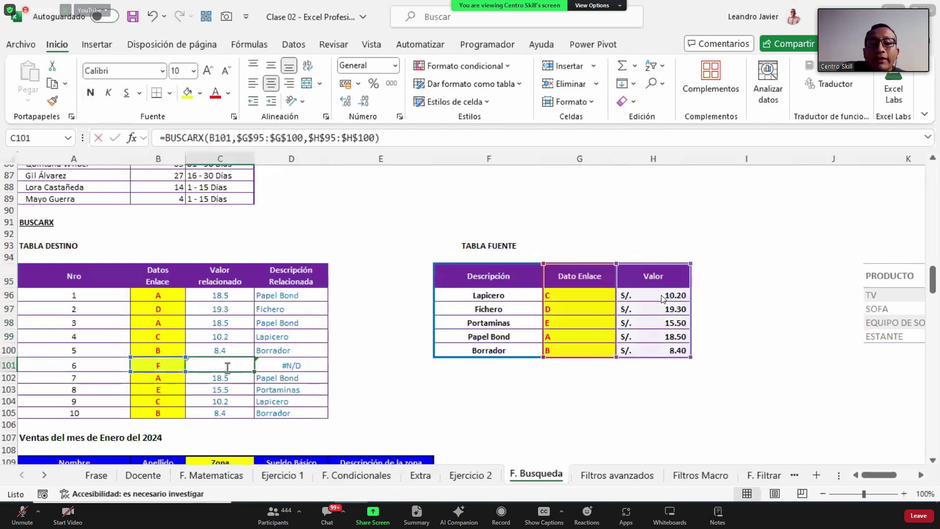
double_click(246, 365)
key(Escape)
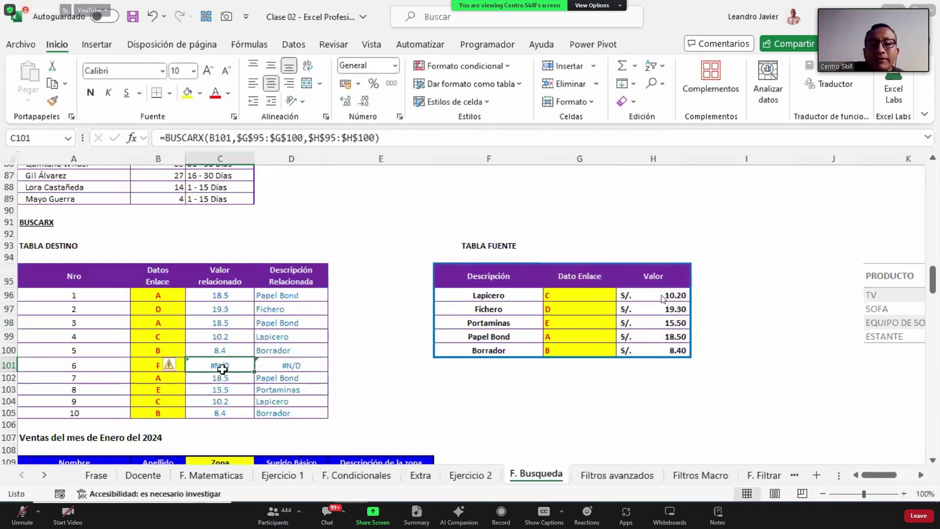
drag(223, 366, 287, 368)
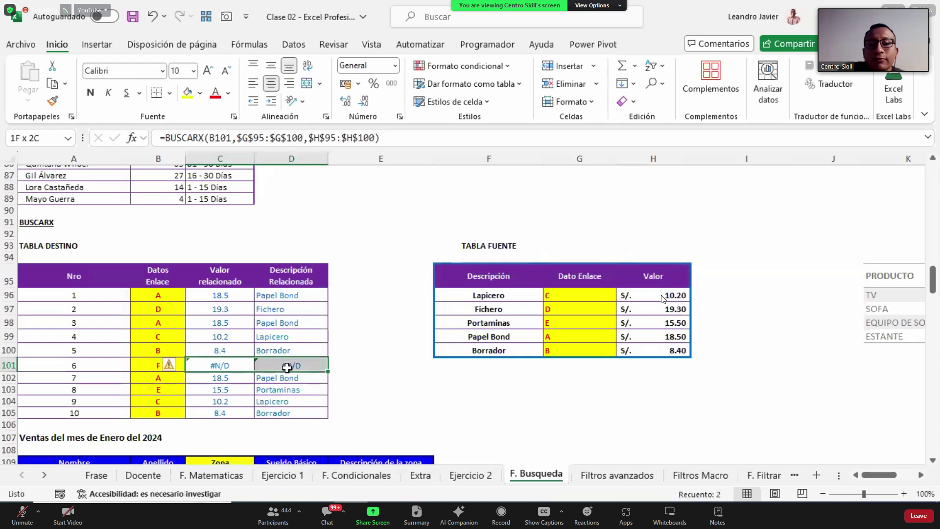
click(246, 367)
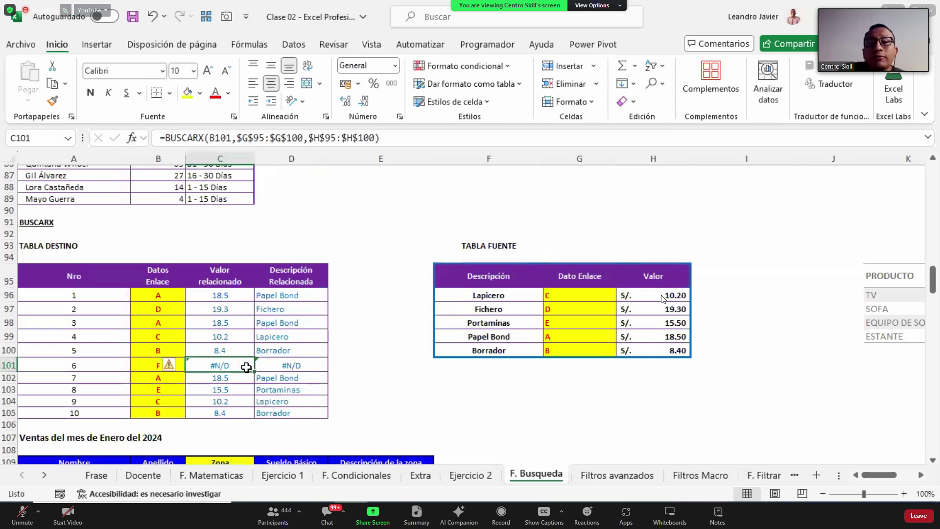
Append "holaaa" as the not-found argument of C101's BUSCARX formula.
click(376, 138)
text(,)
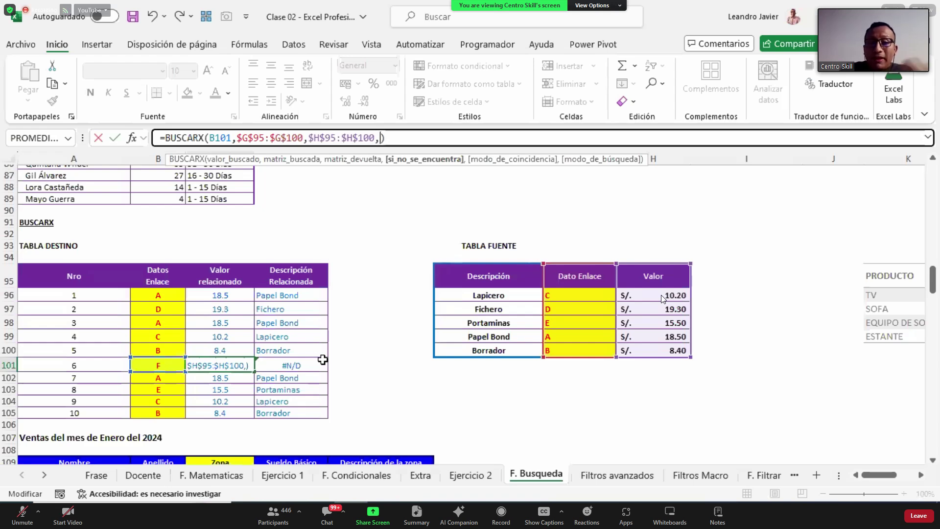
text(")
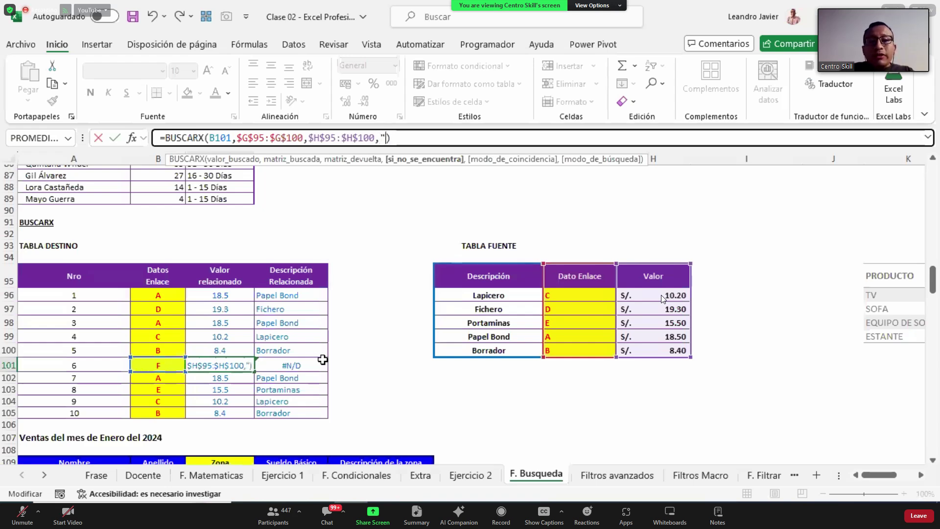
text(h)
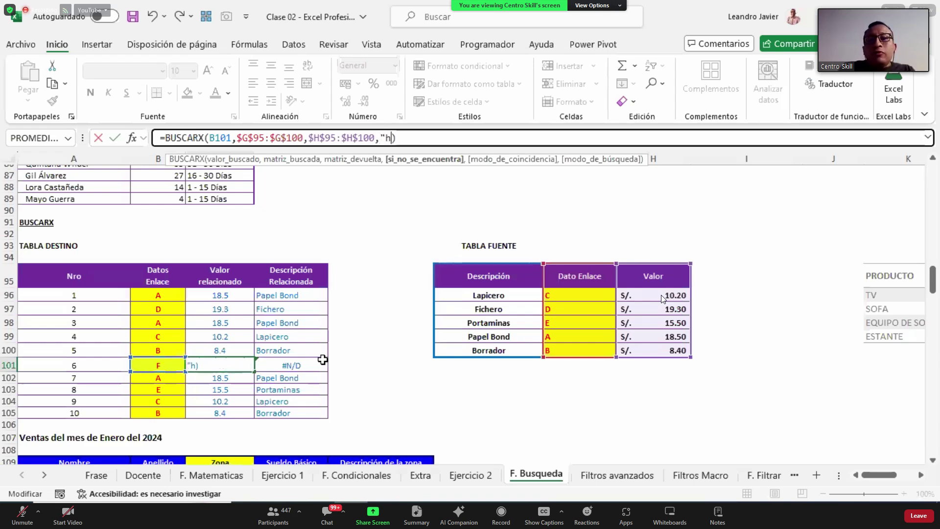
text(olaaa")
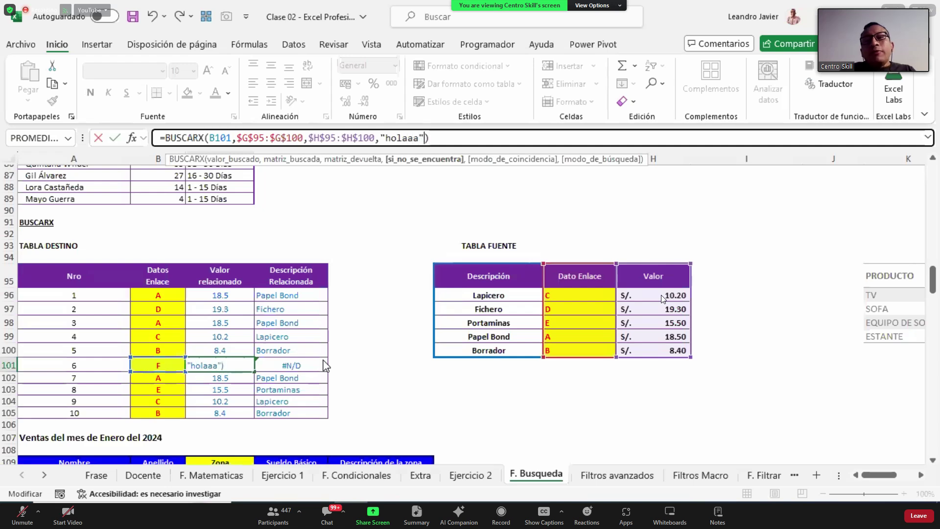
key(Return)
key(Up)
key(F2)
key(Escape)
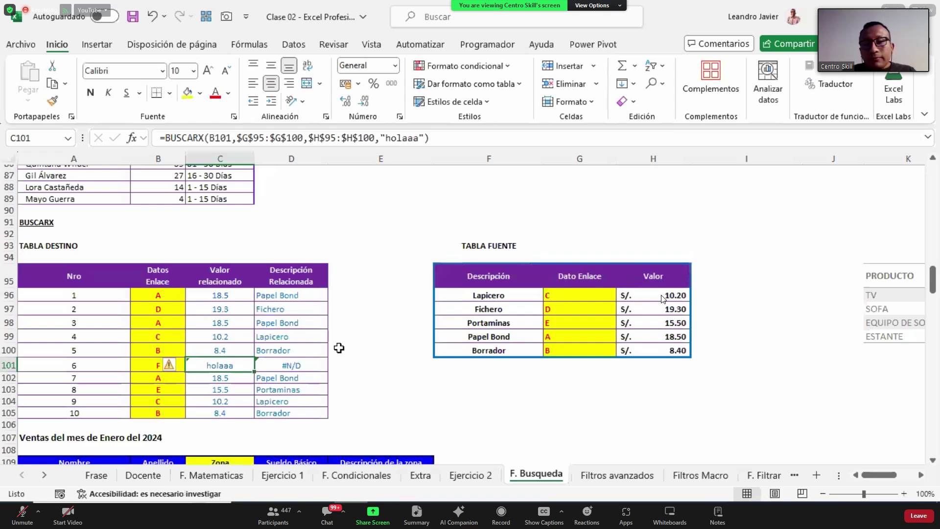
click(163, 364)
click(233, 365)
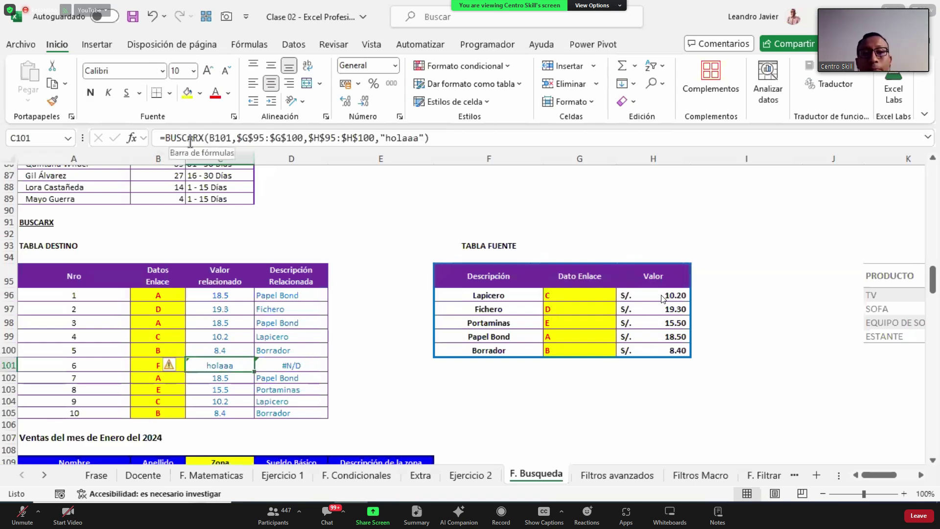
drag(933, 279, 367, 189)
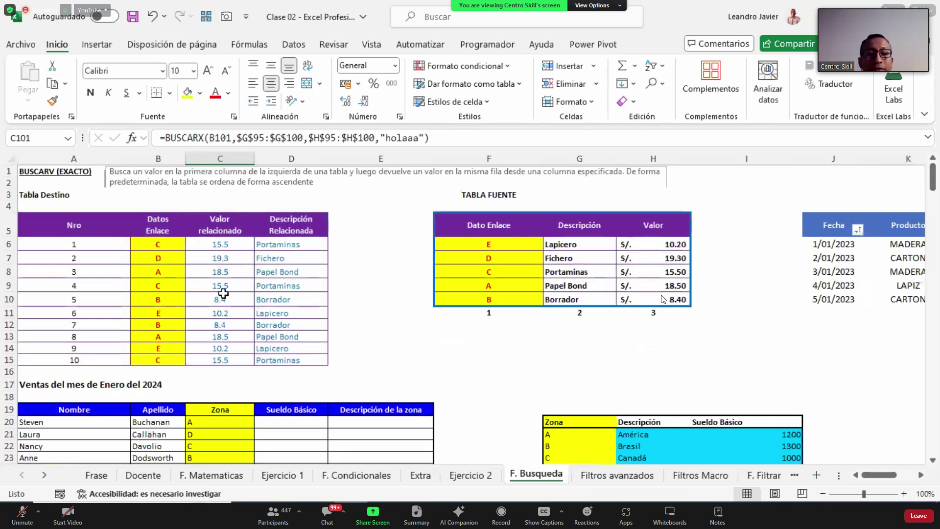
Enter the unmatched key f in B12 and inspect C12's BUSCARV formula.
click(222, 296)
click(173, 323)
text(f)
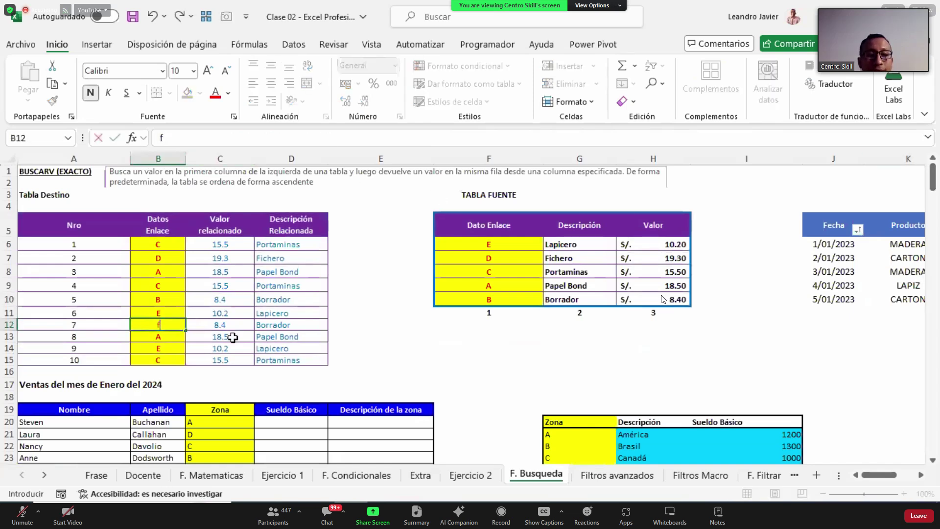
key(Tab)
key(Tab)
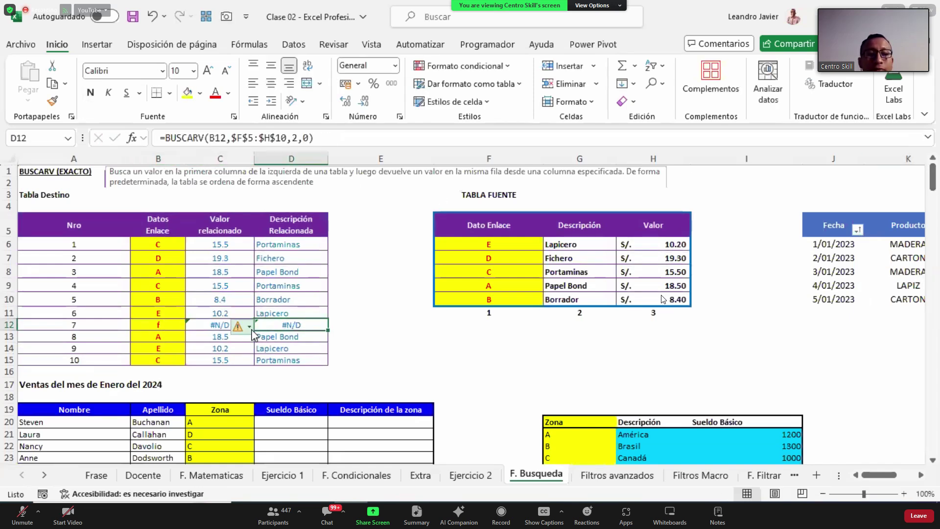
click(221, 324)
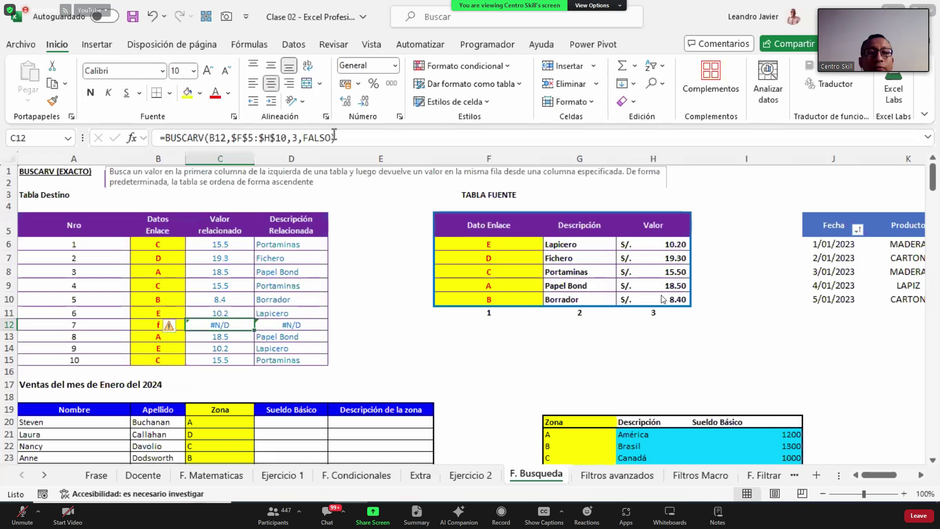
click(335, 138)
key(Escape)
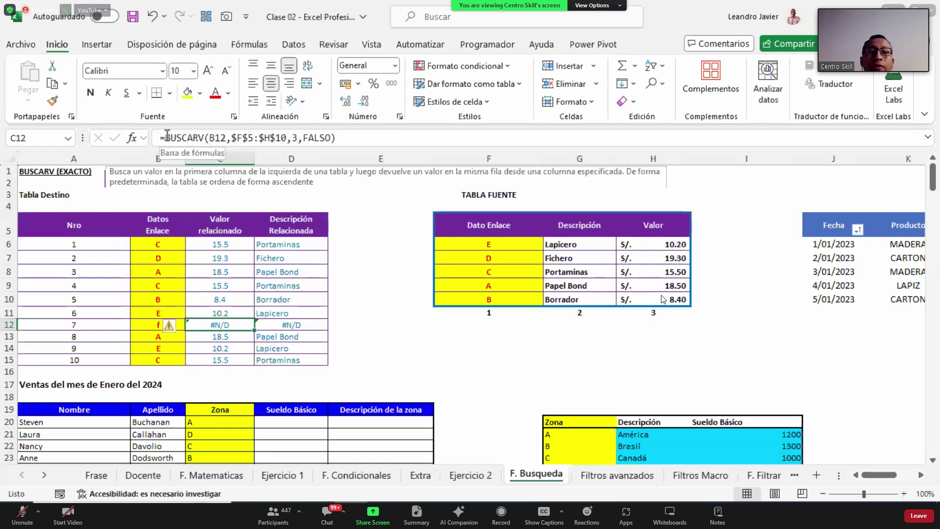
Wrap C12's BUSCARV in SI.ERROR so an unmatched key shows "Leandroo".
click(167, 136)
text(SI)
key(Down)
key(Down)
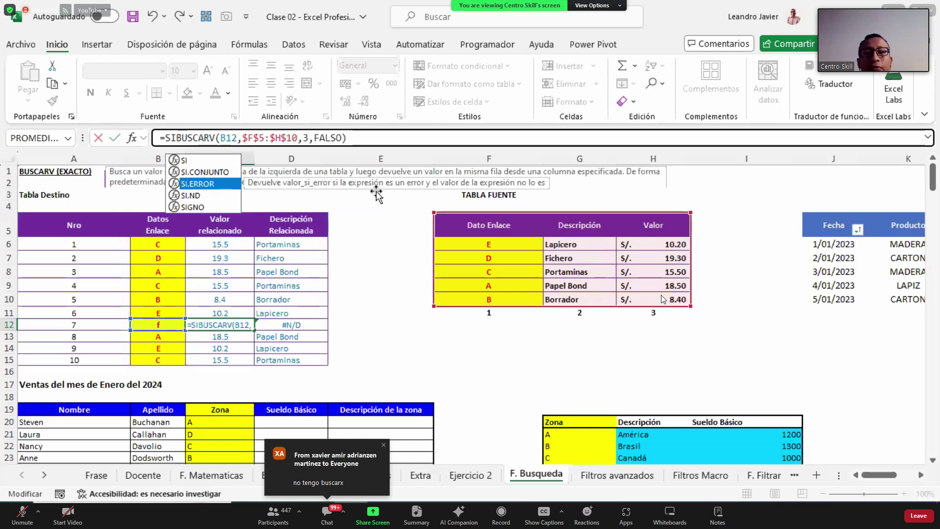
key(Tab)
drag(215, 138, 386, 138)
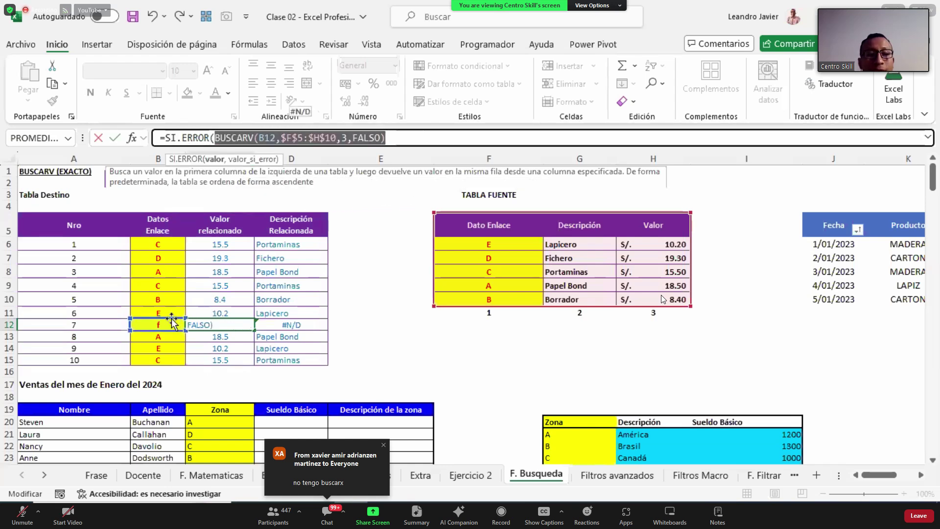
click(400, 138)
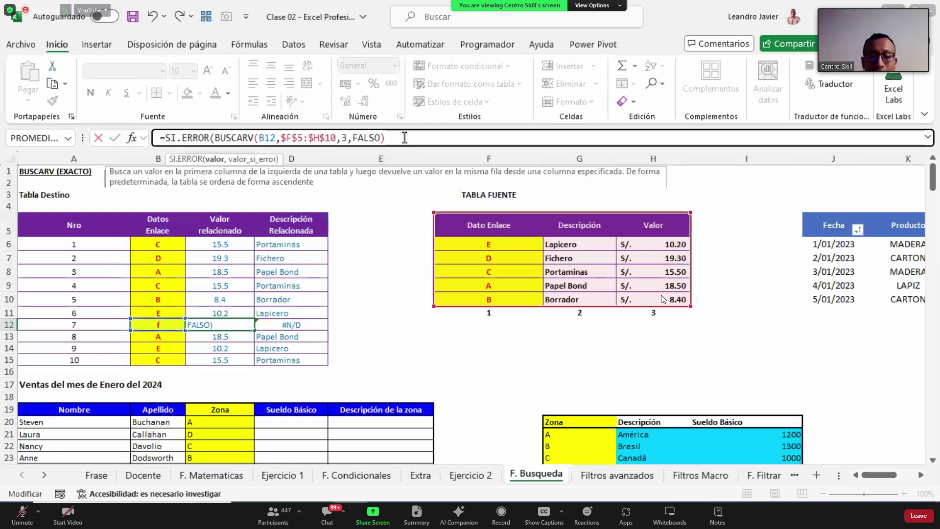
text(,")
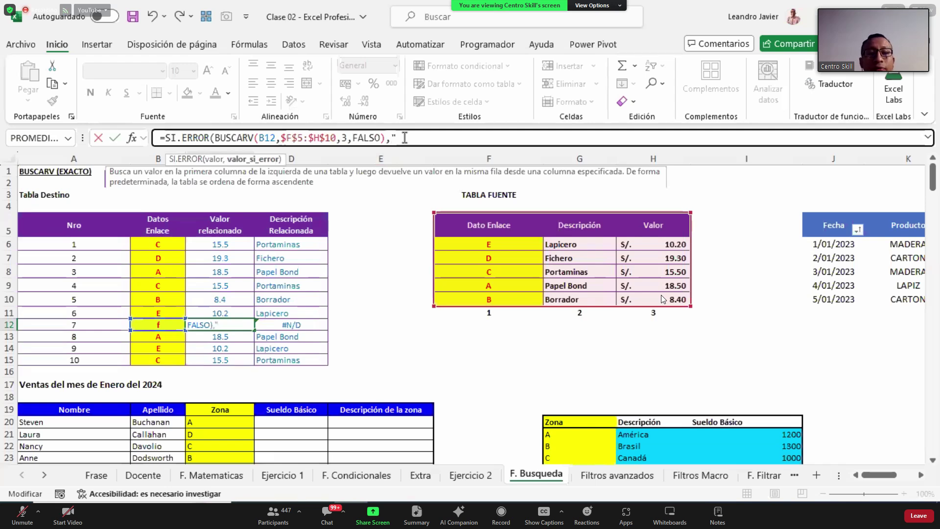
text(Leandroo"))
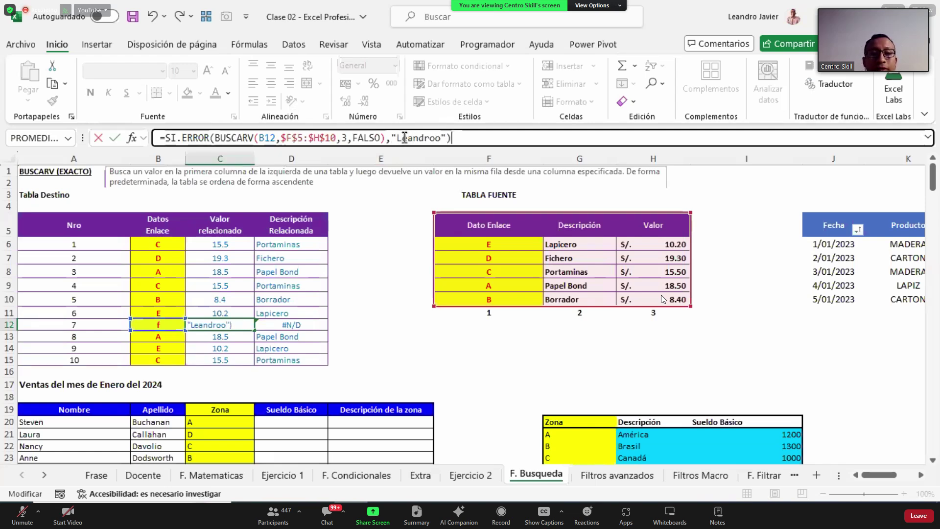
key(Return)
key(Up)
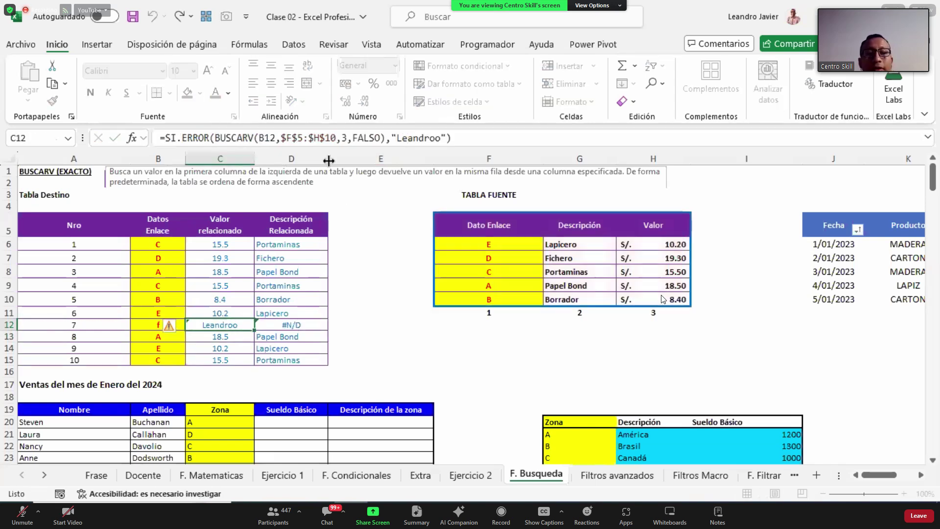
Delete the explanatory text image above the table.
click(319, 179)
key(Delete)
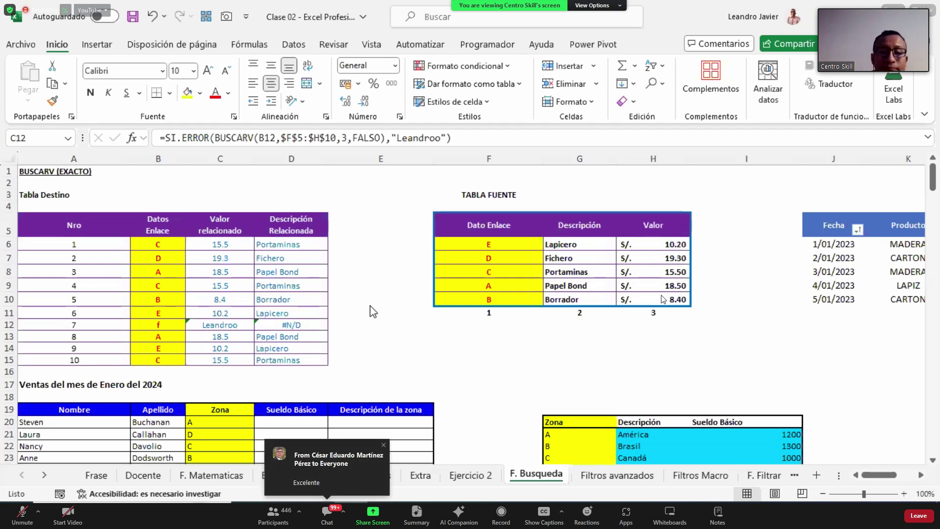
click(368, 266)
Scroll the F. Busqueda sheet up and down to locate the BUSCARX section.
scroll(368, 266, down, 9)
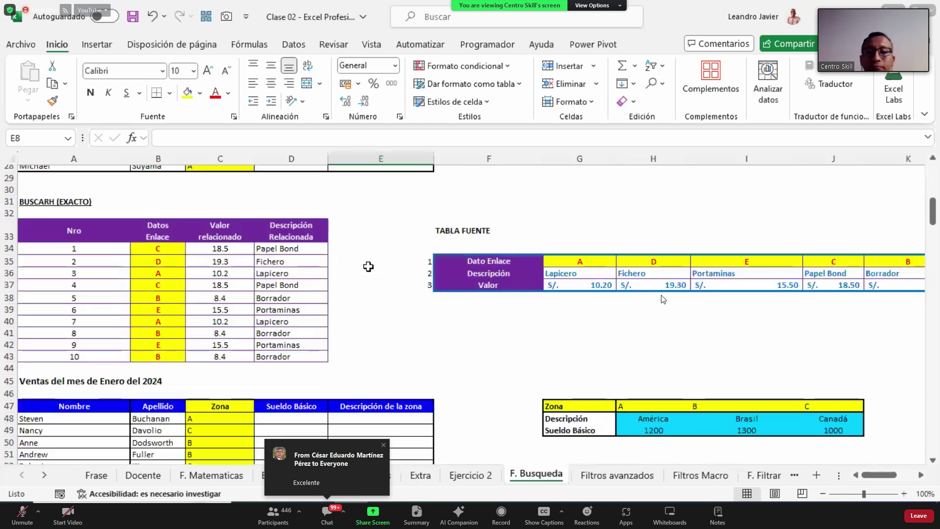
scroll(368, 266, up, 8)
scroll(368, 266, down, 20)
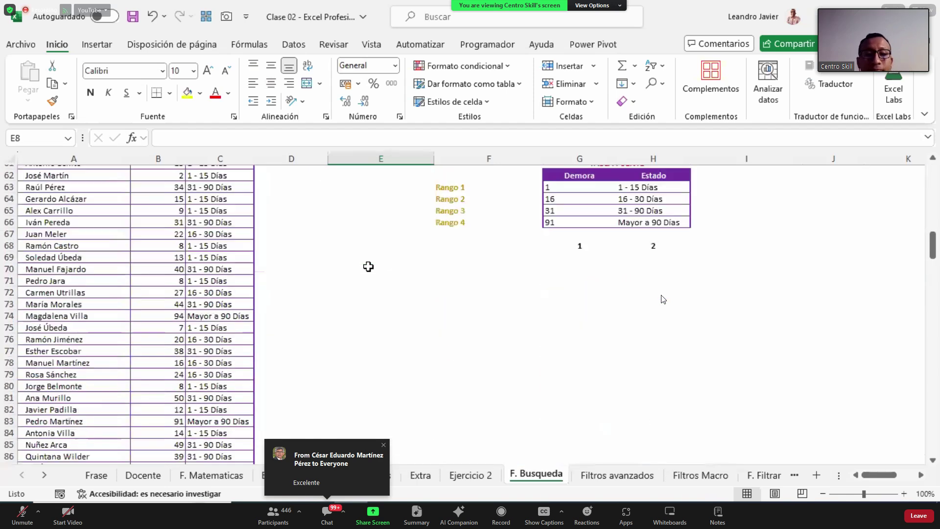
scroll(368, 266, up, 8)
scroll(368, 266, up, 7)
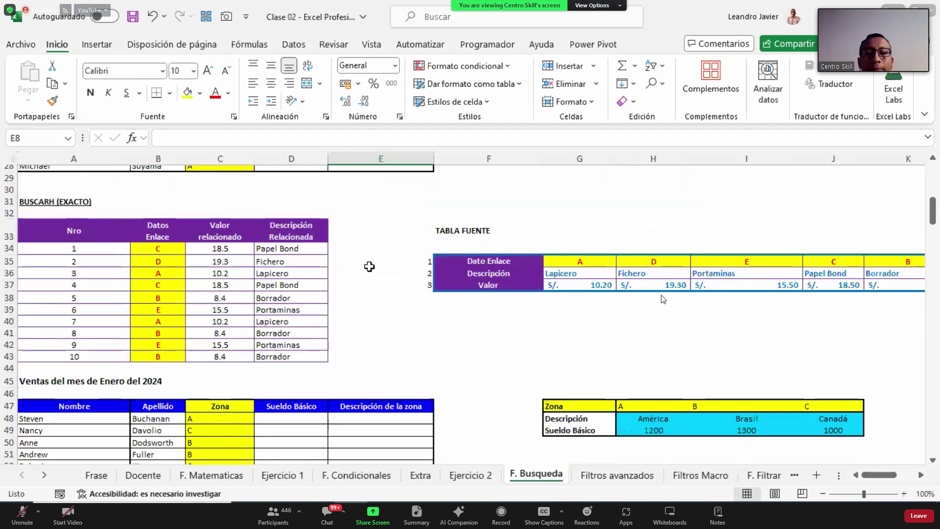
scroll(369, 266, down, 7)
scroll(369, 266, down, 18)
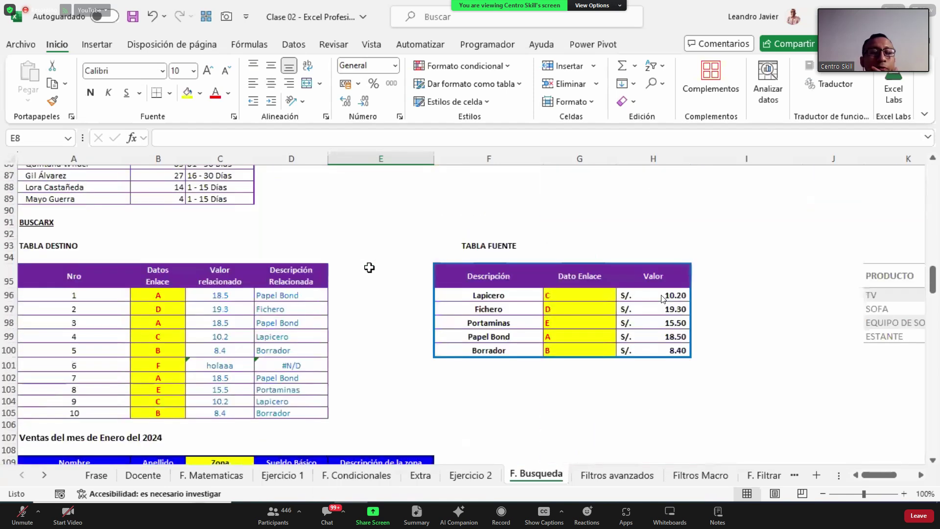
scroll(369, 267, up, 3)
scroll(370, 267, up, 3)
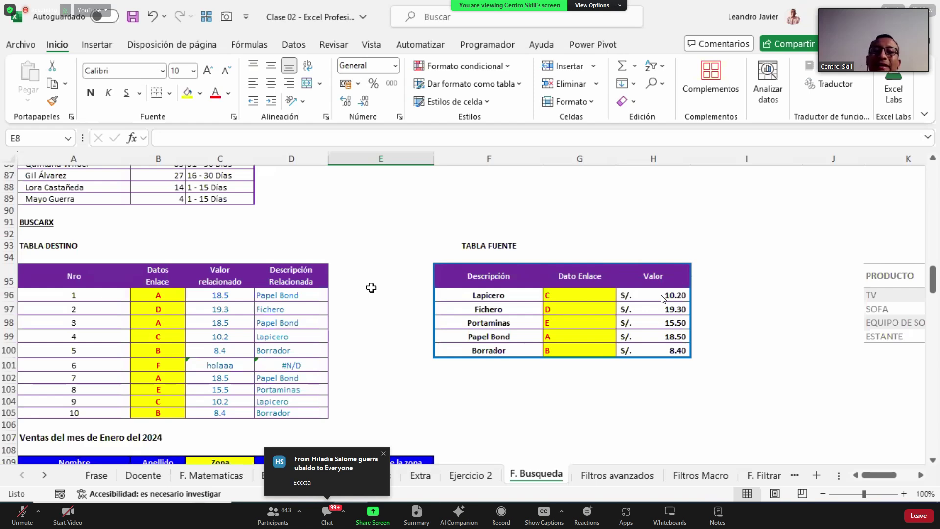
click(262, 247)
text(bu)
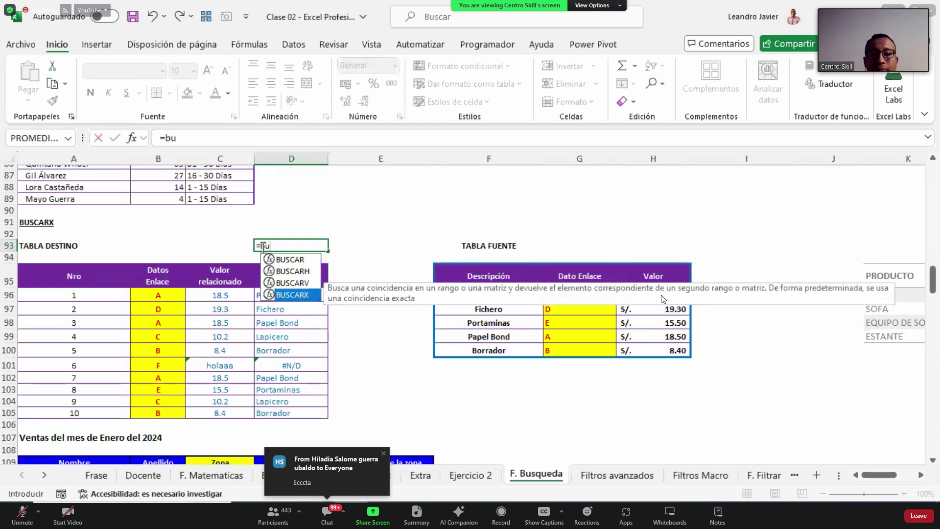
key(Tab)
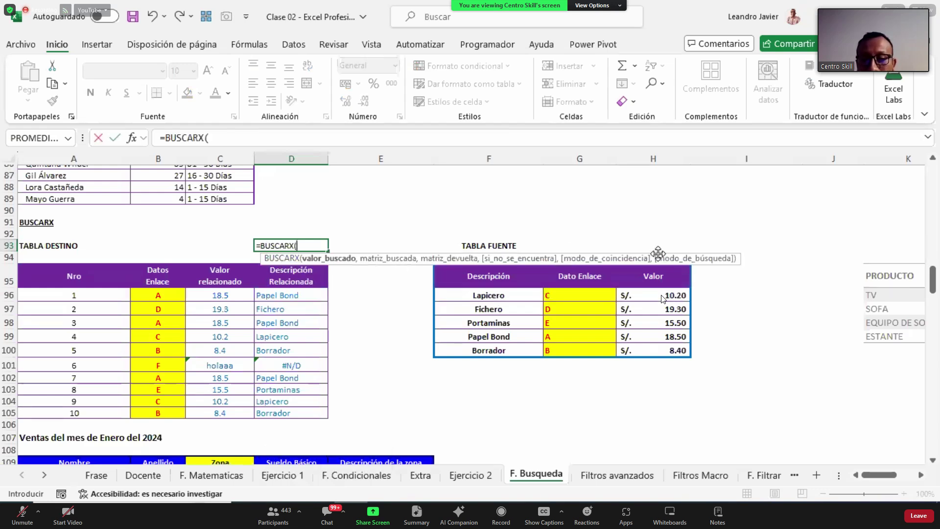
text(,,,)
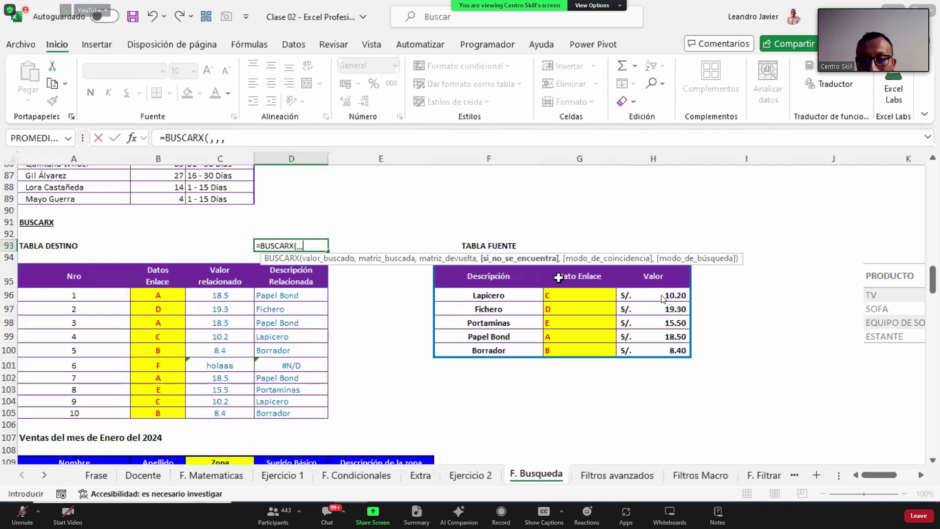
text(,)
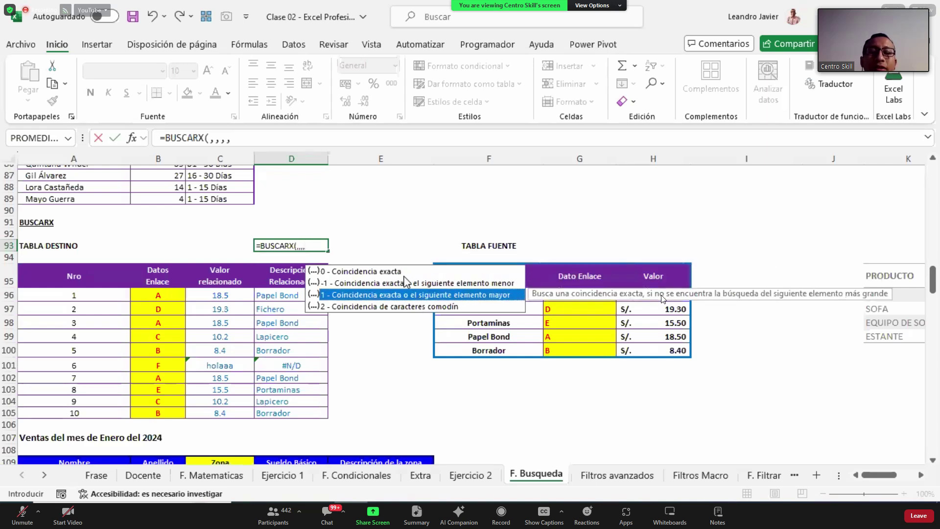
key(Escape)
scroll(408, 350, up, 20)
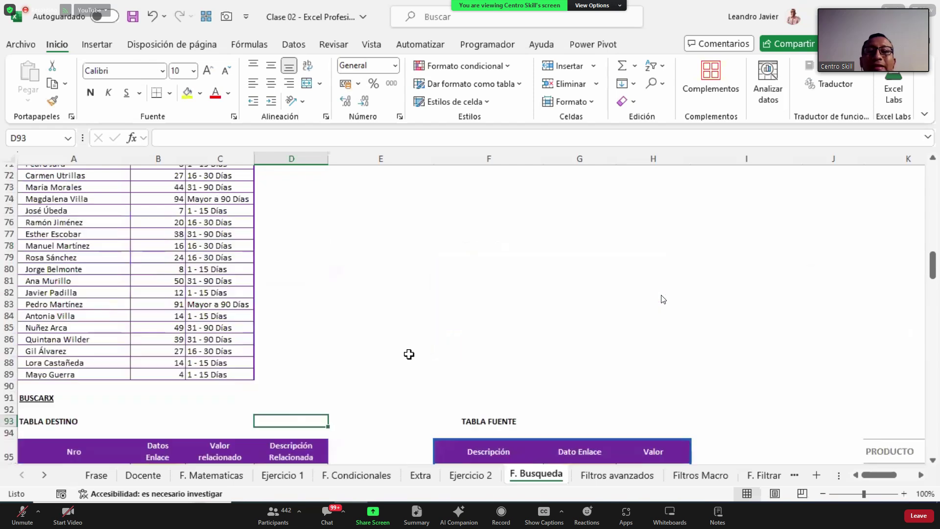
click(241, 198)
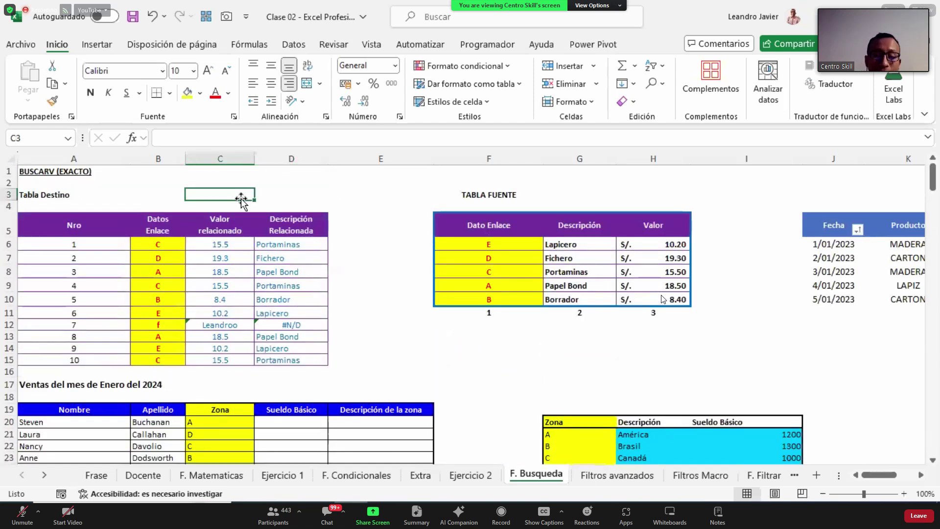
text(=bu)
key(Down)
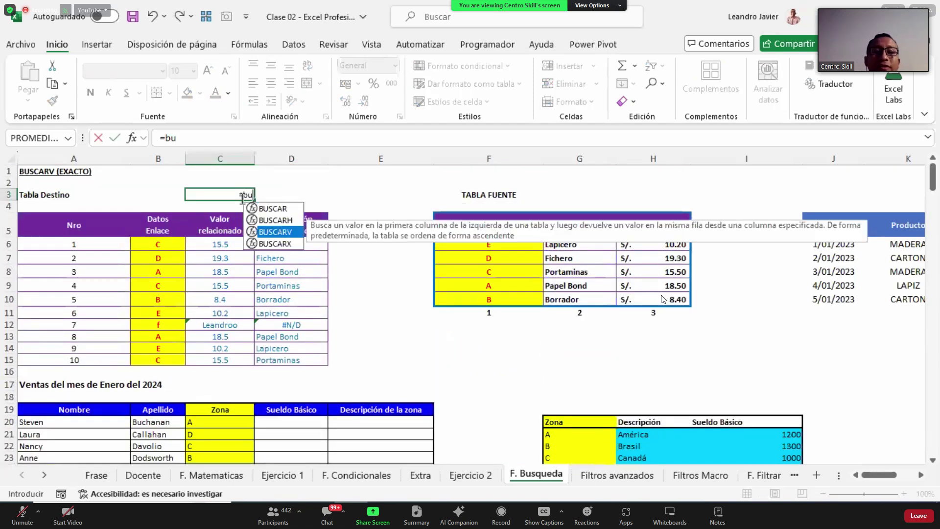
key(Tab)
text(,,)
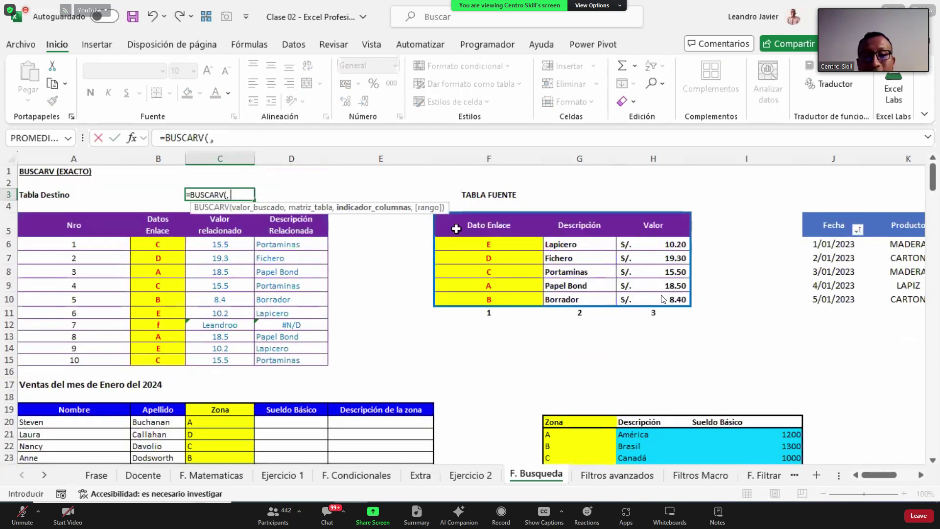
text(,)
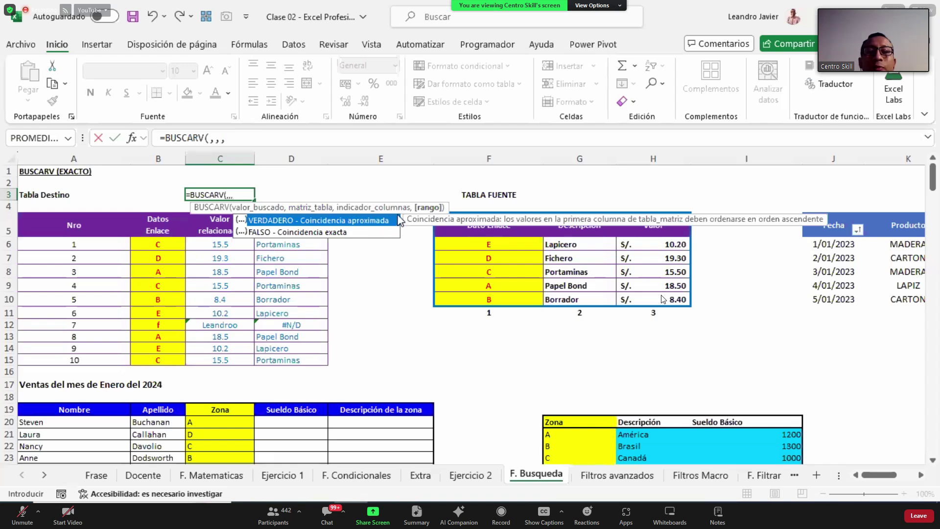
click(321, 235)
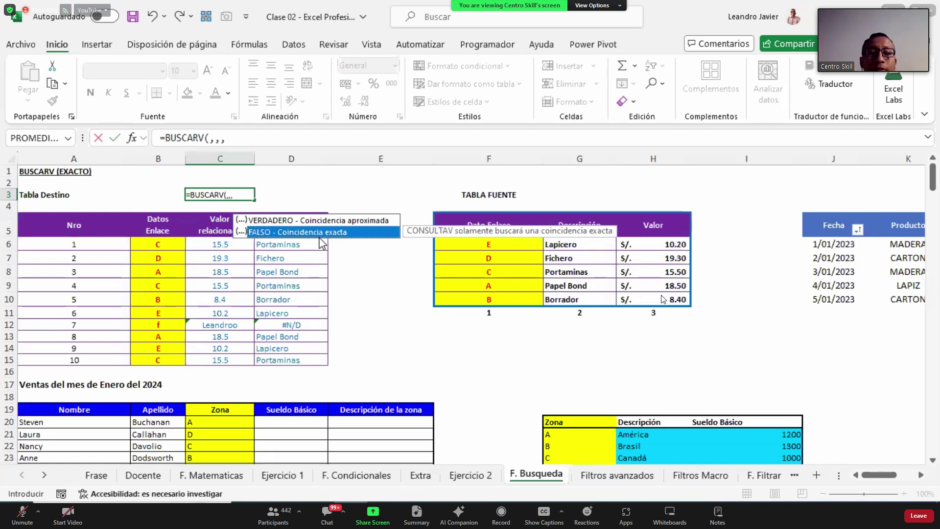
key(Escape)
scroll(382, 232, down, 20)
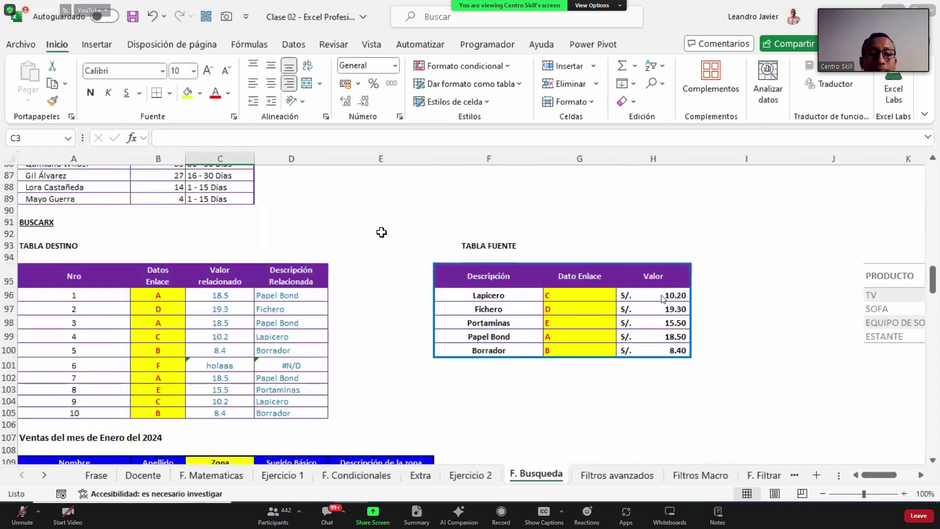
Bring the Fecha/Producto/Venta table into view and select the Venta cell O6 beside CARTON.
scroll(387, 240, down, 2)
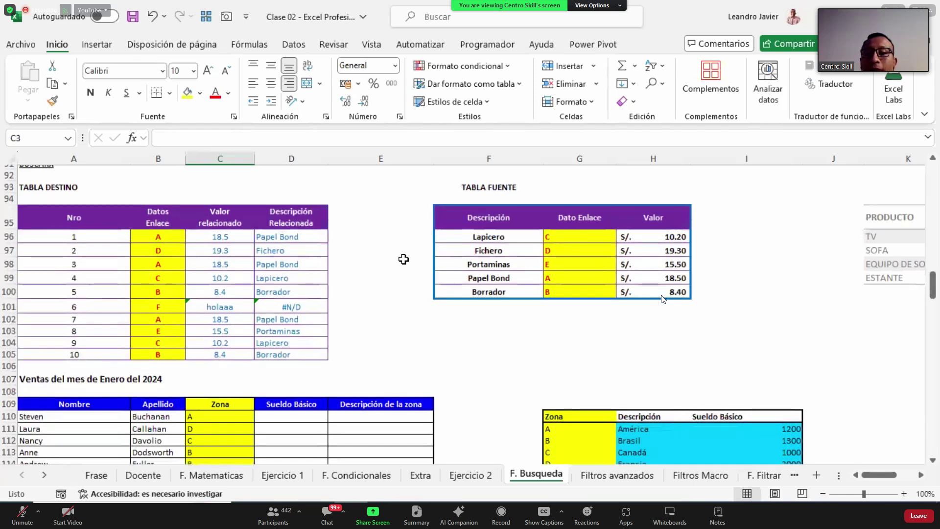
scroll(404, 257, up, 10)
scroll(412, 254, up, 20)
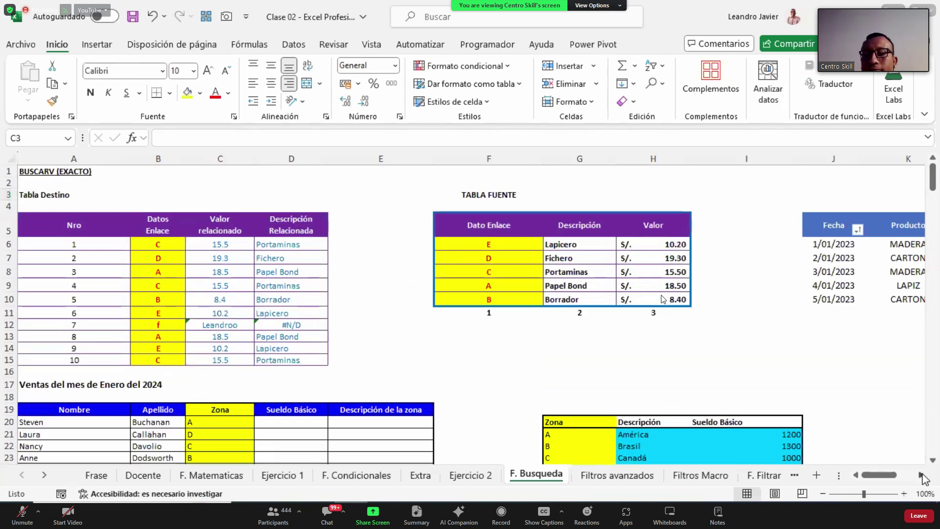
scroll(920, 473, right, 3)
scroll(919, 473, right, 1)
click(854, 243)
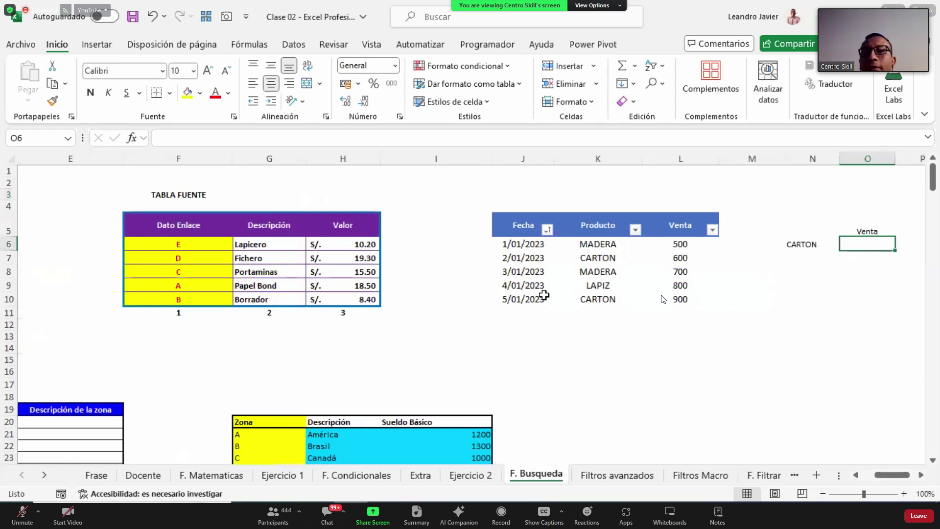
Highlight the CARTON sales in rows 7 and 10 and the Producto column.
drag(543, 297, 676, 297)
ctrl+drag(534, 258, 671, 258)
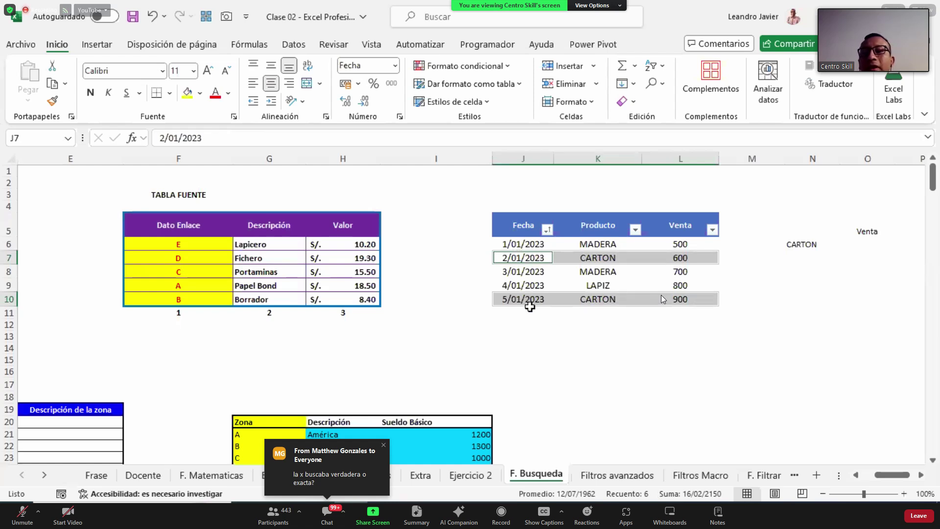
click(879, 240)
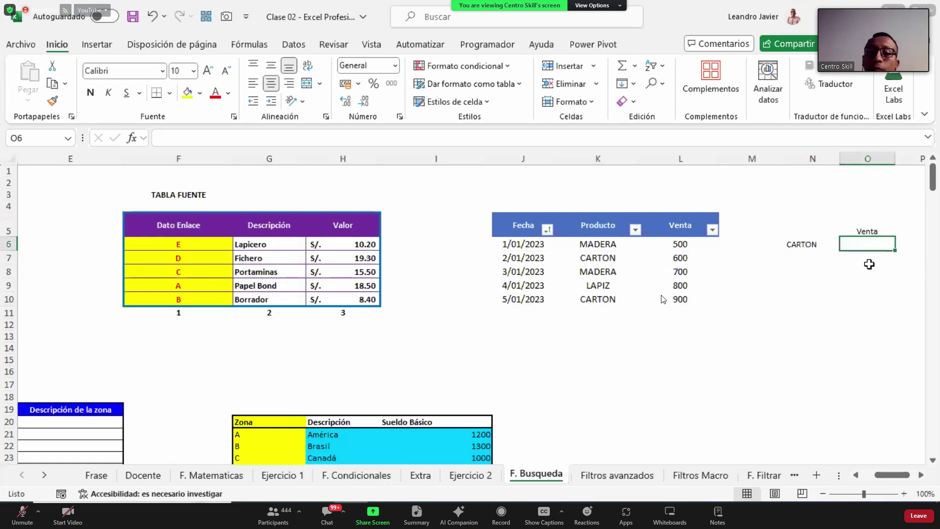
click(602, 228)
drag(602, 228, 606, 287)
click(870, 243)
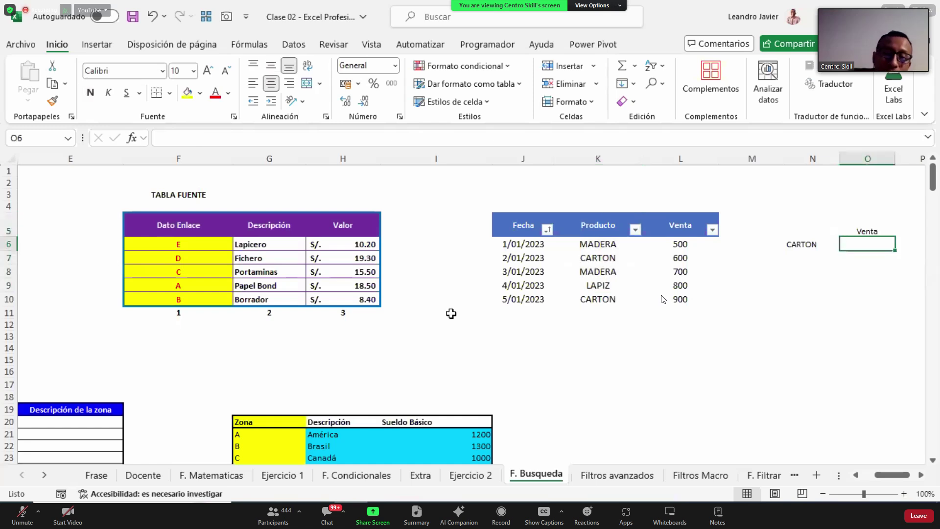
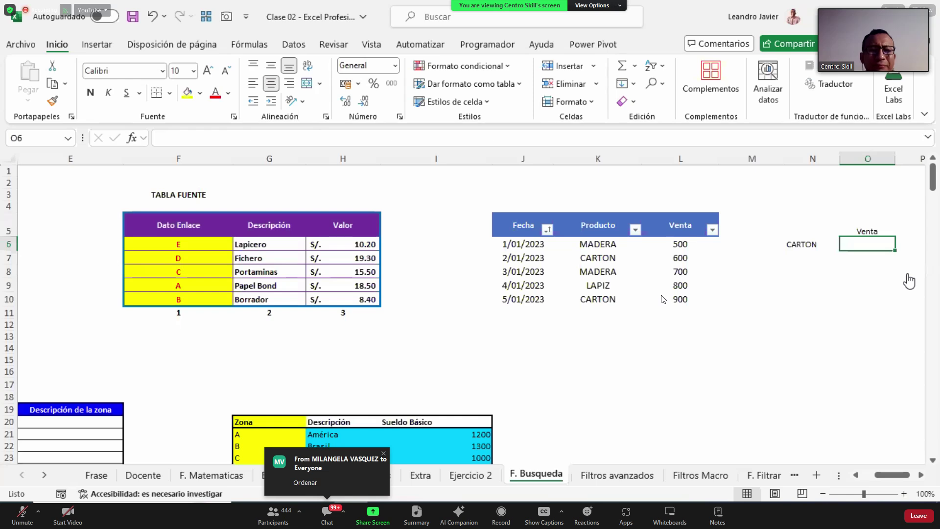
Enter =BUSCARV(N6,K5:L10,2,0) in O6, returning CARTON's sale of 600.
text(=bu)
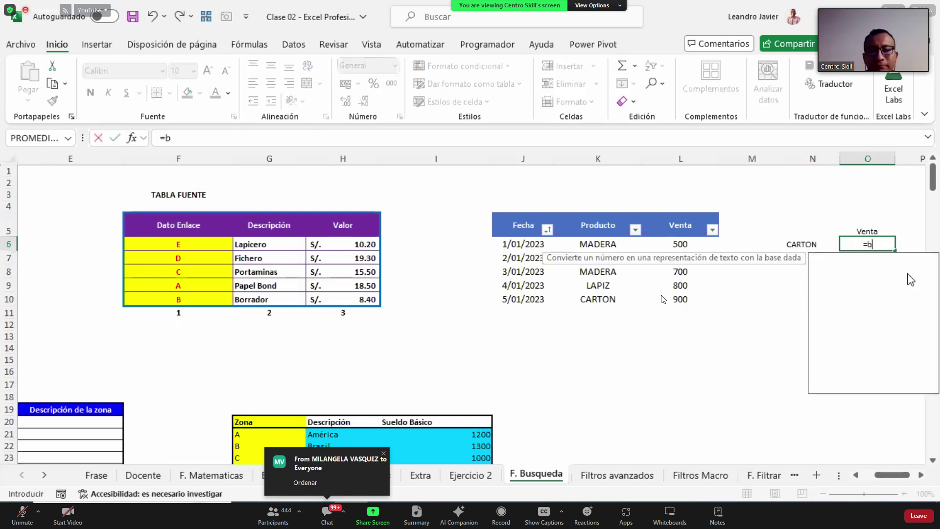
double_click(909, 282)
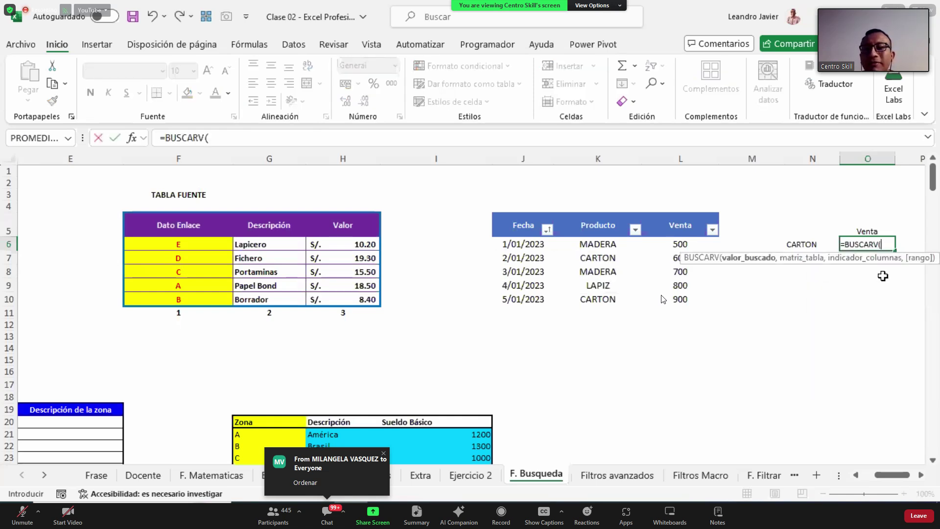
click(815, 245)
text(,)
drag(594, 228, 668, 301)
text(,2,0)
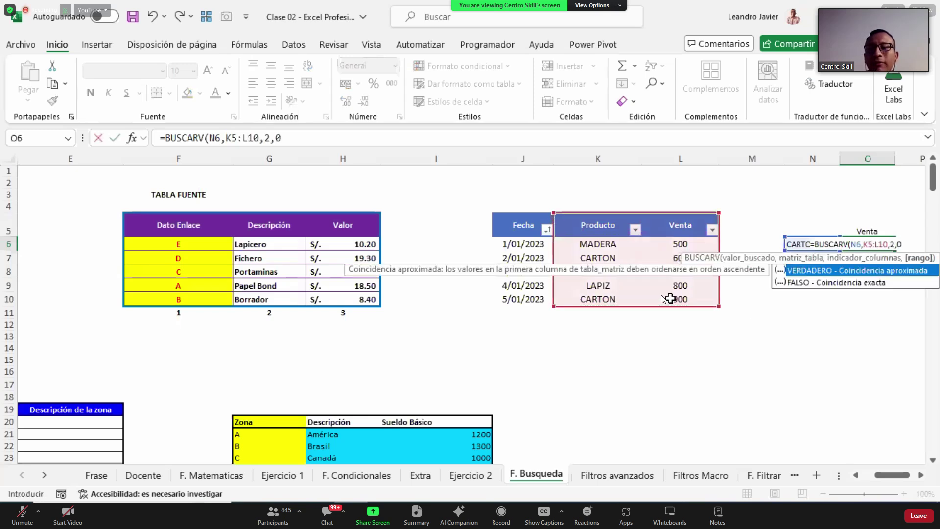
key(Return)
key(Up)
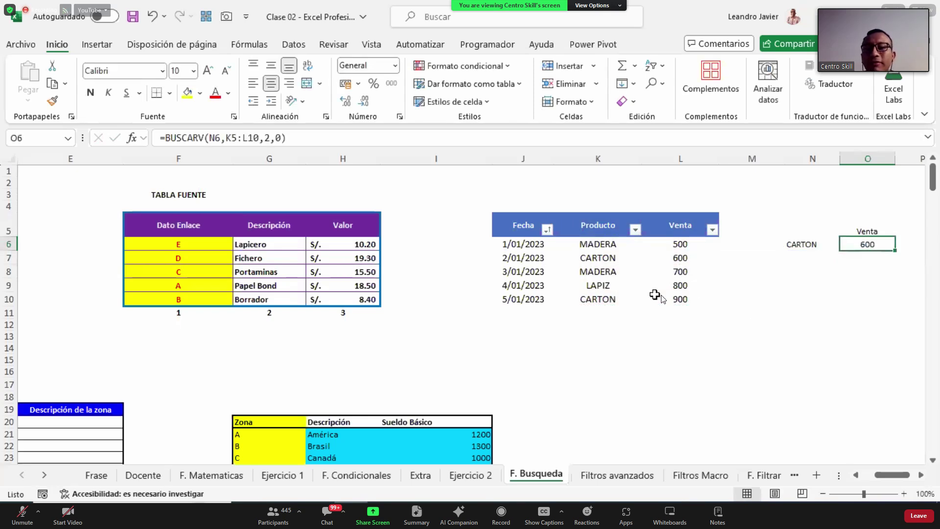
drag(676, 255, 596, 260)
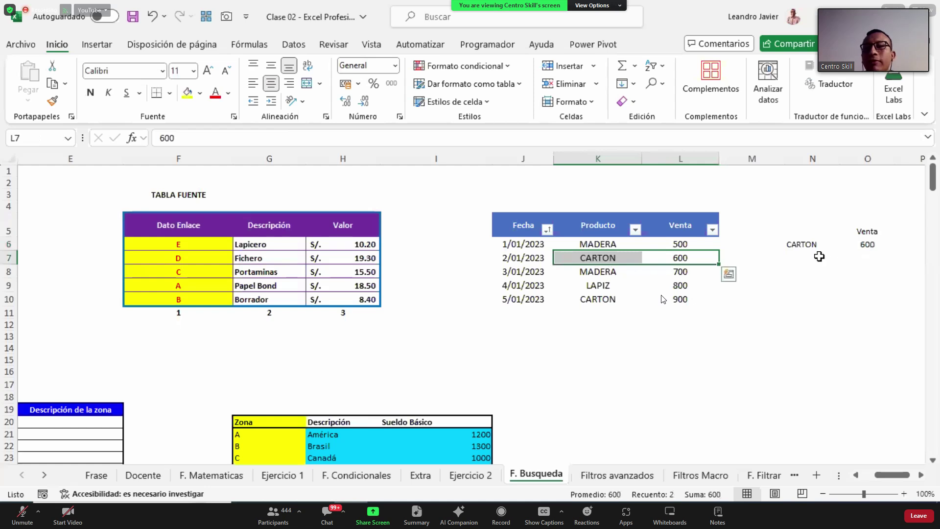
click(818, 257)
Enter a BUSCARX formula in O7 looking up N6 in K5:K10 and returning from L5:L10.
key(Right)
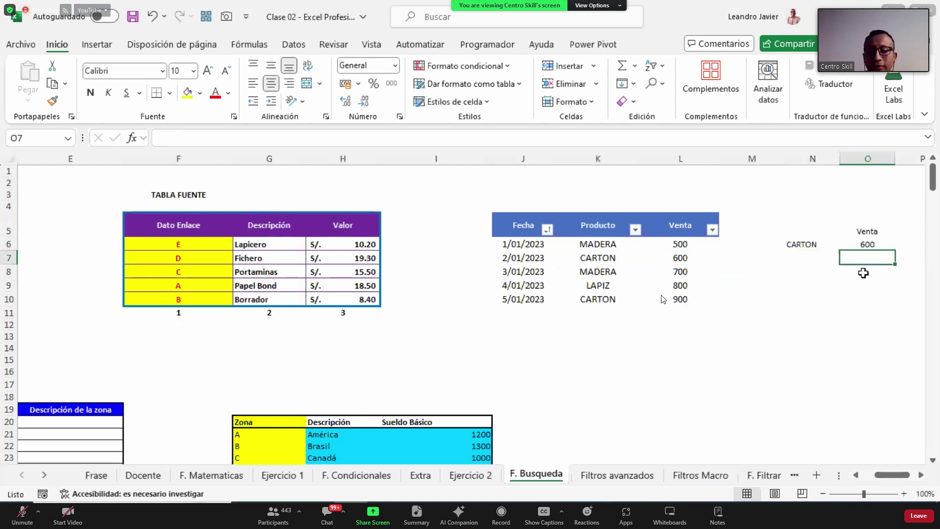
text(=bu)
key(Down)
key(Down)
key(Down)
key(Tab)
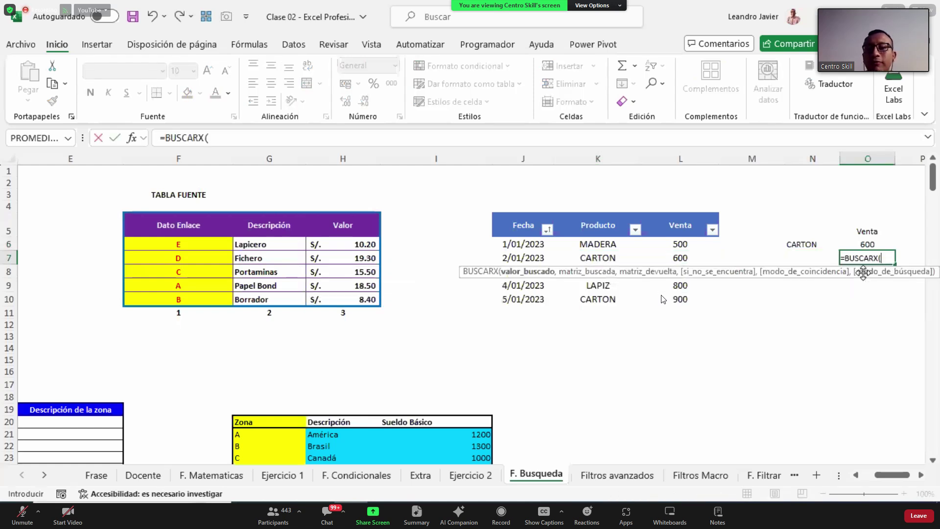
click(810, 248)
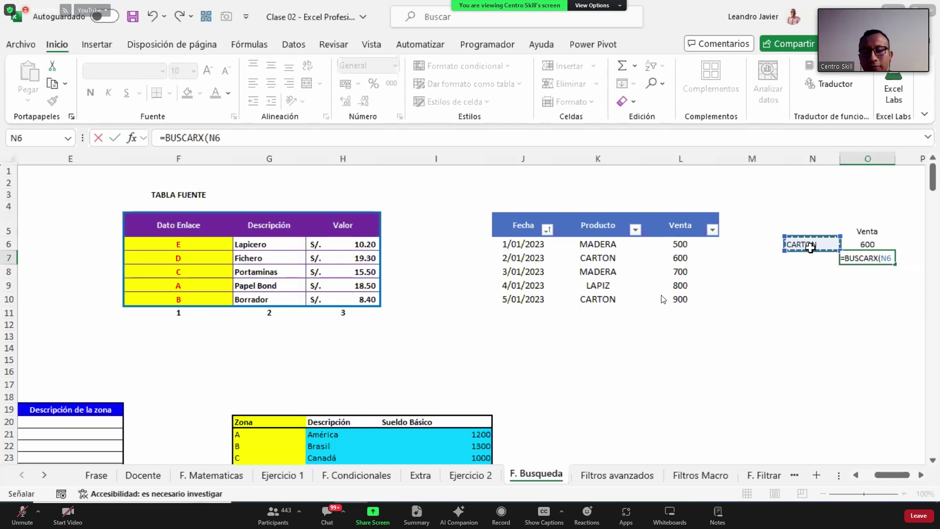
text(,)
drag(598, 225, 599, 298)
text(,)
drag(681, 225, 661, 299)
text(9)
key(Return)
Delete the stray 9 from O7's formula to fix the #¡VALOR! error.
key(Up)
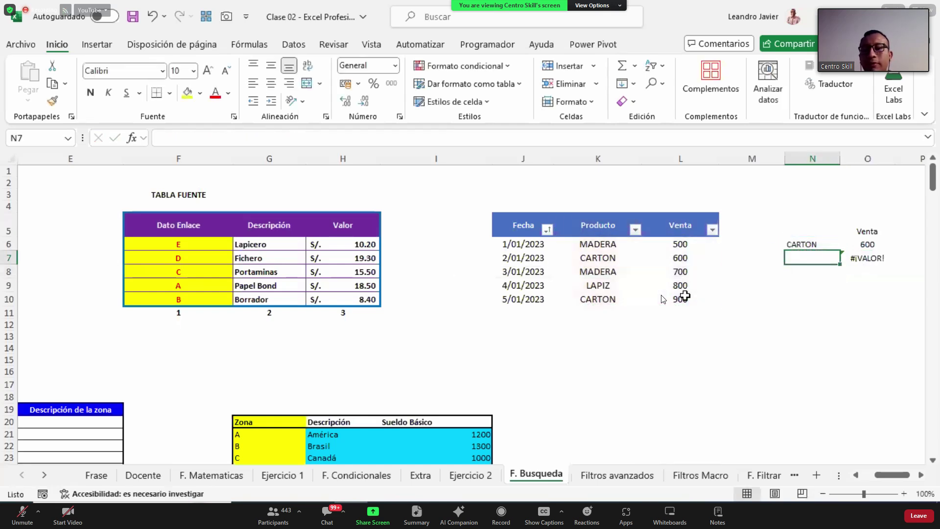
key(Right)
key(F2)
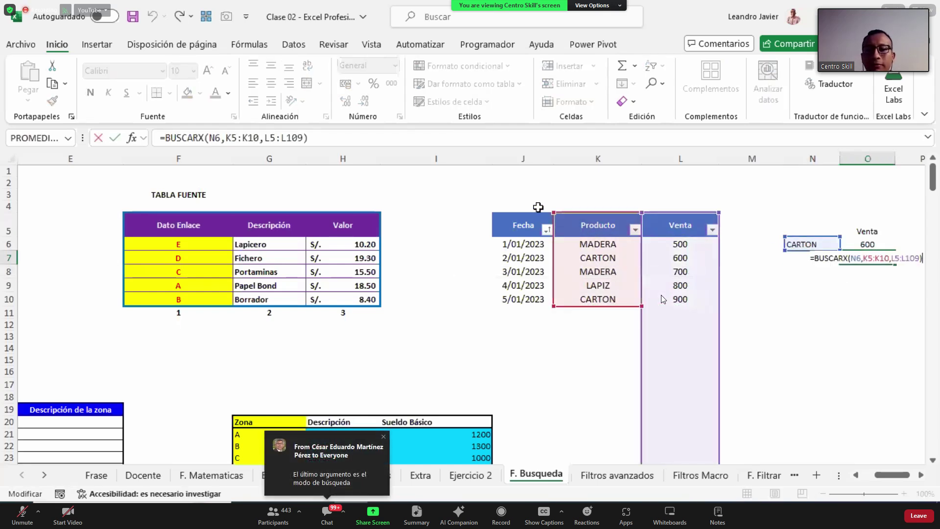
key(Left)
key(Left)
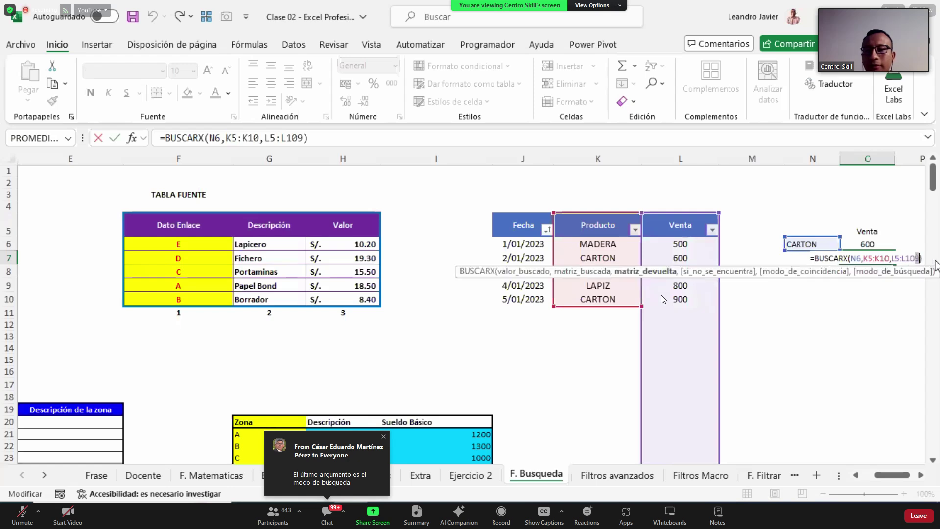
key(Delete)
key(Return)
Review O7's corrected BUSCARX ranges without changes, then return to O6.
key(Up)
key(F2)
key(Escape)
key(F2)
key(Escape)
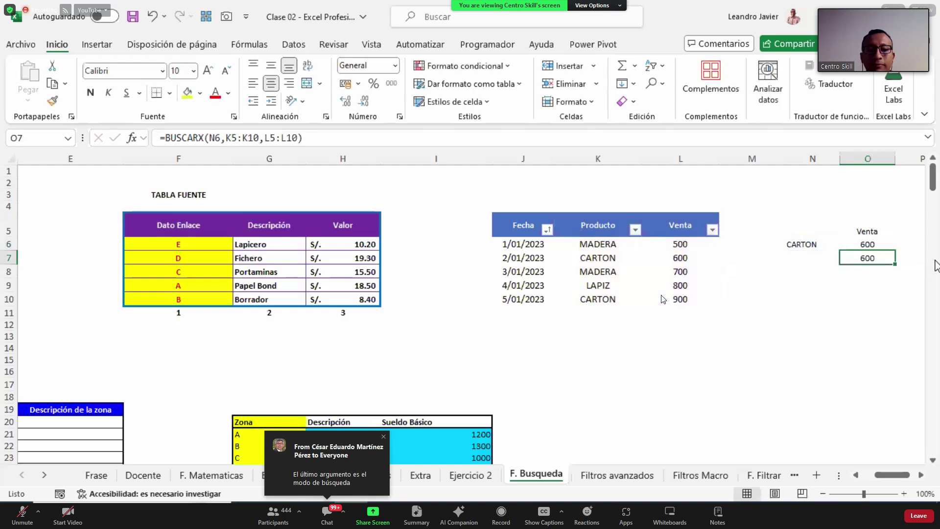
key(F2)
key(Escape)
key(Up)
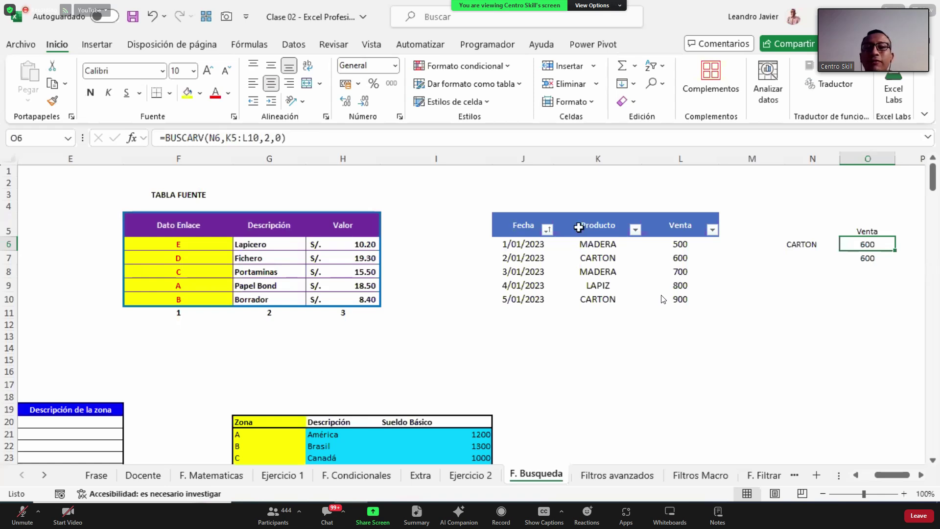
drag(604, 223, 608, 297)
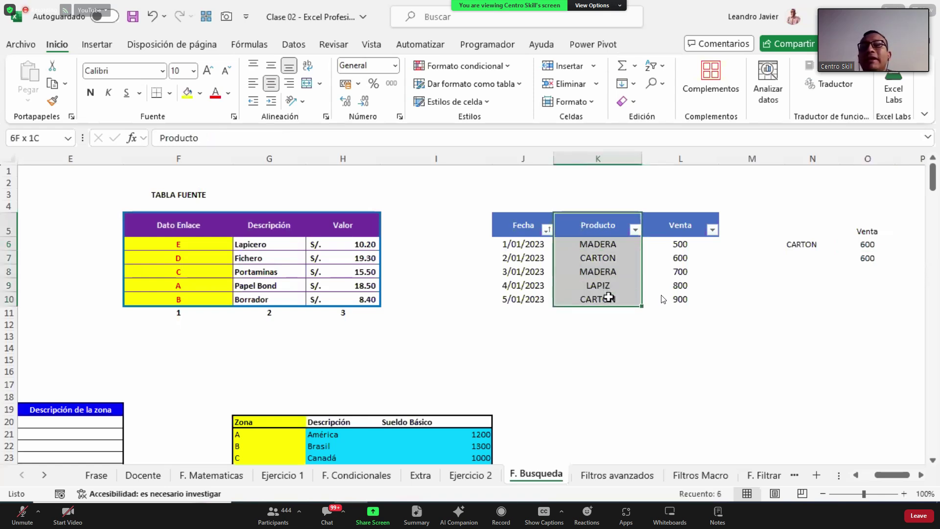
click(538, 226)
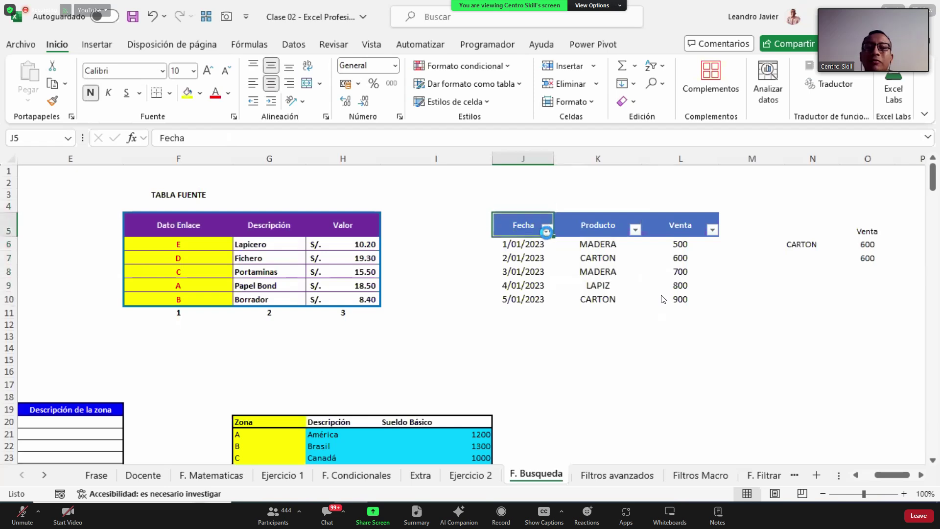
click(546, 230)
click(474, 222)
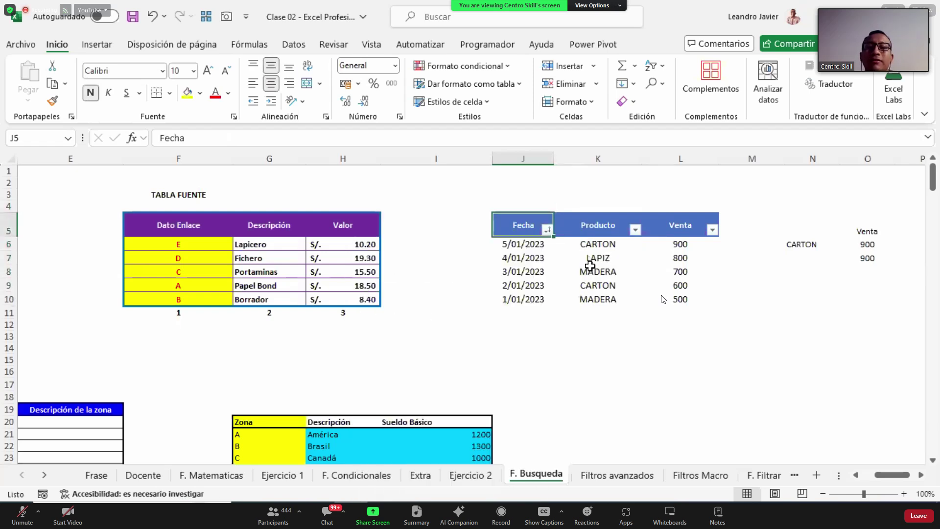
click(874, 244)
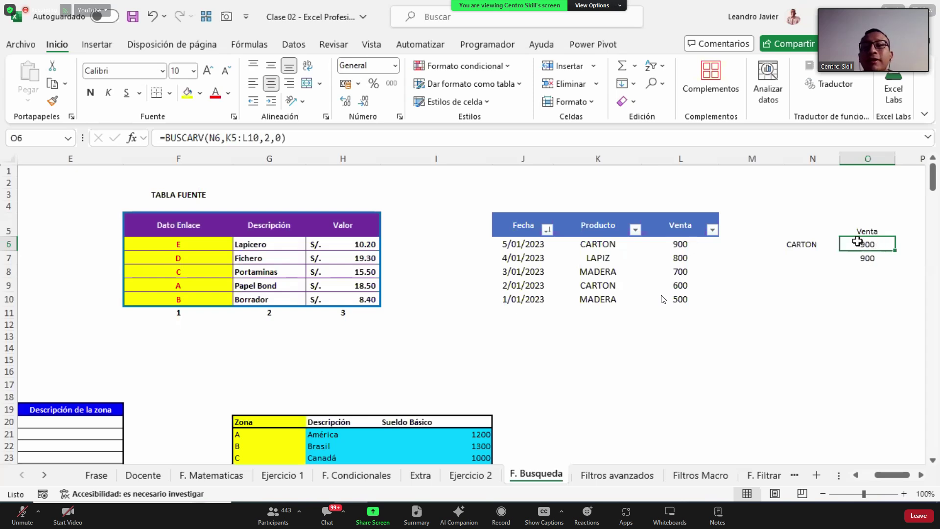
drag(878, 253, 876, 245)
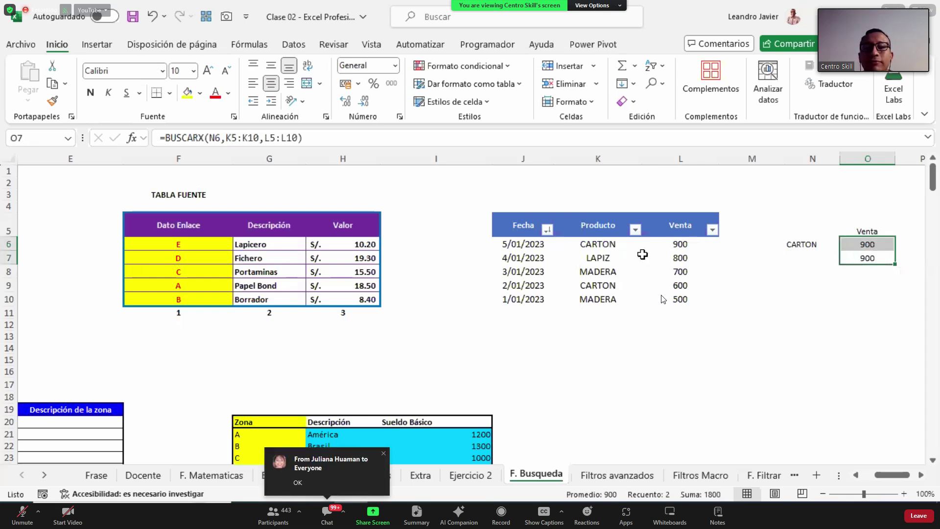
drag(530, 221, 533, 296)
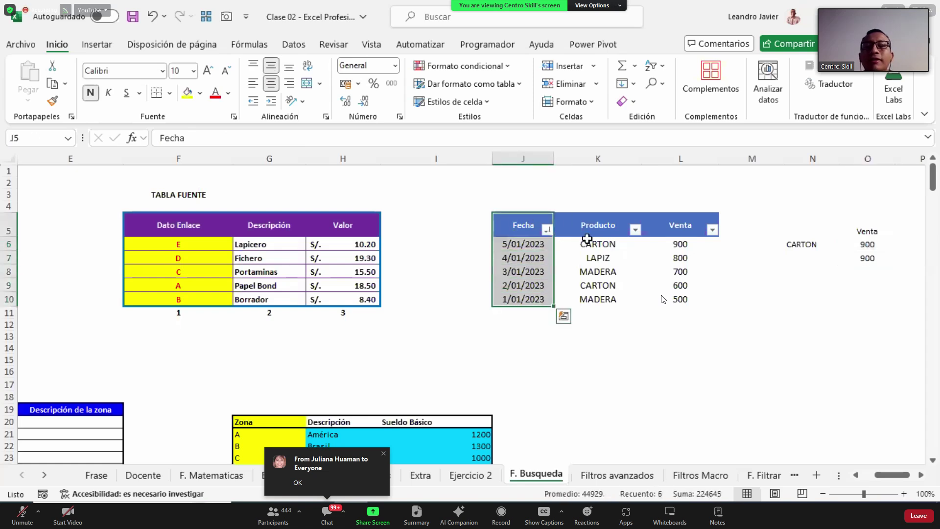
click(602, 219)
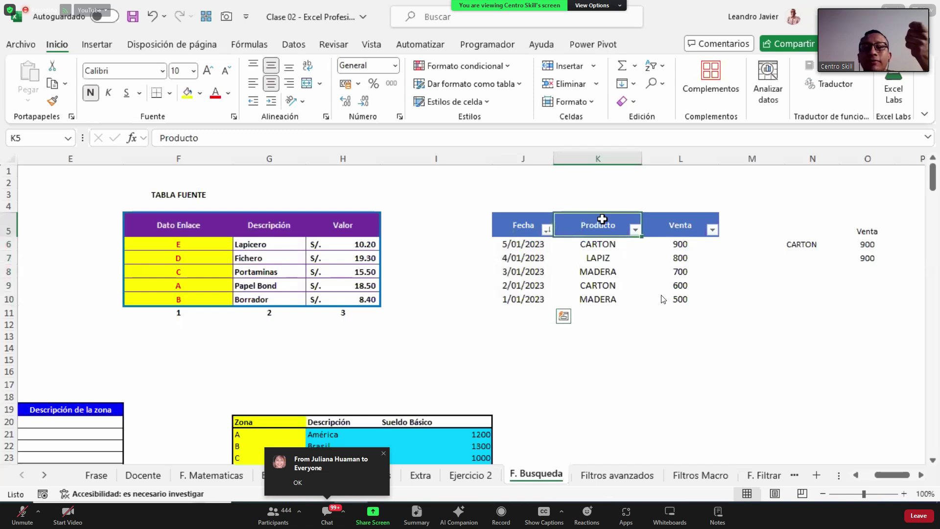
shift+click(605, 302)
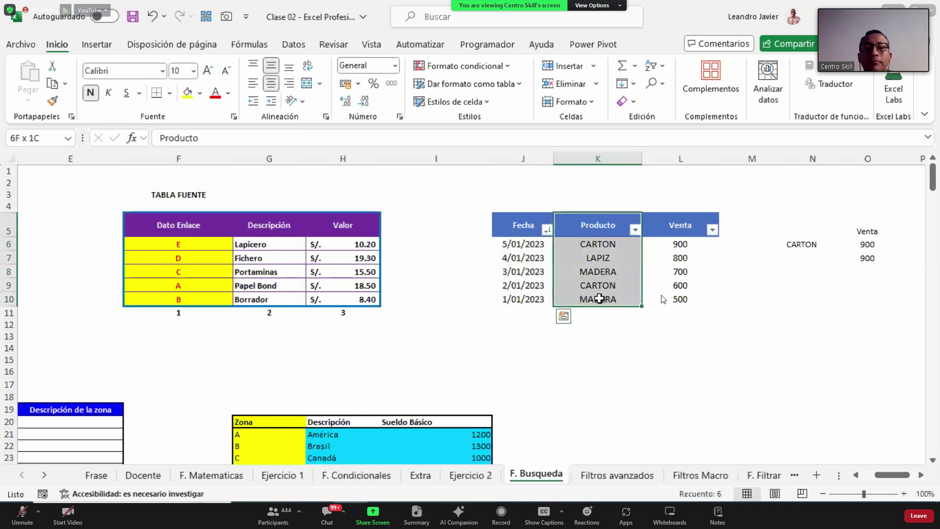
click(547, 230)
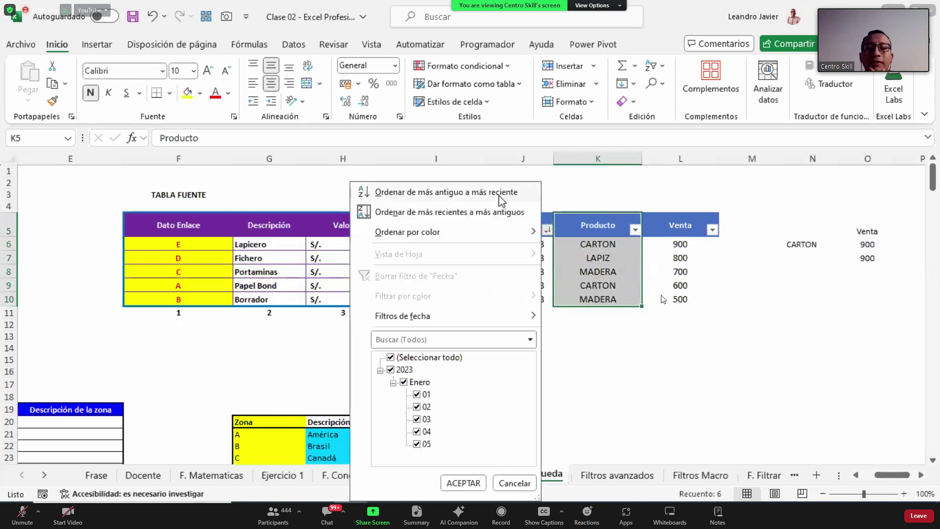
click(499, 197)
click(528, 243)
drag(528, 243, 531, 300)
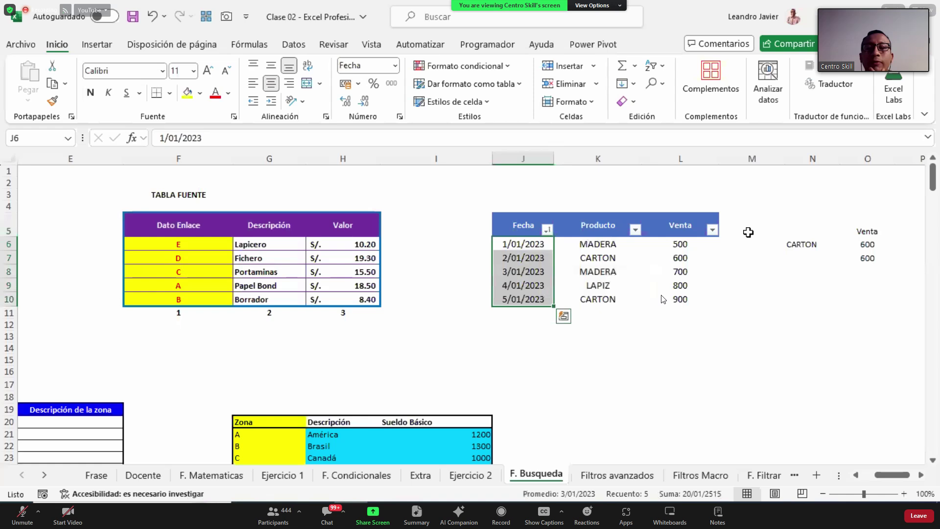
click(866, 245)
drag(511, 229, 515, 288)
click(873, 244)
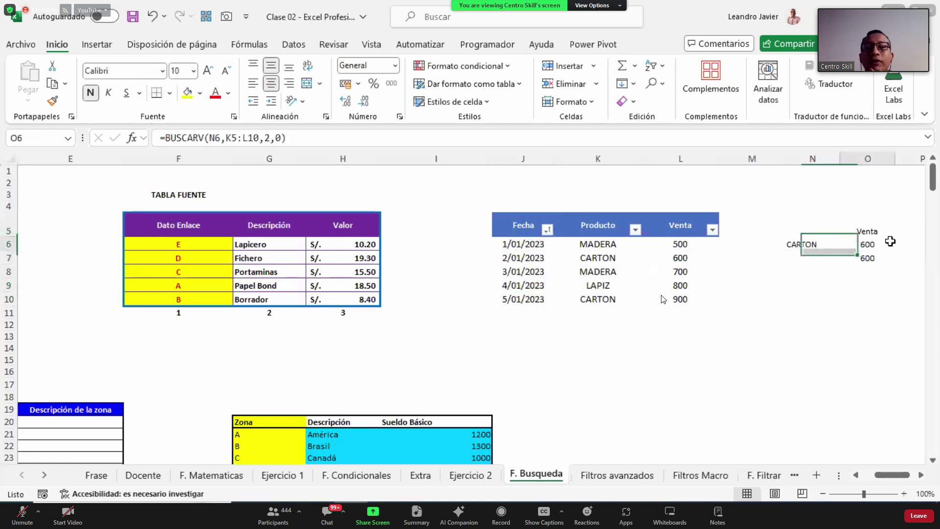
Clear O6 and set O7's BUSCARX search mode to -1, searching last to first.
key(Delete)
key(Down)
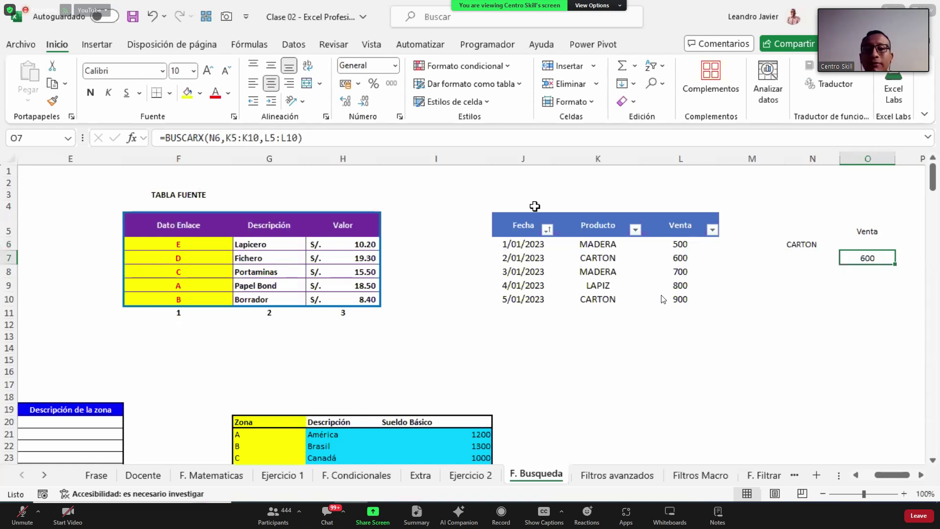
click(300, 137)
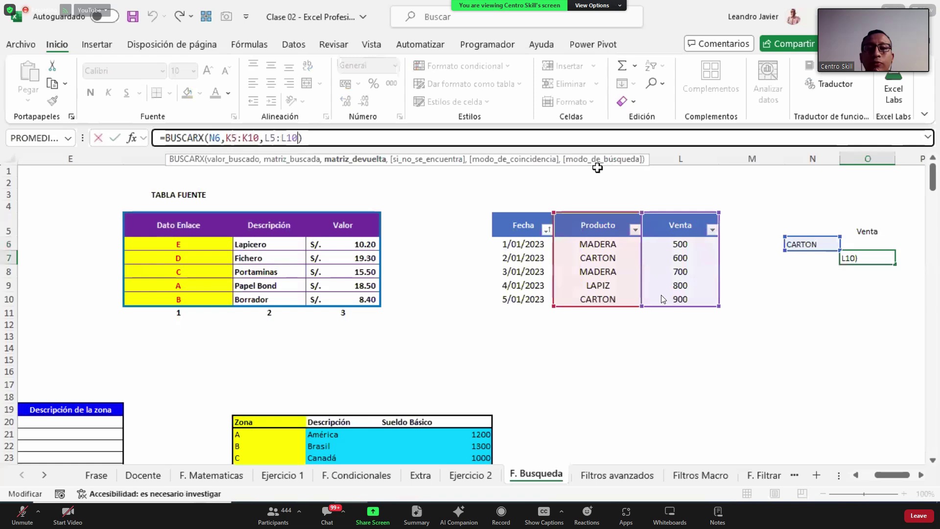
text(,,)
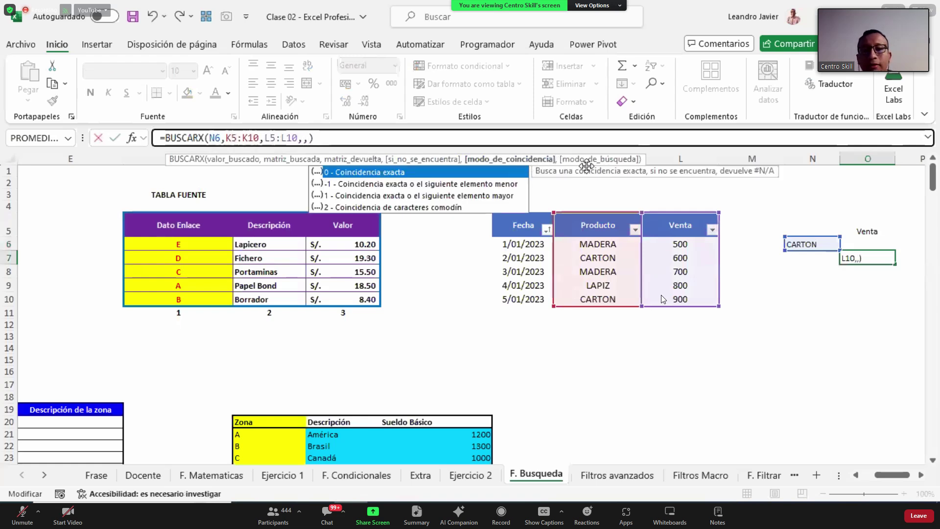
text(,)
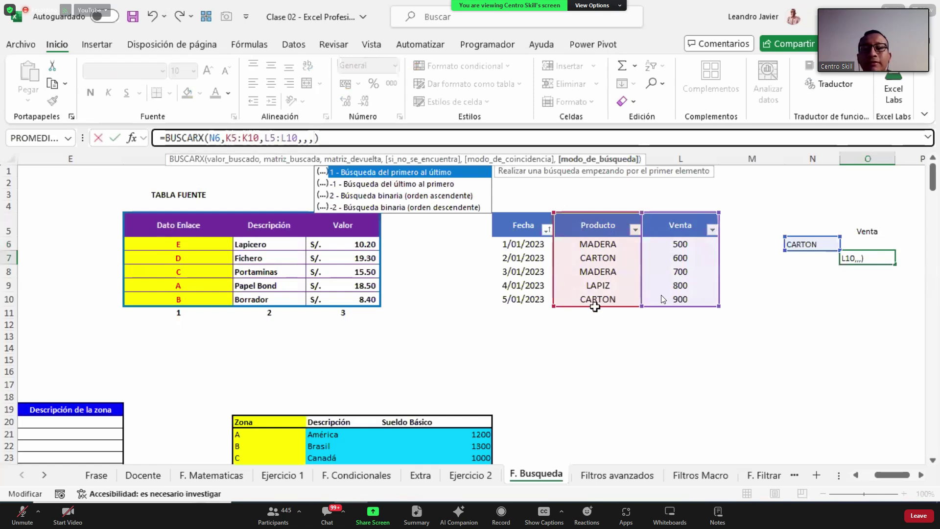
click(386, 186)
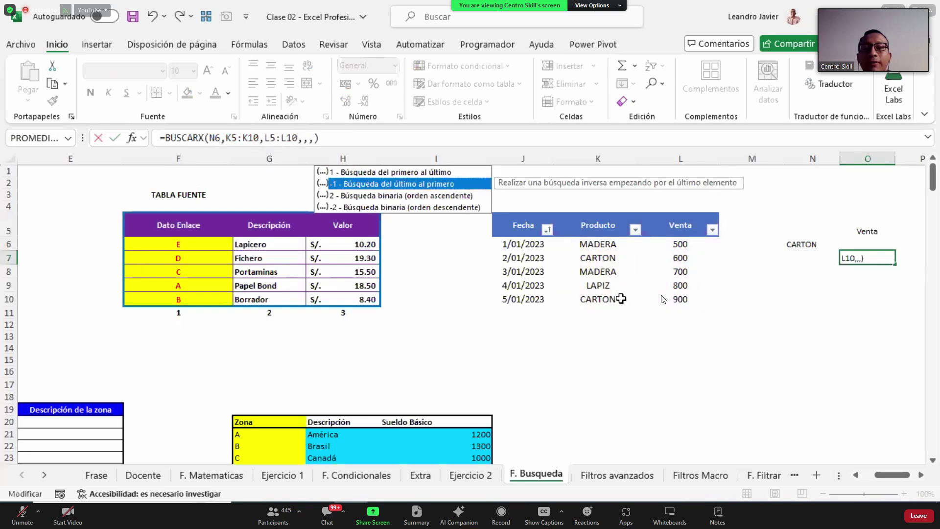
double_click(422, 185)
key(ctrl+Return)
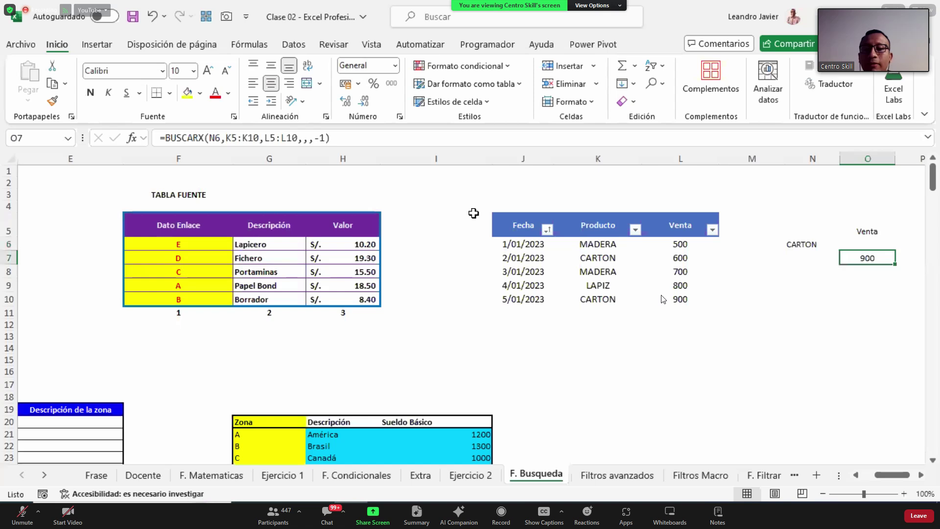
Compare O7's new 900 result with the last CARTON sale in L10.
click(661, 301)
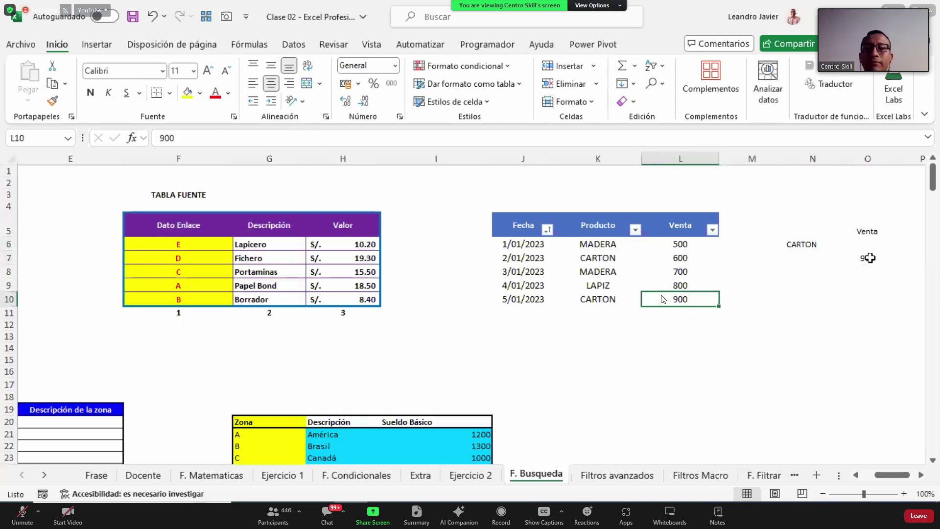
click(870, 258)
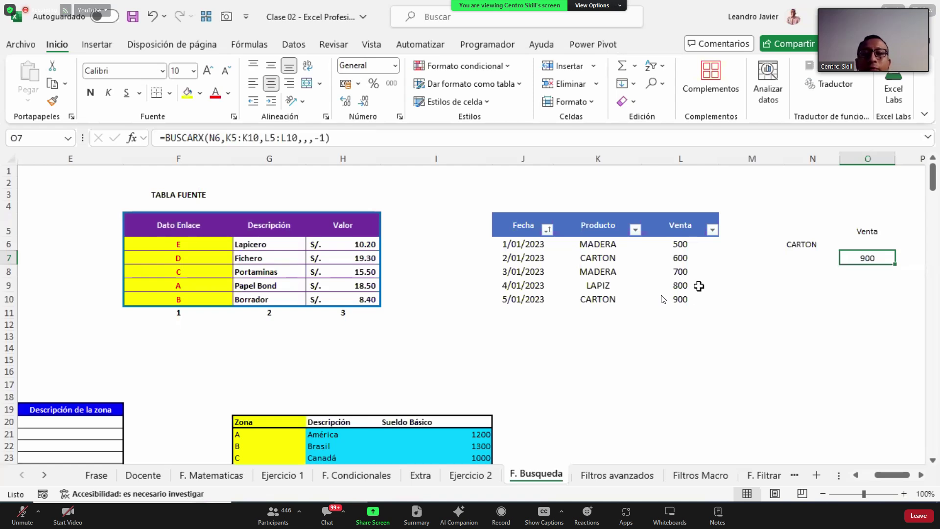
click(610, 334)
scroll(611, 335, down, 9)
Enter =BUSCARV(P95,tbl_ejm,3,0) in P97 to get SOFA's quantity.
scroll(611, 335, down, 20)
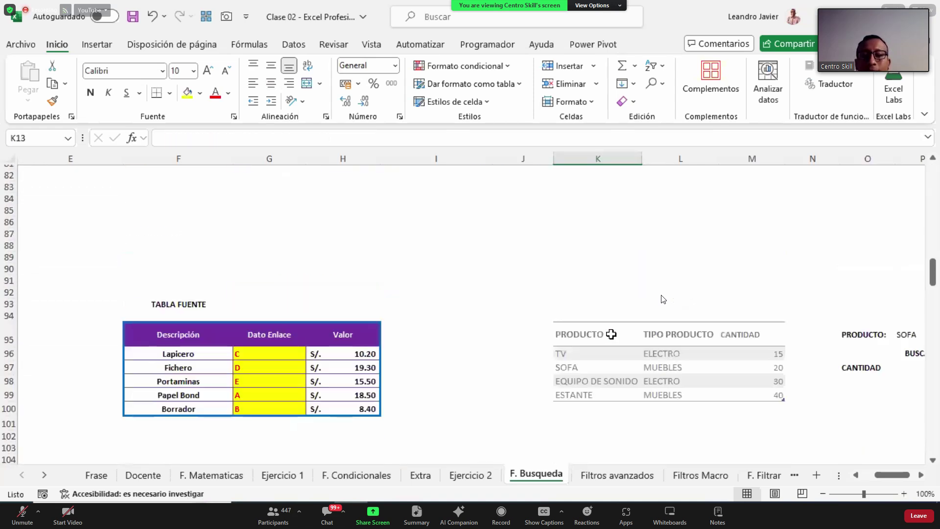
click(871, 365)
drag(936, 360, 908, 333)
click(804, 314)
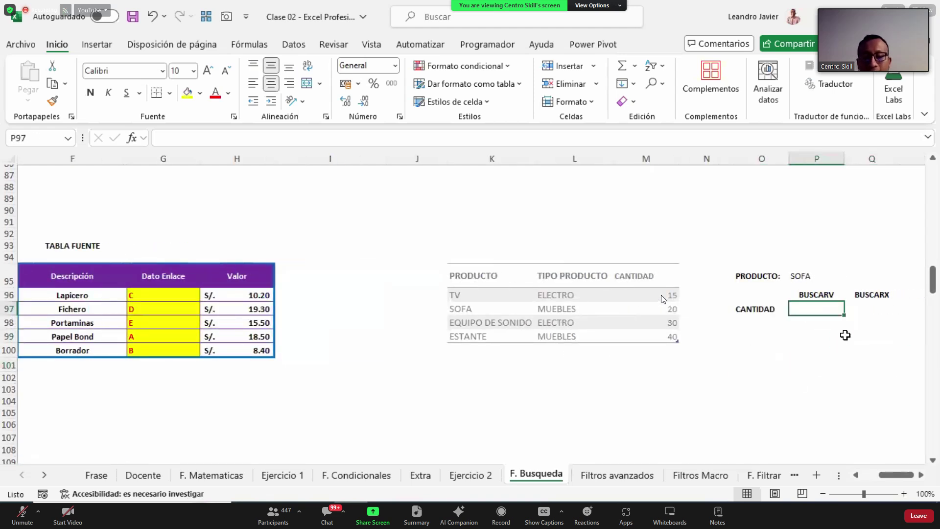
text(=bu)
key(Down)
key(Down)
key(Tab)
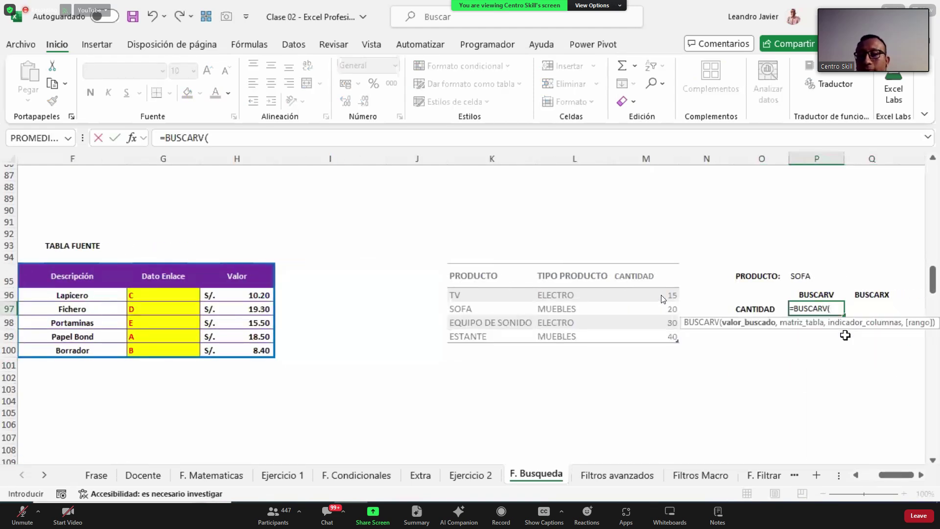
click(806, 278)
text(,)
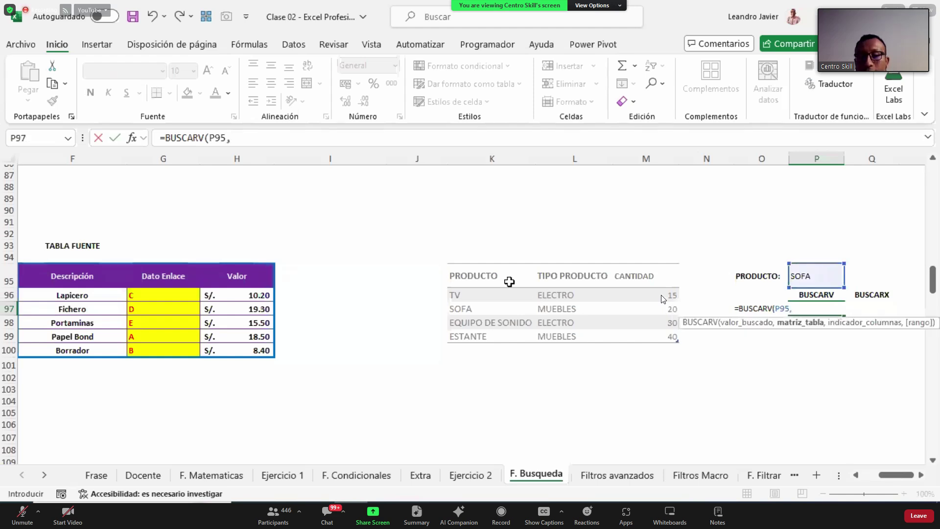
click(457, 262)
text(,3,0))
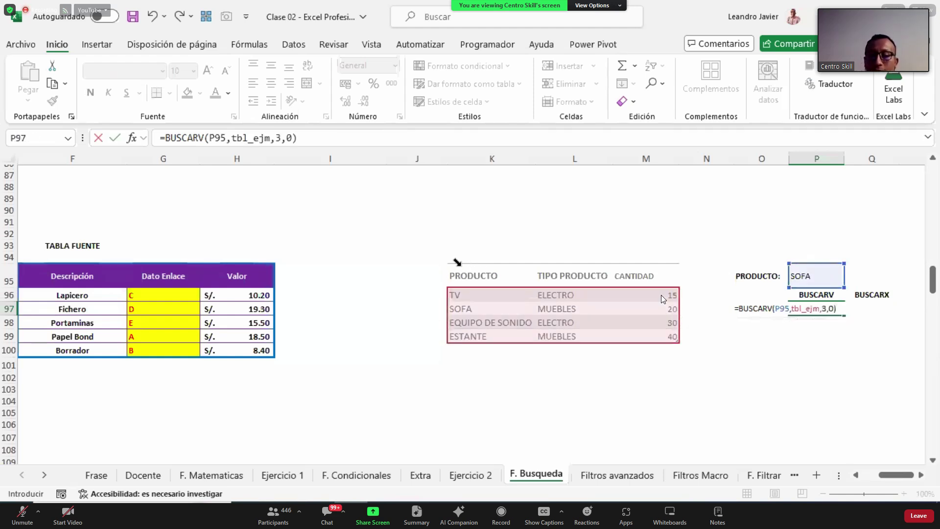
key(ctrl+Return)
Enter =BUSCARX(P95,tbl_ejm[PRODUCTO],tbl_ejm[CANTIDAD]) in Q97.
key(Right)
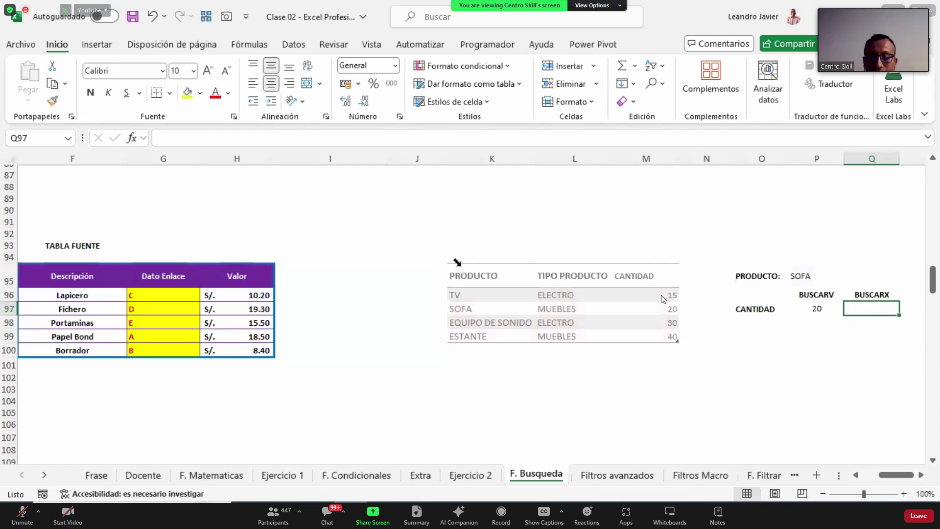
text(=bu)
key(Down)
key(Tab)
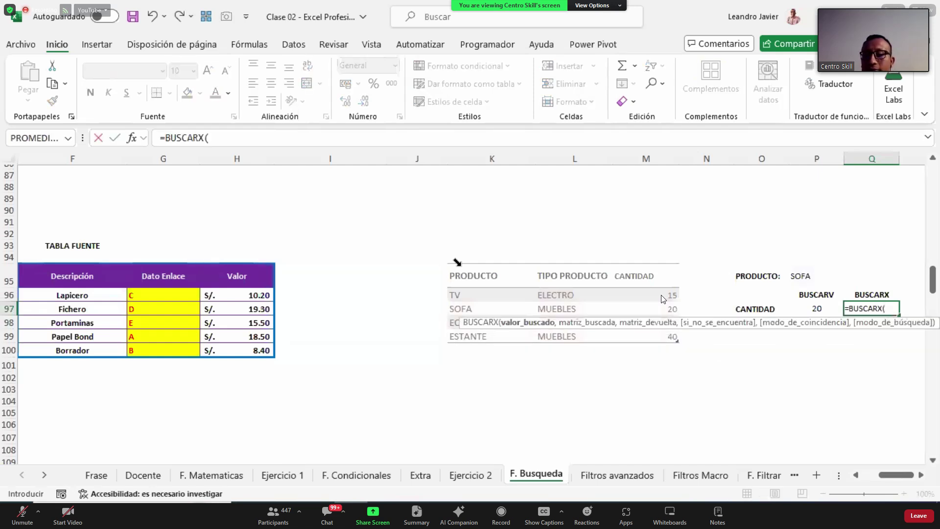
click(801, 273)
text(,)
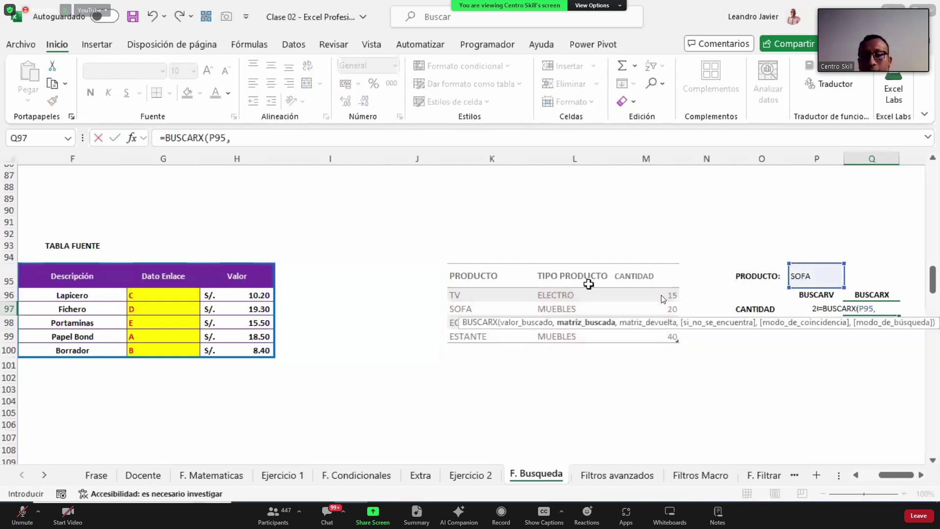
click(497, 267)
text(,)
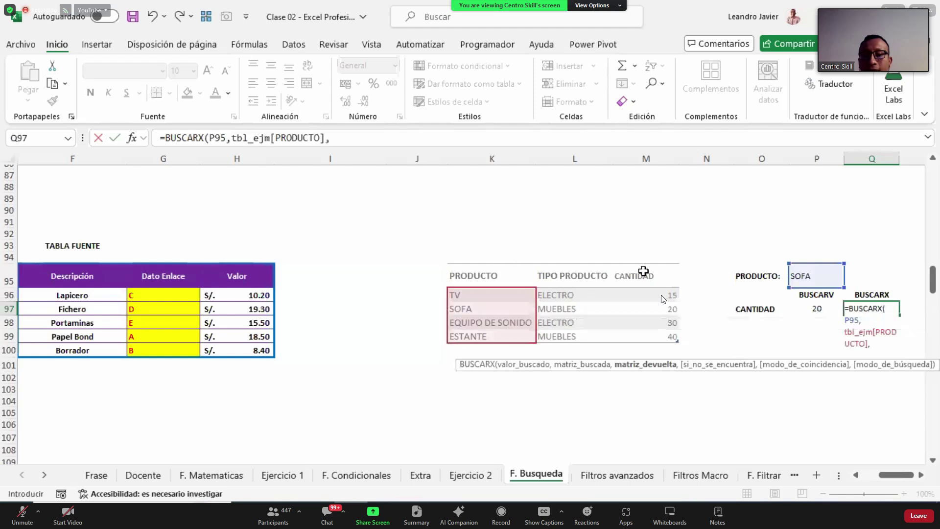
click(645, 265)
text())
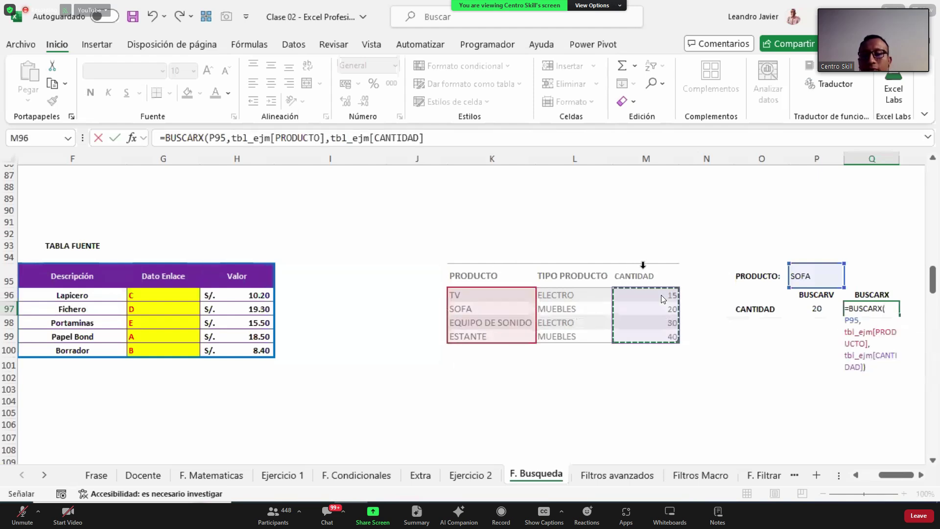
key(Return)
Compare the BUSCARV and BUSCARX results, both 20, and select the TIPO PRODUCTO column.
key(Up)
key(Left)
key(Right)
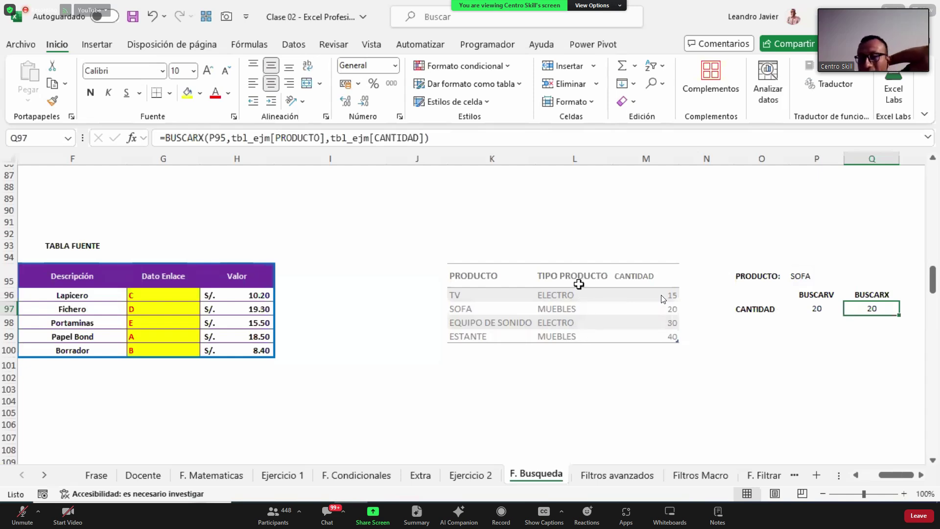
drag(577, 276, 586, 334)
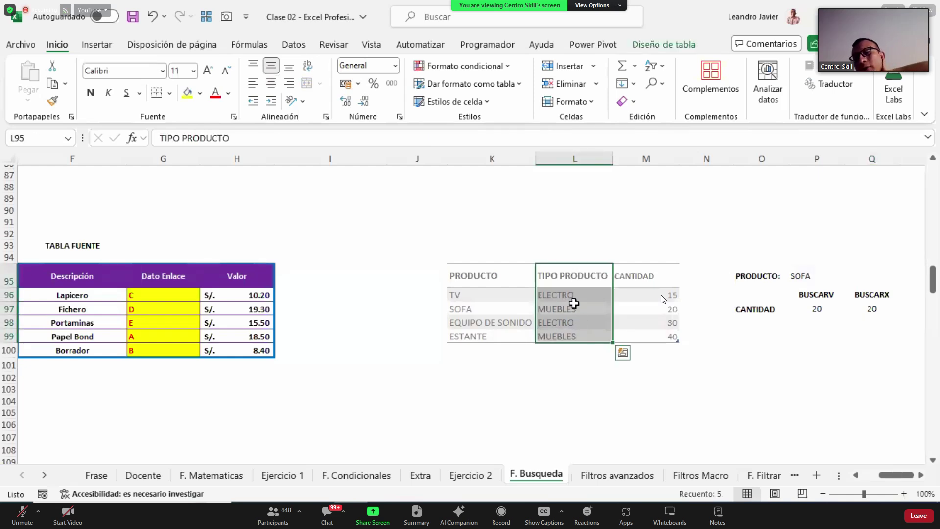
click(572, 307)
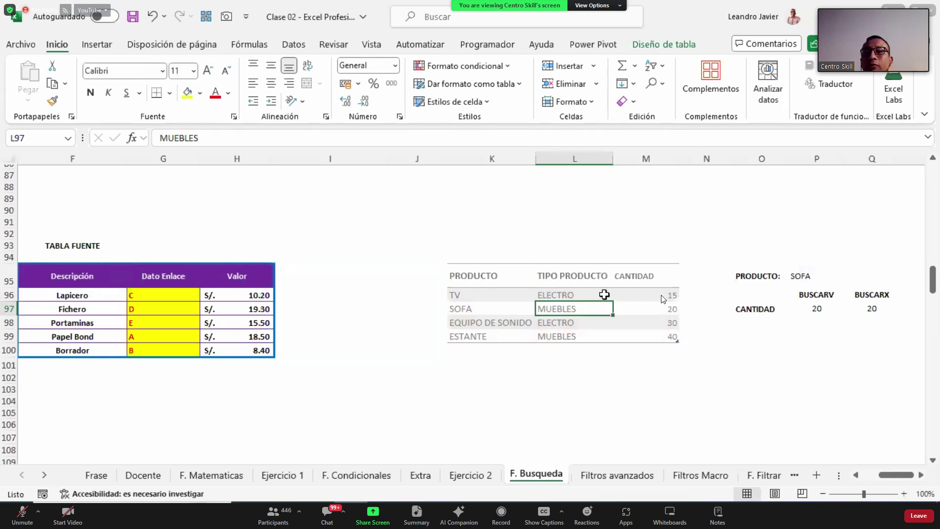
click(564, 277)
drag(564, 278, 563, 336)
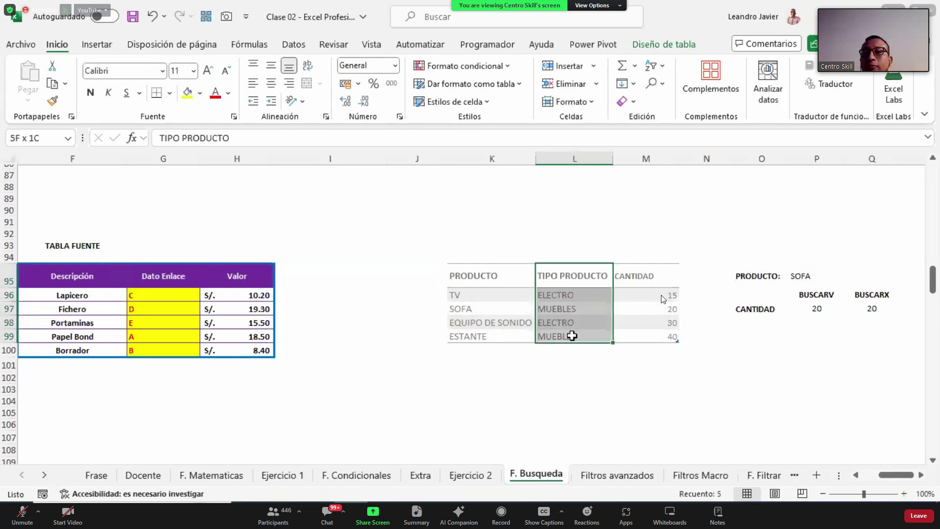
click(563, 311)
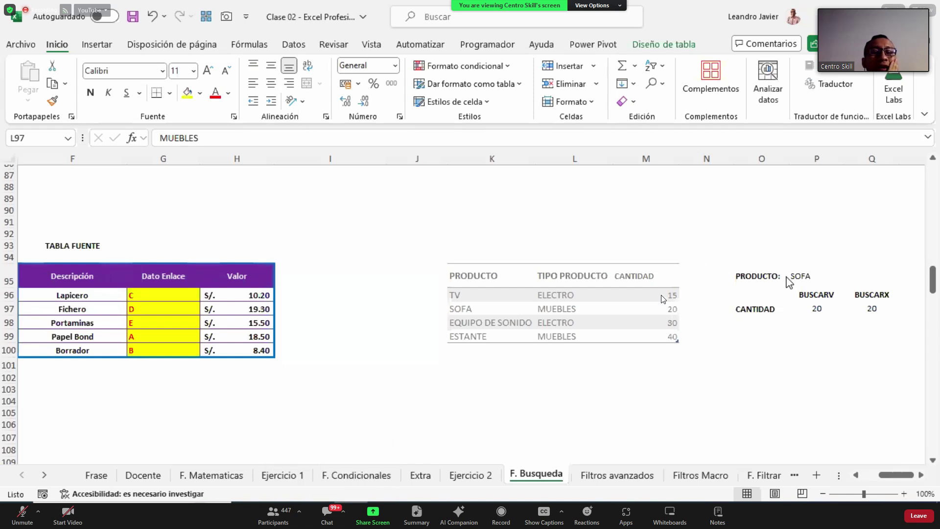
click(816, 308)
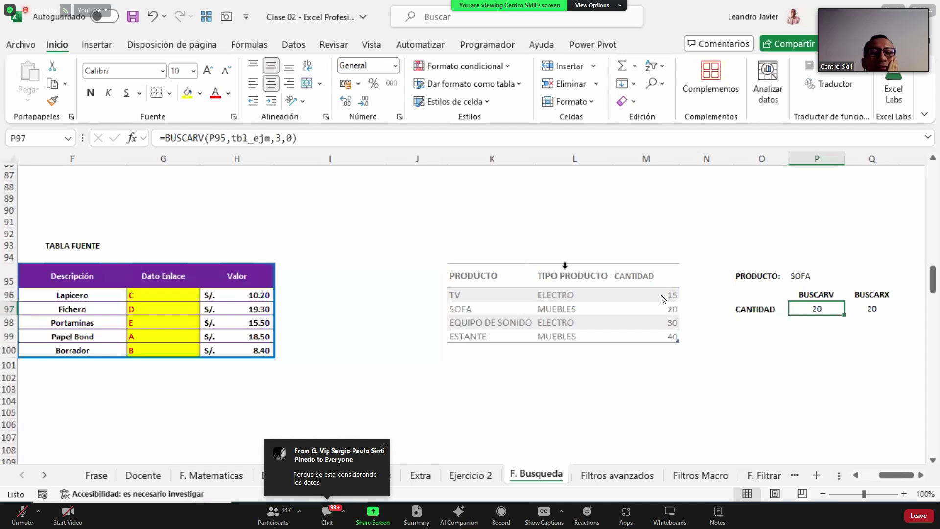
drag(569, 273, 572, 333)
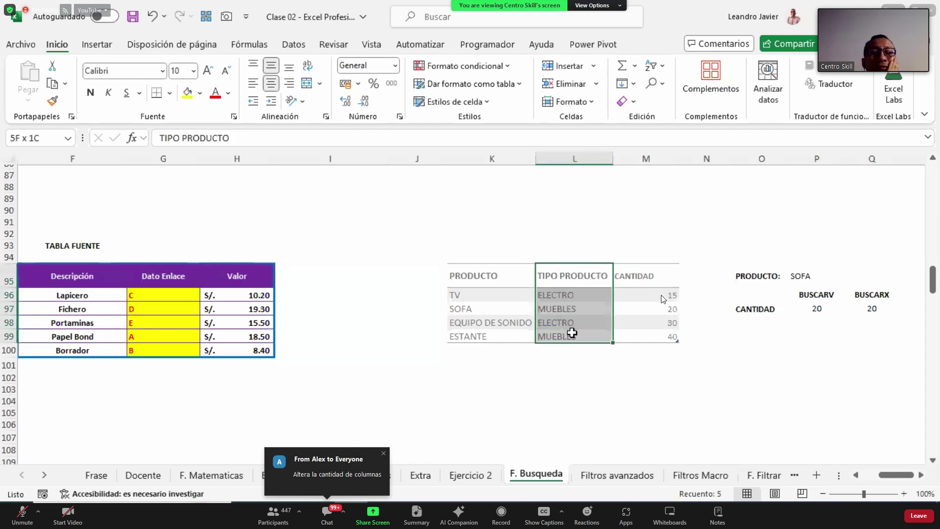
drag(572, 333, 572, 334)
click(874, 308)
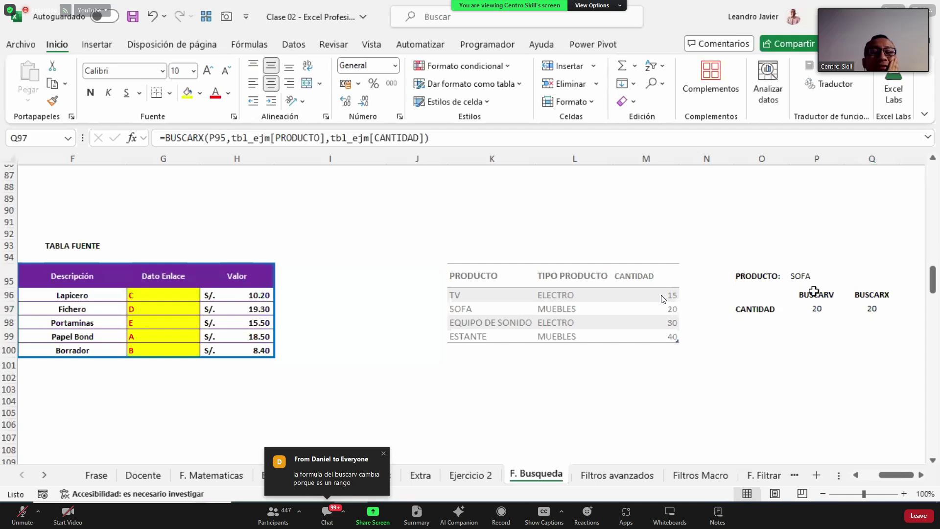
click(874, 308)
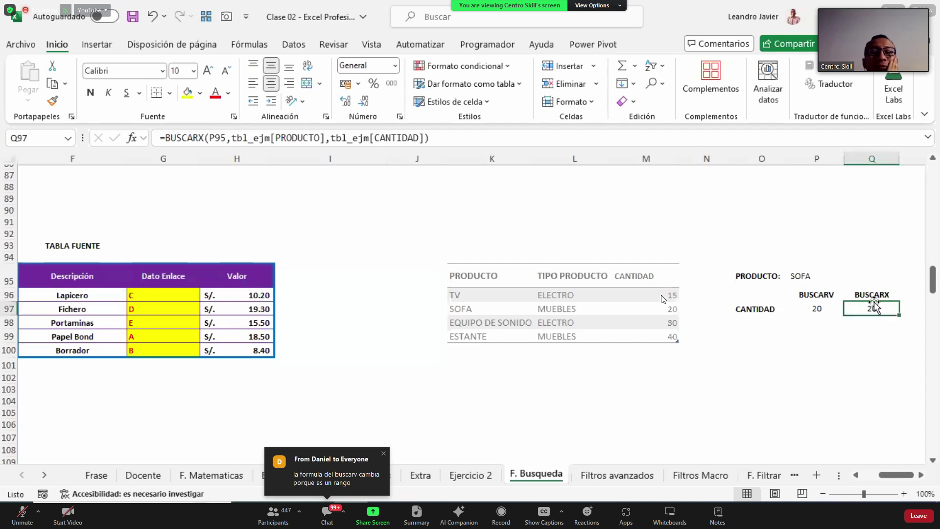
key(F2)
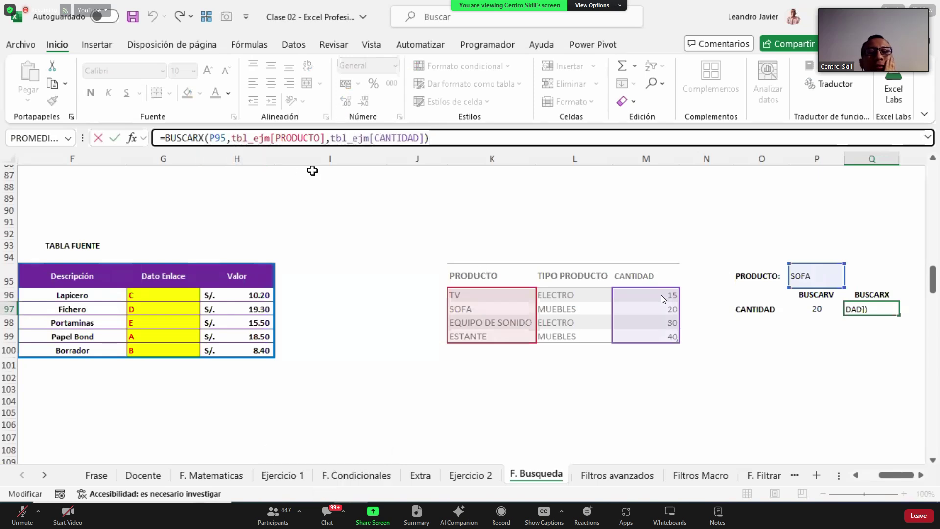
key(Escape)
Delete the TIPO PRODUCTO column from the tbl_ejm table.
right_click(571, 308)
mouse_move(653, 205)
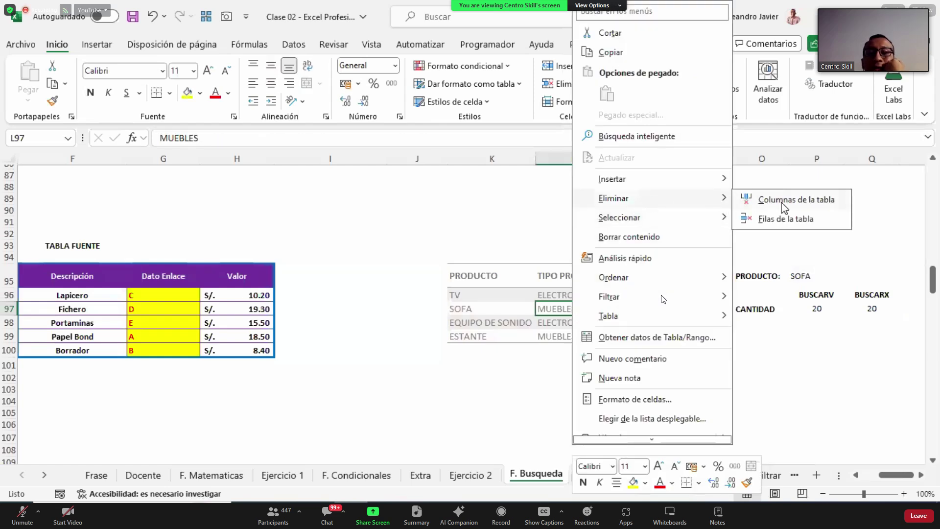
click(783, 199)
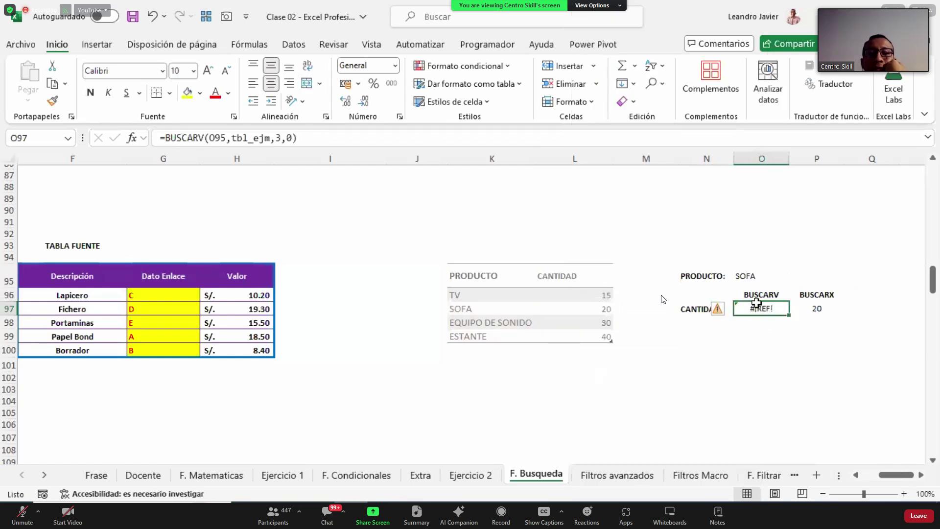
Inspect both formulas: BUSCARV now shows #¡REF!, BUSCARX still returns 20.
double_click(277, 138)
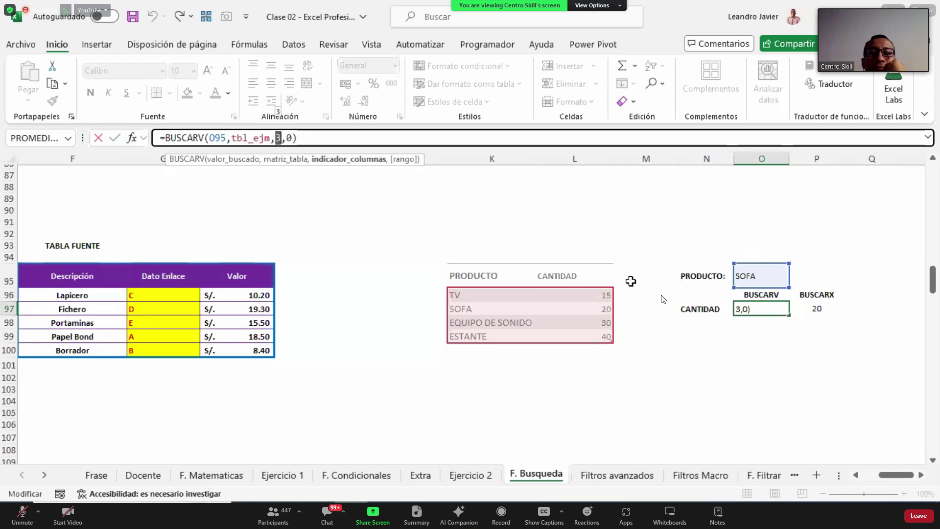
click(819, 309)
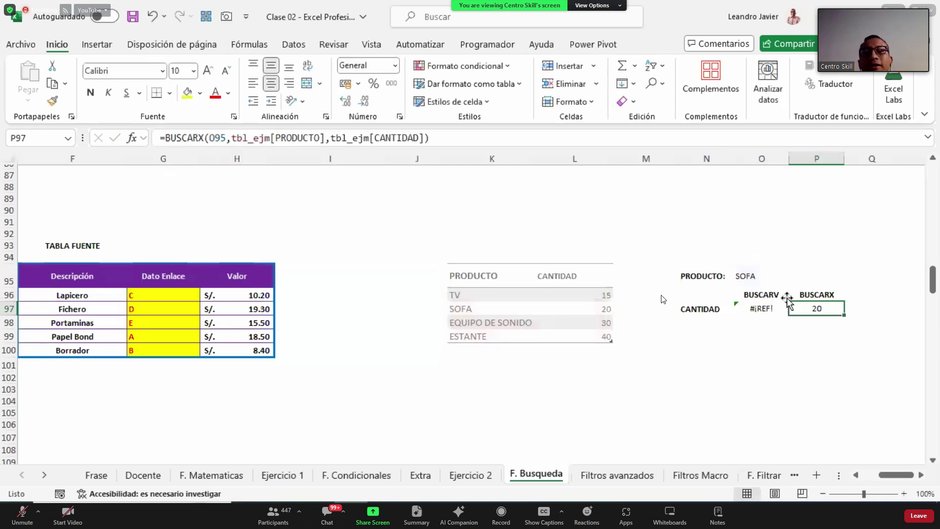
double_click(819, 308)
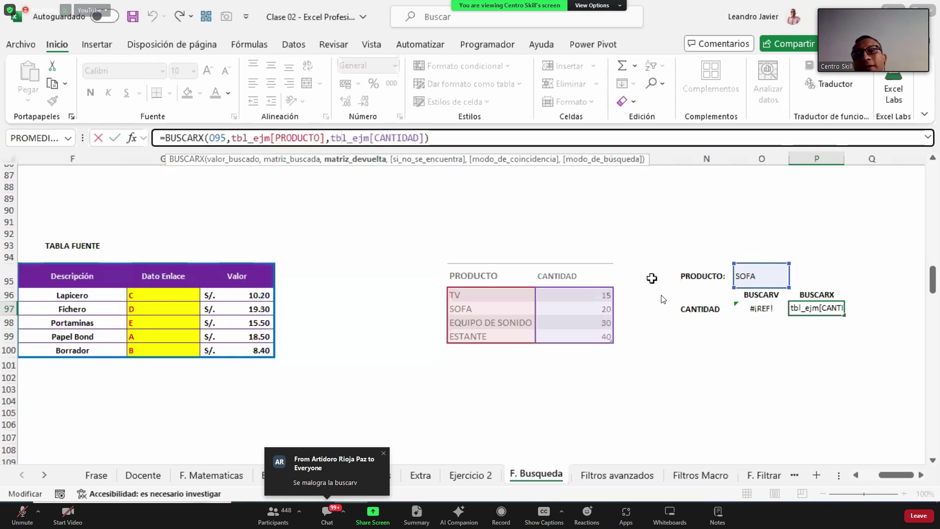
key(ctrl+Return)
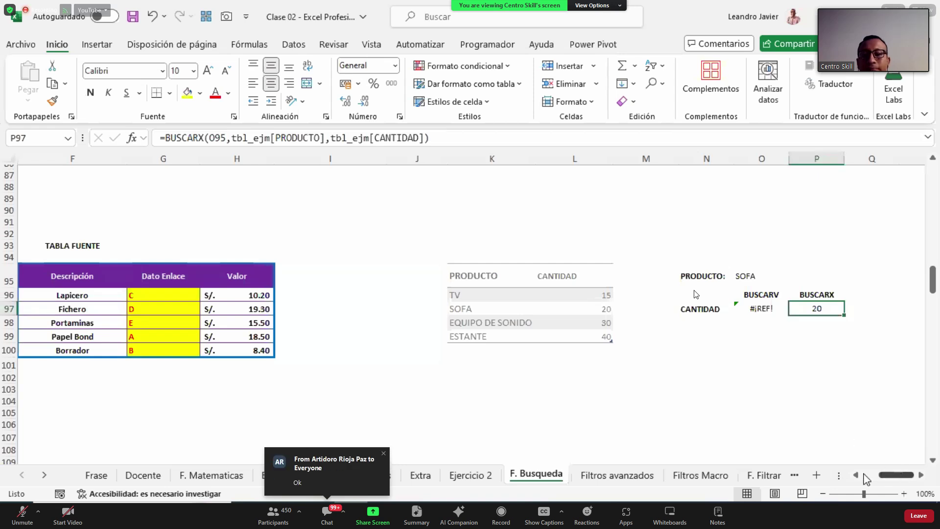
drag(884, 479, 867, 476)
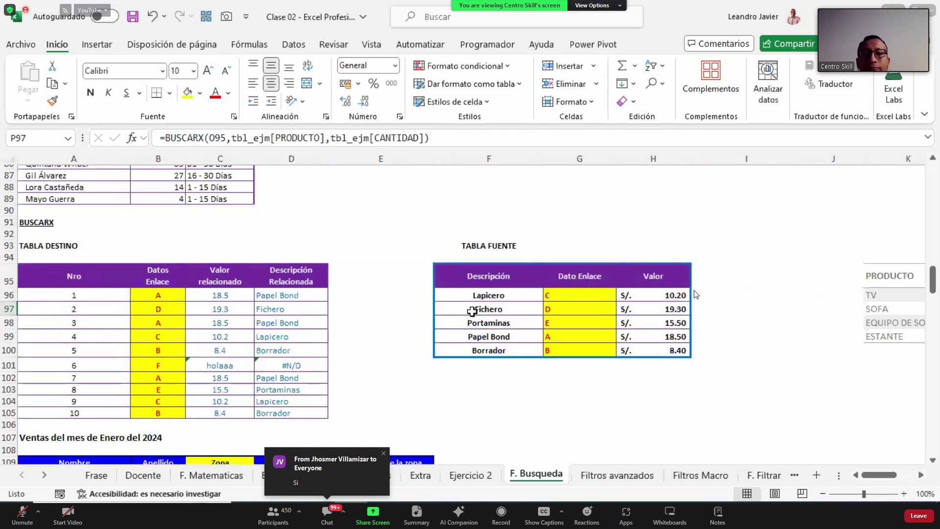
Delete the 6 and 2 in J131:K131, then scroll to the ENERO–JUNIO sales table.
scroll(471, 312, down, 11)
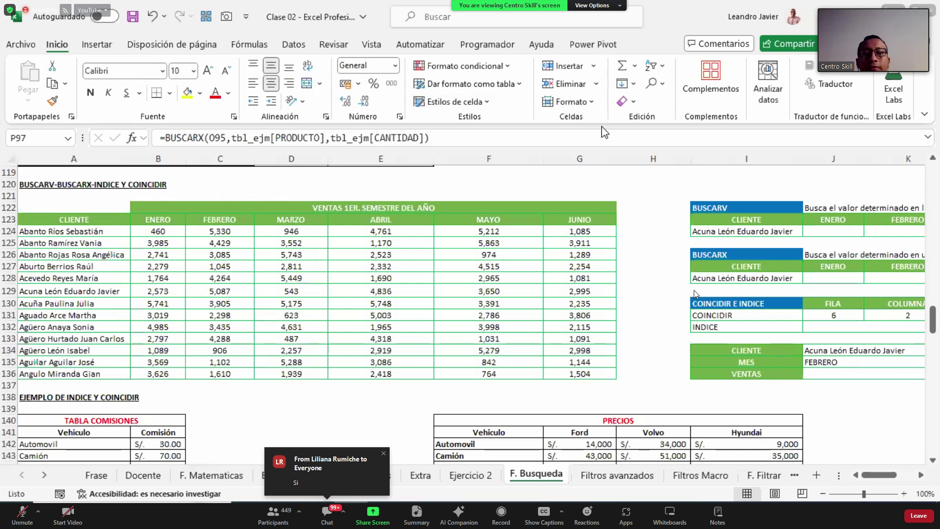
scroll(586, 272, up, 2)
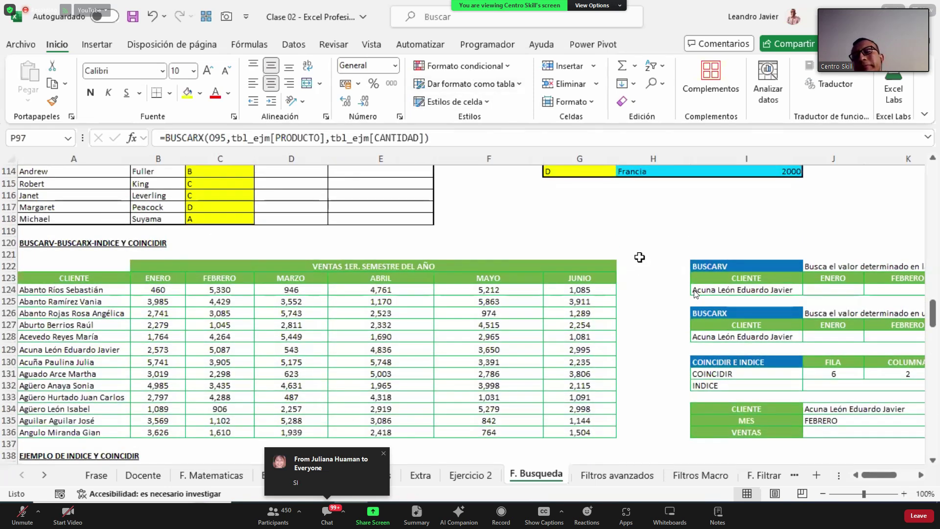
click(774, 232)
key(Right)
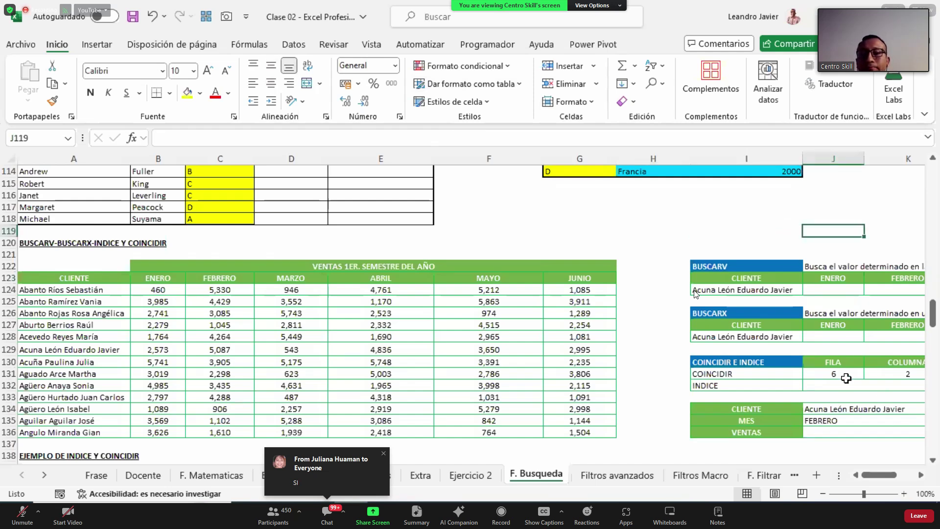
click(845, 375)
drag(867, 374, 871, 374)
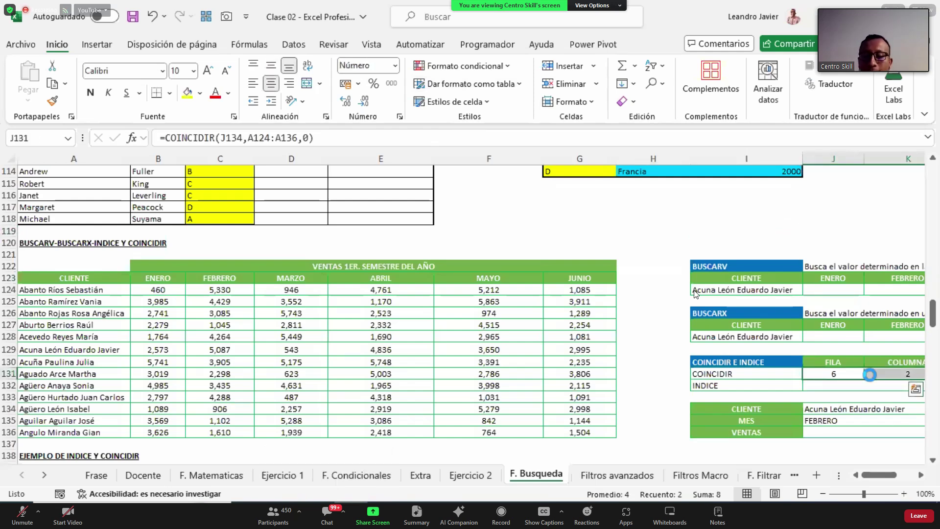
key(Delete)
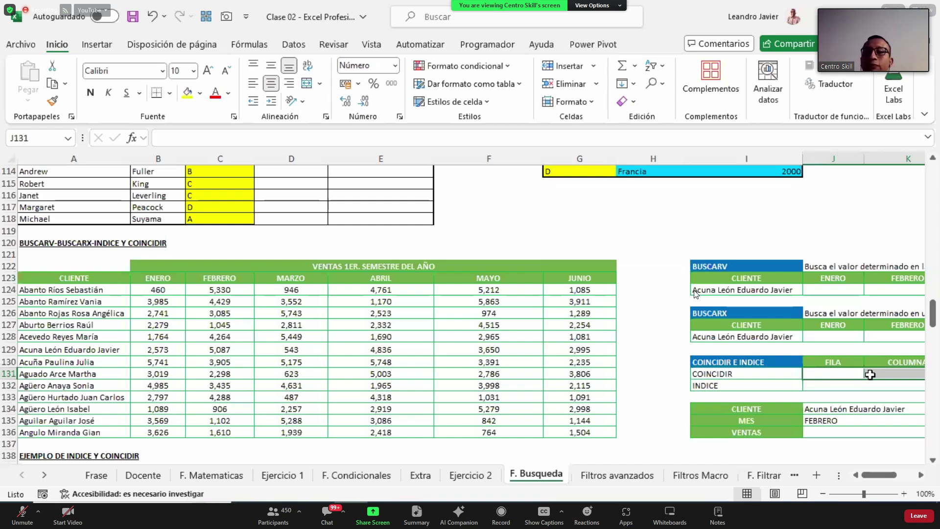
click(834, 370)
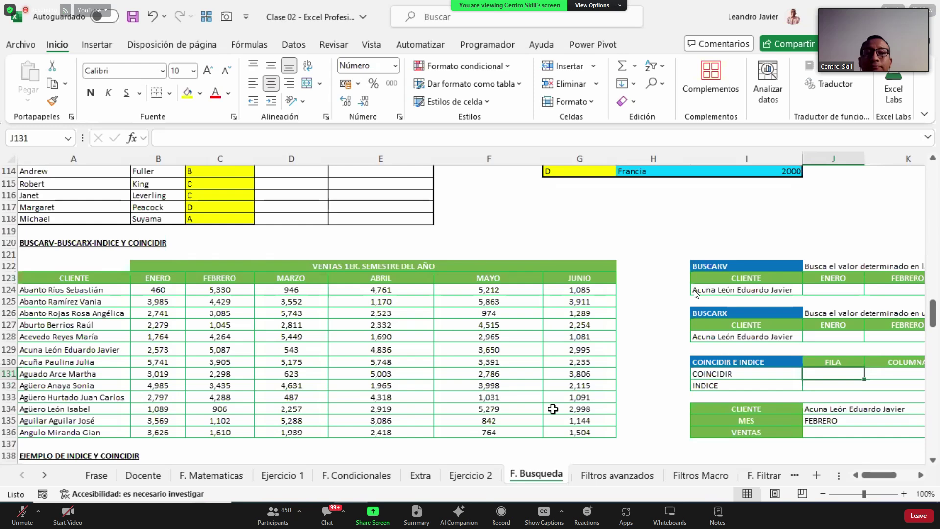
scroll(553, 409, down, 2)
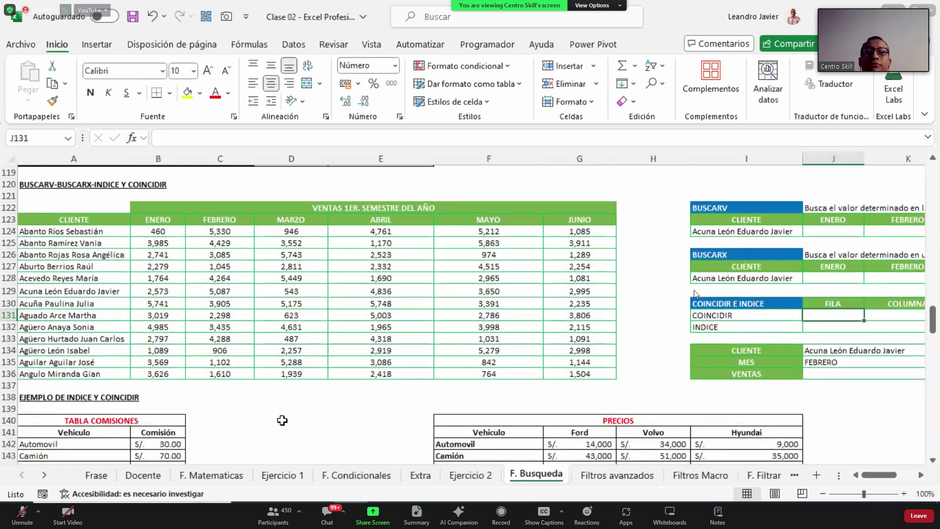
drag(169, 219, 574, 223)
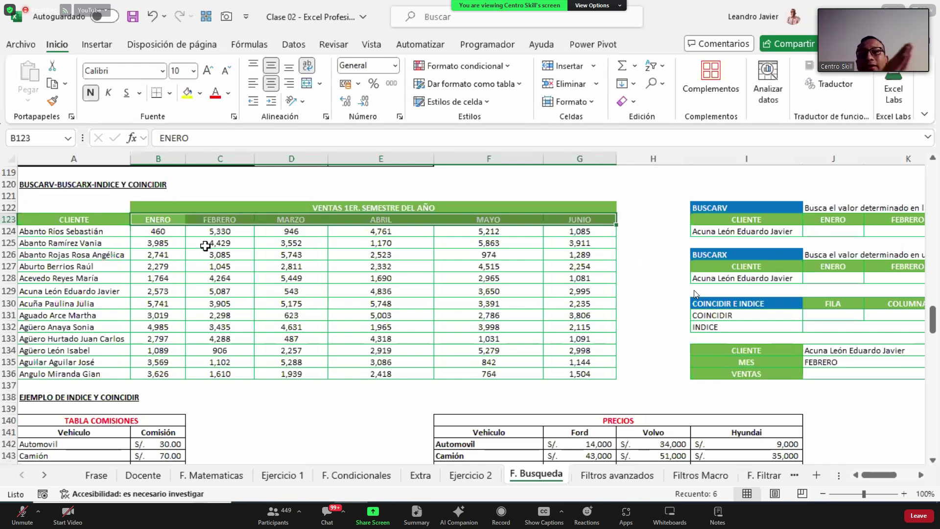
Select the six month headers and pick D138 as the lookup-month cell.
click(170, 223)
key(shift+Right)
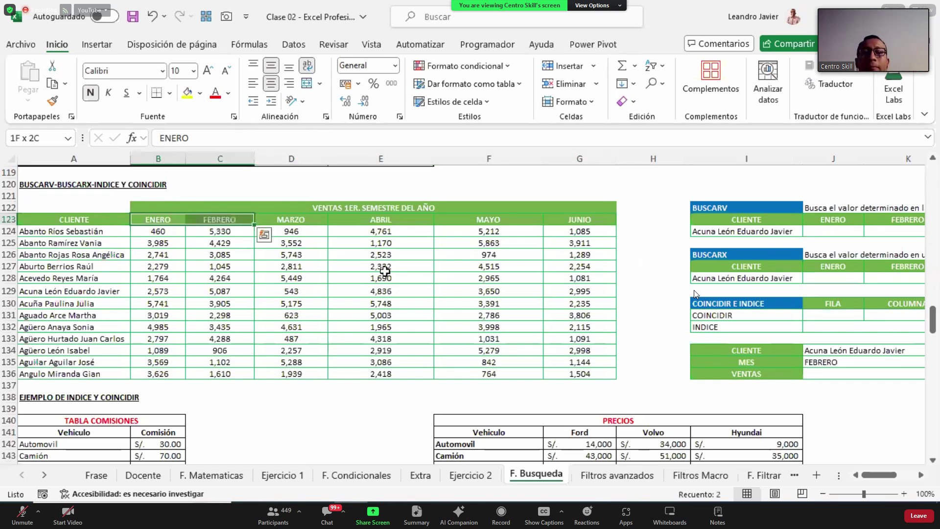
key(shift+Right)
key(shift+Right)
key(shift+Right)
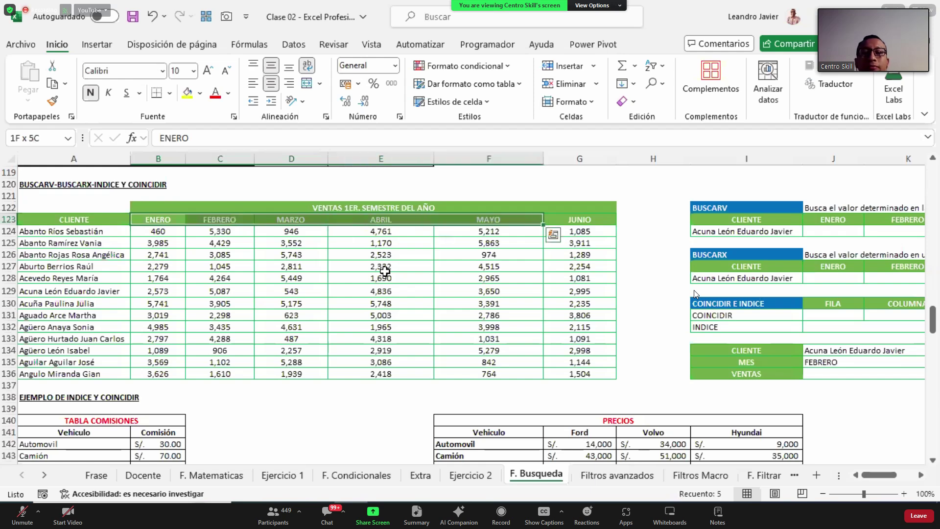
key(shift+Right)
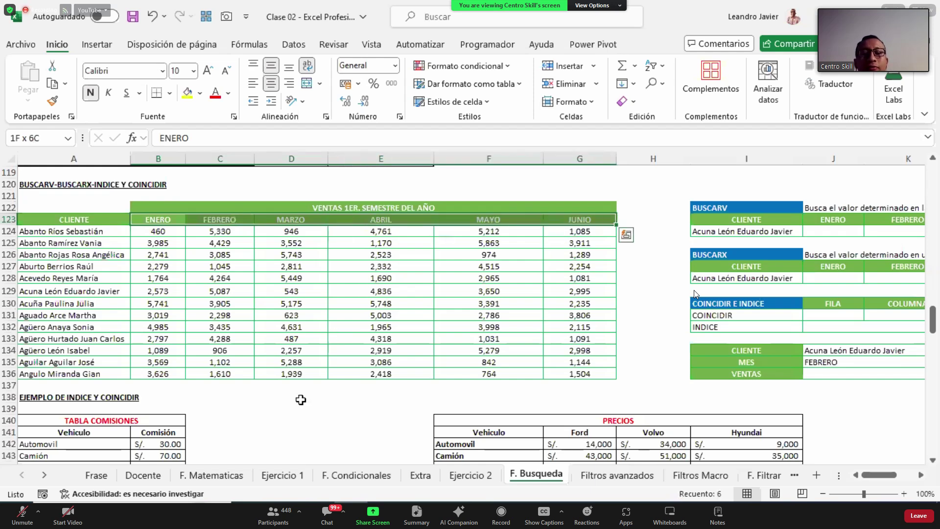
click(300, 399)
text(=co)
key(Escape)
Enter =COINCIDIR(D138,B123:G123,0) in E138.
key(Right)
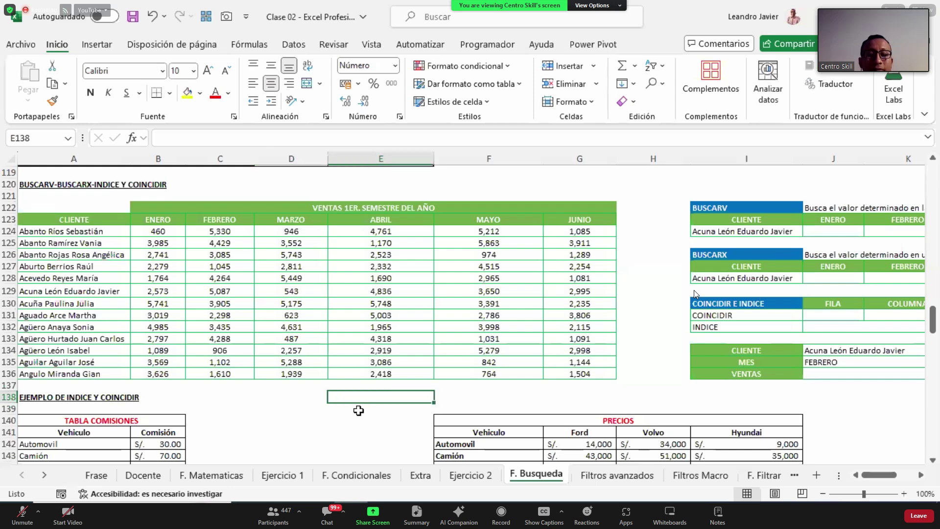
text(=coin)
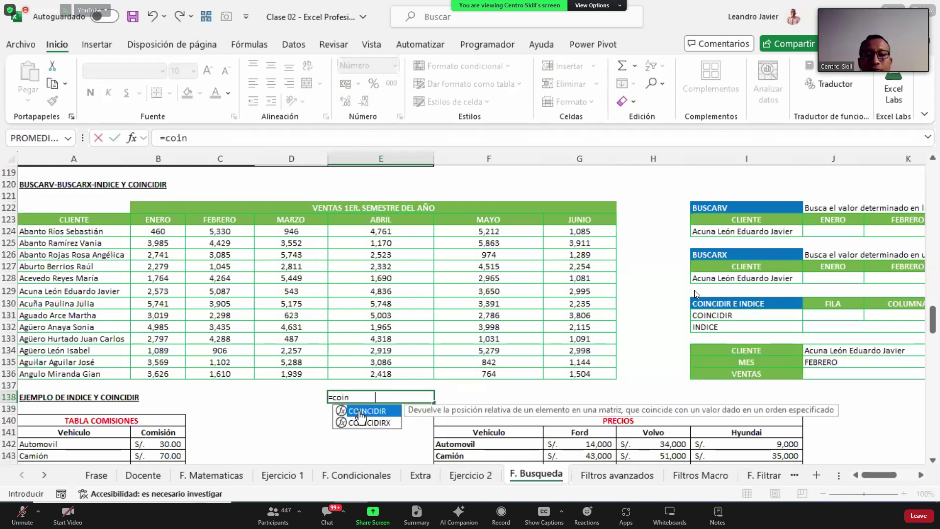
key(Tab)
key(Left)
text(,)
drag(172, 216, 566, 219)
text(,)
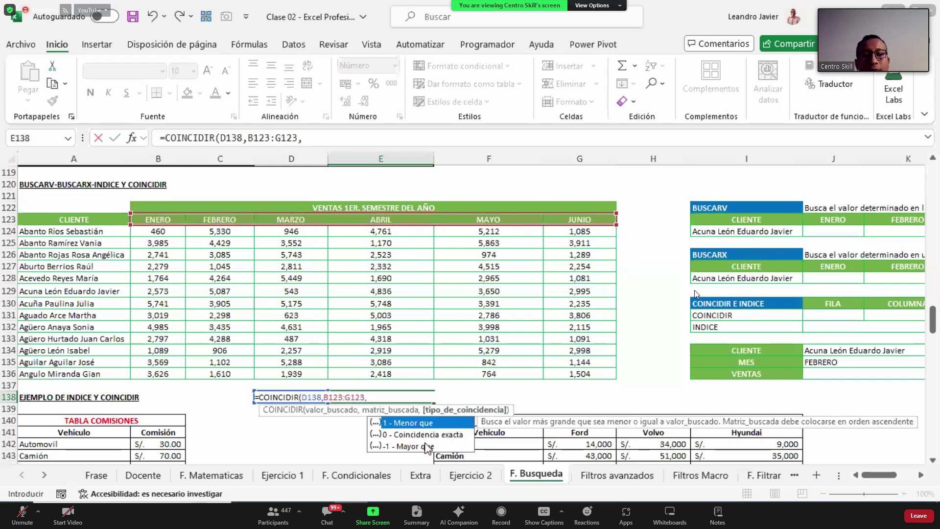
double_click(449, 436)
text())
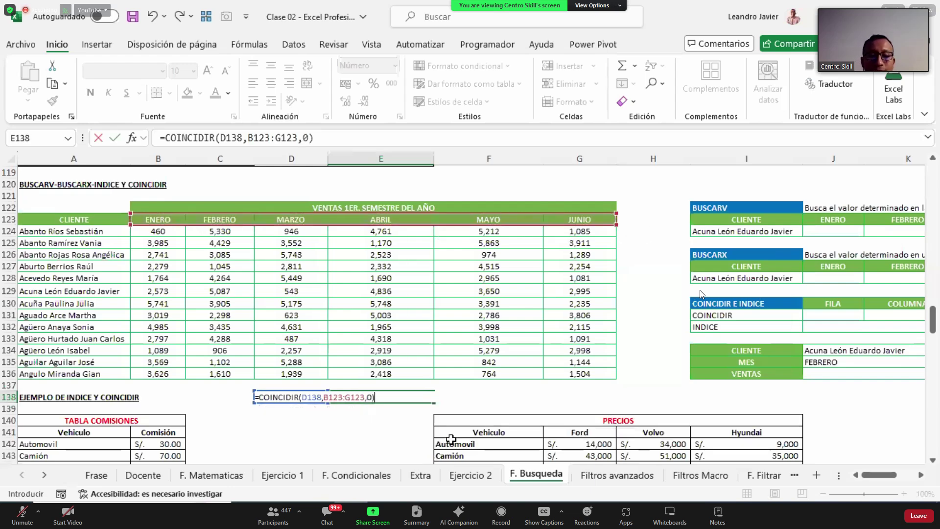
key(Return)
Test the lookup by typing enero in D138.
key(Up)
key(Left)
text(enero)
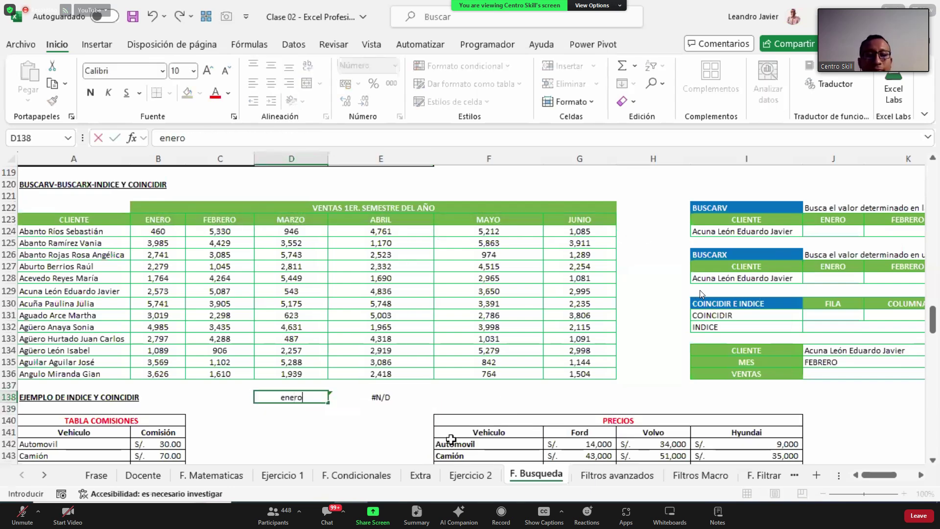
key(Return)
key(Up)
key(Right)
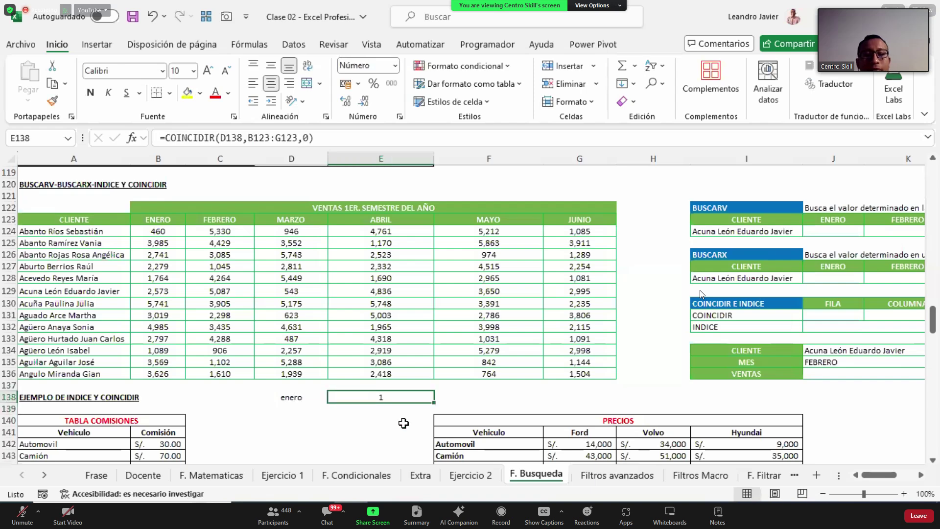
Change D138 to abril so COINCIDIR returns position 4.
drag(164, 219, 183, 218)
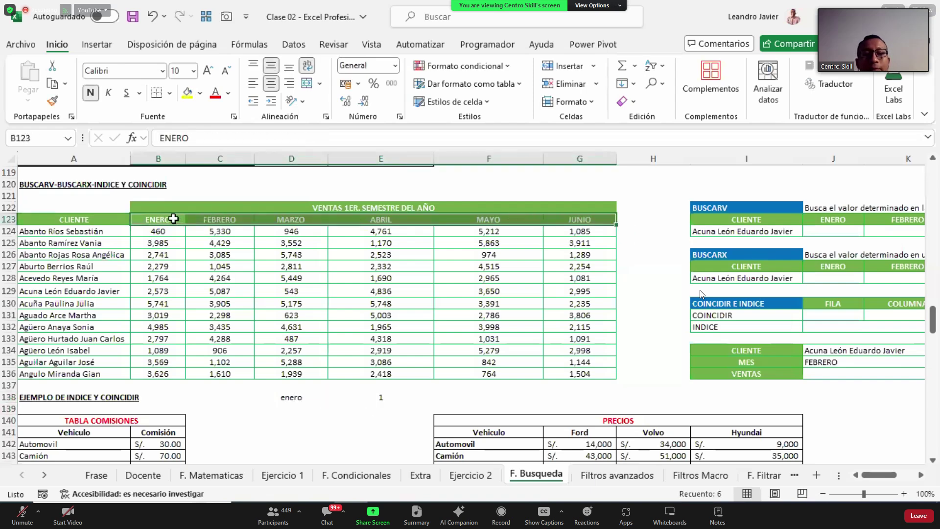
click(392, 220)
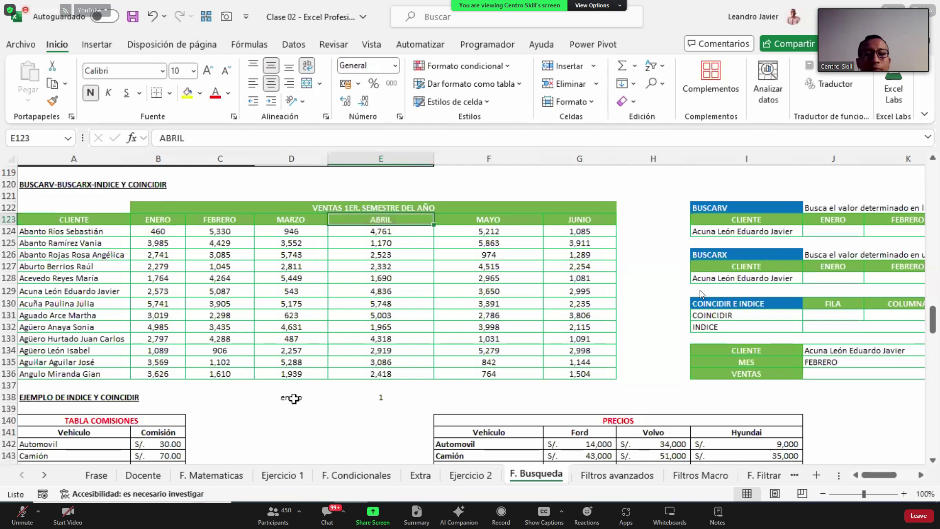
click(292, 397)
text(abril)
key(Tab)
drag(173, 220, 596, 222)
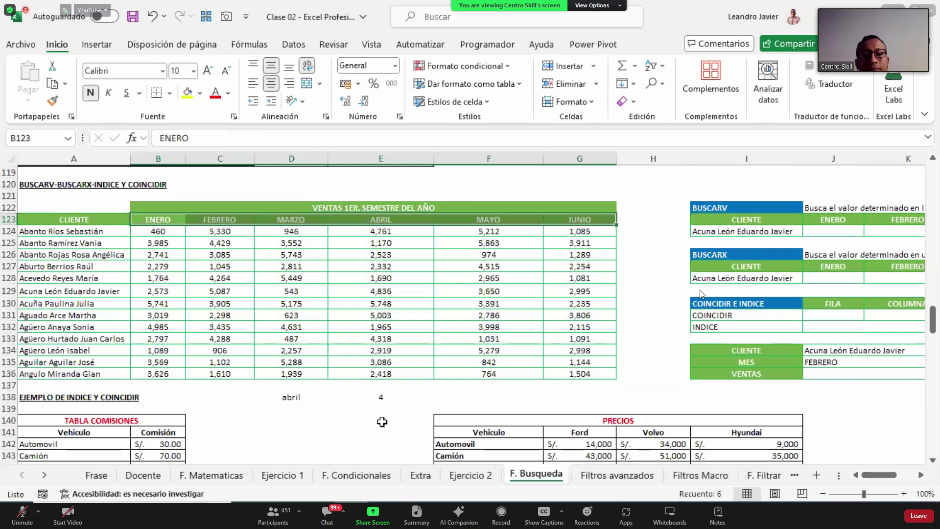
click(377, 396)
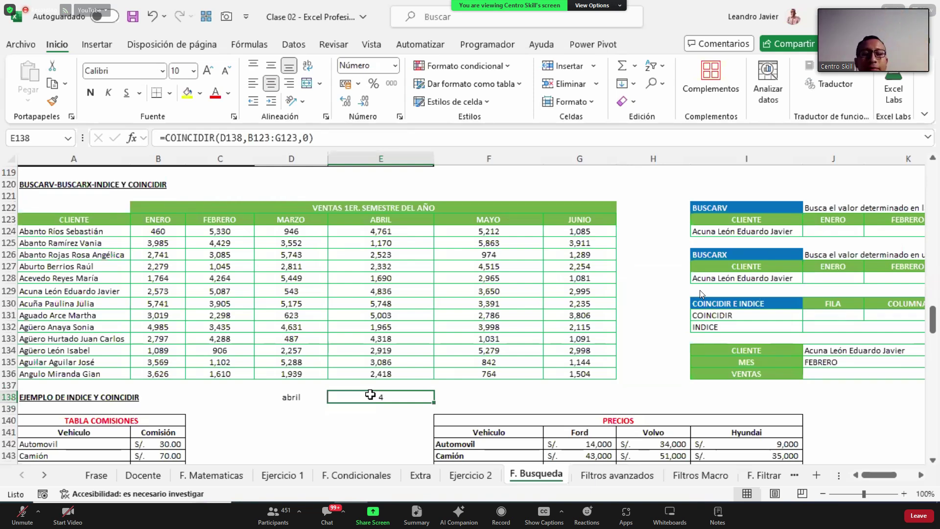
Enter =COINCIDIR(D138,A124:A136,0) in E138 to find a client's position in the list.
text(=coinci)
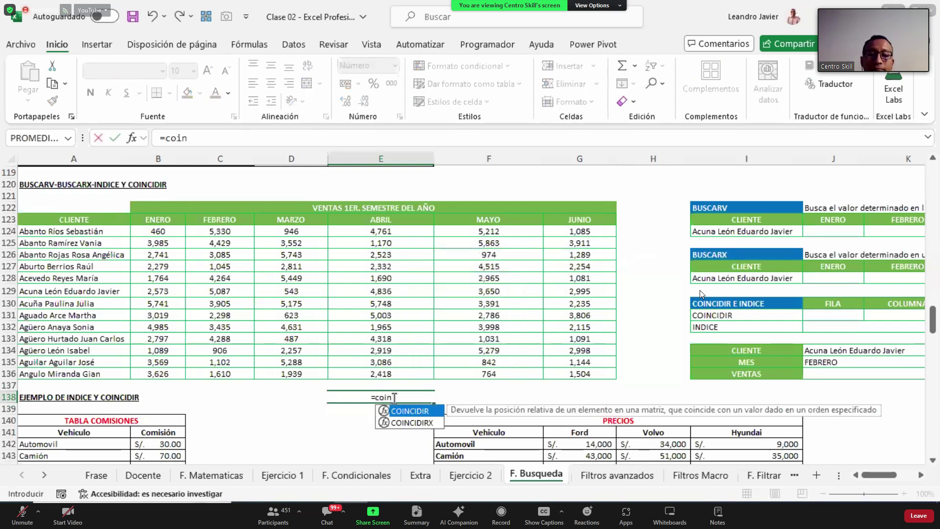
key(Tab)
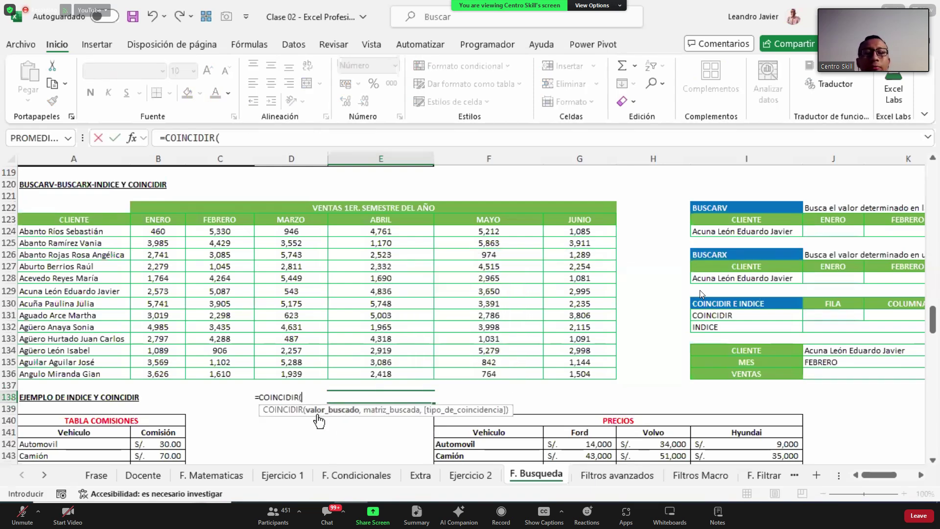
click(238, 397)
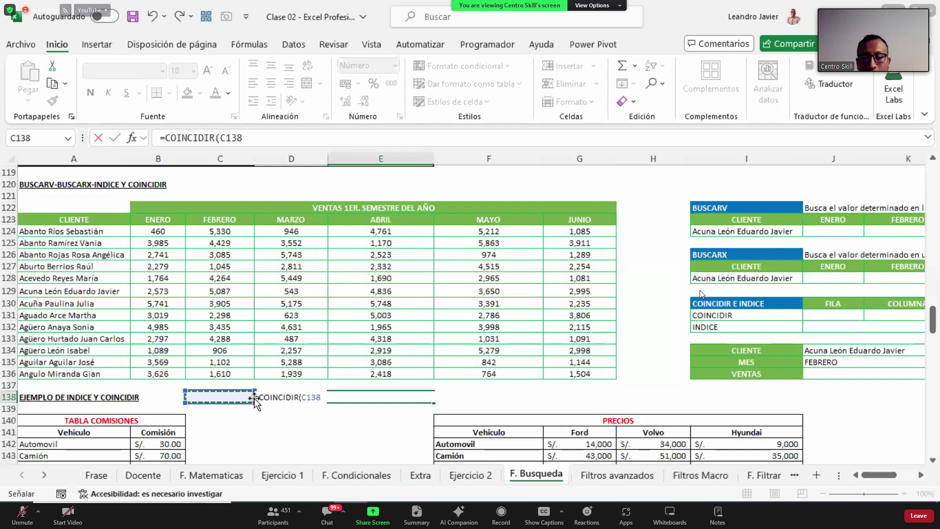
key(Right)
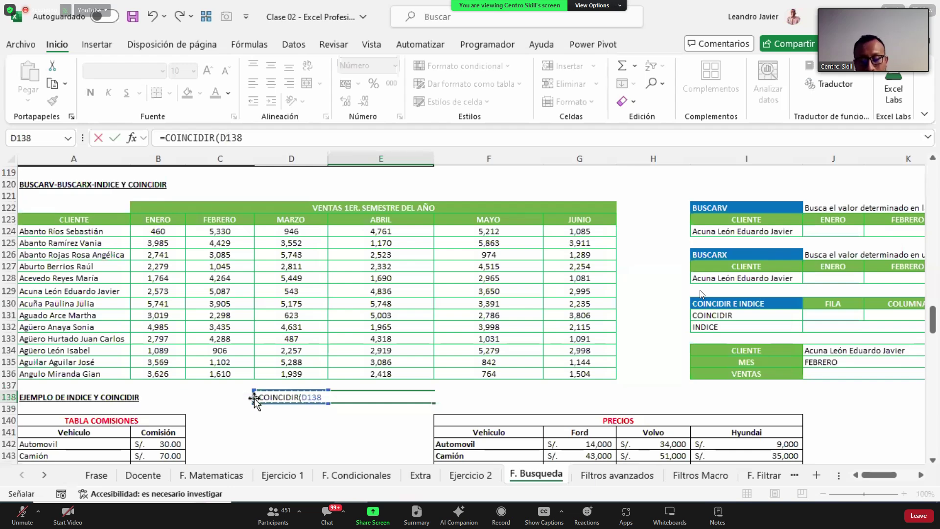
text(,)
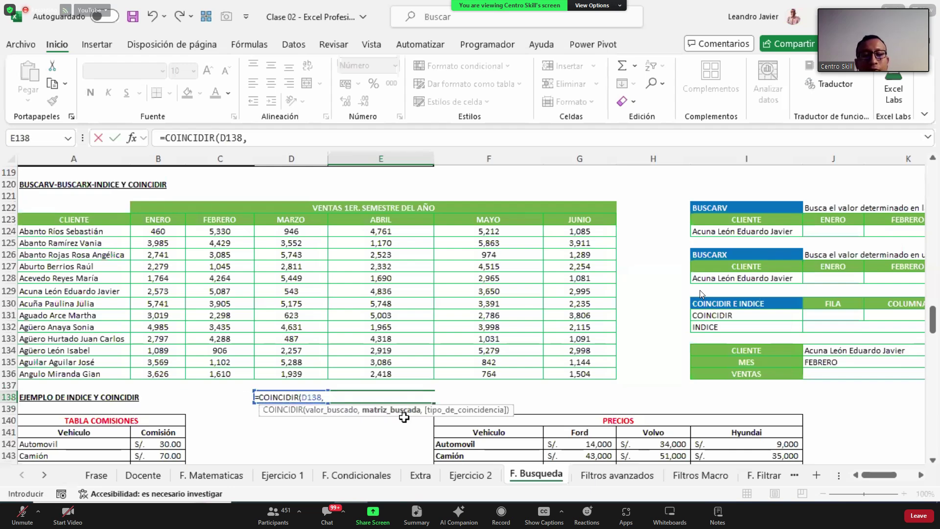
drag(95, 234, 103, 369)
text(,)
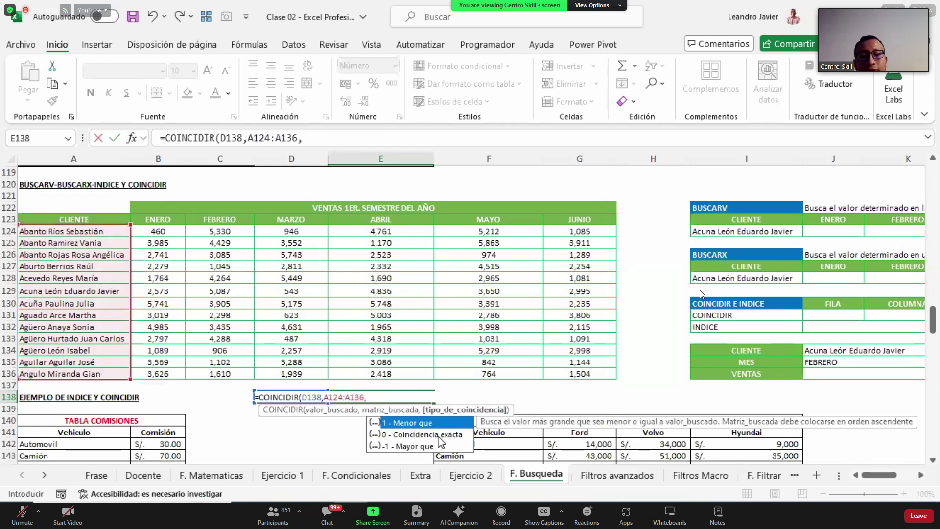
double_click(438, 436)
key(ctrl+Return)
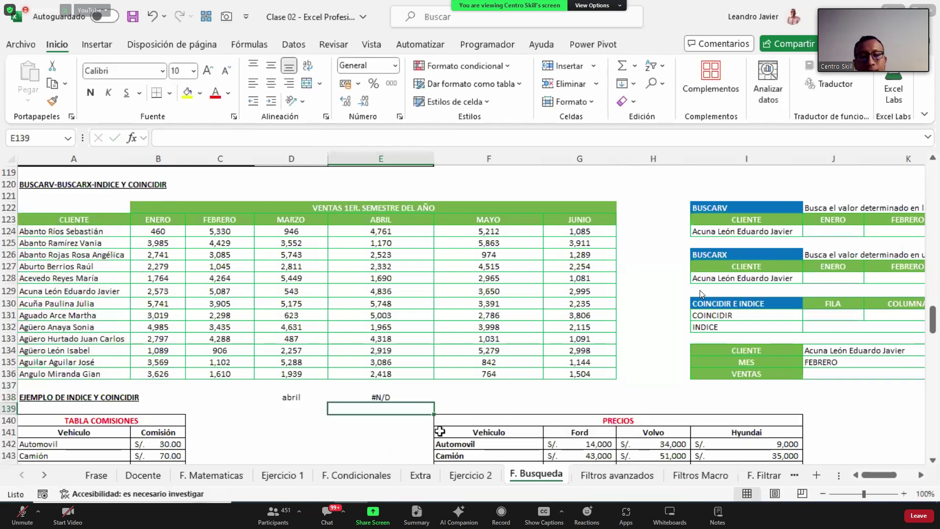
Paste the client name from A127 into D138 as a value and check E138's position.
click(87, 266)
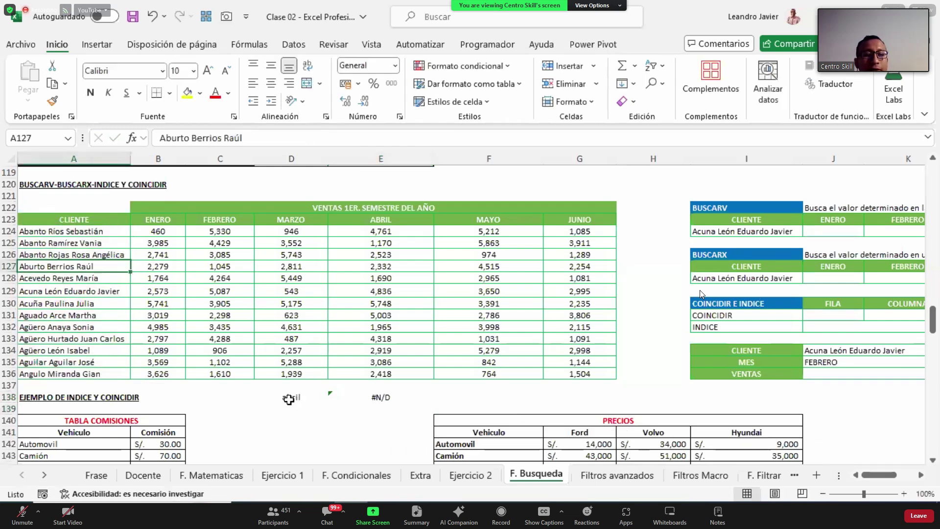
key(ctrl+c)
click(294, 398)
right_click(301, 397)
click(360, 94)
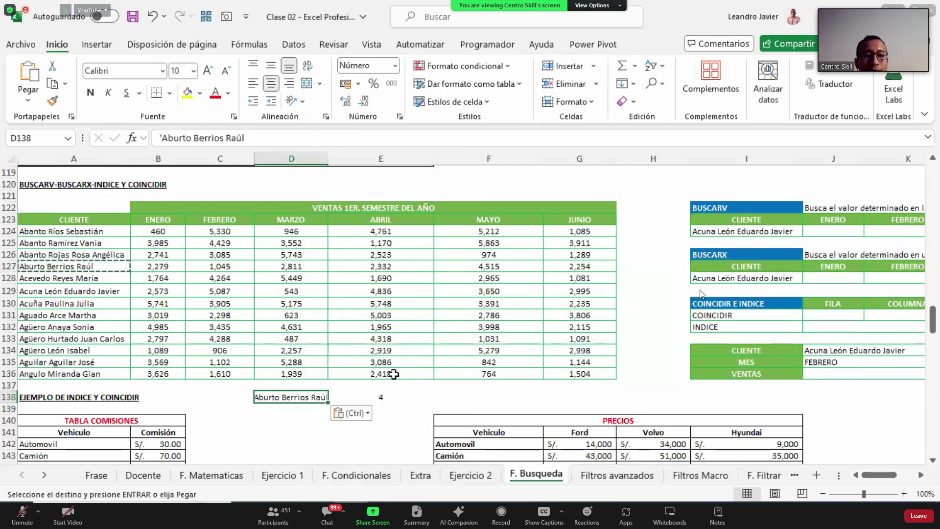
click(387, 397)
drag(69, 231, 88, 373)
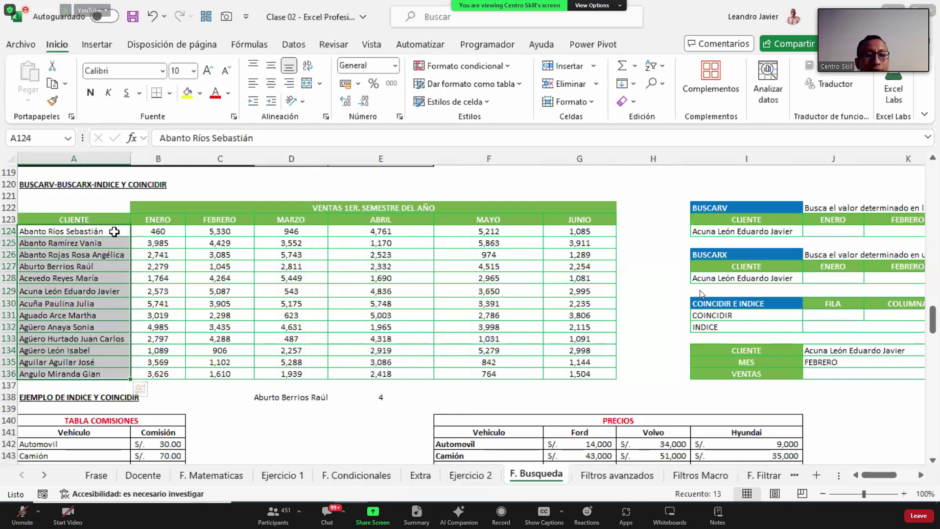
click(117, 243)
click(107, 256)
click(107, 267)
Paste the client name from A132 into D138 as a value, giving position 9.
click(72, 324)
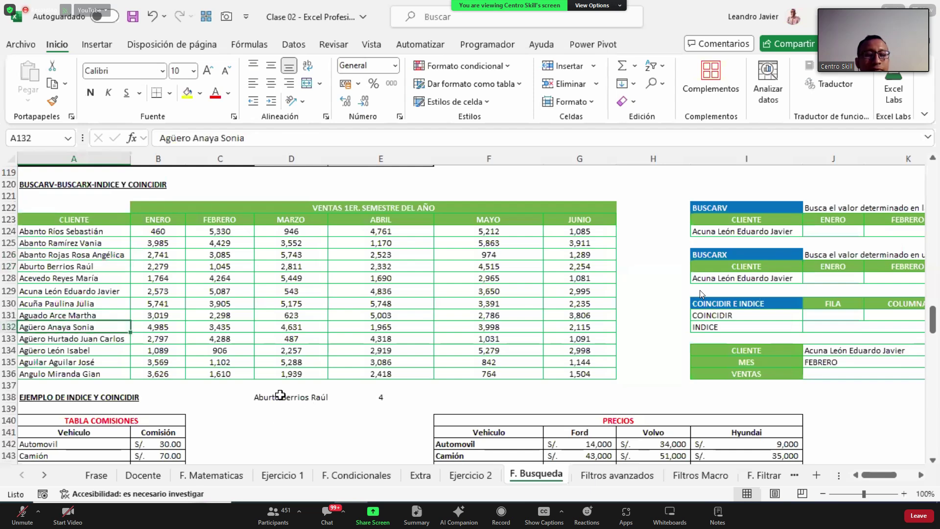
key(ctrl+c)
click(301, 397)
right_click(301, 398)
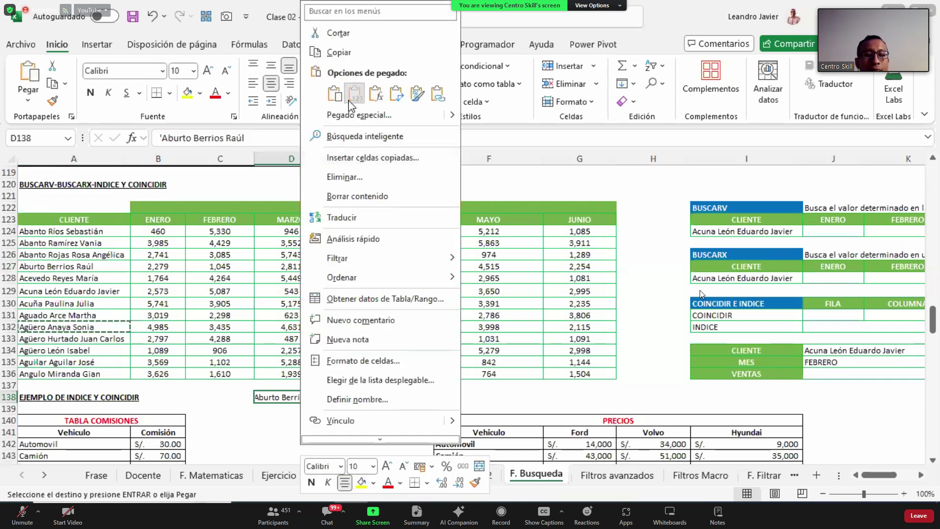
click(352, 98)
click(383, 396)
click(115, 228)
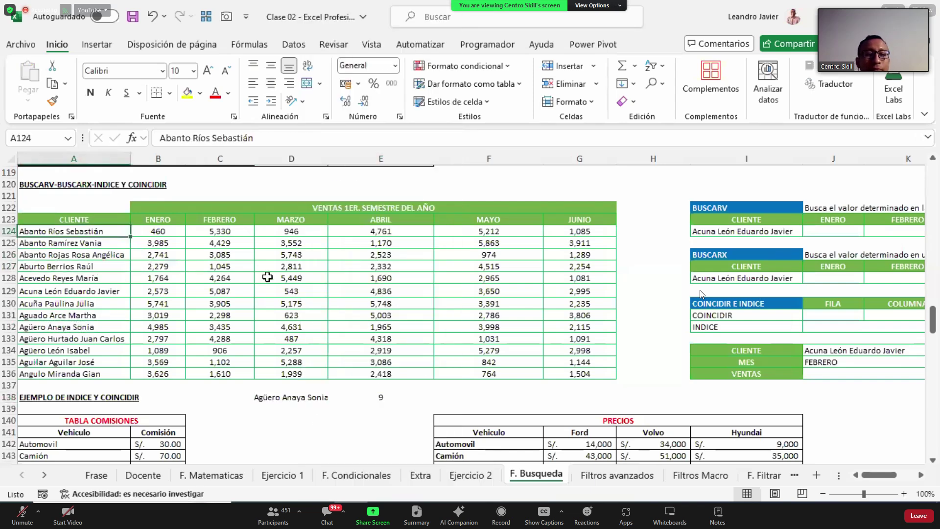
key(Down)
key(Down)
key(Down)
key(Down)
key(Down)
key(Down)
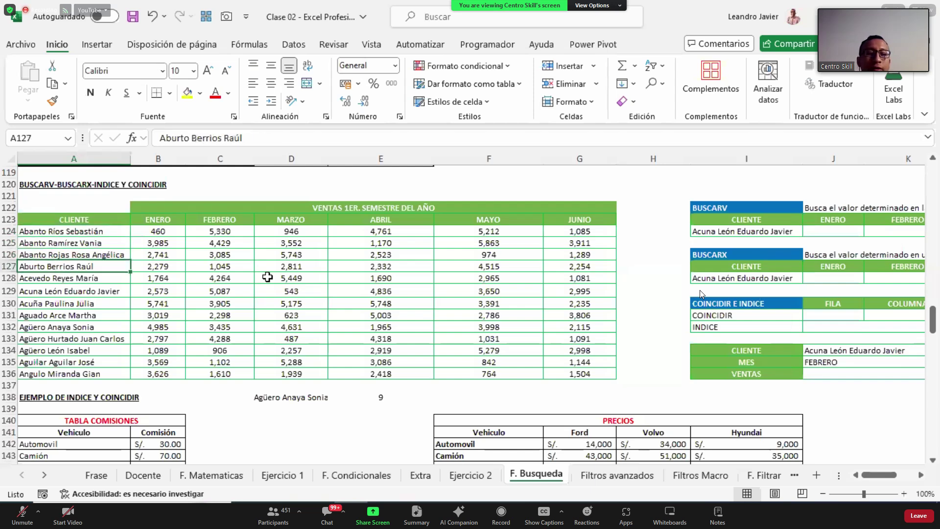
key(Down)
key(Down)
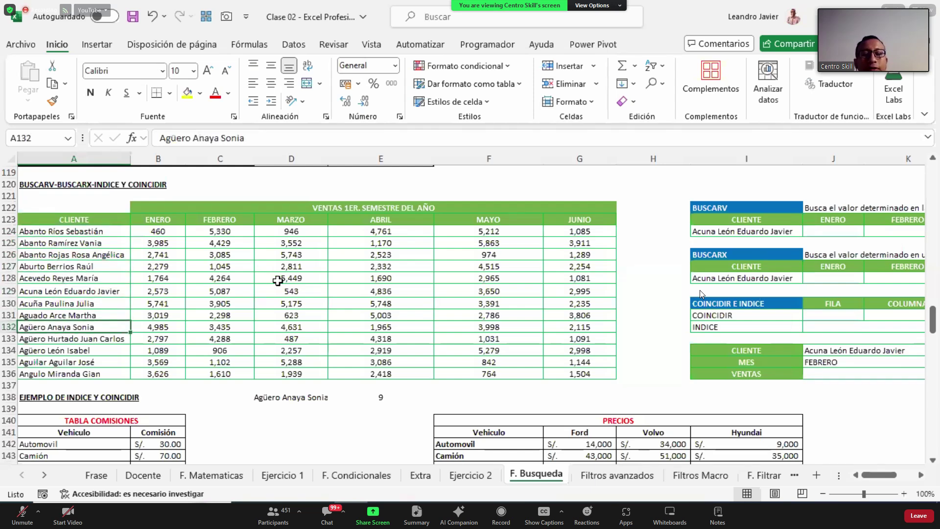
click(374, 397)
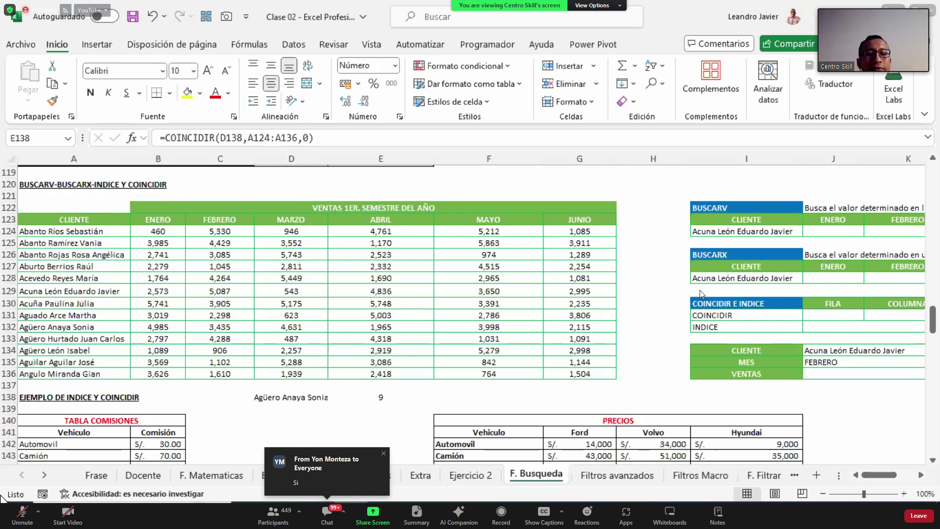
Clear the lookup example from D138:E138.
click(365, 403)
click(326, 397)
shift+click(351, 395)
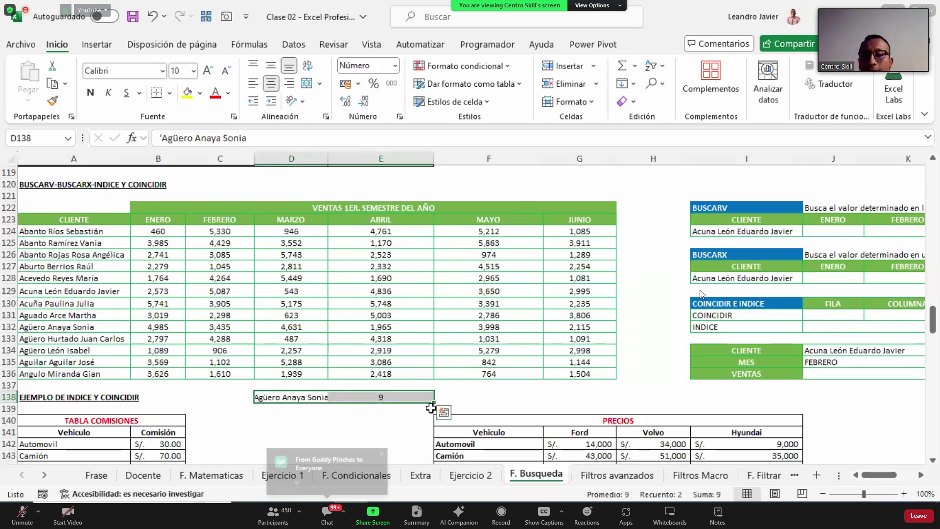
key(Delete)
key(Left)
key(Right)
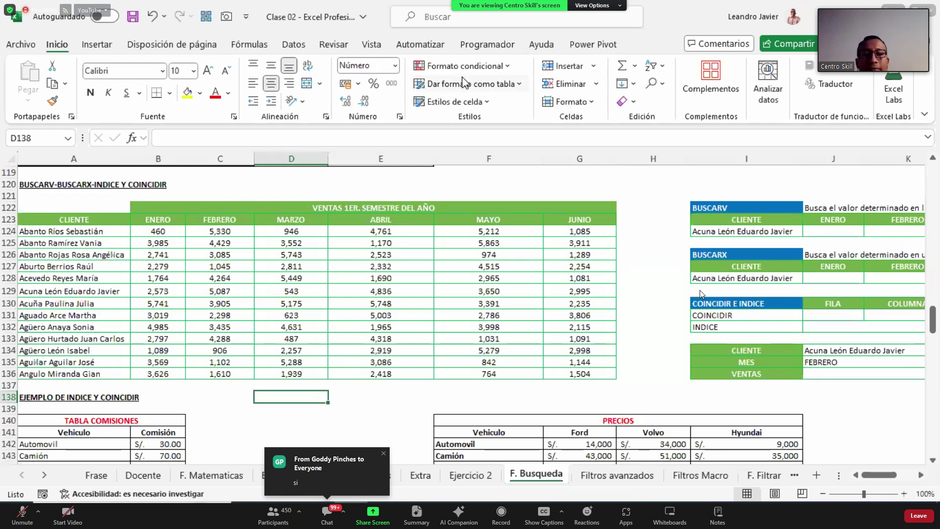
Fill the sales figures B124:G136 with yellow, then highlight sales row 128.
drag(156, 231, 552, 366)
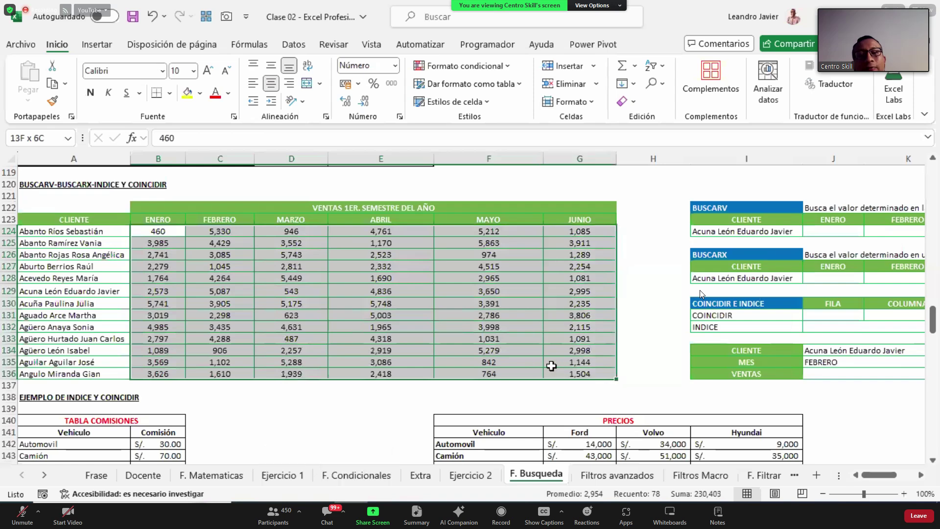
click(196, 98)
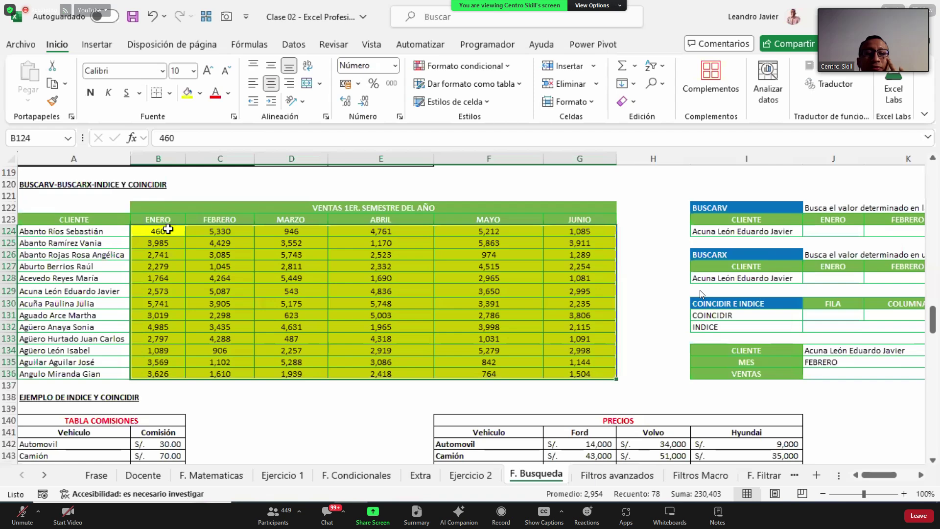
click(168, 229)
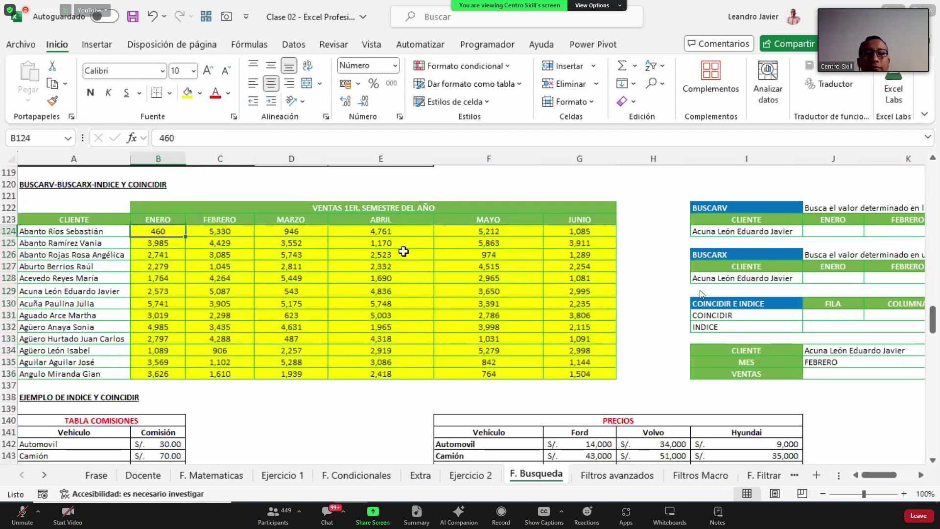
key(shift+Down)
key(shift+Down)
key(shift+Down)
key(shift+Down)
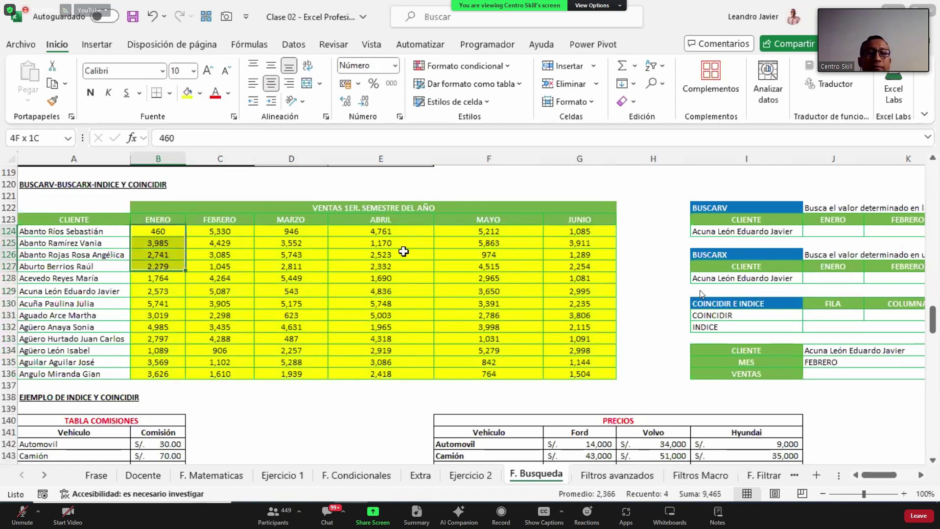
drag(167, 277, 565, 281)
drag(159, 232, 627, 388)
drag(161, 278, 607, 283)
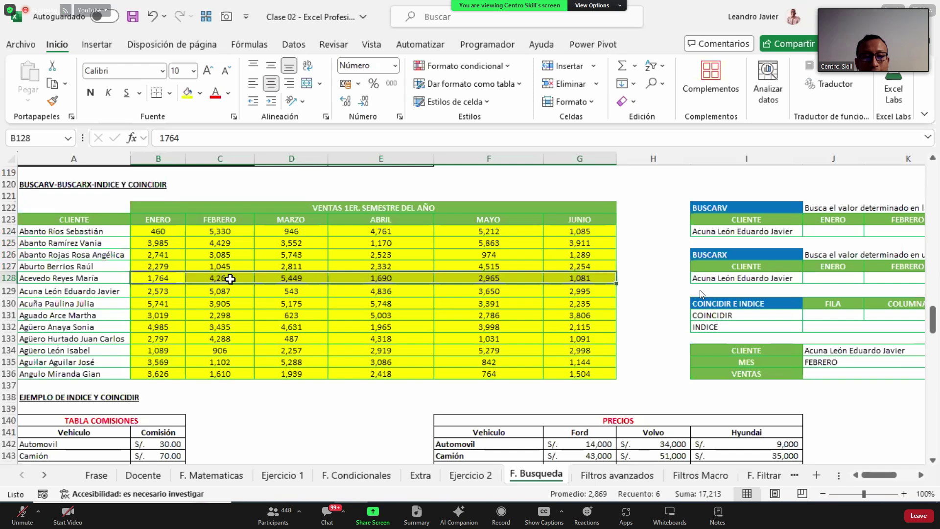
Give the April sale 1690 in E128 a light grey fill.
click(384, 278)
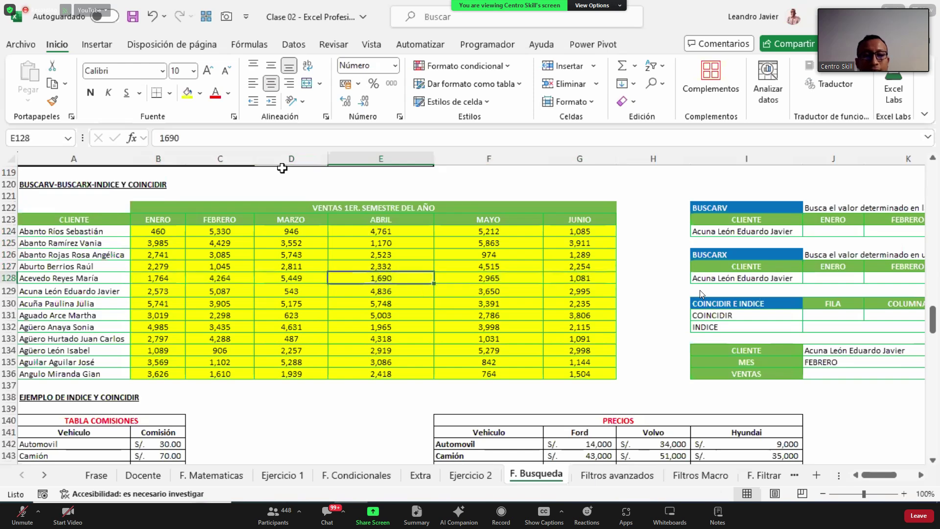
click(200, 93)
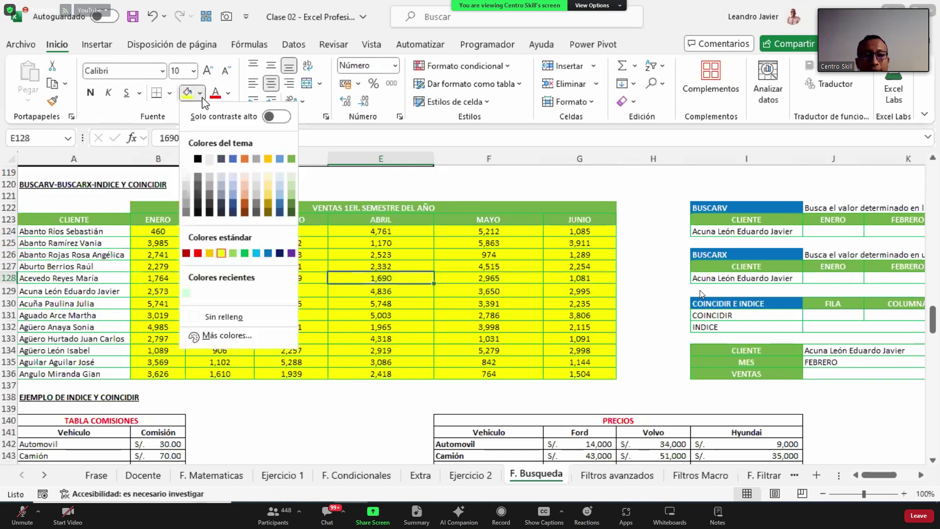
click(257, 187)
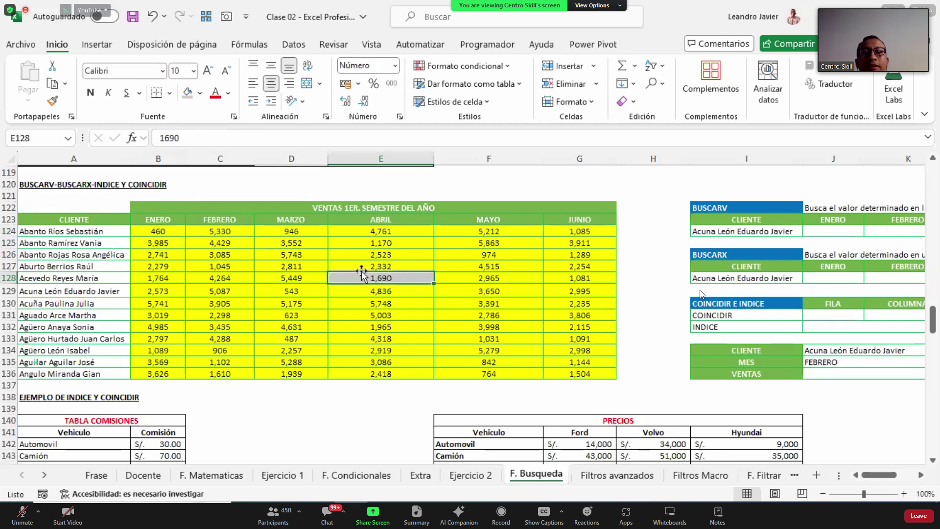
Enter an INDICE formula in D139 over B124:G136 with row 5 and compare its result.
click(263, 408)
text(=indi)
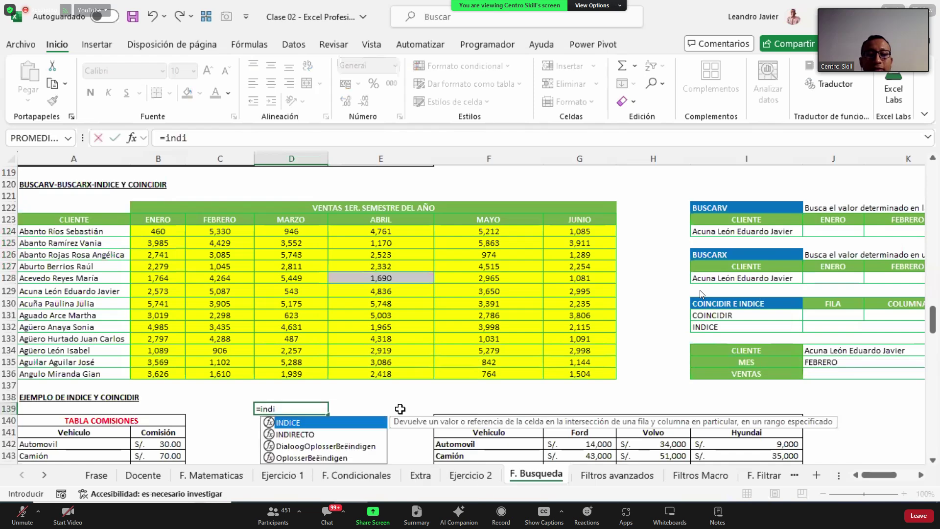
key(Tab)
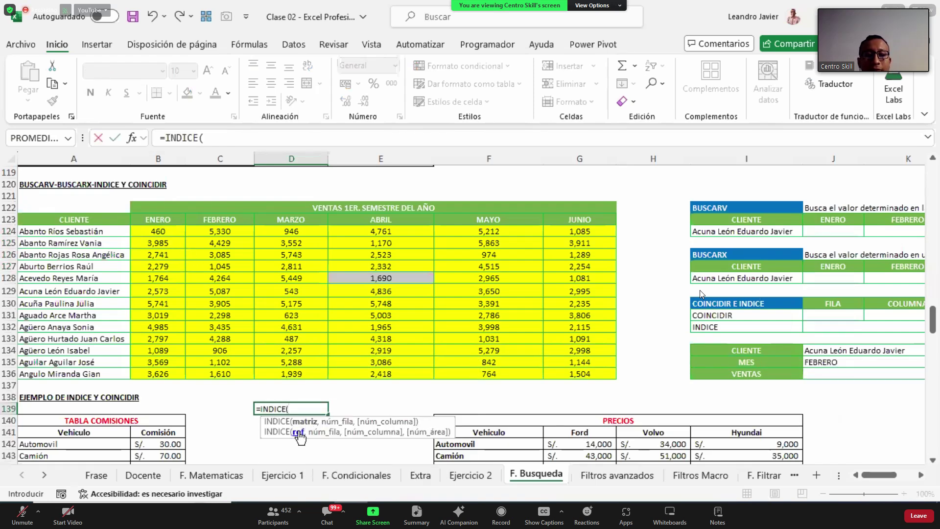
drag(158, 230, 589, 377)
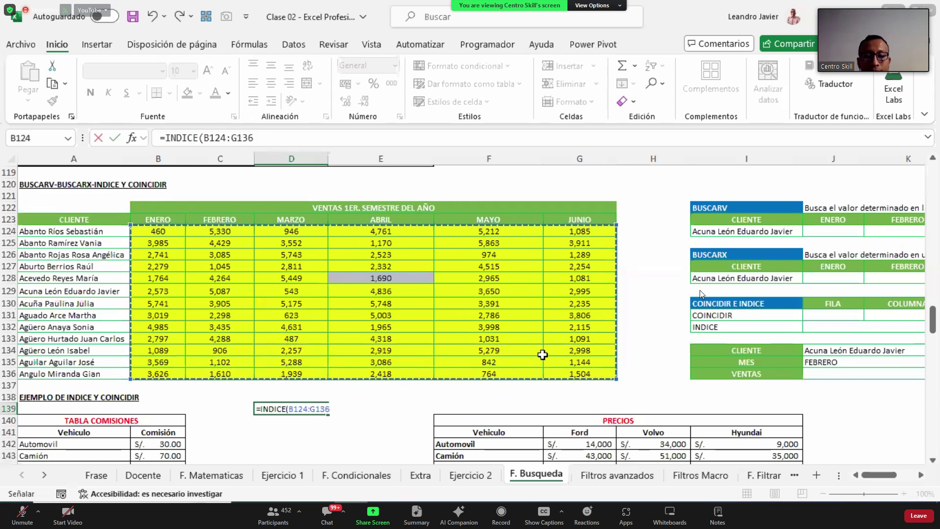
text(,)
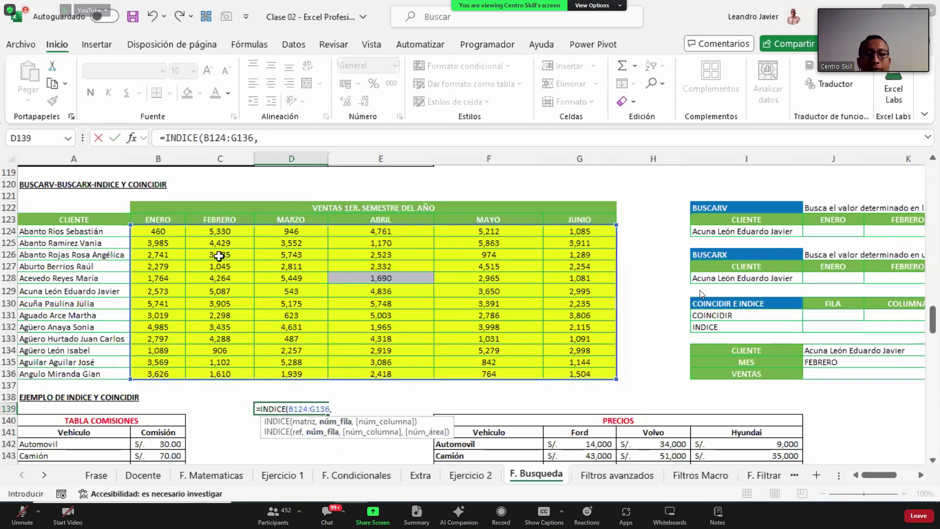
text(5,4)
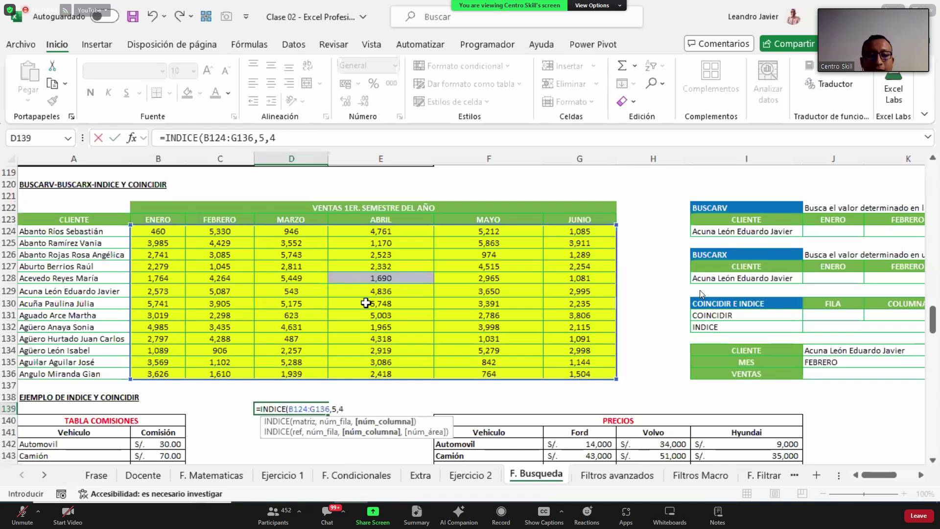
key(ctrl+Return)
ctrl+click(409, 277)
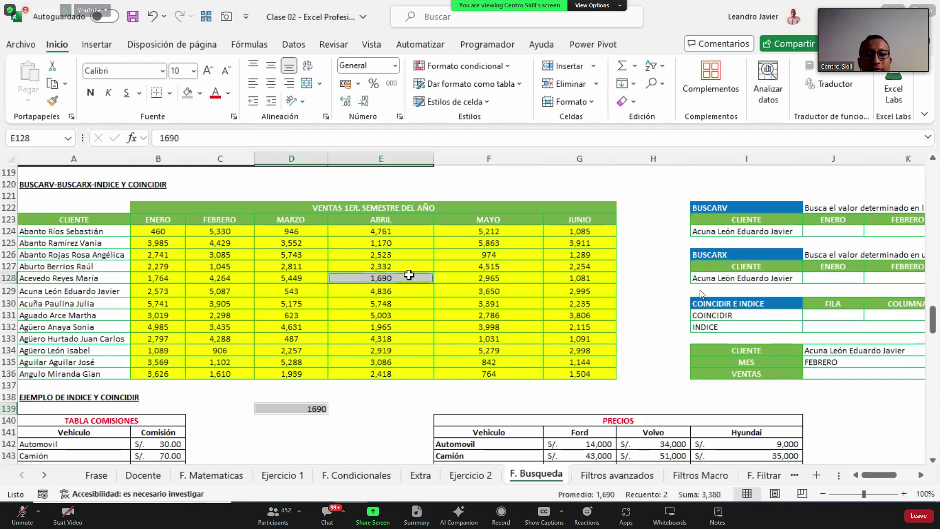
click(229, 304)
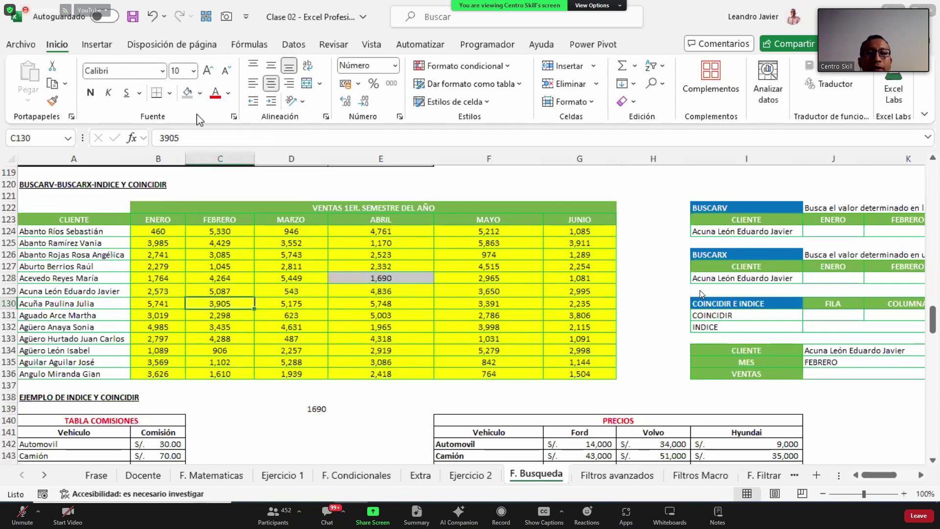
click(177, 234)
key(shift+Down)
key(shift+Down)
key(shift+Down)
key(shift+Down)
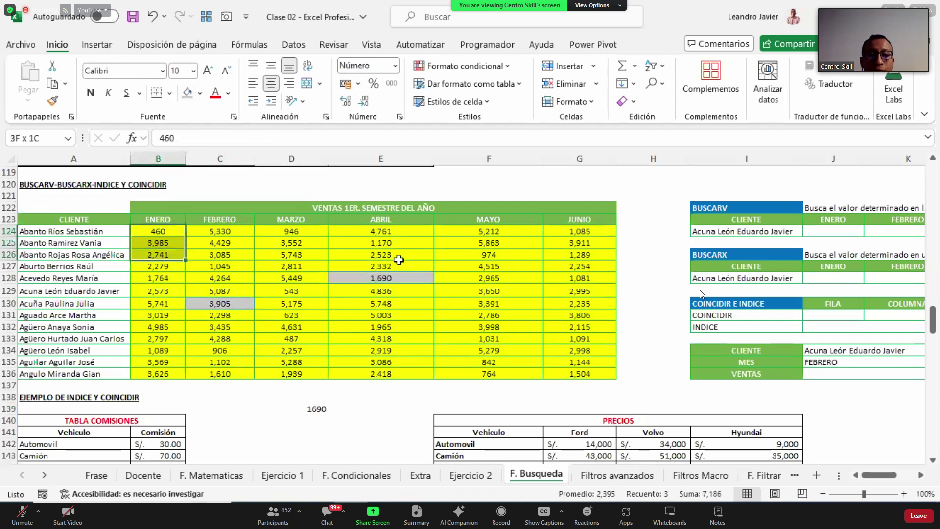
key(shift+Down)
key(shift+Down)
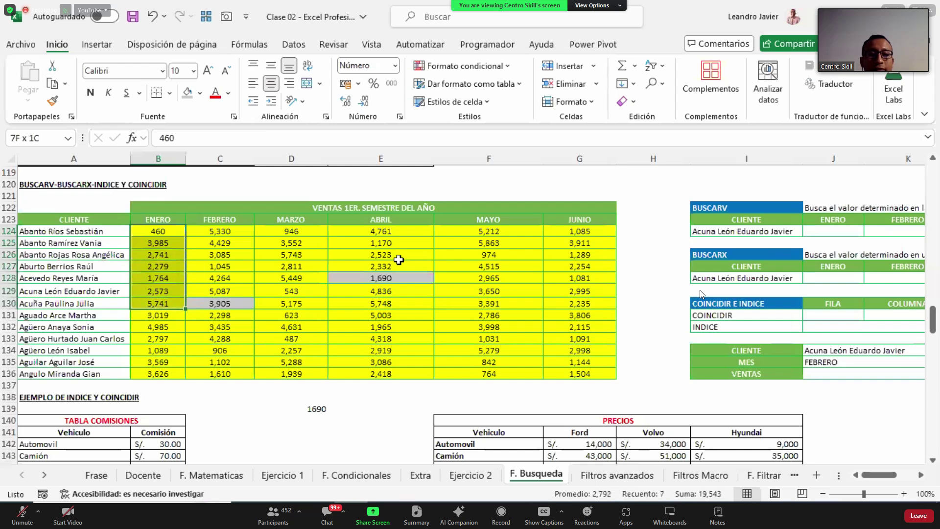
Change D139's INDICE row argument to 7 so it returns 3905, matching C130.
click(319, 407)
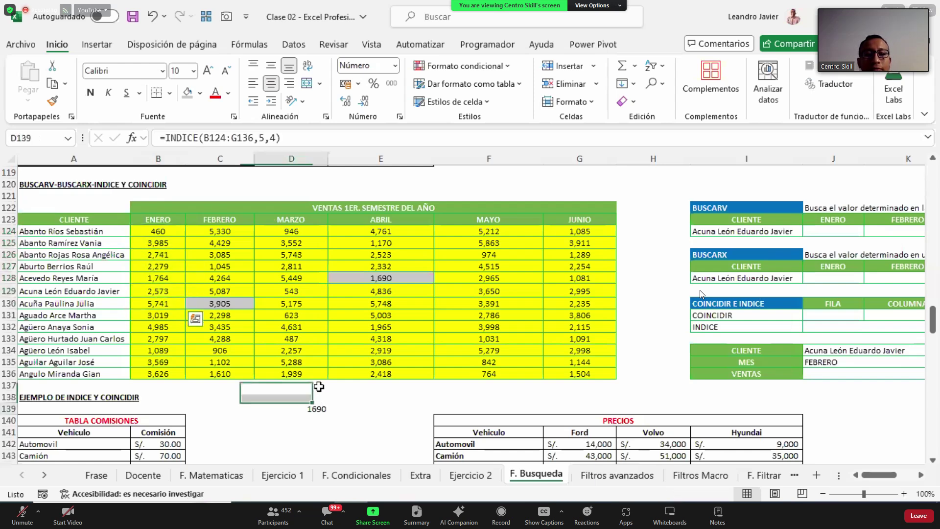
click(266, 138)
key(BackSpace)
text(7)
key(Right)
key(Right)
key(Return)
key(Up)
click(236, 308)
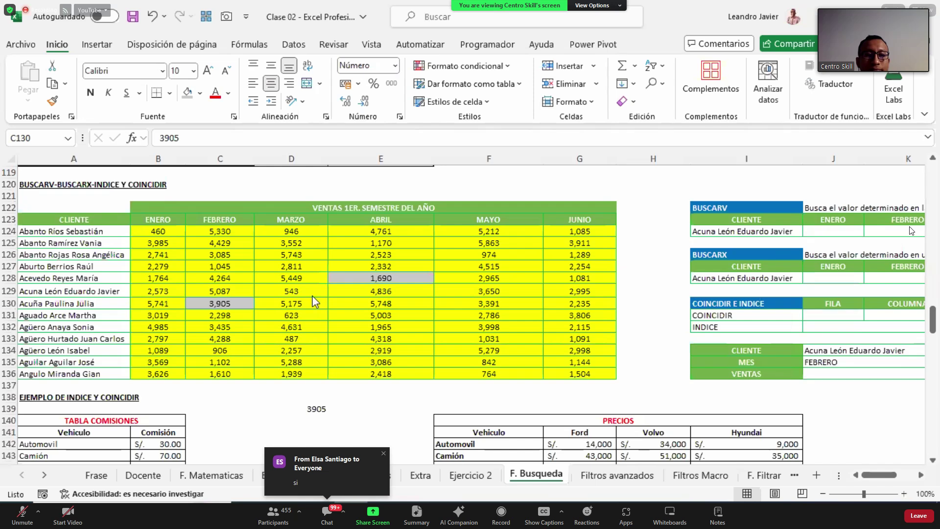
Delete the INDICE example result from D139.
click(316, 410)
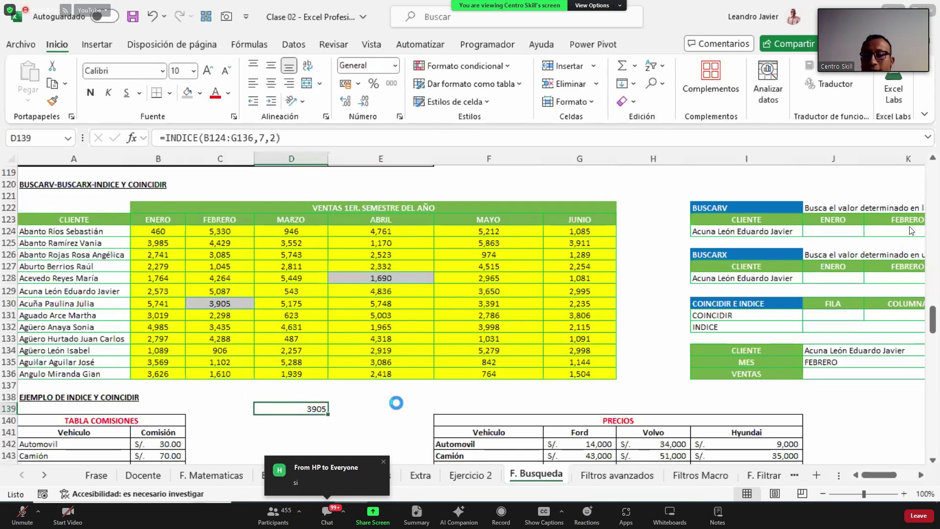
key(Delete)
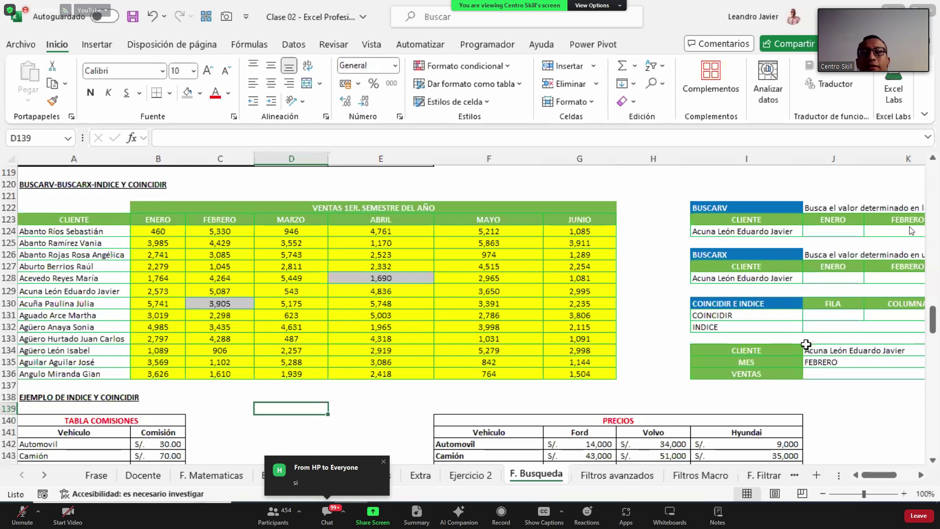
click(882, 350)
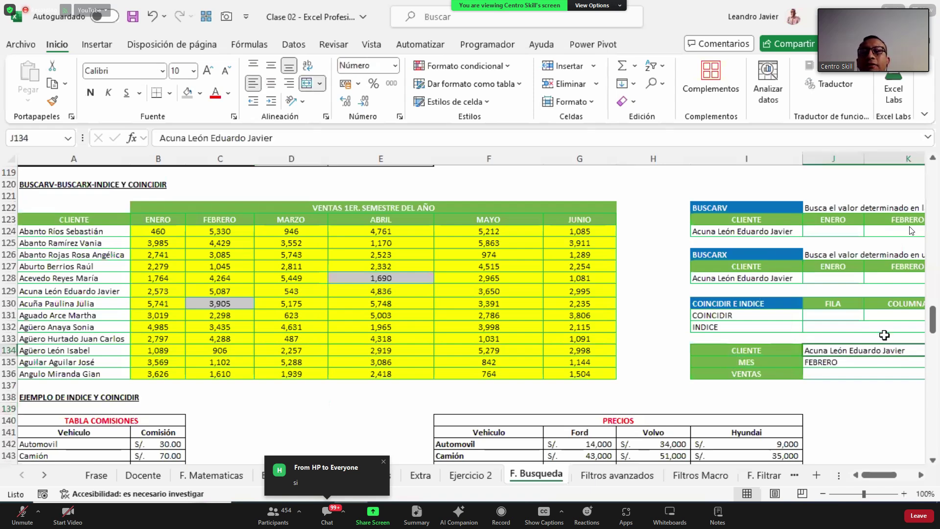
click(884, 335)
key(Right)
key(Right)
click(584, 351)
drag(594, 362, 594, 351)
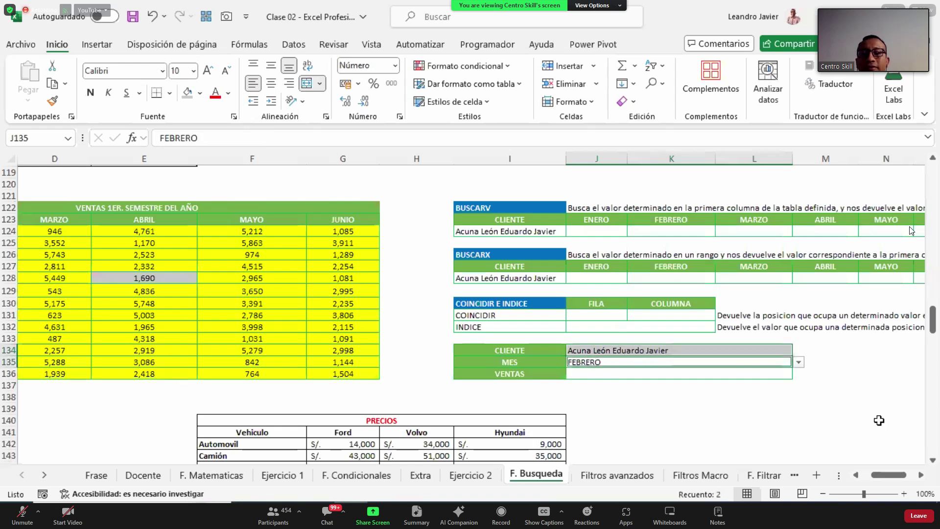
drag(881, 476, 863, 476)
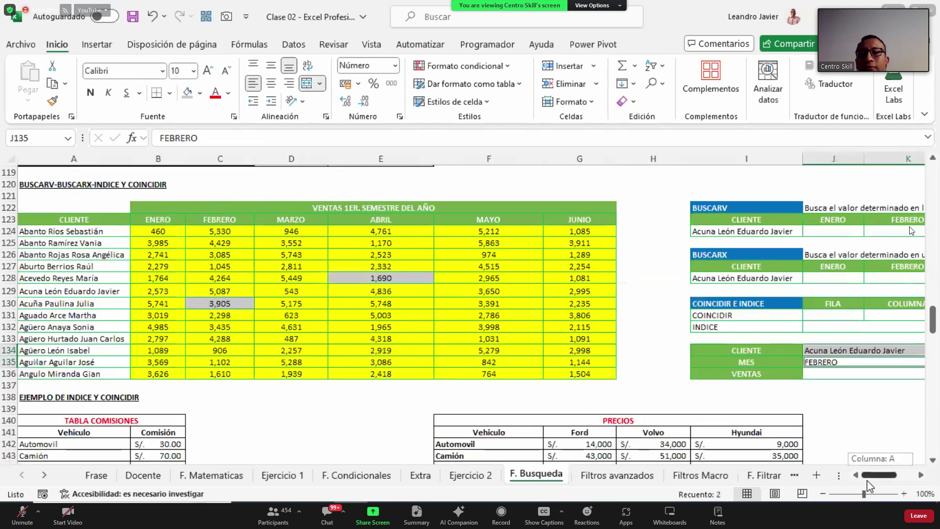
click(827, 351)
click(836, 371)
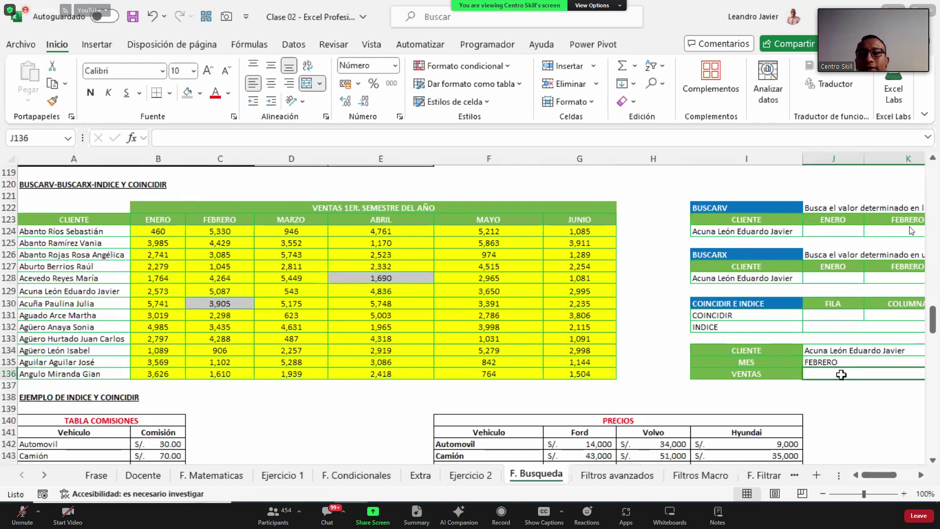
scroll(850, 374, right, 3)
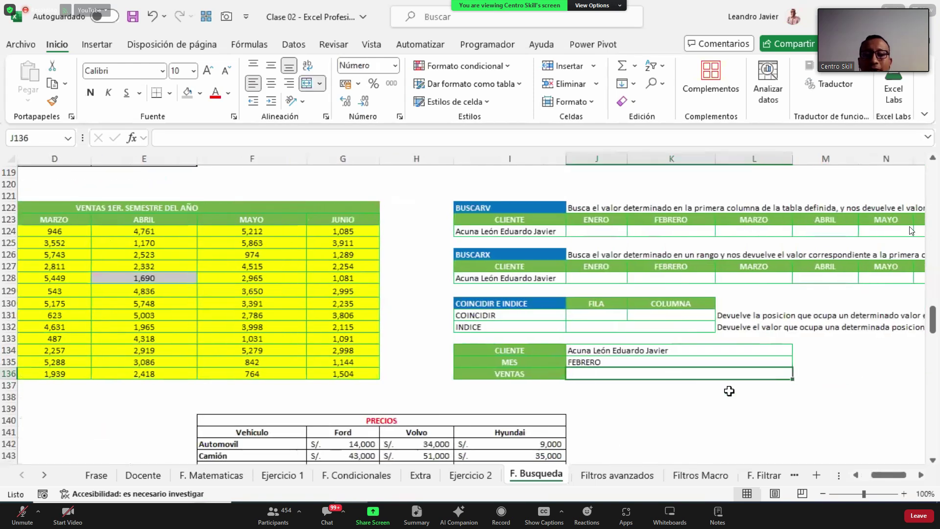
Start an INDICE formula in J136 using the sales table B124:G136 as its range.
text(=indi)
key(Tab)
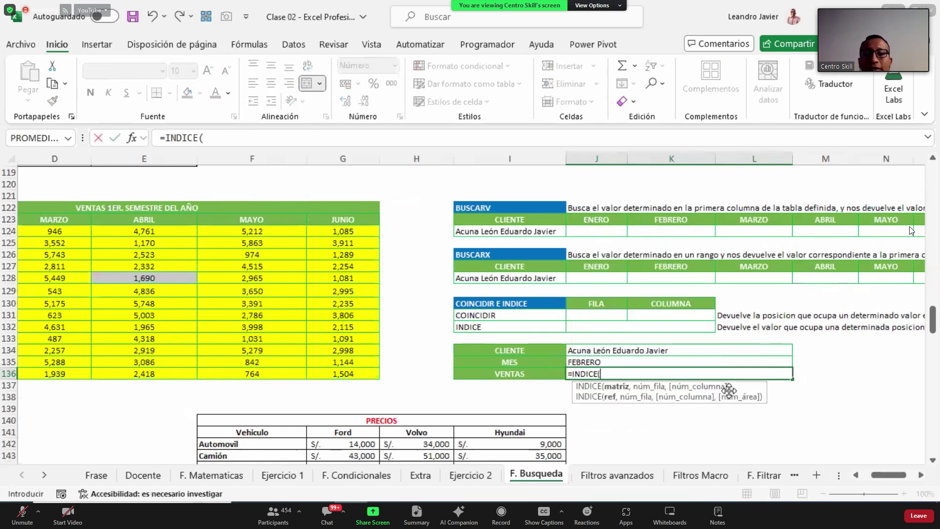
drag(889, 475, 880, 475)
mouse_move(157, 223)
mouse_down()
mouse_move(342, 290)
mouse_move(158, 229)
mouse_up()
key(Down)
key(ctrl+shift+Right)
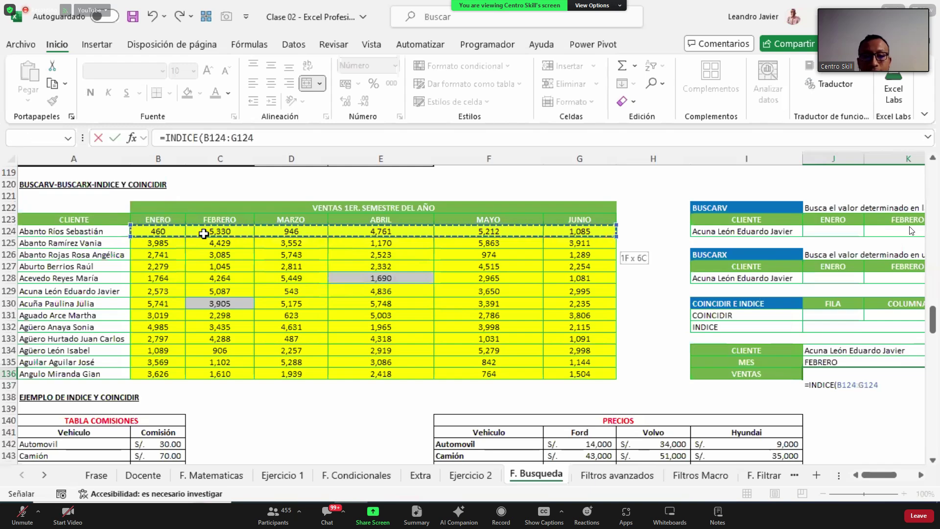
key(ctrl+shift+Down)
text(,)
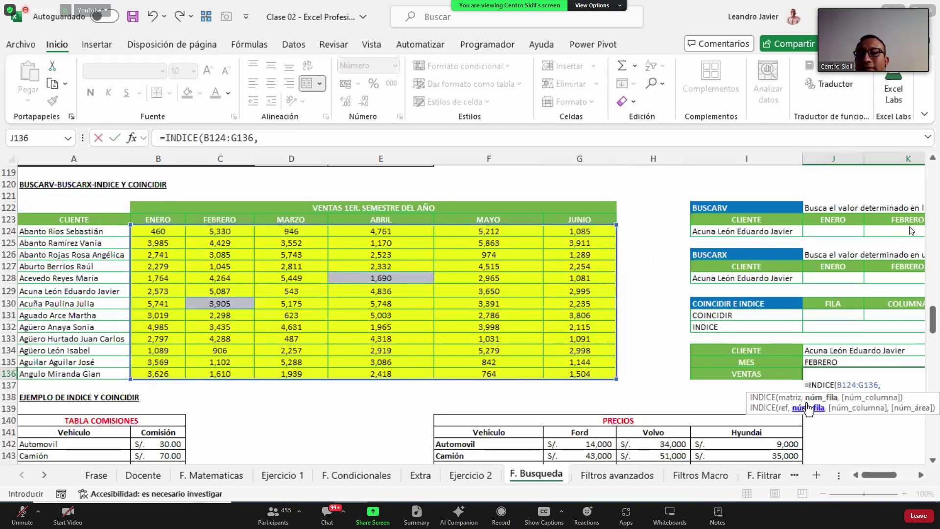
Add COINCIDIR(J134,A124:A136,0) as the row argument to find the client's row.
drag(876, 477, 879, 480)
text(COI)
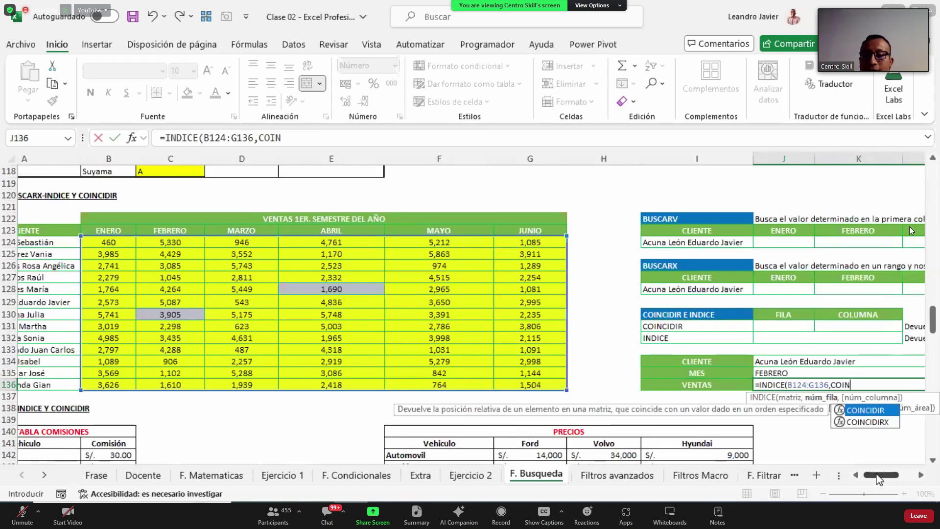
text(N)
key(Tab)
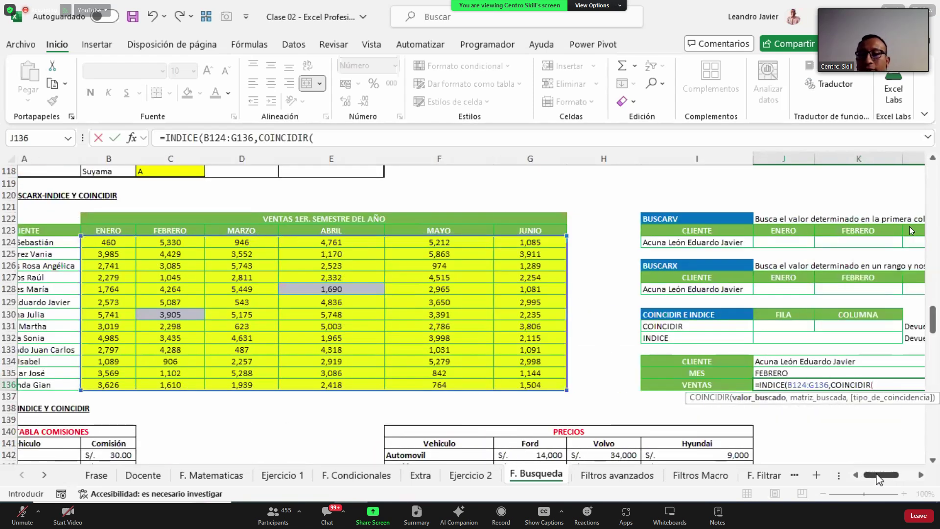
click(836, 361)
text(,)
drag(879, 475, 850, 477)
drag(103, 247, 115, 385)
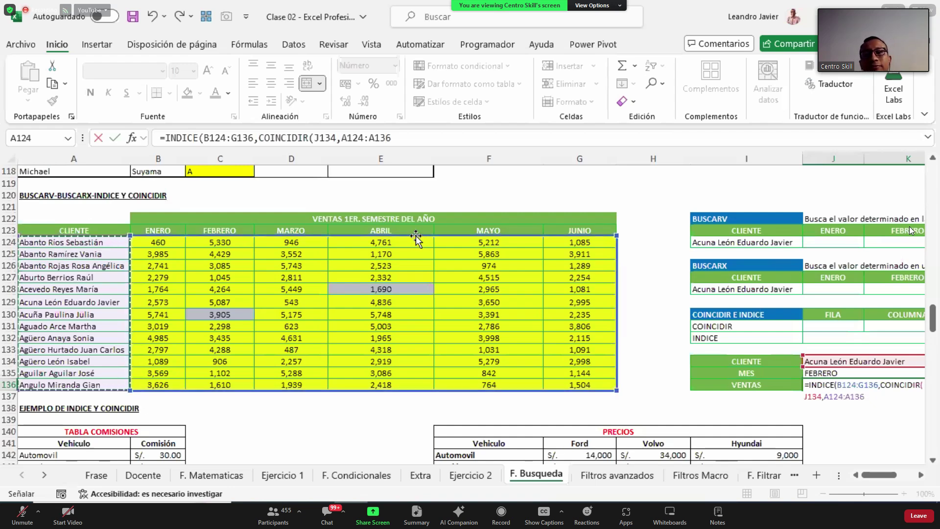
text(,)
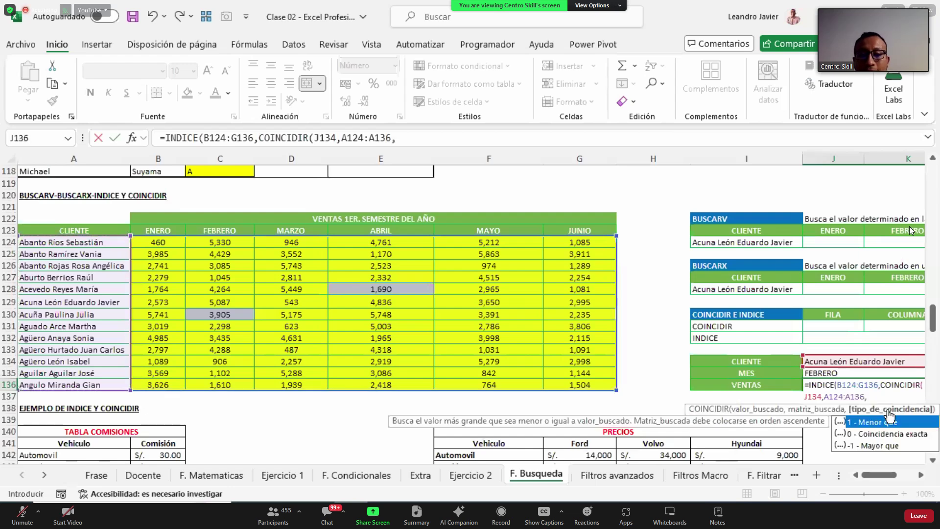
double_click(890, 434)
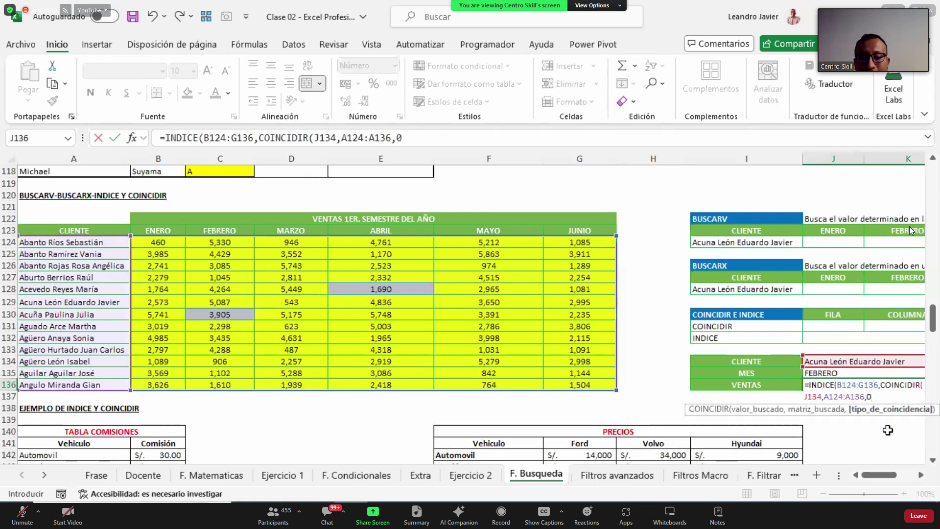
text(),)
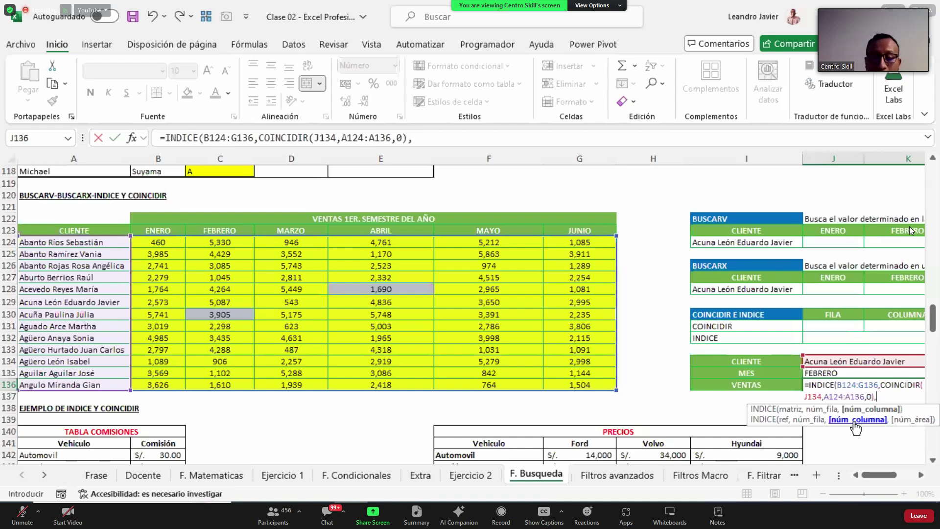
Add COINCIDIR(J135,B123:G123,0) as the column argument and commit, showing 5,087.
text(COINCIDIR()
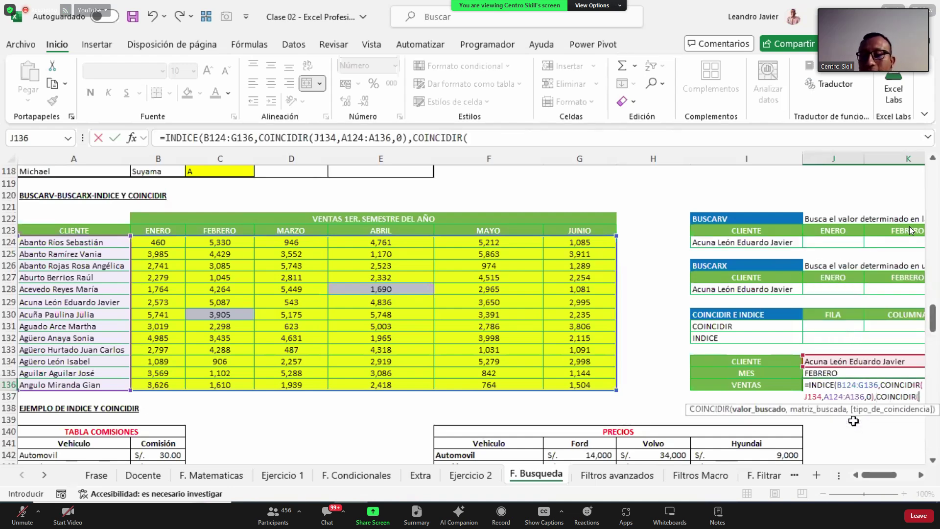
click(831, 374)
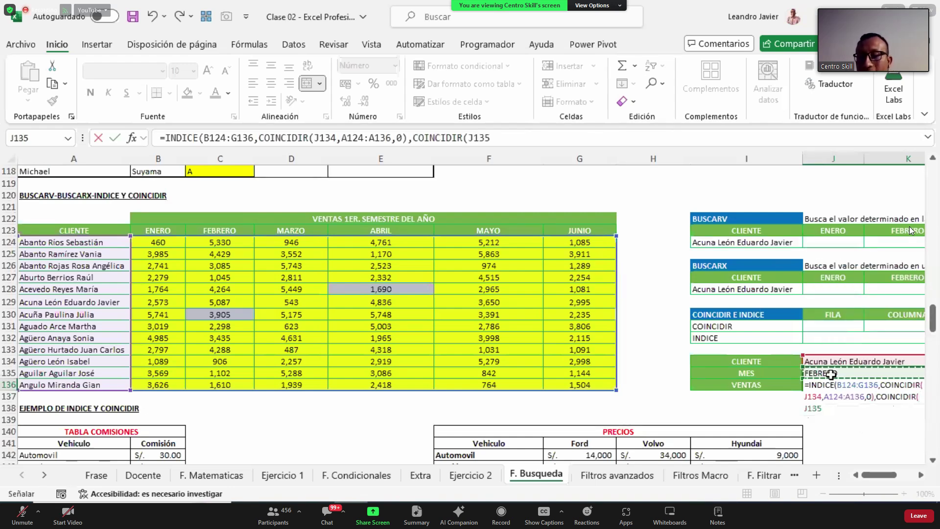
text(,)
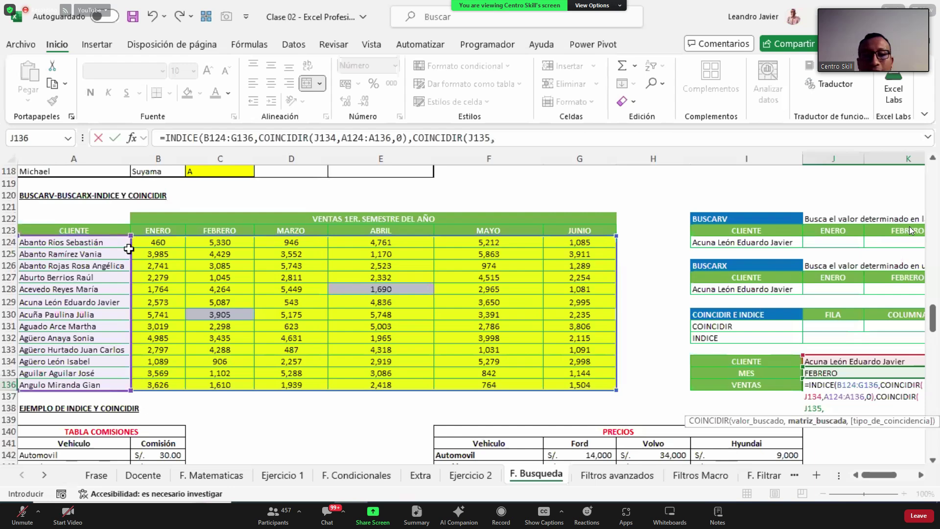
drag(166, 230, 581, 228)
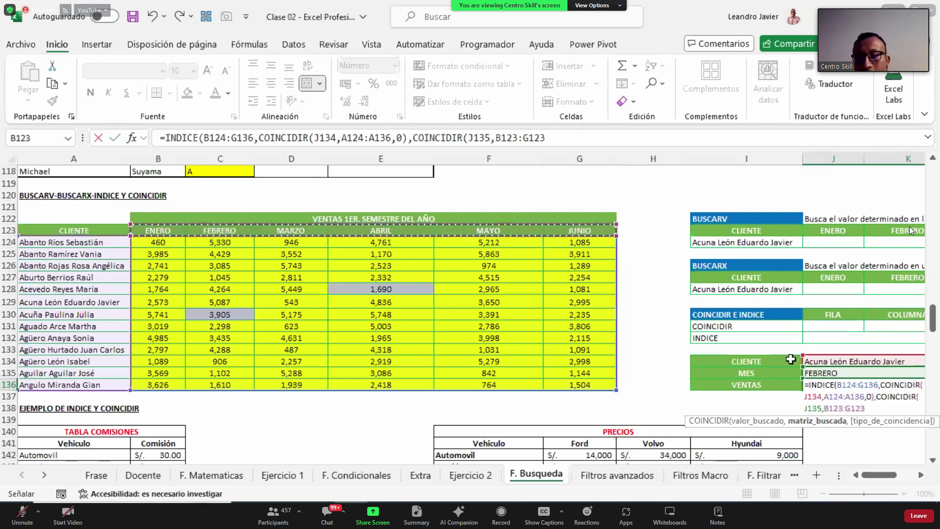
text(,)
double_click(884, 446)
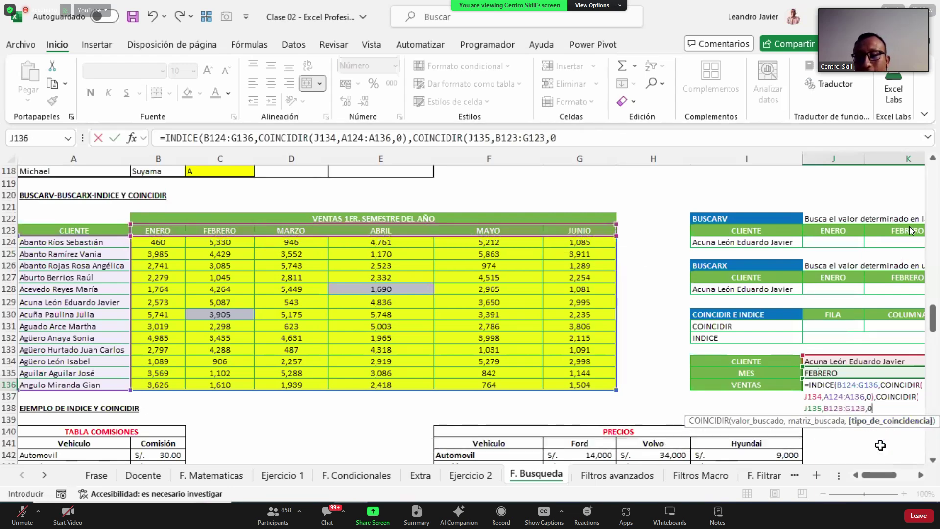
text())
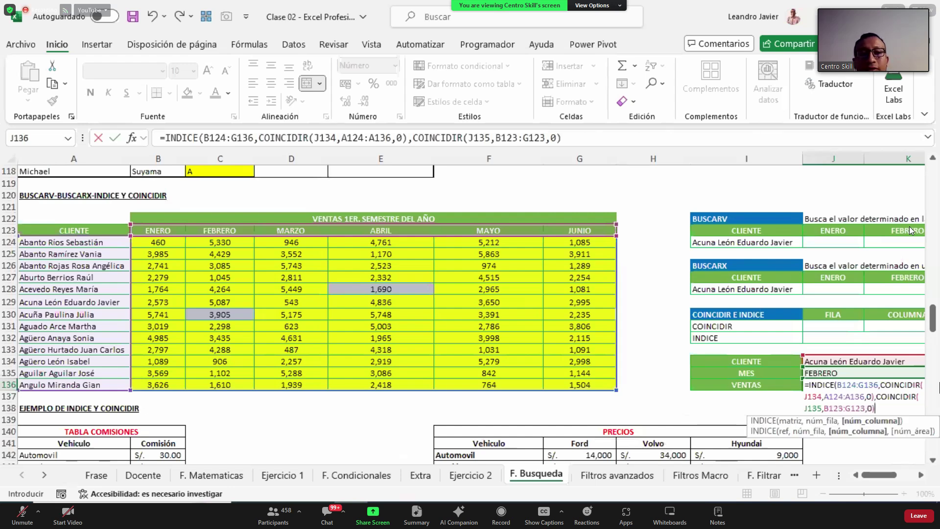
key(ctrl+Return)
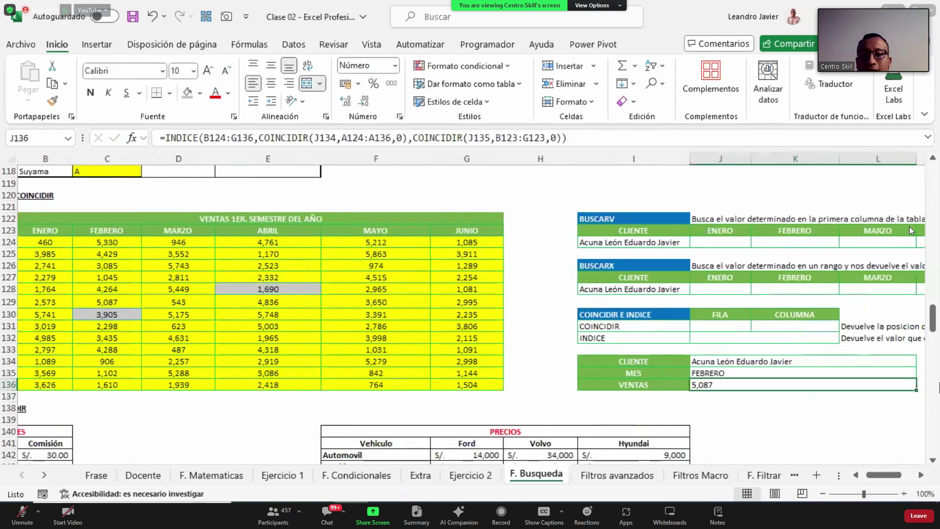
Verify the 5,087 result against the chosen client's FEBRERO sale in C129.
scroll(881, 475, left, 2)
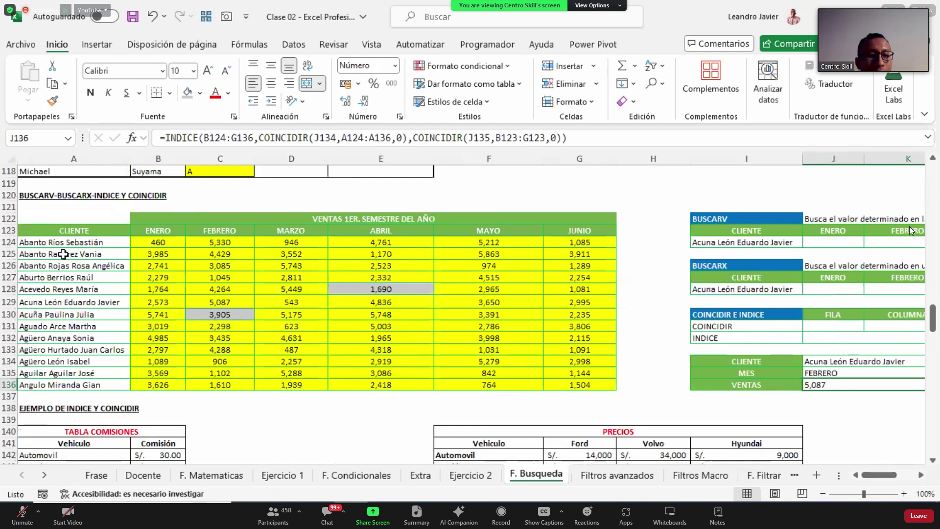
drag(135, 302, 558, 304)
drag(232, 240, 242, 379)
click(231, 303)
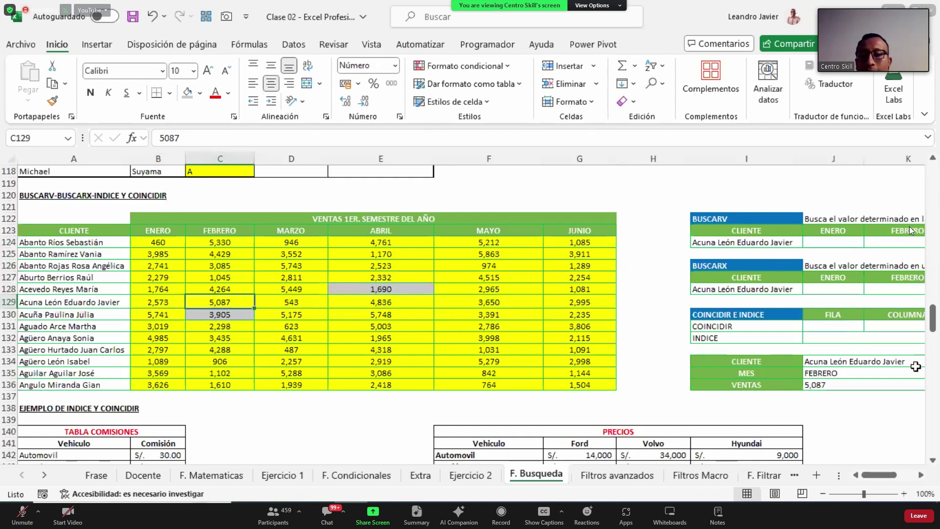
Choose the client in row 132 in J134 and MAYO as the month in J135.
click(867, 362)
key(Right)
click(780, 357)
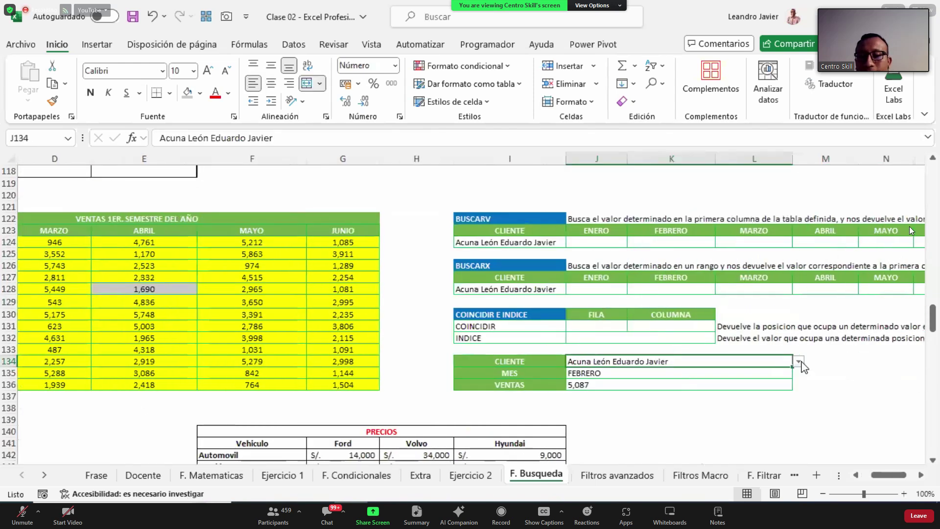
click(799, 361)
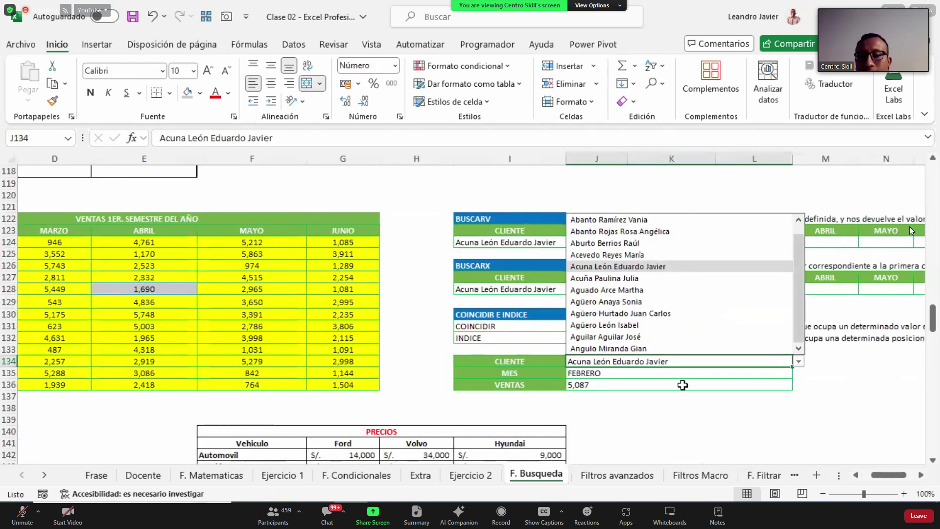
click(660, 304)
click(790, 376)
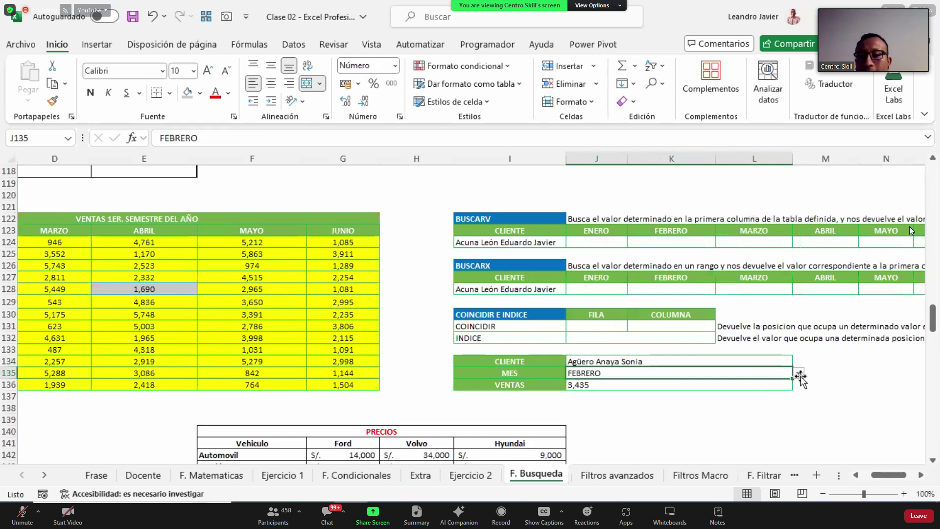
click(798, 375)
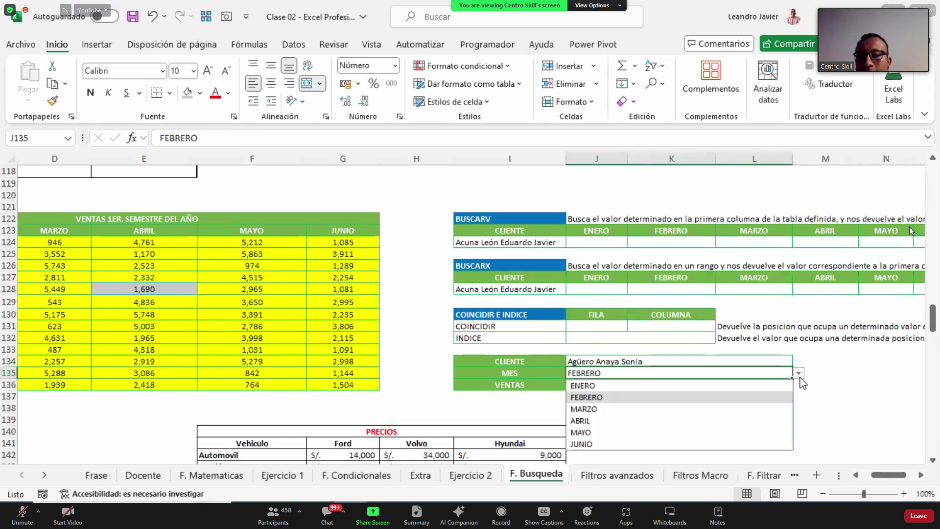
click(634, 433)
Confirm the client's MAYO sale on row 132 is 3,998, matching VENTAS.
drag(900, 480, 890, 480)
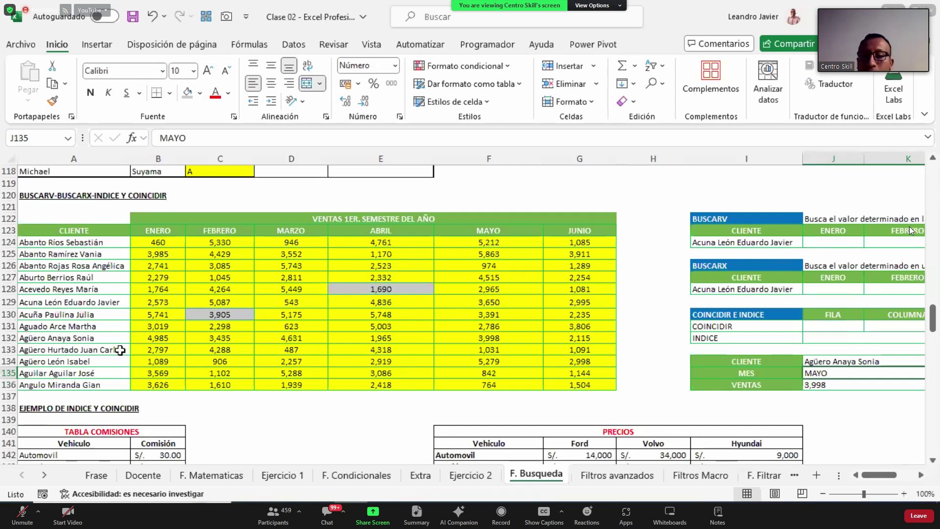
drag(153, 339, 574, 339)
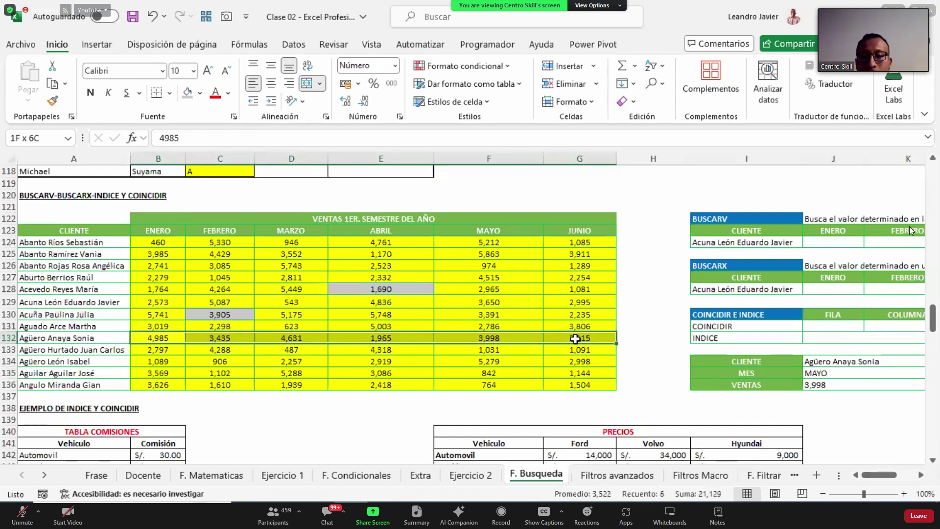
ctrl+click(484, 242)
drag(490, 270, 487, 384)
click(499, 338)
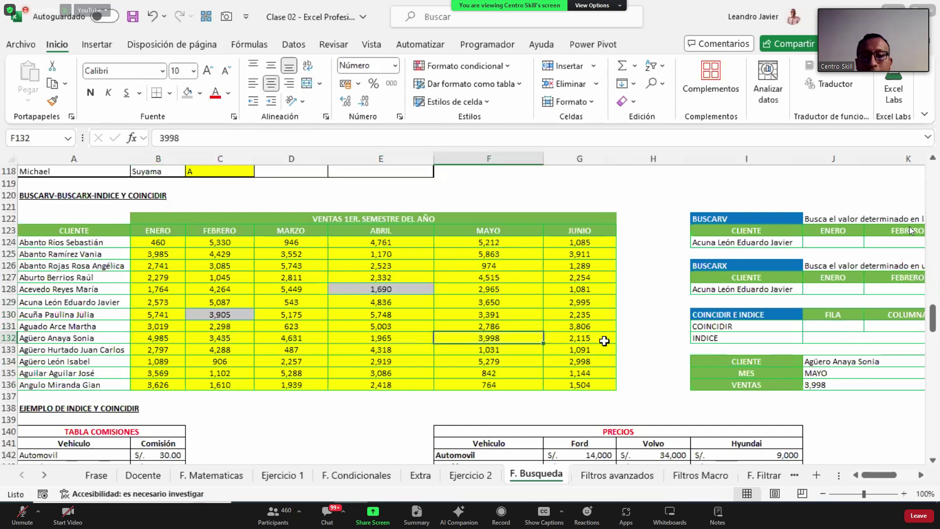
click(840, 382)
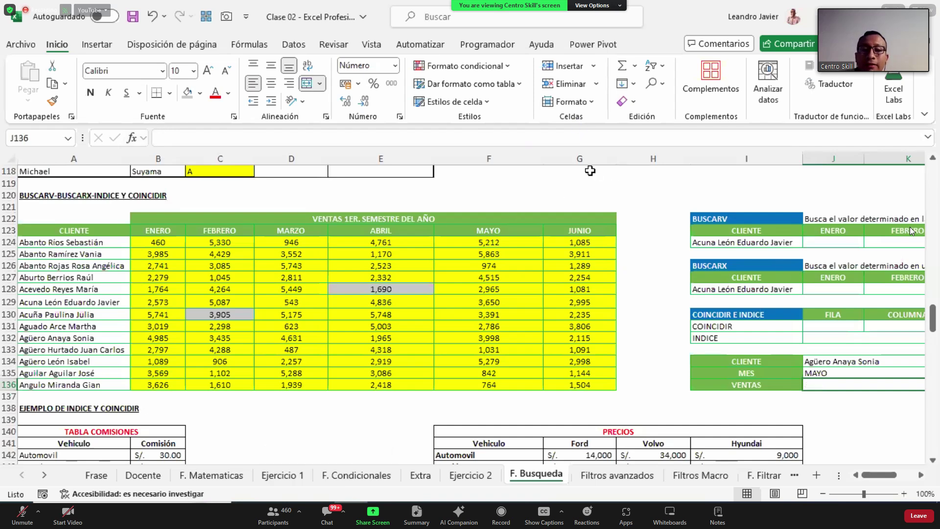
Select all the monthly sales figures B124:G136.
drag(143, 241, 611, 385)
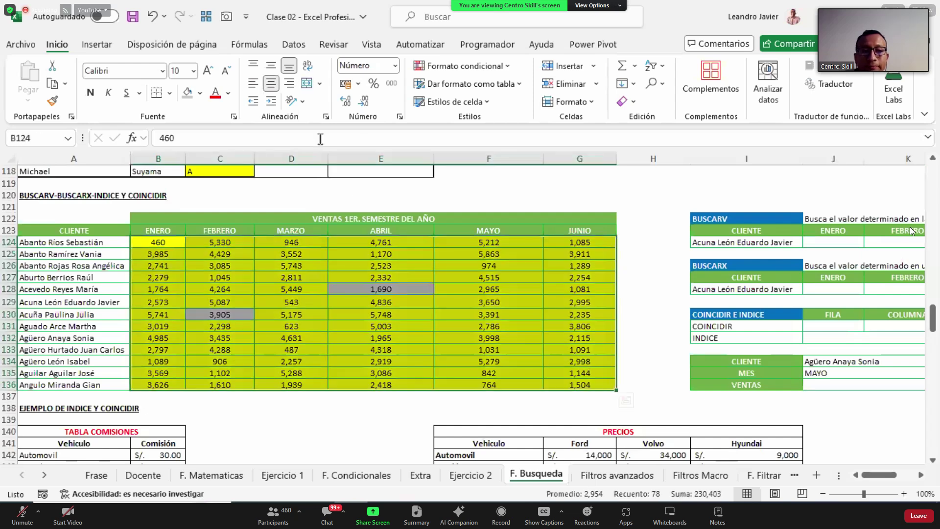
Remove the fill colour from the sales figures B124:G136.
click(201, 93)
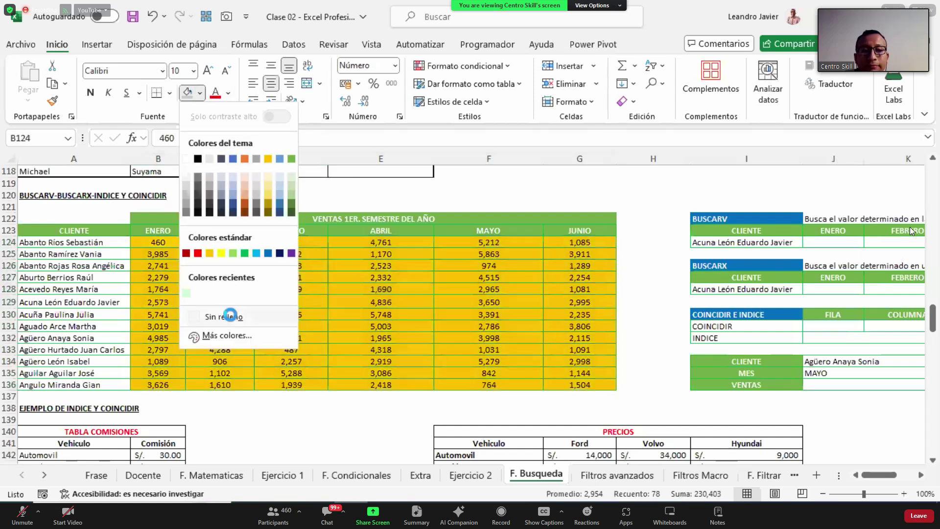
click(210, 314)
click(825, 327)
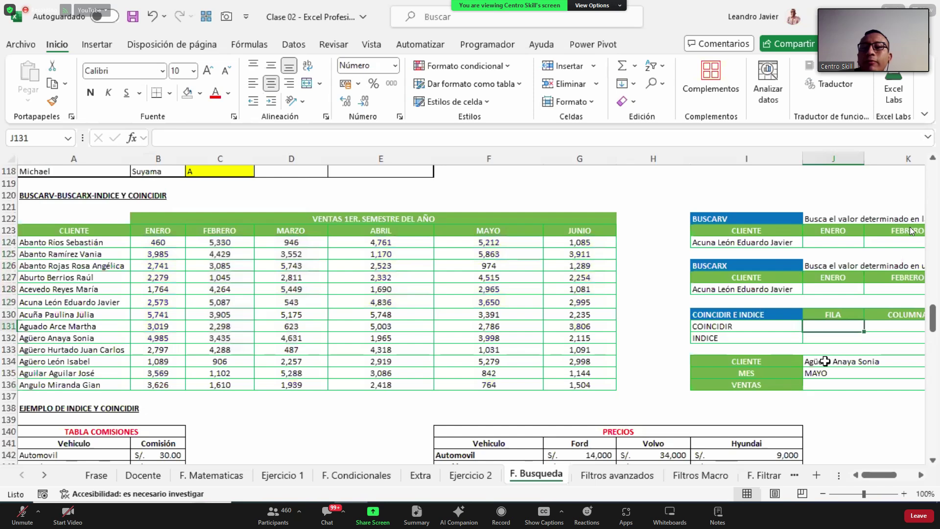
click(830, 363)
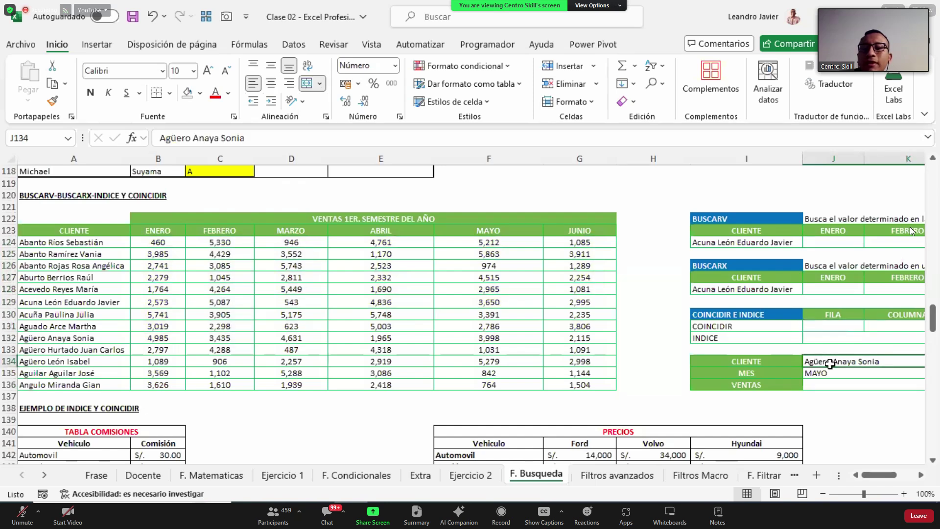
drag(74, 246, 73, 386)
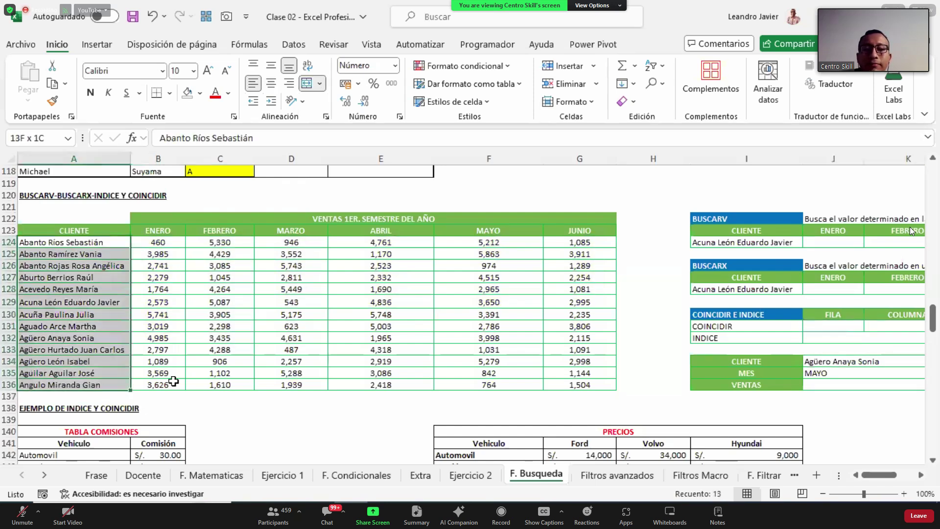
Enter =COINCIDIR(J134,A124:A136,0) in the FILA cell, returning 9.
click(816, 329)
text(=COIN)
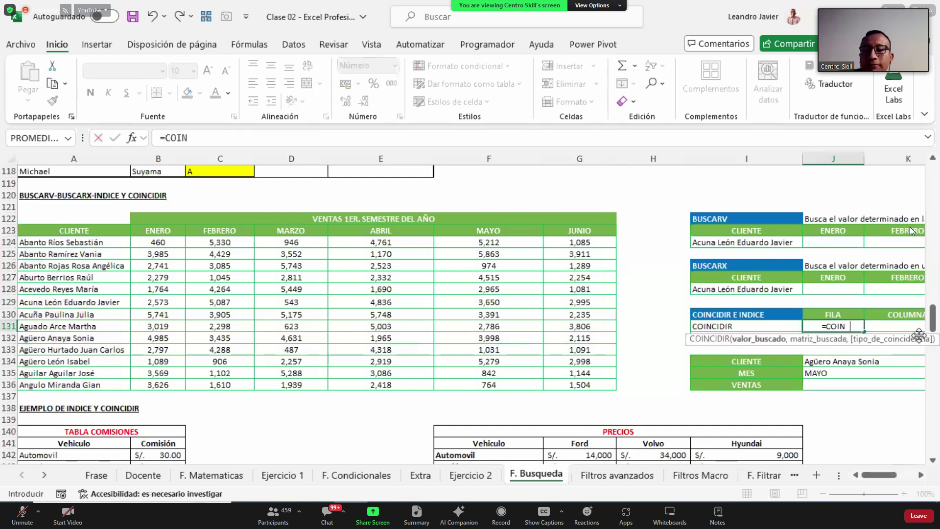
key(Tab)
click(853, 363)
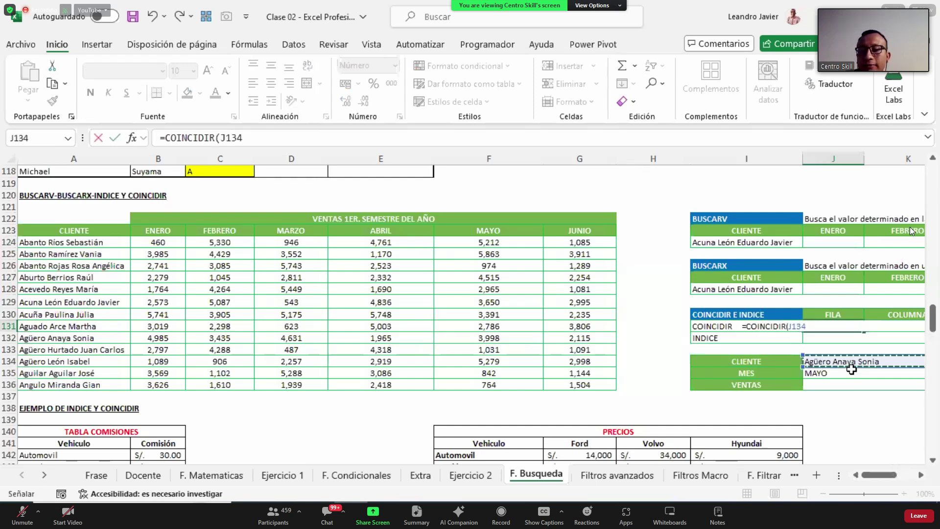
text(,)
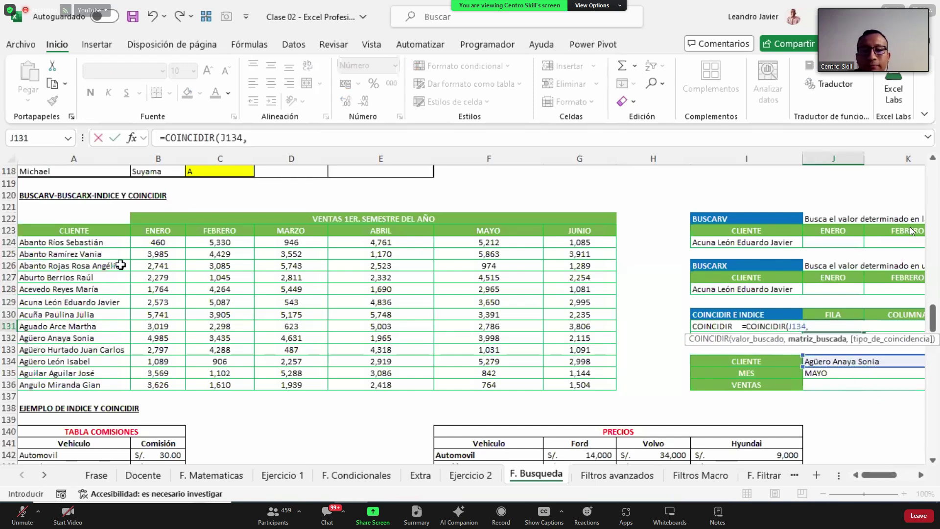
drag(107, 245, 120, 385)
text(,0))
key(ctrl+Return)
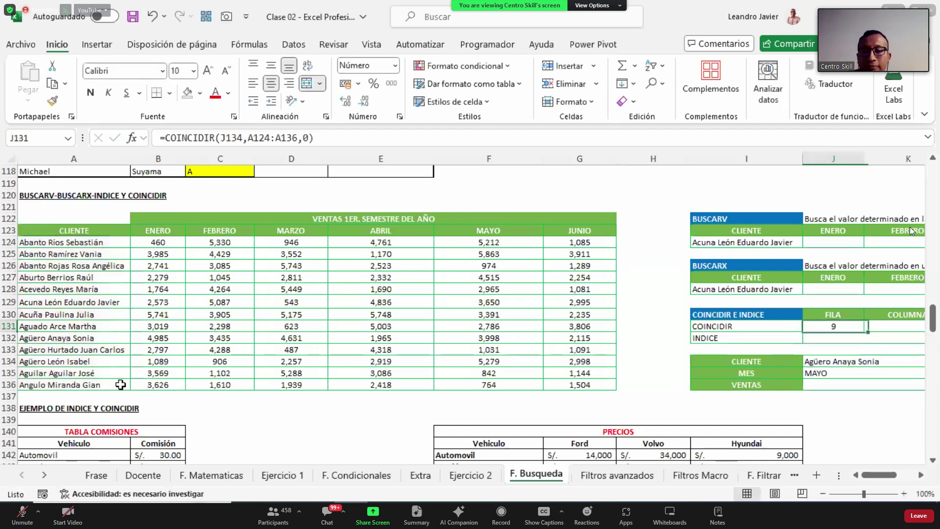
Count down the client names to confirm the chosen client is ninth, on row 132.
click(846, 361)
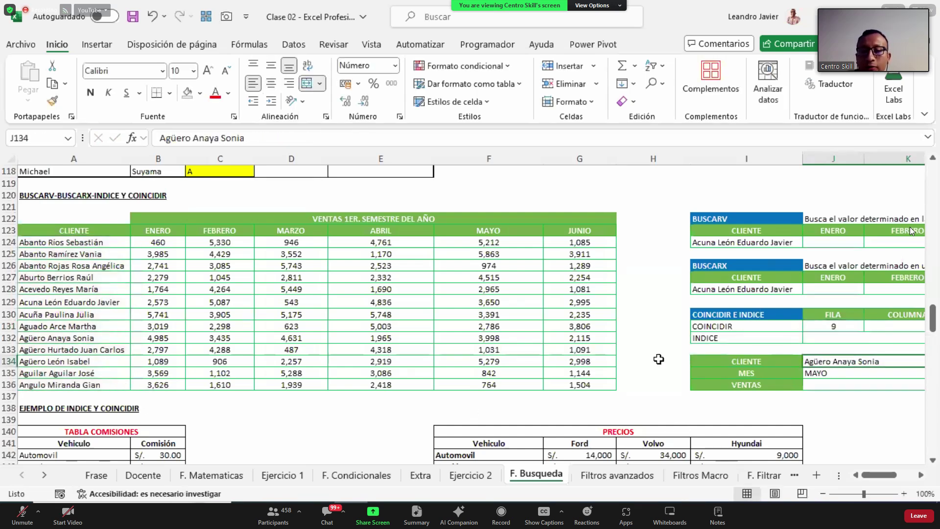
click(70, 243)
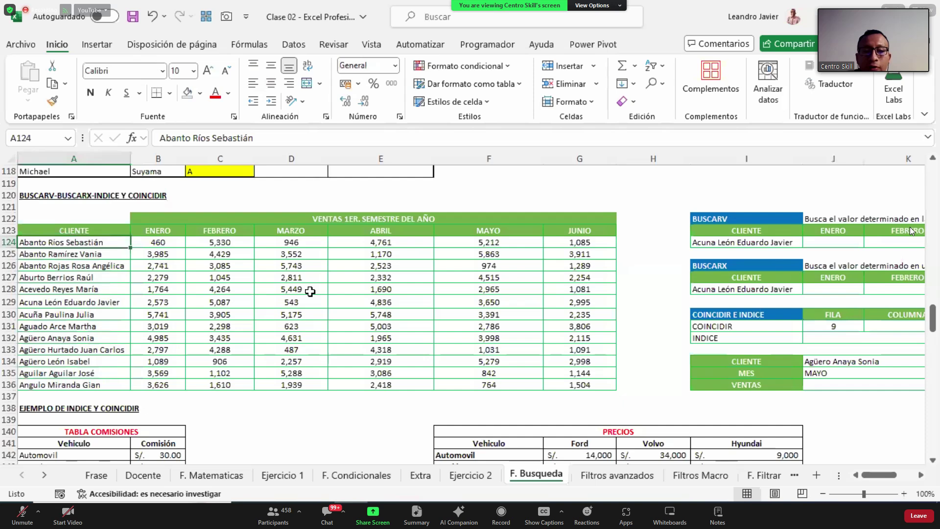
key(shift+Down)
key(shift+Down)
key(shift+Down)
key(shift+Down)
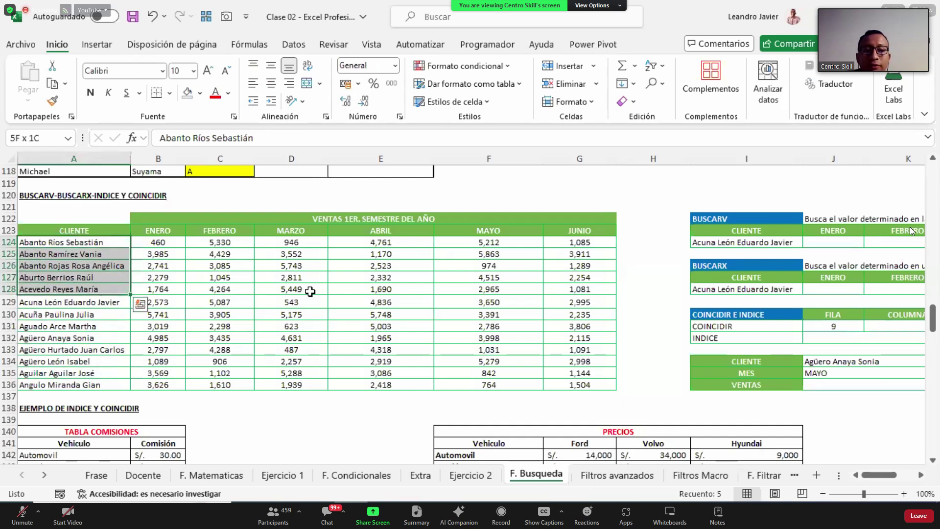
key(shift+Down)
key(shift+Down)
key(shift+Down)
key(shift+Down)
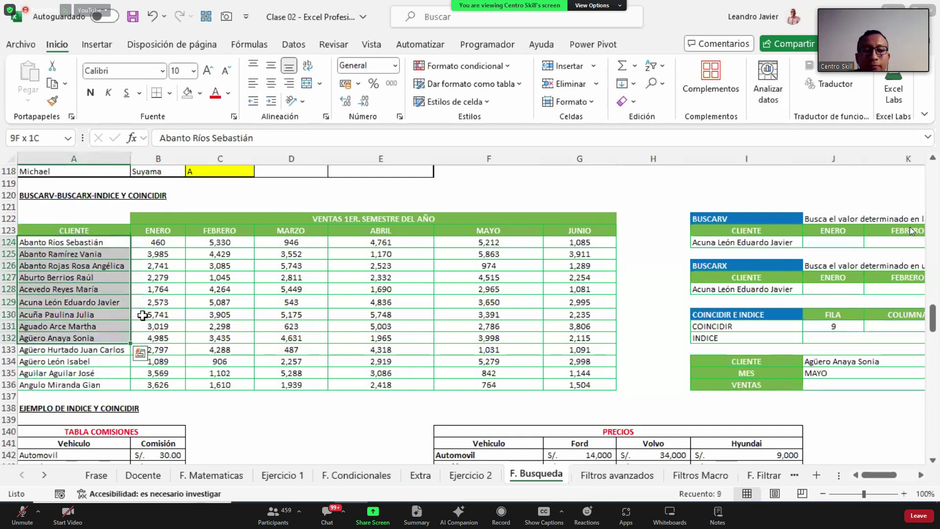
click(101, 338)
drag(100, 338, 578, 337)
click(857, 363)
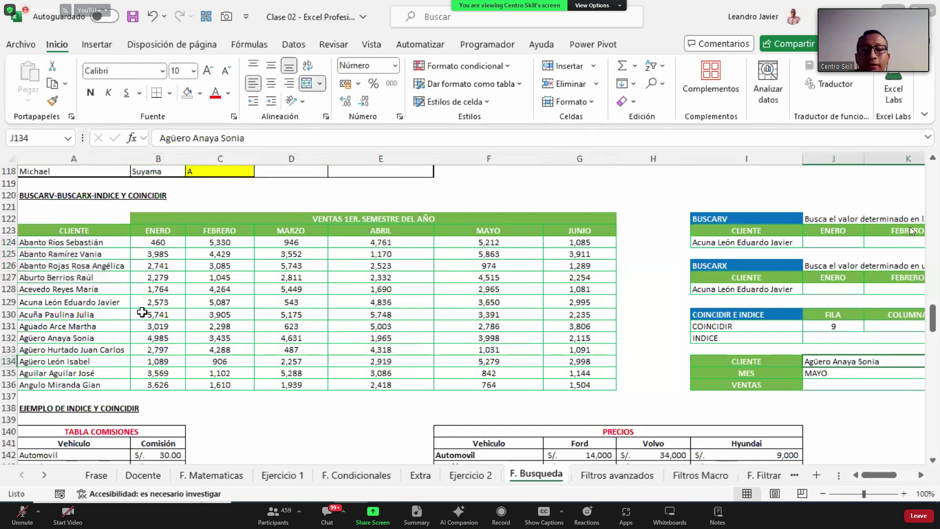
drag(95, 253, 104, 385)
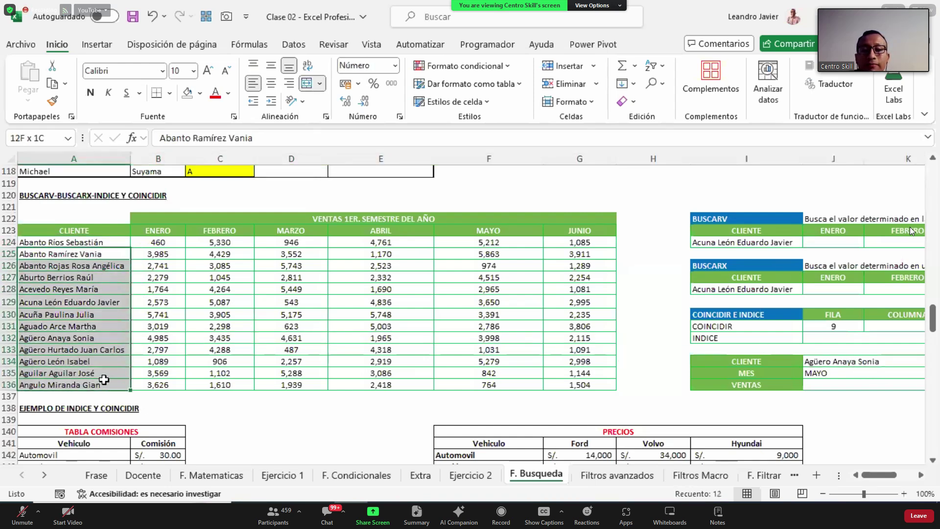
click(886, 327)
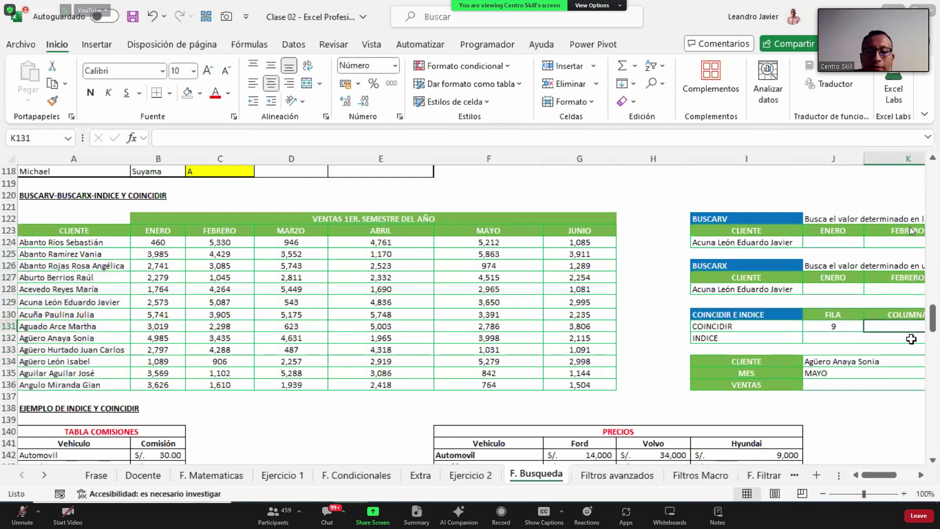
text(=COINCIDIR()
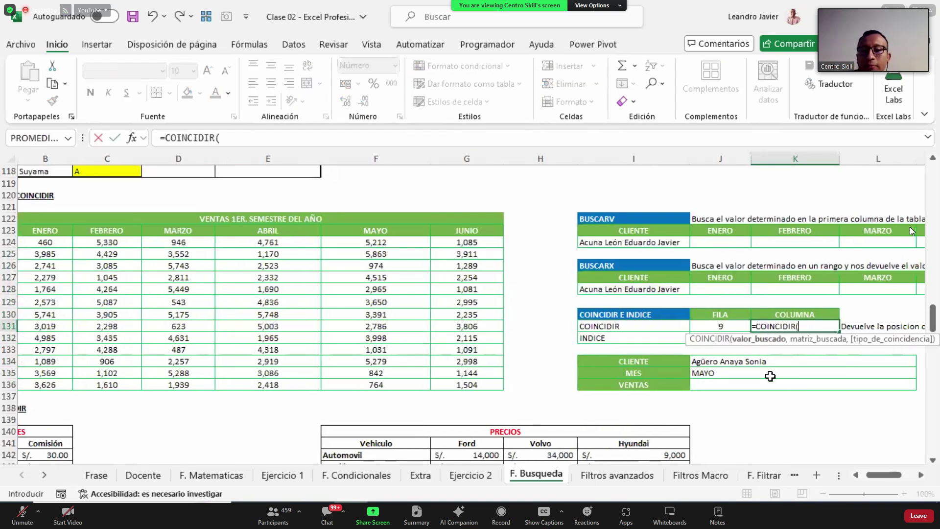
click(770, 376)
text(,)
click(37, 232)
drag(36, 232, 493, 231)
text(,)
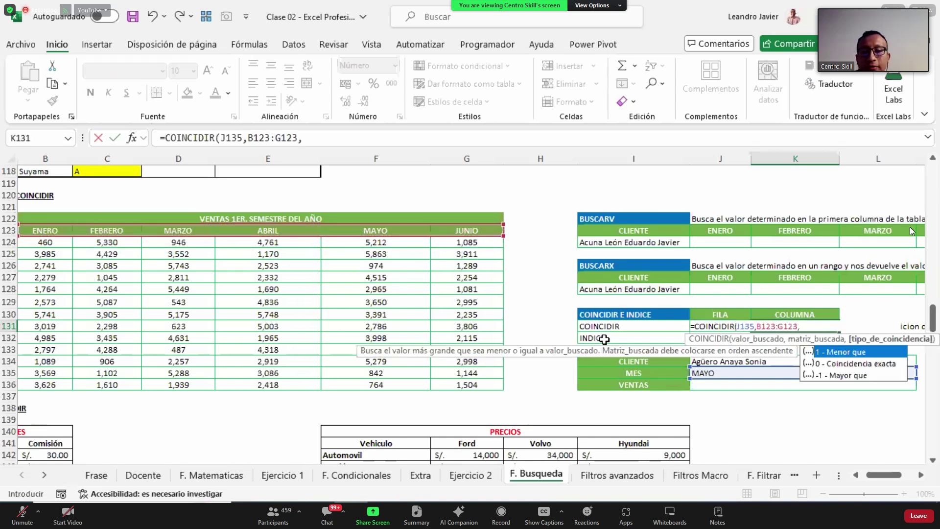
double_click(860, 359)
click(860, 360)
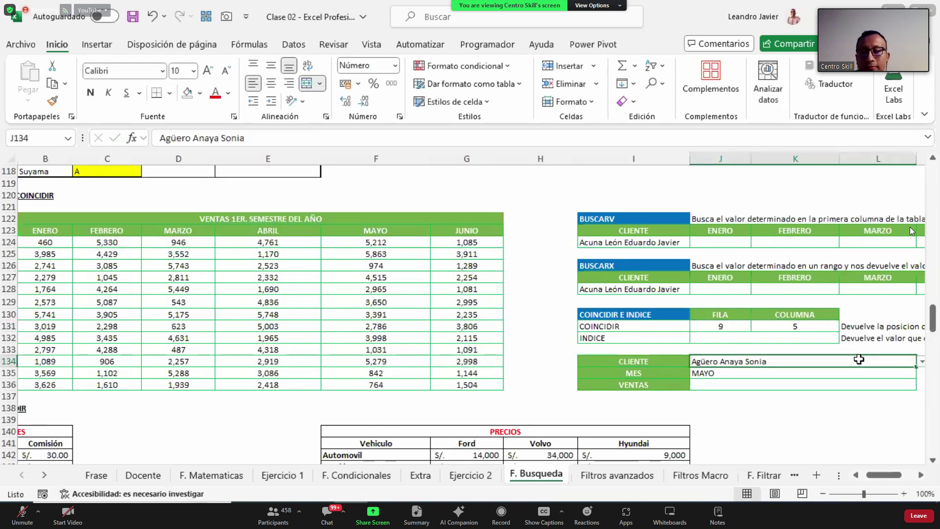
key(Up)
key(Up)
key(Up)
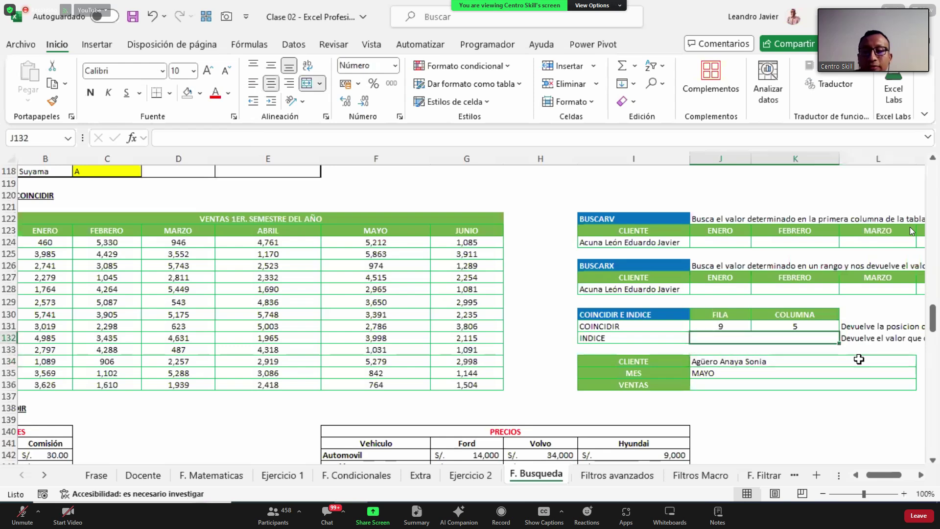
key(Right)
key(F2)
key(Escape)
key(Left)
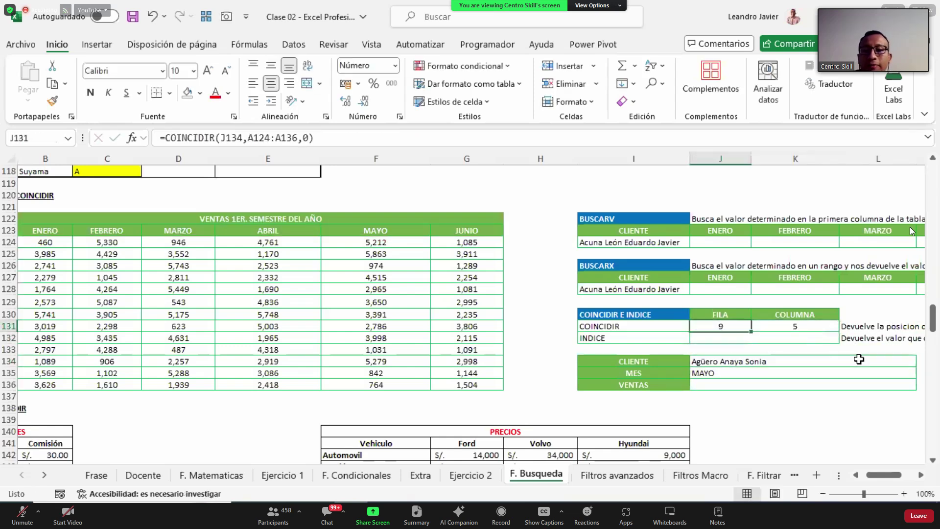
key(Left)
key(Left)
key(Left)
key(Home)
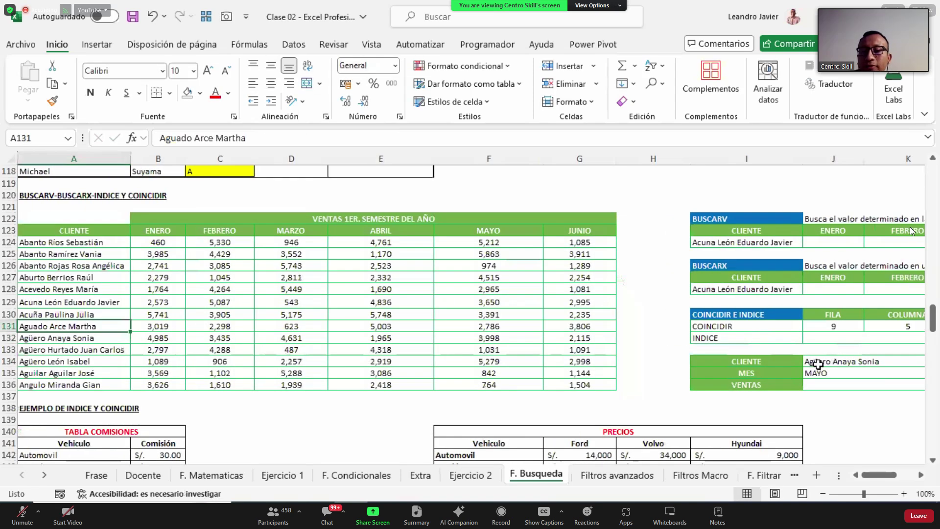
drag(159, 242, 593, 380)
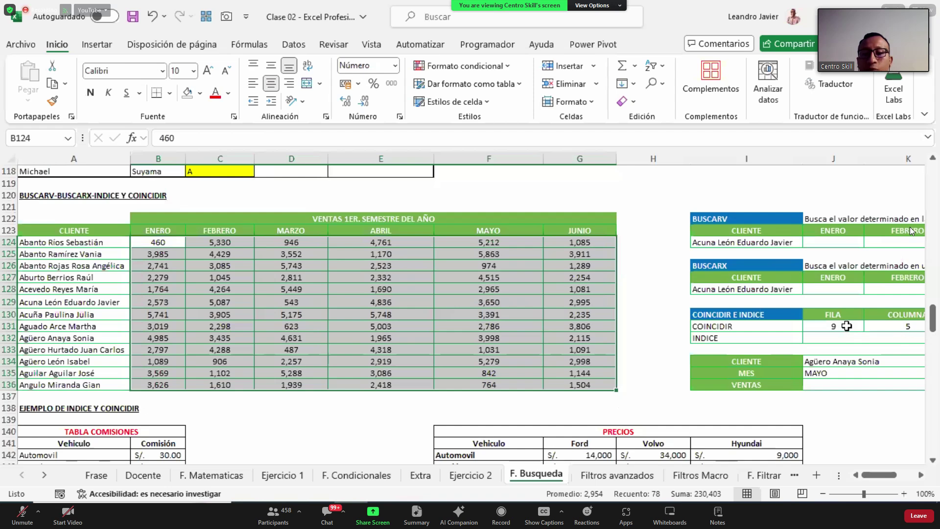
click(847, 326)
drag(74, 242, 178, 301)
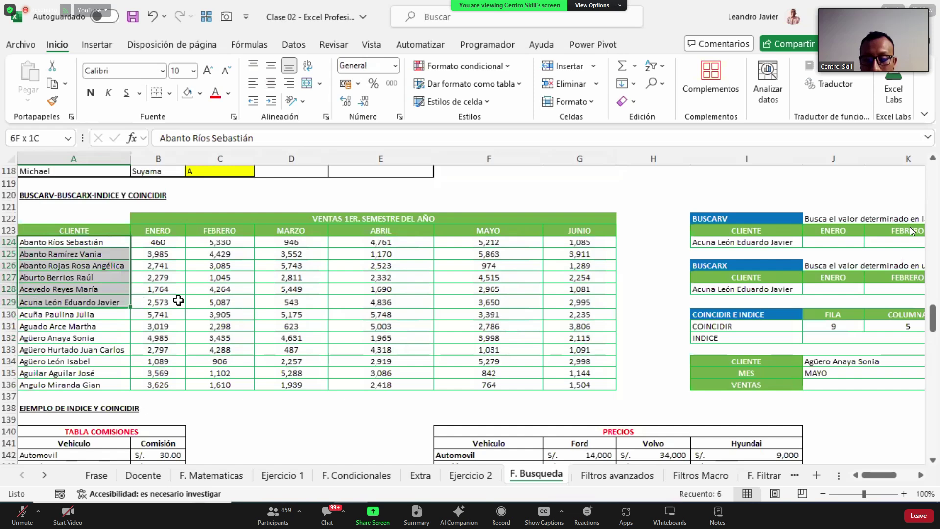
key(shift+Down)
key(shift+Down)
key(shift+Down)
drag(154, 338, 590, 338)
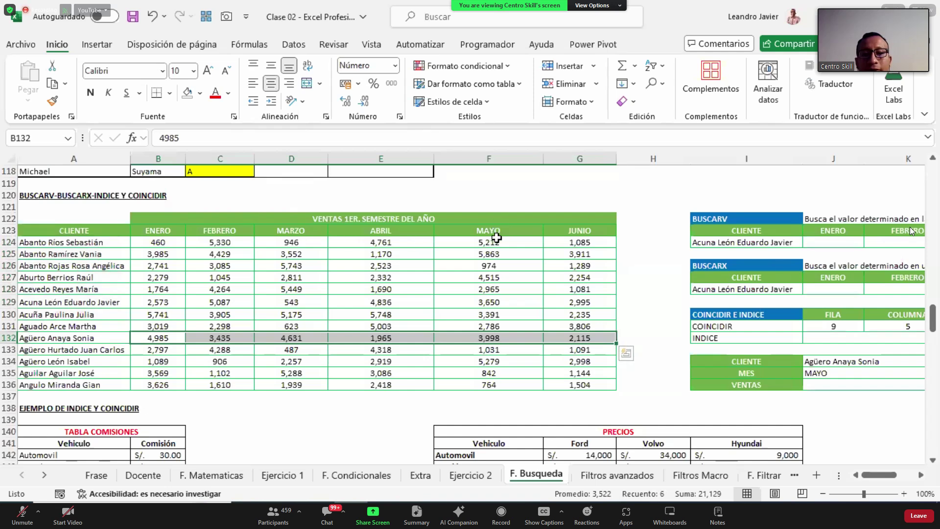
drag(495, 244, 500, 356)
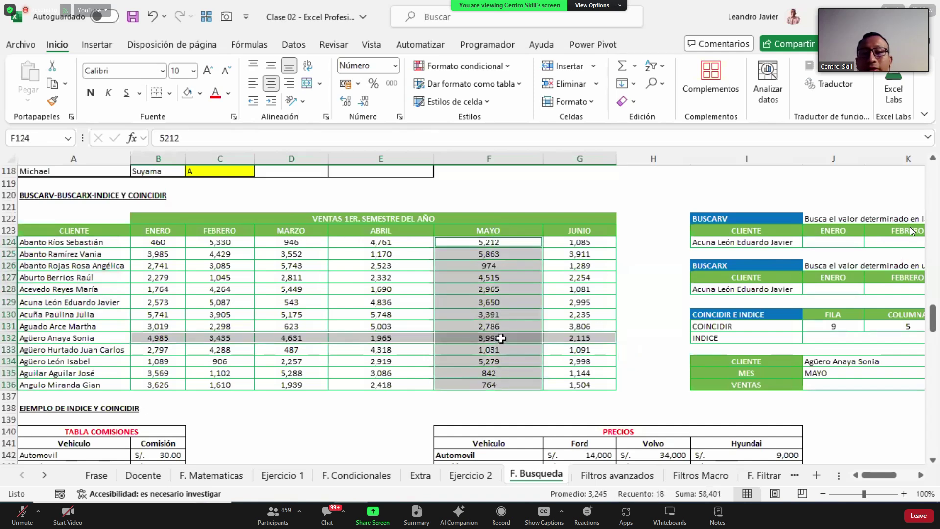
Give cell F132, the May sale of 3,998, a light orange fill.
click(500, 338)
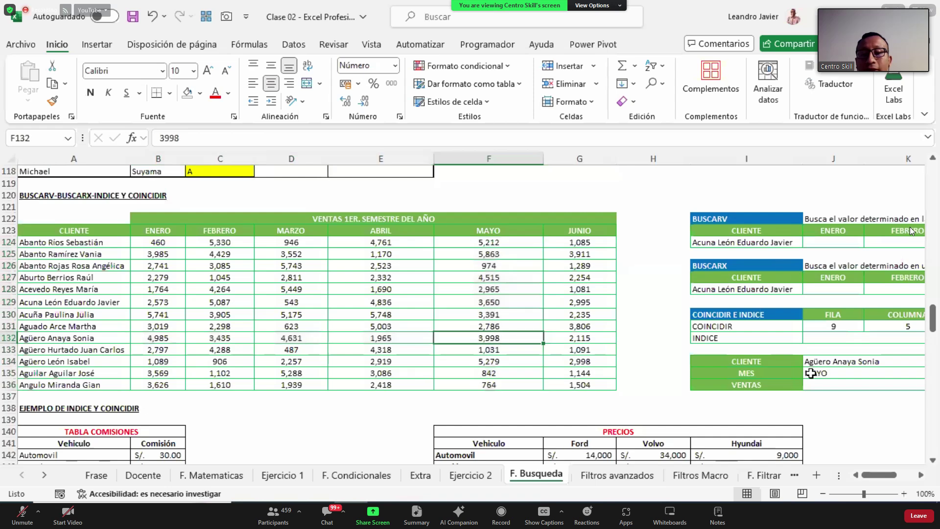
click(825, 385)
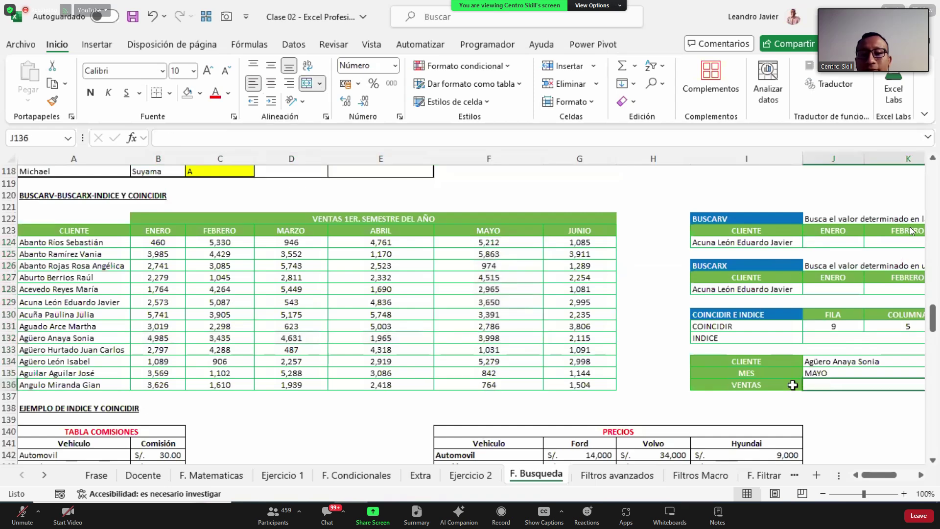
click(495, 328)
click(501, 338)
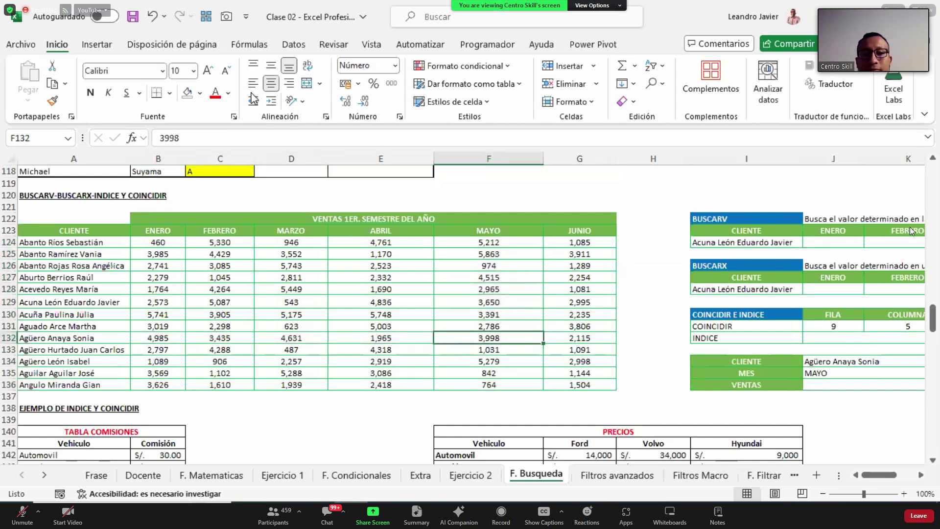
click(200, 93)
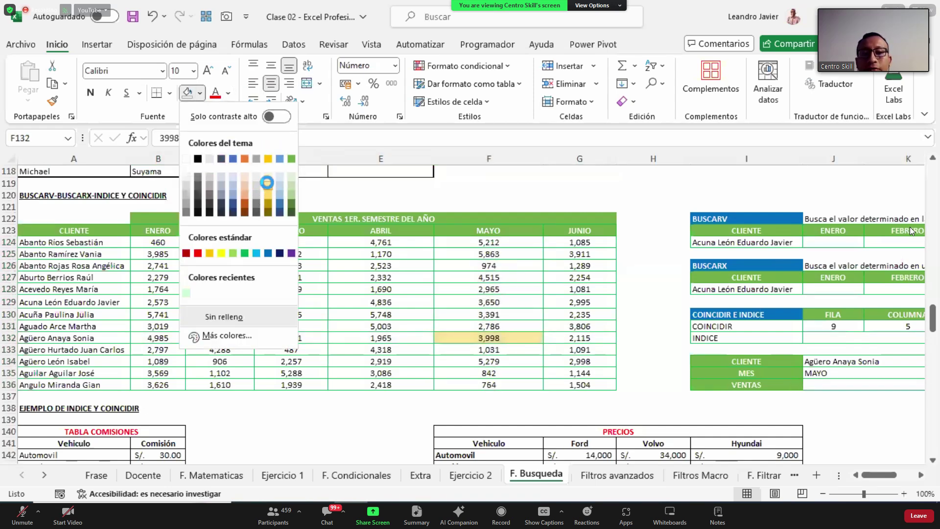
click(258, 186)
click(828, 385)
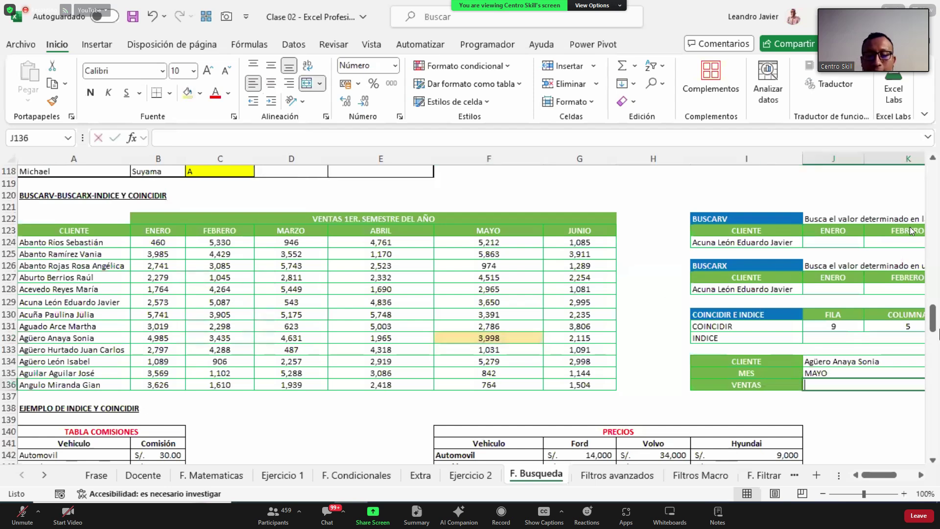
Start an INDICE formula in J136 over the sales range B124:G136.
text(=indice)
key(Tab)
key(shift+Tab)
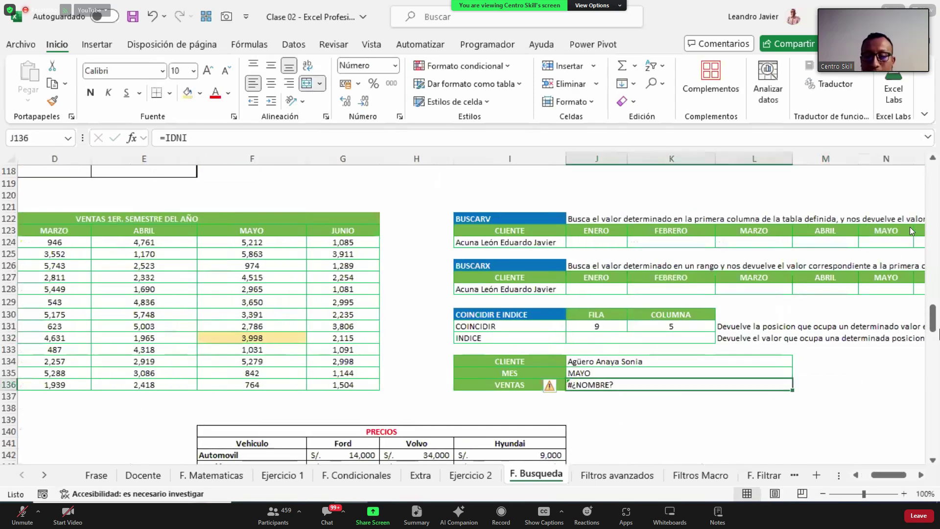
text(=INDICE()
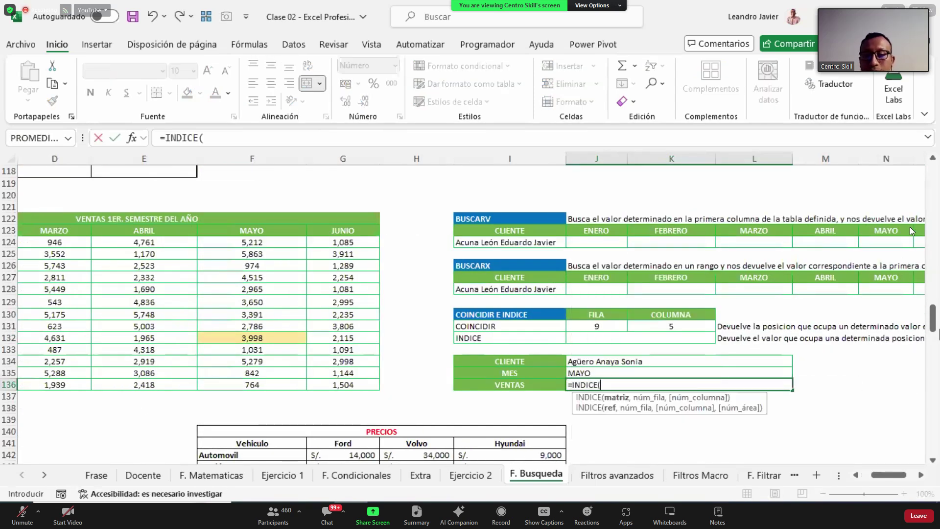
key(Left)
key(Left)
key(Left)
key(ctrl+Left)
key(Right)
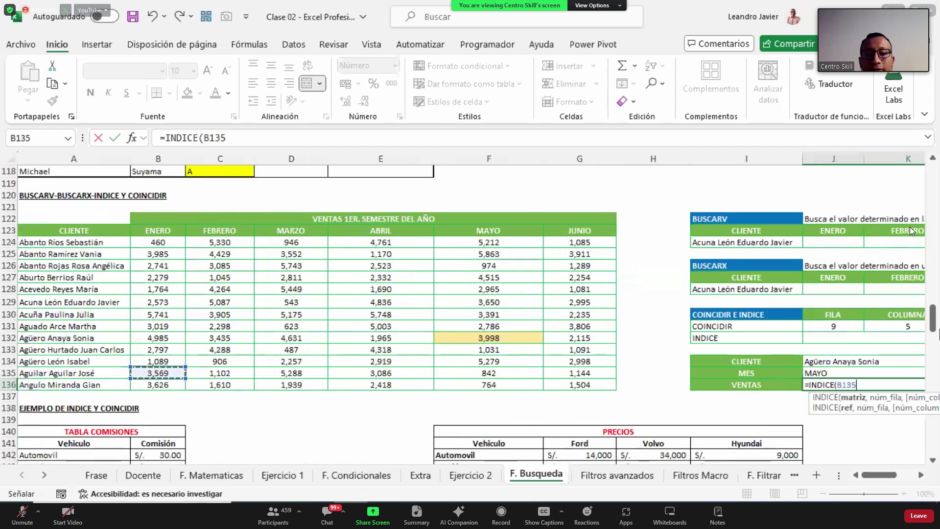
key(ctrl+Up)
key(Down)
key(ctrl+shift+Down)
key(ctrl+shift+Right)
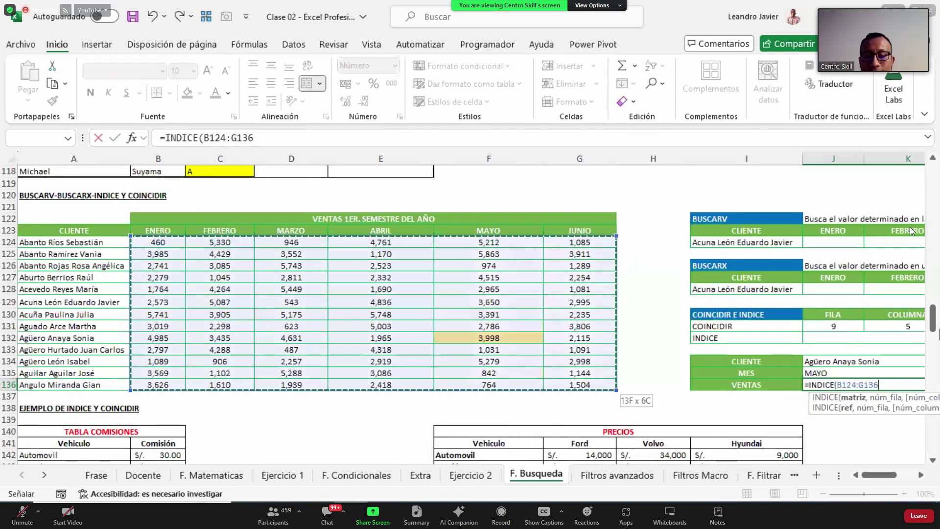
Use J131 as the row and K131 as the column, so VENTAS returns 3,998.
text(,)
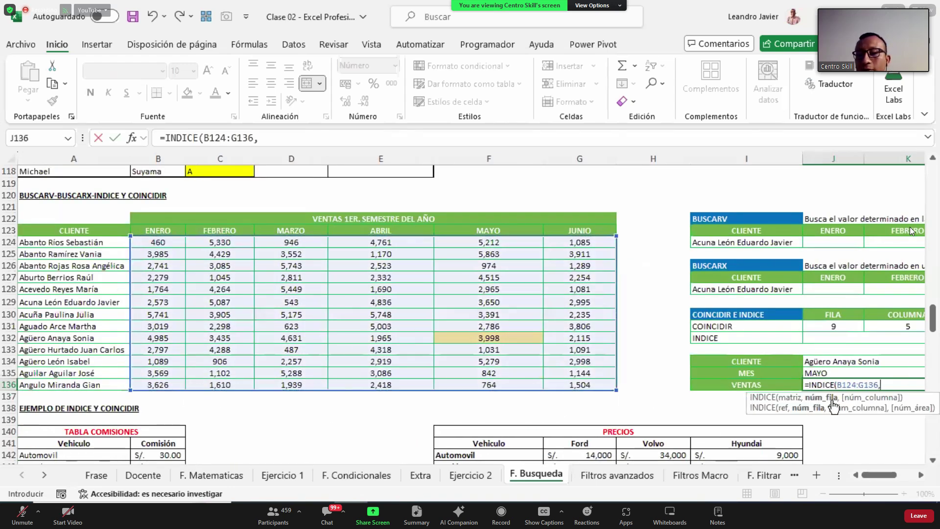
click(833, 327)
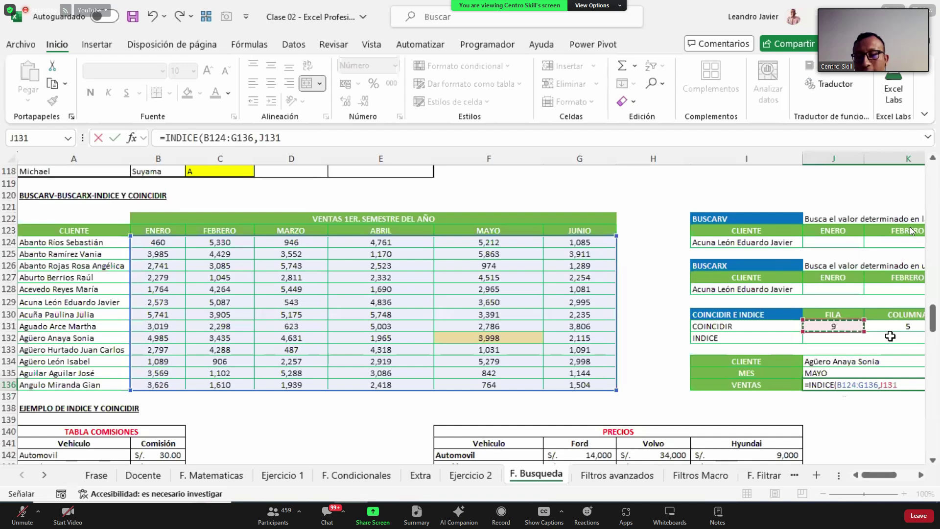
text(,)
click(896, 327)
key(Return)
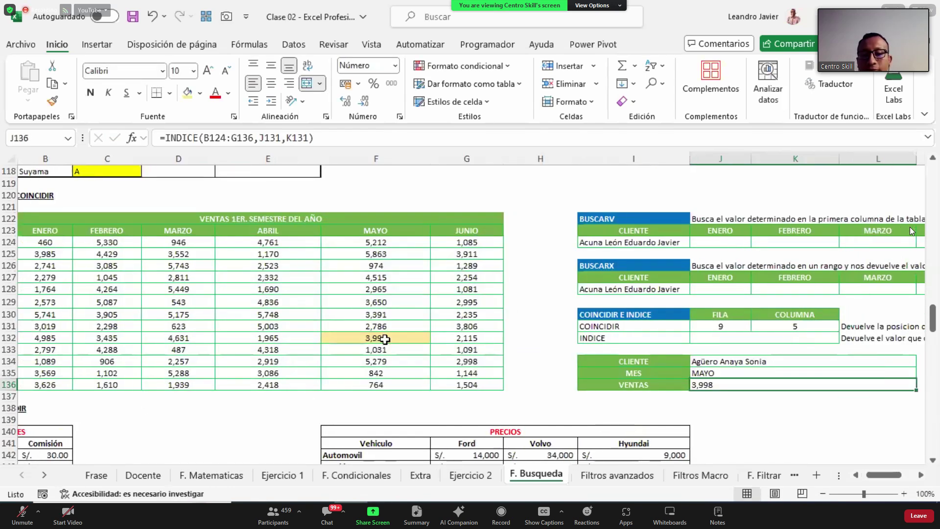
Choose the row-127 client in J134 and FEBRERO in J135, so VENTAS shows 1,045.
click(798, 363)
click(796, 375)
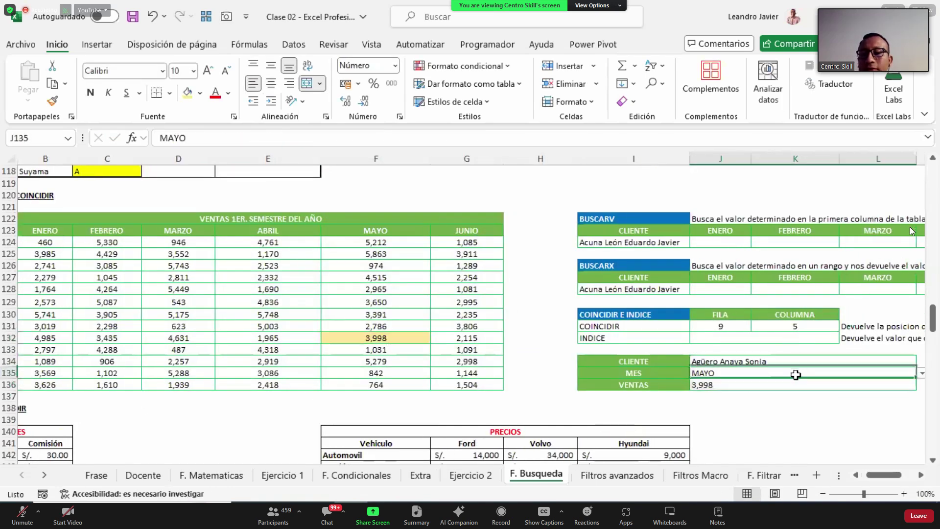
click(740, 385)
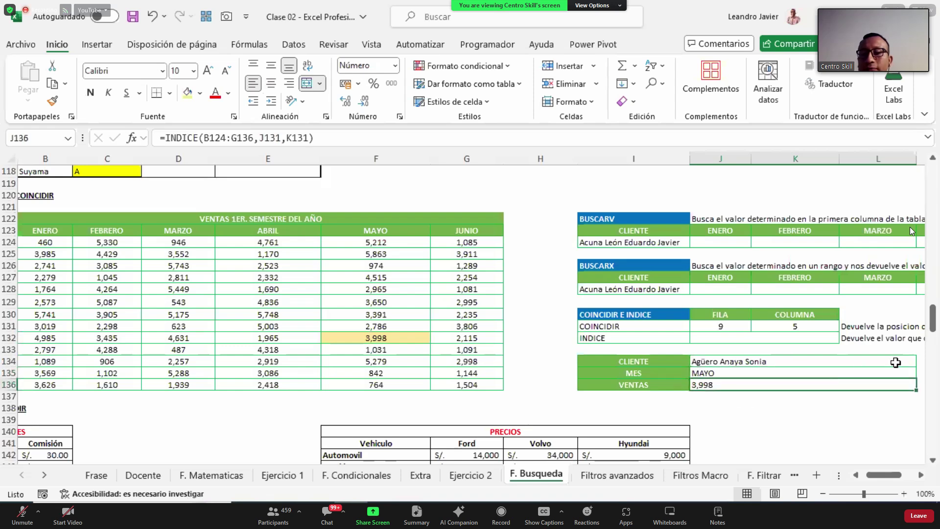
click(896, 363)
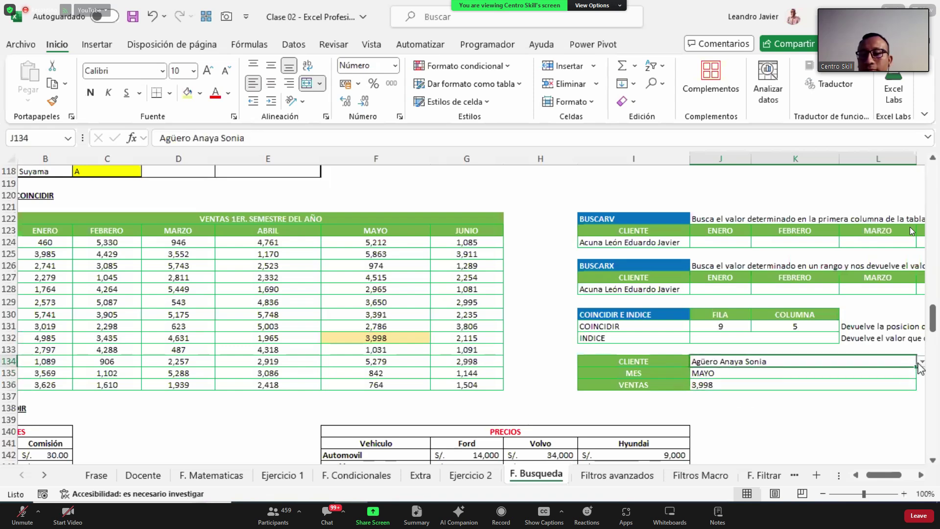
click(922, 363)
click(833, 243)
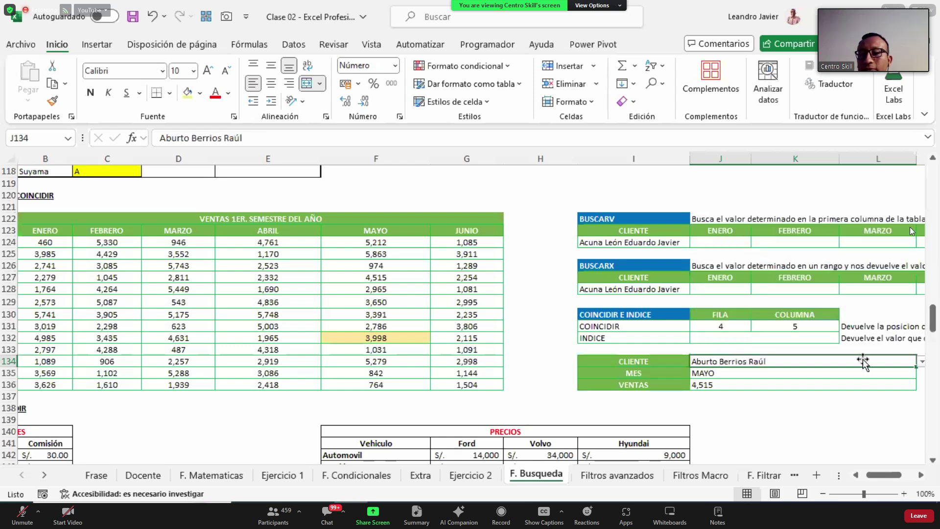
click(888, 374)
click(922, 373)
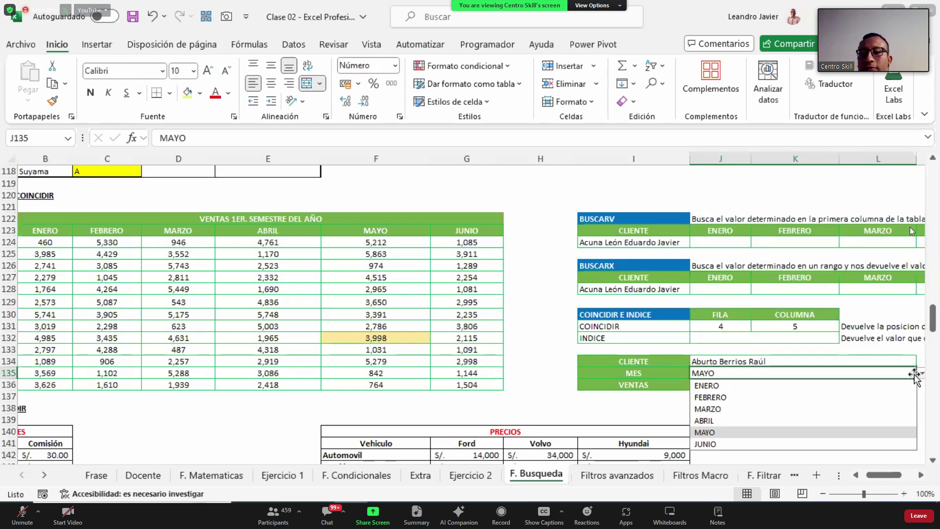
click(710, 397)
Fill the February value 1,045 in C127 light orange.
drag(884, 476, 878, 479)
drag(149, 280, 608, 290)
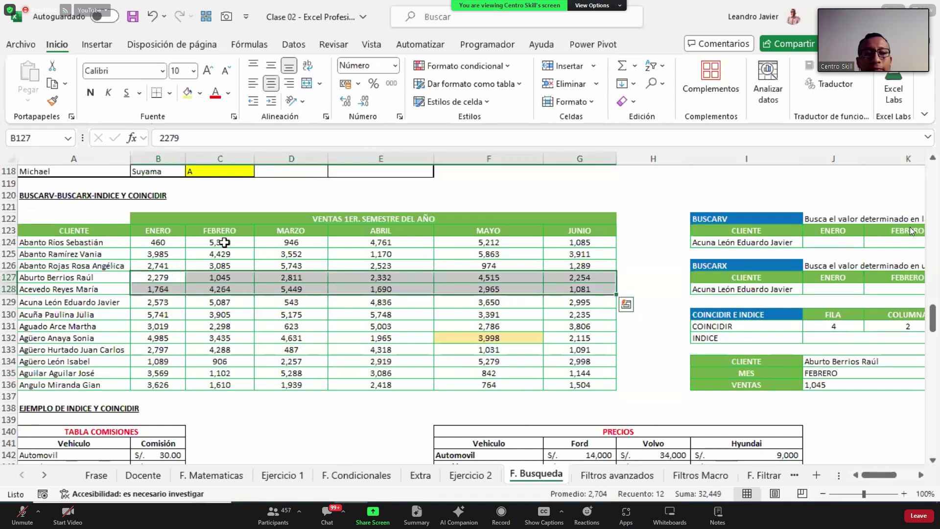
key(ctrl+q)
click(219, 277)
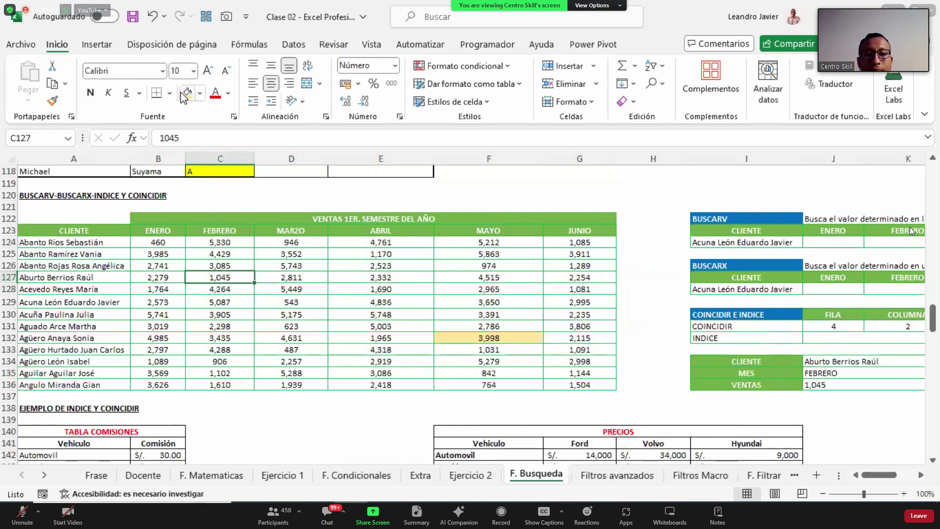
click(187, 93)
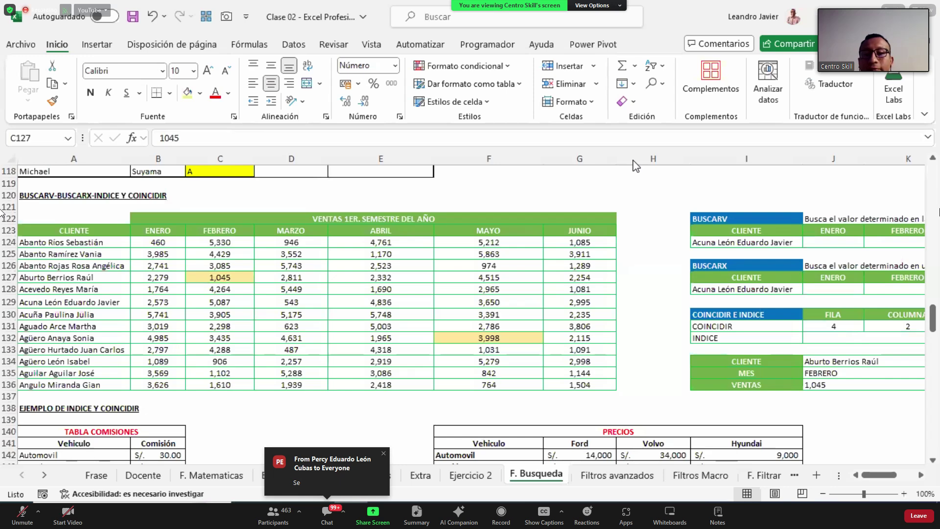
Scroll right to bring the BUSCARV and BUSCARX lookup rows into view.
click(655, 292)
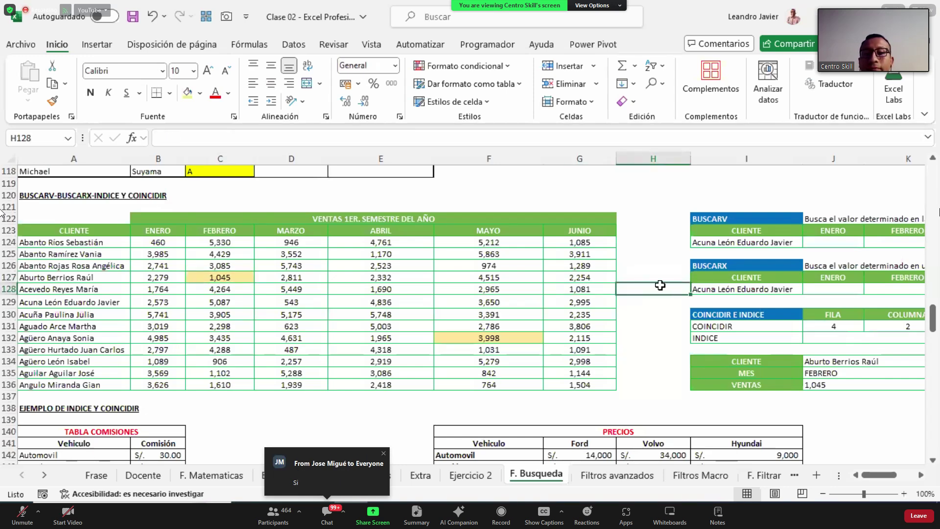
scroll(660, 284, down, 3)
scroll(659, 259, up, 3)
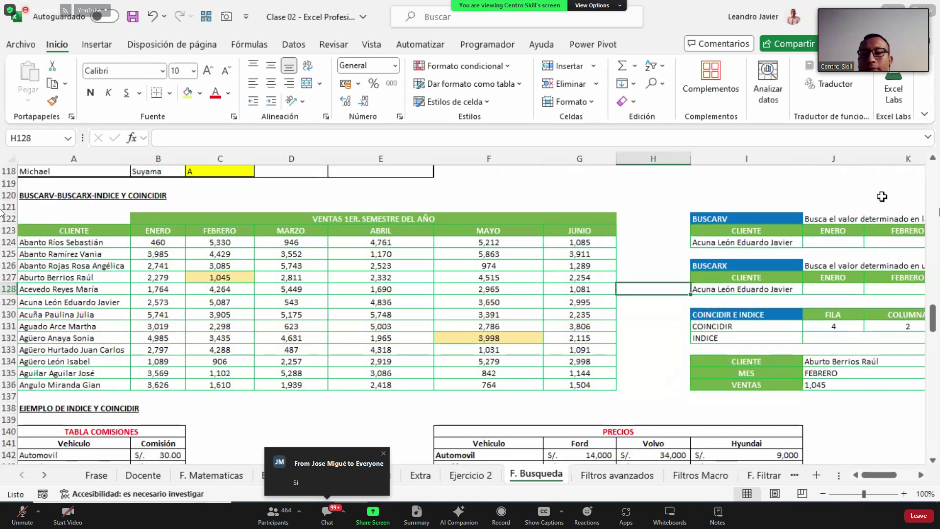
scroll(846, 255, down, 5)
scroll(746, 423, up, 8)
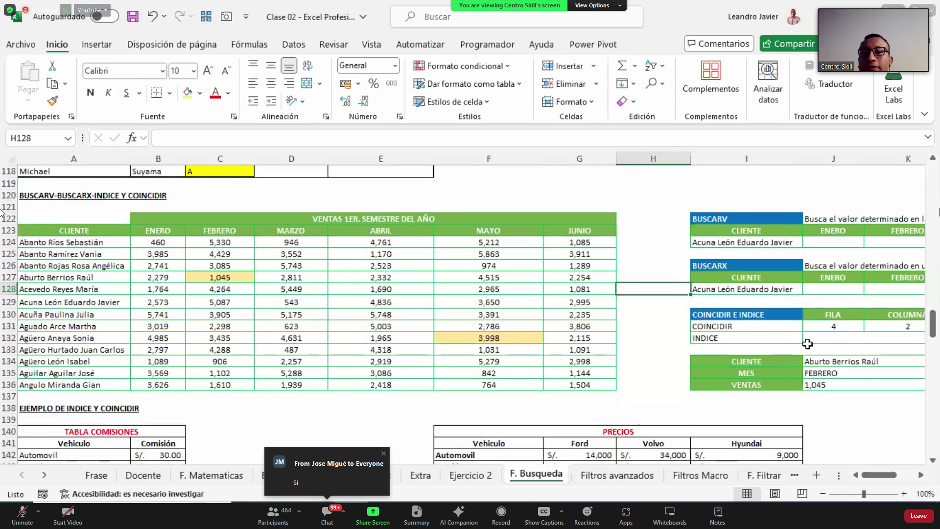
drag(908, 323, 456, 324)
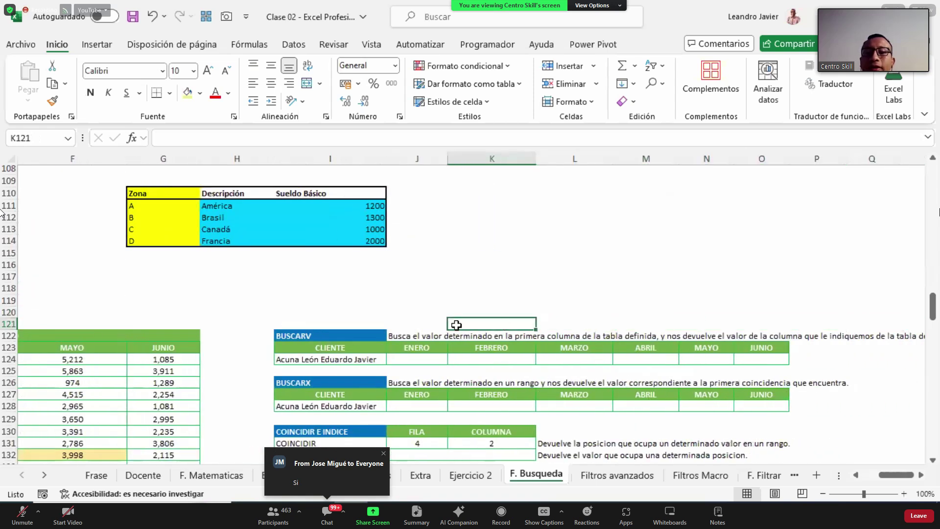
click(372, 312)
scroll(417, 299, down, 2)
click(421, 296)
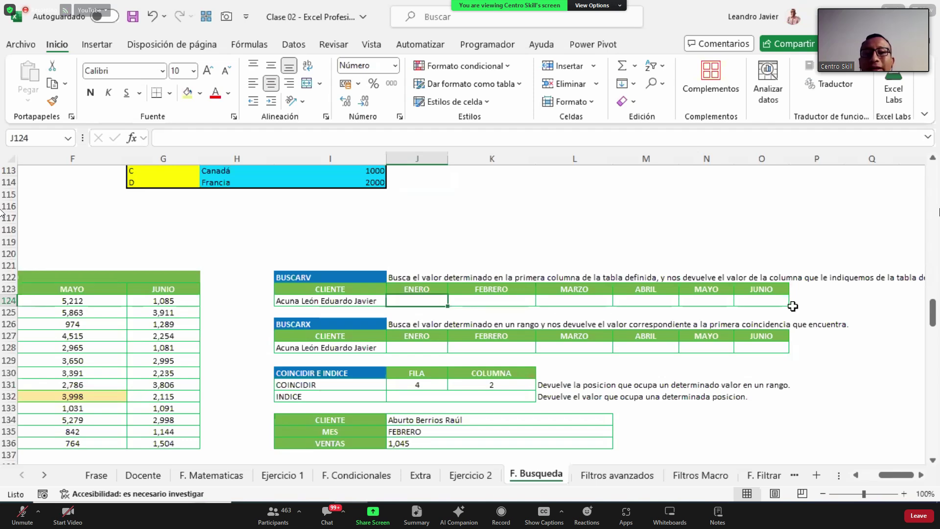
Pick the row-126 client in the BUSCARV client cell I124, then select J124.
click(375, 302)
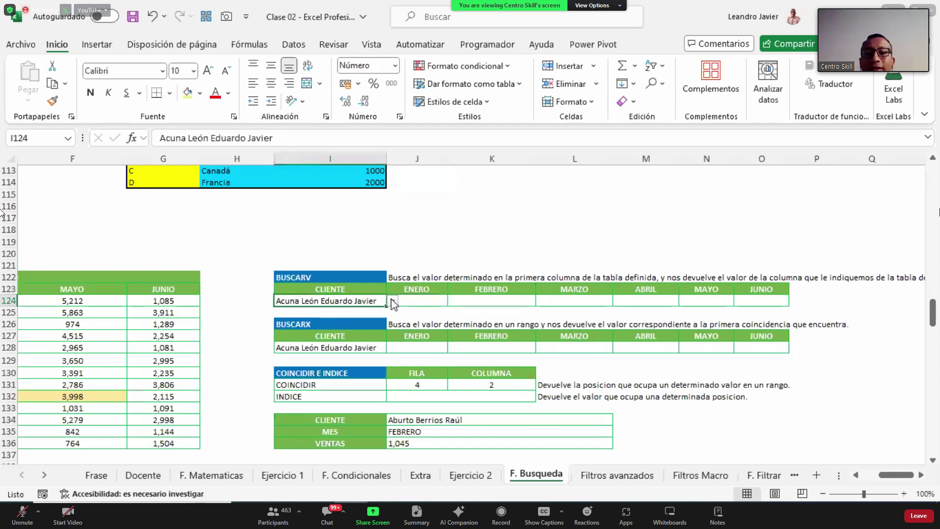
click(393, 301)
click(362, 325)
drag(431, 303, 771, 303)
drag(900, 480, 896, 481)
click(521, 300)
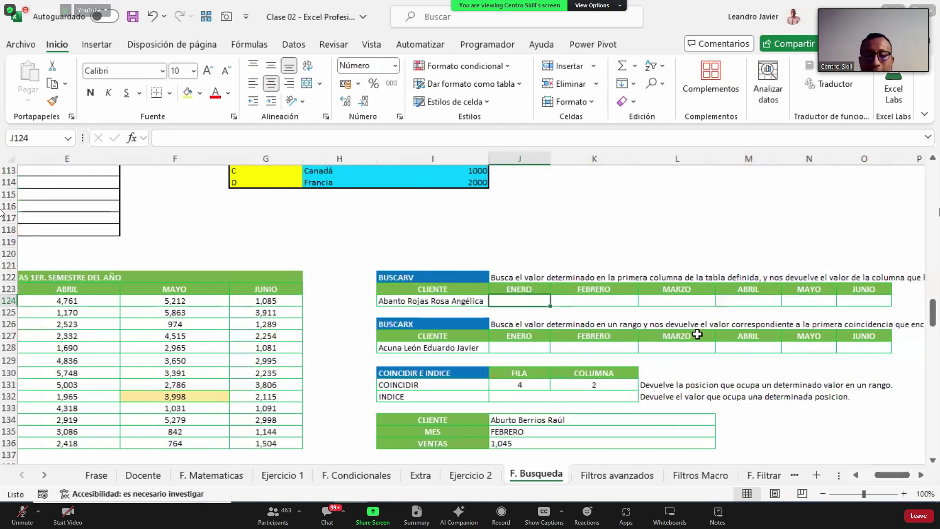
Start =BUSCARV in J124 with $I124 as the lookup value.
text(=BUSCARV()
key(Left)
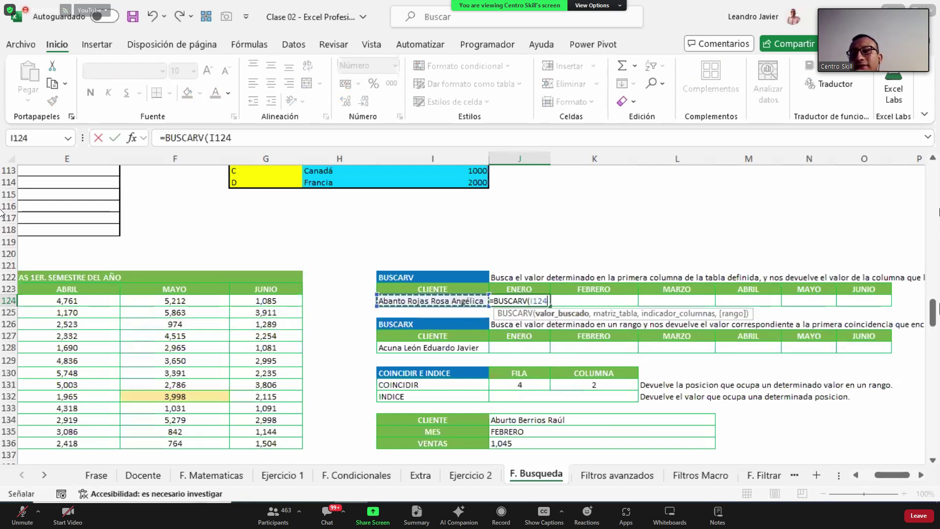
click(260, 140)
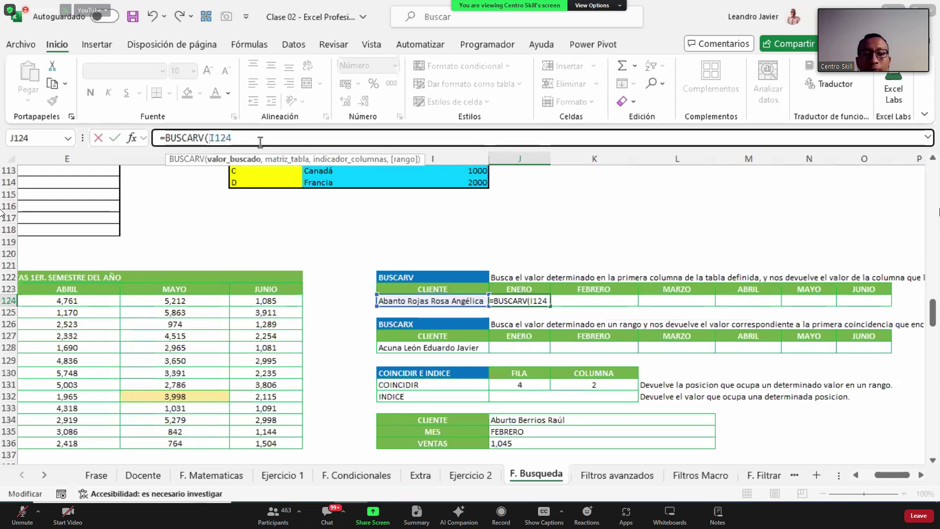
text($I124)
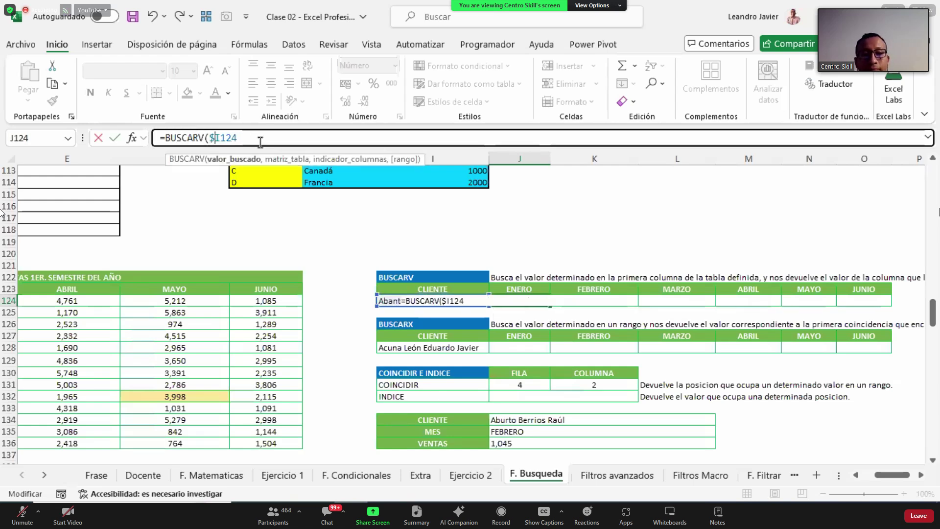
text(,)
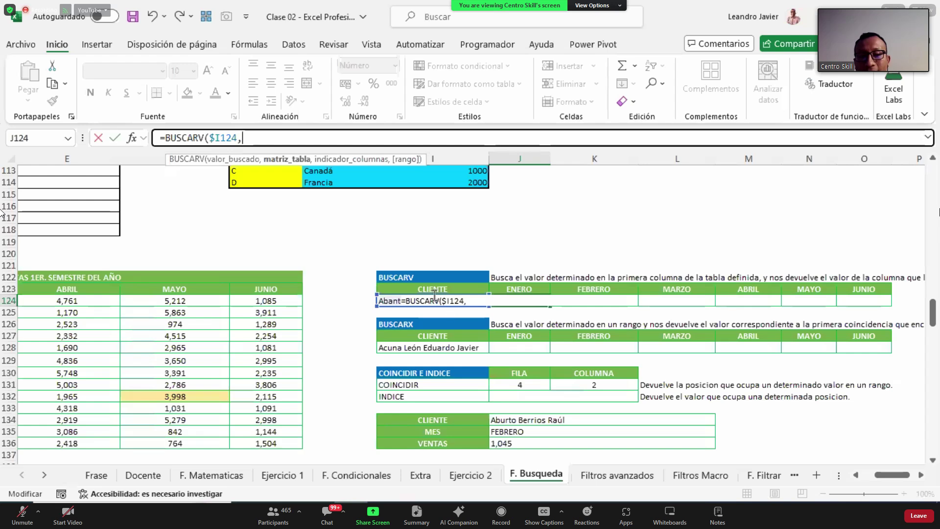
Add the locked table $A$123:$G$136 and begin a nested COINCIDIR.
drag(901, 480, 888, 479)
drag(29, 289, 566, 443)
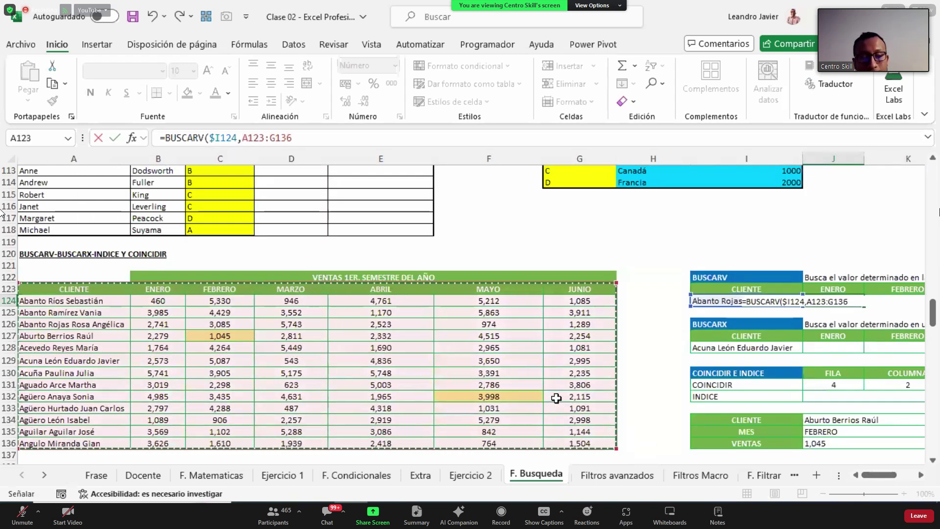
key(F4)
click(395, 139)
text(,)
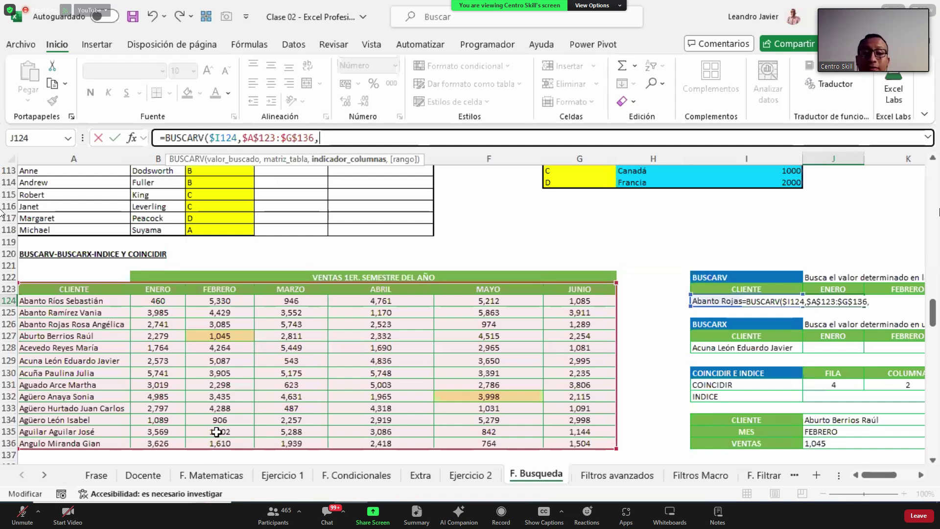
text(COIN)
key(Tab)
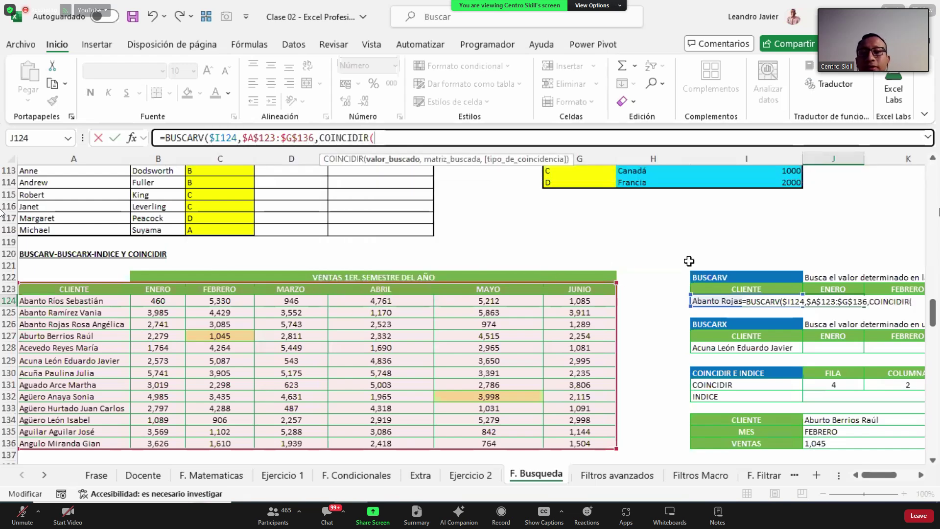
Finish COINCIDIR matching J123 exactly in the locked header row, add FALSO; J124 shows 2,741.
click(843, 290)
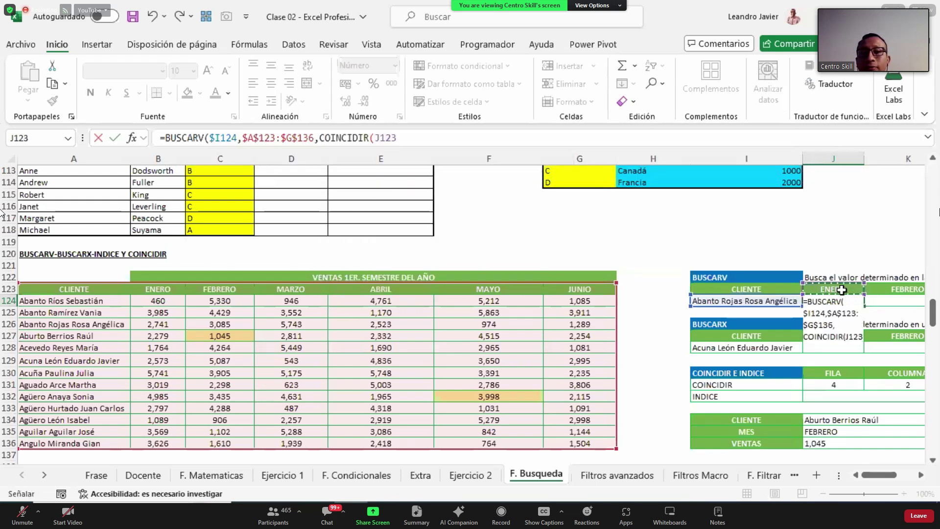
text(,)
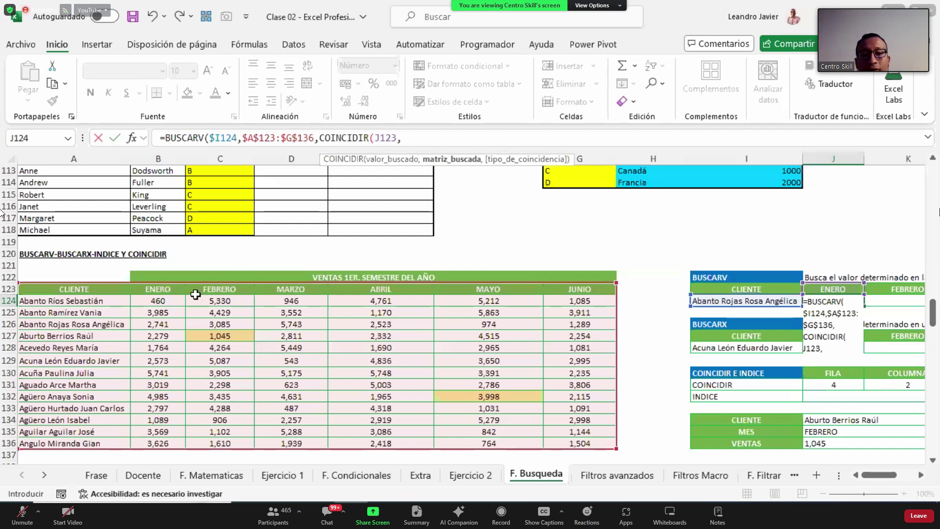
drag(174, 290, 559, 294)
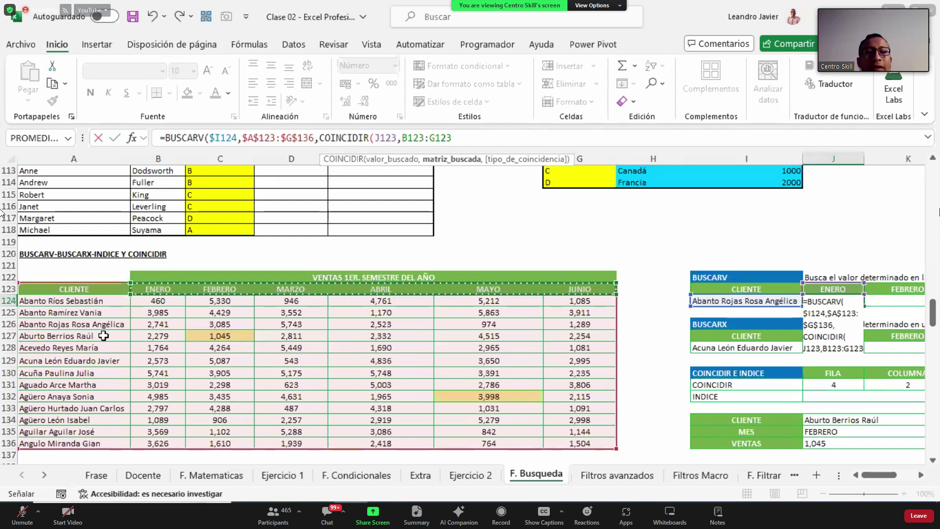
drag(78, 288, 507, 287)
drag(582, 287, 581, 287)
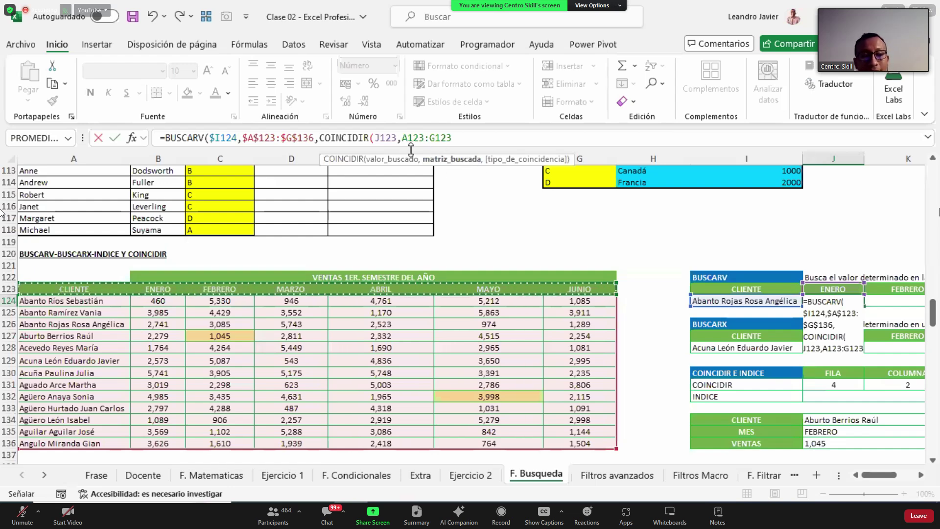
key(F4)
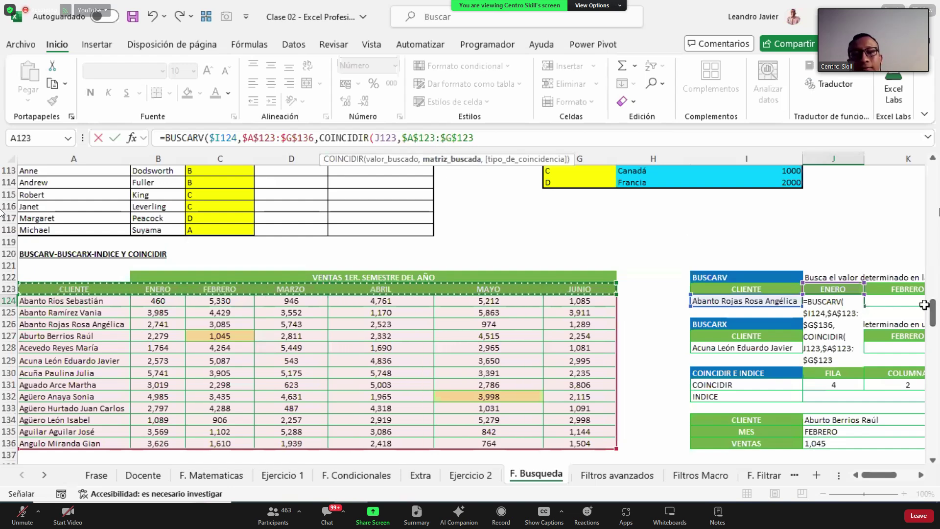
click(499, 141)
text(,)
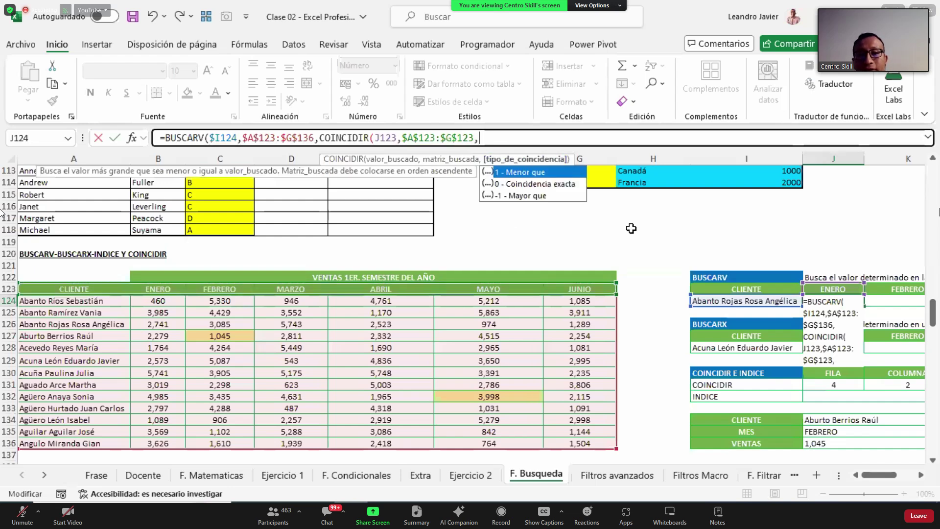
double_click(549, 184)
text())
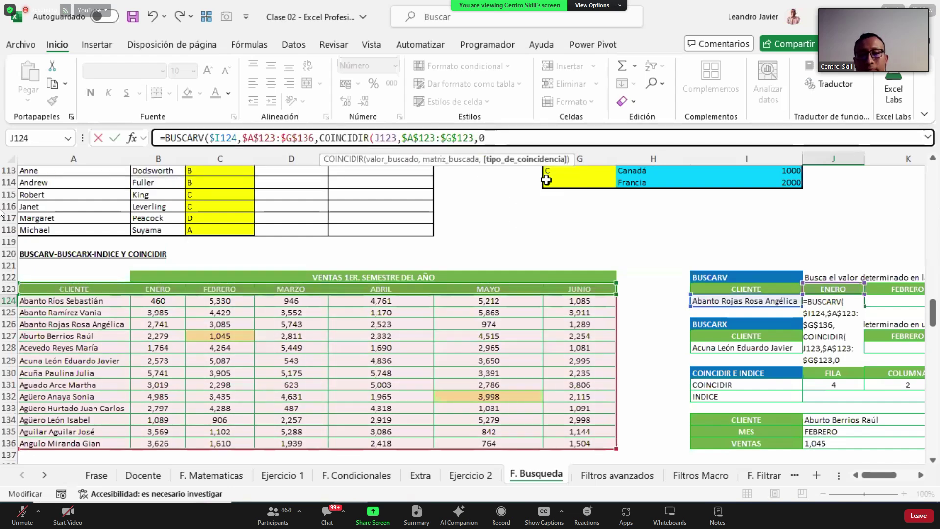
text(,)
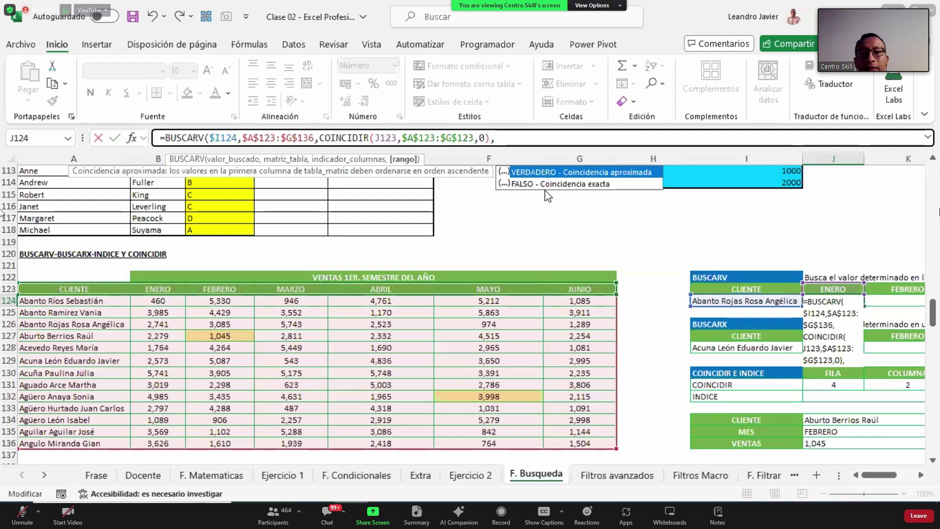
double_click(580, 185)
key(Return)
Copy the J124 formula across FEBRERO to JUNIO.
key(Up)
key(ctrl+c)
key(shift+Right)
key(shift+Right)
key(shift+Right)
key(shift+Right)
key(shift+Right)
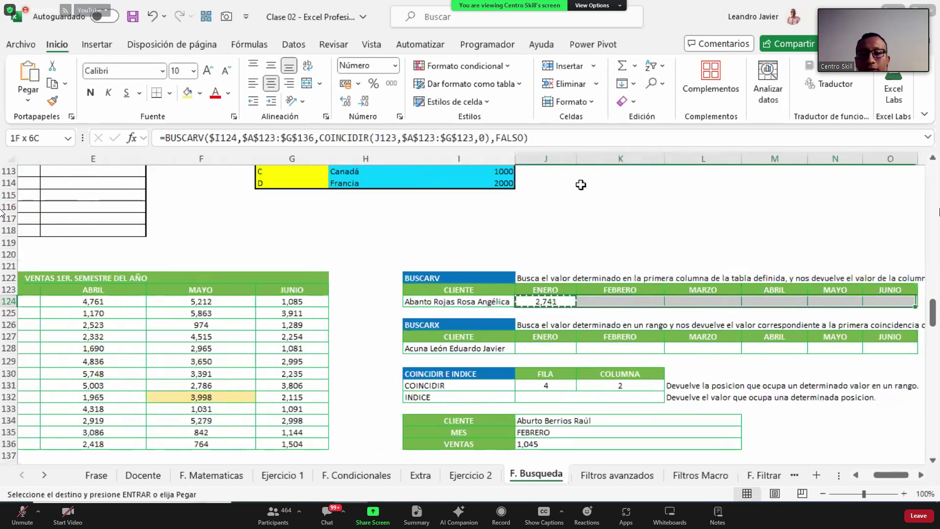
key(ctrl+v)
key(Escape)
Switch the BUSCARV client in I124 to another name, so ENERO shows 4,985.
key(Left)
key(Left)
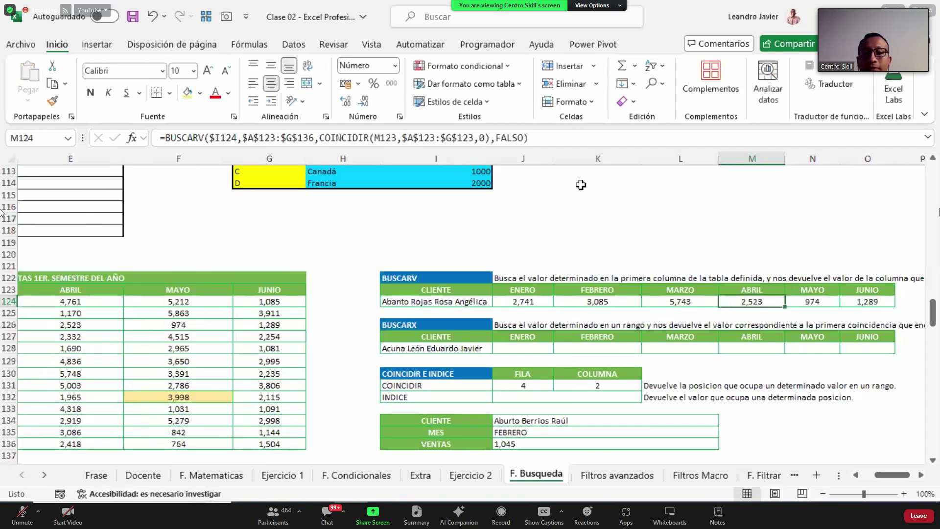
click(452, 300)
click(498, 302)
click(453, 374)
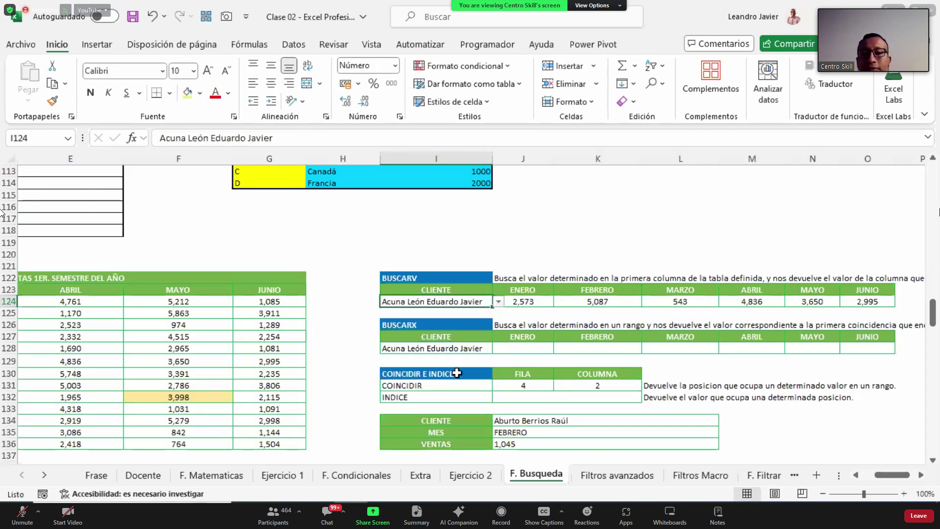
click(498, 302)
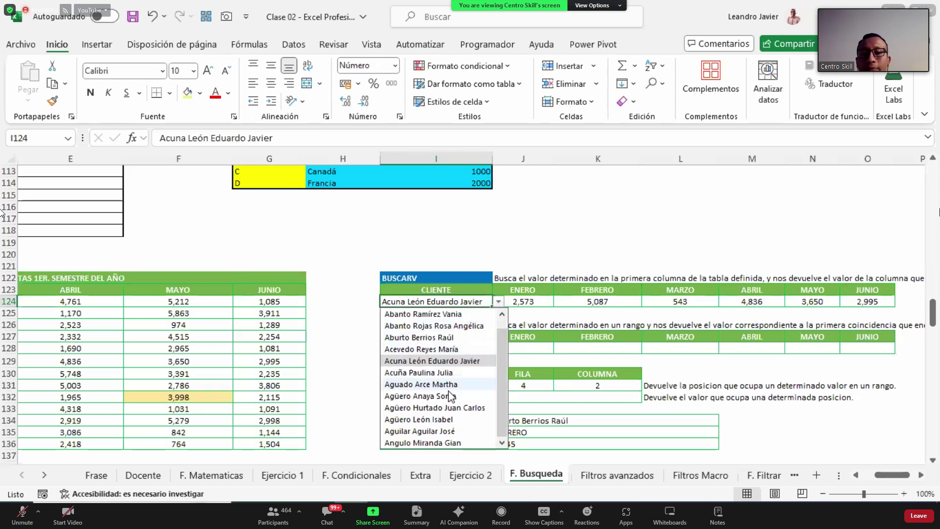
click(431, 407)
drag(891, 475, 879, 475)
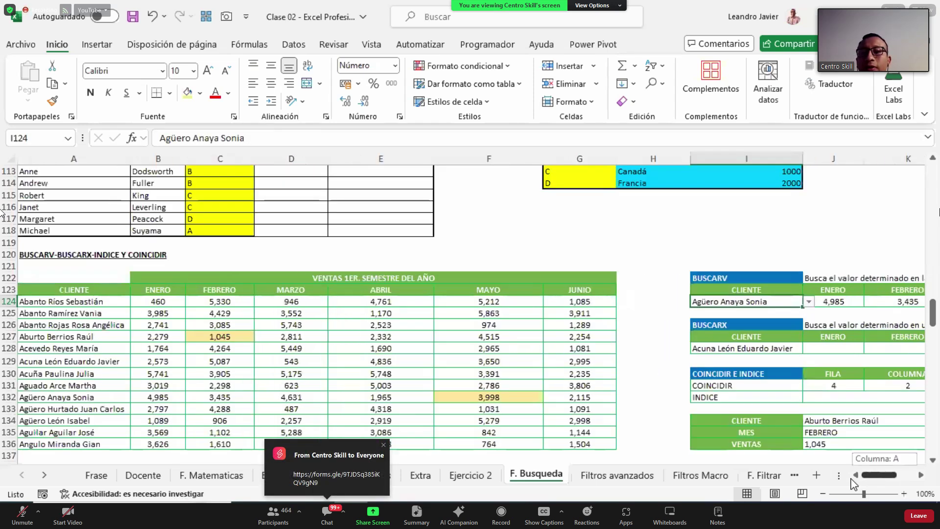
click(857, 347)
Build a BUSCARX formula in J128 looking up $I128 in $A$124:$A$136.
text(=BUSCARX()
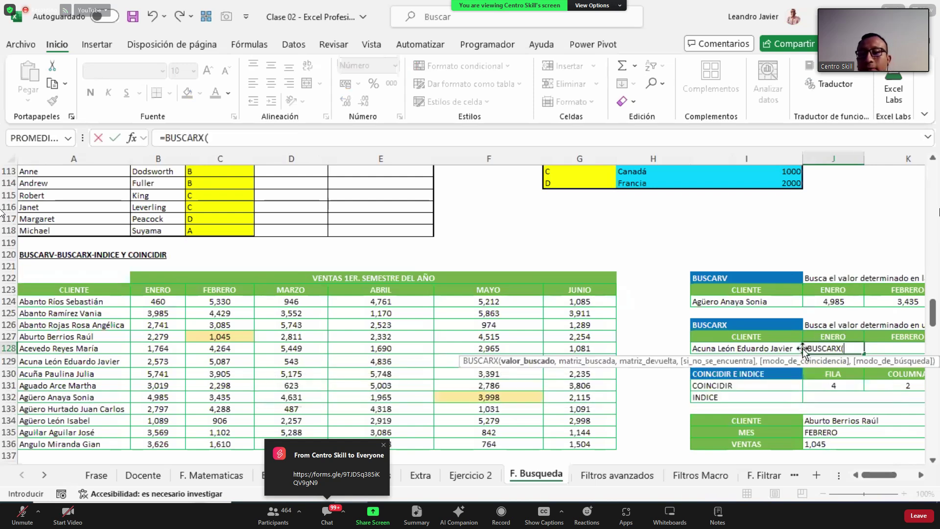
click(773, 349)
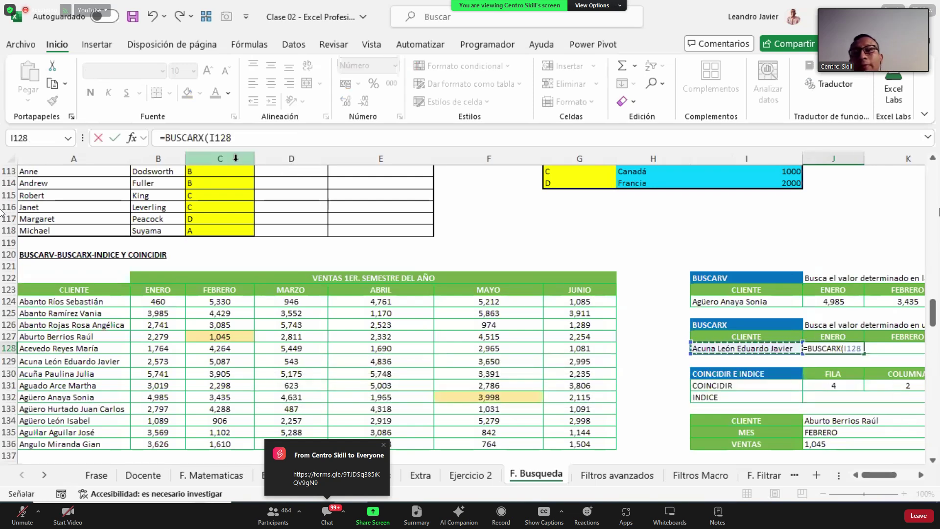
click(210, 137)
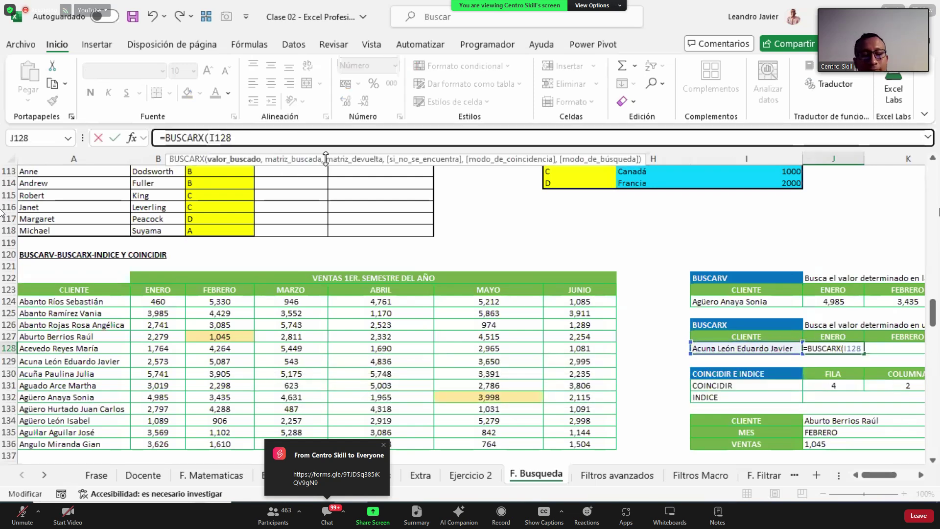
text($I128)
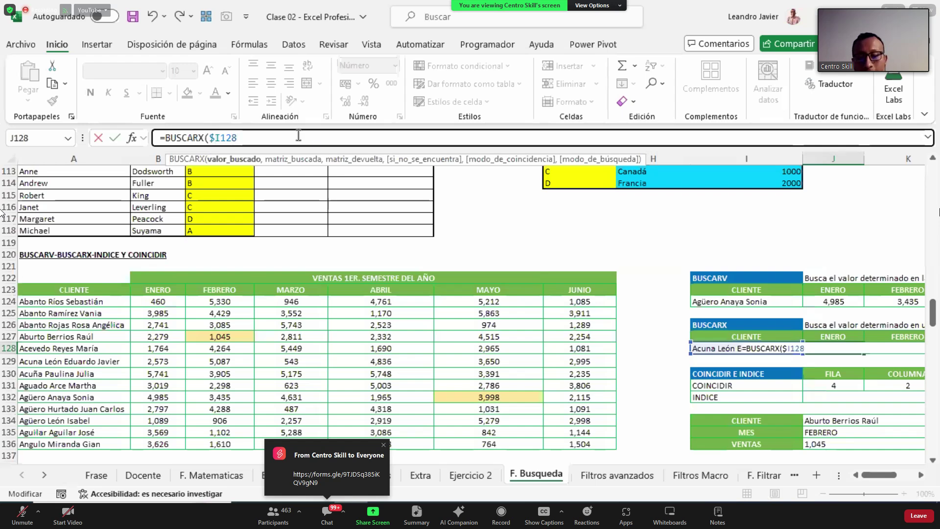
text(,)
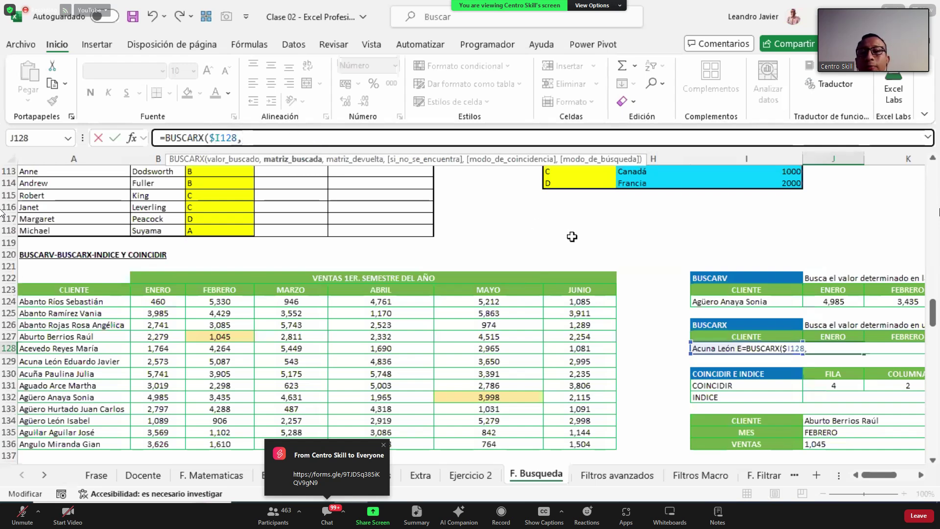
drag(79, 301, 81, 443)
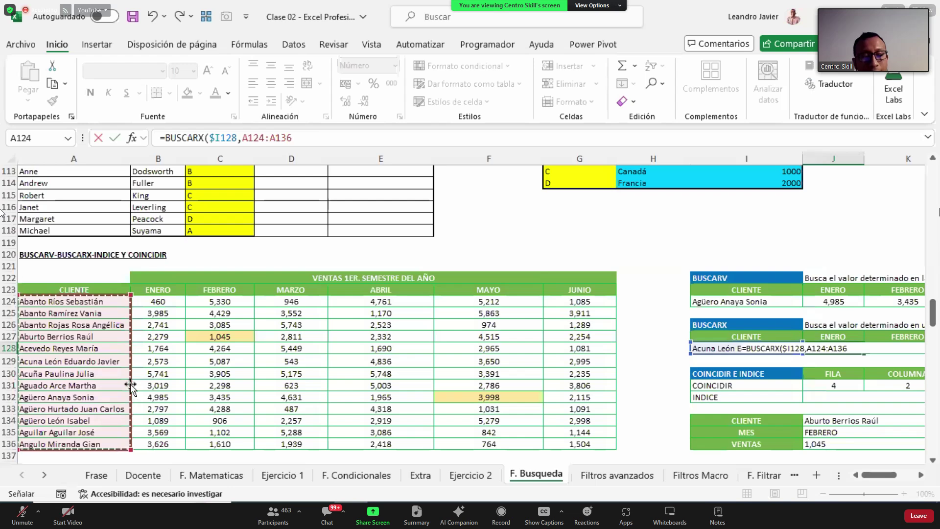
key(F4)
text(,)
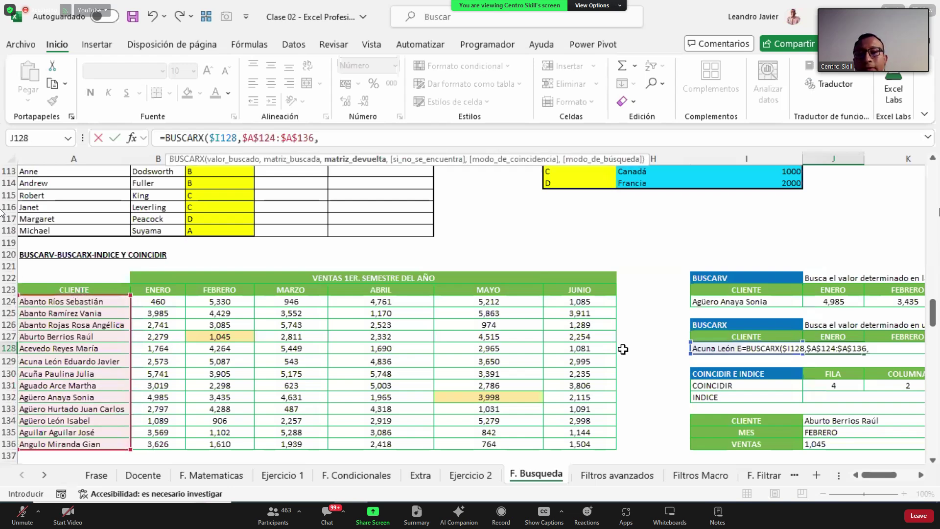
drag(166, 301, 165, 444)
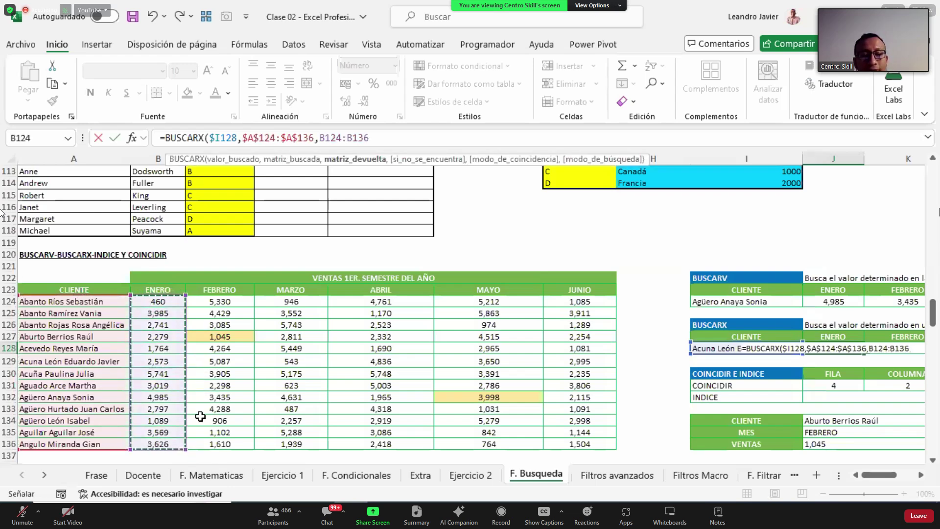
text())
key(ctrl+Return)
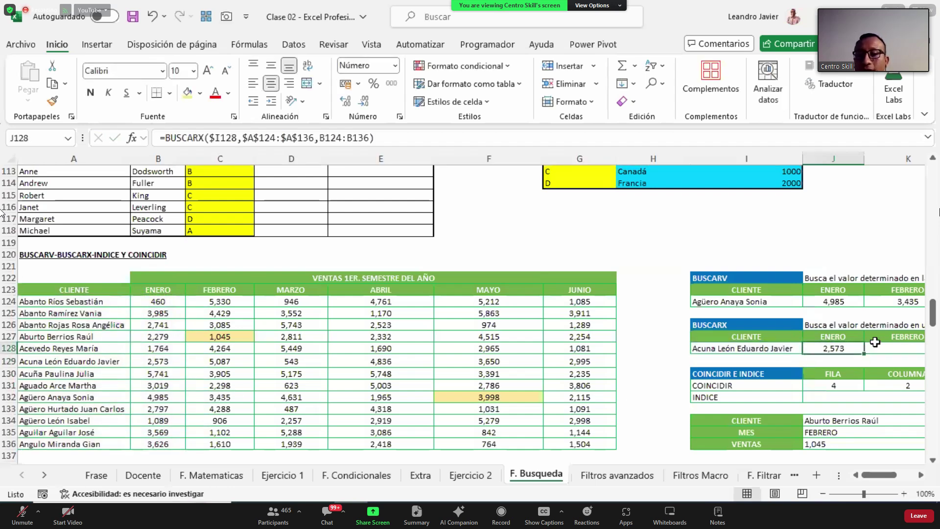
Set the return range to B124:B136 and fill across to JUNIO, giving 2,573 to 2,995.
drag(319, 139, 381, 139)
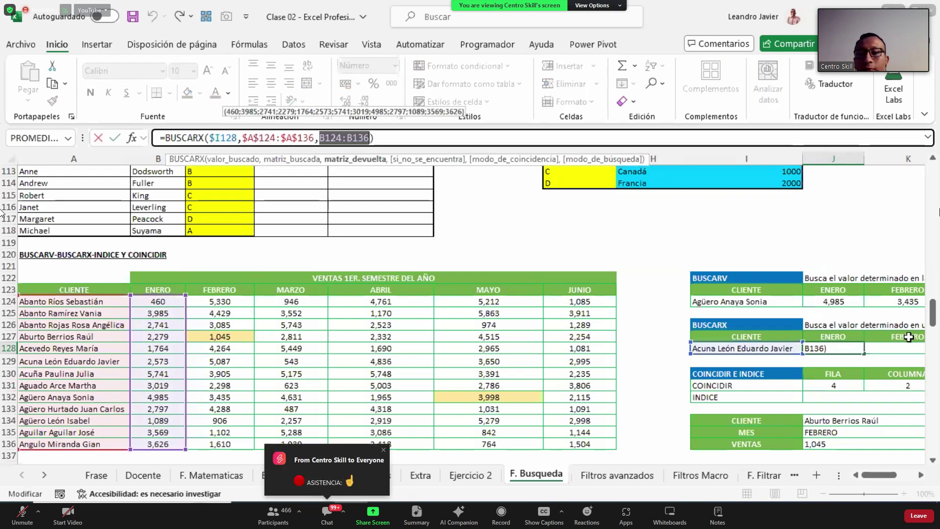
key(ctrl+Return)
mouse_move(864, 354)
mouse_down()
mouse_move(926, 349)
mouse_move(831, 350)
mouse_move(881, 352)
mouse_up()
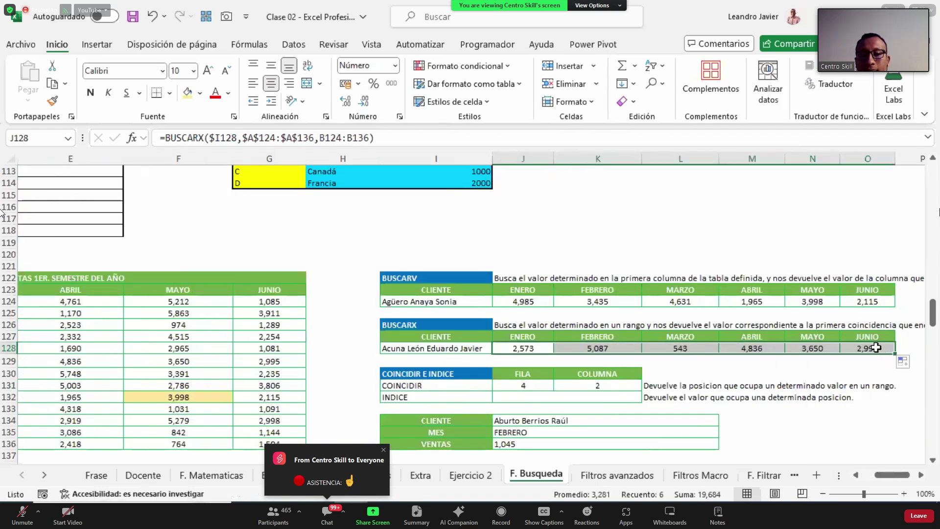
key(F2)
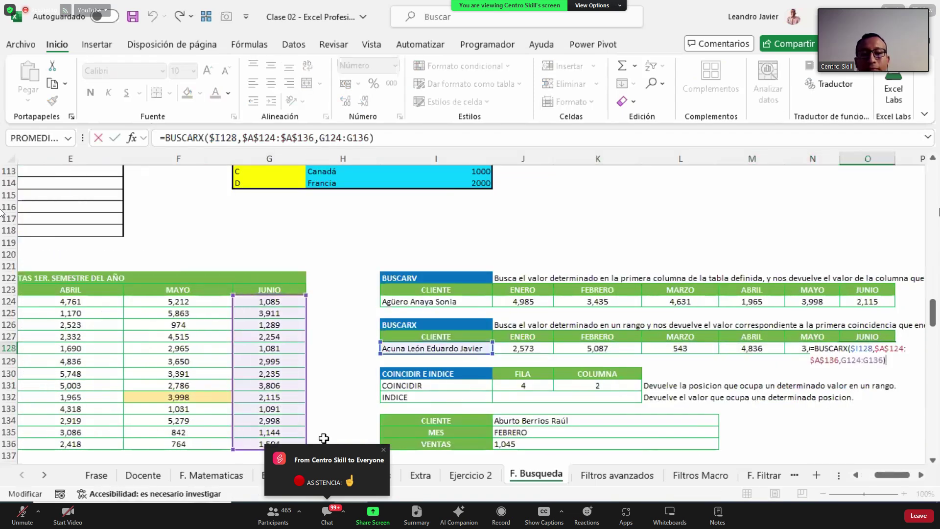
key(Escape)
click(482, 347)
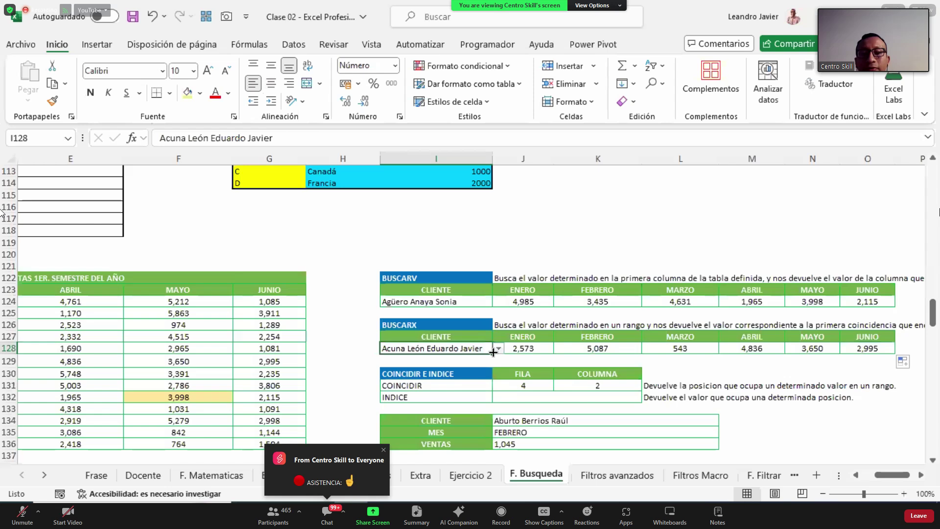
Pick the same client in I128 and I124 so both lookup rows match.
click(498, 348)
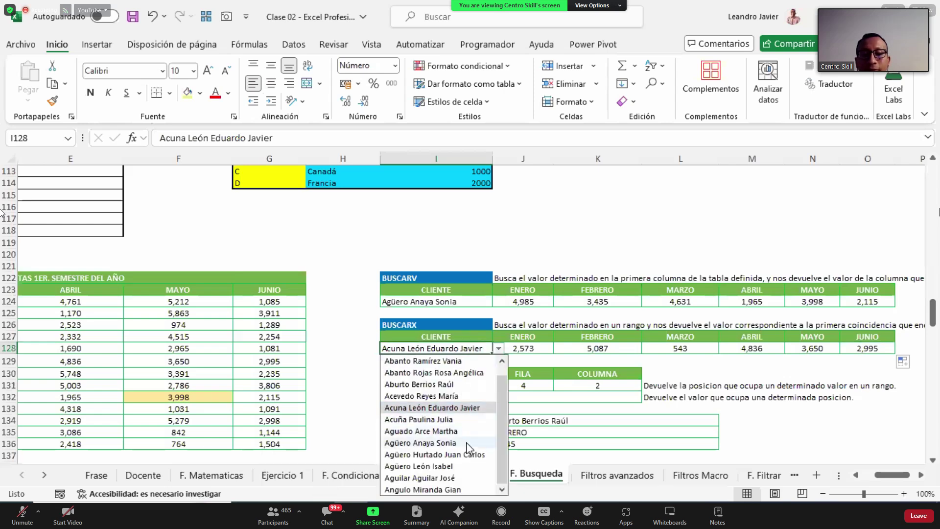
click(468, 444)
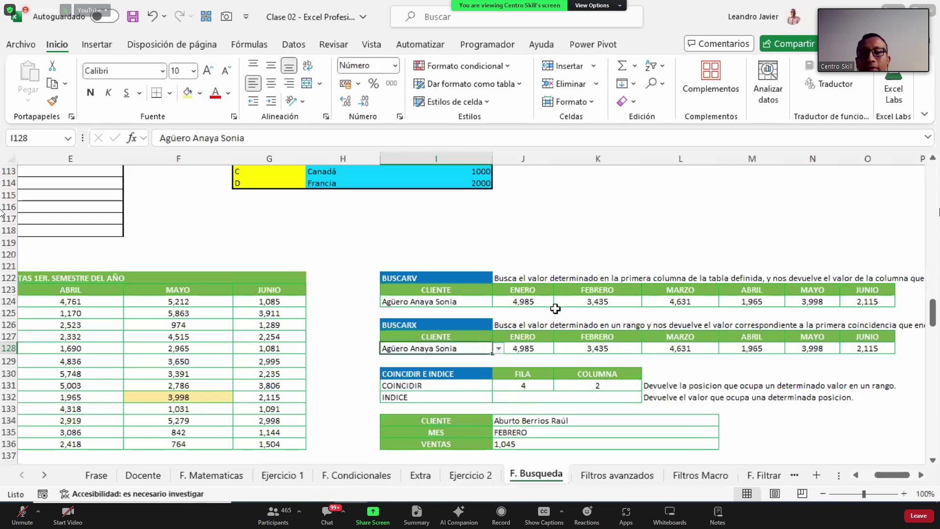
click(482, 302)
click(499, 301)
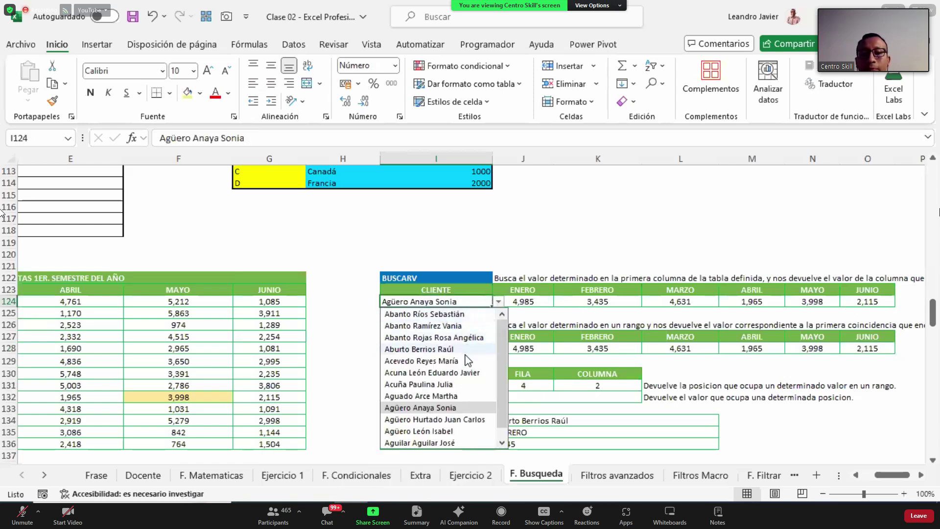
click(465, 373)
click(485, 348)
click(498, 348)
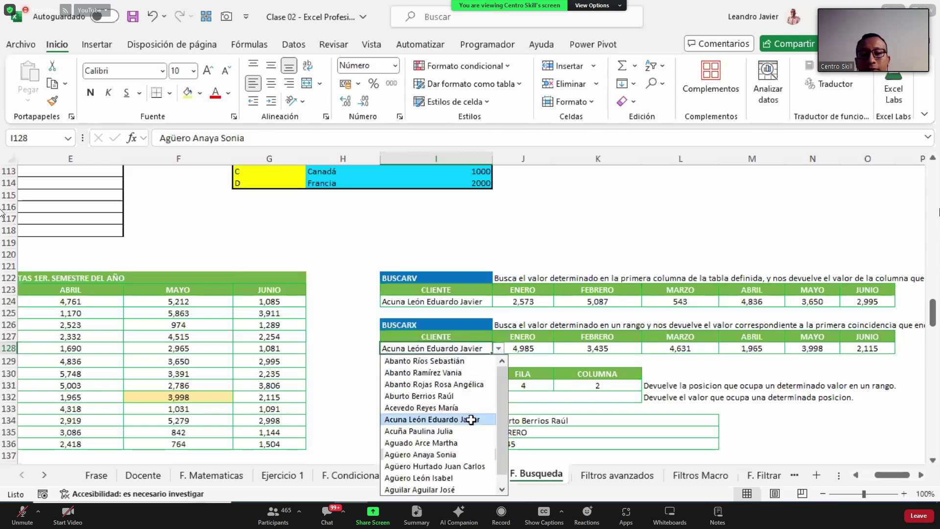
click(478, 420)
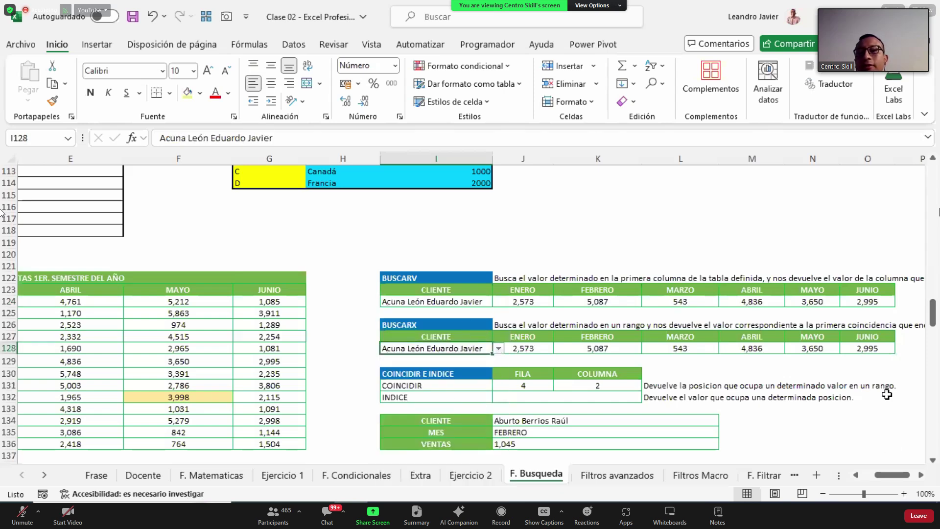
Compare the BUSCARV formula in J124 with the BUSCARX formula in J128.
click(521, 301)
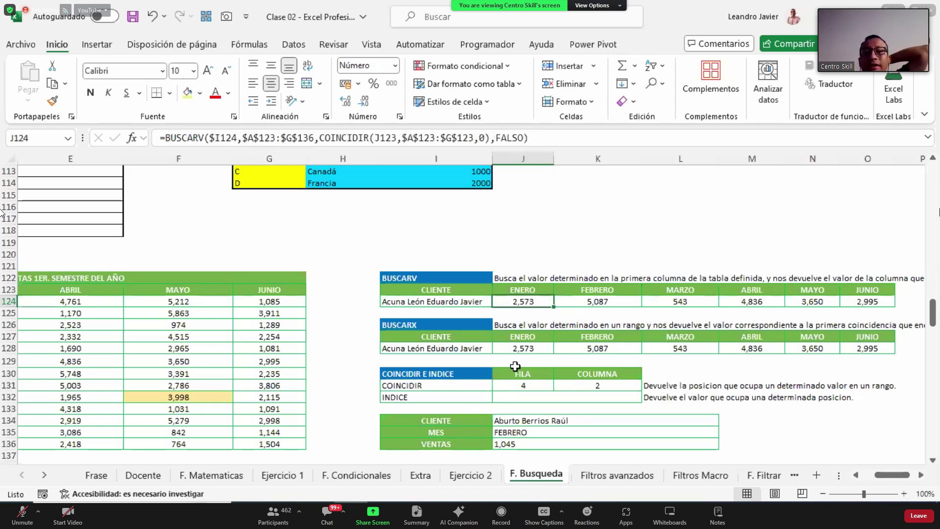
click(523, 348)
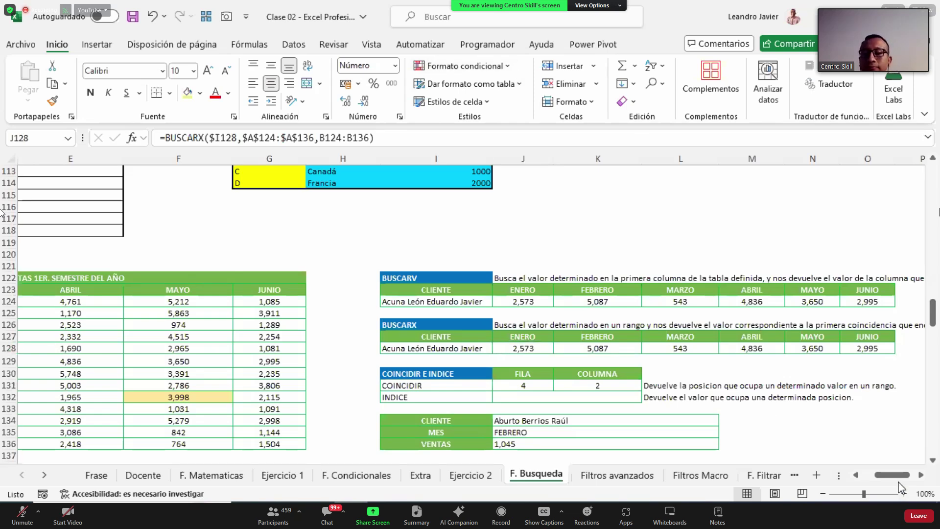
click(865, 477)
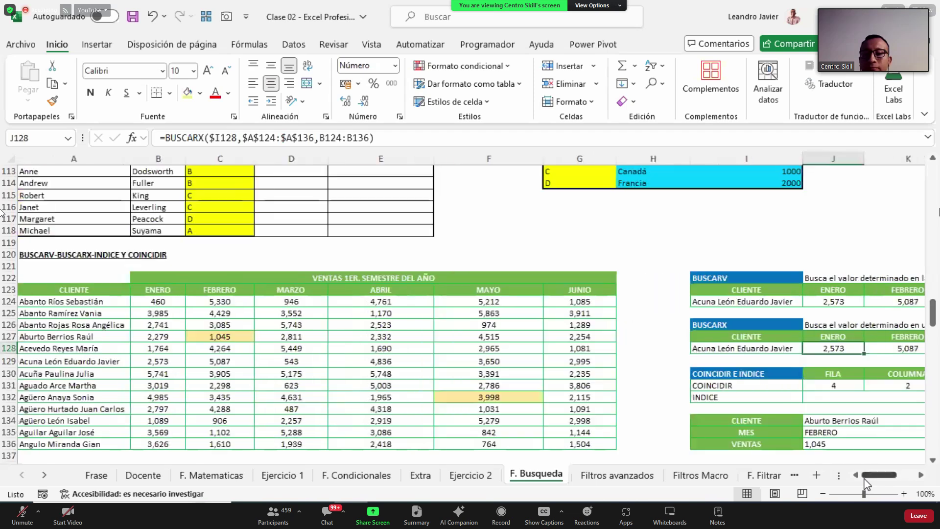
click(77, 252)
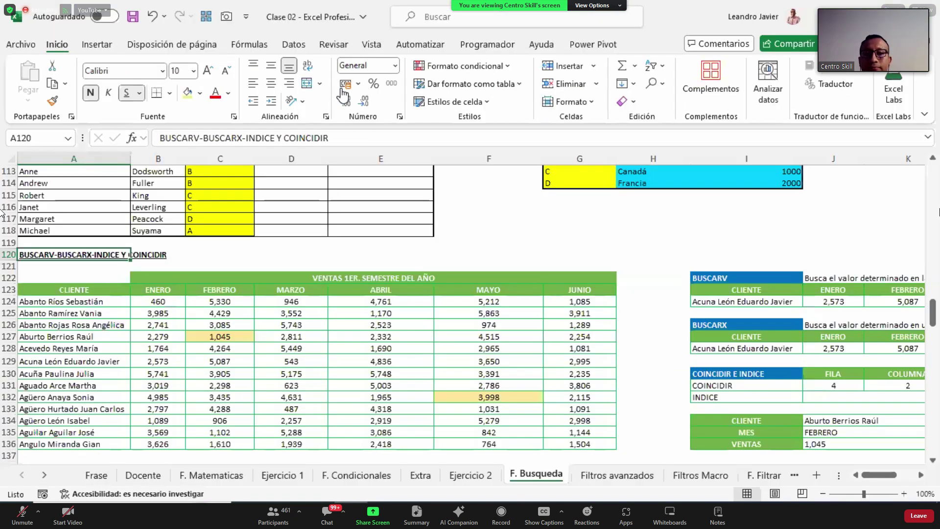
key(alt+f)
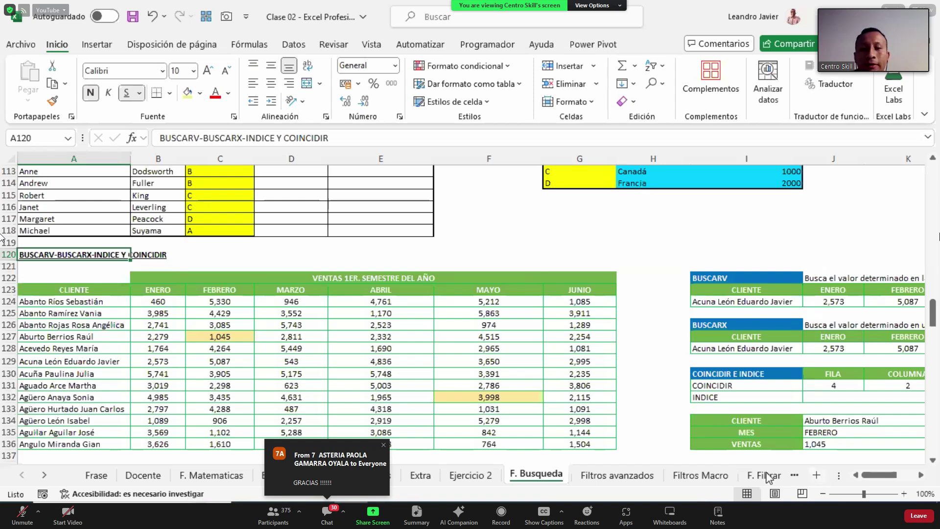
click(816, 475)
click(155, 200)
Enter the mixed-case sample text 'DASsdsddsFSFA' in C3 and widen column C to fit it.
text(DAS)
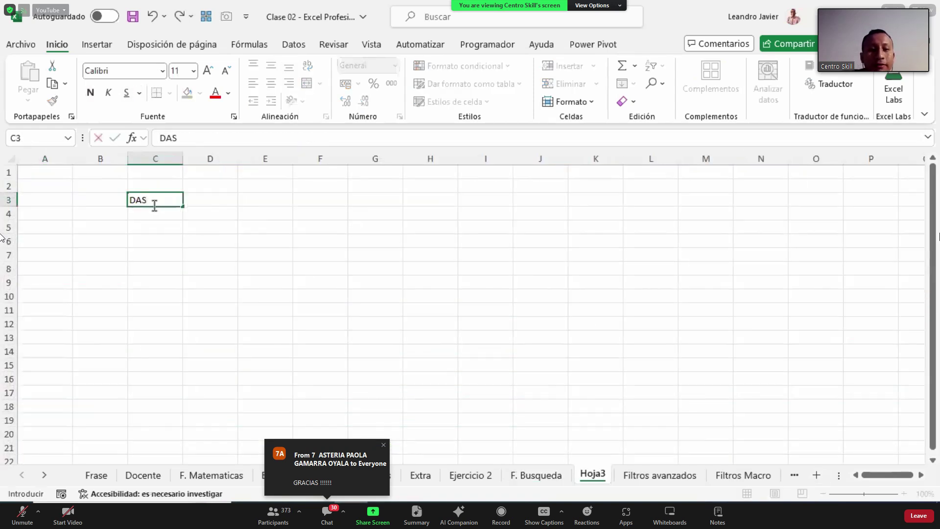
text(sdsdds)
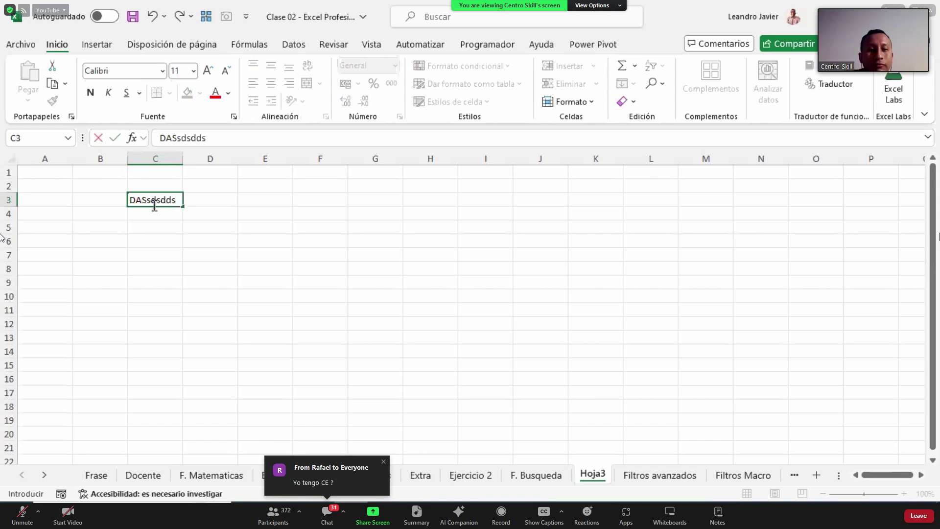
text(FSFA)
key(Tab)
key(Tab)
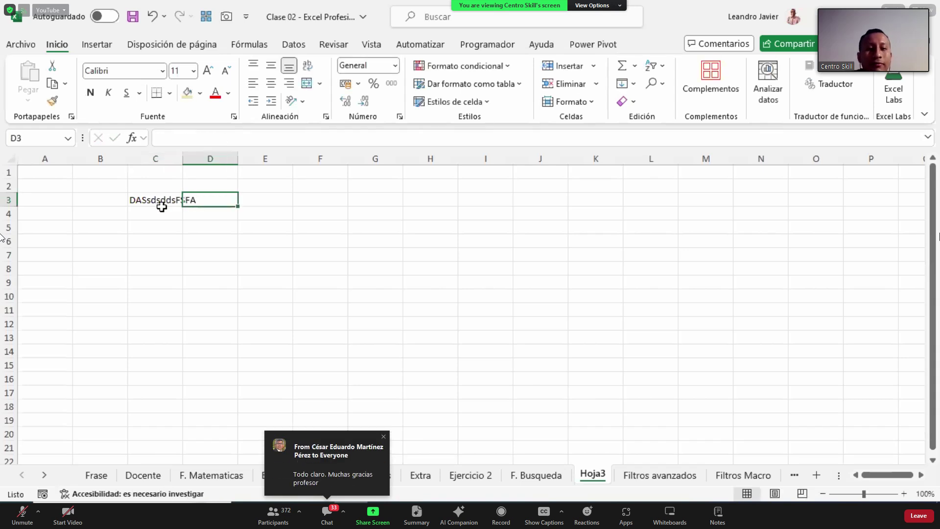
double_click(183, 158)
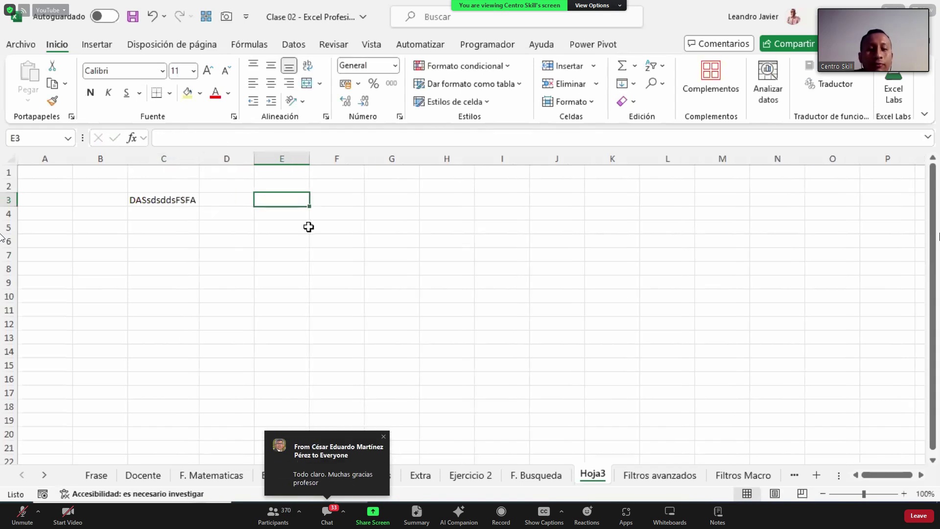
Enter =MAYUSC(C3) in E3 to show C3's text in uppercase.
text(=mayu)
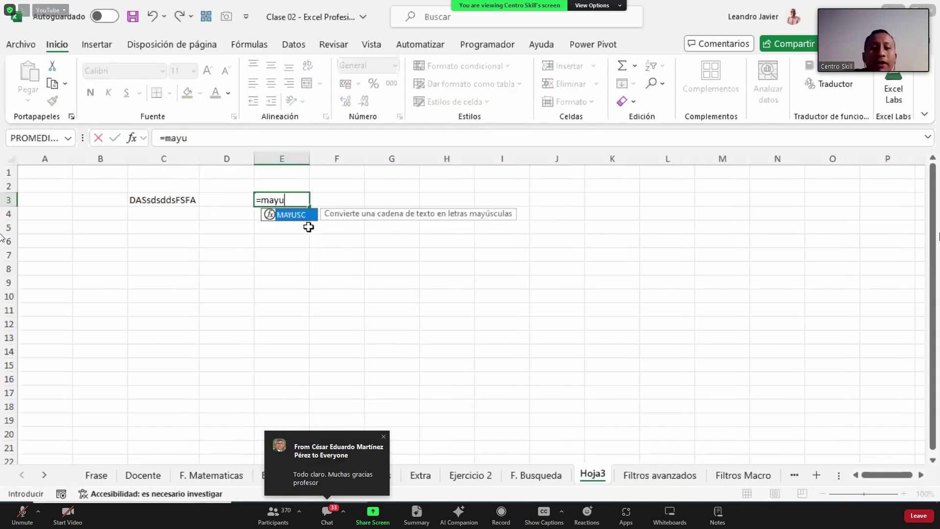
key(Tab)
key(Left)
key(Left)
key(Return)
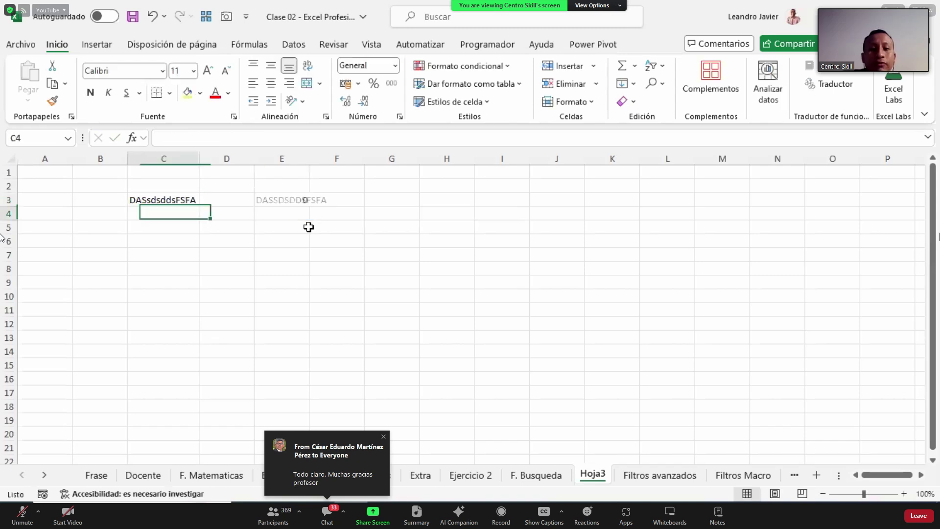
key(Up)
key(Right)
key(Right)
key(F2)
key(Return)
Enter =MINUSC(C3) in E4 to show C3's text in lowercase.
text(=minu)
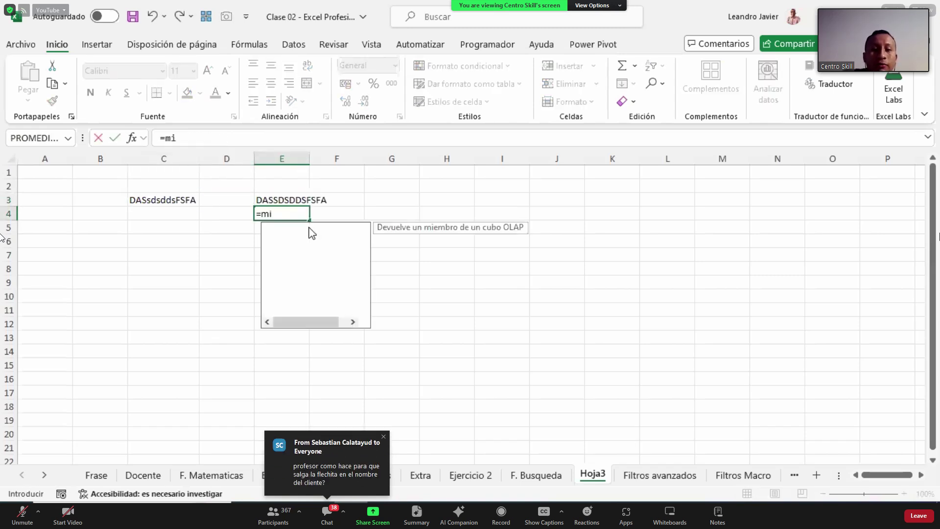
key(Tab)
key(Left)
key(Left)
key(Up)
key(Return)
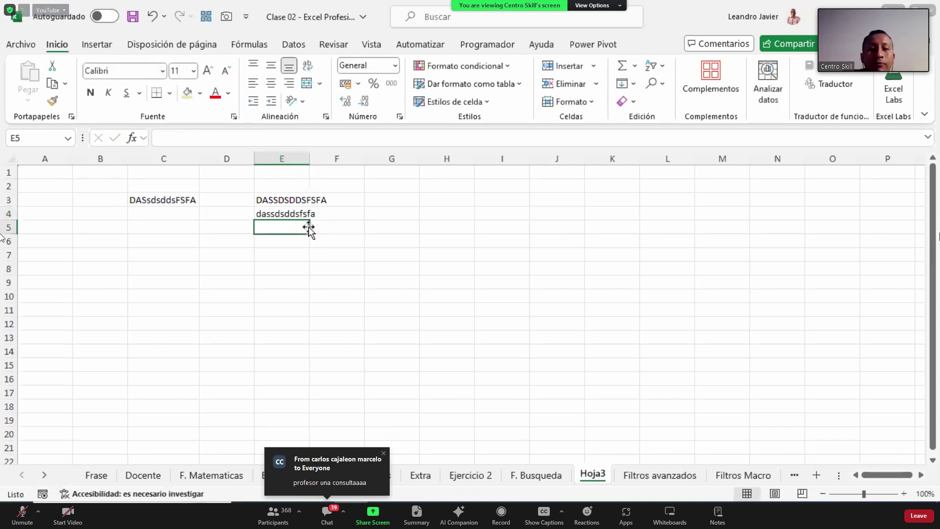
Replace the text in C3 with a person's first and middle name in lowercase.
key(Left)
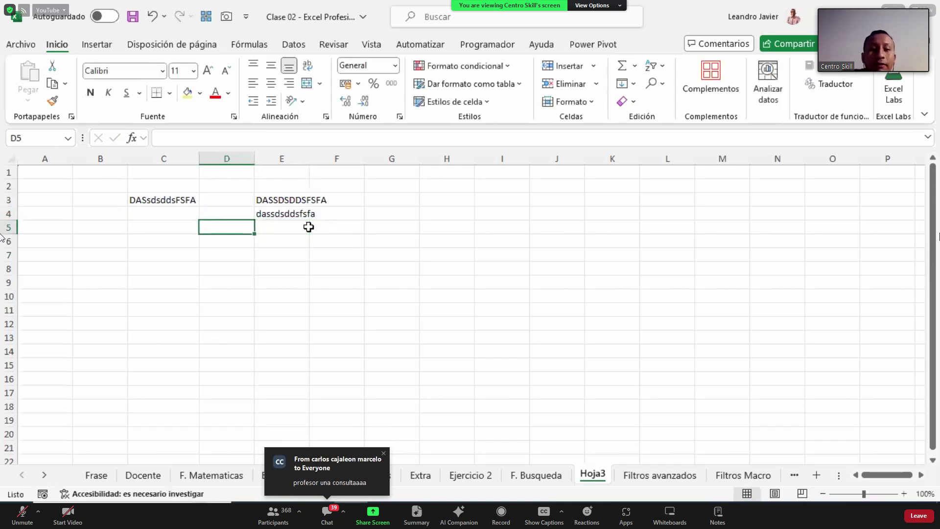
key(Left)
key(Left)
key(Up)
key(Up)
key(Right)
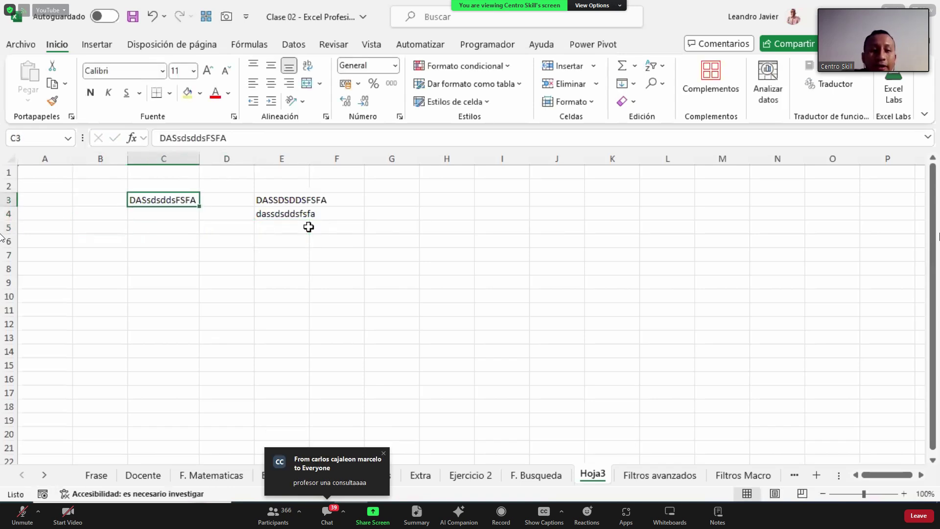
text(leandro javier)
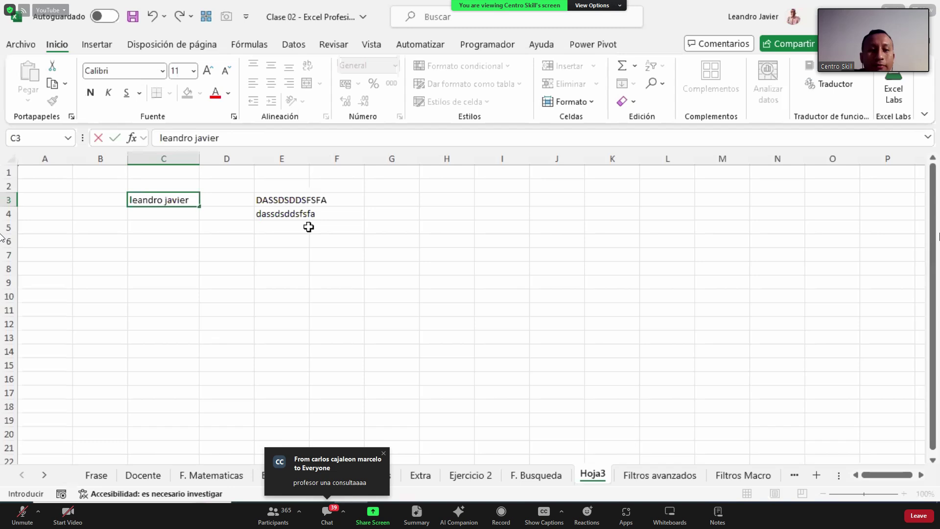
key(Down)
key(Down)
Enter =NOMPROPIO(C3) in E5 to capitalise each word of C3's name.
key(Right)
key(Right)
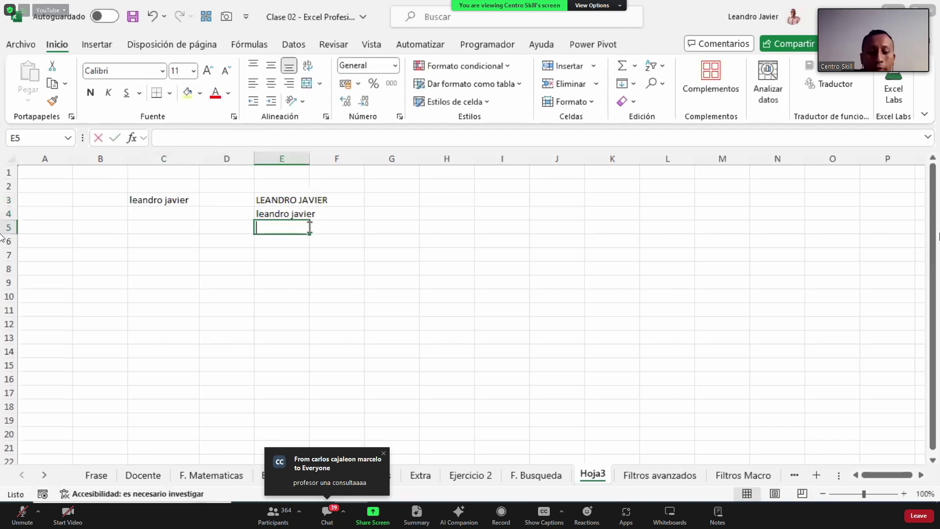
text(=nom)
key(Tab)
key(Left)
key(Left)
key(Up)
key(Up)
key(Return)
key(Up)
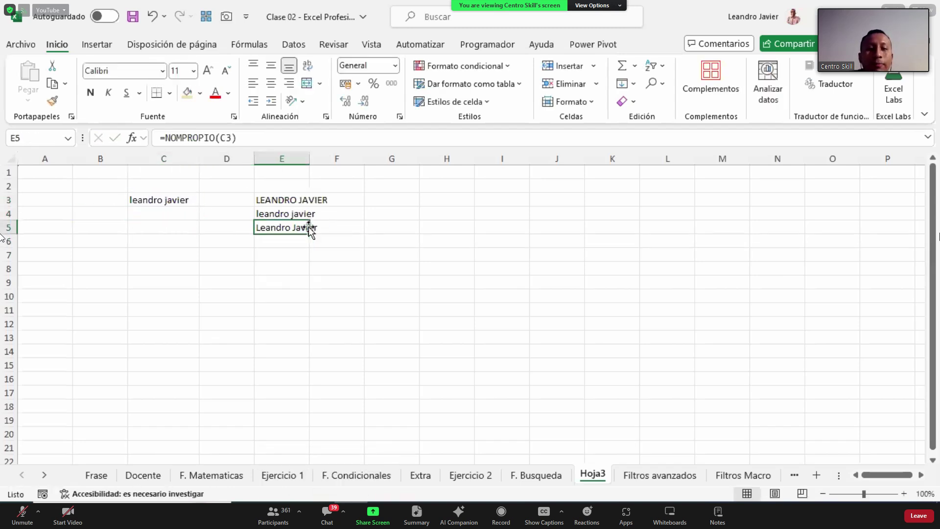